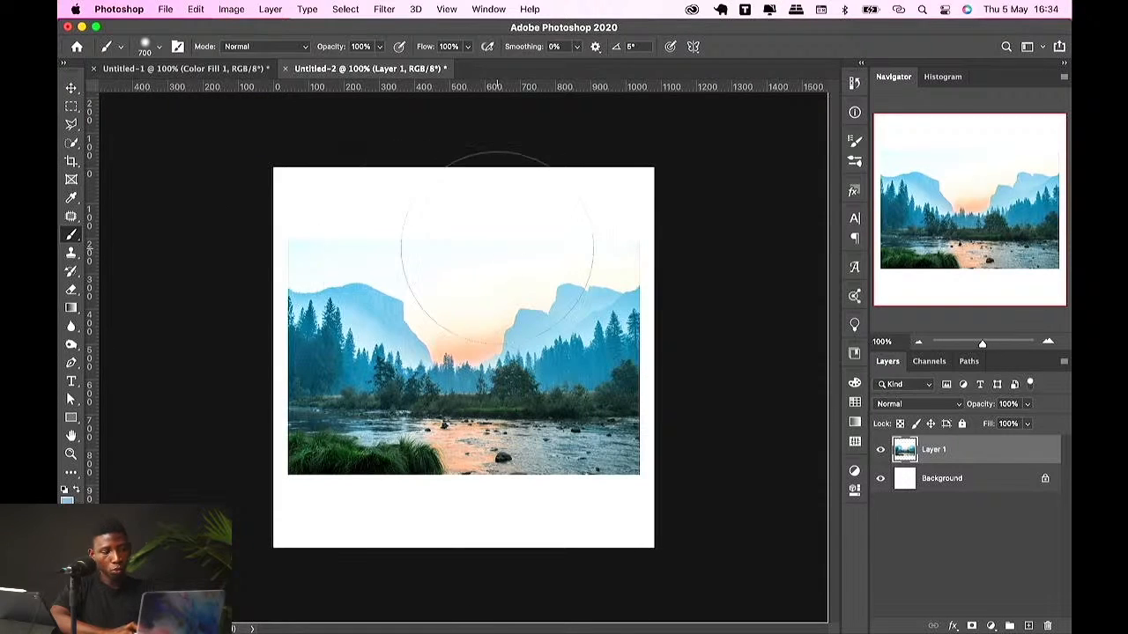
Step: Add a new empty layer above the landscape layer
left_click(72, 234)
left_click(132, 233)
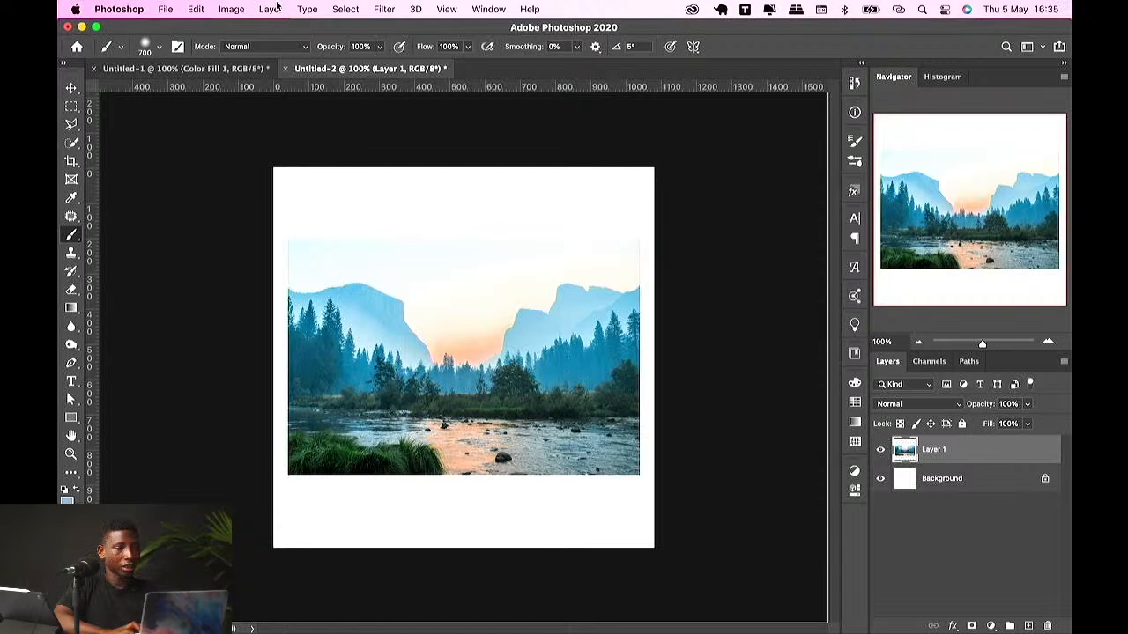
left_click(270, 11)
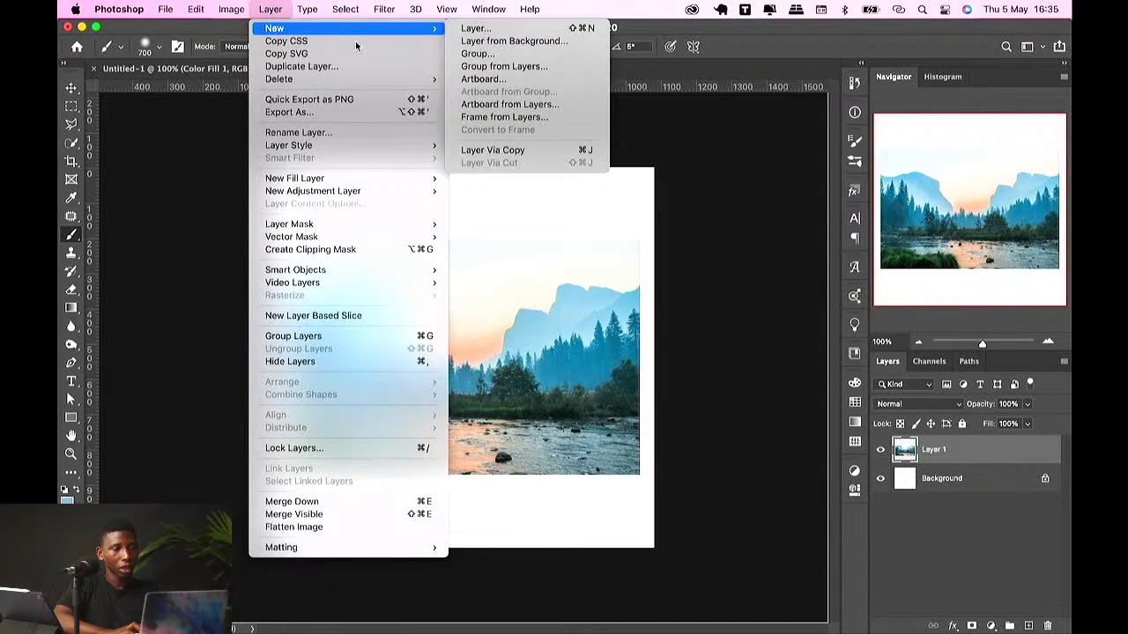
mouse_move(437, 28)
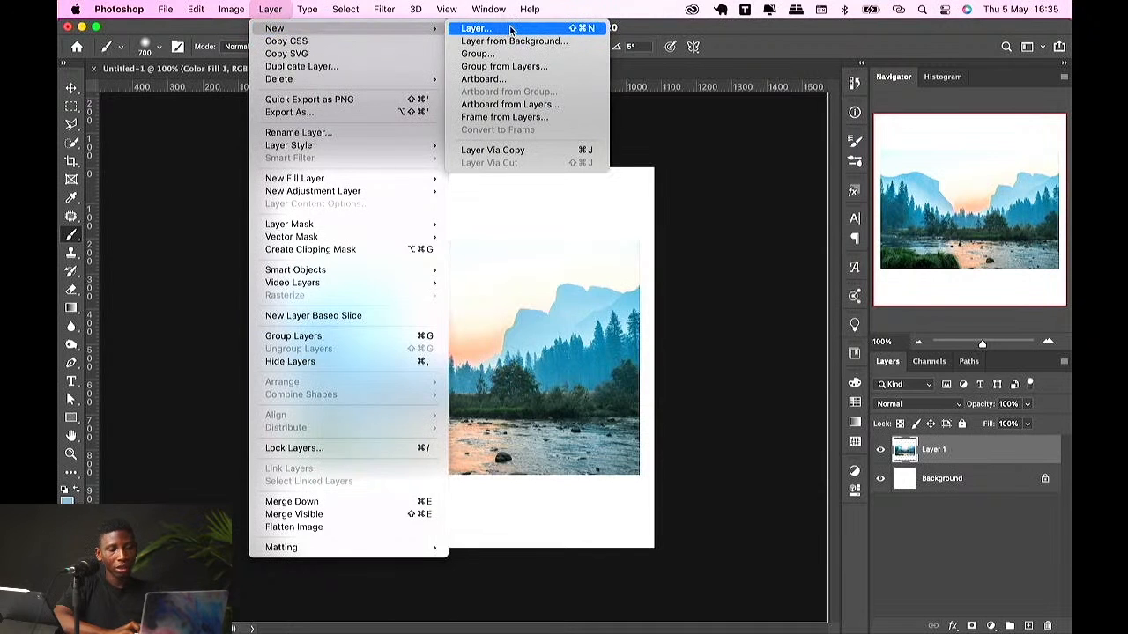
left_click(509, 30)
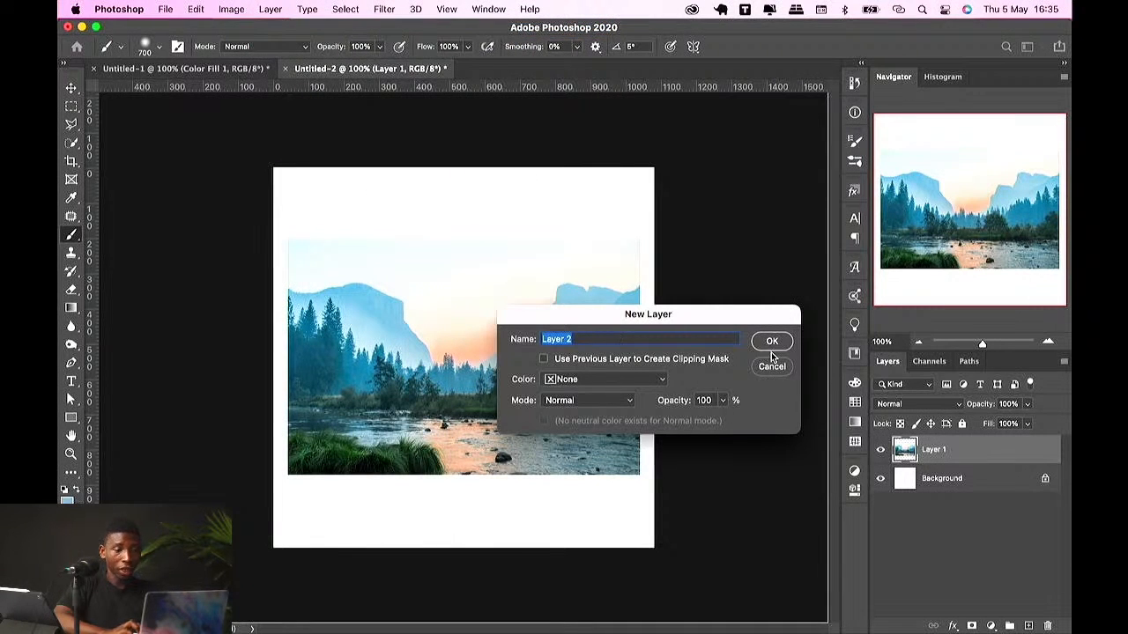
left_click(767, 342)
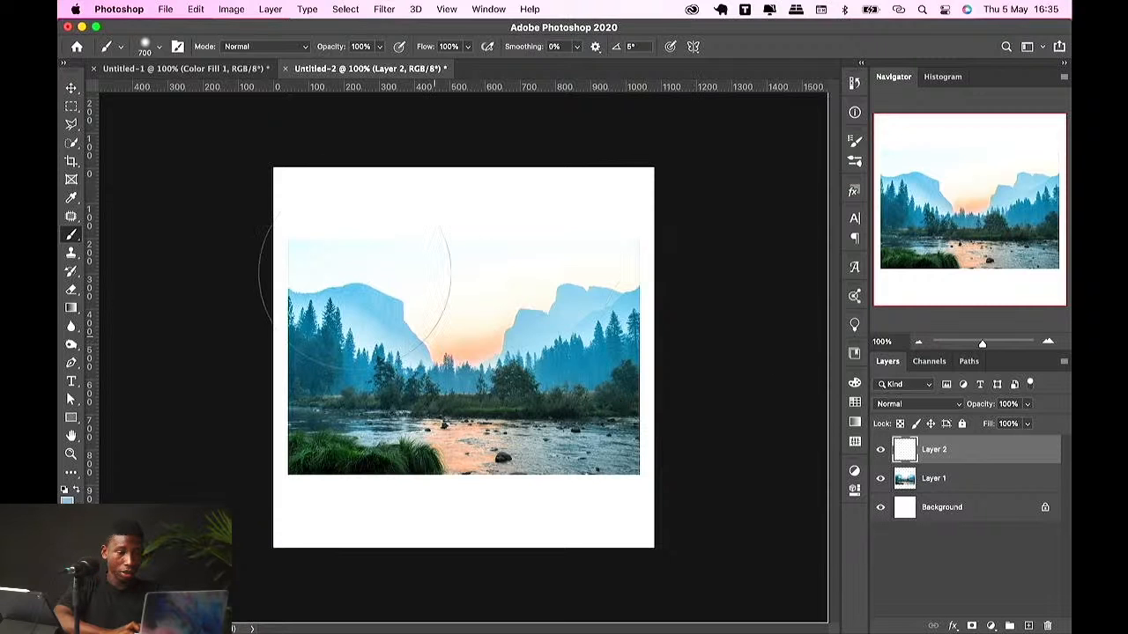
Step: Paint a soft stroke over the landscape and undo it
left_click(387, 265)
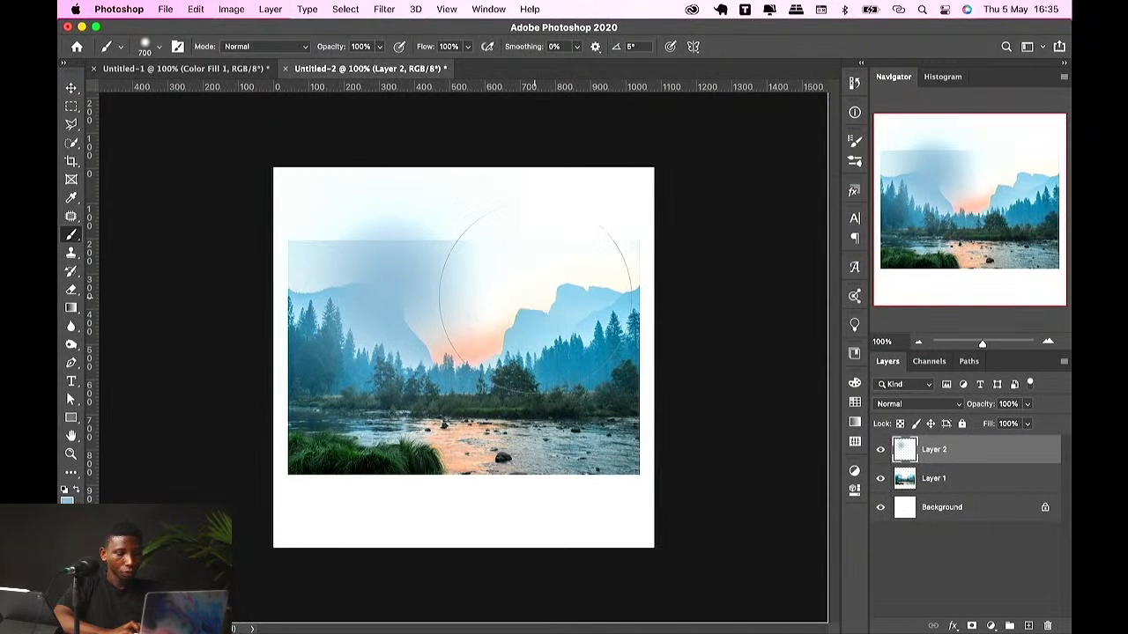
key("super+z")
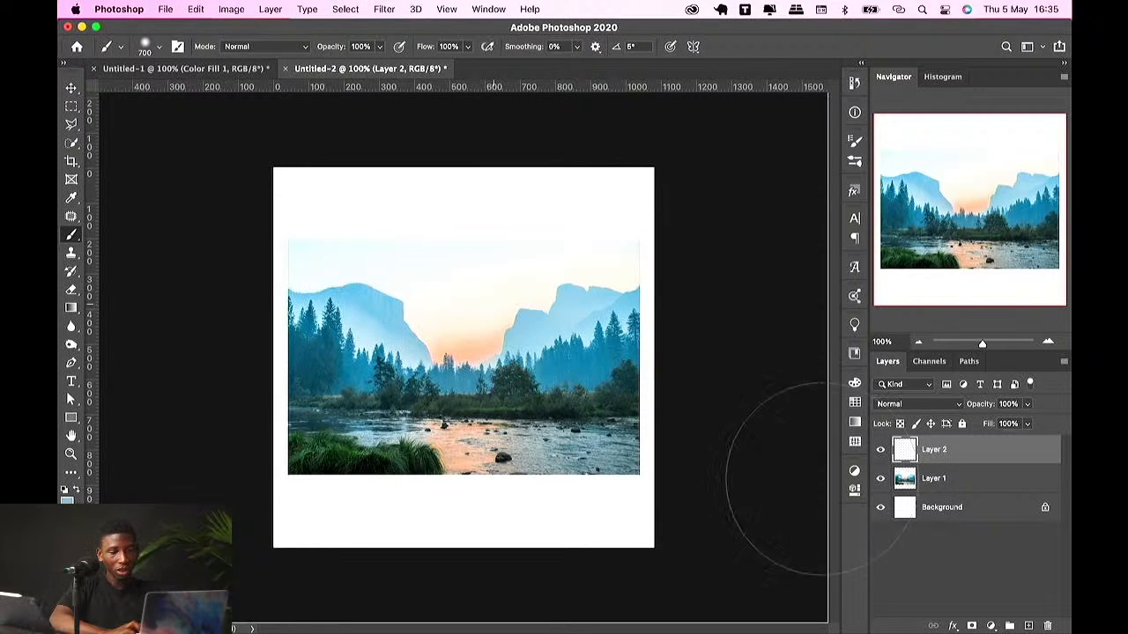
Step: Hide the landscape layer and paint broad soft blue strokes across the blank canvas
left_click(880, 478)
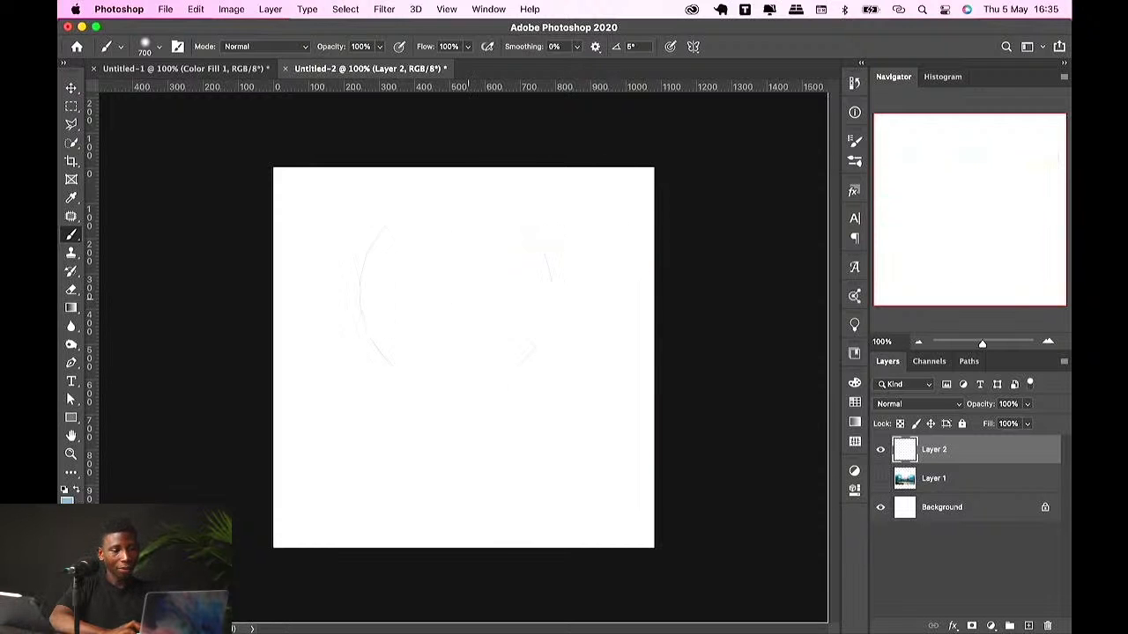
mouse_move(453, 323)
left_mouse_down()
mouse_move(433, 277)
mouse_move(387, 370)
mouse_move(385, 312)
mouse_move(490, 308)
mouse_move(489, 352)
mouse_move(408, 276)
left_mouse_up()
key("super+r")
mouse_move(496, 280)
left_mouse_down()
mouse_move(480, 362)
mouse_move(547, 383)
mouse_move(552, 272)
mouse_move(552, 427)
mouse_move(609, 328)
mouse_move(564, 271)
mouse_move(406, 232)
mouse_move(302, 226)
mouse_move(557, 247)
left_mouse_up()
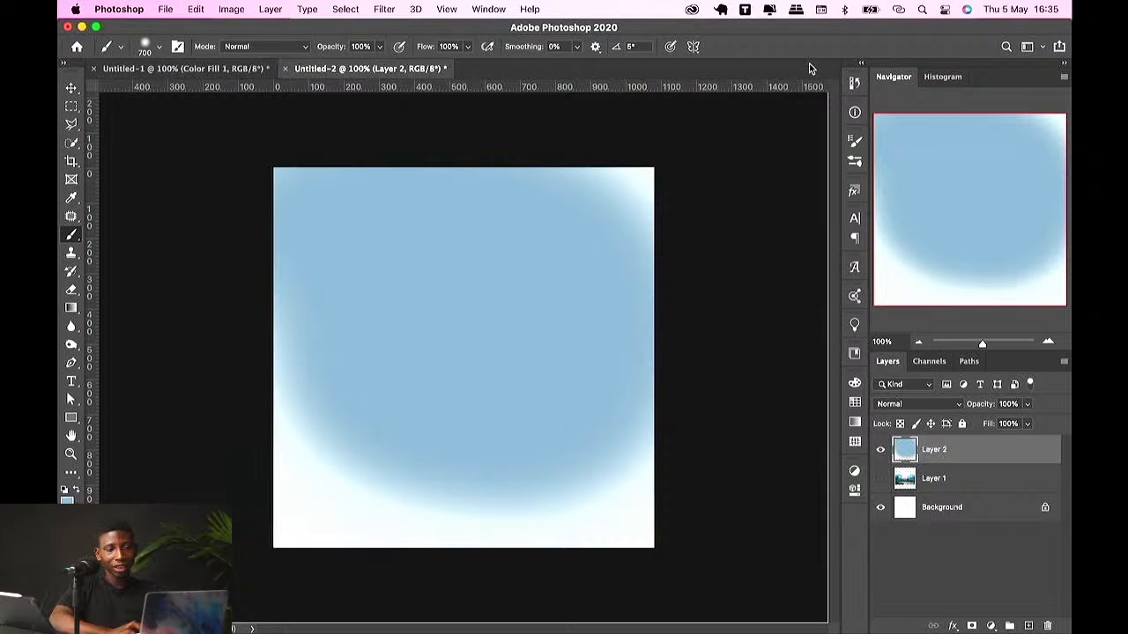
Step: Try to set up vertical paint symmetry on the canvas
left_click(693, 46)
left_click(768, 93)
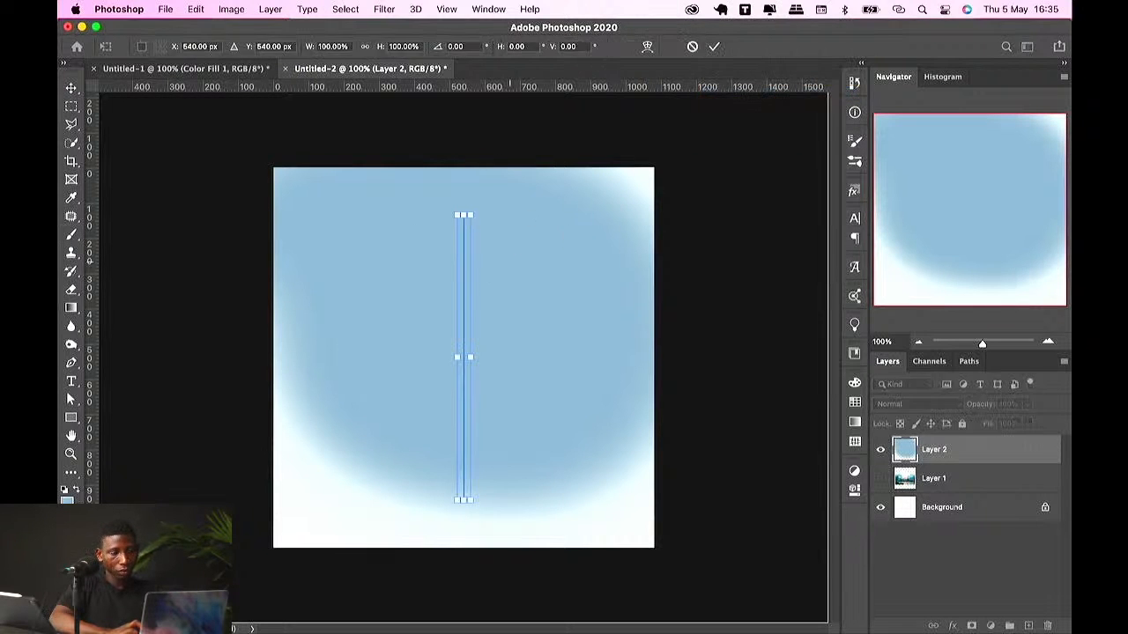
left_click_drag(492, 286, 523, 252)
key("super+z")
key("Return")
key("super+h")
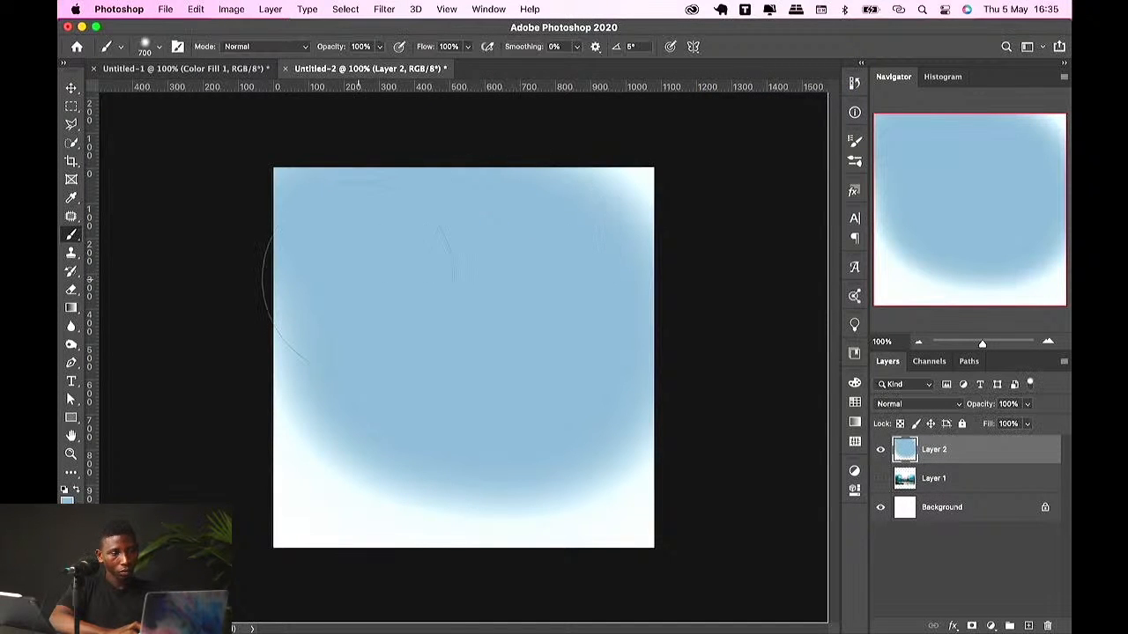
Step: Undo the broad blue strokes to clear the new layer
key("super+r")
key("super+r")
key("super+z")
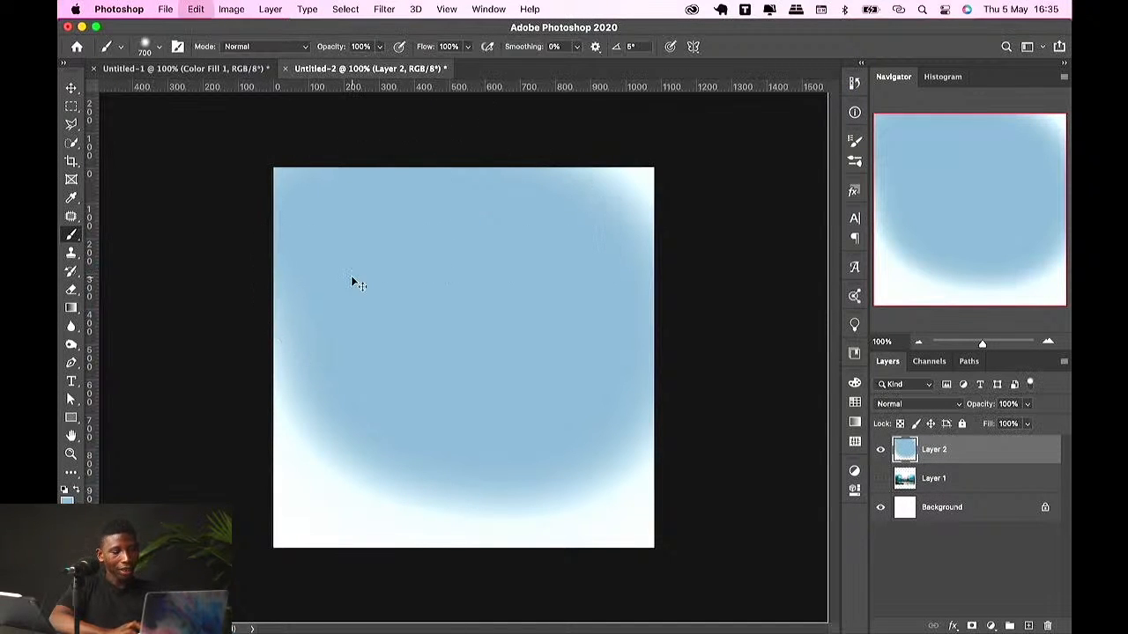
key("super+z")
key("super+z")
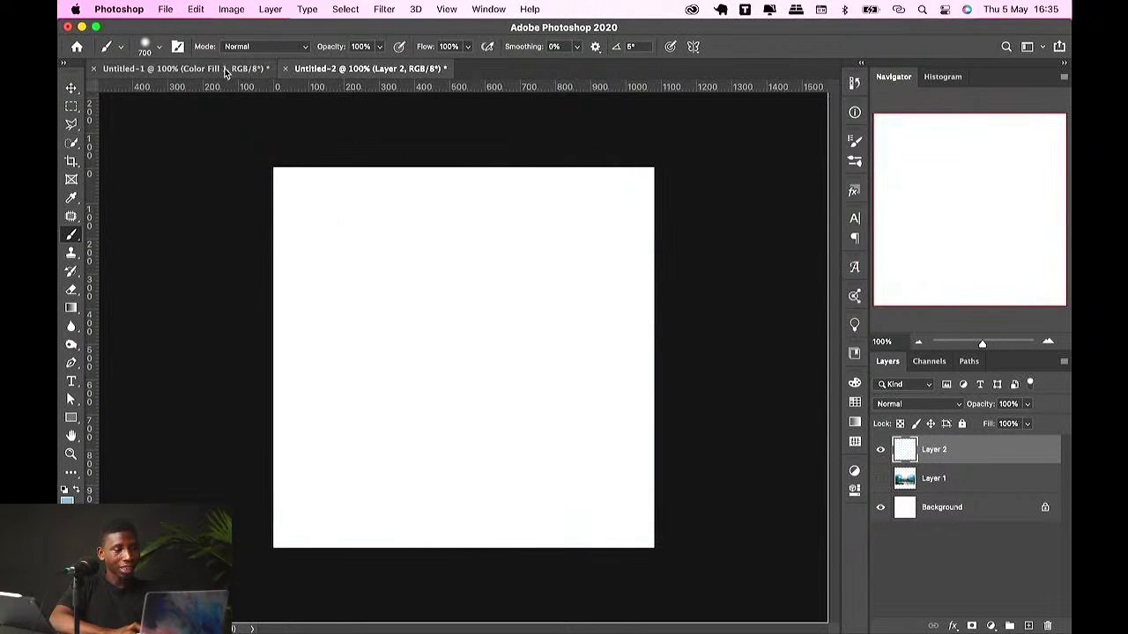
Step: Open the Brush Settings panel and choose the 30 px soft round brush tip
left_click(159, 48)
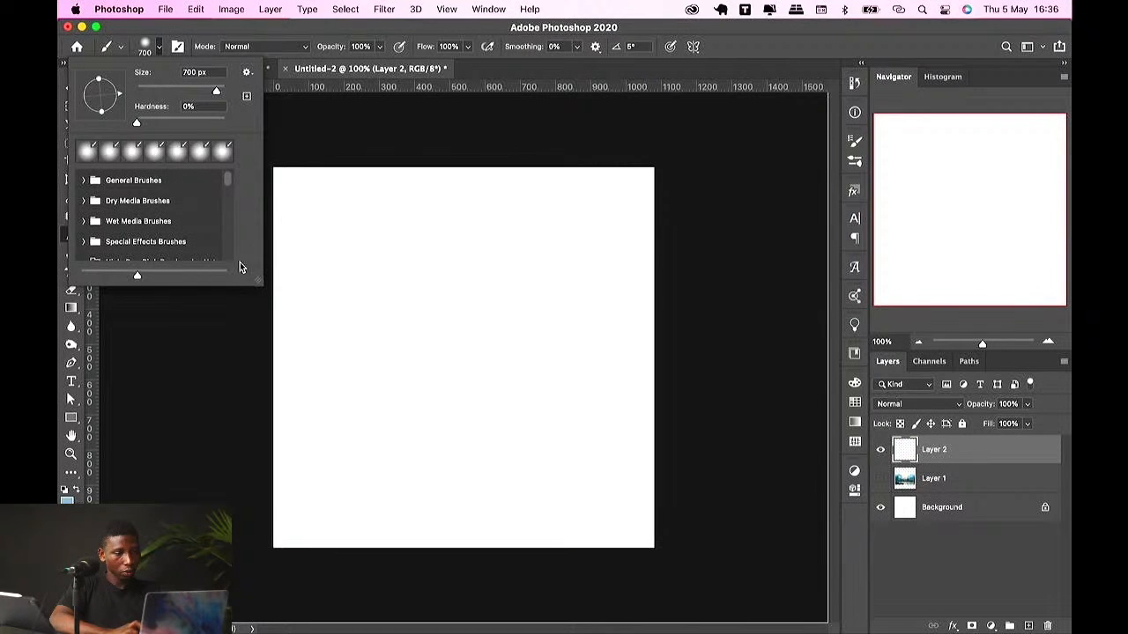
left_click(489, 9)
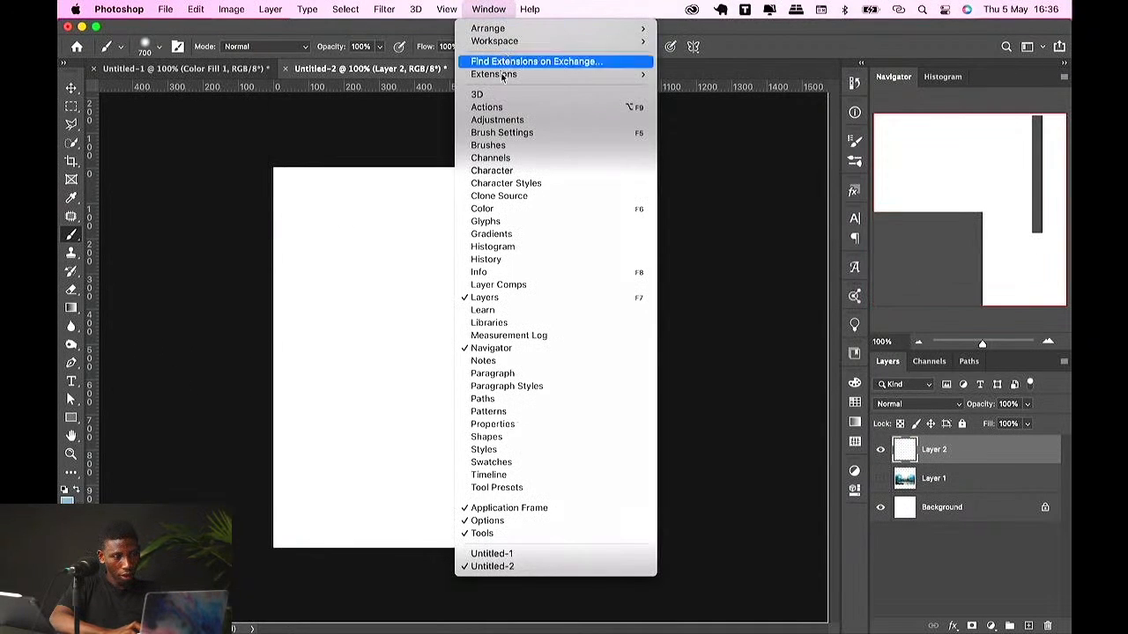
left_click(501, 132)
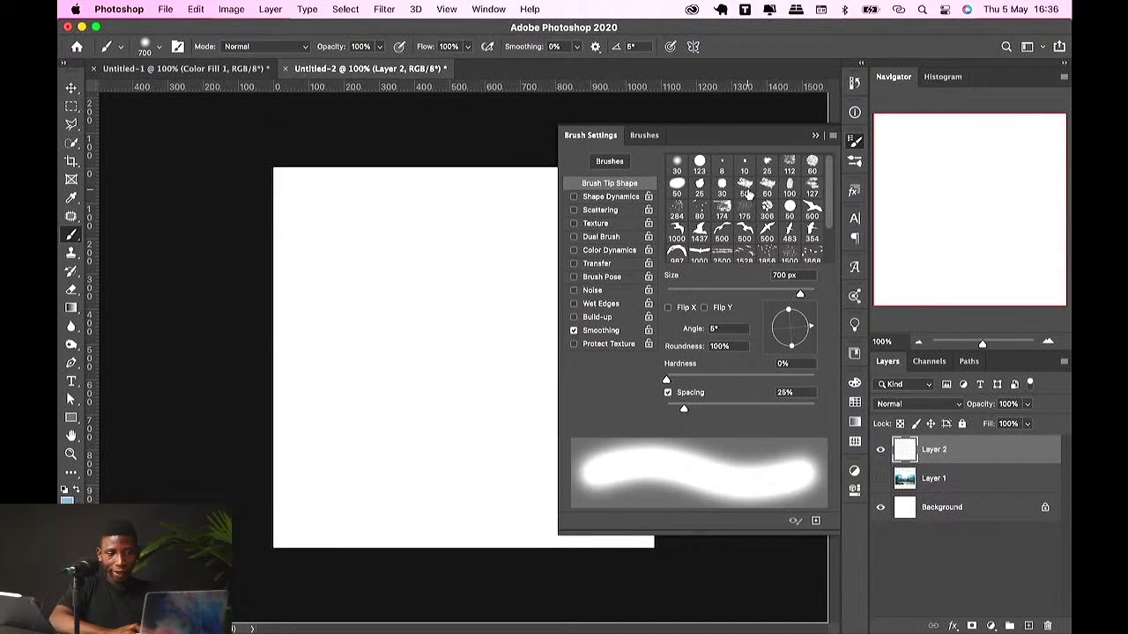
left_click(676, 165)
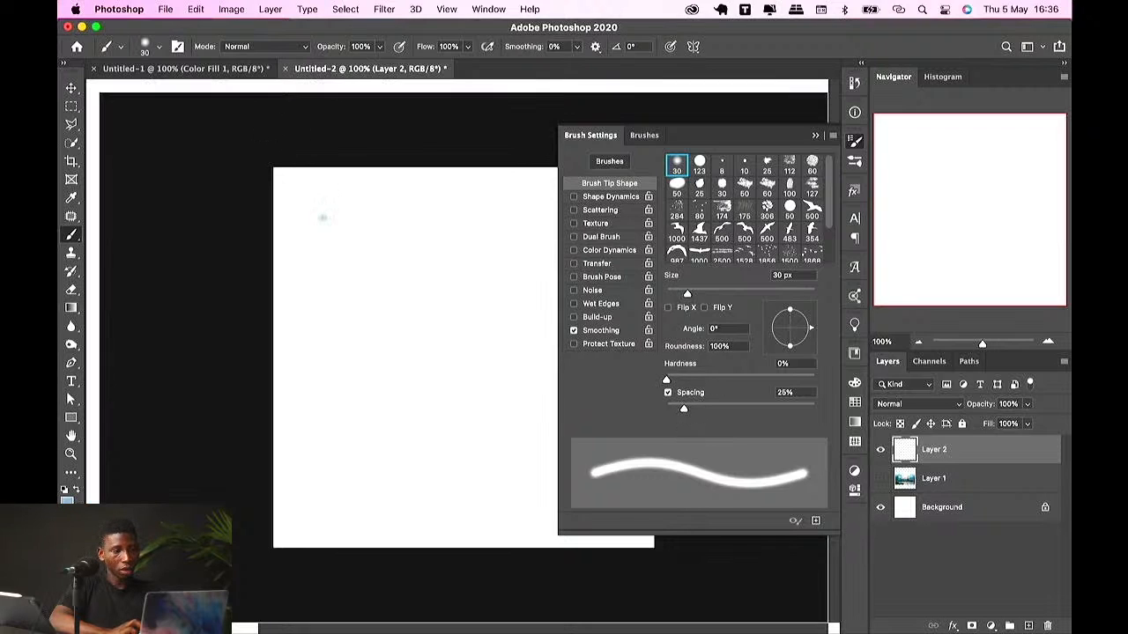
Step: Scribble loose strokes with the small brush and undo them
mouse_move(322, 217)
left_mouse_down()
mouse_move(354, 261)
mouse_move(306, 291)
mouse_move(365, 315)
mouse_move(376, 340)
mouse_move(438, 310)
left_mouse_up()
mouse_move(437, 237)
left_mouse_down()
mouse_move(430, 338)
mouse_move(412, 313)
mouse_move(442, 269)
mouse_move(436, 254)
mouse_move(465, 359)
mouse_move(427, 311)
mouse_move(422, 320)
mouse_move(485, 393)
left_mouse_up()
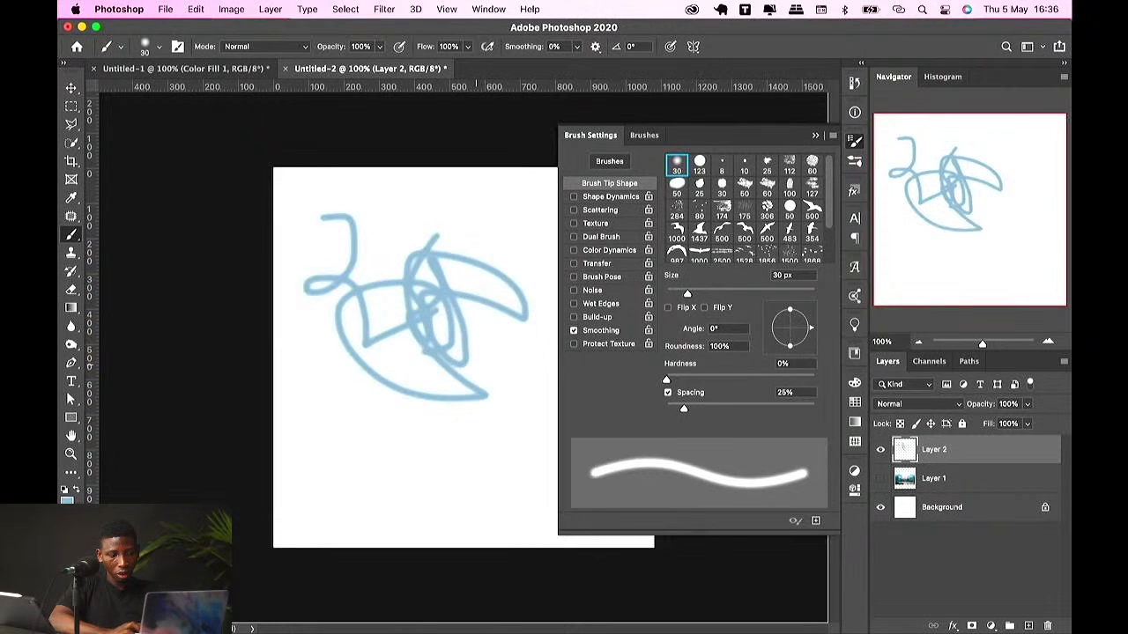
key("super+z")
key("super+z")
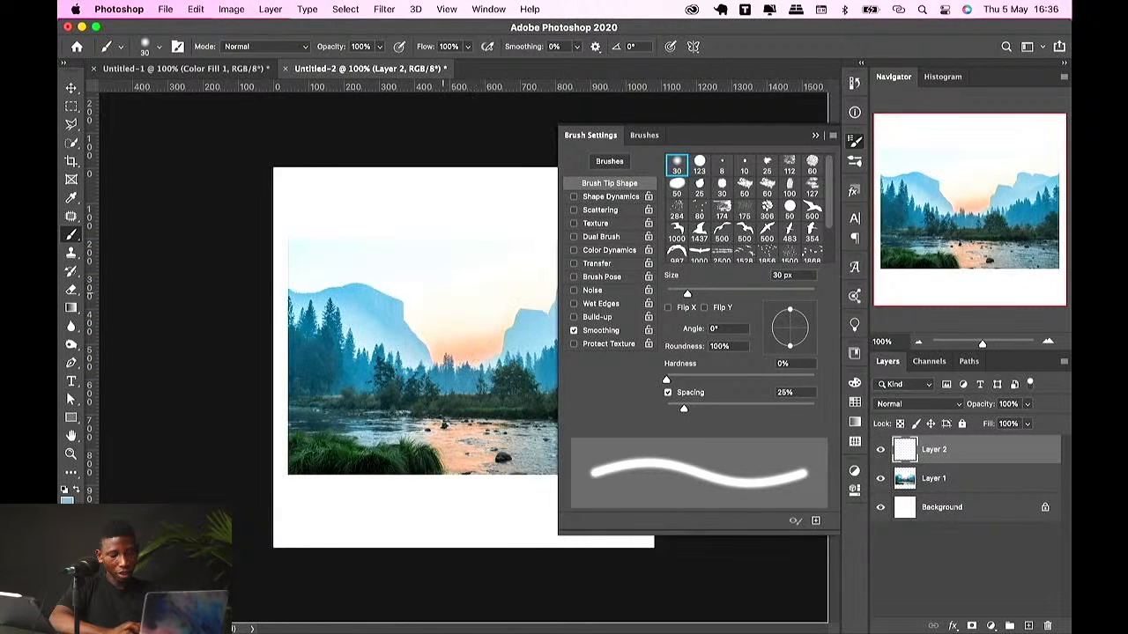
key("super+z")
Step: Draw a rough diamond outline with crossing lines using the 30 px brush
left_click_drag(441, 234, 389, 284)
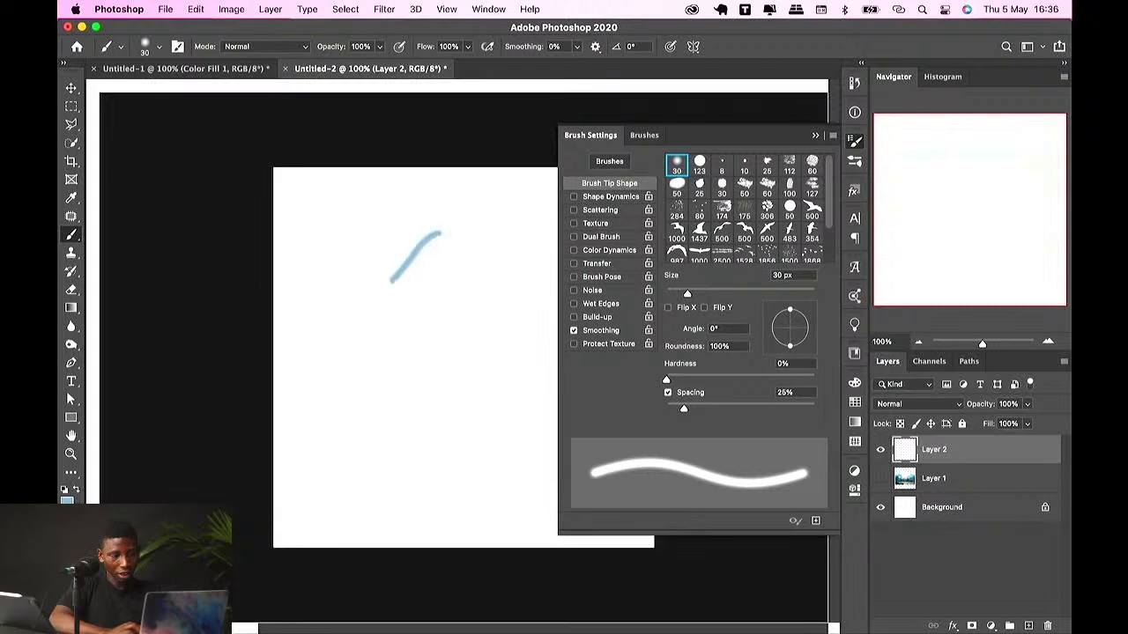
mouse_move(439, 236)
left_mouse_down()
mouse_move(520, 290)
mouse_move(432, 369)
left_mouse_up()
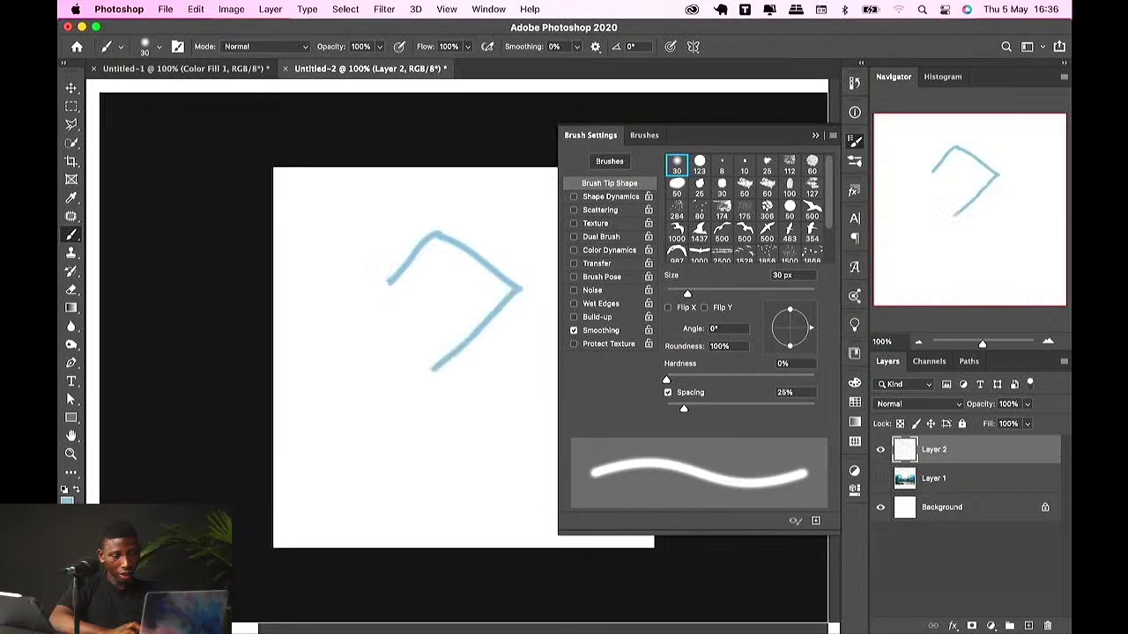
mouse_move(390, 284)
left_mouse_down()
mouse_move(352, 298)
mouse_move(448, 399)
left_mouse_up()
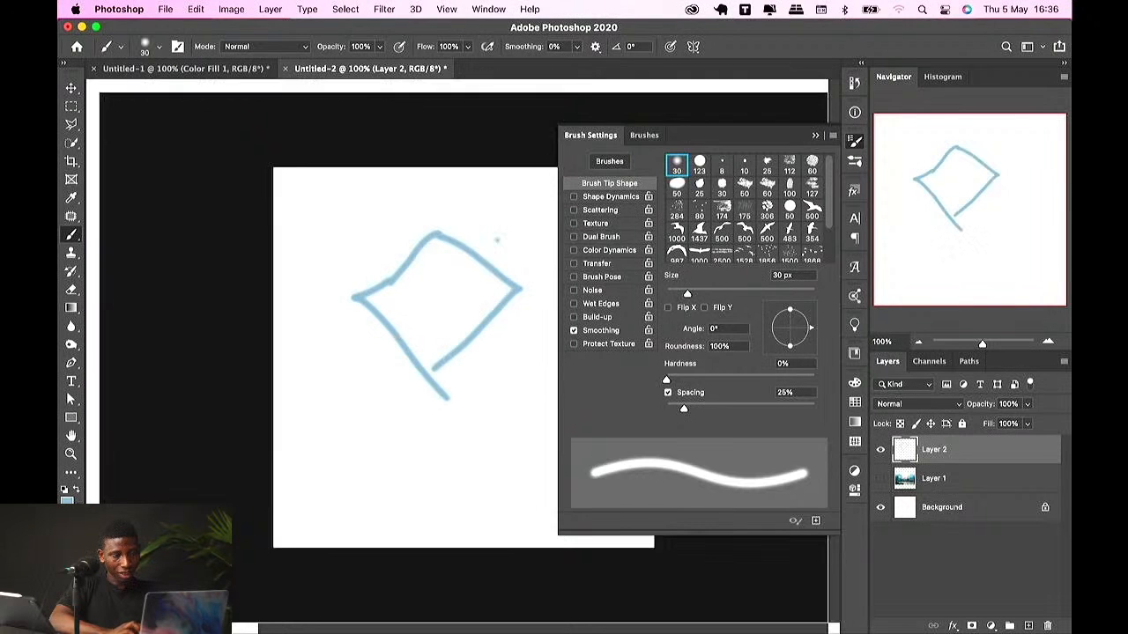
mouse_move(499, 239)
left_mouse_down()
mouse_move(420, 304)
mouse_move(510, 386)
left_mouse_up()
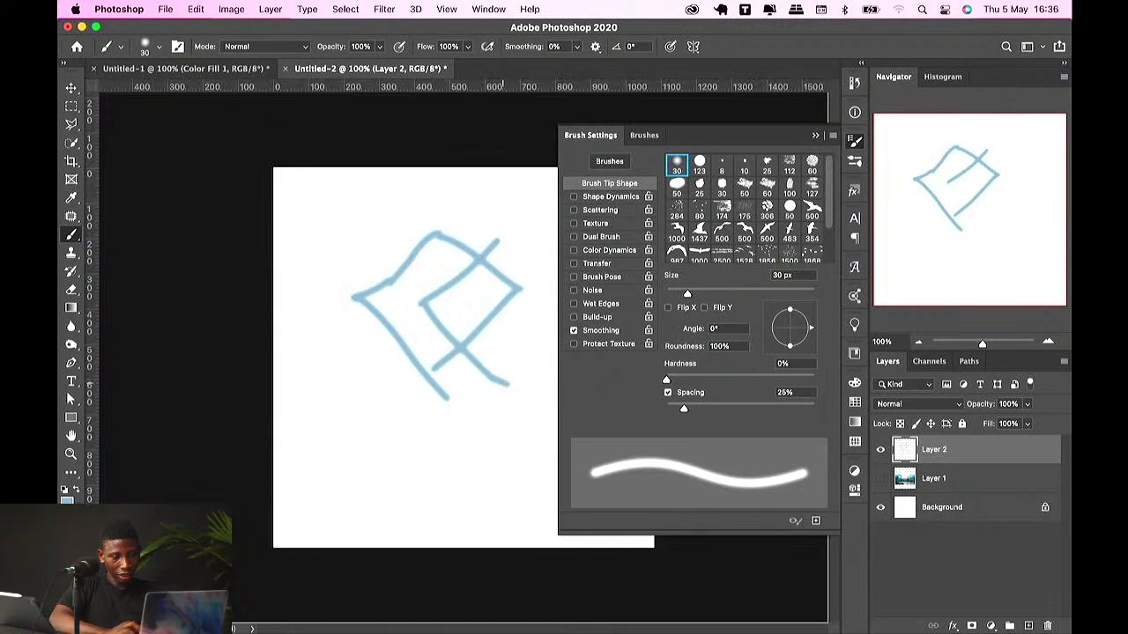
left_click_drag(502, 238, 564, 298)
Step: Increase the brush size to 167 px
key("super+r")
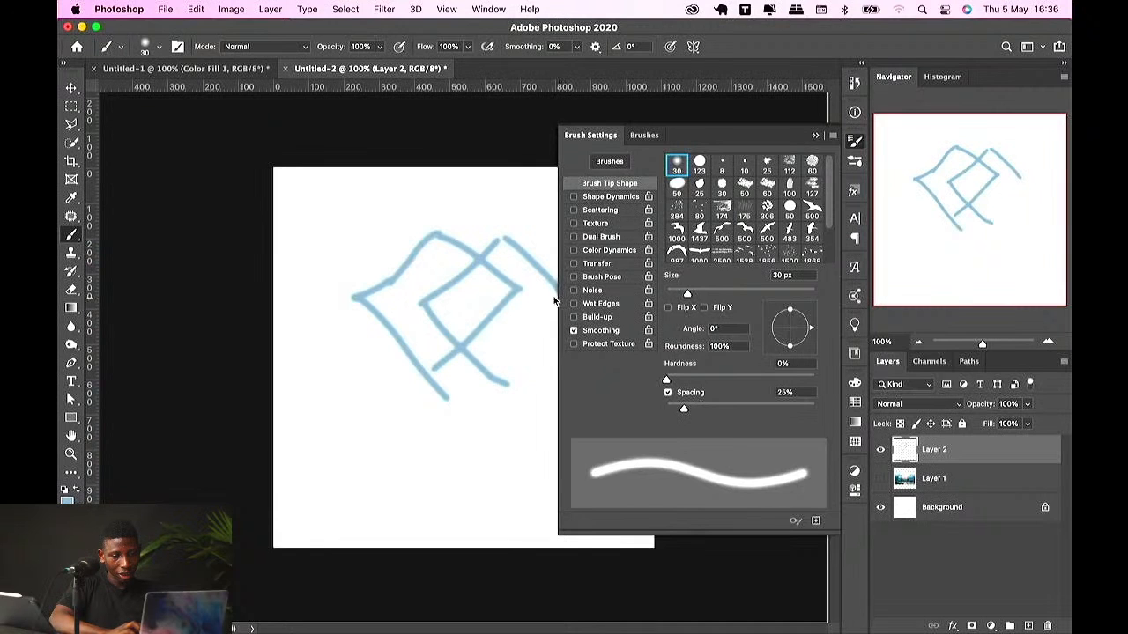
left_click_drag(688, 294, 740, 295)
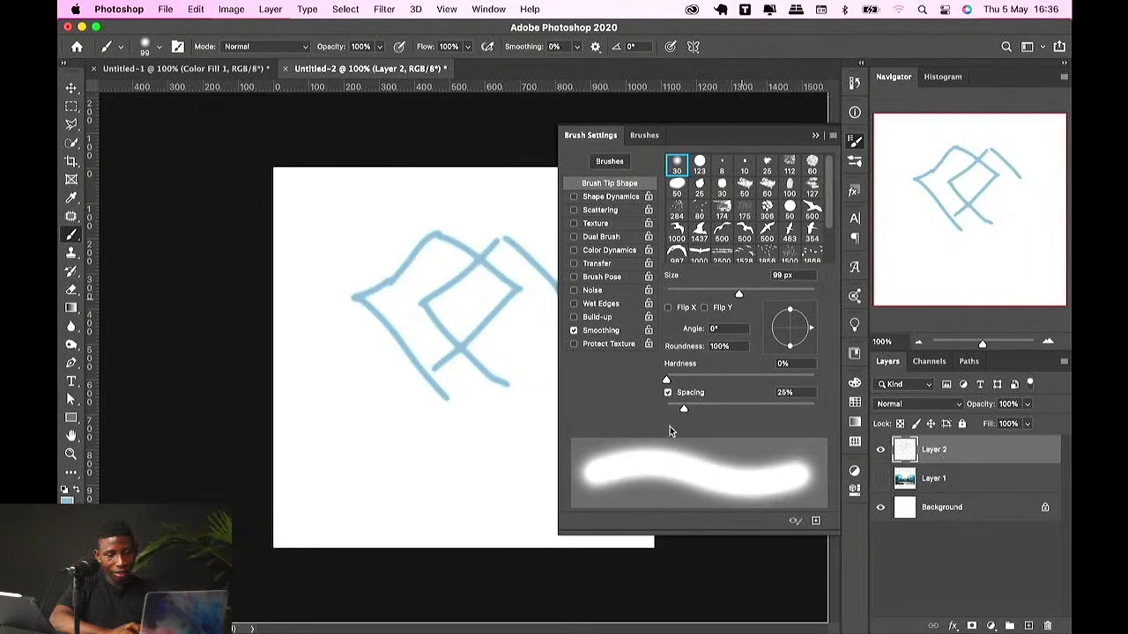
left_click_drag(738, 297, 765, 294)
Step: Paint a thick stroke and undo the last few strokes
mouse_move(410, 254)
left_mouse_down()
mouse_move(351, 345)
mouse_move(375, 397)
mouse_move(494, 256)
mouse_move(481, 241)
mouse_move(480, 408)
mouse_move(399, 428)
mouse_move(427, 296)
mouse_move(410, 333)
left_mouse_up()
key("super+z")
key("super+z")
key("super+z")
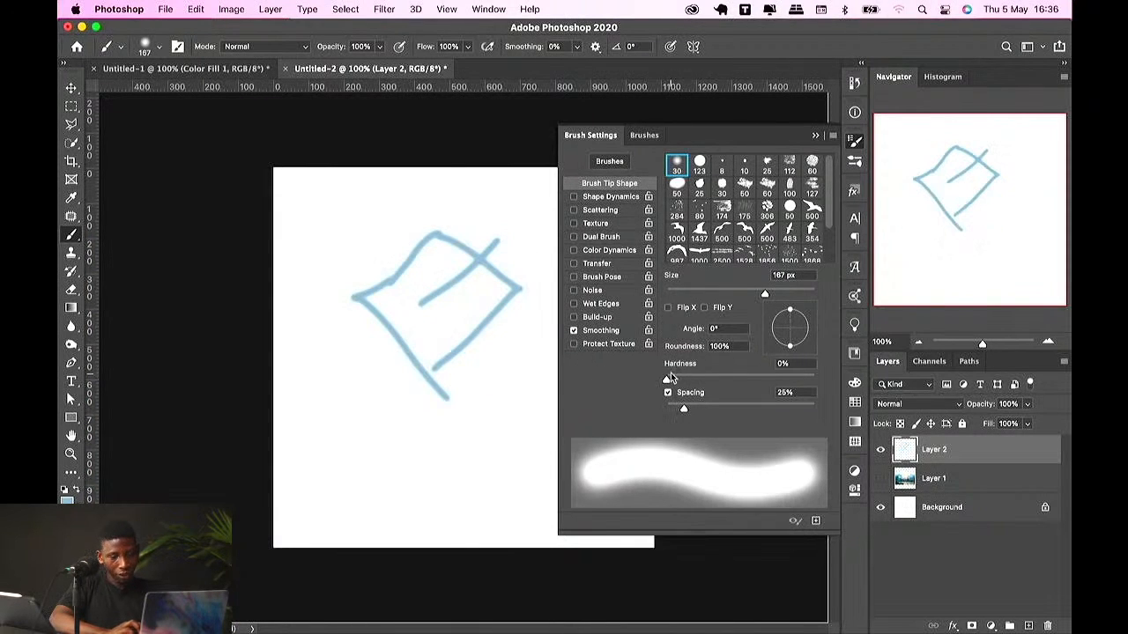
Step: Set the brush hardness to 100% and paint a thick angled stroke across the sketch
scroll(498, 250, "up", 2)
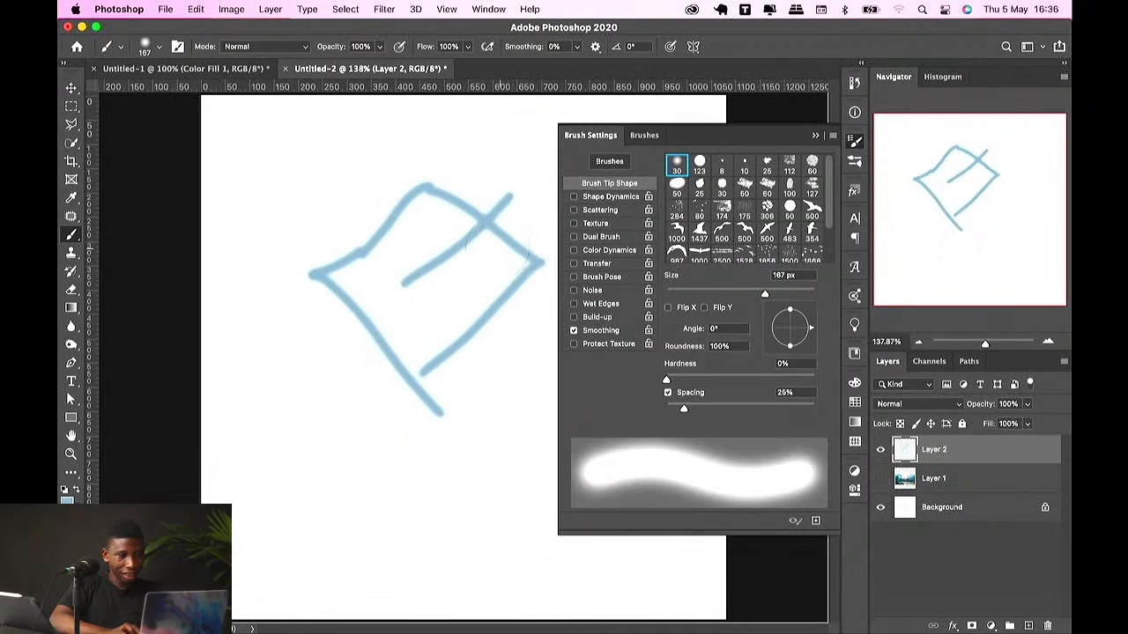
scroll(520, 251, "down", 3)
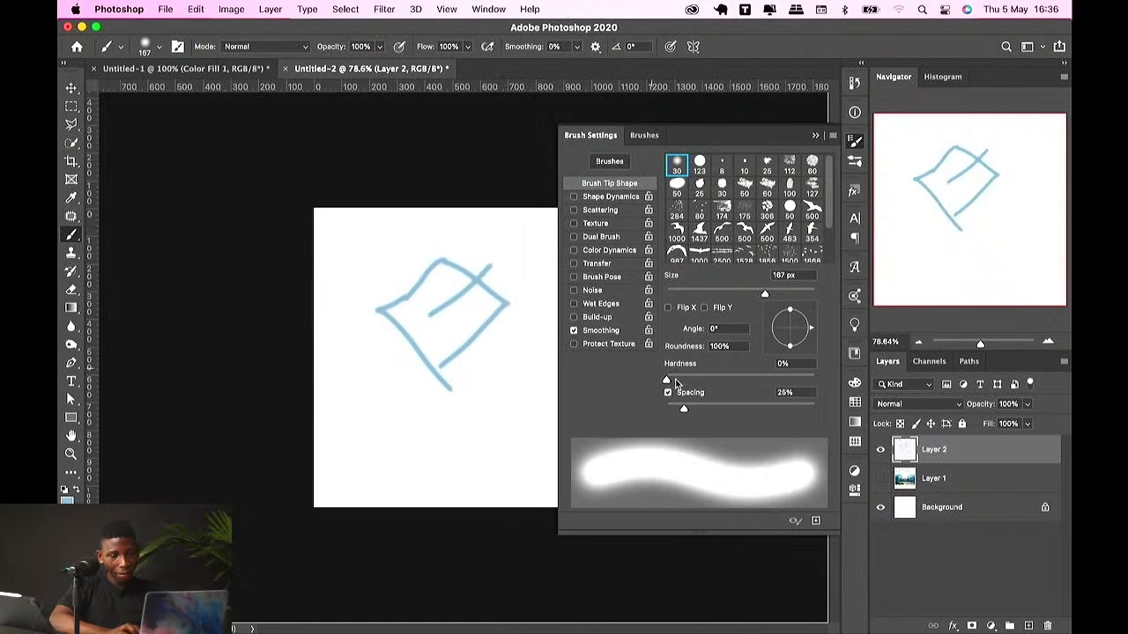
left_click_drag(667, 385, 813, 380)
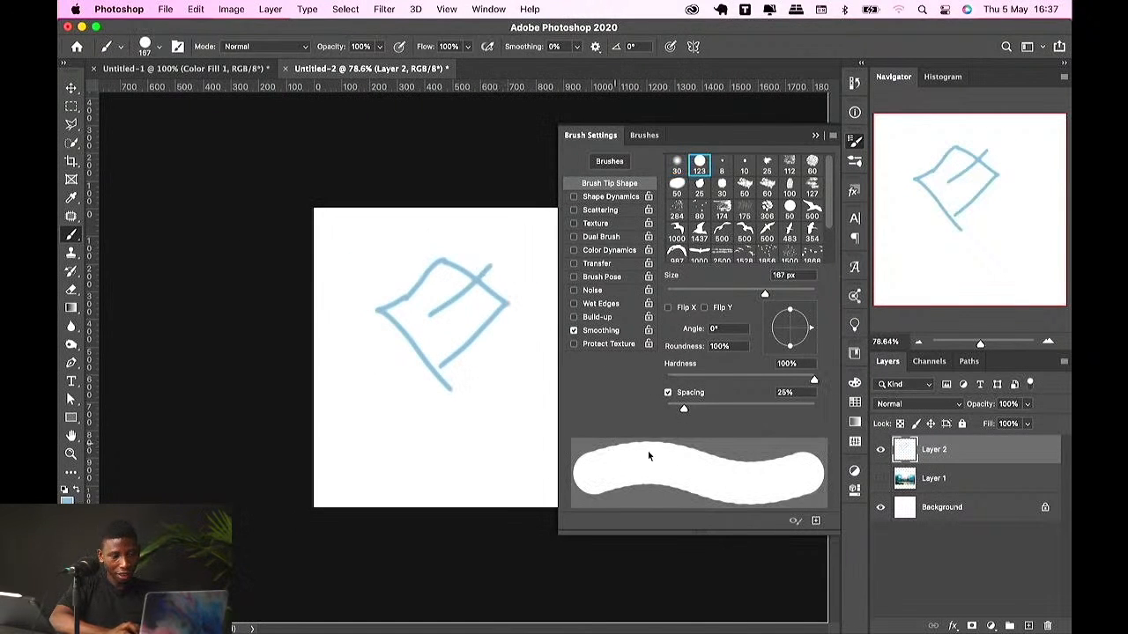
mouse_move(383, 427)
left_mouse_down()
mouse_move(513, 341)
mouse_move(514, 434)
left_mouse_up()
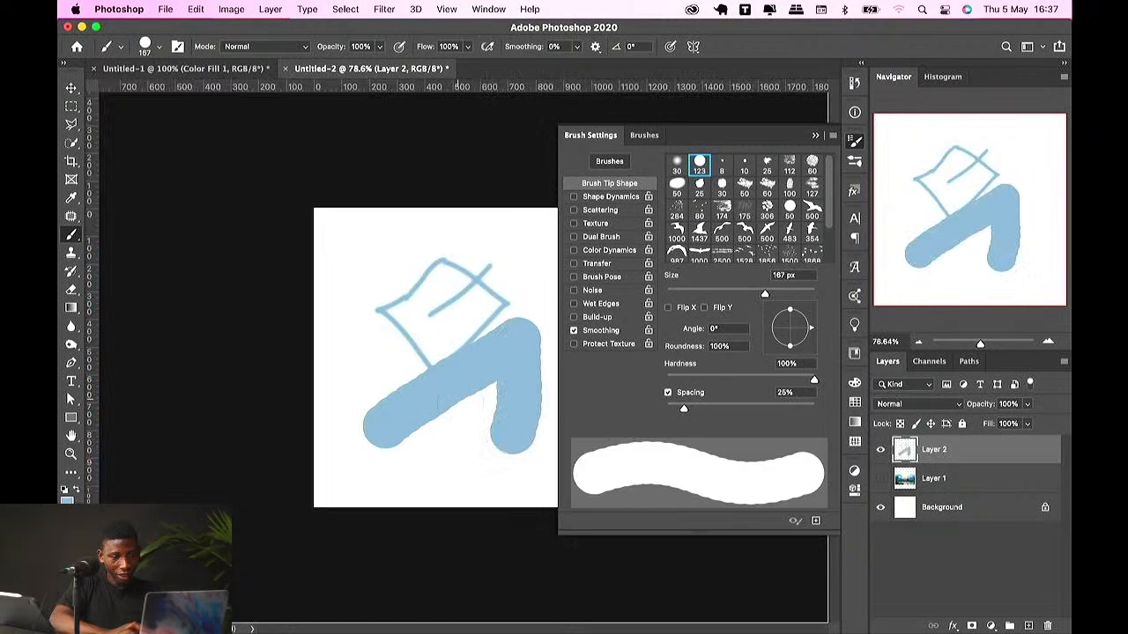
Step: Set the brush spacing to 1%
scroll(264, 445, "up", 5)
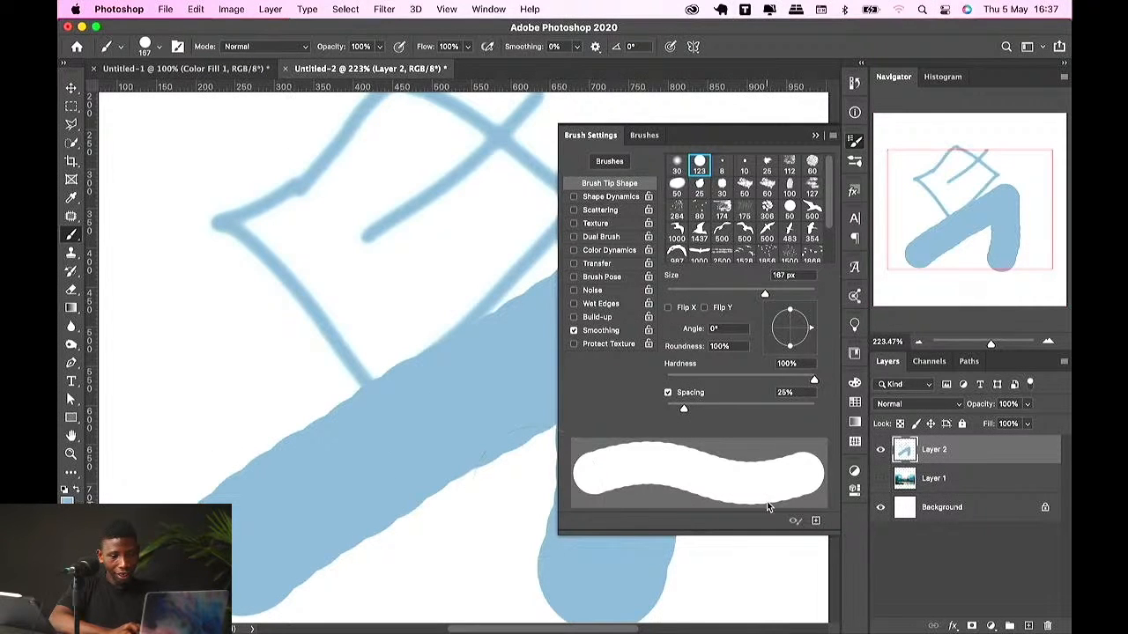
left_click_drag(684, 409, 591, 412)
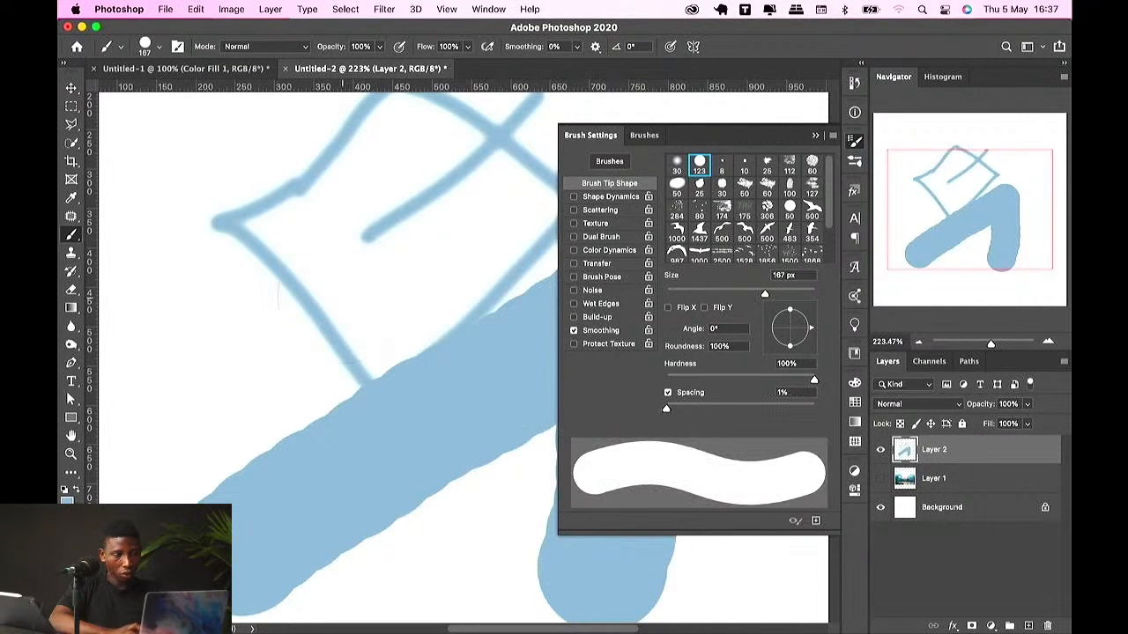
Step: Paint three more thick hard-edged strokes over the sketch
mouse_move(214, 309)
left_mouse_down()
mouse_move(466, 183)
mouse_move(602, 134)
left_mouse_up()
mouse_move(354, 180)
left_mouse_down()
mouse_move(322, 185)
mouse_move(274, 231)
mouse_move(257, 302)
left_mouse_up()
mouse_move(366, 211)
left_mouse_down()
mouse_move(335, 370)
mouse_move(323, 515)
left_mouse_up()
key("super+r")
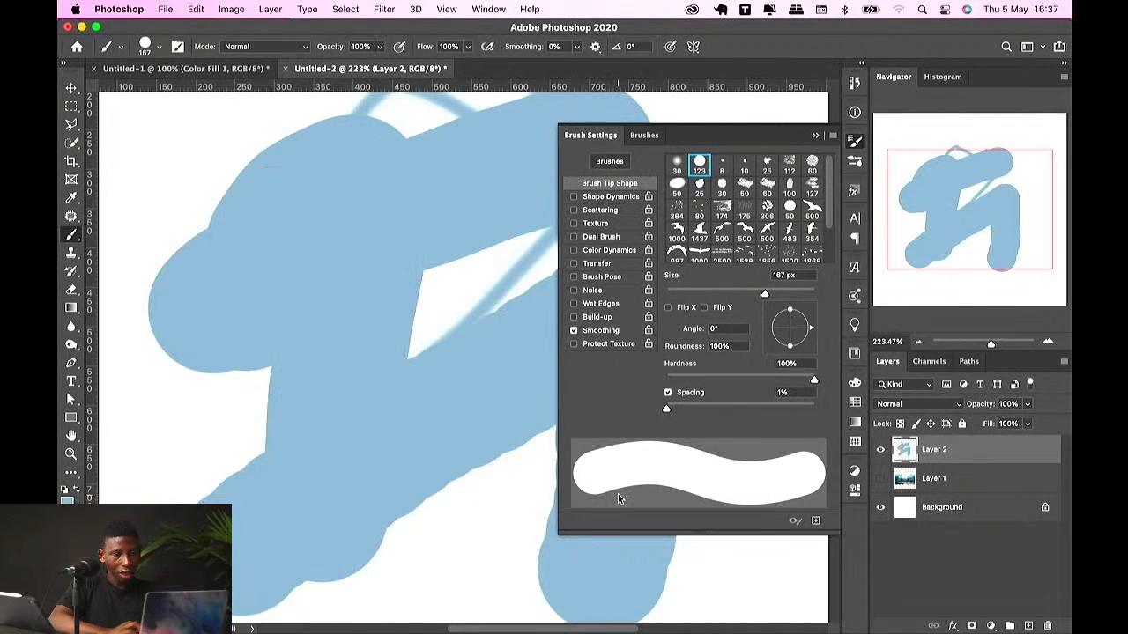
scroll(451, 451, "down", 10)
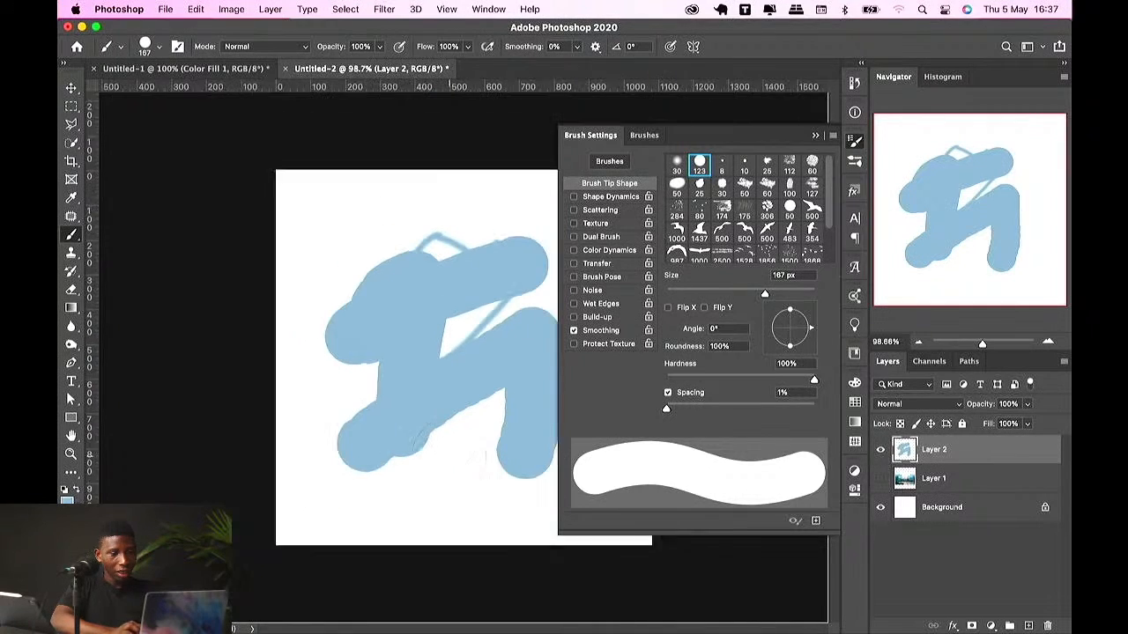
scroll(464, 358, "down", 1)
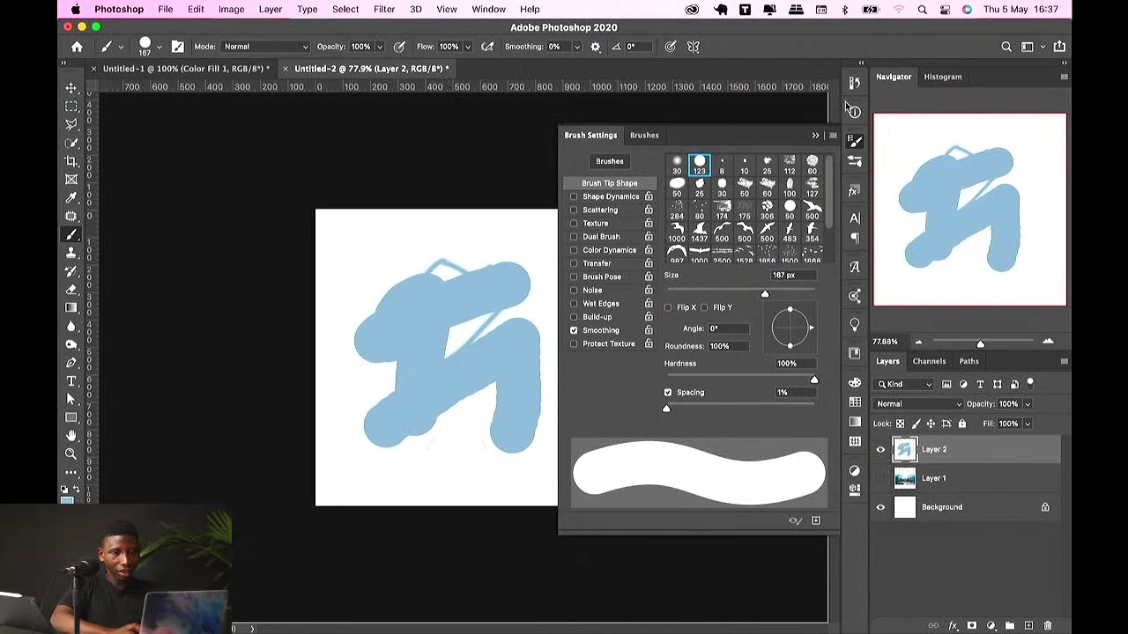
Step: Close the brush settings, delete Layer 2 and undo the deletion
left_click(817, 134)
key("BackSpace")
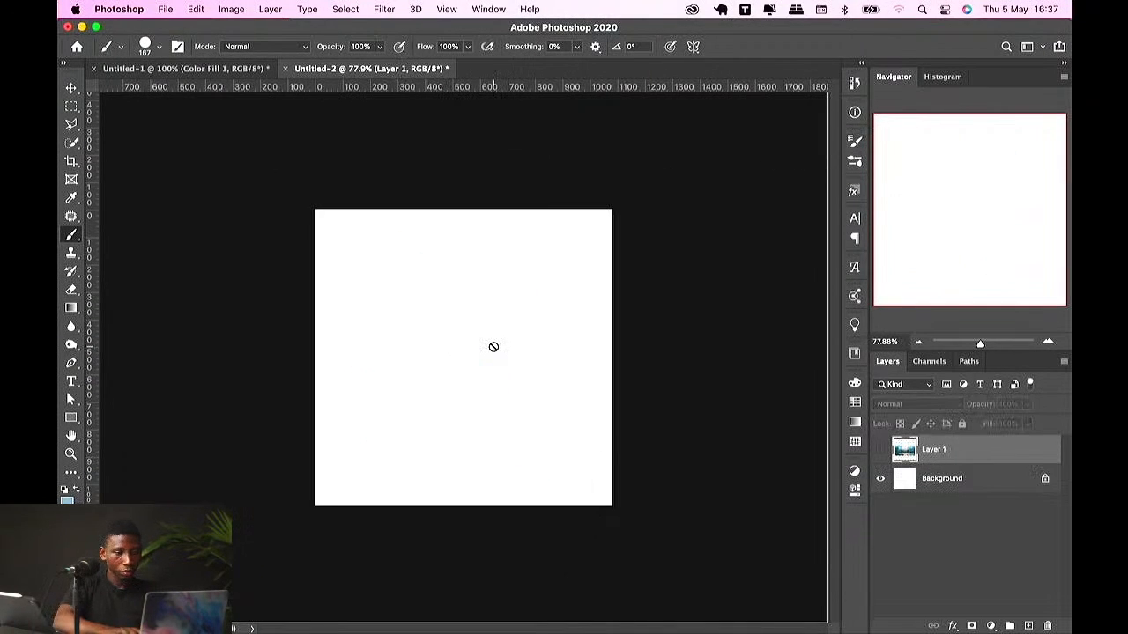
key("super+z")
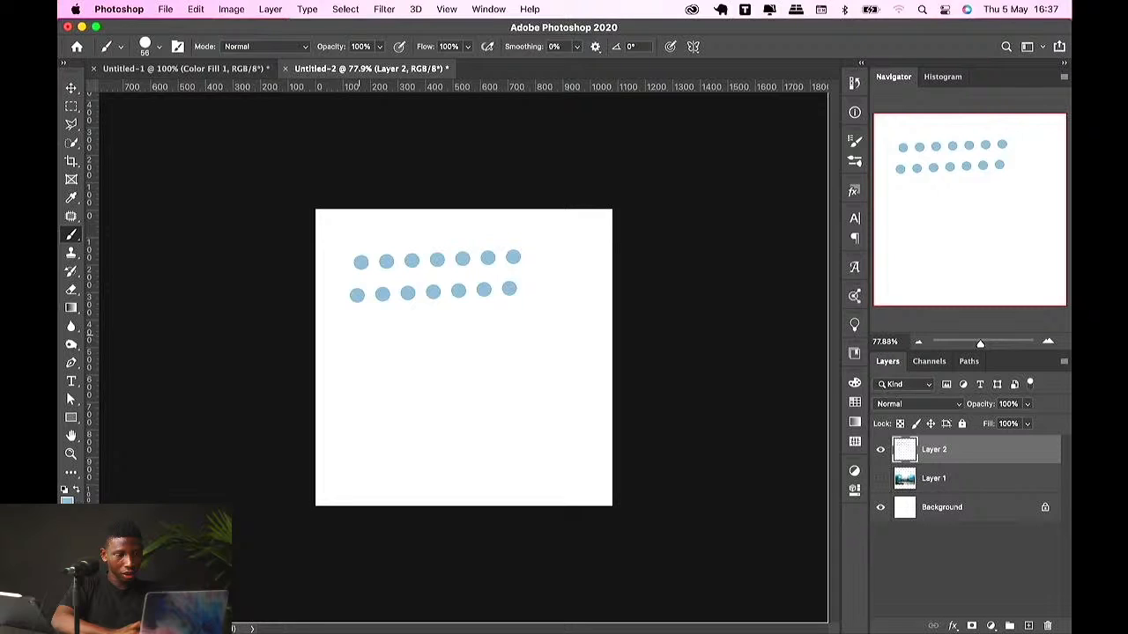
Step: Paint five more rows of spaced dots, each shorter than the last, forming a triangular dot pattern
left_click_drag(357, 324, 484, 318)
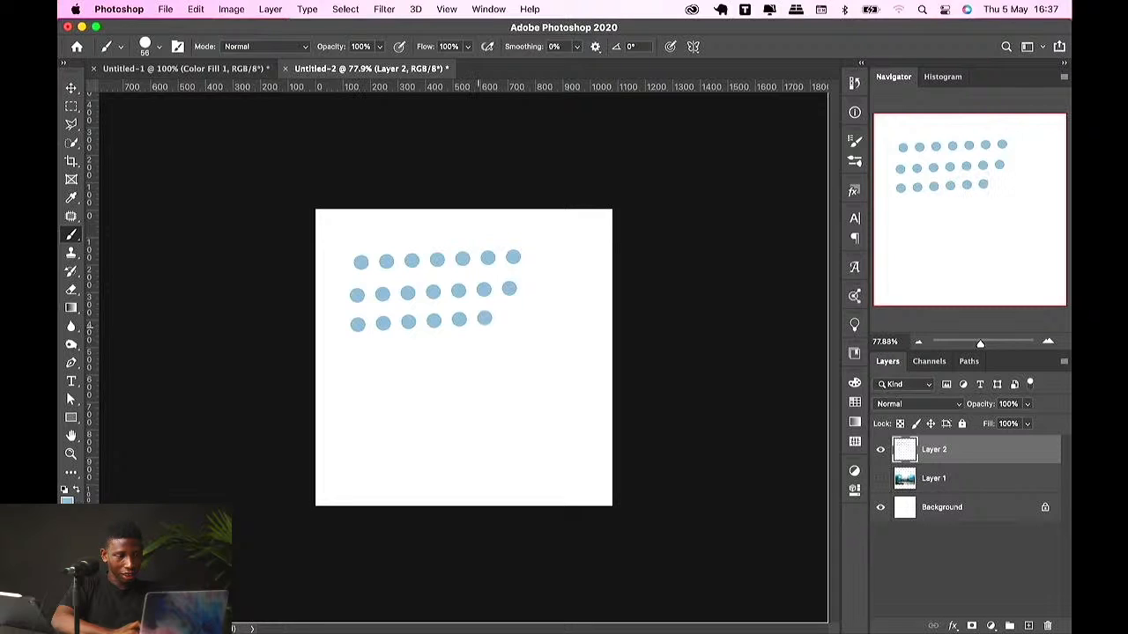
left_click_drag(354, 353, 455, 351)
left_click_drag(357, 381, 432, 380)
left_click_drag(355, 416, 407, 413)
left_click_drag(360, 447, 385, 448)
Step: Move the dot pattern and scale it down with Free Transform
key("v")
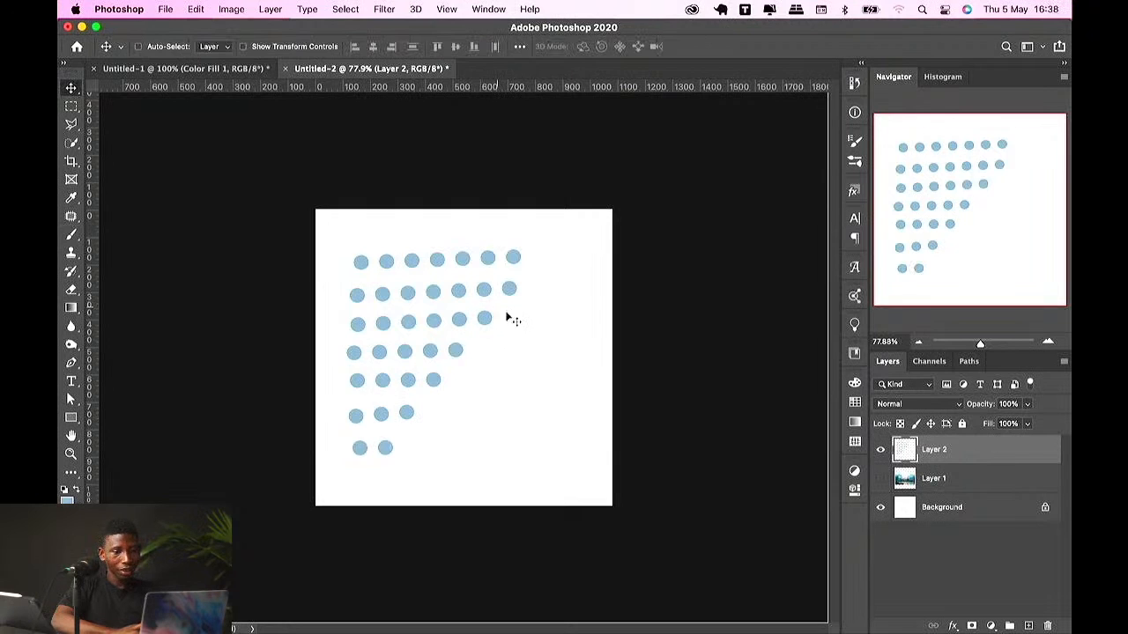
mouse_move(496, 310)
left_mouse_down()
mouse_move(529, 302)
mouse_move(524, 310)
left_mouse_up()
key("super+t")
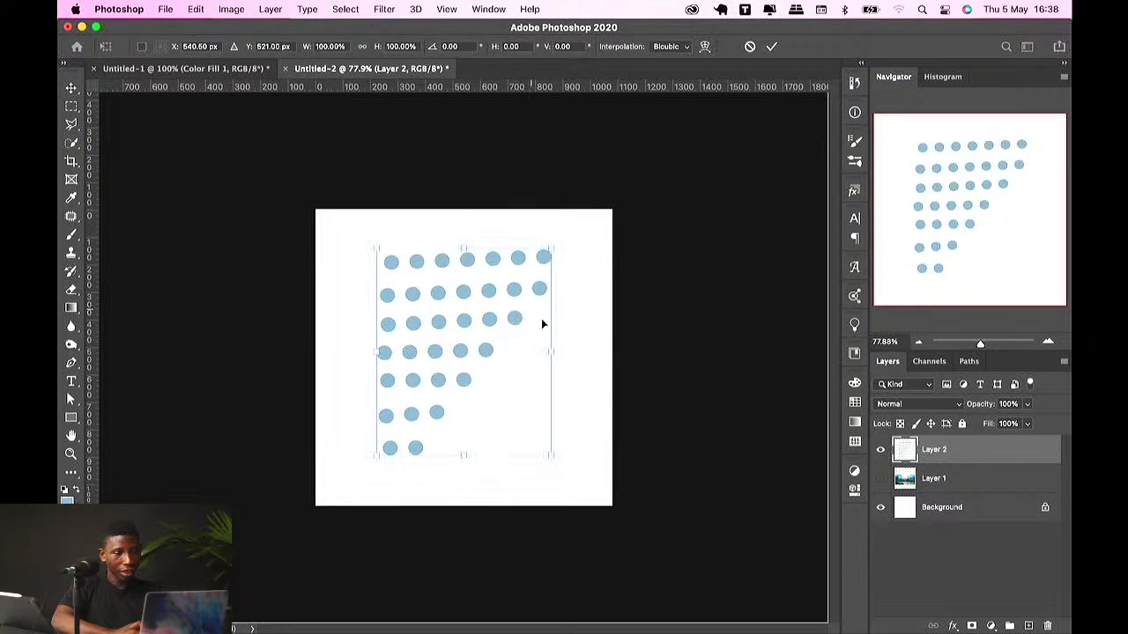
left_click_drag(551, 352, 500, 398)
key("Return")
key("super+t")
key("Return")
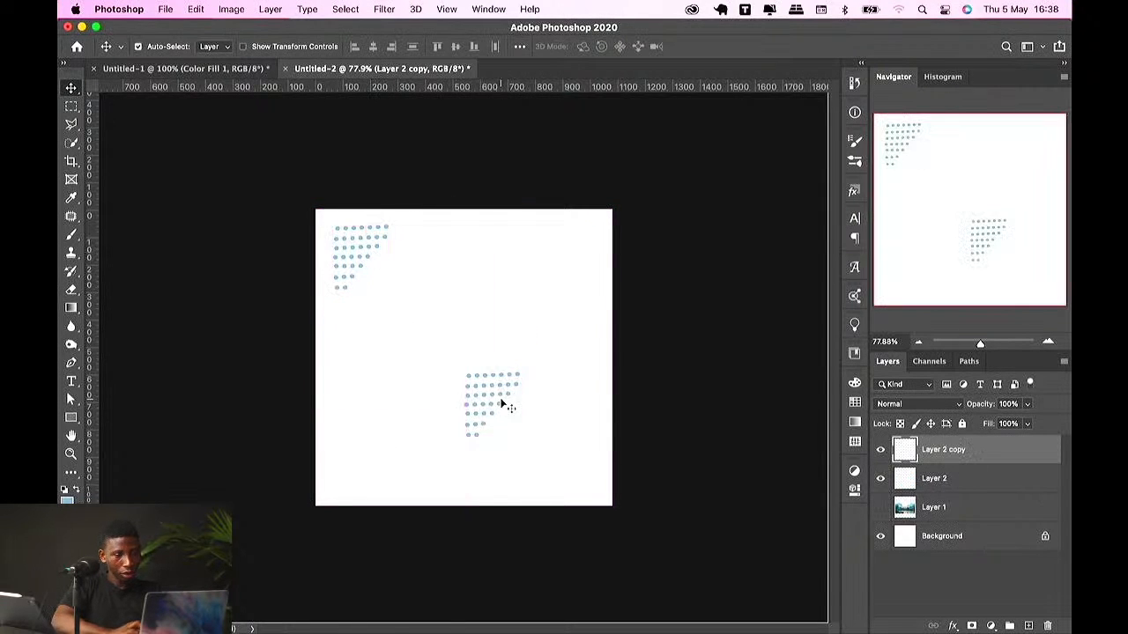
Step: Flip the copied dot pattern horizontally and vertically, then move it into the canvas's lower-right corner
key("super+t")
right_click(500, 397)
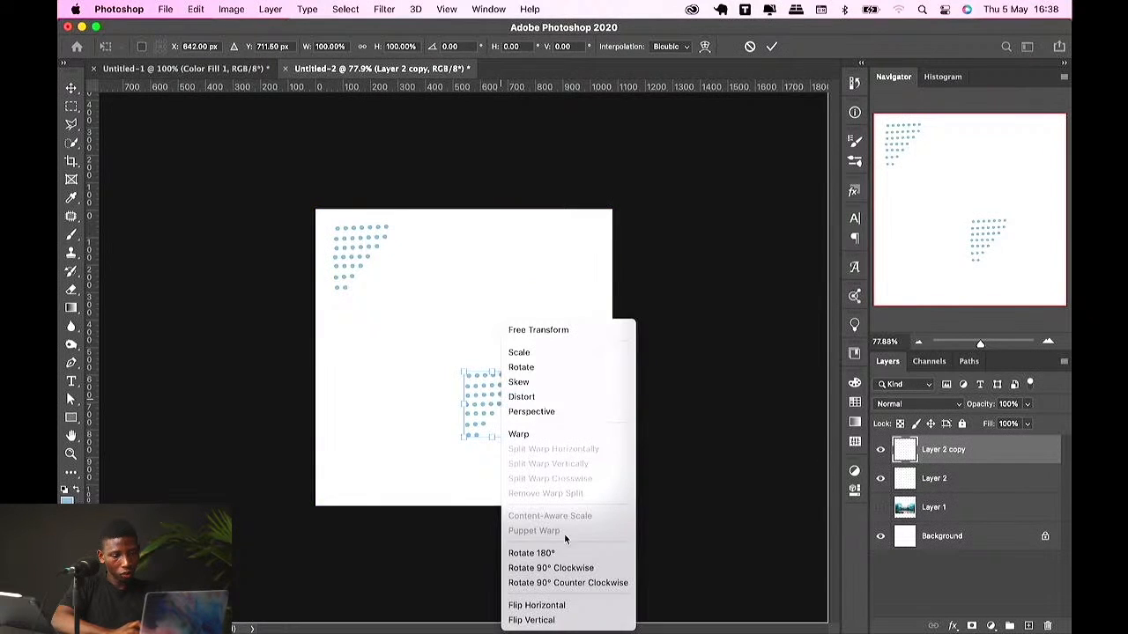
left_click(535, 605)
right_click(560, 478)
left_click(604, 619)
key("Return")
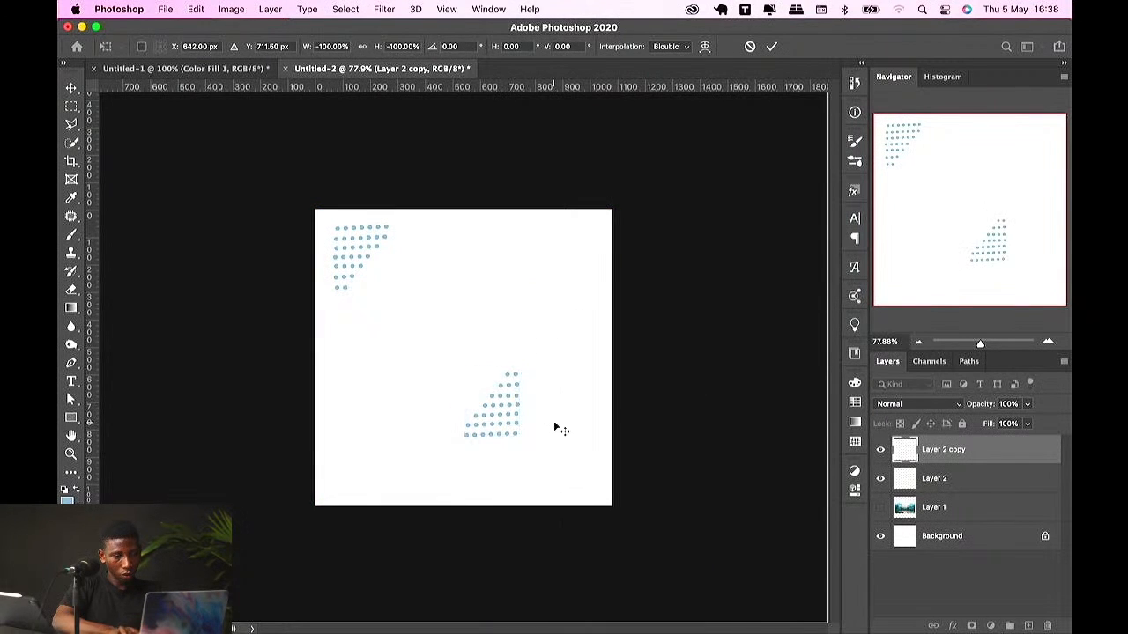
left_click_drag(547, 430, 617, 481)
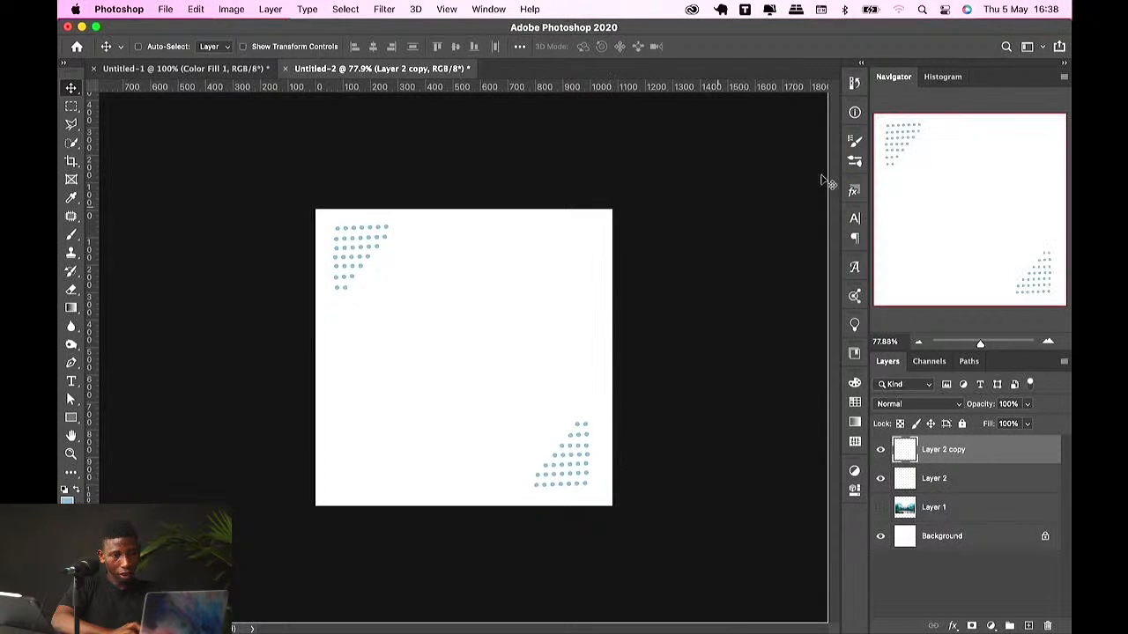
Step: Reopen Brush Settings, switch to the Brush tool and paint a row of spaced dots on Layer 3
left_click(854, 140)
left_click(854, 159)
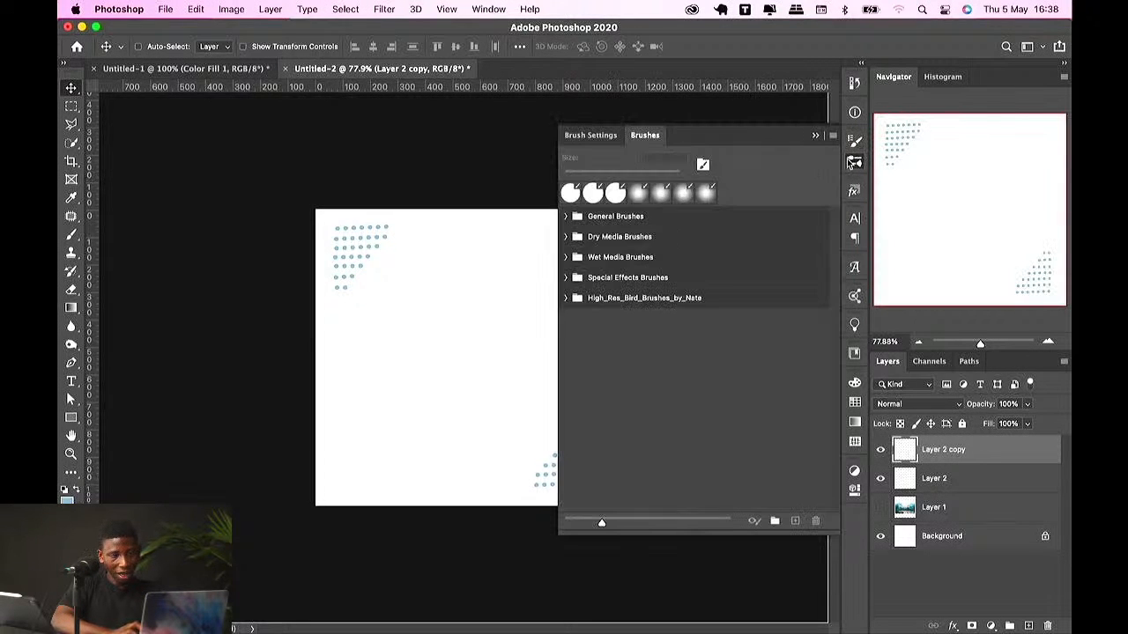
left_click(854, 140)
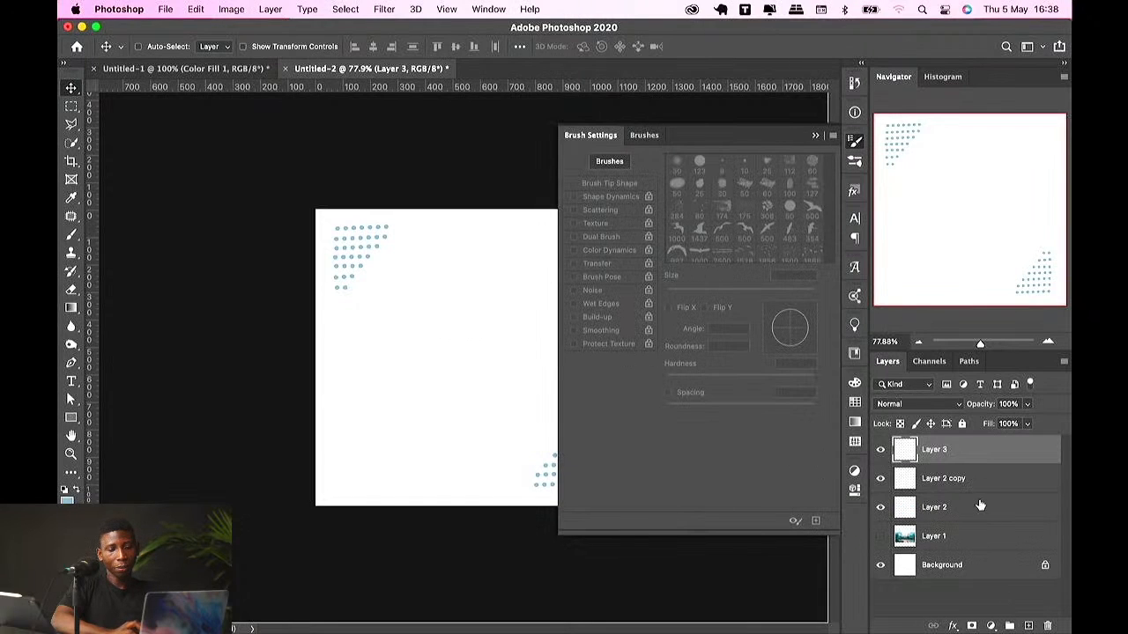
left_click(72, 236)
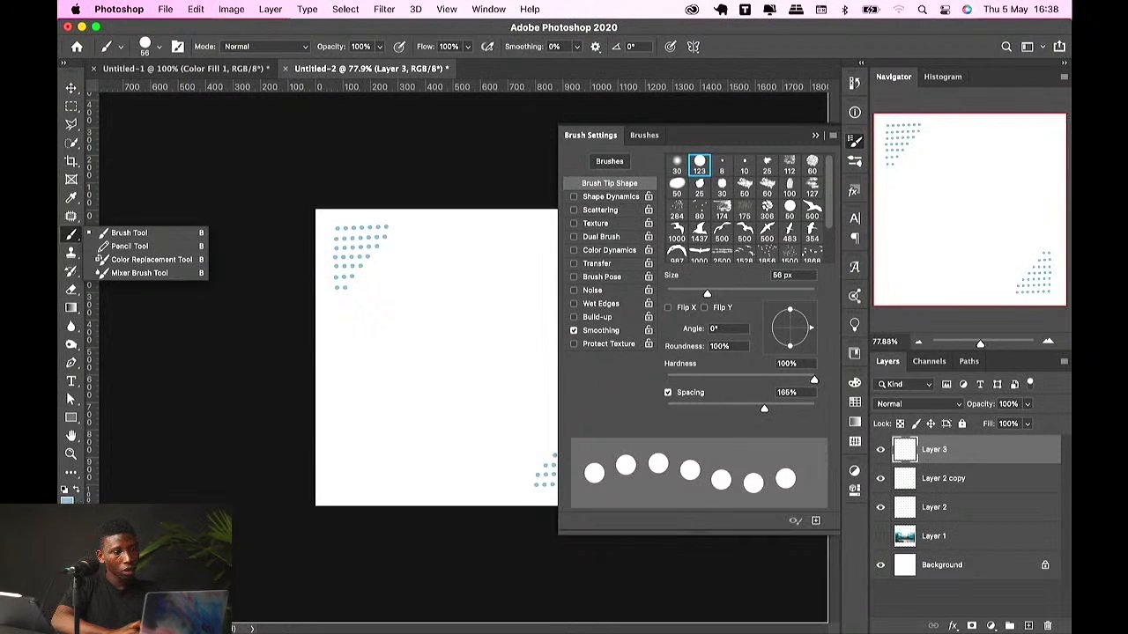
left_click_drag(373, 305, 449, 286)
Step: Enable Scattering for the brush with scatter at 119% and count 5
left_click(612, 209)
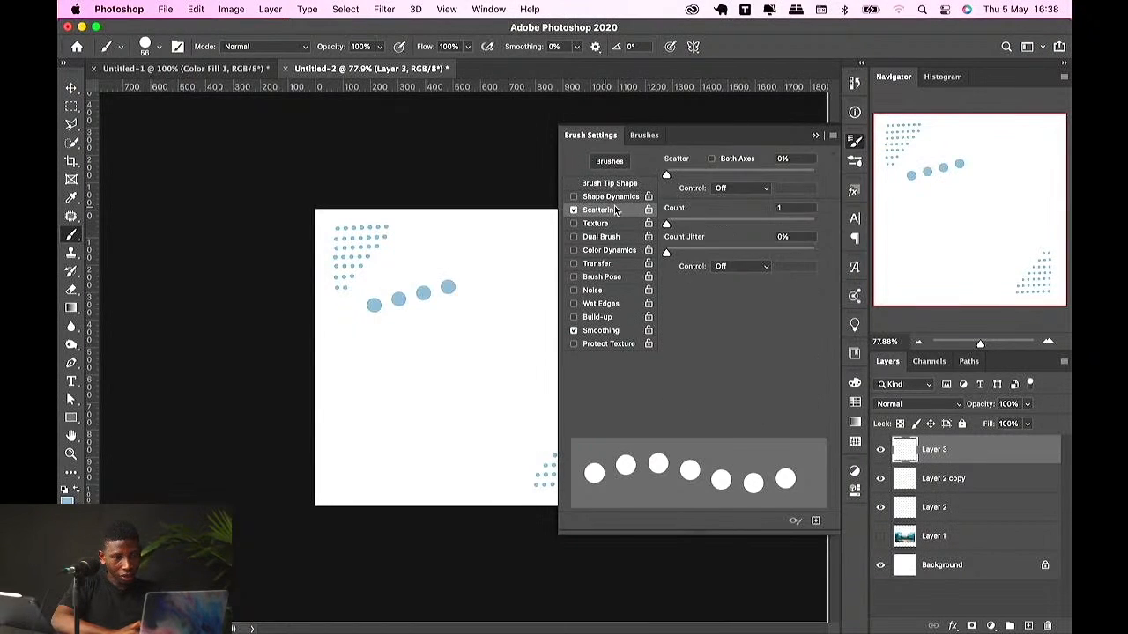
left_click_drag(668, 172, 685, 174)
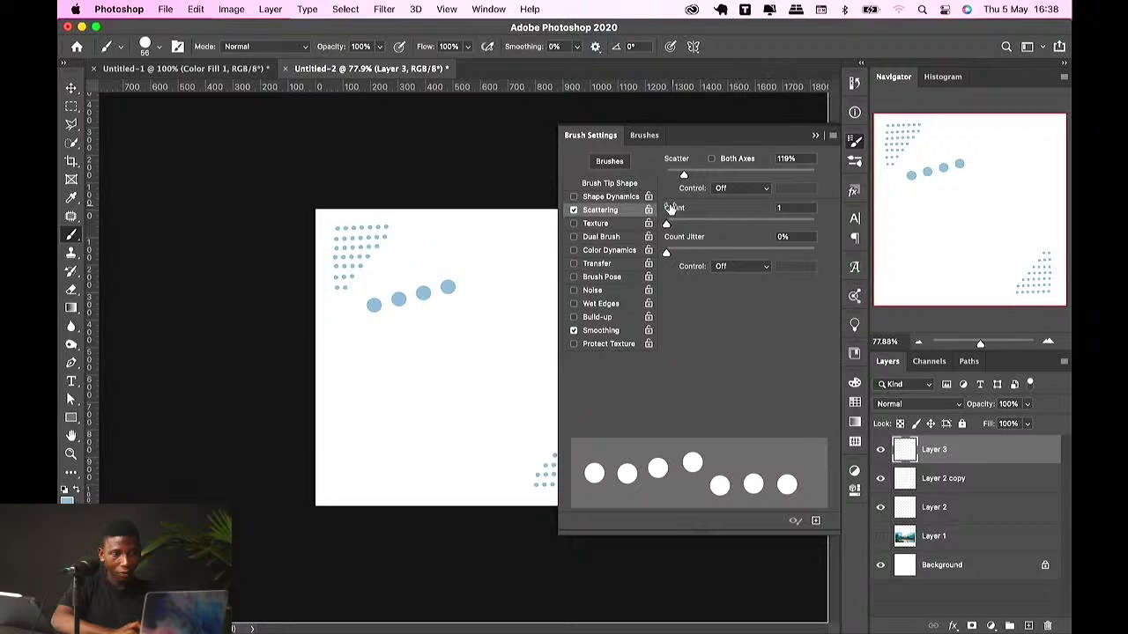
left_click_drag(667, 226, 710, 226)
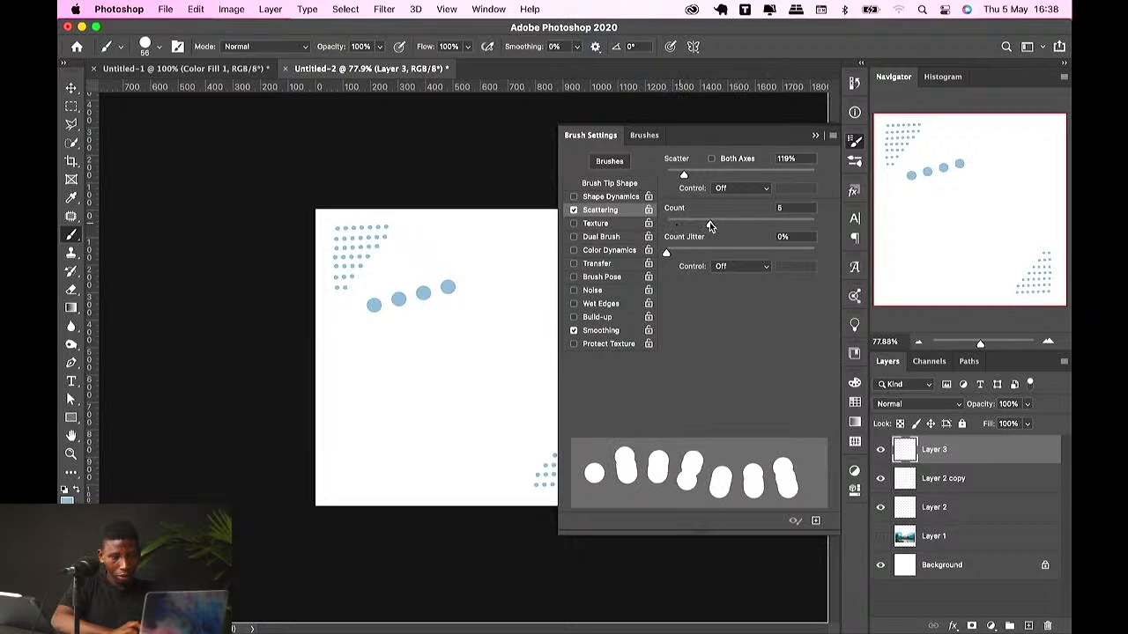
Step: Paint several rows of scattered dot strokes across the canvas
left_click(355, 352)
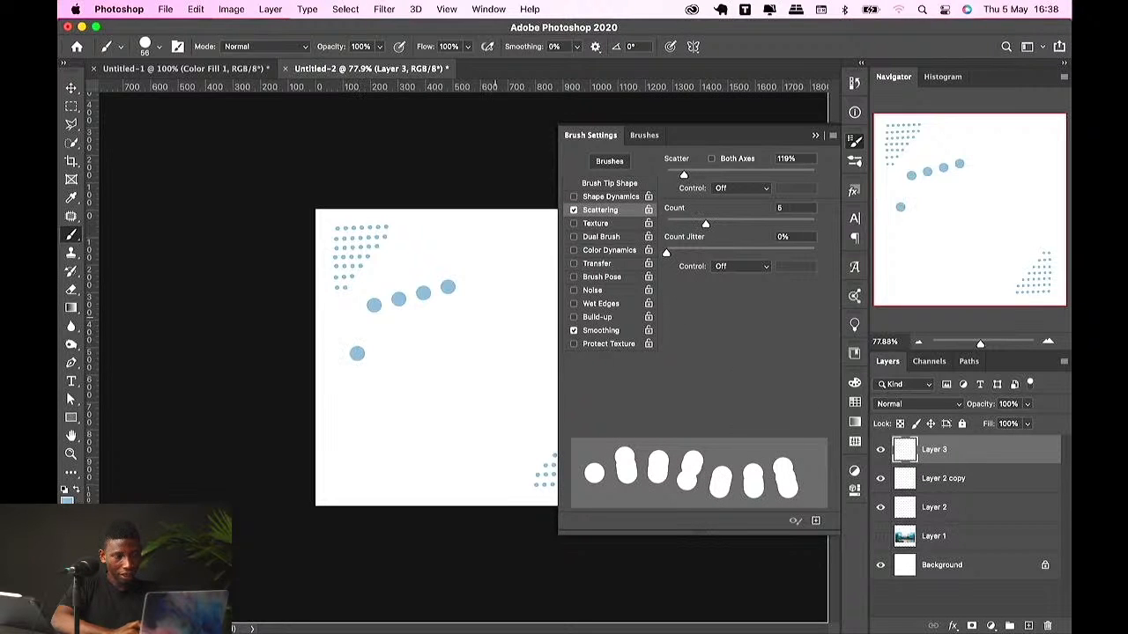
left_click(513, 317, "shift")
left_click(365, 408)
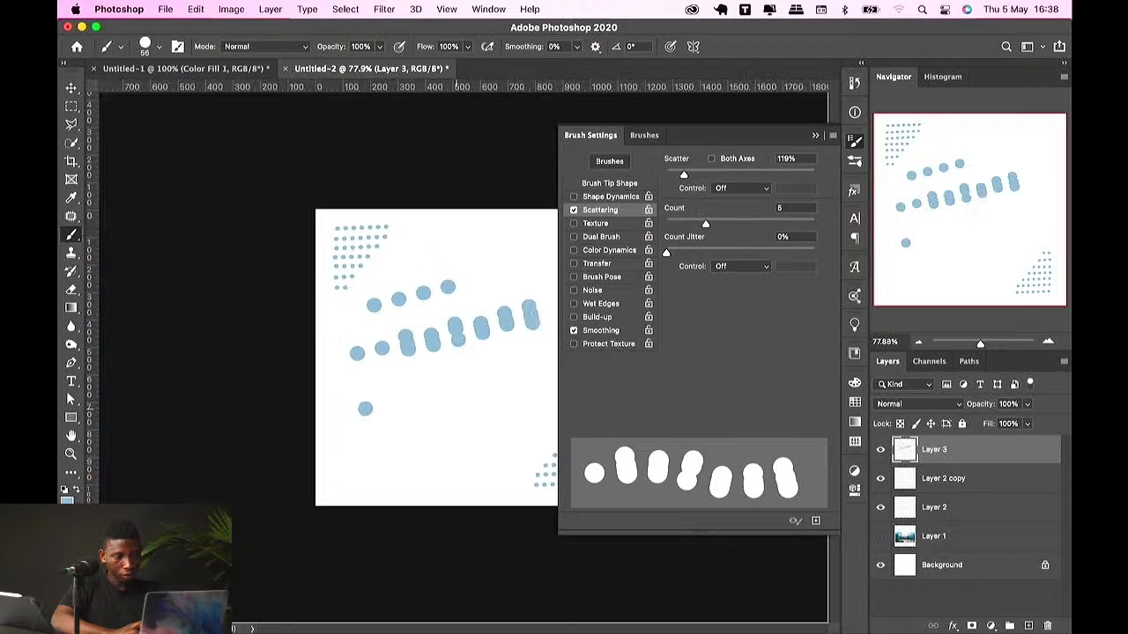
left_click(541, 409, "shift")
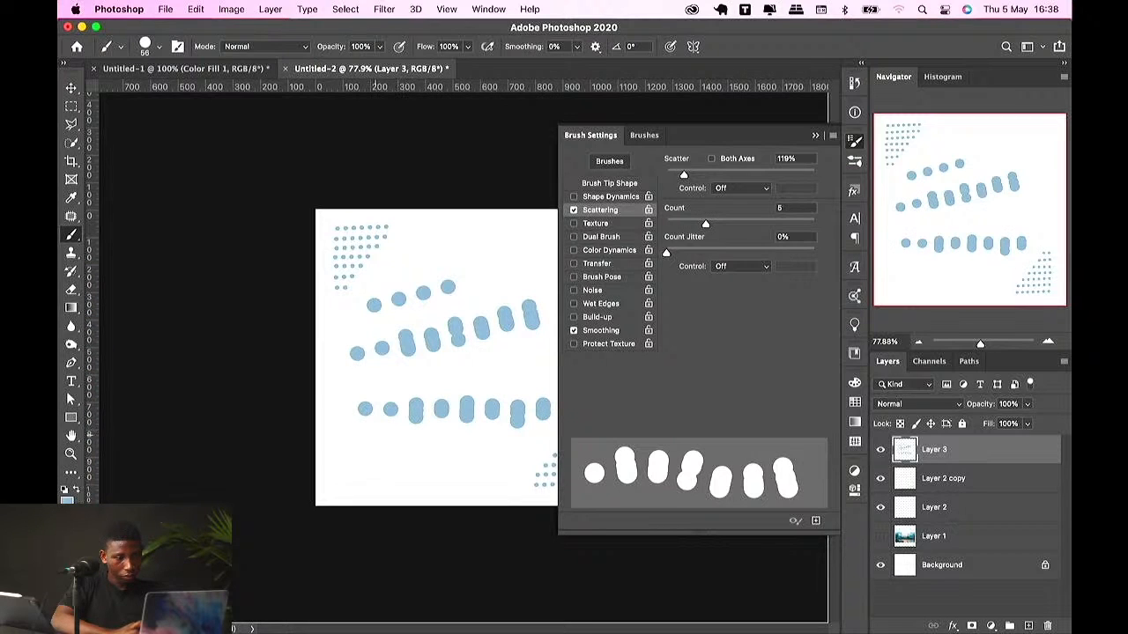
left_click(372, 436)
left_click(490, 478, "shift")
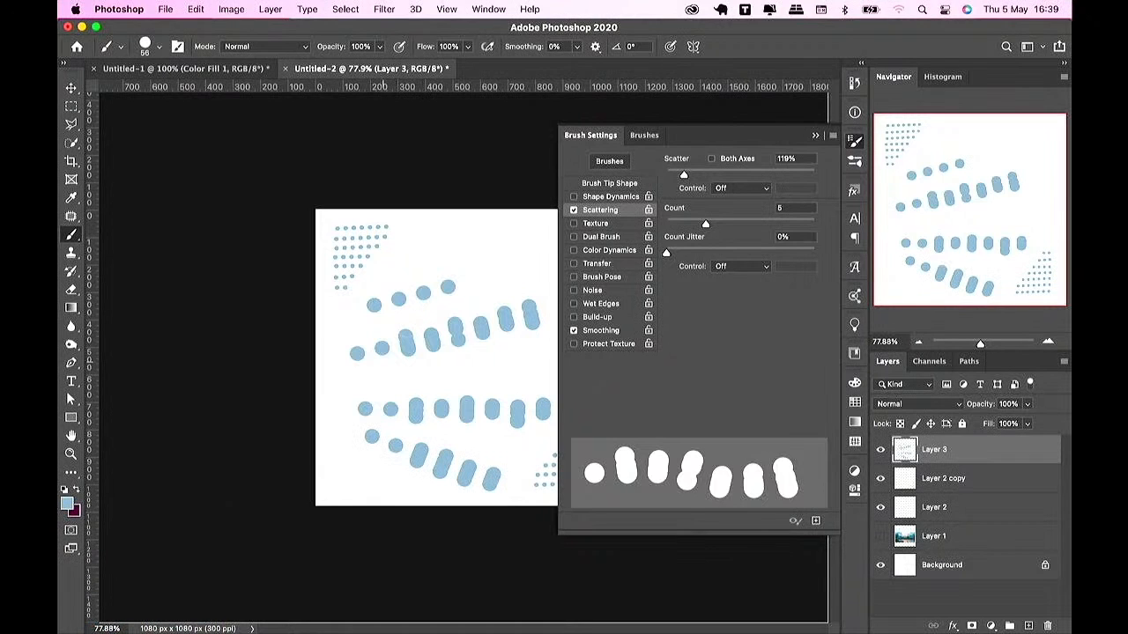
left_click(362, 375)
left_click(514, 359, "shift")
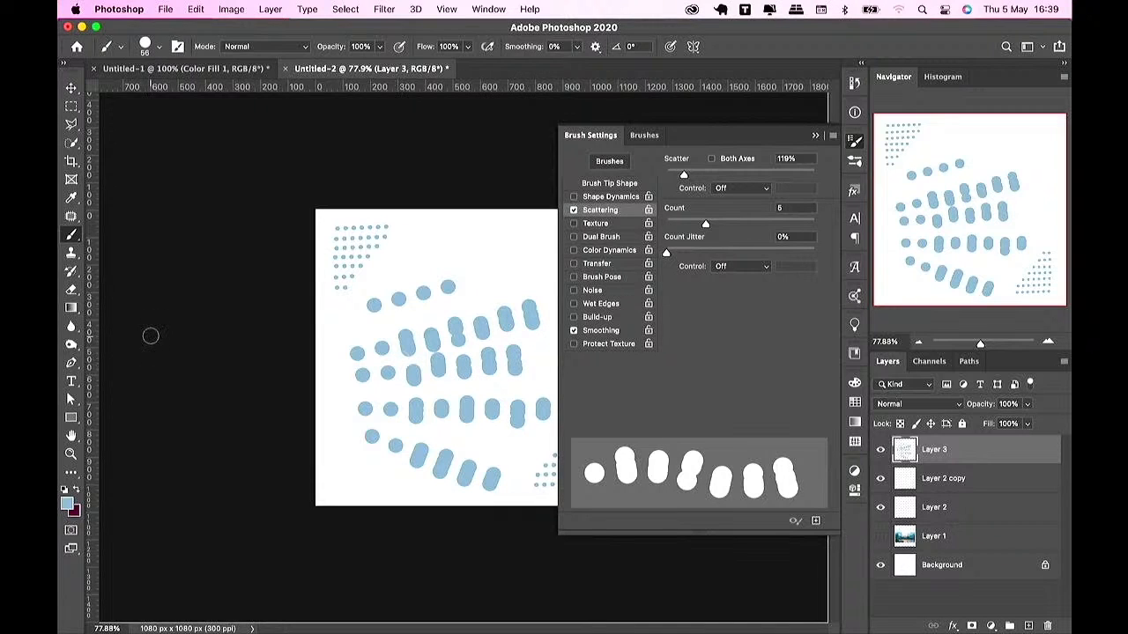
Step: Undo the scattered strokes one by one
key("super+z")
key("super+z")
key("super+z")
key("super+z")
key("super+z")
key("super+z")
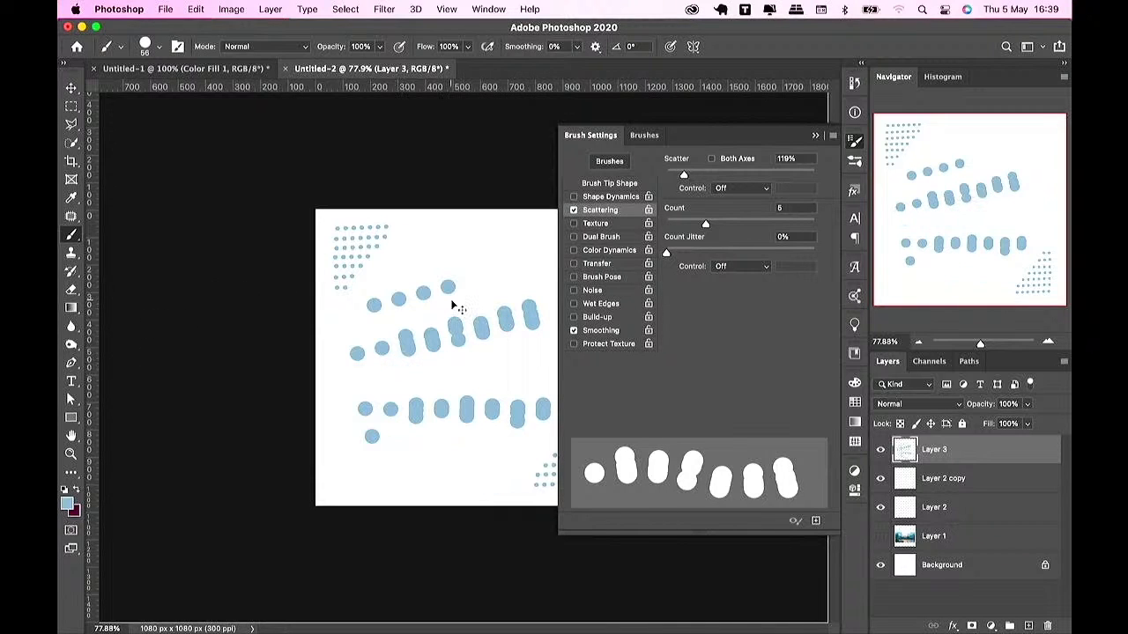
key("super+z")
key("super+z")
key("super+z")
key("super+z")
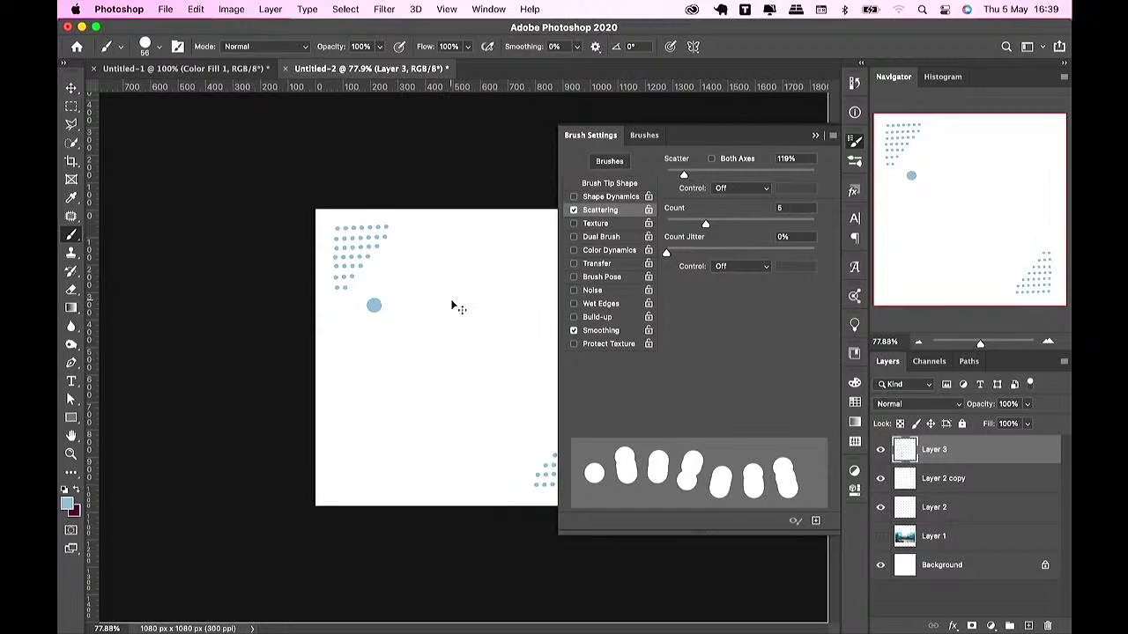
Step: Paint two scattered strokes forming an A shape, undo the crossbar stroke and close the brush settings
left_click_drag(429, 259, 372, 375)
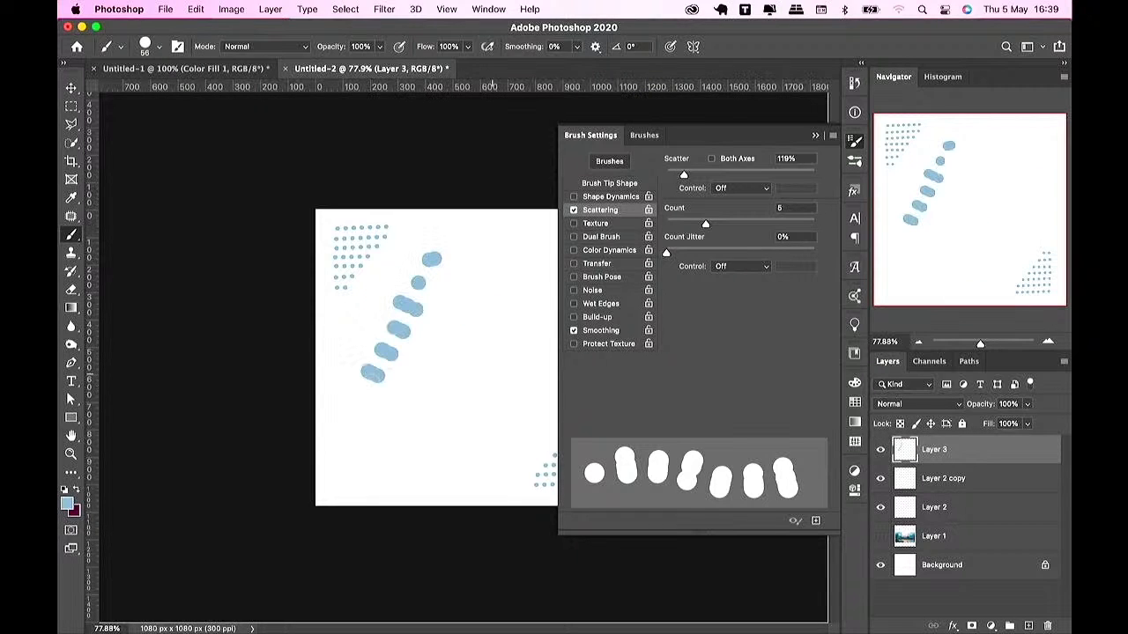
left_click_drag(431, 259, 494, 370)
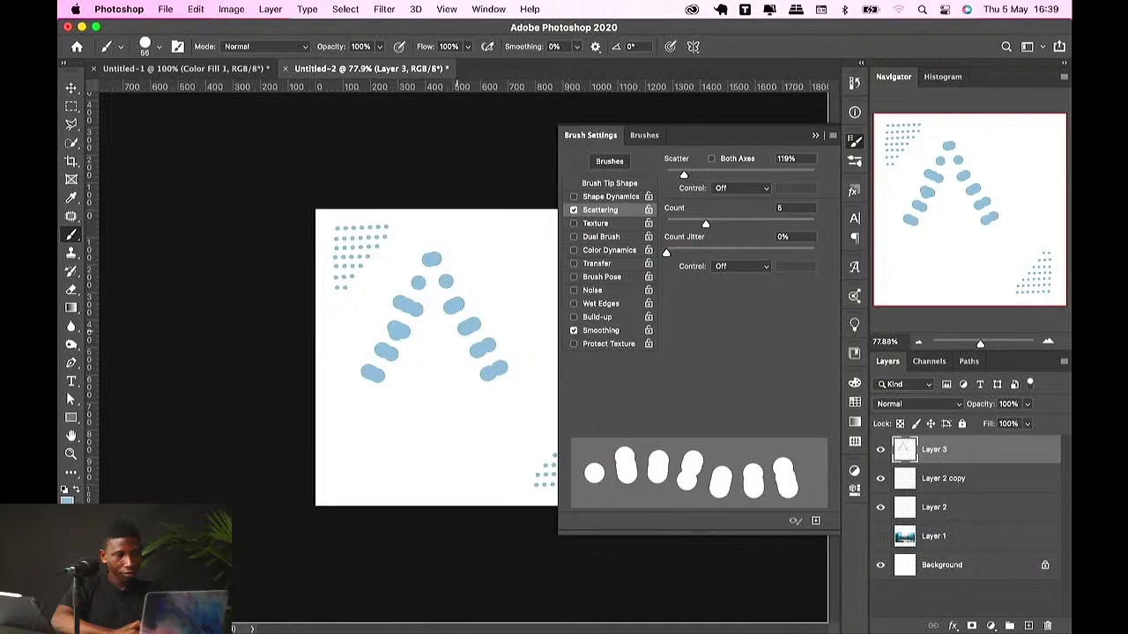
left_click_drag(401, 331, 482, 346)
key("super+z")
left_click(815, 135)
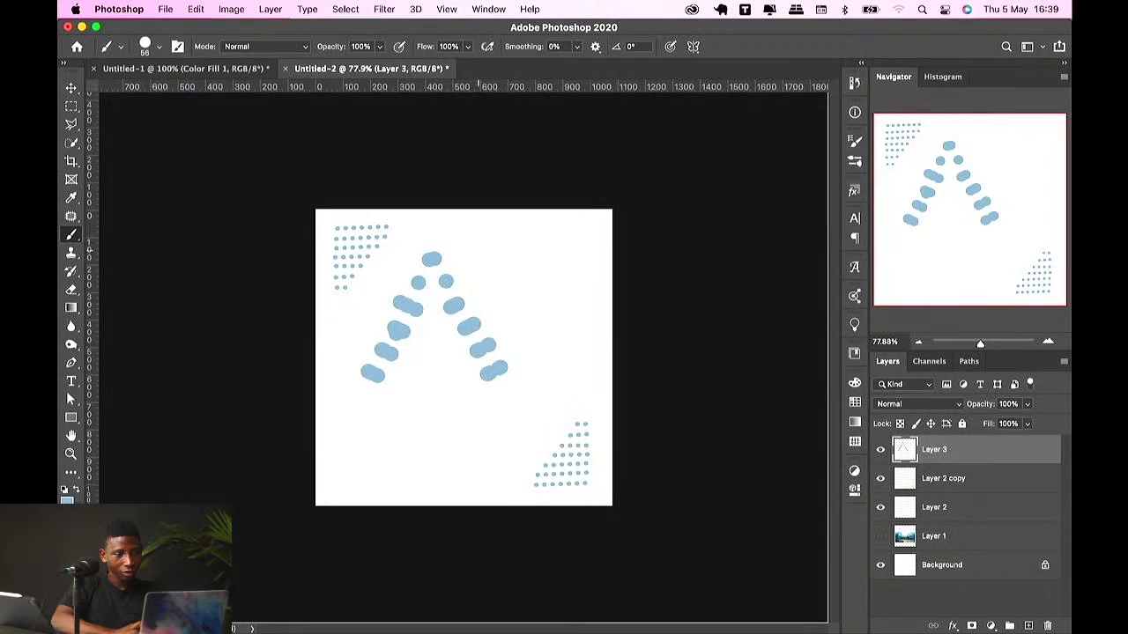
Step: Paint more scattered dots and strokes beside the A shape
left_click(489, 251)
mouse_move(509, 265)
left_mouse_down()
mouse_move(529, 280)
mouse_move(564, 258)
left_mouse_up()
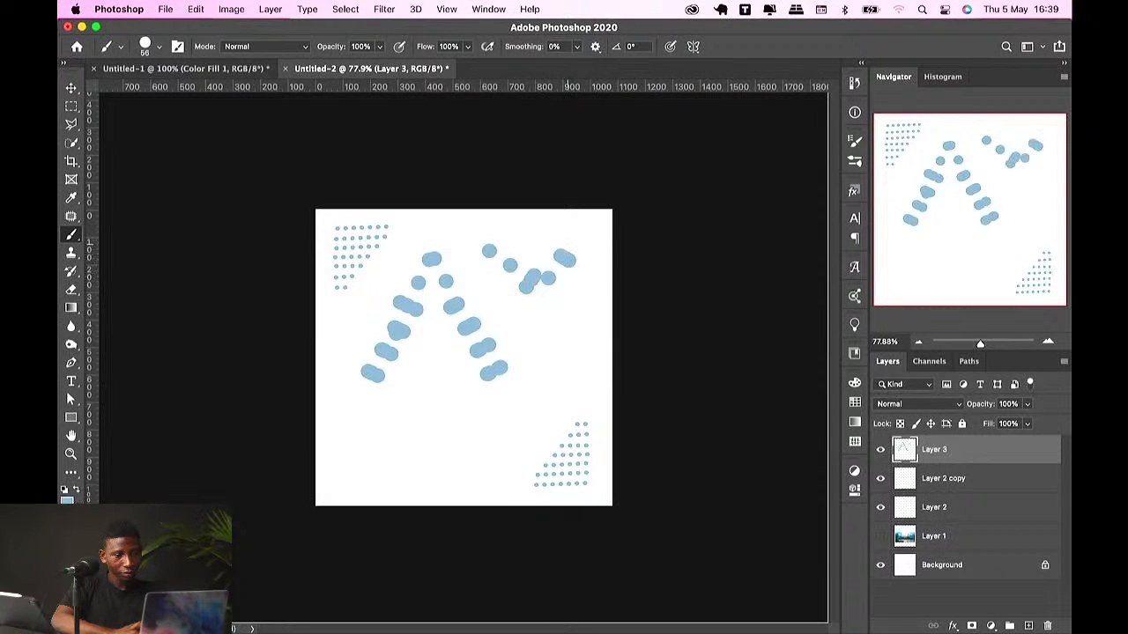
left_click(533, 292)
left_click(537, 318)
left_click(537, 344)
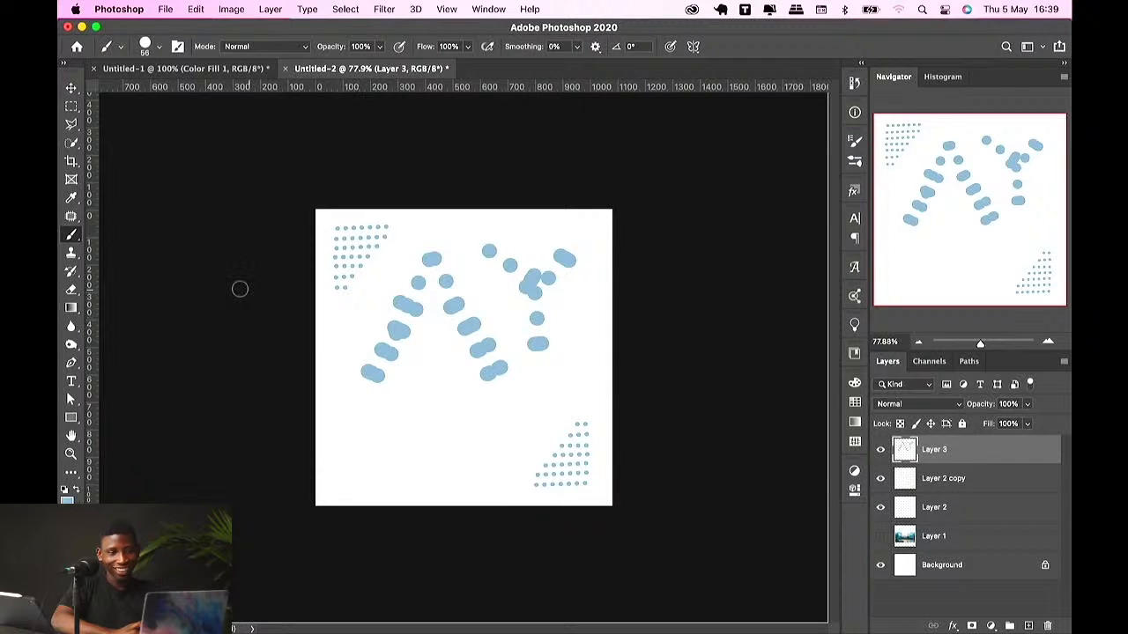
Step: Undo all the scattered strokes and Layer 3
key("super+z")
key("super+z")
key("super+z")
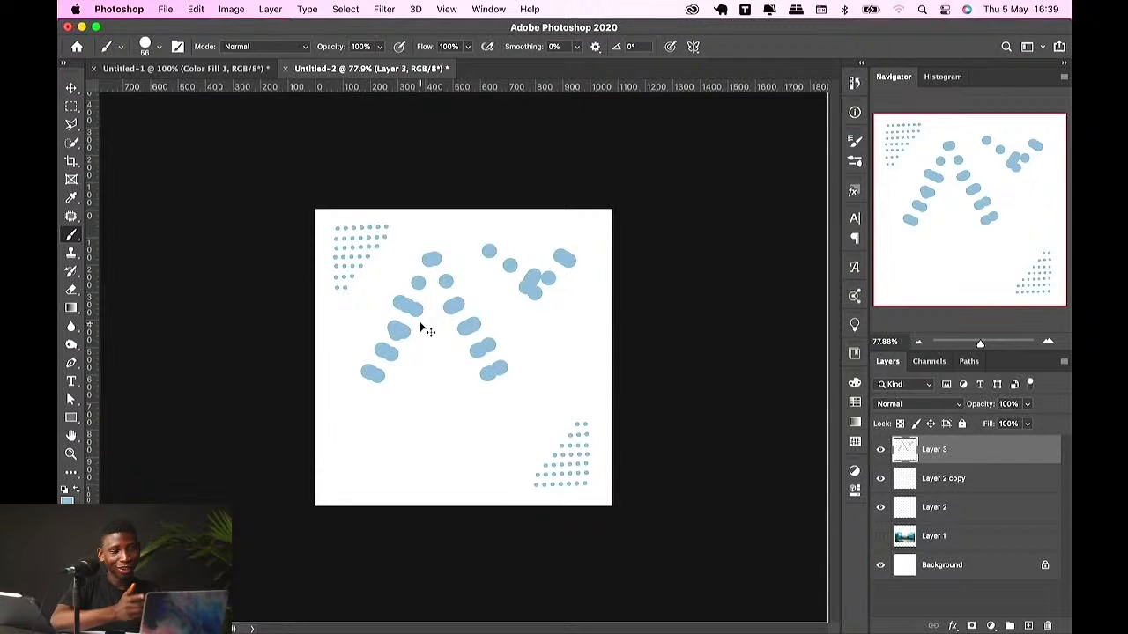
key("super+z")
key("super+z")
key("super+z")
key("super+z")
key("super+z")
key("super+z")
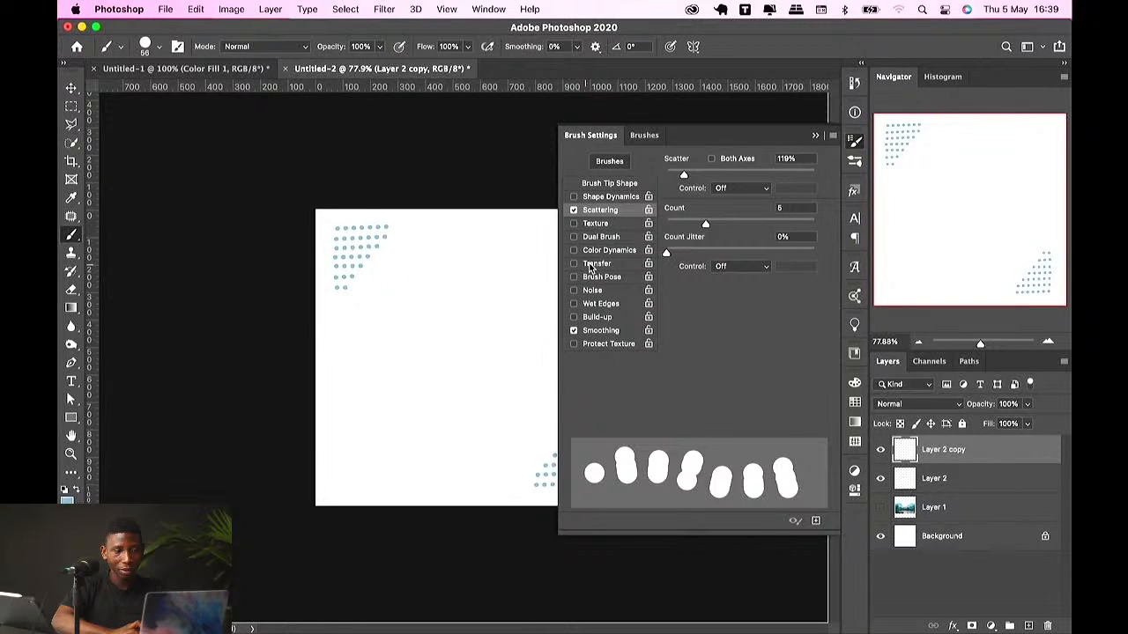
Step: Enable Transfer in the brush settings, keep the opacity jitter control Off, and close the panel
left_click(594, 264)
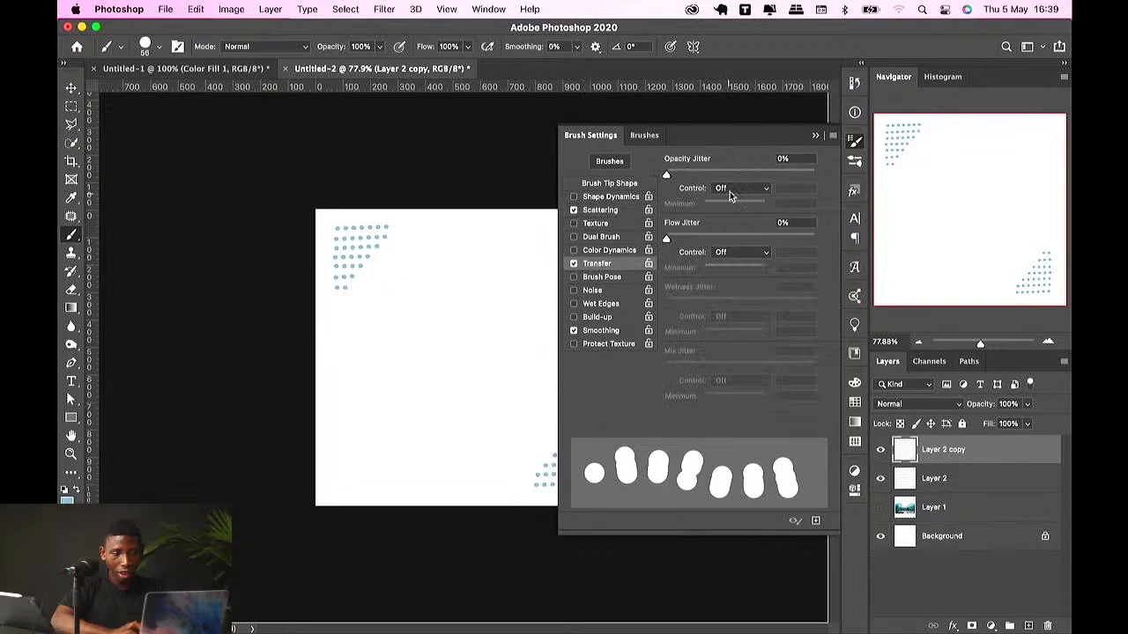
left_click(729, 192)
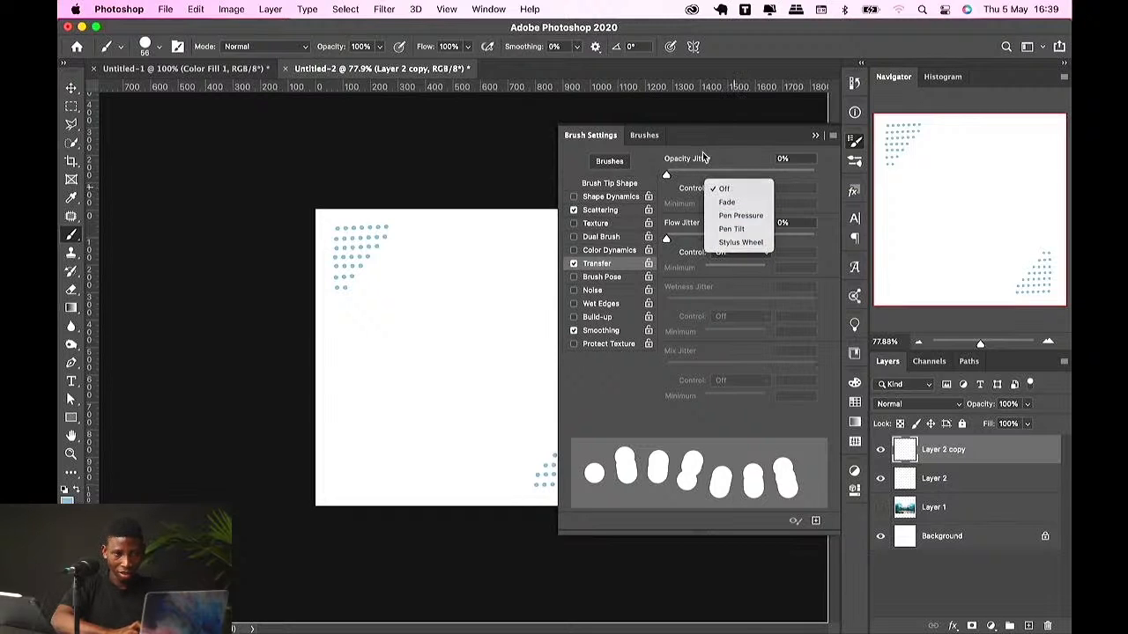
left_click(724, 188)
left_click(813, 135)
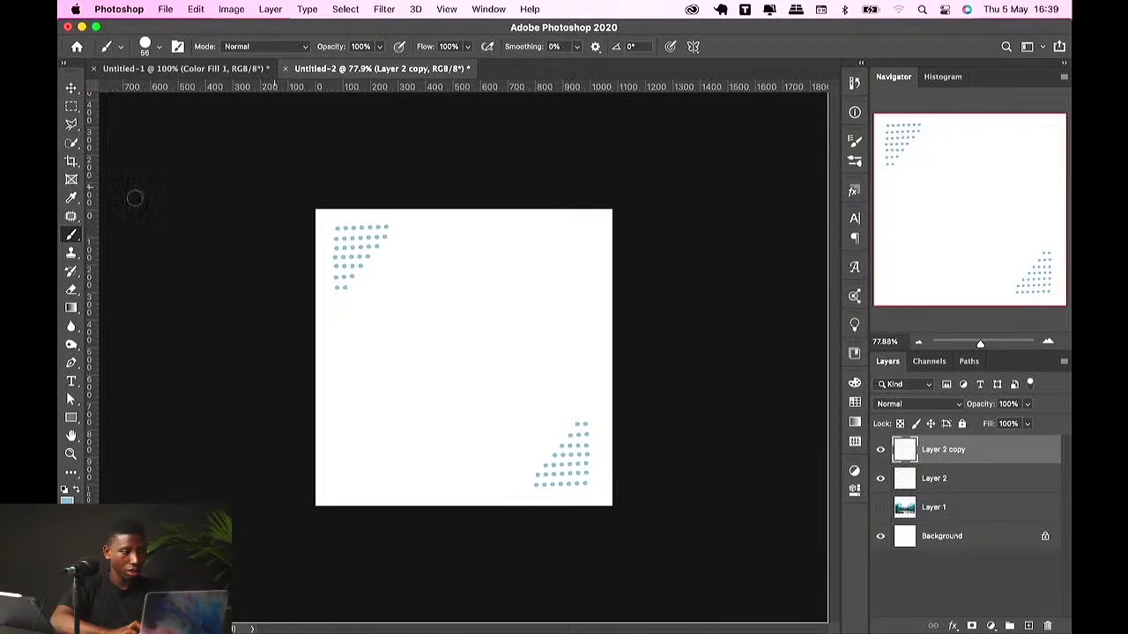
Step: Switch to the Pencil Tool, set its size to 95 px and draw a thick curved stroke
right_click(73, 234)
left_click(130, 246)
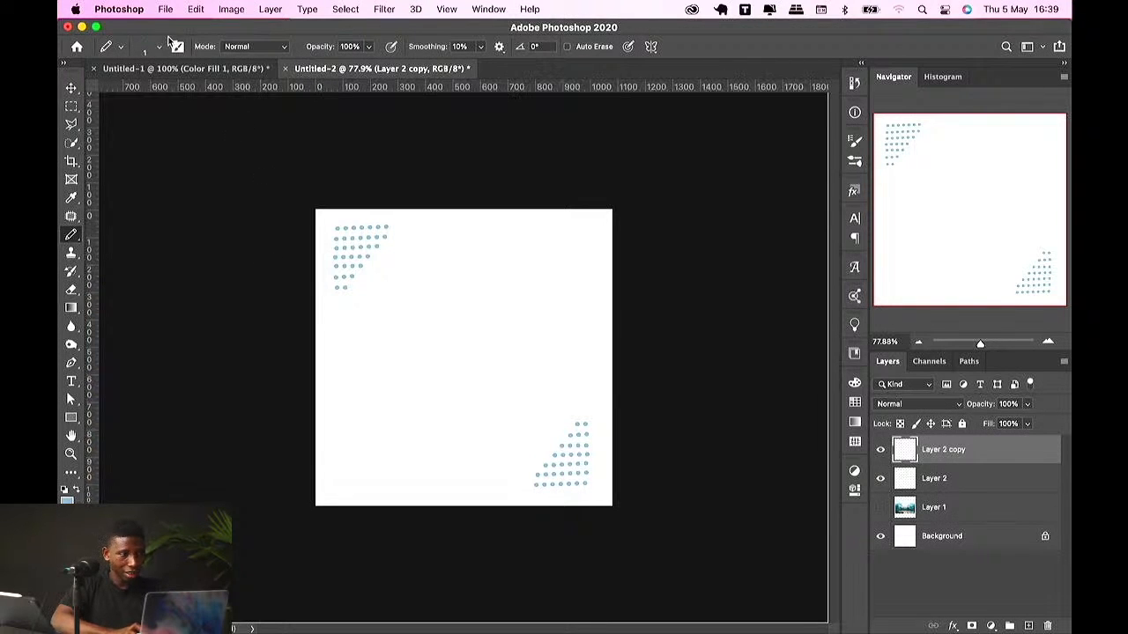
left_click(157, 50)
left_click_drag(137, 92, 179, 93)
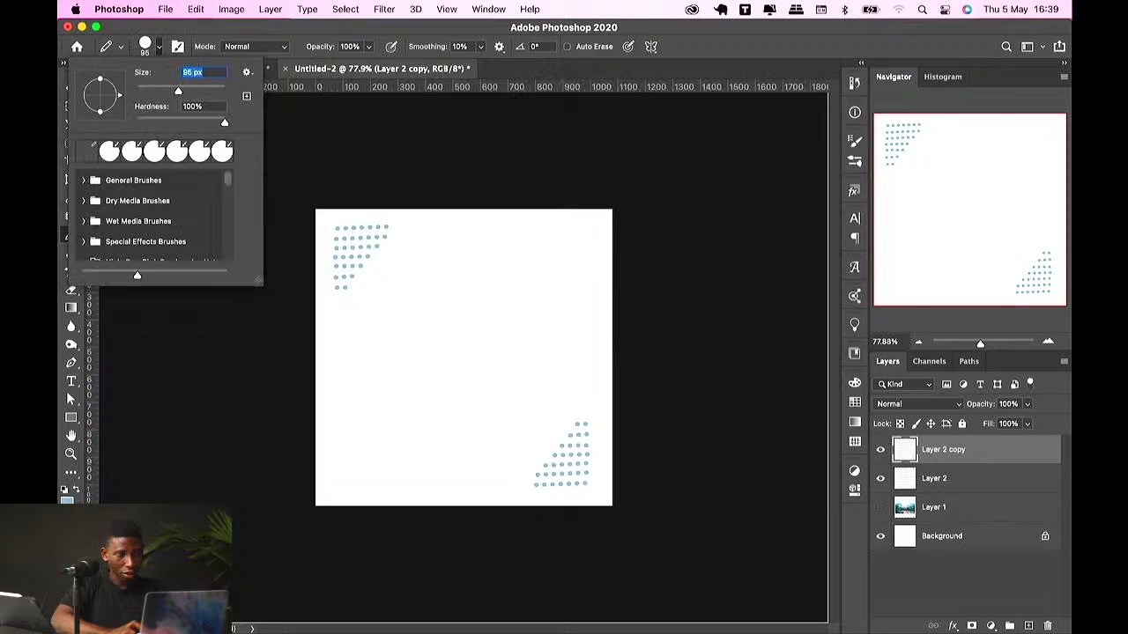
mouse_move(485, 268)
left_mouse_down()
mouse_move(524, 325)
mouse_move(447, 370)
mouse_move(401, 385)
left_mouse_up()
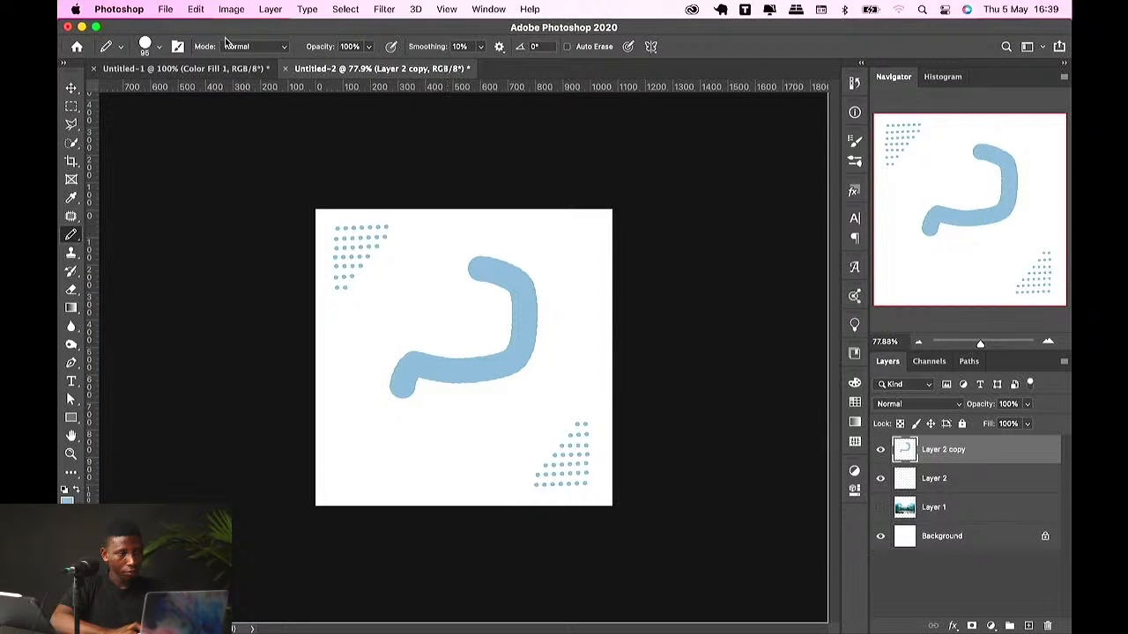
Step: Undo the thick pencil stroke and its preceding action, and switch back to the Brush Tool
key("super+z")
key("super+z")
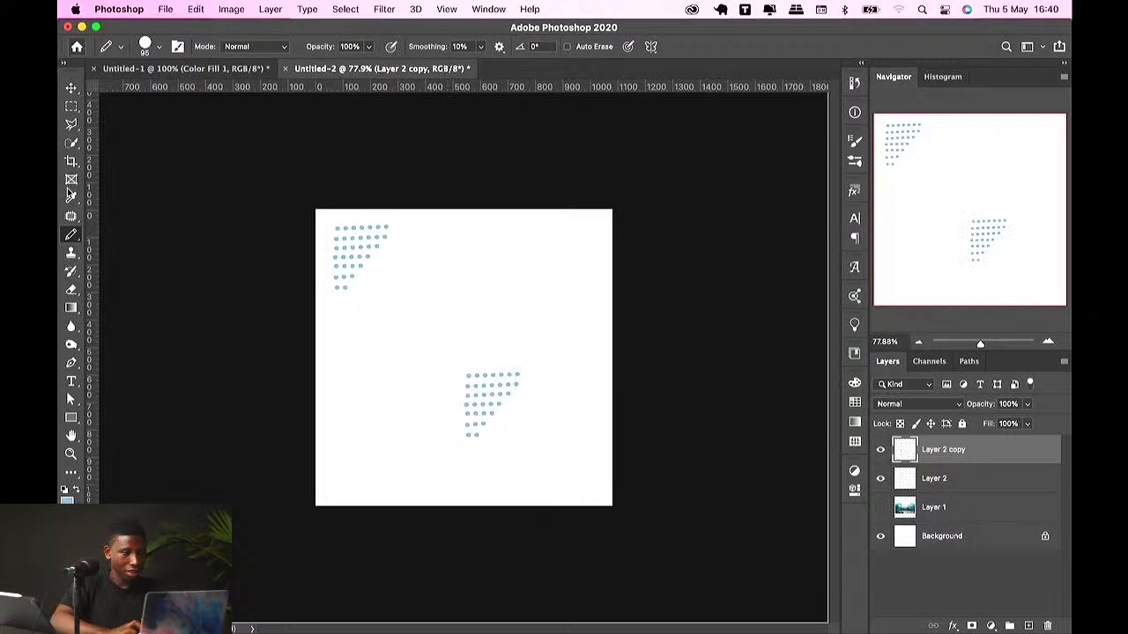
right_click(75, 240)
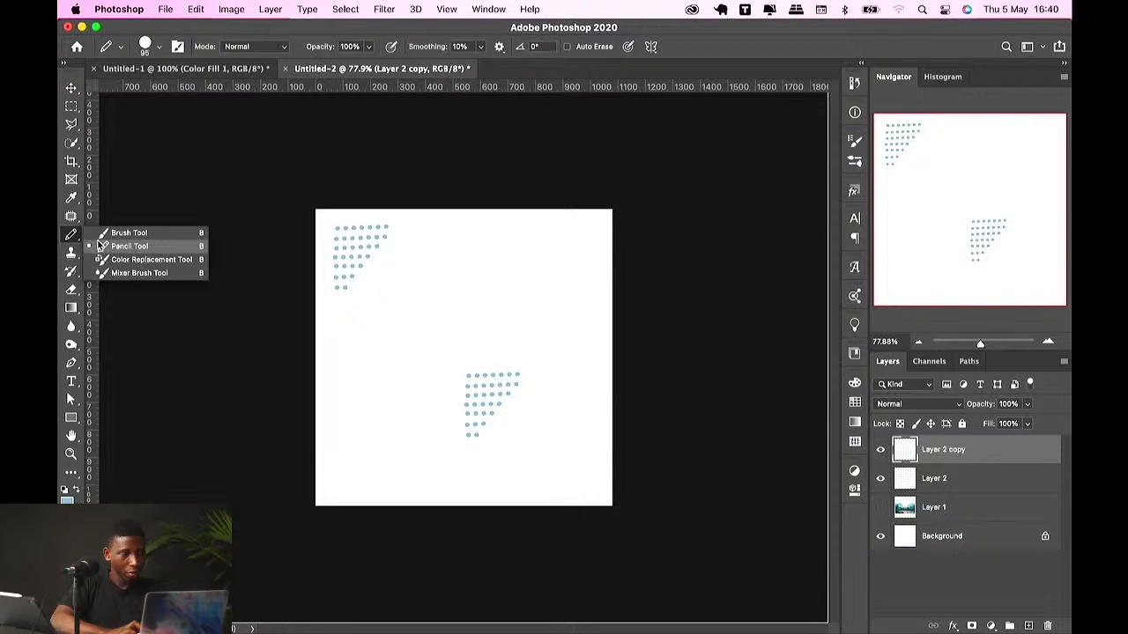
left_click(109, 233)
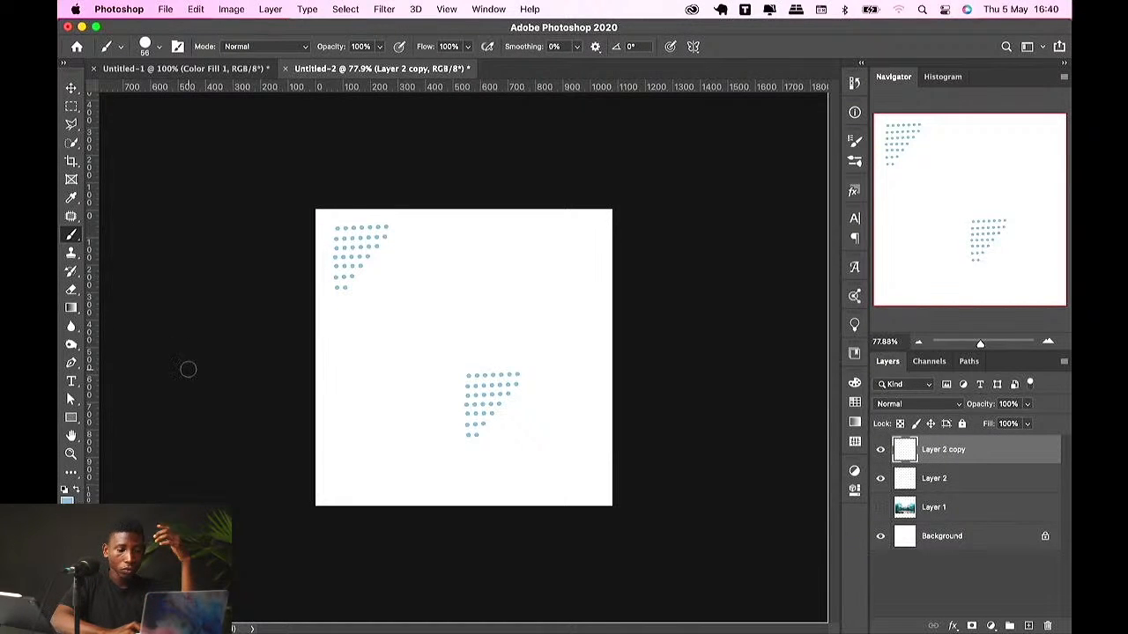
key("v")
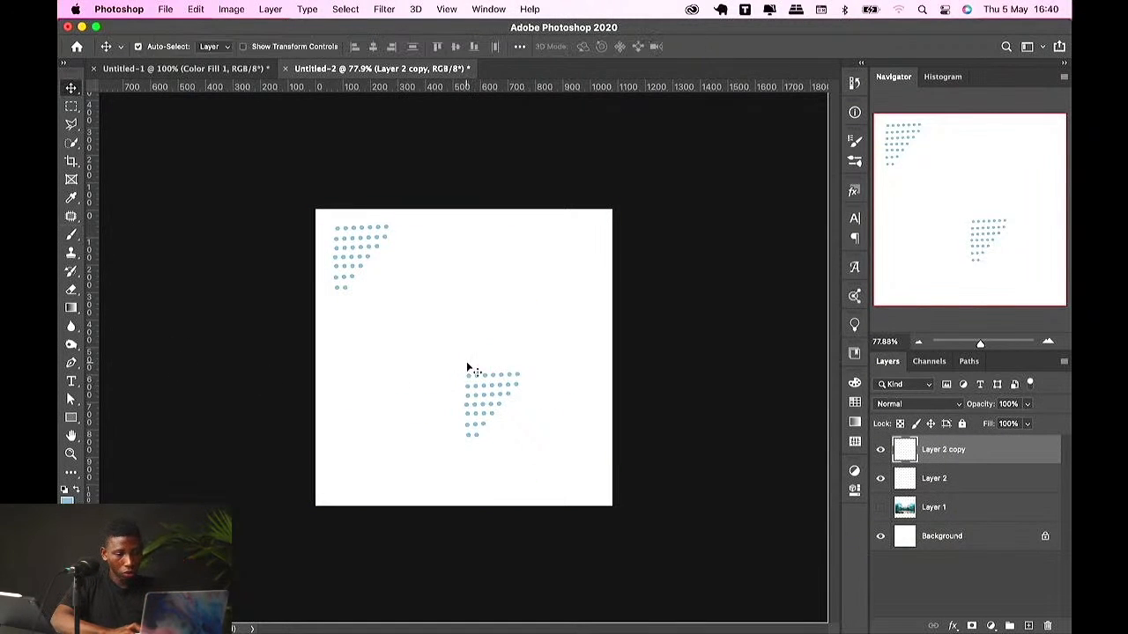
left_click_drag(467, 363, 493, 402)
right_click(492, 402)
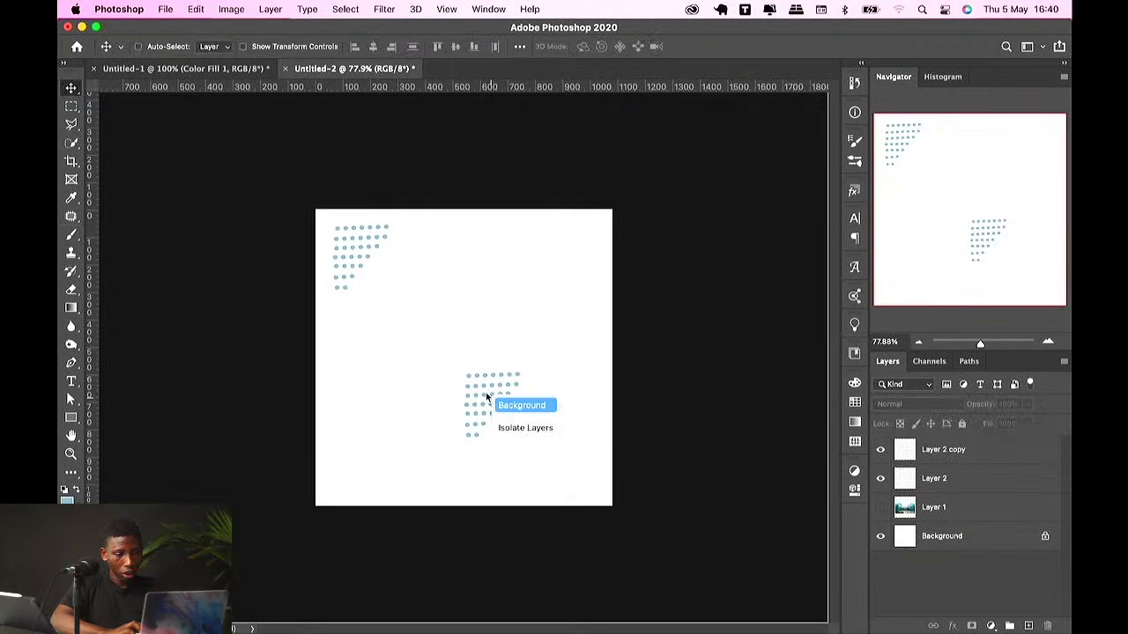
left_click(486, 397)
right_click(476, 388)
left_click(476, 388)
right_click(476, 388)
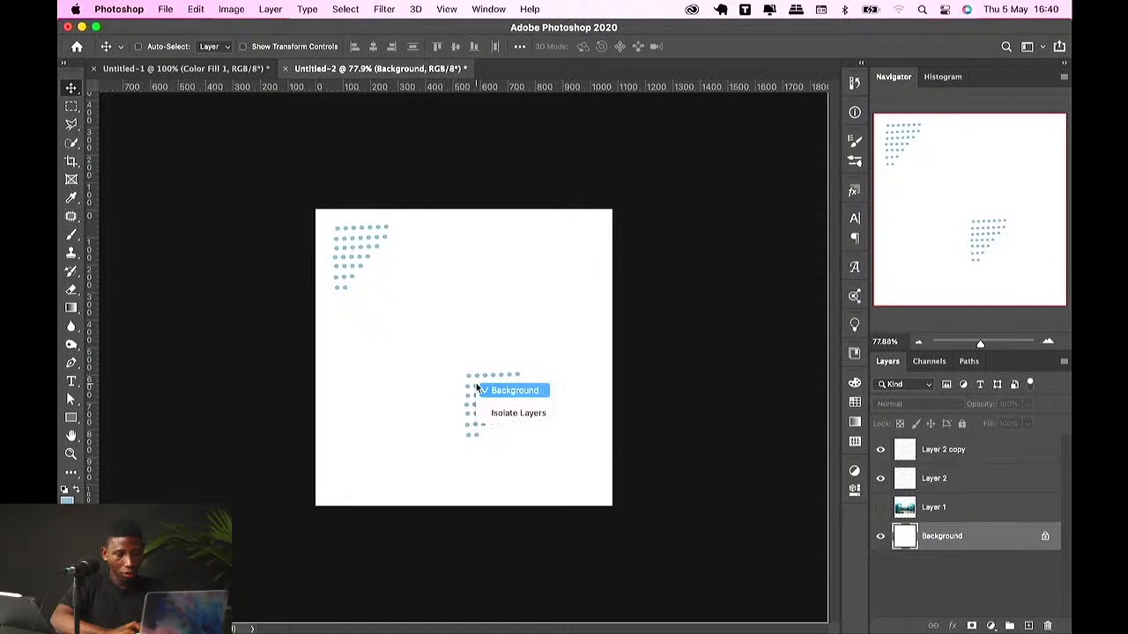
left_click(485, 390)
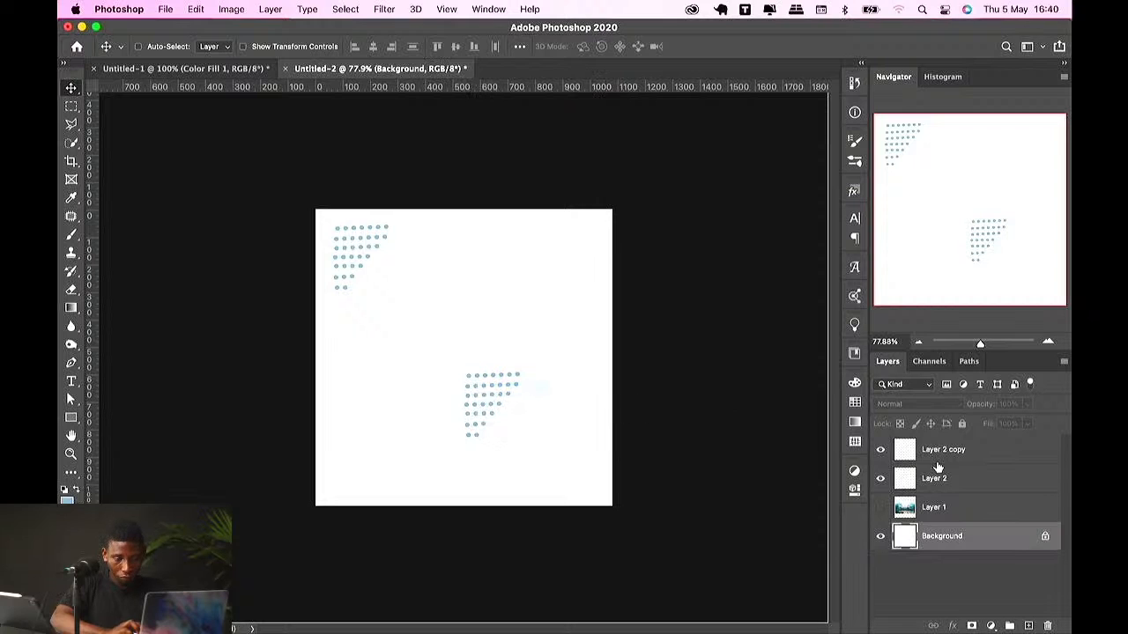
Step: Flip the copied dot pattern horizontally and vertically with Free Transform and move it into the lower-right corner
left_click(938, 457)
key("ctrl+t")
right_click(498, 405)
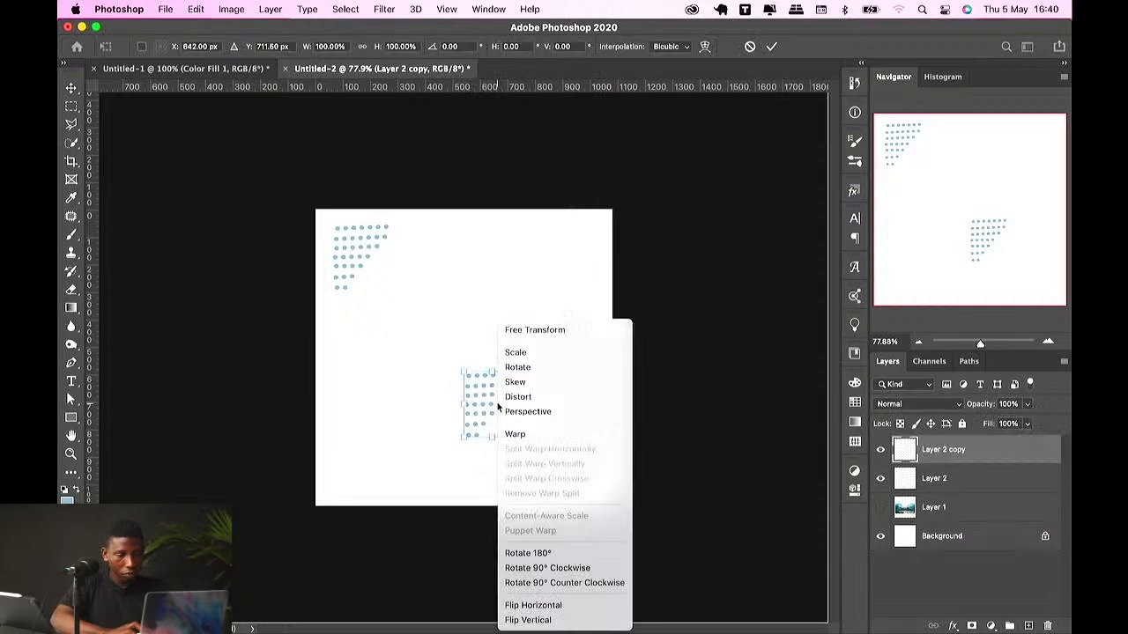
left_click(547, 605)
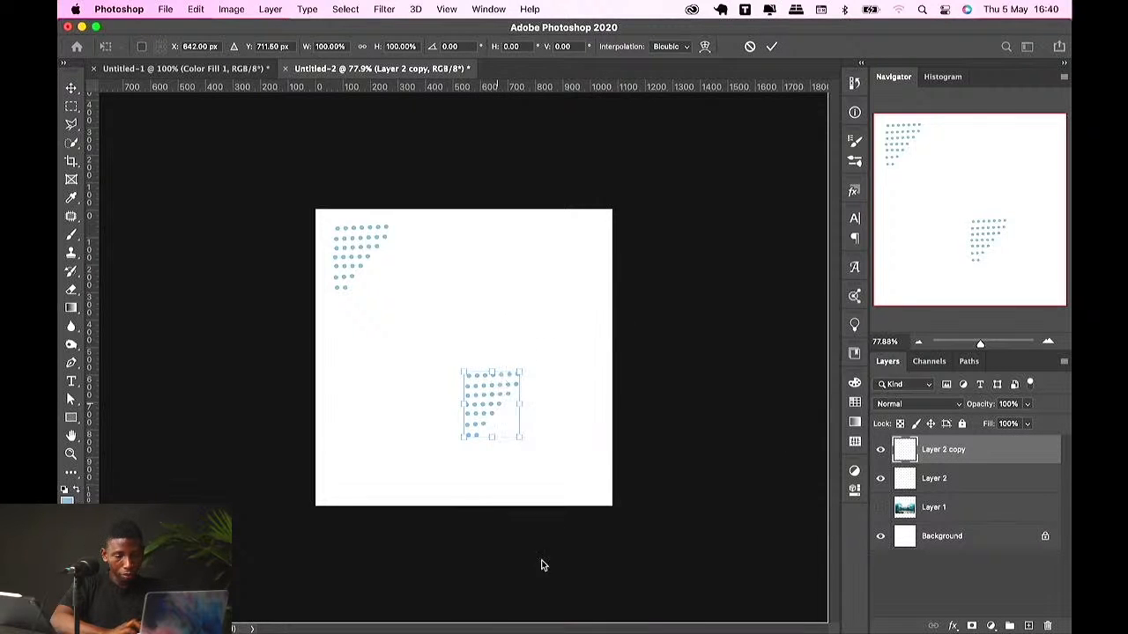
right_click(502, 394)
left_click(539, 617)
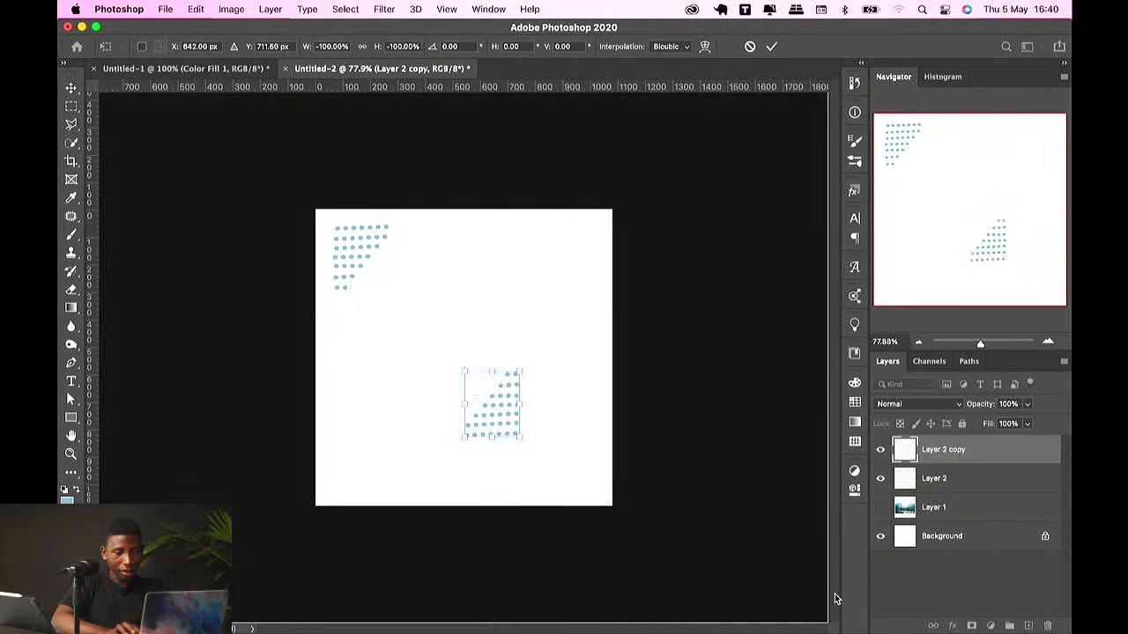
key("Return")
left_click_drag(523, 403, 573, 461)
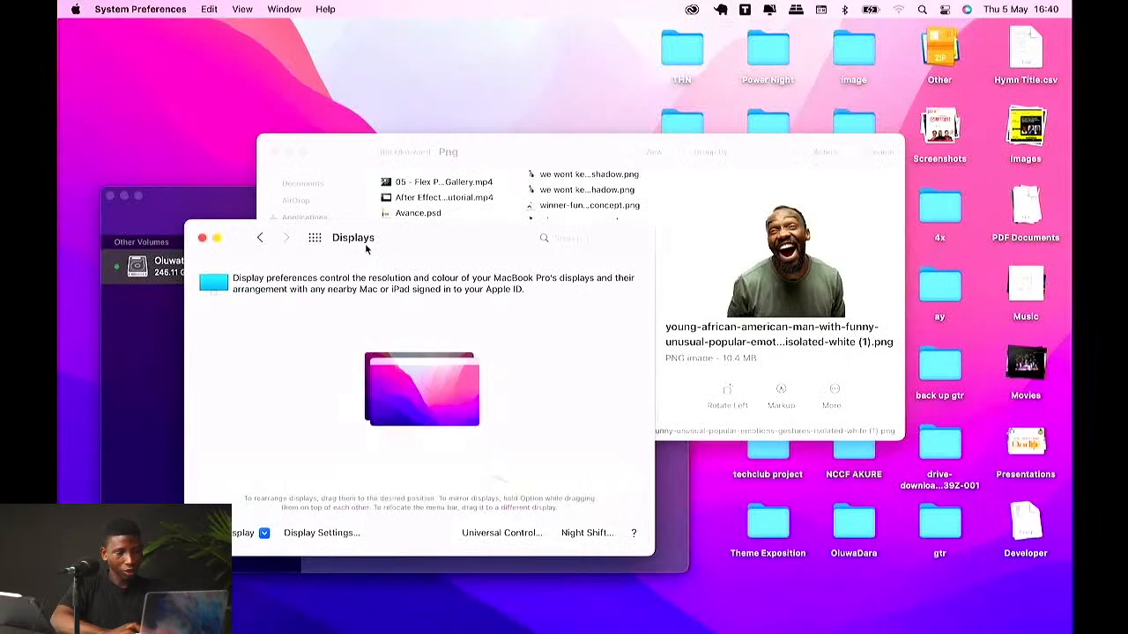
mouse_move(268, 629)
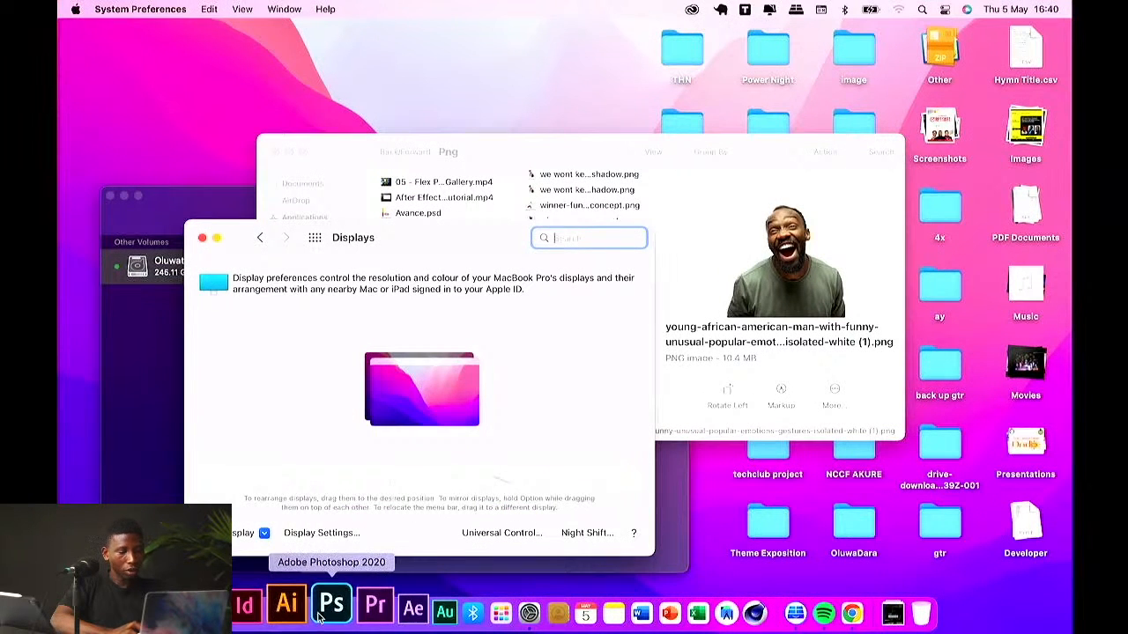
left_click(319, 618)
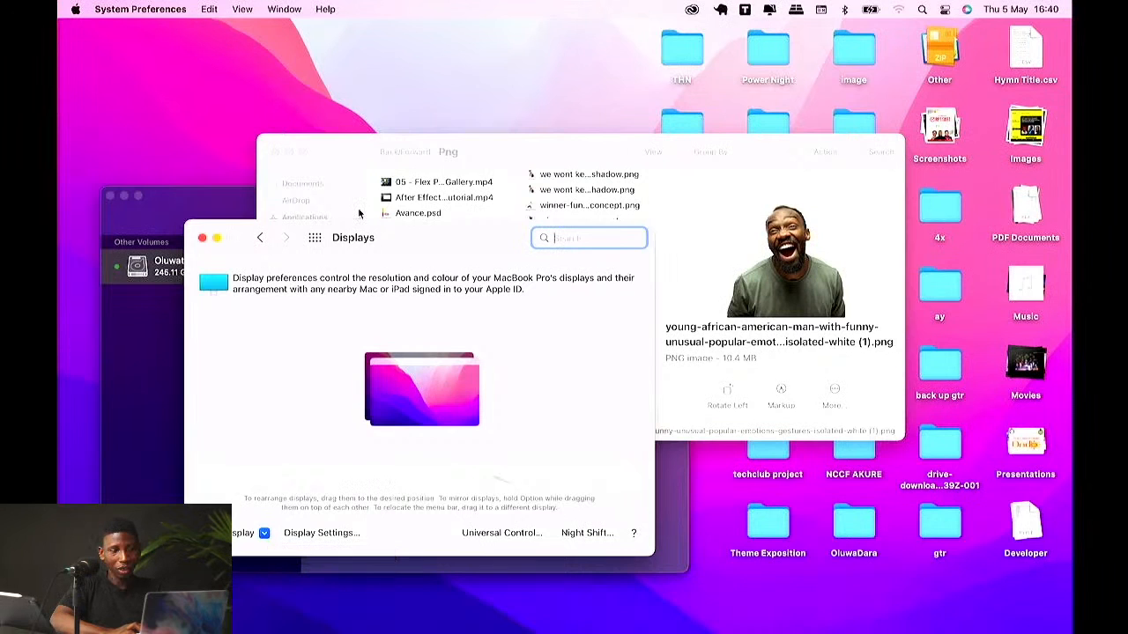
key("super+q")
left_click(275, 152)
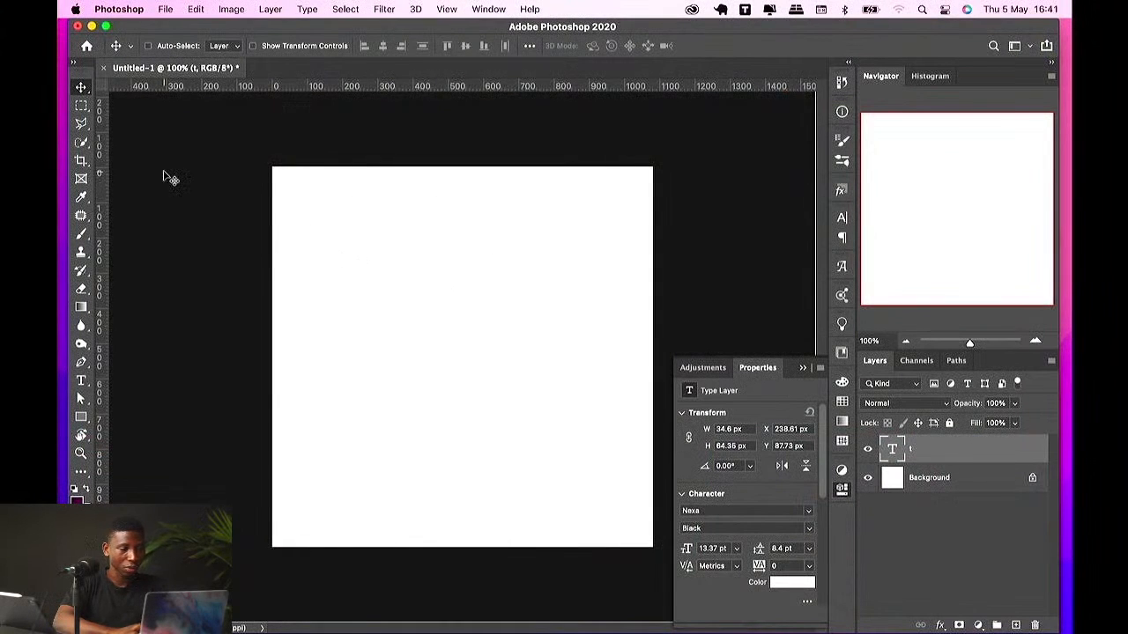
Step: Switch to the Brush Tool, dismiss the crash report, and delete the empty type layer
right_click(85, 236)
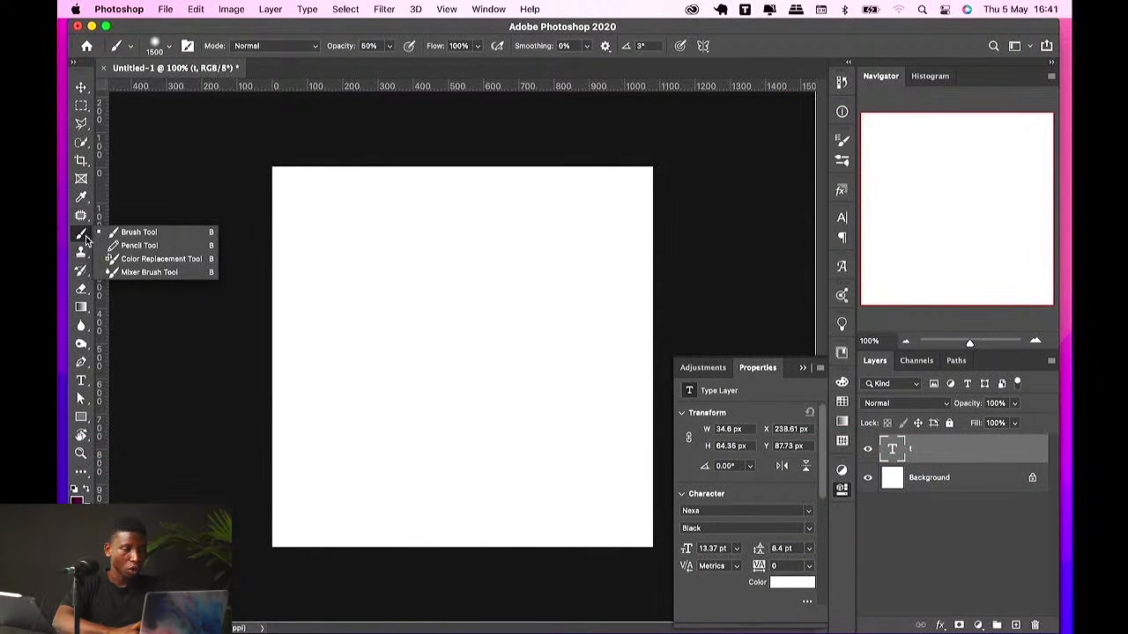
left_click(125, 233)
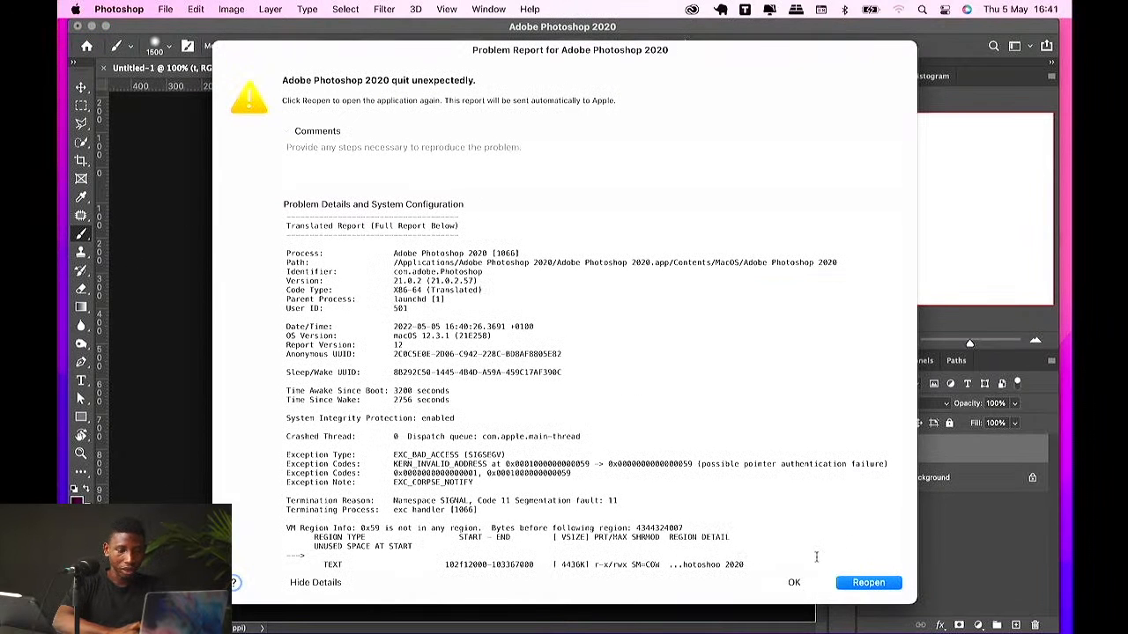
left_click(794, 582)
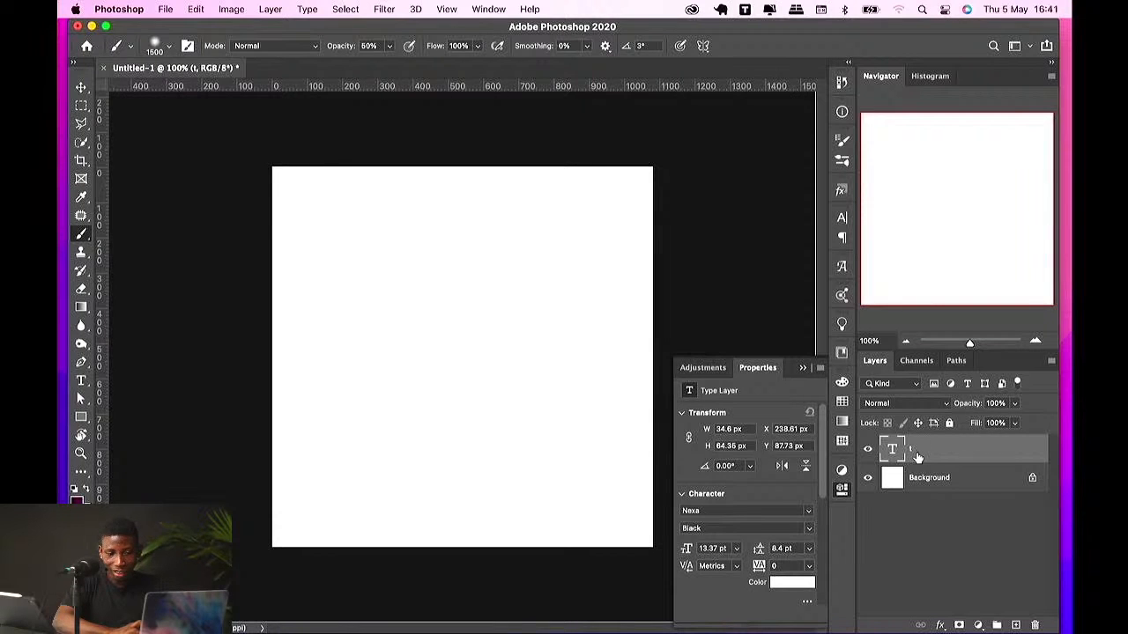
key("BackSpace")
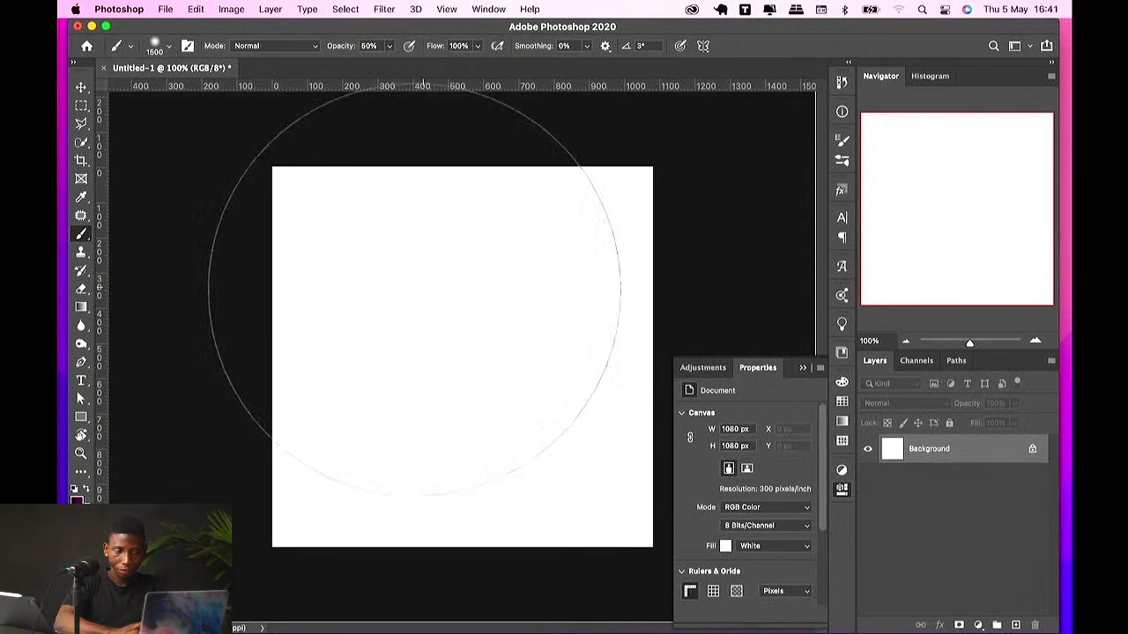
Step: Dab large soft purple brush strokes across the background
left_click(421, 291)
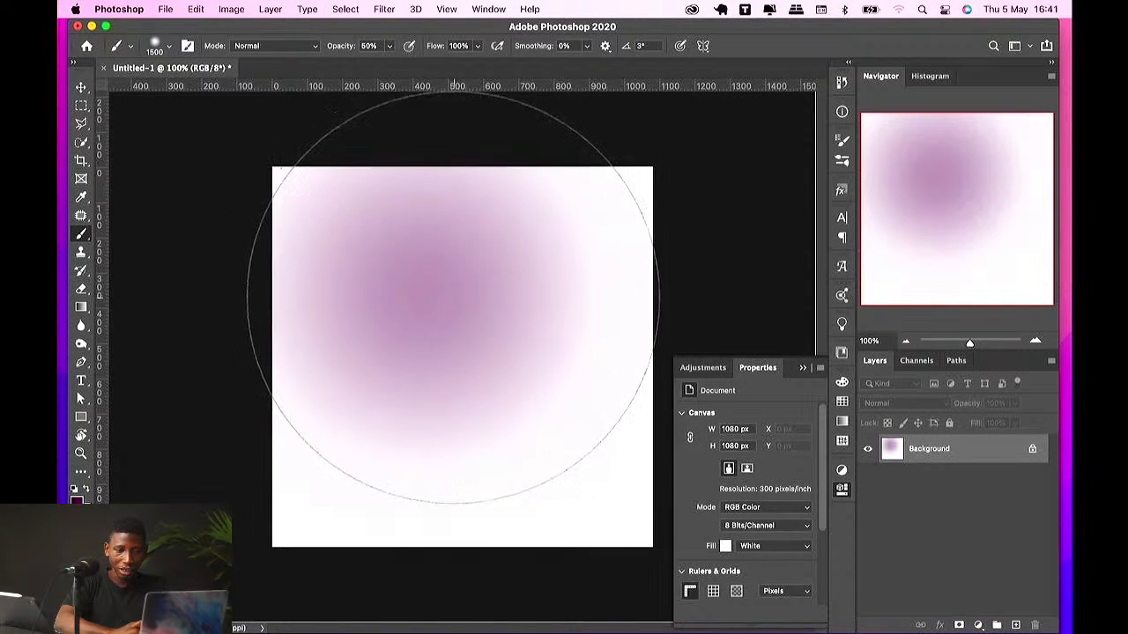
left_click(451, 287)
left_click(541, 299)
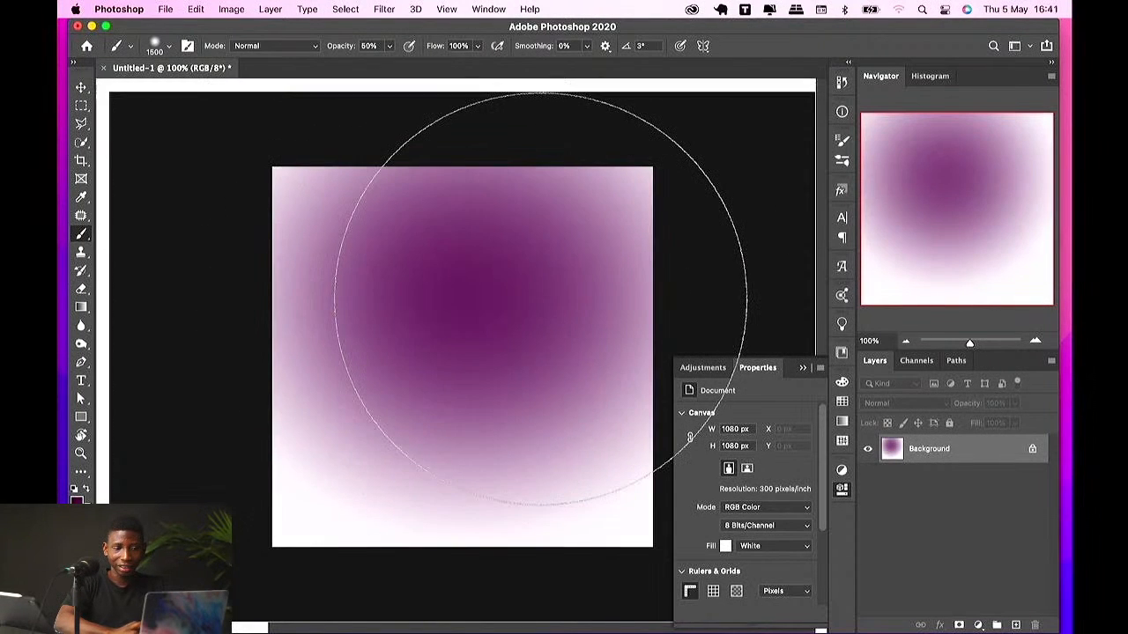
left_click(540, 299)
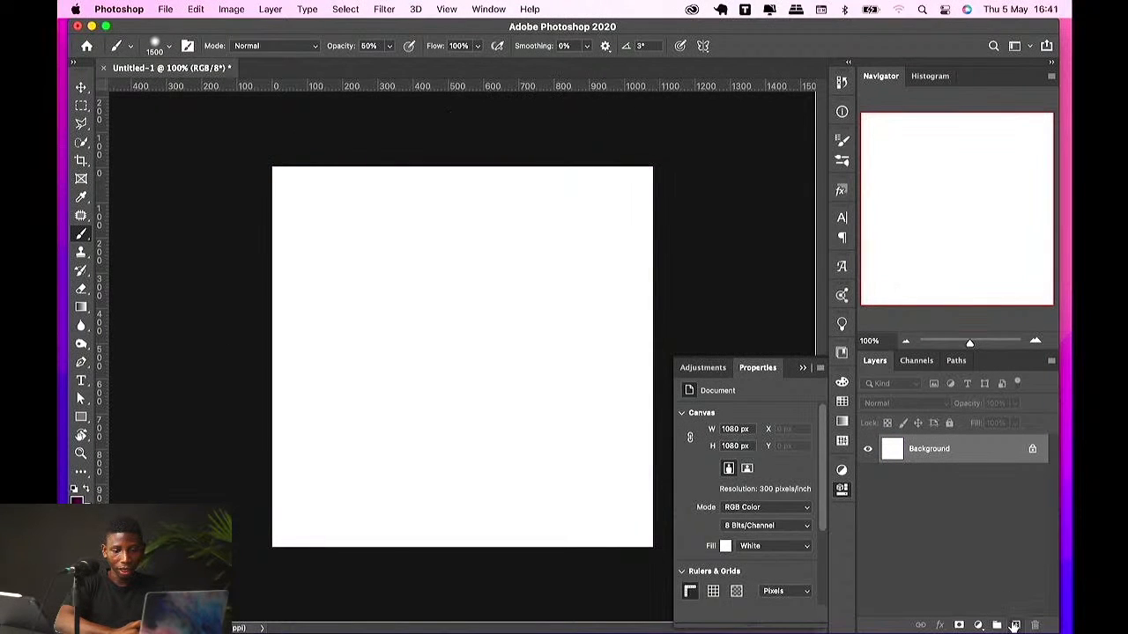
Step: Add a new layer, reduce the brush size to 1100 and paint a soft purple dot in the canvas centre
left_click(1014, 625)
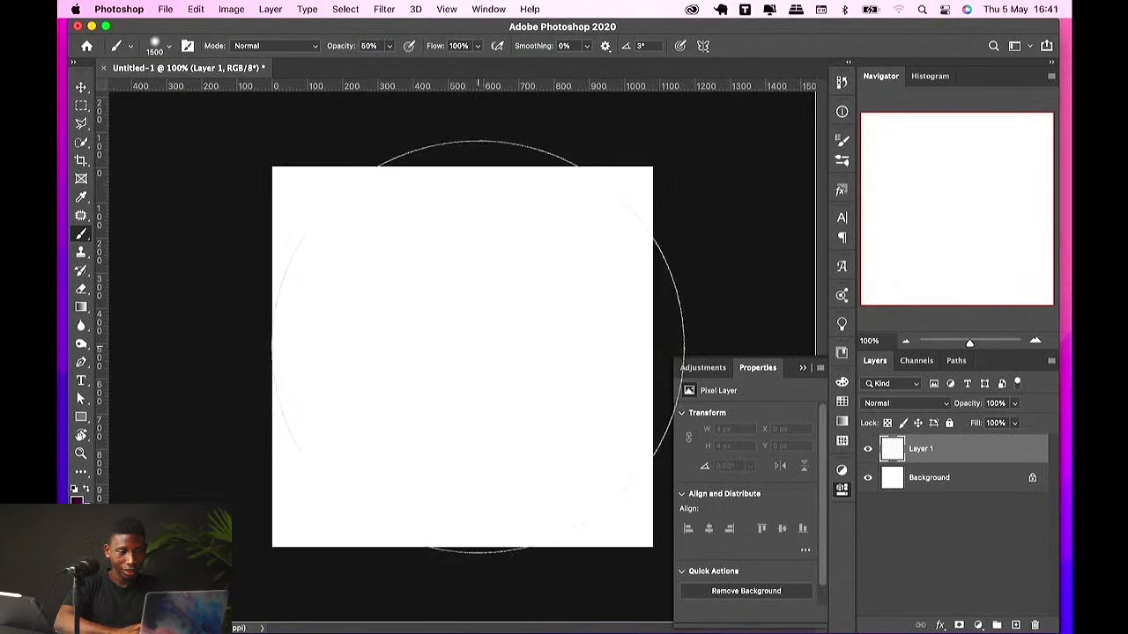
key("bracketleft")
key("bracketleft")
key("bracketleft")
key("bracketleft")
left_click(466, 353)
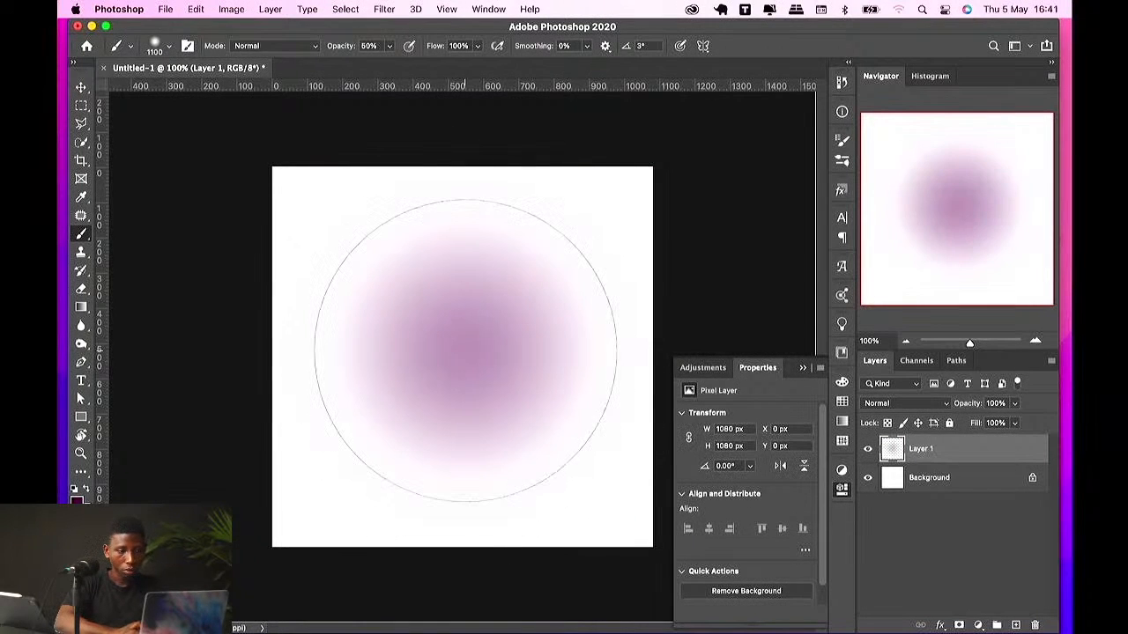
Step: Scale the soft dot down to about 454 px with Free Transform
key("v")
key("ctrl+t")
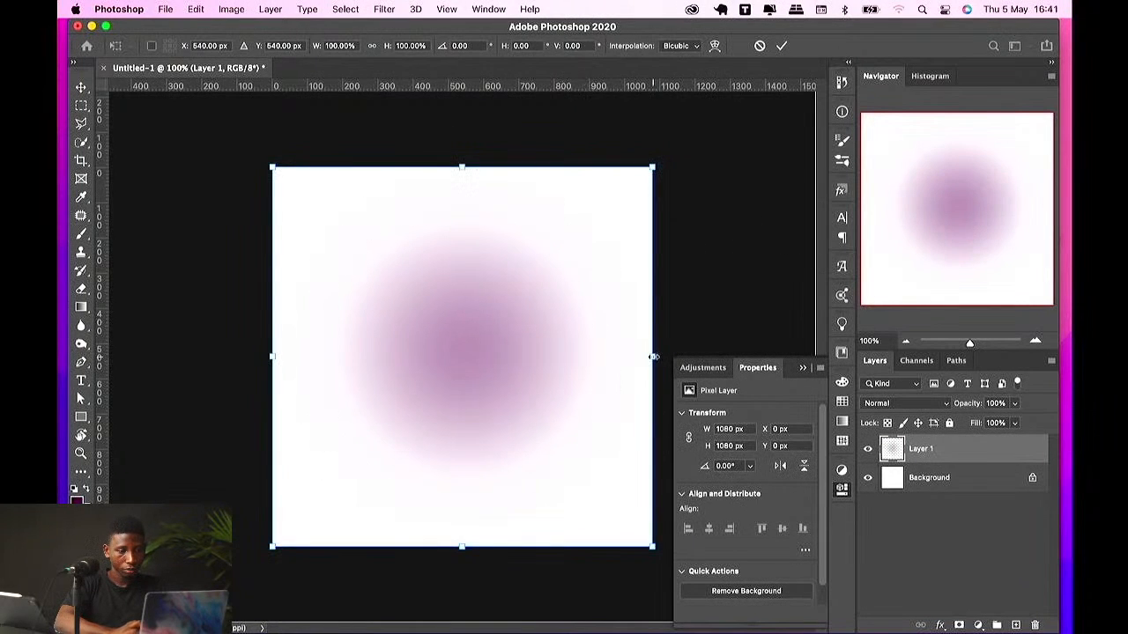
left_click_drag(653, 357, 541, 309)
key("Return")
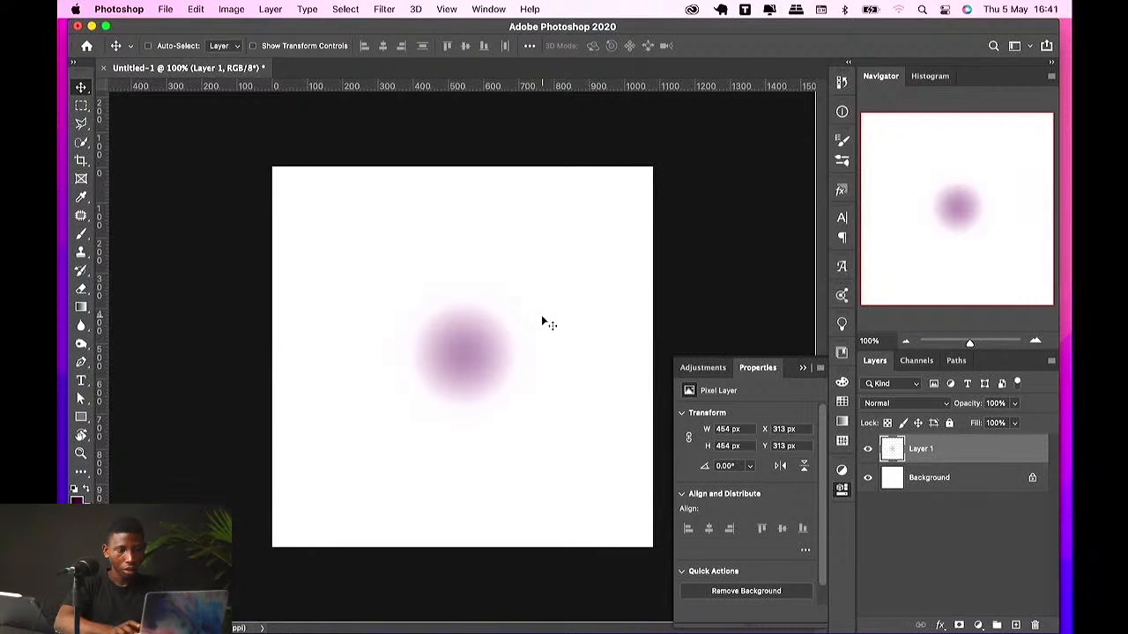
Step: Enlarge the soft dot to about 1225 px with Free Transform and delete its layer
key("ctrl+t")
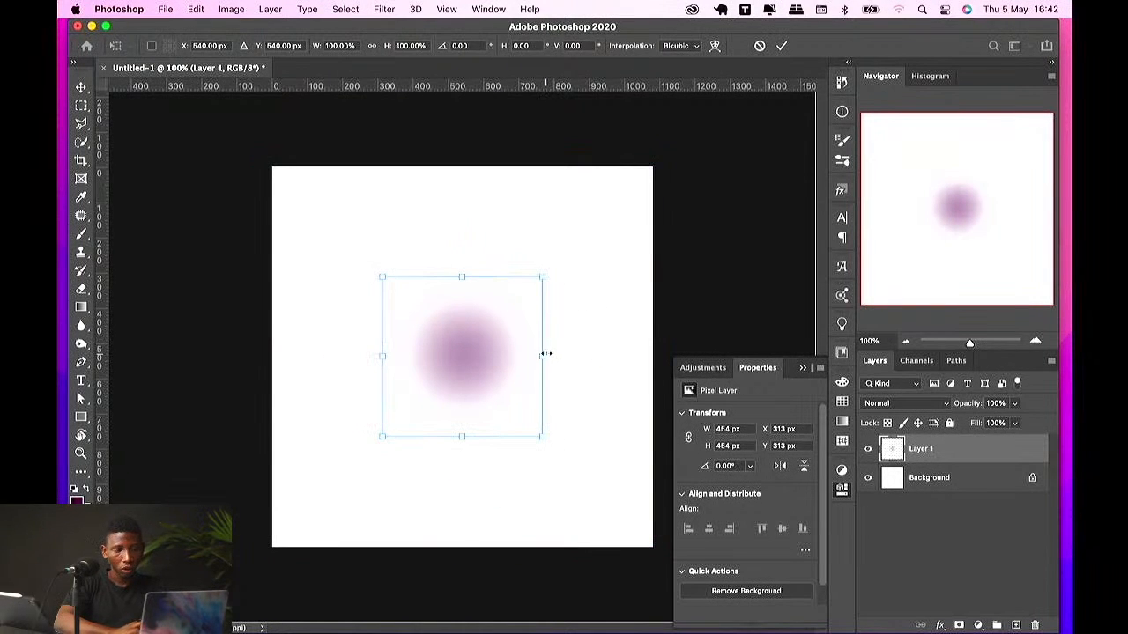
left_click_drag(544, 354, 683, 314)
key("Return")
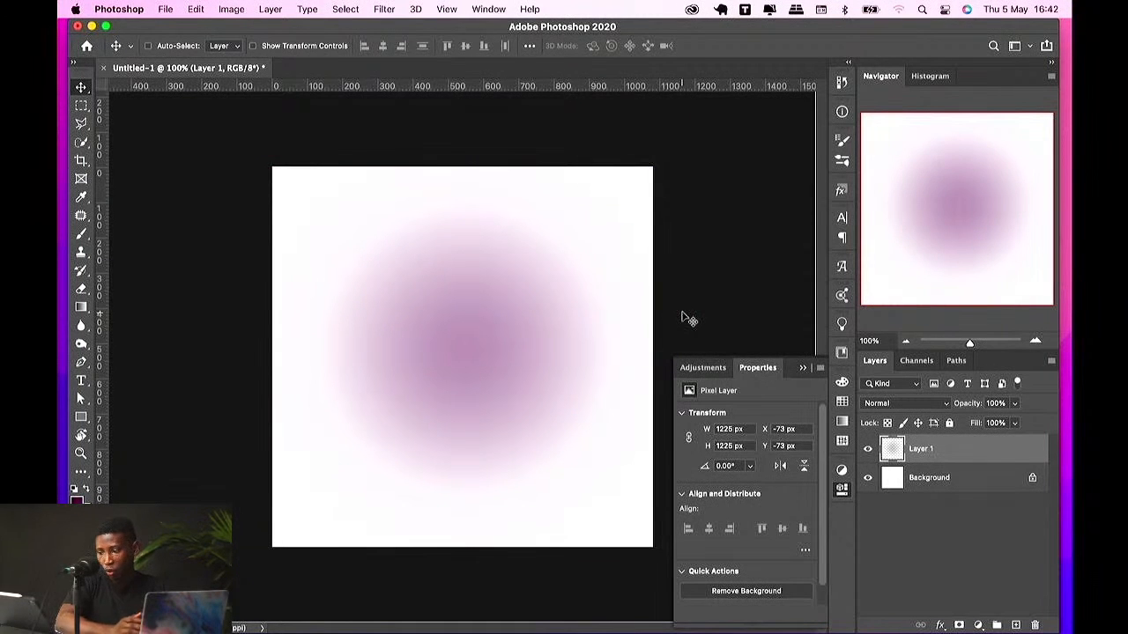
key("Delete")
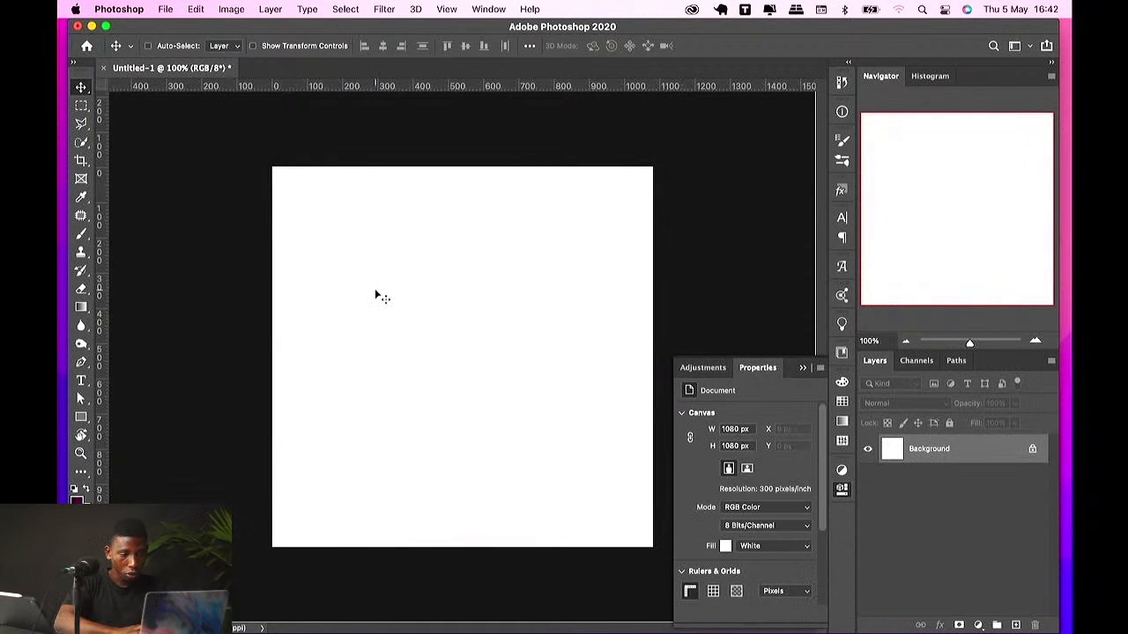
Step: Place the young man's portrait photo into the document and scale it up to fill the canvas height
key("ctrl+Up")
left_click(244, 620)
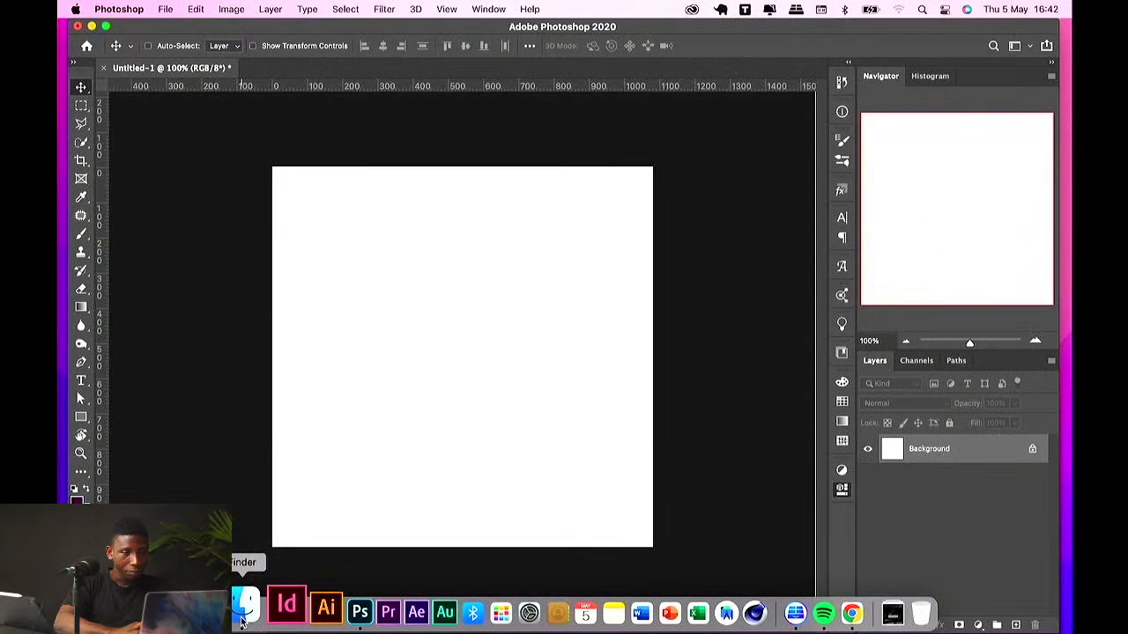
left_click(473, 240)
left_click(302, 243)
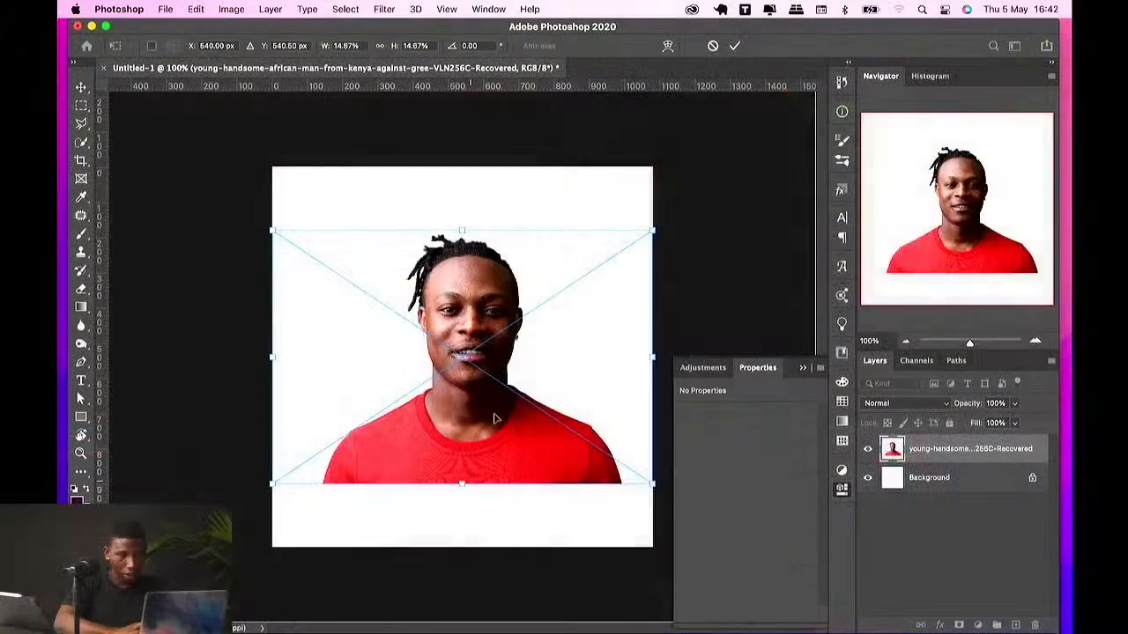
key("ctrl+t")
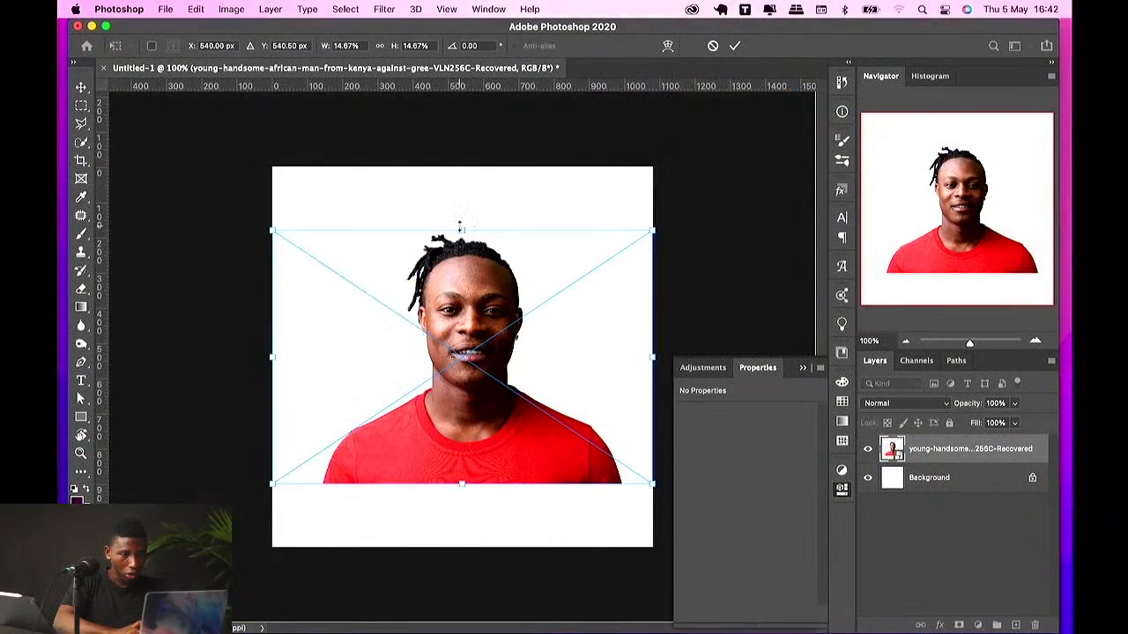
mouse_move(463, 166)
left_mouse_down()
mouse_move(458, 53)
mouse_move(458, 182)
mouse_move(456, 166)
left_mouse_up()
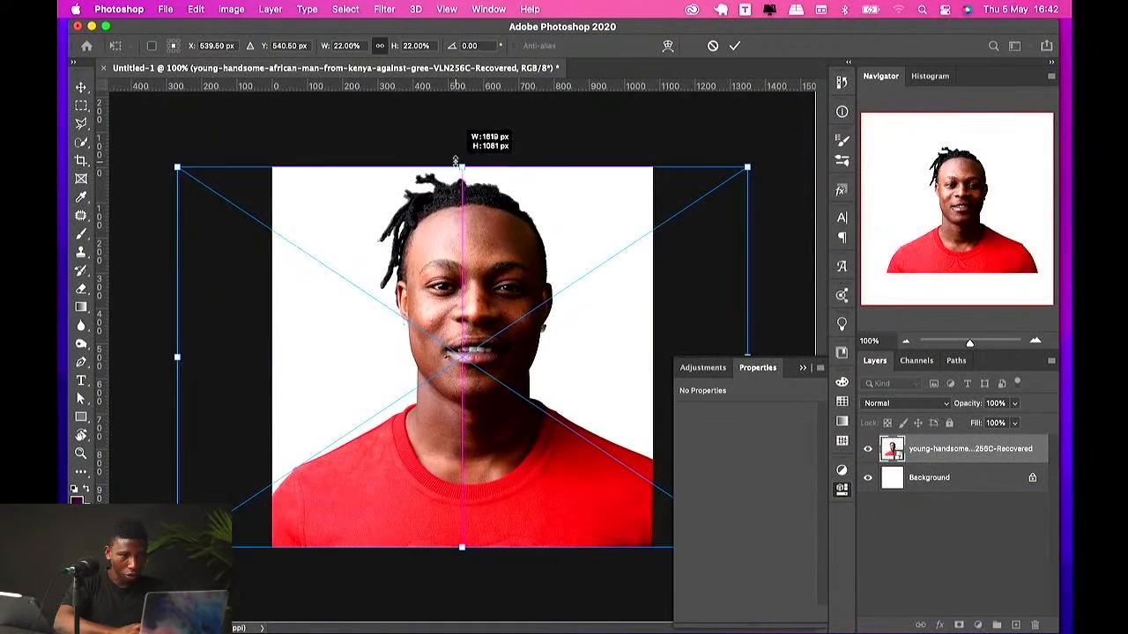
key("Return")
Step: Add a Solid Color fill layer above the Background, sampling a dark brown 210f05 from the photo
left_click(930, 484)
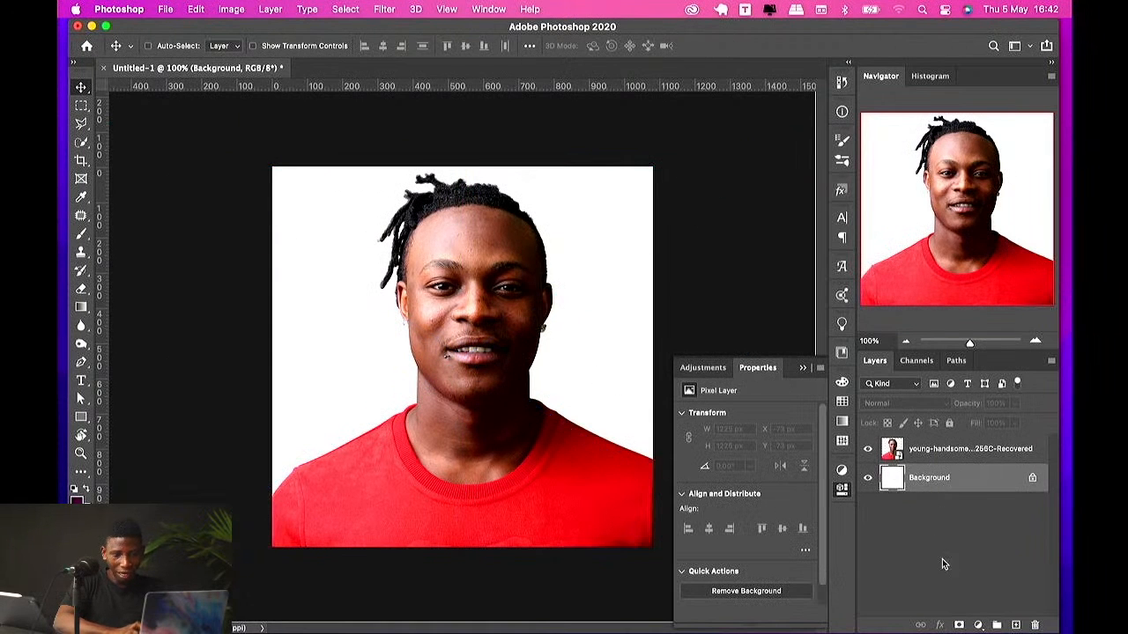
left_click(977, 624)
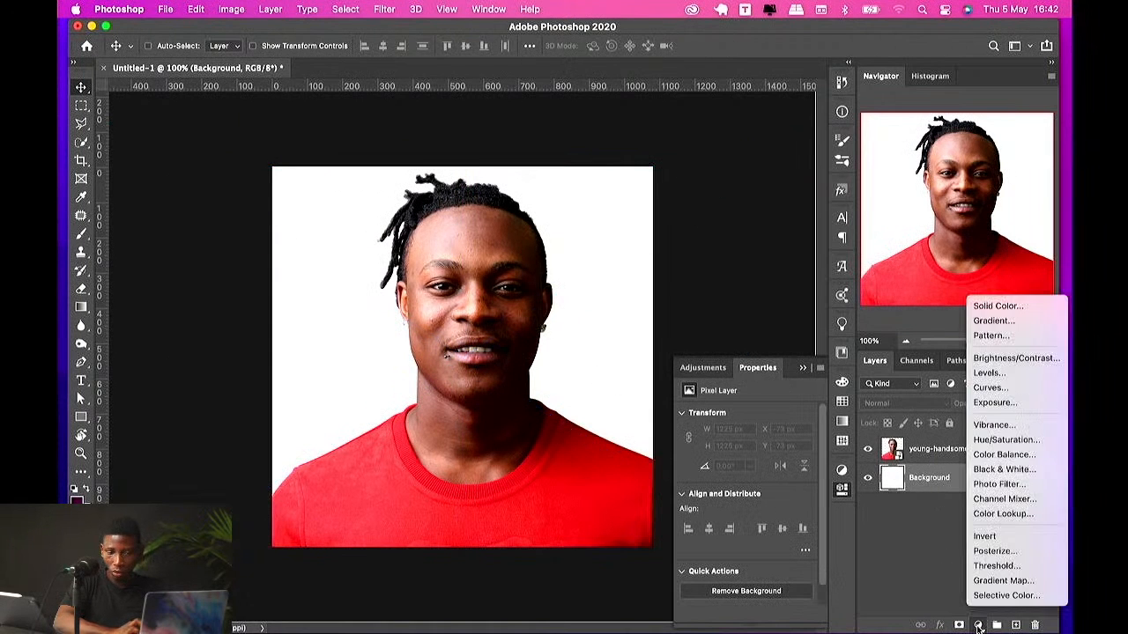
left_click(998, 306)
left_click(531, 476)
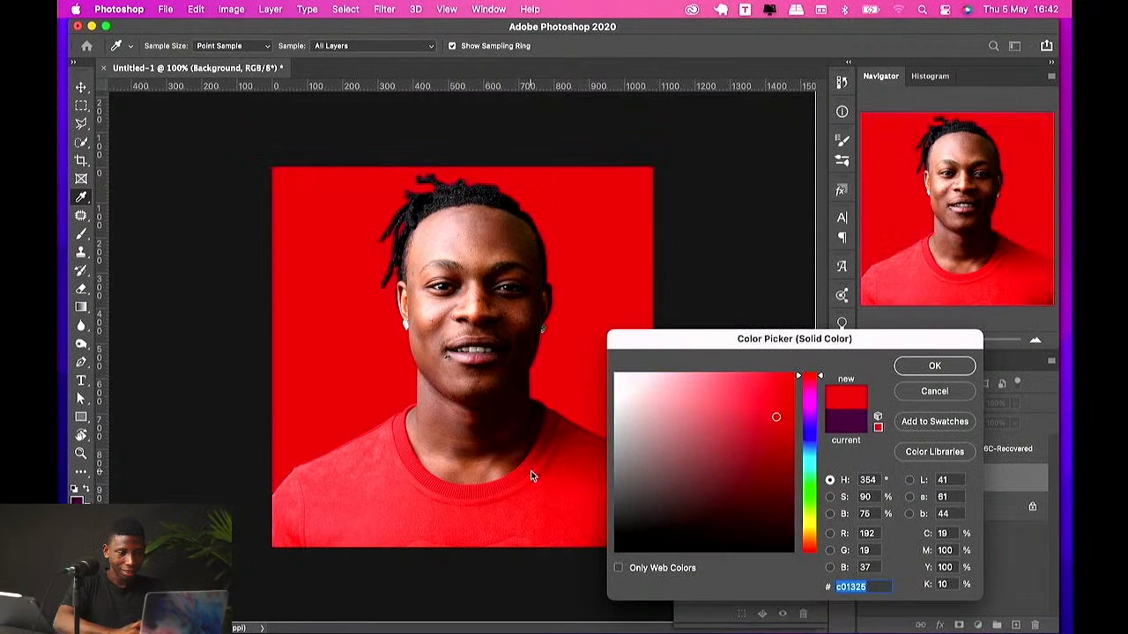
left_click(541, 444)
left_click(539, 409)
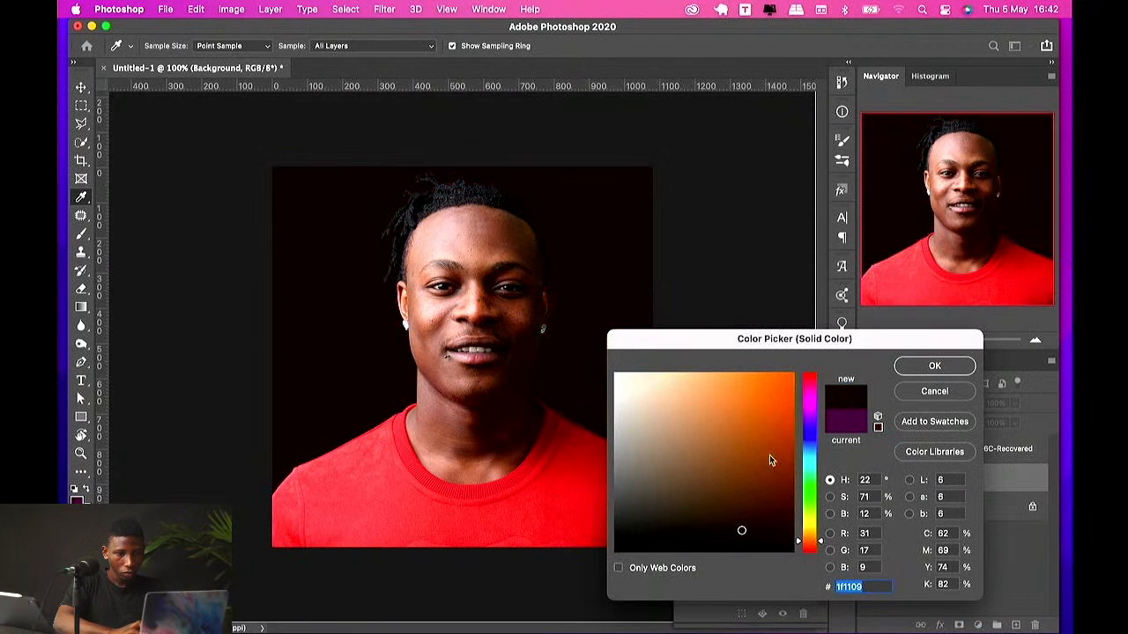
left_click_drag(737, 550, 765, 529)
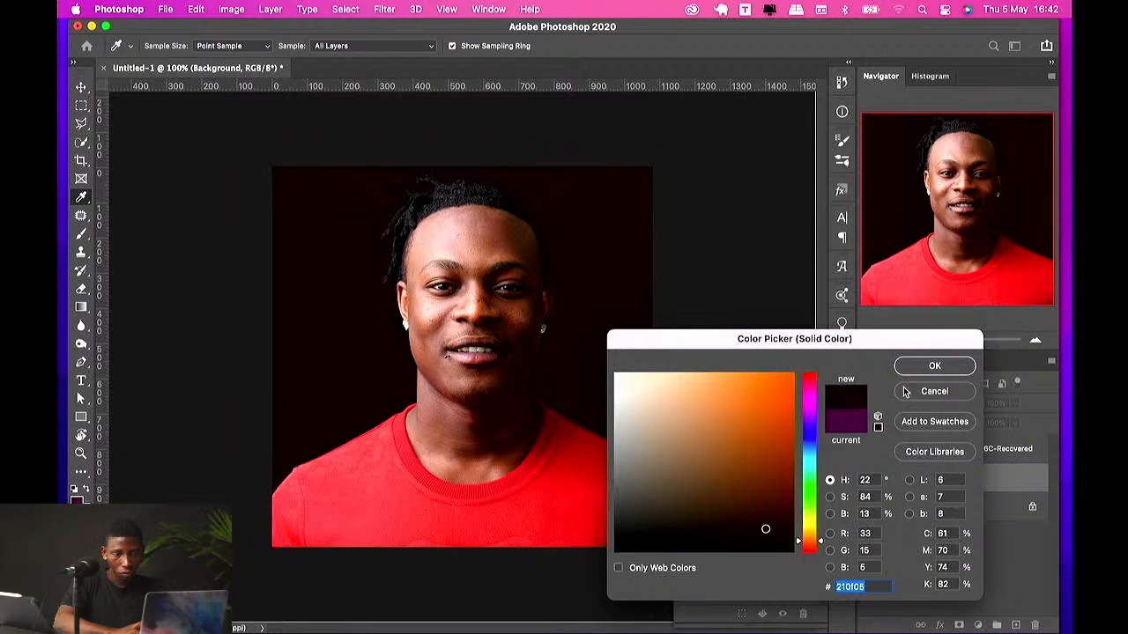
left_click(922, 374)
Step: Move the portrait photo slightly downward on the canvas
left_click(967, 451)
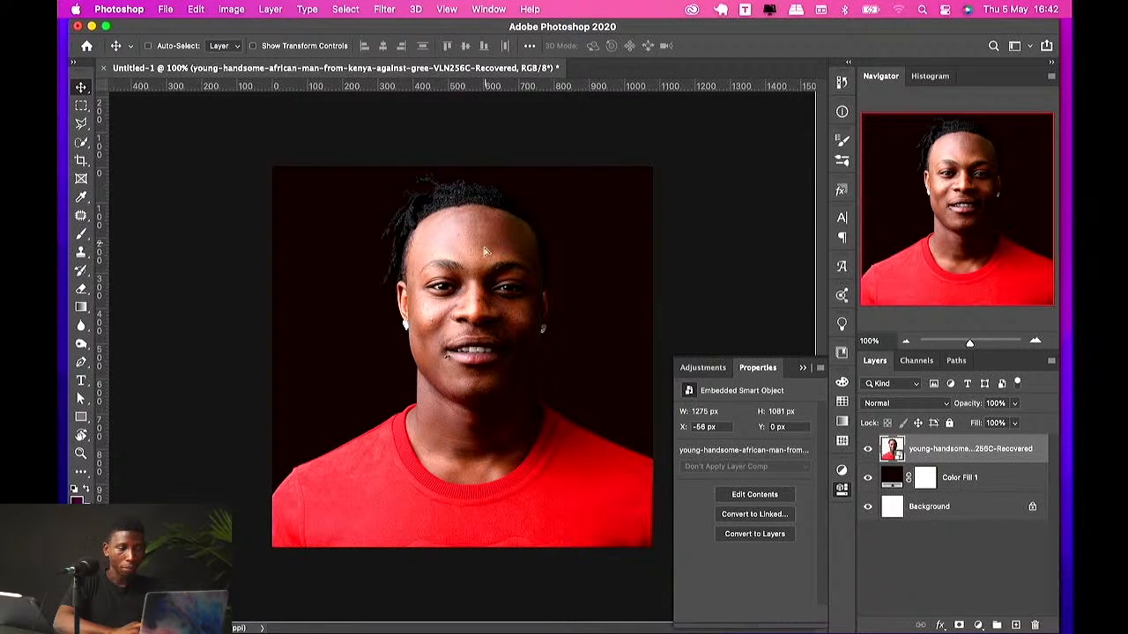
left_click_drag(484, 238, 479, 262)
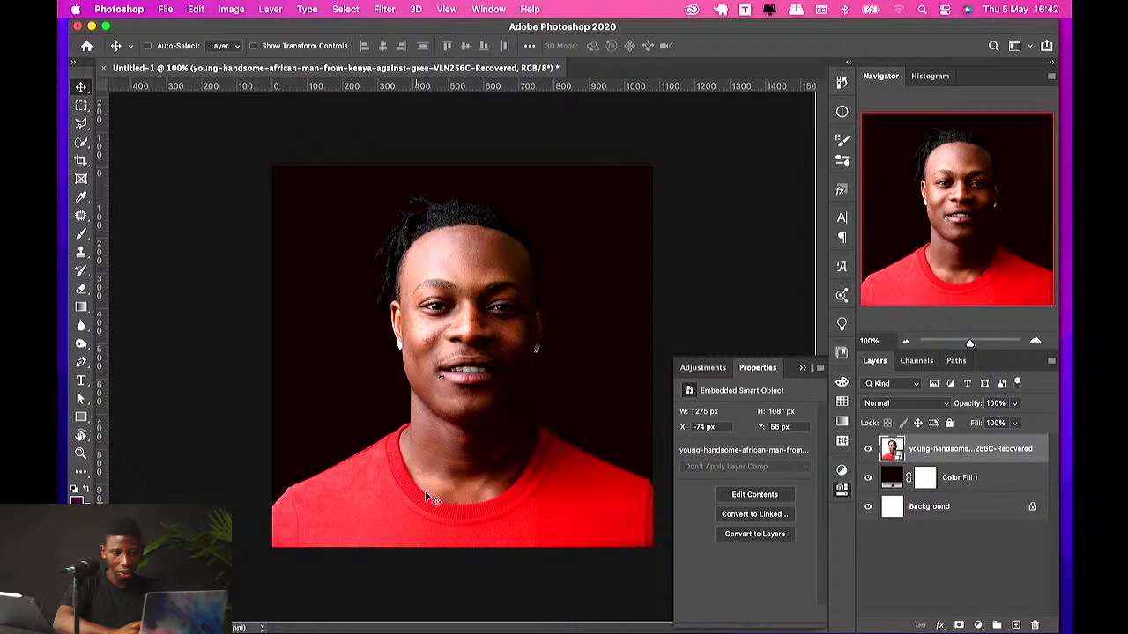
Step: Add a Black & White adjustment layer above the portrait photo
left_click(978, 625)
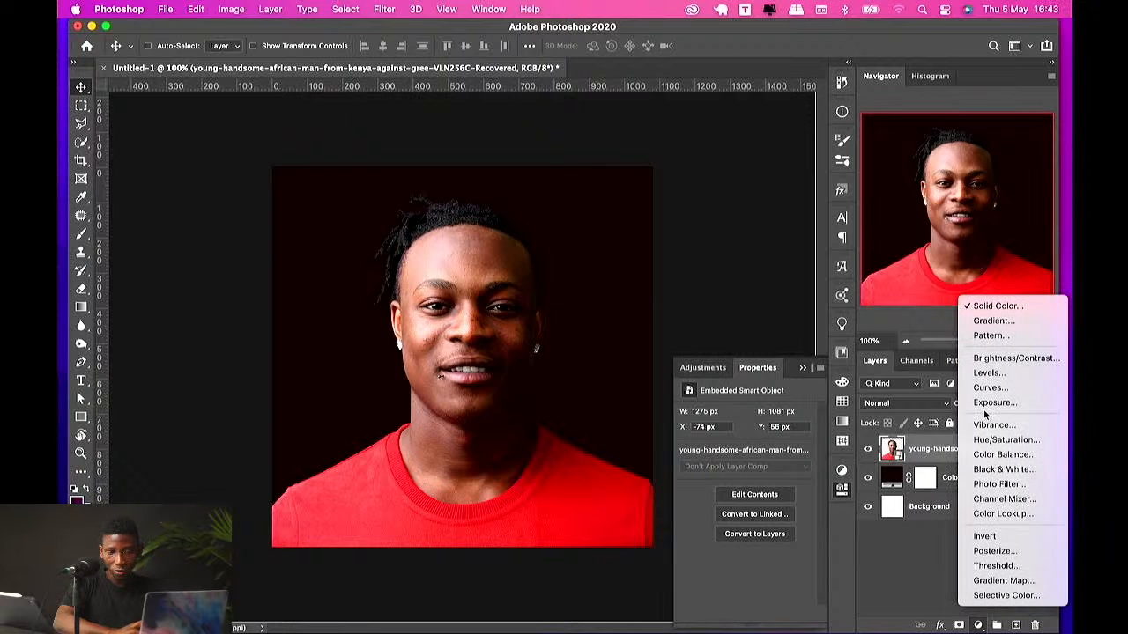
left_click(1006, 470)
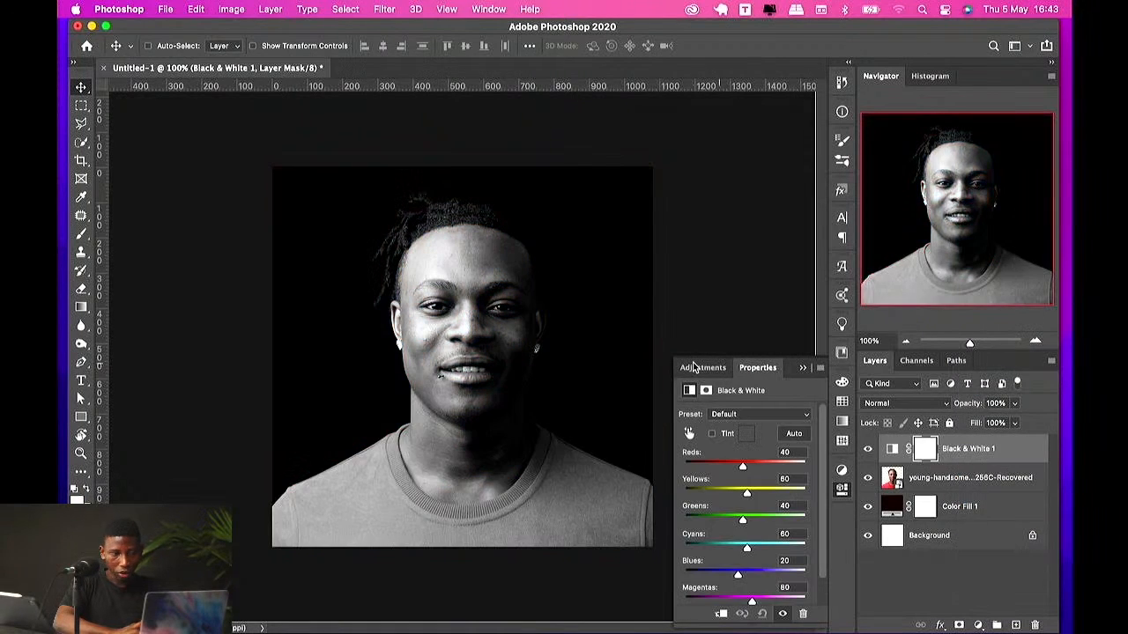
Step: Toggle clipping on the Black & White layer and hide it
left_click(945, 467, "alt")
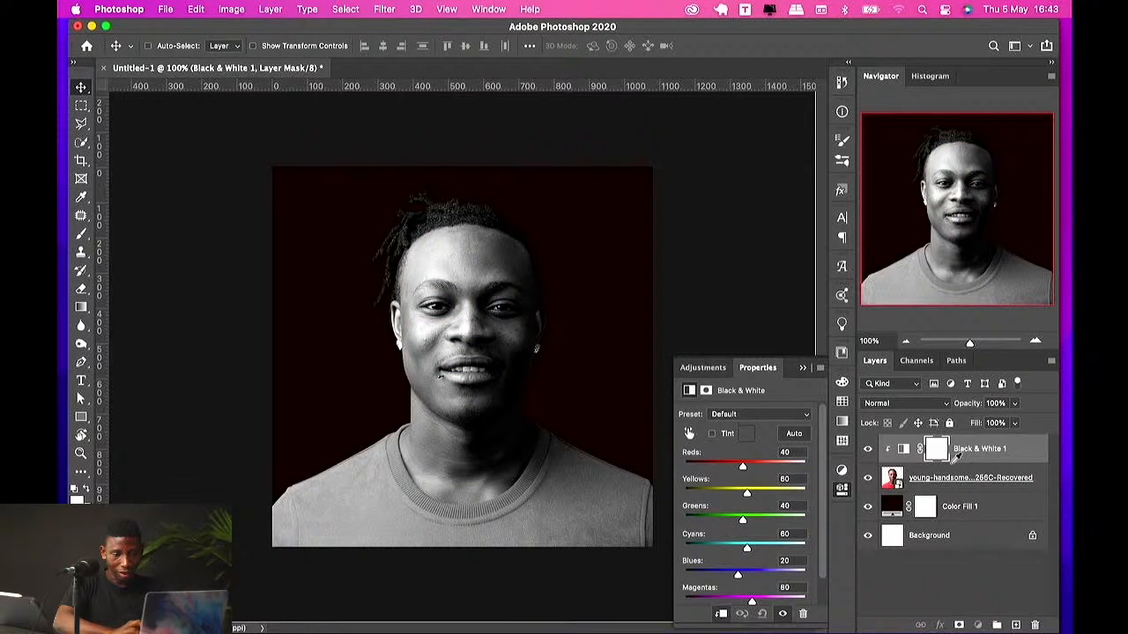
left_click(951, 464, "alt")
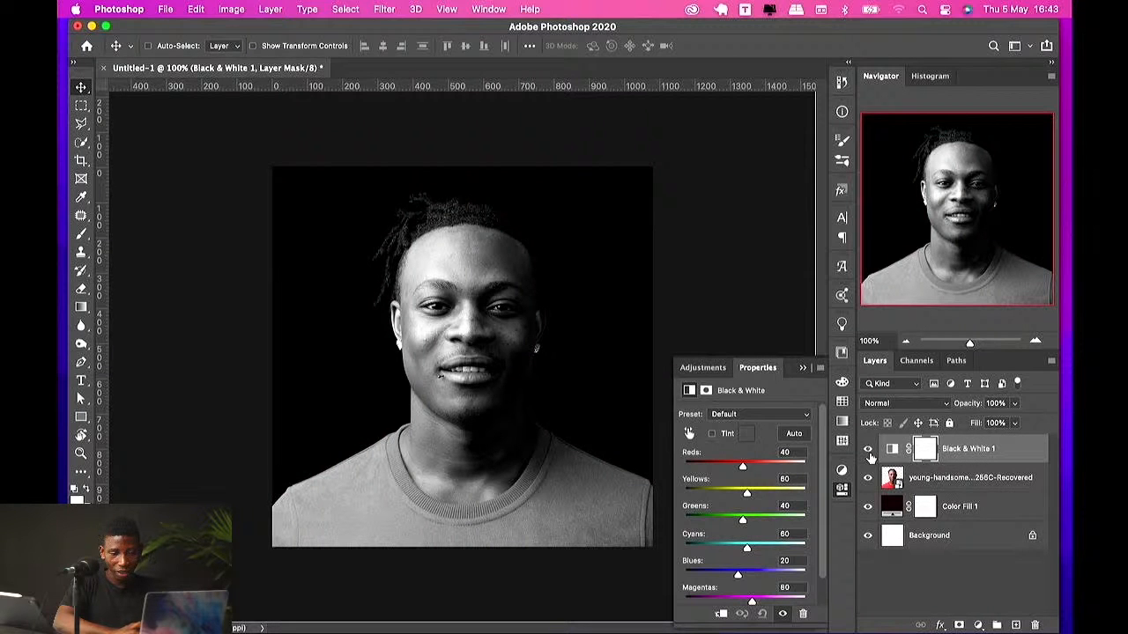
left_click(868, 450)
Step: Change the Color Fill layer's colour to orange af4000
double_click(890, 505)
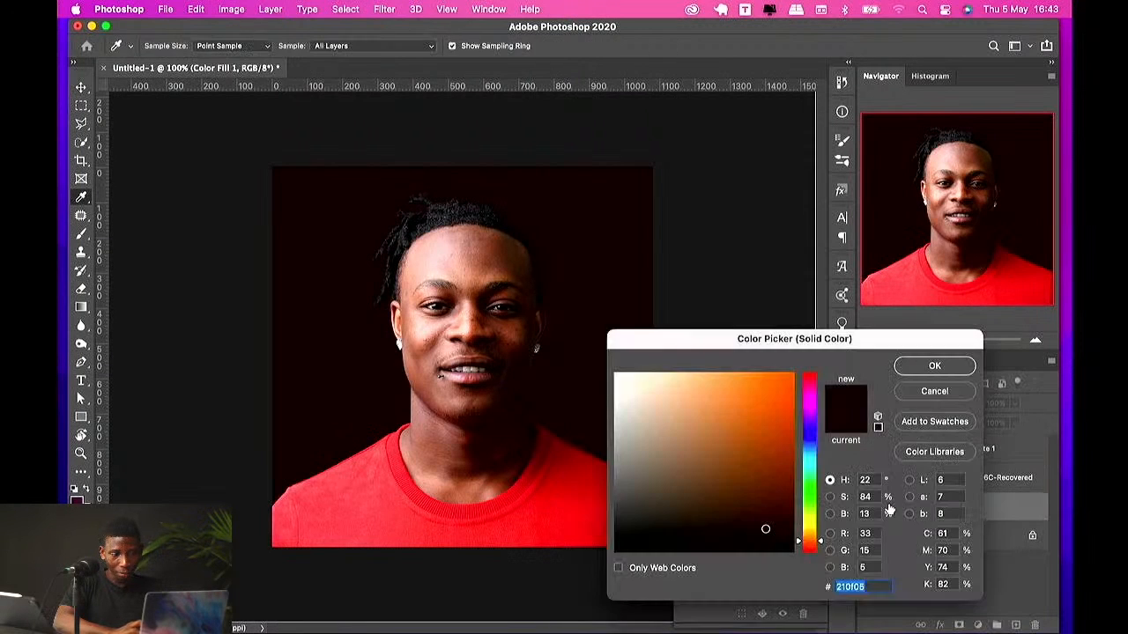
left_click_drag(766, 529, 794, 429)
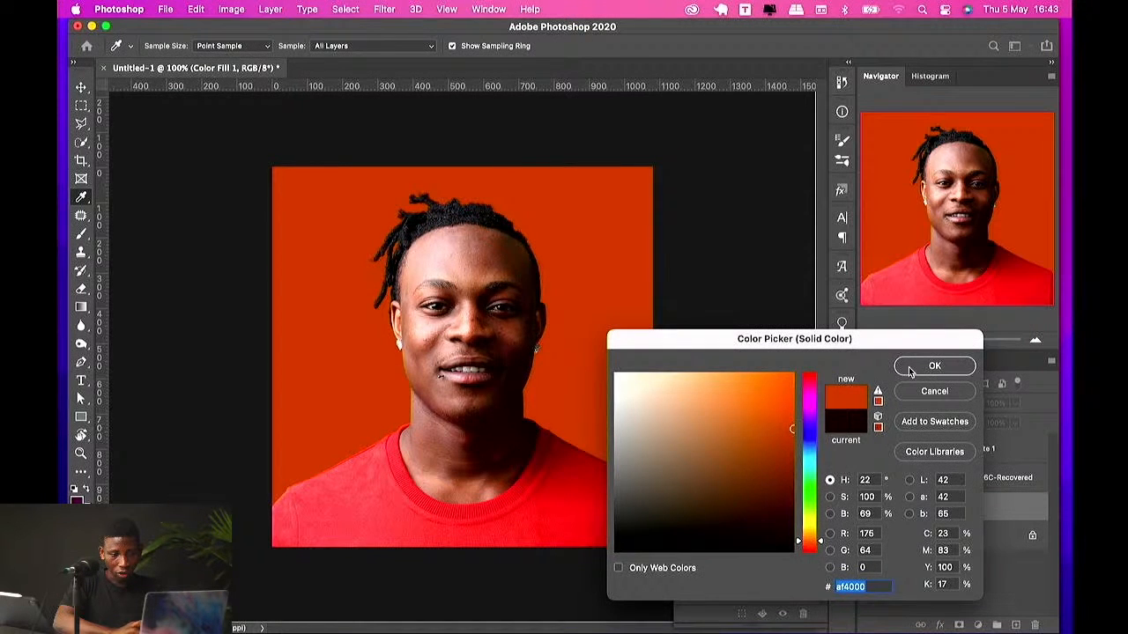
left_click(912, 367)
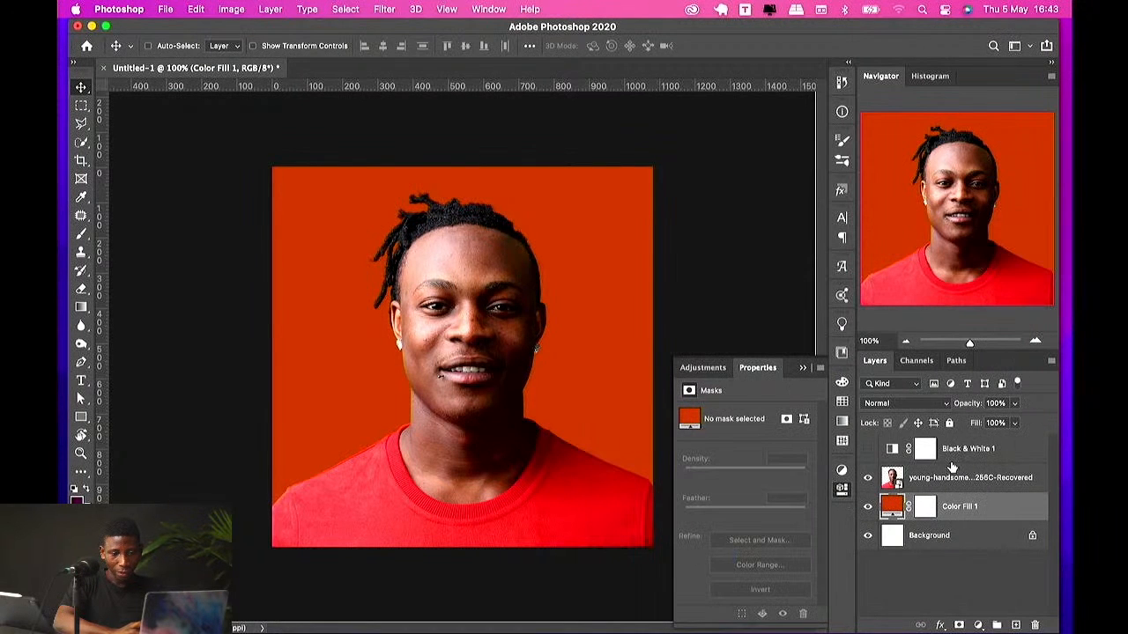
Step: Show the Black & White layer again and clip it to the portrait layer only
left_click(868, 449)
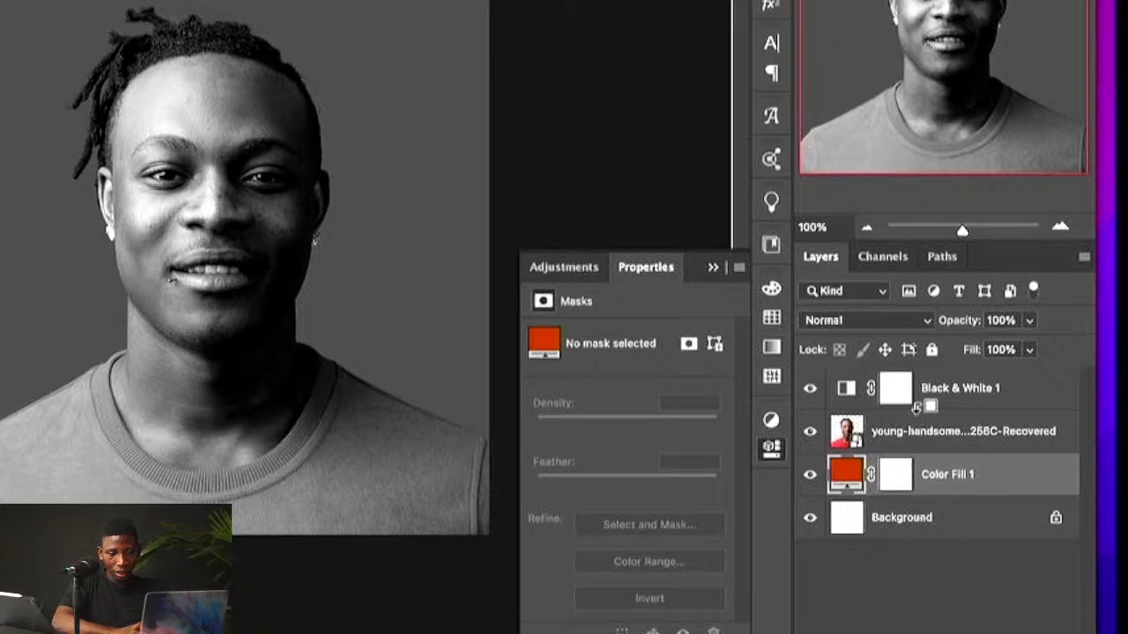
left_click(916, 408, "alt")
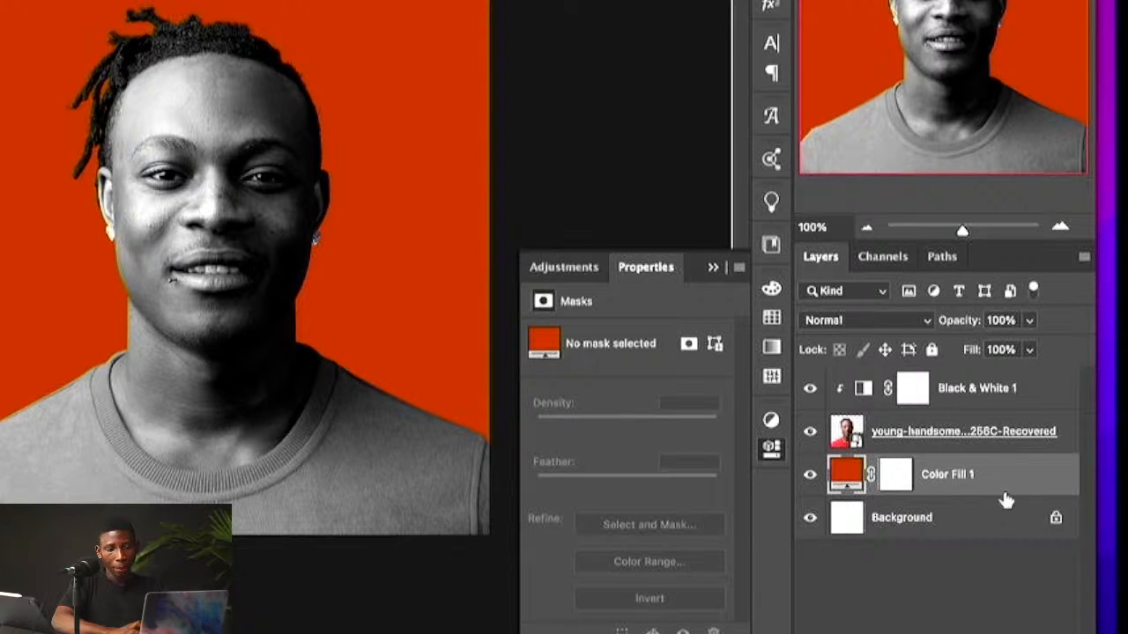
left_click(951, 408, "alt")
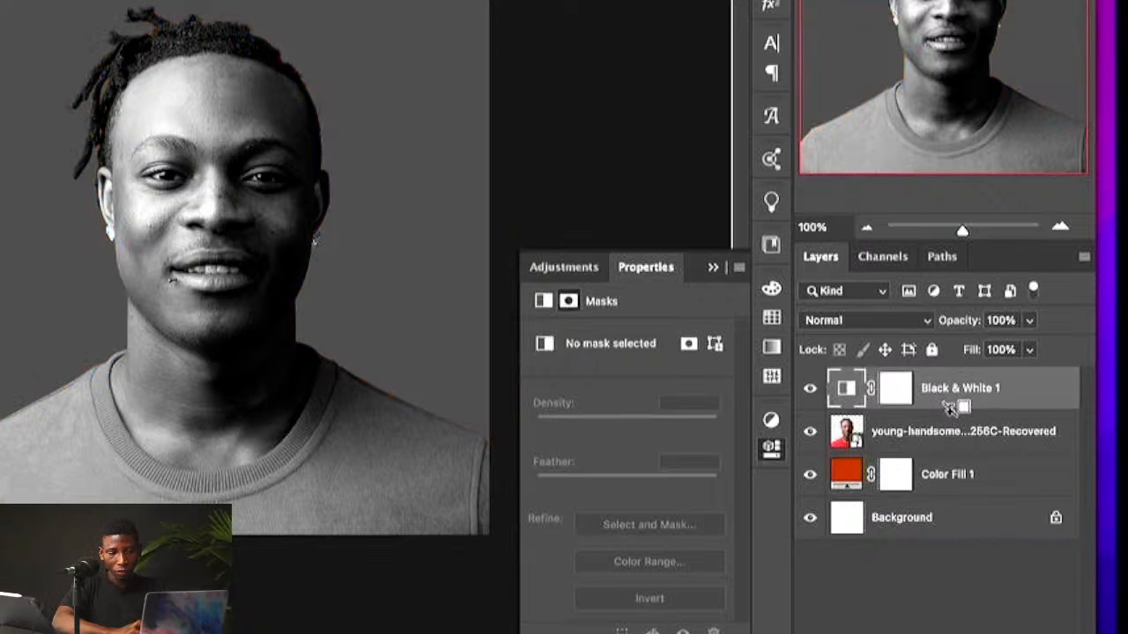
left_click(849, 391)
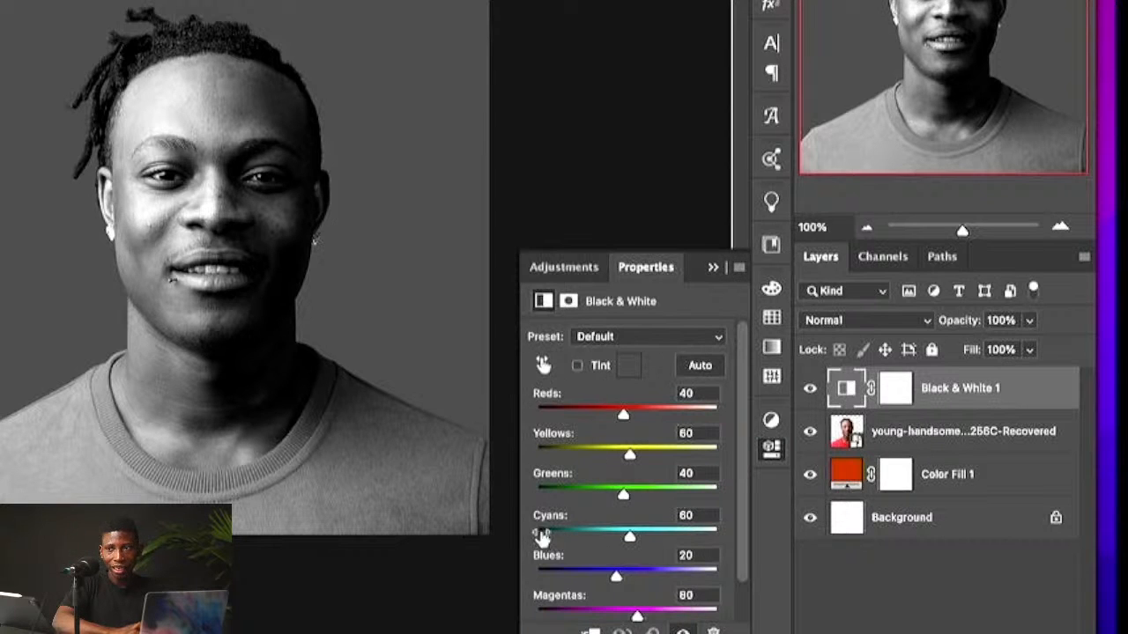
scroll(564, 541, "down", 2)
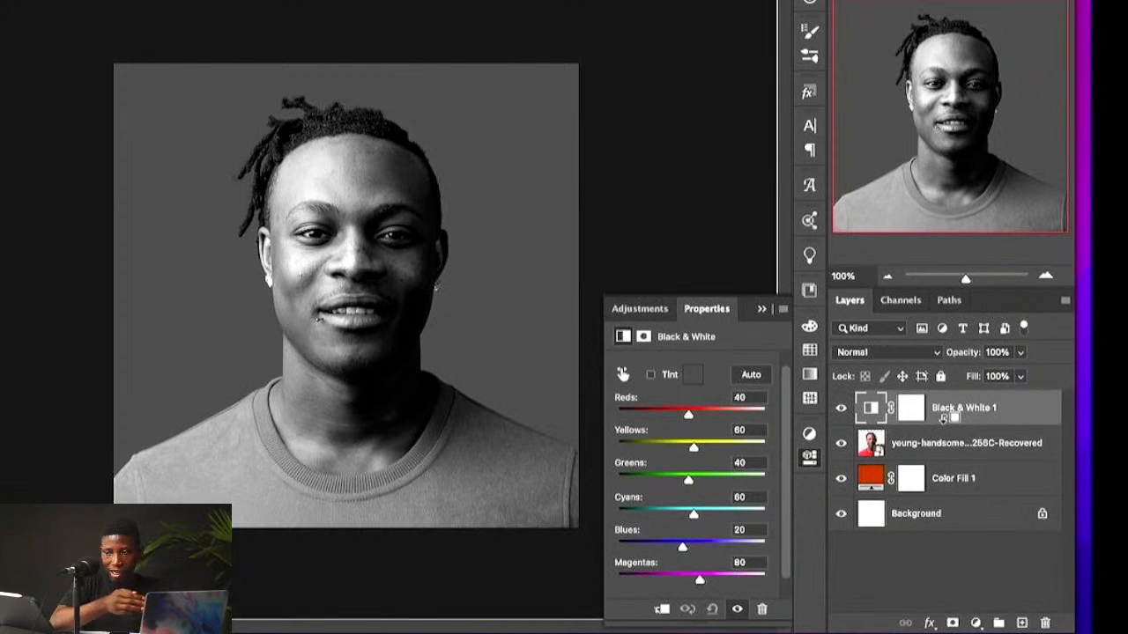
left_click(662, 611)
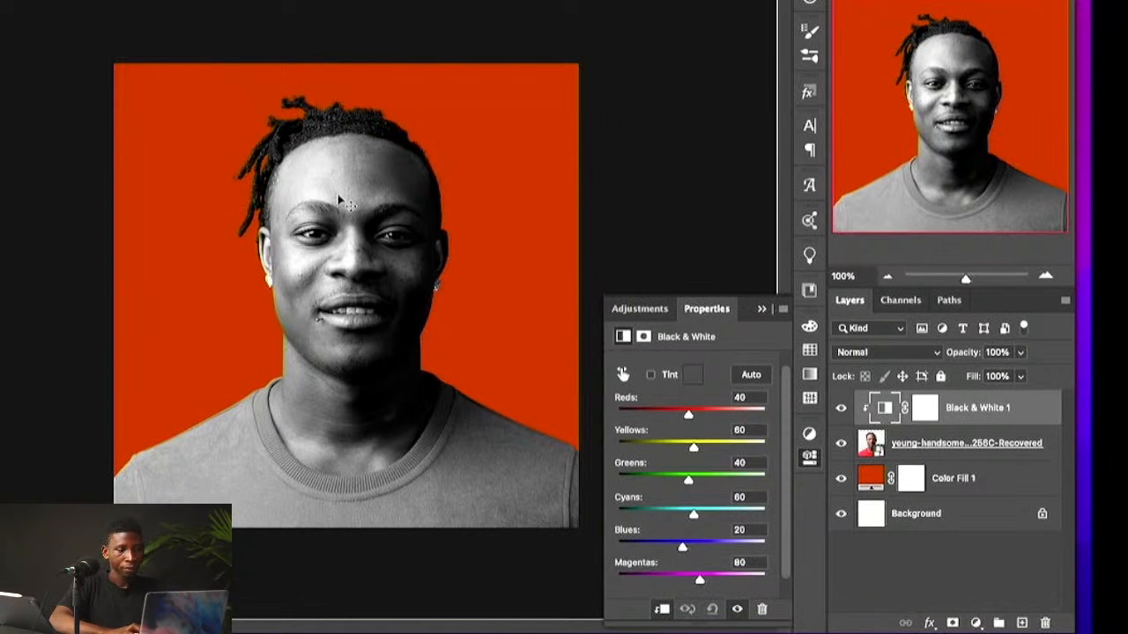
Step: Add a Gradient Fill layer above the colour fill using the Custom gradient at an angle of about 36°
double_click(872, 478)
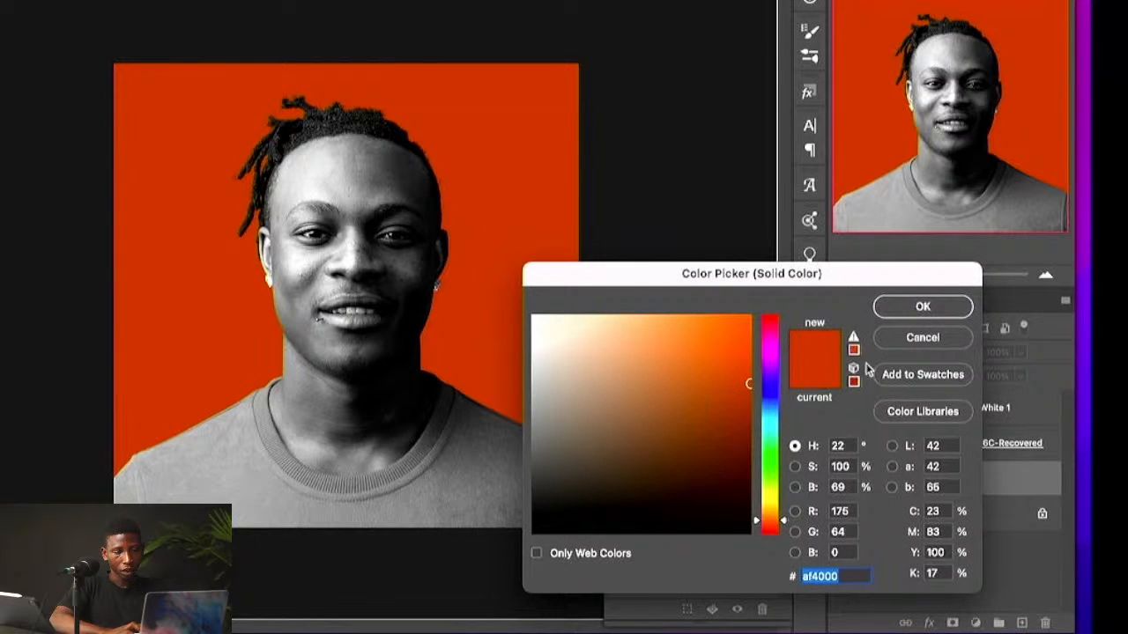
left_click(899, 342)
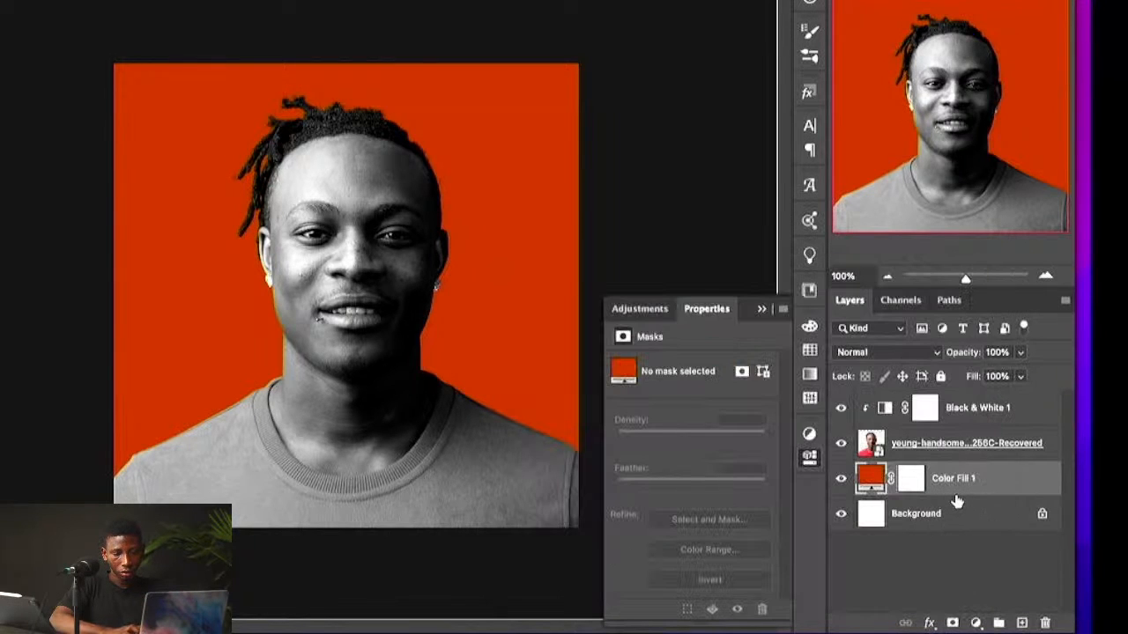
left_click(975, 623)
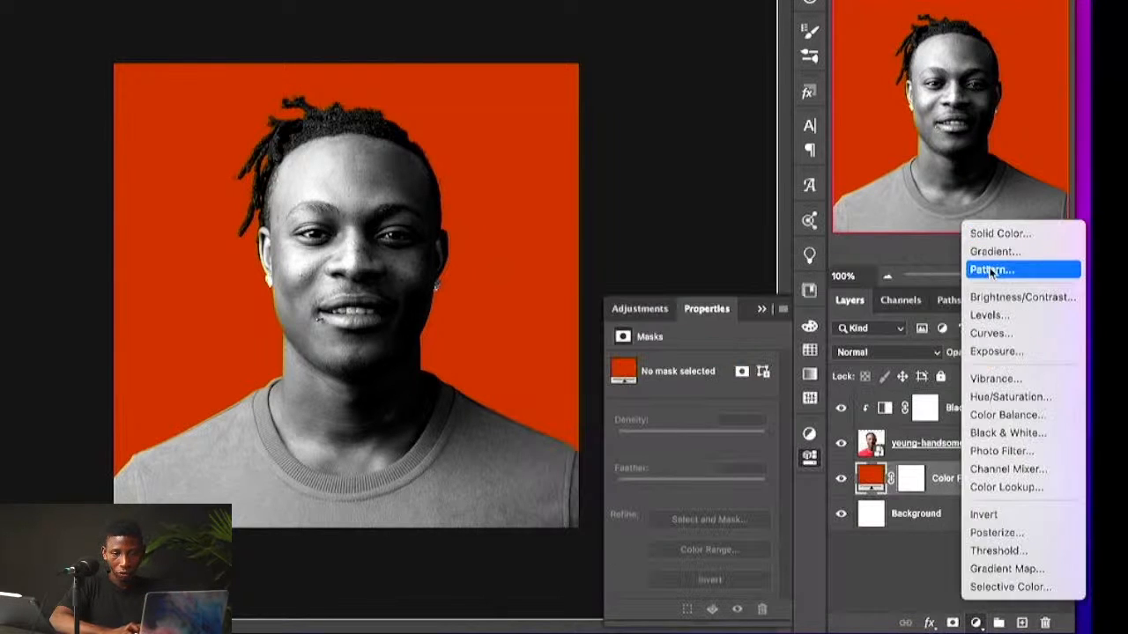
left_click(986, 257)
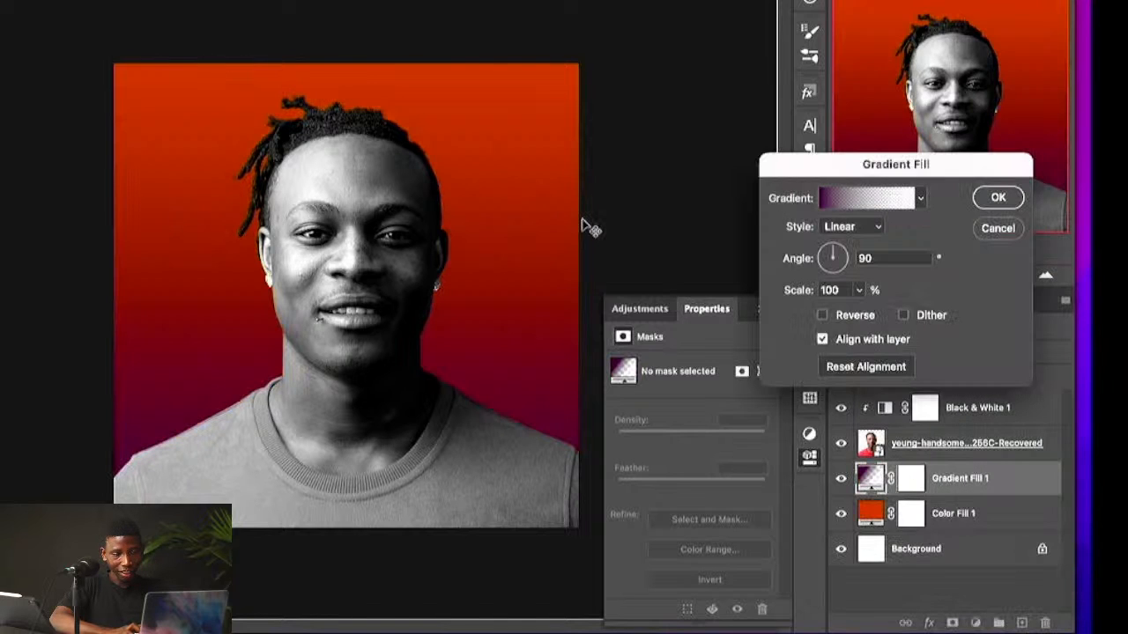
left_click(920, 198)
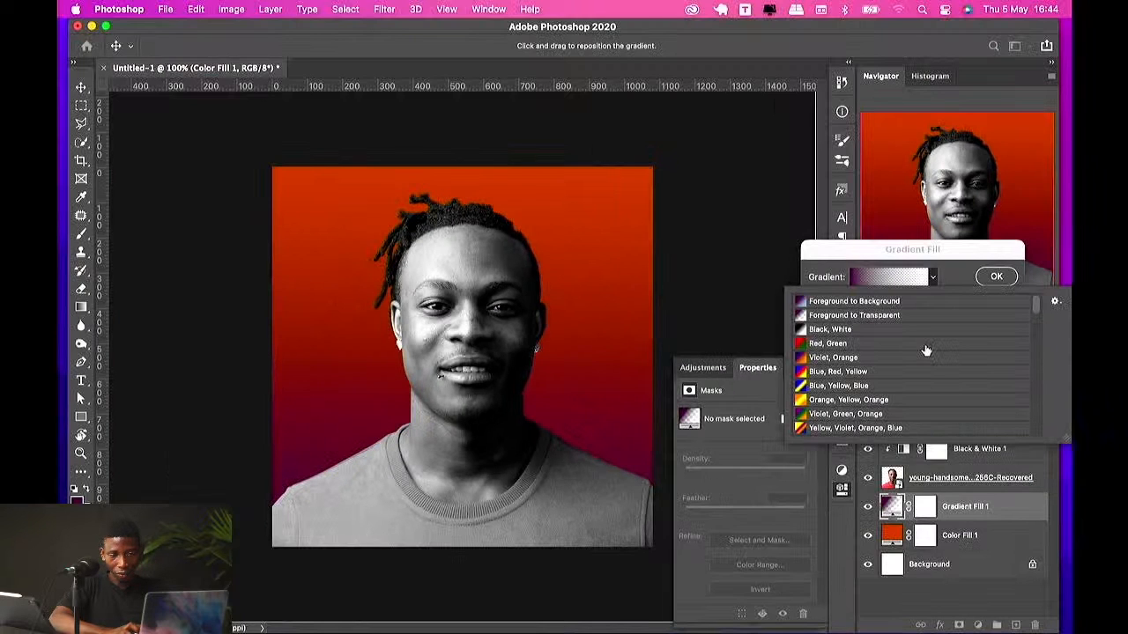
scroll(926, 350, "down", 4)
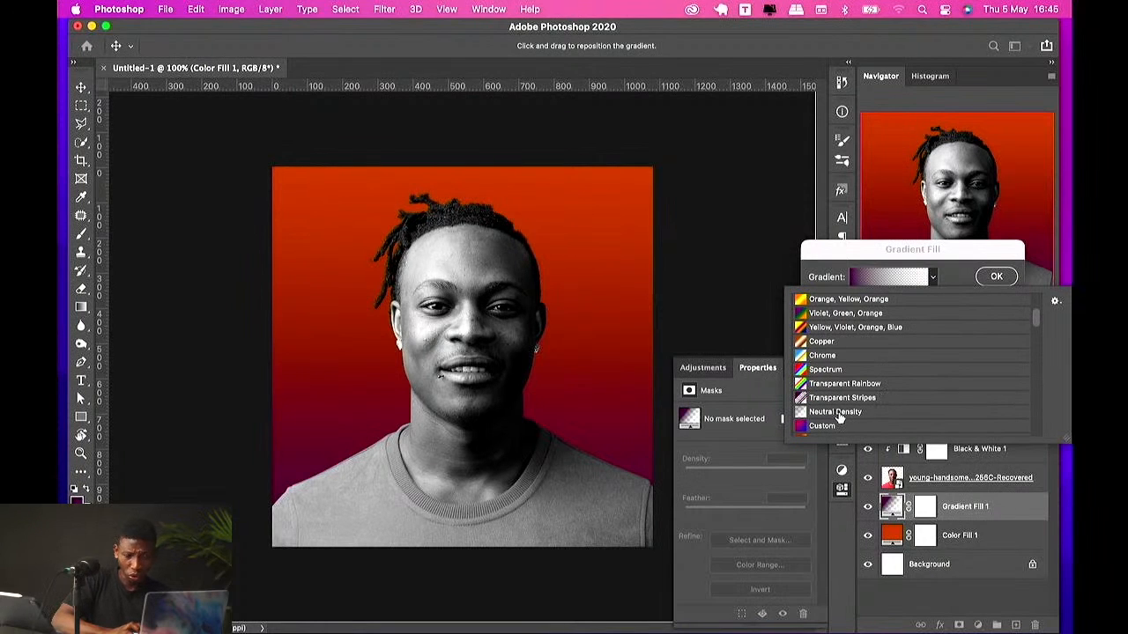
left_click(841, 427)
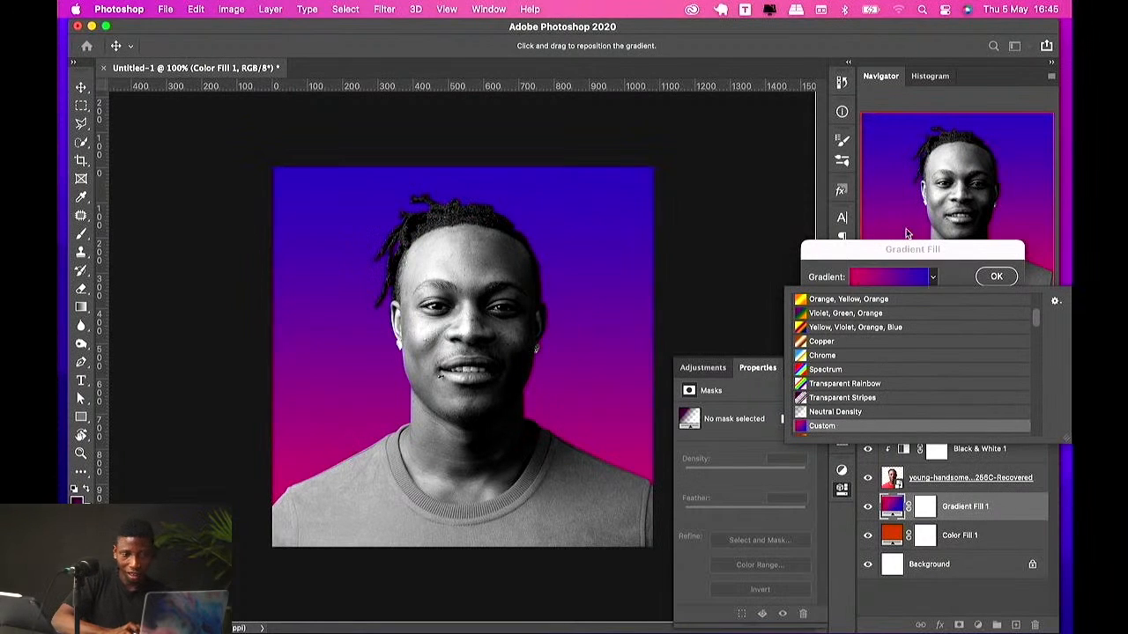
left_click(900, 253)
left_click_drag(866, 321, 868, 322)
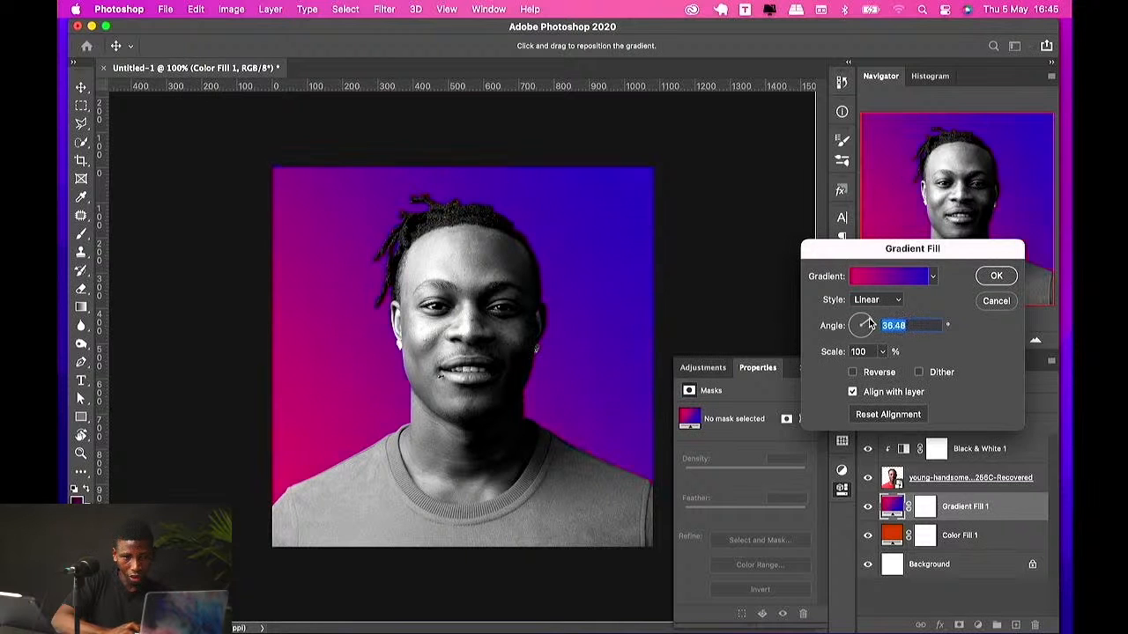
left_click(995, 278)
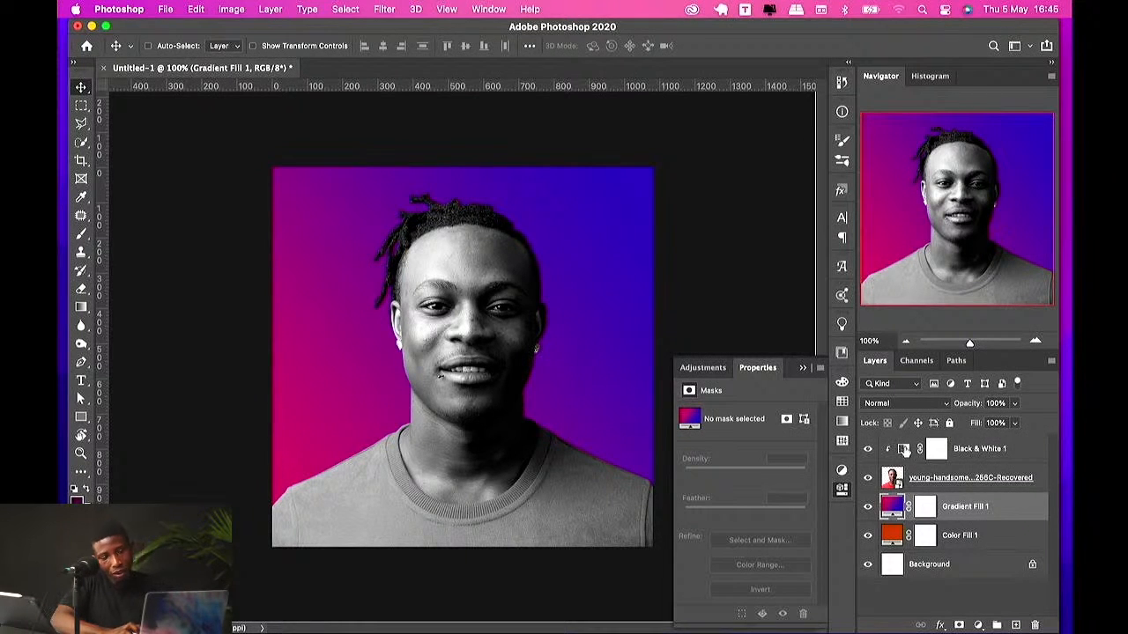
Step: Add a Pattern Fill layer with the second Trees pattern at 100% scale and set its blend mode to Luminosity
left_click(977, 625)
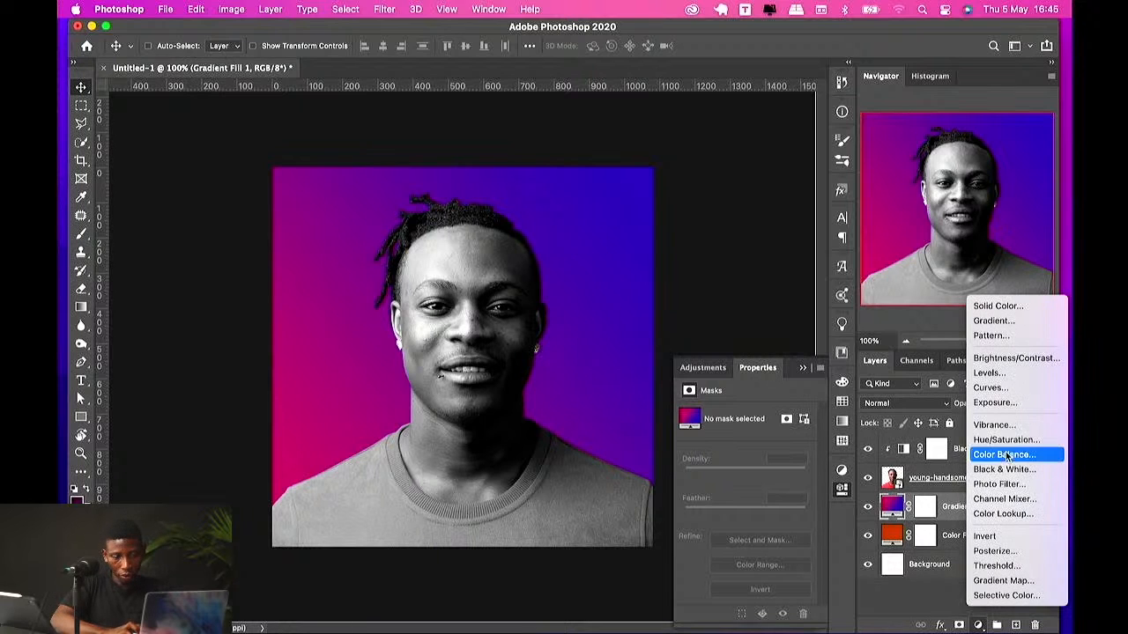
left_click(996, 338)
left_click(580, 380)
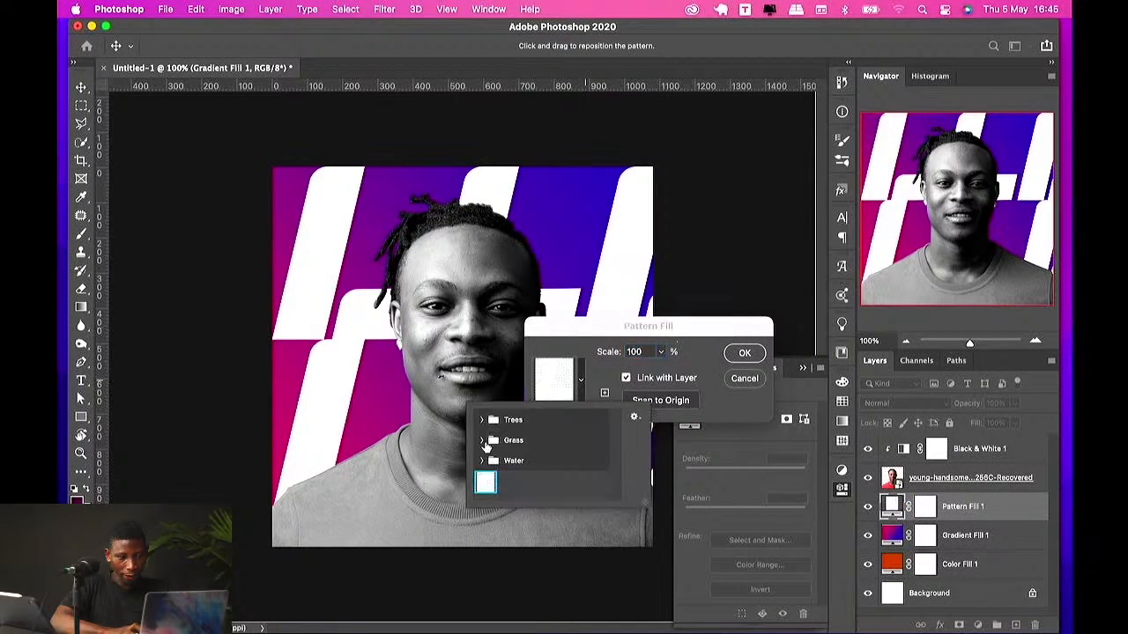
left_click(481, 438)
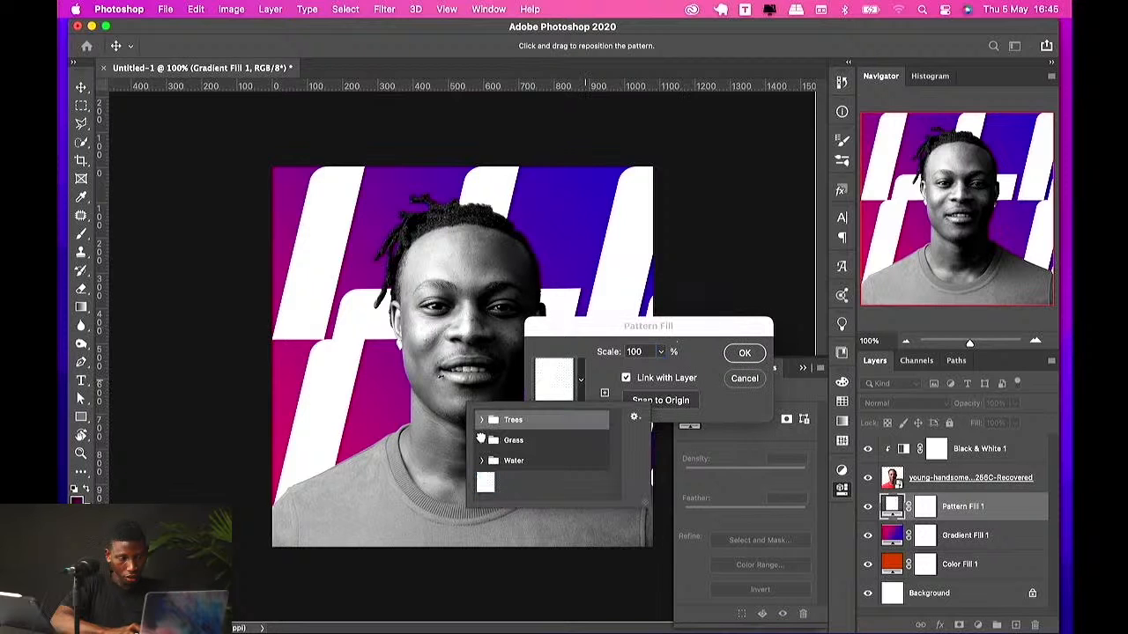
left_click(481, 440)
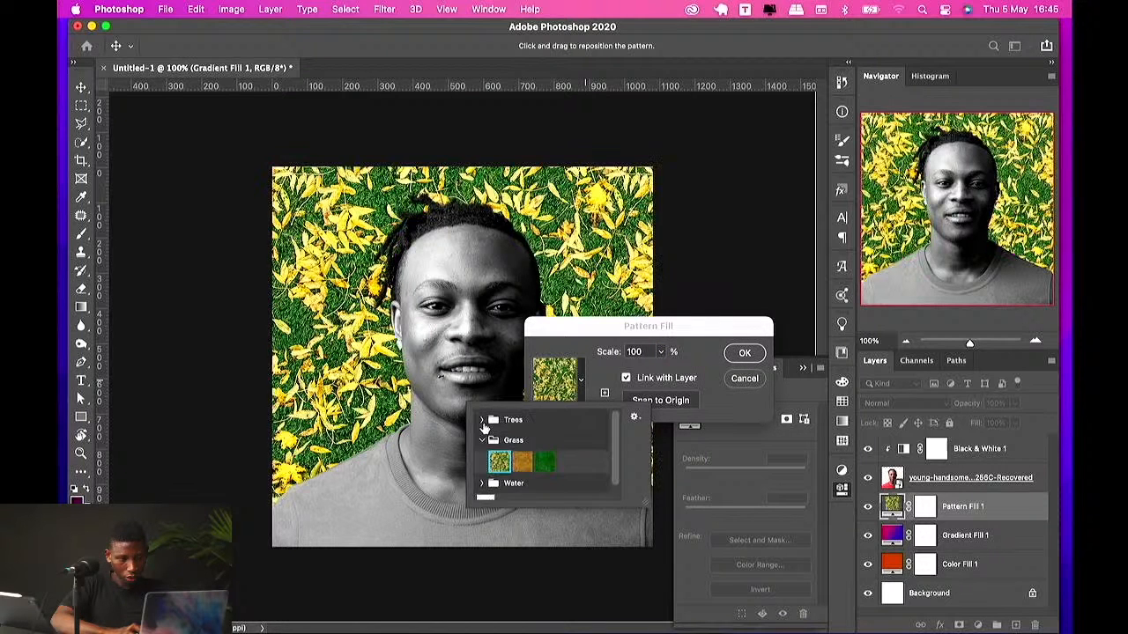
left_click(482, 421)
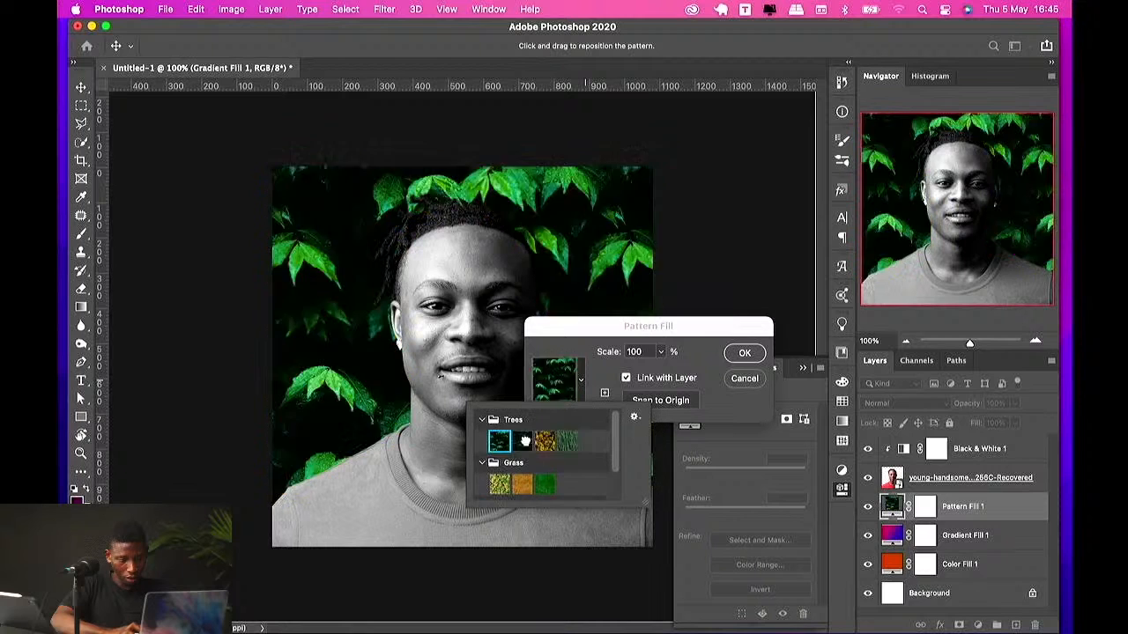
left_click(524, 441)
left_click(759, 343)
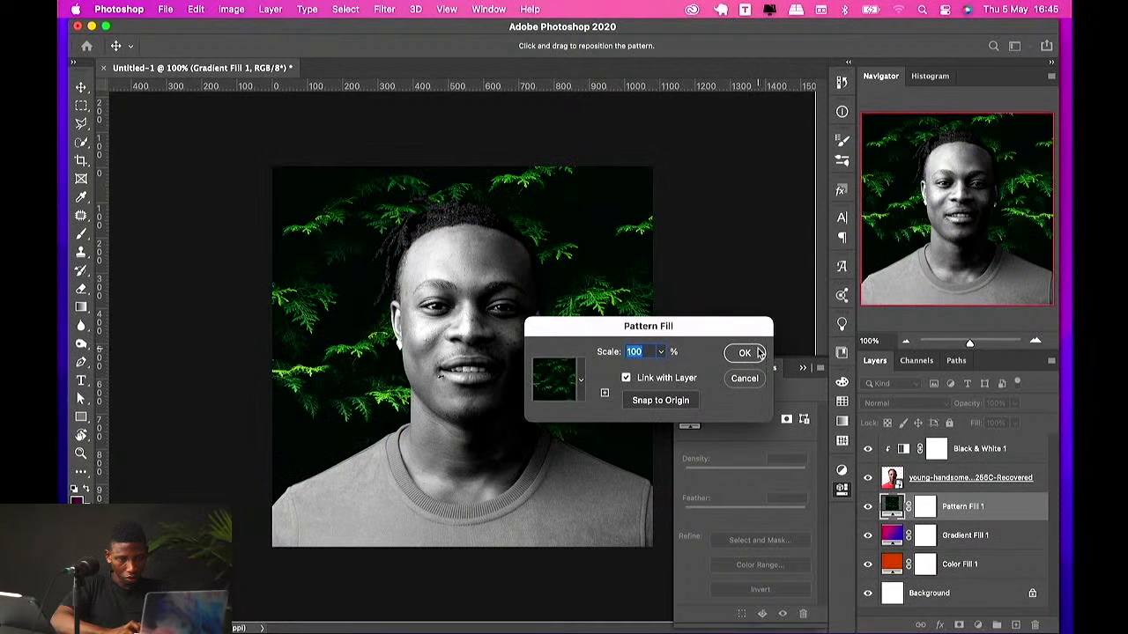
left_click(745, 354)
left_click(897, 404)
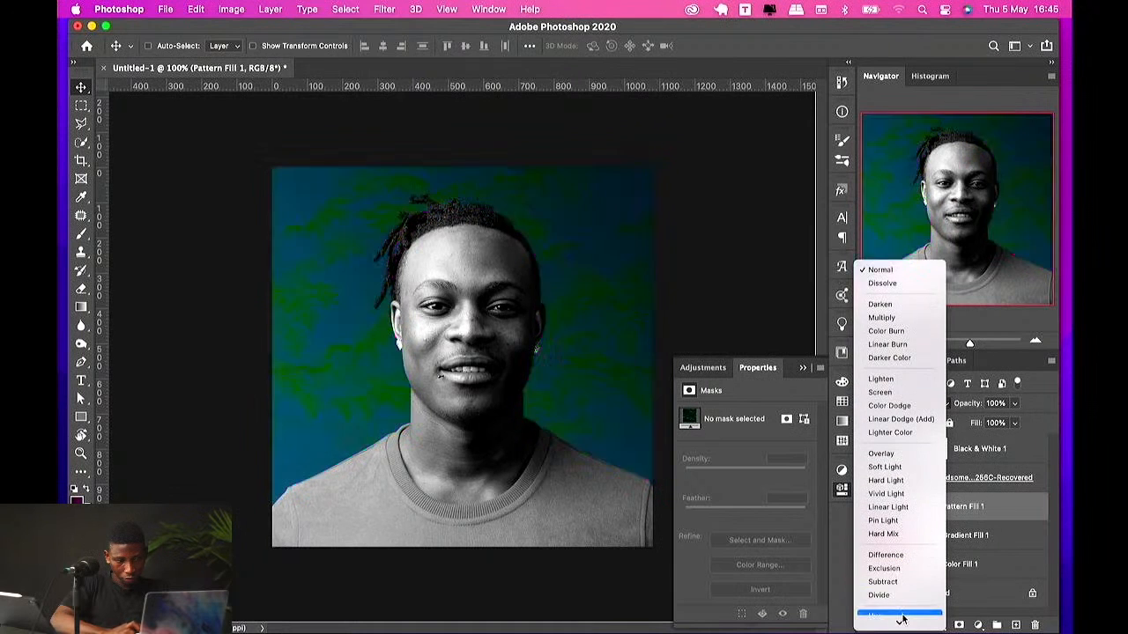
left_click(901, 620)
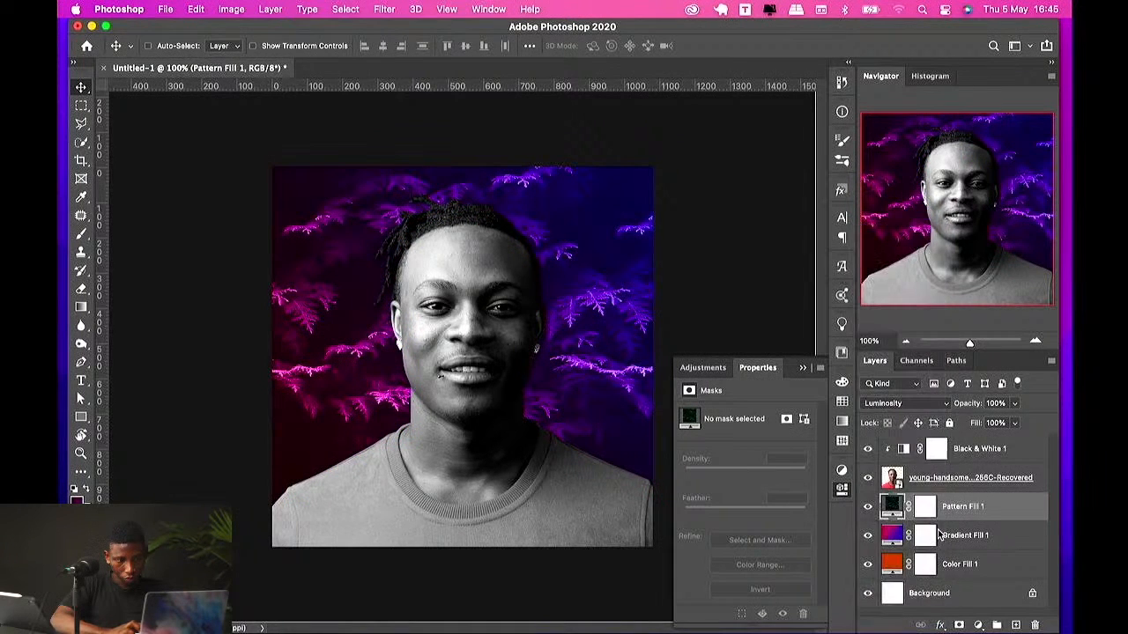
Step: Add a new empty layer above the Black & White layer
left_click(959, 457)
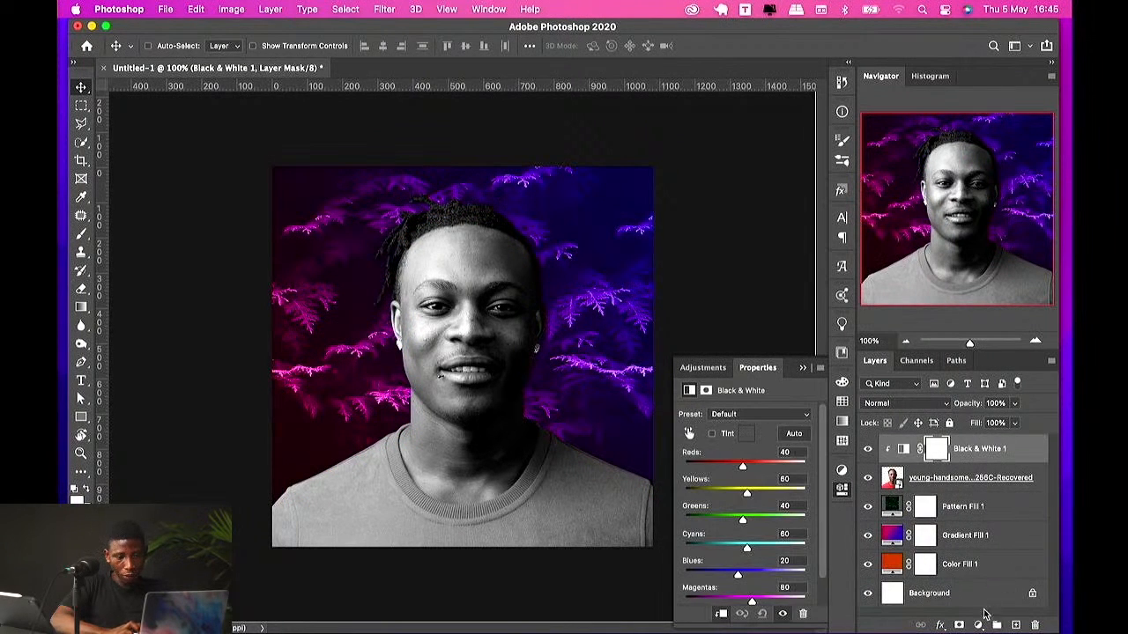
left_click(1015, 625)
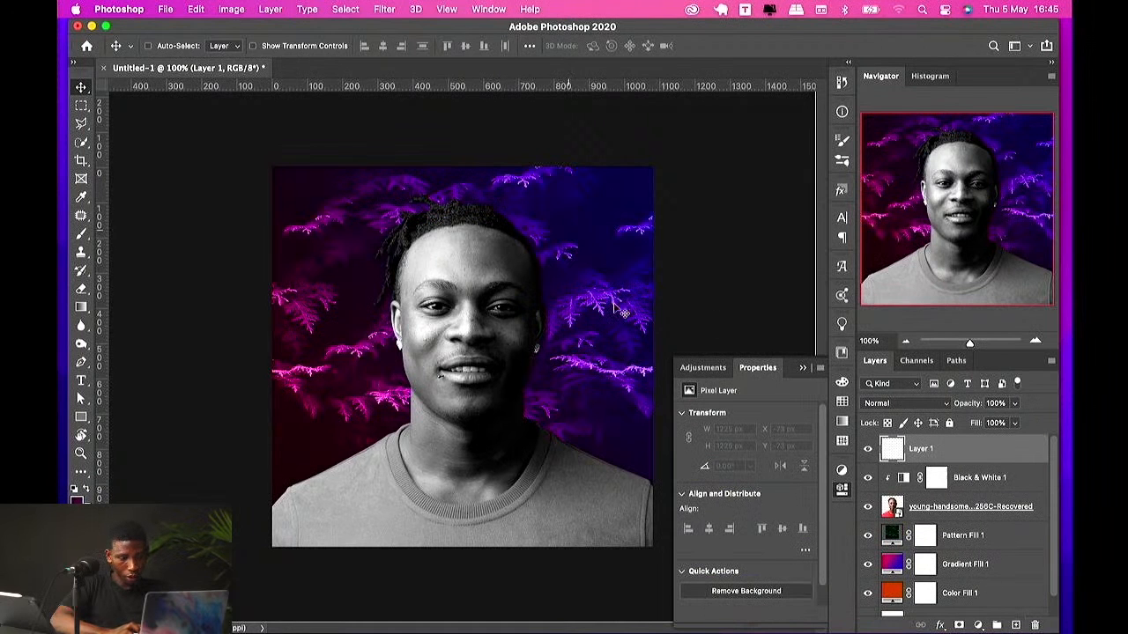
Step: Set the painting colour to dark blue 020e7c
key("b")
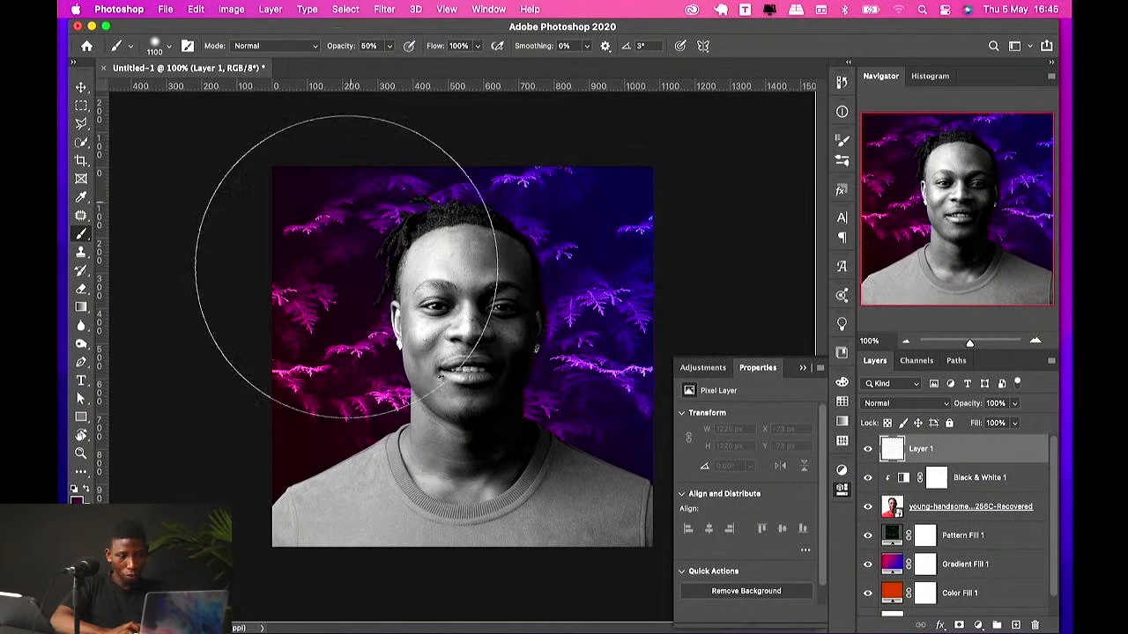
key("n")
left_click_drag(768, 491, 792, 494)
left_click_drag(816, 447, 818, 438)
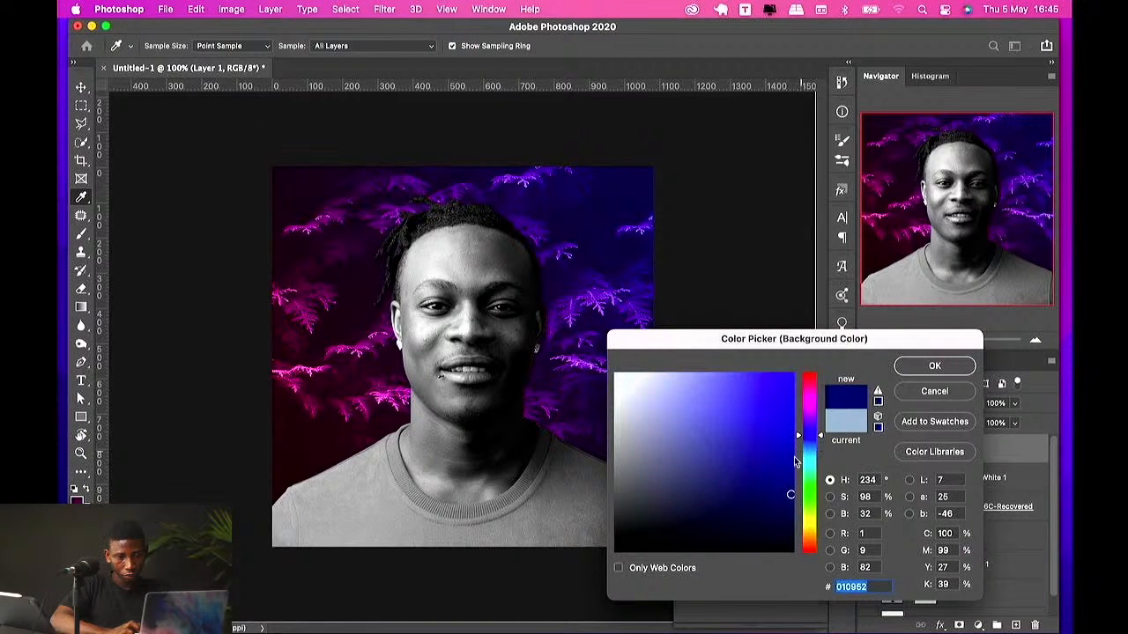
left_click(791, 464)
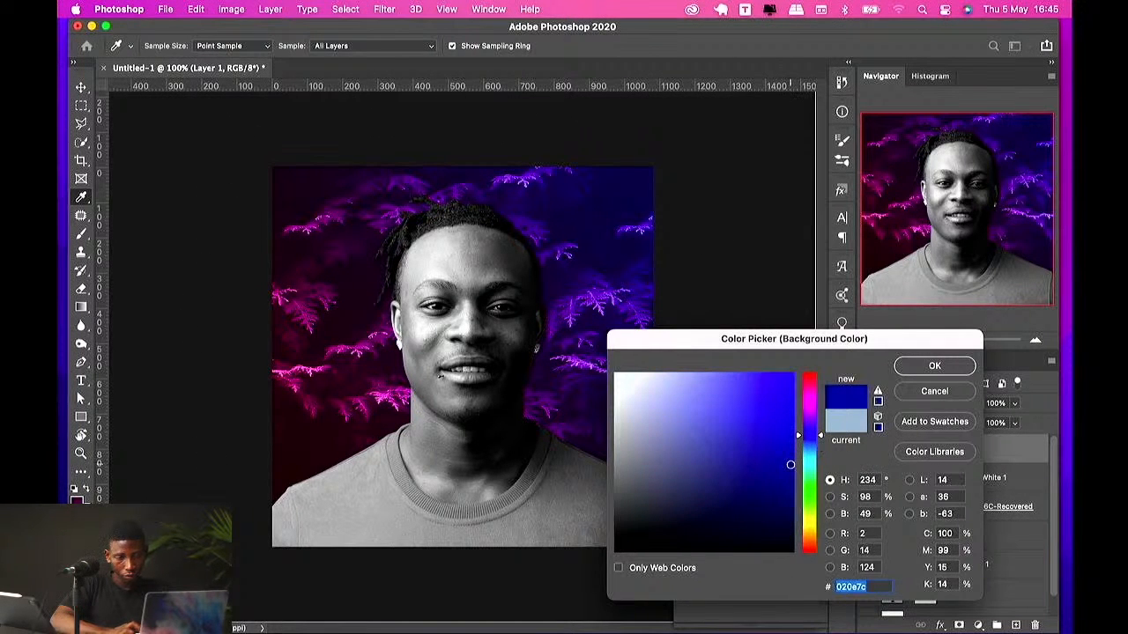
left_click(905, 369)
Step: Set the brush to a soft round tip of 1100 px with 0% hardness
key("b")
right_click(445, 280)
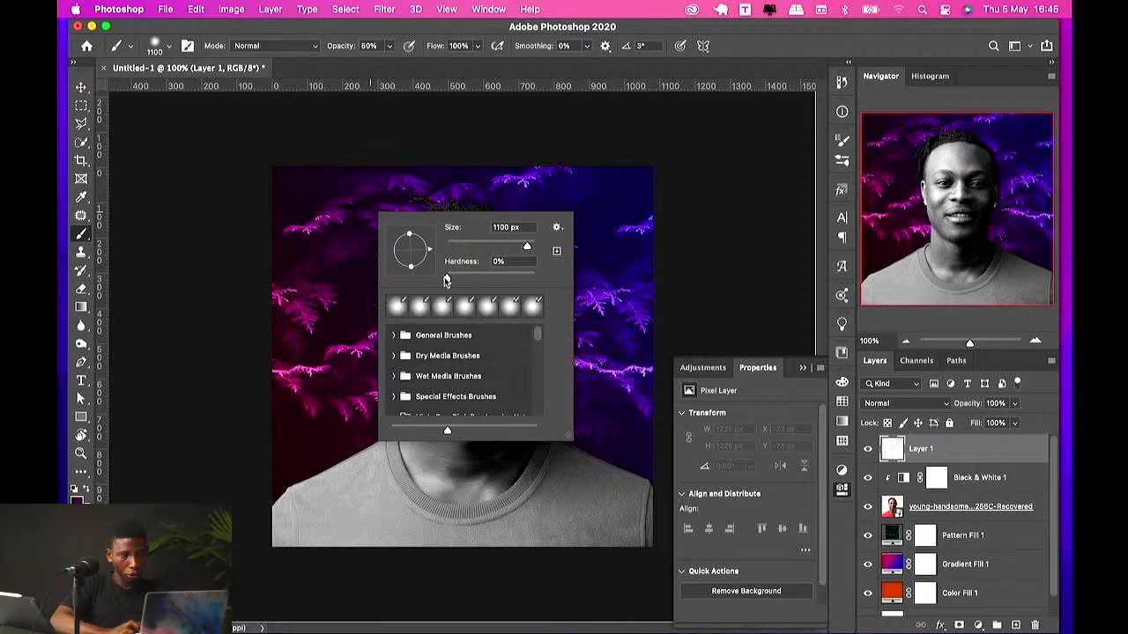
left_click(446, 280)
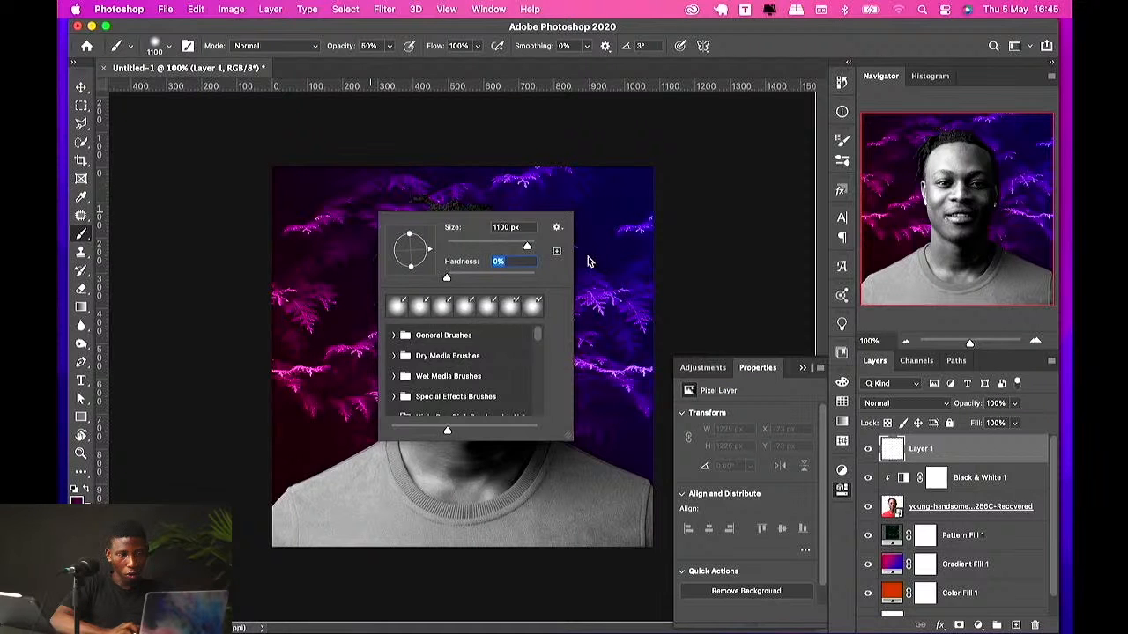
key("Return")
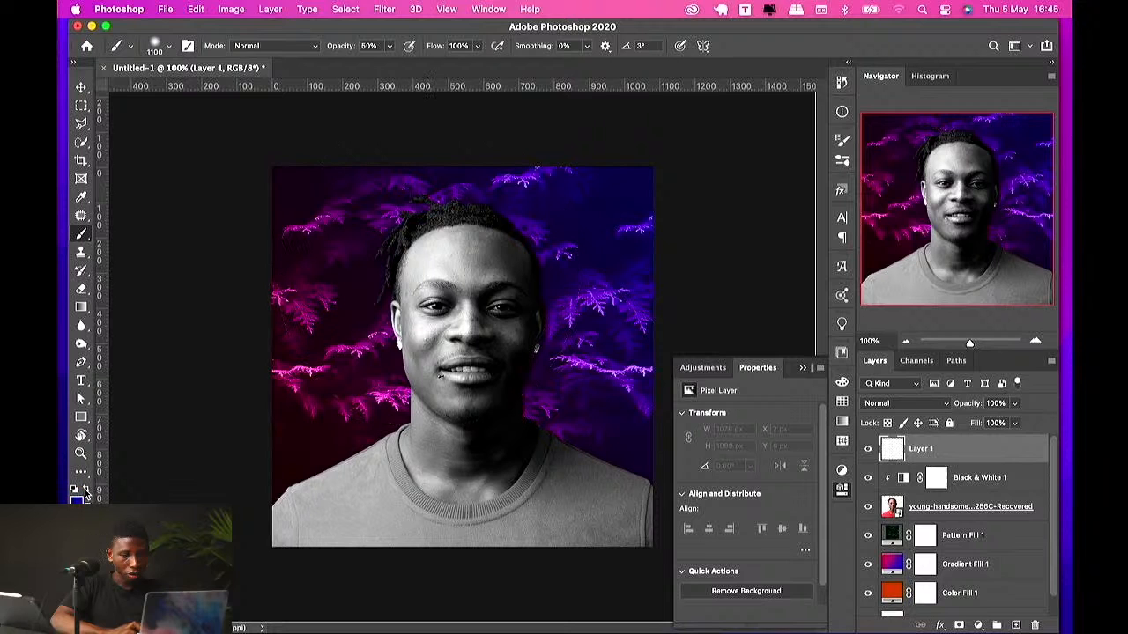
Step: Paint dark blue over the whole canvas on the new layer and add a second new layer
left_click(369, 295)
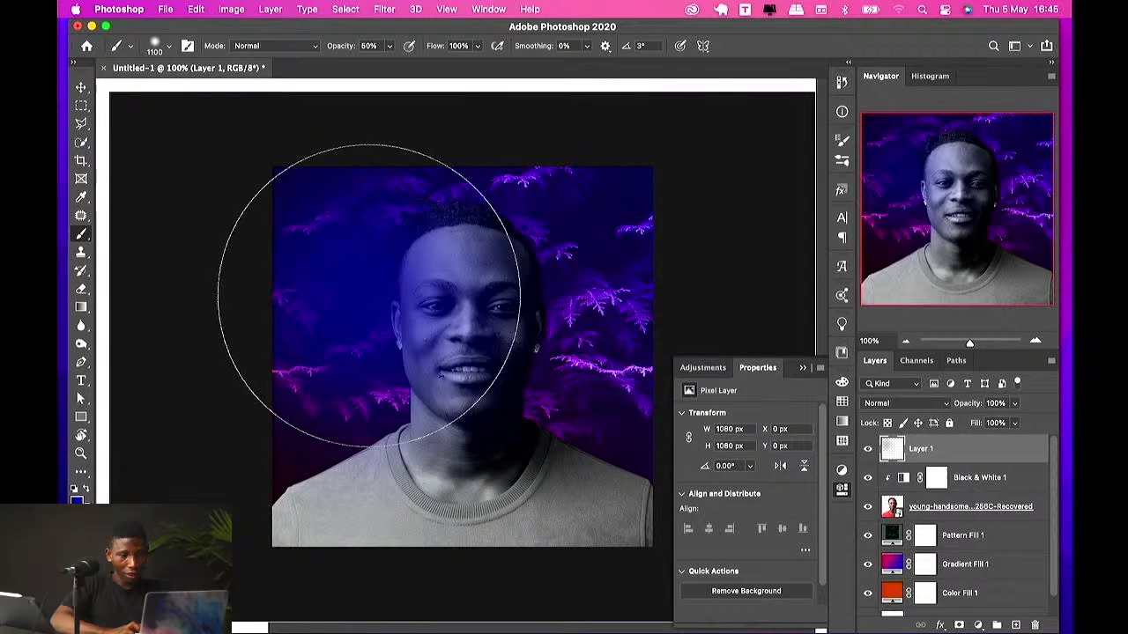
mouse_move(369, 295)
left_mouse_down()
mouse_move(365, 224)
mouse_move(294, 517)
left_mouse_up()
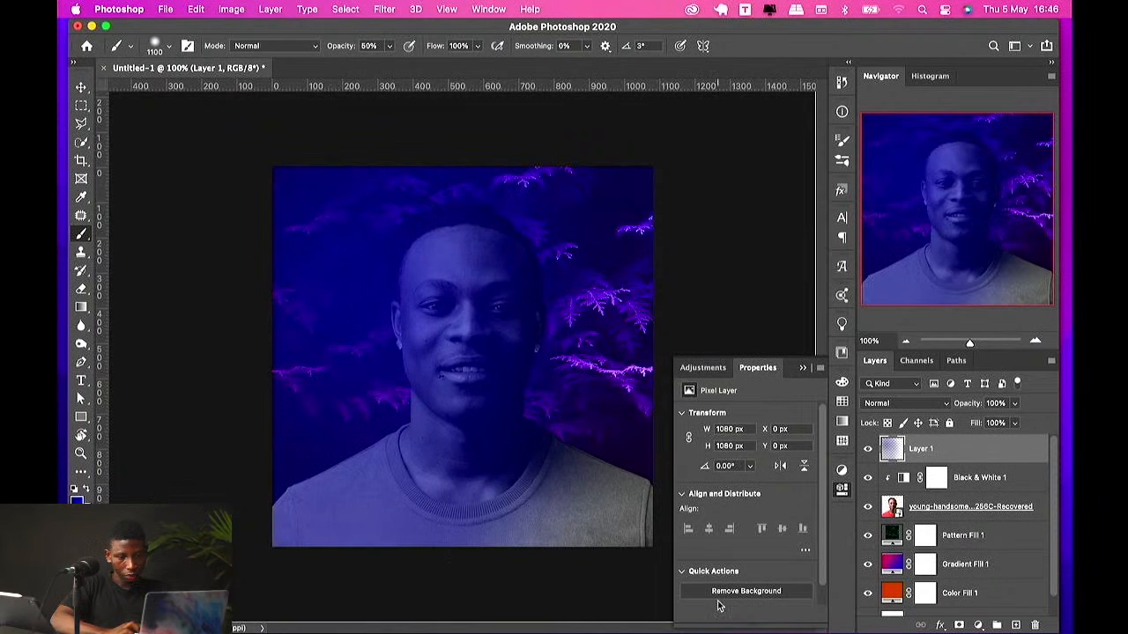
left_click(1015, 624)
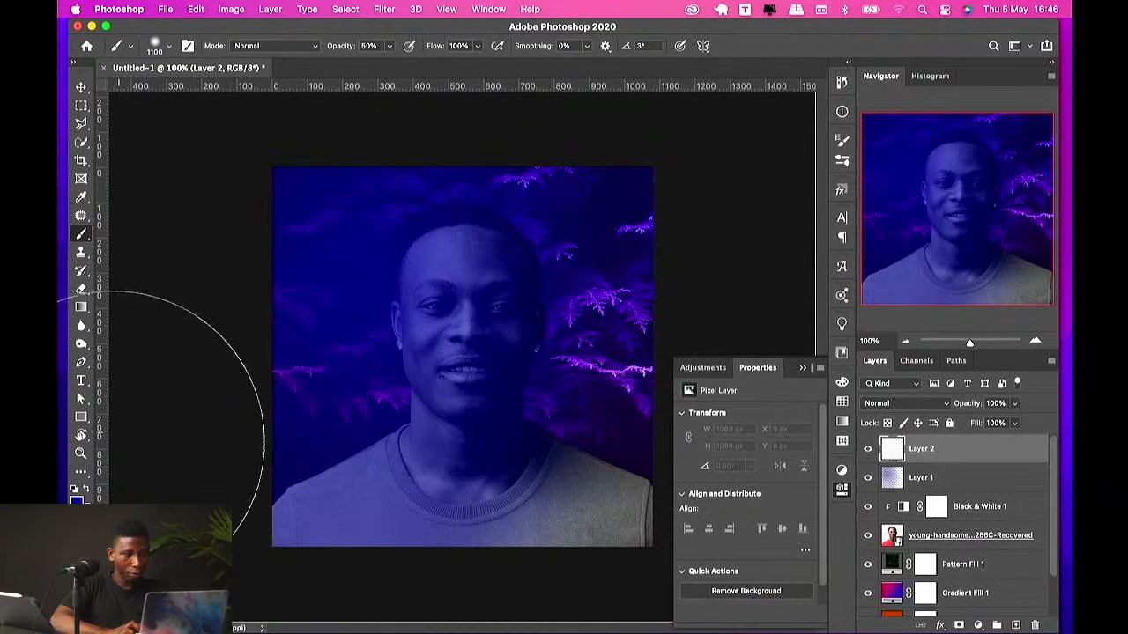
Step: Set the foreground colour to crimson 8d003f
left_click(78, 499)
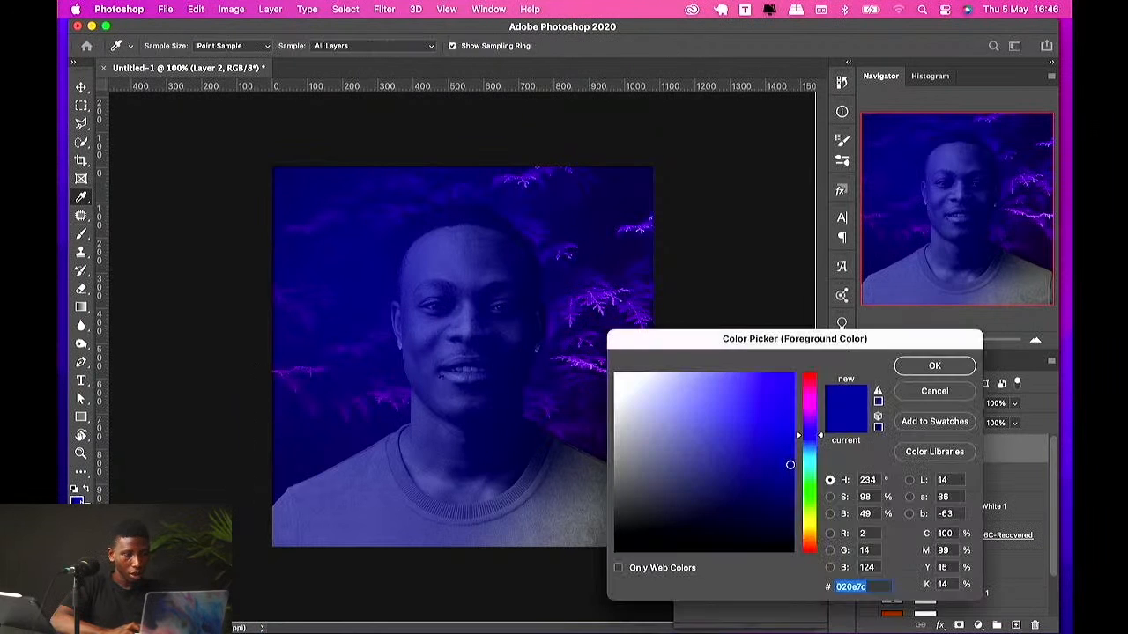
left_click(808, 387)
left_click_drag(763, 442, 794, 453)
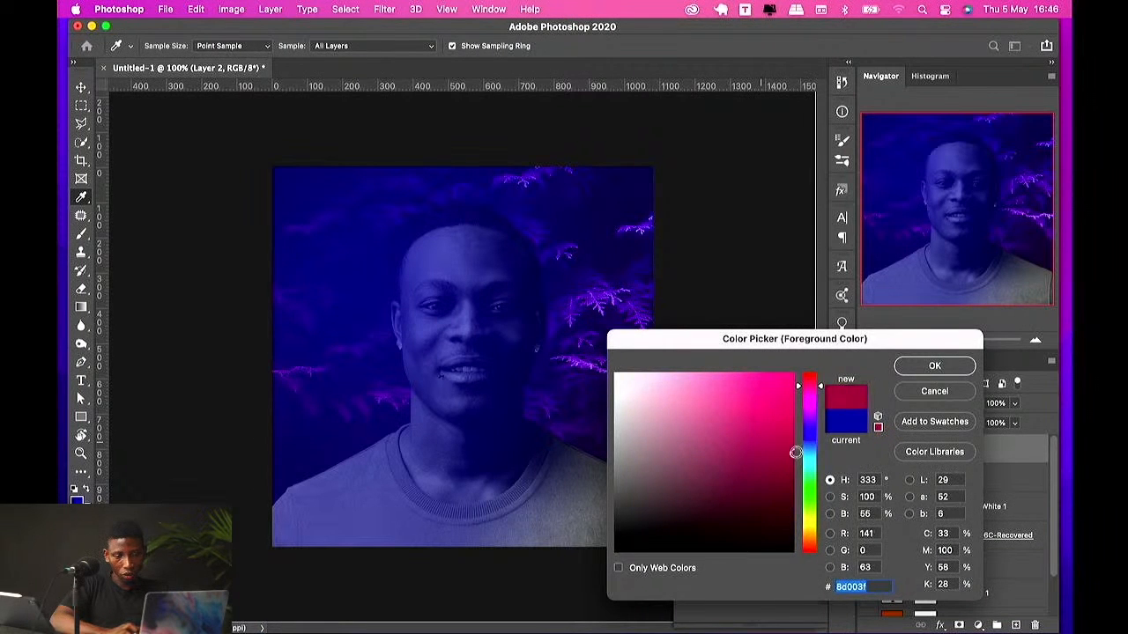
left_click(905, 372)
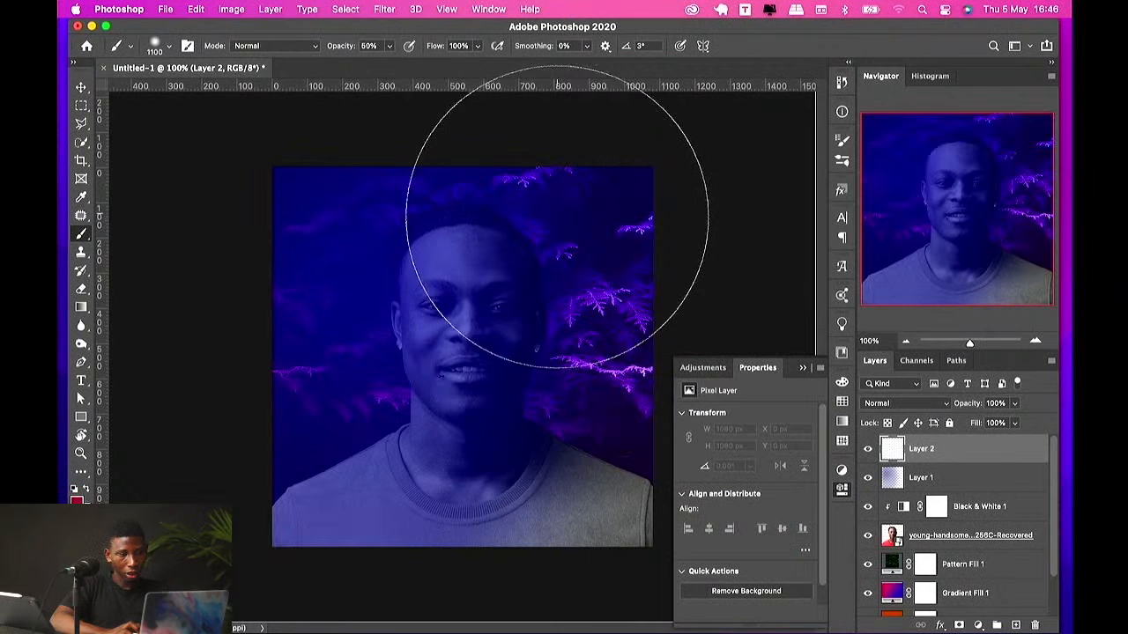
Step: Paint crimson over the upper right of the canvas on the second layer, then delete that layer
mouse_move(564, 214)
left_mouse_down()
mouse_move(490, 415)
mouse_move(516, 453)
mouse_move(541, 176)
mouse_move(615, 397)
left_mouse_up()
key("v")
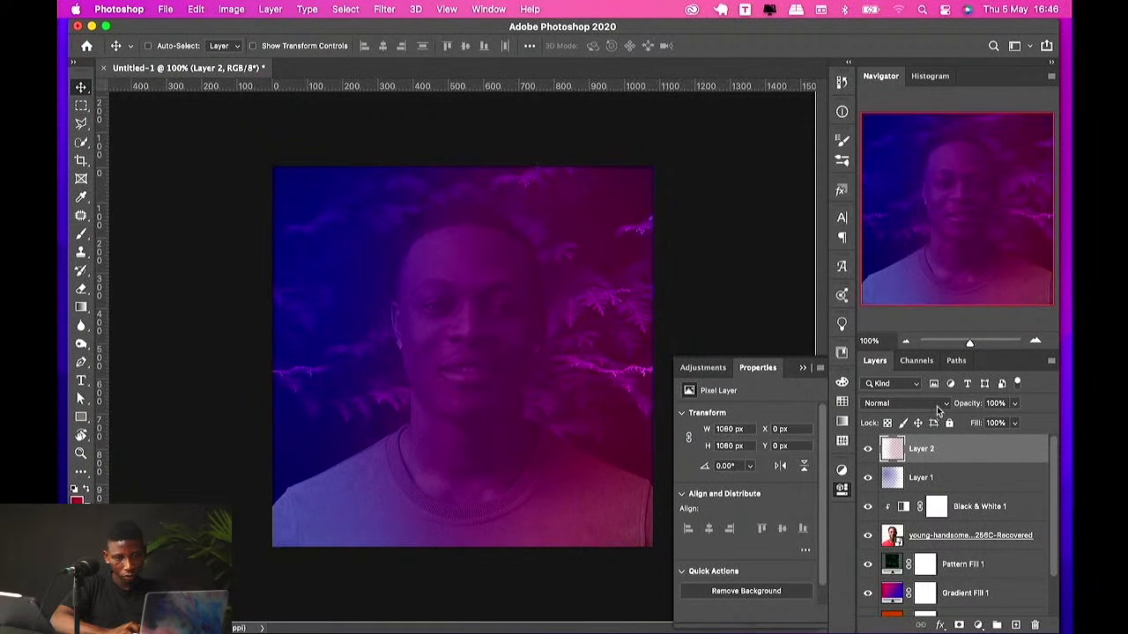
key("BackSpace")
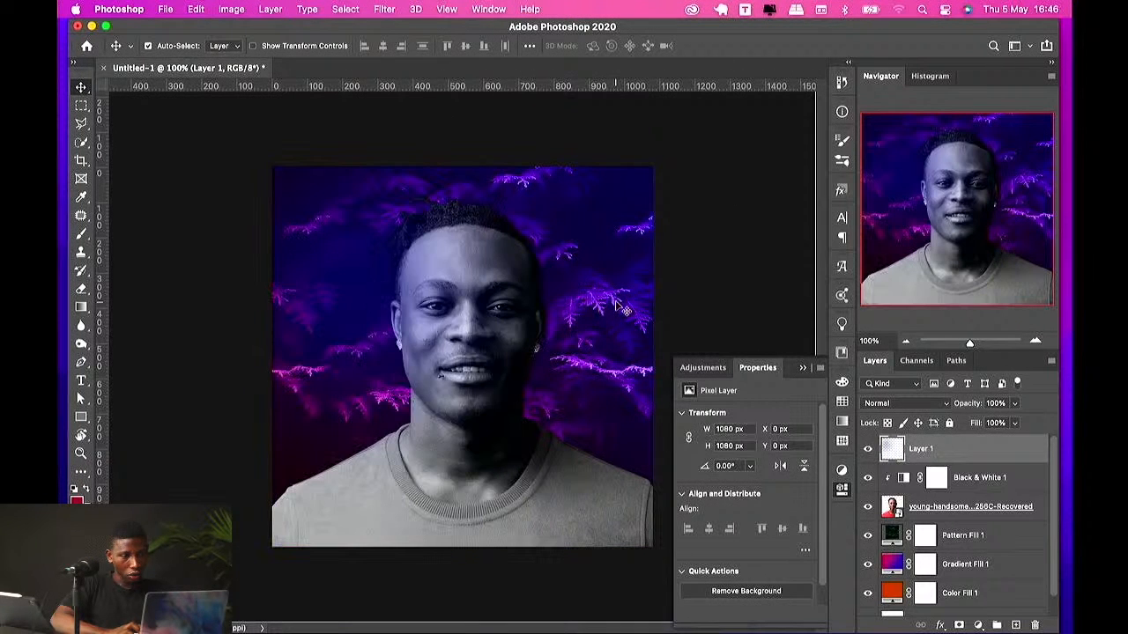
Step: Set the brush opacity to 100%, paint crimson down the left edge, and undo the stroke
key("b")
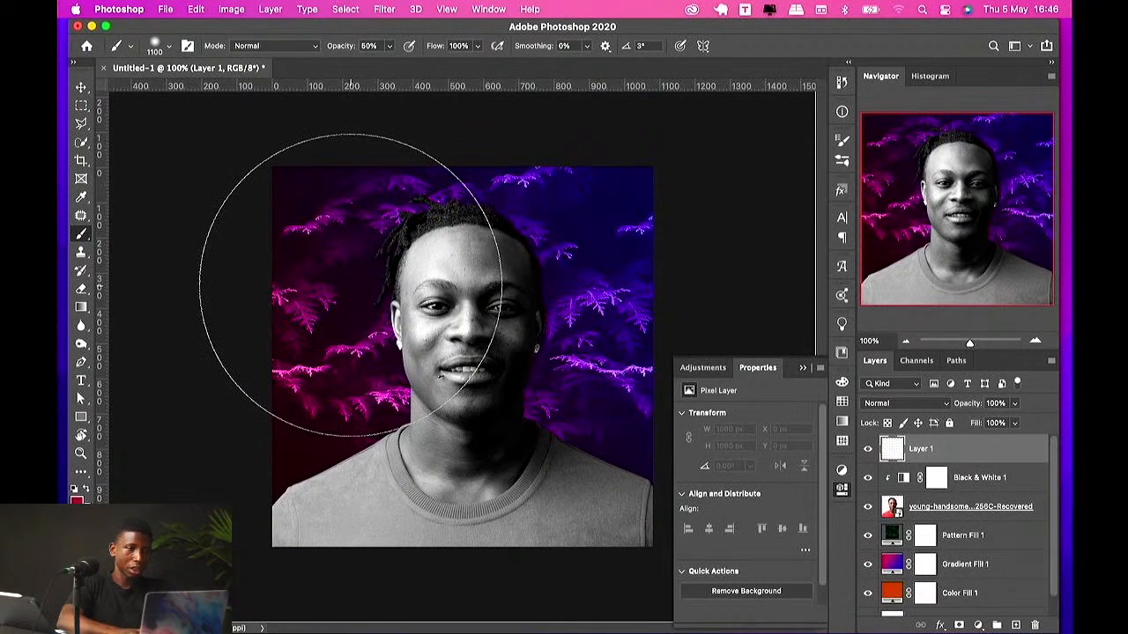
left_click_drag(380, 46, 282, 45)
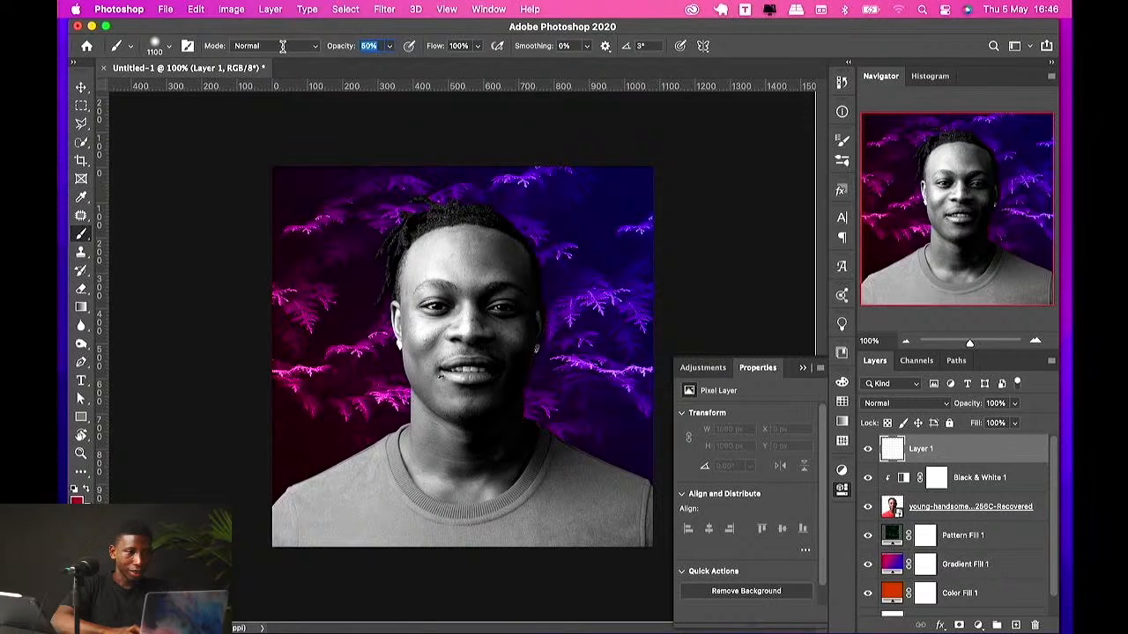
type("100")
key("Return")
left_click_drag(290, 202, 290, 277)
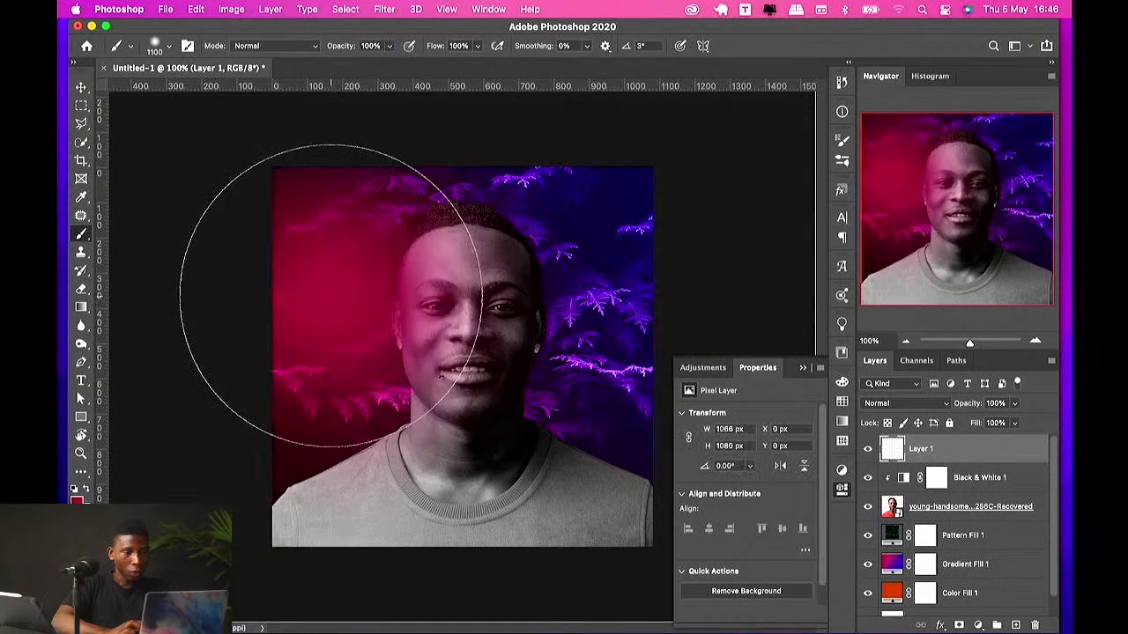
key("super+z")
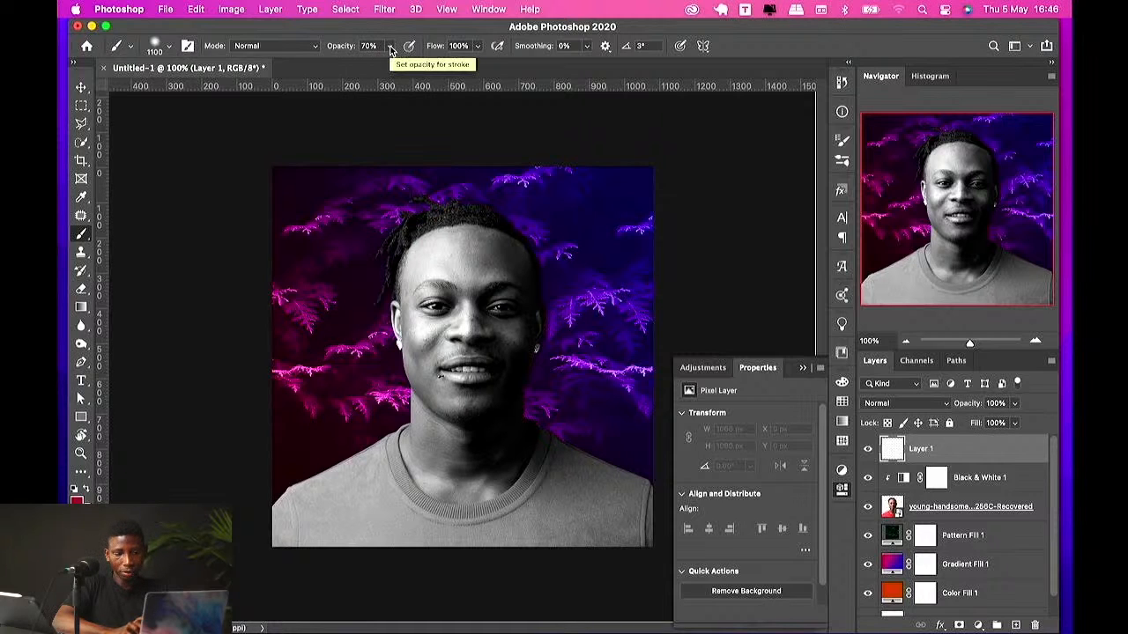
Step: Set the brush opacity to 100% and paint crimson over the left half of the portrait on Layer 1
key("8")
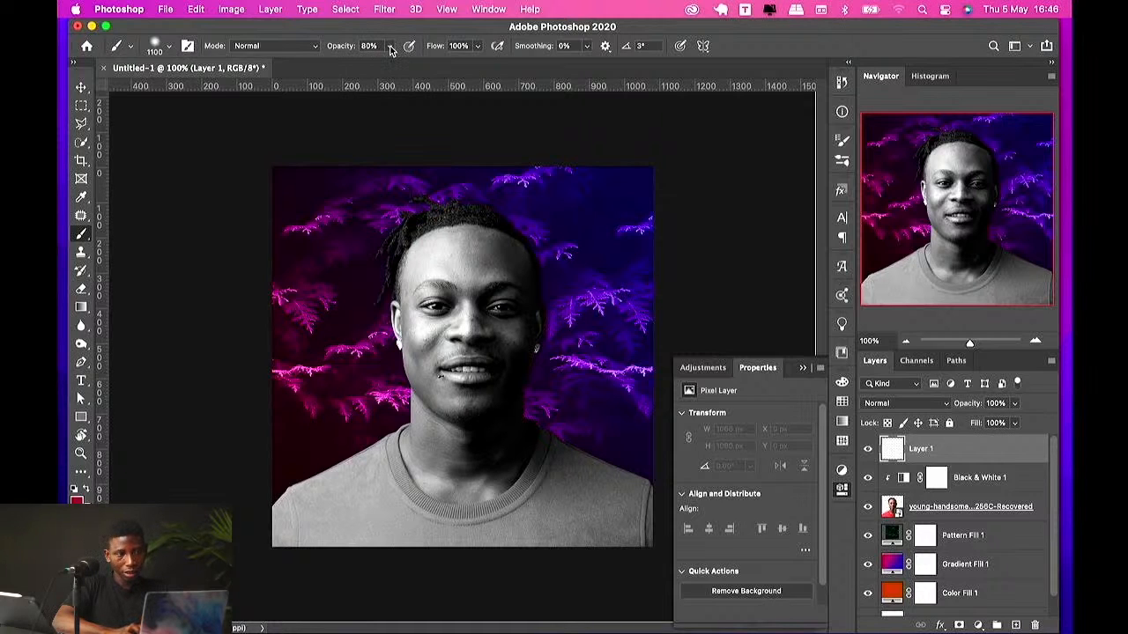
key("9")
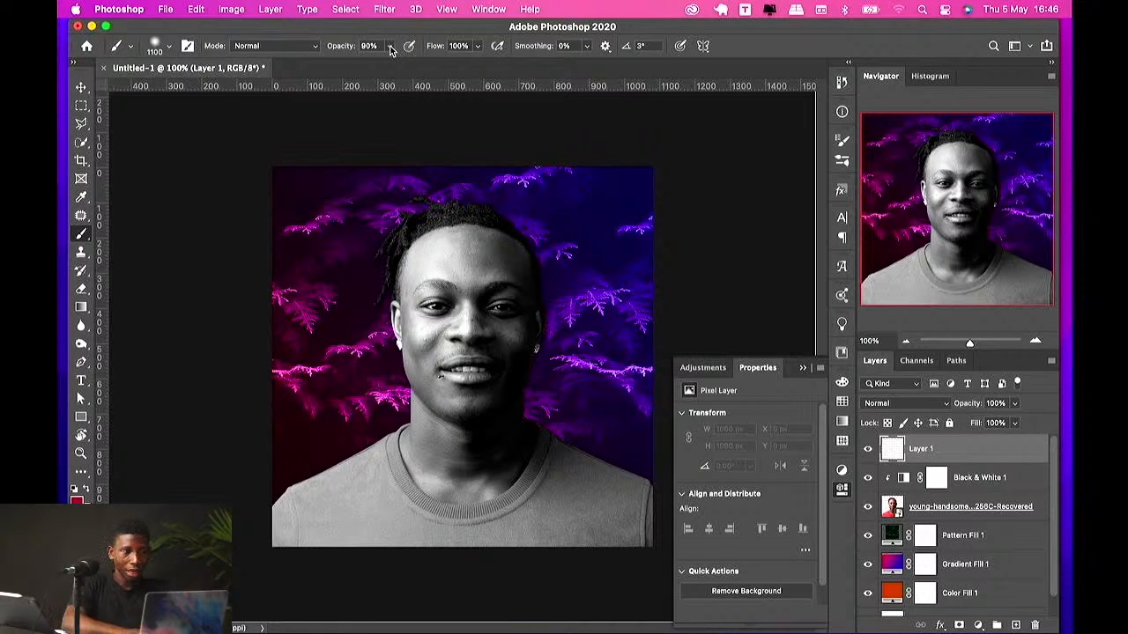
key("0")
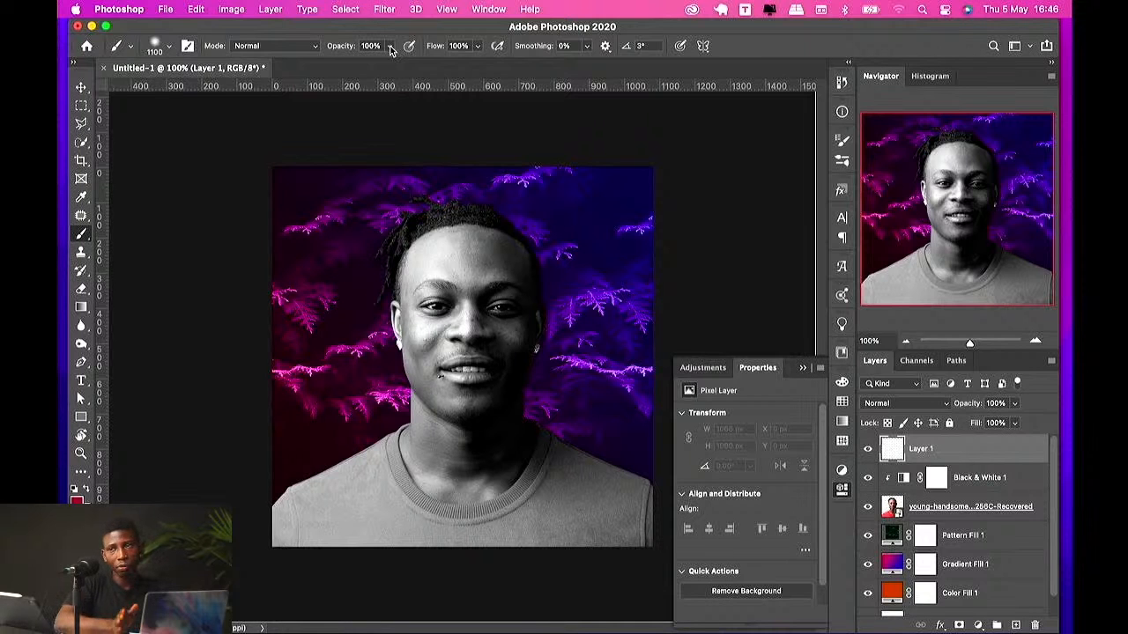
mouse_move(315, 195)
left_mouse_down()
mouse_move(327, 202)
mouse_move(352, 485)
mouse_move(336, 426)
mouse_move(327, 264)
mouse_move(360, 534)
left_mouse_up()
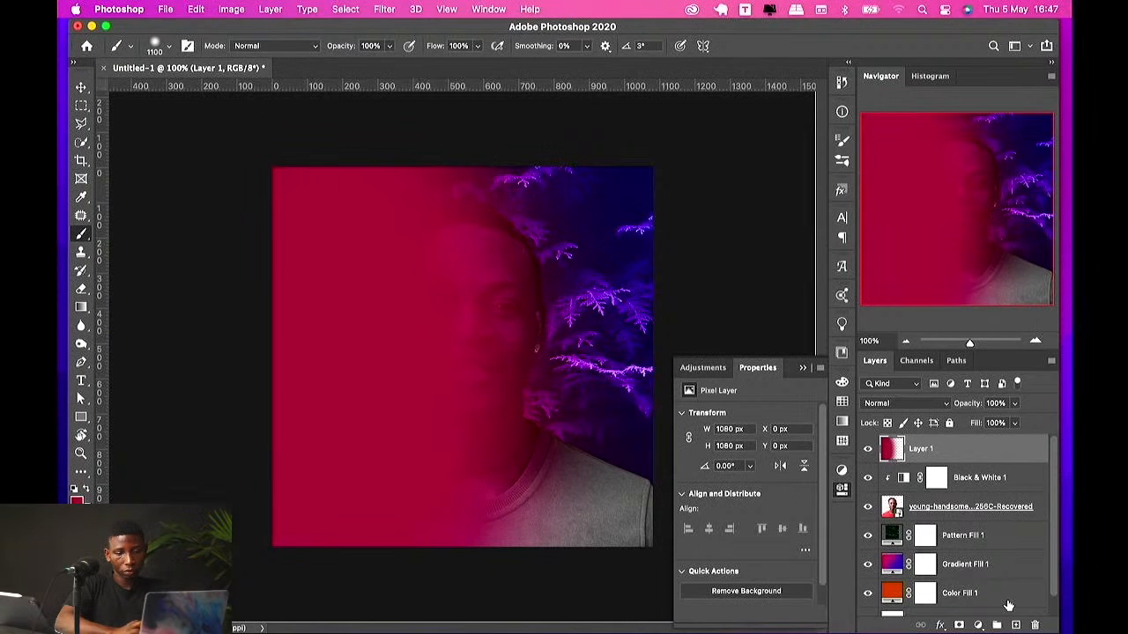
Step: Add a new layer and set the foreground colour to dark blue 001778
left_click(1015, 625)
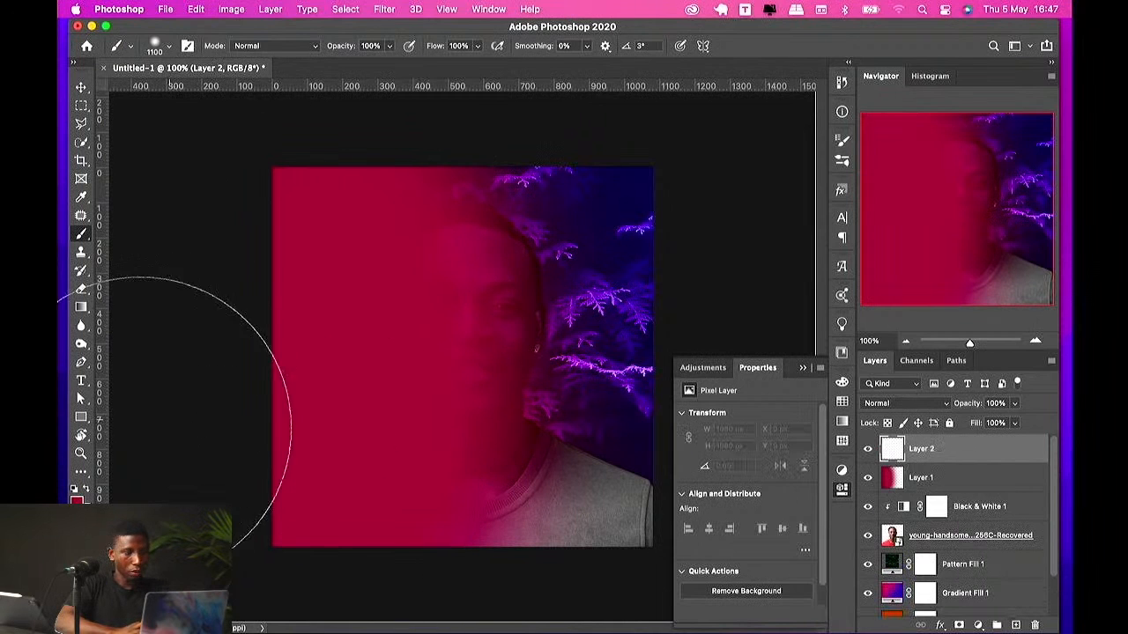
left_click(77, 500)
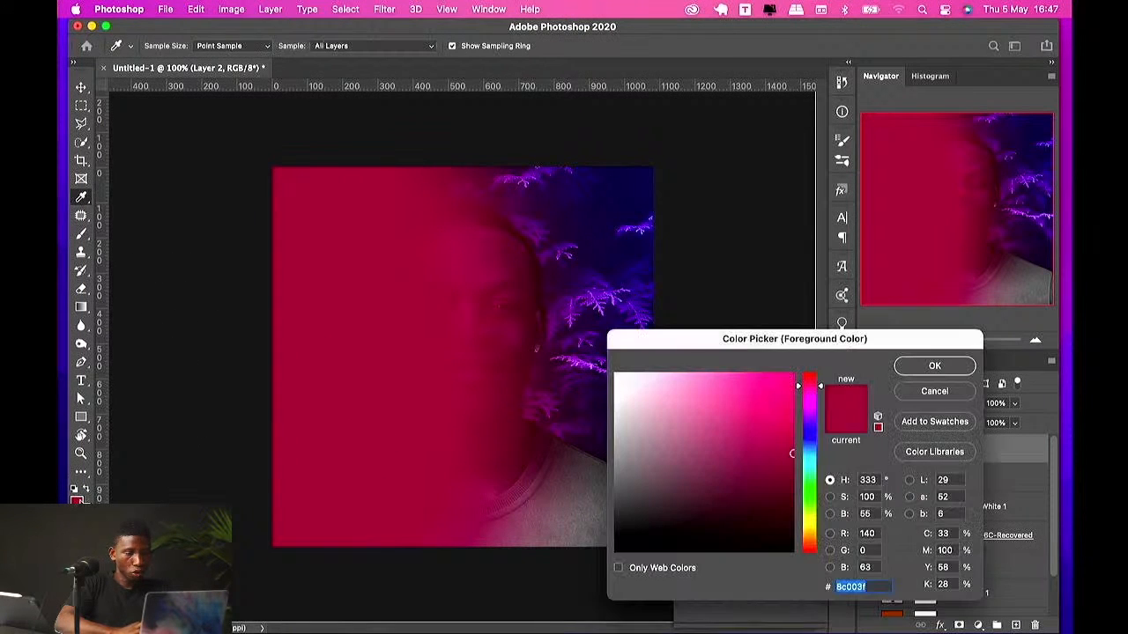
left_click(814, 438)
left_click_drag(782, 428, 813, 468)
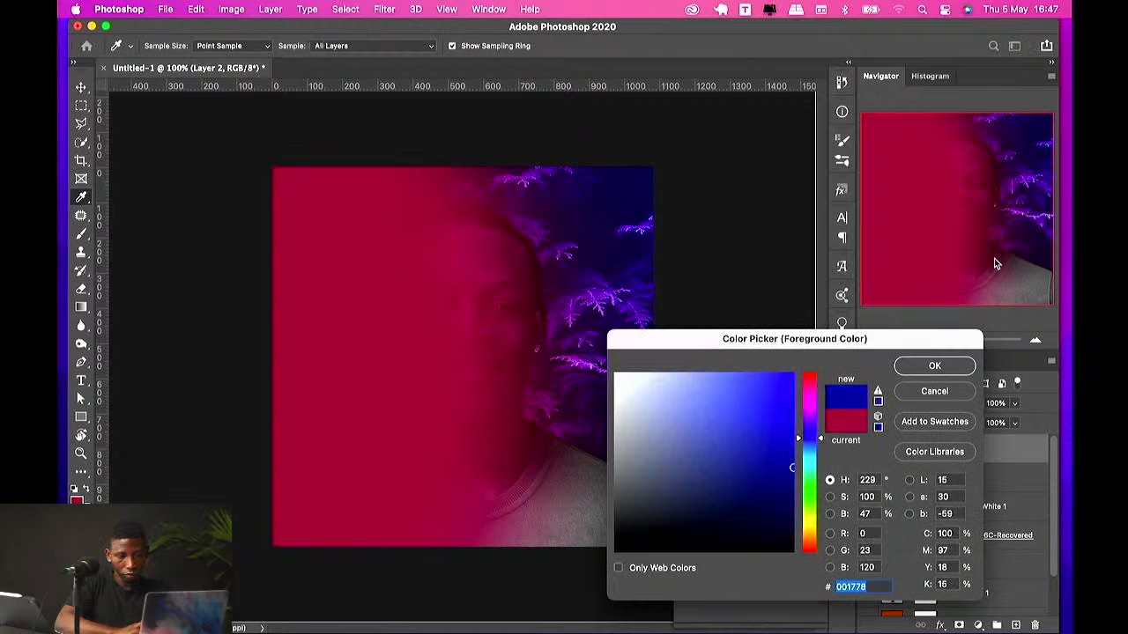
left_click(933, 366)
Step: Paint blue over the right half of the canvas on Layer 2 with the brush
key("b")
mouse_move(573, 325)
left_mouse_down()
mouse_move(579, 428)
mouse_move(603, 507)
left_mouse_up()
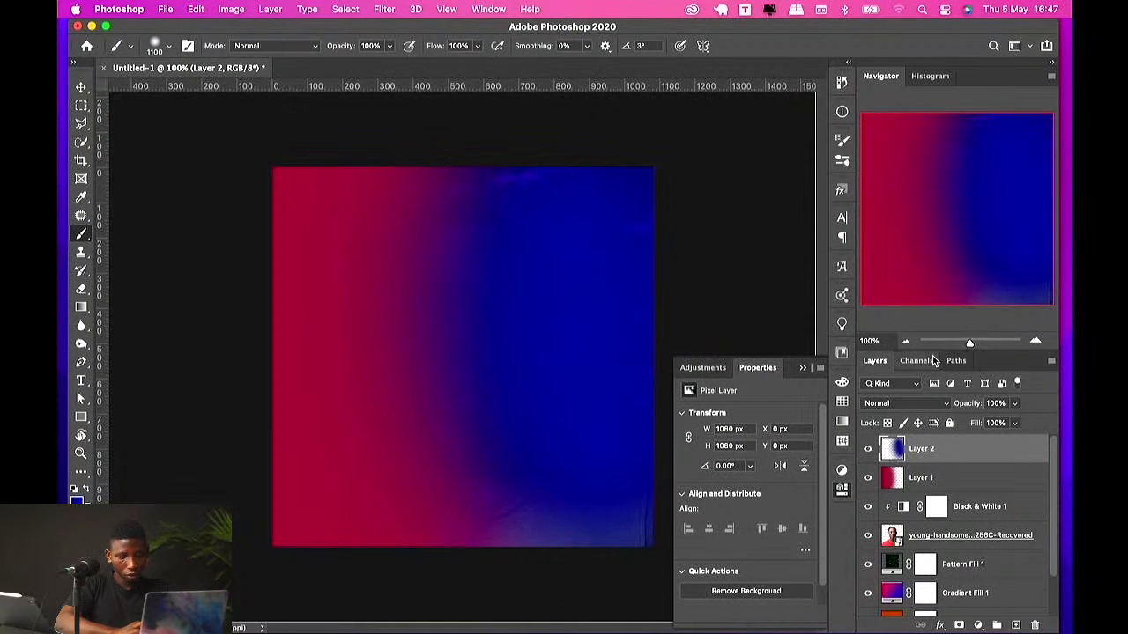
Step: Set Layer 2's blend mode to Soft Light
key("v")
left_click(908, 404)
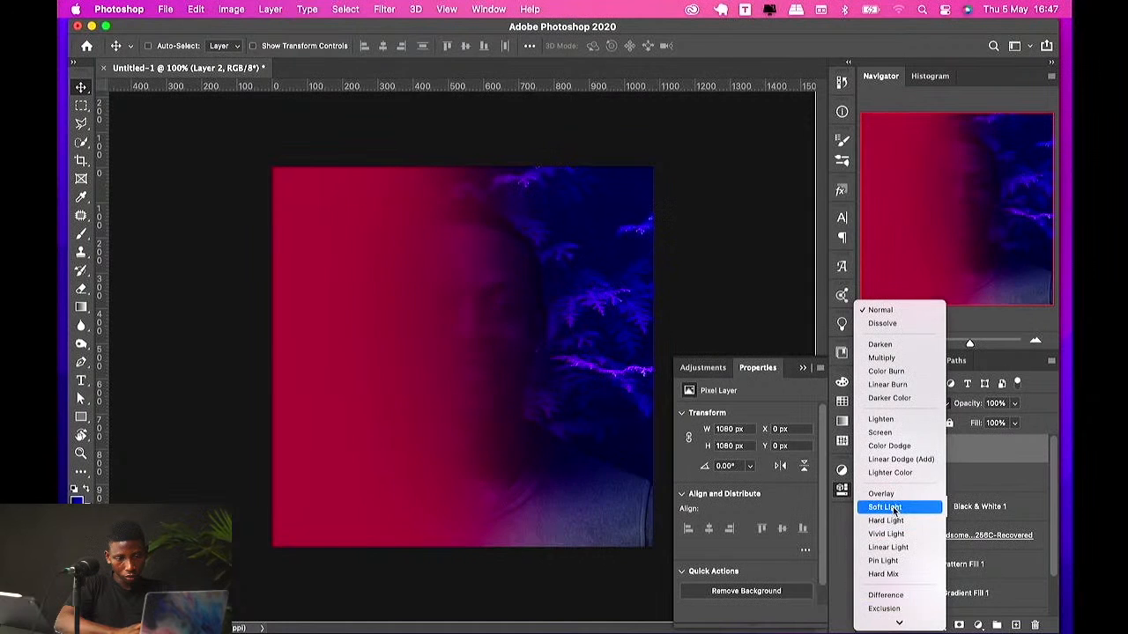
left_click(899, 508)
Step: Set Layer 1's blend mode to Screen
left_click(919, 478)
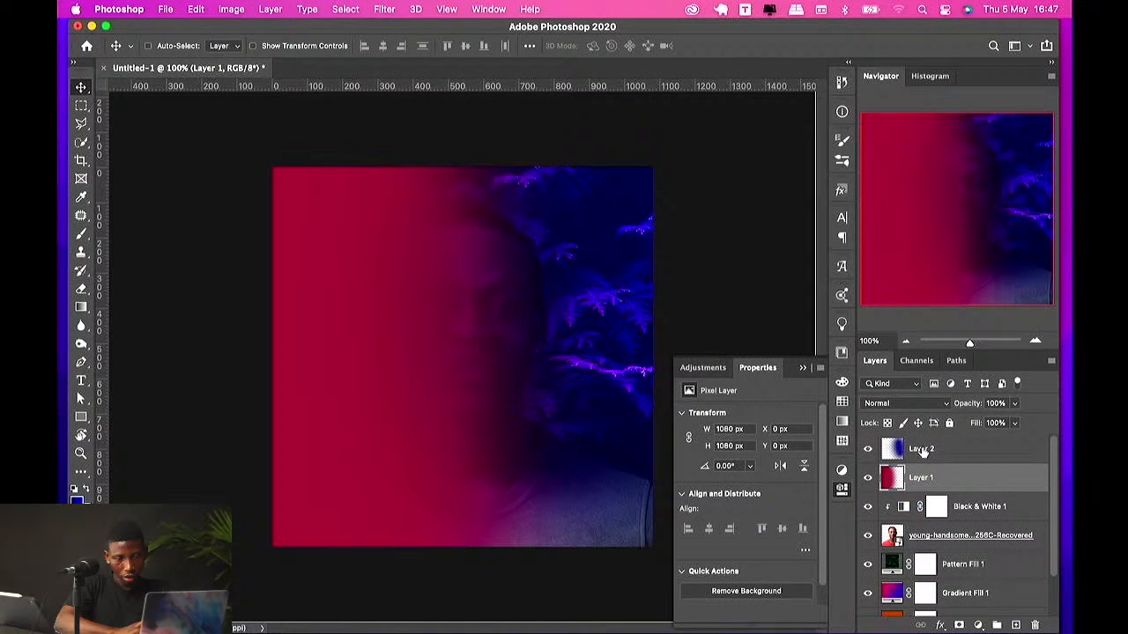
left_click(899, 404)
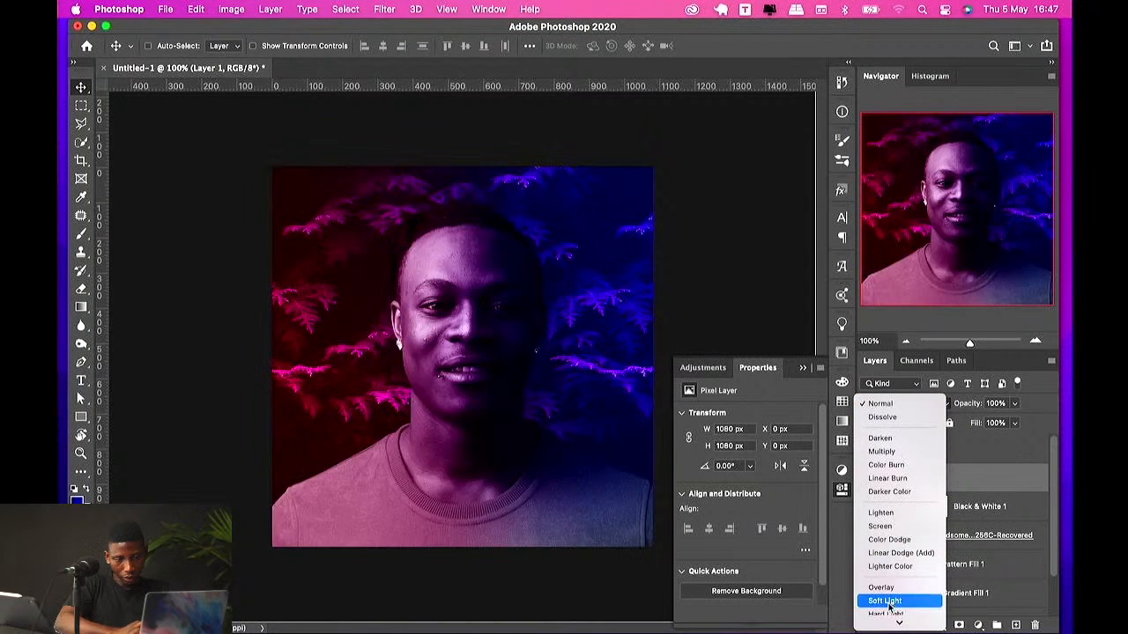
left_click(890, 527)
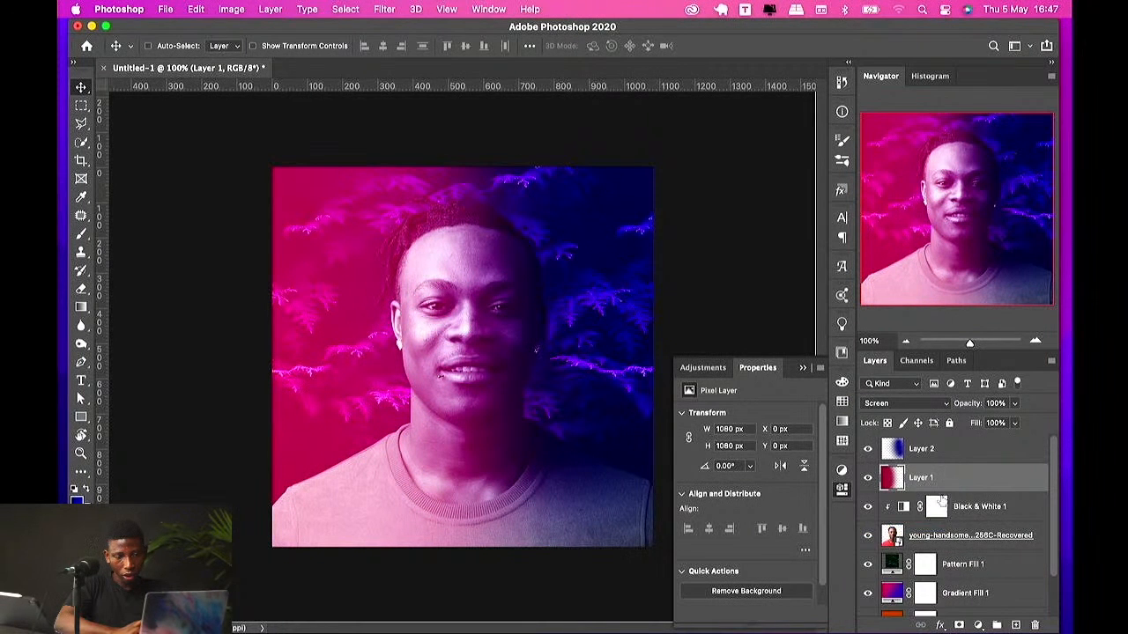
Step: Clip Layer 1 and Layer 2 onto the layers beneath them
left_click_drag(967, 491, 969, 488)
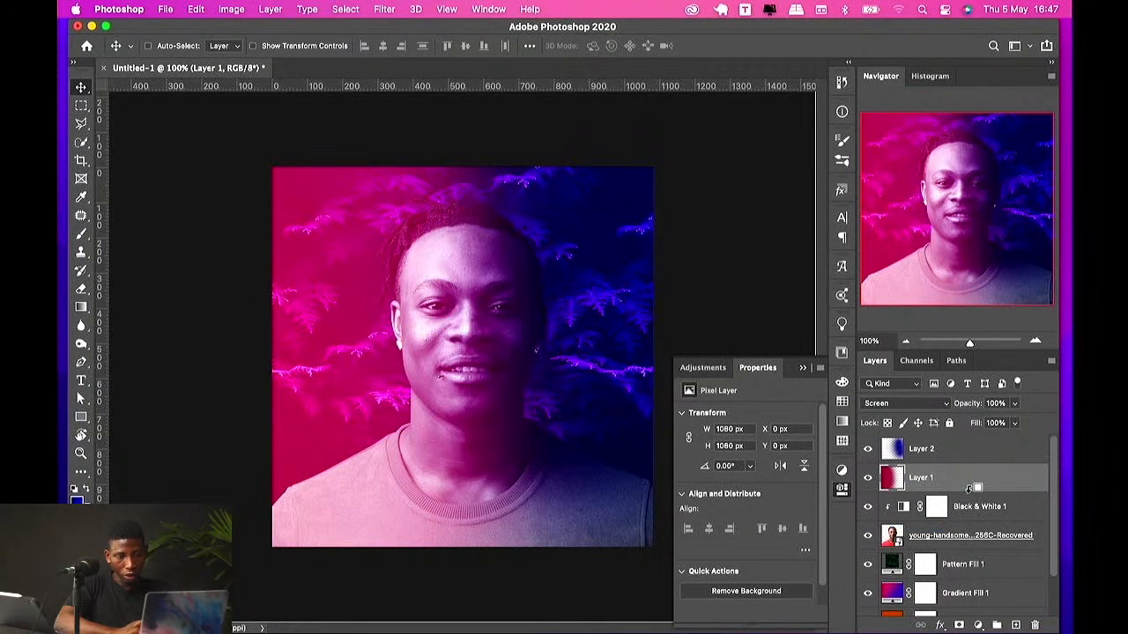
left_click(969, 490, "alt")
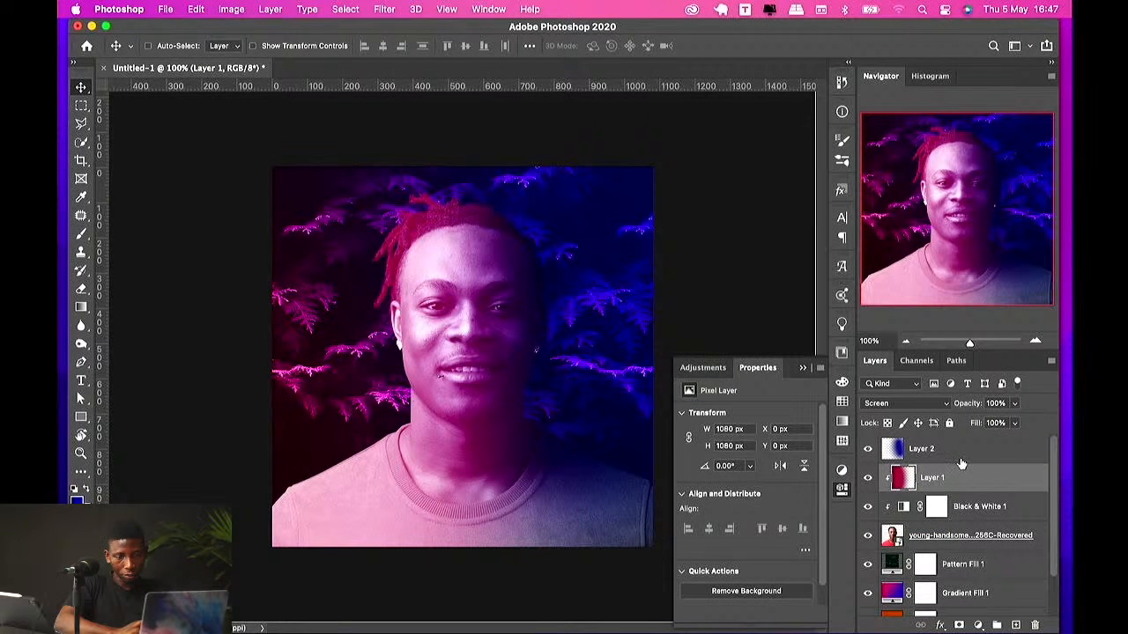
left_click(961, 465, "alt")
left_click(941, 450)
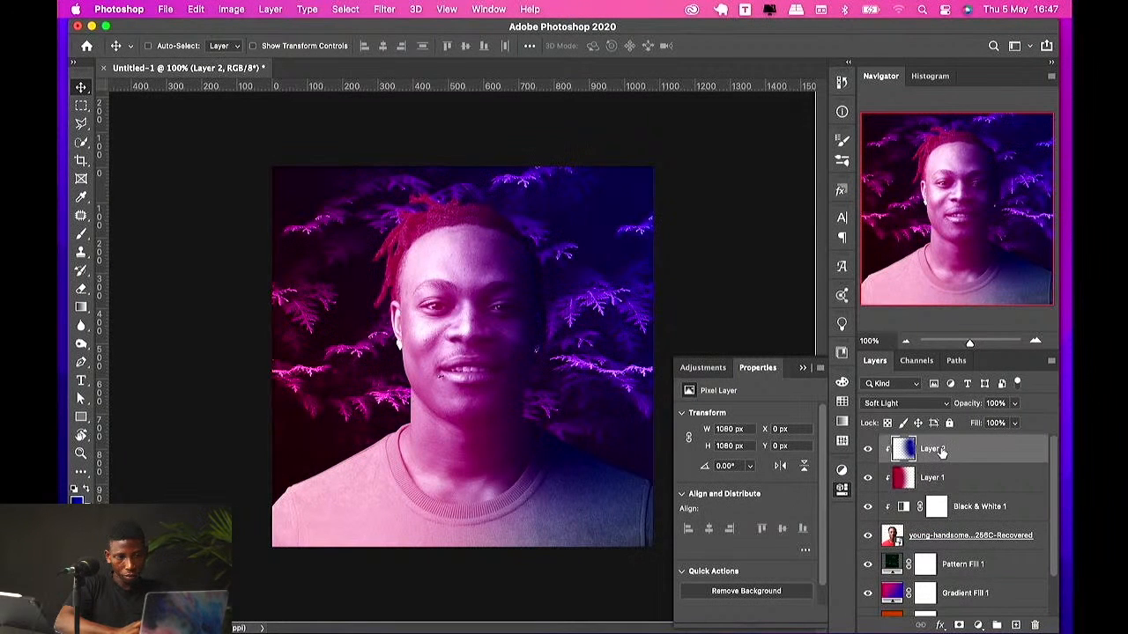
Step: Try the Screen and Hue blend modes on the colour layers
left_click(908, 403)
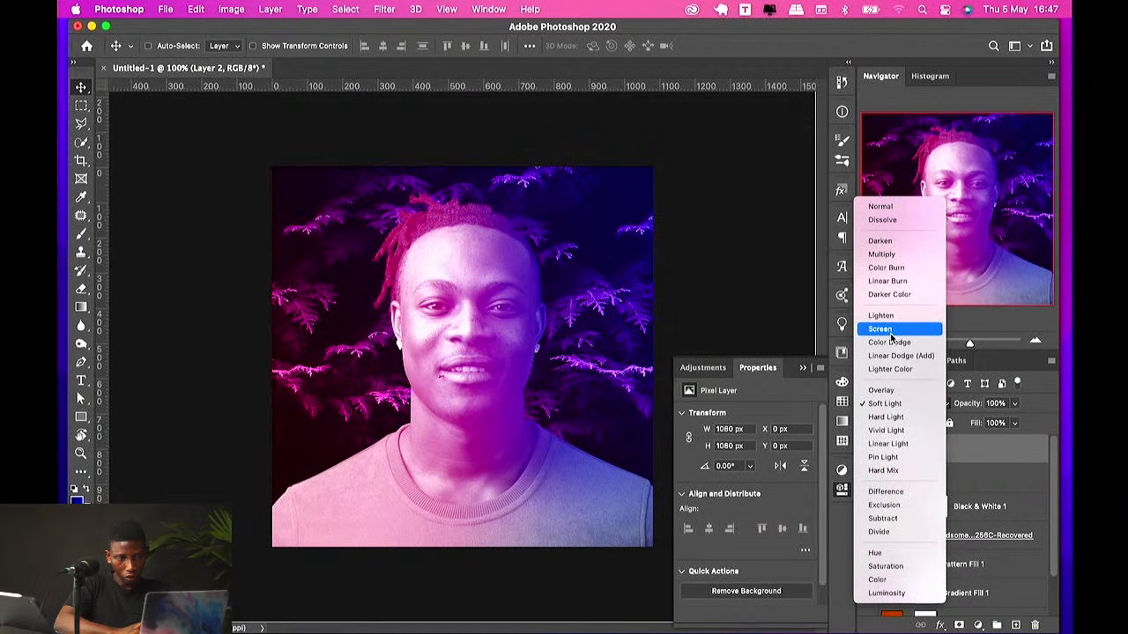
left_click(890, 331)
left_click(916, 403)
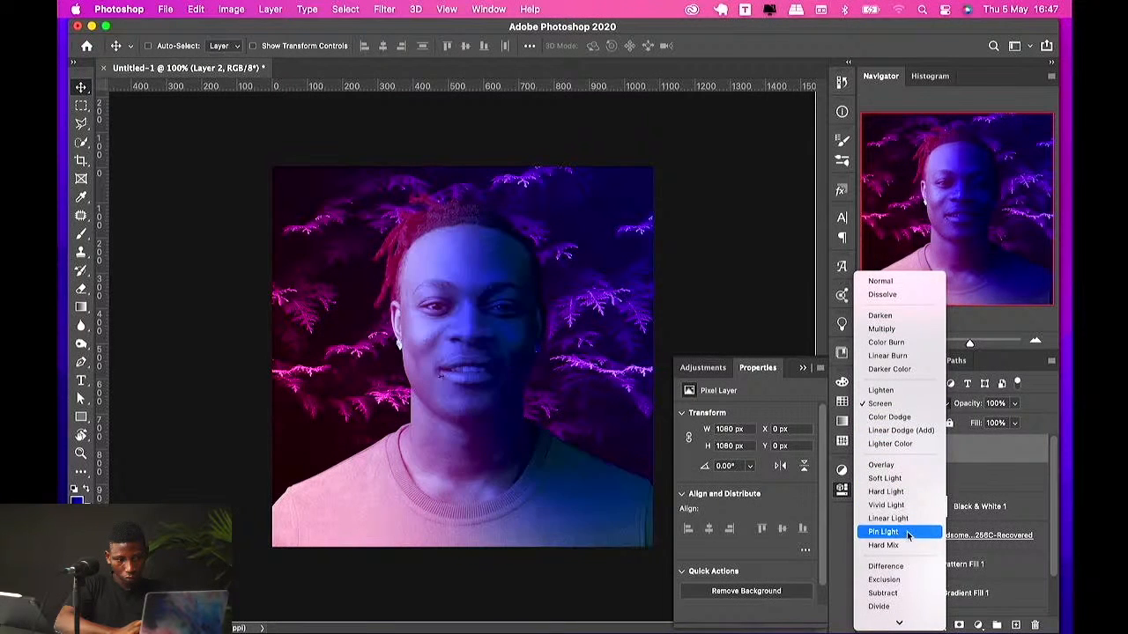
scroll(908, 580, "down", 2)
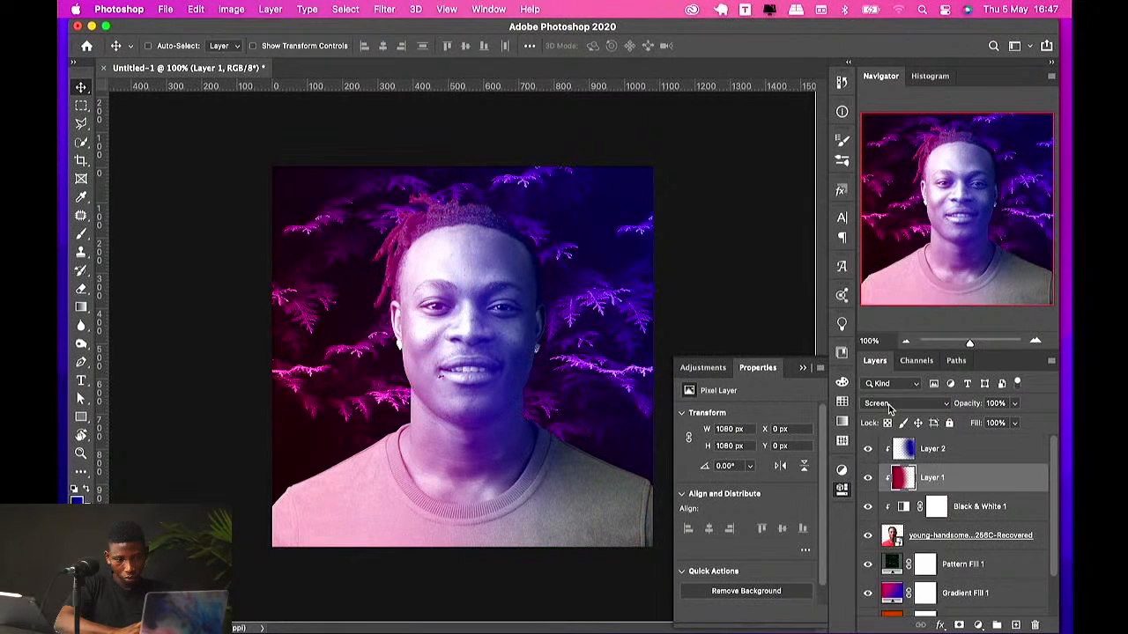
left_click(886, 406)
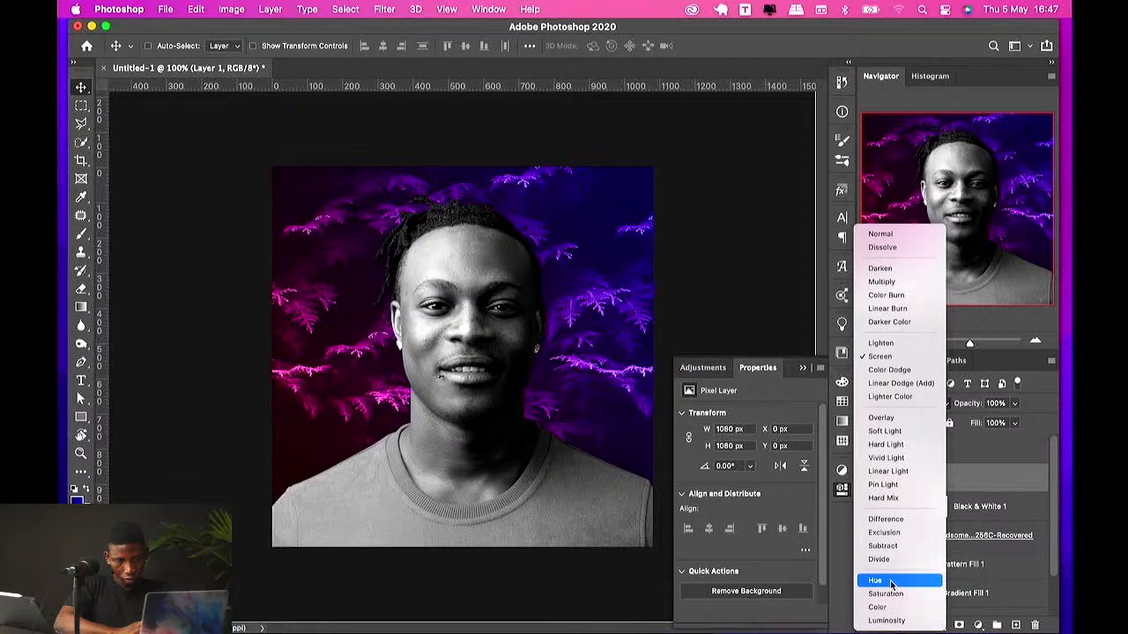
left_click(888, 581)
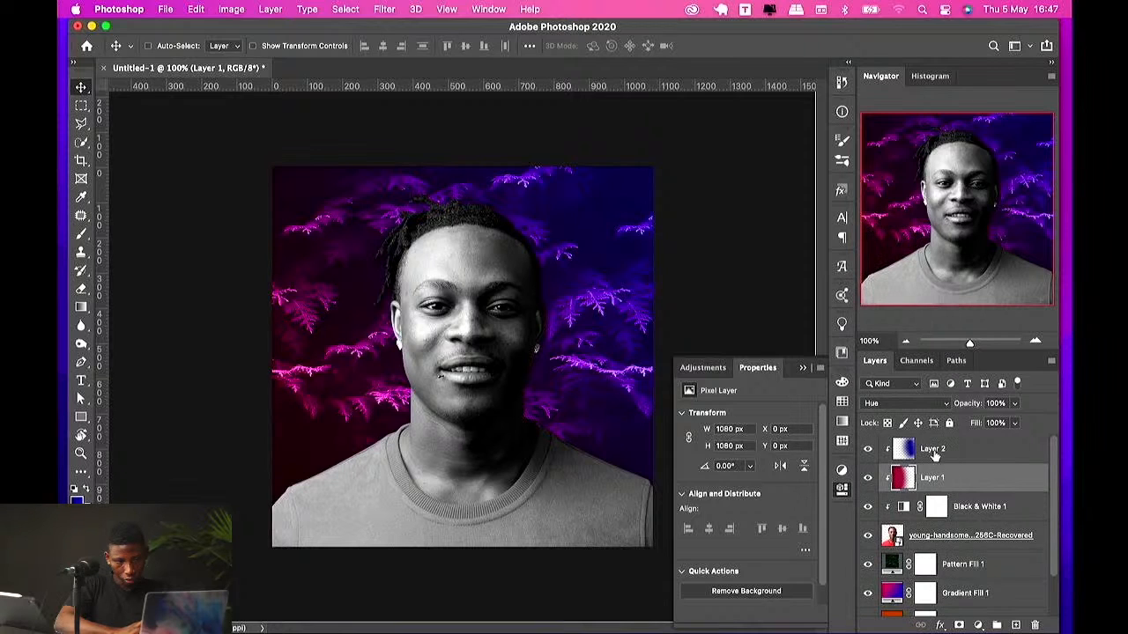
Step: Release Layer 1 and Layer 2 from their clipping masks
left_click(935, 452)
left_click(924, 480)
left_click(936, 492, "alt")
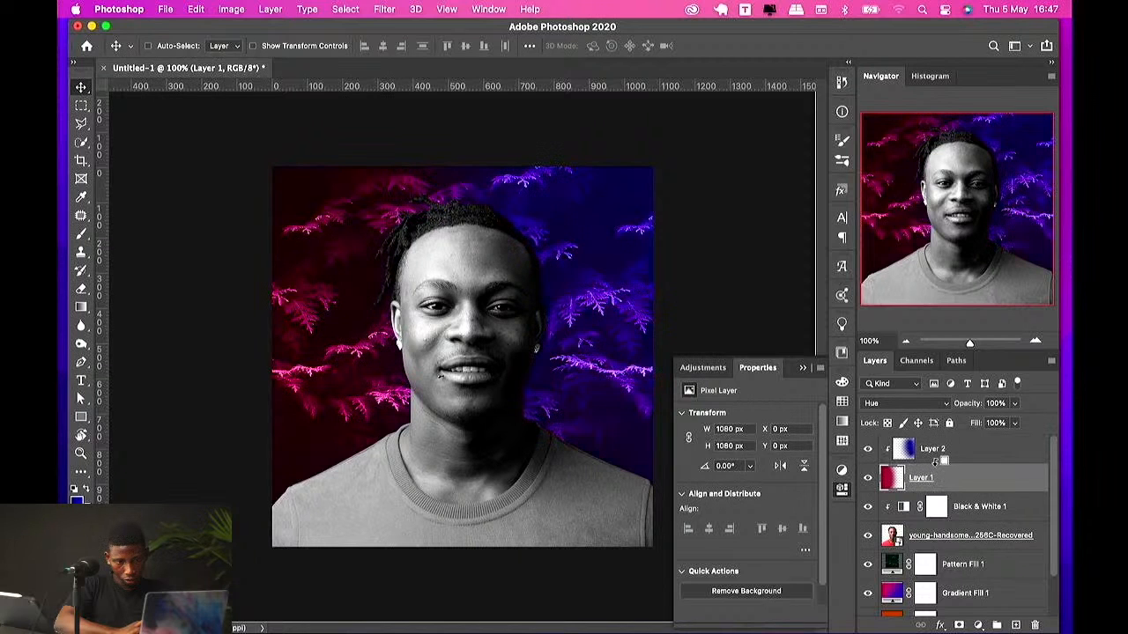
left_click(941, 458)
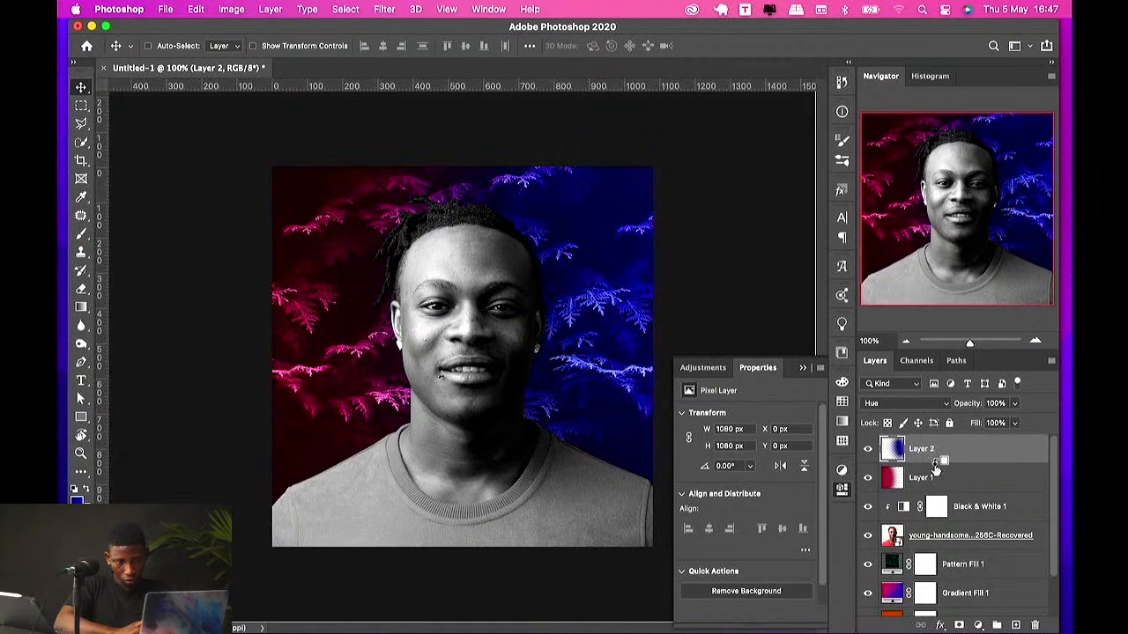
Step: Set the blend mode of both Layer 2 and Layer 1 to Color Dodge
left_click(912, 403)
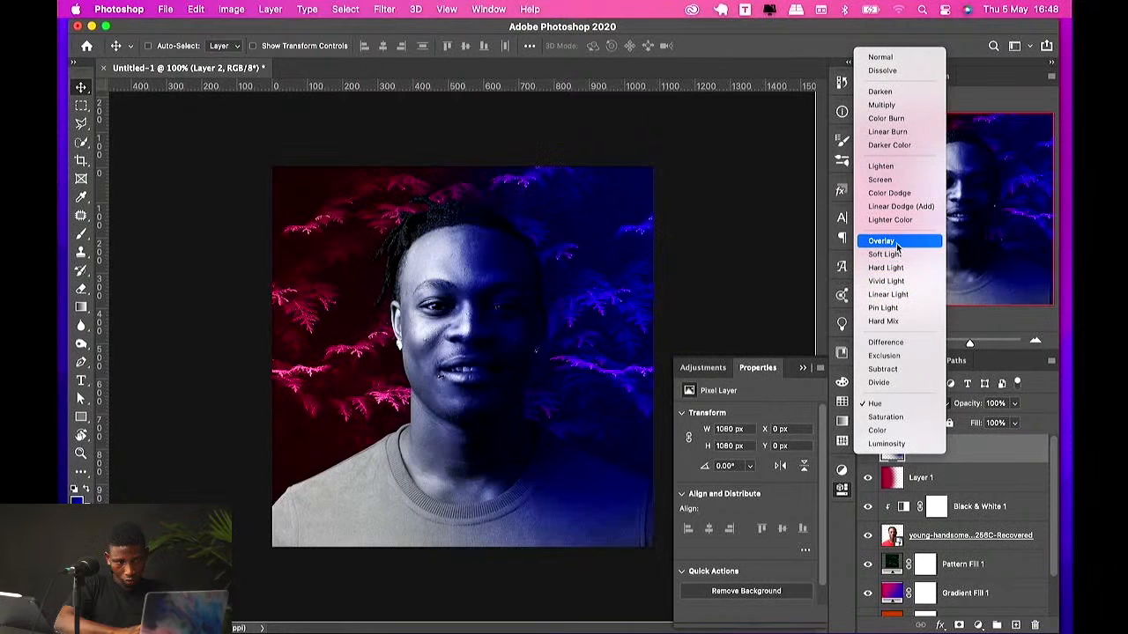
left_click(892, 193)
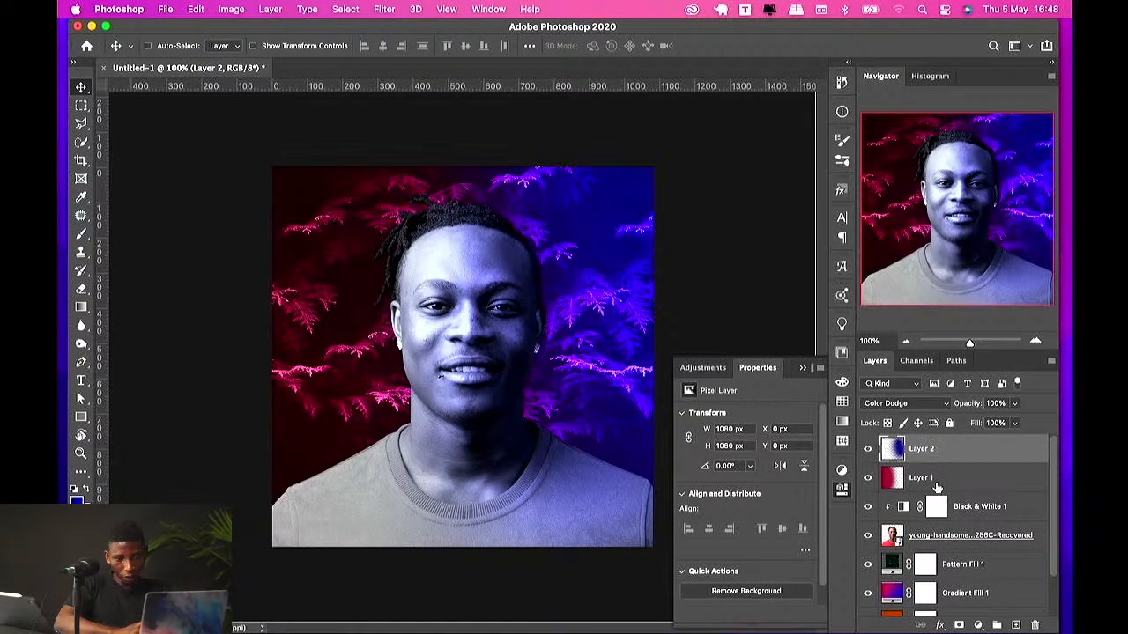
left_click(938, 484)
left_click(908, 408)
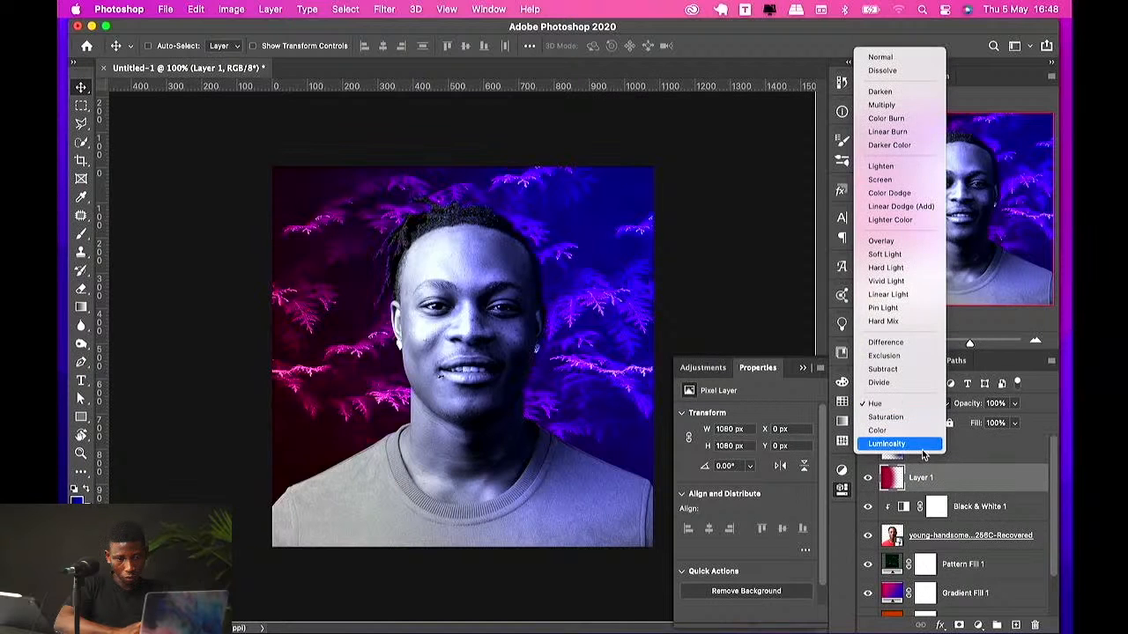
left_click(934, 488)
left_click(936, 452)
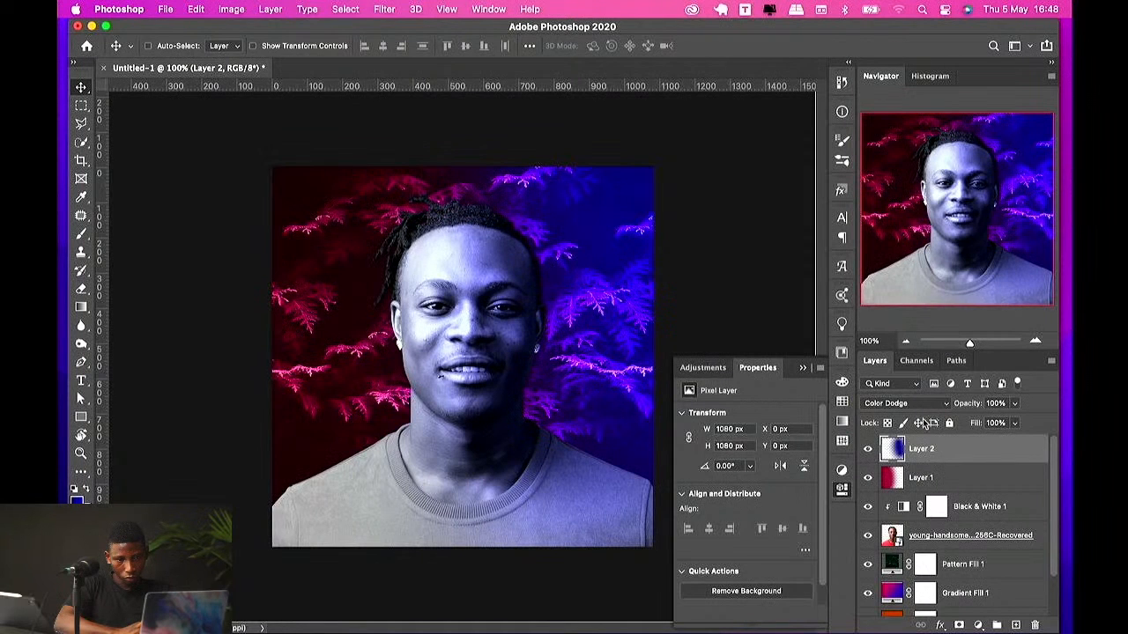
left_click(928, 479)
left_click(905, 403)
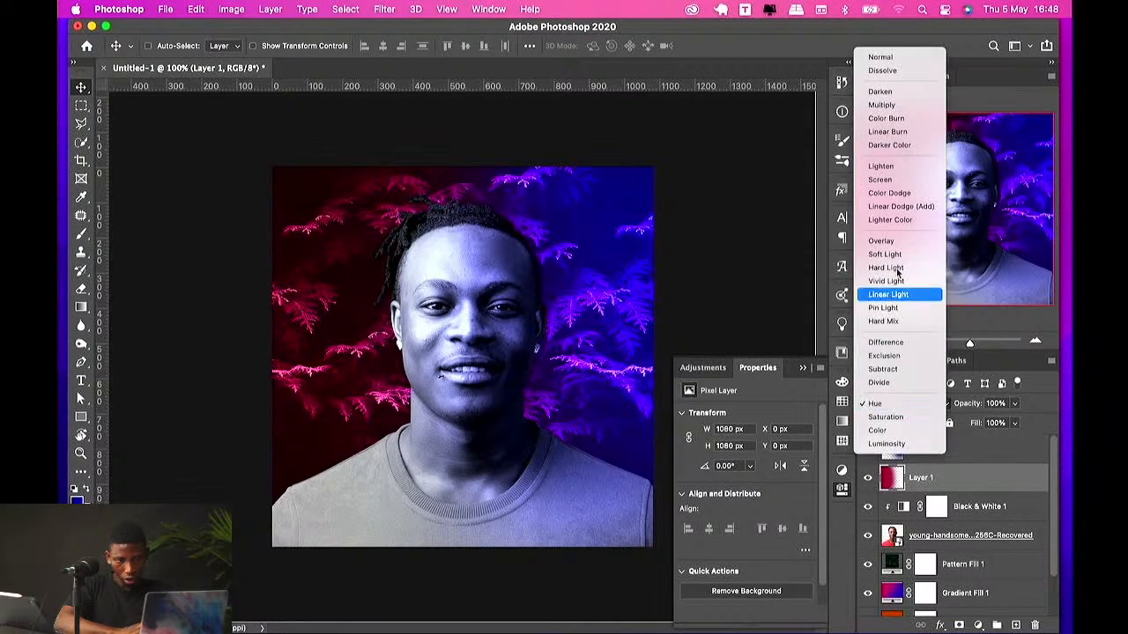
left_click(898, 194)
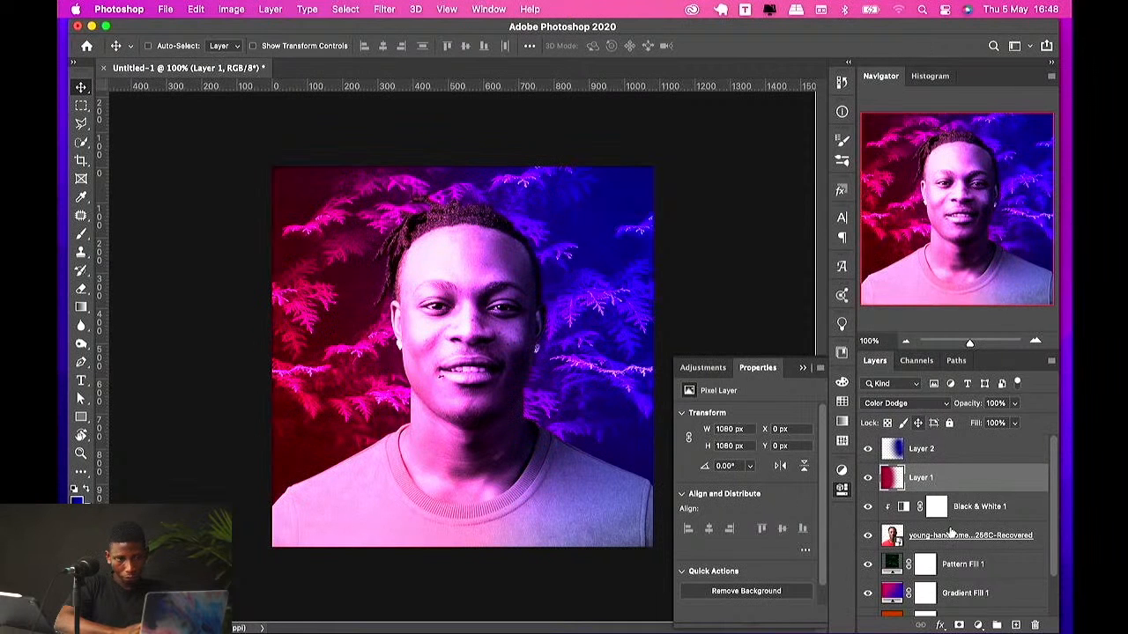
Step: Hide the Gradient Fill 1 and Pattern Fill 1 layers
left_click(868, 594)
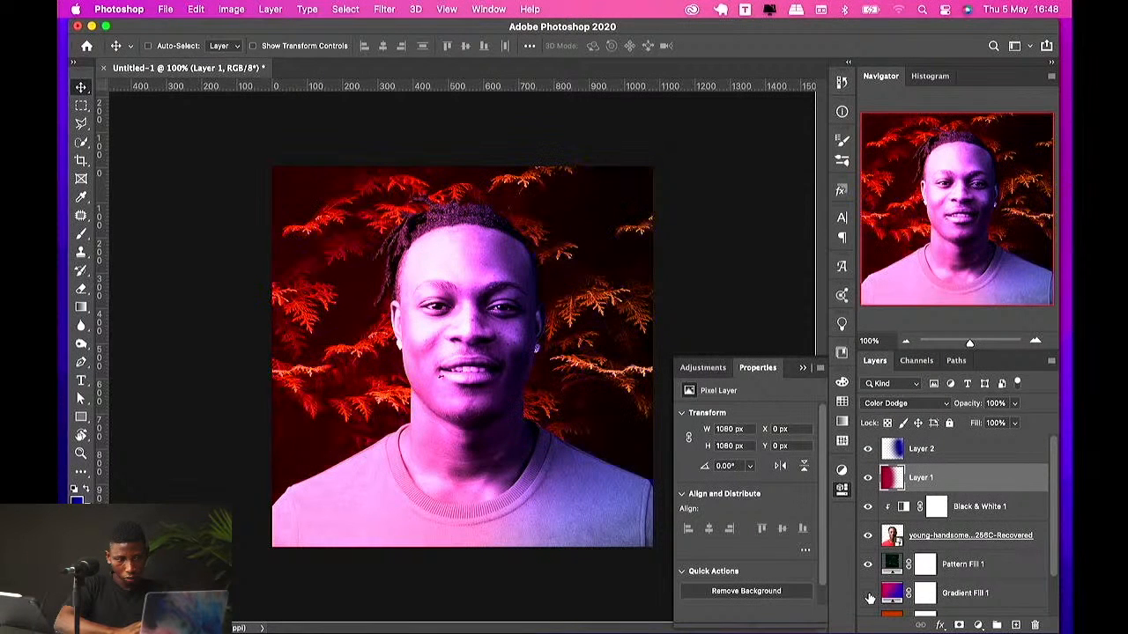
scroll(890, 588, "down", 2)
left_click(868, 515)
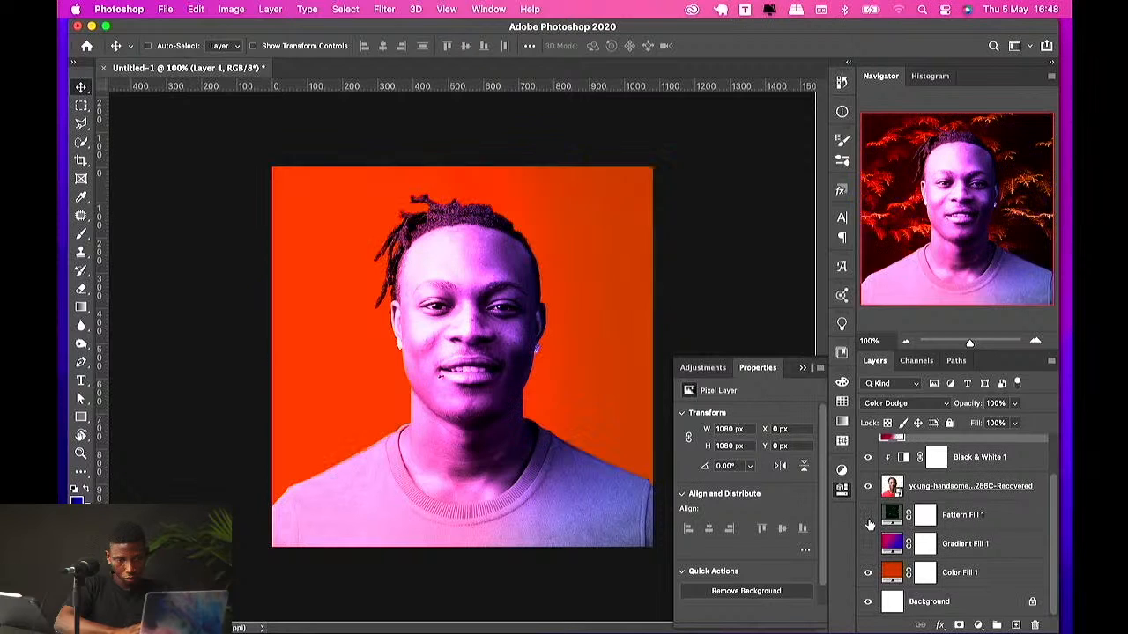
Step: Change the Color Fill 1 layer's colour to black 000000 and keep it visible
left_click(868, 573)
double_click(889, 577)
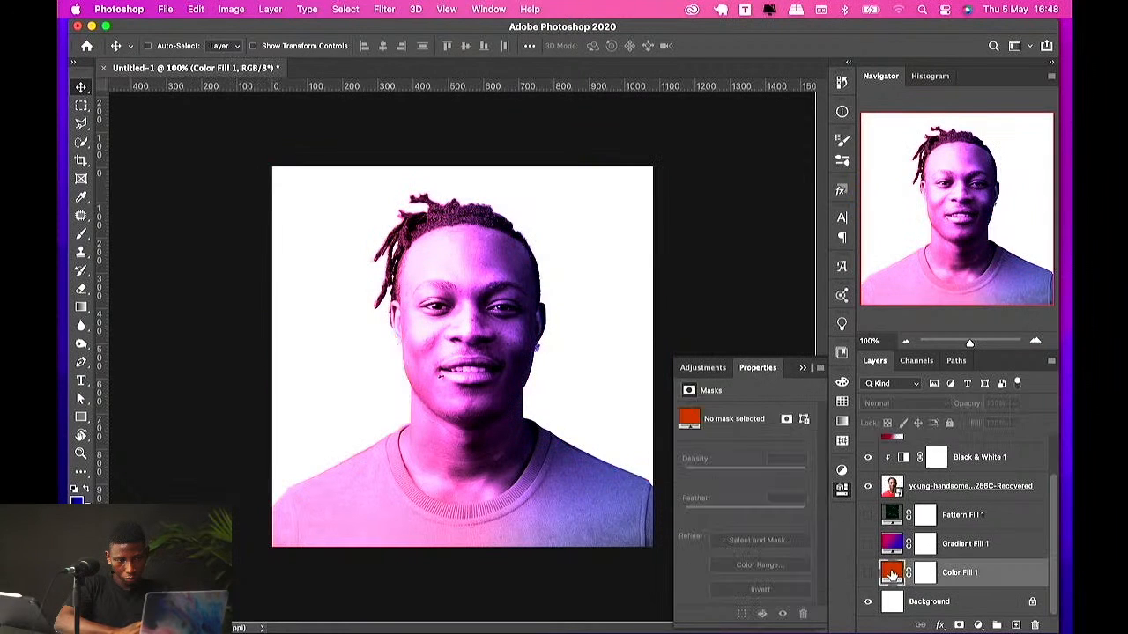
left_click_drag(717, 471, 497, 599)
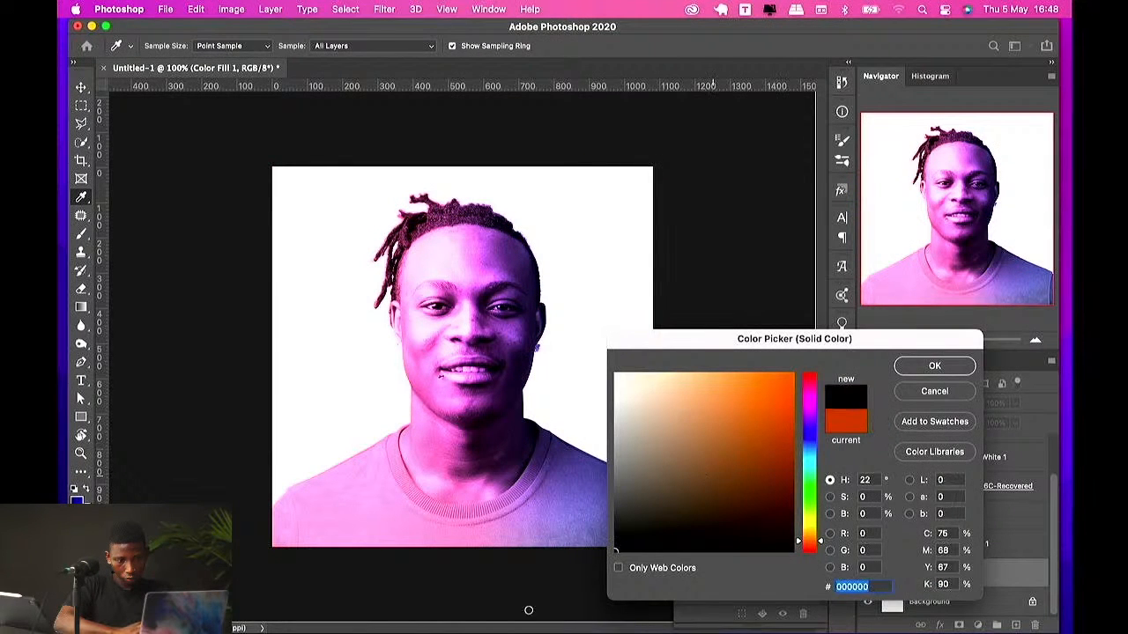
left_click(908, 366)
left_click(867, 573)
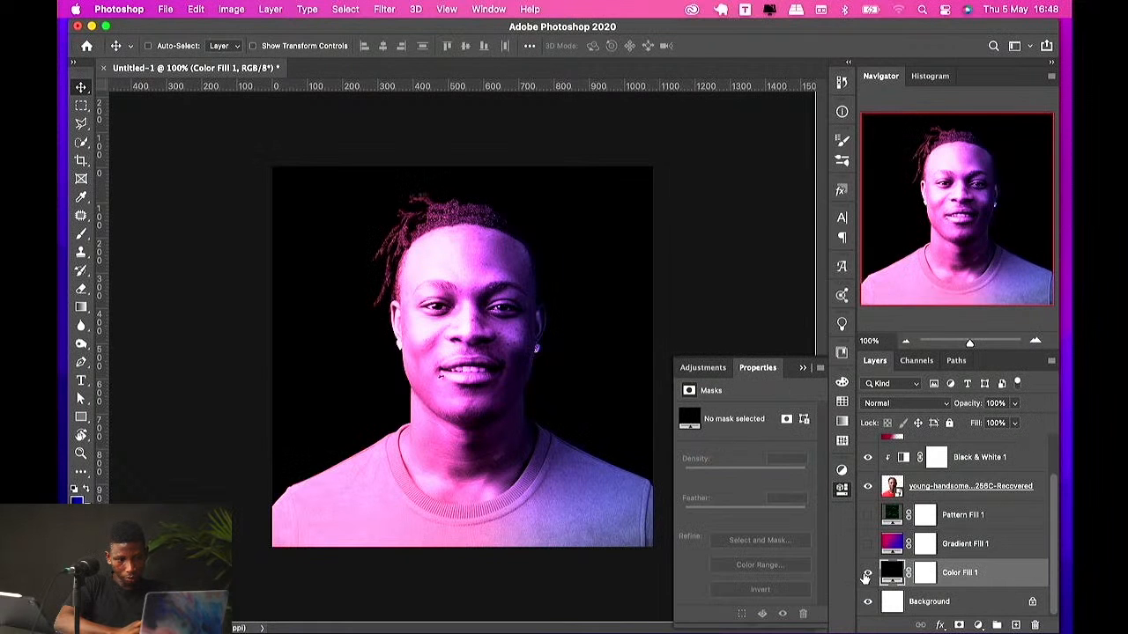
Step: Duplicate Layer 1 and Layer 2 into copies placed beneath Gradient Fill 1
scroll(925, 537, "up", 3)
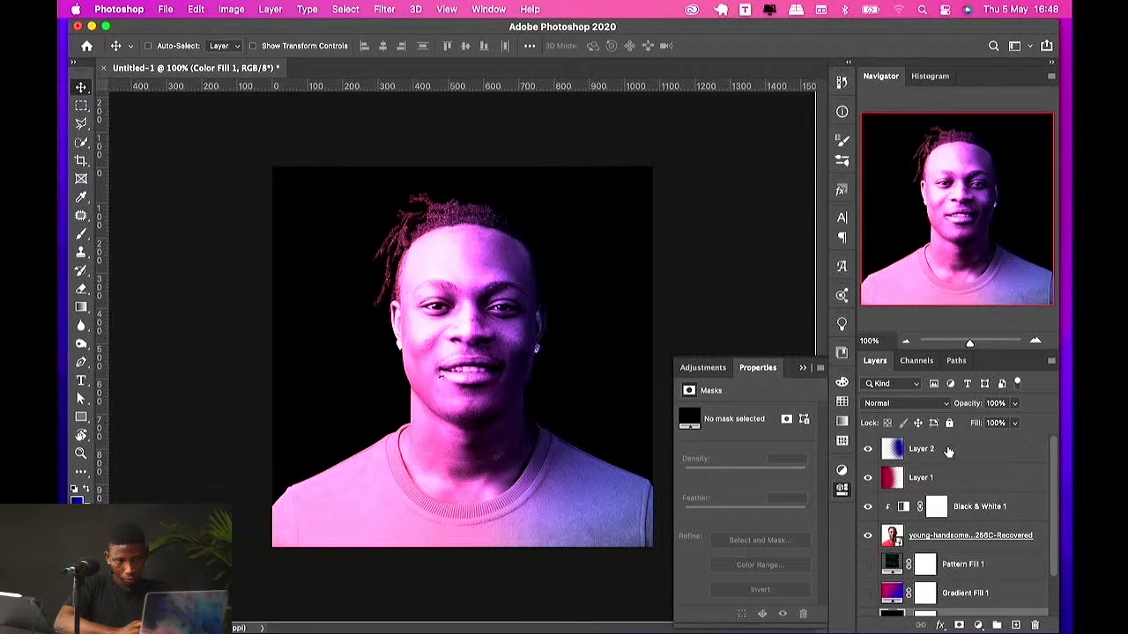
left_click(932, 450)
left_click(932, 479, "shift")
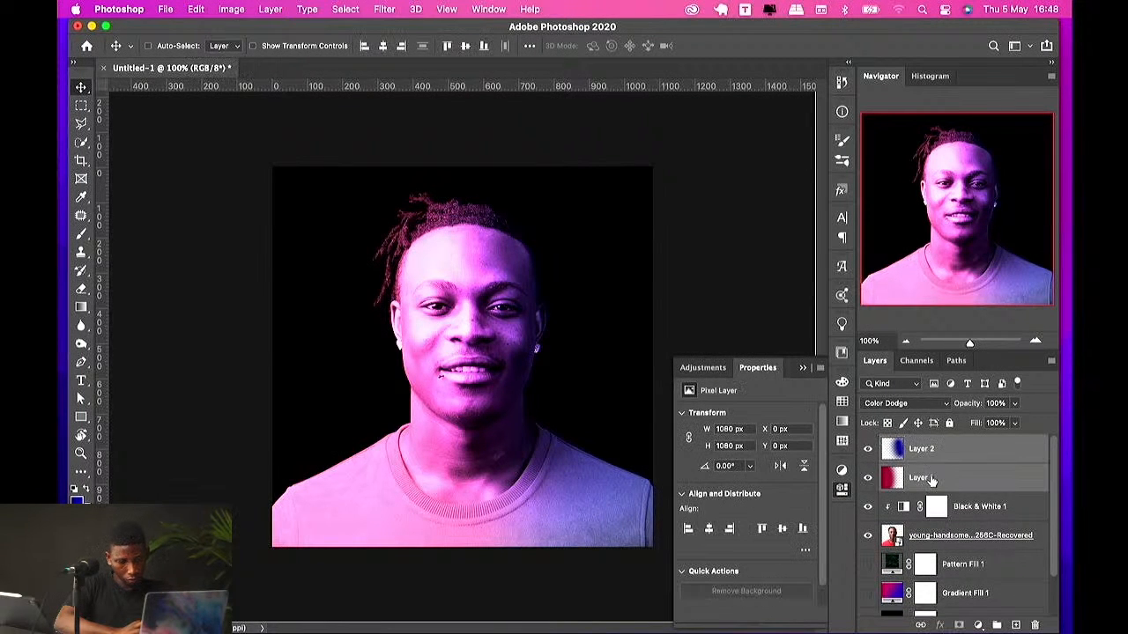
left_click_drag(932, 481, 951, 559)
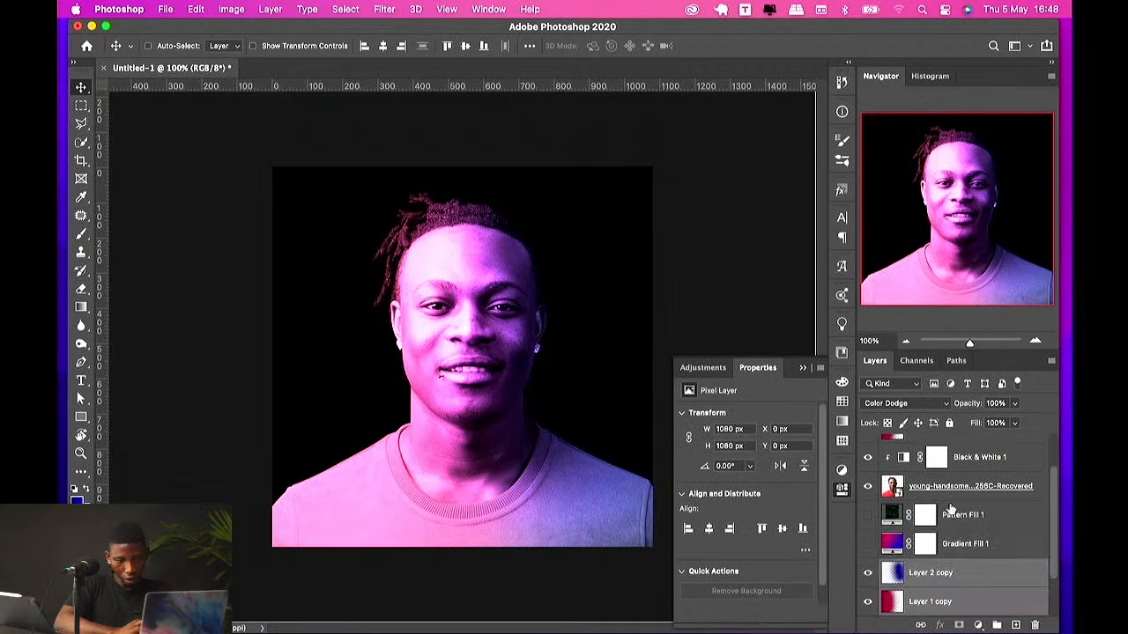
Step: Set the copied layers' blend mode to Normal and show Gradient Fill 1 again
left_click(914, 404)
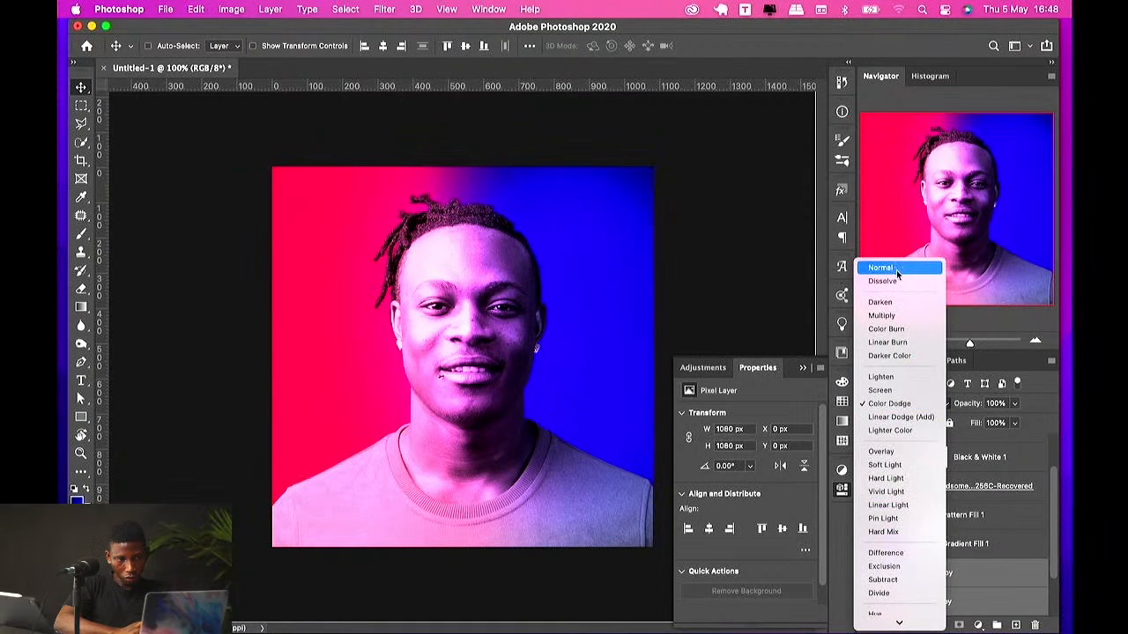
left_click(898, 269)
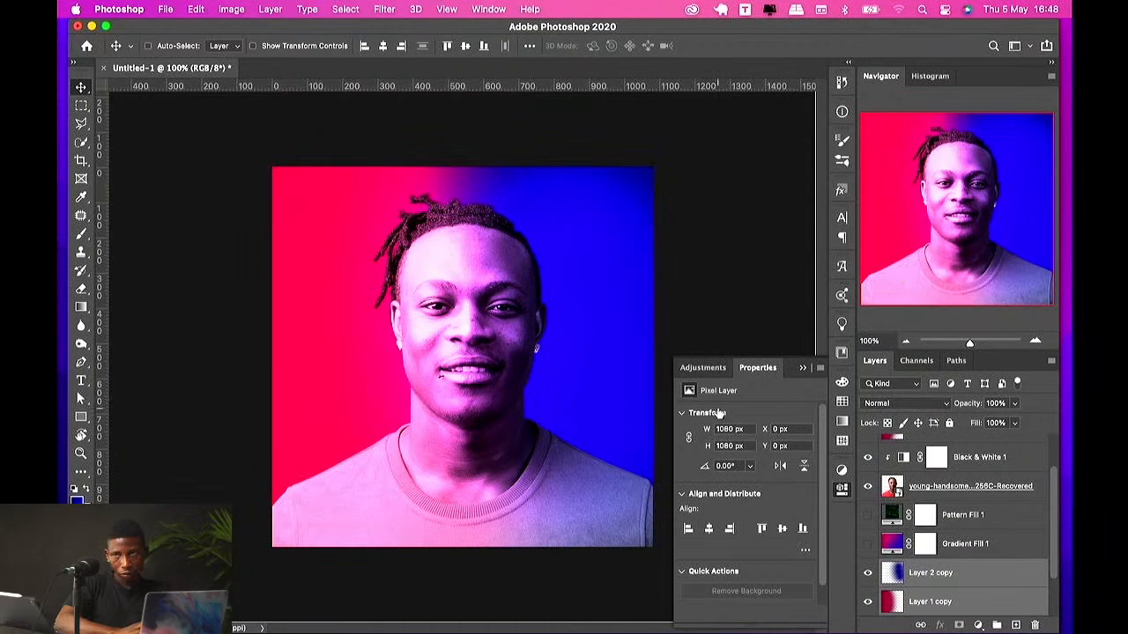
left_click(867, 543)
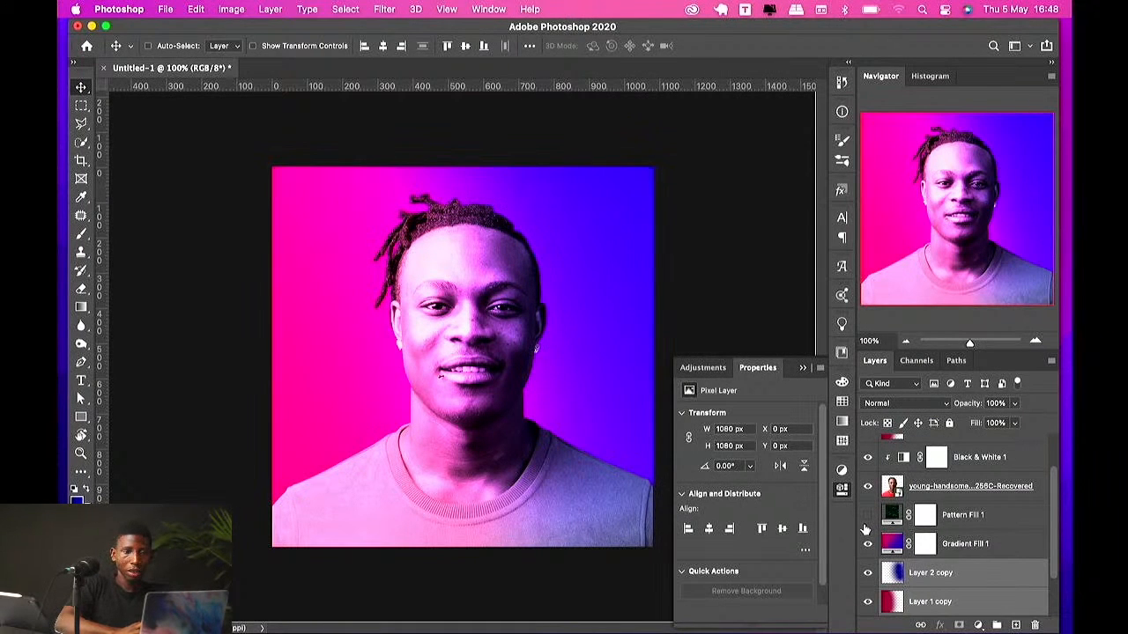
Step: Hide Layer 2 after toggling the photo layer and Layer 1 off and on
left_click(867, 485)
left_click(867, 485)
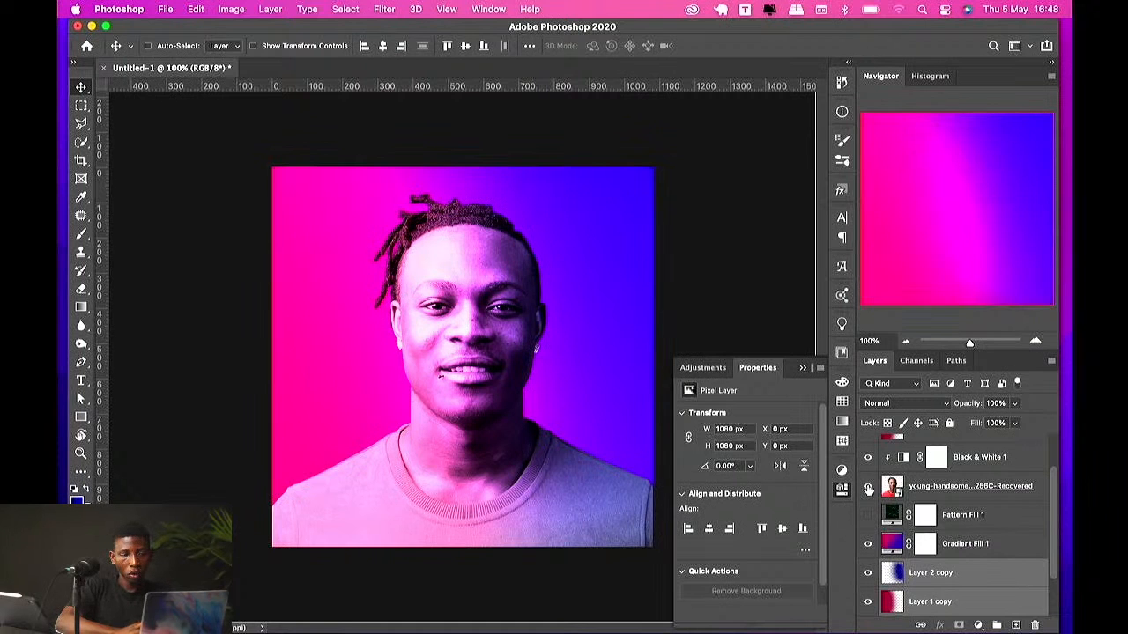
scroll(879, 480, "up", 2)
left_click(867, 449)
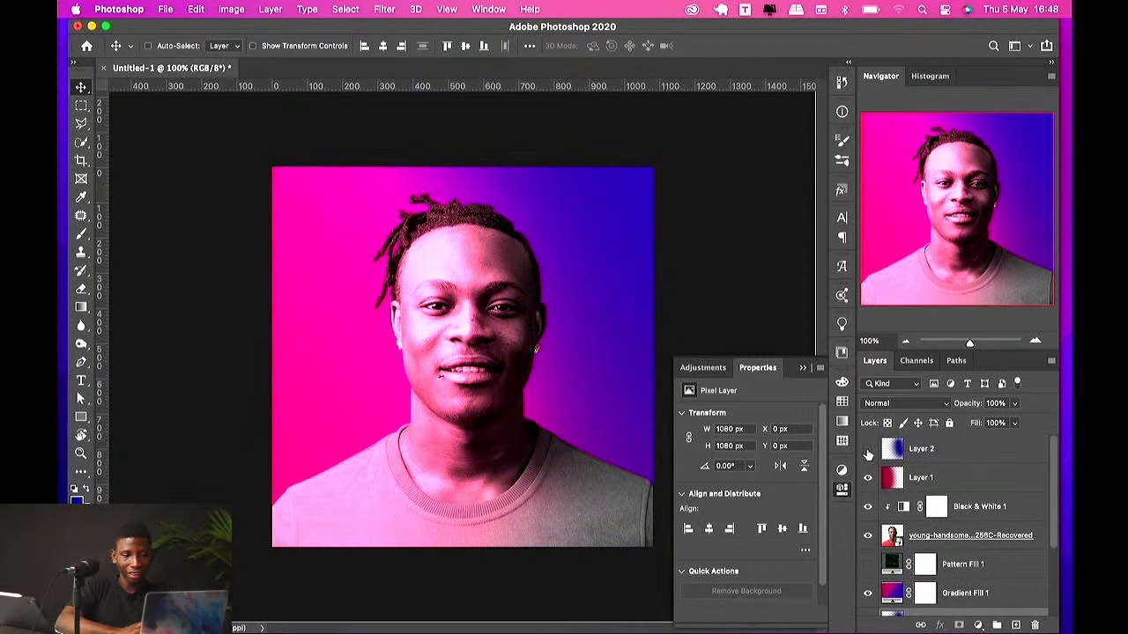
left_click(867, 477)
left_click(867, 478)
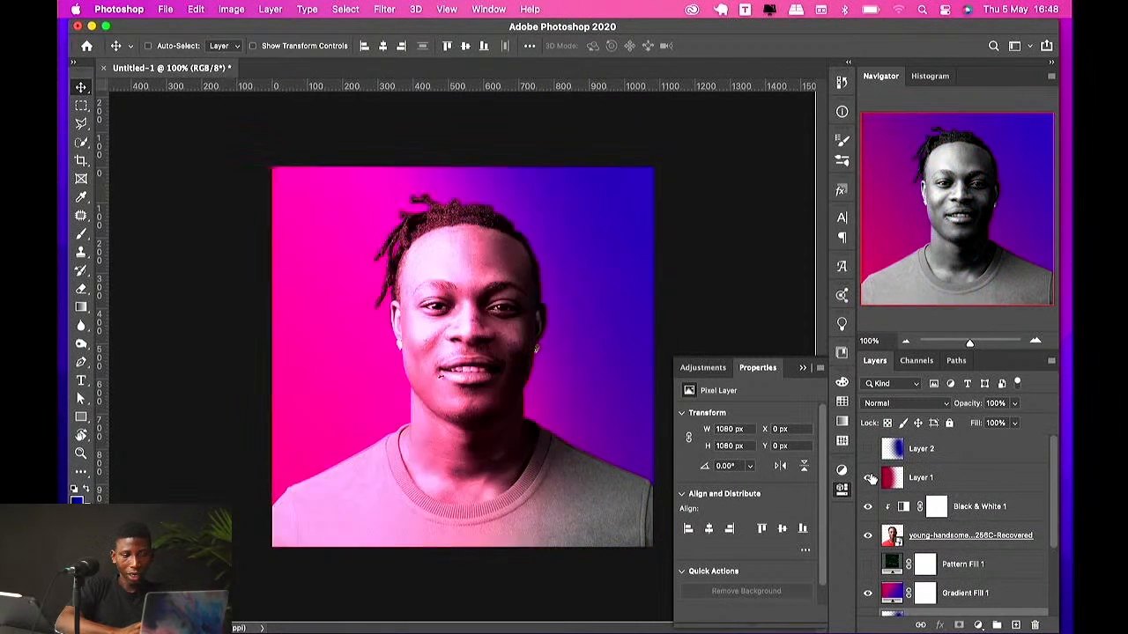
Step: Scale Layer 1 down to roughly two-thirds of the canvas width with Free Transform
left_click(936, 506)
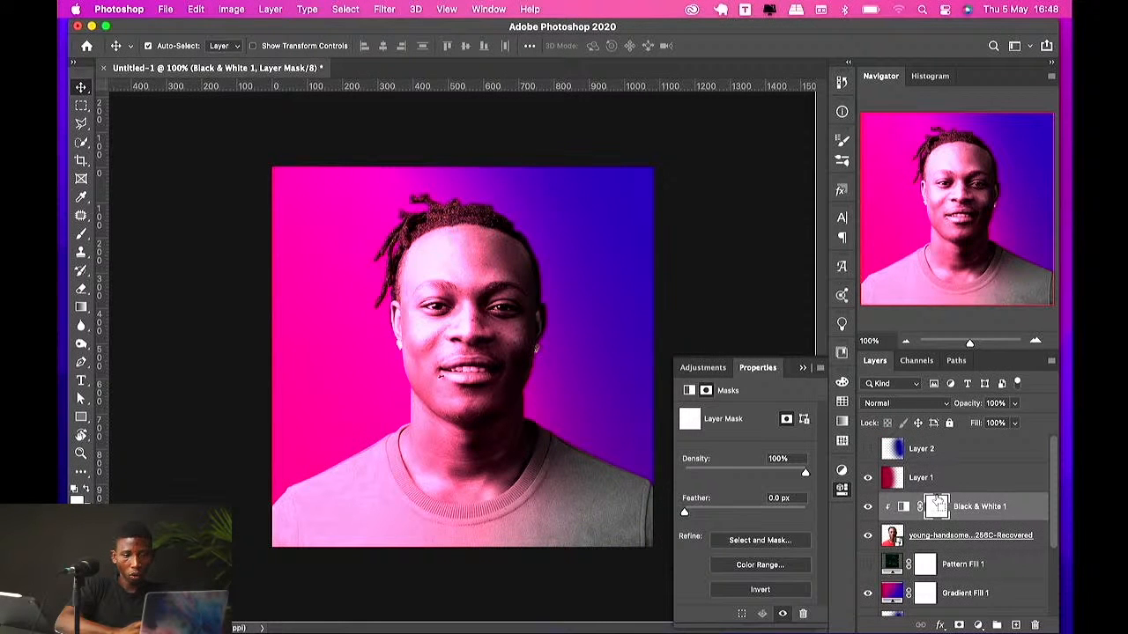
key("super+t")
left_click(582, 262)
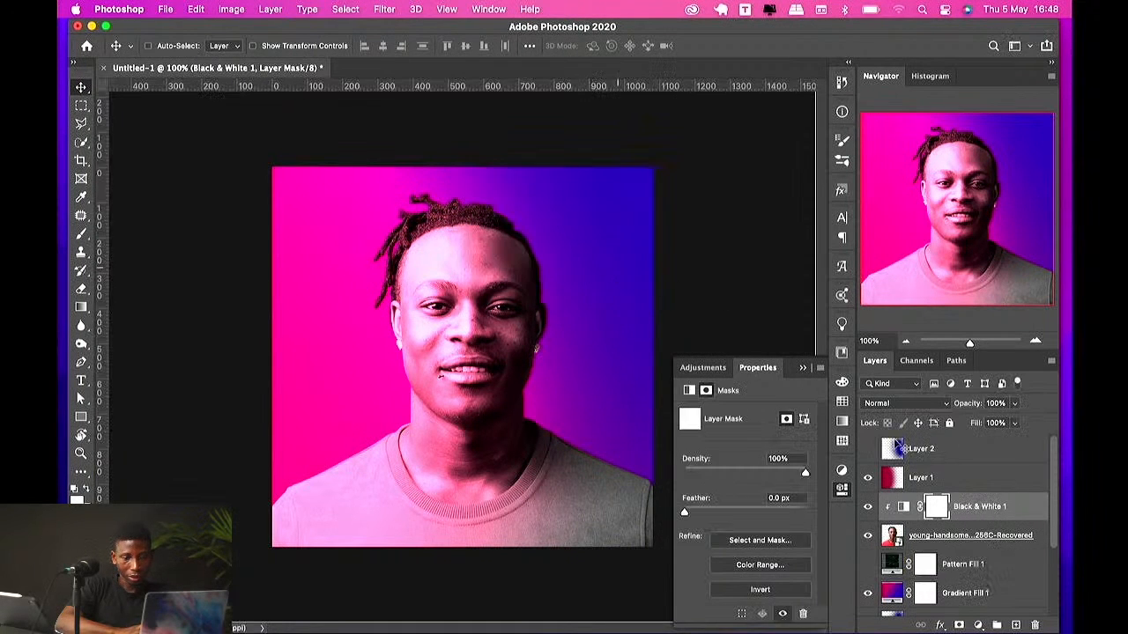
left_click(917, 480)
key("super+t")
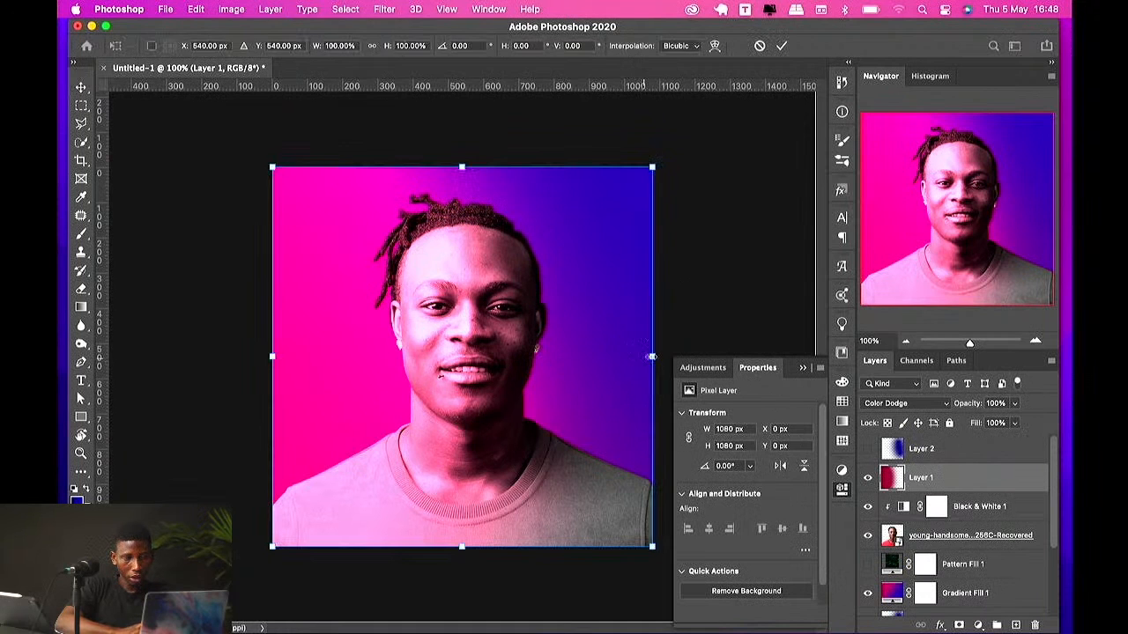
left_click_drag(652, 357, 510, 356)
key("Return")
Step: Show Layer 2 again and scale it down to 83.33% with Free Transform
left_click(946, 448)
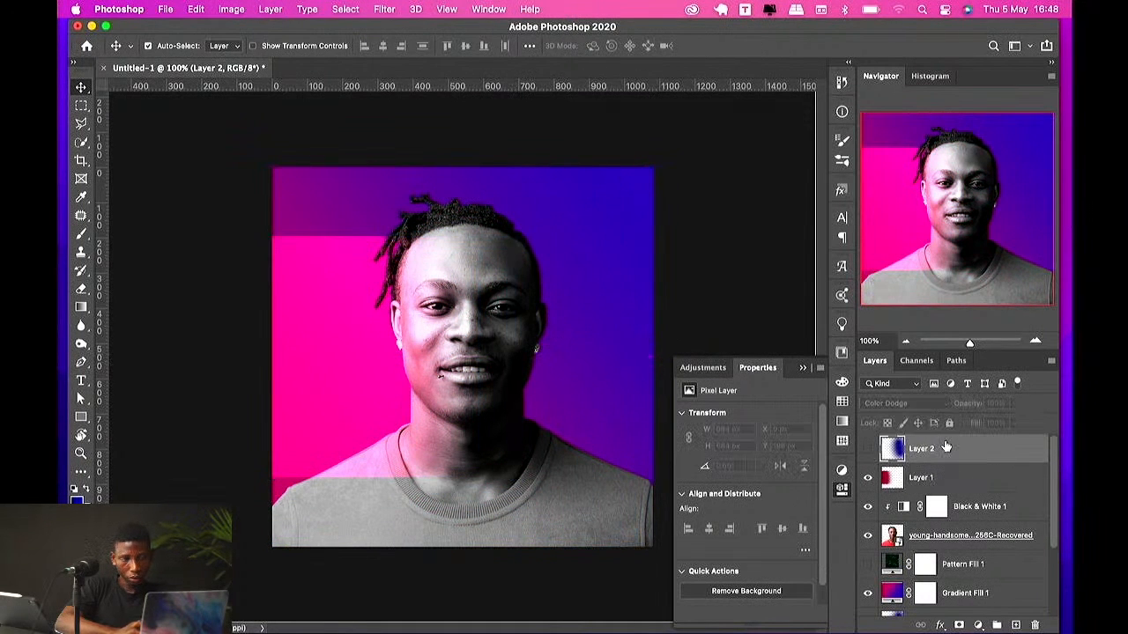
left_click(868, 449)
key("super+t")
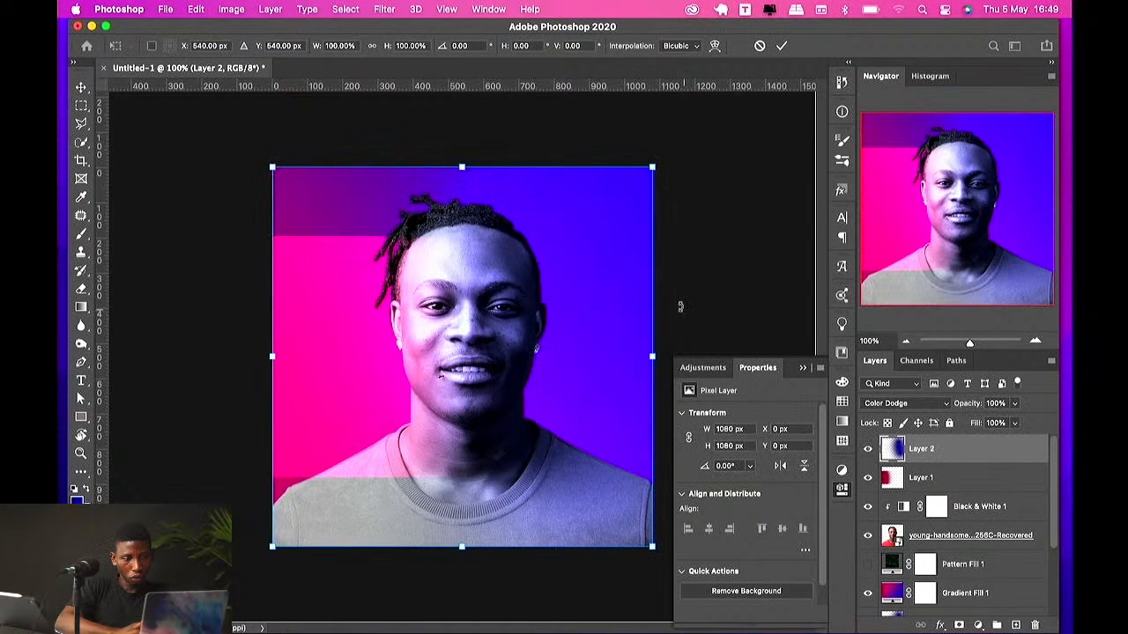
left_click_drag(462, 166, 461, 235)
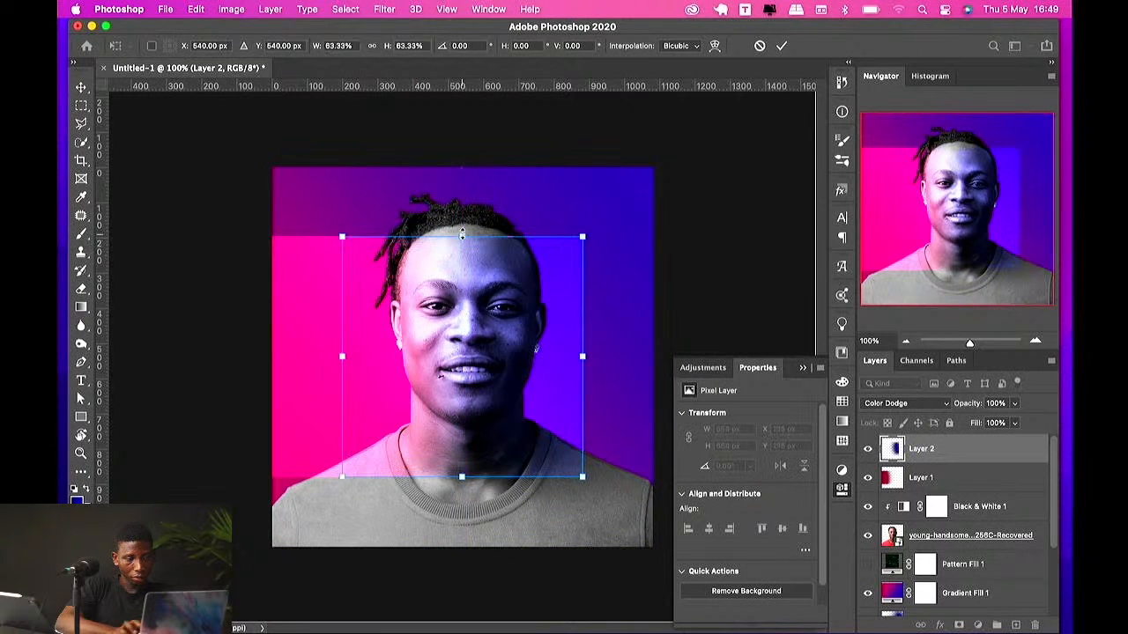
key("Return")
Step: Move Layer 2 toward the upper left and shift Layer 1 down toward the lower right
left_click_drag(489, 388, 438, 325)
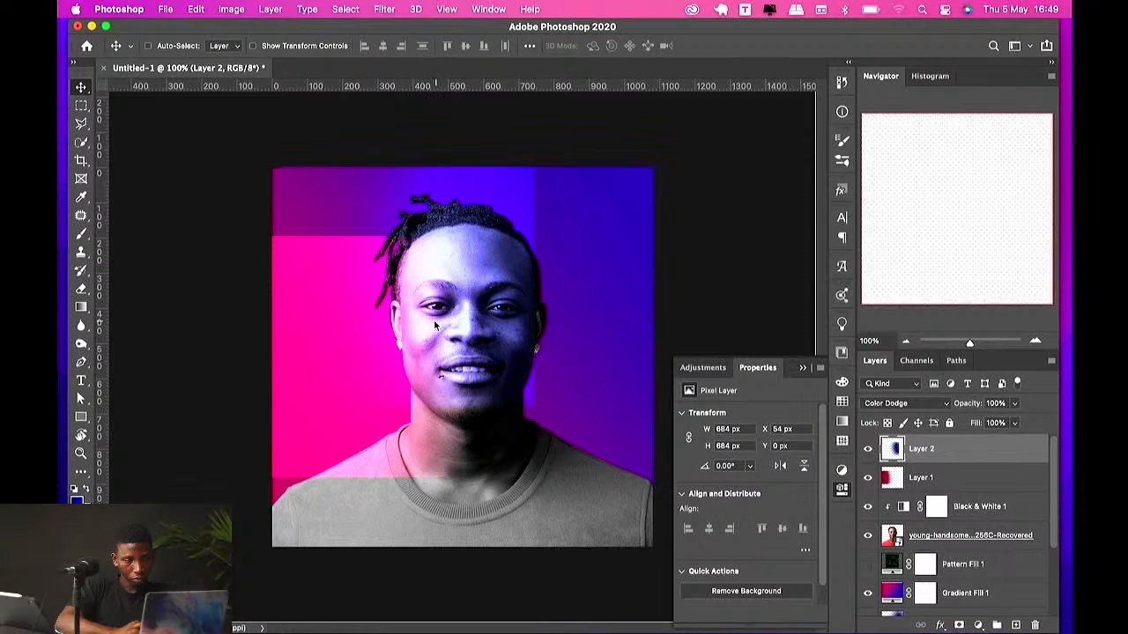
left_click(920, 485)
left_click_drag(587, 437, 636, 505)
left_click_drag(430, 379, 476, 403)
Step: Add a text layer reading TRYBE near the top-left of the portrait
key("t")
left_click(353, 235)
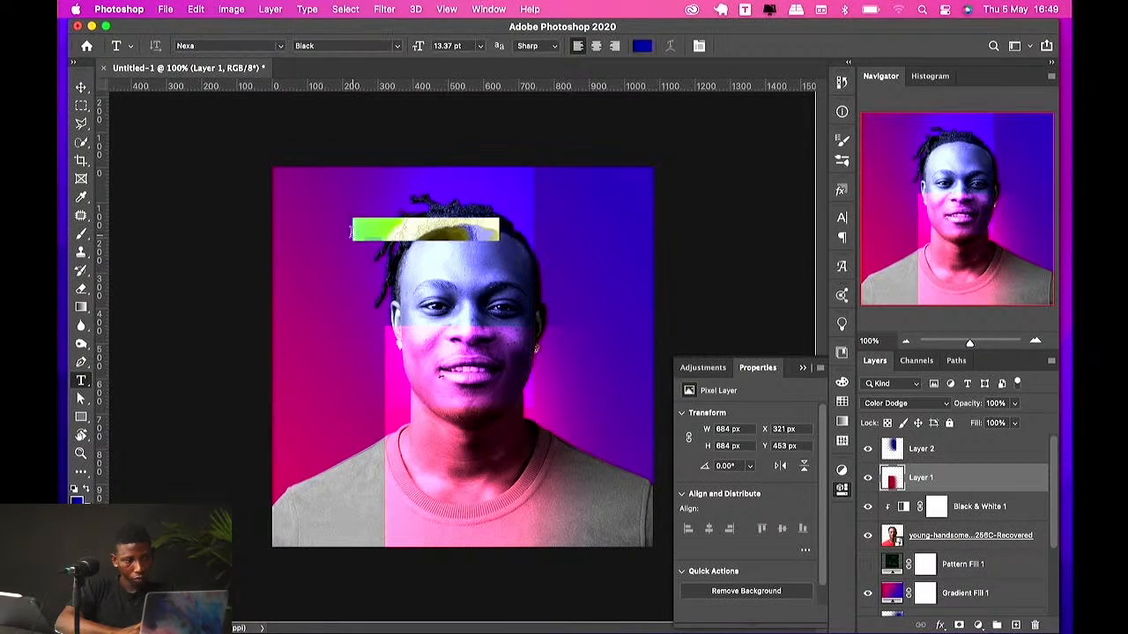
type("TRYBE")
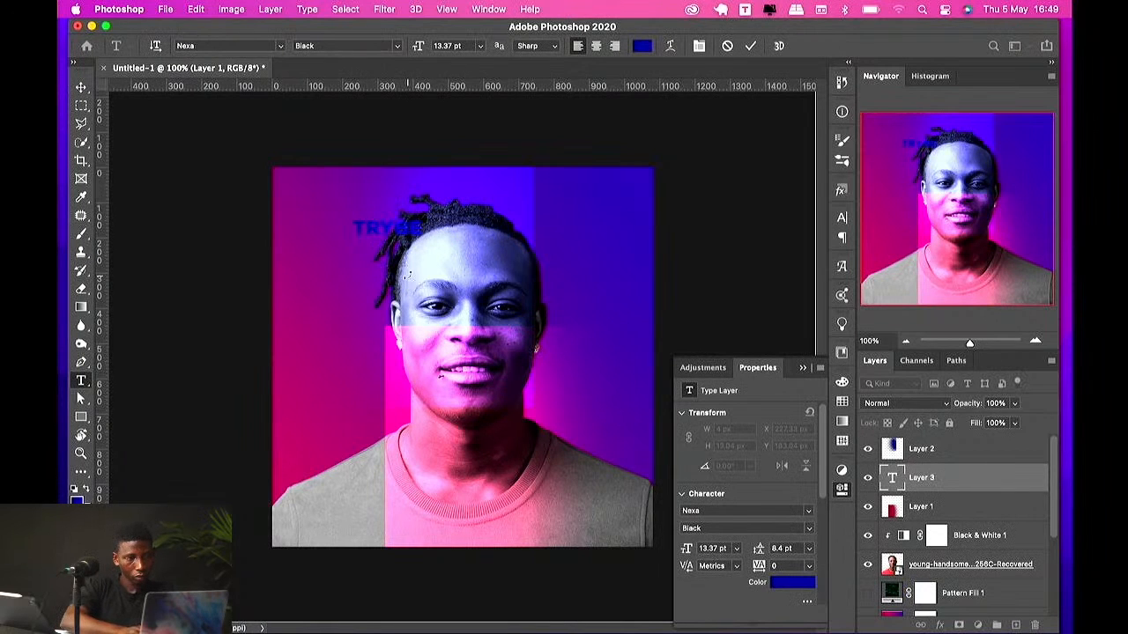
key("ctrl+Return")
key("v")
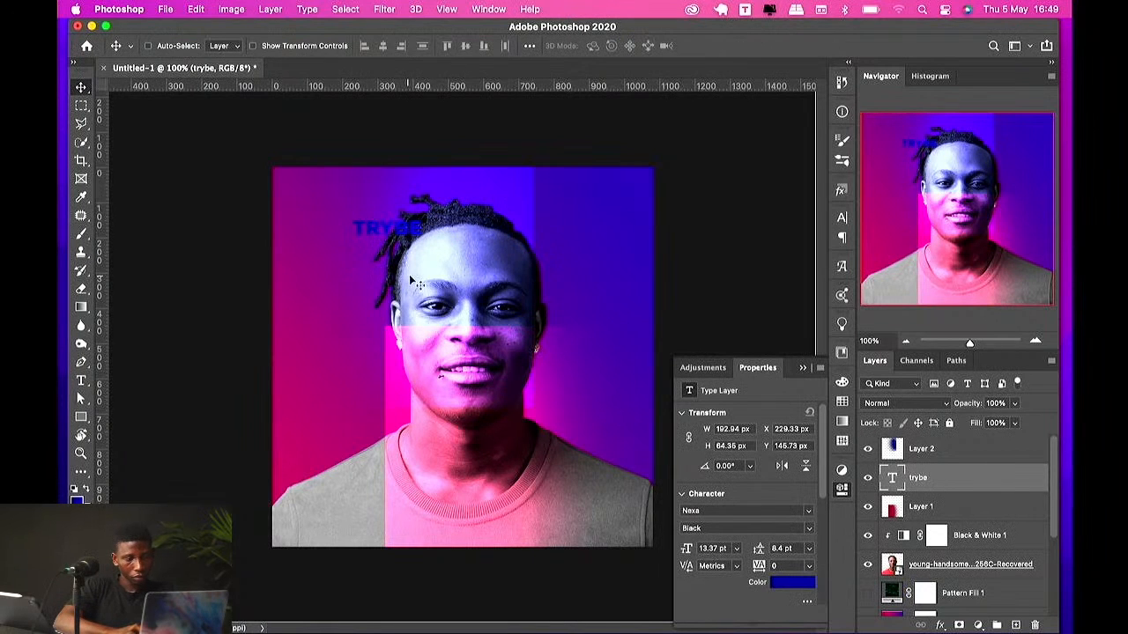
Step: Change the text's font to Zanzabar Regular
left_click(722, 510)
type("azn")
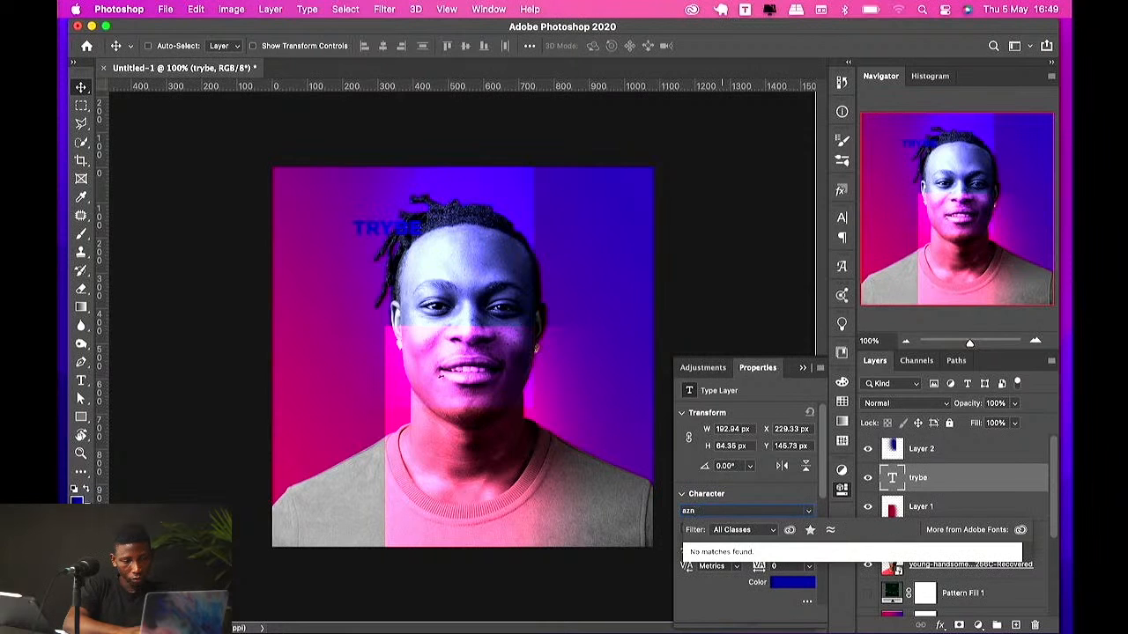
key("BackSpace")
key("BackSpace")
key("BackSpace")
type("z")
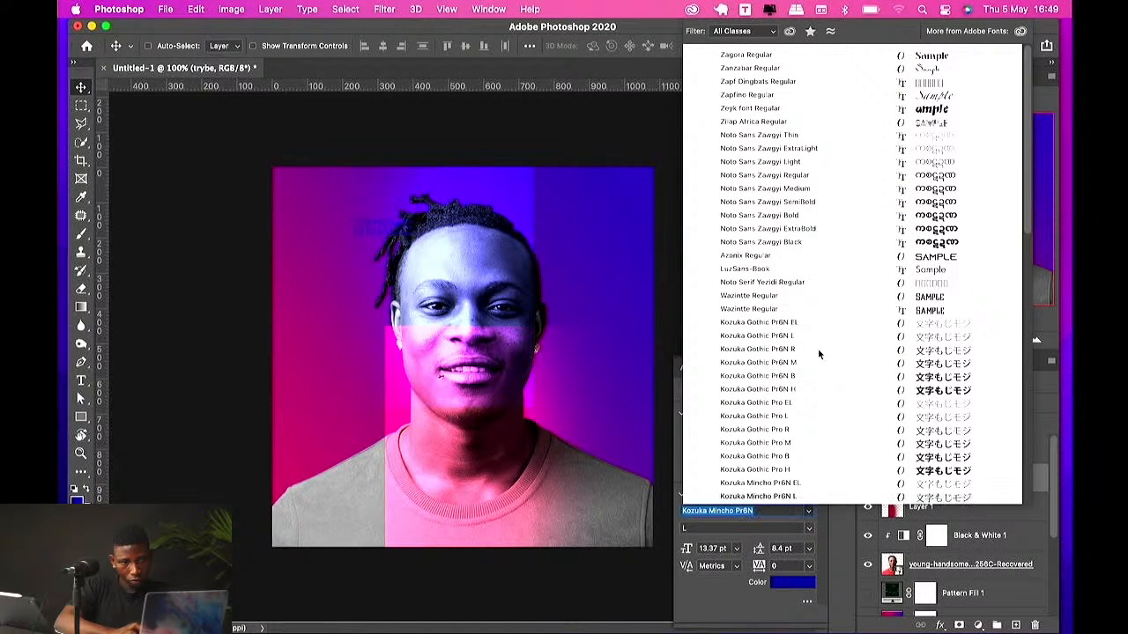
type("anzabar")
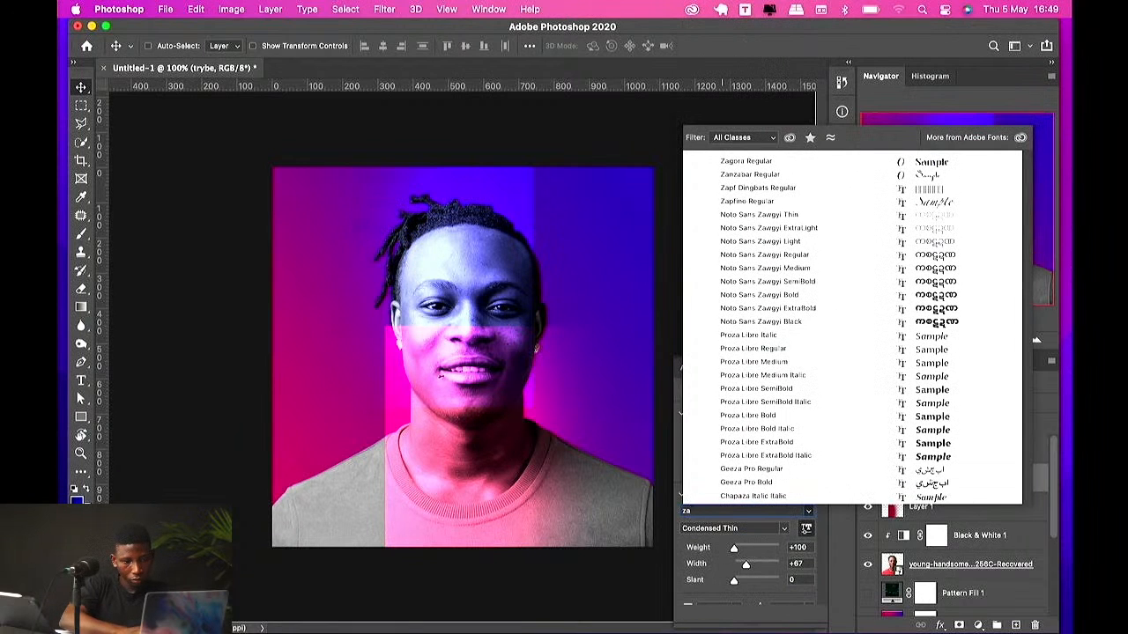
left_click(772, 175)
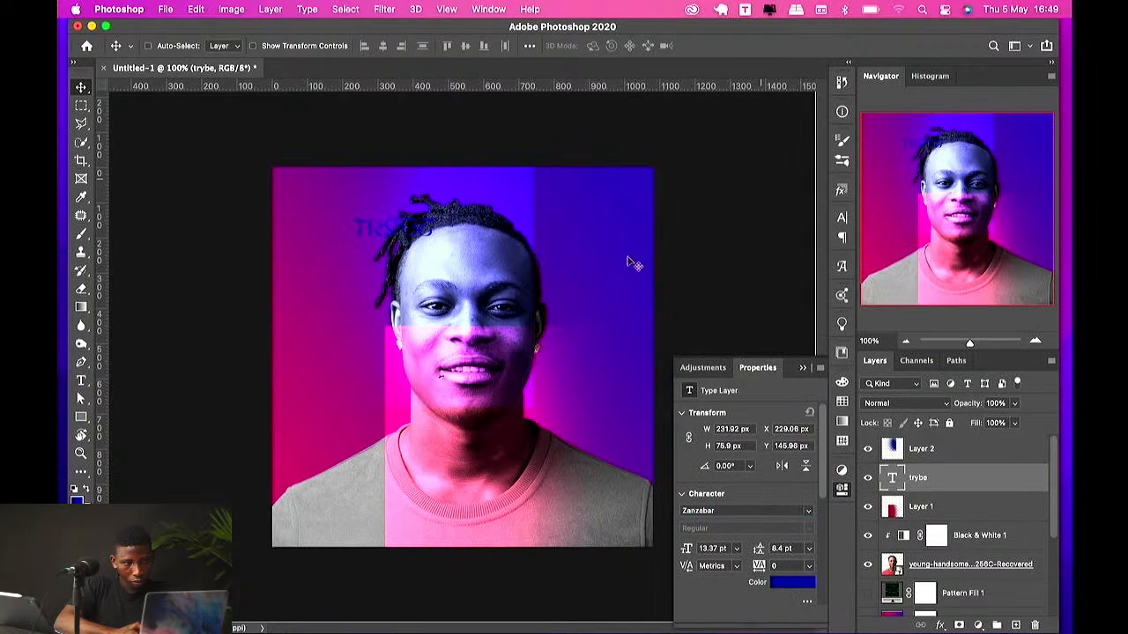
Step: Scale the trybe text to about 761% and move it down over the lower part of the portrait
left_click(842, 216)
key("super+t")
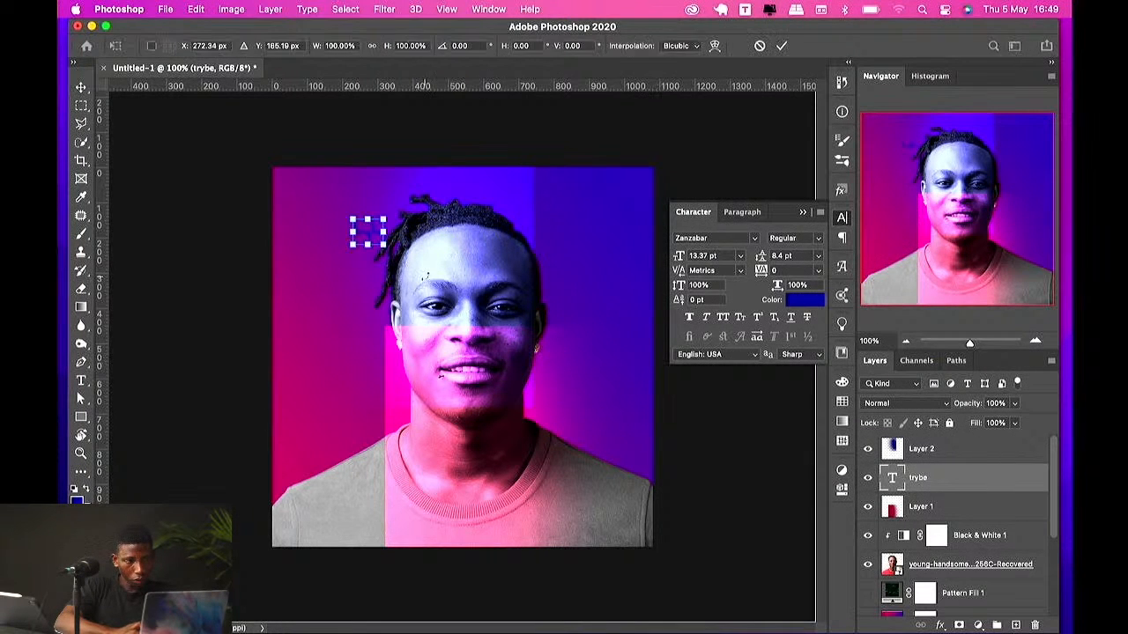
left_click_drag(383, 231, 590, 235)
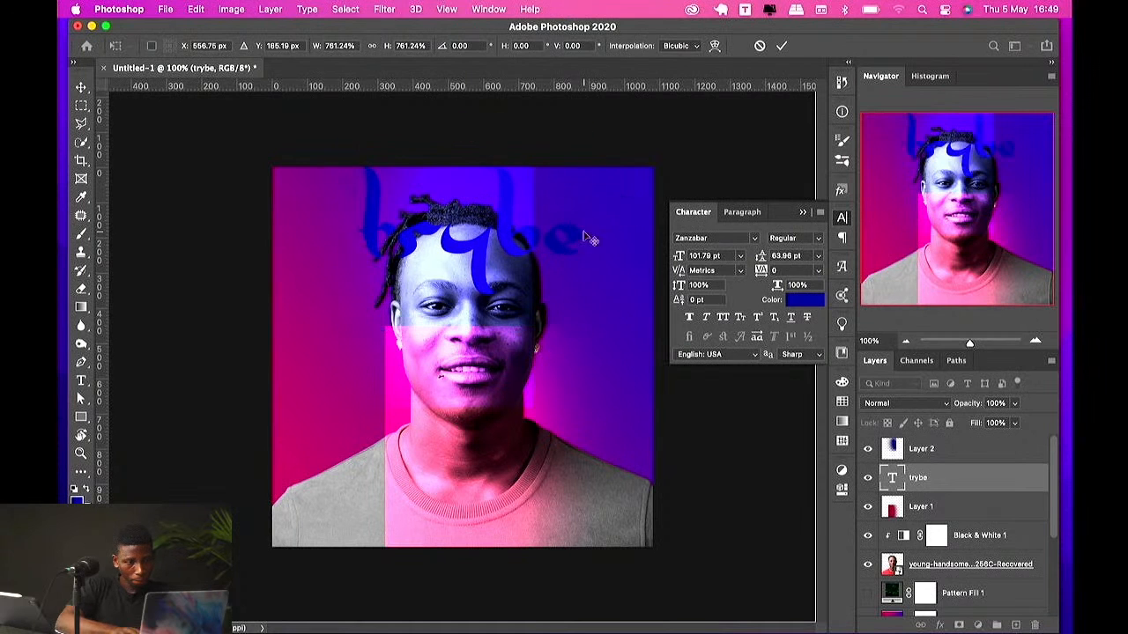
key("Return")
left_click_drag(542, 297, 546, 511)
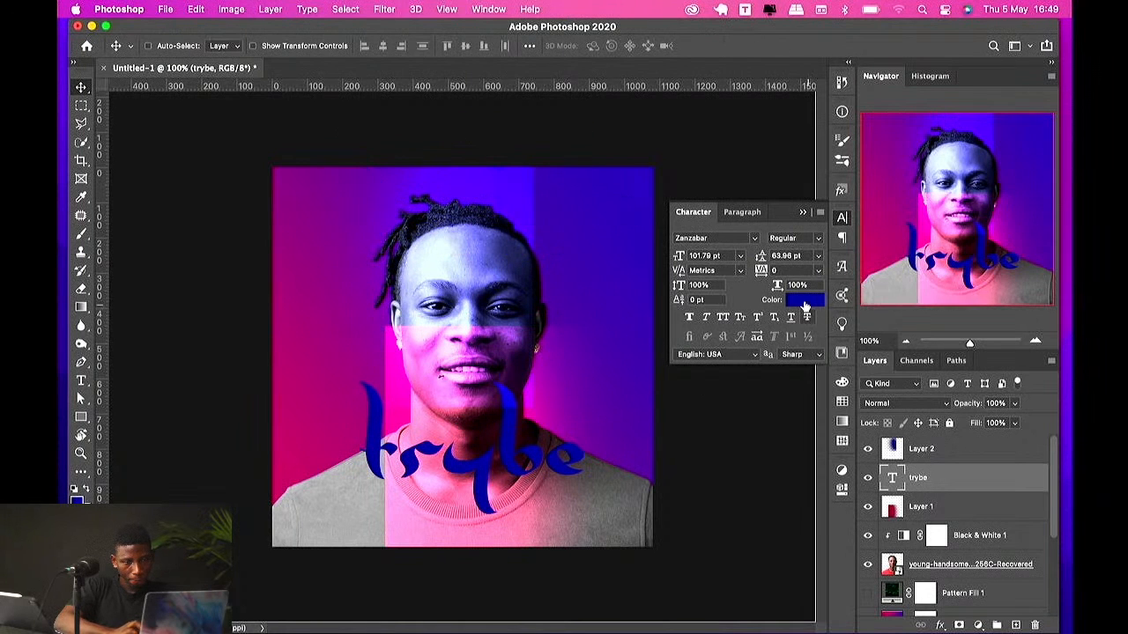
Step: Set the text colour to white ffffff
left_click(802, 300)
left_click_drag(687, 379, 572, 335)
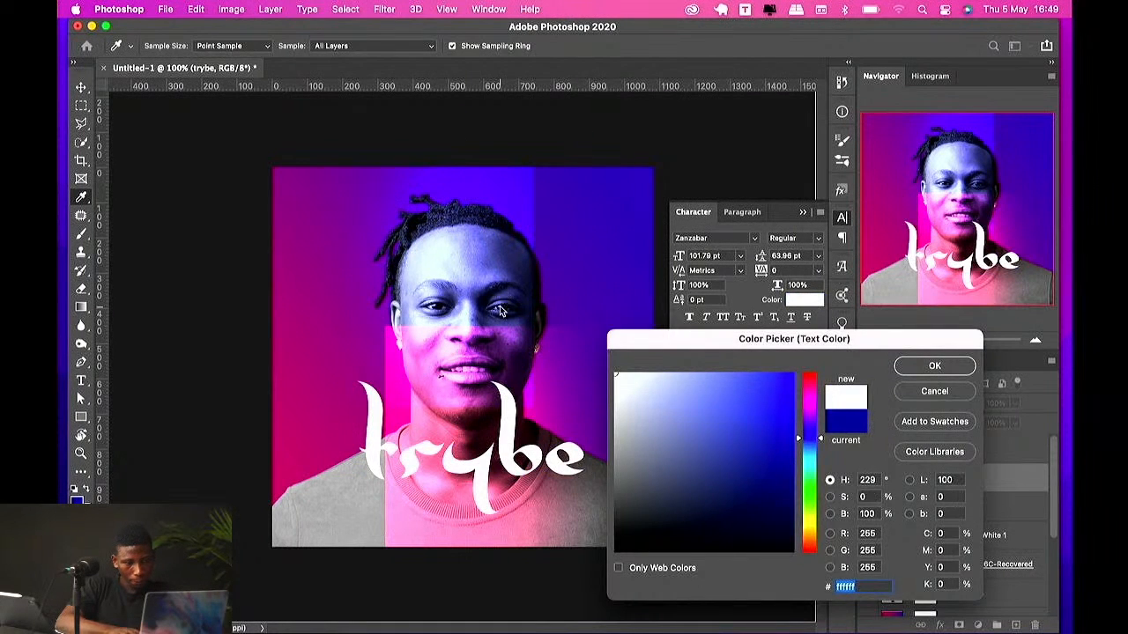
key("Return")
Step: Enlarge the text further to about 125% and nudge it slightly
key("ctrl+t")
left_click_drag(585, 454, 614, 451)
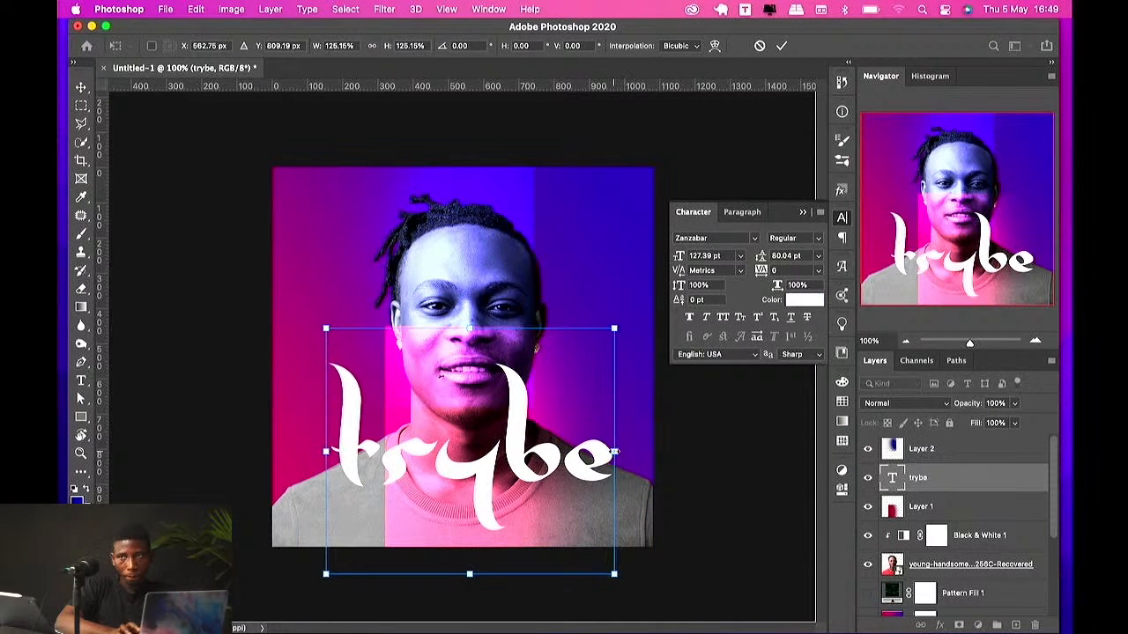
key("Return")
mouse_move(520, 456)
left_mouse_down()
mouse_move(531, 460)
mouse_move(518, 456)
left_mouse_up()
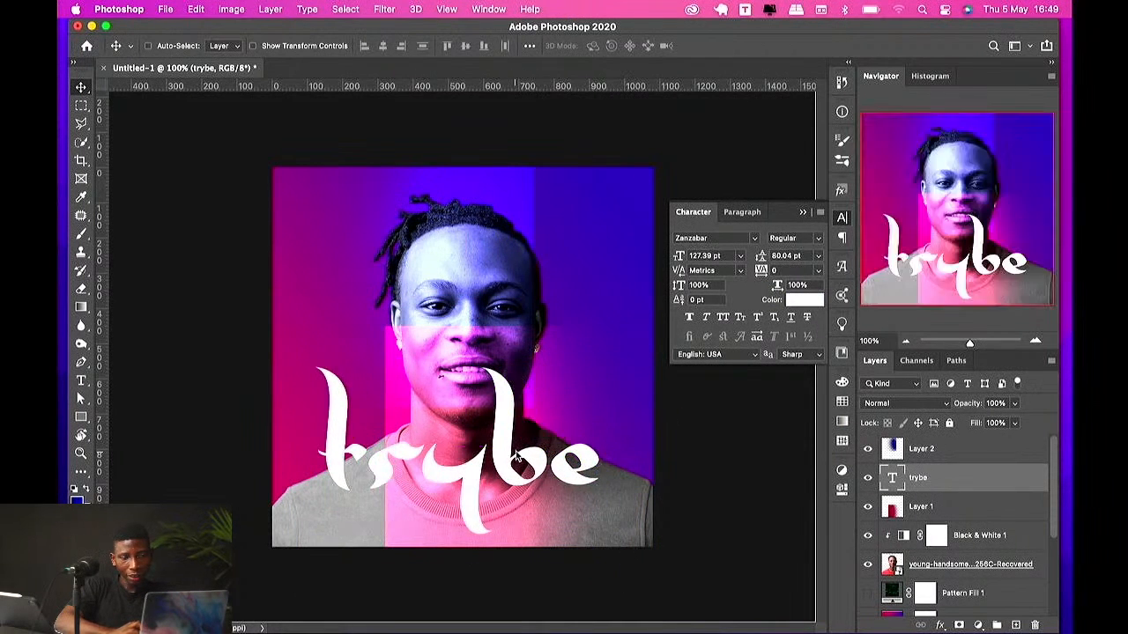
Step: Add a Drop Shadow to the text with 65% opacity, 10% spread and 174 px size
left_click(940, 625)
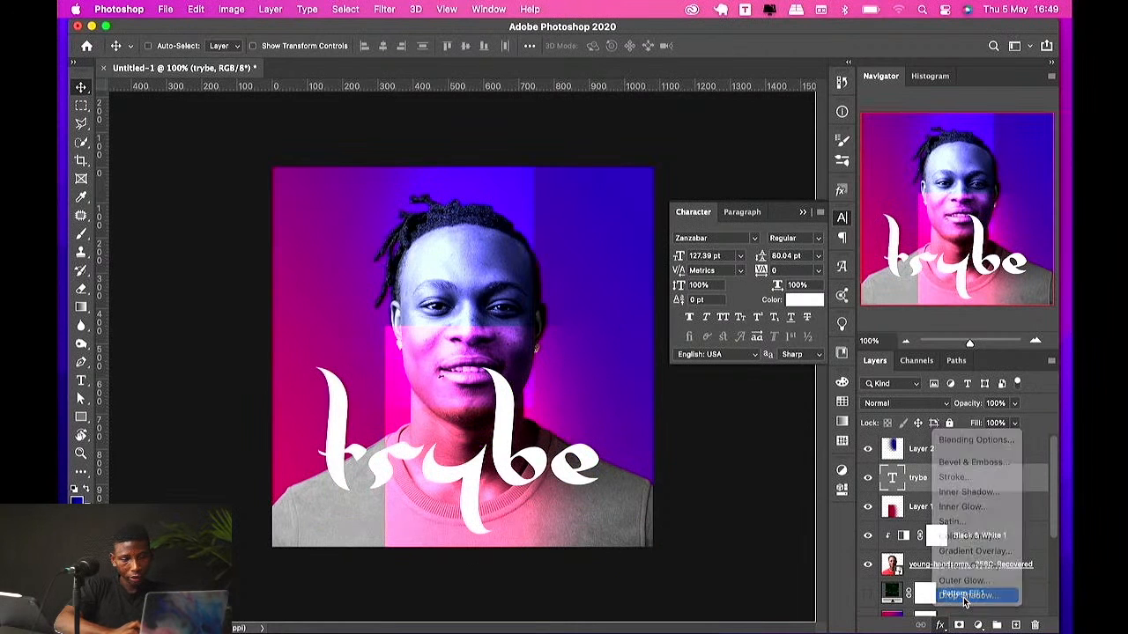
left_click(966, 606)
left_click_drag(775, 323, 800, 321)
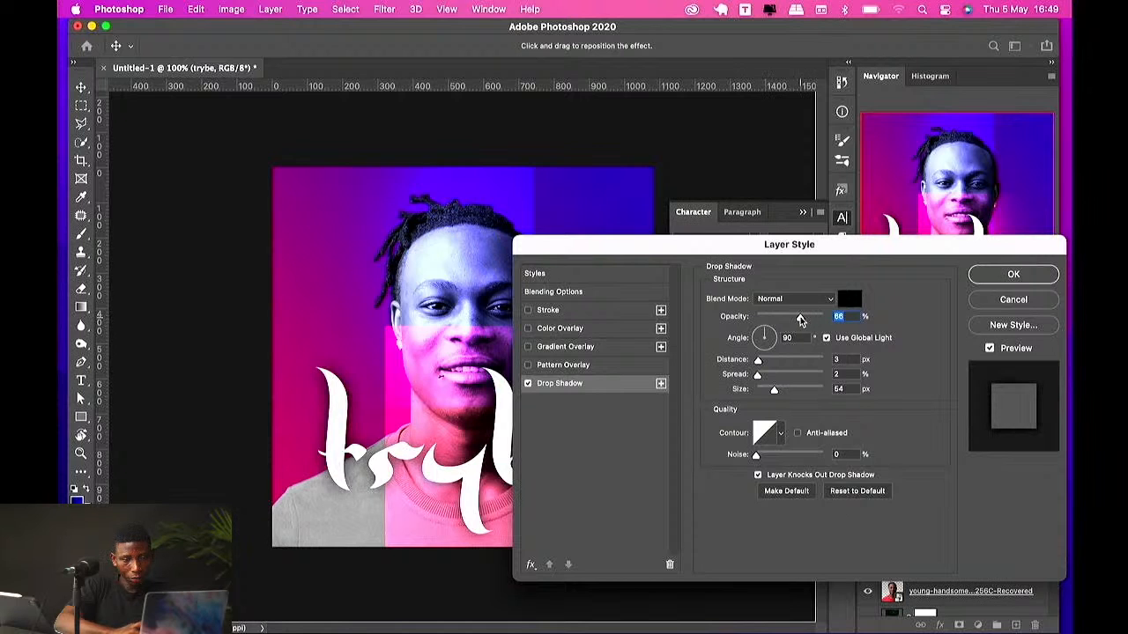
left_click_drag(765, 376, 806, 390)
left_click(1004, 275)
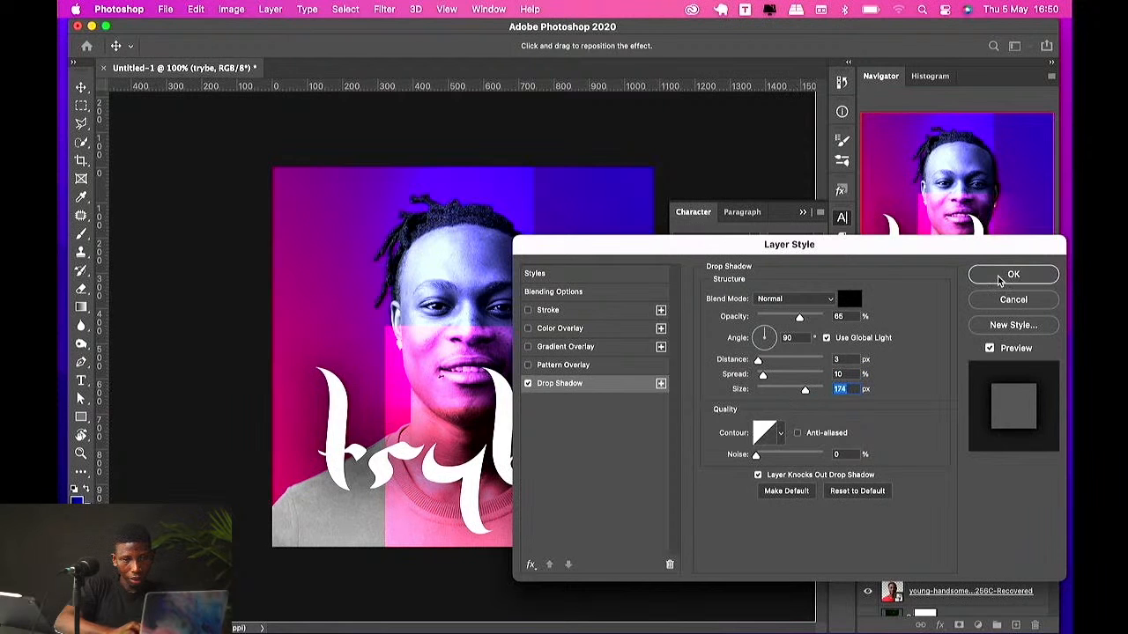
Step: Preview Pattern Fill 1 by toggling its visibility on and off
scroll(934, 590, "down", 5)
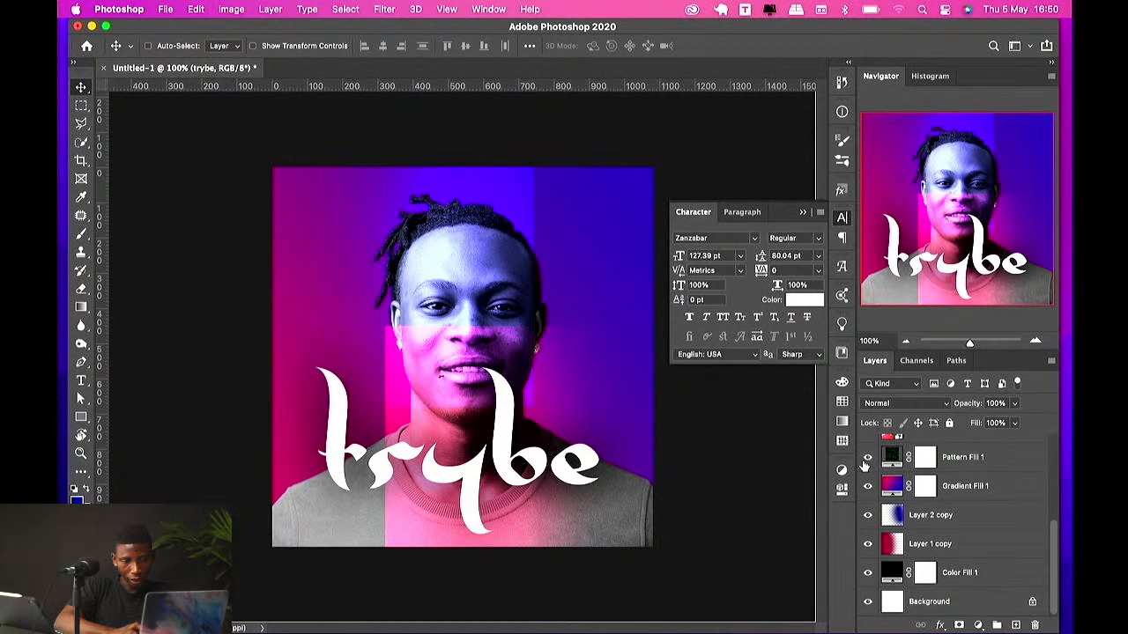
left_click(867, 458)
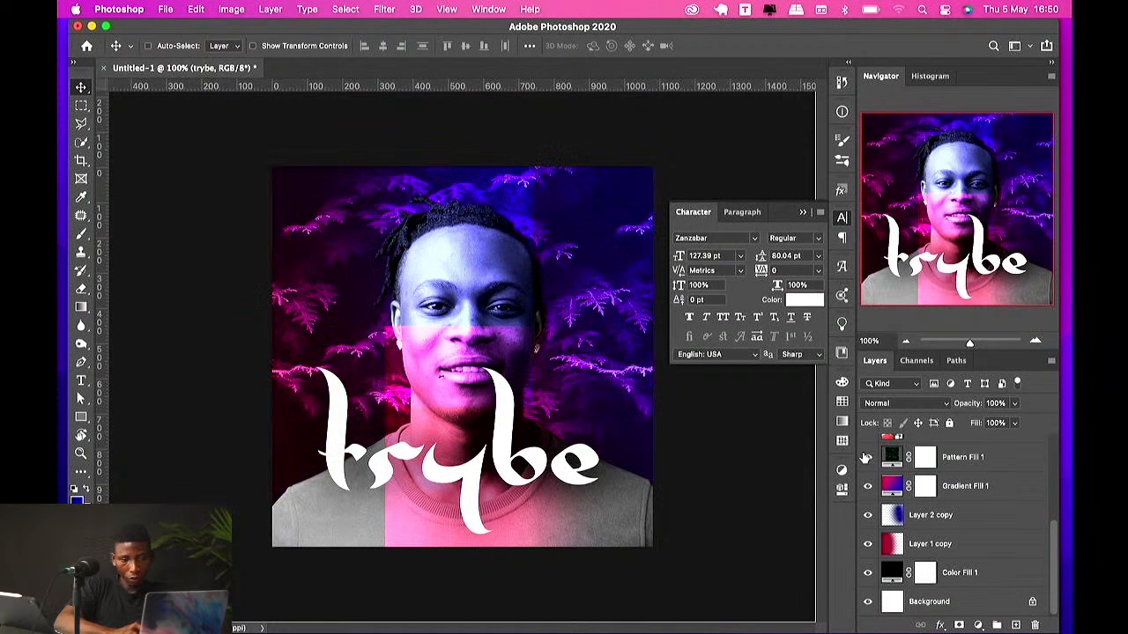
left_click(916, 458)
left_click(867, 458)
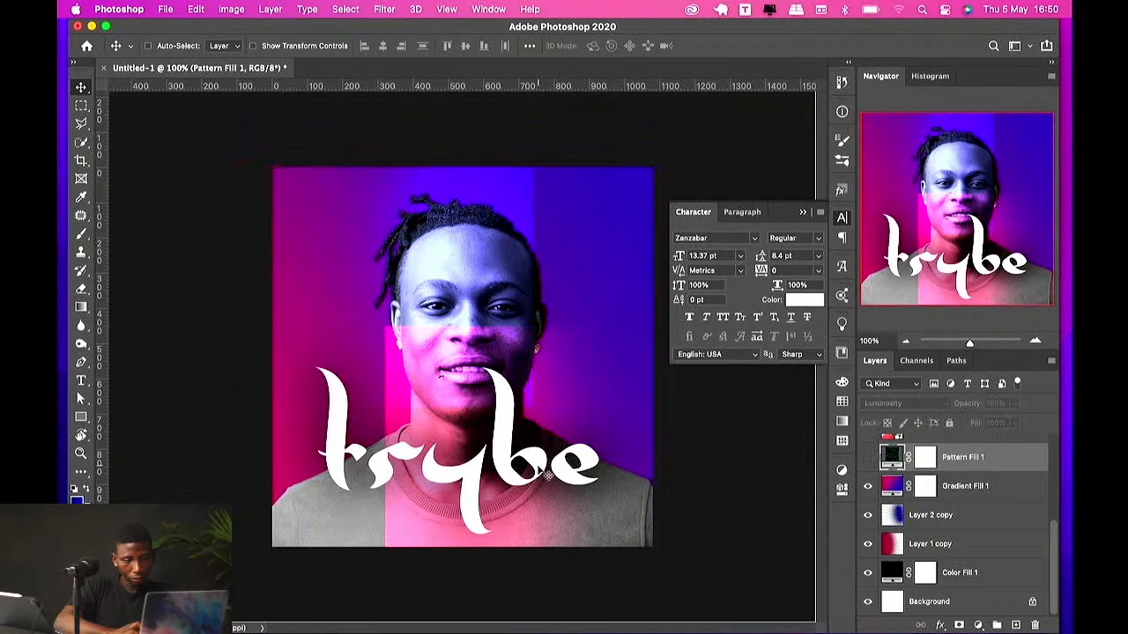
Step: Delete the trybe text layer, Layer 1 and the Black & White 1 adjustment layer
left_click_drag(488, 456, 512, 464)
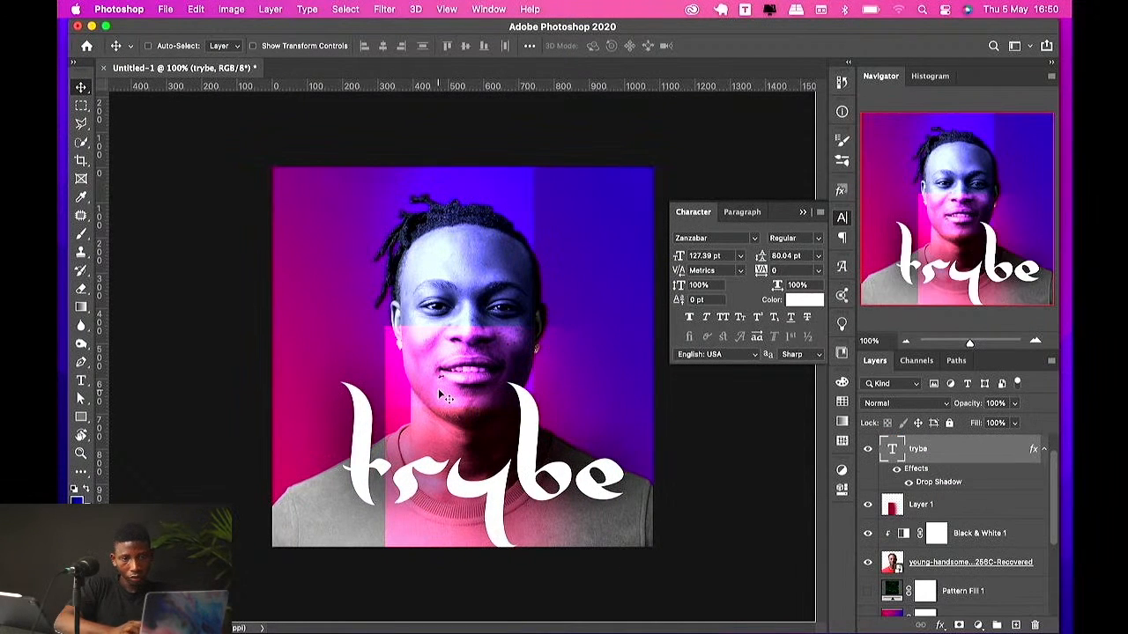
key("Delete")
key("Delete")
key("Delete")
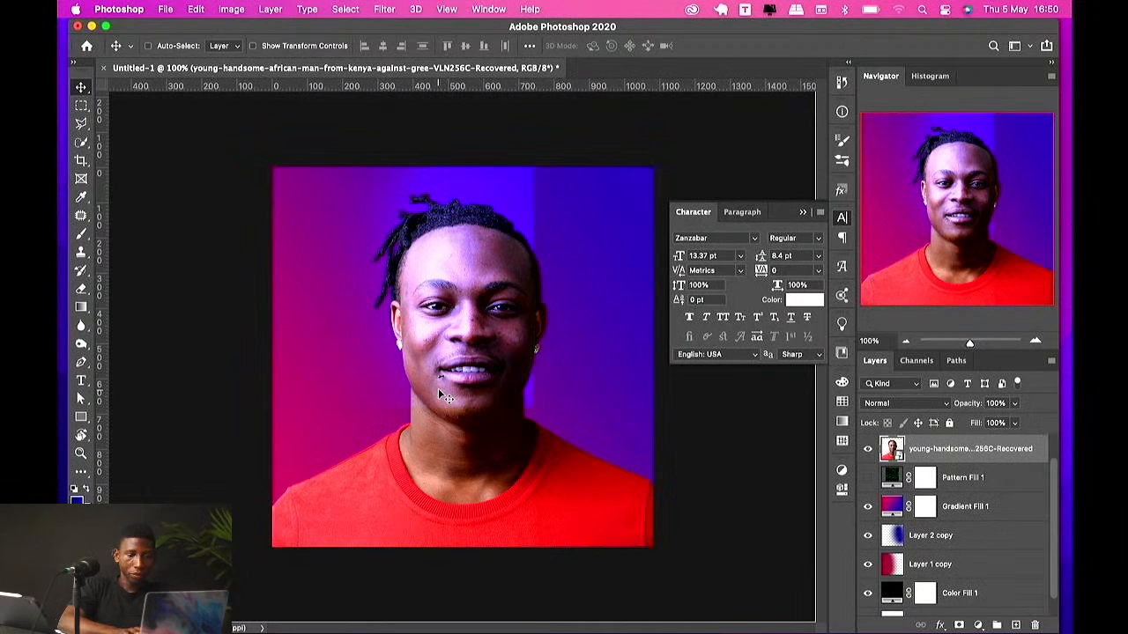
Step: Delete Layer 2 copy and Layer 2
scroll(941, 550, "up", 1)
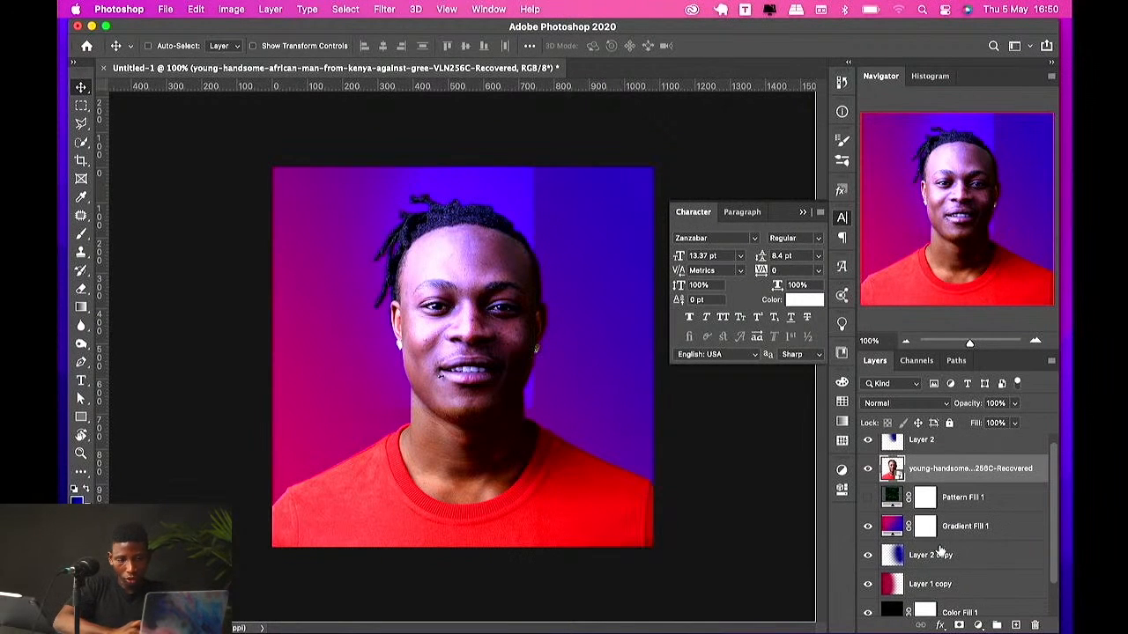
left_click(942, 556)
key("Delete")
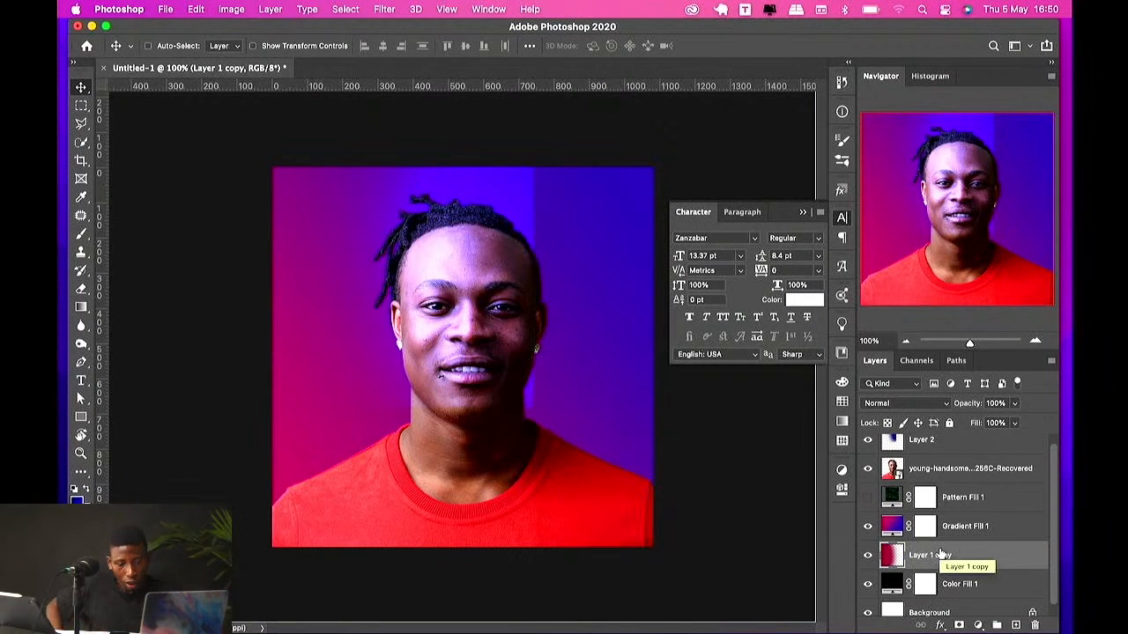
left_click(933, 448)
key("Delete")
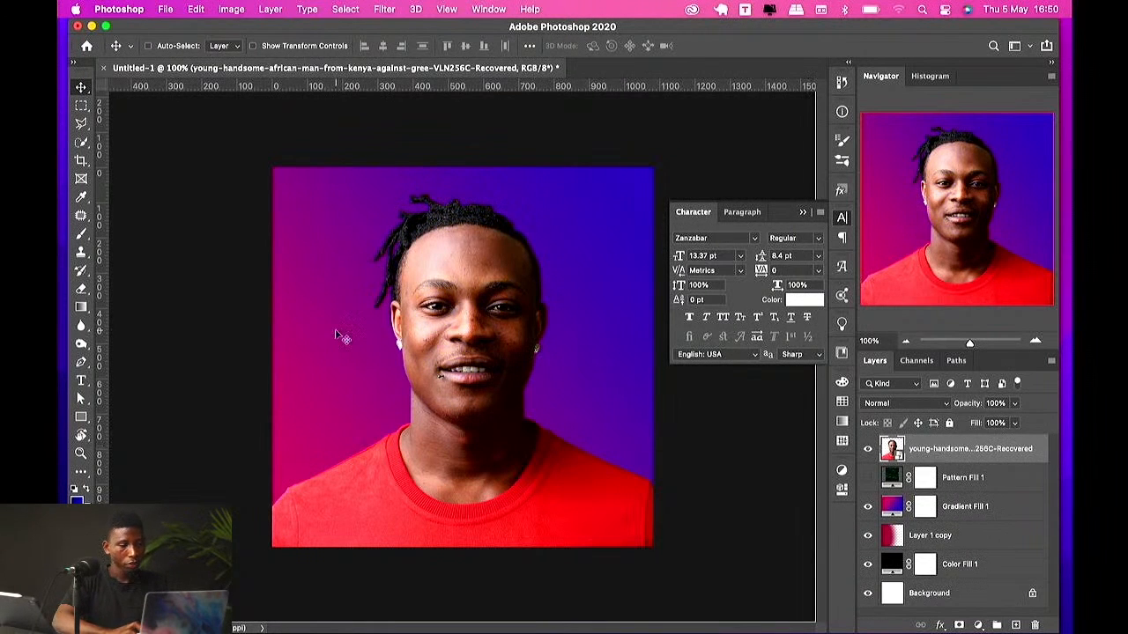
left_click(388, 338, "super")
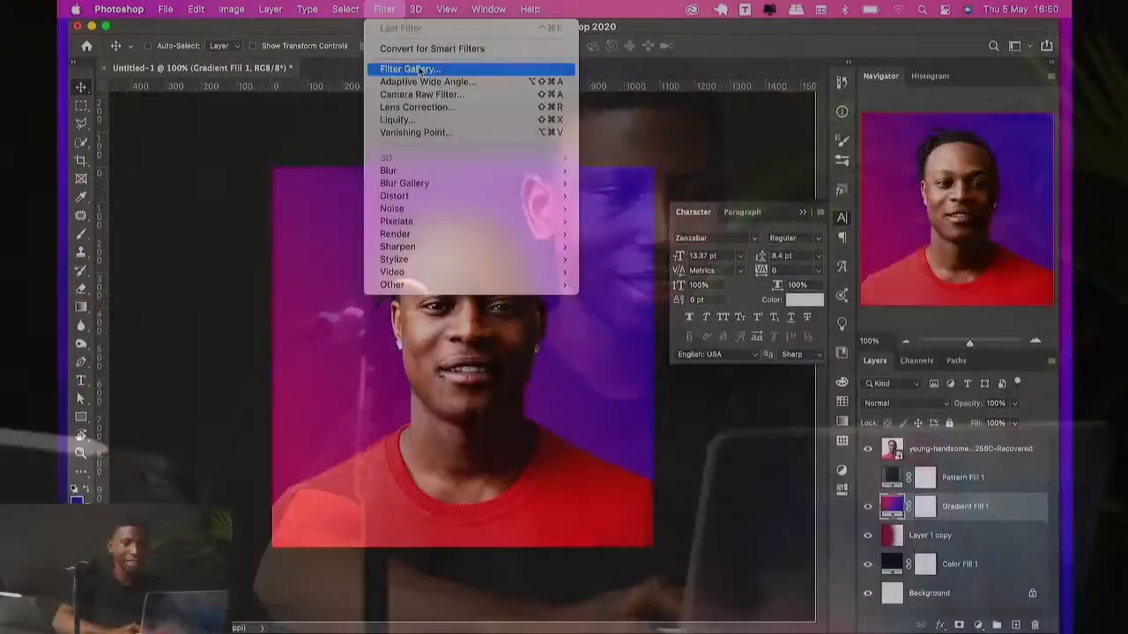
Step: Open the Filter Gallery on the photo layer and browse the Artistic filters
left_click(418, 70)
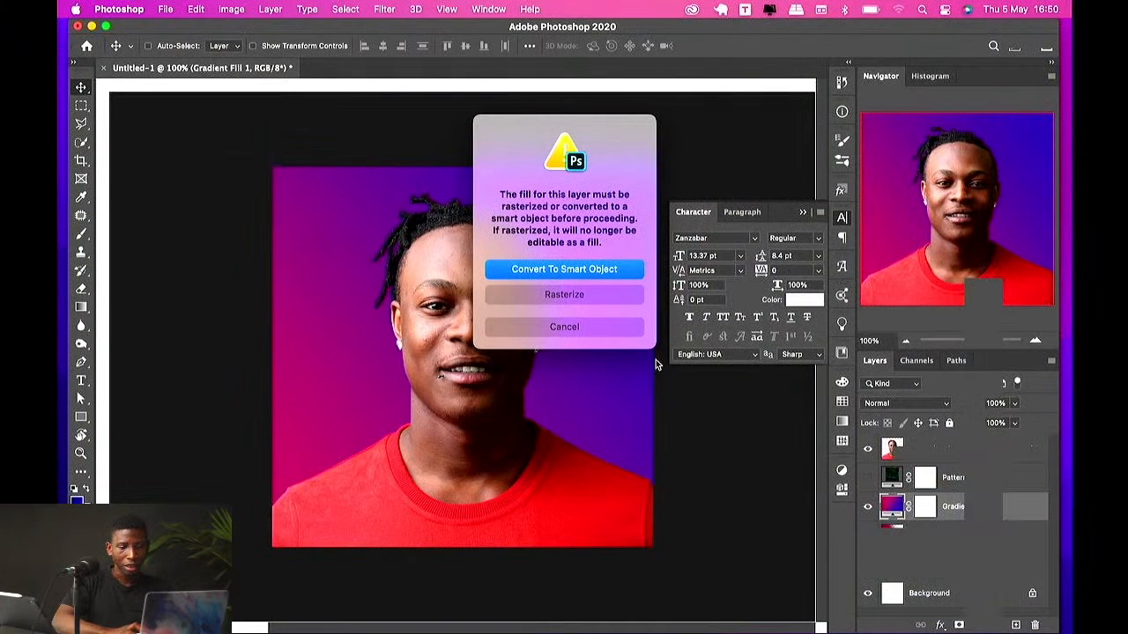
left_click(571, 328)
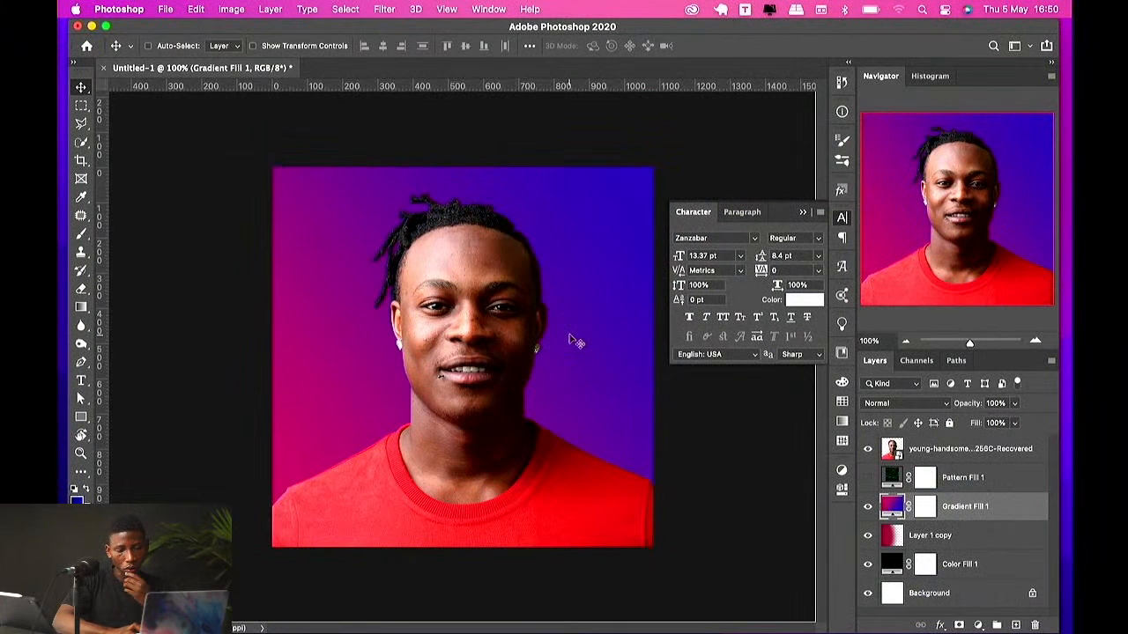
left_click(941, 451)
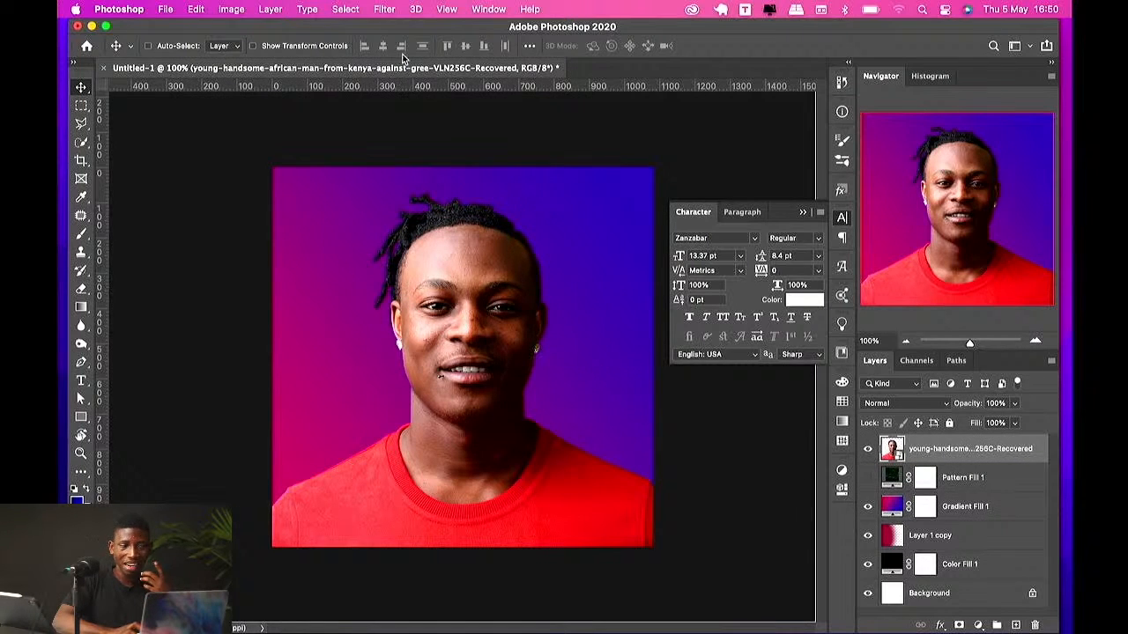
left_click(394, 11)
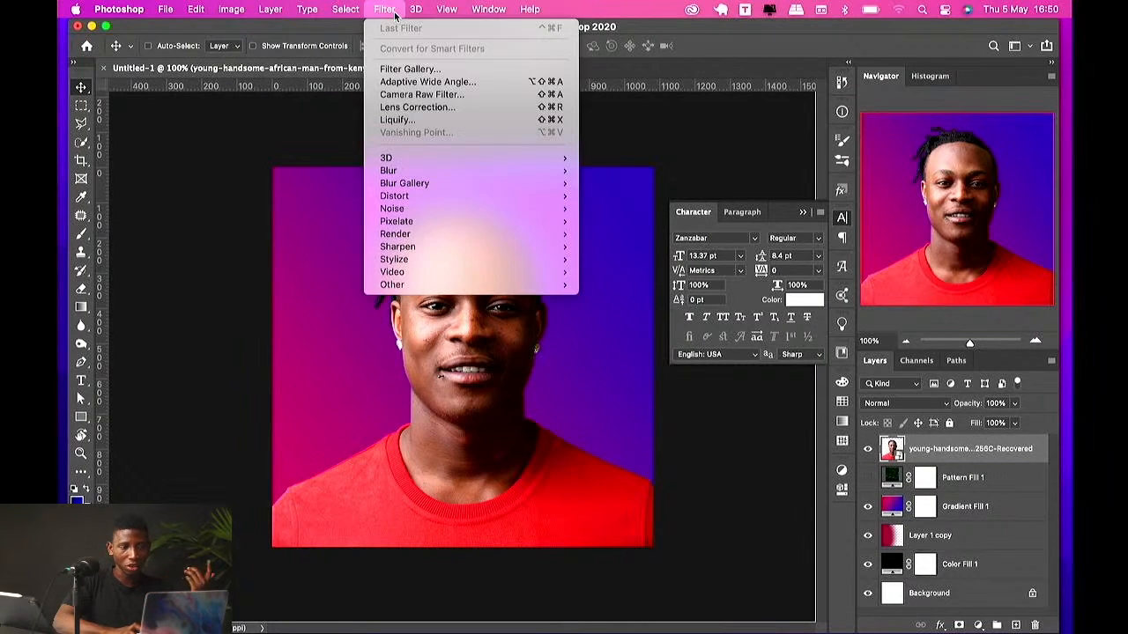
left_click(433, 74)
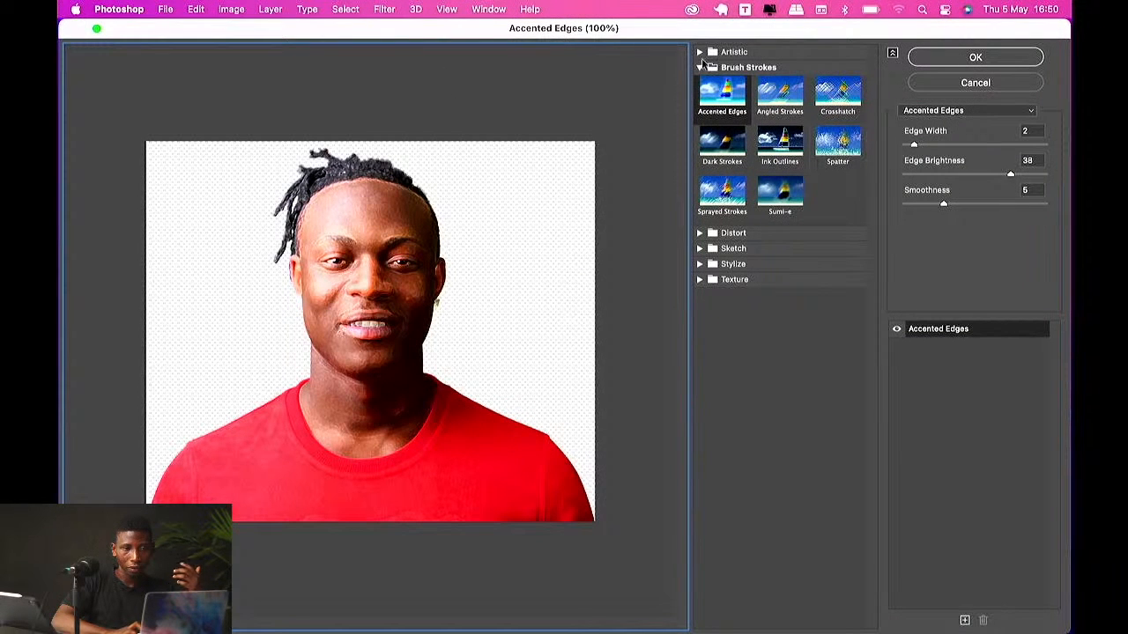
left_click(701, 67)
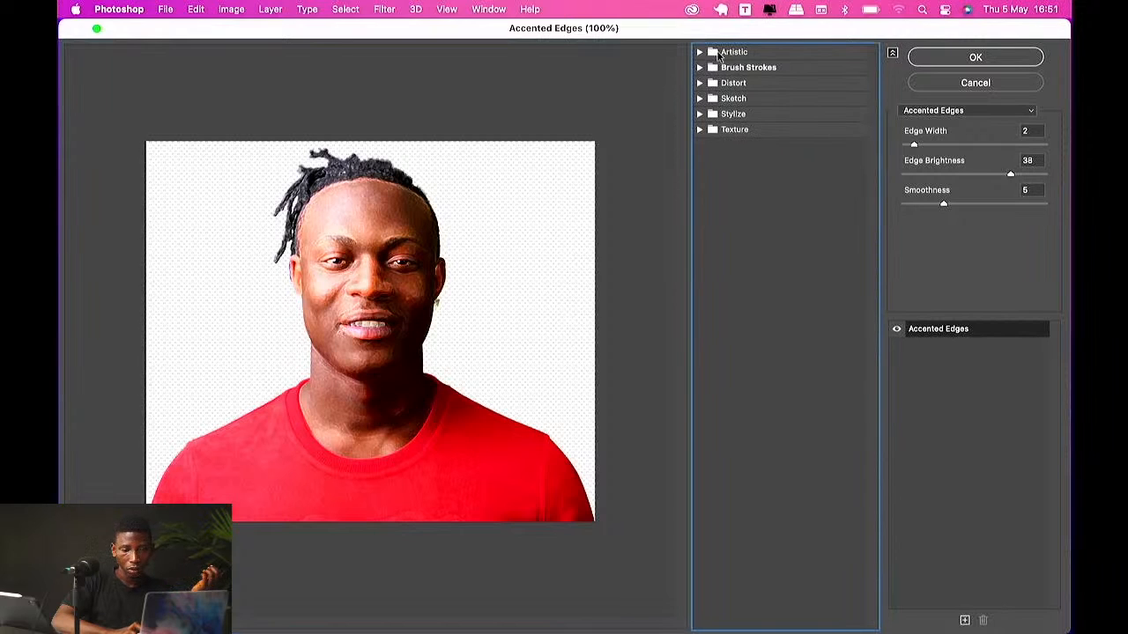
left_click(719, 53)
left_click(743, 82)
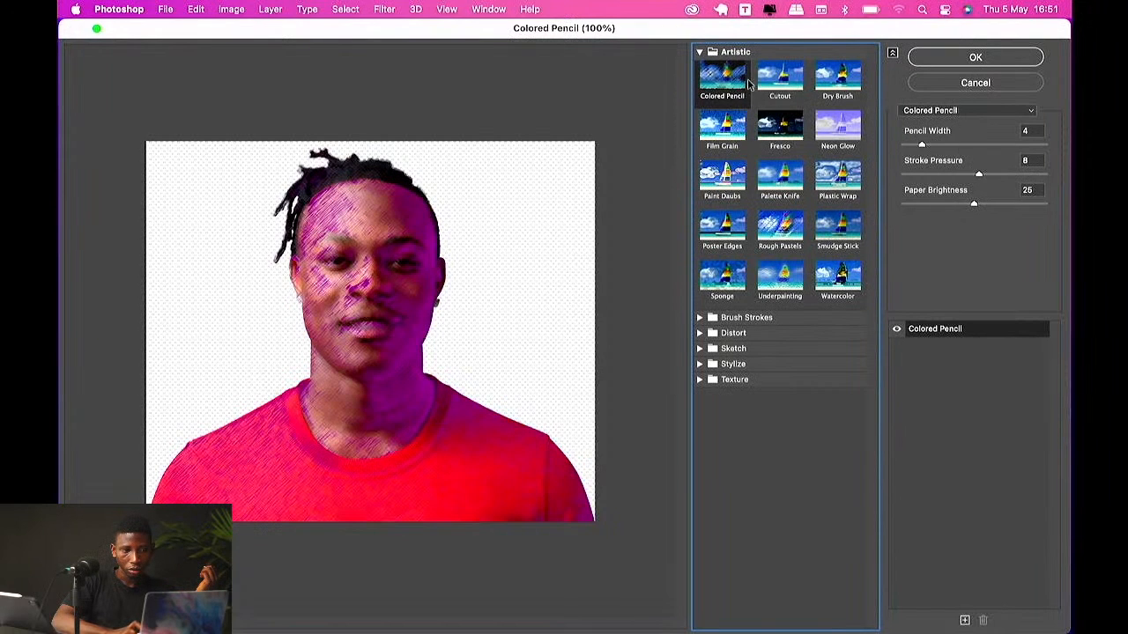
left_click(779, 82)
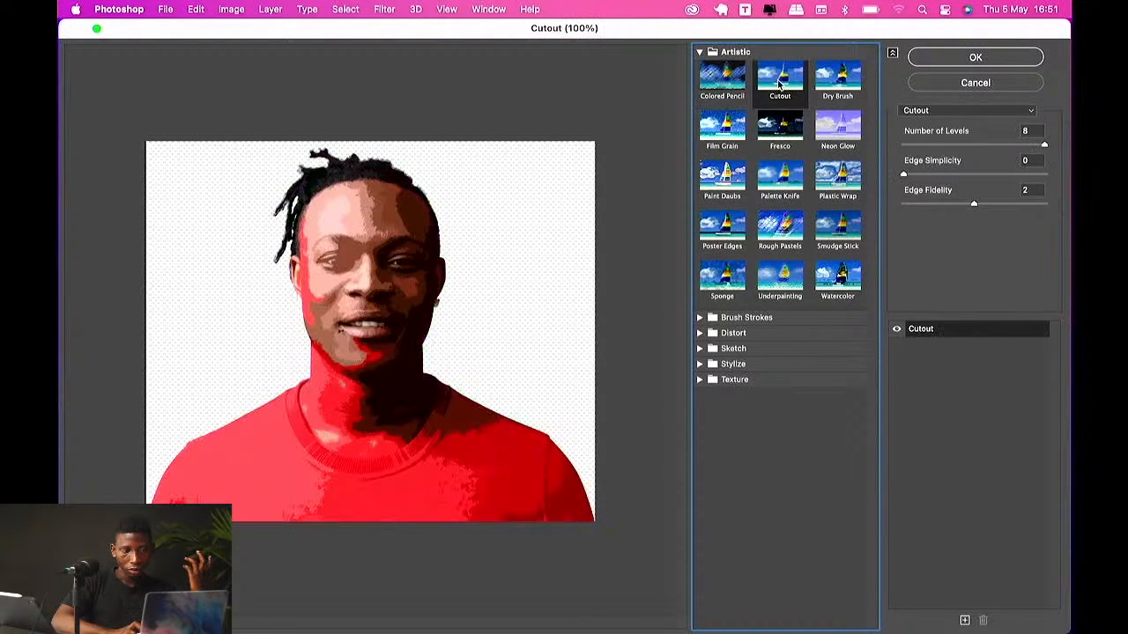
Step: Experiment with Cutout and Film Grain filter settings in the Filter Gallery
left_click(972, 205)
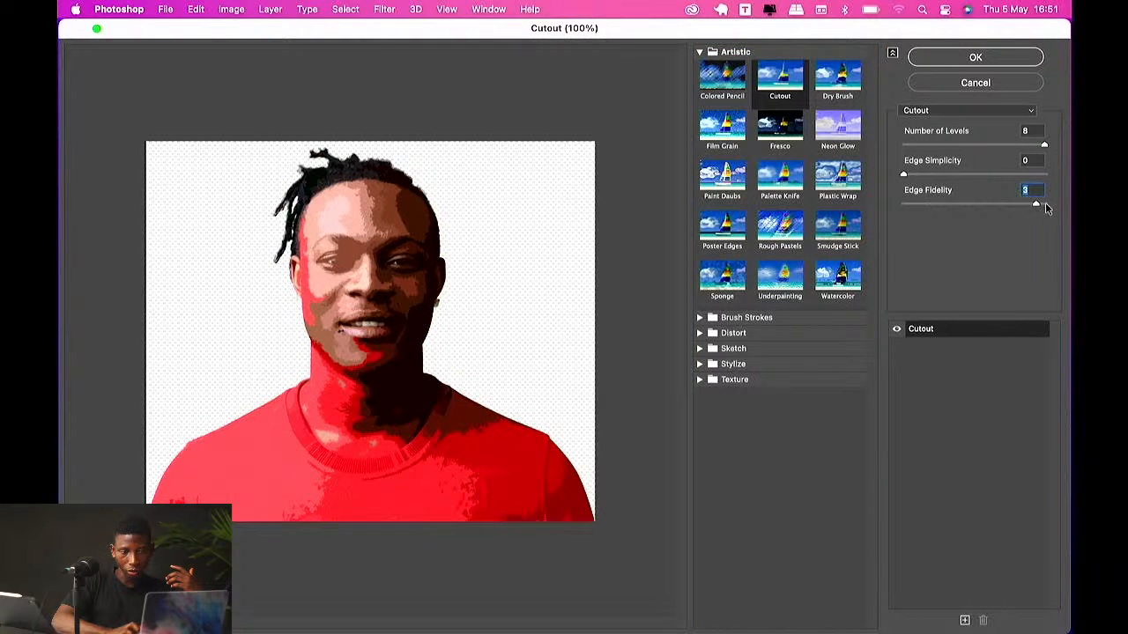
left_click_drag(1045, 203, 1048, 205)
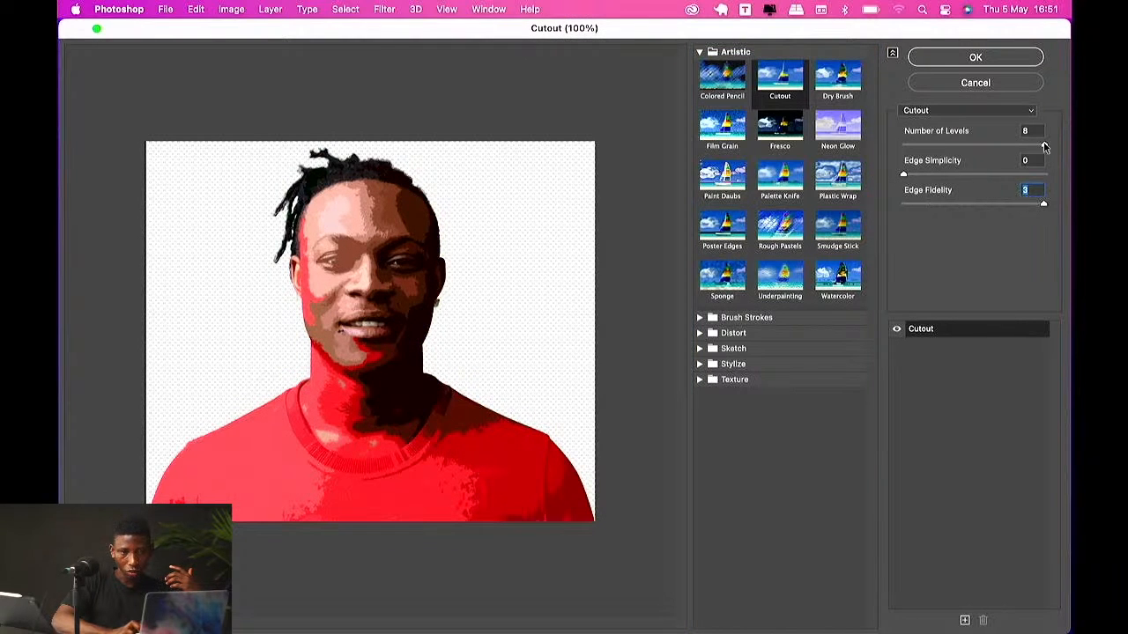
left_click_drag(1045, 146, 916, 146)
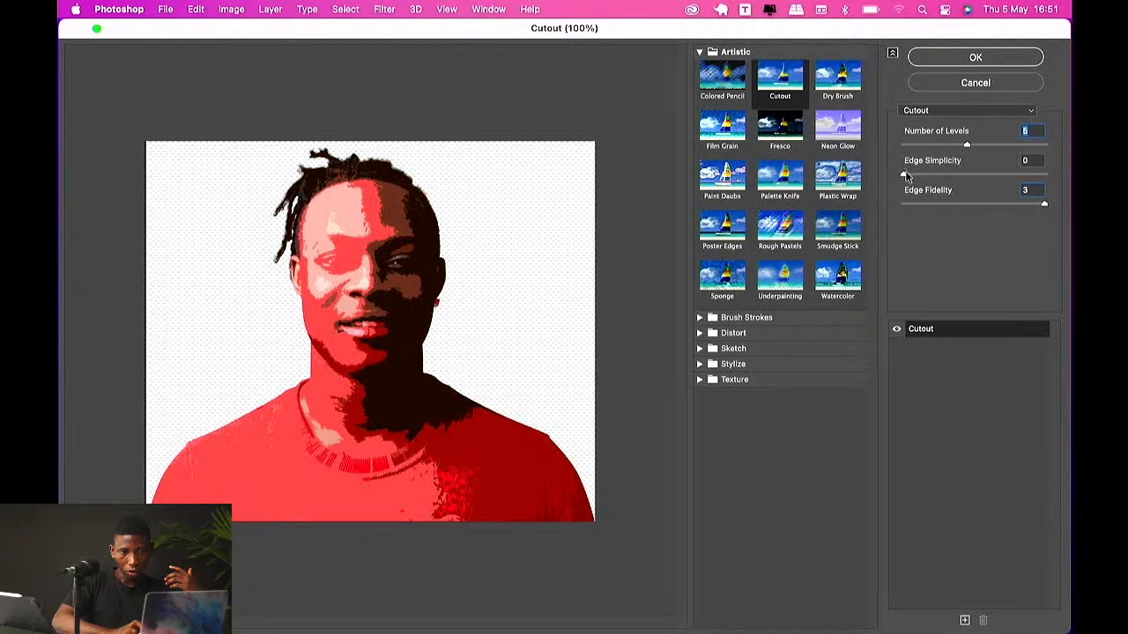
left_click_drag(905, 175, 967, 175)
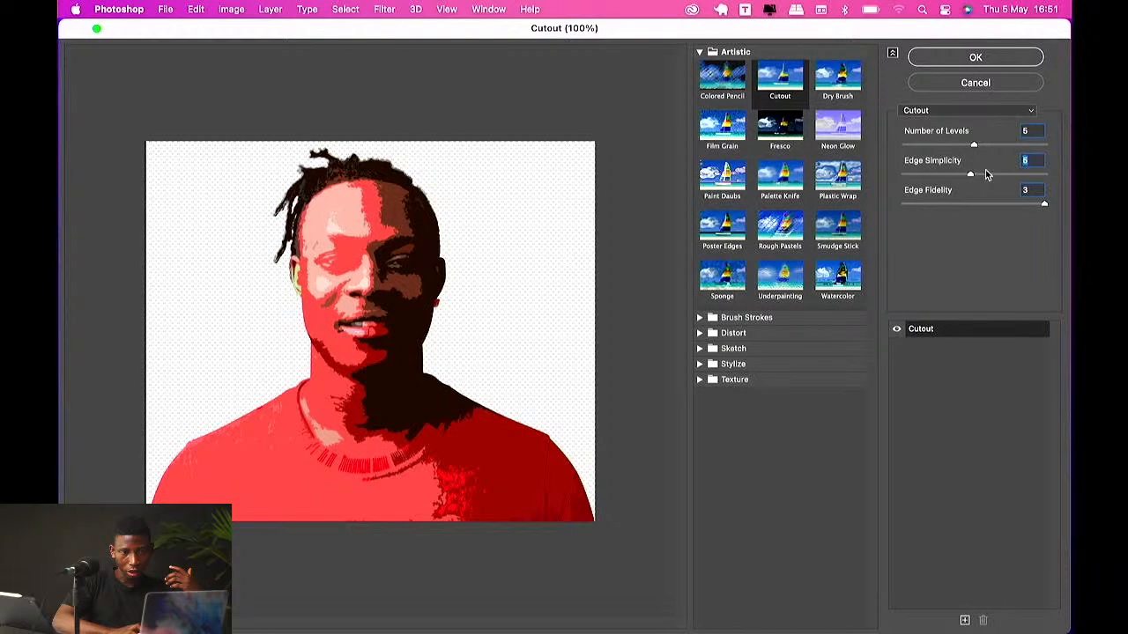
left_click(711, 131)
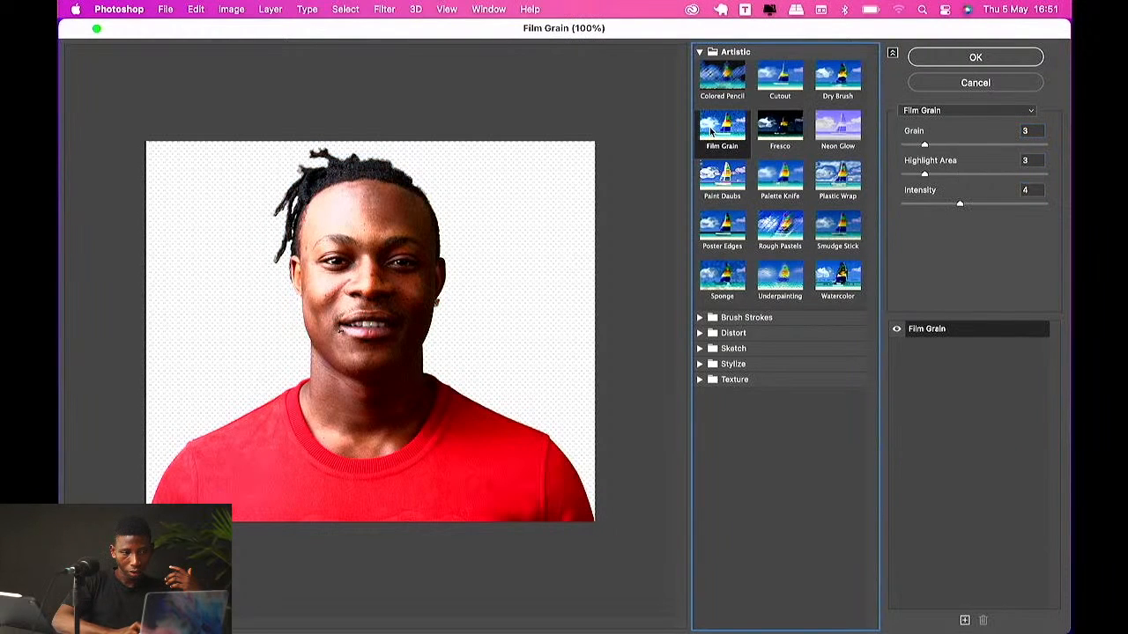
left_click_drag(928, 147, 1024, 197)
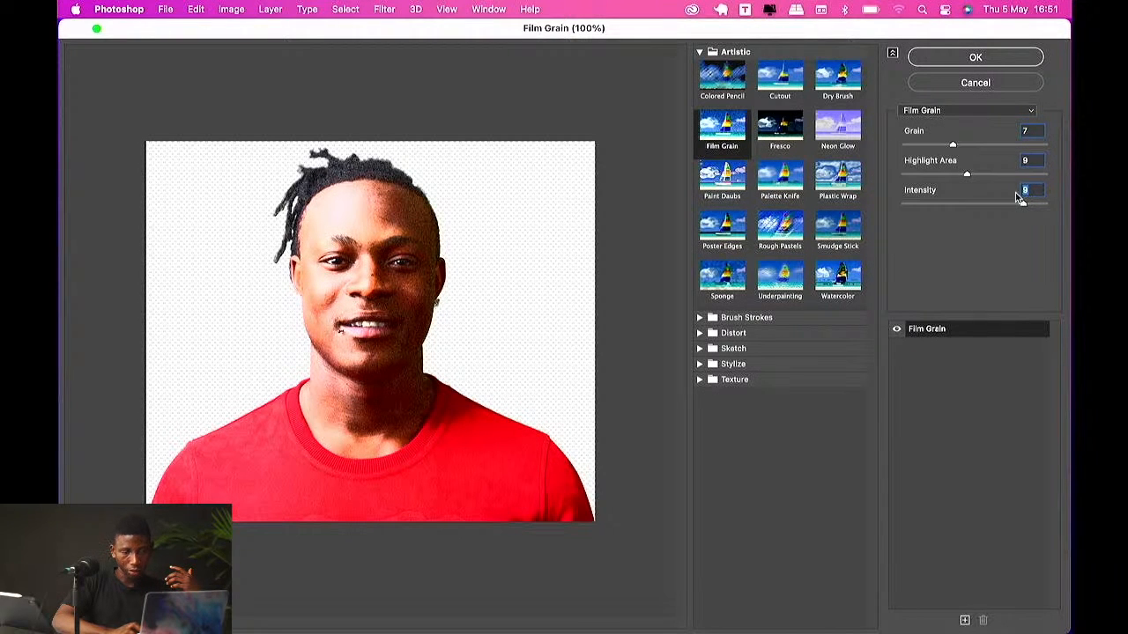
Step: Apply the Neon Glow filter with glow colour #5252ff and glow size -23
left_click(839, 134)
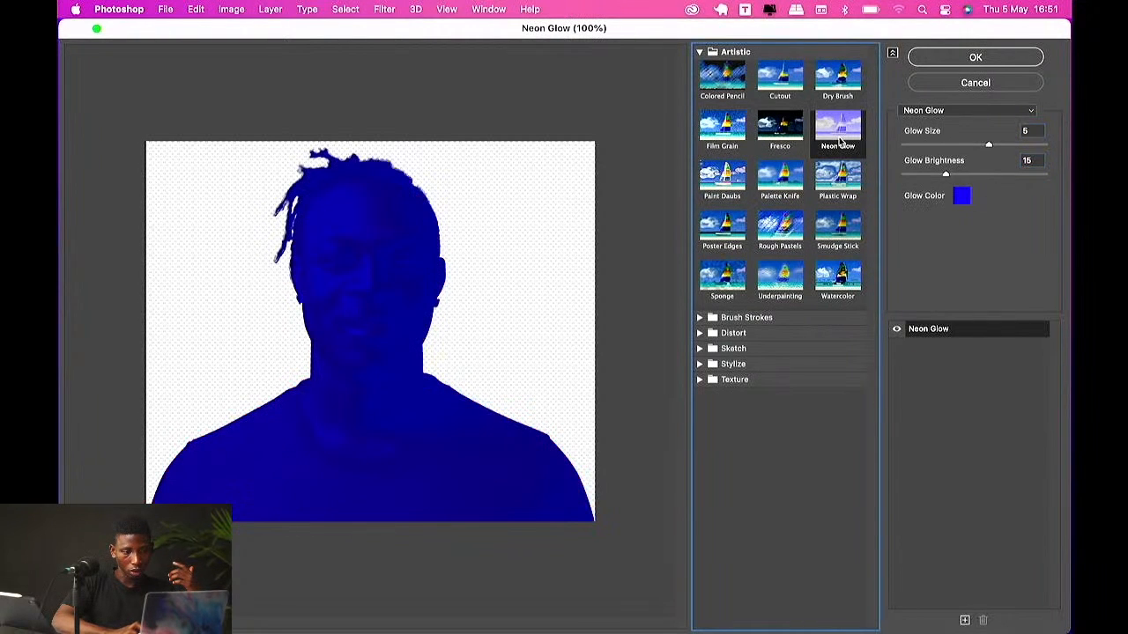
left_click(961, 196)
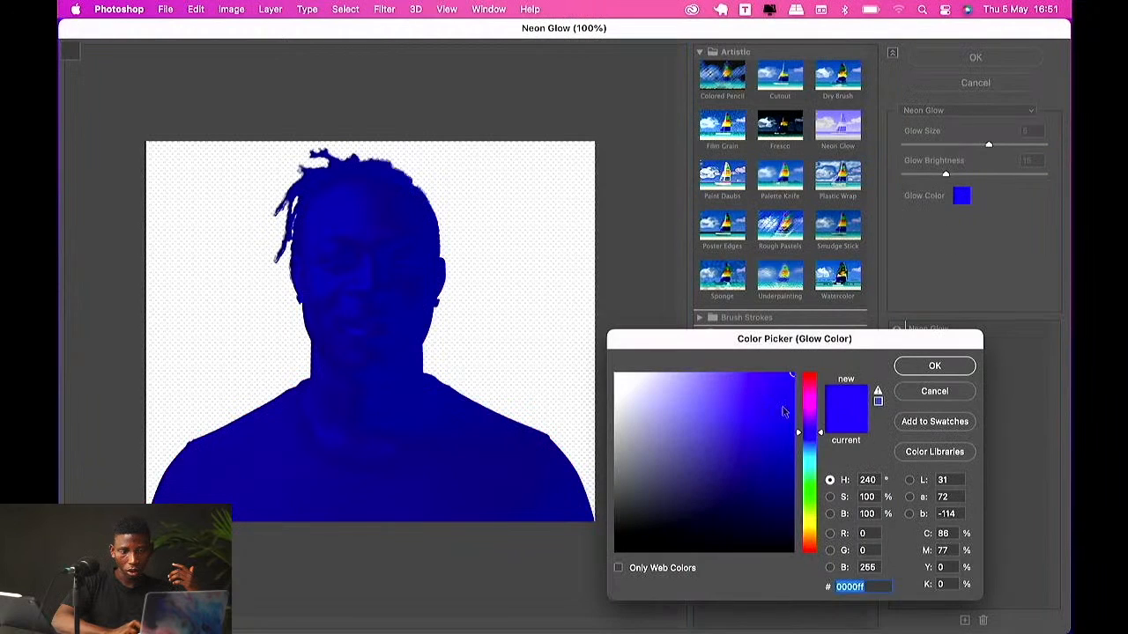
mouse_move(696, 419)
left_mouse_down()
mouse_move(705, 392)
mouse_move(655, 365)
mouse_move(735, 354)
left_mouse_up()
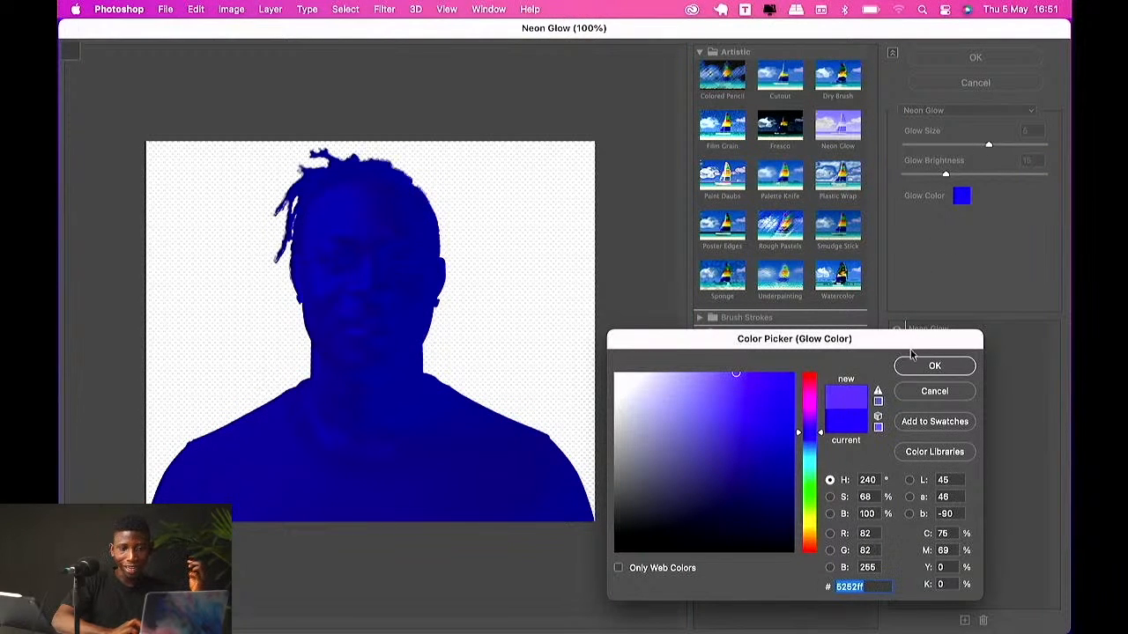
left_click(912, 366)
left_click_drag(990, 150, 929, 150)
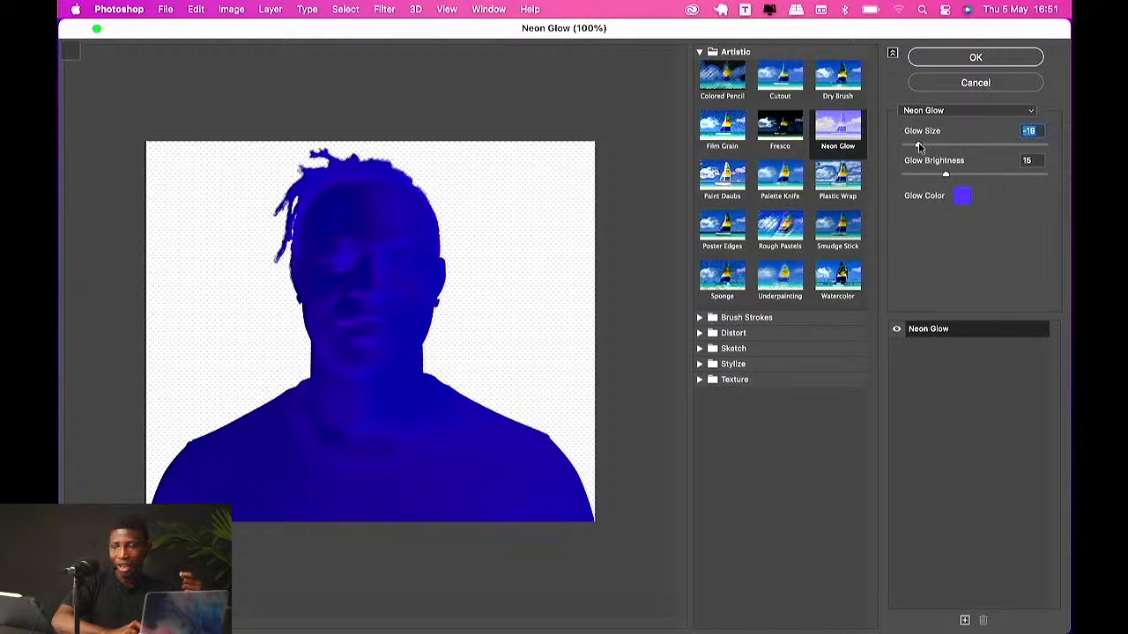
left_click(951, 55)
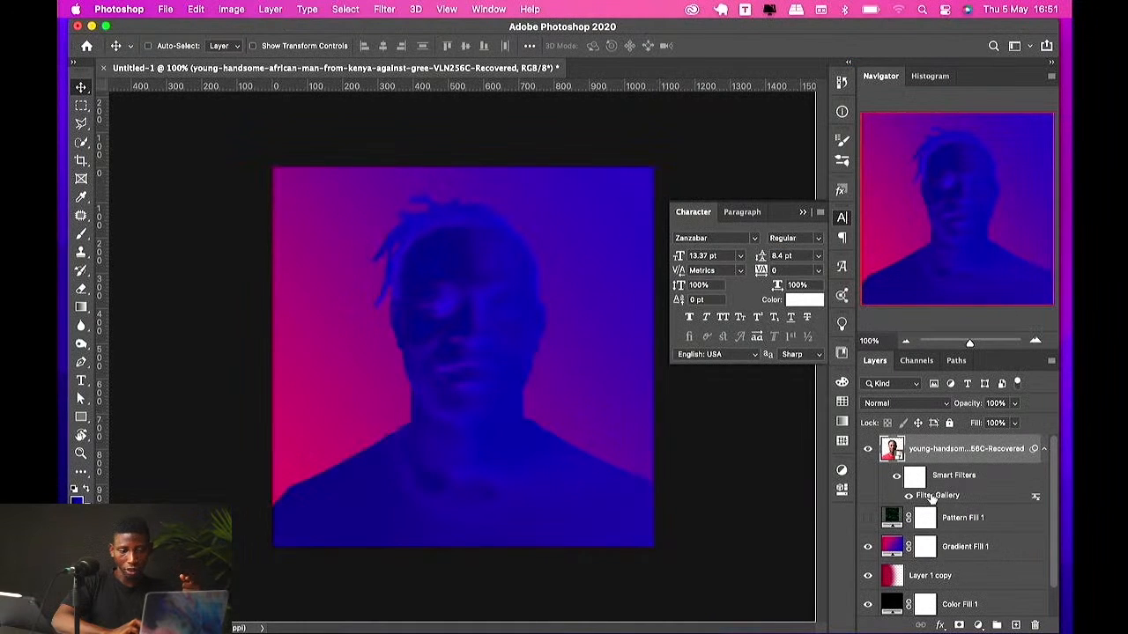
Step: Compare the photo with and without the smart filter by toggling its visibility
left_click(897, 476)
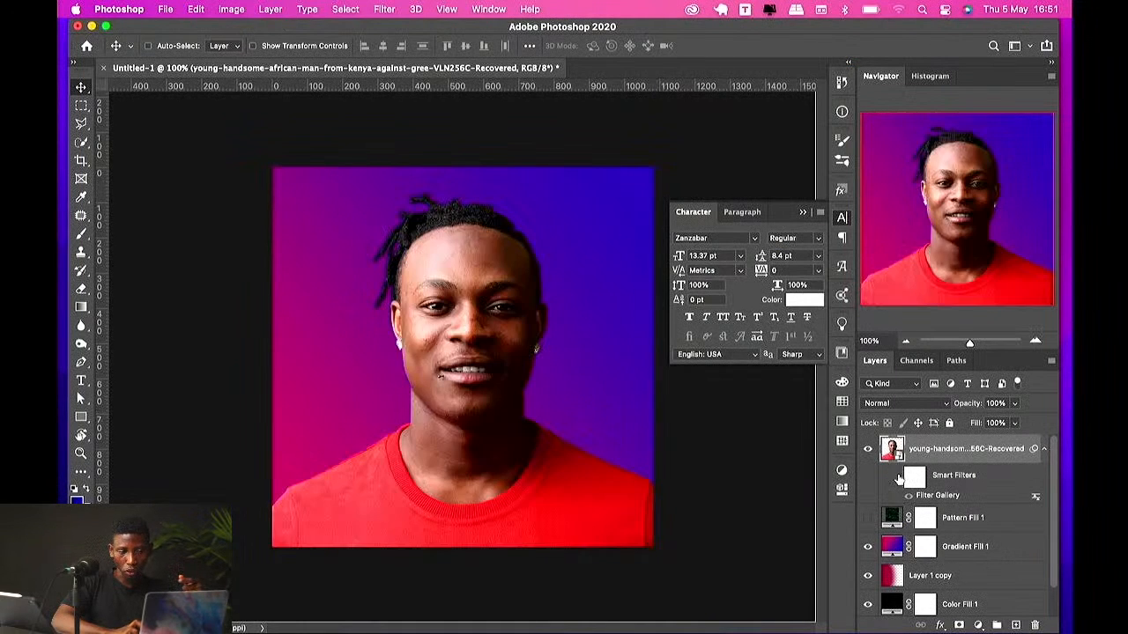
left_click(897, 476)
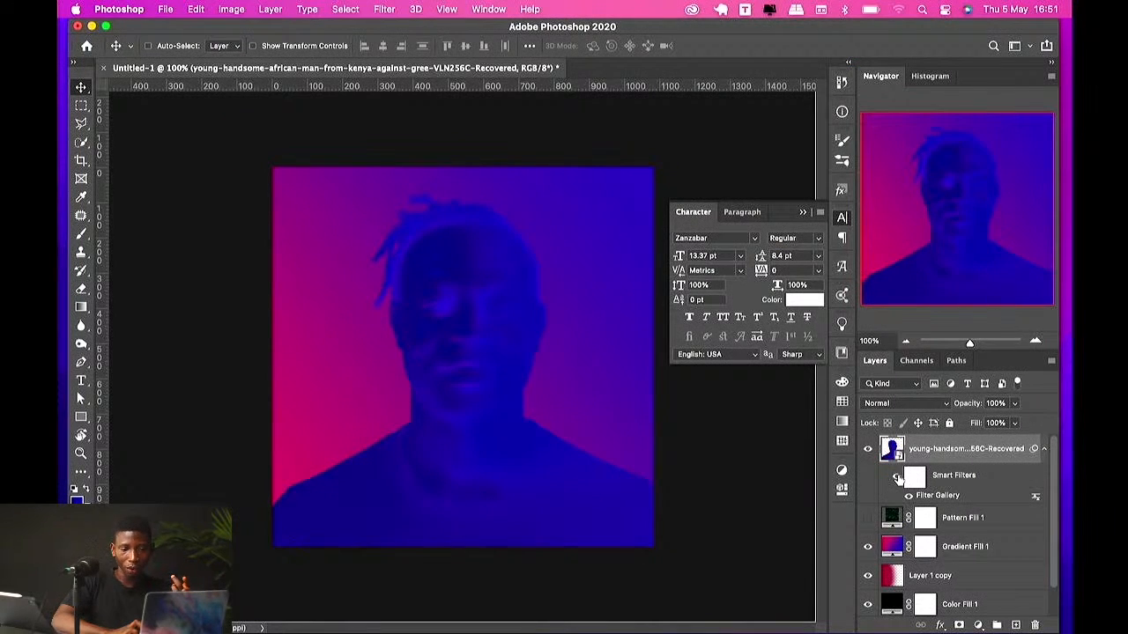
left_click(897, 477)
left_click(896, 477)
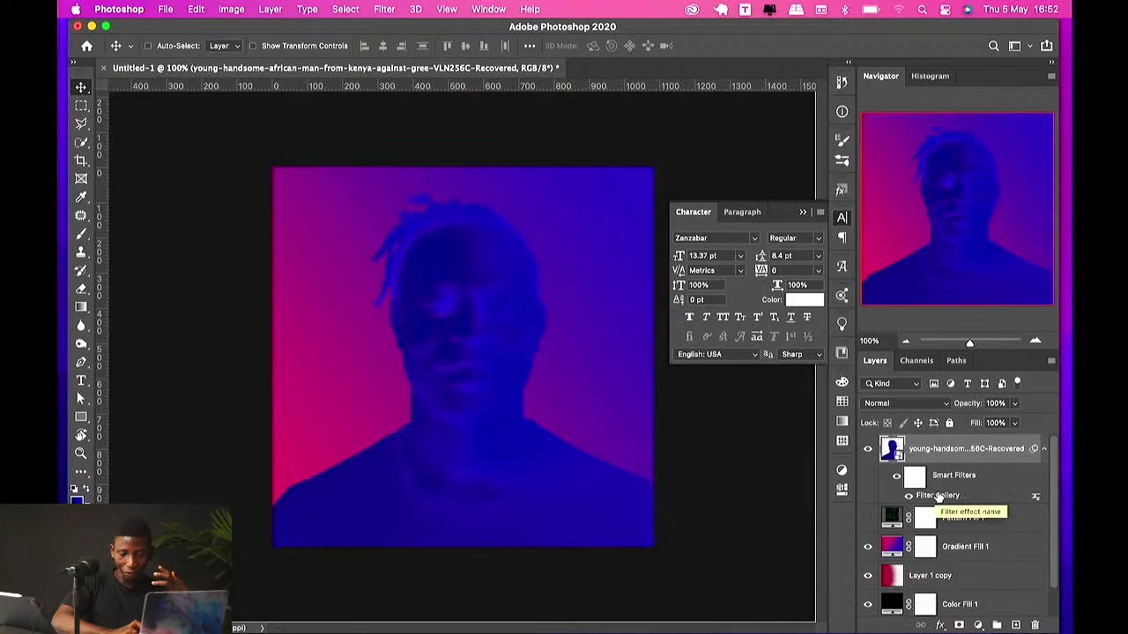
Step: Set the Filter Gallery smart filter's blending mode to Screen
double_click(1036, 500)
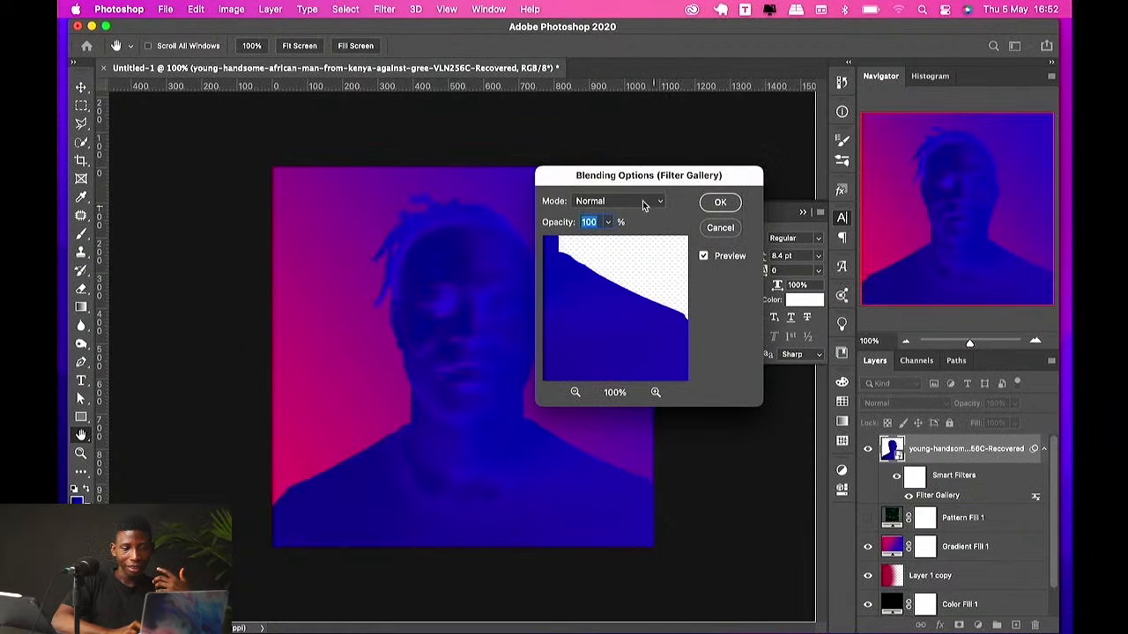
left_click(643, 201)
left_click(632, 415)
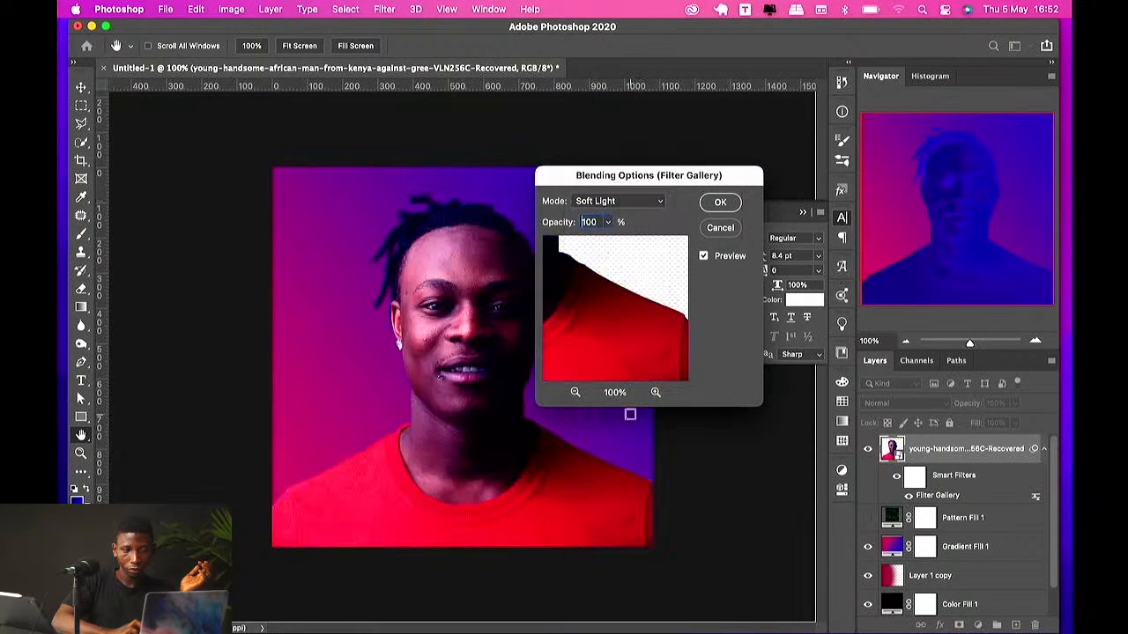
left_click(631, 204)
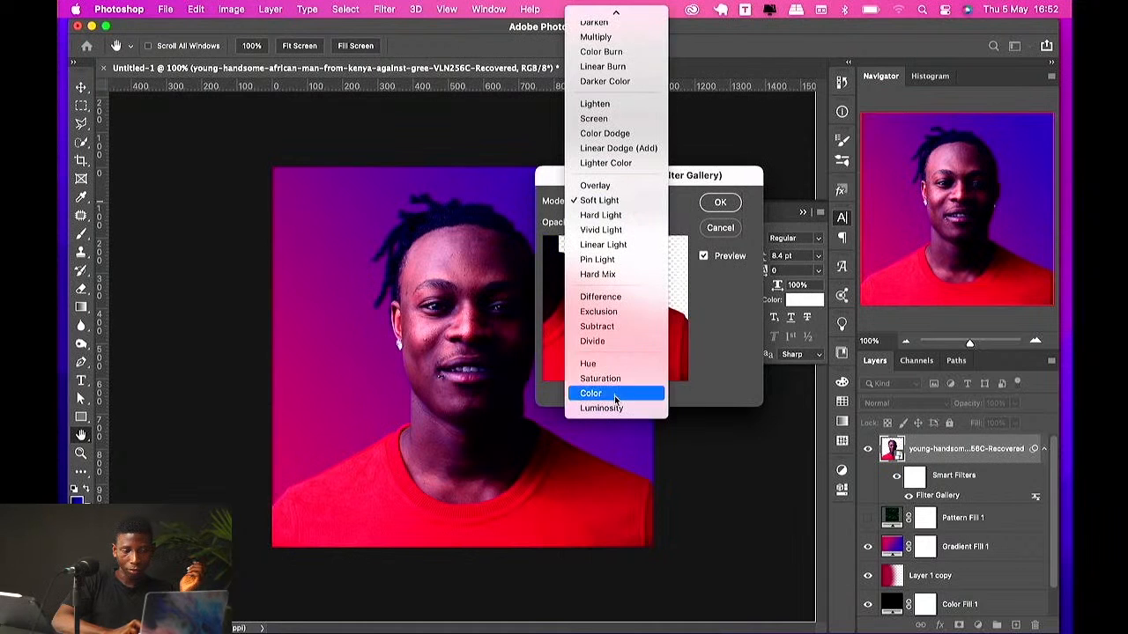
left_click(614, 393)
left_click(610, 202)
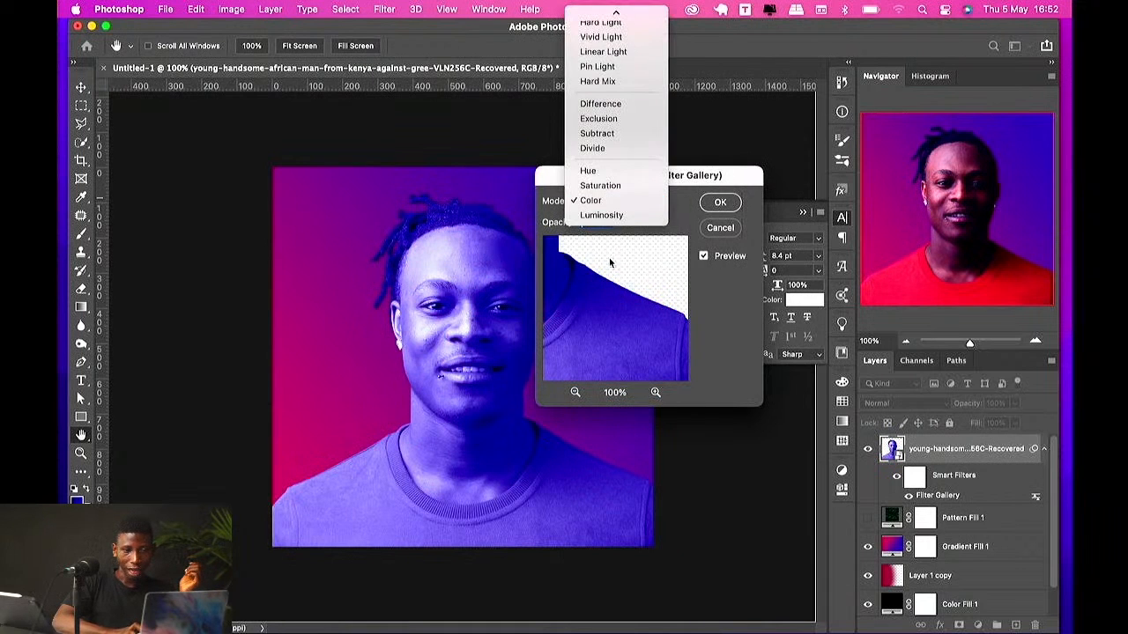
left_click(604, 217)
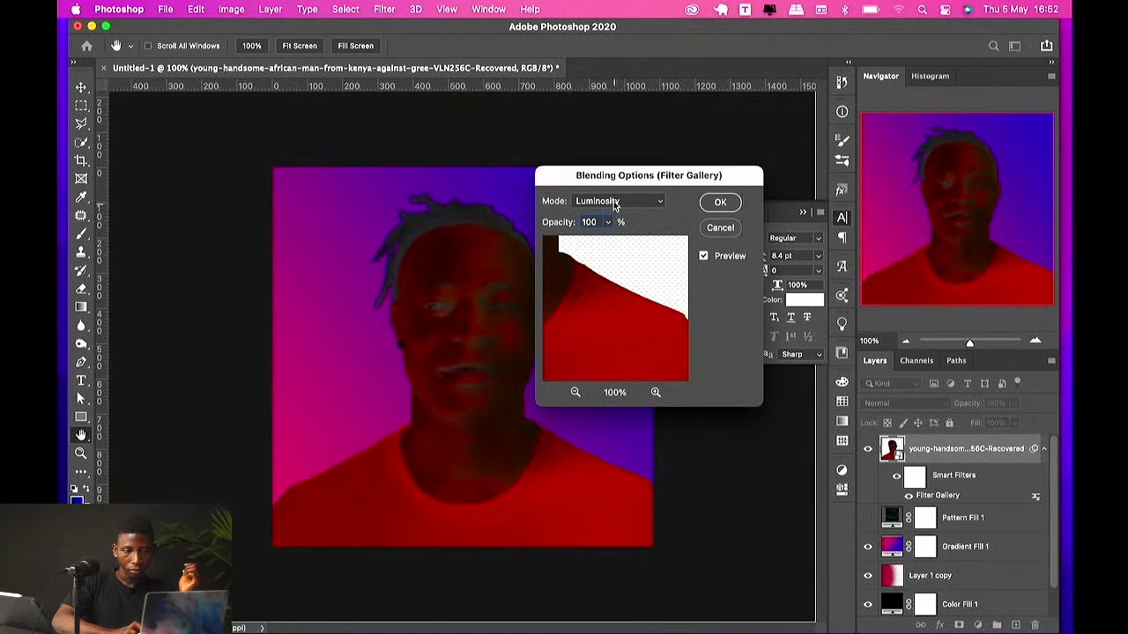
left_click(614, 204)
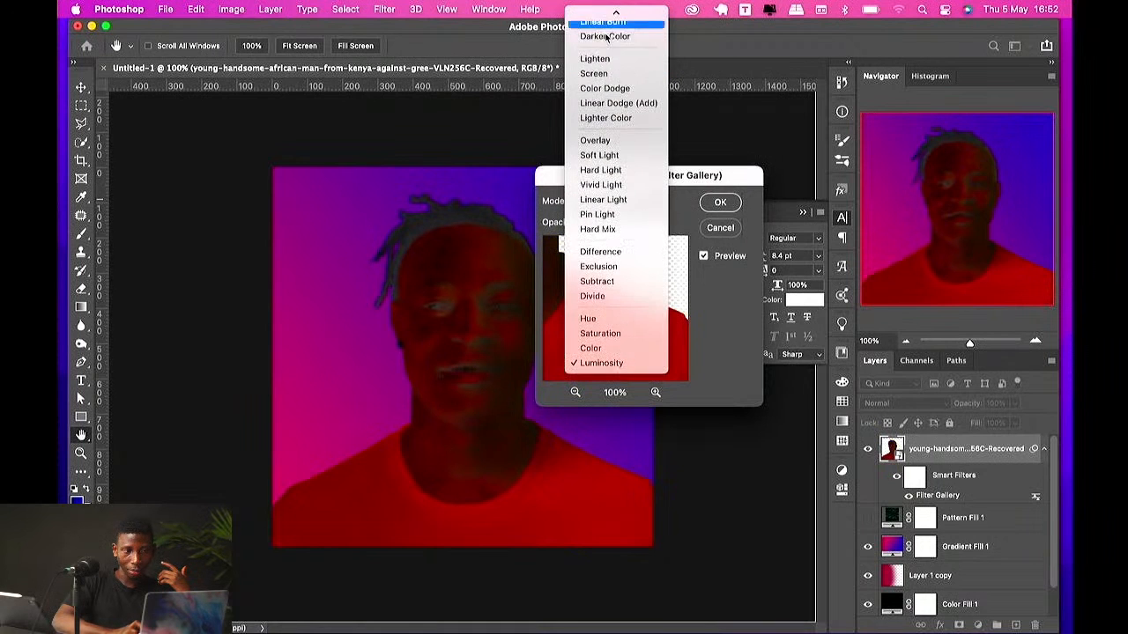
left_click(600, 70)
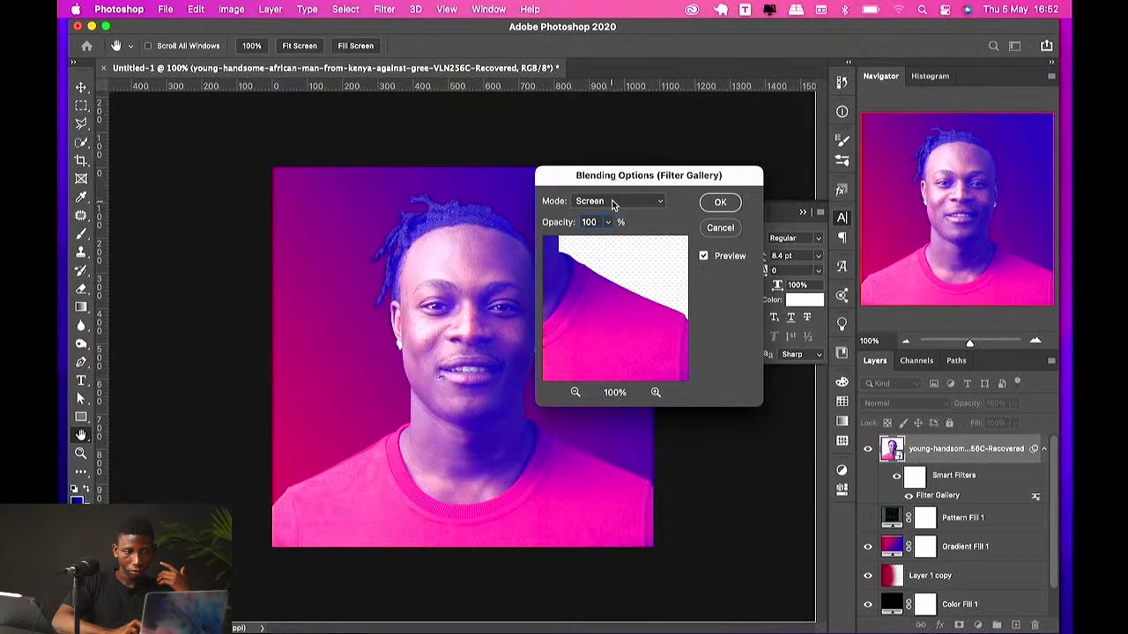
left_click(614, 201)
left_click(606, 118)
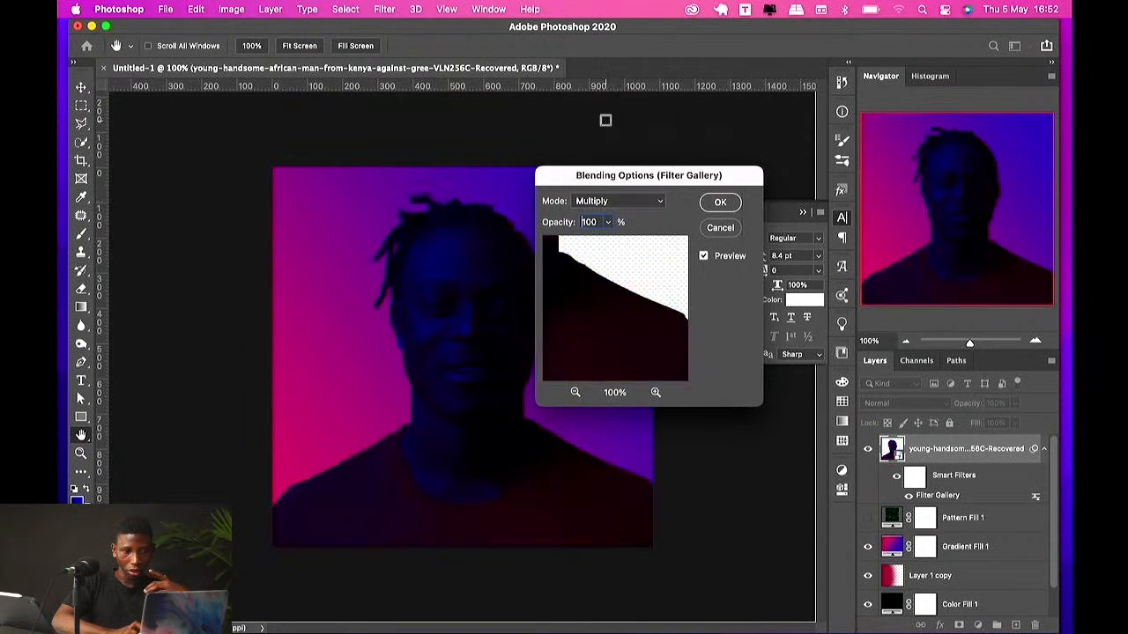
left_click(614, 202)
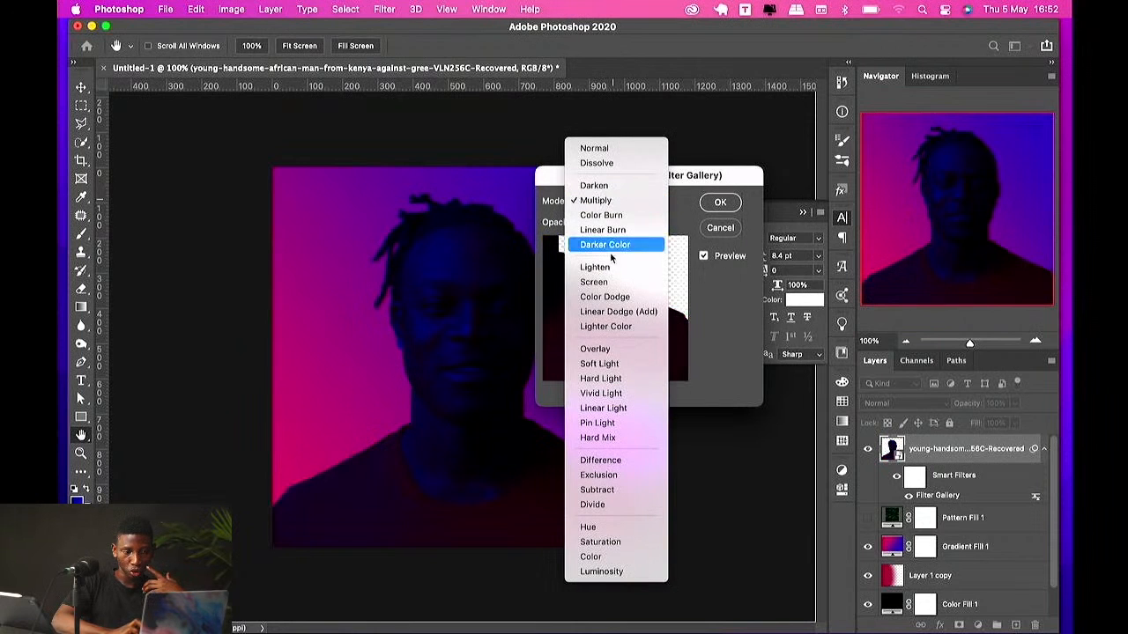
left_click(608, 282)
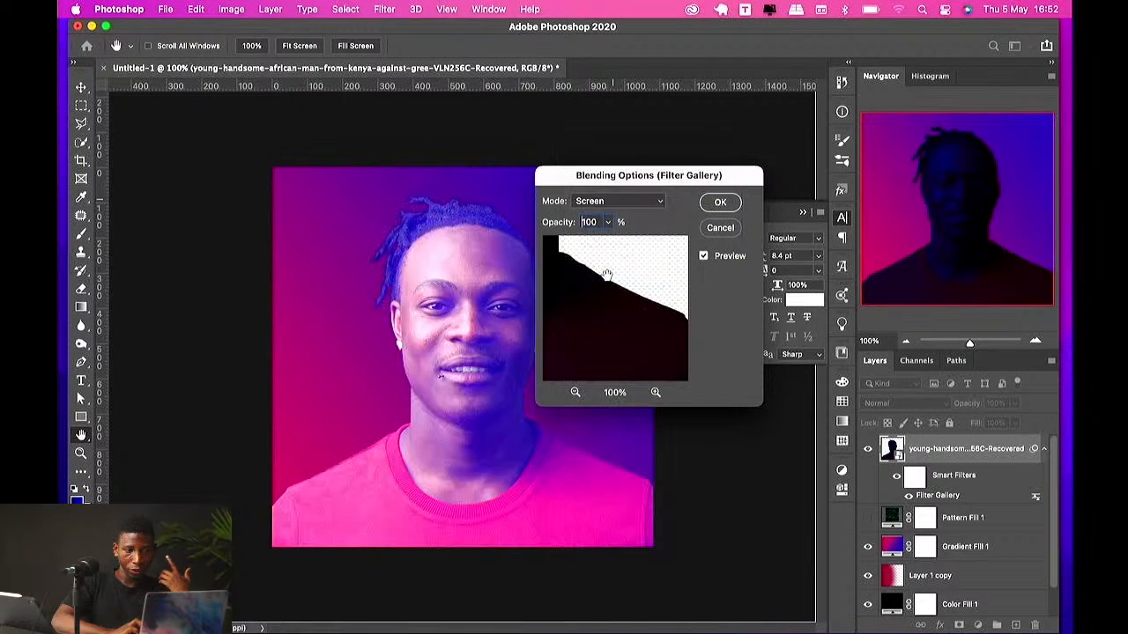
Step: Lower the smart filter's blending opacity to 55% and confirm
left_click(608, 222)
mouse_move(582, 243)
left_mouse_down()
mouse_move(569, 244)
mouse_move(580, 246)
left_mouse_up()
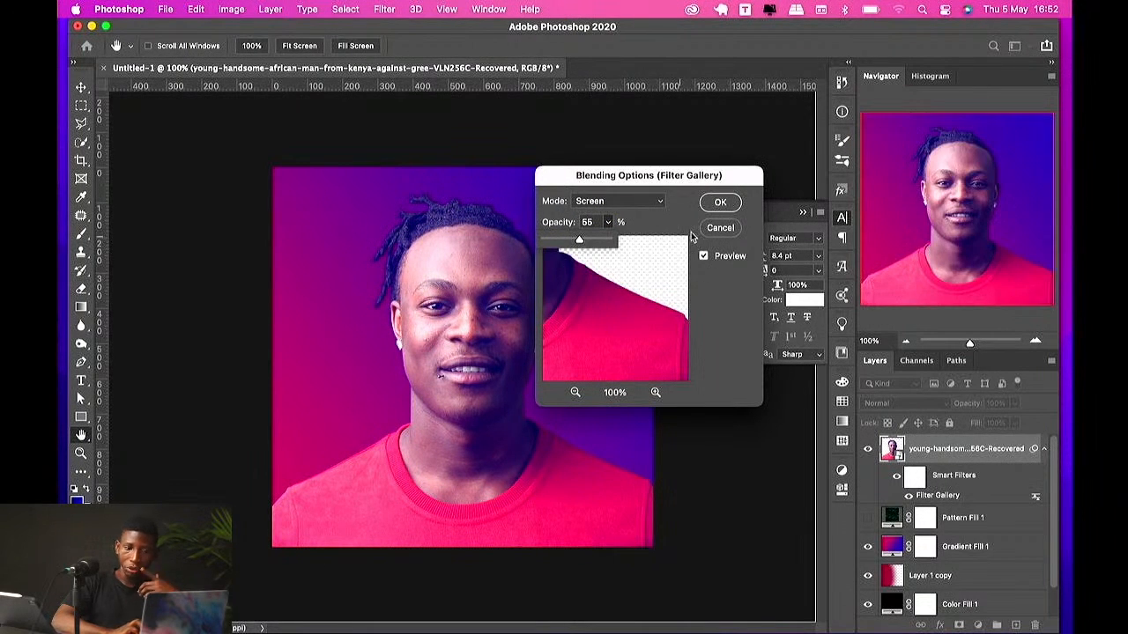
left_click(715, 205)
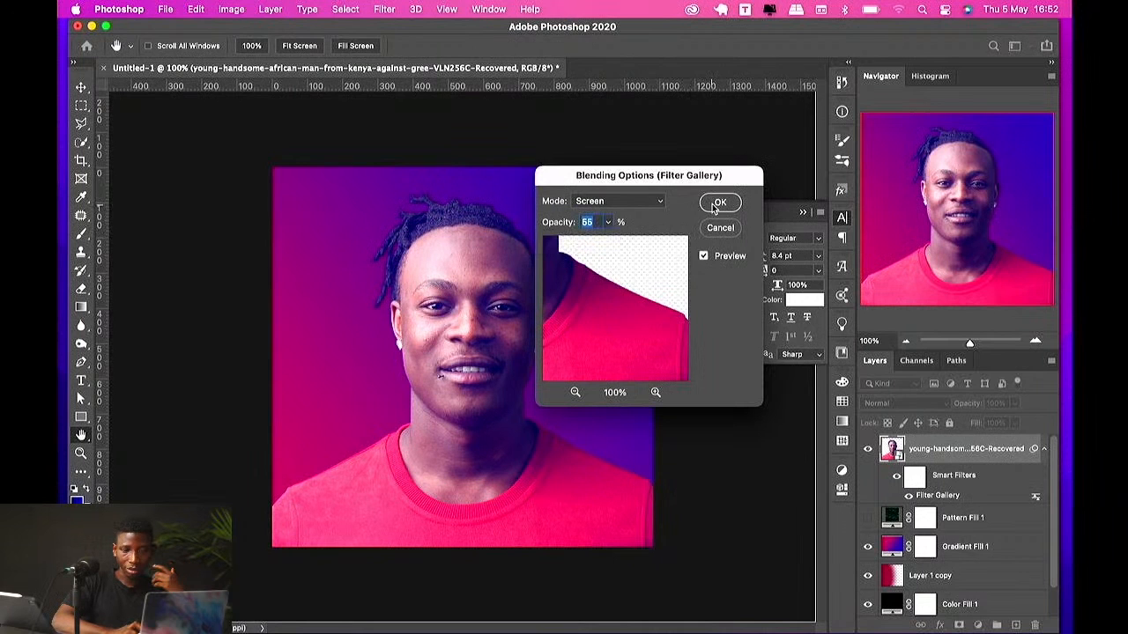
left_click(716, 205)
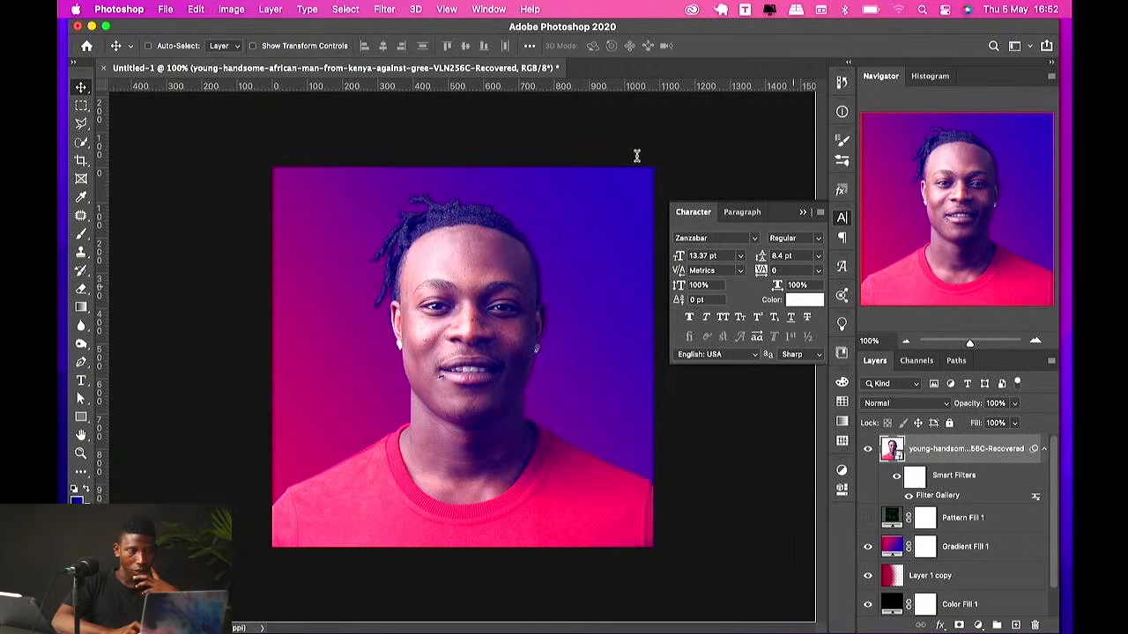
Step: Open the Filter menu again
left_click(386, 9)
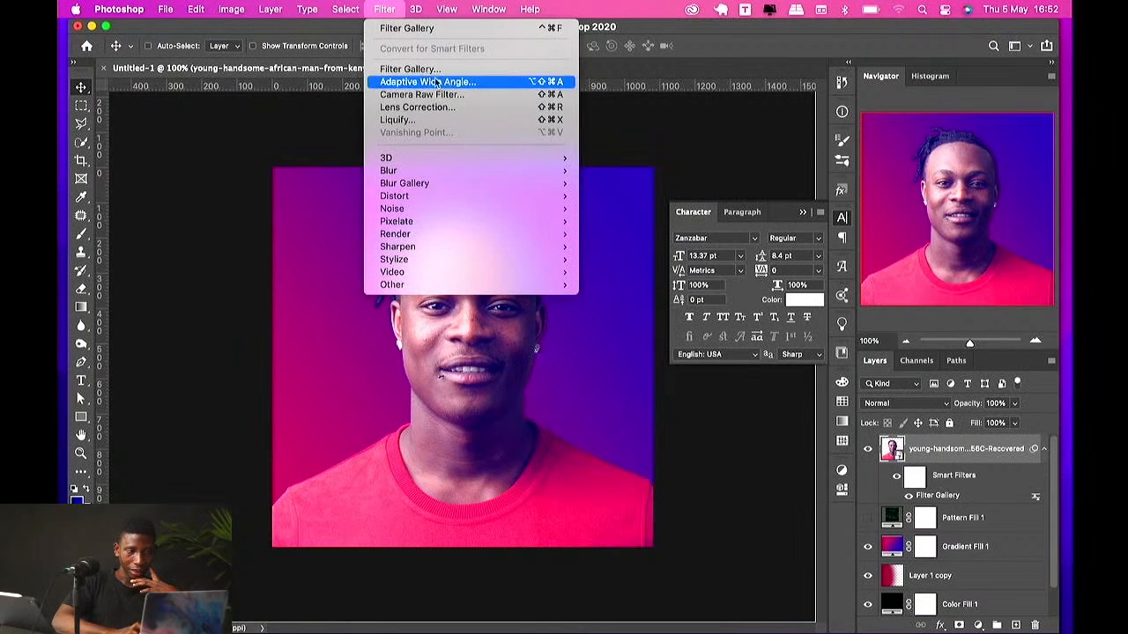
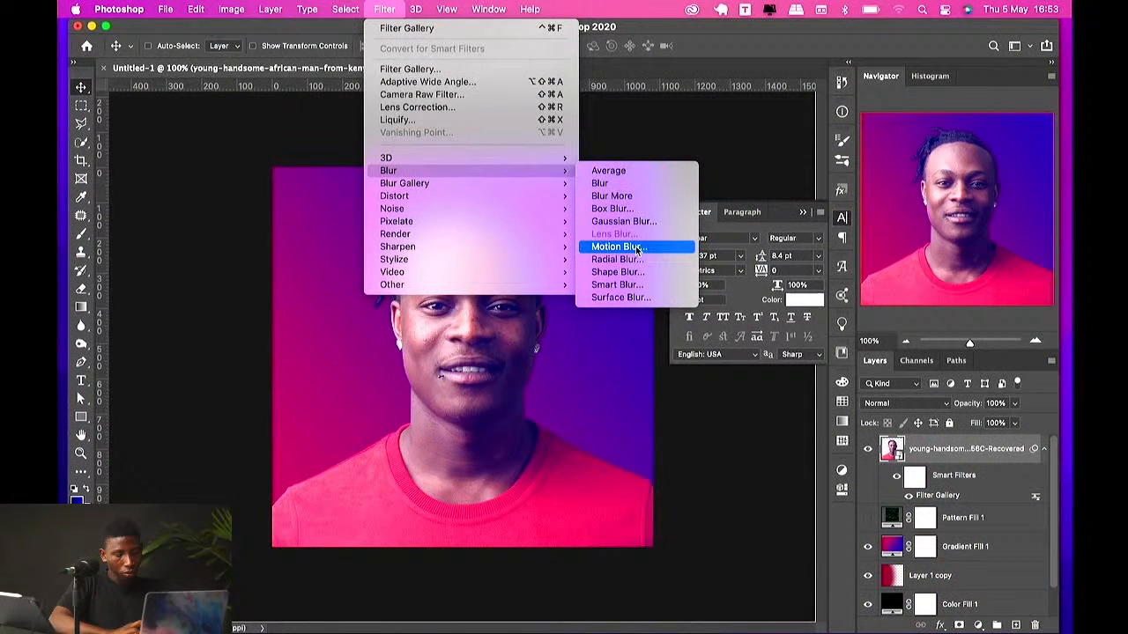
Step: Open the Camera Raw Filter and set Temperature to +2 and Tint to +21
left_click(448, 95)
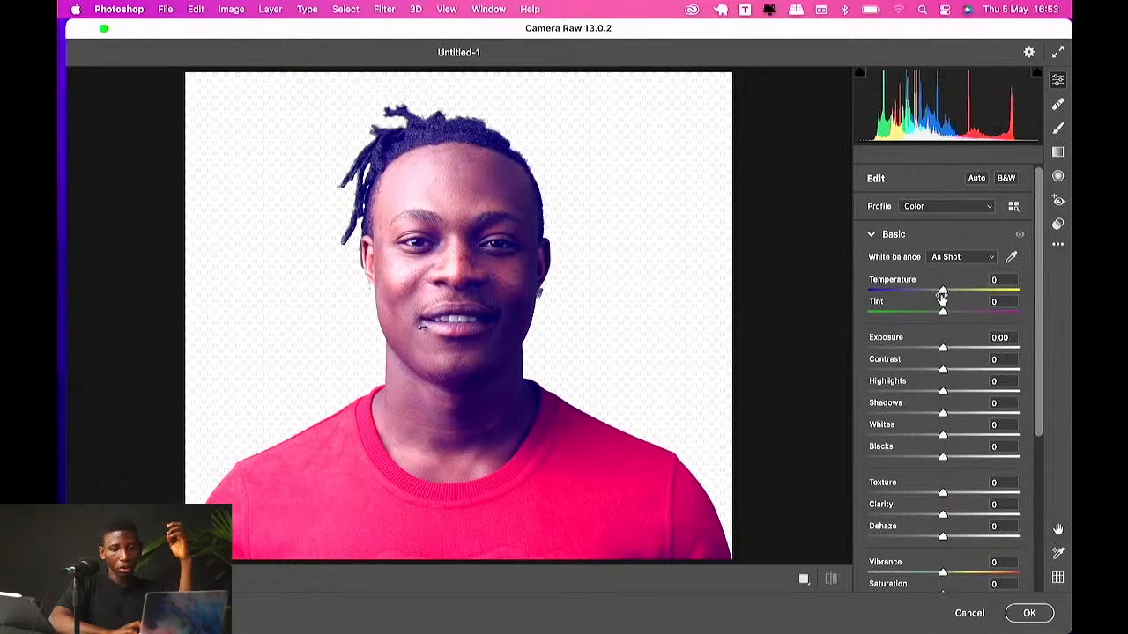
mouse_move(945, 292)
left_mouse_down()
mouse_move(983, 296)
mouse_move(928, 293)
mouse_move(949, 296)
left_mouse_up()
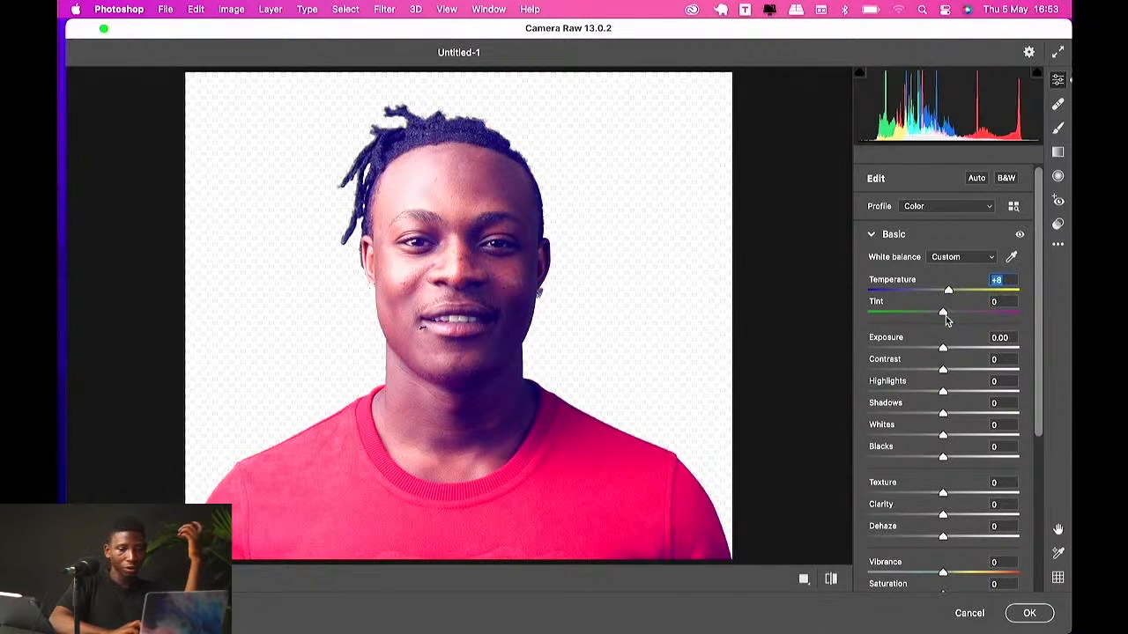
left_click_drag(944, 310, 957, 329)
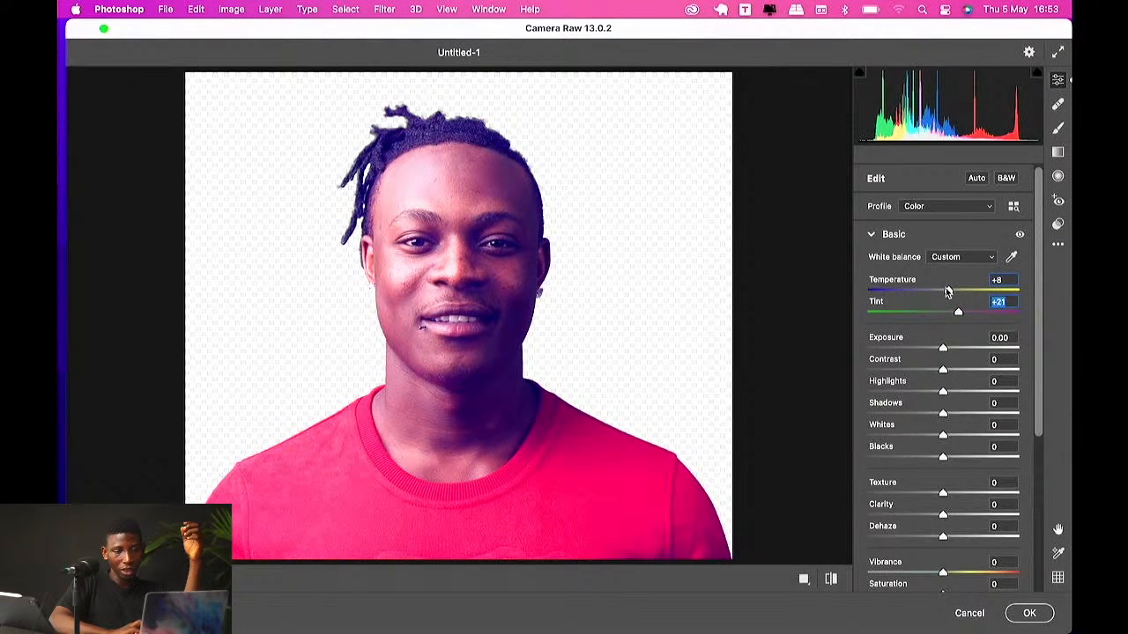
mouse_move(947, 291)
left_mouse_down()
mouse_move(964, 292)
mouse_move(942, 296)
left_mouse_up()
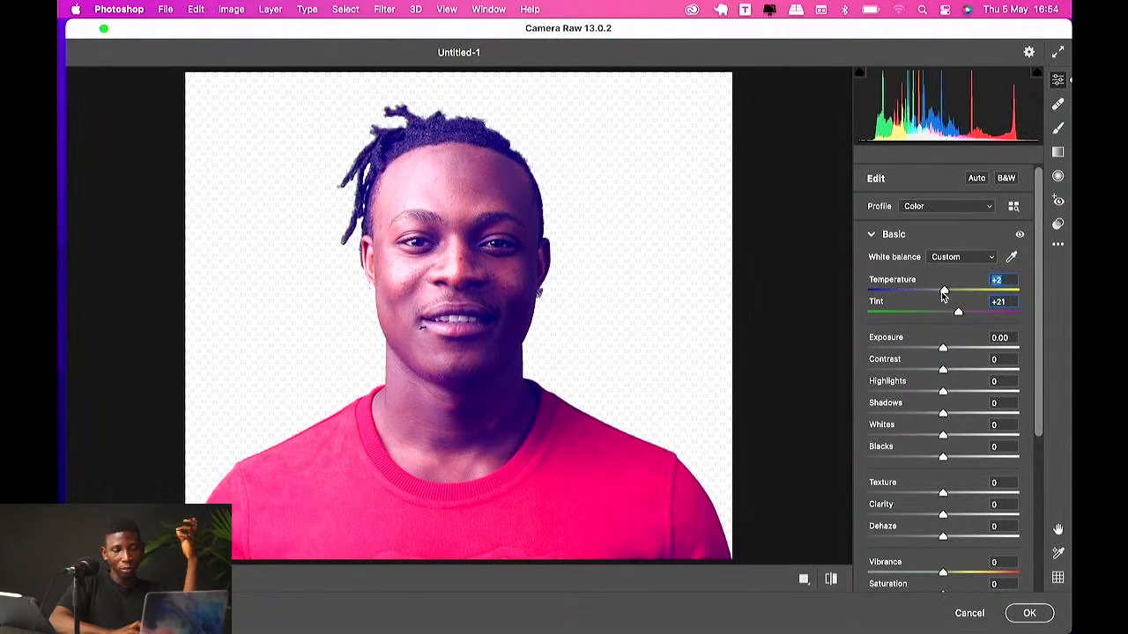
Step: Set Exposure to +0.35, Contrast to -22, Highlights to -3 and Shadows to -22
left_click(943, 349)
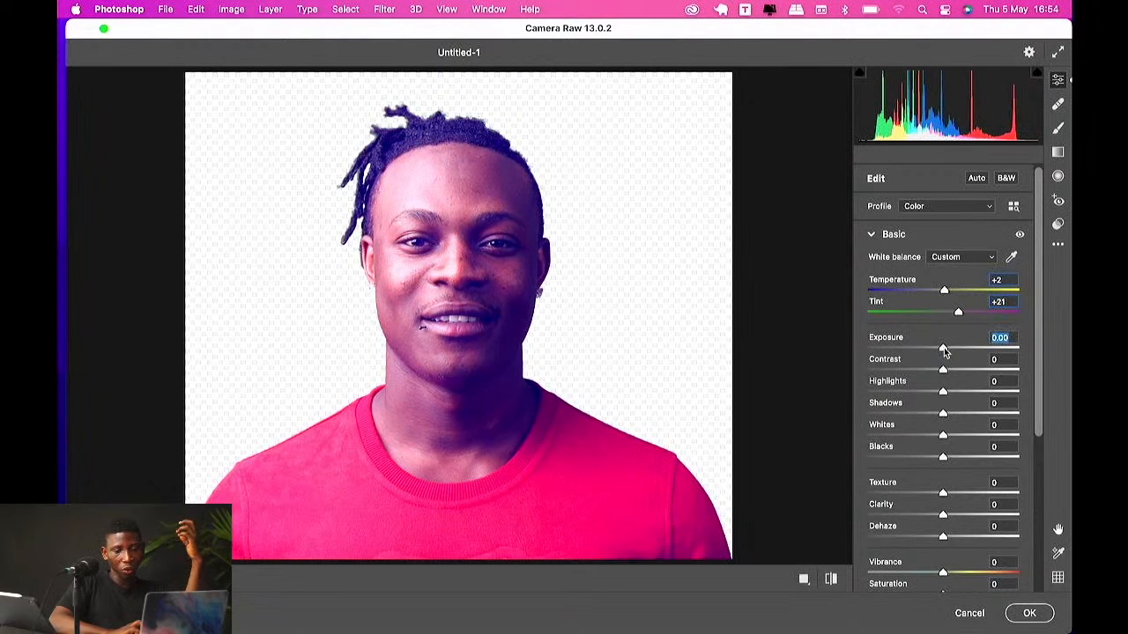
mouse_move(943, 351)
left_mouse_down()
mouse_move(911, 355)
mouse_move(962, 352)
mouse_move(949, 353)
left_mouse_up()
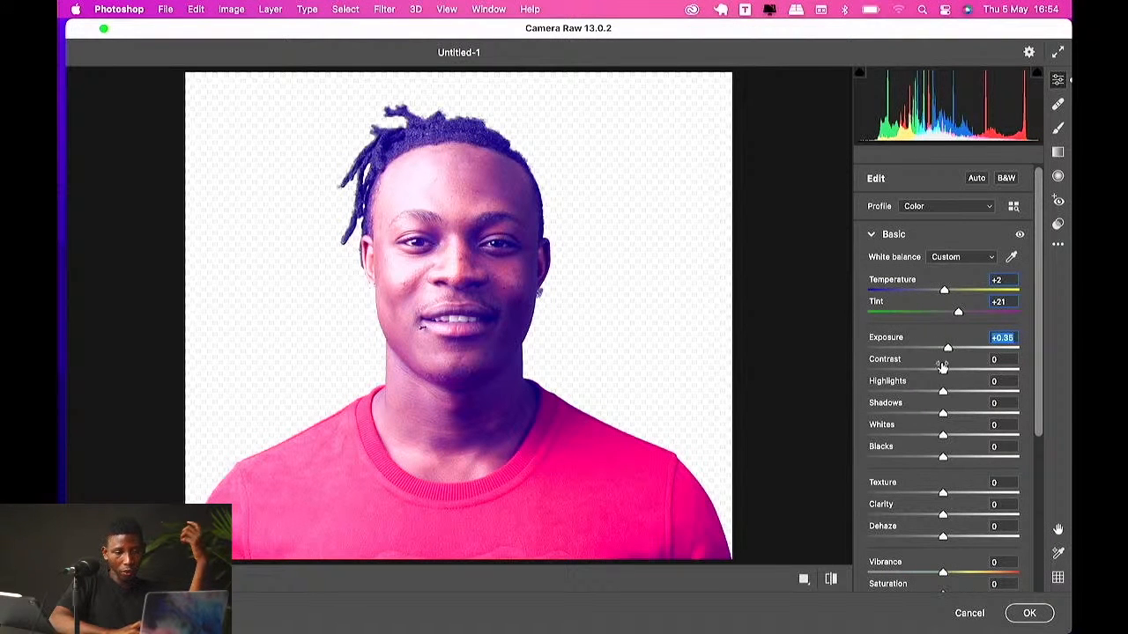
left_click_drag(942, 370, 928, 416)
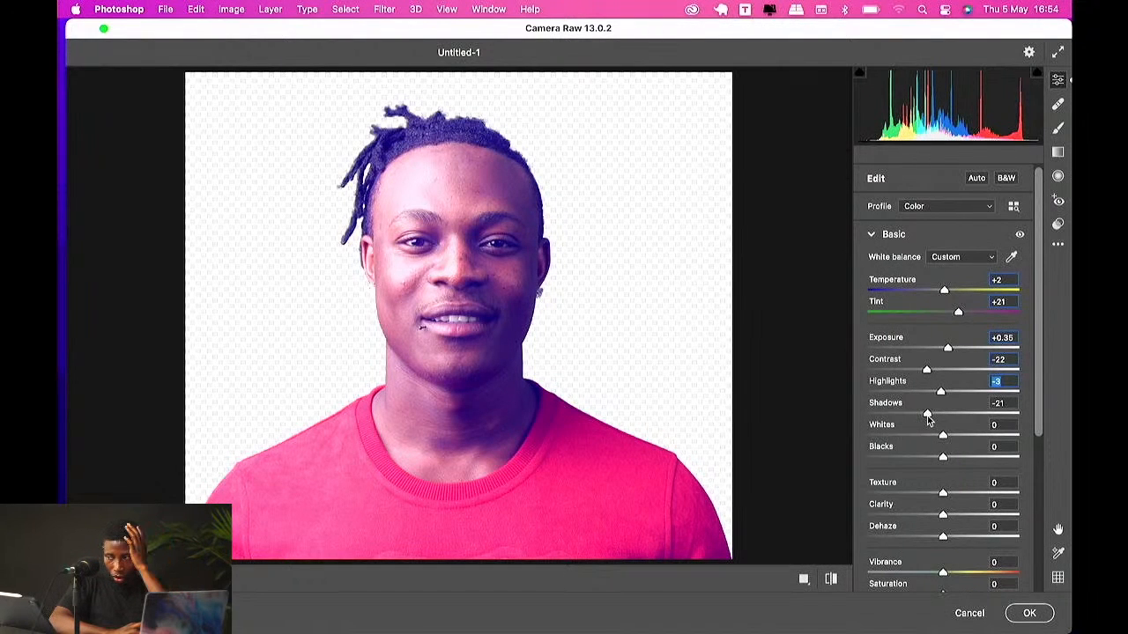
left_click(927, 420)
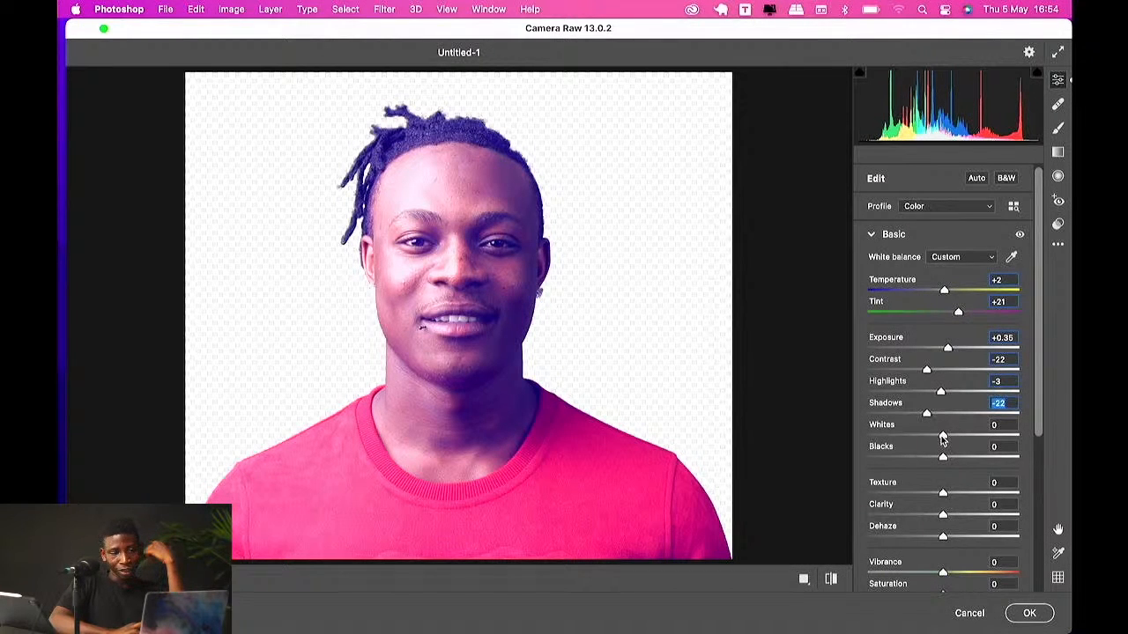
Step: Raise Whites to +27 and lower Blacks to -44
left_click(942, 437)
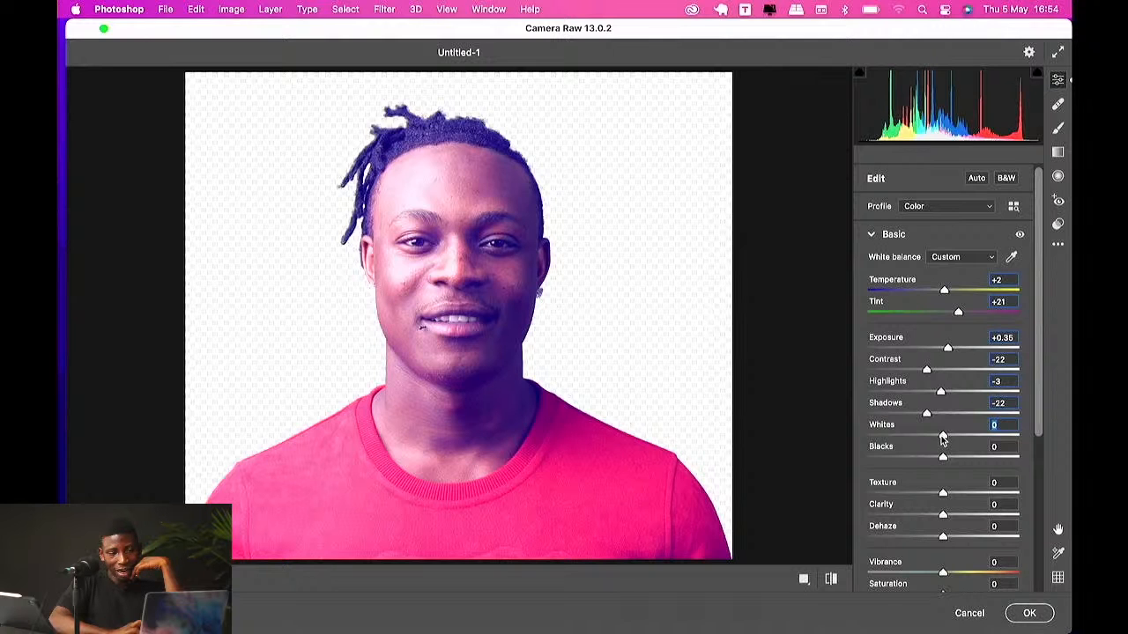
left_click_drag(943, 437, 911, 460)
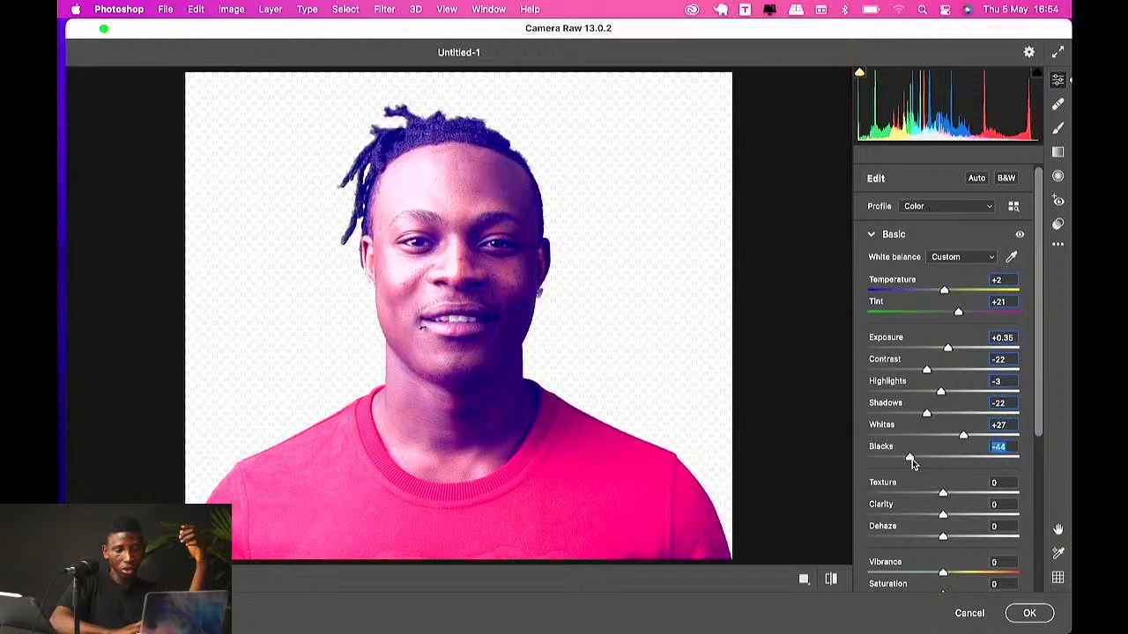
Step: Set Texture to +65 and Clarity to +66
left_click_drag(943, 493, 895, 492)
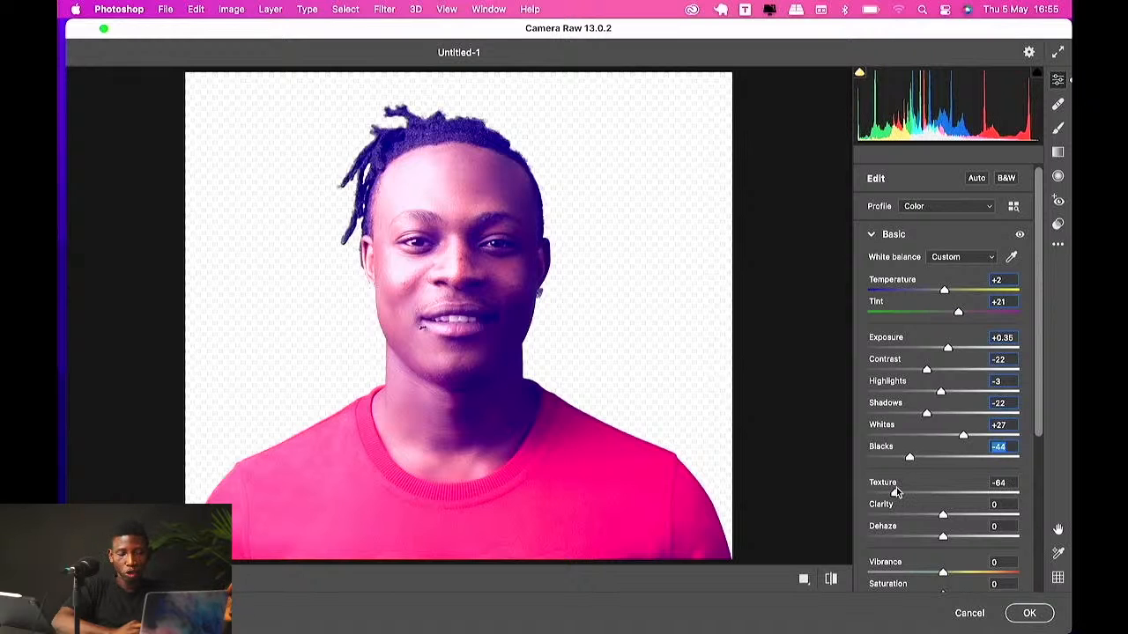
left_click_drag(897, 492, 912, 494)
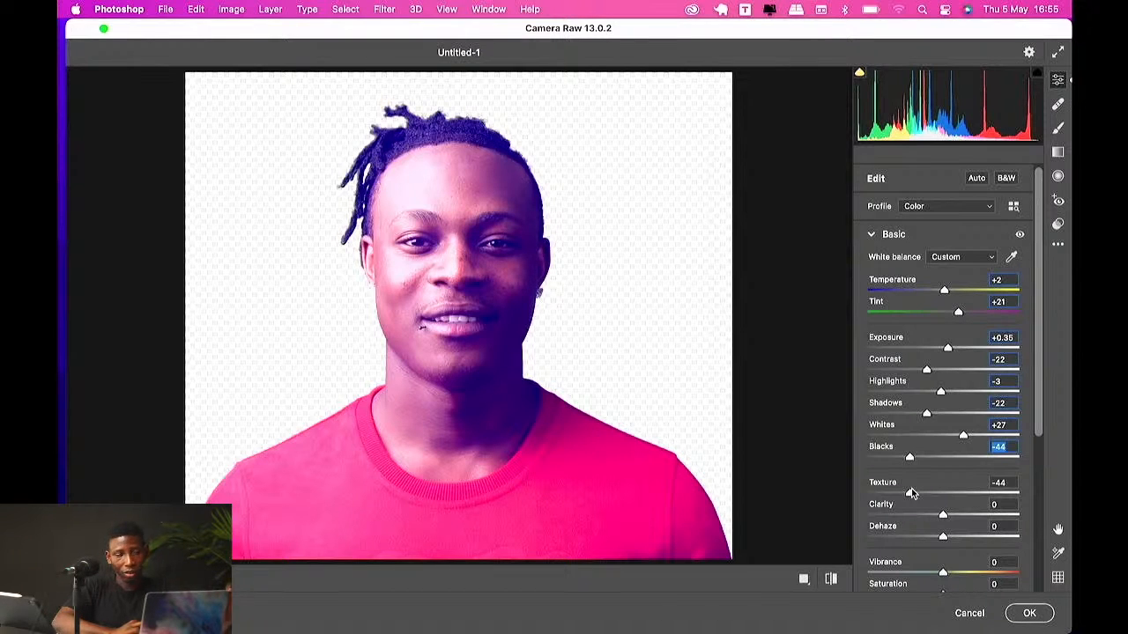
left_click(910, 496)
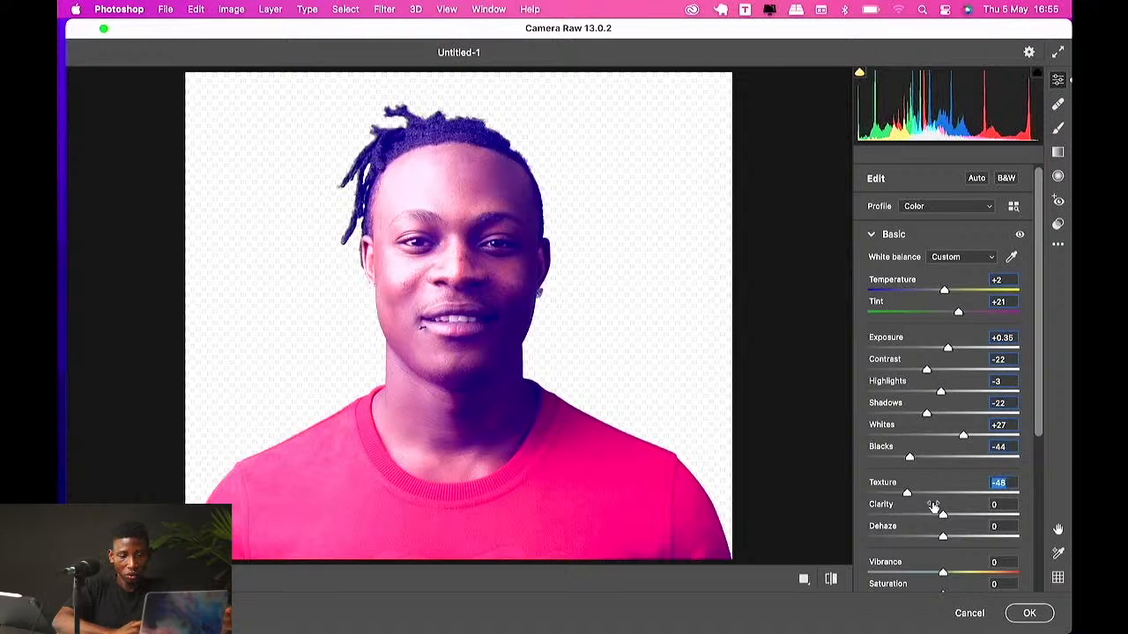
left_click_drag(932, 506, 981, 507)
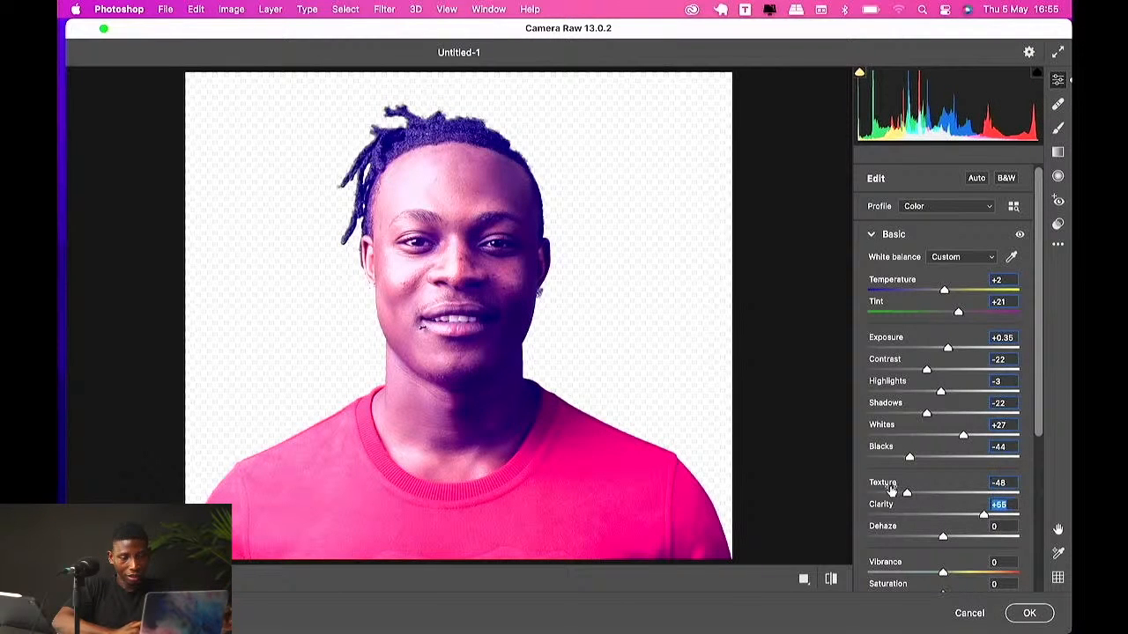
left_click_drag(910, 491, 992, 492)
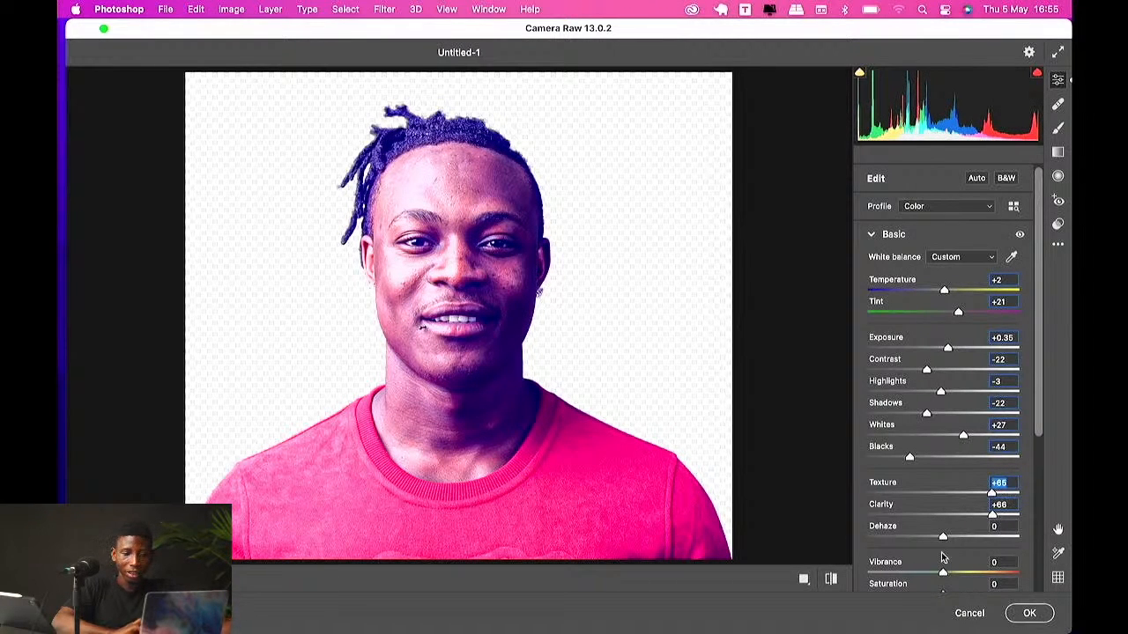
Step: Set Vibrance to -14 and Saturation to +9
mouse_move(943, 573)
left_mouse_down()
mouse_move(881, 573)
mouse_move(996, 548)
mouse_move(943, 543)
mouse_move(937, 554)
left_mouse_up()
scroll(937, 528, "down", 3)
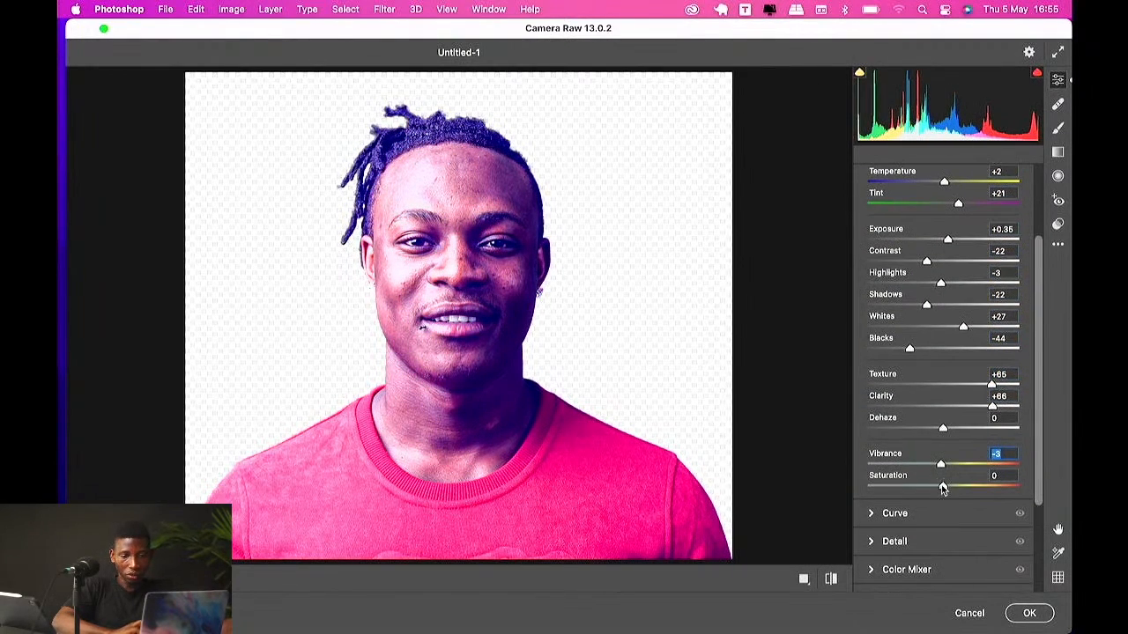
mouse_move(942, 489)
left_mouse_down()
mouse_move(994, 482)
mouse_move(948, 487)
left_mouse_up()
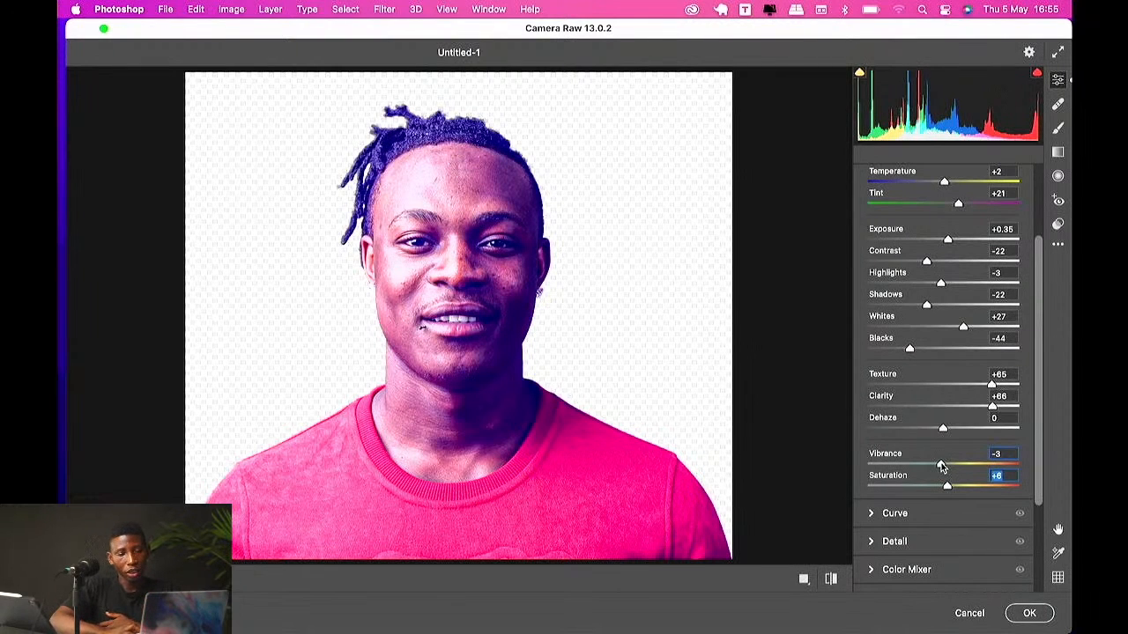
mouse_move(941, 467)
left_mouse_down()
mouse_move(990, 467)
mouse_move(907, 467)
mouse_move(933, 466)
left_mouse_up()
double_click(948, 487)
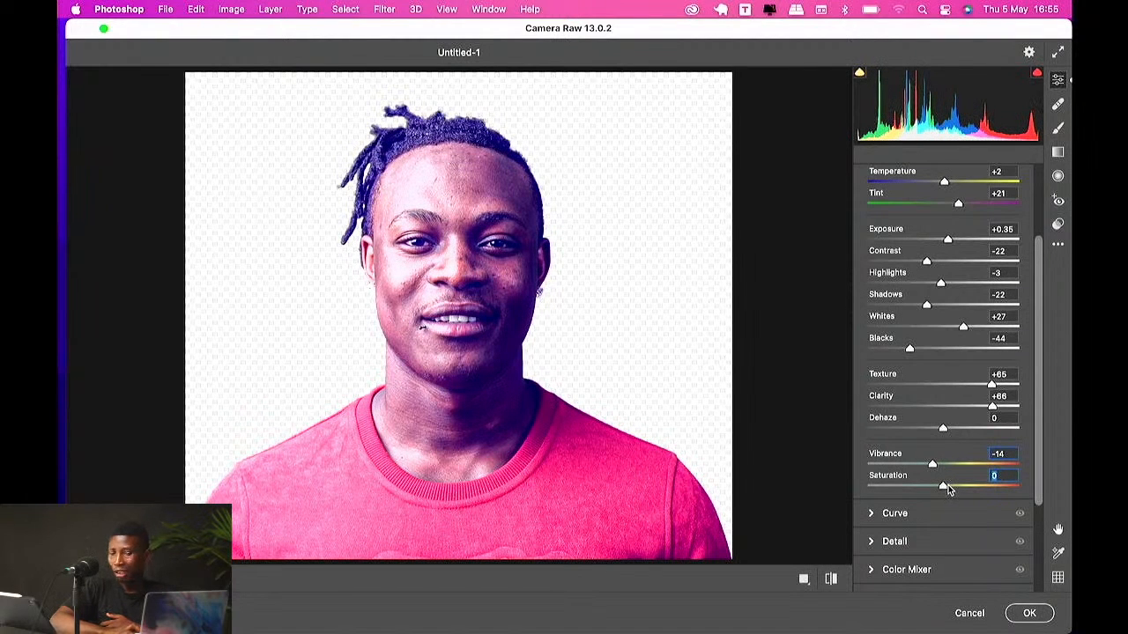
mouse_move(945, 486)
left_mouse_down()
mouse_move(1025, 495)
mouse_move(922, 494)
mouse_move(951, 489)
left_mouse_up()
Step: Expand the Curve section and add two points brightening the tone curve, the lower one at input 34, output 38
scroll(894, 416, "up", 2)
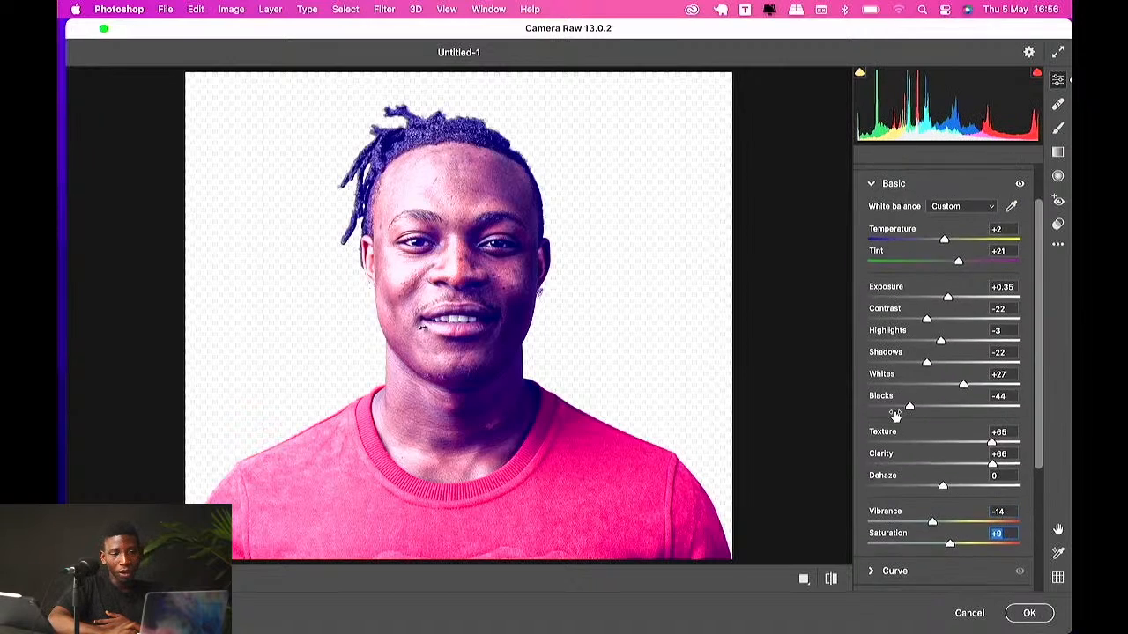
scroll(899, 405, "down", 4)
left_click(878, 378)
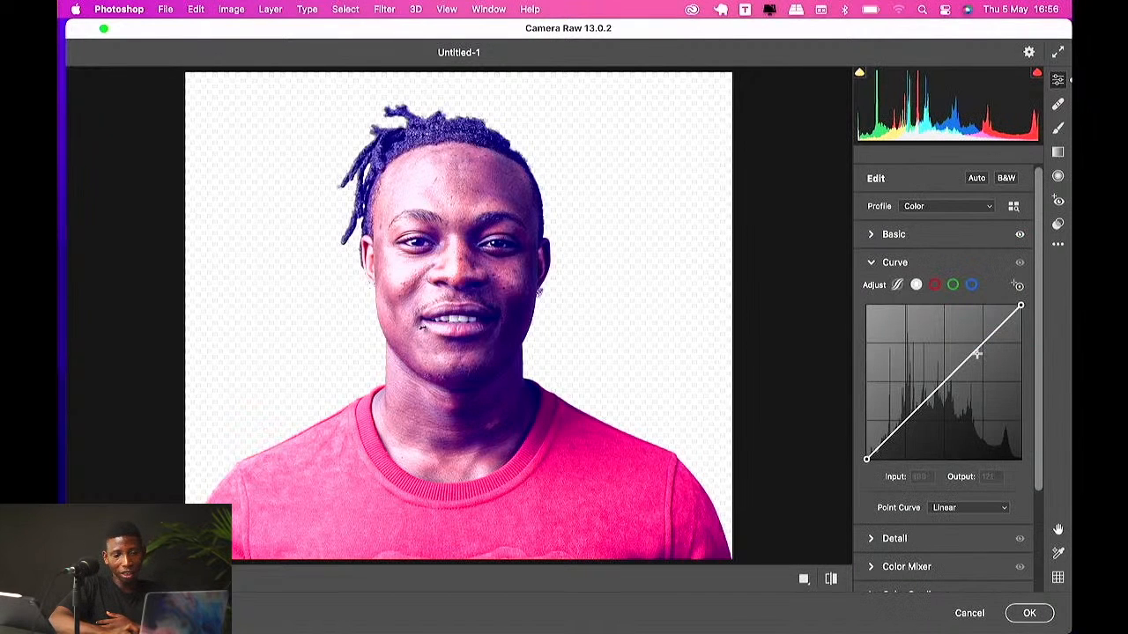
left_click_drag(983, 343, 974, 331)
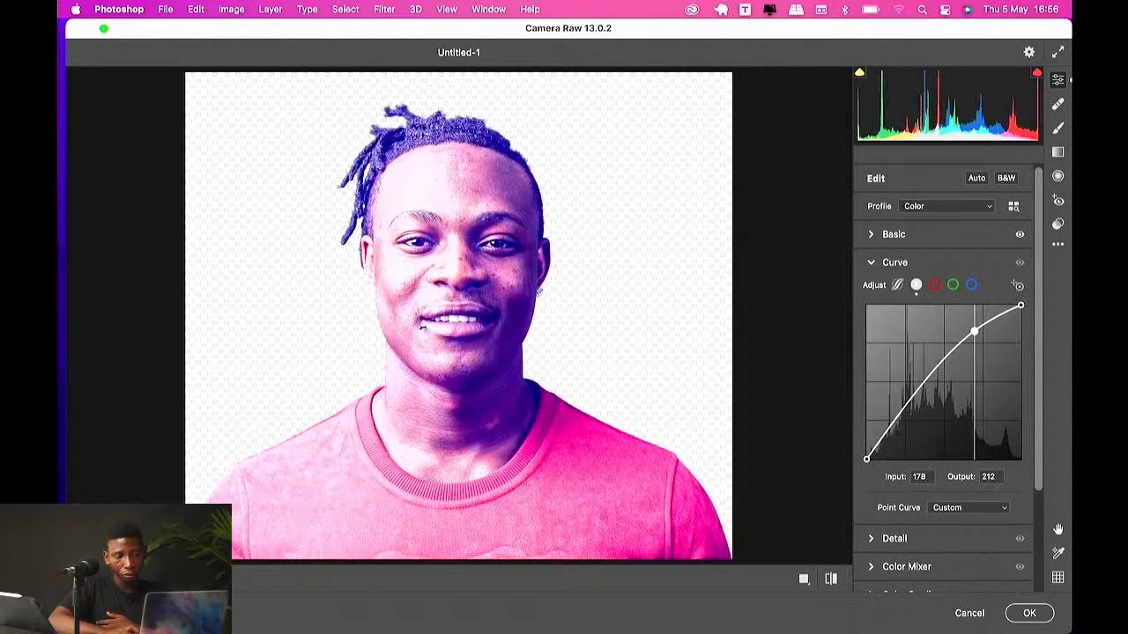
mouse_move(894, 426)
left_mouse_down()
mouse_move(897, 437)
mouse_move(888, 430)
left_mouse_up()
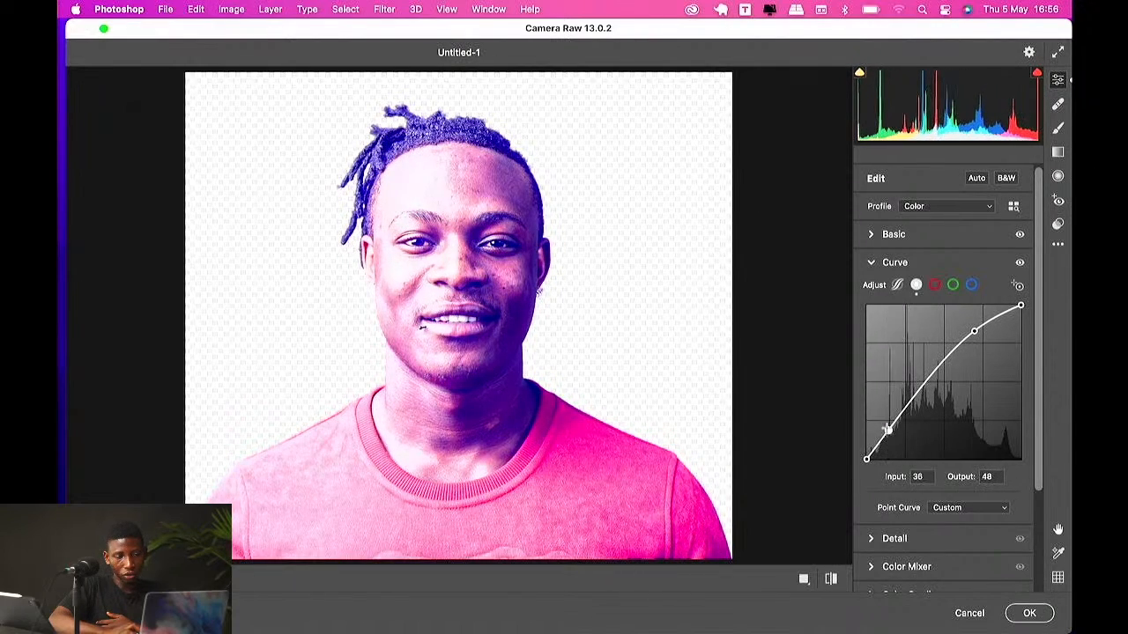
left_click_drag(975, 328, 981, 323)
left_click_drag(888, 430, 887, 435)
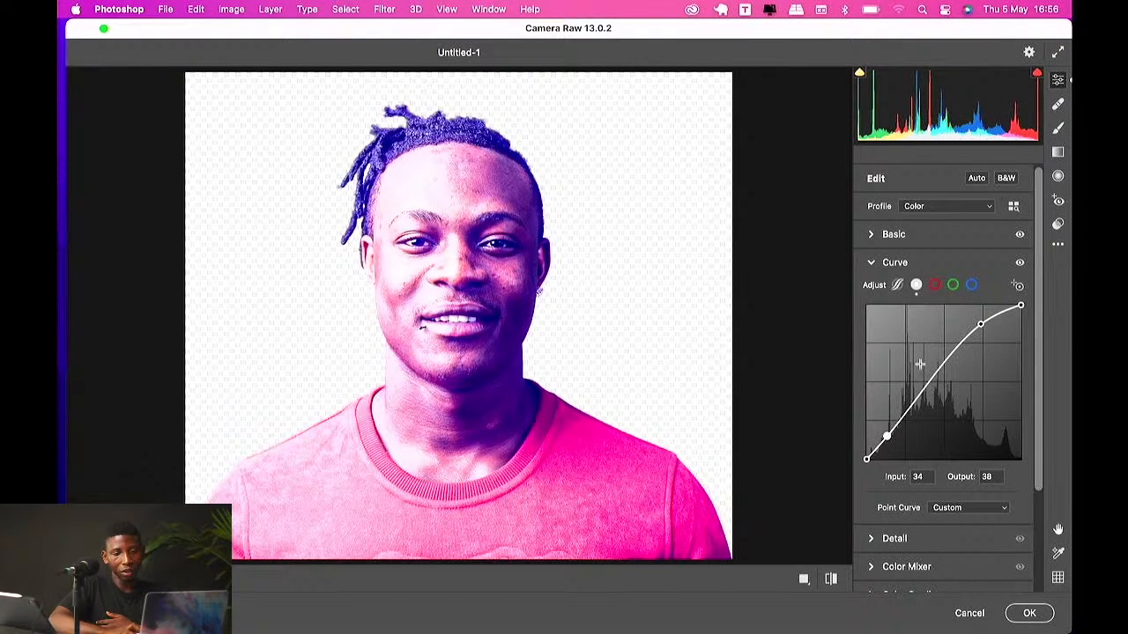
Step: Reopen Basic and reset Temperature, Tint, Exposure, Contrast, Highlights, Shadows and Whites to 0
left_click(870, 234)
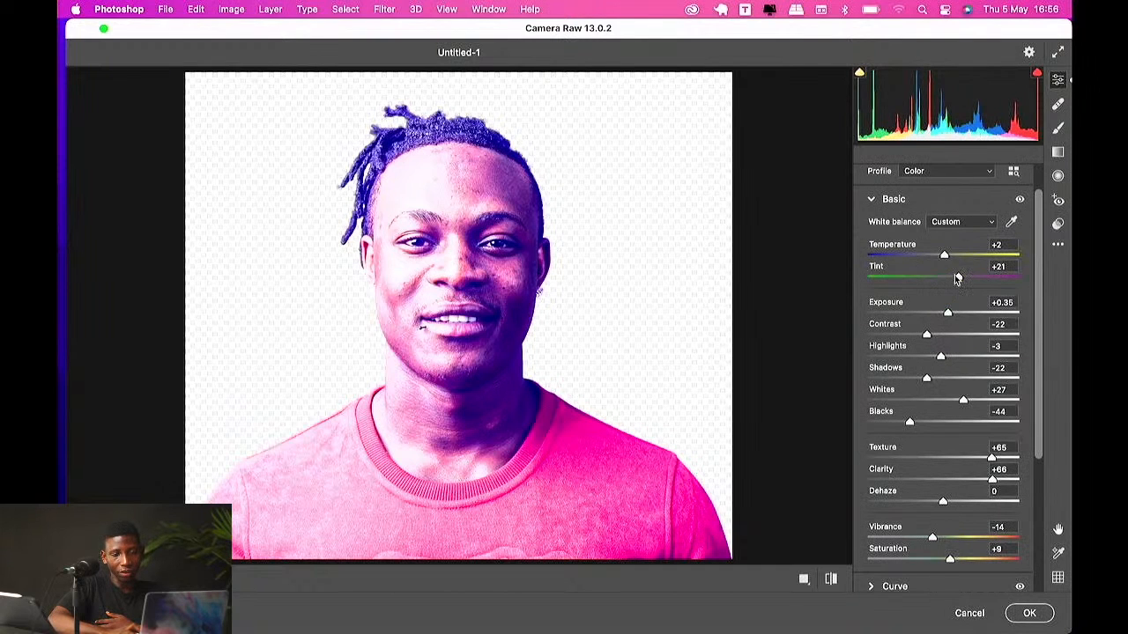
double_click(956, 279)
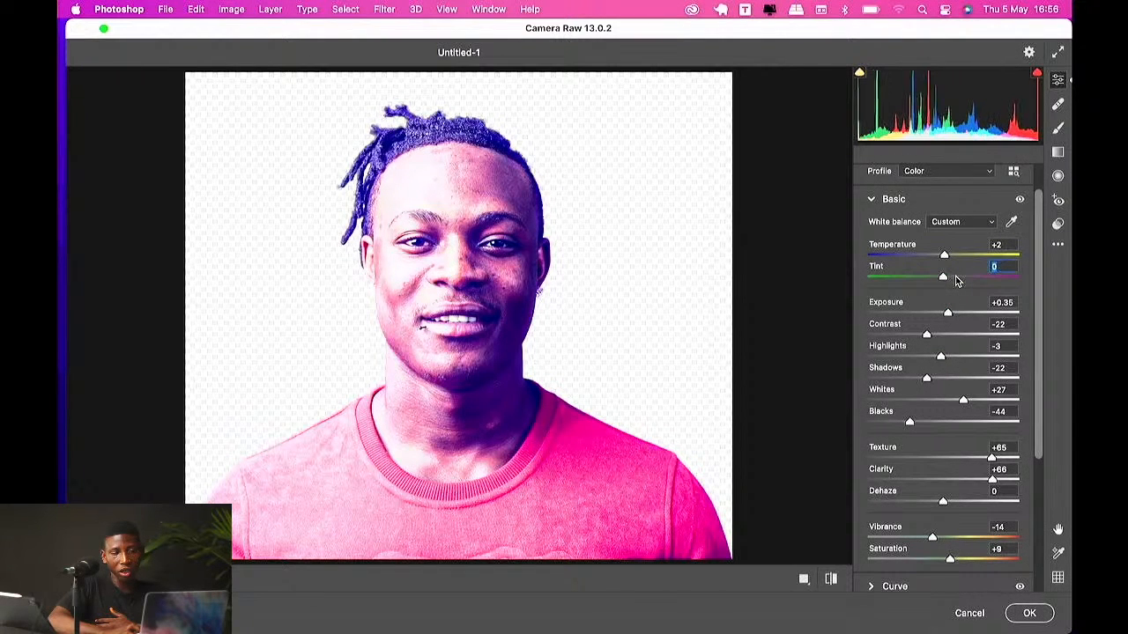
double_click(944, 255)
double_click(948, 316)
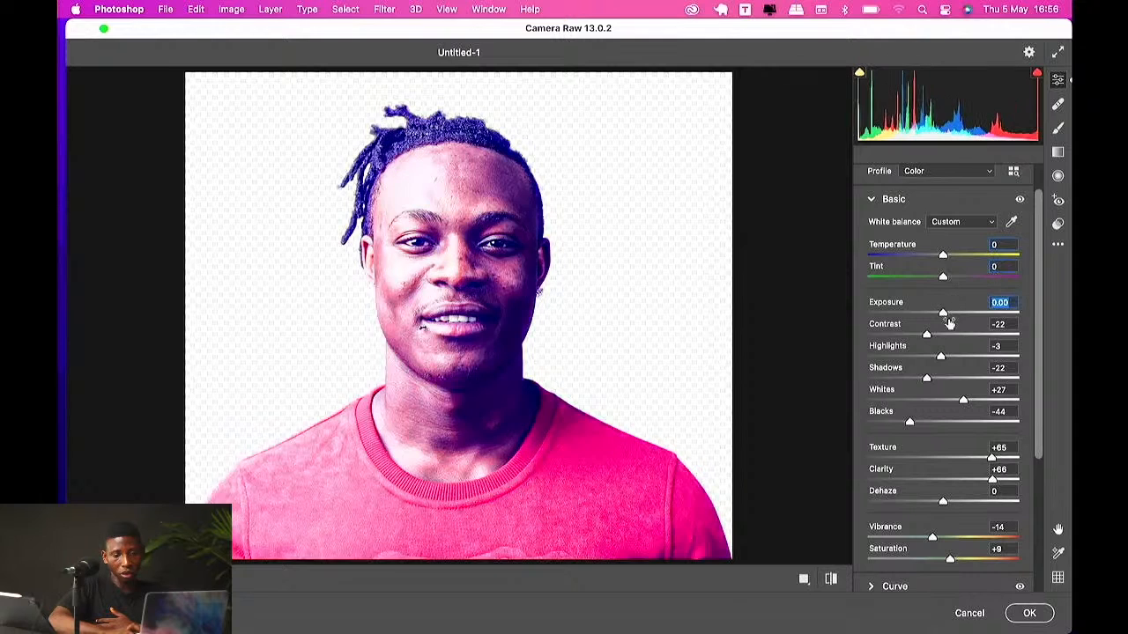
double_click(929, 336)
double_click(941, 357)
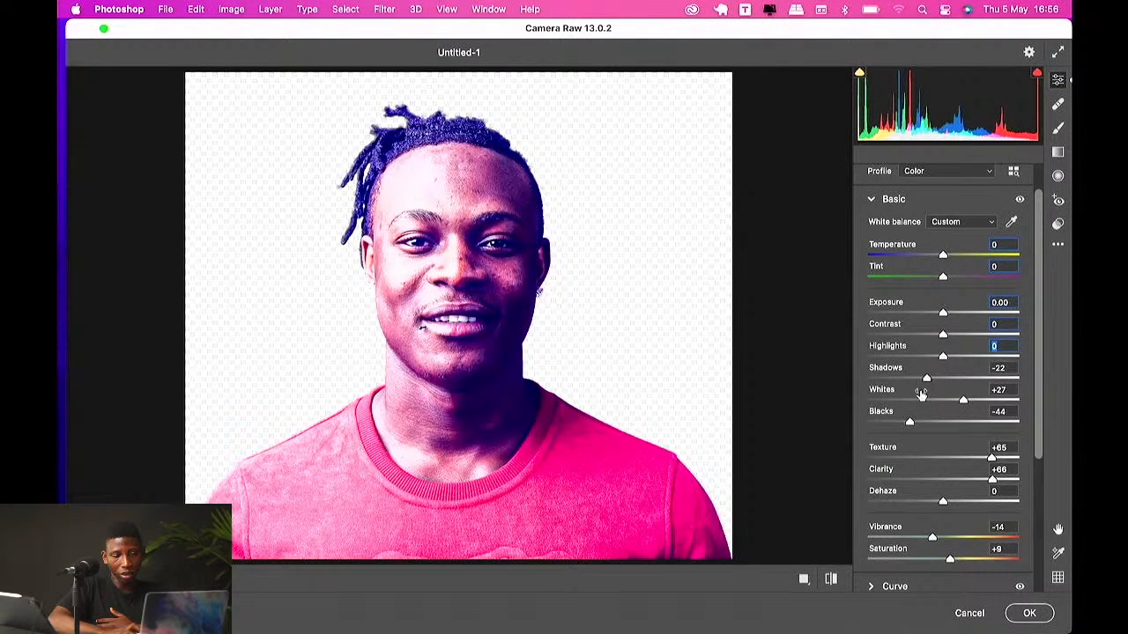
double_click(926, 379)
double_click(962, 401)
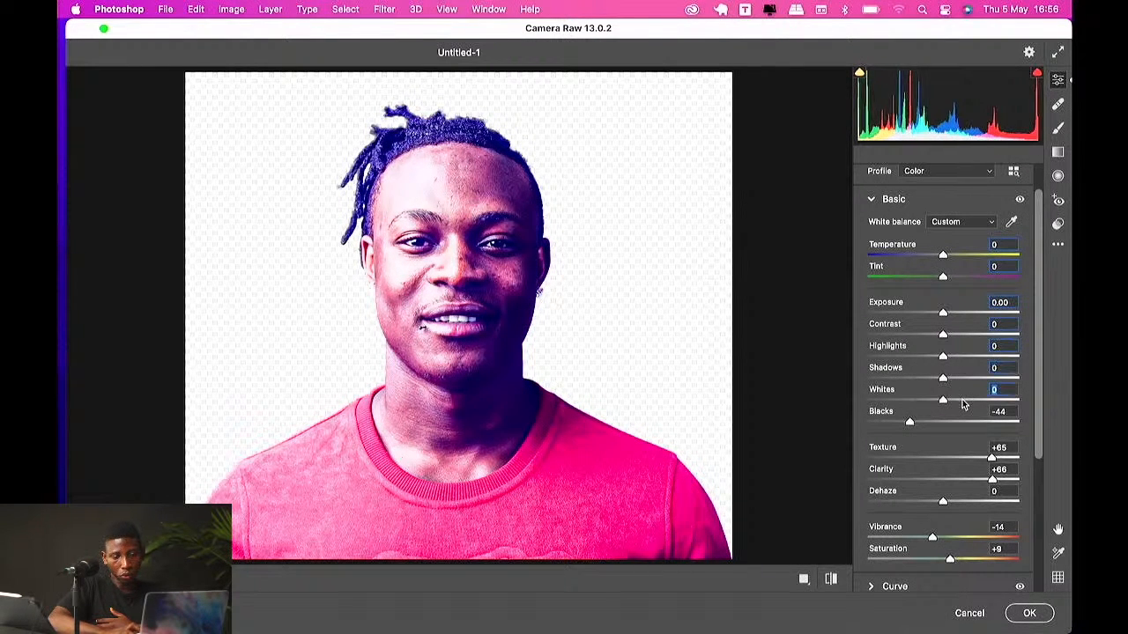
Step: Try the As Shot and Auto white balance presets, then return white balance to Custom
left_click(943, 221)
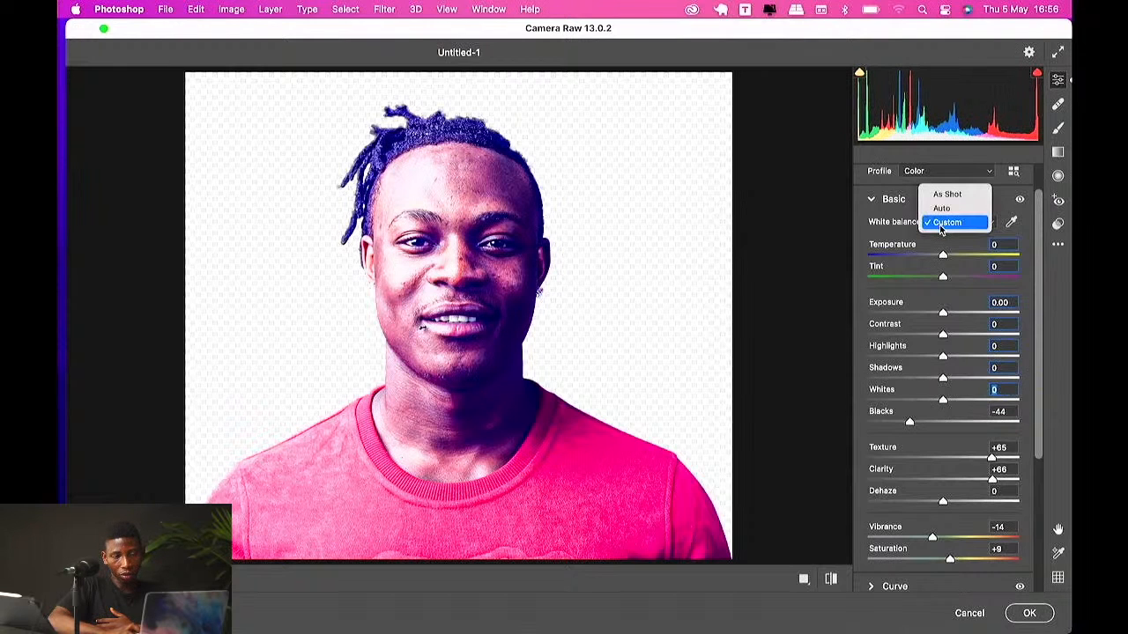
left_click(944, 198)
left_click(948, 221)
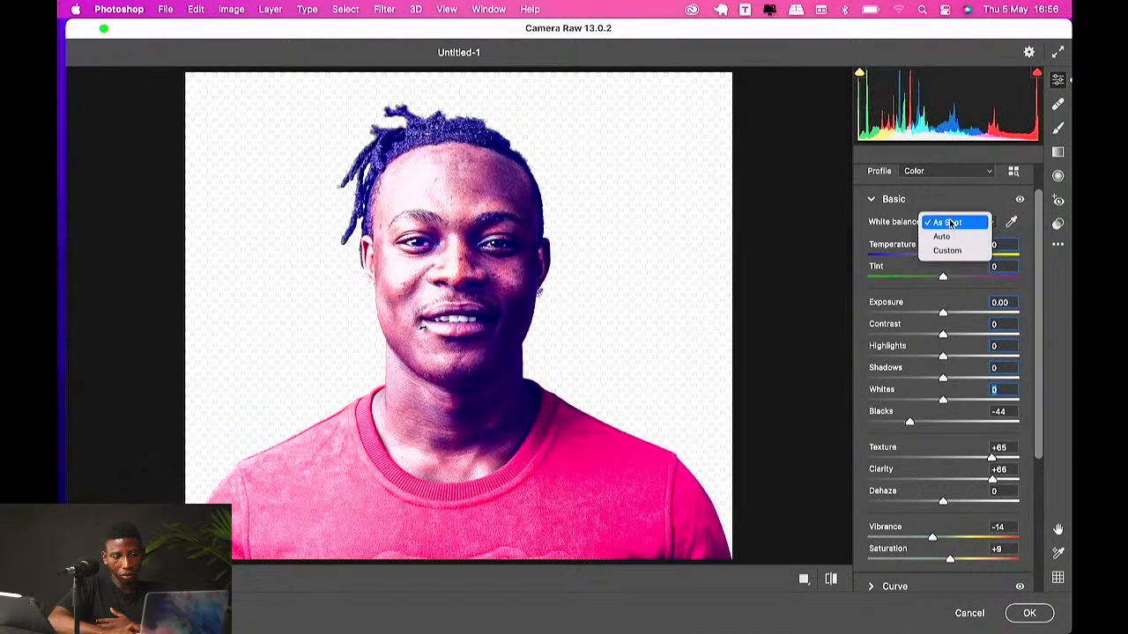
left_click(947, 236)
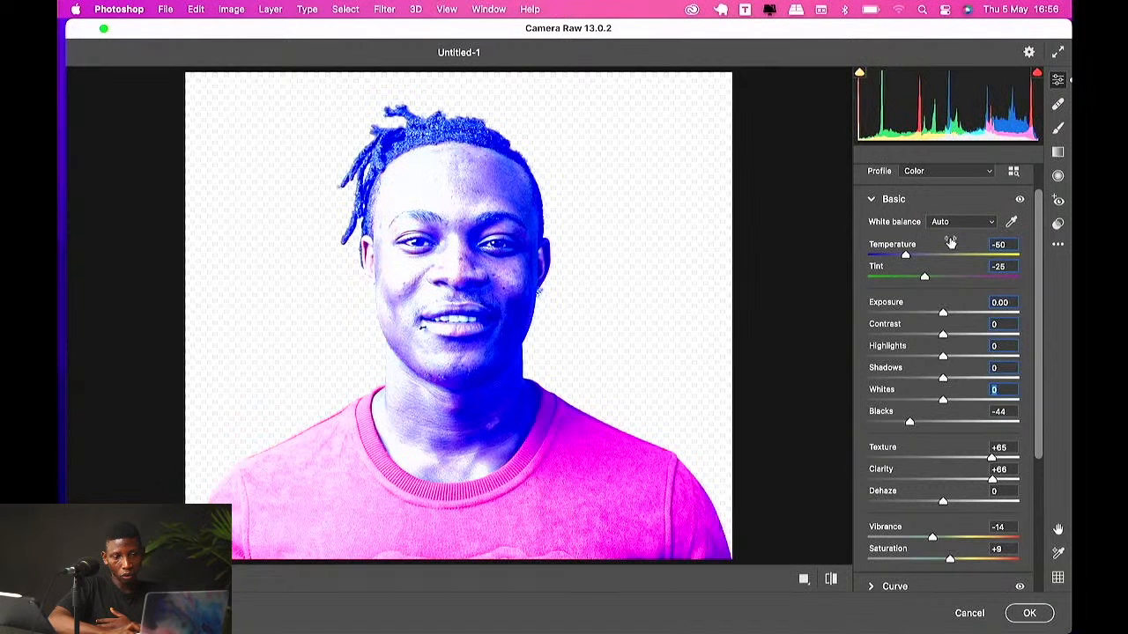
left_click(950, 226)
left_click(951, 237)
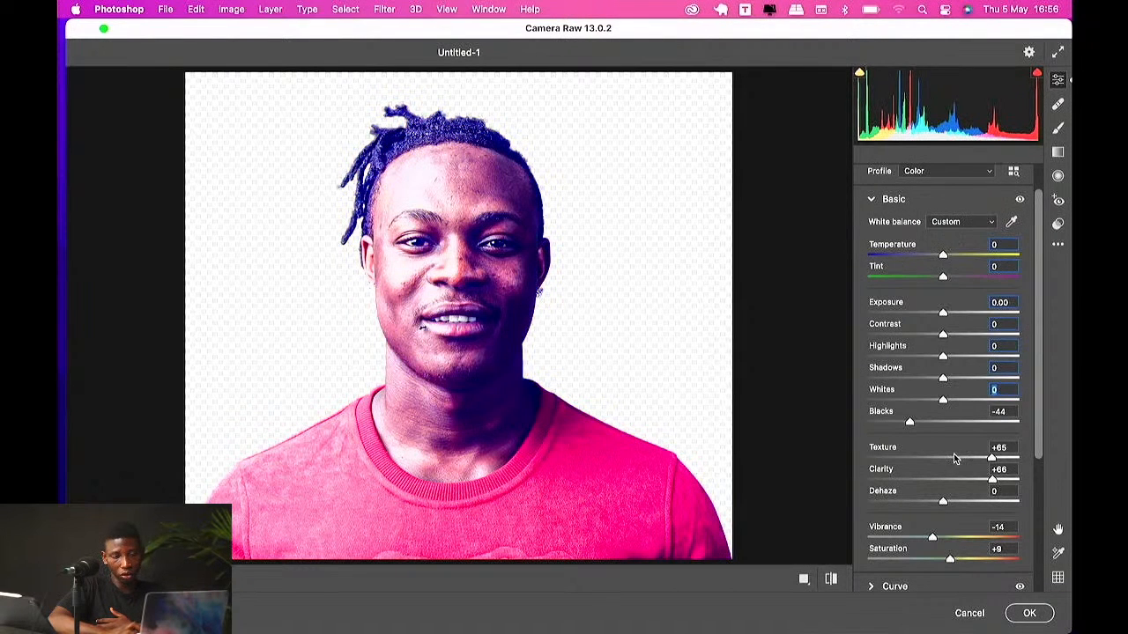
Step: Expand Color Grading and shift the Midtones wheel to hue 30, saturation 36
scroll(953, 454, "down", 6)
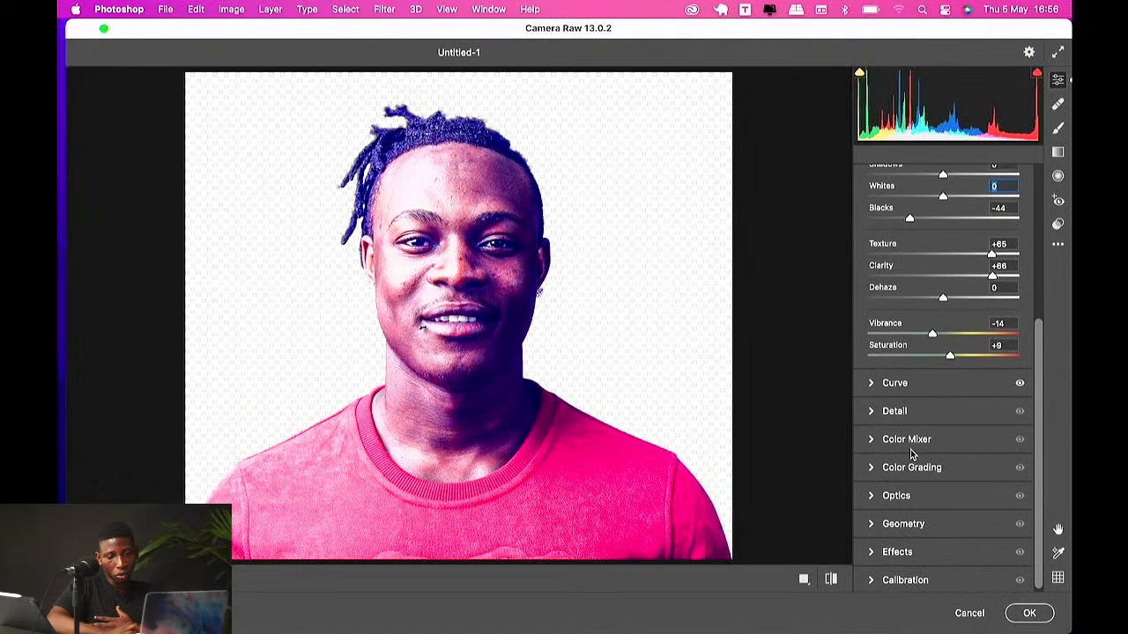
left_click(872, 467)
scroll(872, 467, "down", 2)
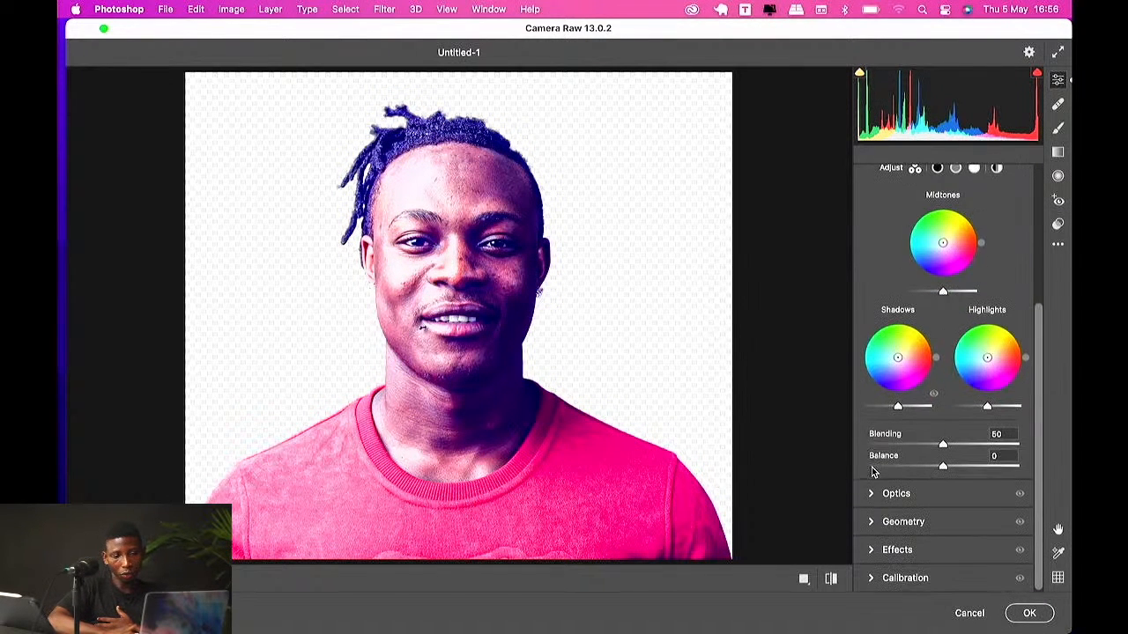
mouse_move(943, 243)
left_mouse_down()
mouse_move(934, 250)
mouse_move(952, 238)
left_mouse_up()
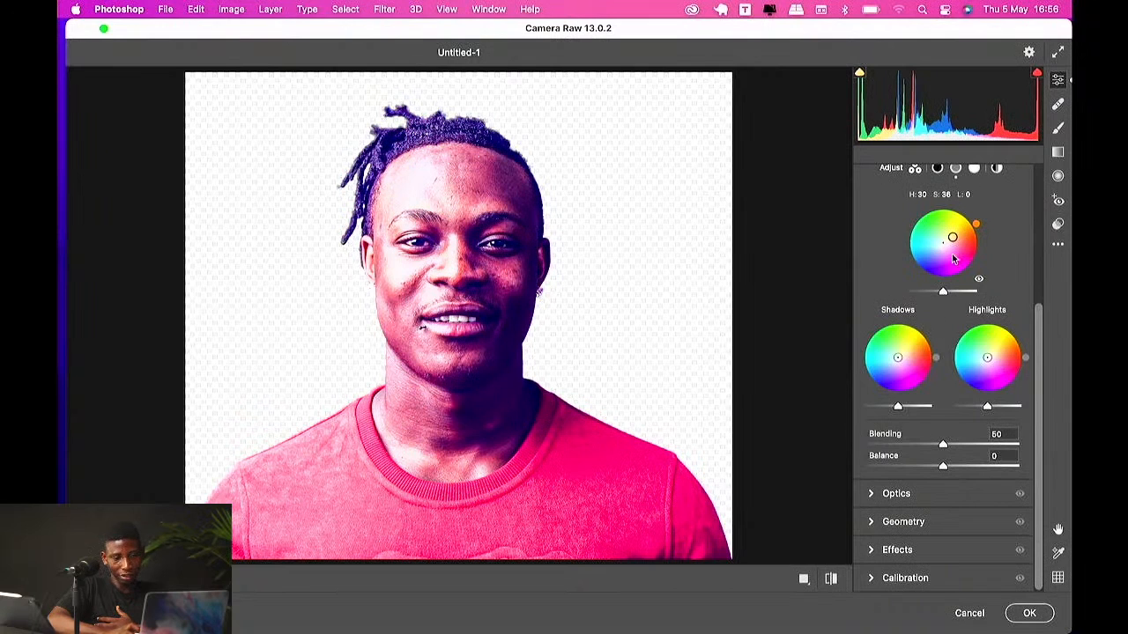
Step: Tint the Shadows wheel toward blue, the Highlights wheel to hue 352, saturation 6, and set Blending 22 and Balance +62
scroll(929, 229, "up", 2)
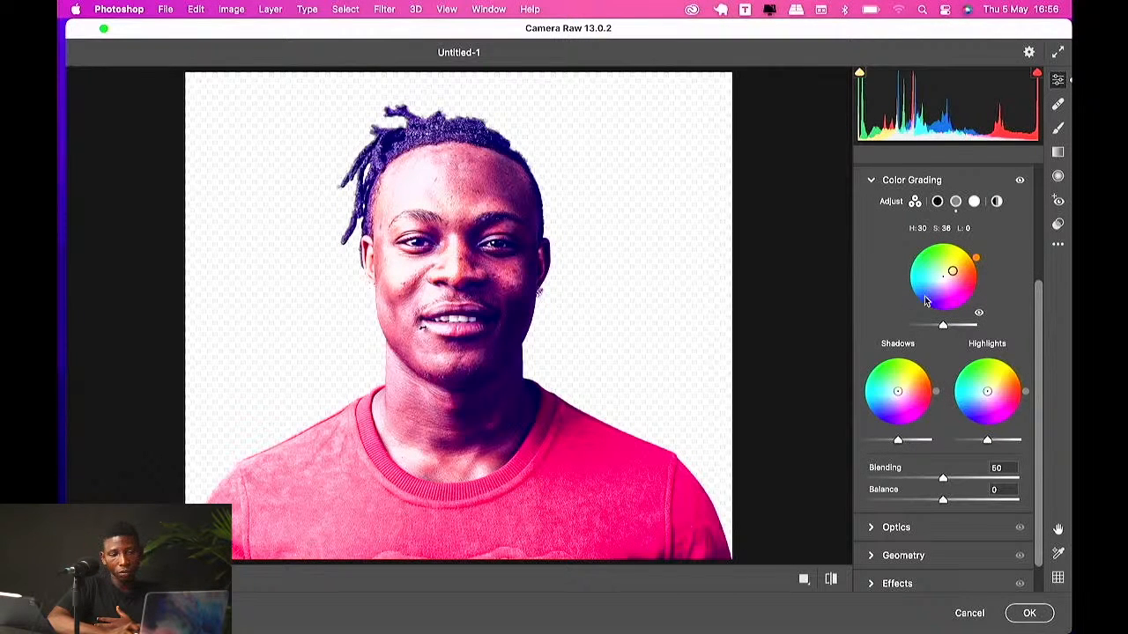
mouse_move(898, 391)
left_mouse_down()
mouse_move(876, 389)
mouse_move(875, 407)
mouse_move(898, 395)
left_mouse_up()
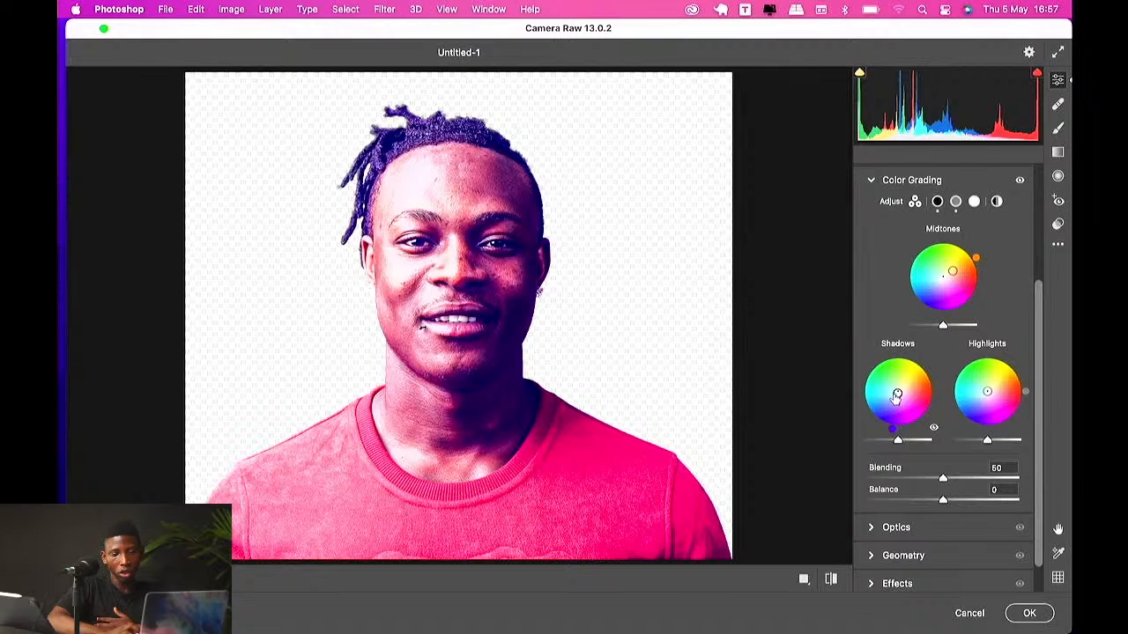
mouse_move(897, 396)
left_mouse_down()
mouse_move(916, 375)
mouse_move(898, 391)
left_mouse_up()
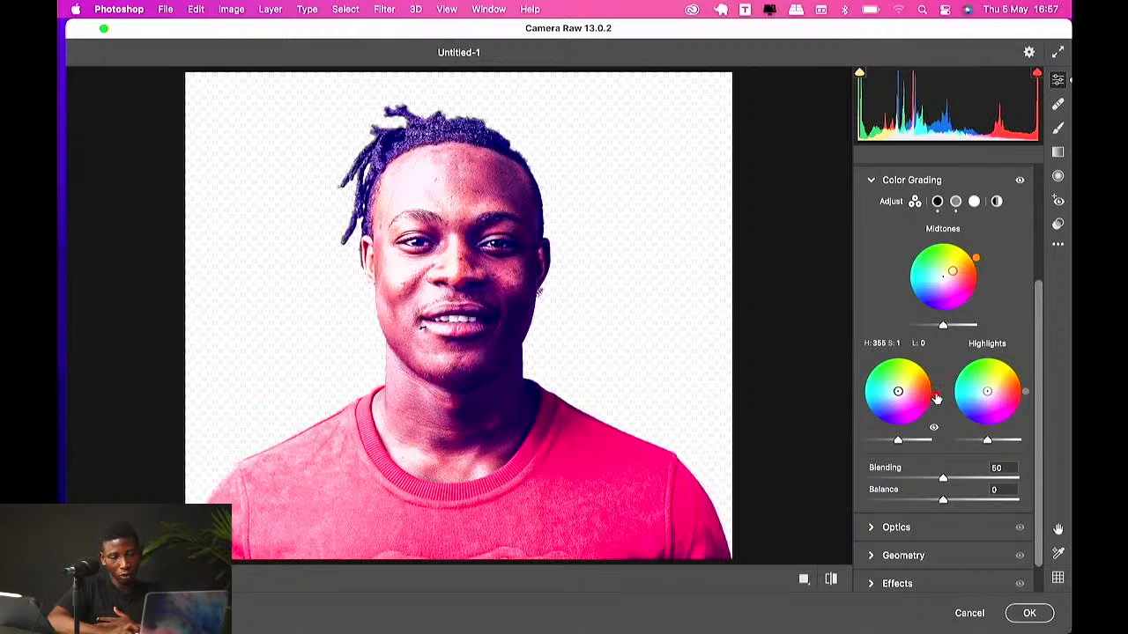
left_click_drag(896, 396, 895, 398)
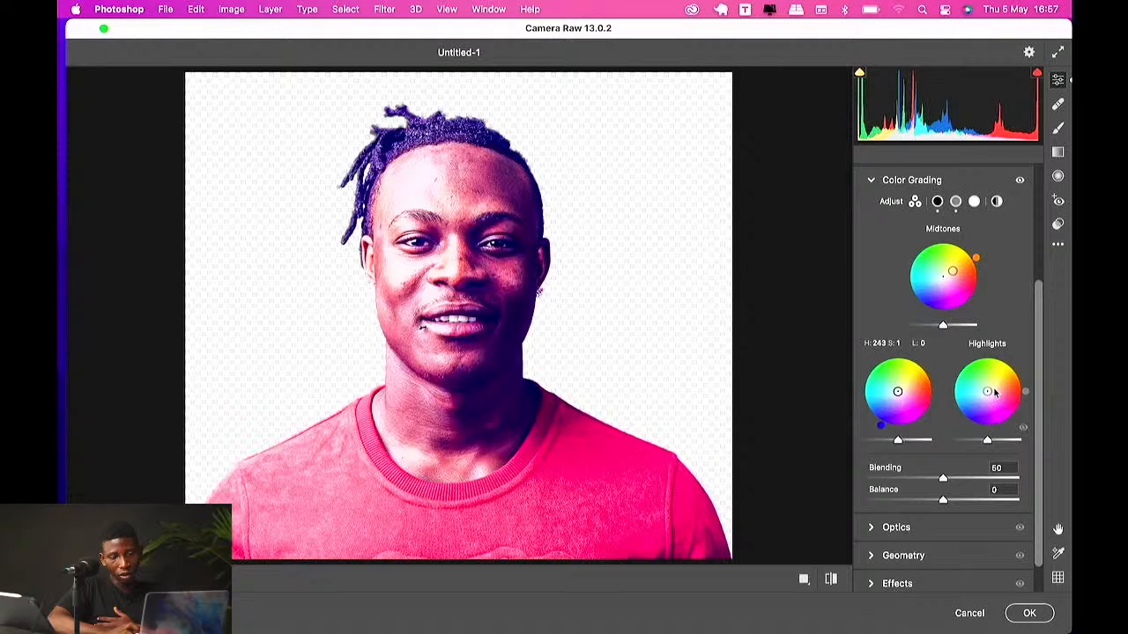
left_click_drag(989, 394, 989, 391)
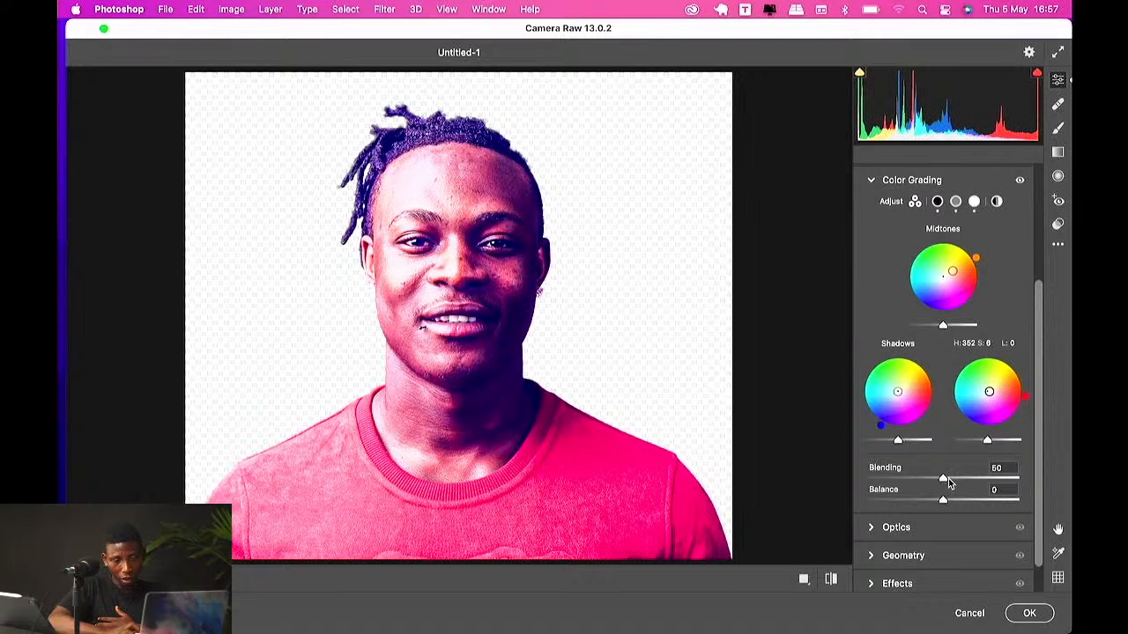
left_click_drag(944, 478, 903, 479)
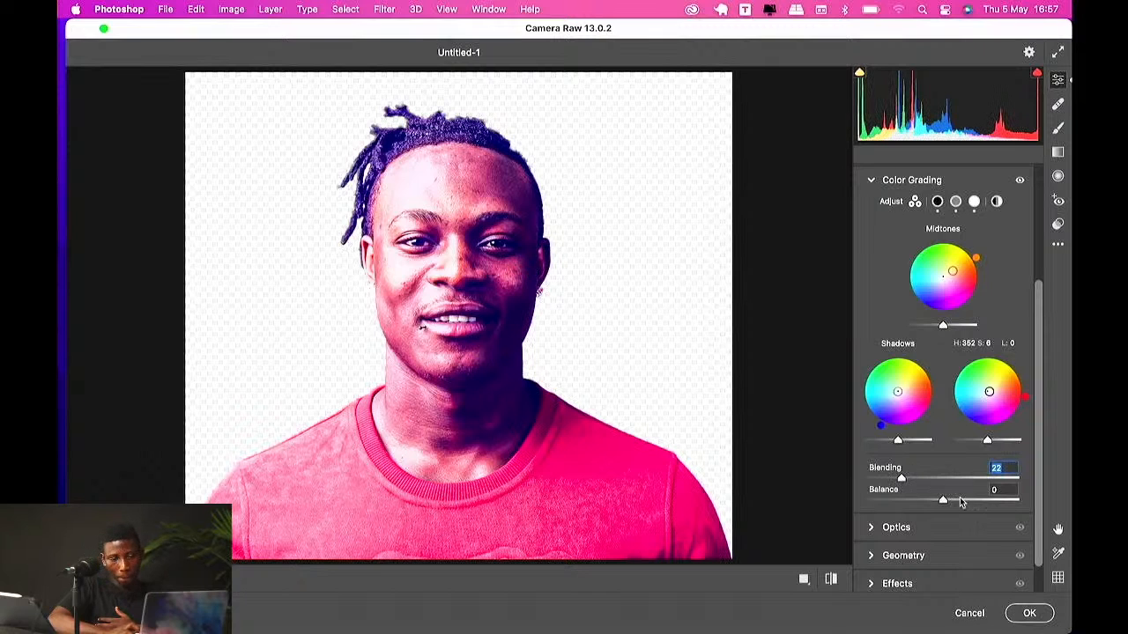
left_click_drag(941, 500, 989, 501)
Step: Add Grain 44 and Vignetting +66 in the Effects section and cancel the Camera Raw dialog
scroll(927, 520, "down", 1)
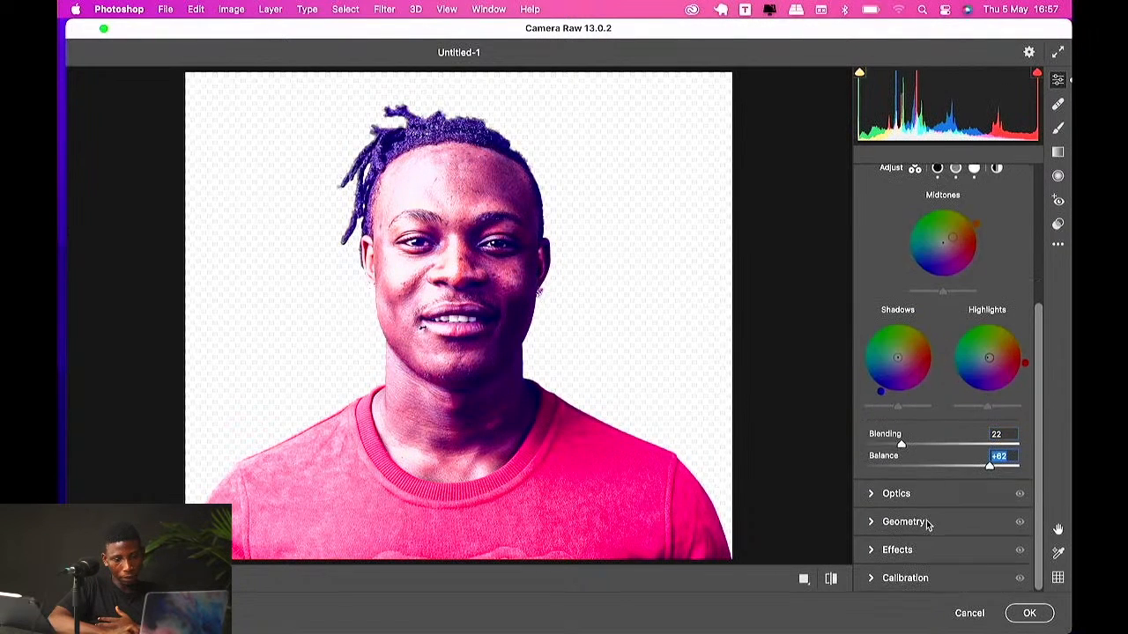
left_click(872, 554)
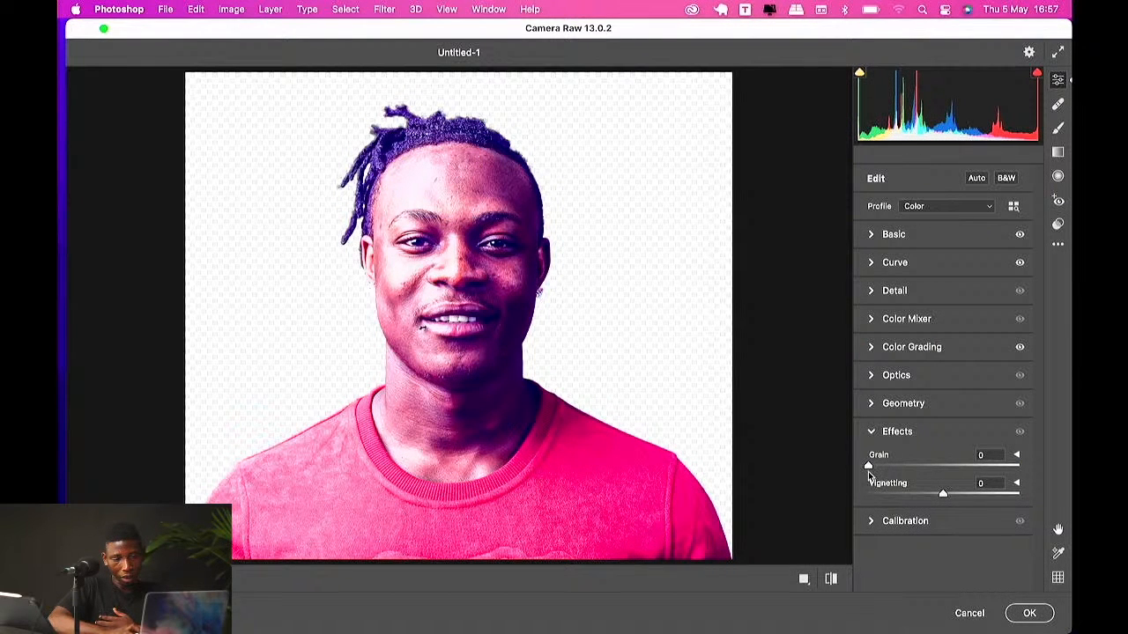
left_click_drag(869, 467, 985, 491)
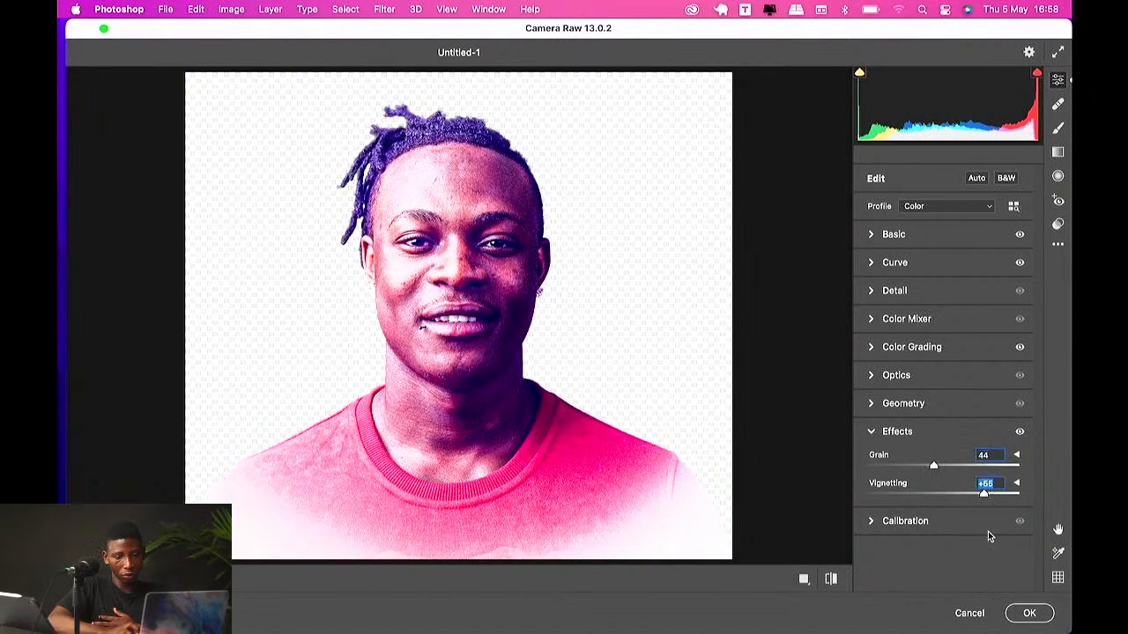
left_click(969, 614)
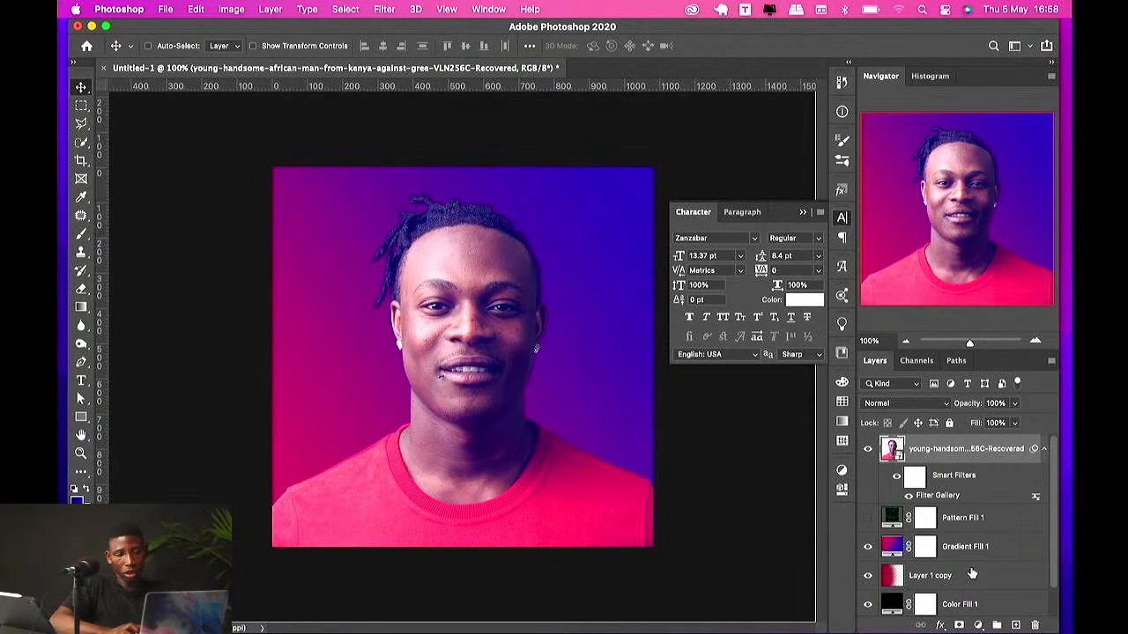
Step: Hide the Filter Gallery smart filter on the portrait layer
left_click(909, 495)
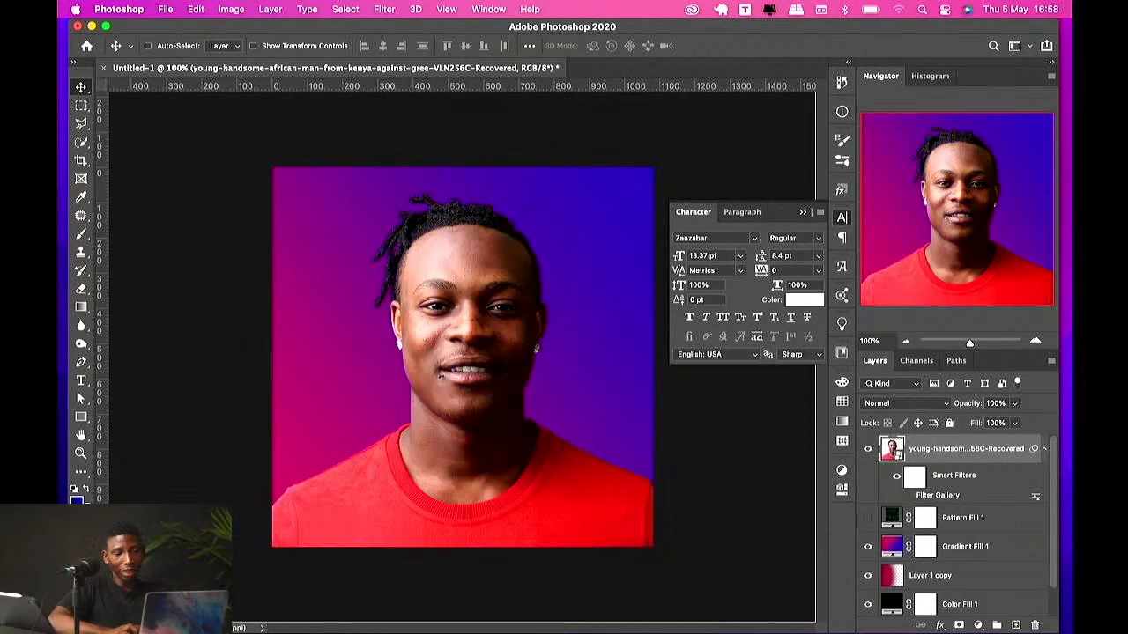
left_click(908, 495)
left_click(909, 495)
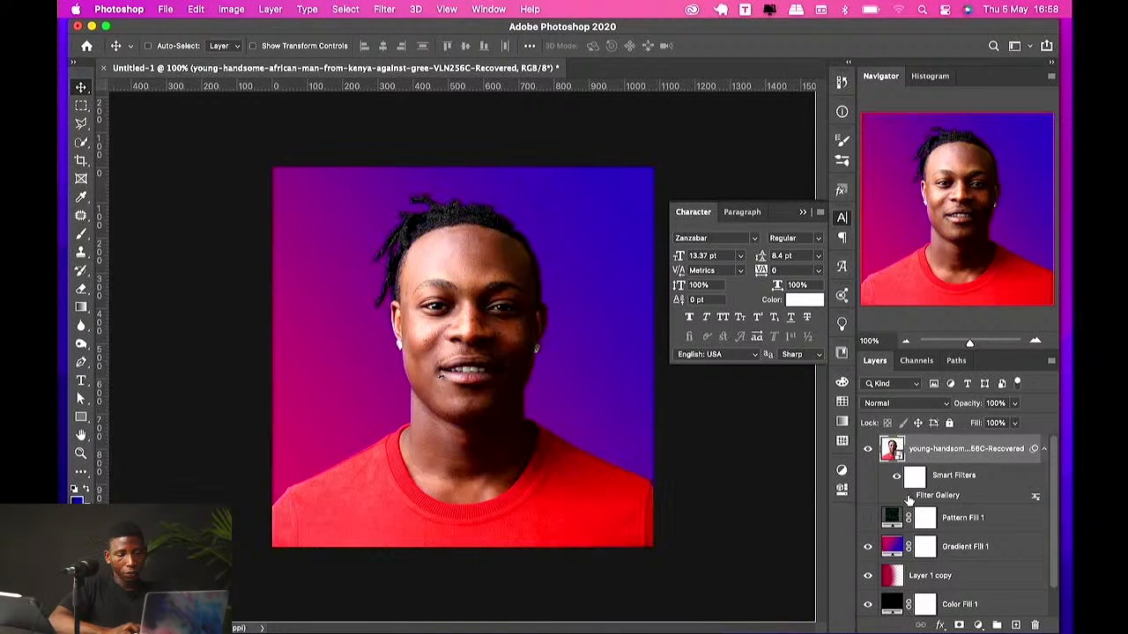
left_click(384, 9)
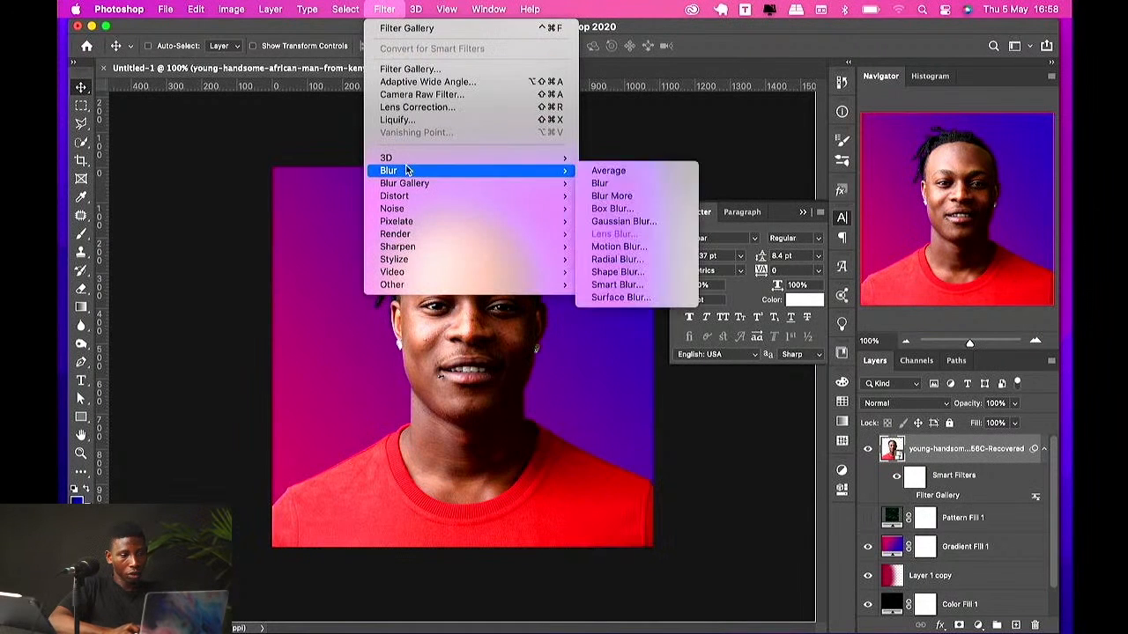
left_click(414, 108)
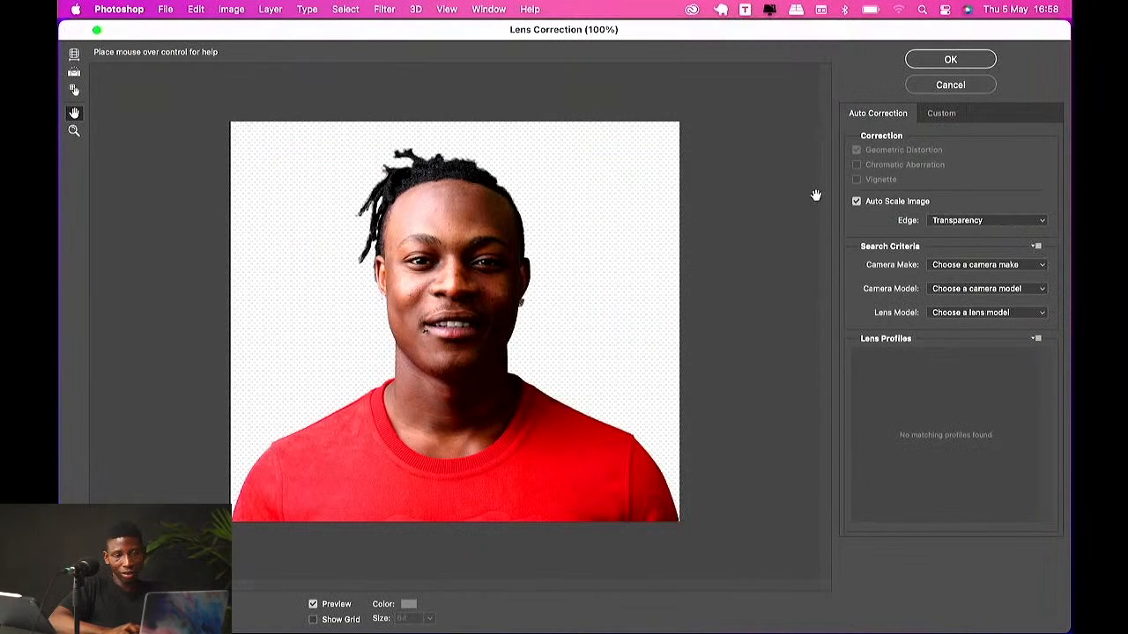
left_click(925, 86)
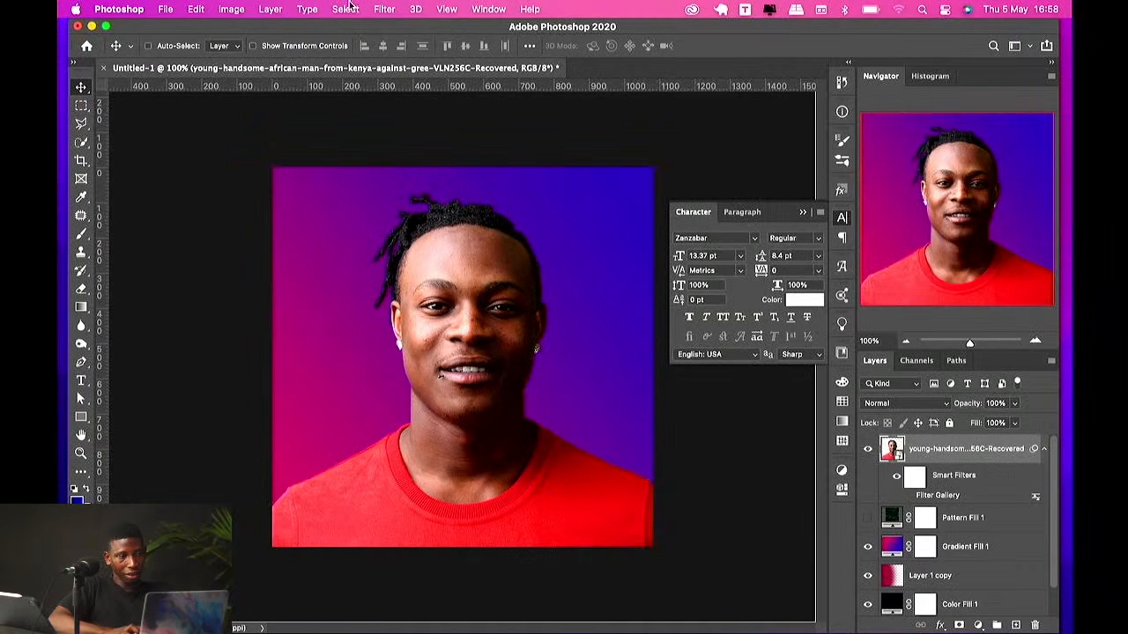
Step: Open Liquify and apply face-aware edits: Nose Height 100, Forehead -12, Face Width -93, Eye Size -100, Eye Height -100
left_click(384, 9)
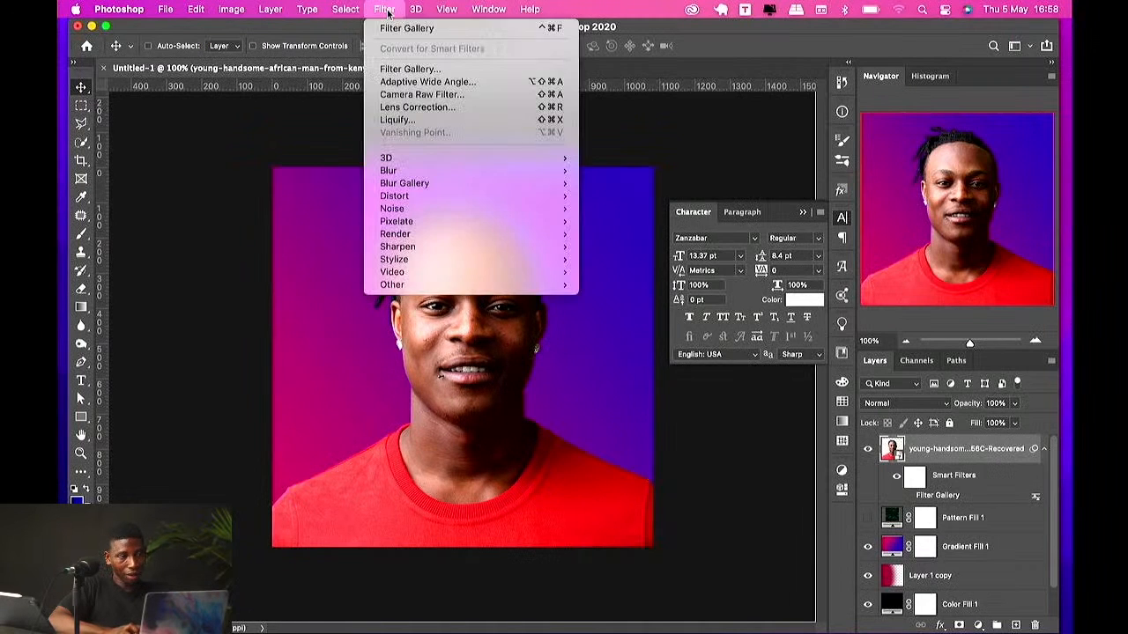
left_click(408, 120)
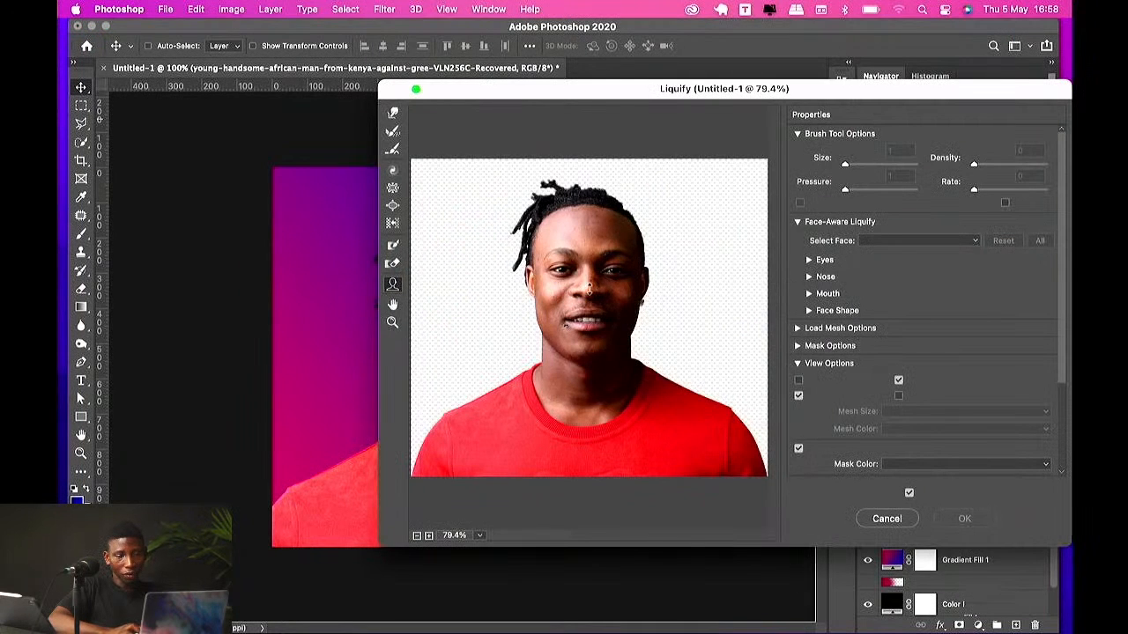
left_click_drag(591, 285, 591, 282)
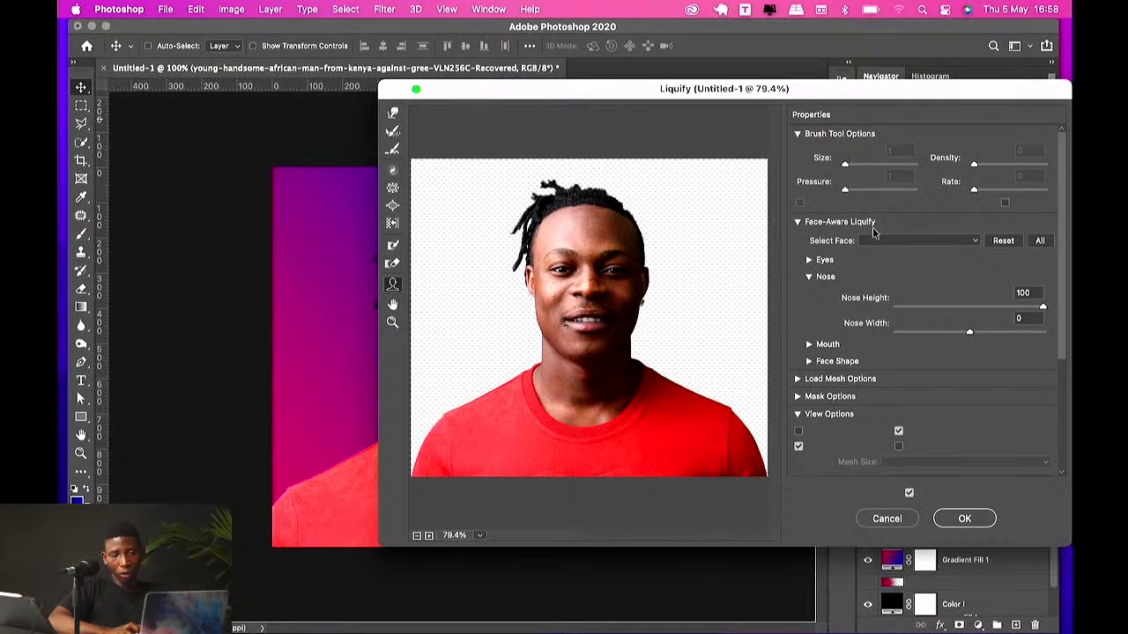
left_click(897, 241)
left_click(897, 242)
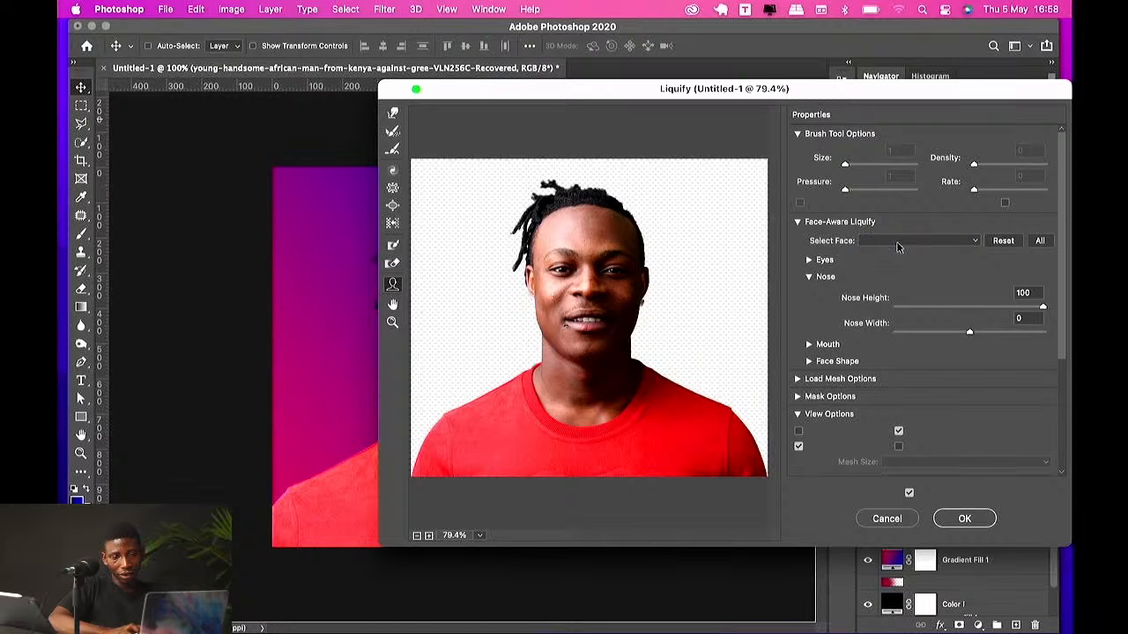
mouse_move(554, 216)
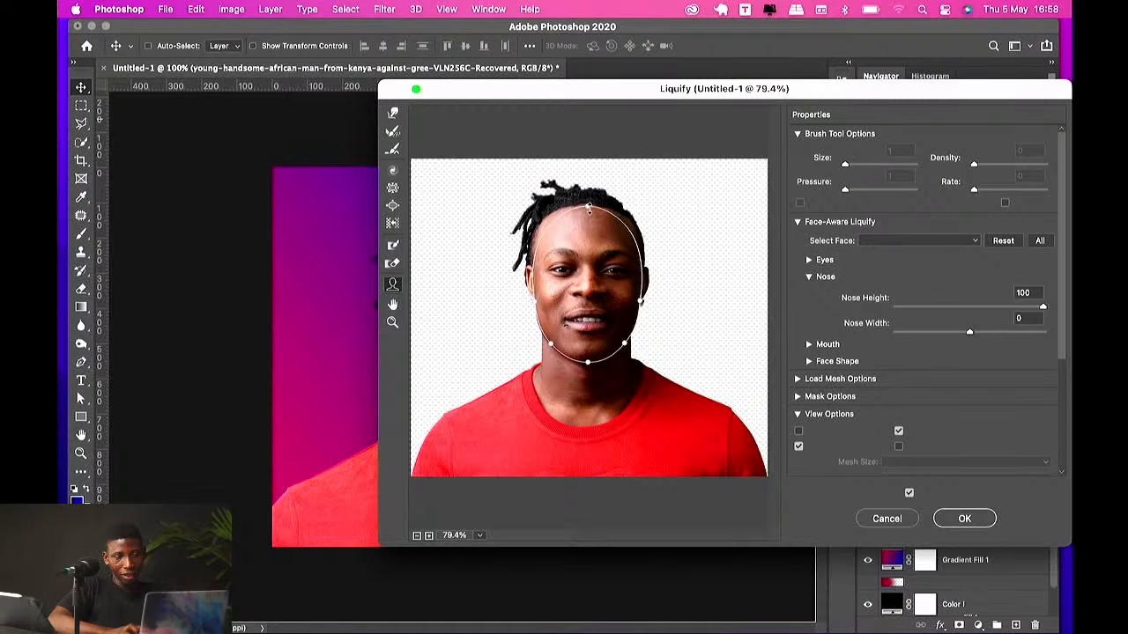
mouse_move(586, 231)
left_mouse_down()
mouse_move(578, 190)
mouse_move(582, 205)
left_mouse_up()
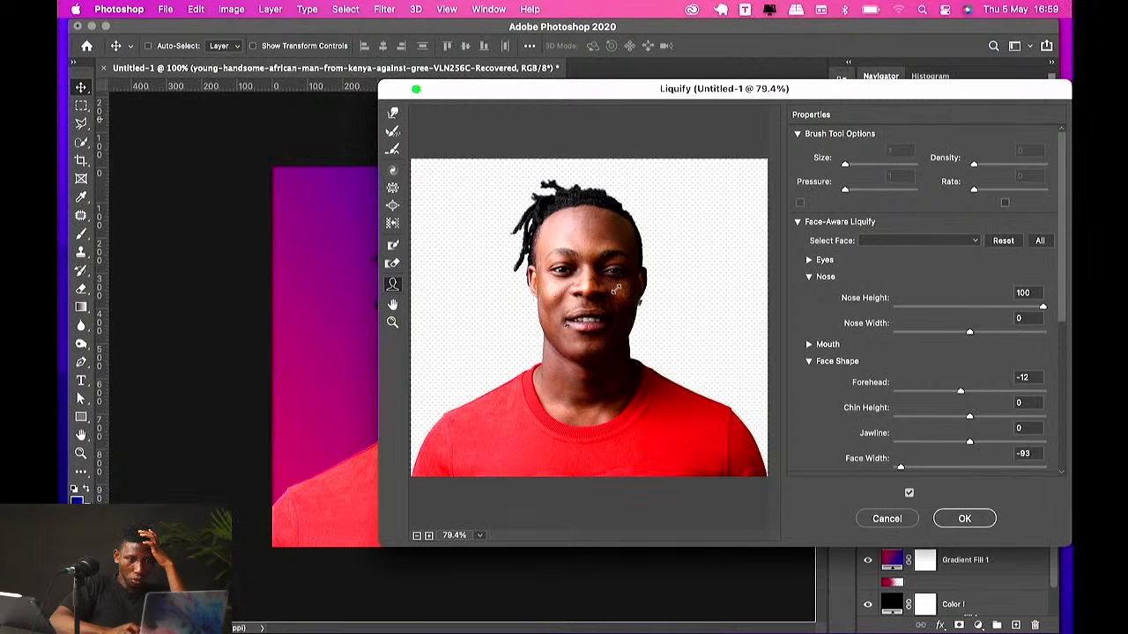
left_click_drag(615, 289, 605, 288)
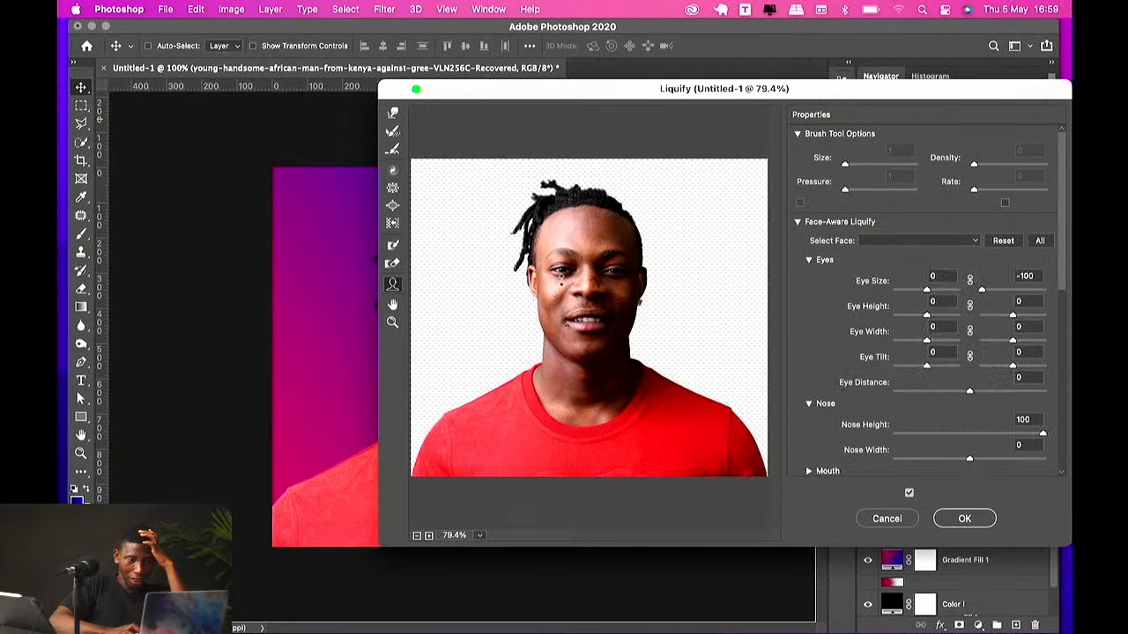
left_click_drag(564, 288, 583, 321)
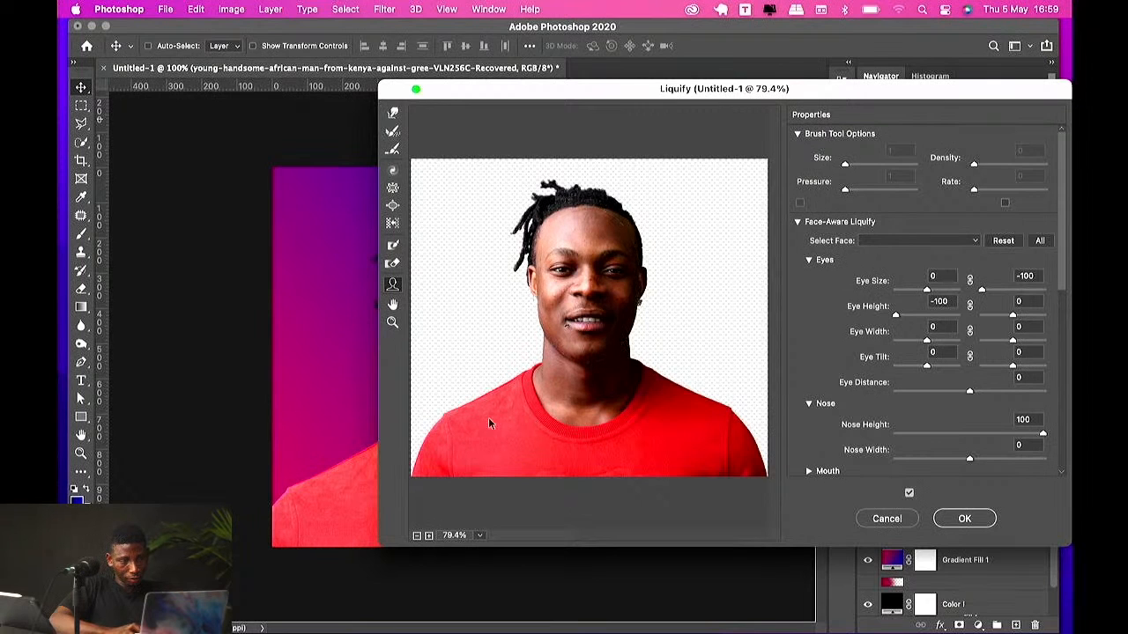
Step: Smear the head with Forward Warp strokes and undo all of those strokes
left_click(393, 115)
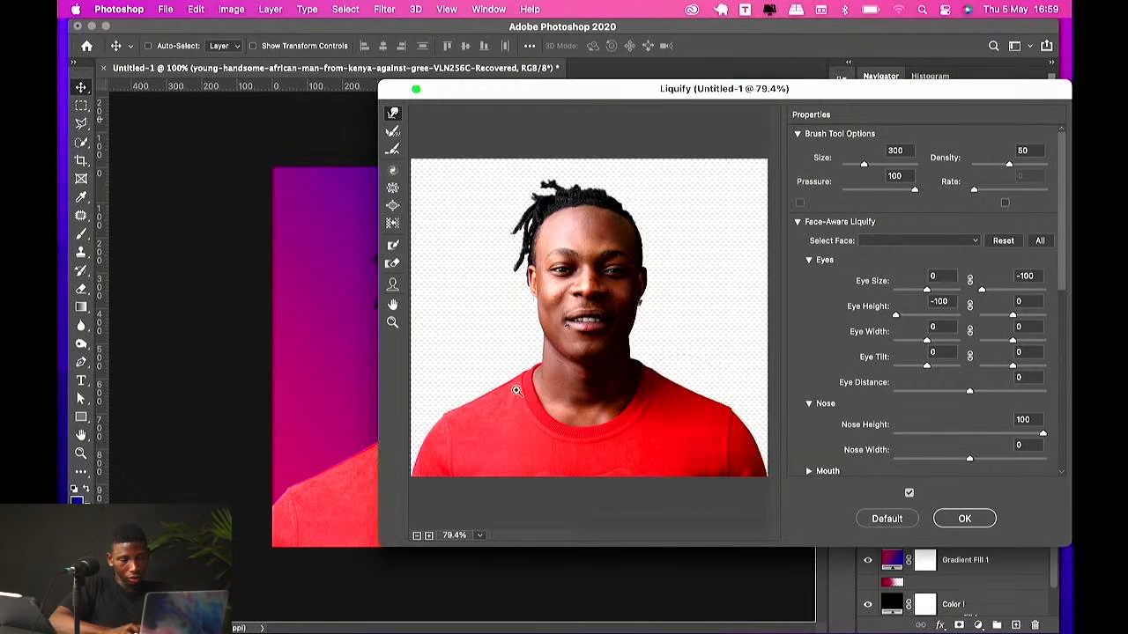
left_click_drag(561, 293, 720, 244)
left_click_drag(604, 193, 490, 278)
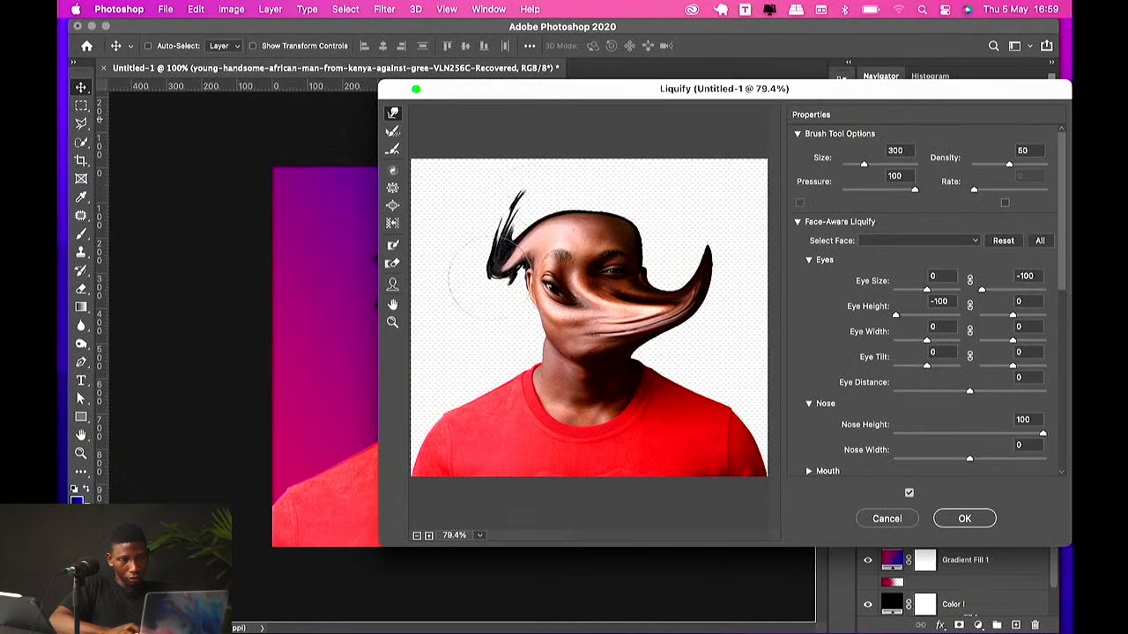
mouse_move(575, 271)
left_mouse_down()
mouse_move(394, 305)
mouse_move(583, 255)
mouse_move(664, 169)
left_mouse_up()
left_click_drag(610, 260, 727, 211)
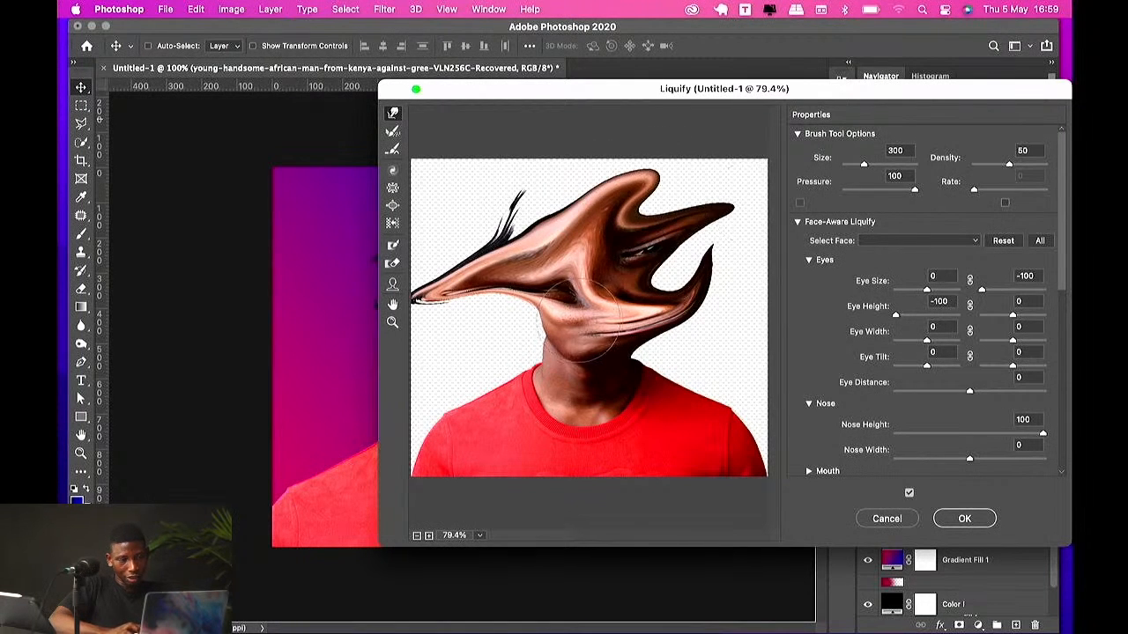
left_click_drag(599, 313, 498, 335)
left_click_drag(568, 310, 489, 309)
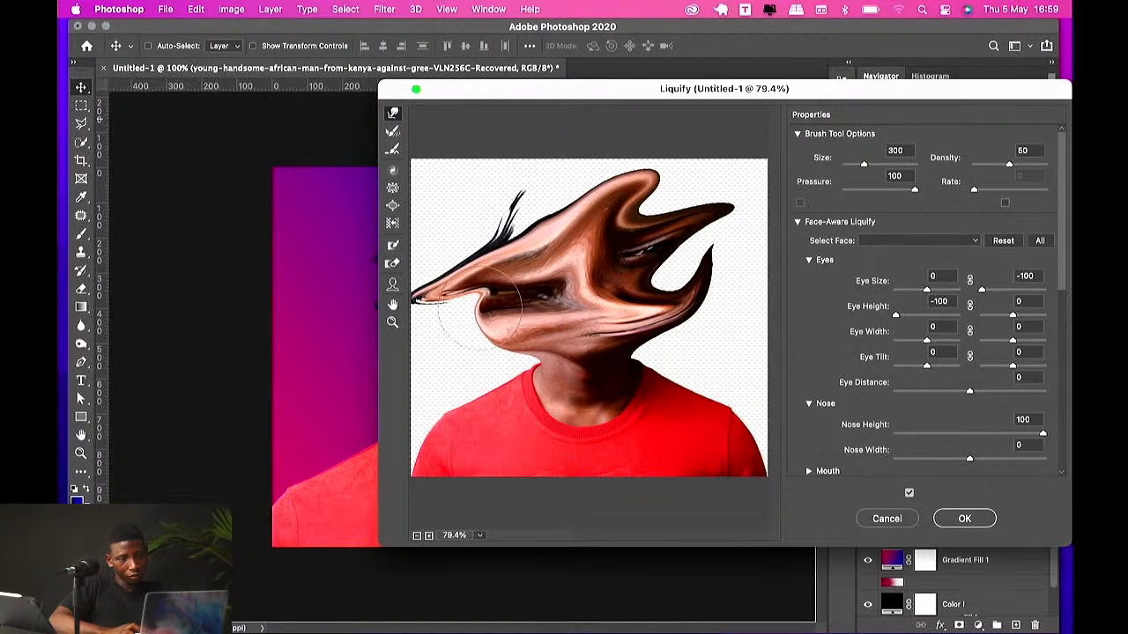
left_click_drag(605, 302, 545, 351)
key("super+alt+z")
key("super+alt+z")
key("super+alt+z")
key("super+alt+z")
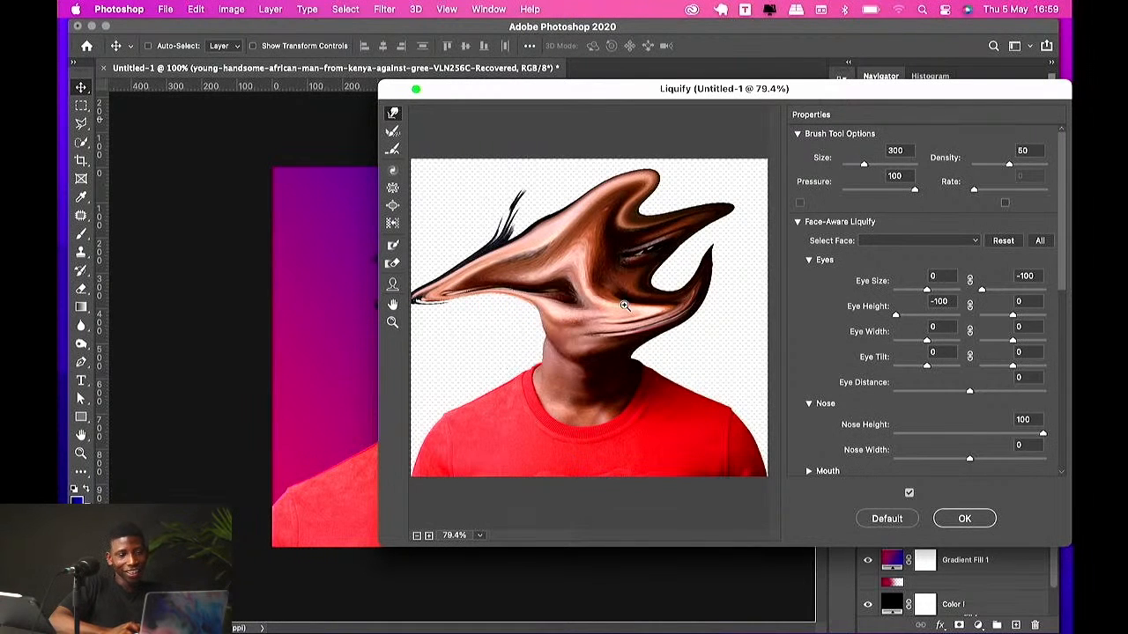
key("super+alt+z")
key("super+alt+z")
key("super+alt+z")
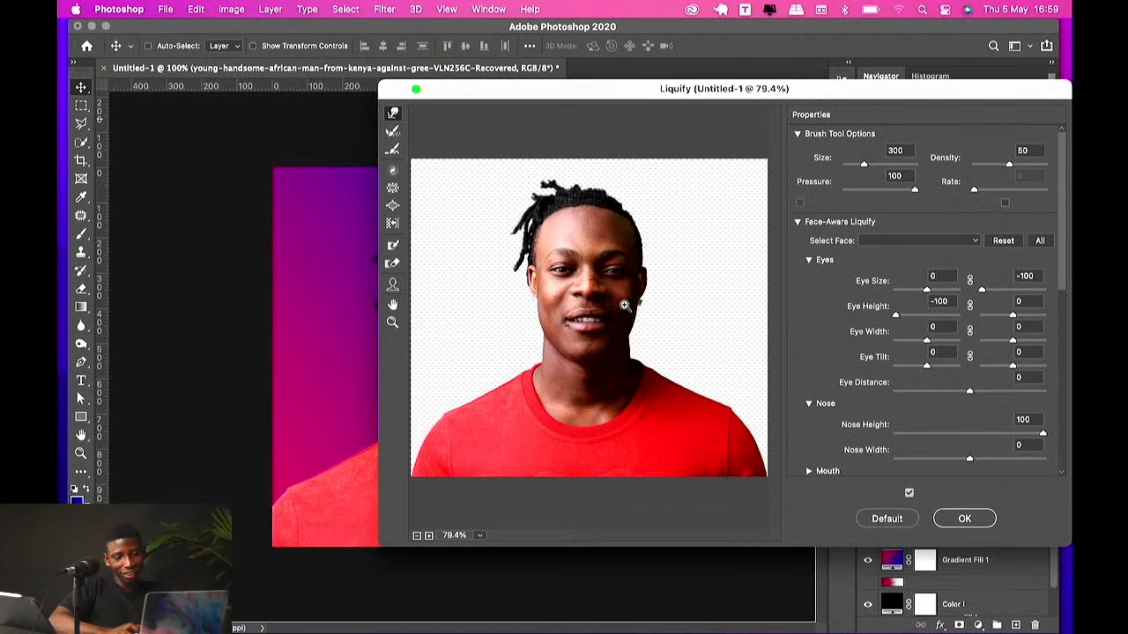
Step: Stretch the head sideways into wavy distortions with Forward Warp strokes
mouse_move(552, 198)
left_mouse_down()
mouse_move(525, 164)
mouse_move(602, 146)
mouse_move(650, 181)
mouse_move(662, 174)
mouse_move(668, 214)
mouse_move(677, 209)
mouse_move(532, 215)
mouse_move(570, 228)
mouse_move(528, 210)
mouse_move(573, 229)
mouse_move(467, 231)
left_mouse_up()
left_click_drag(568, 264, 694, 268)
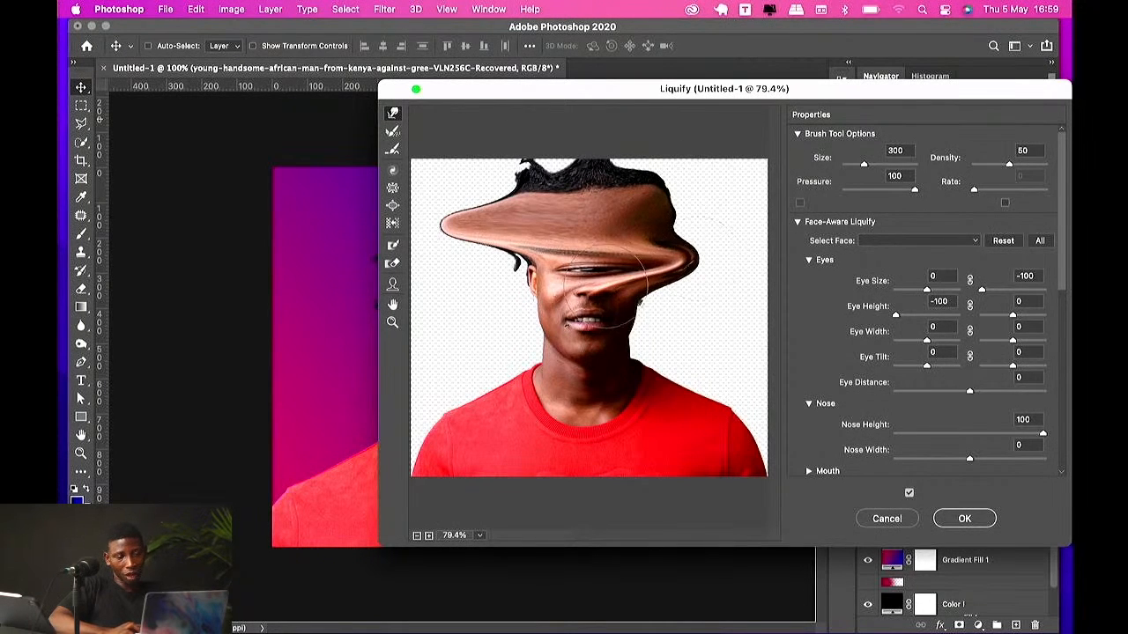
mouse_move(599, 287)
left_mouse_down()
mouse_move(427, 282)
mouse_move(539, 299)
mouse_move(717, 314)
left_mouse_up()
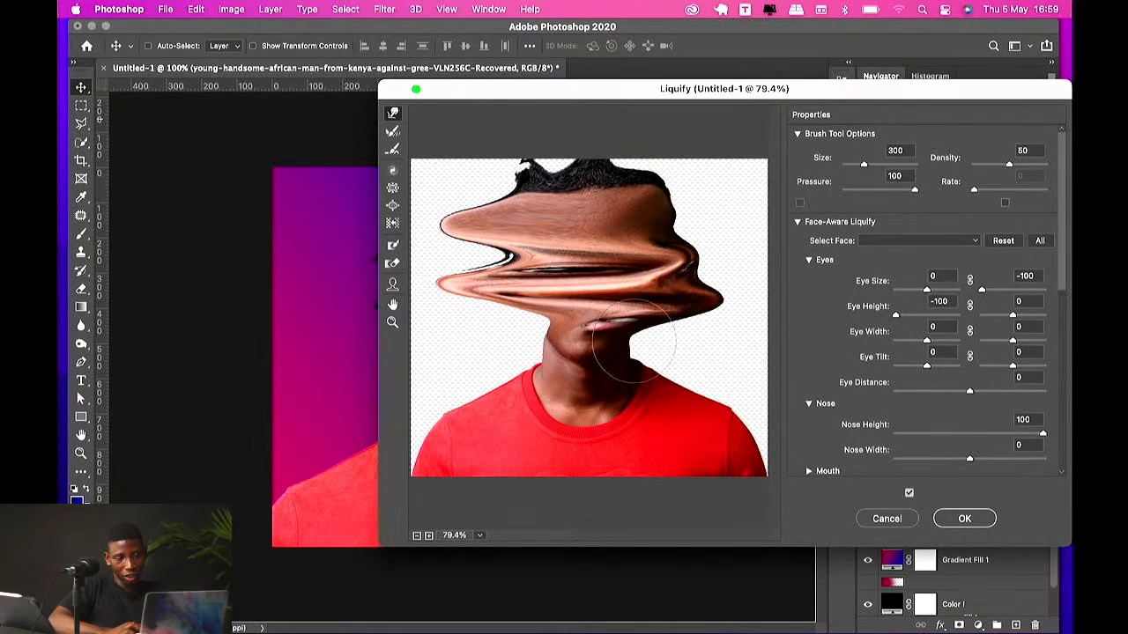
left_click_drag(604, 362, 482, 351)
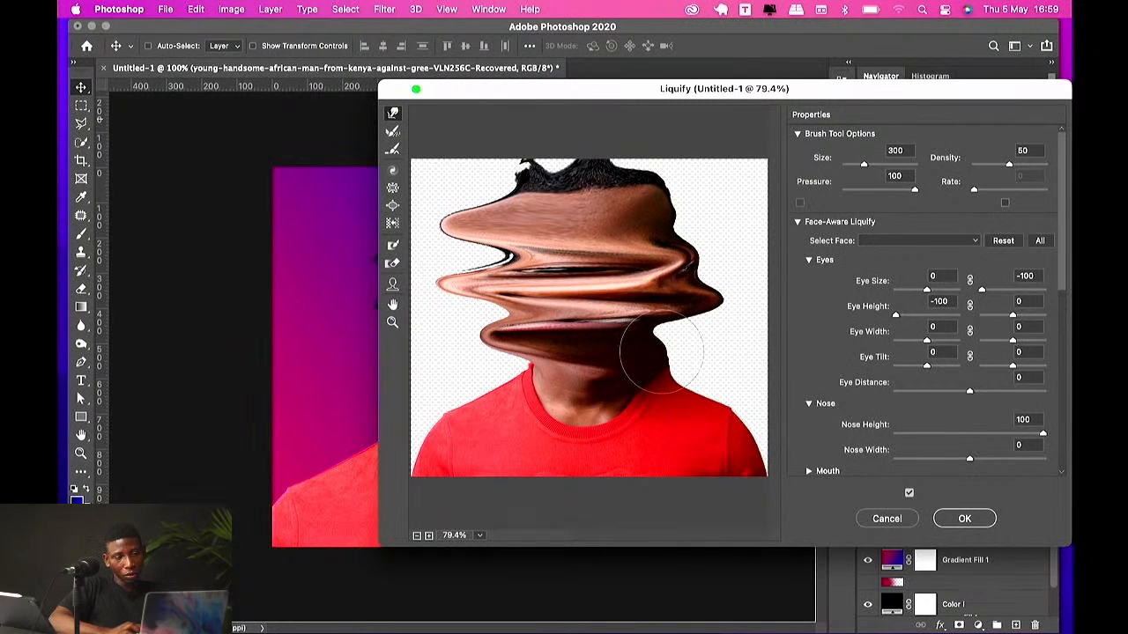
left_click_drag(591, 322, 574, 176)
left_click_drag(577, 294, 525, 242)
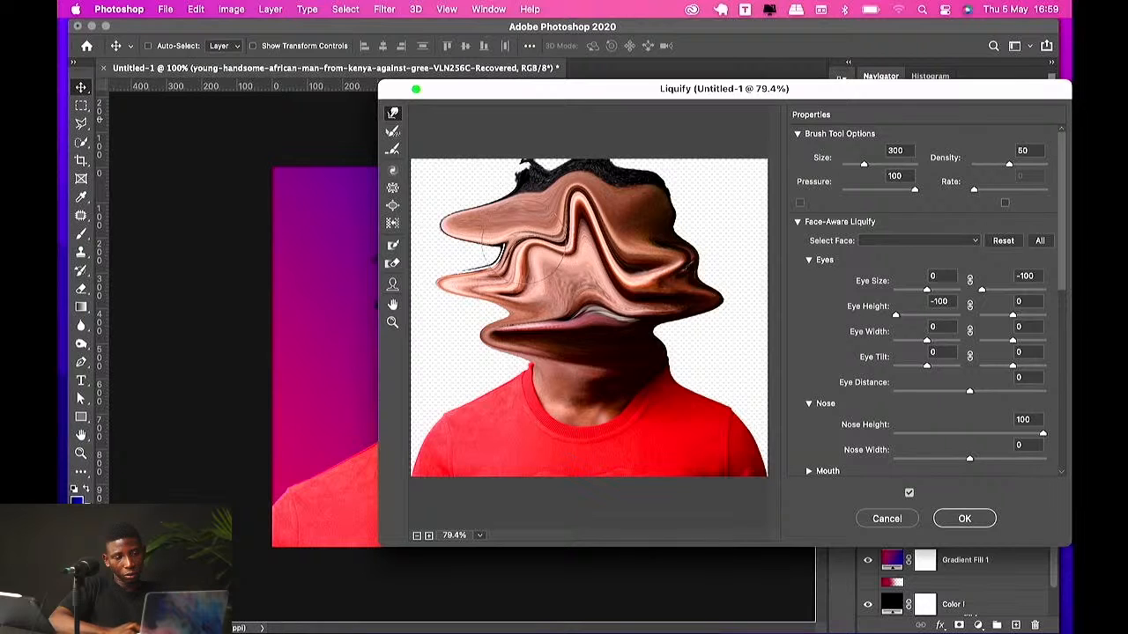
left_click_drag(620, 282, 634, 222)
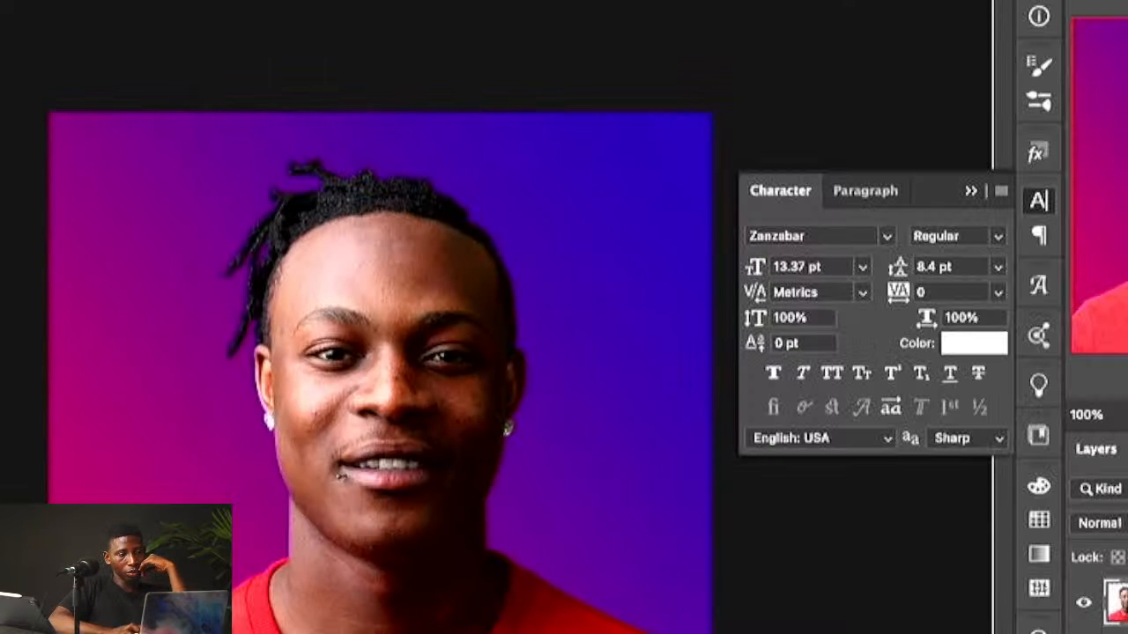
left_click(240, 0)
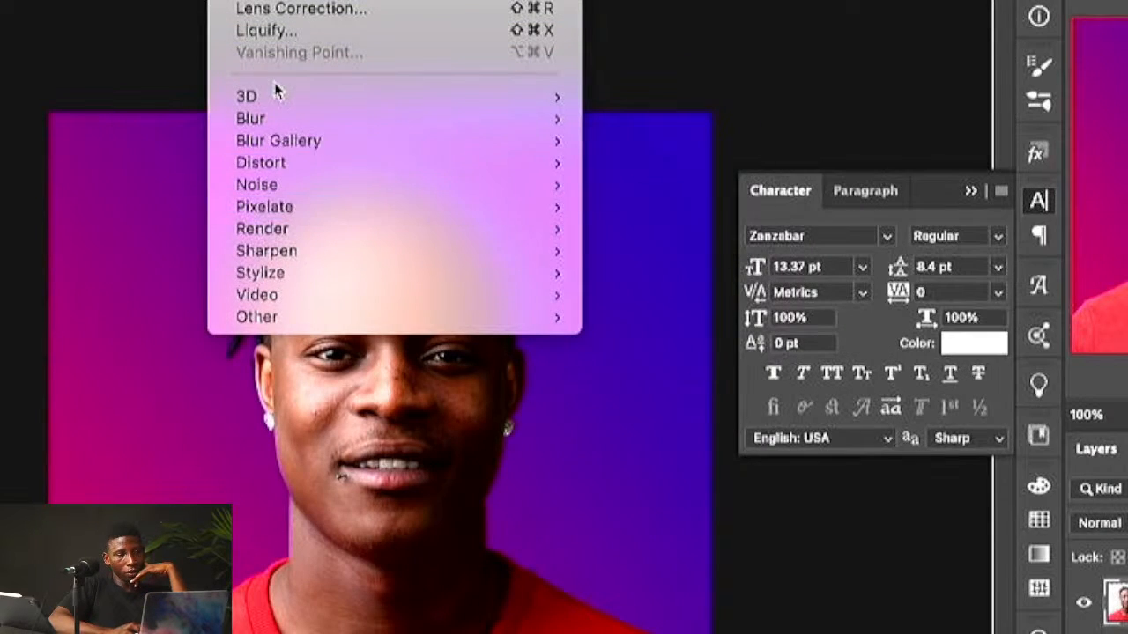
mouse_move(276, 119)
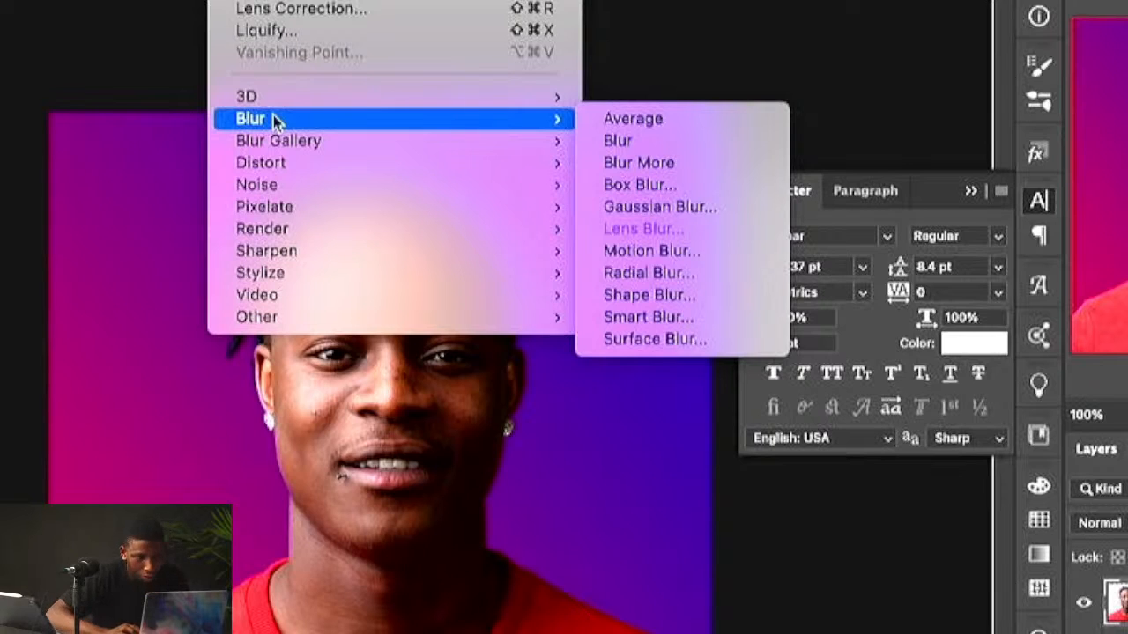
mouse_move(322, 141)
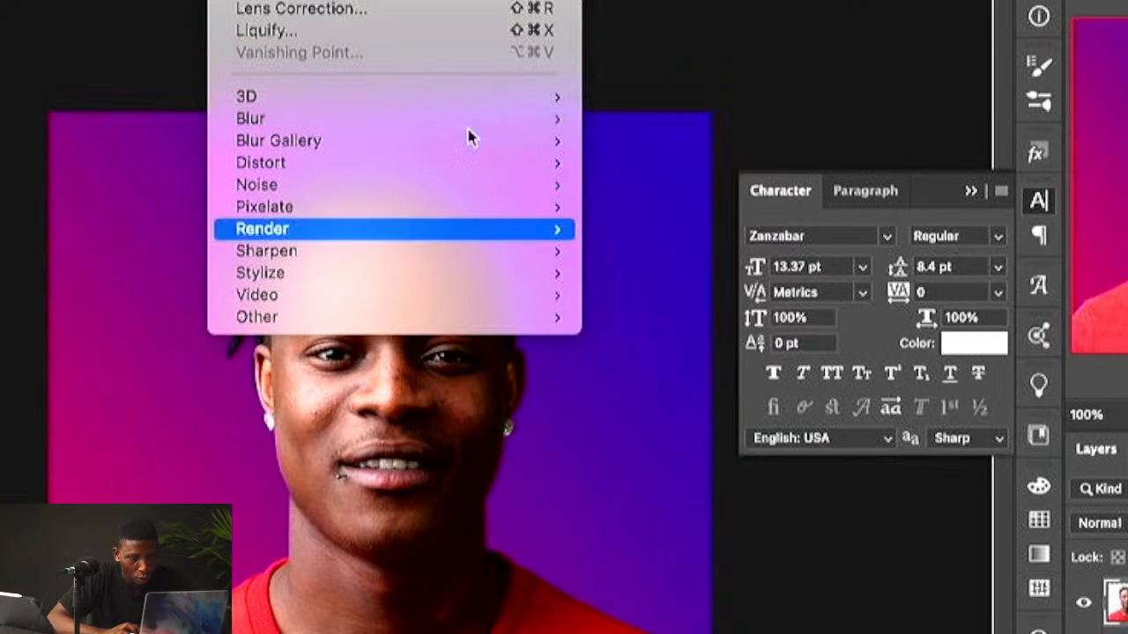
left_click(348, 431)
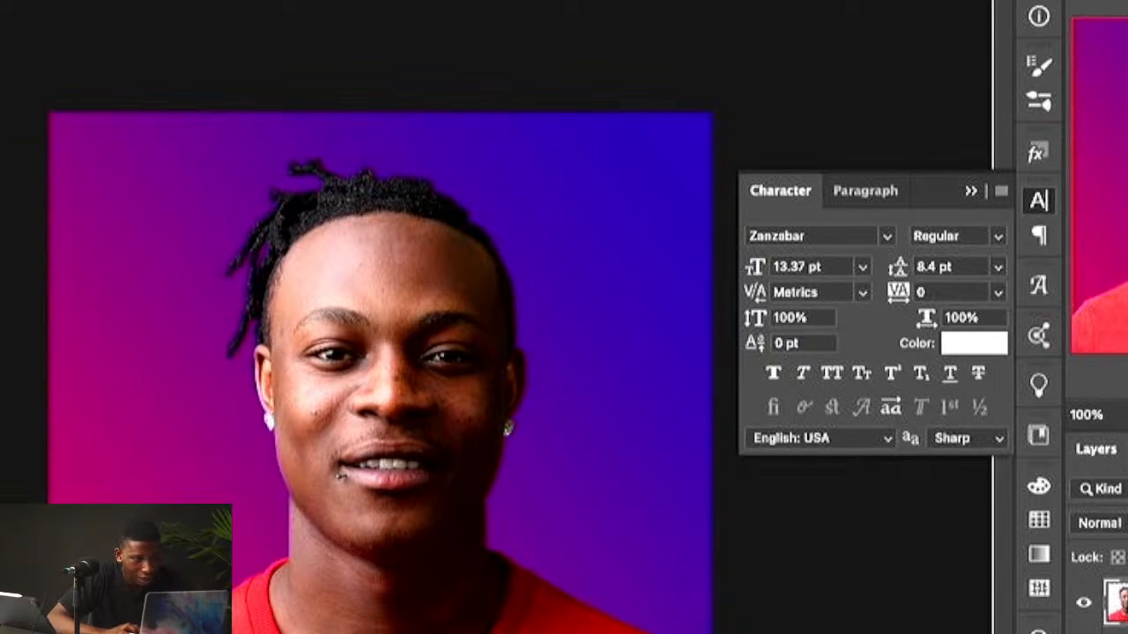
Step: Apply the Average blur filter to the portrait layer and undo it
left_click(240, 0)
mouse_move(291, 136)
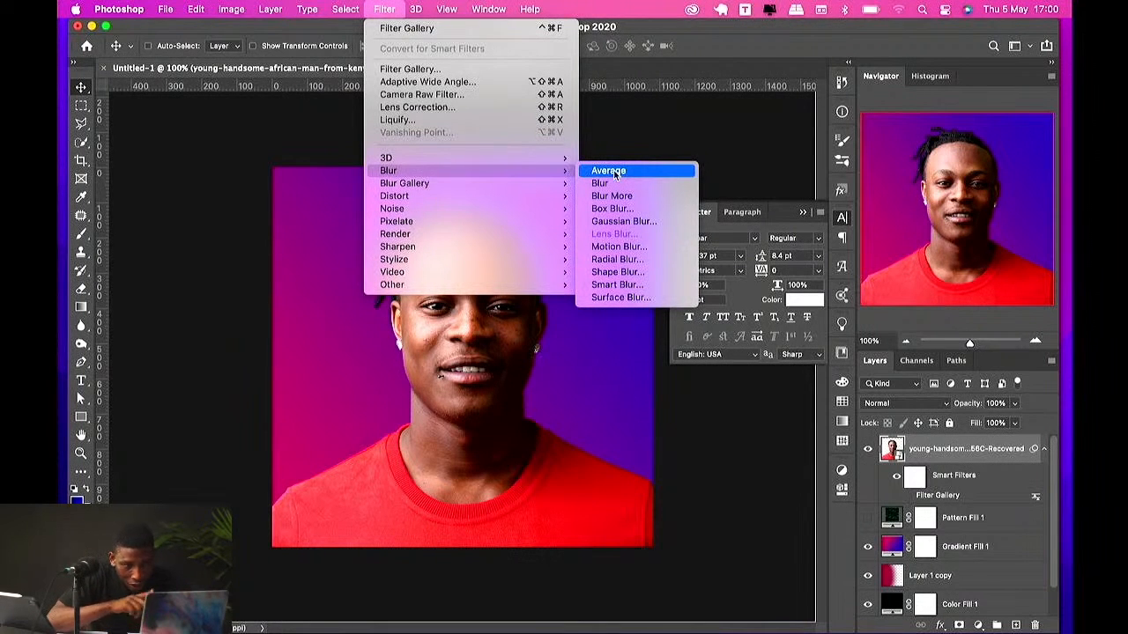
left_click(615, 172)
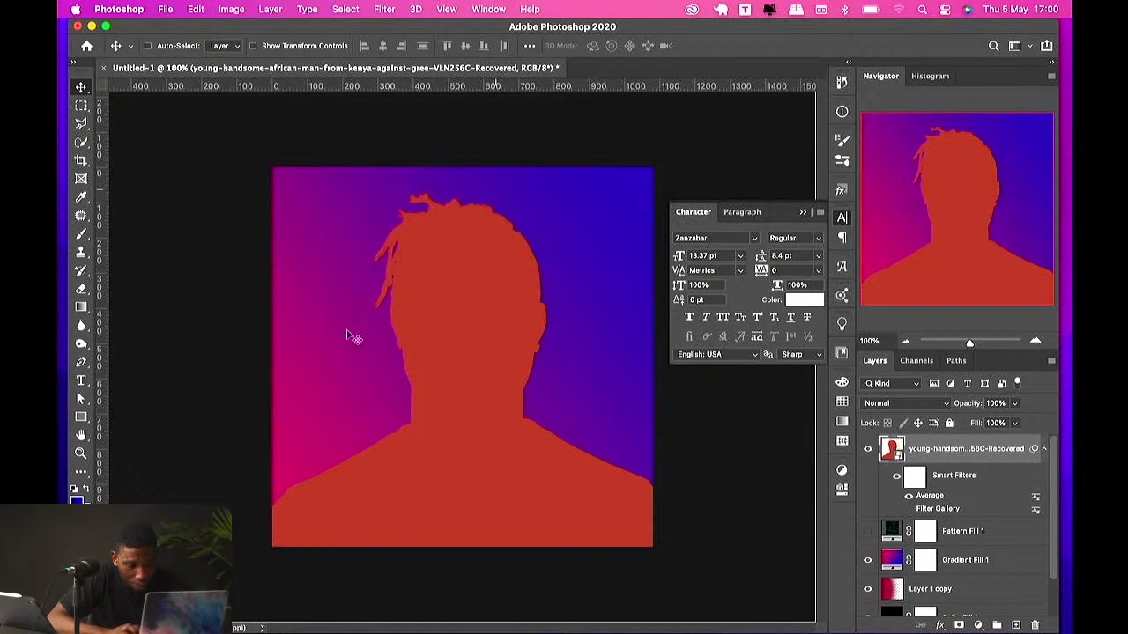
key("super")
key("super+z")
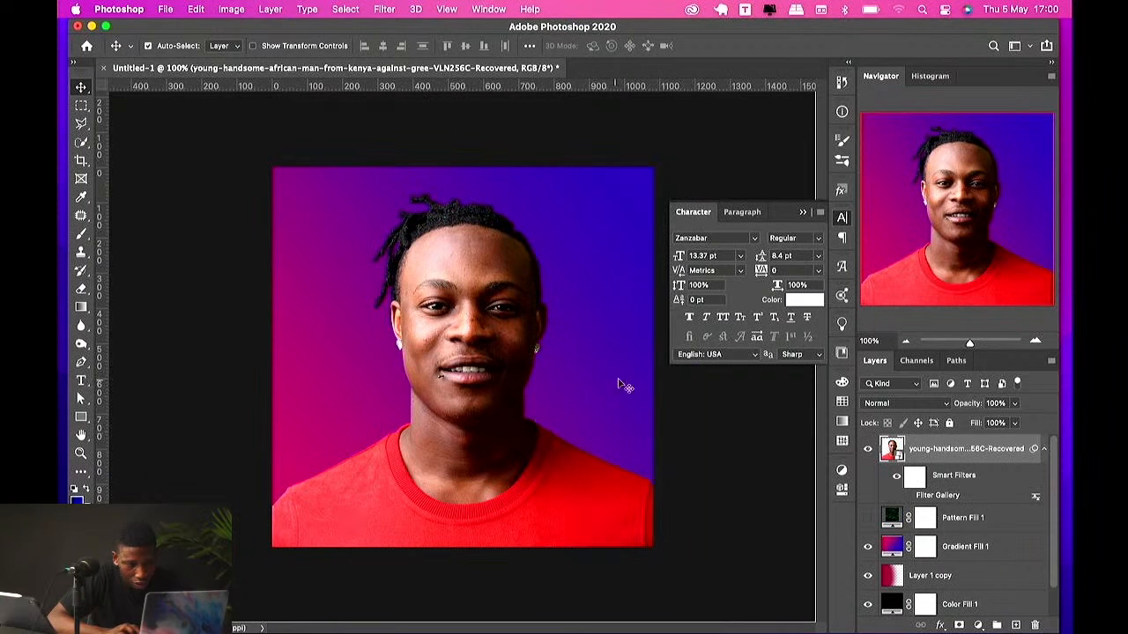
Step: Switch to the browser and copy the Unsplash mountain-lake landscape image from the Google Images results
left_click(943, 555)
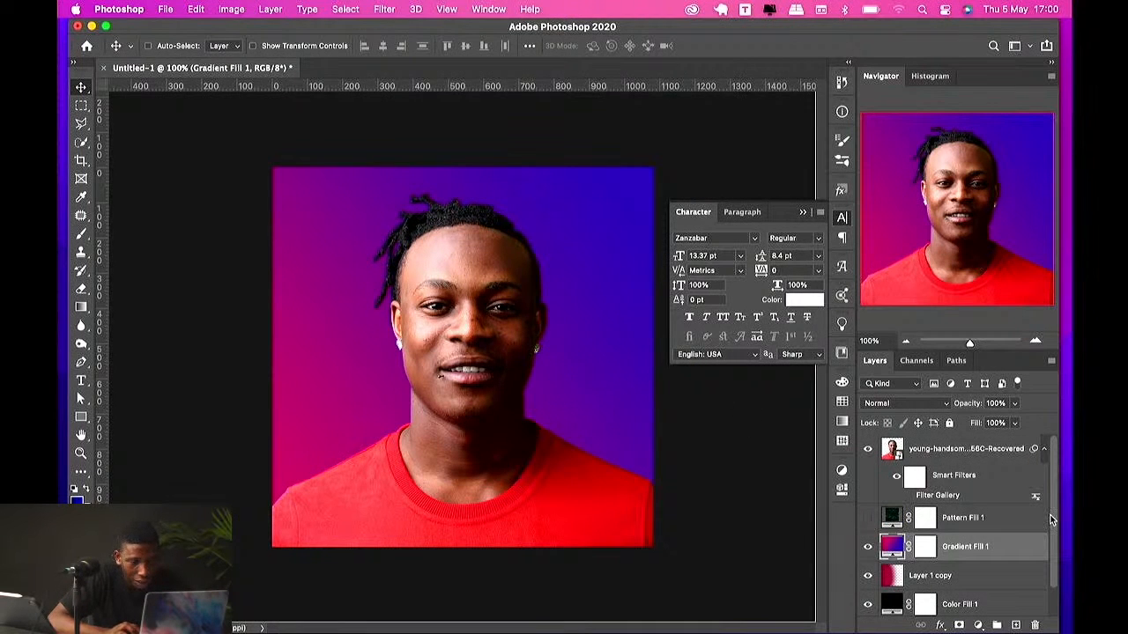
left_click(965, 450)
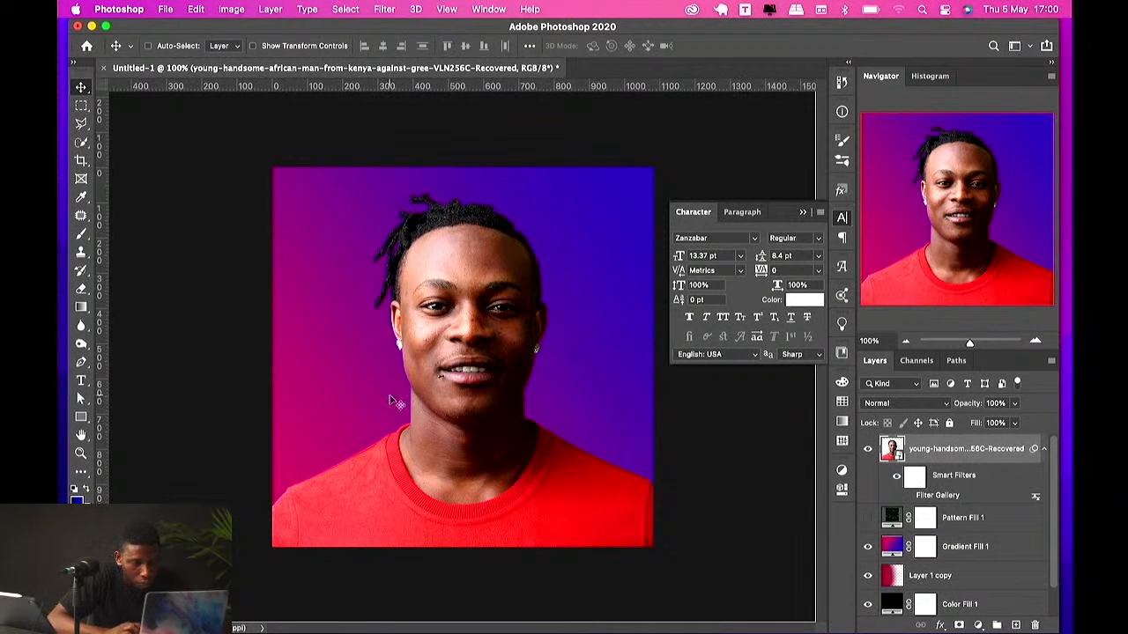
key("ctrl+Up")
left_click(511, 48)
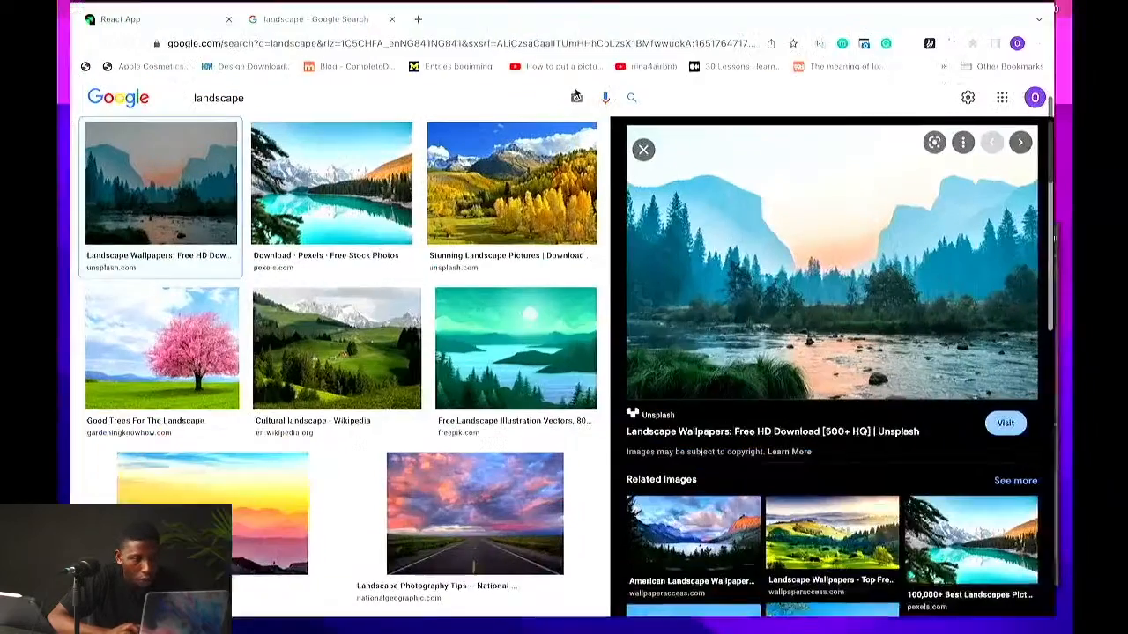
right_click(669, 213)
left_click(709, 365)
Step: Paste the landscape into the Photoshop document, converting its colour profile, and stretch it upward to fill the canvas
key("ctrl+Up")
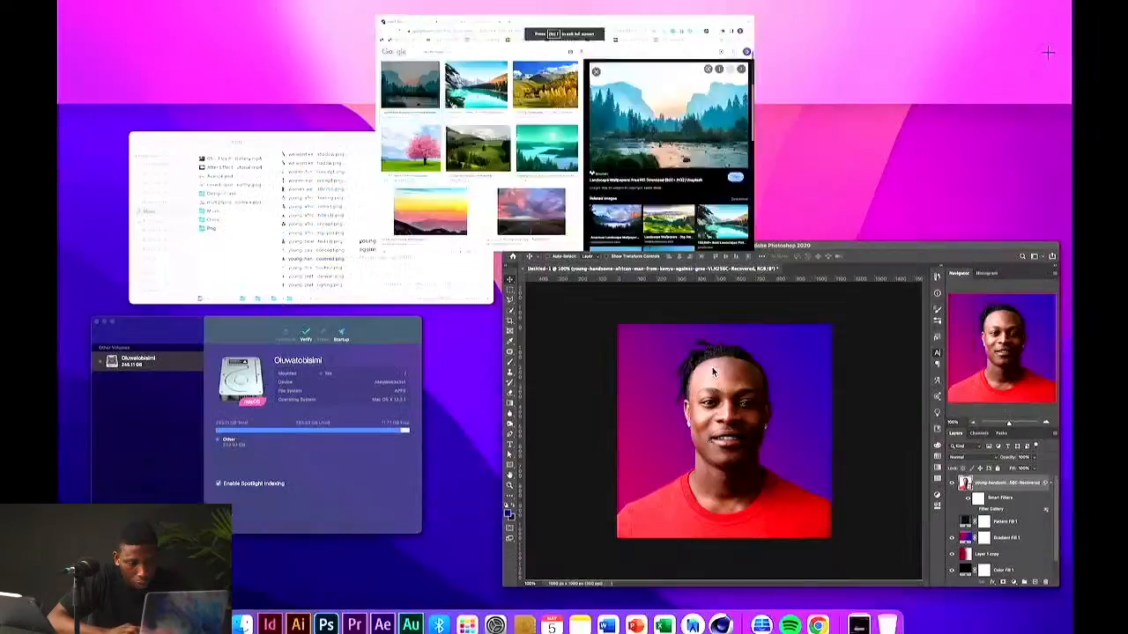
left_click(704, 400)
key("super+v")
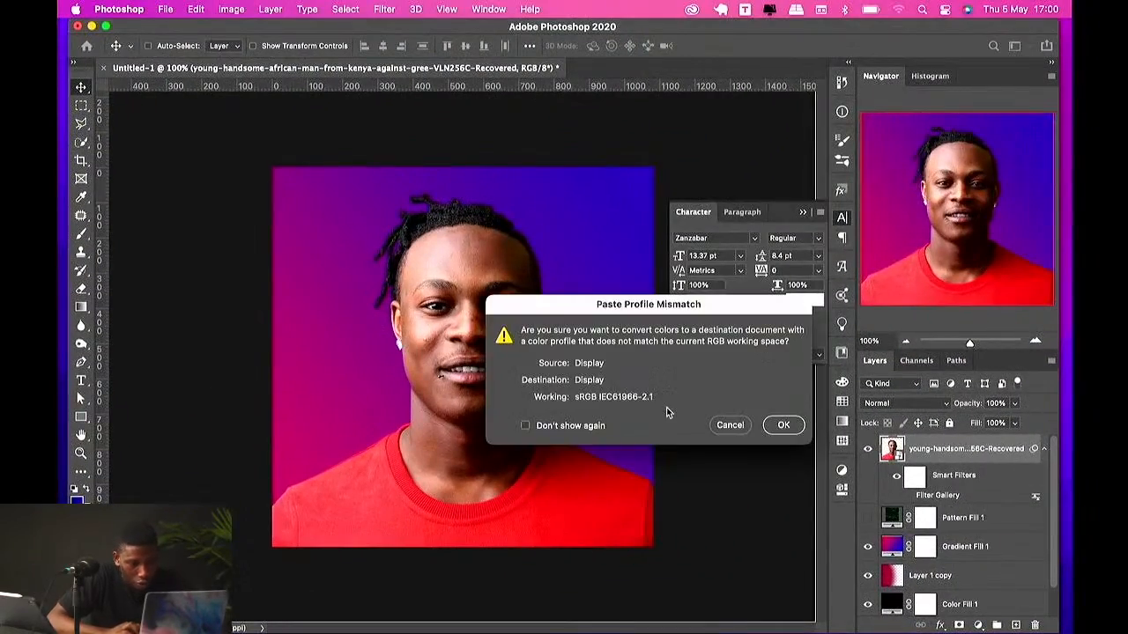
left_click(781, 424)
key("super+t")
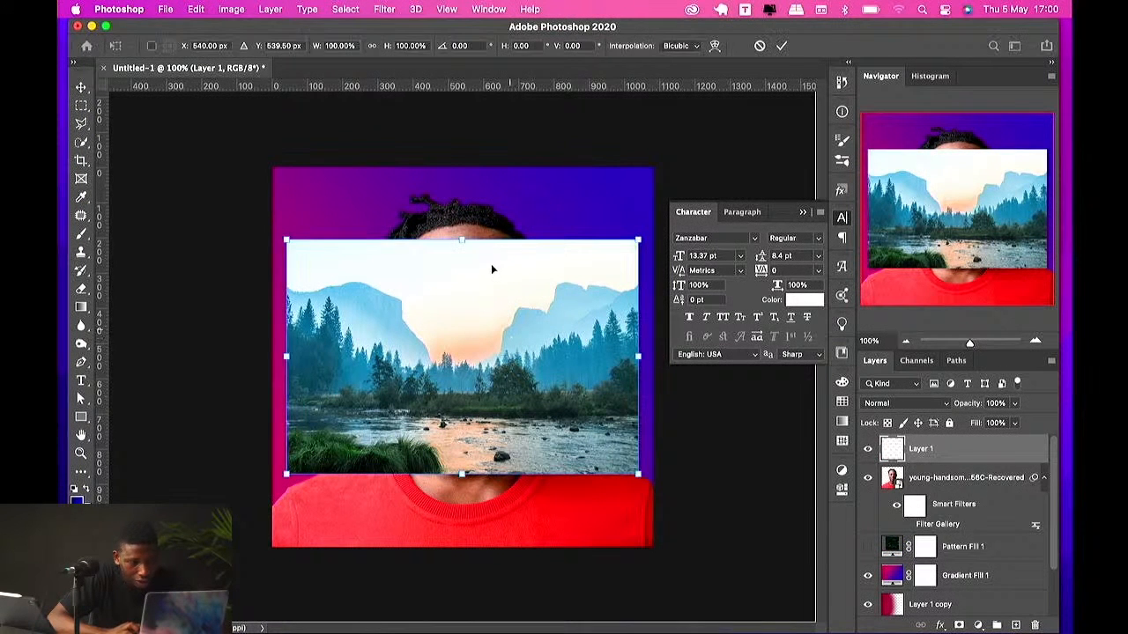
left_click_drag(456, 238, 452, 165)
key("Return")
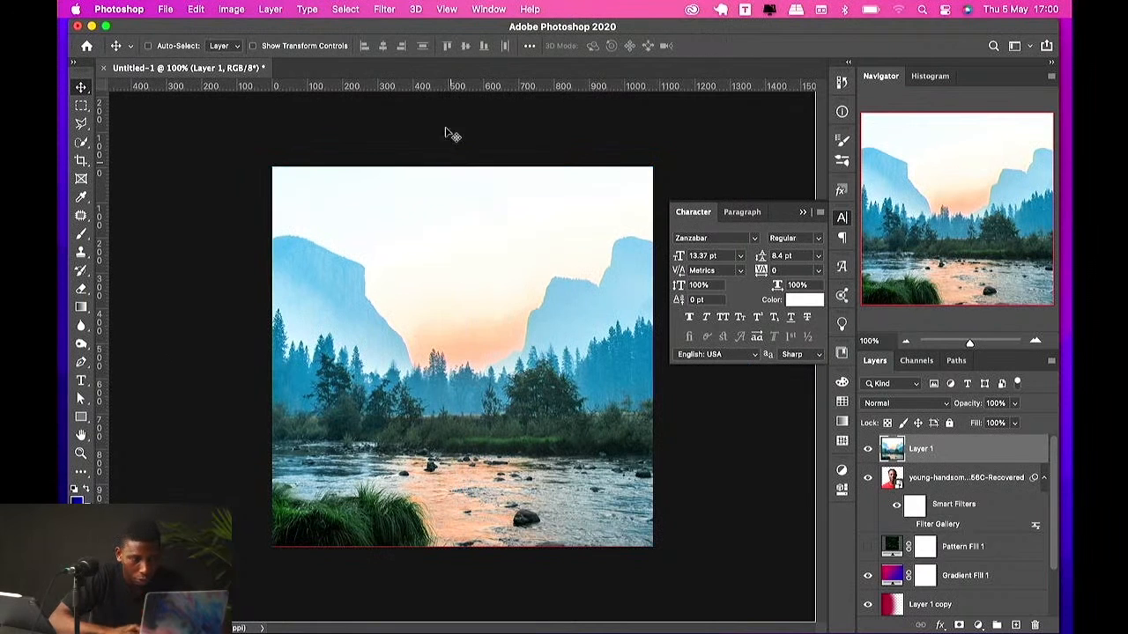
Step: Convert the landscape layer to a smart object
left_click(384, 9)
mouse_move(429, 170)
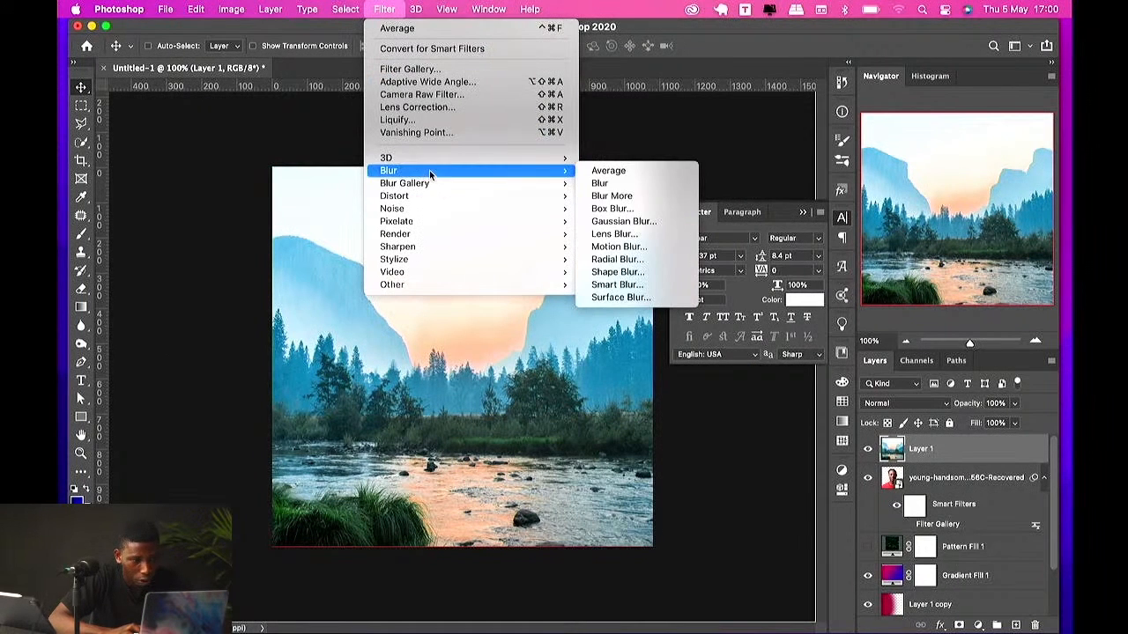
left_click(959, 459)
right_click(959, 458)
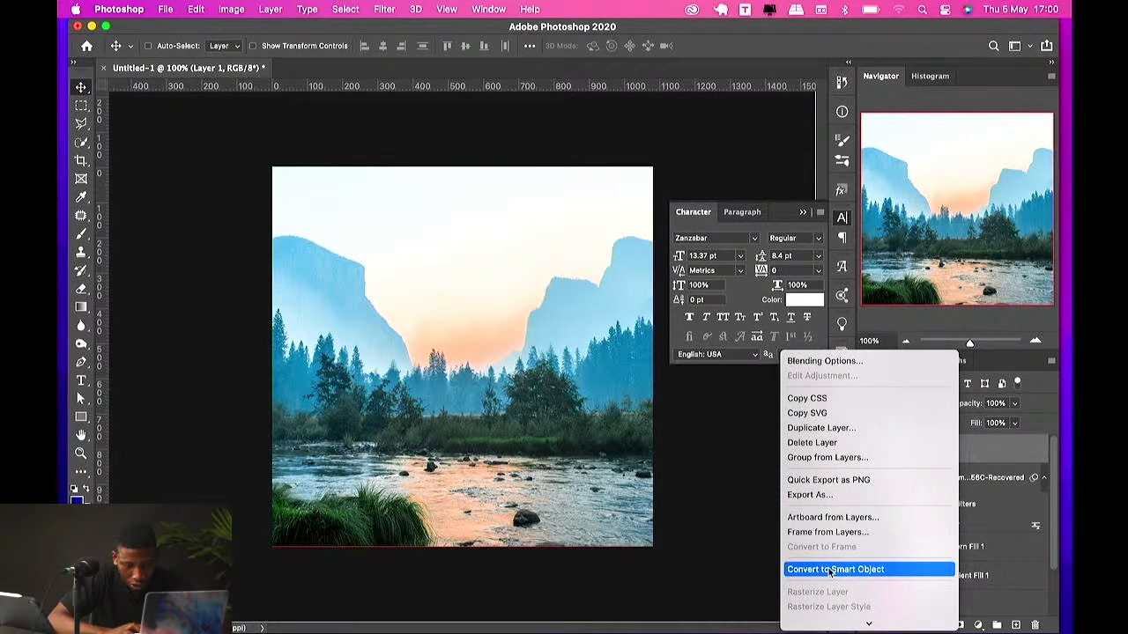
left_click(828, 567)
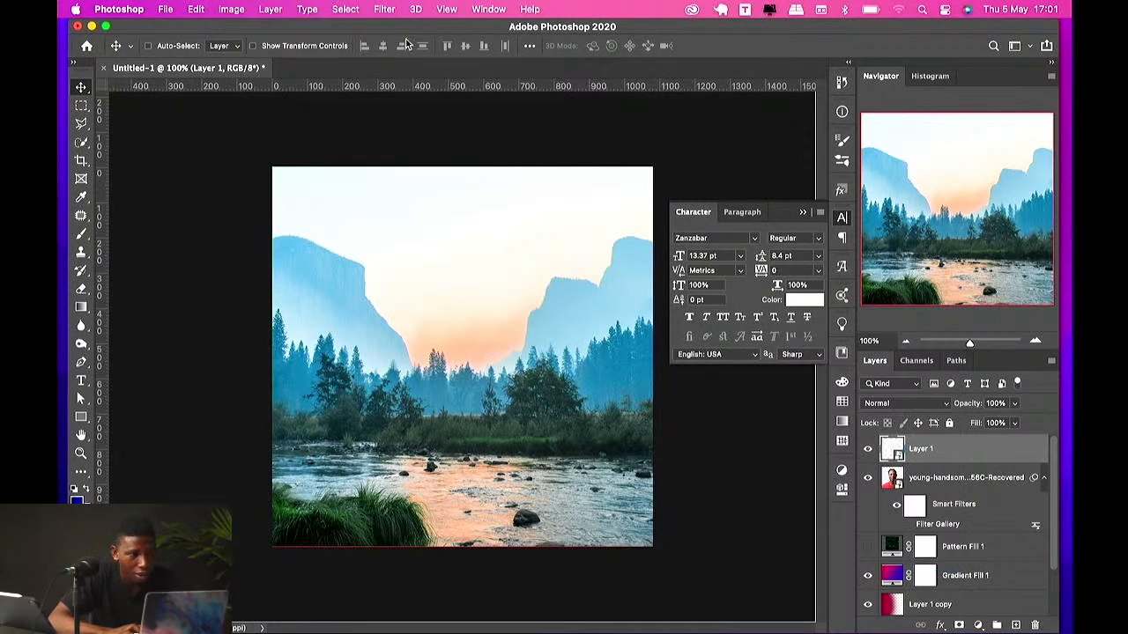
Step: Apply a Gaussian Blur with a radius of about 7.8 pixels to the landscape layer
left_click(384, 10)
mouse_move(486, 170)
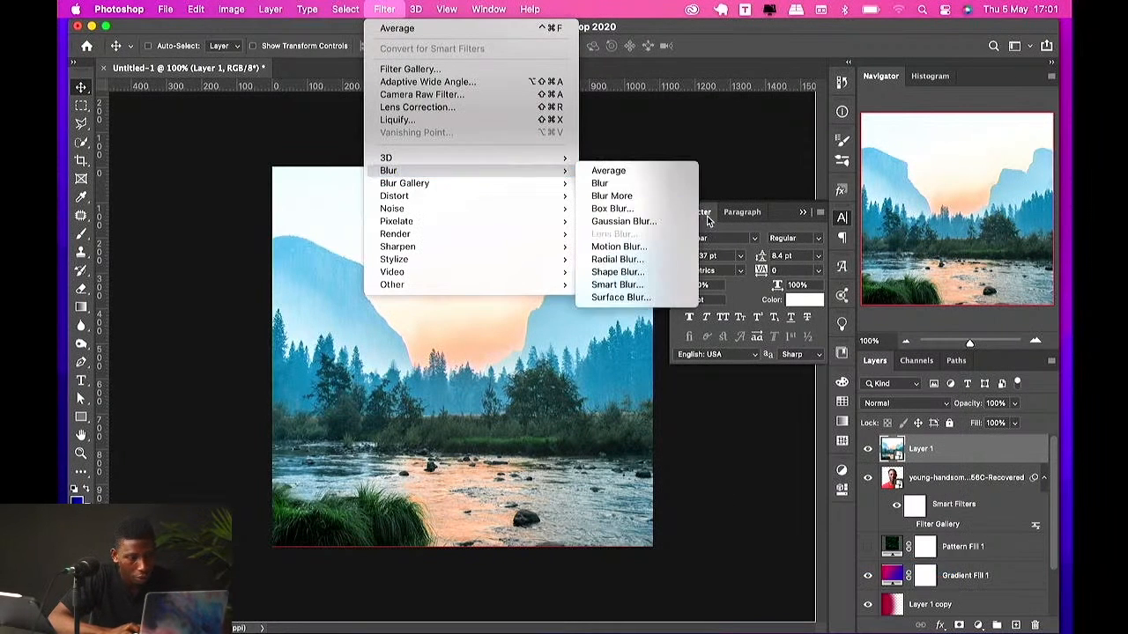
left_click(648, 223)
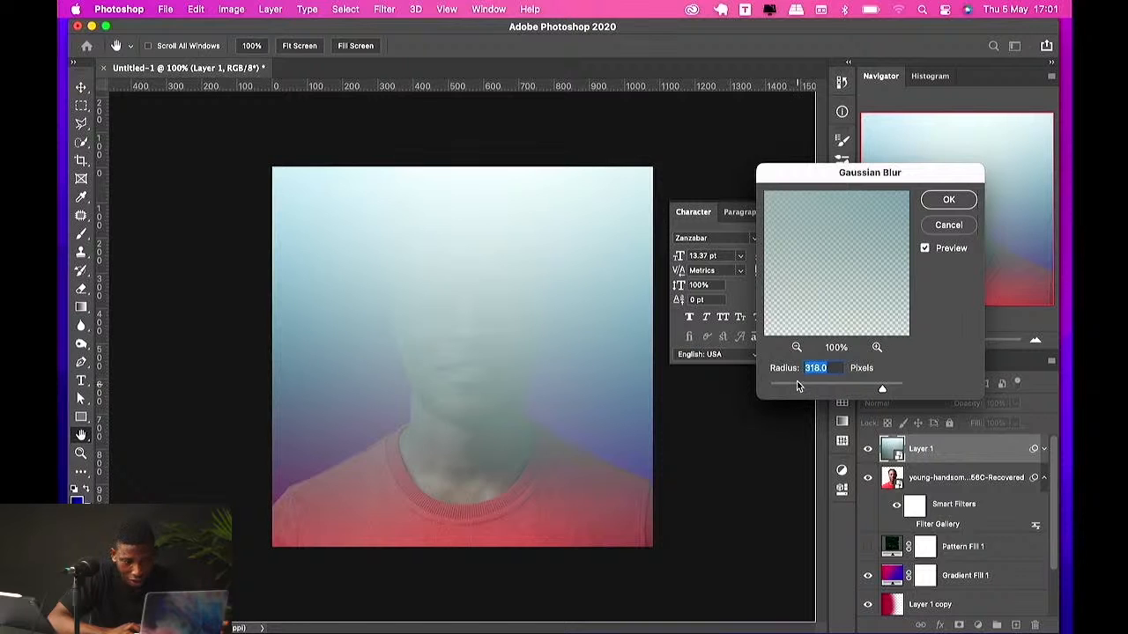
left_click_drag(796, 388, 815, 385)
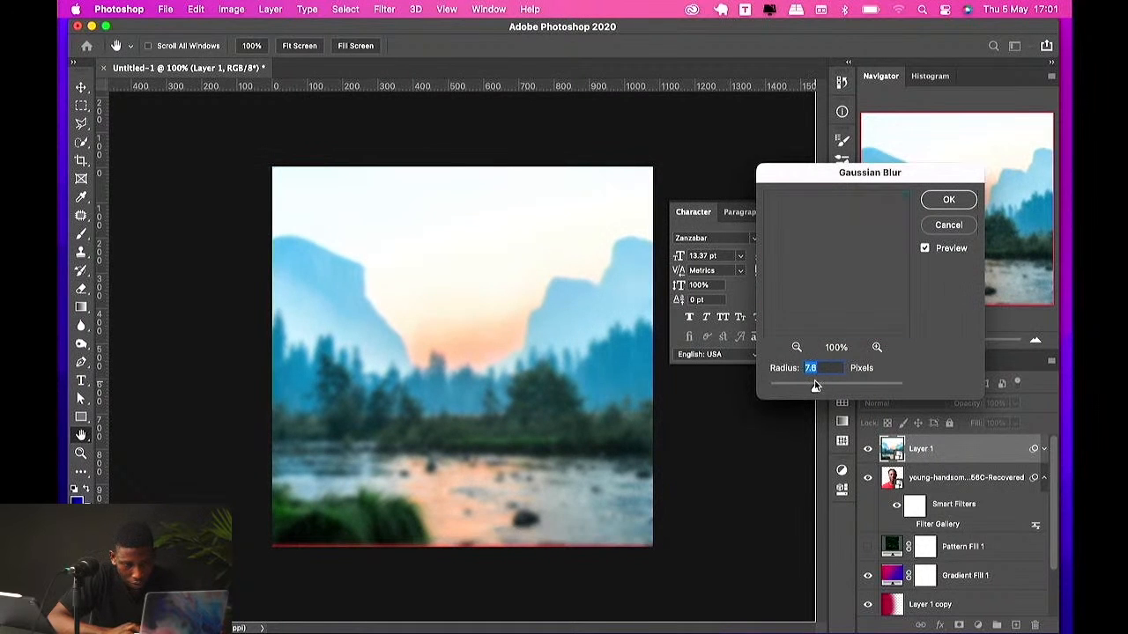
left_click(949, 200)
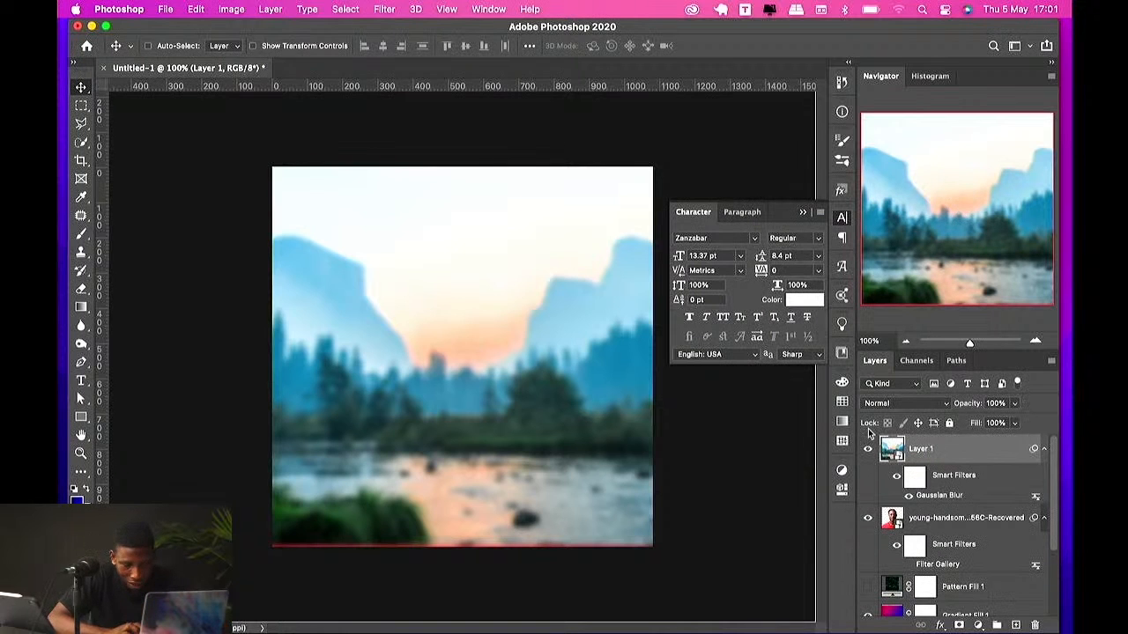
Step: Nudge the landscape layer's top edge slightly higher with Free Transform
key("super+t")
left_click(547, 280)
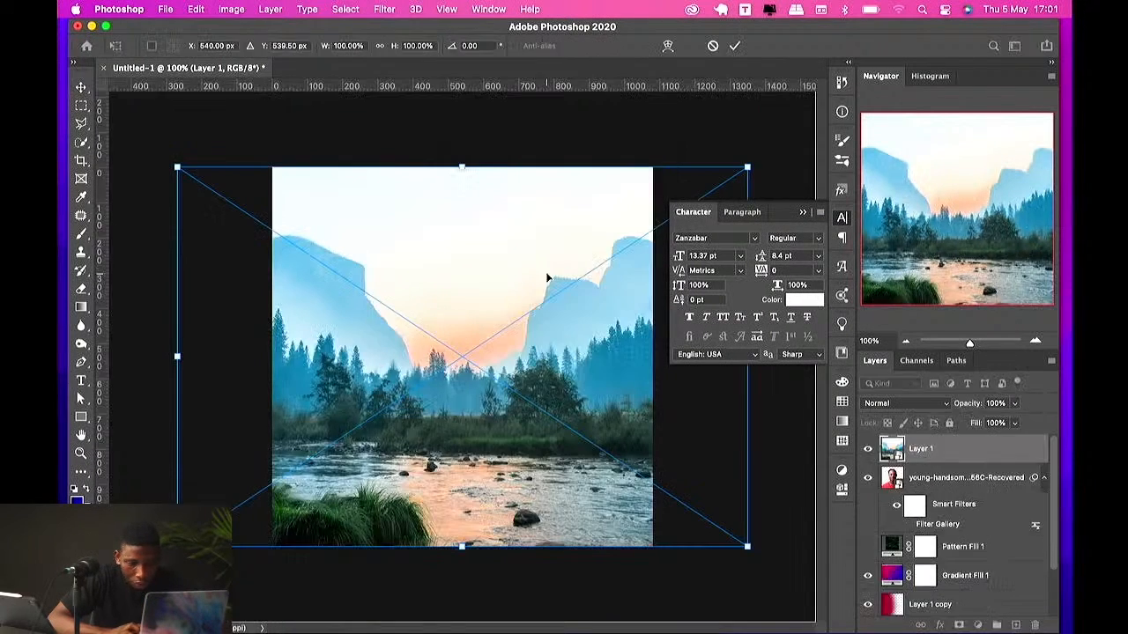
left_click_drag(465, 168, 465, 160)
key("Return")
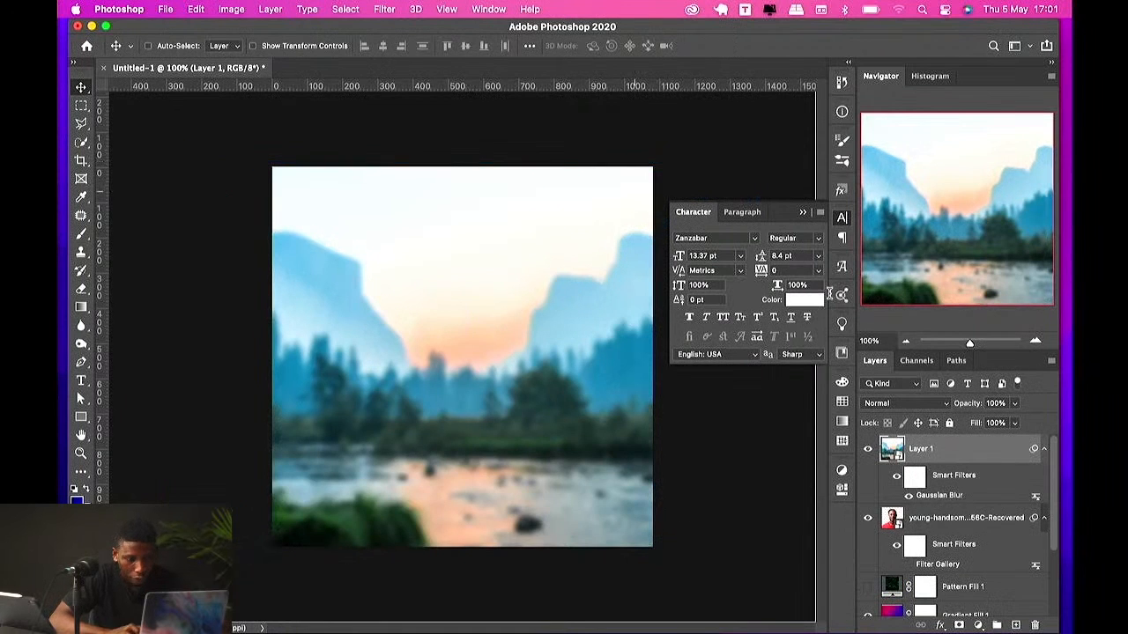
Step: Select the landscape's Gaussian Blur filter mask and switch to the Brush tool
left_click(912, 476)
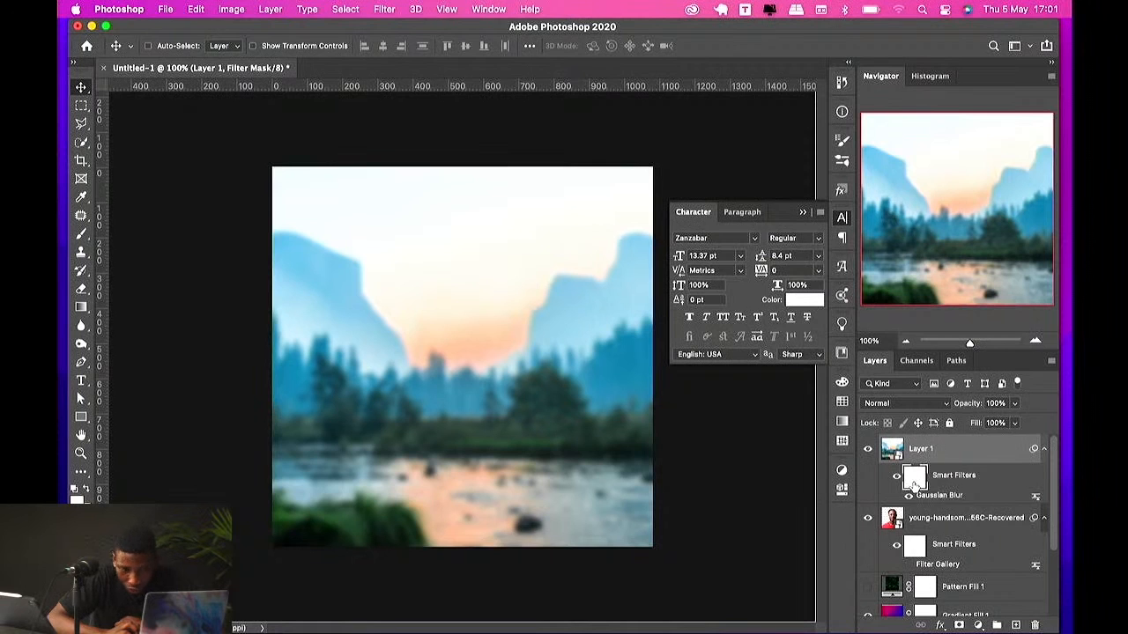
left_click(908, 496)
left_click(908, 496)
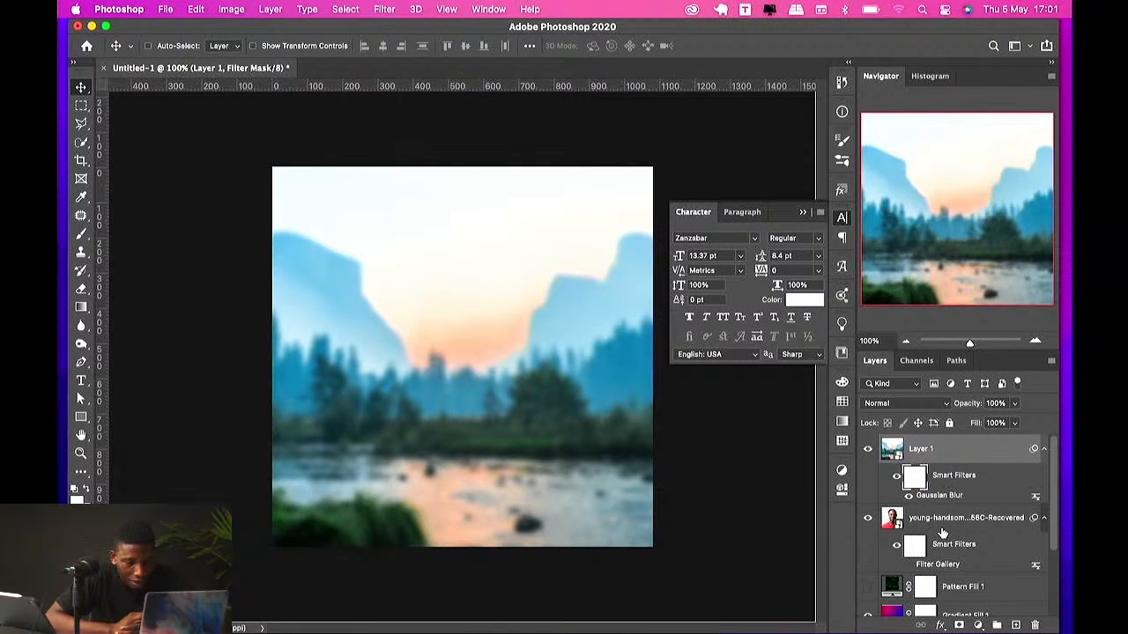
key("b")
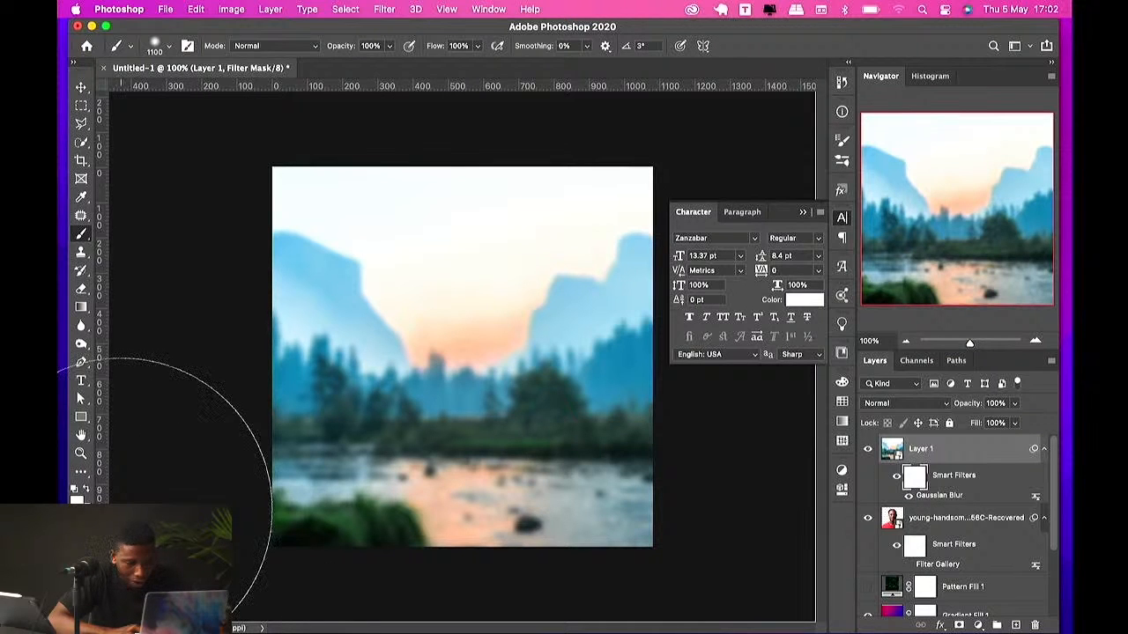
left_click(922, 523)
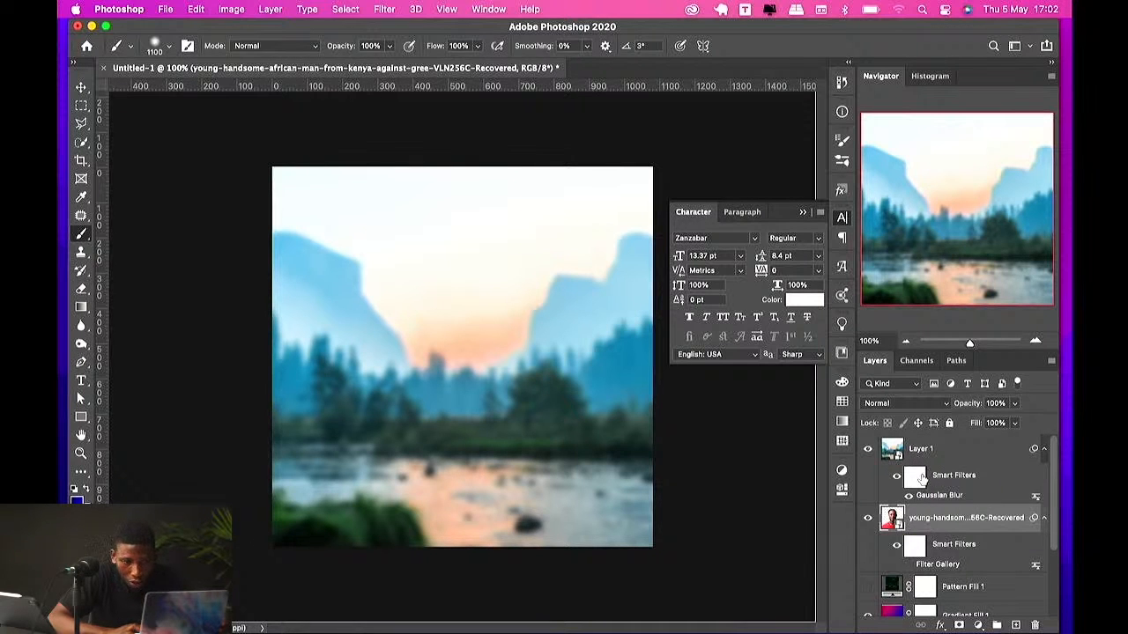
left_click(915, 476)
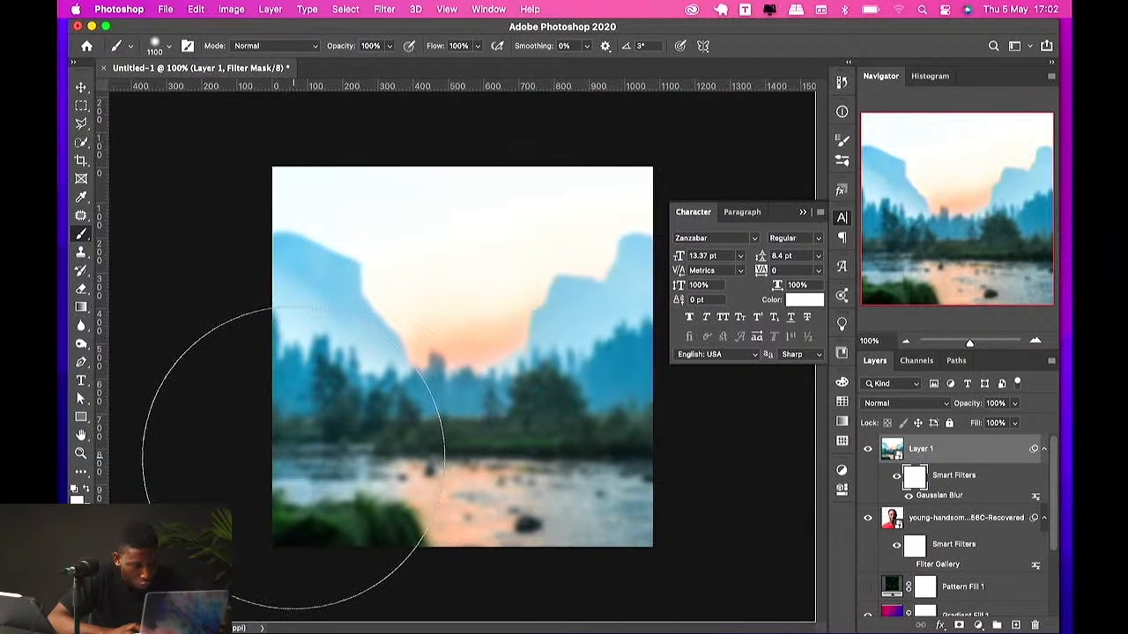
Step: Brush over the filter mask and invert it to black so the blur is hidden
mouse_move(296, 457)
left_mouse_down()
mouse_move(341, 390)
mouse_move(434, 303)
mouse_move(381, 377)
mouse_move(310, 340)
mouse_move(350, 310)
left_mouse_up()
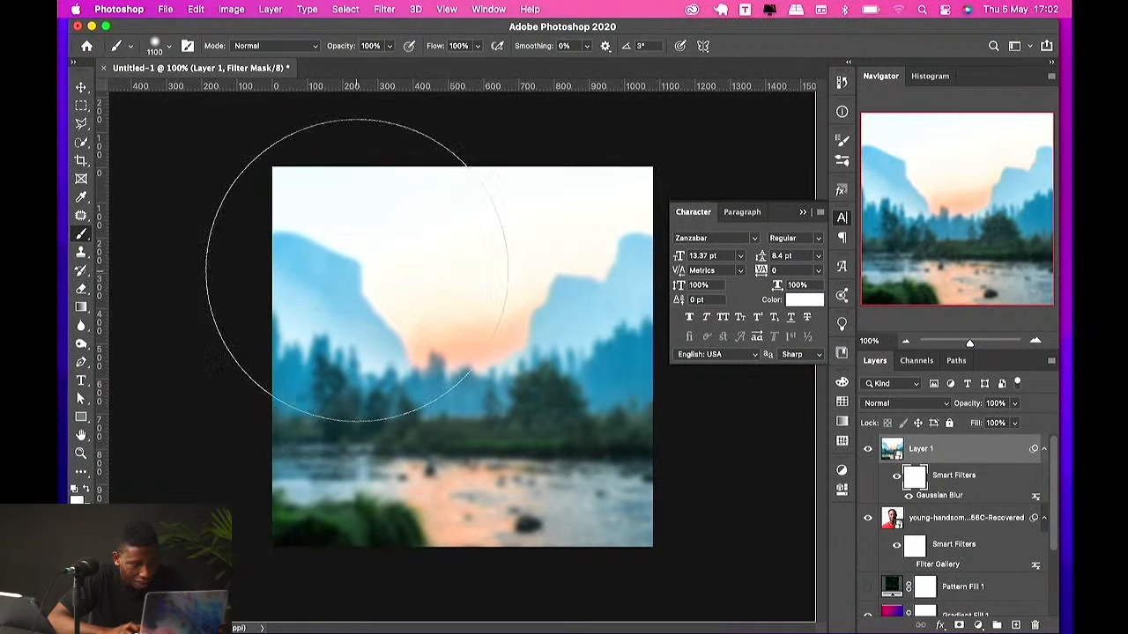
mouse_move(358, 269)
left_mouse_down()
mouse_move(519, 255)
mouse_move(503, 320)
left_mouse_up()
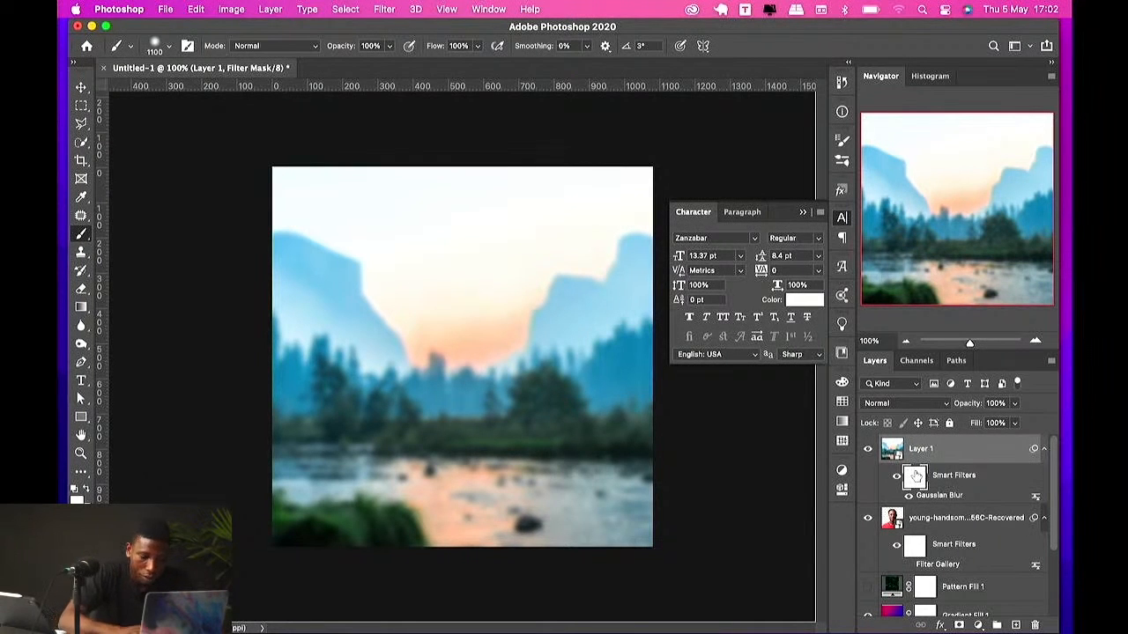
key("super+i")
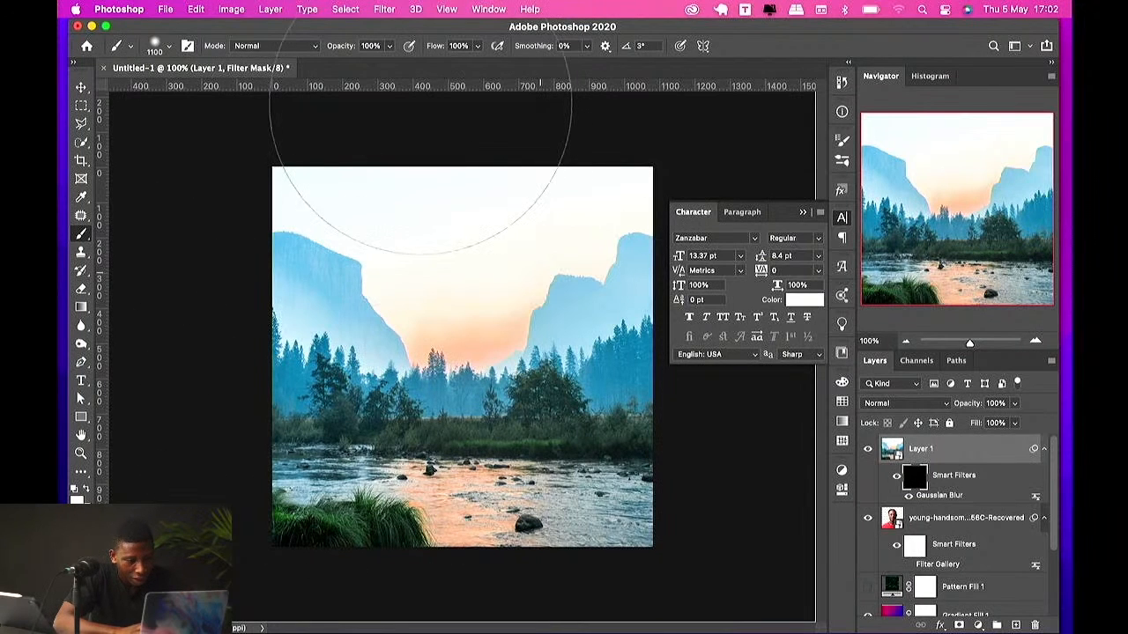
left_click_drag(339, 158, 446, 386)
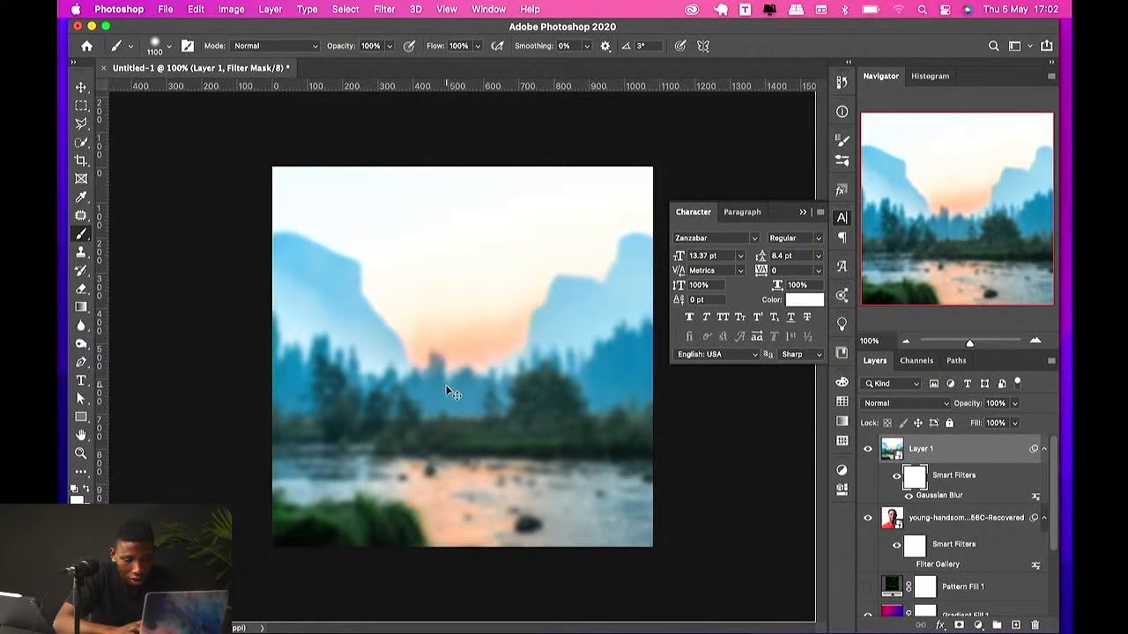
key("super+i")
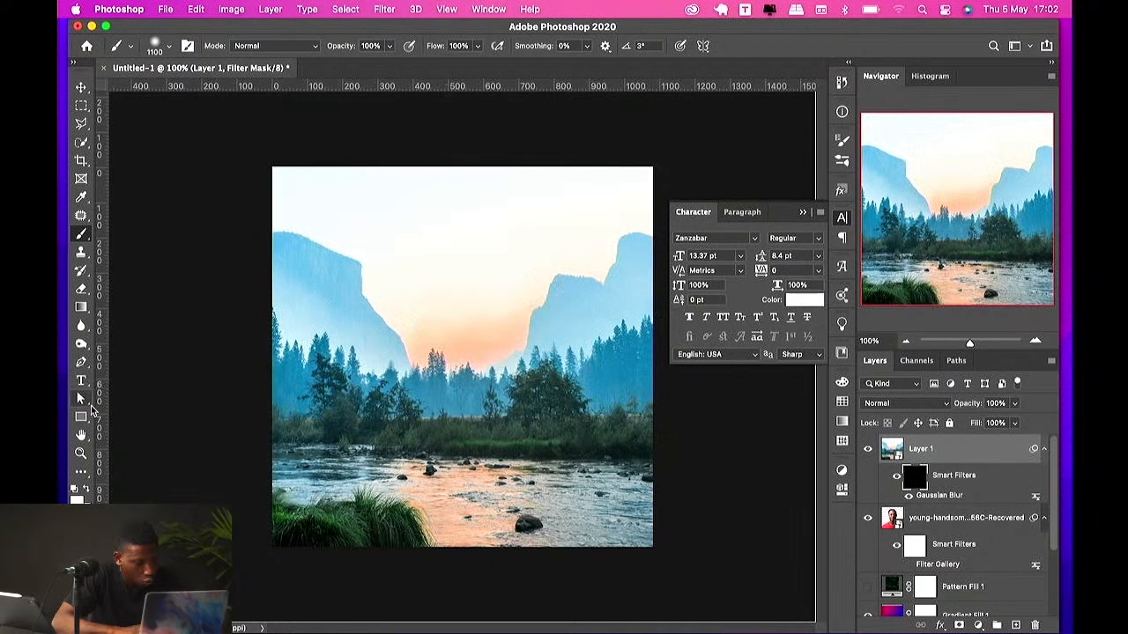
Step: Paint white on the filter mask across the upper landscape to bring back the blur there
mouse_move(359, 298)
left_mouse_down()
mouse_move(471, 254)
mouse_move(611, 221)
left_mouse_up()
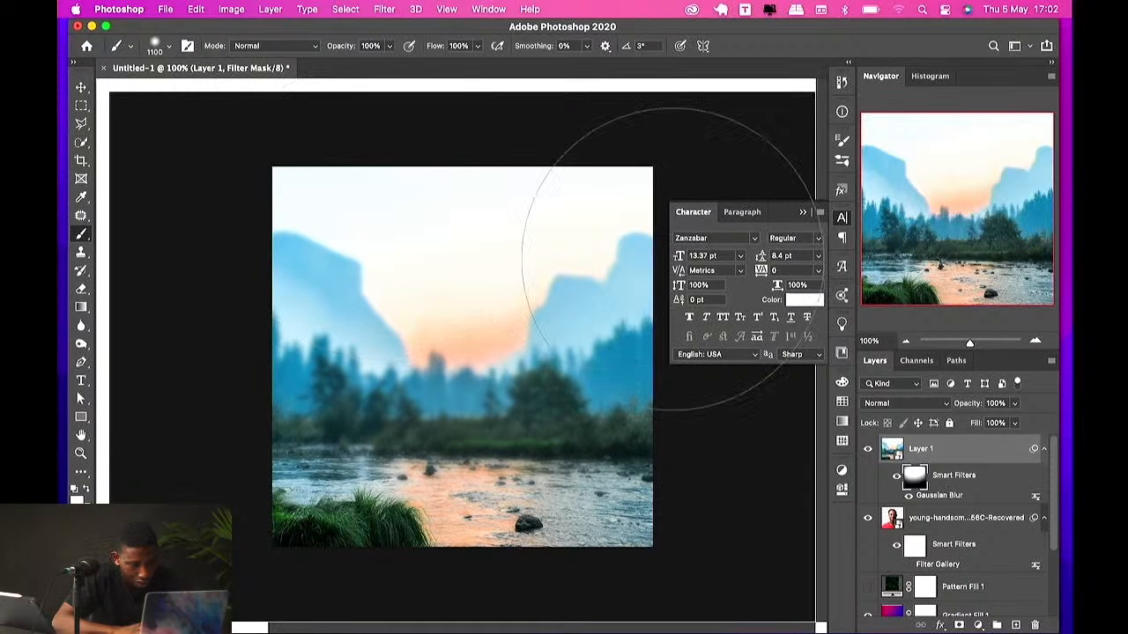
key("super+r")
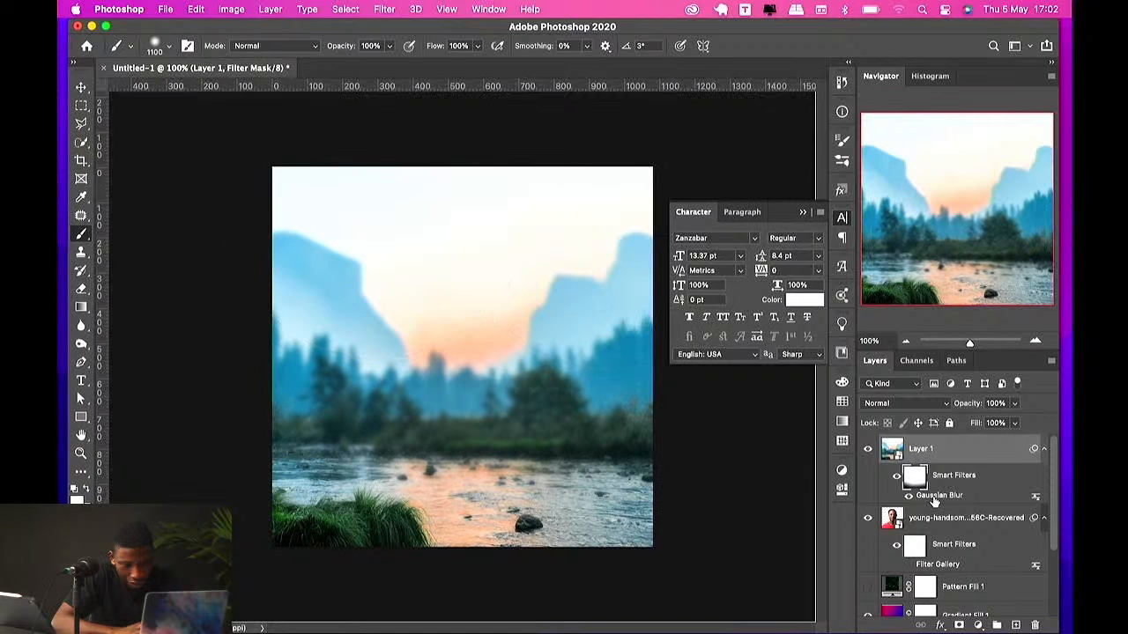
Step: Reopen the landscape's Gaussian Blur settings and adjust the radius while toggling the preview
double_click(936, 496)
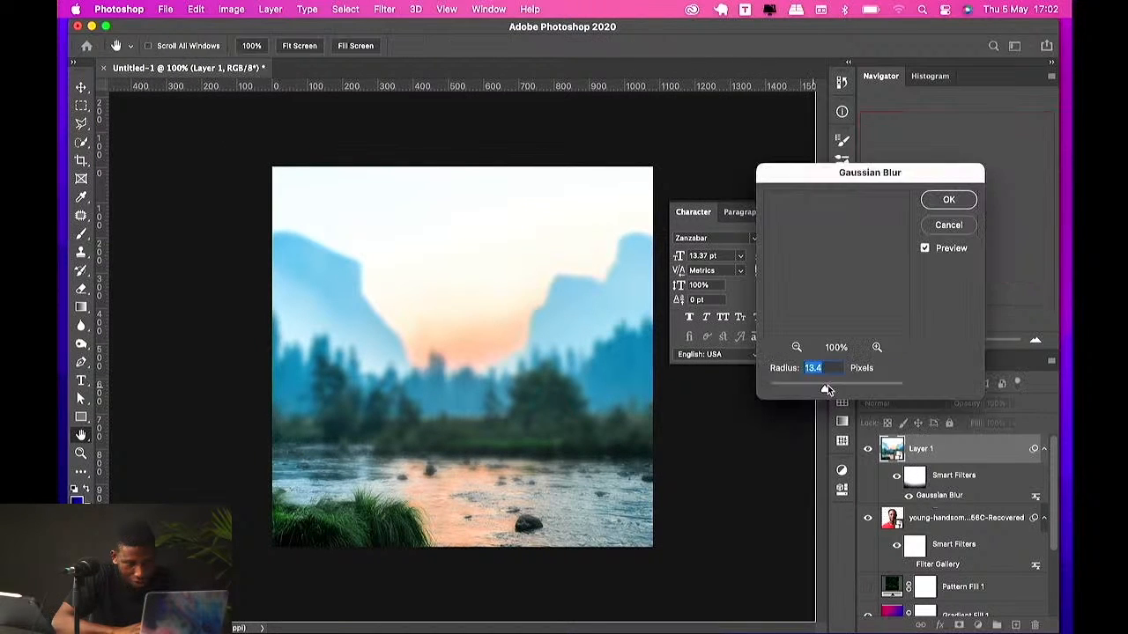
left_click_drag(827, 385, 848, 385)
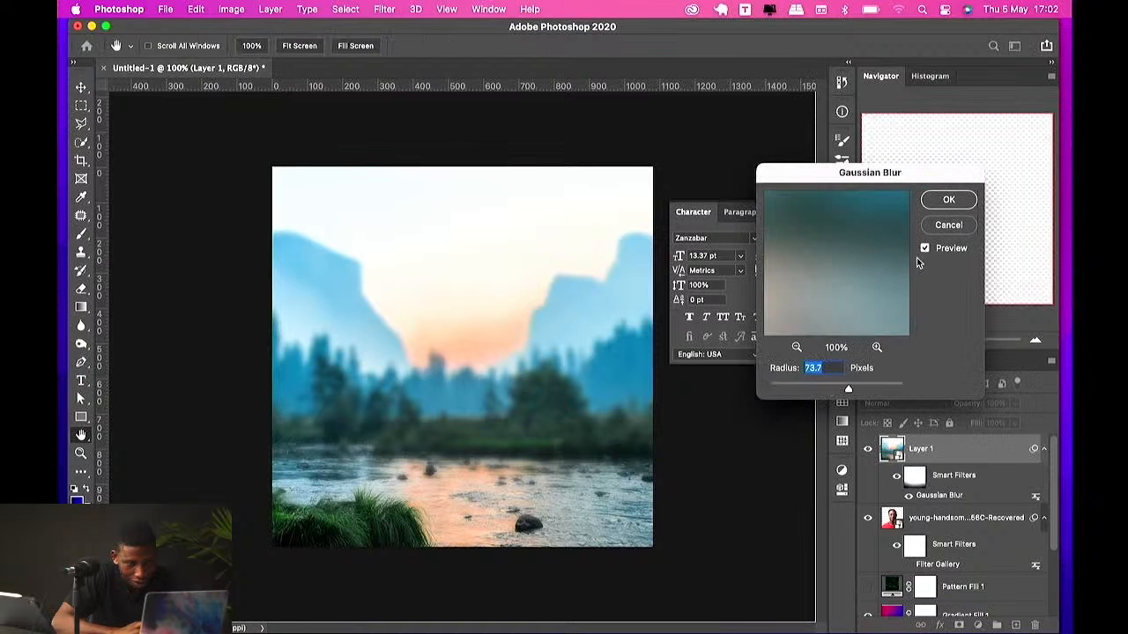
left_click(925, 250)
left_click(925, 249)
left_click_drag(847, 388, 835, 388)
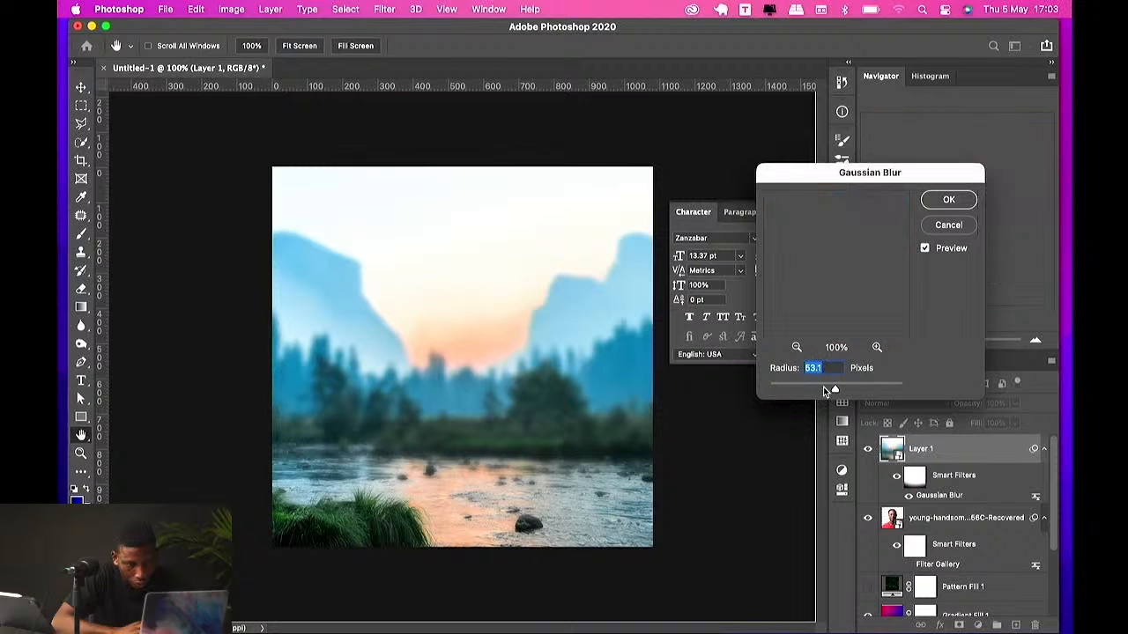
key("Return")
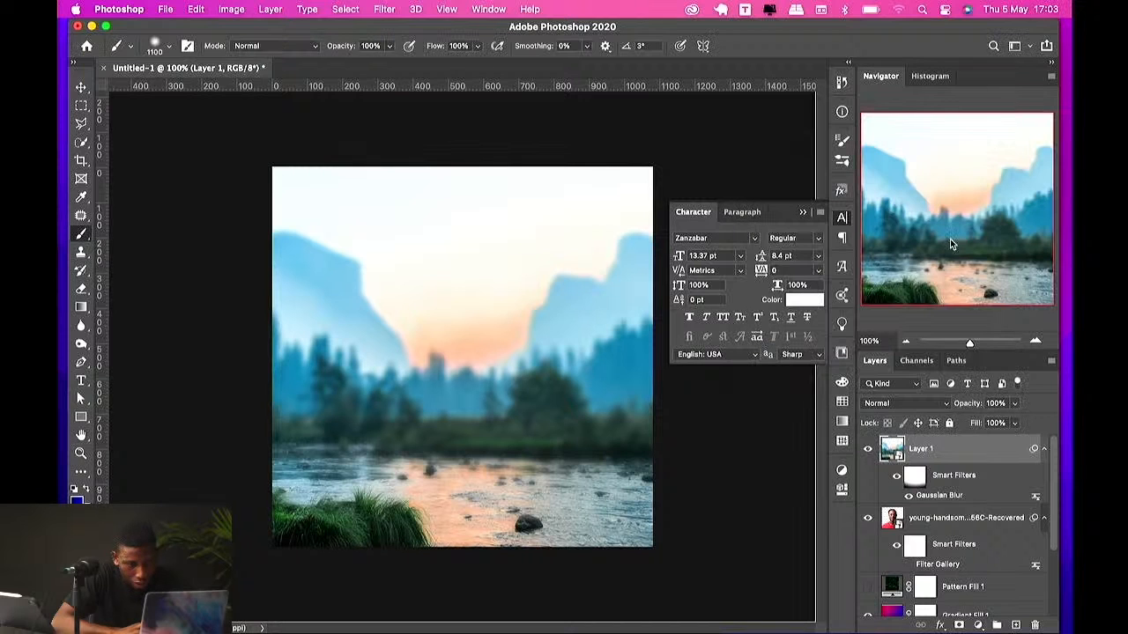
Step: Set the landscape's Gaussian Blur radius to 31.7 pixels
double_click(937, 495)
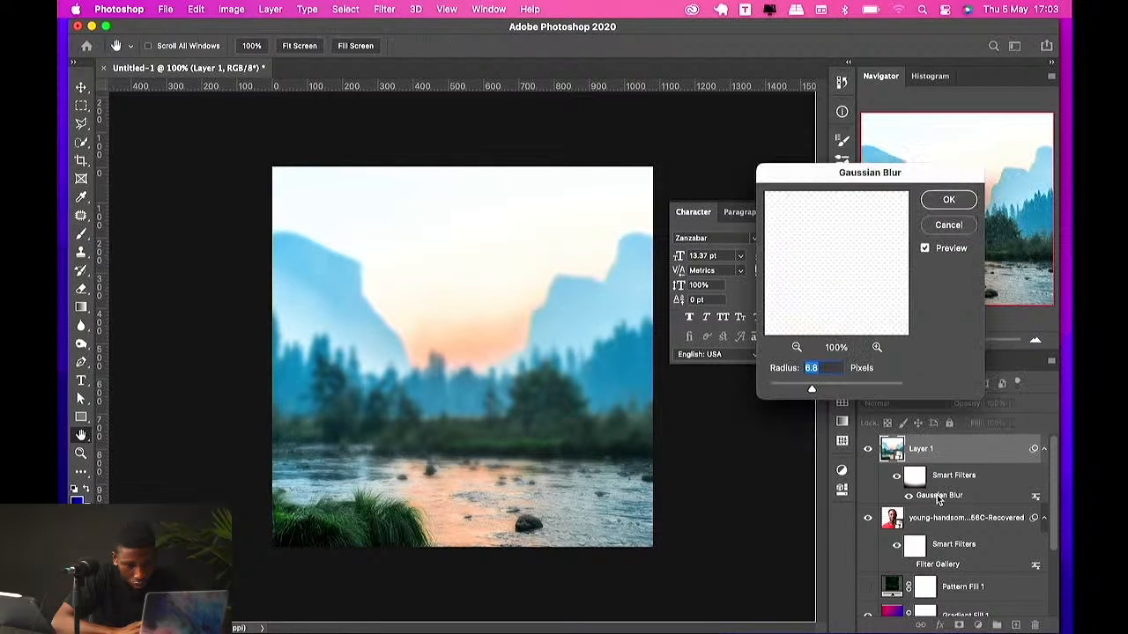
mouse_move(811, 388)
left_mouse_down()
mouse_move(848, 385)
mouse_move(831, 389)
left_mouse_up()
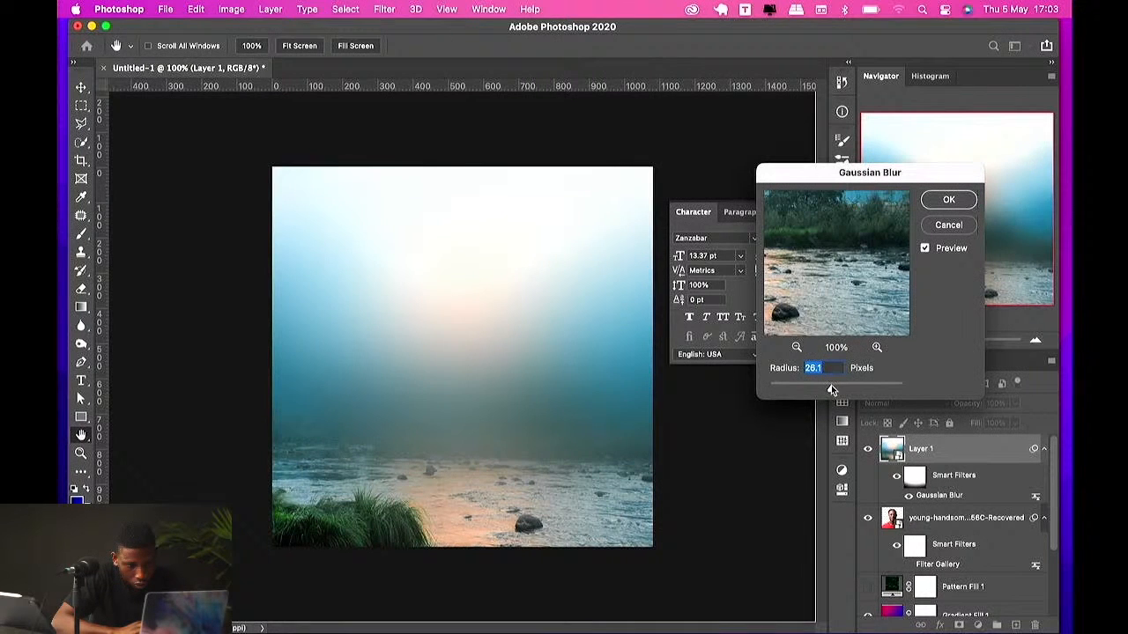
left_click(948, 199)
Step: Paint black with a smaller brush on the filter mask over the lower landscape to keep it sharp
key("b")
left_click(913, 476)
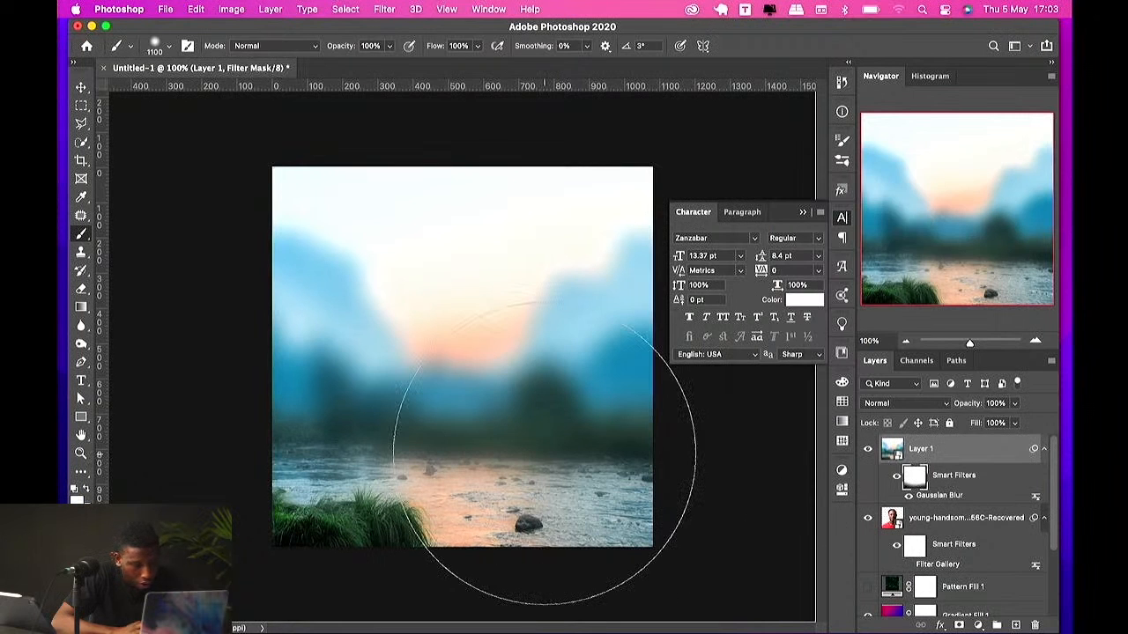
key("x")
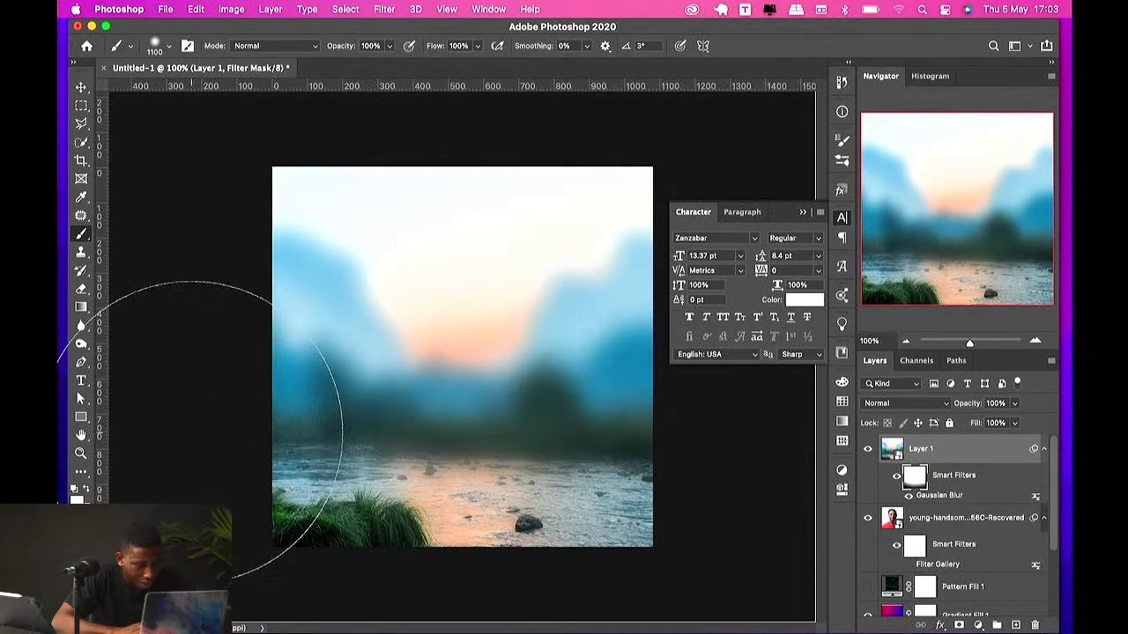
key("bracketleft")
key("bracketleft")
key("bracketleft")
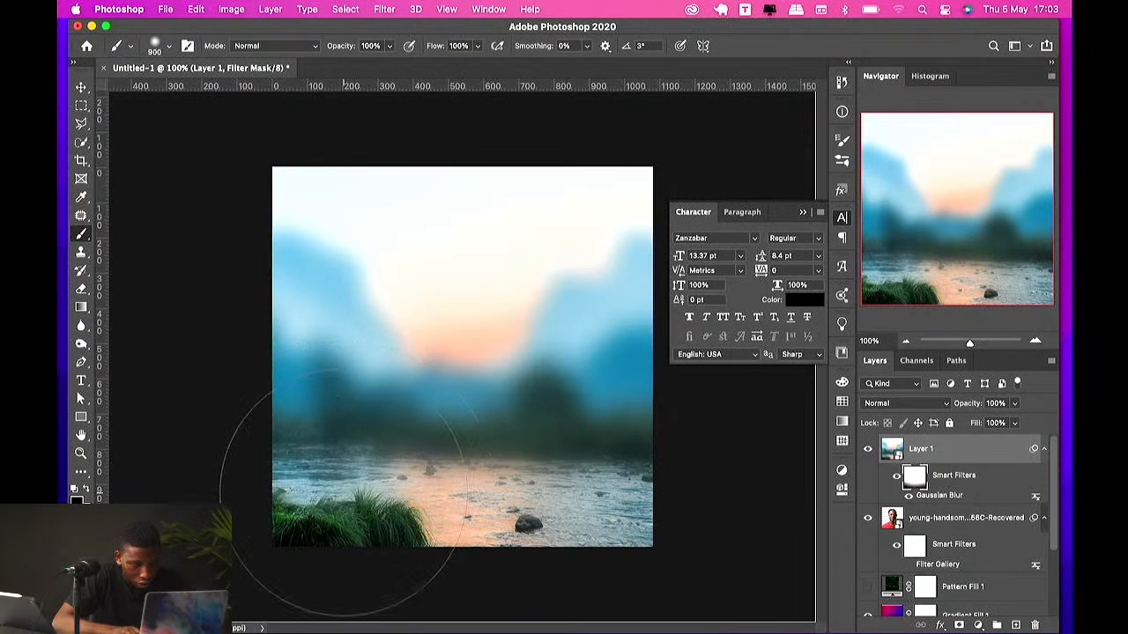
mouse_move(370, 478)
left_mouse_down()
mouse_move(344, 493)
mouse_move(627, 487)
mouse_move(623, 497)
mouse_move(302, 525)
mouse_move(507, 478)
mouse_move(596, 476)
mouse_move(317, 504)
left_mouse_up()
Step: Add a text layer reading nature near the top of the canvas
key("t")
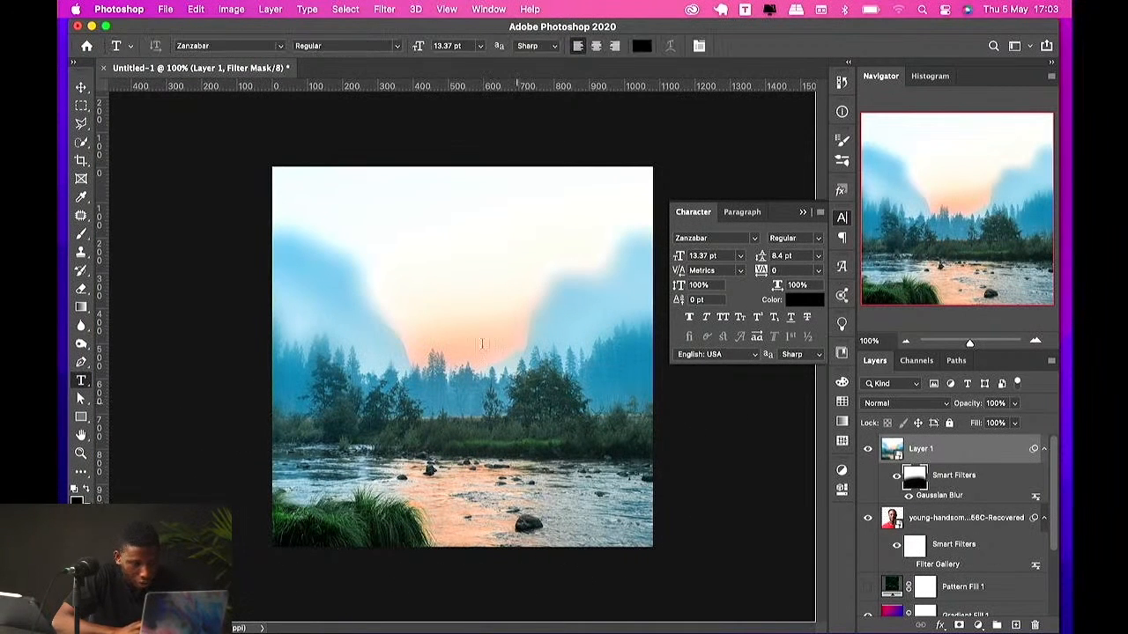
left_click(369, 242)
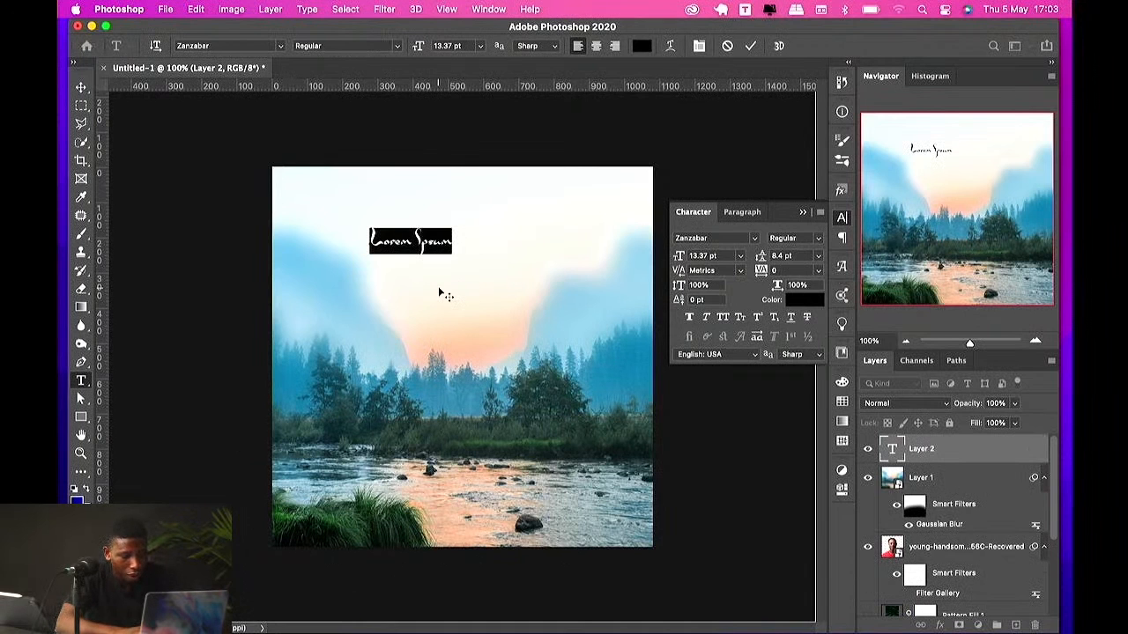
type("nature")
key("Escape")
key("v")
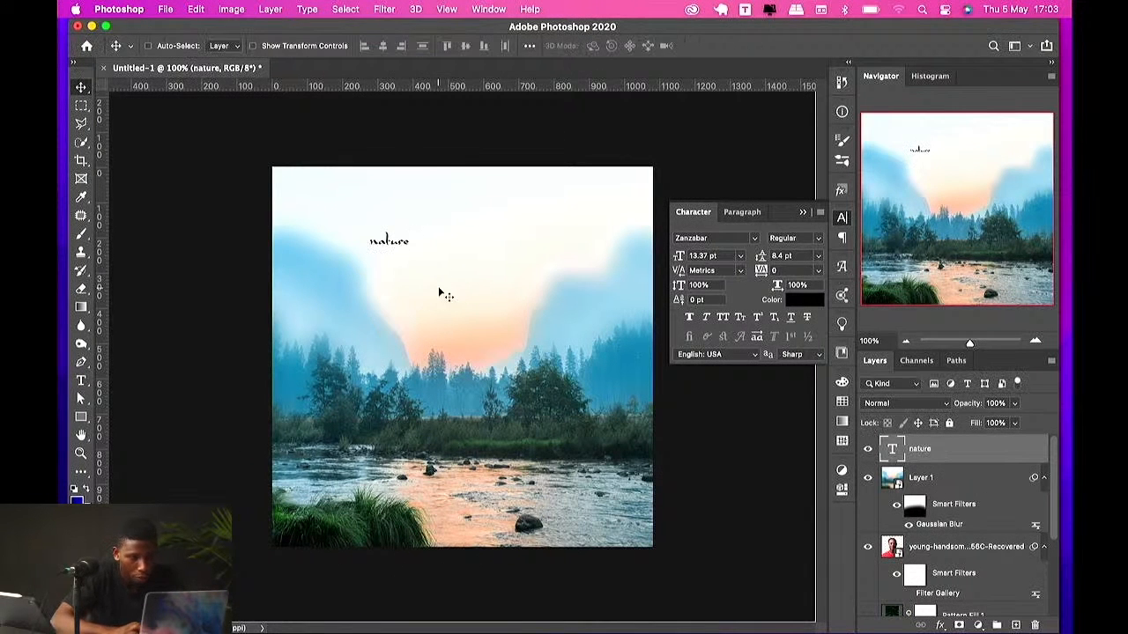
Step: Set the title's font to Black Mango Bold
left_click(718, 238)
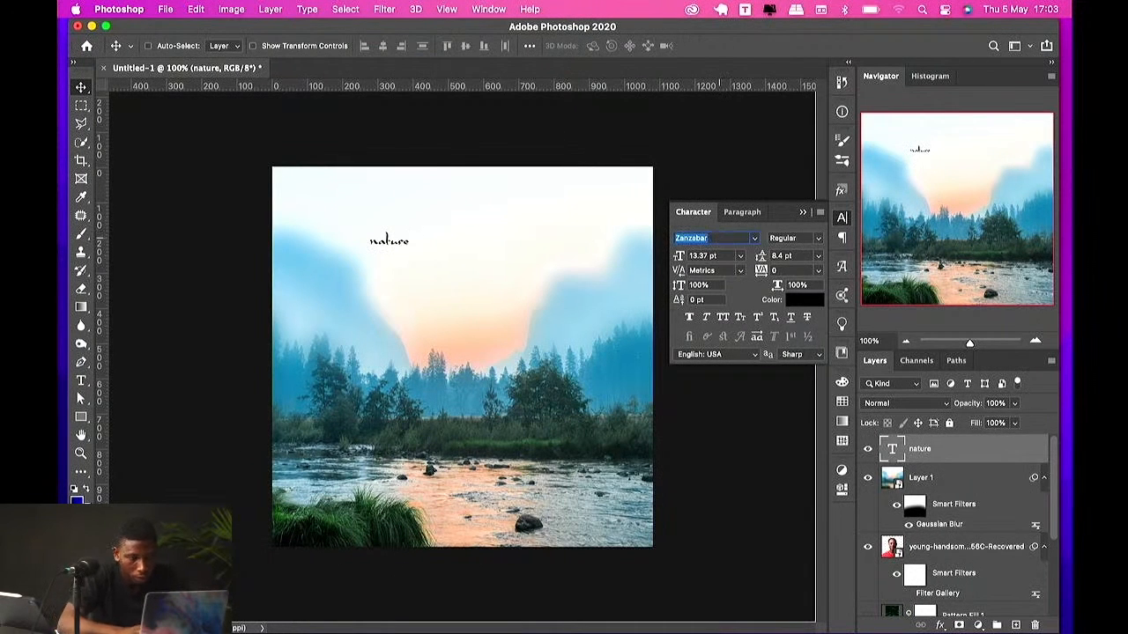
type("blackman")
key("BackSpace")
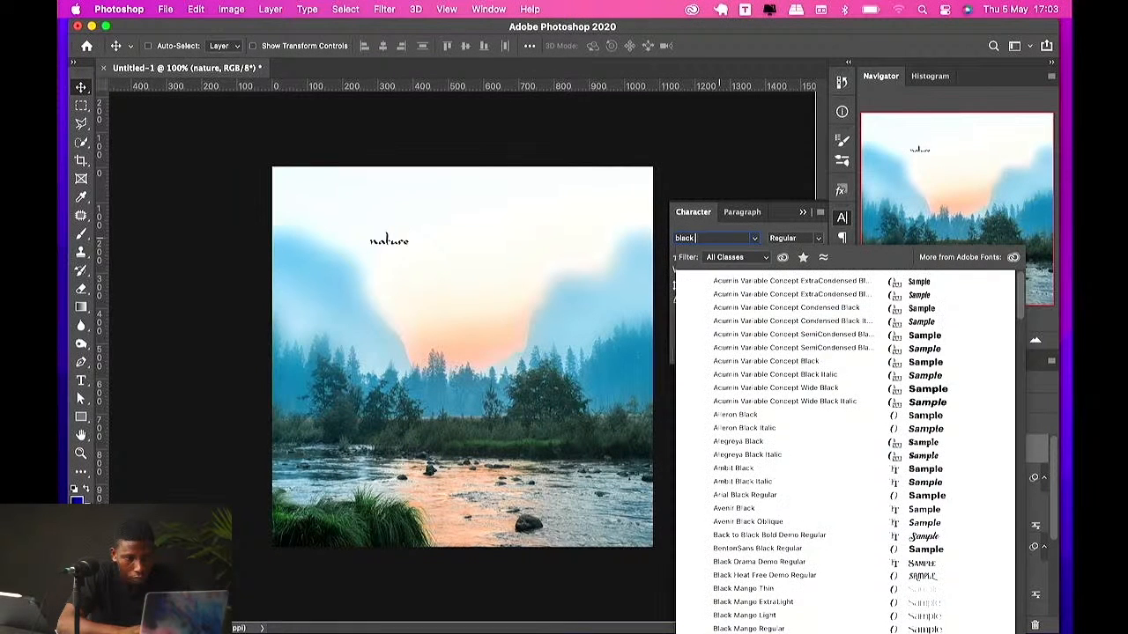
type("mango")
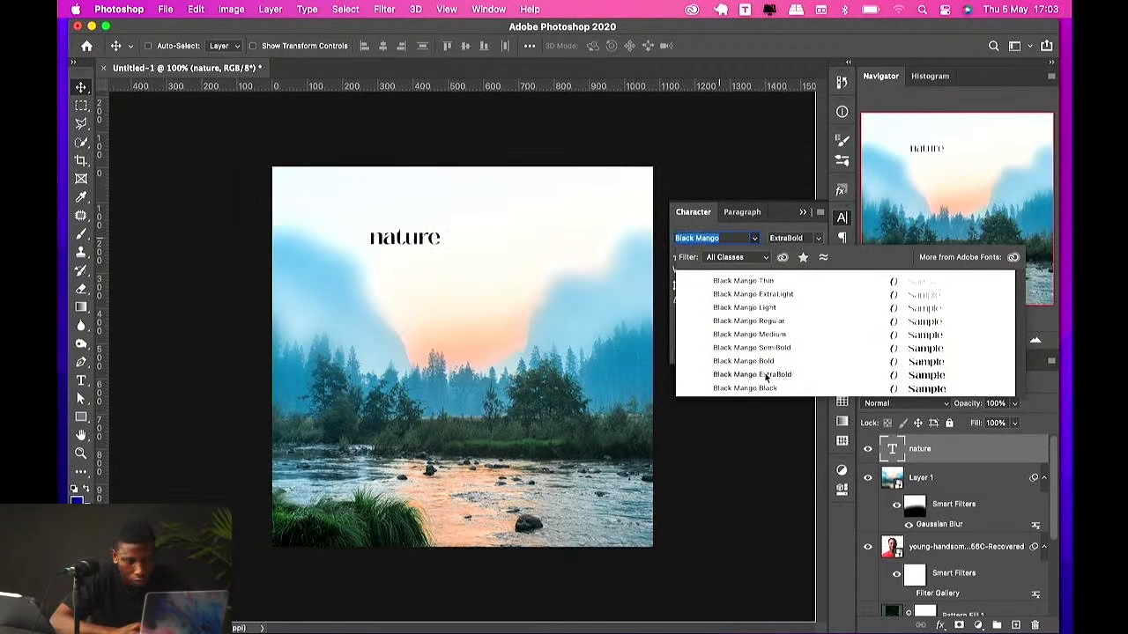
left_click(769, 362)
Step: Enlarge the nature title to about 45.5 pt and set its tracking to -50
key("ctrl+t")
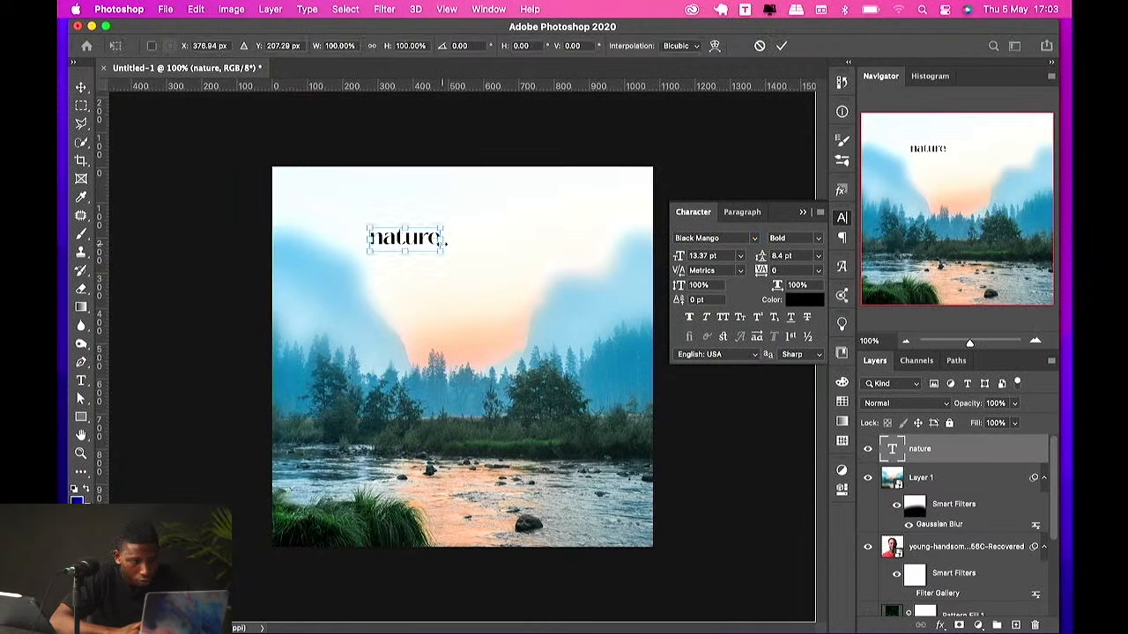
left_click_drag(446, 241, 559, 319)
key("Return")
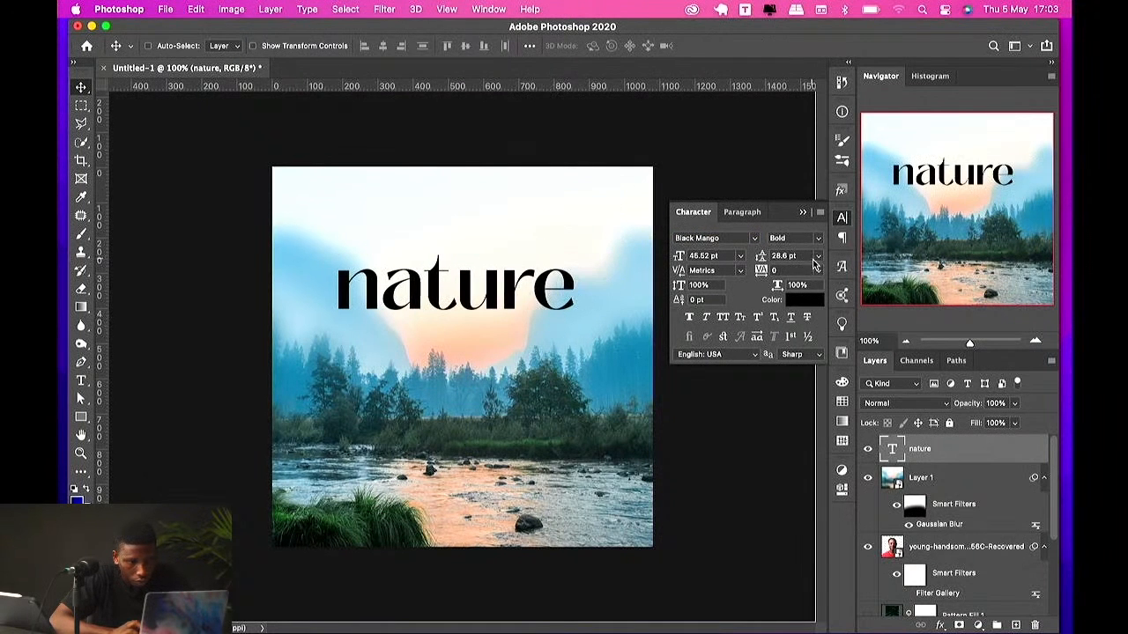
left_click(817, 269)
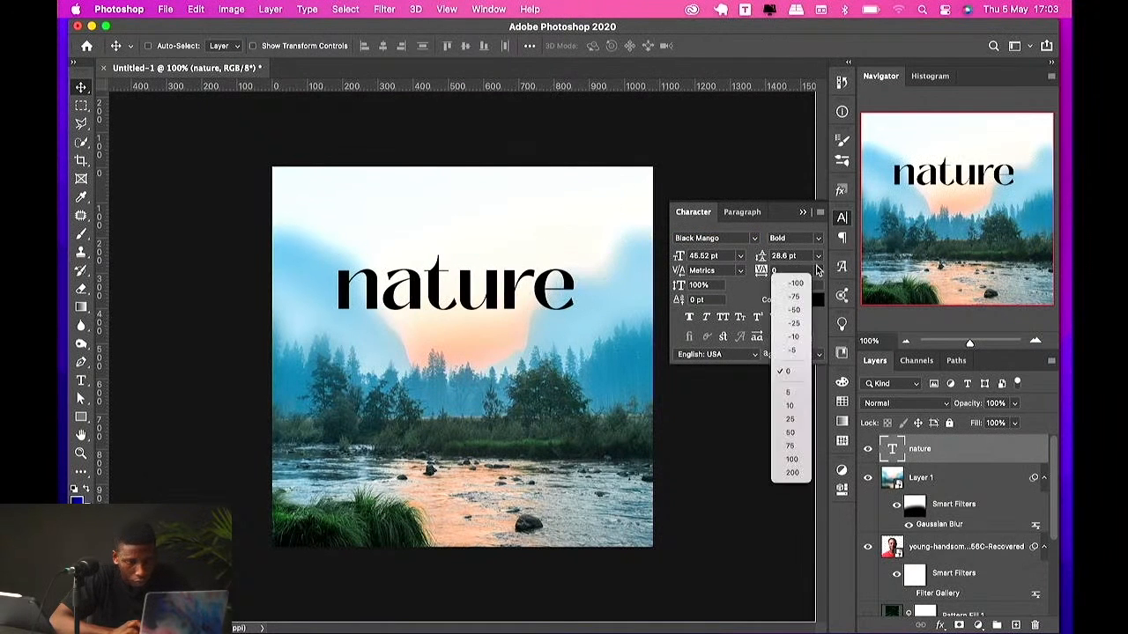
left_click(793, 311)
Step: Scale the title up further to about 60.5 pt with Free Transform
key("ctrl+t")
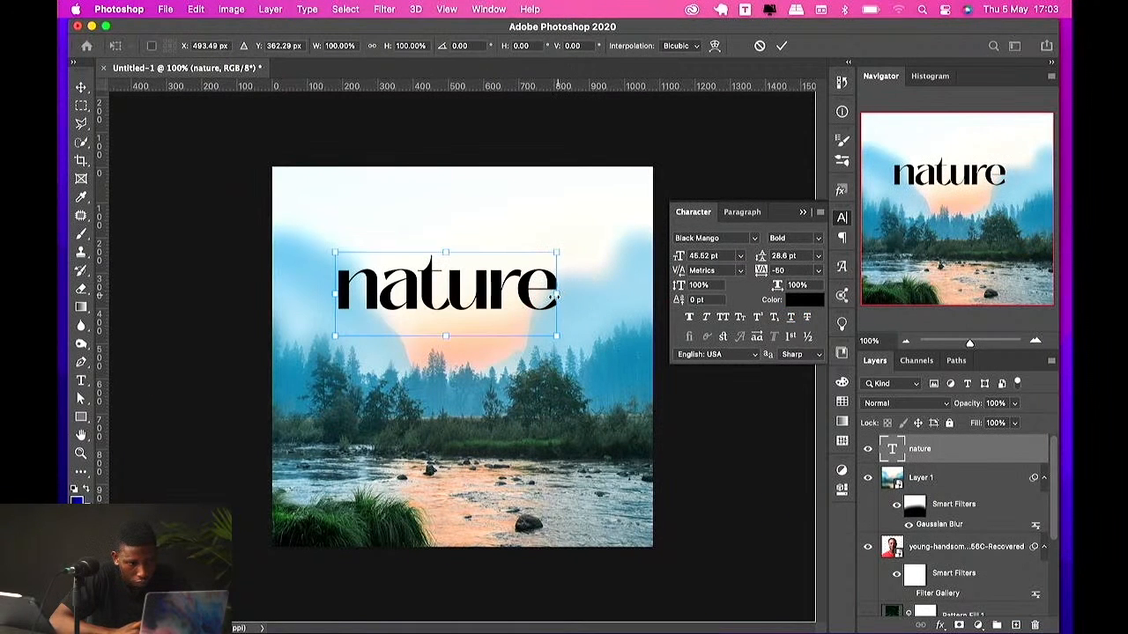
left_click_drag(555, 298, 606, 298)
key("Return")
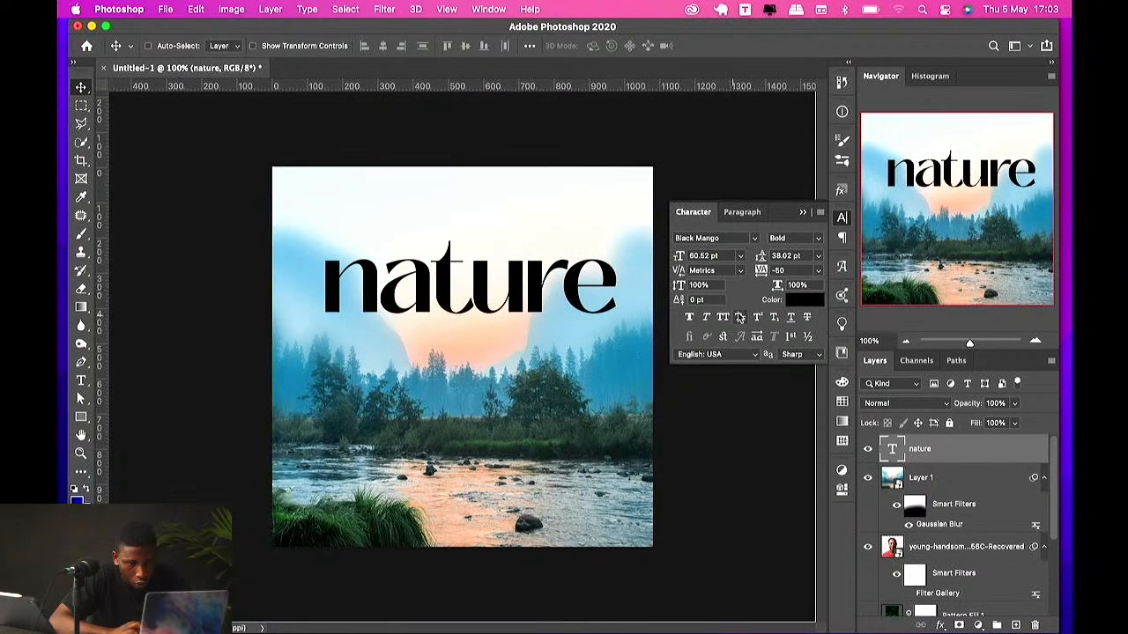
Step: Set the title's text colour to a muted blue sampled from the landscape
left_click(805, 300)
left_click(551, 332)
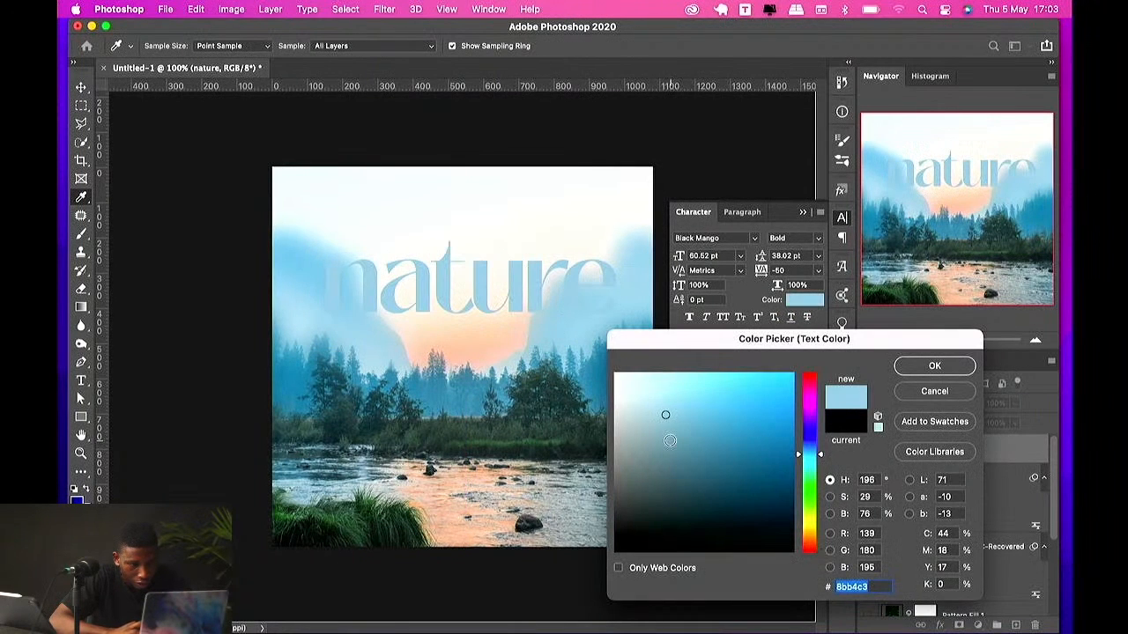
mouse_move(687, 414)
left_mouse_down()
mouse_move(709, 406)
mouse_move(728, 456)
mouse_move(726, 477)
mouse_move(719, 452)
mouse_move(718, 477)
left_mouse_up()
left_click(915, 366)
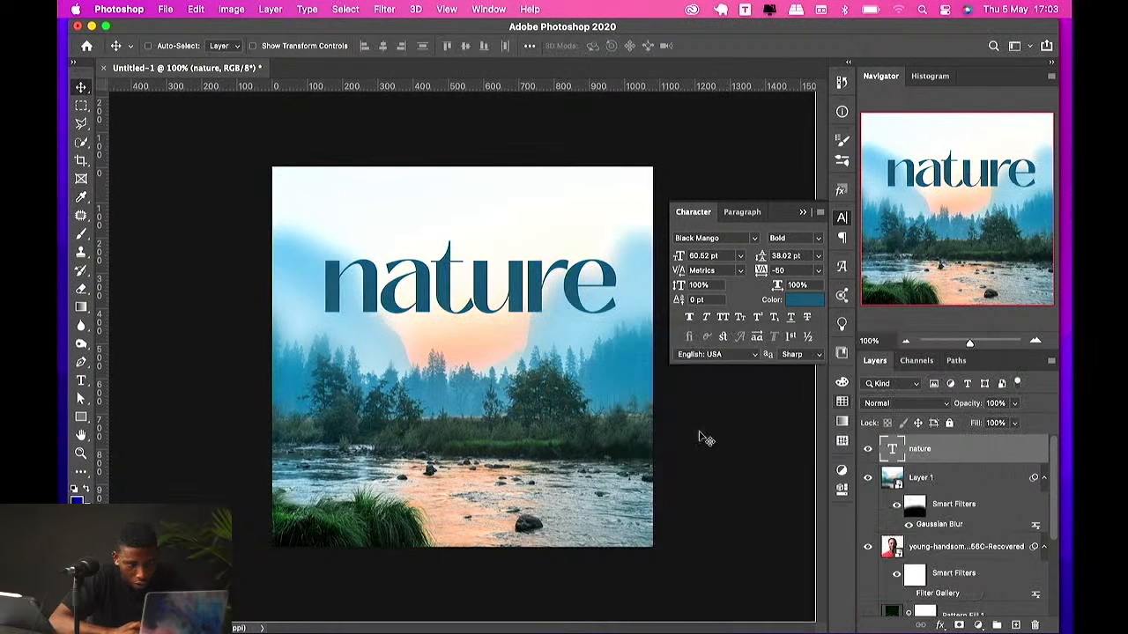
left_click(797, 300)
mouse_move(724, 447)
left_mouse_down()
mouse_move(710, 434)
mouse_move(709, 446)
left_mouse_up()
left_click(935, 365)
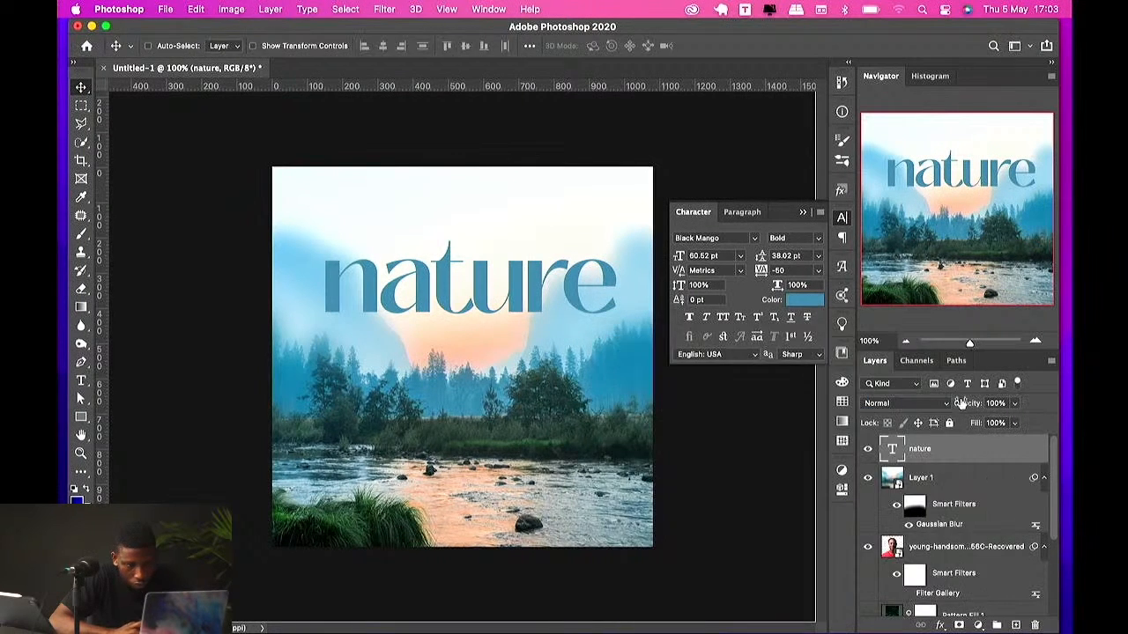
Step: Scale the nature title down to about 46.4 pt with Free Transform
left_click(930, 483)
left_click(926, 451)
key("super+t")
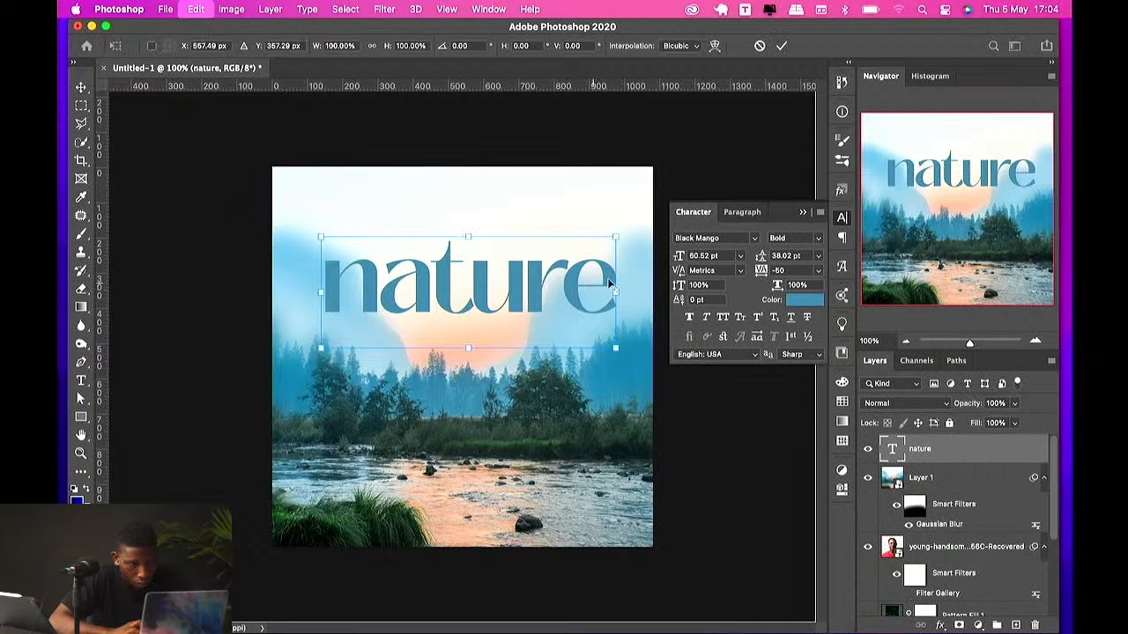
left_click_drag(619, 286, 587, 286)
key("Return")
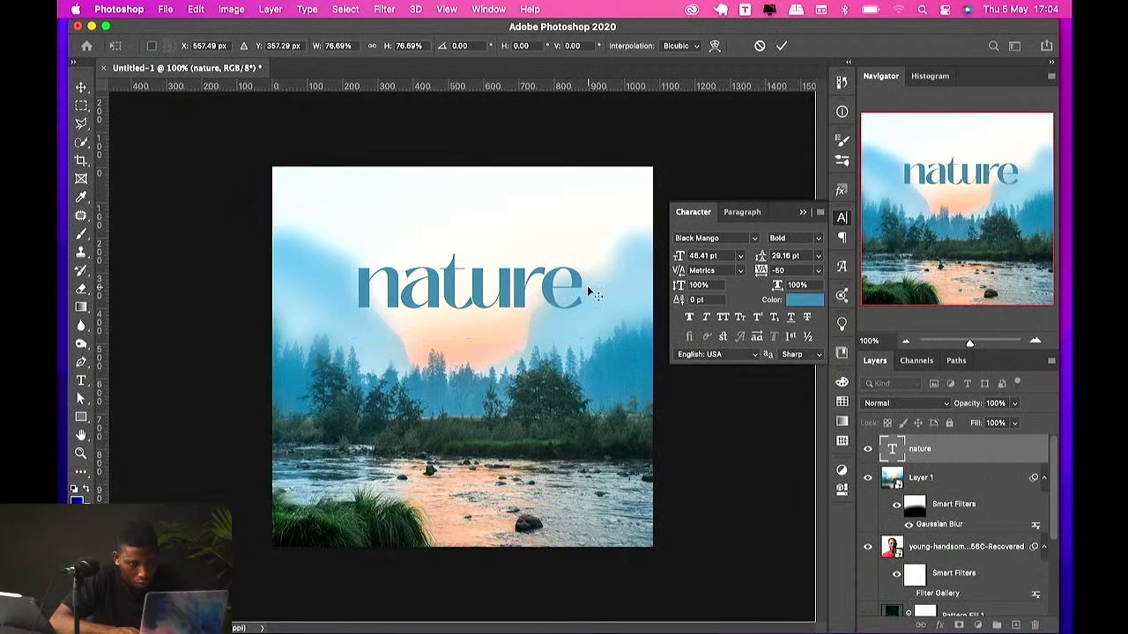
Step: Draw a rectangle about 845 × 252 px around the title and set its layer fill to 0%
left_click(81, 418)
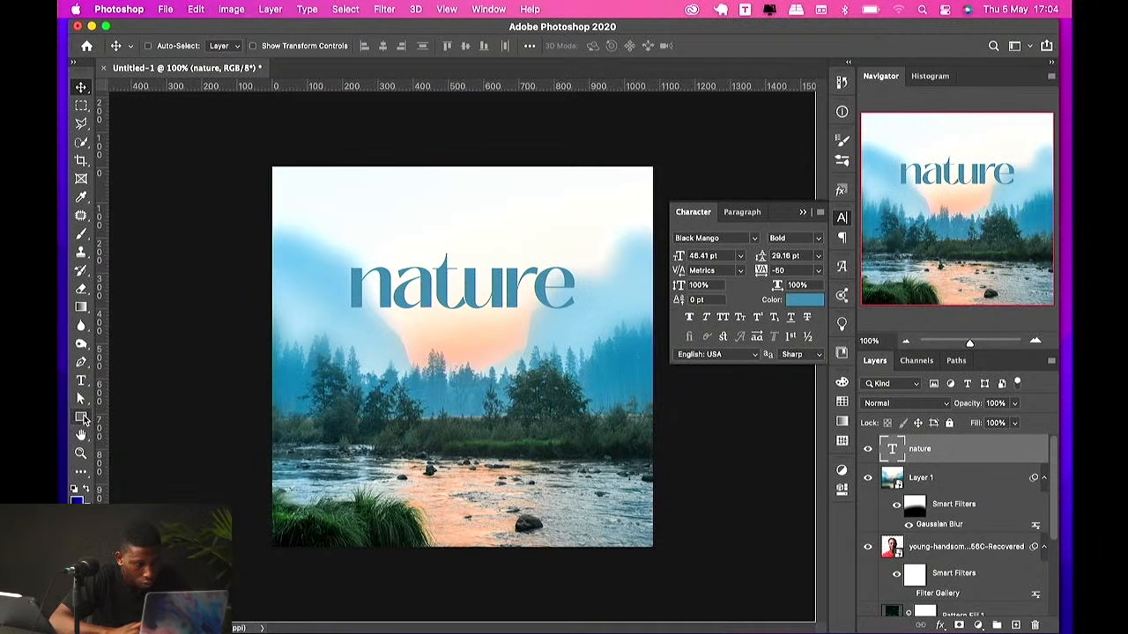
left_click_drag(313, 244, 612, 333)
key("v")
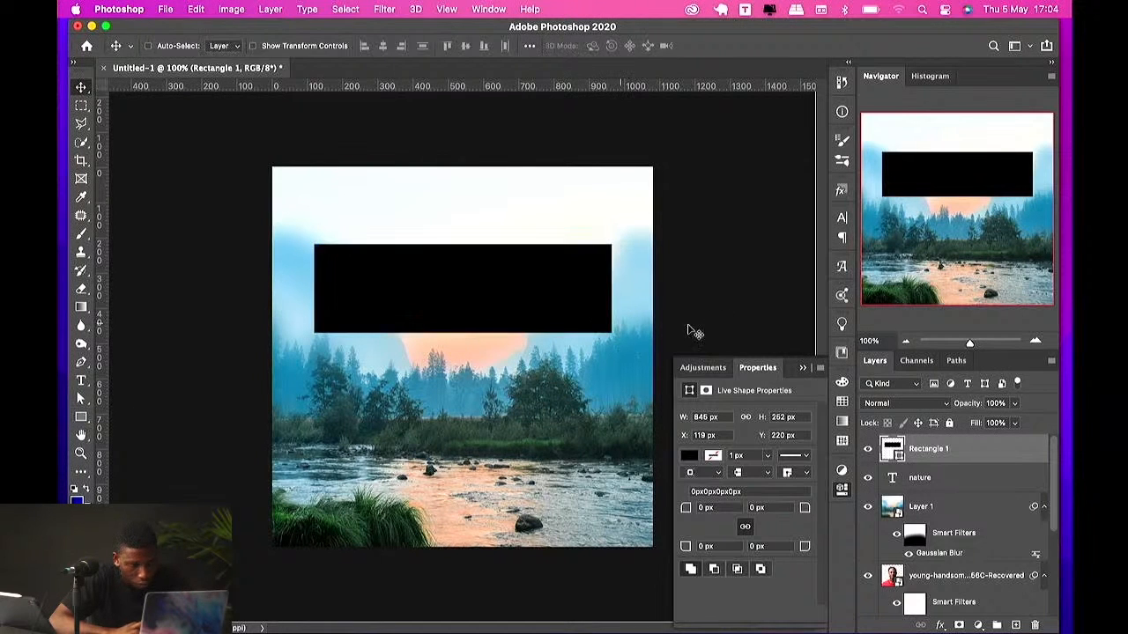
left_click_drag(976, 424, 653, 421)
Step: Add a white 4 px Stroke layer style at 100% opacity to the rectangle
left_click(939, 624)
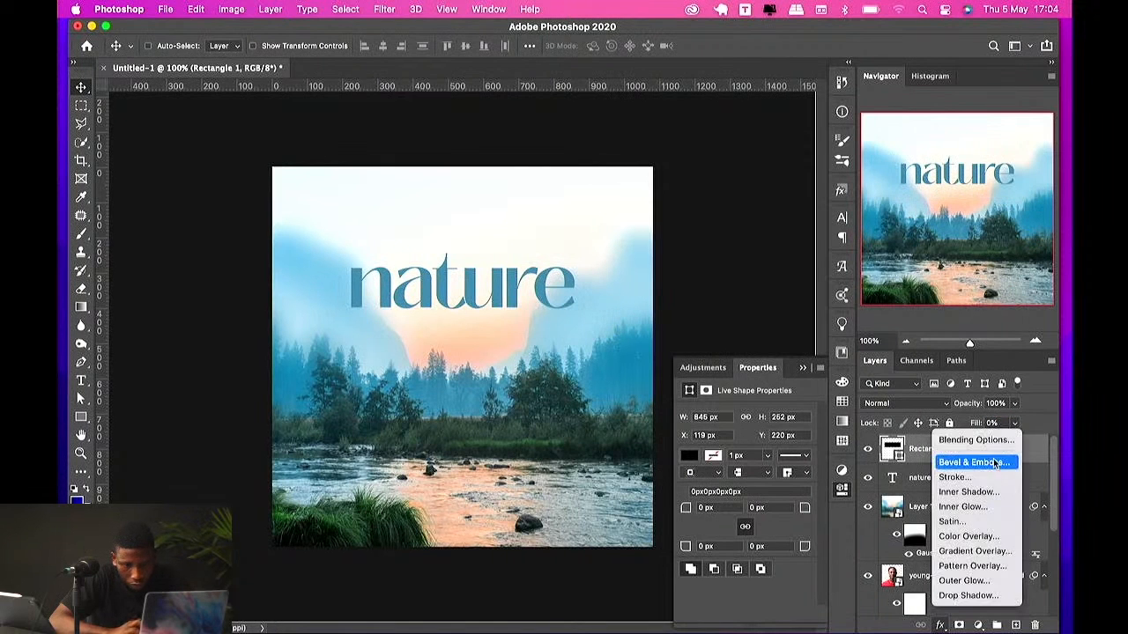
left_click(974, 481)
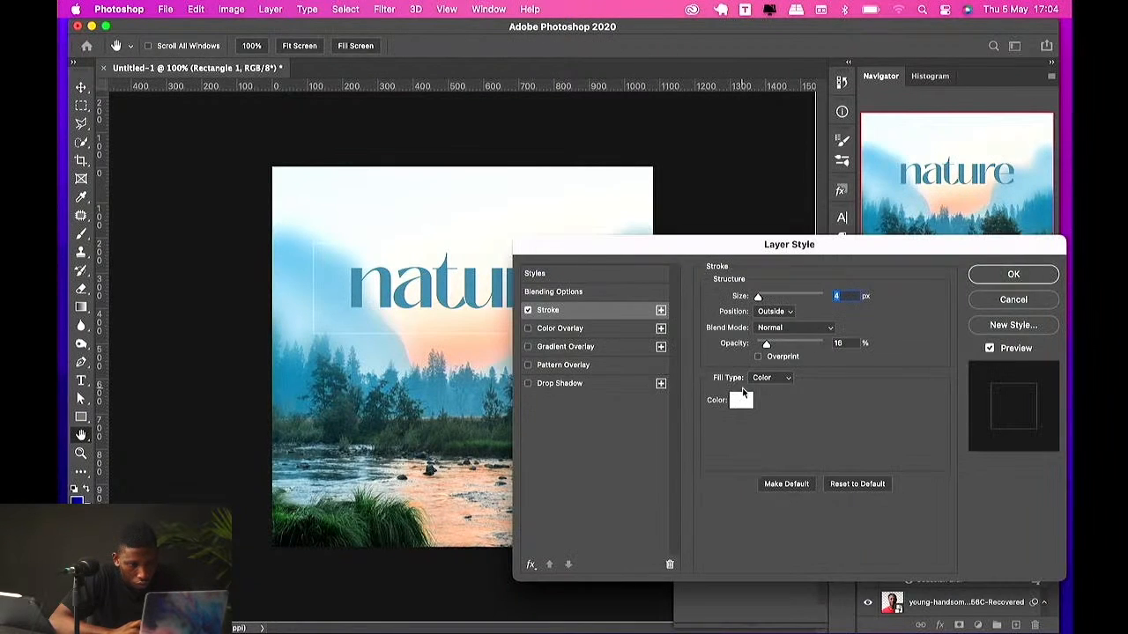
left_click(742, 398)
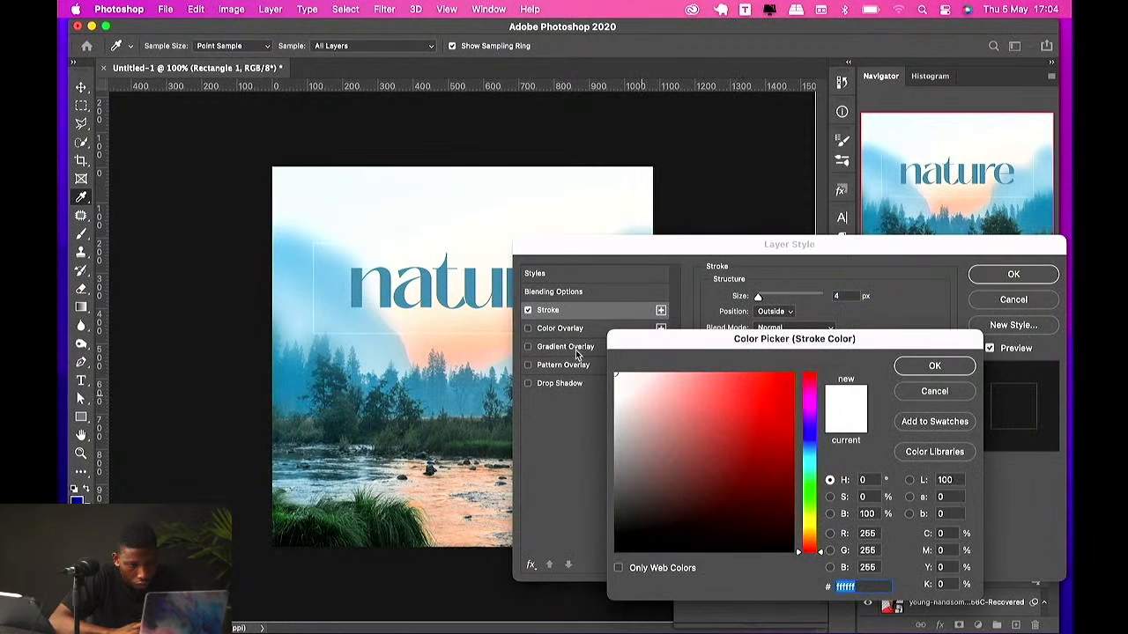
left_click(935, 368)
left_click_drag(766, 344, 823, 344)
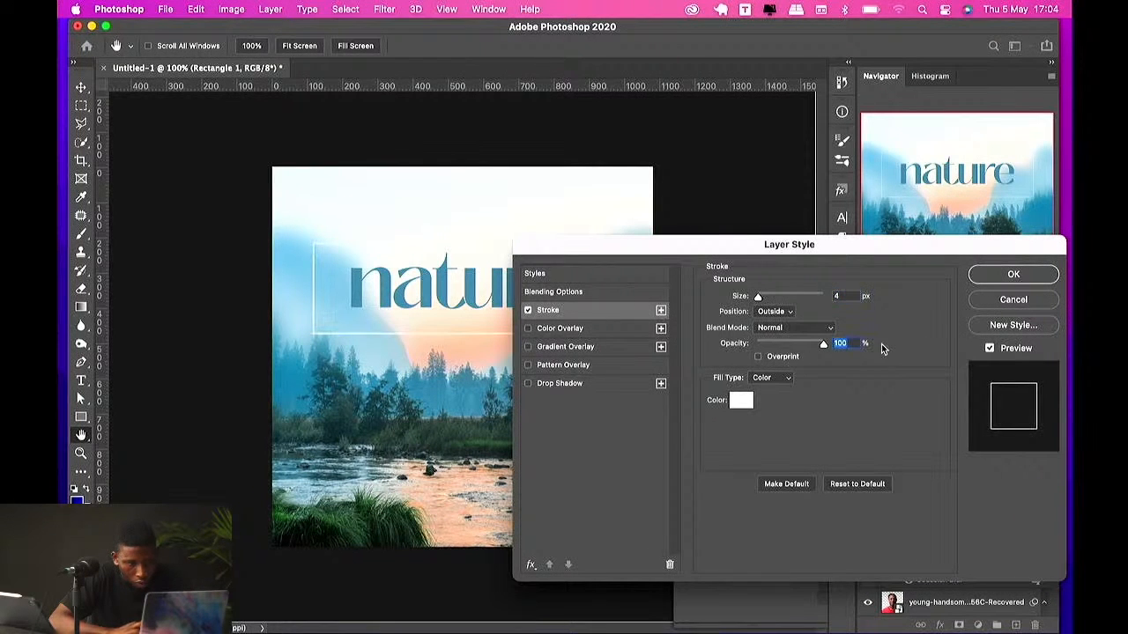
left_click(1014, 277)
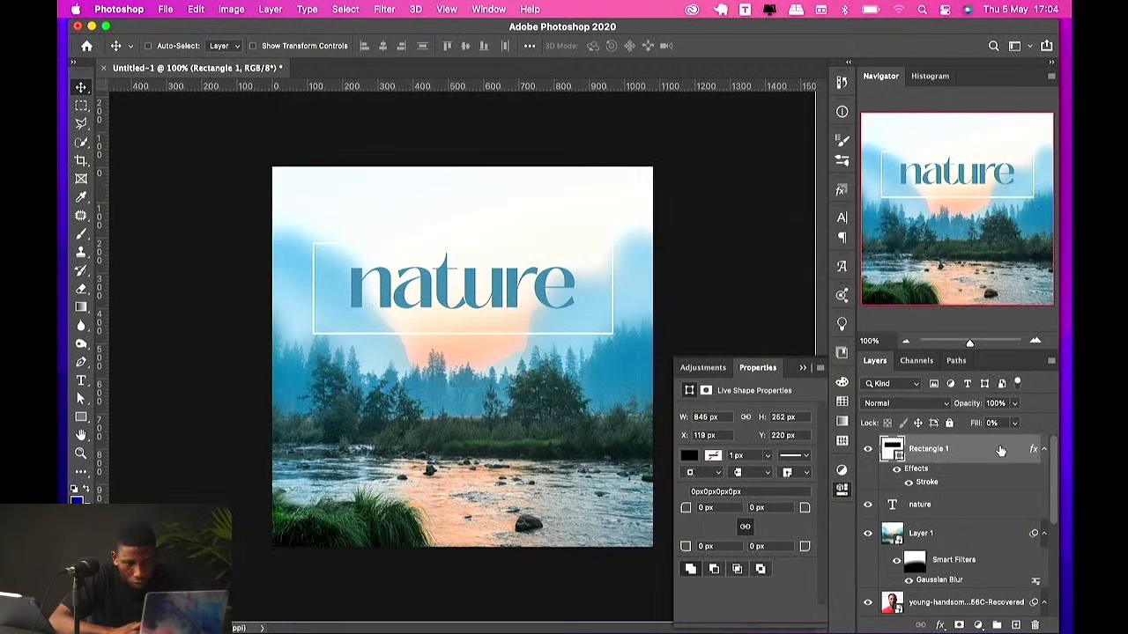
Step: Scale the rectangle and title down together and move them slightly lower on the canvas
left_click(947, 509, "shift")
key("super+t")
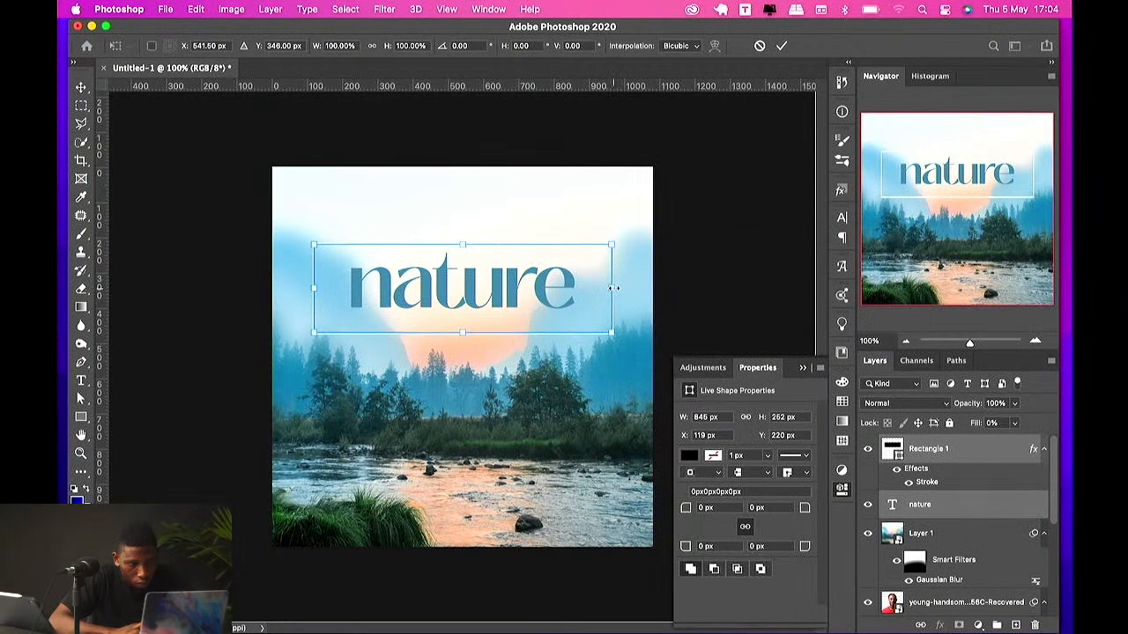
left_click_drag(614, 288, 589, 273)
key("Return")
left_click_drag(554, 323, 546, 353)
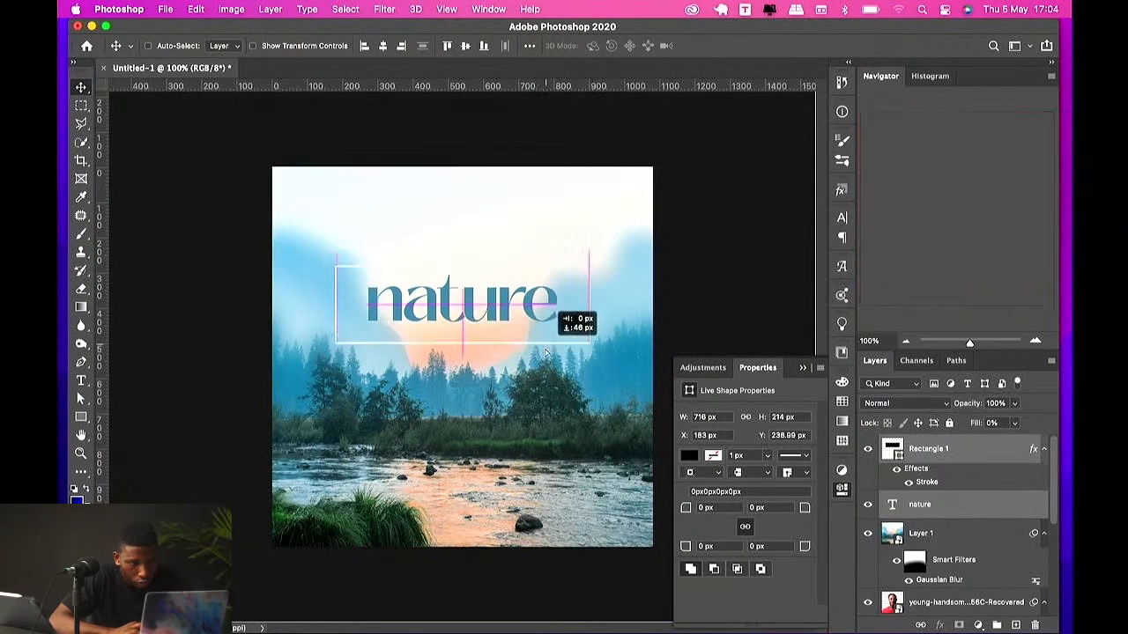
Step: Paint on Layer 1's Gaussian Blur filter mask with a large brush to extend the blur over the trees
left_click(918, 567)
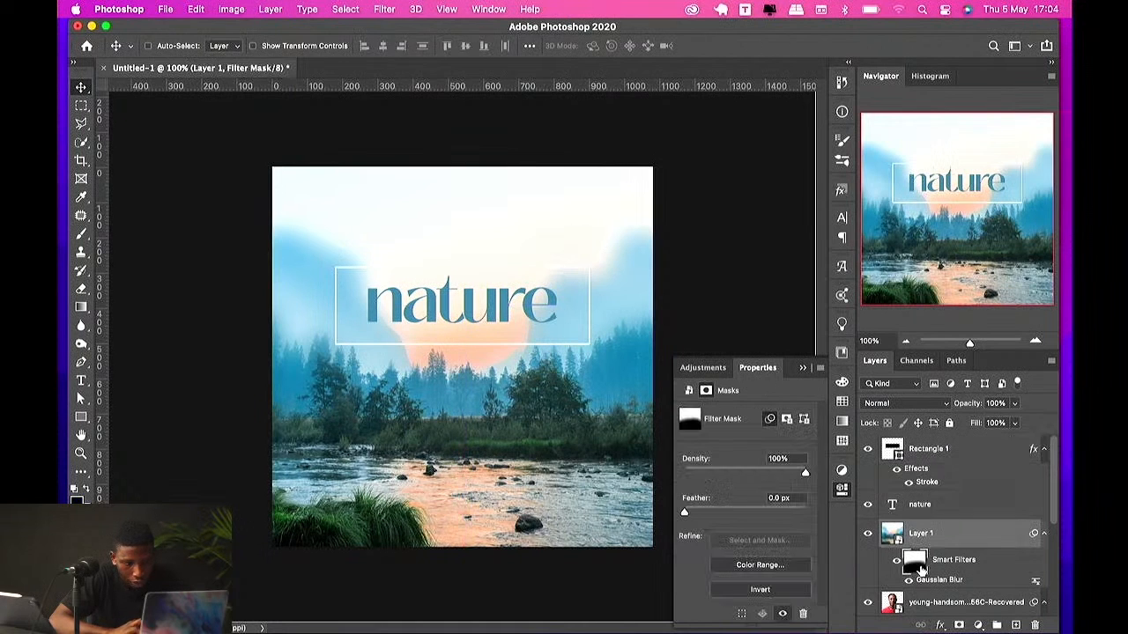
key("b")
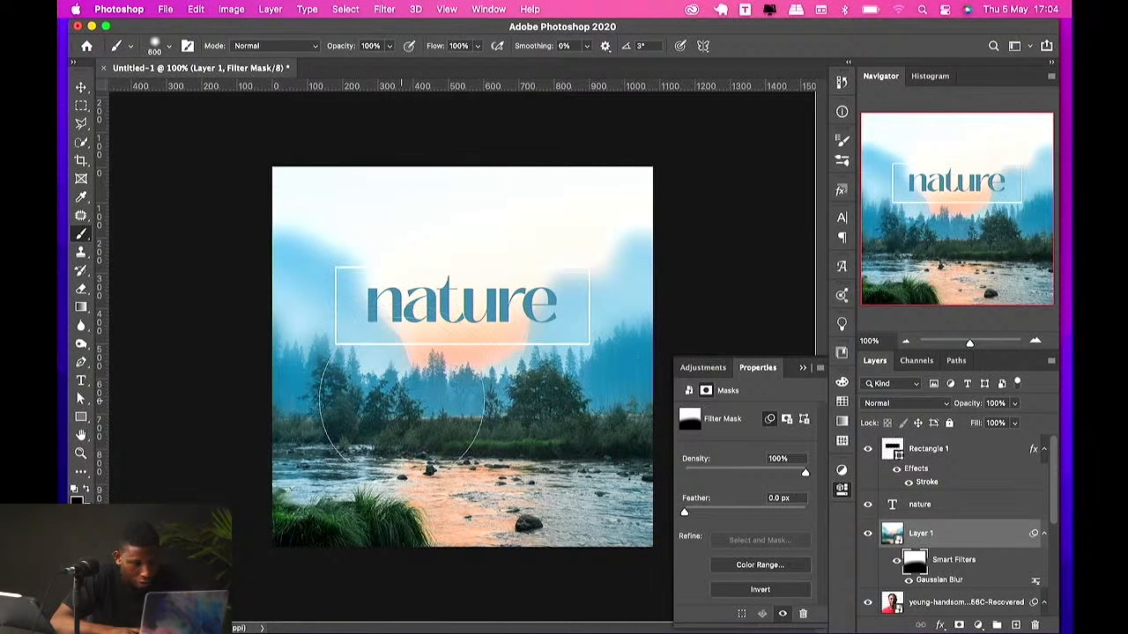
mouse_move(401, 404)
left_mouse_down()
mouse_move(328, 381)
mouse_move(311, 362)
mouse_move(341, 361)
mouse_move(275, 353)
mouse_move(464, 364)
mouse_move(669, 342)
mouse_move(487, 333)
mouse_move(230, 349)
left_mouse_up()
key("x")
key("v")
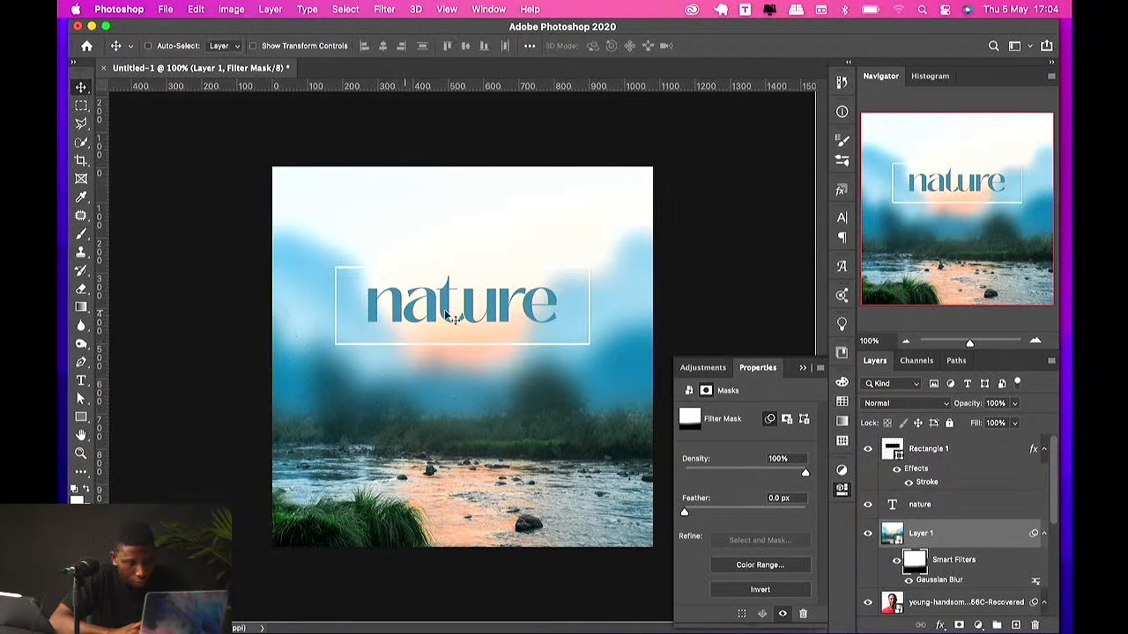
Step: Select the rectangle and title layers and move them slightly lower on the canvas
left_click(906, 454)
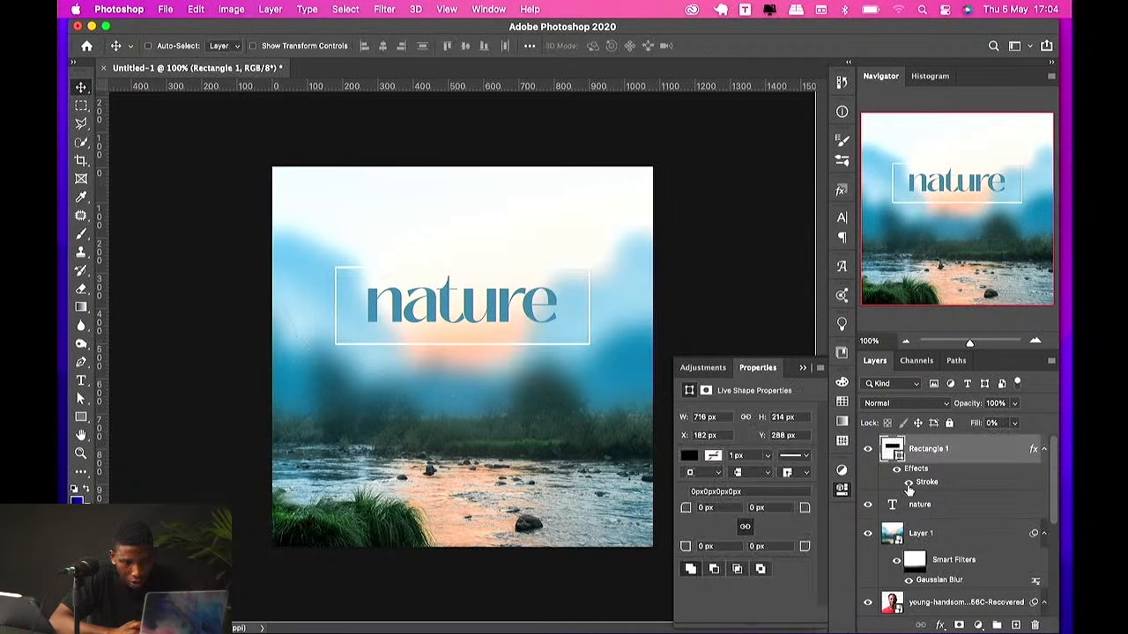
left_click(921, 505, "shift")
left_click_drag(557, 345, 557, 359)
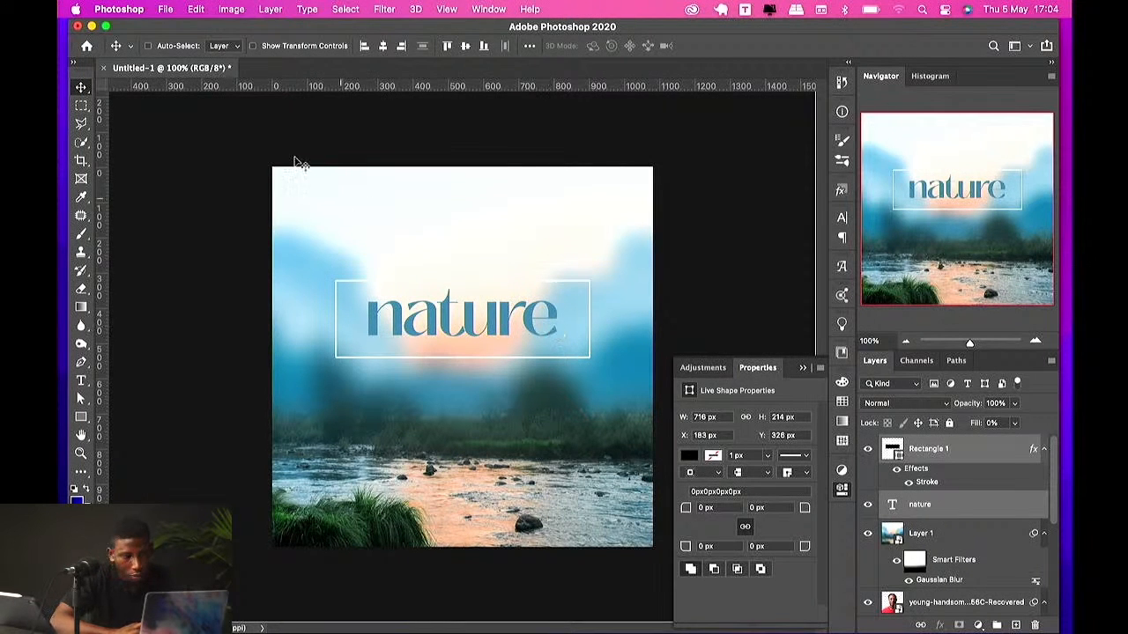
left_click_drag(452, 310, 451, 311)
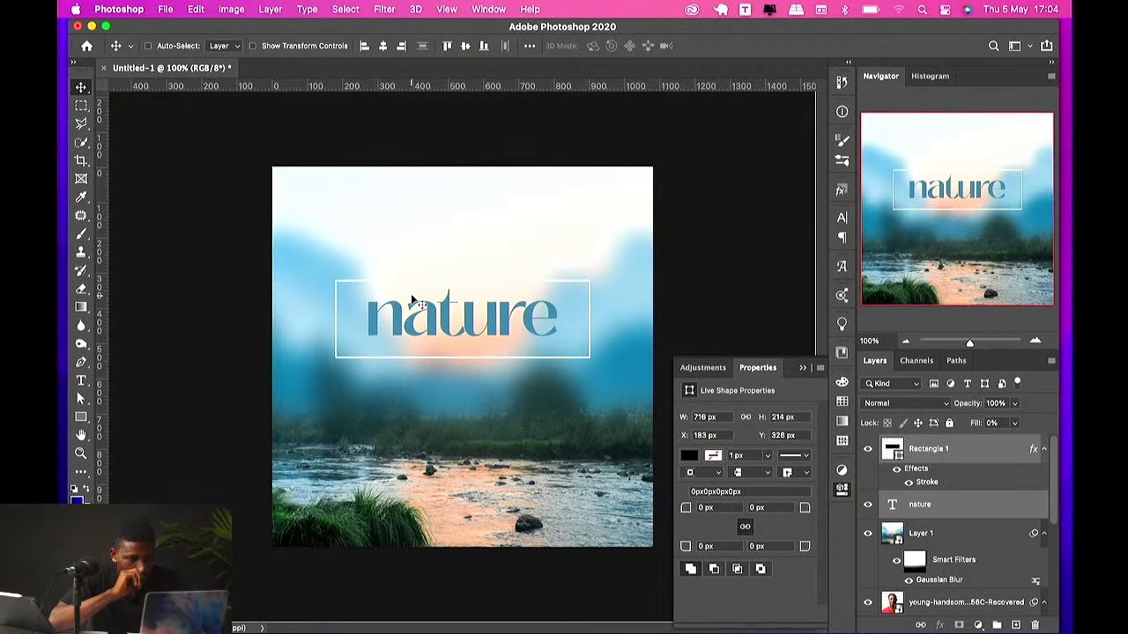
Step: Add a Levels adjustment layer above Layer 1 and set the input levels to 26, 1.18 and 219
left_click(938, 533)
left_click(976, 619)
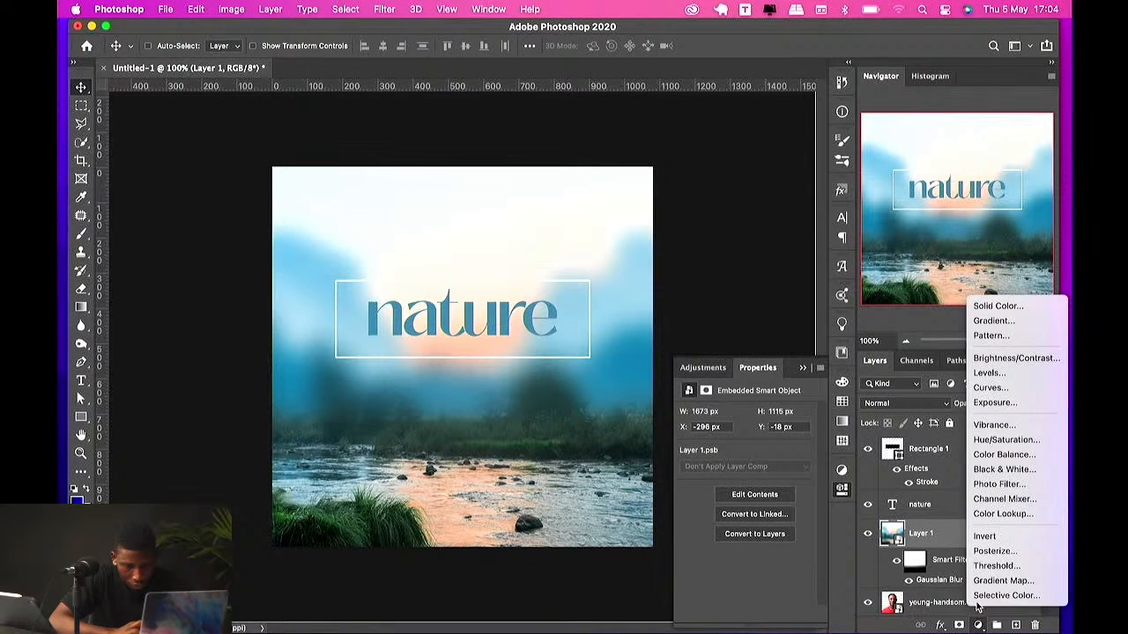
left_click(983, 372)
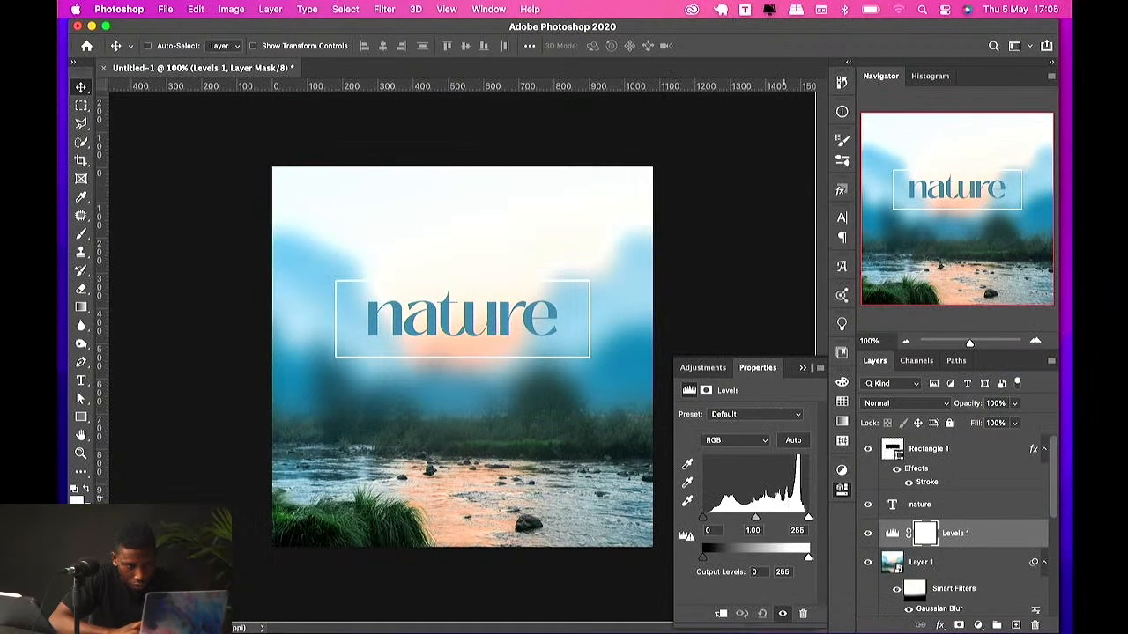
left_click_drag(755, 522, 713, 519)
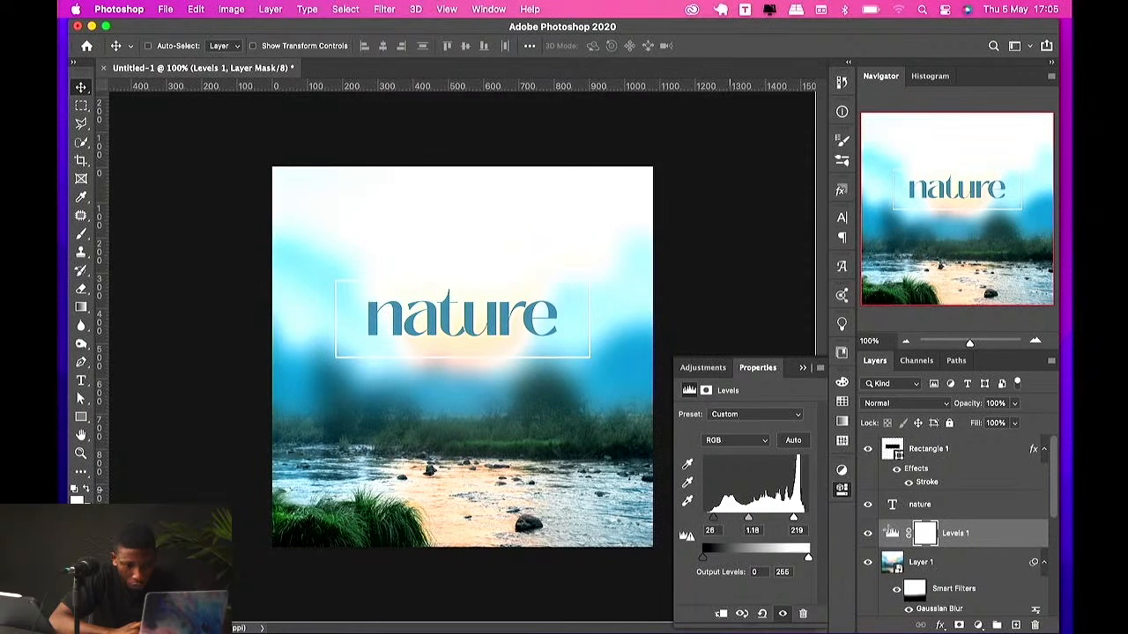
key("super+z")
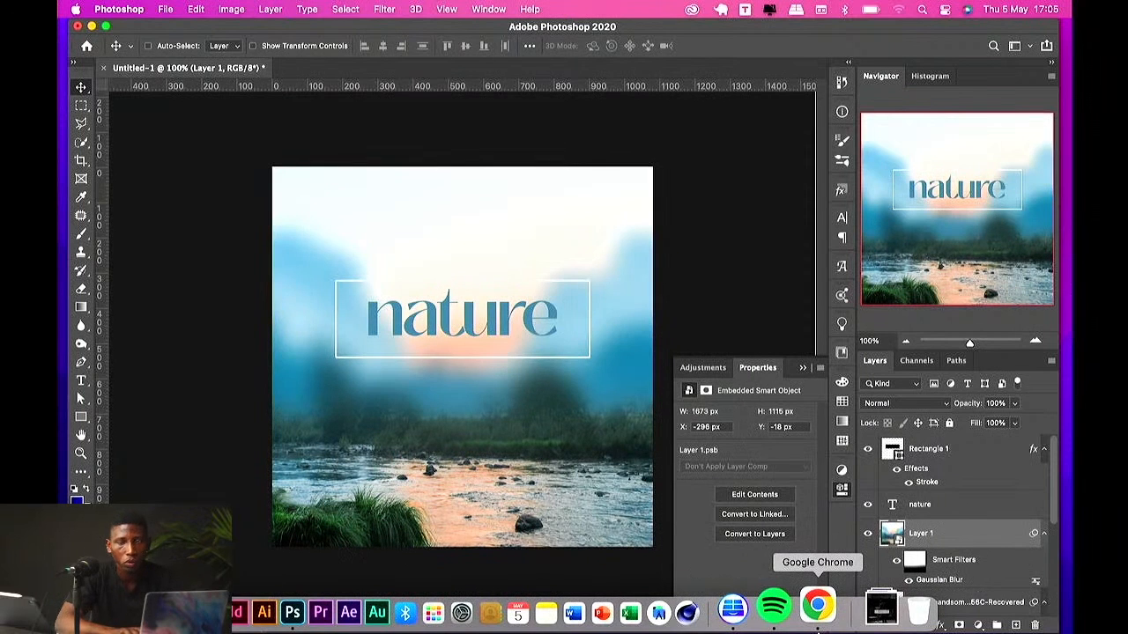
key("super+shift+z")
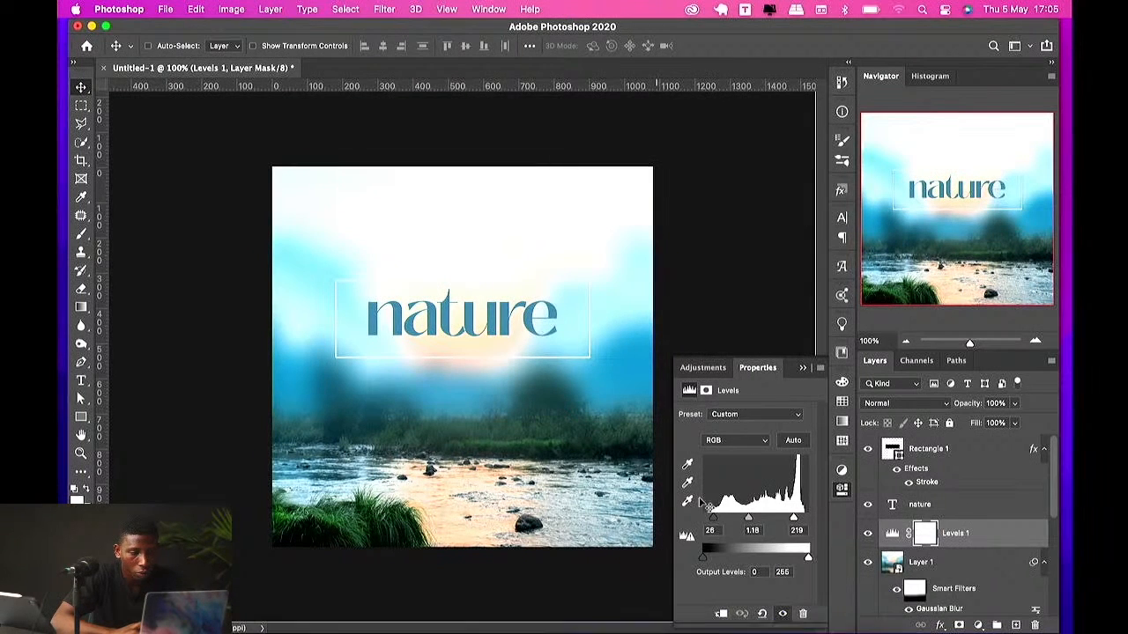
left_click(802, 368)
Step: Change the rectangle's Stroke colour to light blue c7efff, sampled from the sky
left_click(496, 327, "super")
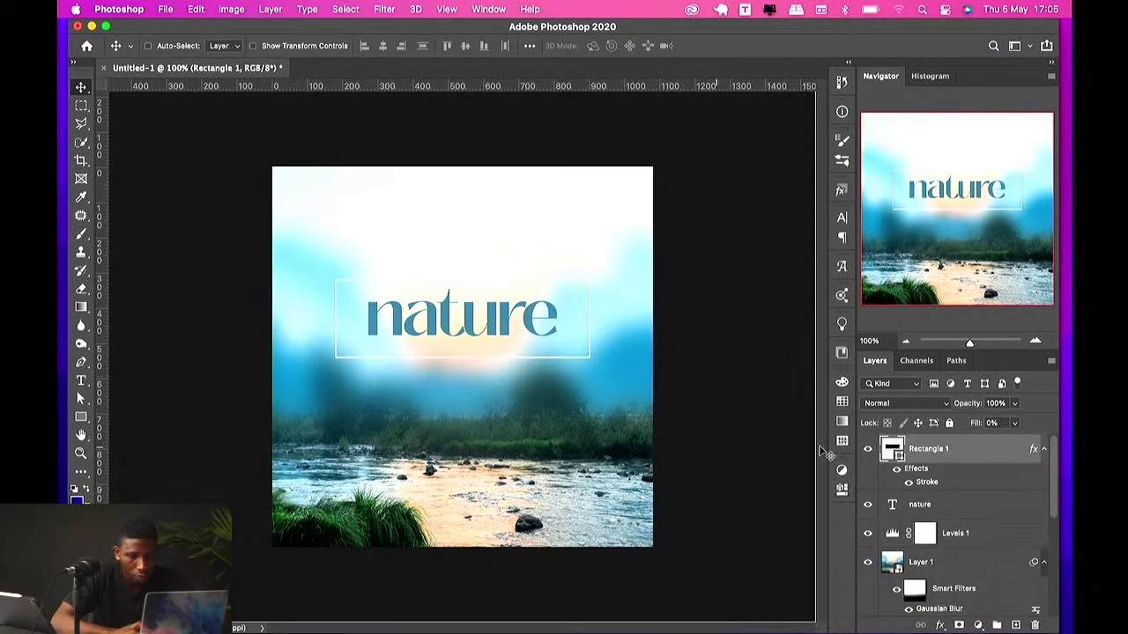
left_click(921, 504)
double_click(927, 483)
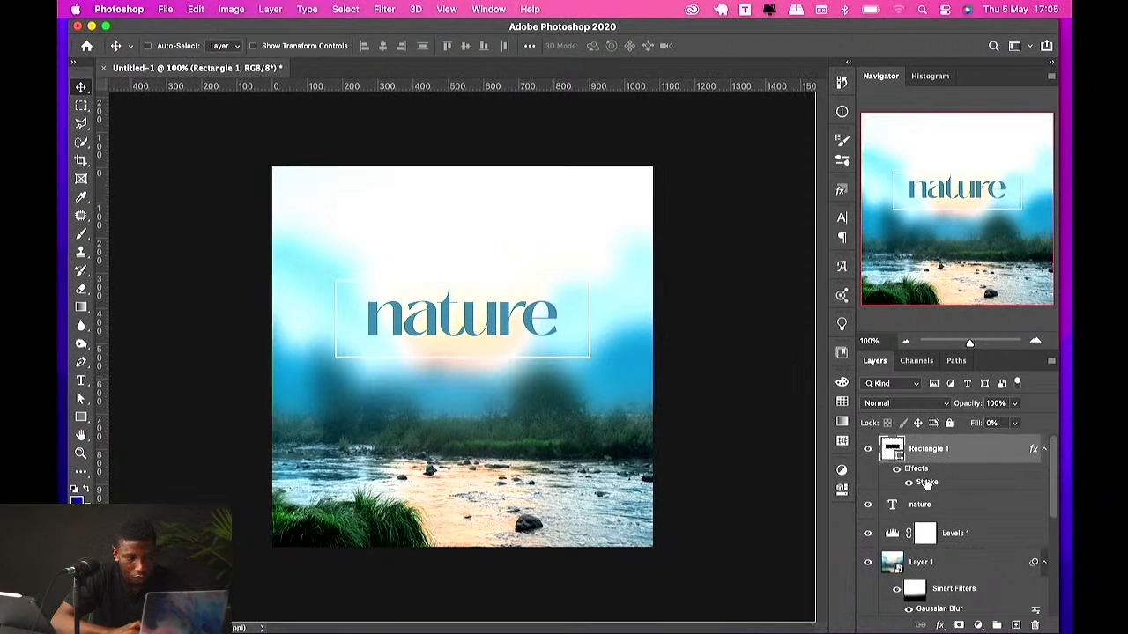
left_click(741, 402)
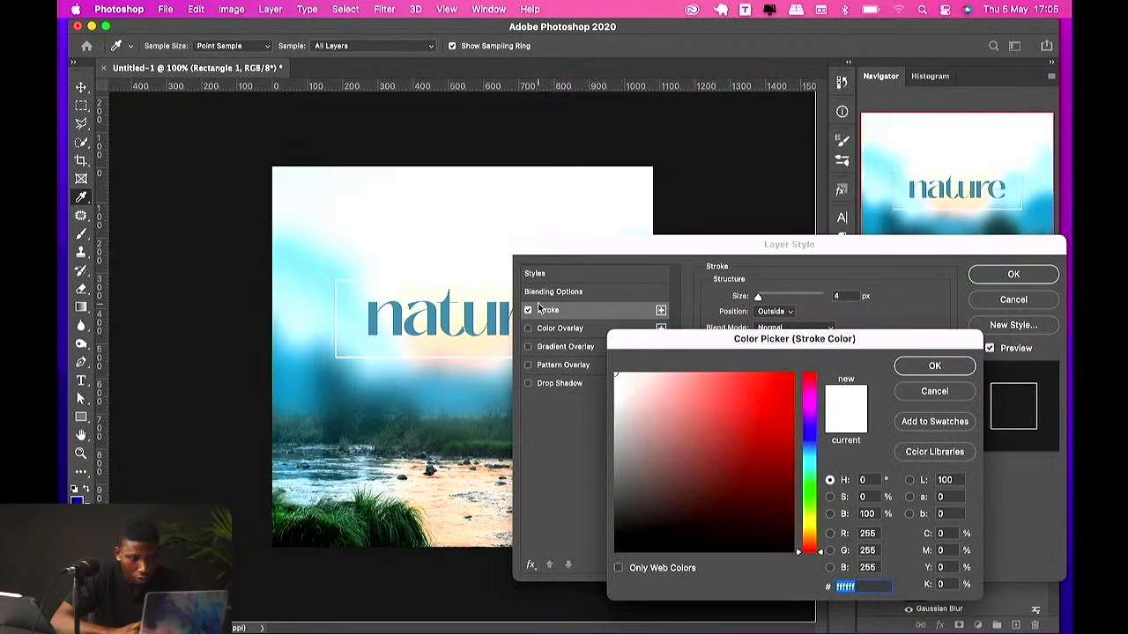
left_click(482, 284)
left_click(670, 376)
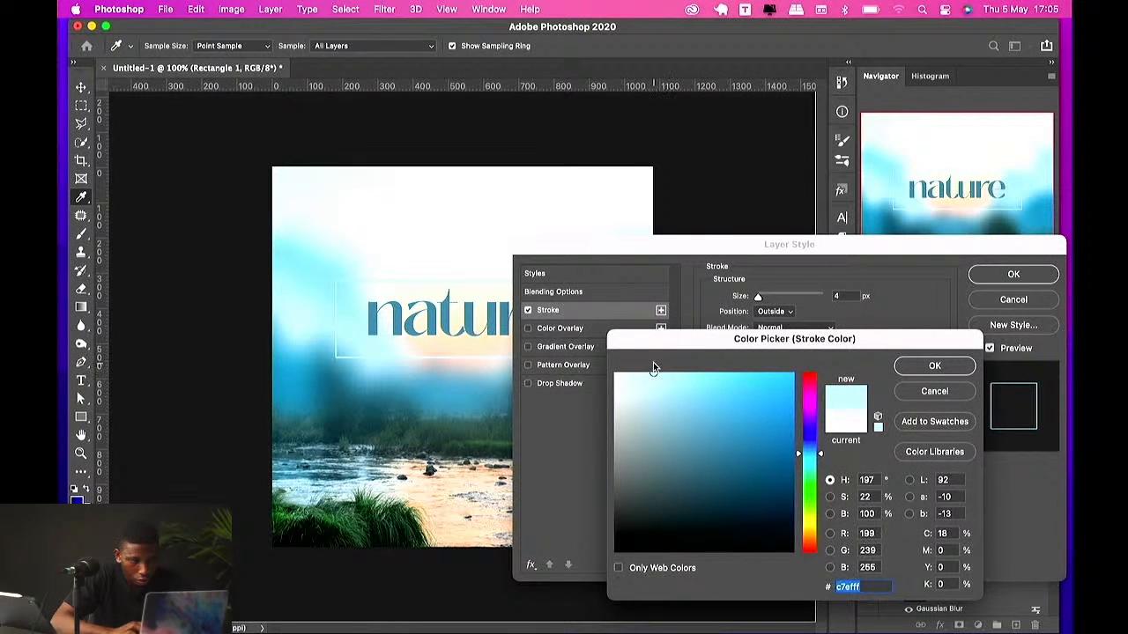
key("Return")
left_click(1029, 274)
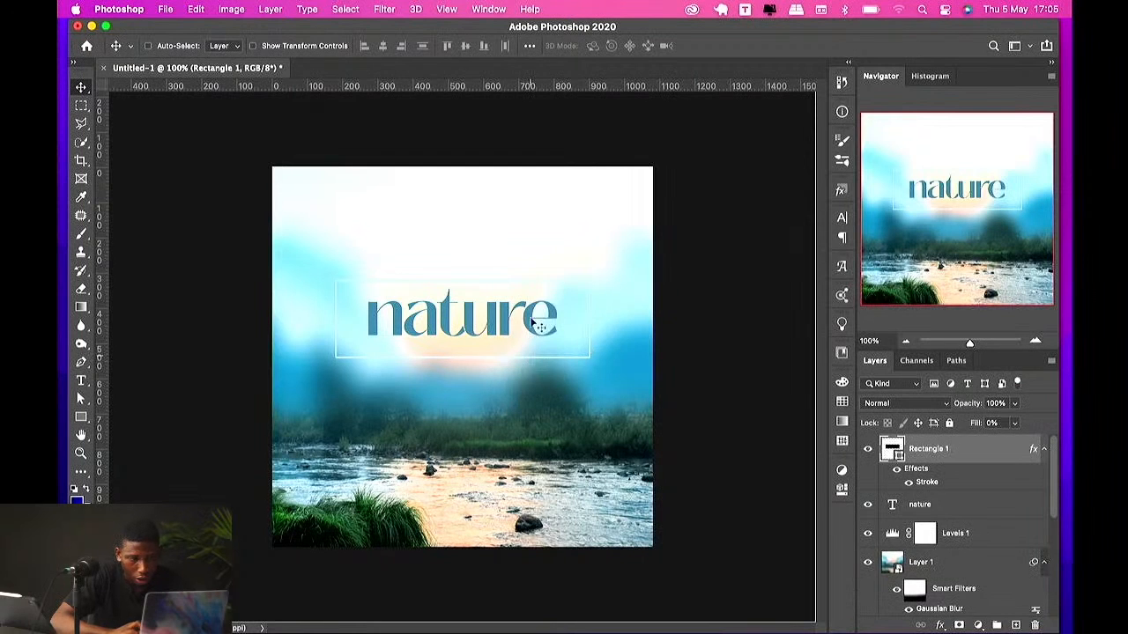
Step: Select the rectangle and title together and shrink them slightly with Free Transform
left_click_drag(551, 330, 551, 338)
left_click(1003, 533, "super")
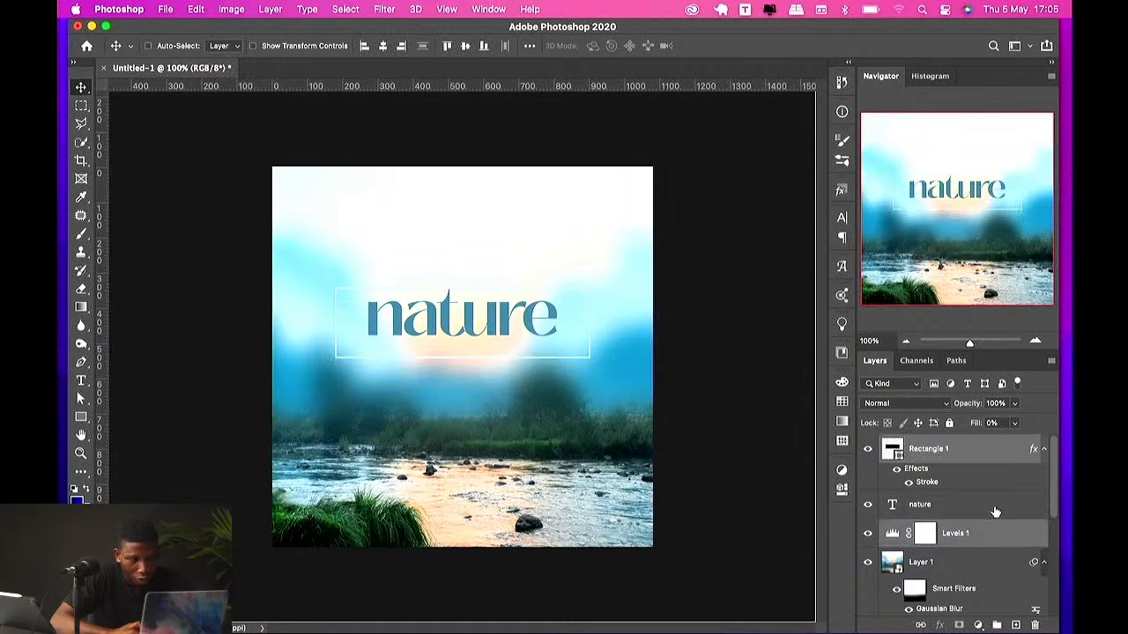
left_click(944, 510)
left_click(938, 455, "super")
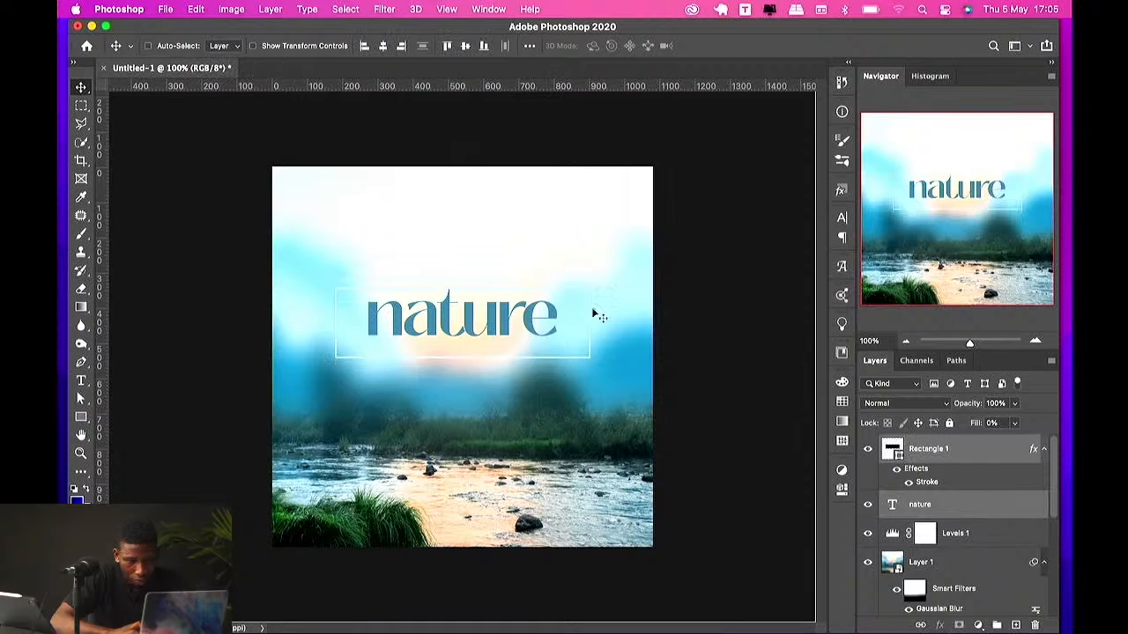
left_click_drag(526, 319, 570, 310)
key("super+t")
key("Return")
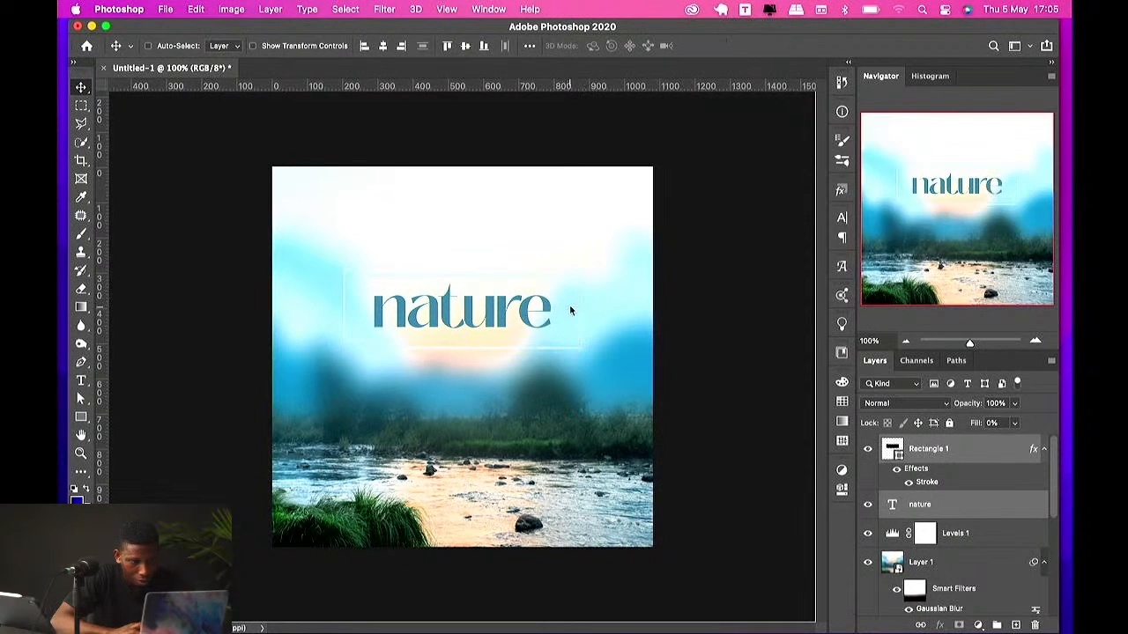
Step: Create a new 1080 × 1080 px document at 300 ppi from the recent presets
left_click(608, 428)
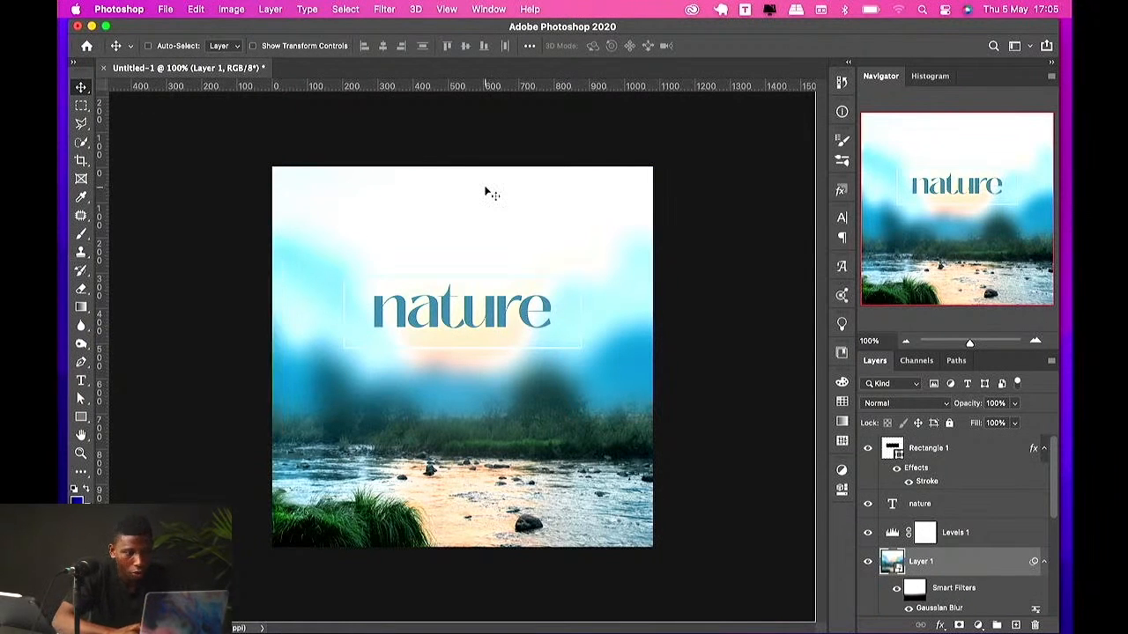
right_click(295, 66)
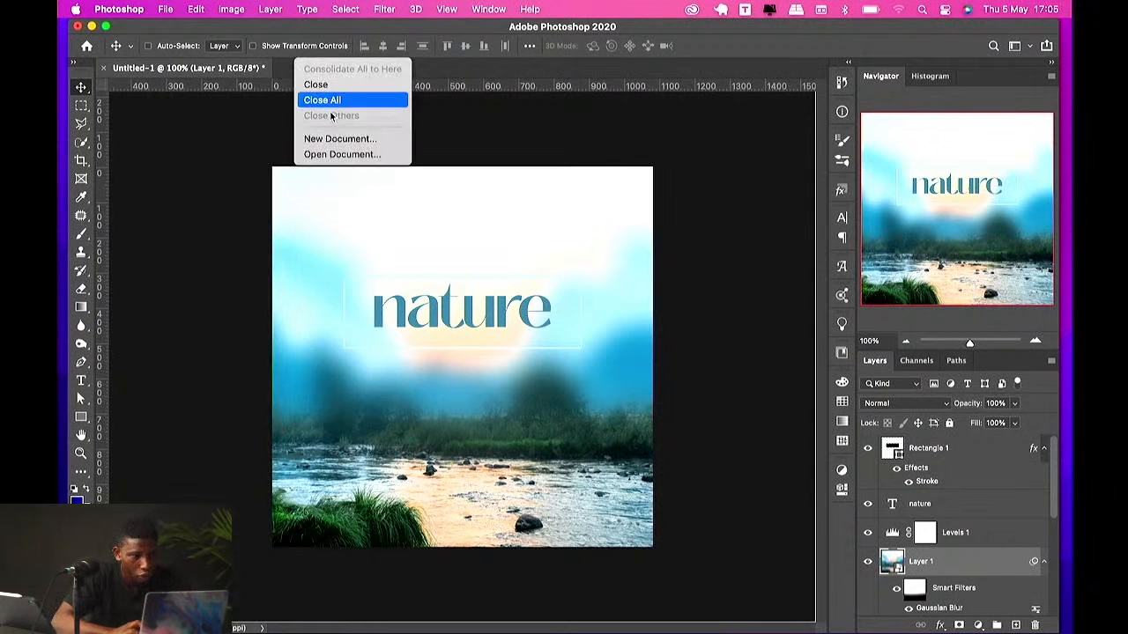
left_click(370, 139)
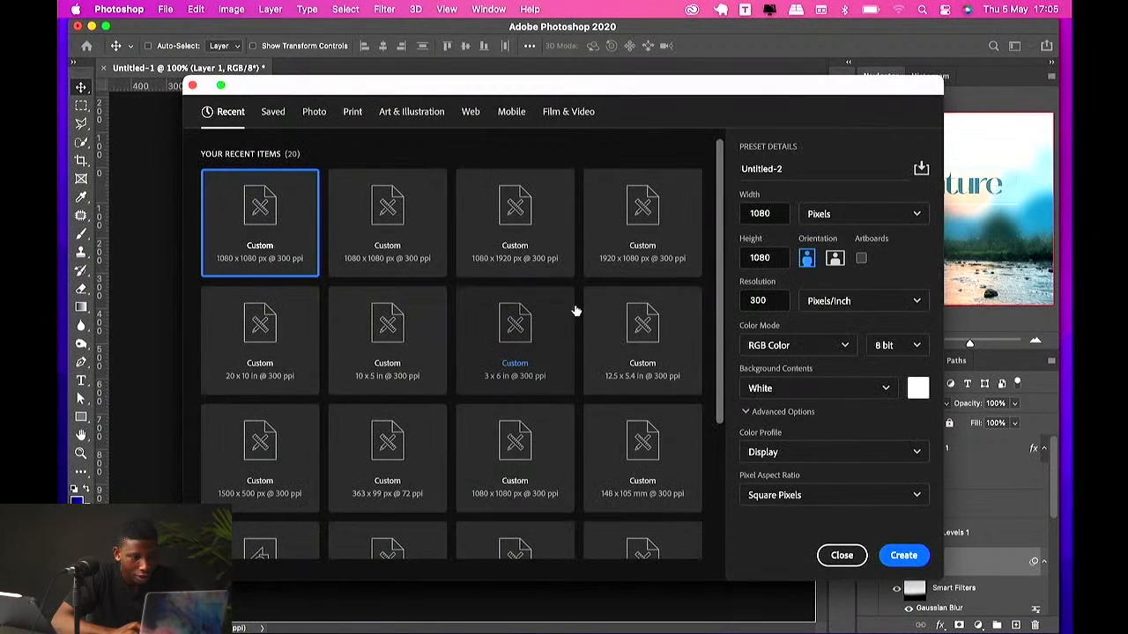
left_click(400, 240)
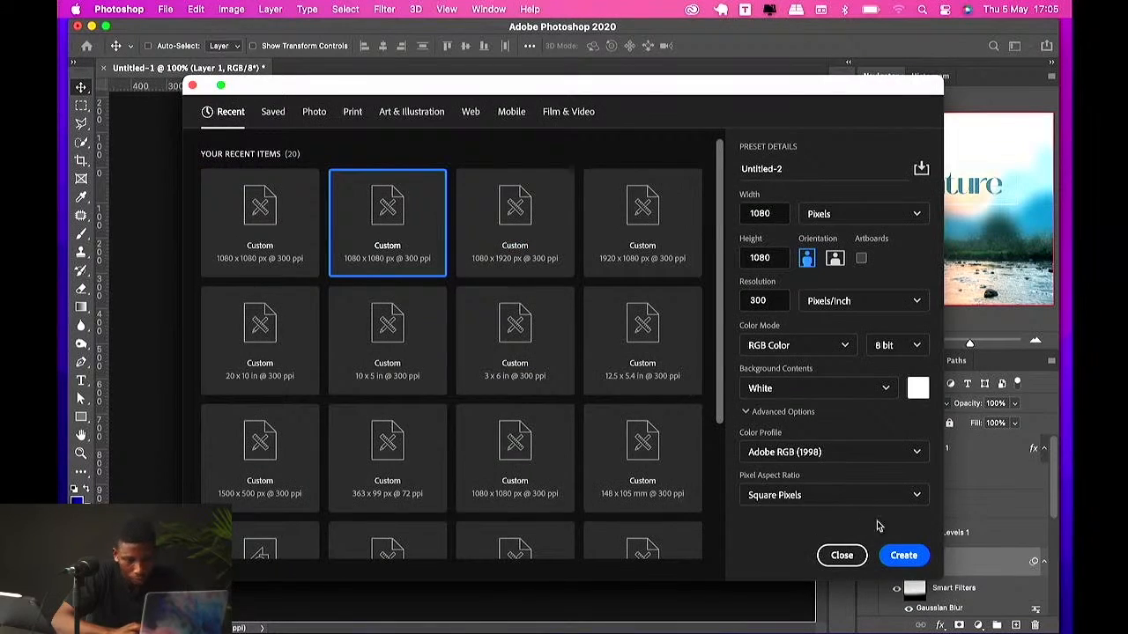
left_click(904, 555)
Step: Switch to Chrome and search Google images for delivery
key("ctrl+Up")
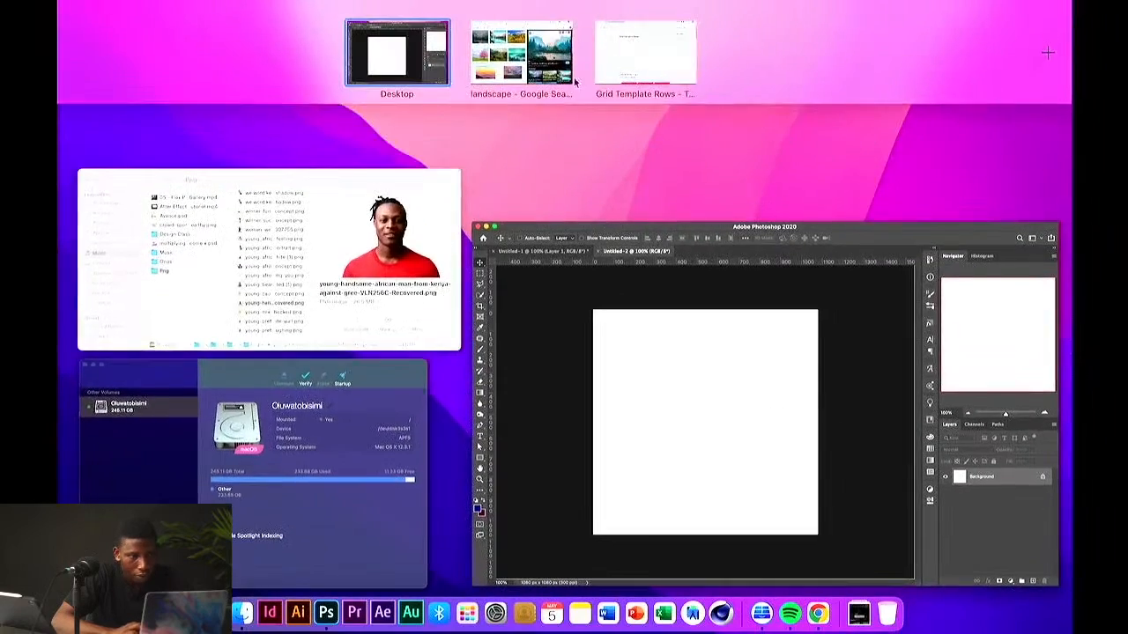
left_click(571, 77)
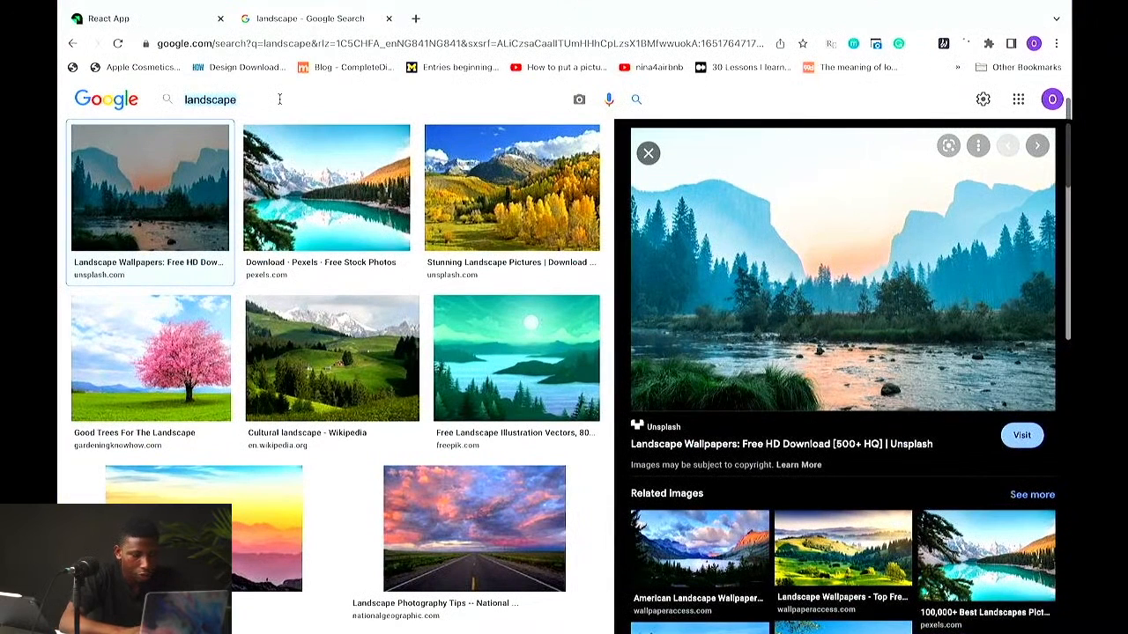
triple_click(280, 99)
type("delivery")
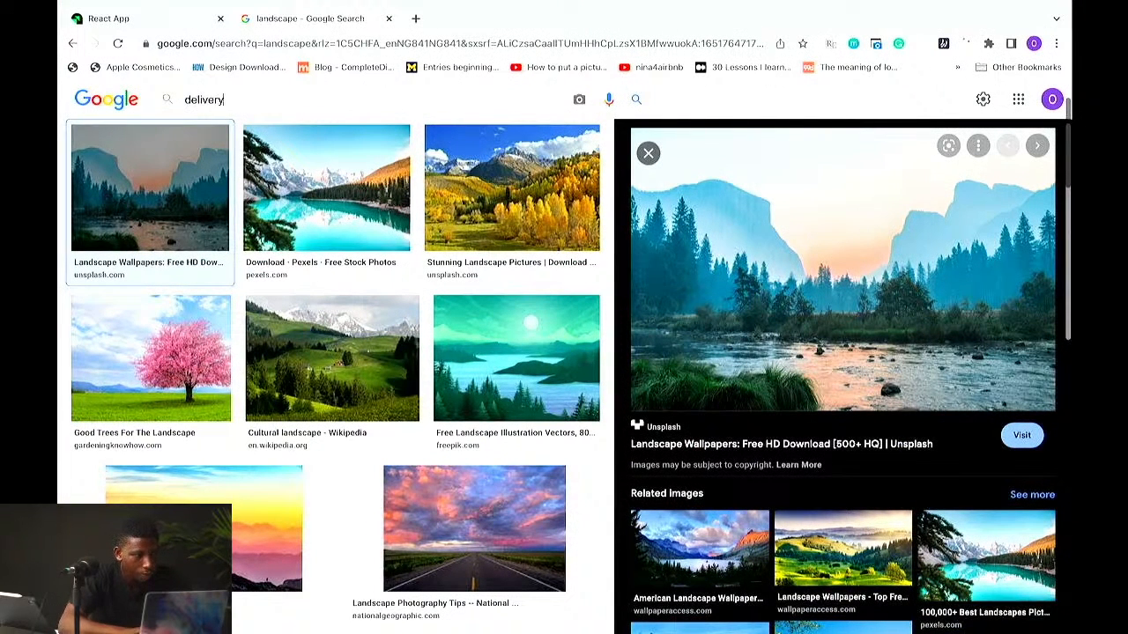
key("Return")
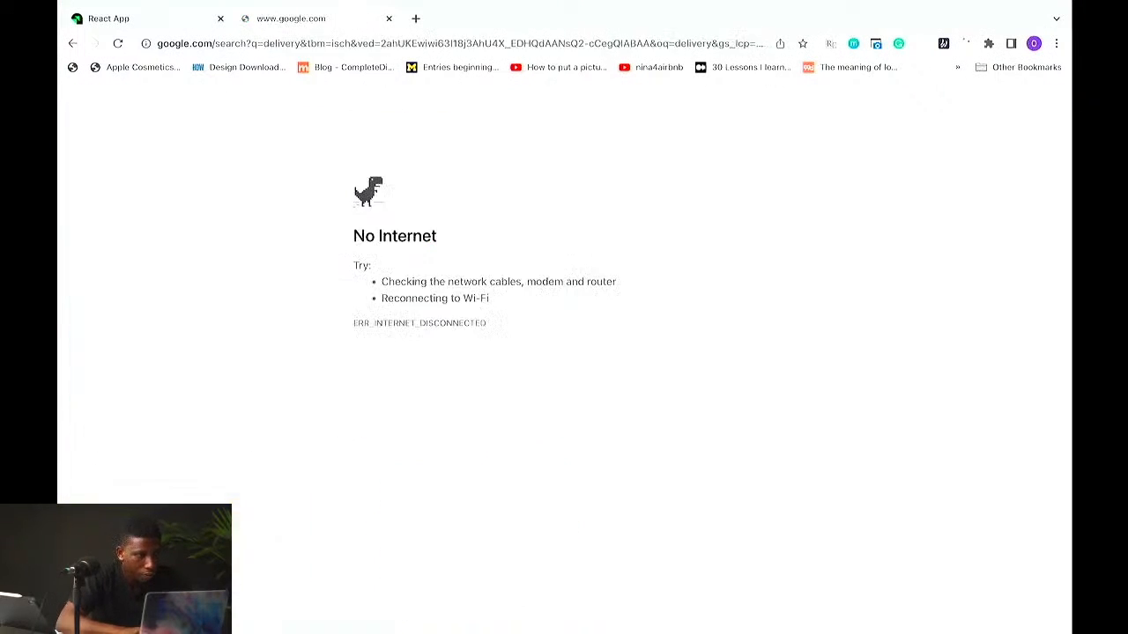
Step: Open a new browser tab and go to unsplash.com
left_click(902, 10)
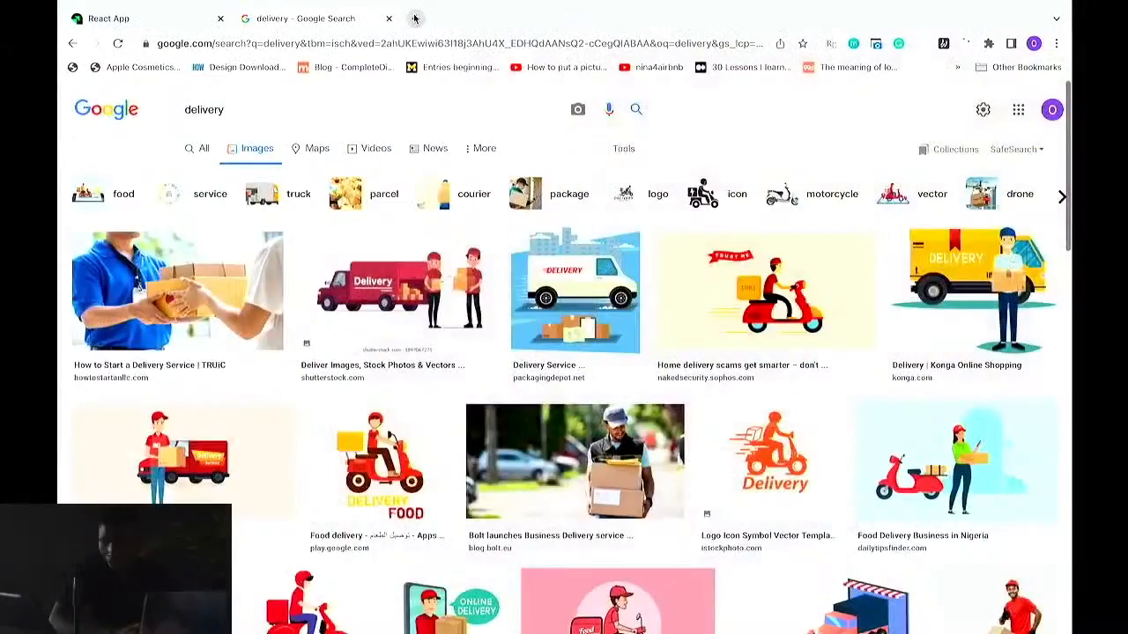
left_click(416, 17)
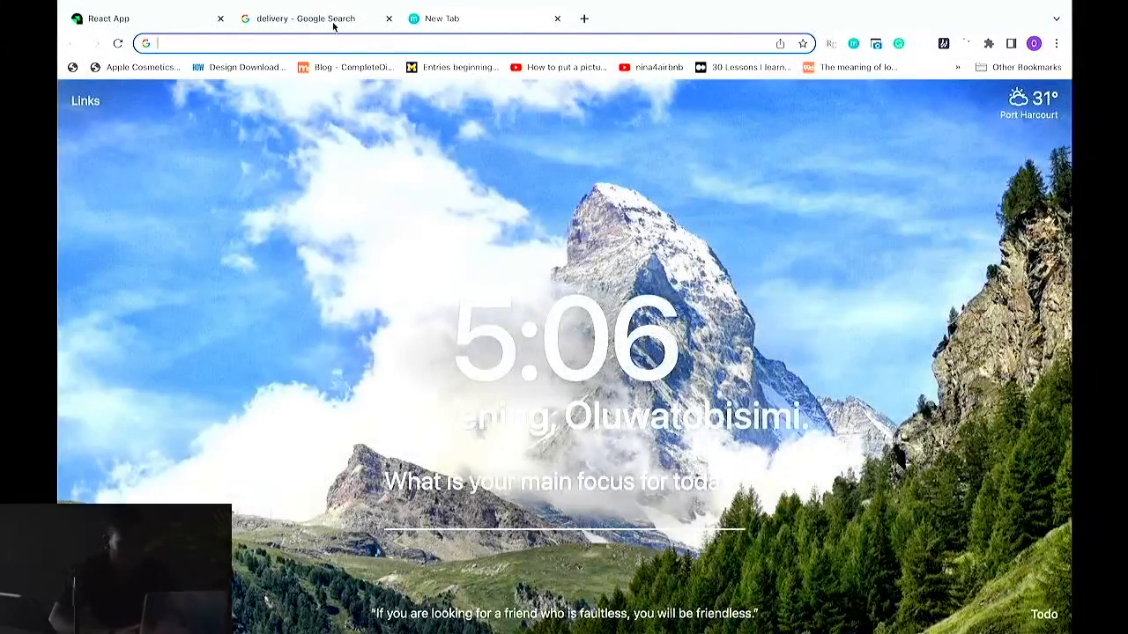
left_click(360, 18)
left_click(430, 19)
left_click(416, 40)
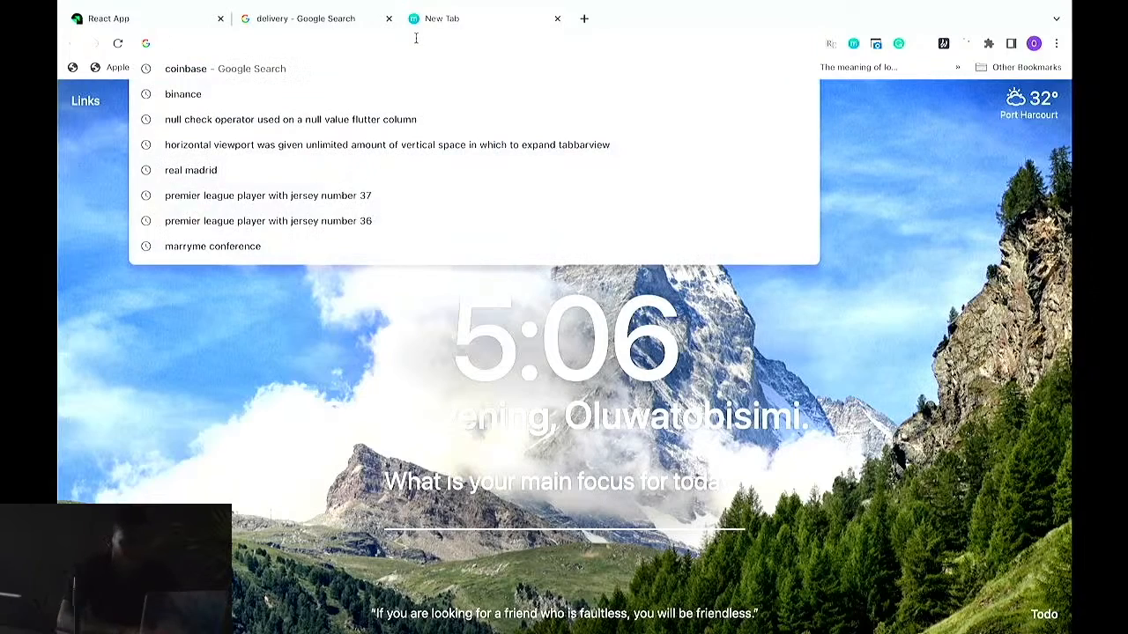
type("un")
key("Return")
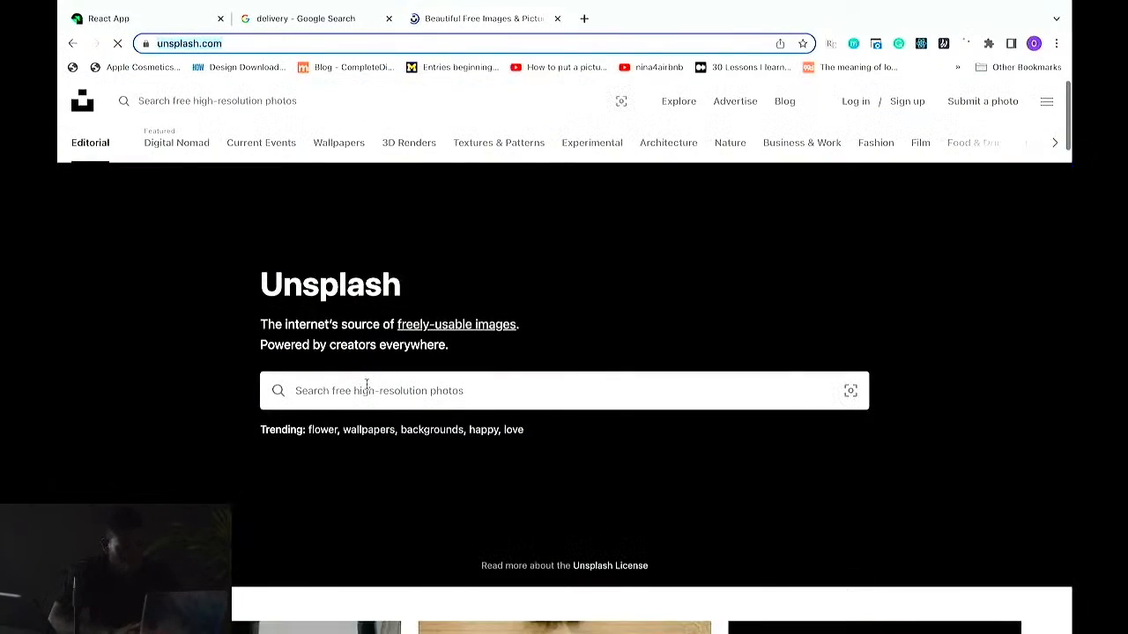
Step: Search Unsplash for delivery photos
left_click(365, 390)
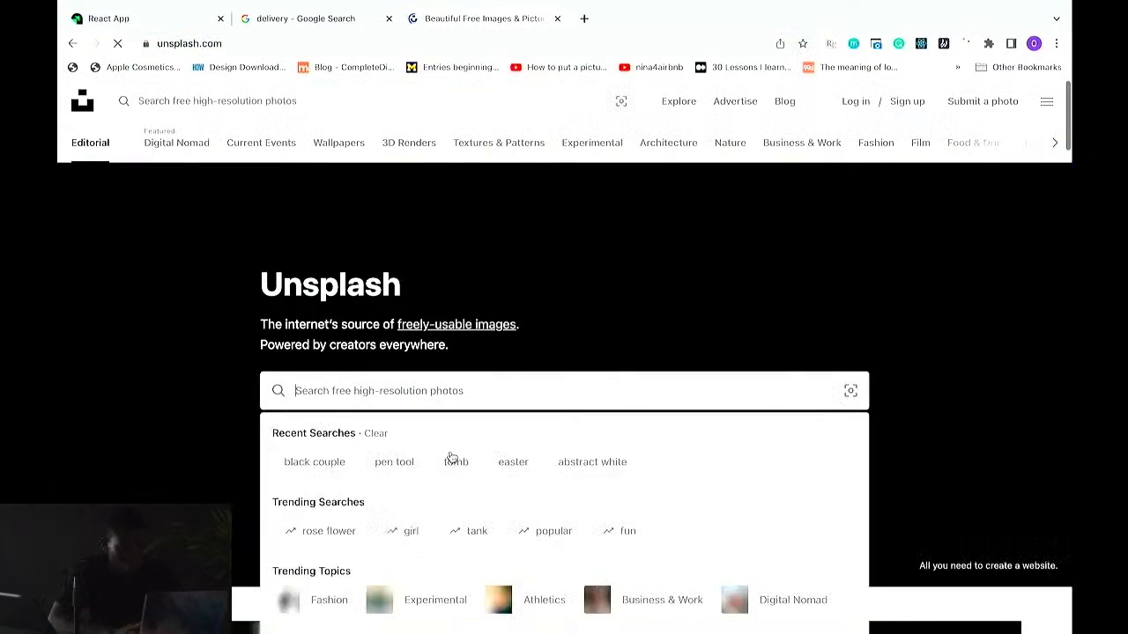
scroll(451, 457, "down", 8)
scroll(449, 456, "up", 3)
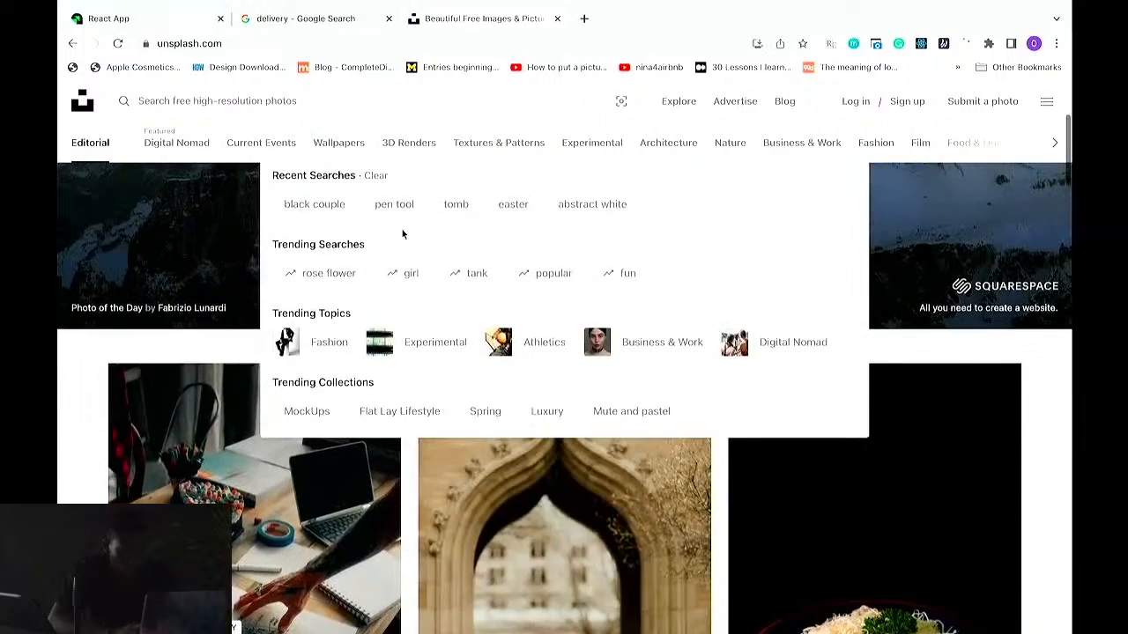
scroll(267, 261, "up", 3)
left_click(234, 102)
type("delivery")
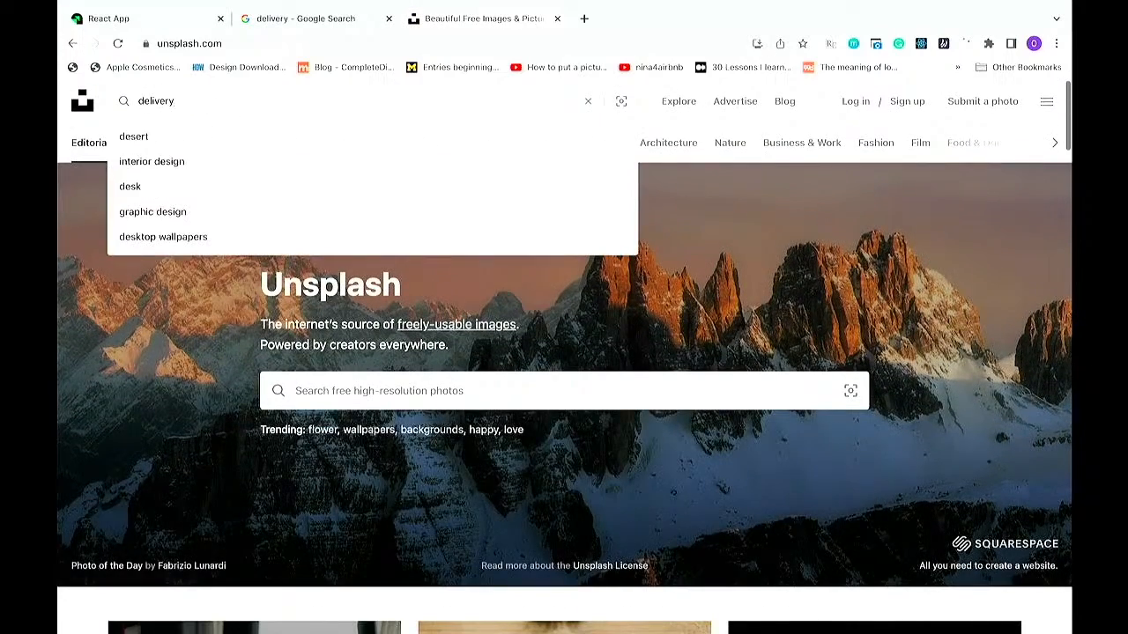
key("Return")
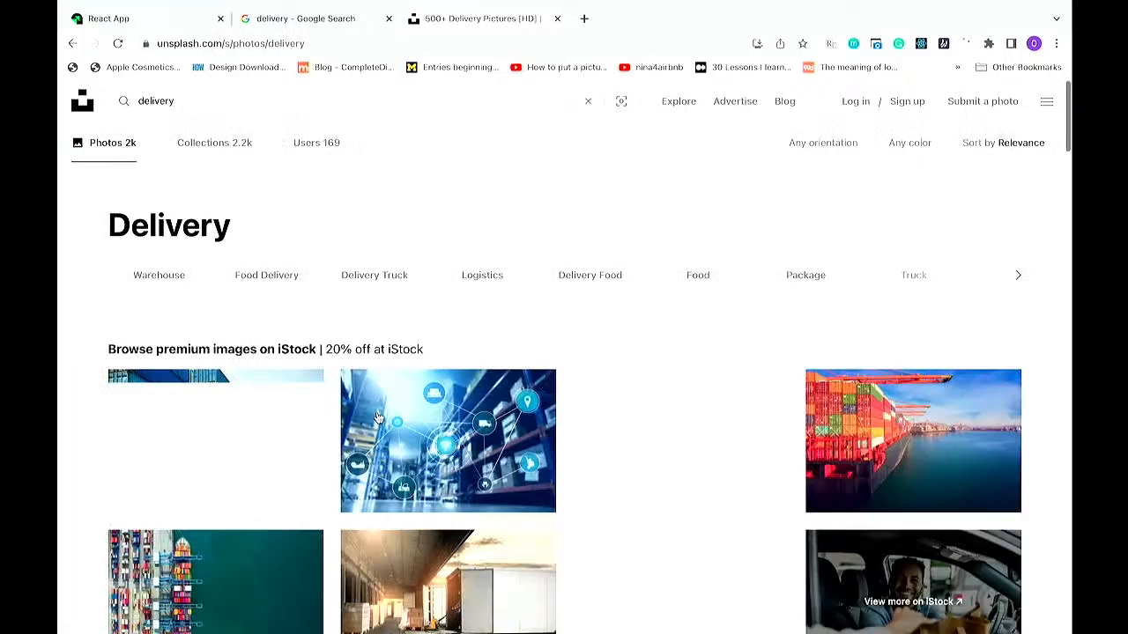
Step: Browse the Unsplash delivery photo results
scroll(377, 417, "down", 2)
scroll(377, 417, "down", 5)
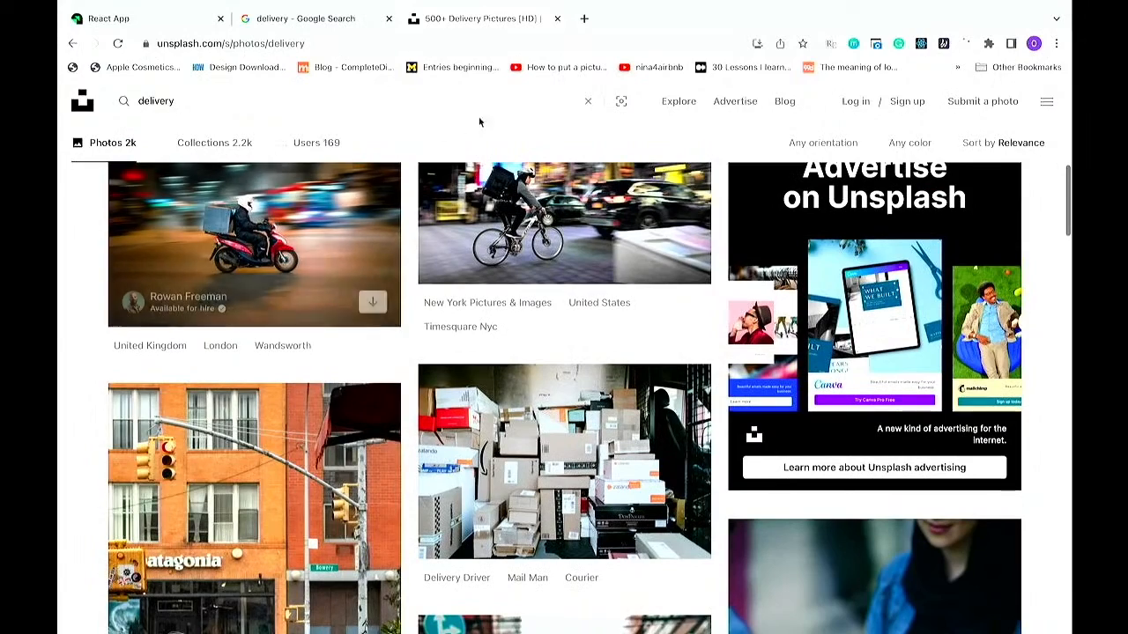
scroll(235, 256, "up", 1)
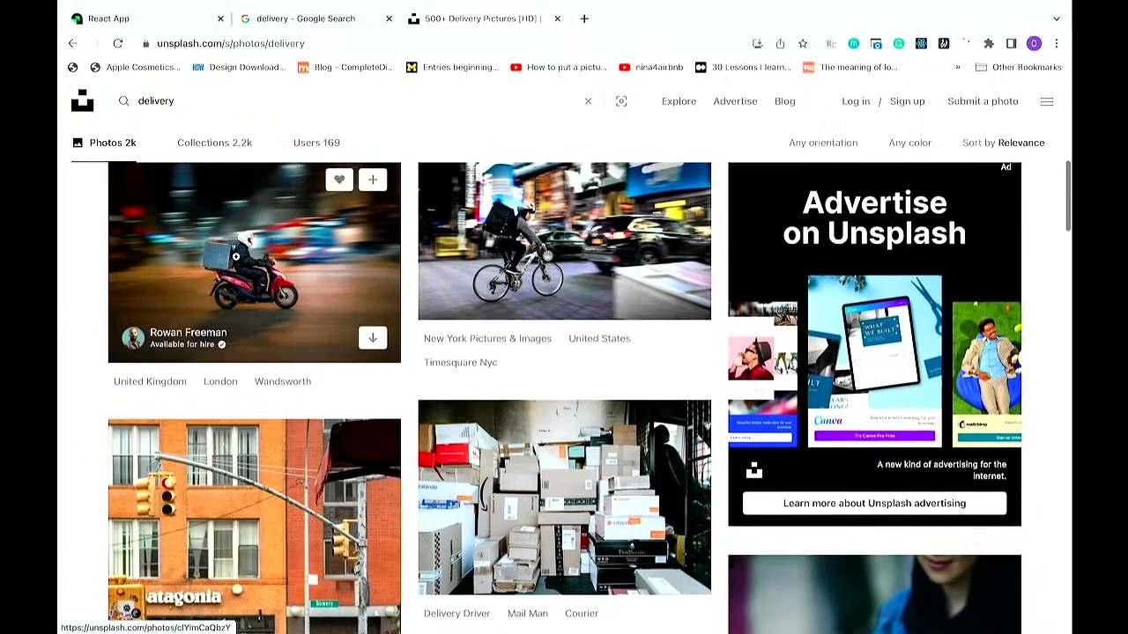
scroll(235, 256, "up", 1)
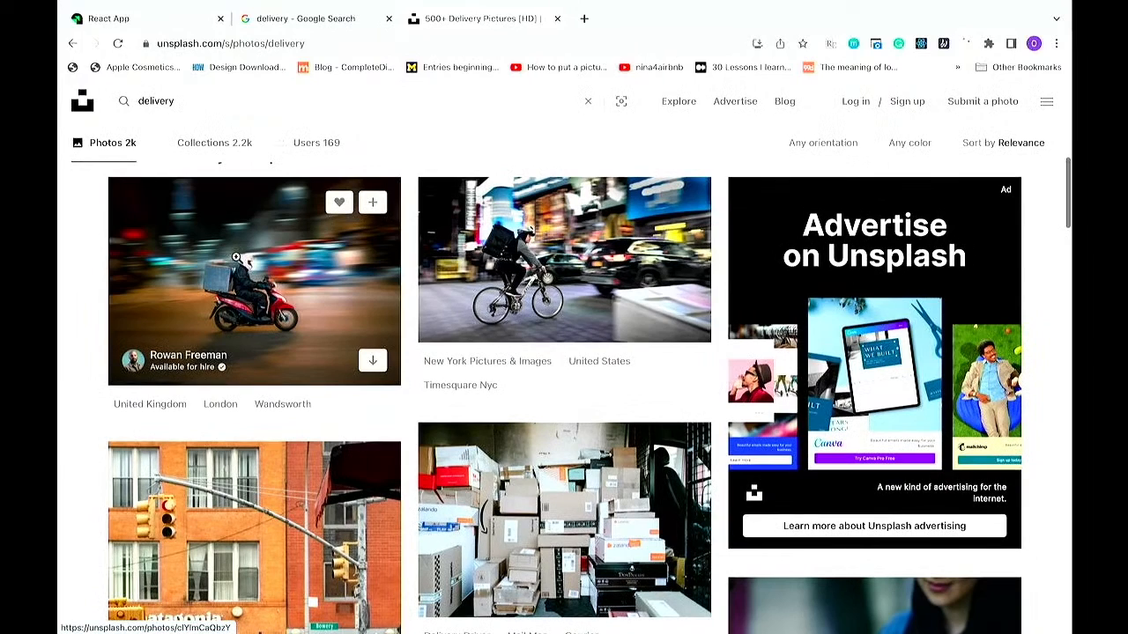
scroll(235, 257, "down", 5)
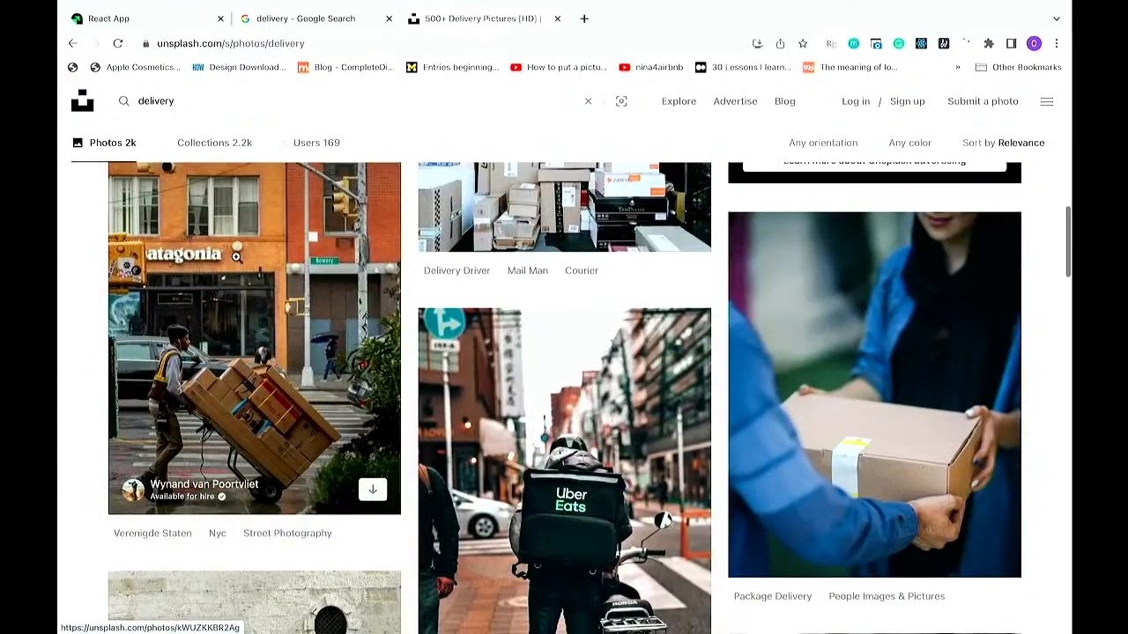
scroll(235, 256, "down", 7)
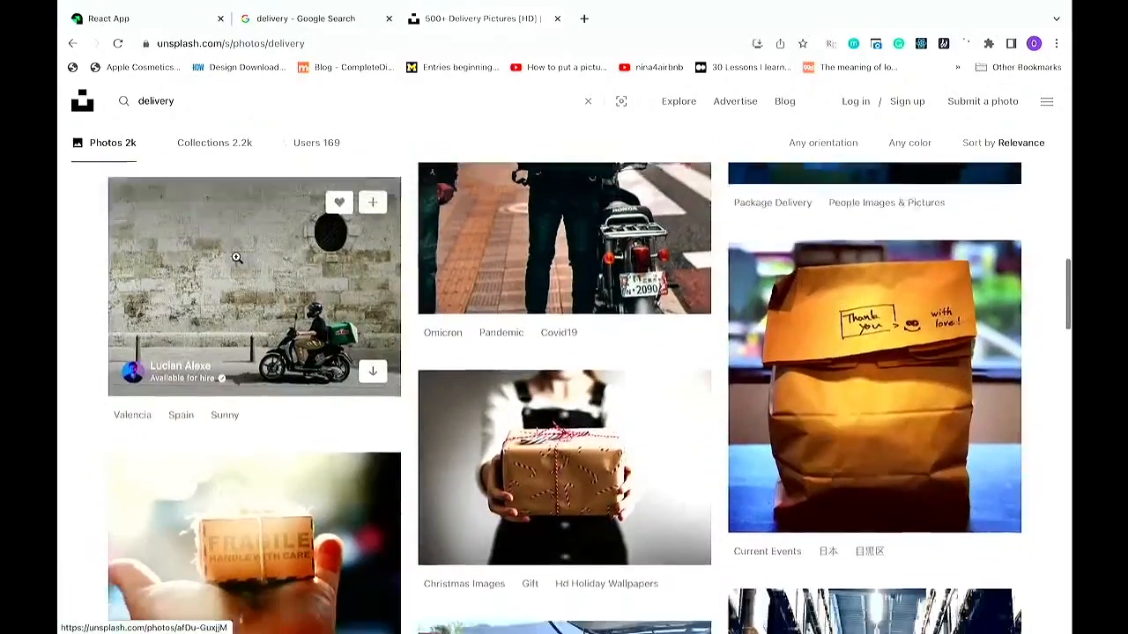
scroll(236, 263, "down", 5)
scroll(236, 260, "up", 2)
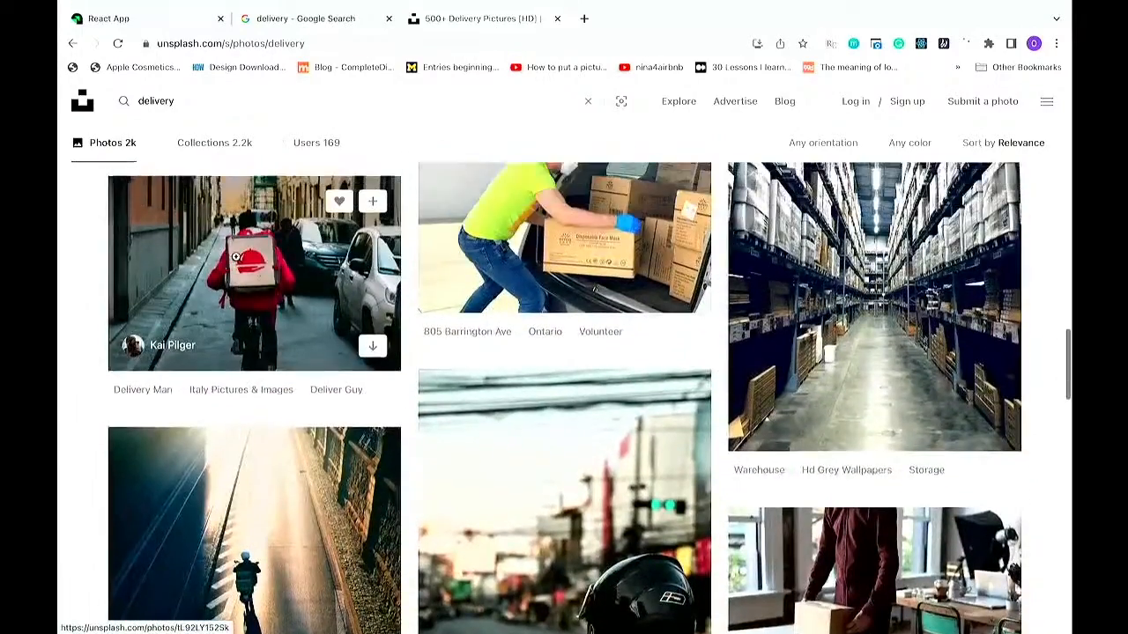
scroll(235, 256, "down", 5)
scroll(236, 257, "up", 5)
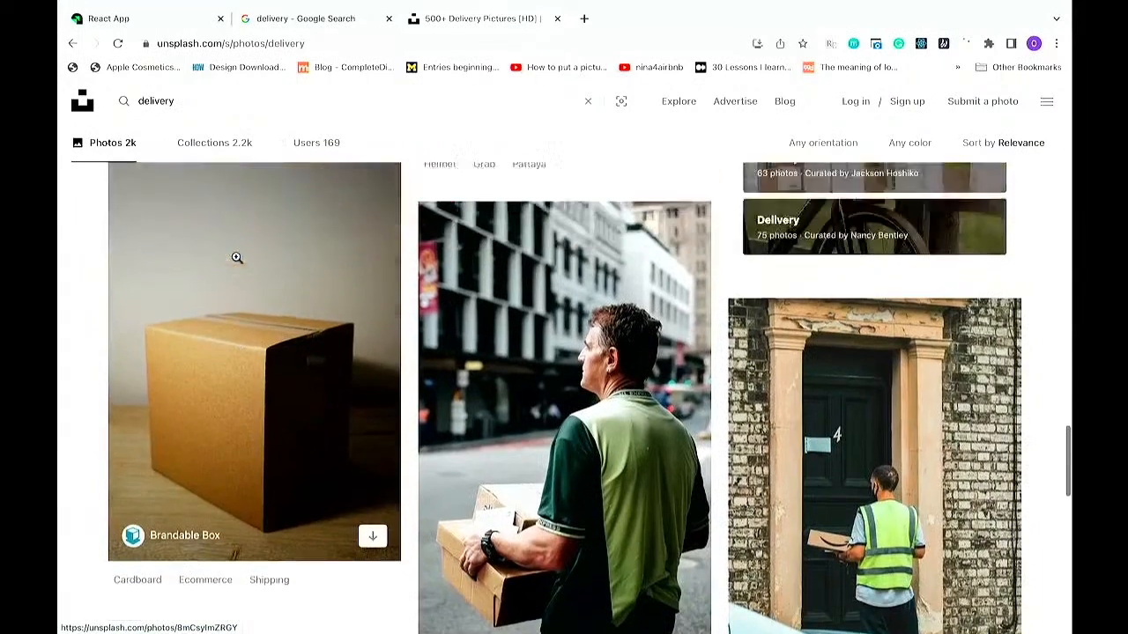
scroll(238, 256, "down", 6)
scroll(235, 256, "up", 1)
Step: Search Unsplash for road photos
left_click(187, 103)
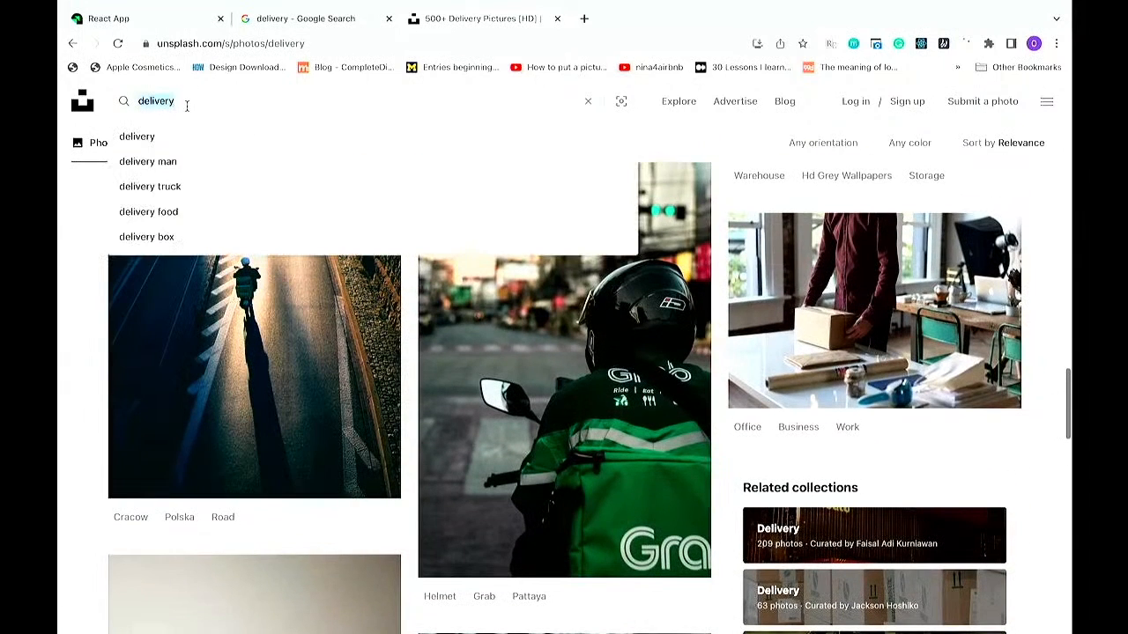
type("raod")
key("BackSpace")
key("BackSpace")
key("BackSpace")
type("oad")
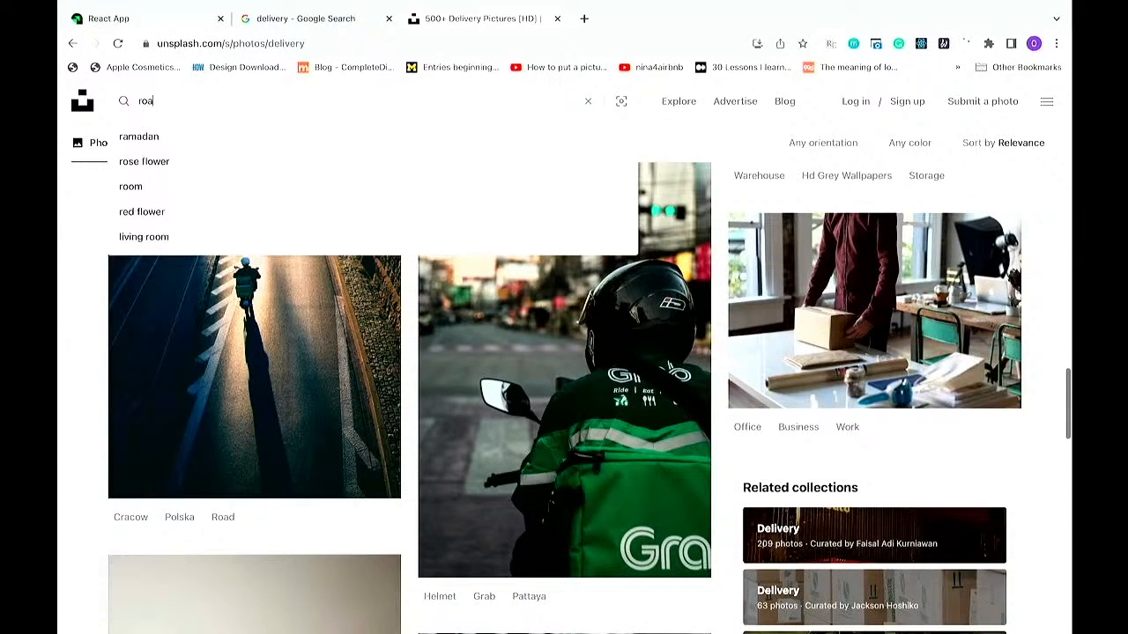
key("Return")
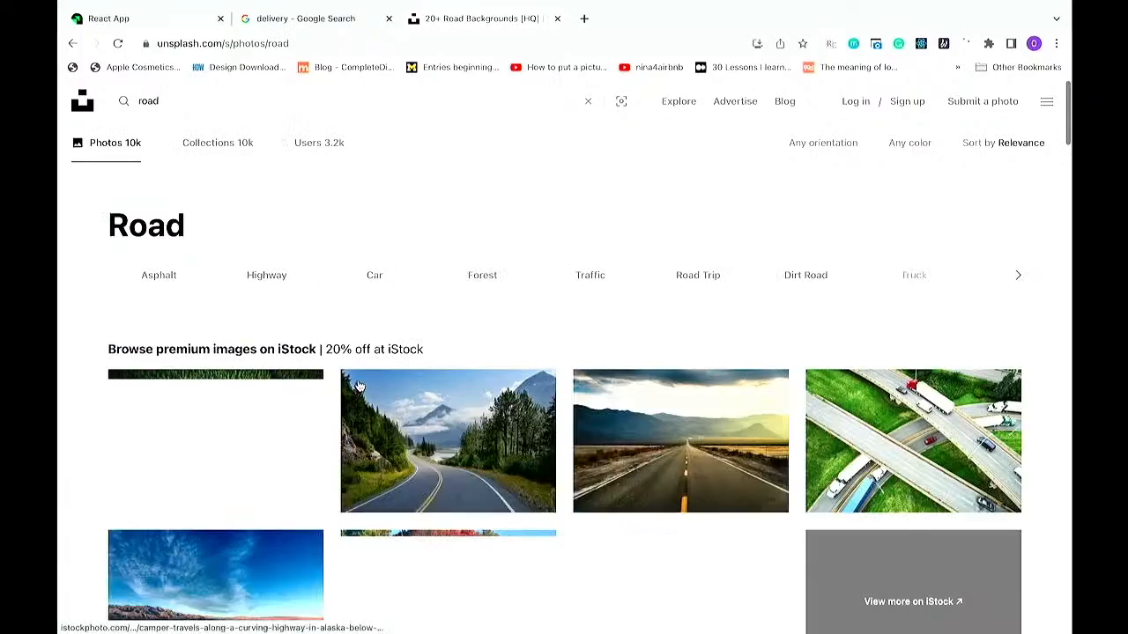
Step: Browse the Unsplash road photo results
scroll(359, 386, "down", 3)
scroll(359, 386, "down", 11)
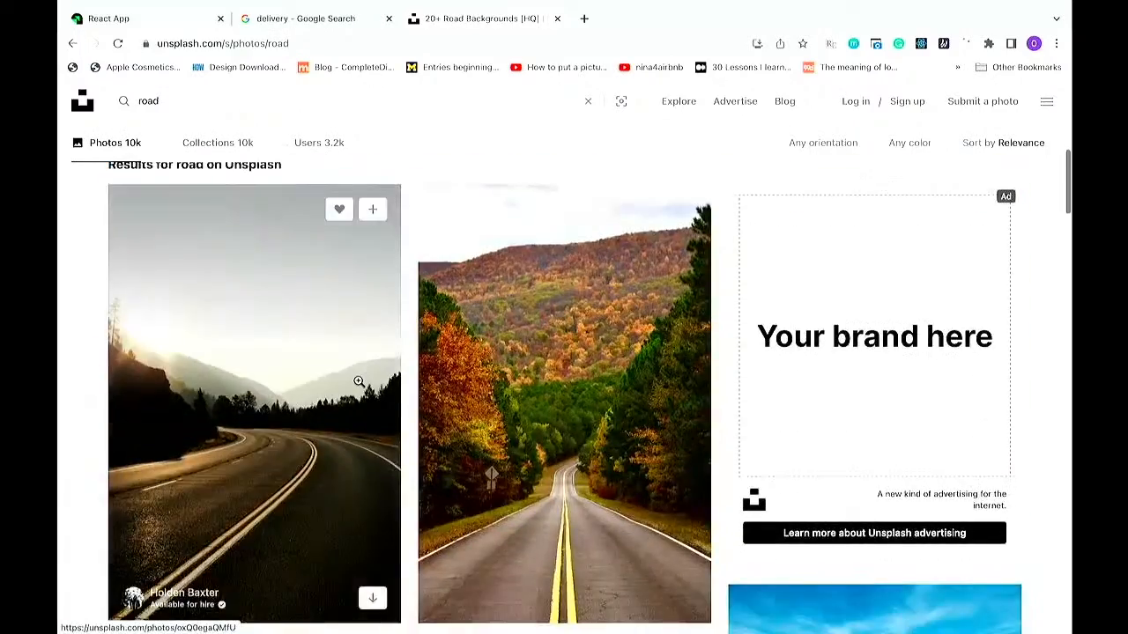
scroll(359, 382, "down", 10)
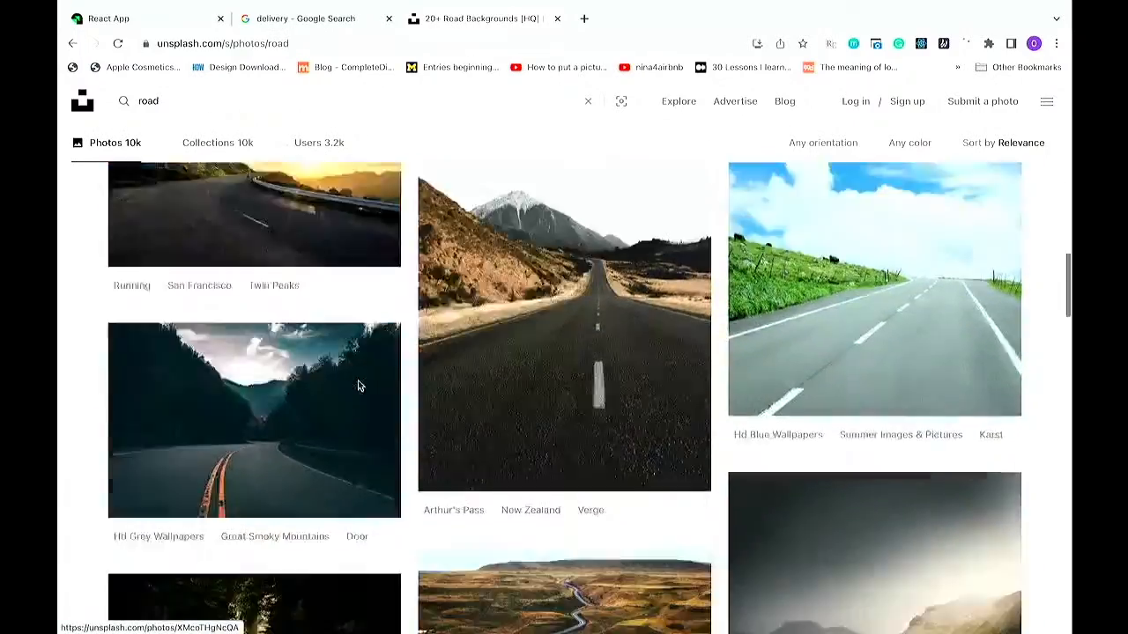
scroll(359, 382, "down", 8)
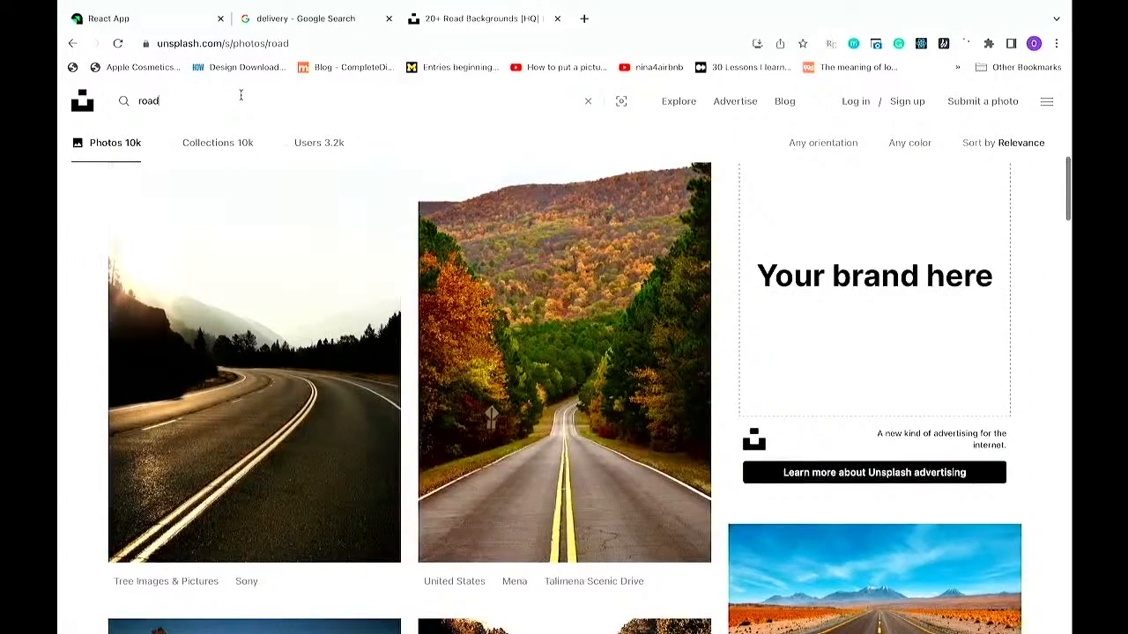
left_click(241, 95)
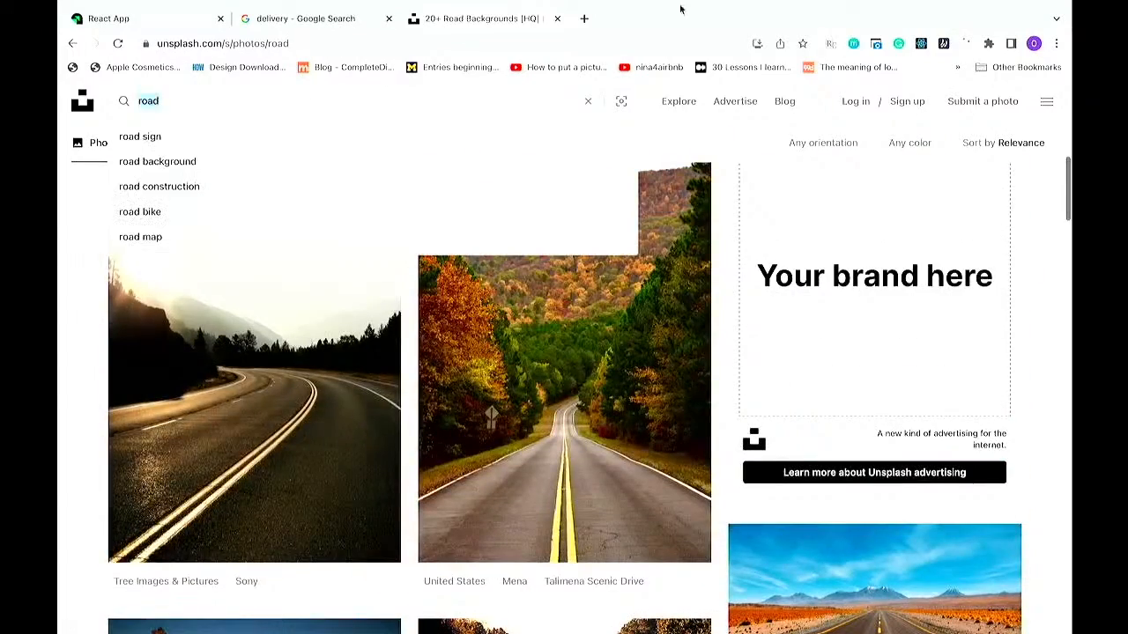
left_click(584, 18)
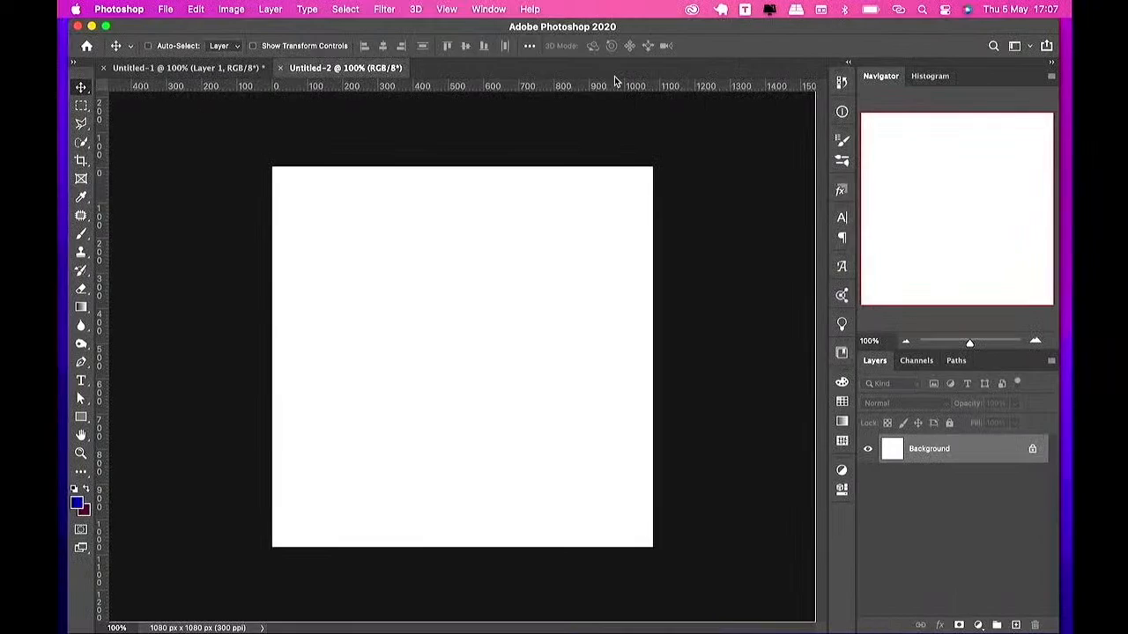
Step: Open Firefox from Launchpad
key("F4")
type("c")
key("BackSpace")
type("firefo")
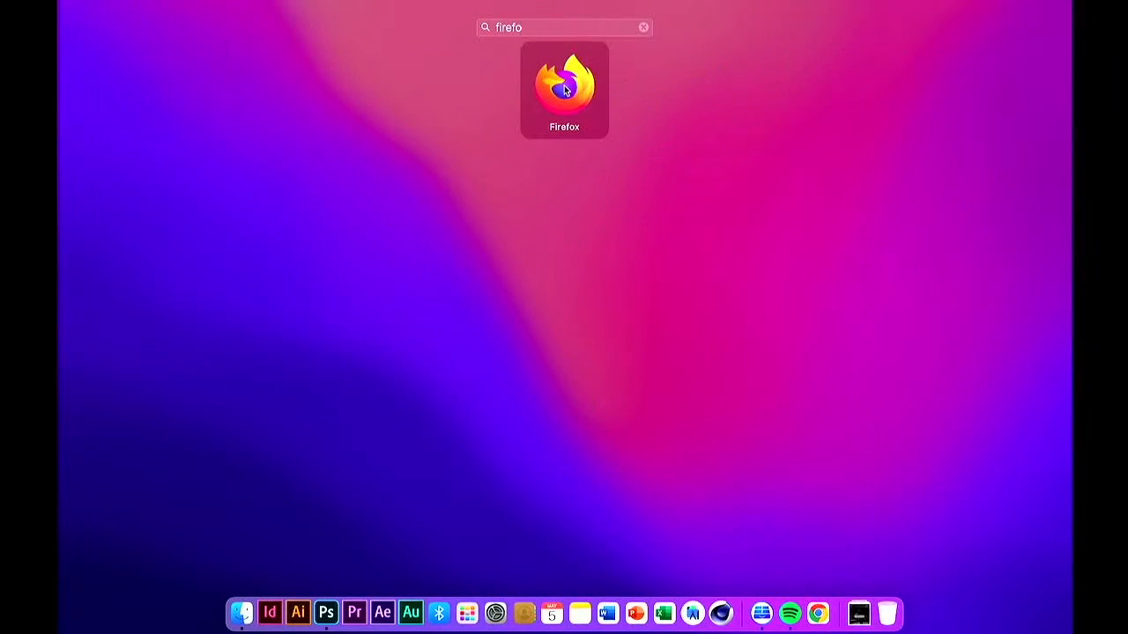
left_click(562, 88)
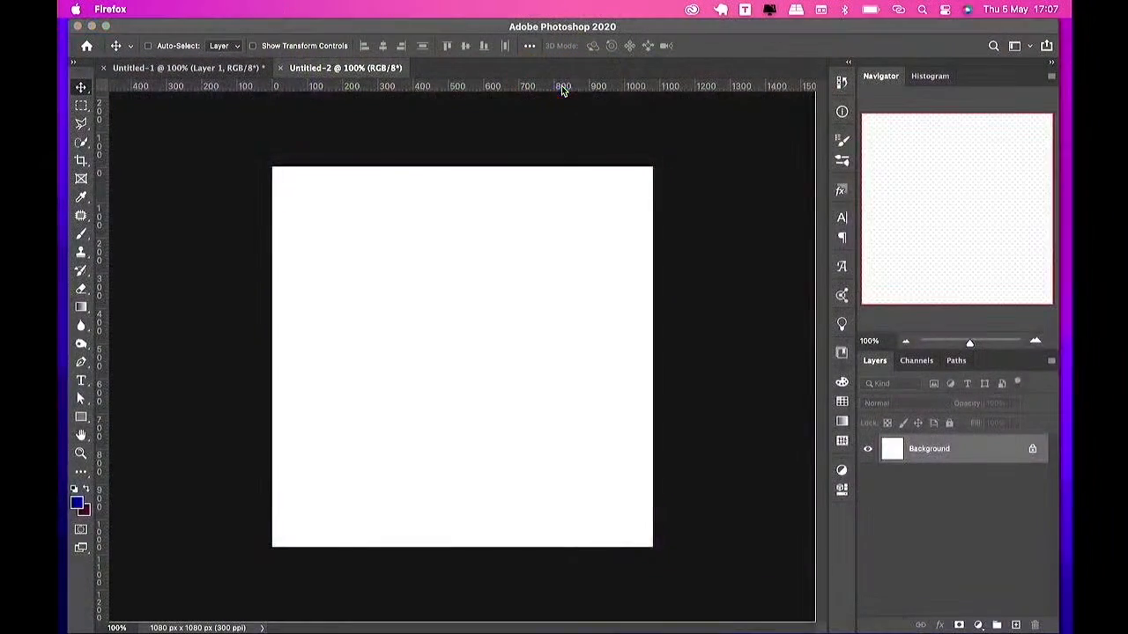
Step: Search Google Images for delivery bike png
type("deliv")
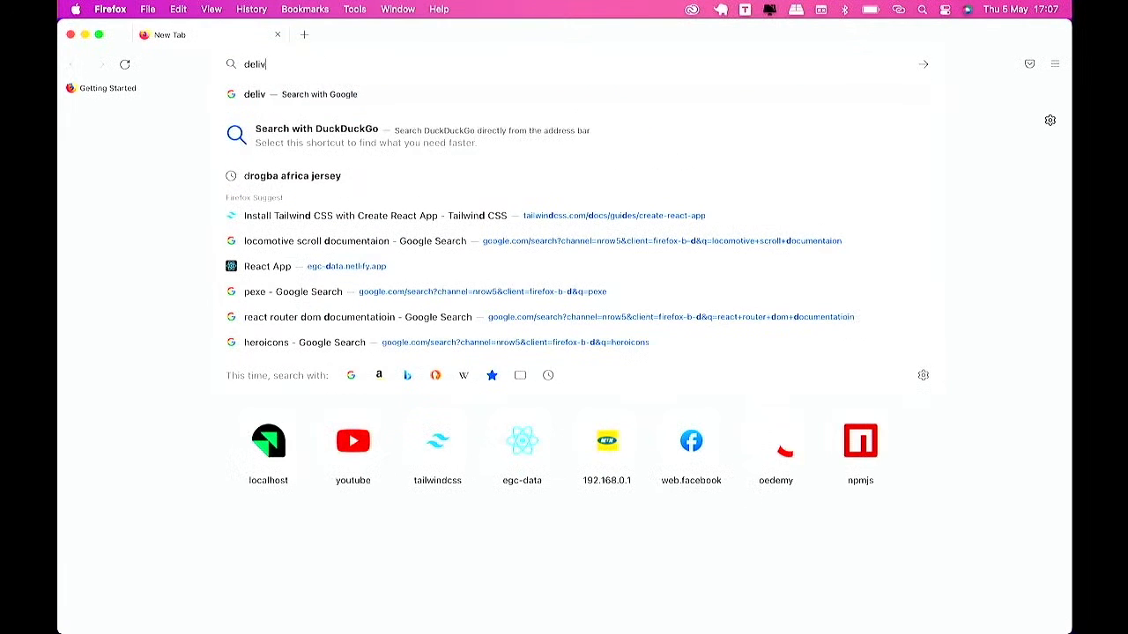
type("ery")
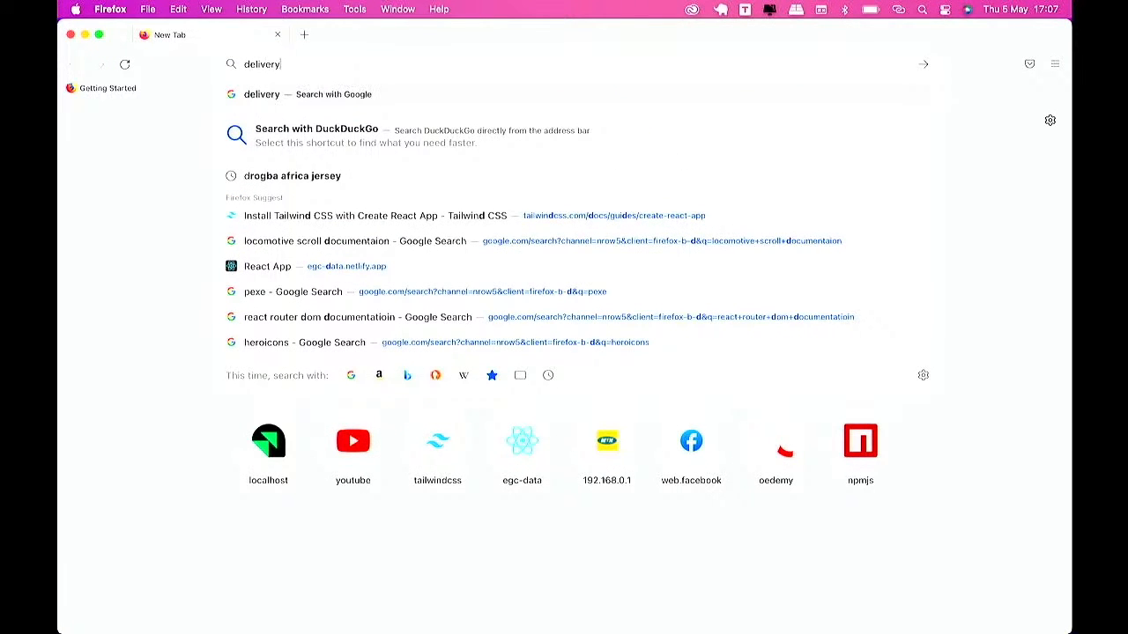
type(" bike")
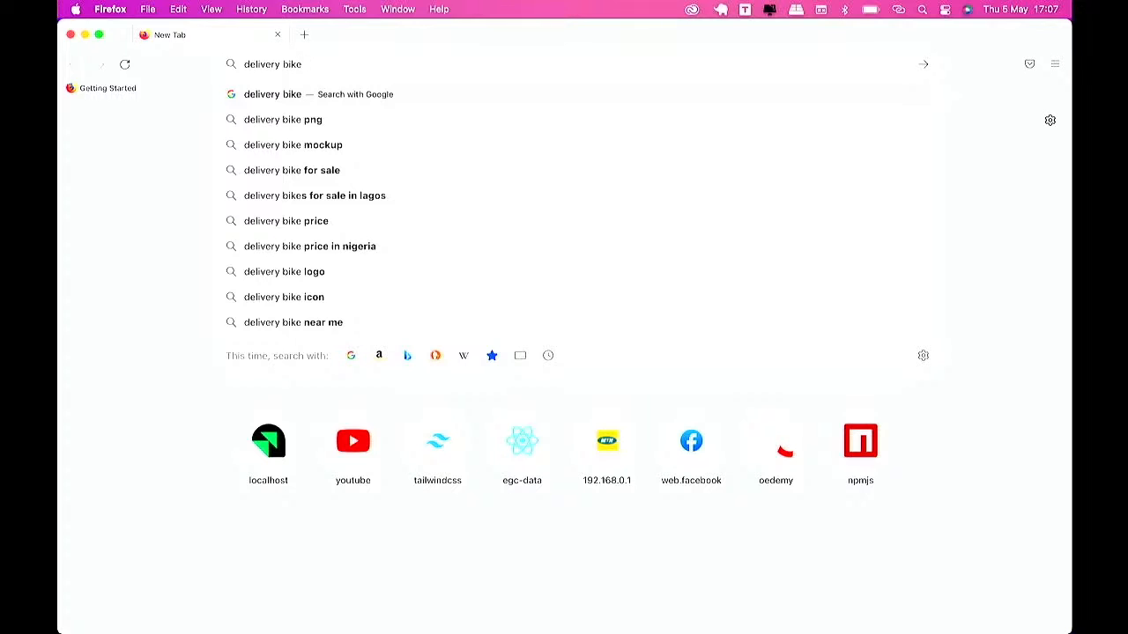
type("png")
key("Return")
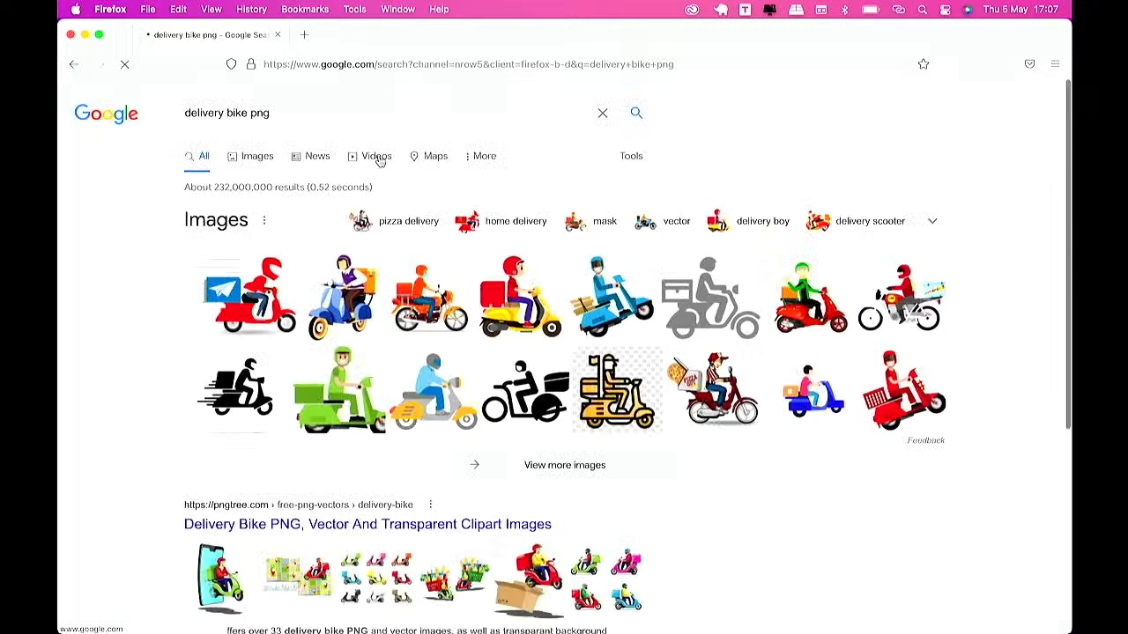
left_click(254, 158)
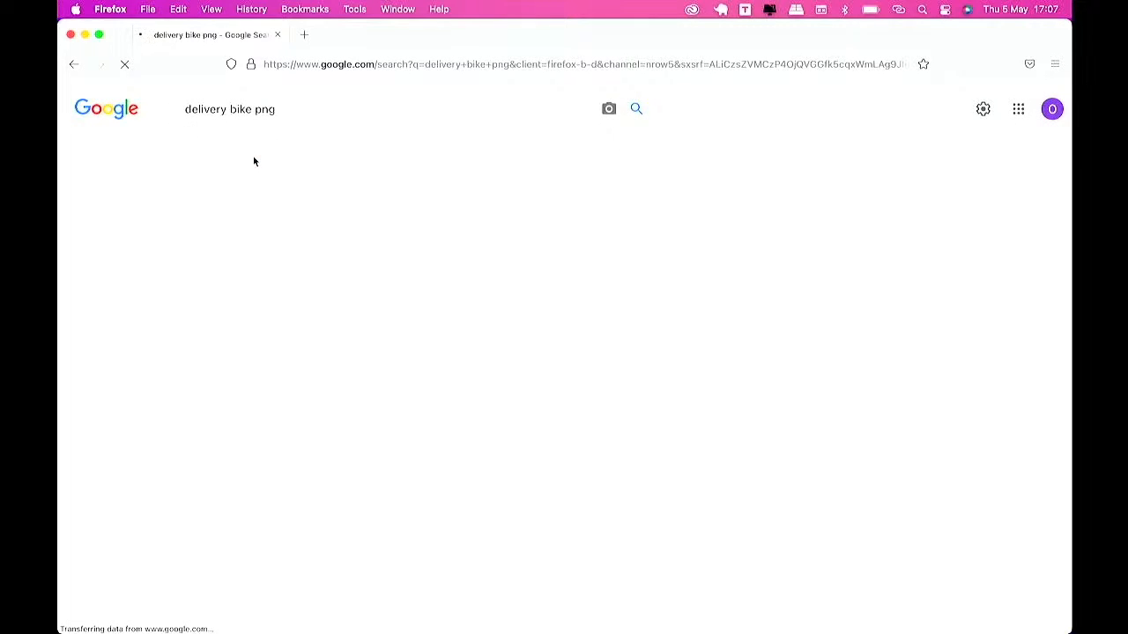
Step: Copy the red scooter delivery image with the blue paper-plane box from the results
scroll(461, 414, "down", 5)
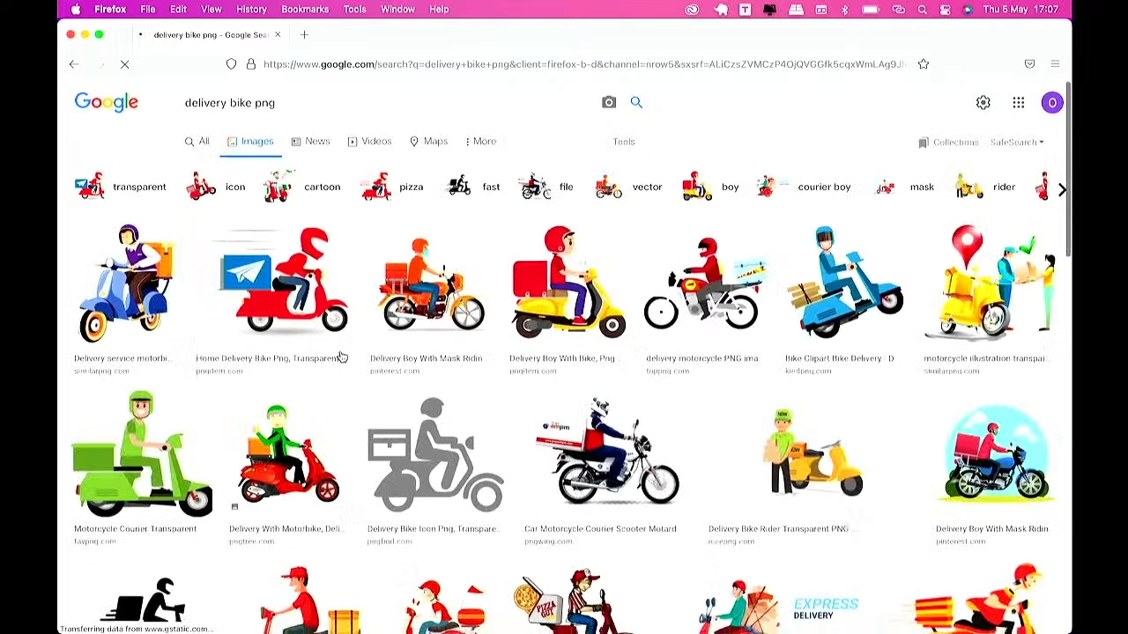
scroll(463, 414, "down", 6)
scroll(463, 410, "up", 6)
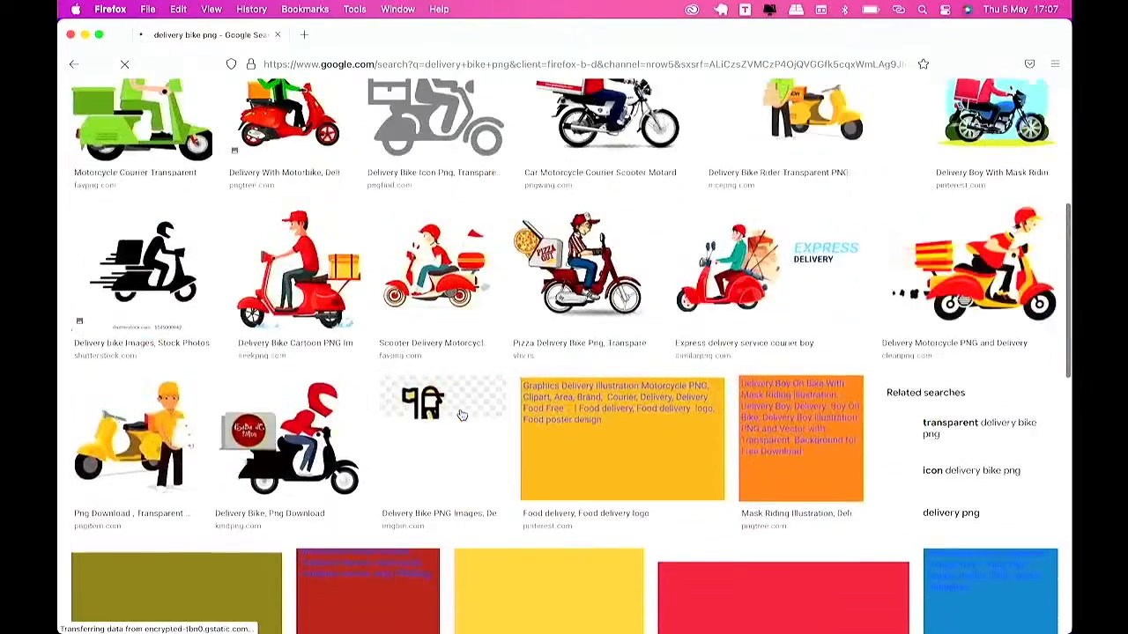
scroll(927, 324, "up", 1)
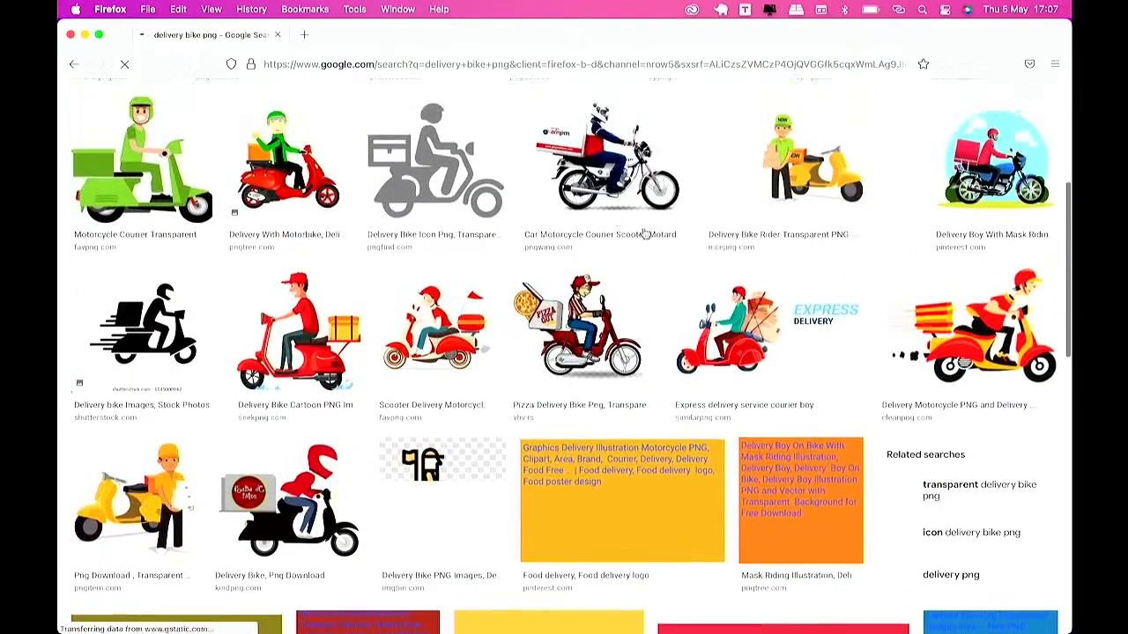
scroll(523, 202, "up", 3)
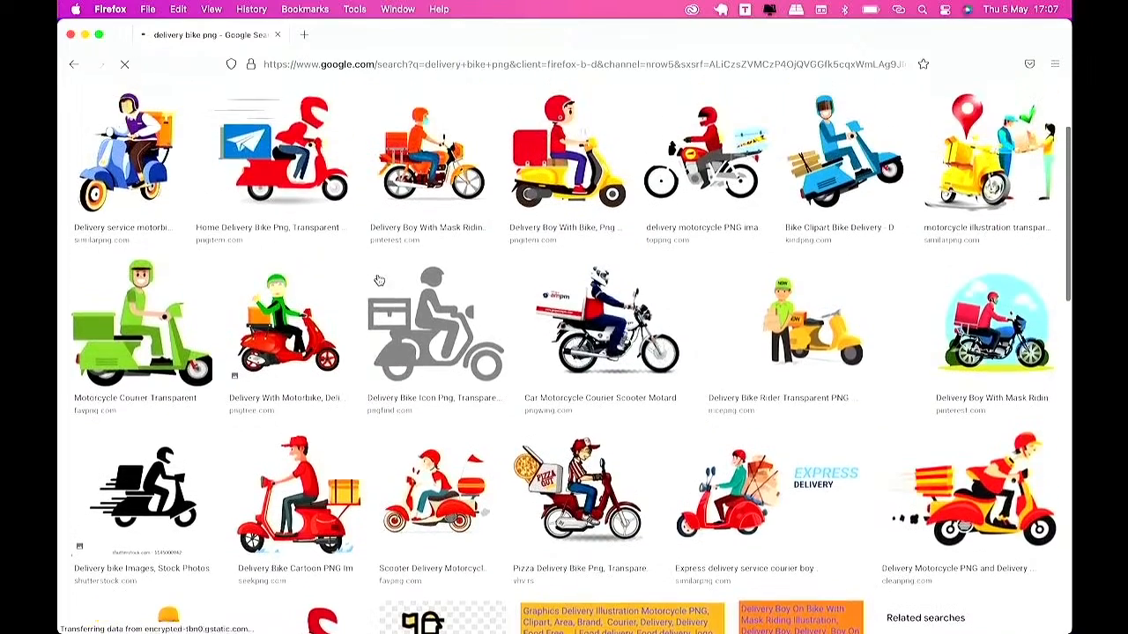
scroll(529, 242, "up", 2)
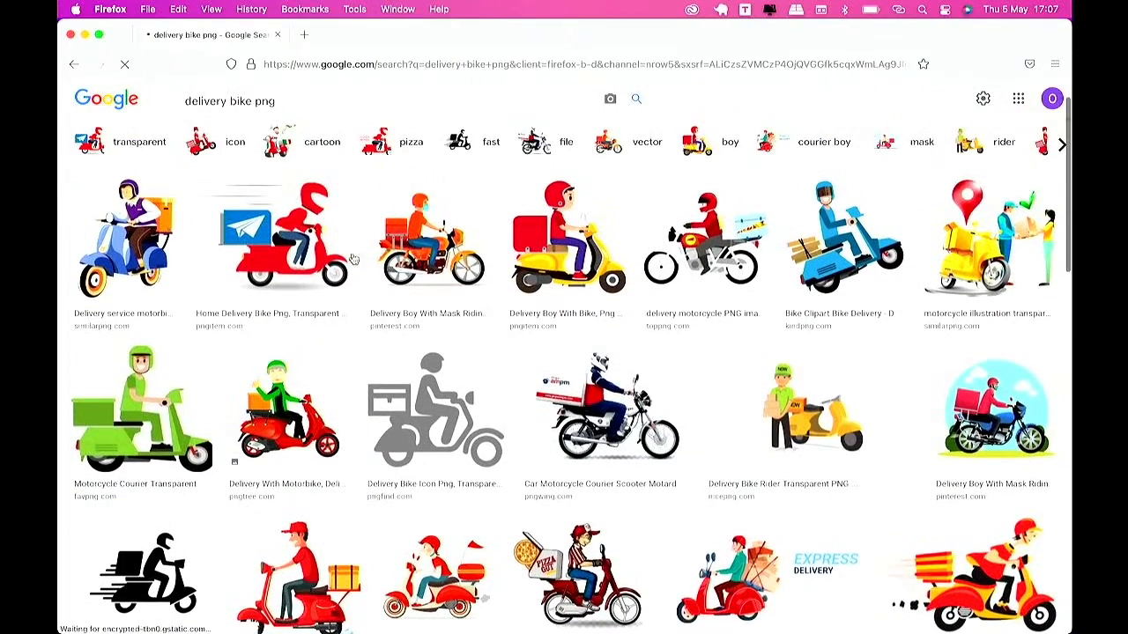
left_click(296, 260)
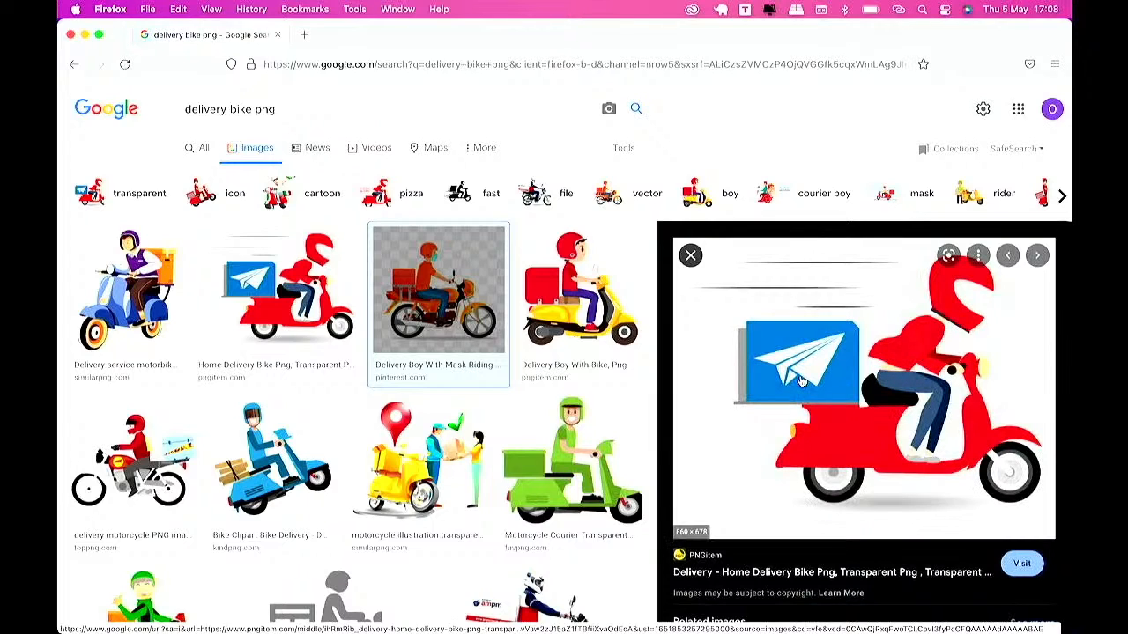
right_click(816, 374)
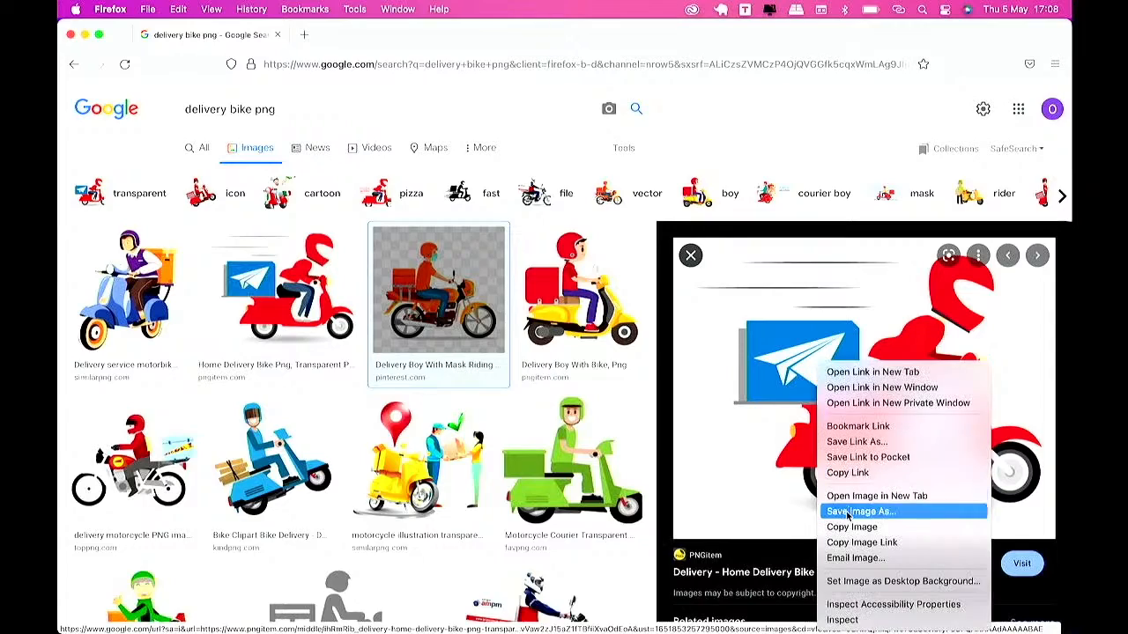
left_click(847, 527)
Step: Switch to Photoshop and paste the delivery image into the new square document, accepting the profile conversion
key("ctrl+Up")
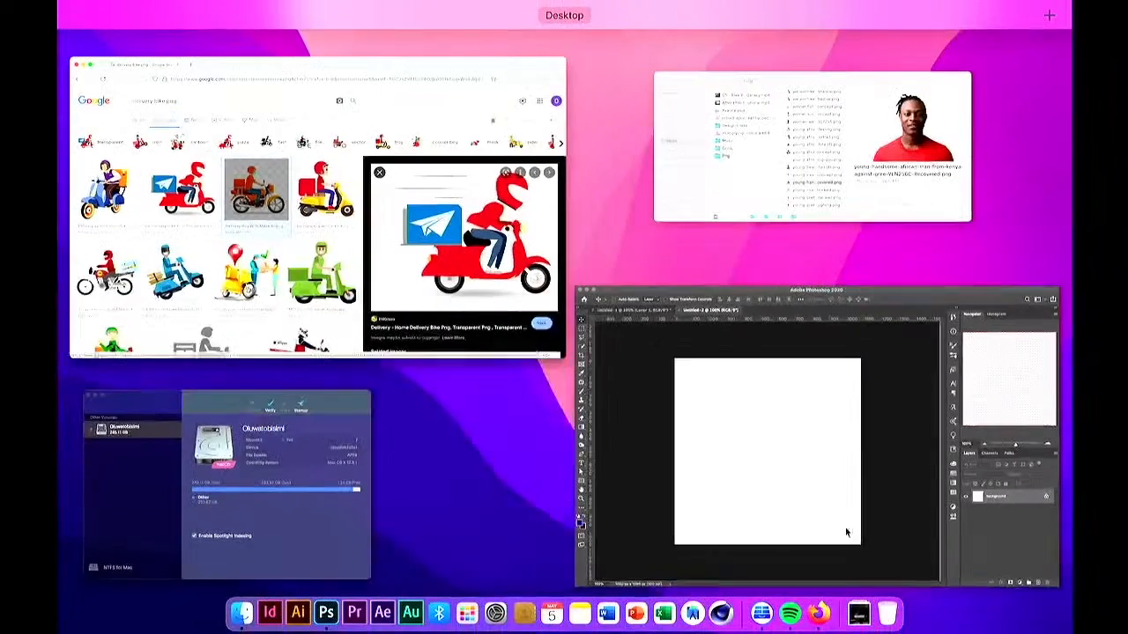
left_click(718, 446)
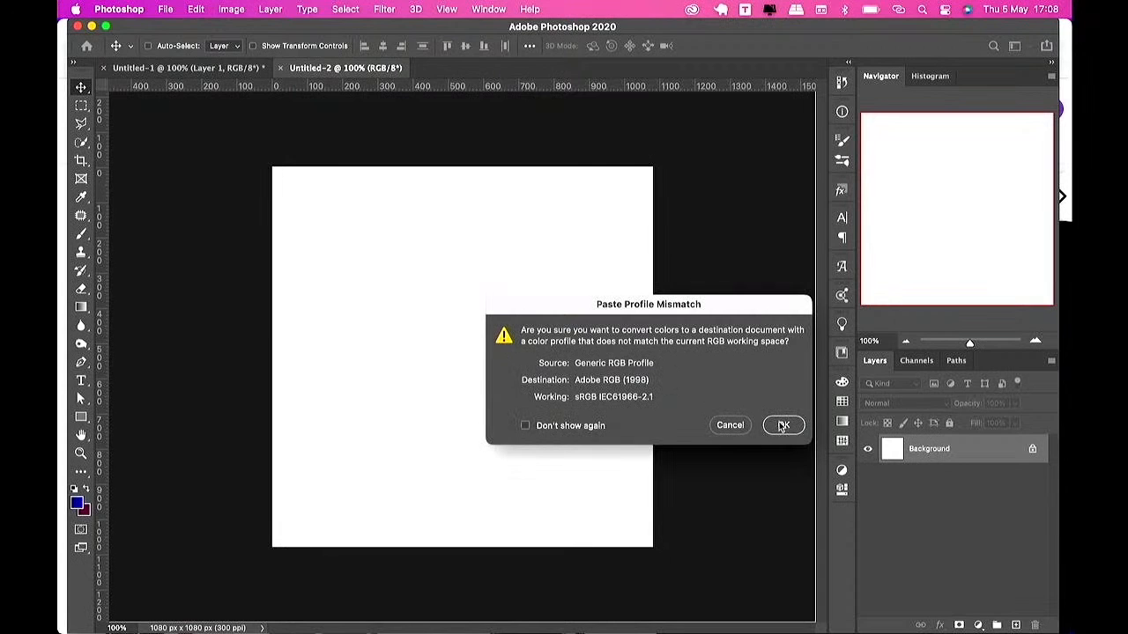
left_click(783, 426)
left_click_drag(485, 315, 502, 351)
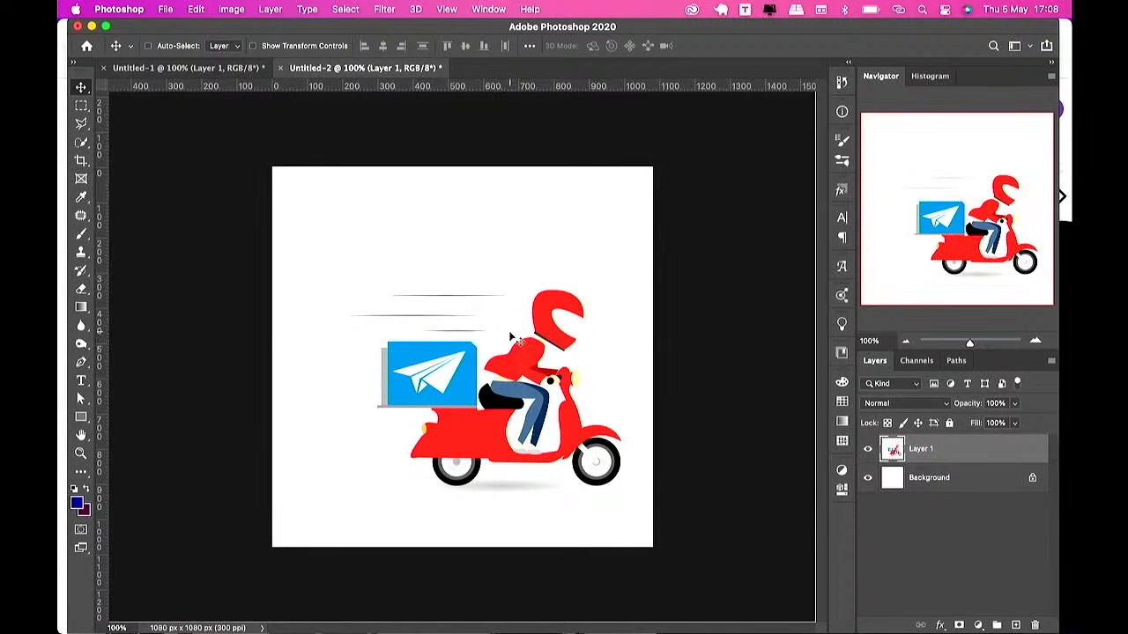
Step: Try Select Subject with the Quick Selection tool on the pasted scooter, then deselect
key("w")
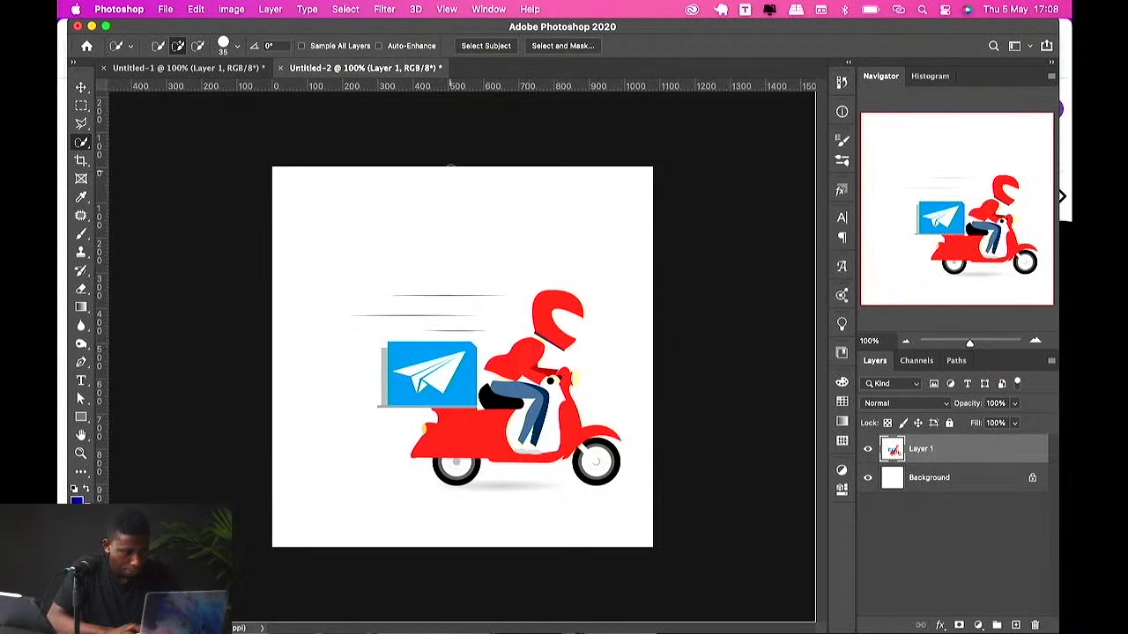
left_click(486, 44)
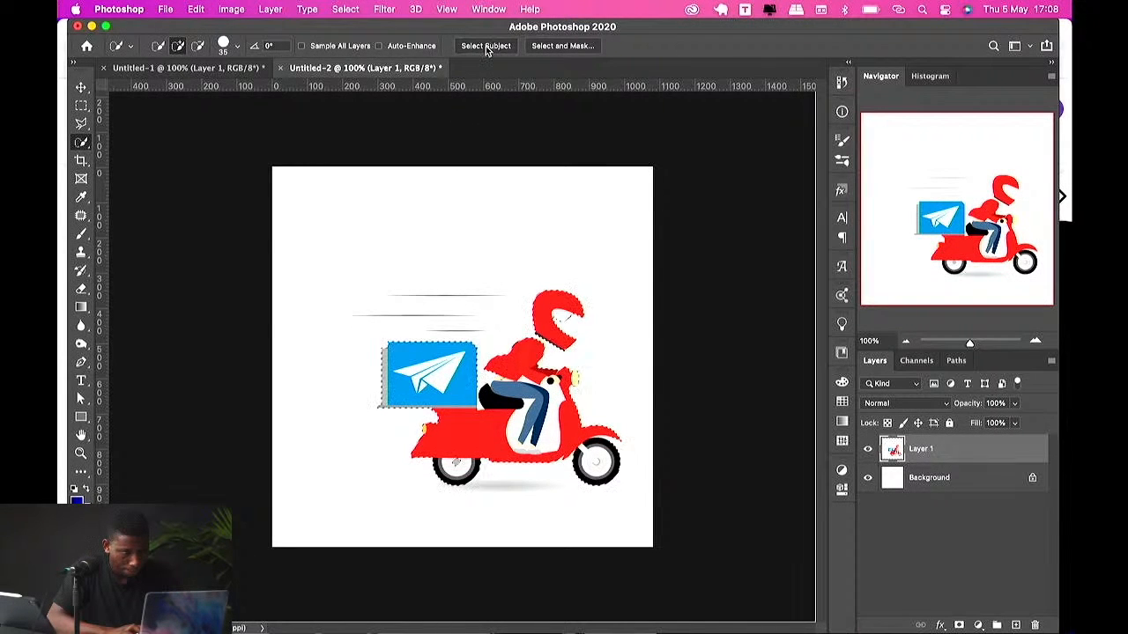
key("super+d")
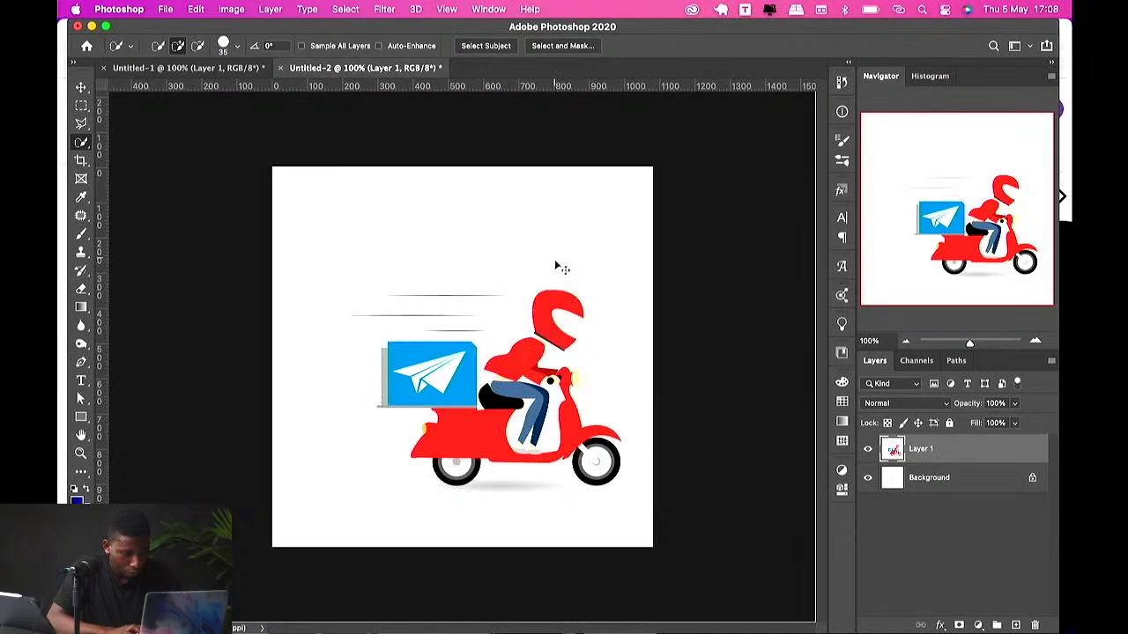
Step: Place the young-caucasian-woman-isolated-keeping-two-arms-crossed-denial-concept.png file from Finder into the square document
key("v")
key("ctrl+Up")
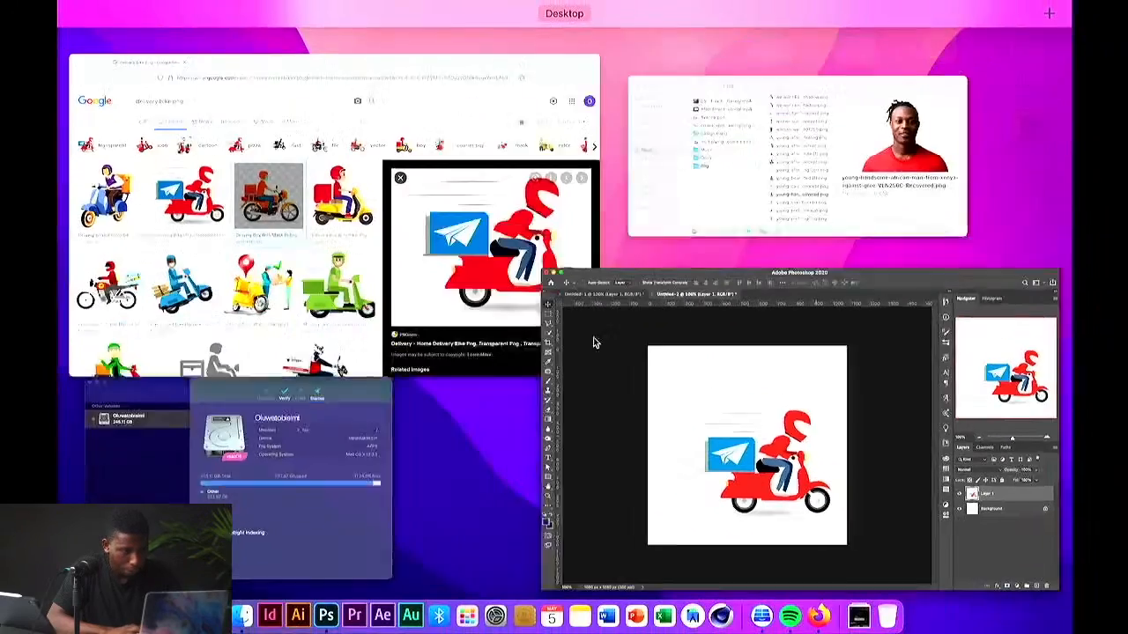
left_click(753, 157)
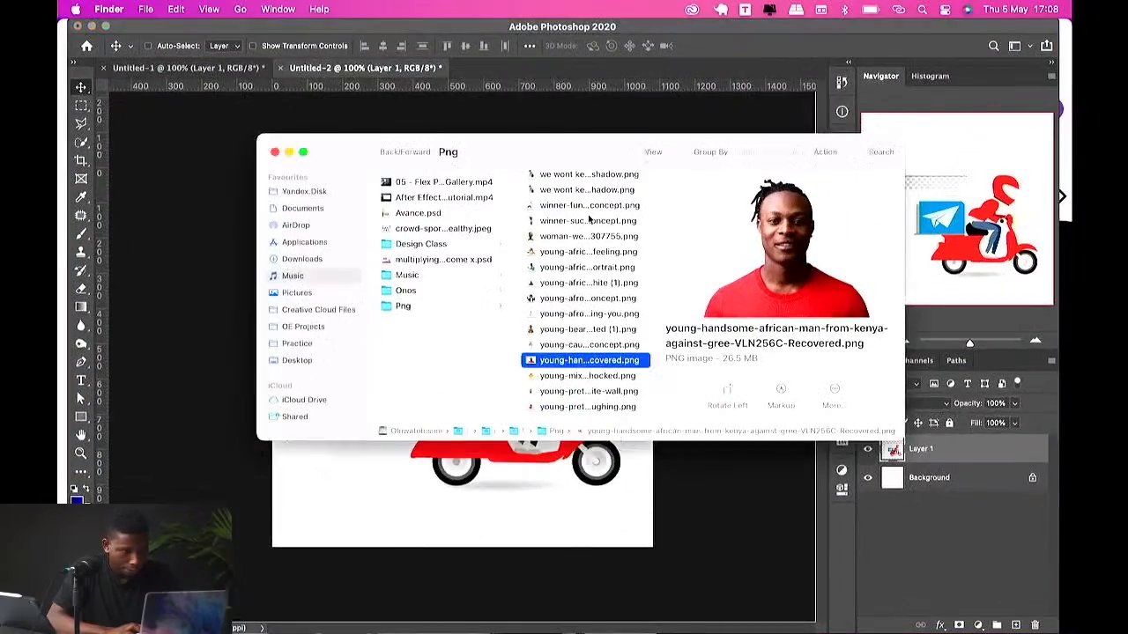
left_click(560, 348)
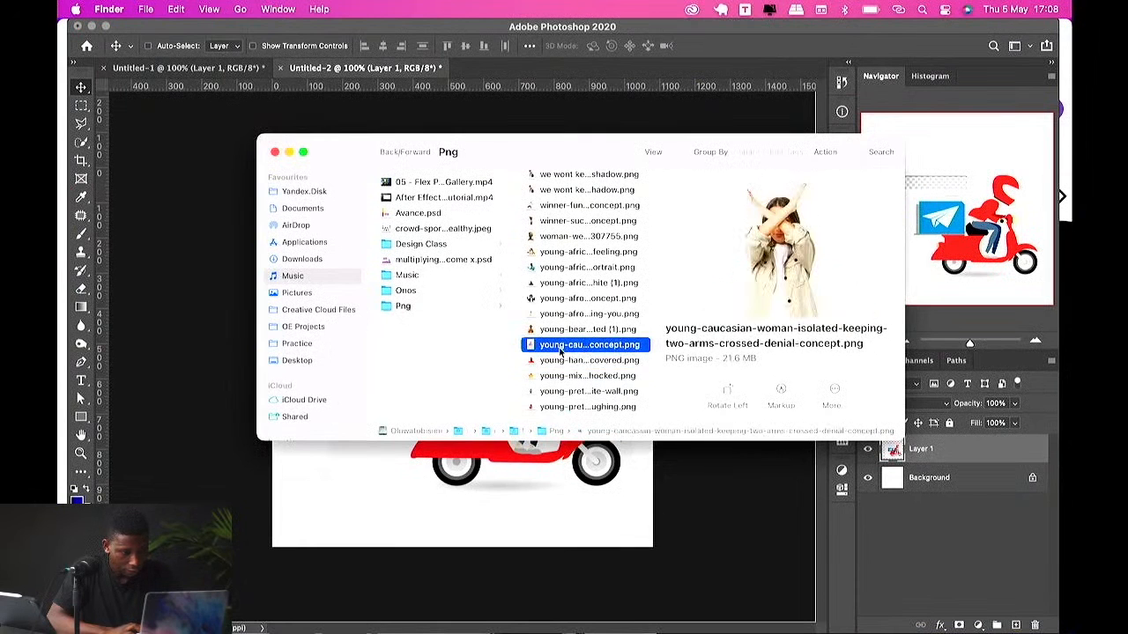
left_click_drag(557, 346, 460, 521)
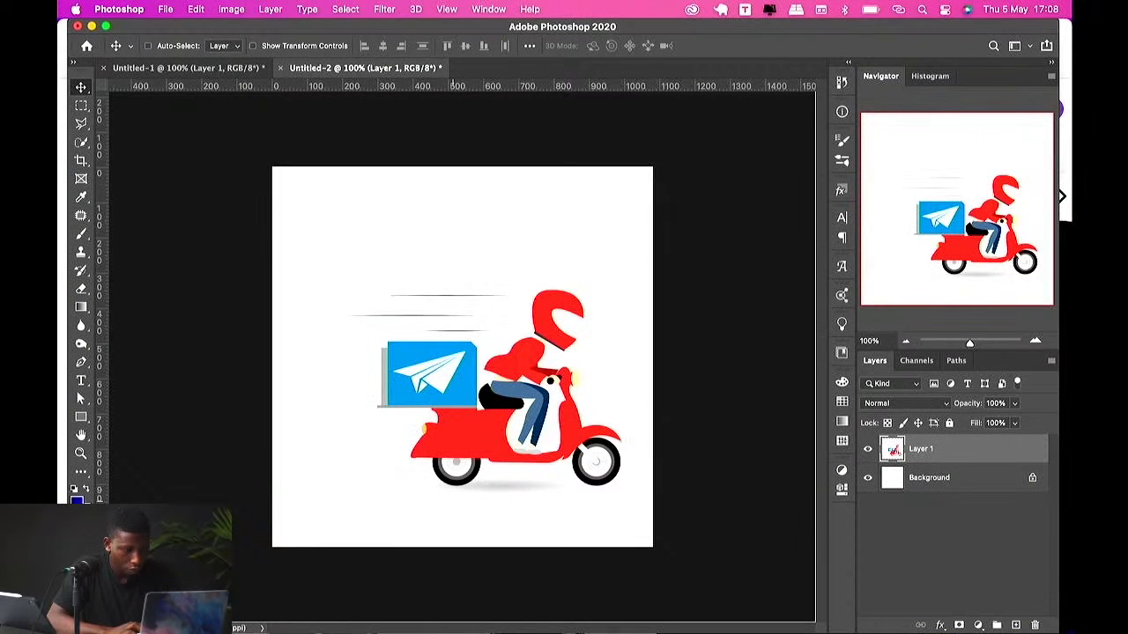
key("Return")
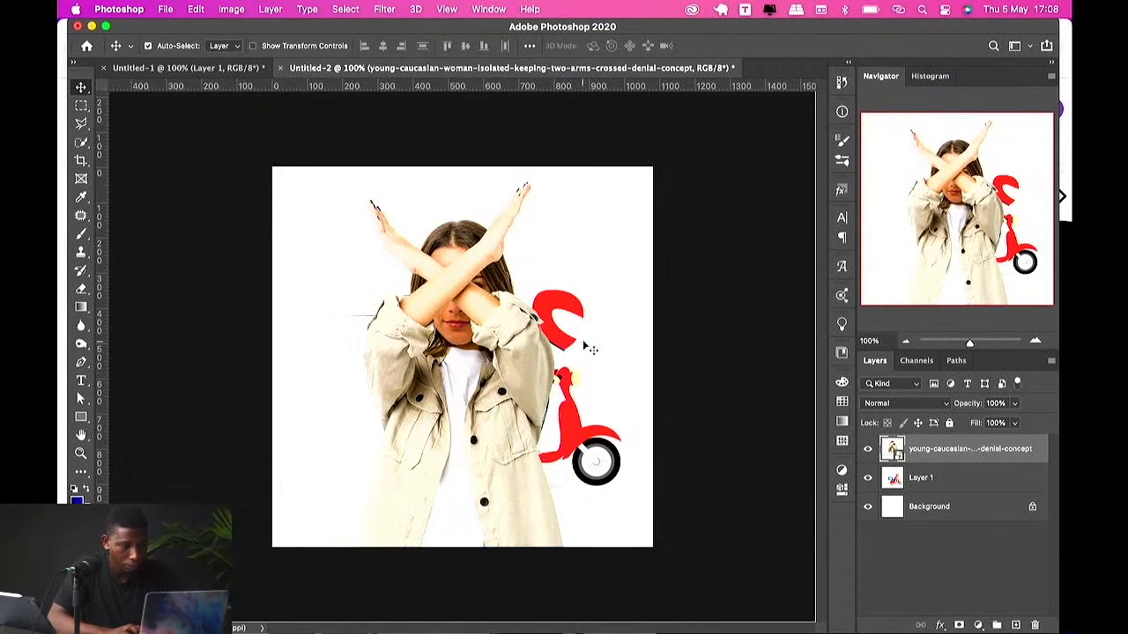
Step: Hide the scooter layer and scale the woman image down so its top sits lower in the canvas
left_click(867, 478)
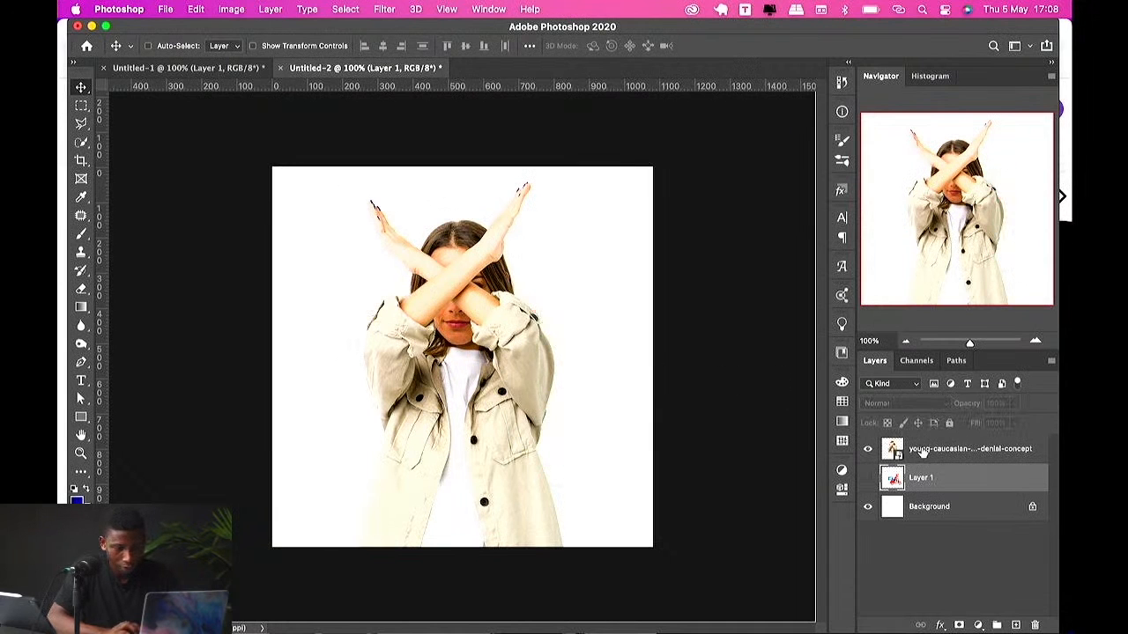
left_click(922, 451)
key("super+t")
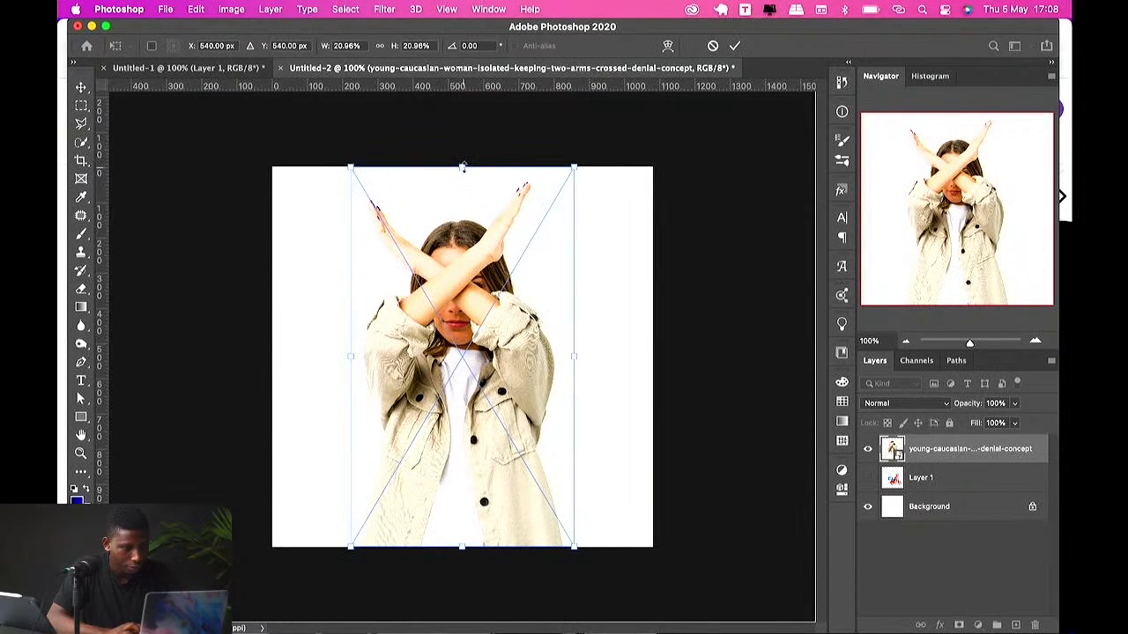
left_click_drag(462, 167, 466, 230)
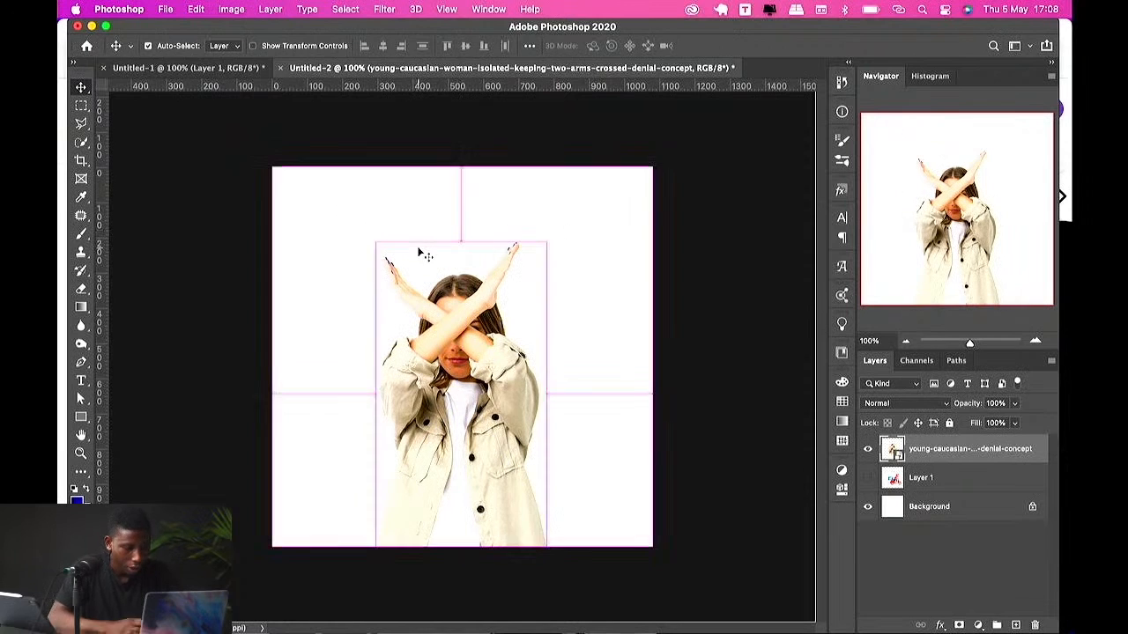
Step: Duplicate the woman layer and apply a Motion Blur with angle 0° and distance 531 pixels to the lower copy
key("super+j")
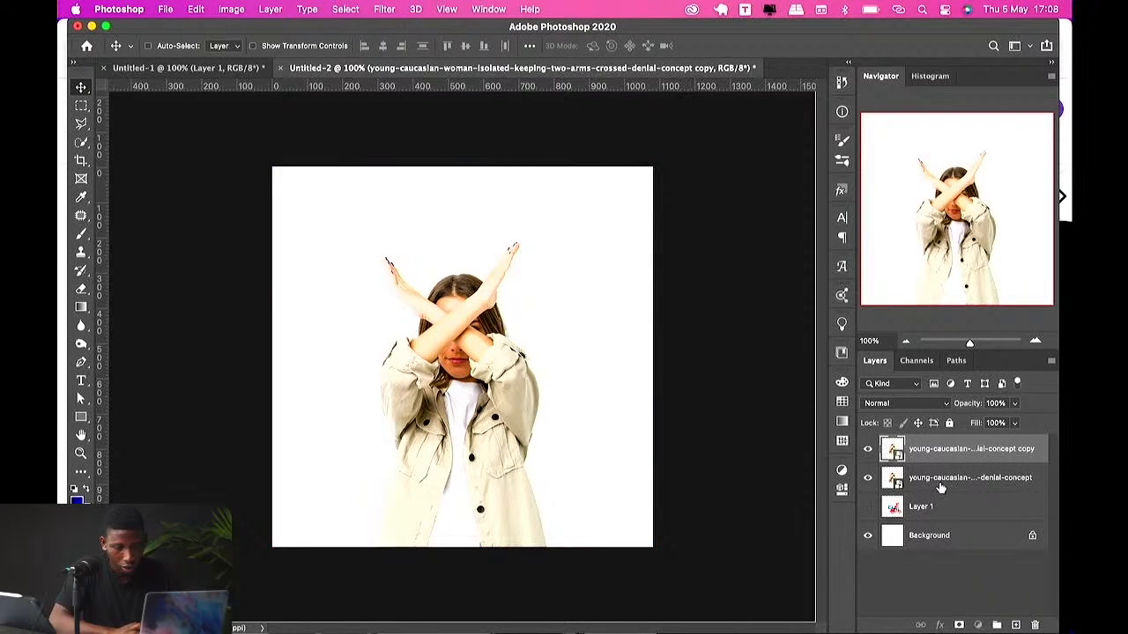
left_click(940, 486)
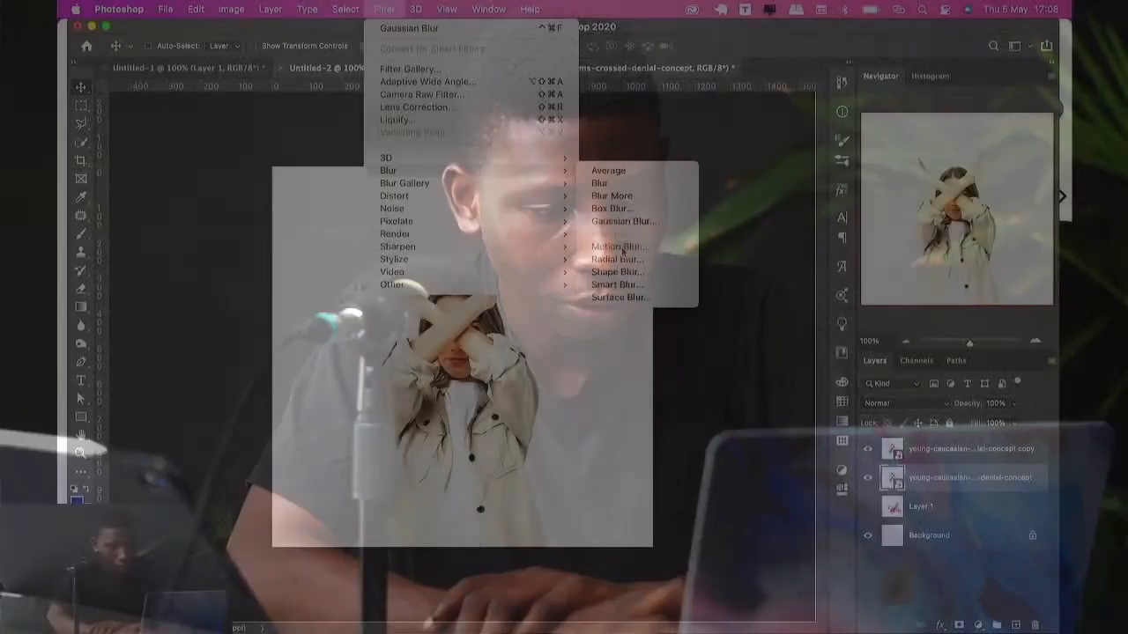
left_click(619, 247)
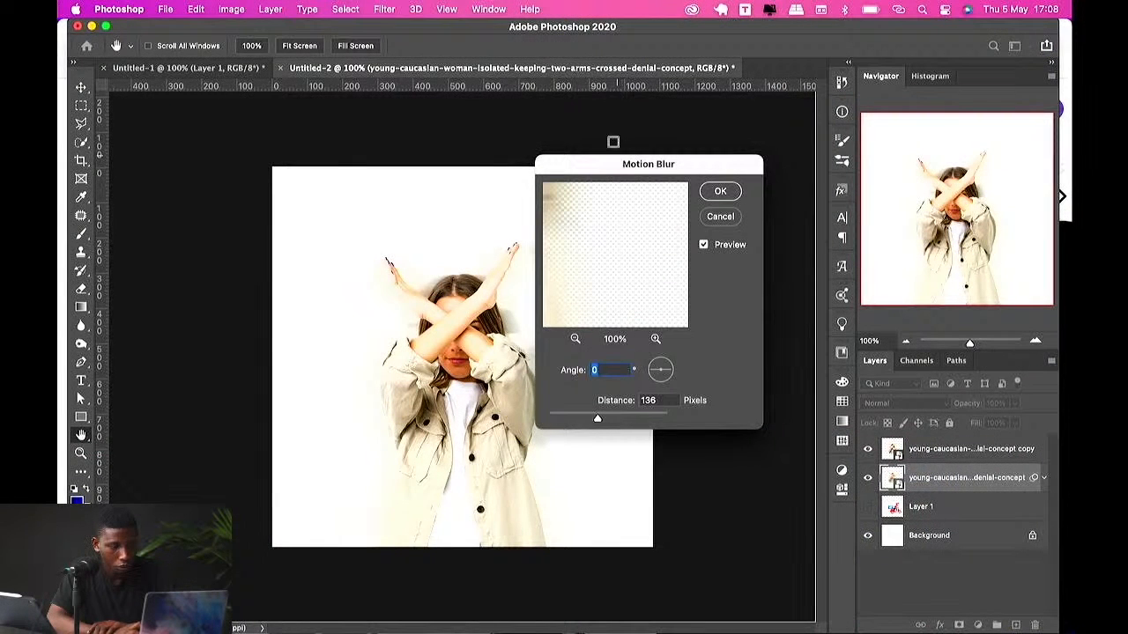
left_click_drag(603, 163, 774, 181)
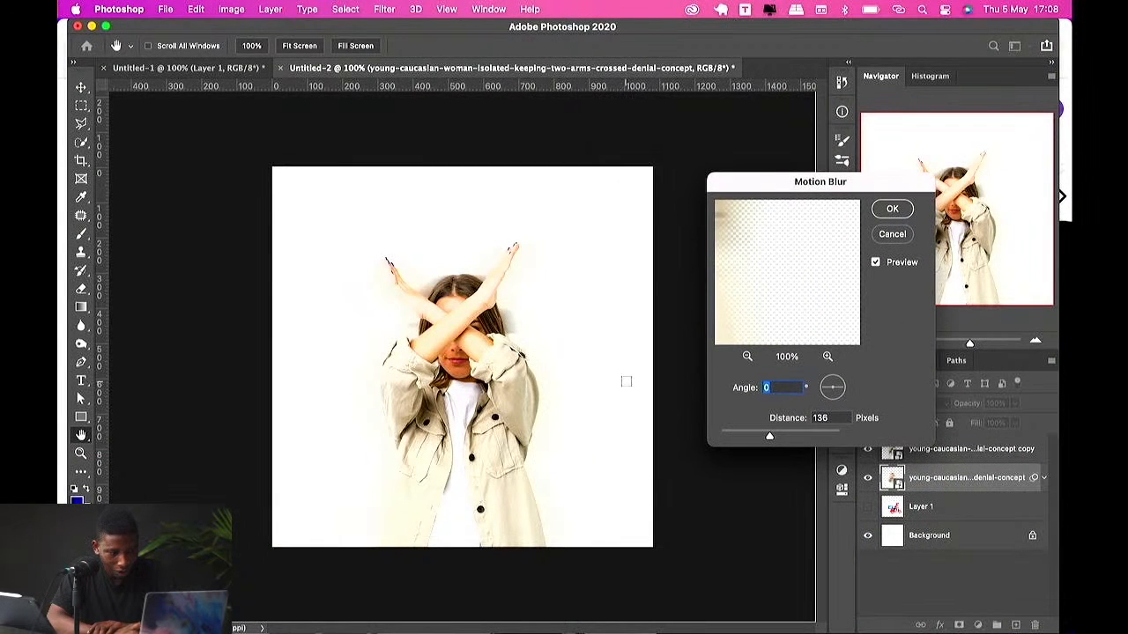
left_click(793, 436)
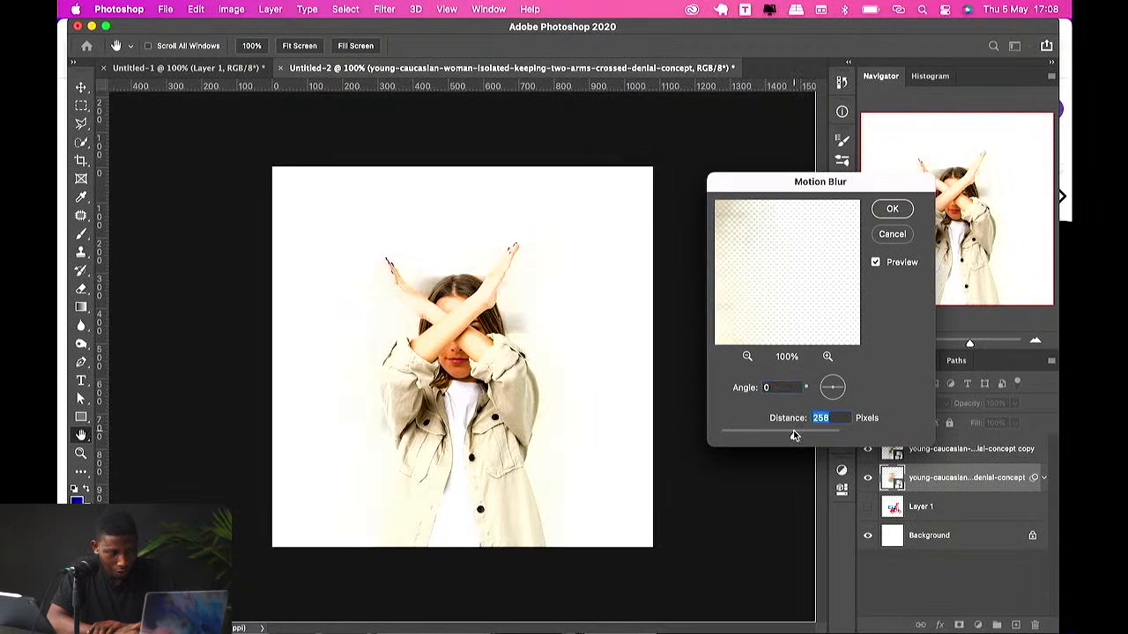
left_click_drag(794, 435, 806, 435)
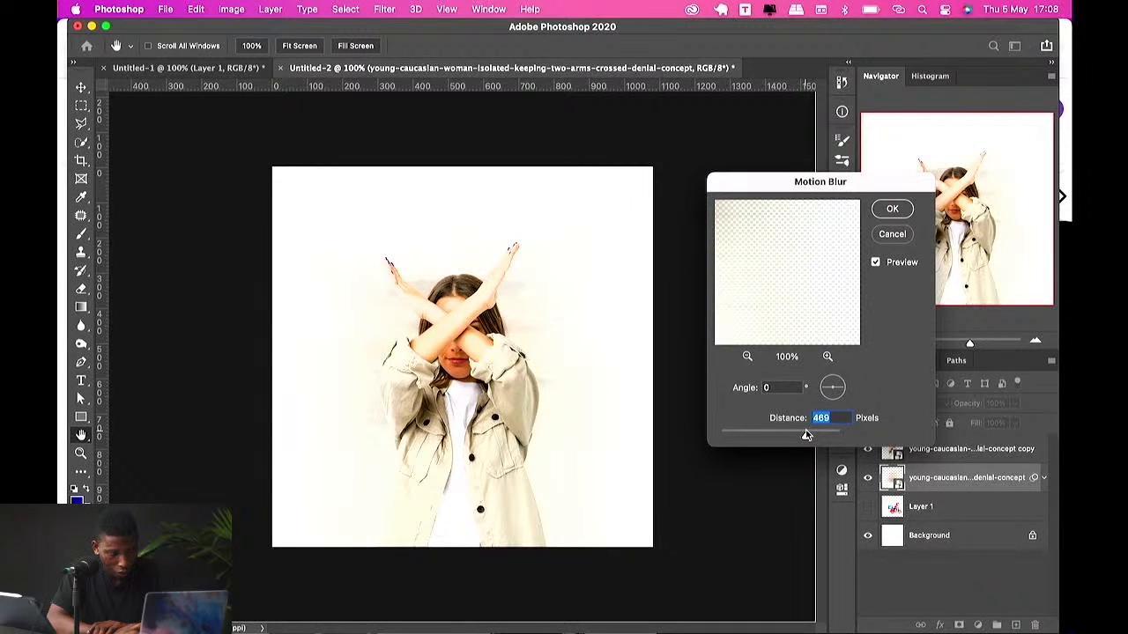
mouse_move(807, 435)
left_mouse_down()
mouse_move(821, 435)
mouse_move(807, 437)
left_mouse_up()
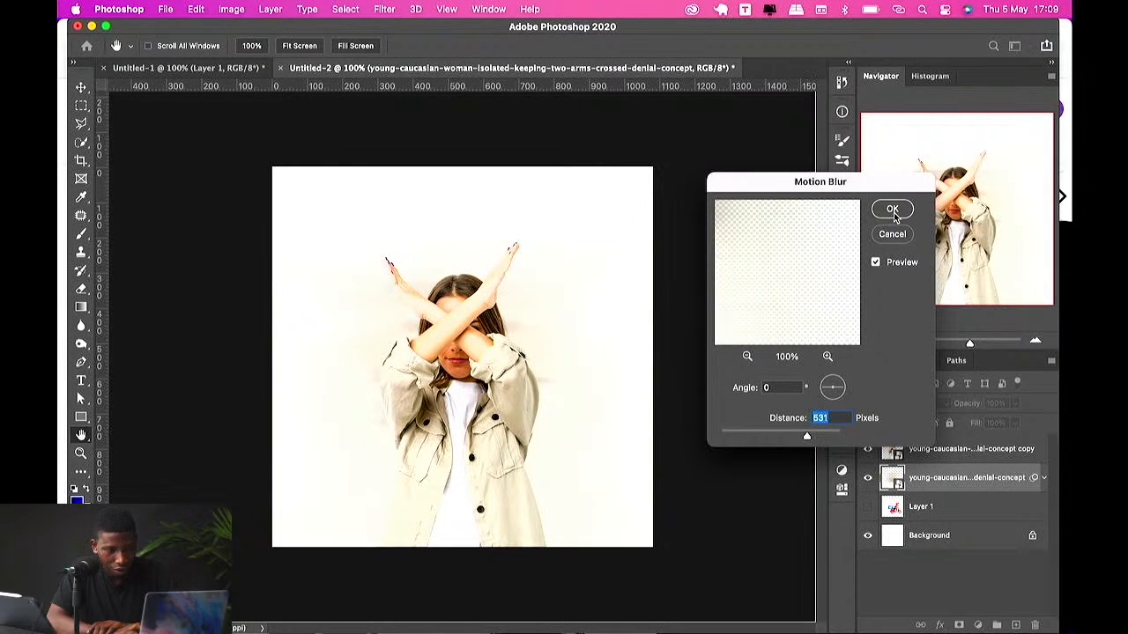
left_click(892, 210)
Step: Shift the blurred woman layer to the left, toggling its Smart Filters visibility to compare the effect
key("v")
left_click_drag(567, 352, 504, 352)
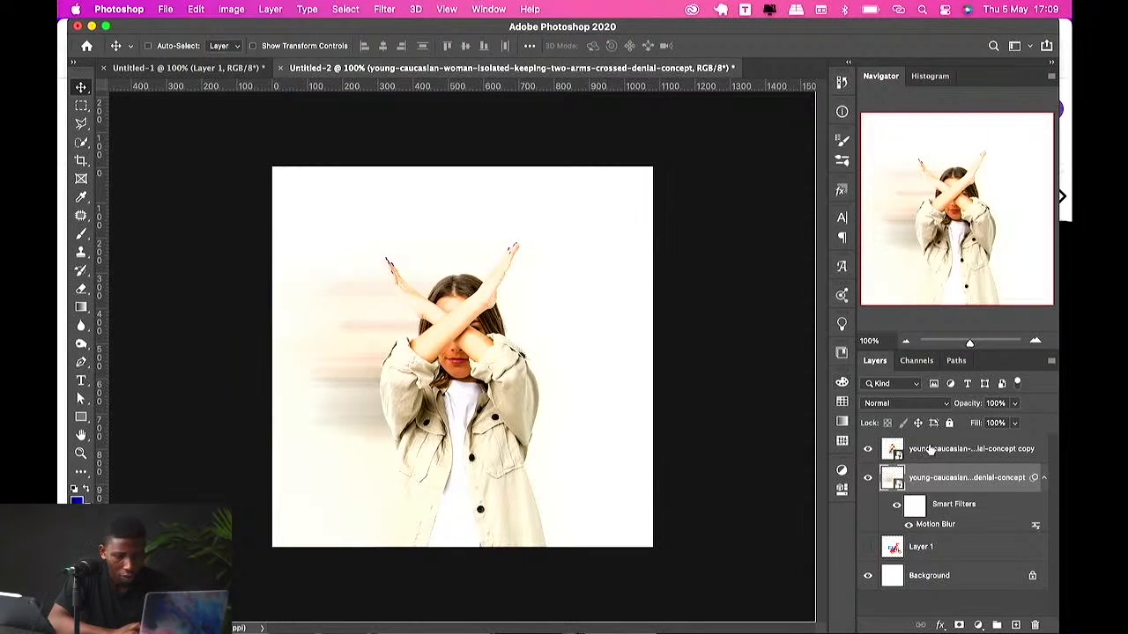
left_click(895, 504)
left_click(895, 505)
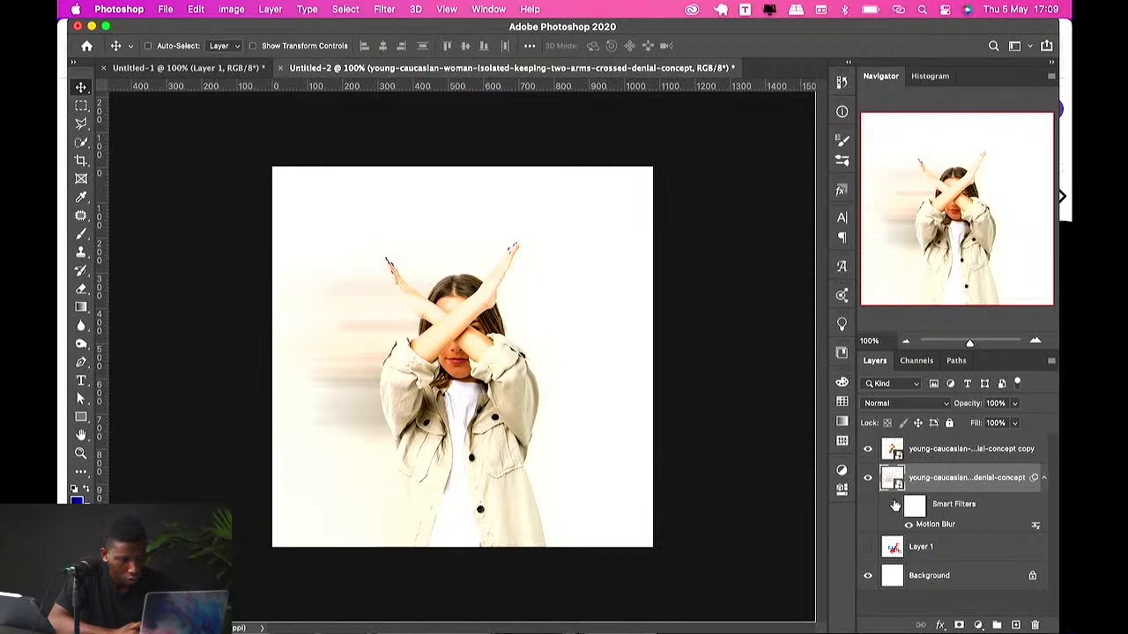
left_click(896, 505)
left_click(895, 505)
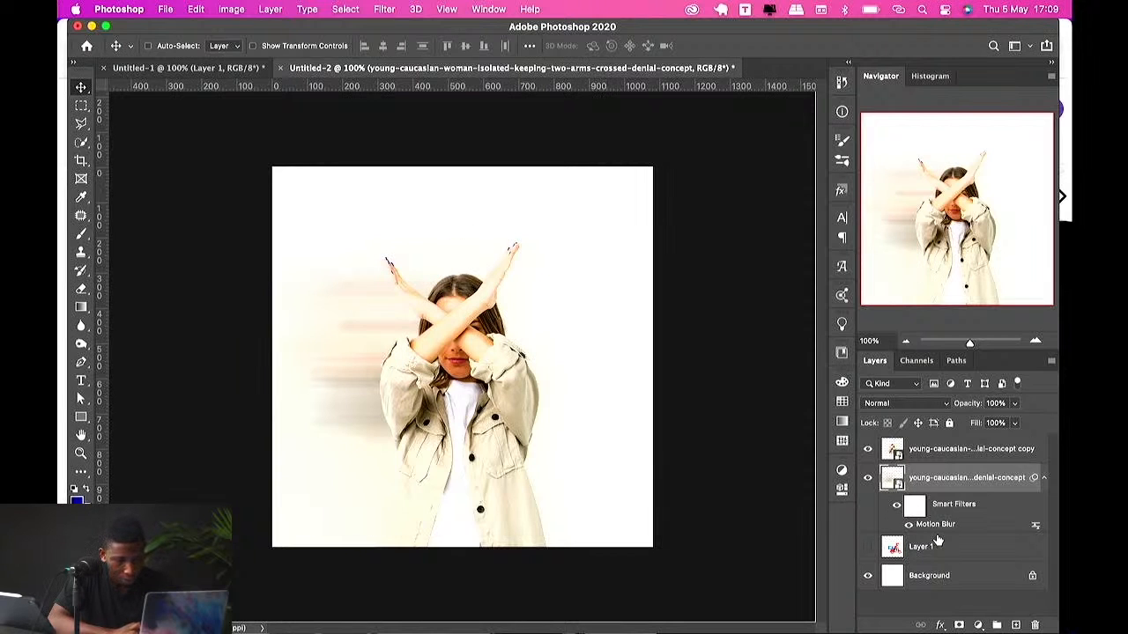
Step: Reopen the Motion Blur smart filter and set its angle to 40°
double_click(937, 527)
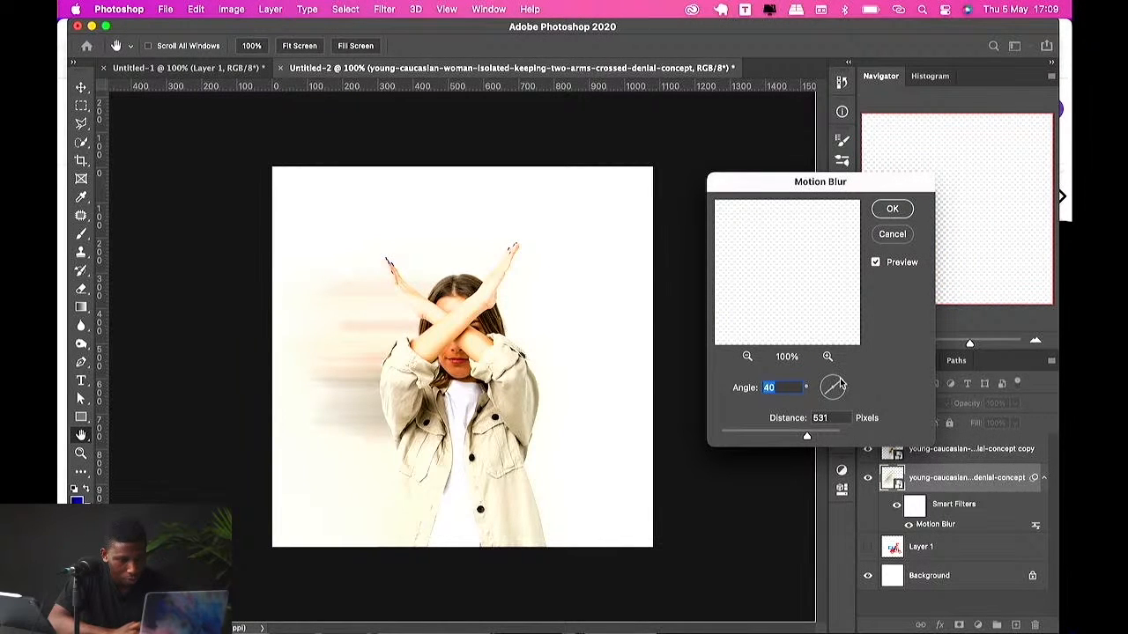
left_click(891, 210)
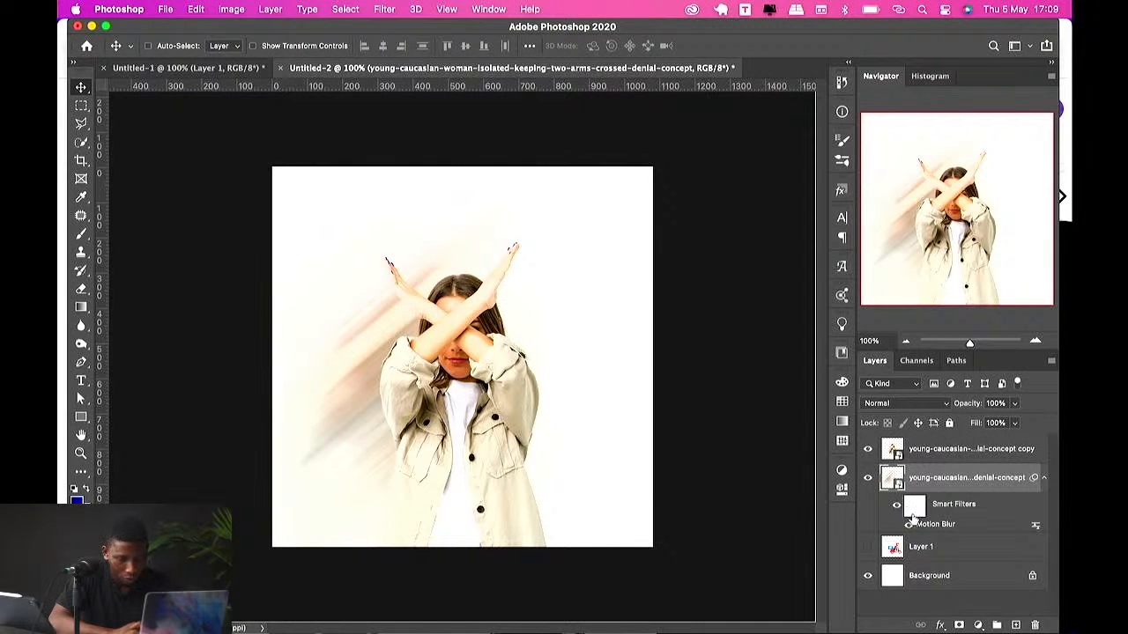
left_click(384, 9)
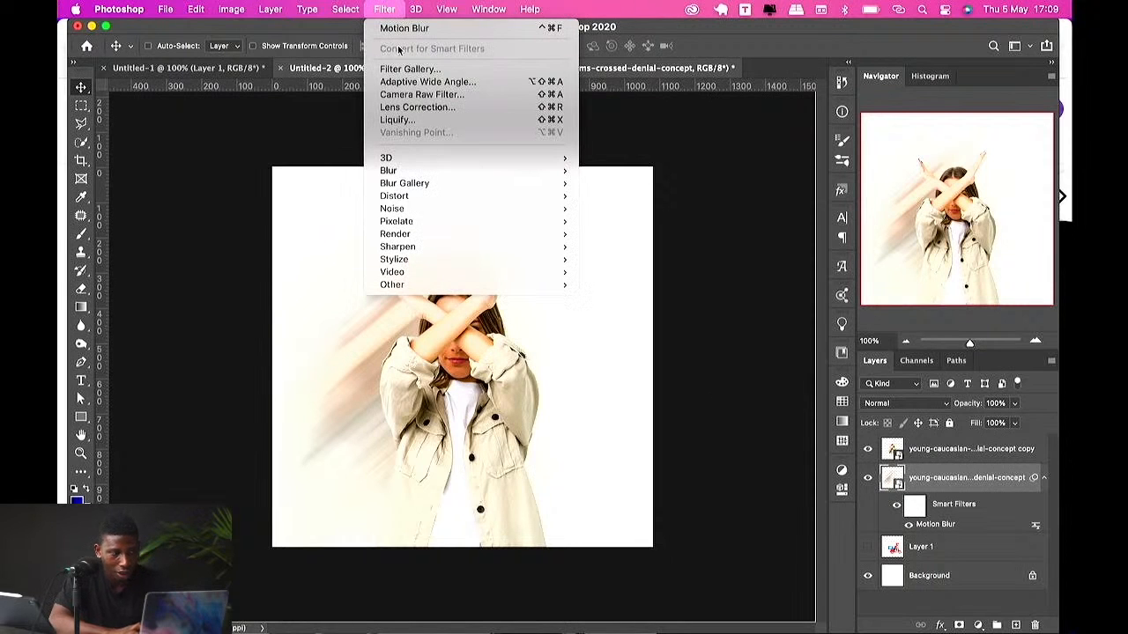
mouse_move(454, 171)
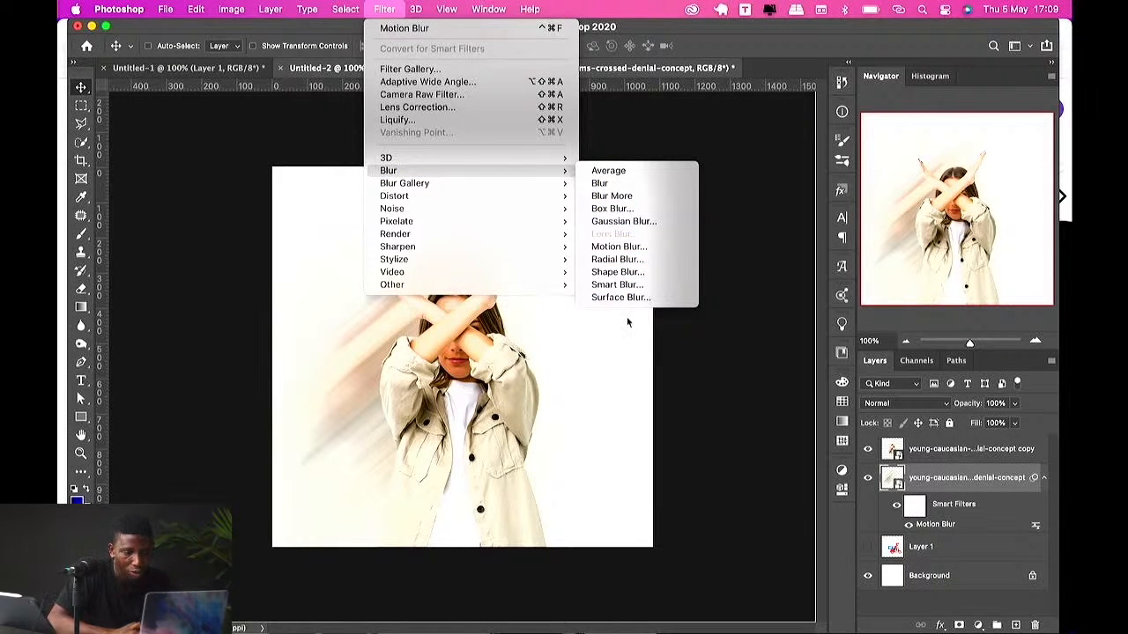
left_click(473, 402)
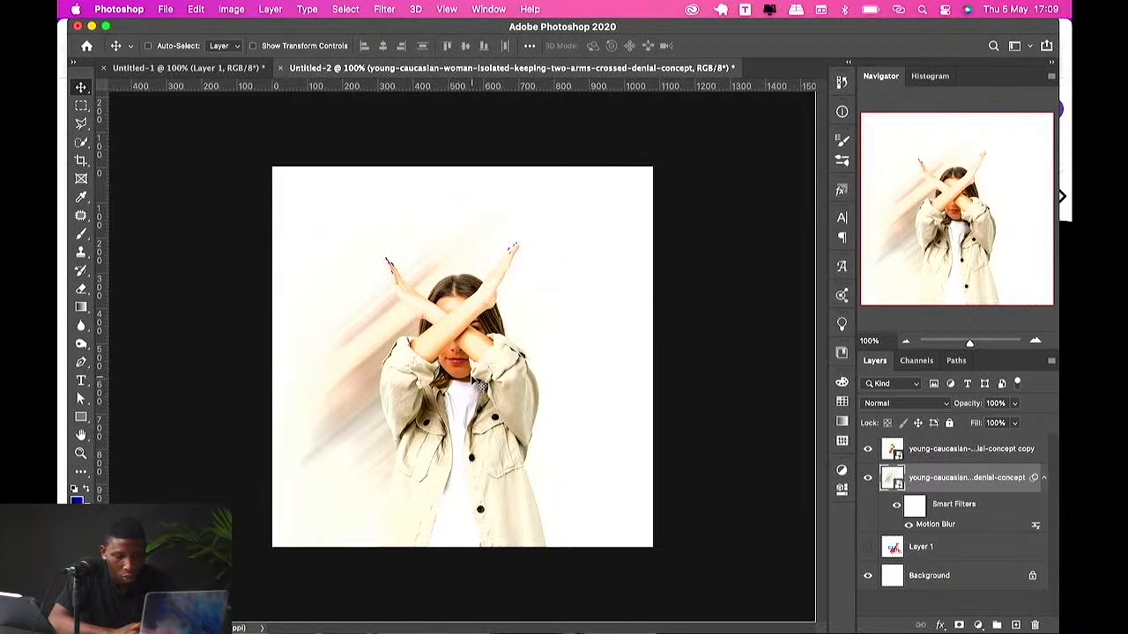
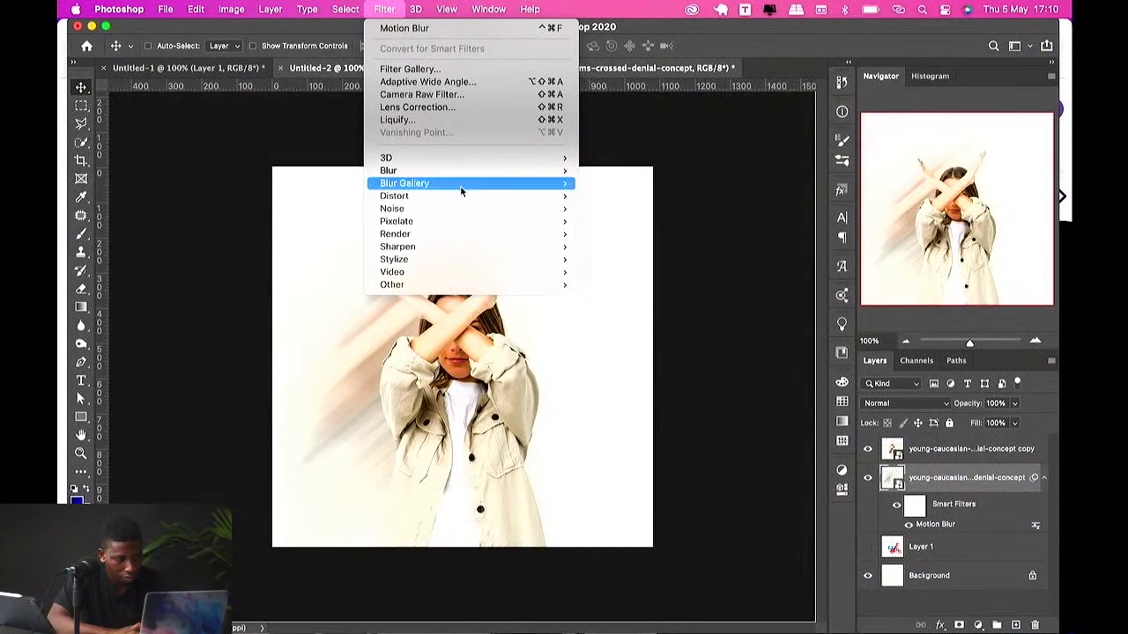
Step: Try a Field Blur on the woman layer, raising the blur and adding several blur pins
left_click(626, 183)
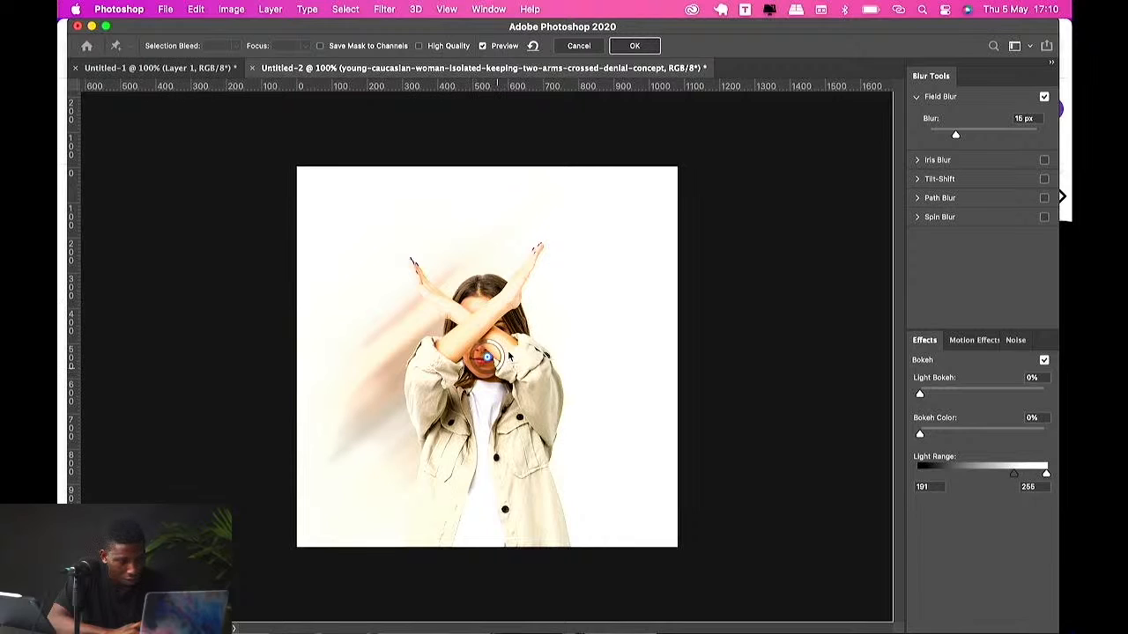
left_click_drag(495, 374, 508, 229)
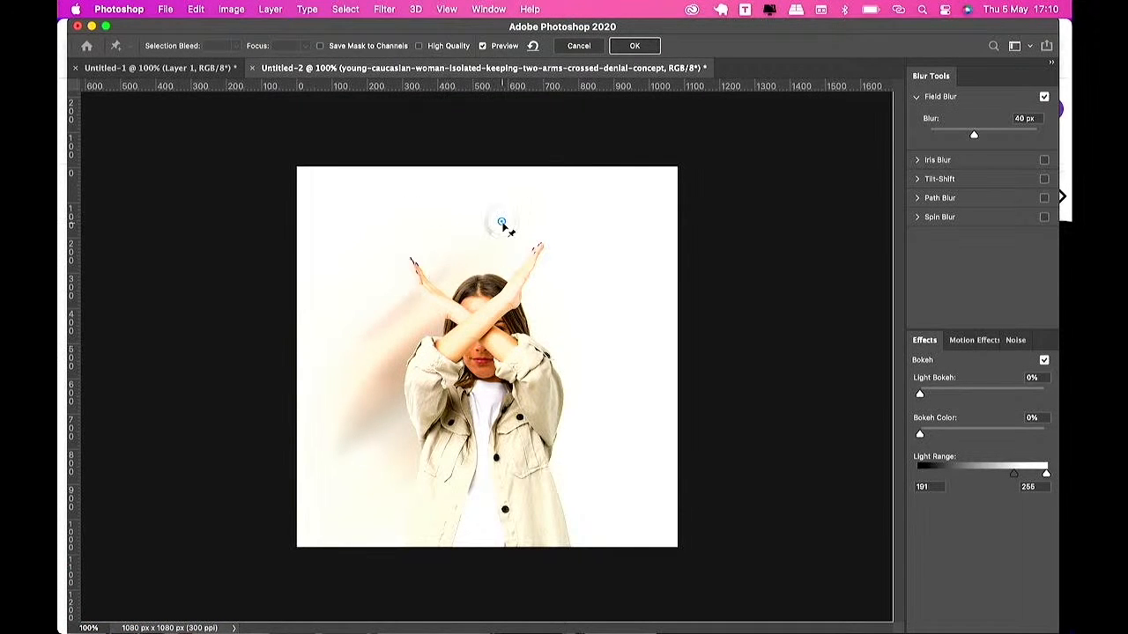
left_click(357, 340)
left_click(620, 324)
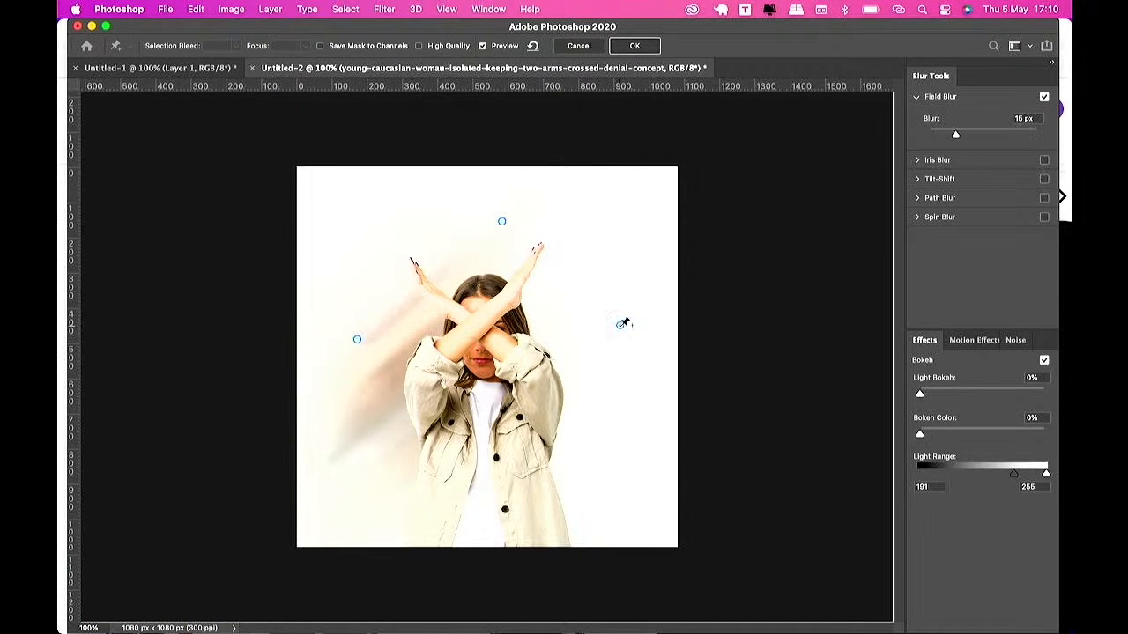
left_click(474, 394)
key("Return")
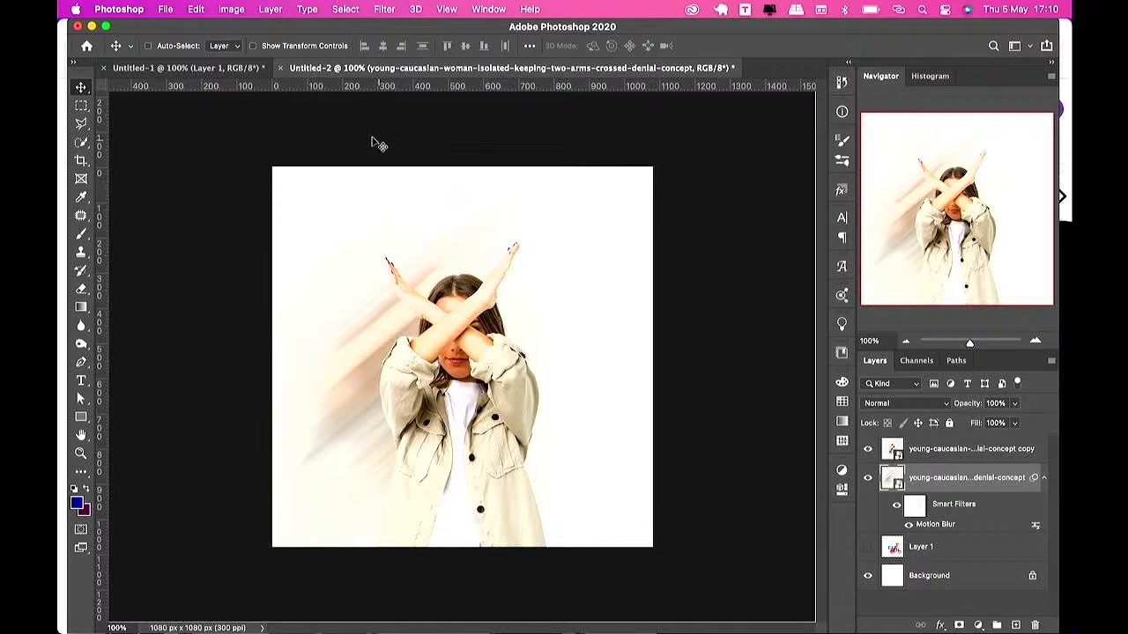
Step: Reopen the blurred woman layer's Motion Blur filter and set its angle to 0° with a longer distance
left_click(212, 70)
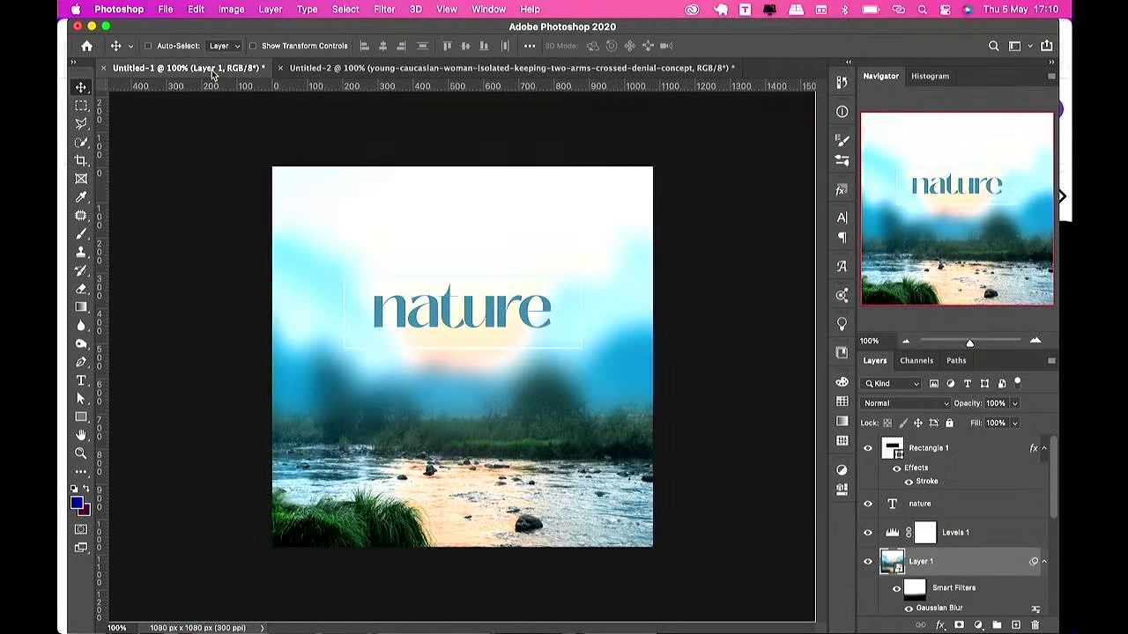
left_click(370, 67)
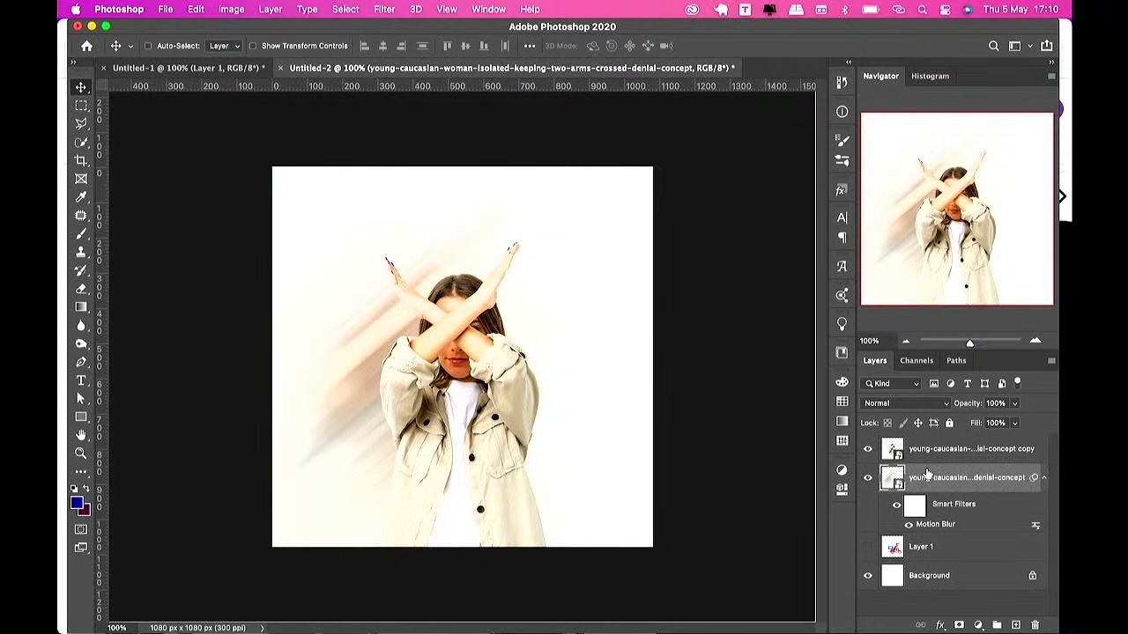
double_click(922, 525)
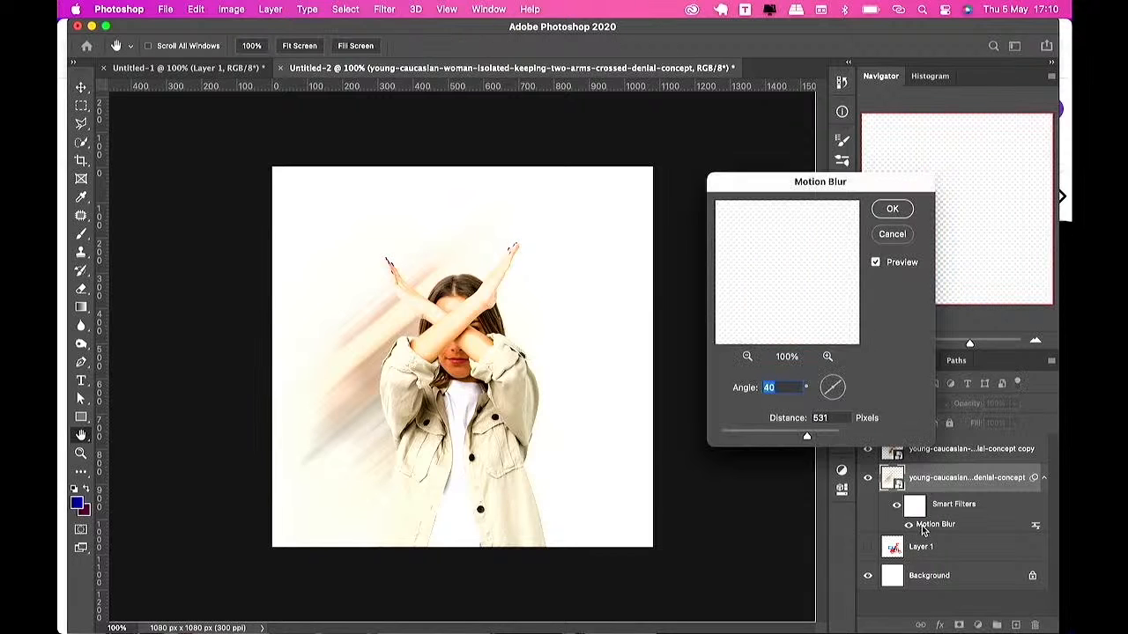
left_click_drag(803, 438, 821, 438)
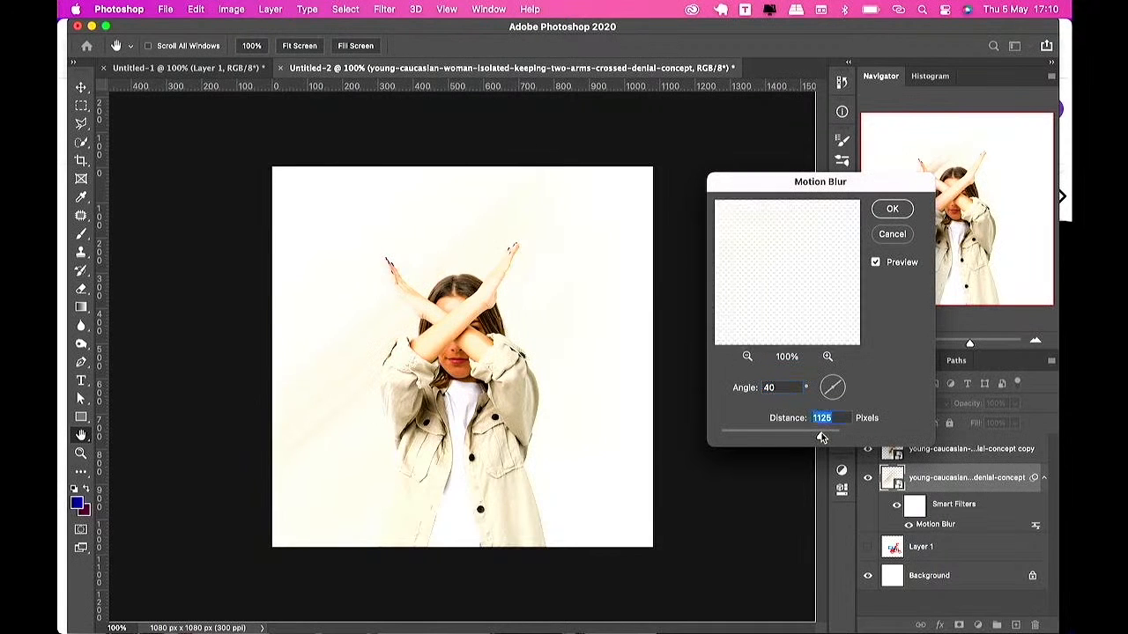
left_click(839, 390)
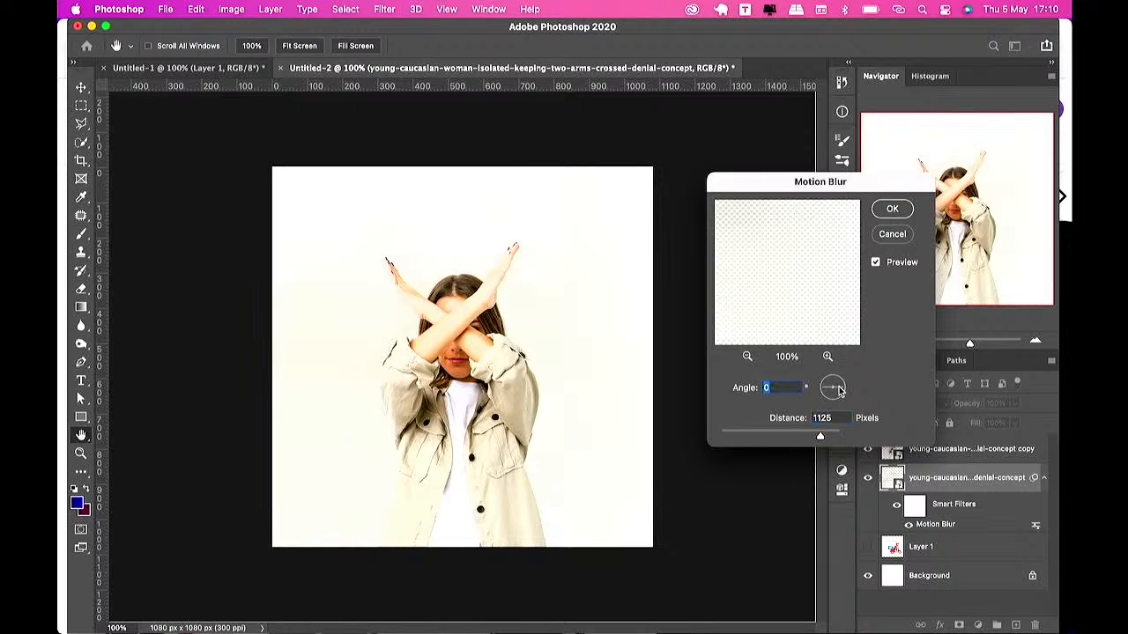
mouse_move(817, 438)
left_mouse_down()
mouse_move(767, 435)
mouse_move(802, 428)
left_mouse_up()
left_click(888, 205)
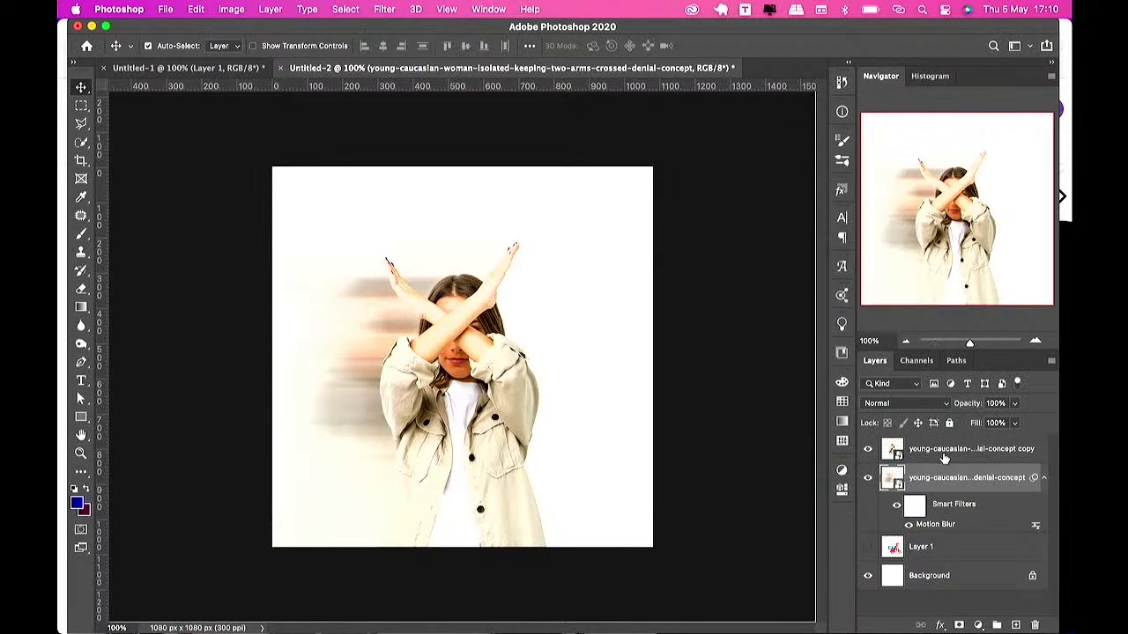
Step: Move the sharp top woman layer down so she sits lower in the canvas
left_click(943, 457)
left_click_drag(519, 349, 551, 464)
Step: Duplicate the blurred woman layer and shift the copy to the right
left_click(926, 484)
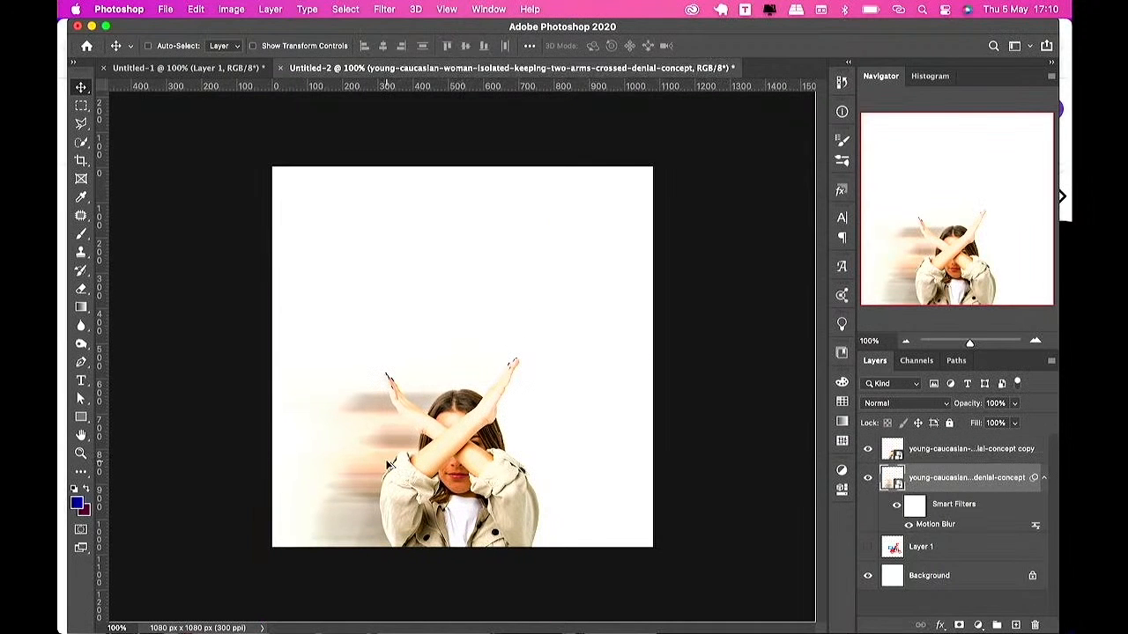
left_click_drag(388, 464, 595, 455)
Step: Add a text layer reading "stay" above the woman's arms
key("t")
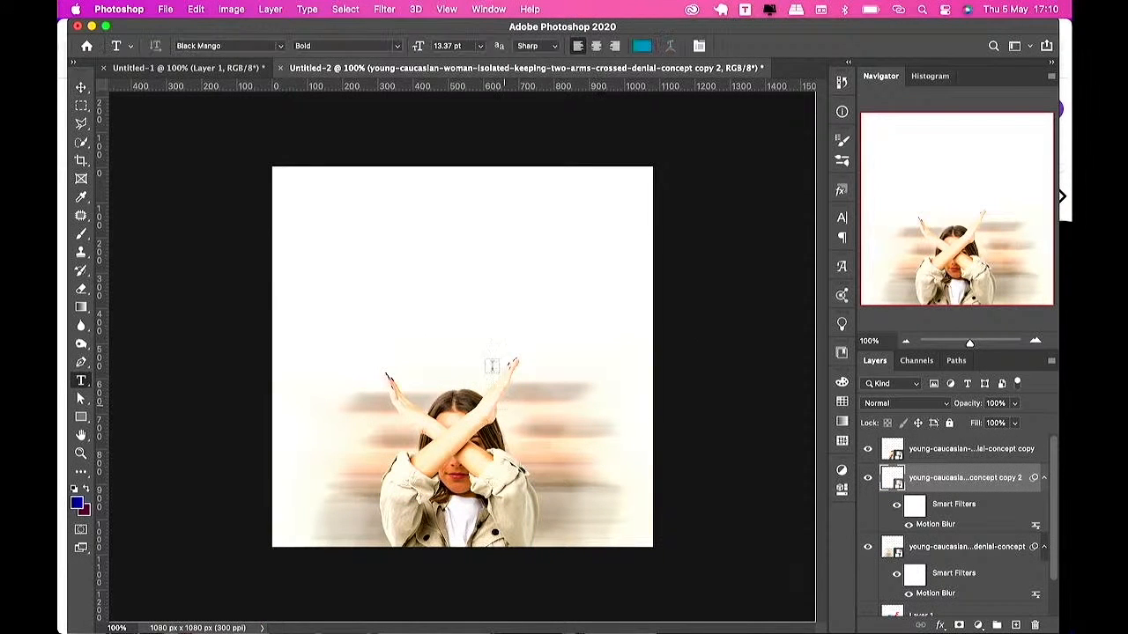
left_click(431, 326)
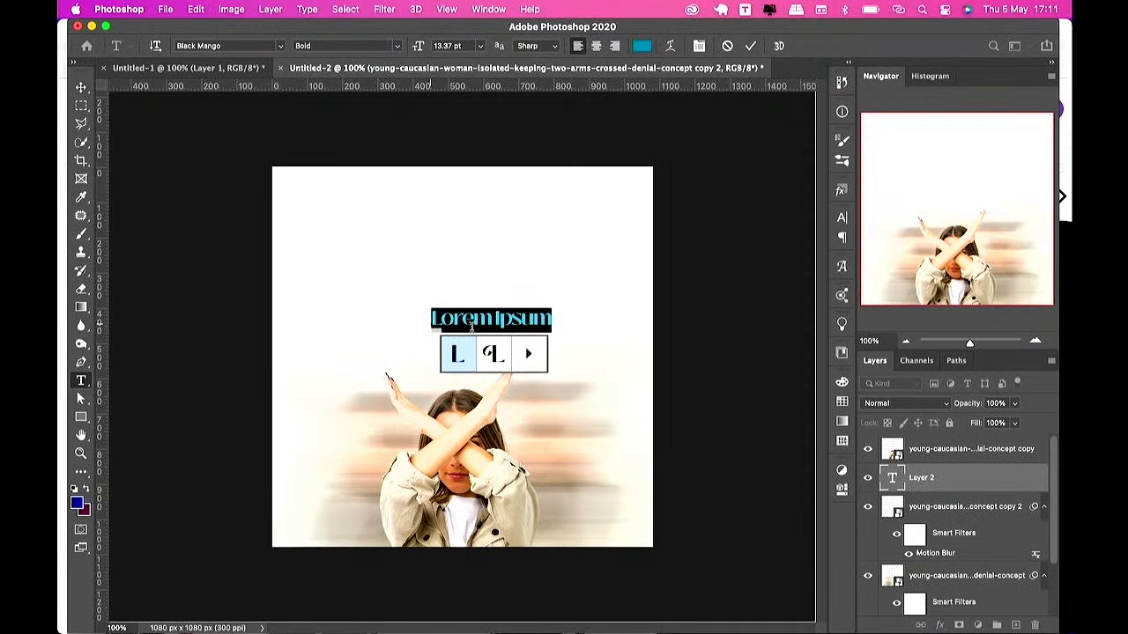
type("ta")
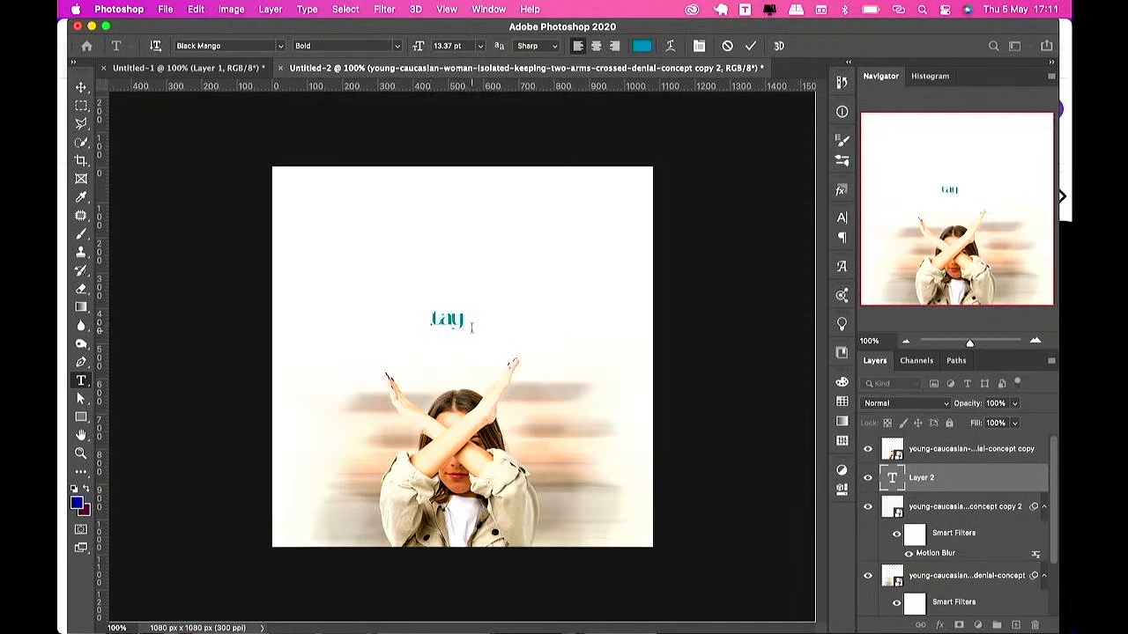
type("y")
key("BackSpace")
key("BackSpace")
key("BackSpace")
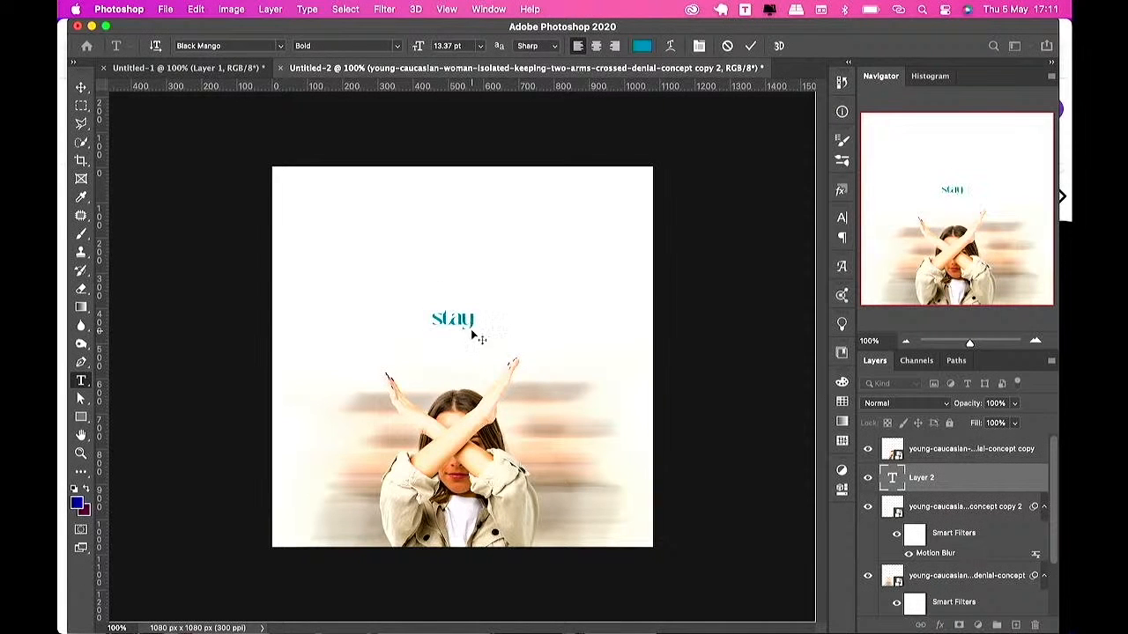
Step: Add a second text layer reading "woke" up and to the right of the first
left_click(504, 282)
left_click(509, 286)
type("o")
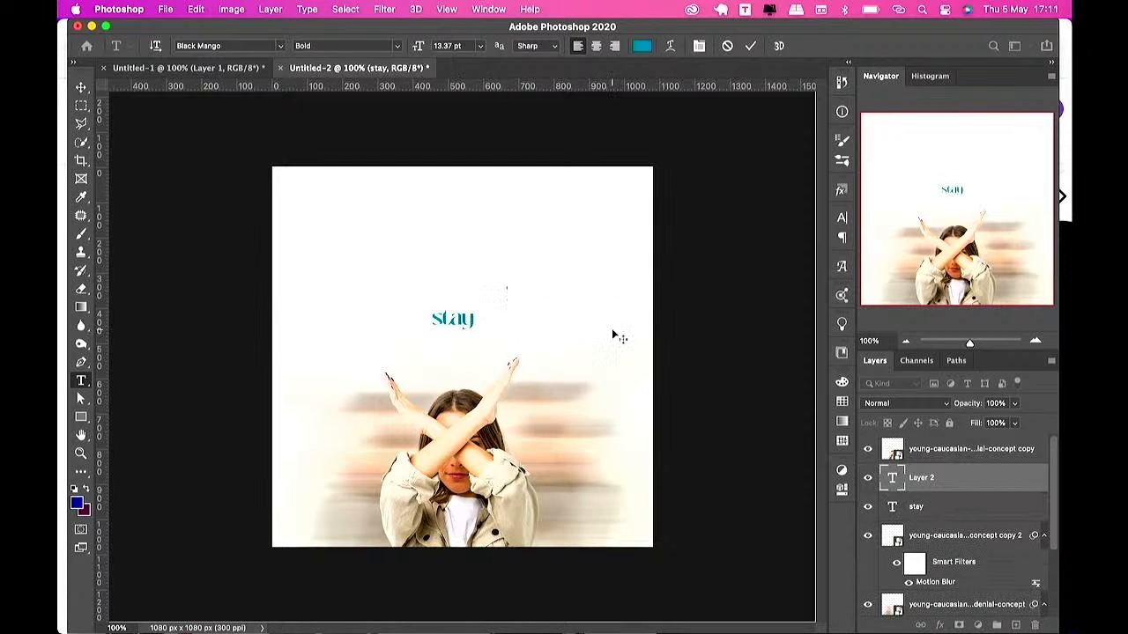
type("oke")
key("super+Return")
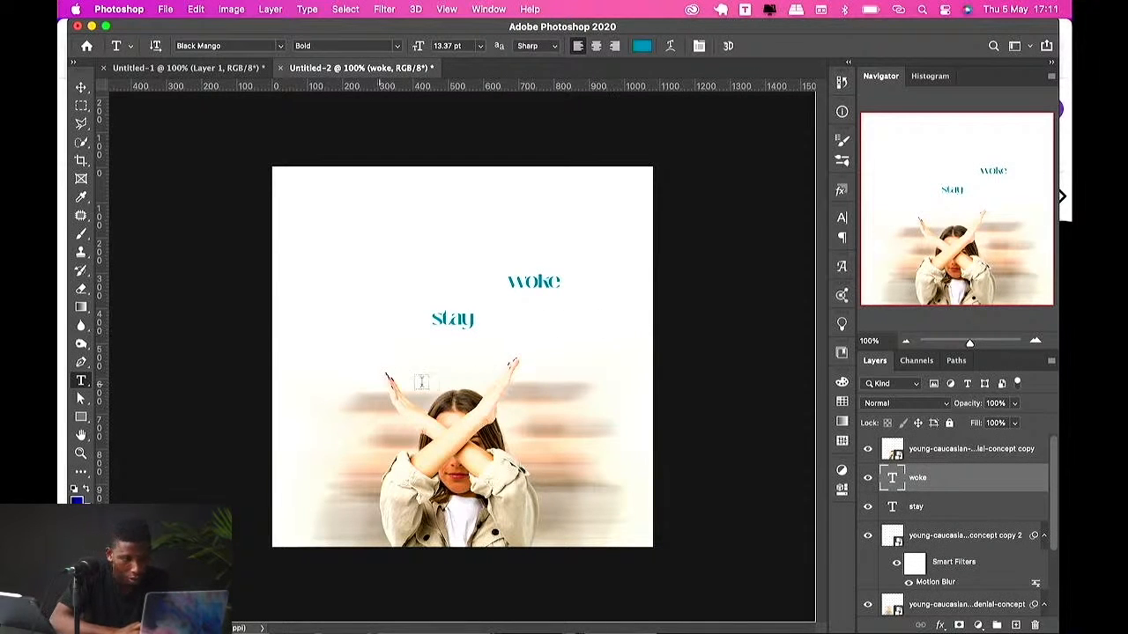
Step: Set the "woke" text to Gotham Pro Black Italic in all caps
key("v")
left_click(842, 217)
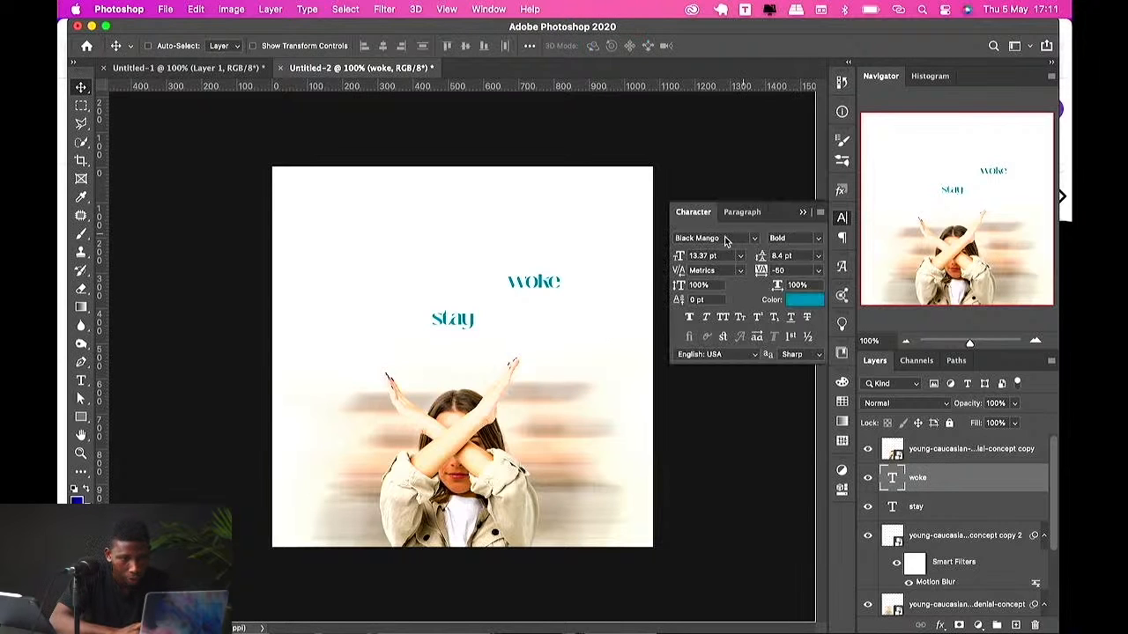
left_click(755, 239)
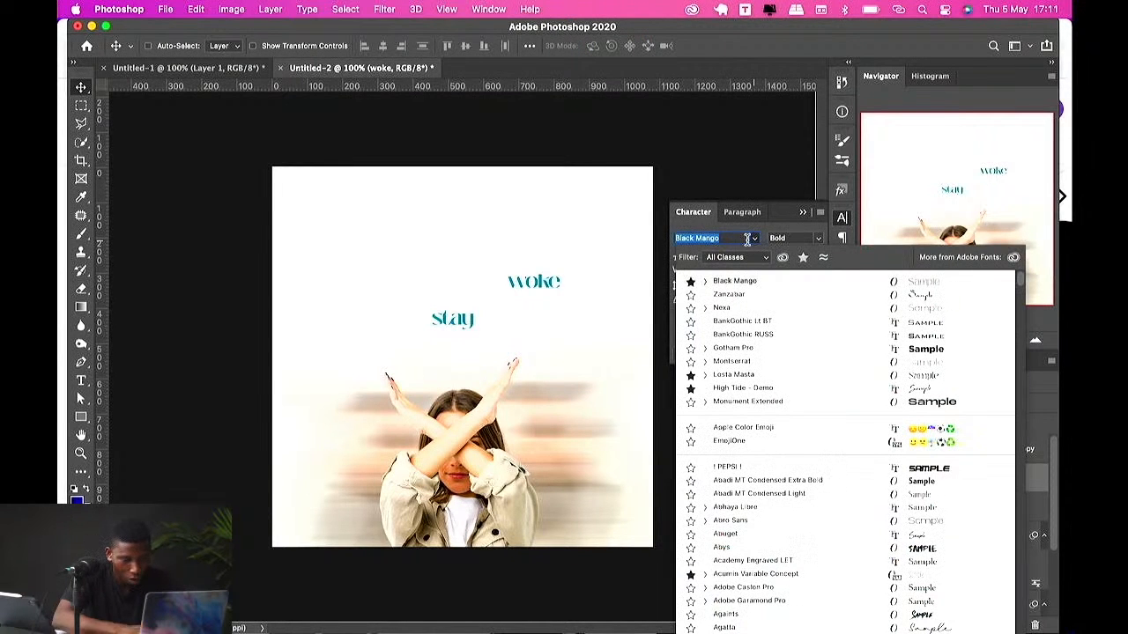
type("gotham")
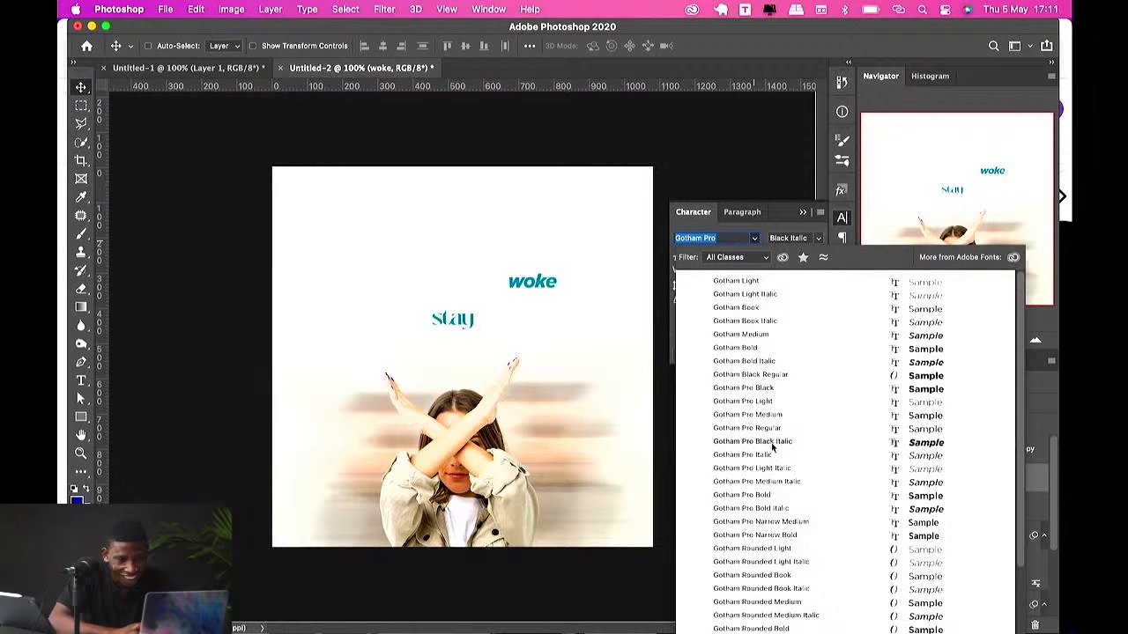
left_click(772, 442)
left_click(722, 318)
Step: Scale the "WOKE" text to about 653 × 210 px and move it down just above the woman's head
key("ctrl+t")
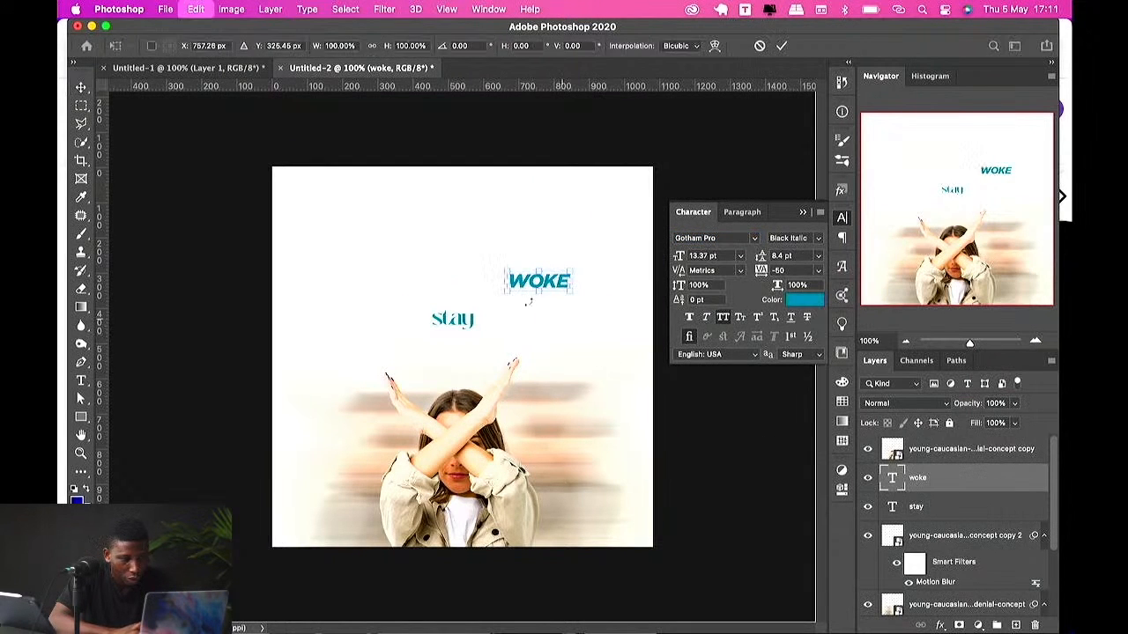
left_click_drag(473, 281, 347, 296)
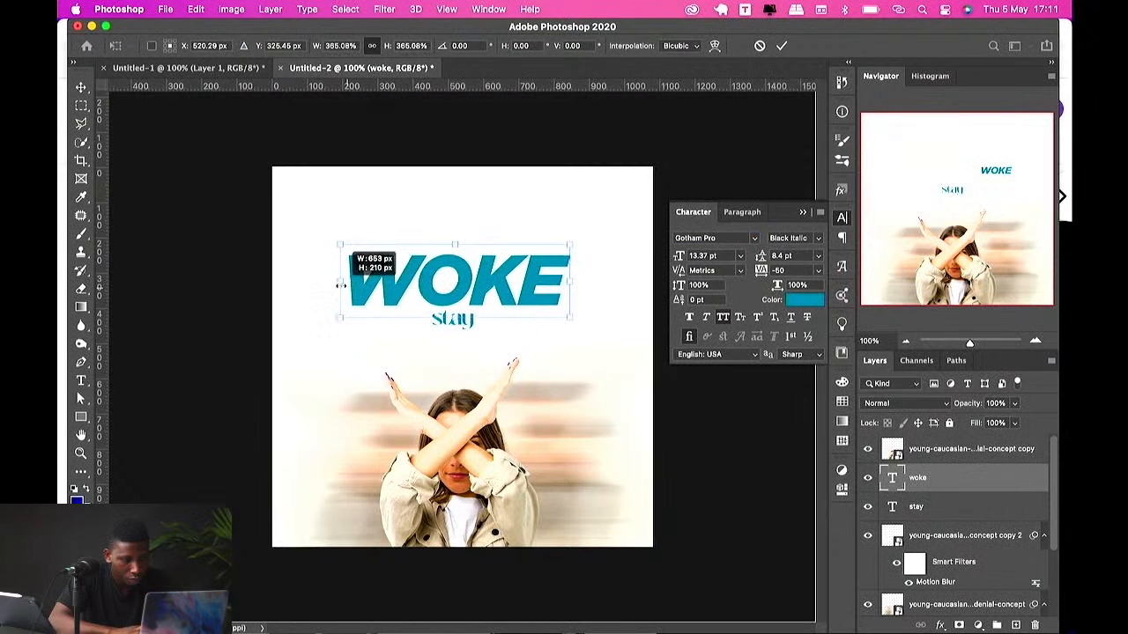
key("Return")
left_click_drag(409, 278, 410, 371)
Step: Scale the "stay" text up to about 721 × 425 px above "WOKE"
left_click(913, 506)
key("ctrl+t")
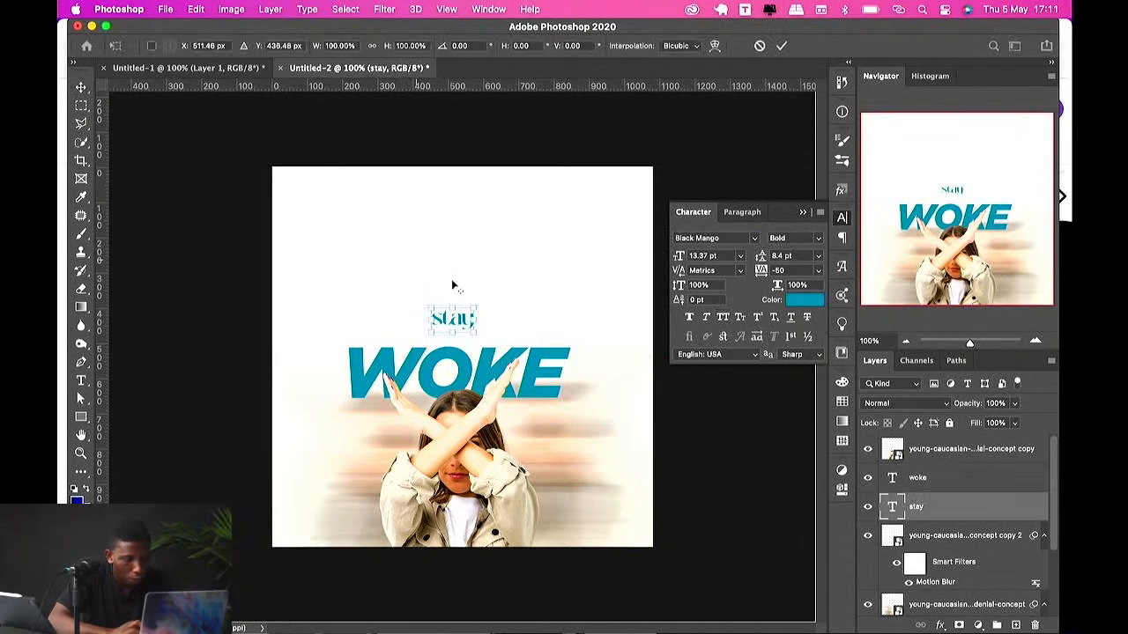
left_click_drag(481, 304, 573, 227)
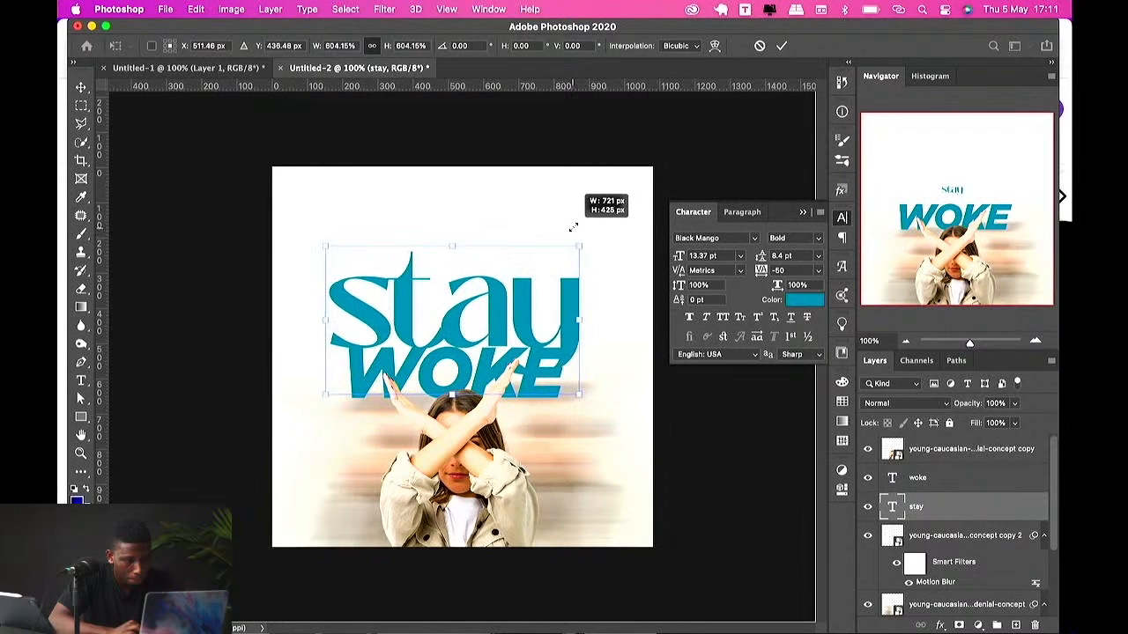
key("Return")
Step: Set the "stay" text to Gotham Ultra Italic in all caps
left_click(715, 240)
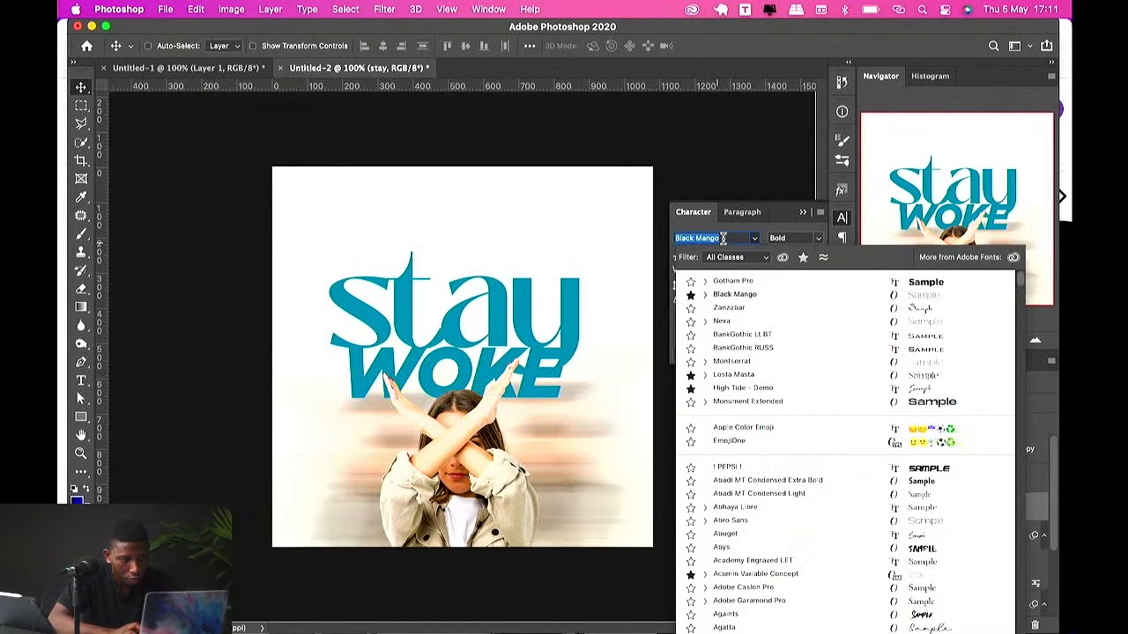
type("Gotham")
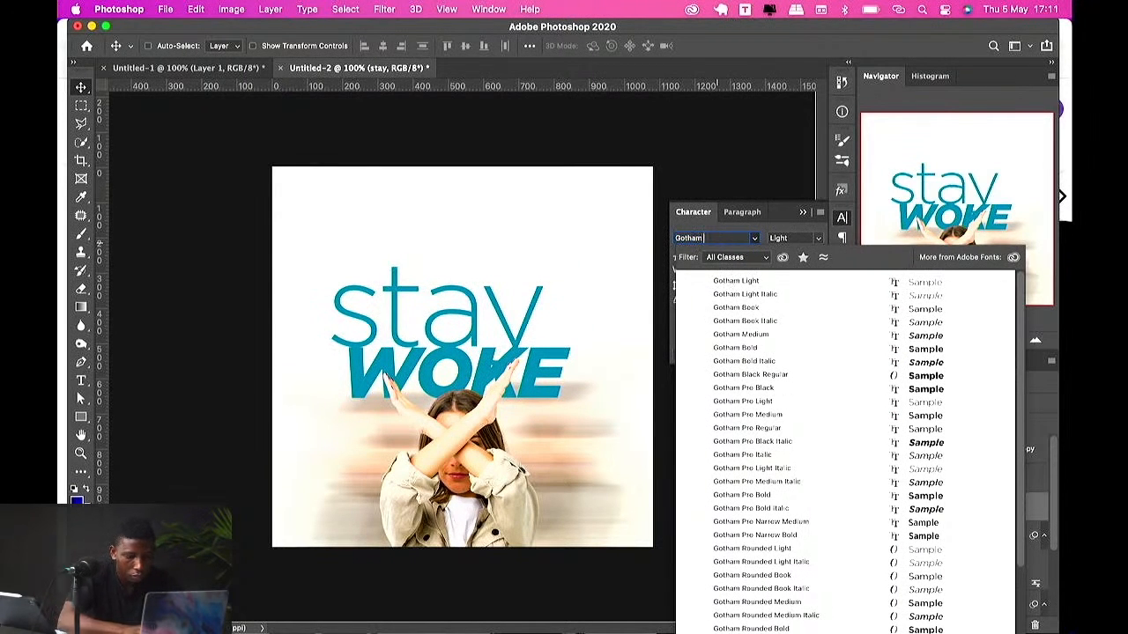
type(" ult")
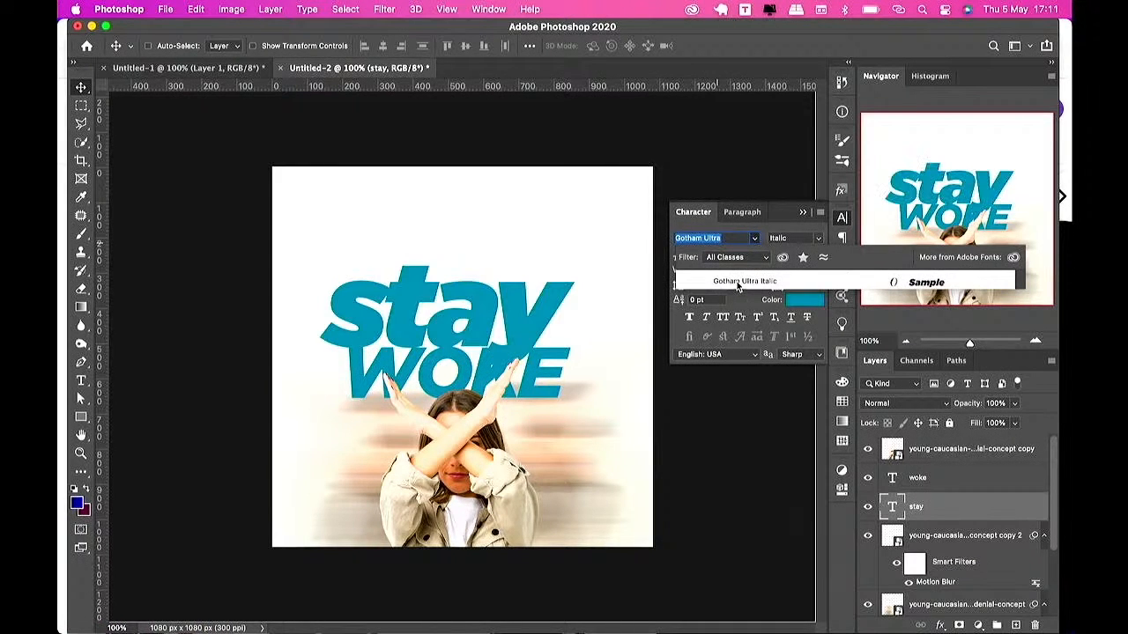
left_click(737, 287)
mouse_move(569, 297)
left_mouse_down()
mouse_move(601, 279)
mouse_move(574, 289)
mouse_move(585, 284)
left_mouse_up()
left_click(724, 317)
Step: Scale the "WOKE" text wider so it spans beneath "STAY"
key("super+t")
key("Return")
left_click_drag(553, 372, 645, 351)
key("super+t")
key("Return")
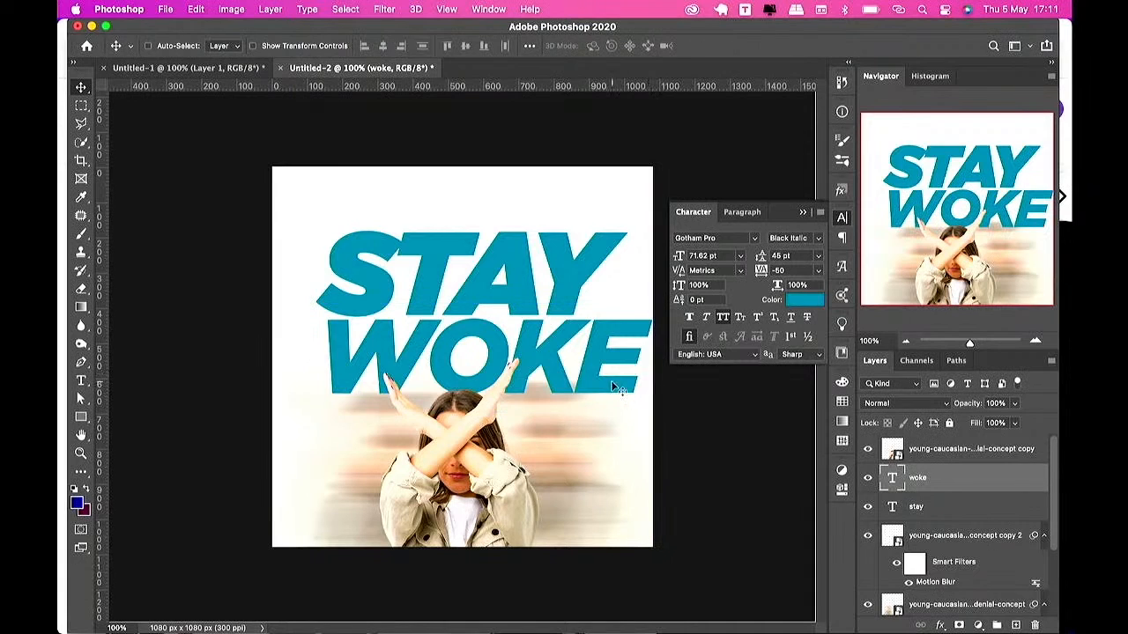
Step: Reposition the two headline lines, then select both text layers and scale them together slightly narrower
left_click_drag(617, 388, 588, 402)
left_click_drag(561, 270, 557, 287)
left_click(940, 481, "shift")
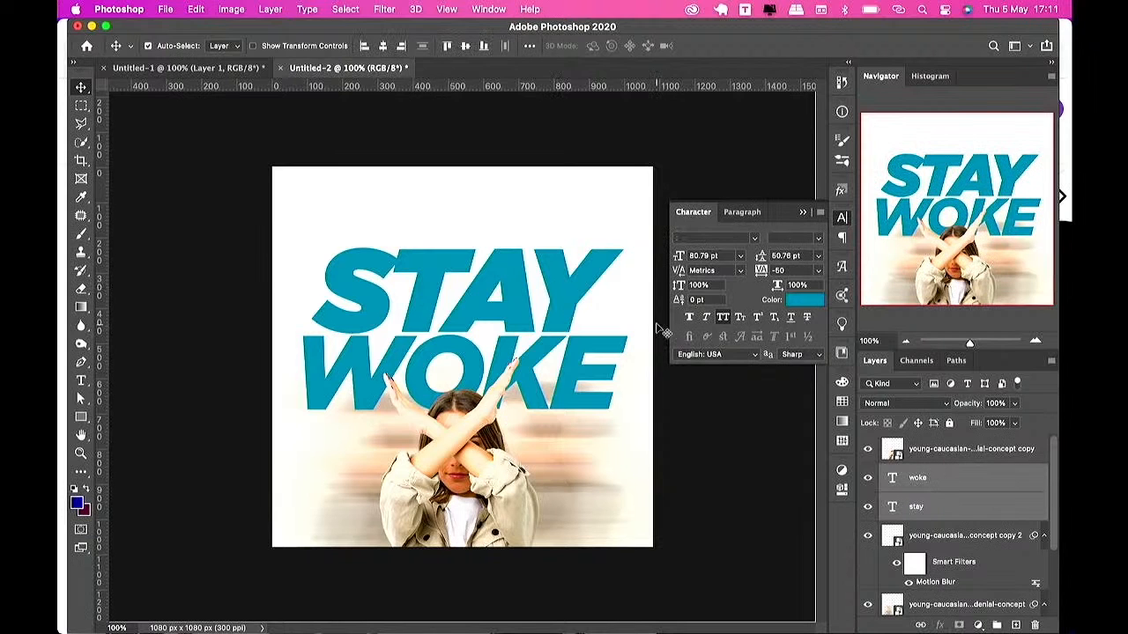
key("super+r")
key("super+r")
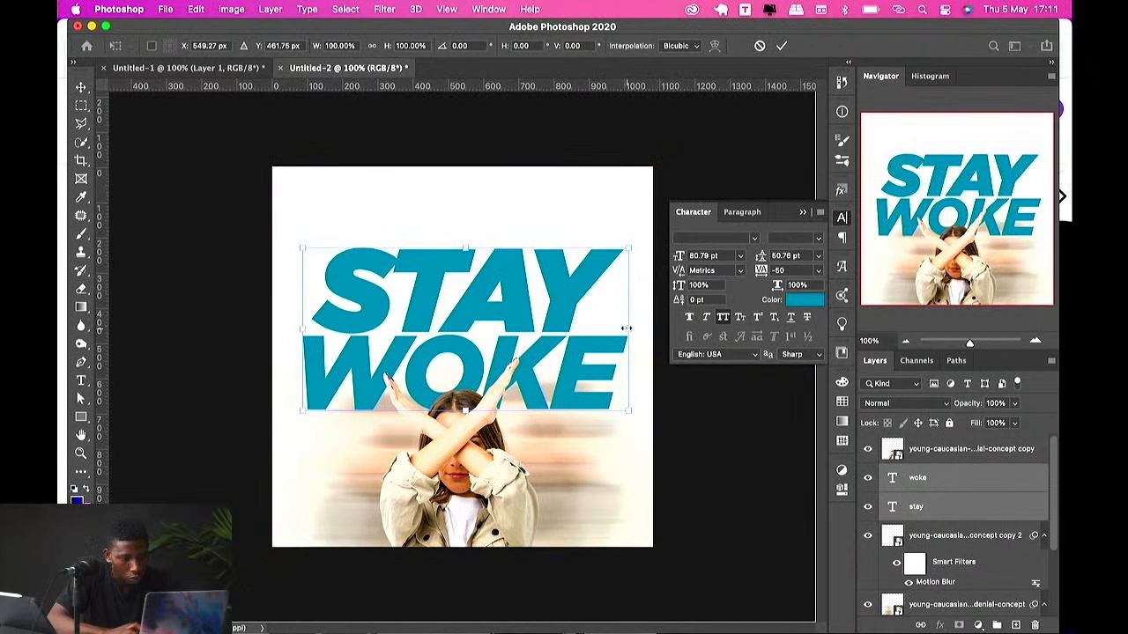
left_click_drag(626, 328, 612, 326)
key("Return")
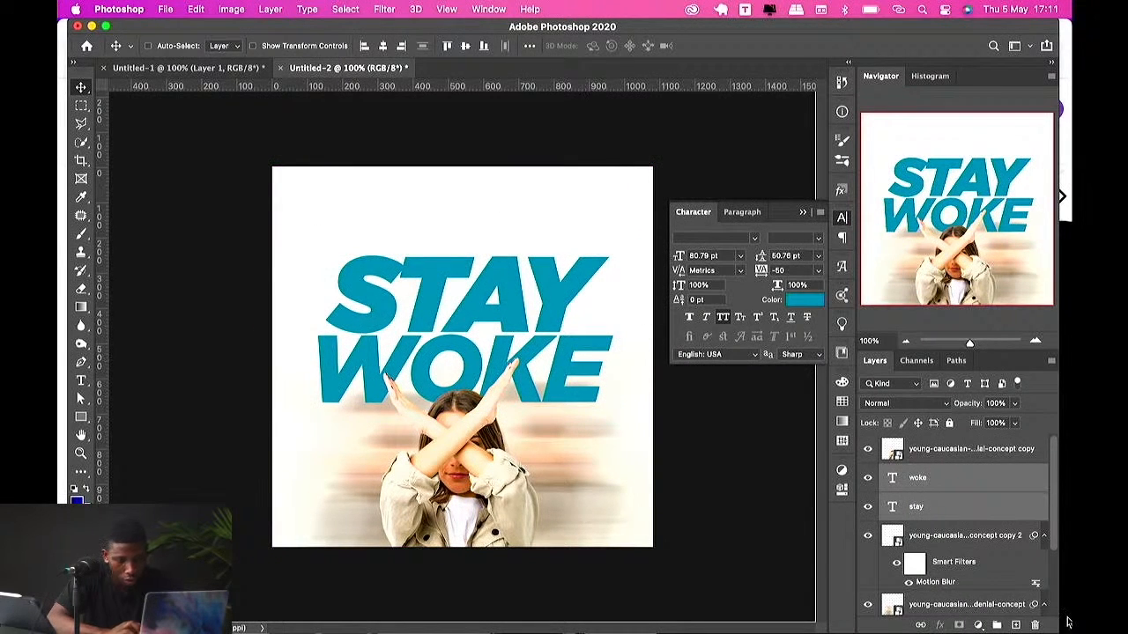
Step: Add a Solid Color fill layer above Layer 1, sampling a pale cream #efd8c5 from the photo
scroll(969, 529, "down", 3)
left_click(941, 574)
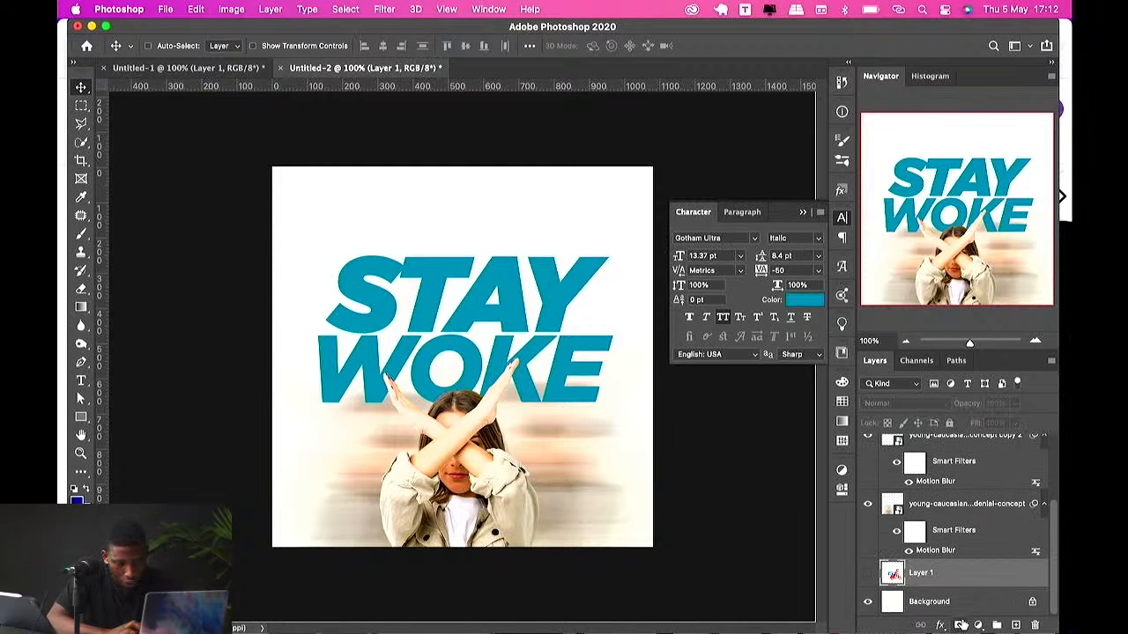
left_click(977, 625)
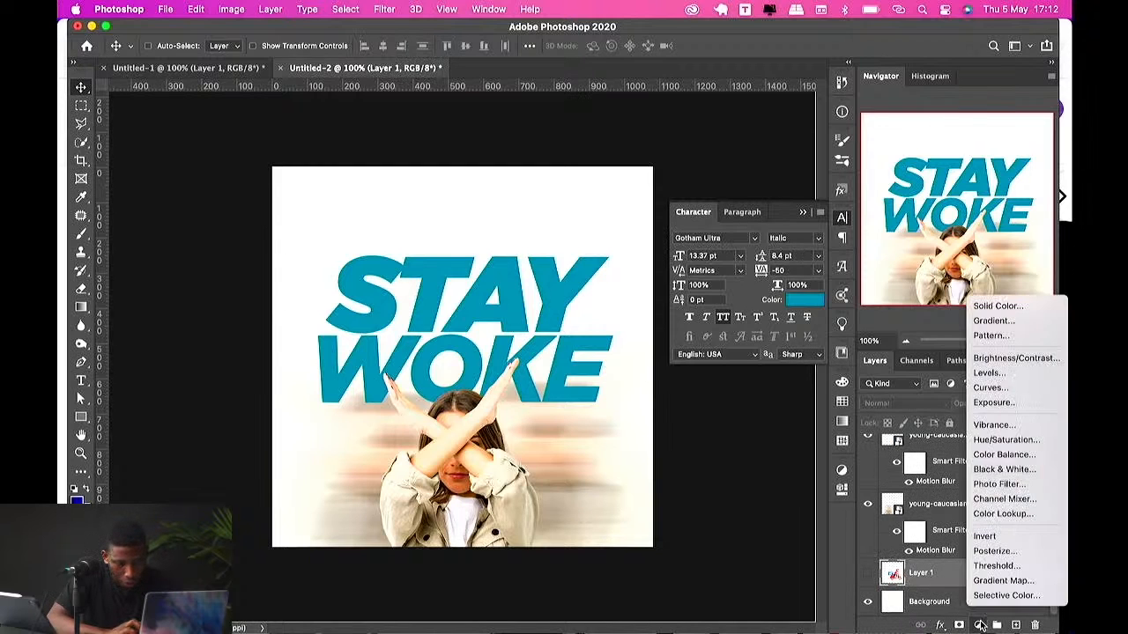
left_click(975, 322)
key("Escape")
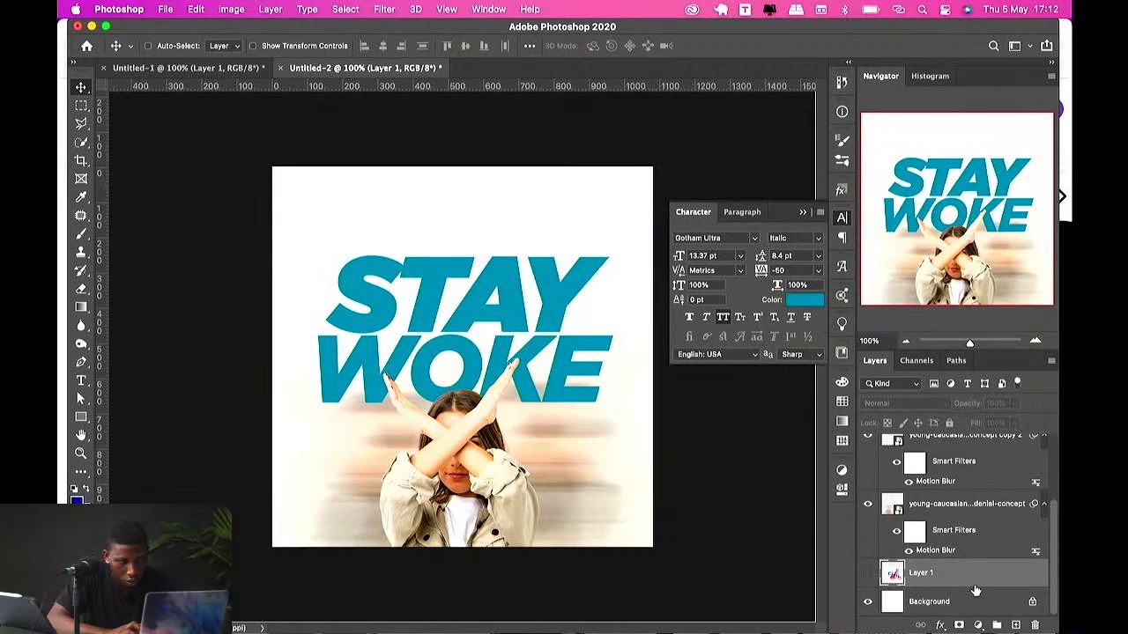
left_click(977, 625)
left_click(1004, 306)
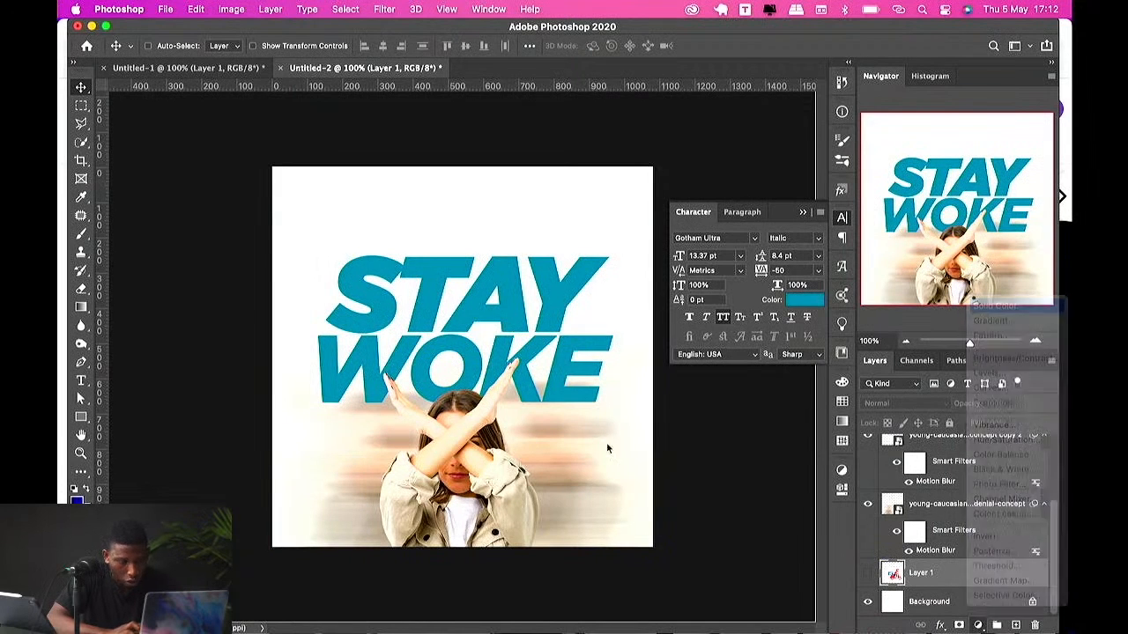
left_click(485, 471)
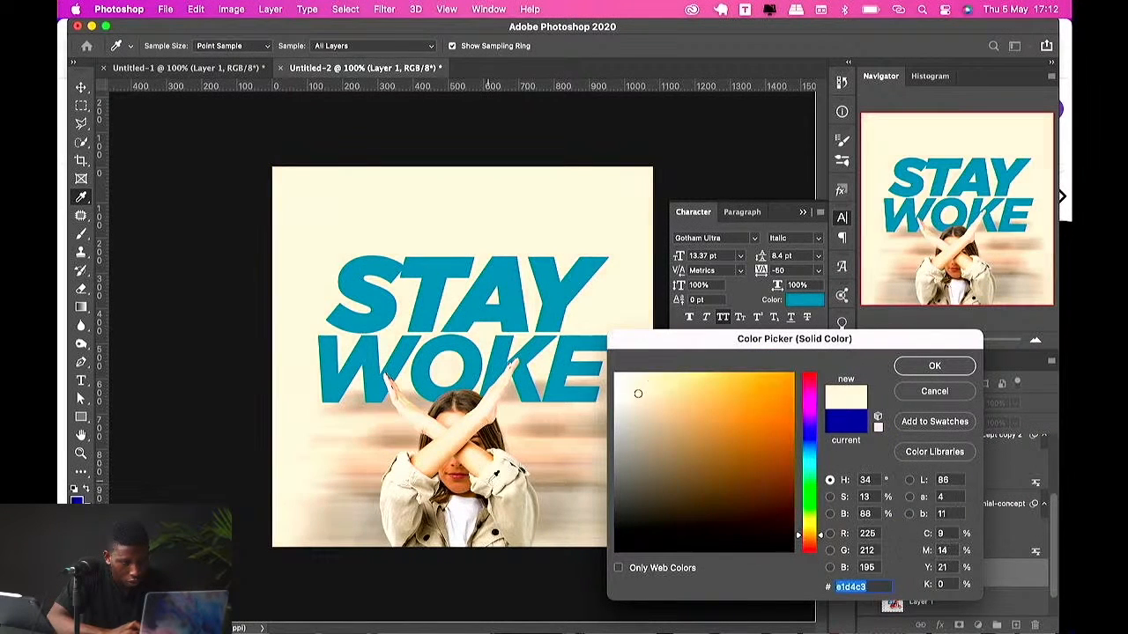
left_click(536, 479)
left_click(500, 476)
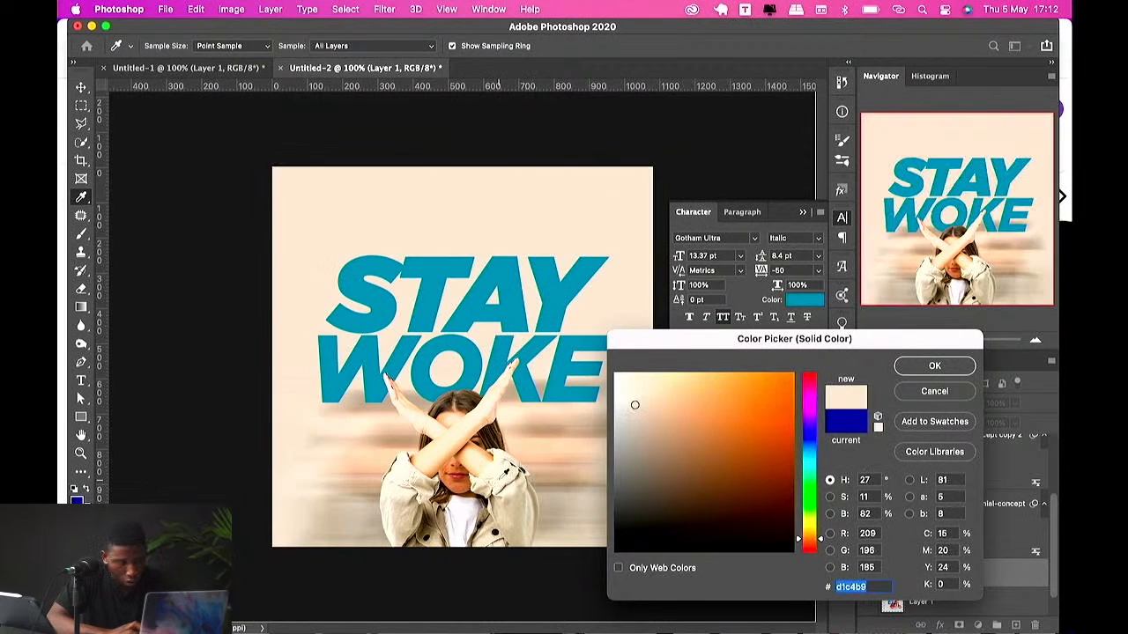
left_click_drag(630, 400, 646, 384)
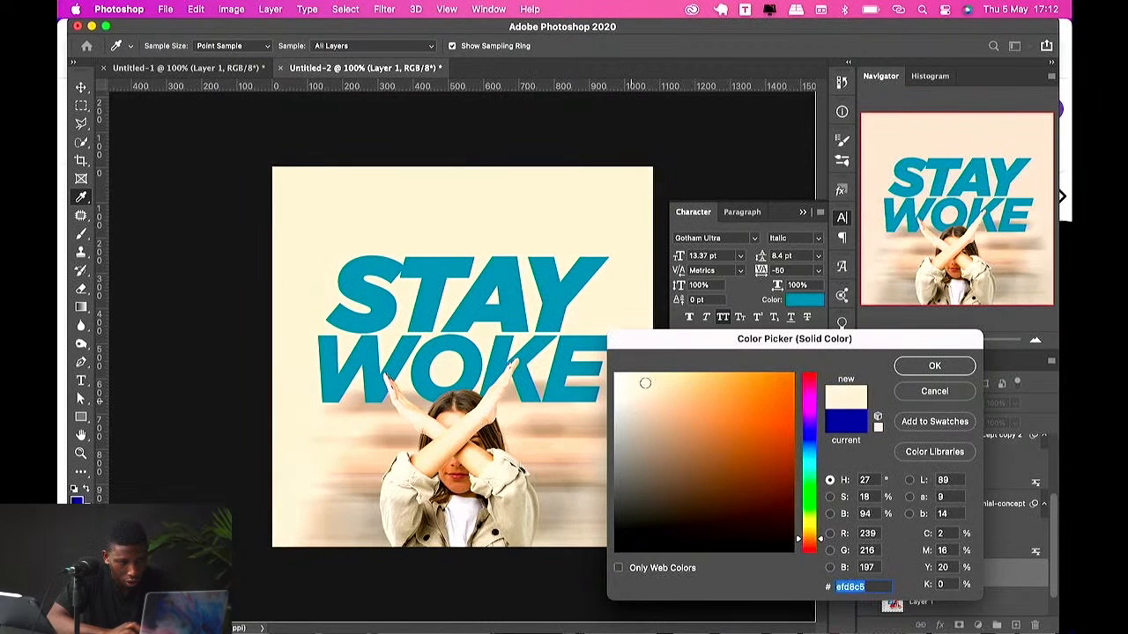
left_click(918, 364)
Step: Recolor the "STAY" text to a tan #ac8c71 sampled from the photo
left_click(570, 298, "super")
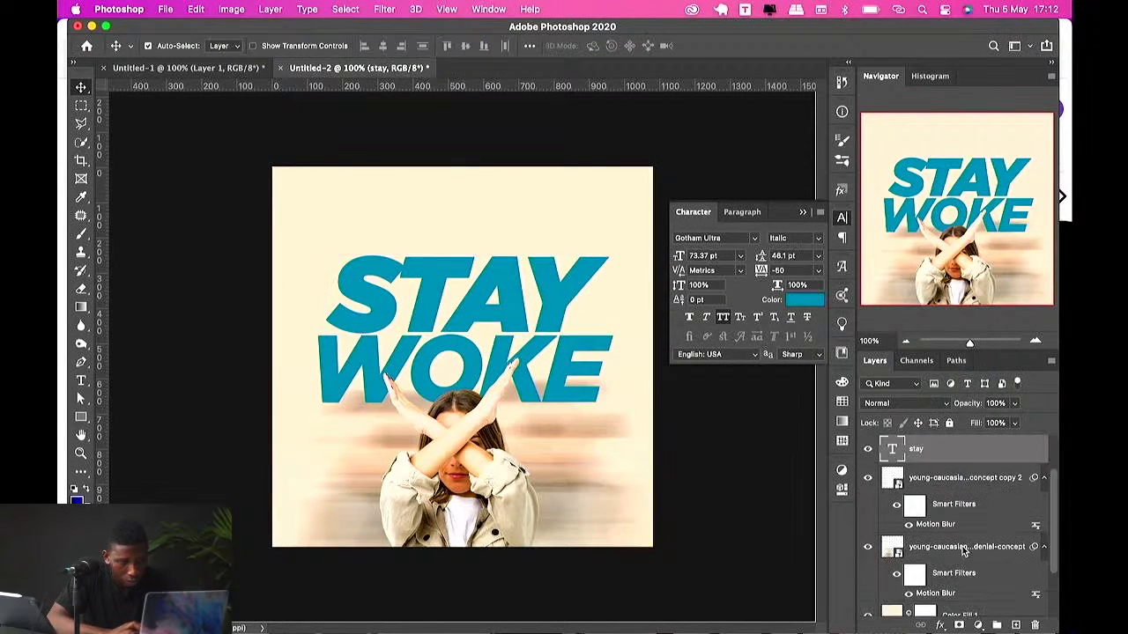
left_click(804, 299)
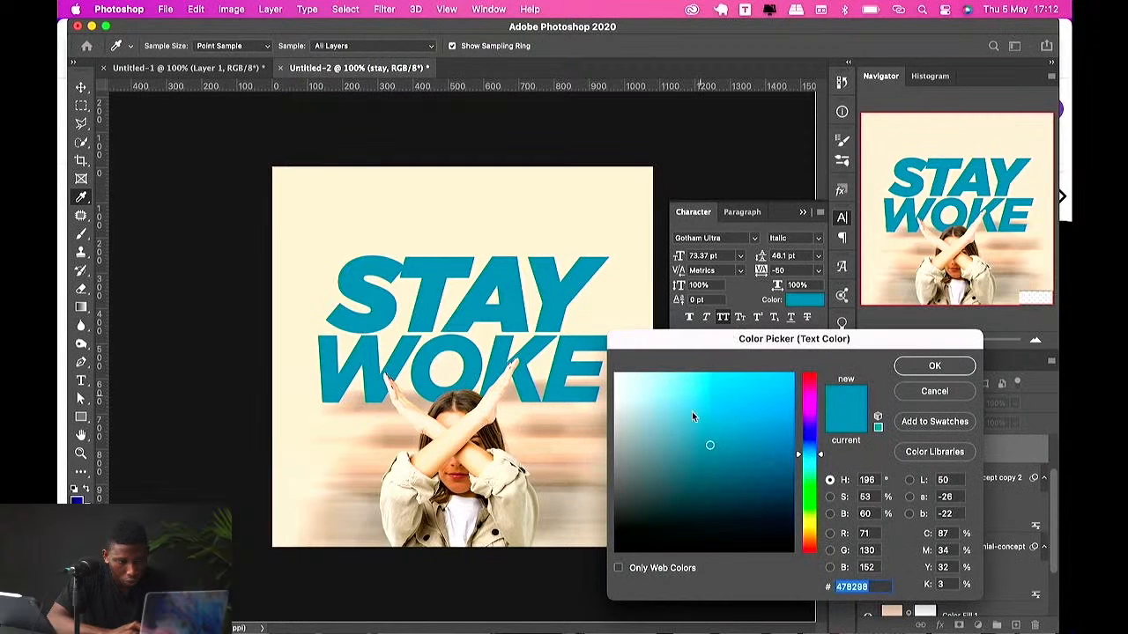
left_click_drag(691, 411, 533, 293)
left_click_drag(647, 424, 590, 423)
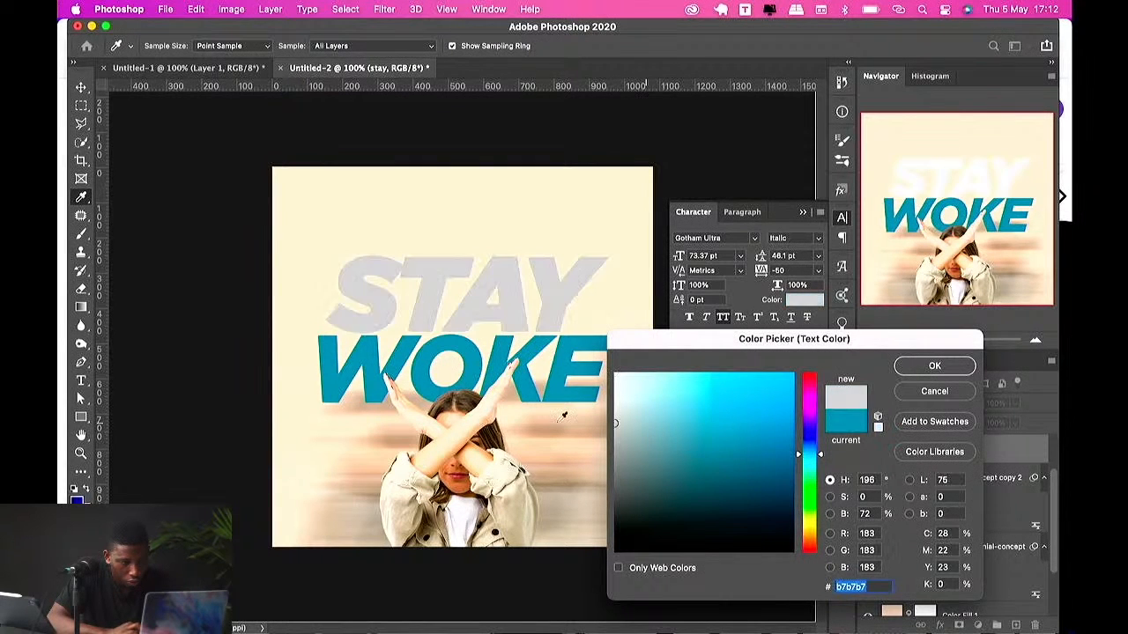
left_click(532, 435)
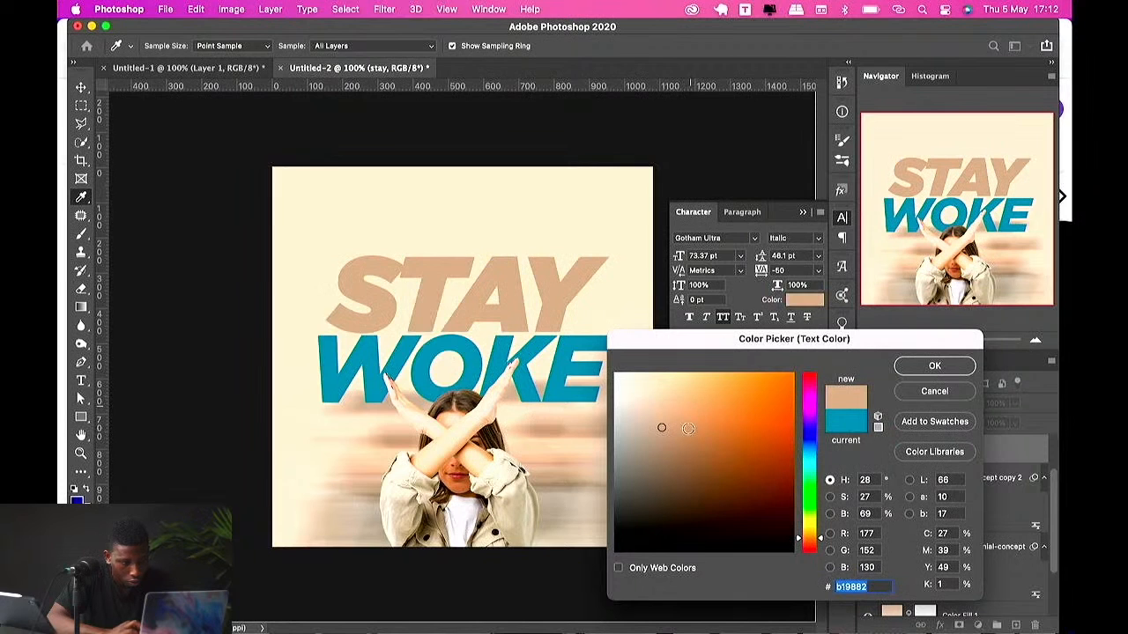
mouse_move(666, 424)
left_mouse_down()
mouse_move(704, 426)
mouse_move(685, 396)
mouse_move(675, 431)
left_mouse_up()
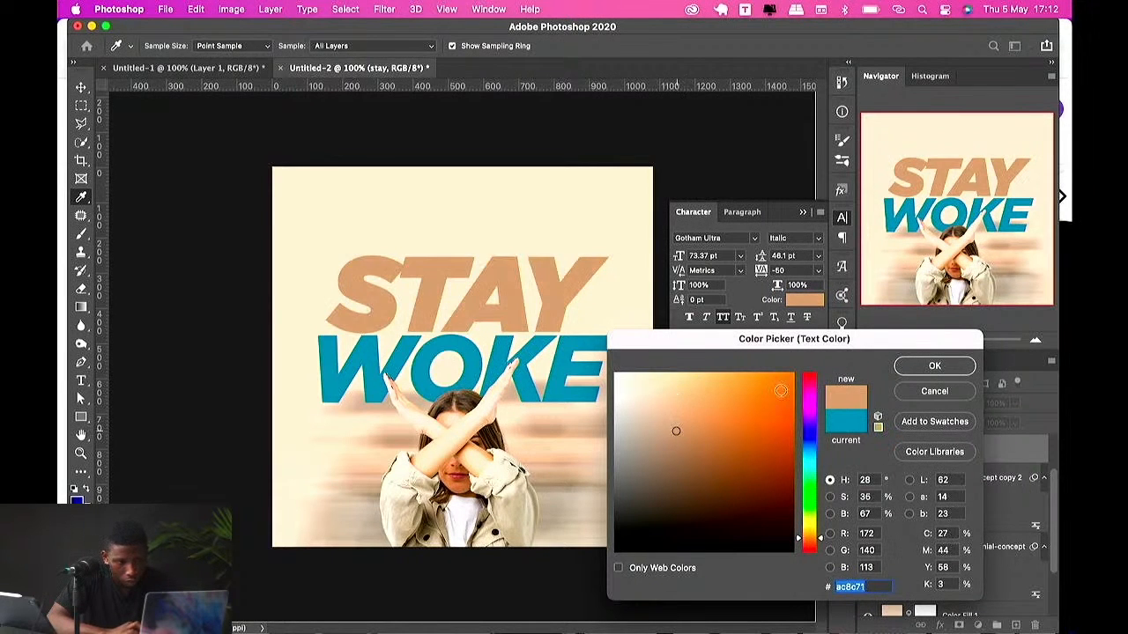
left_click(921, 367)
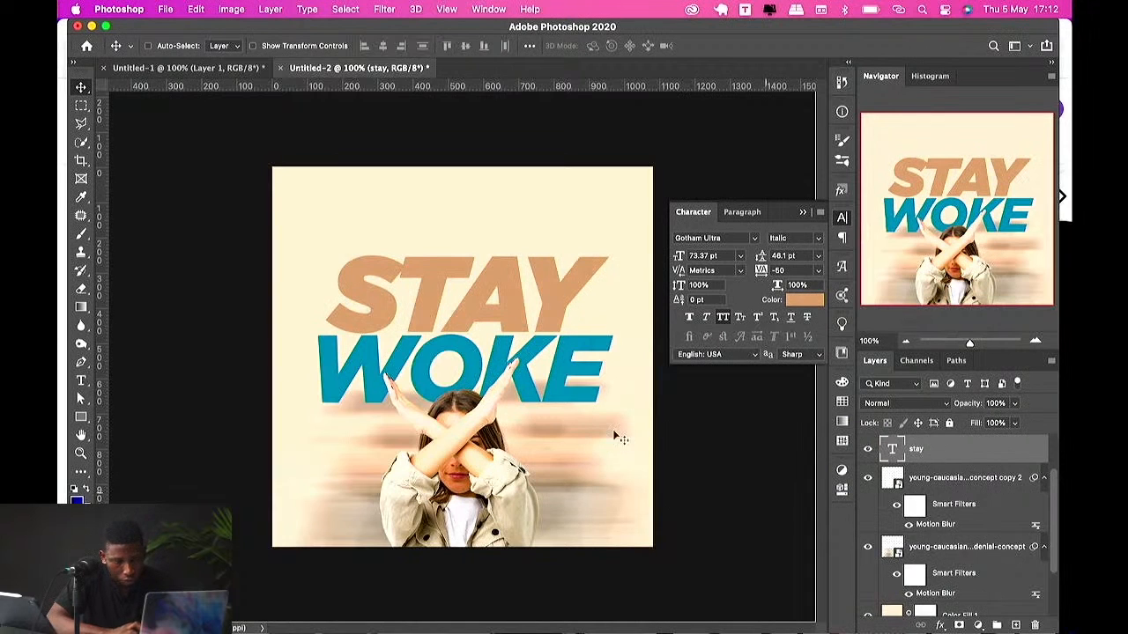
Step: Recolor the "WOKE" text to dark brown #3e2c1e sampled from the photo
scroll(908, 496, "up", 2)
left_click(919, 481)
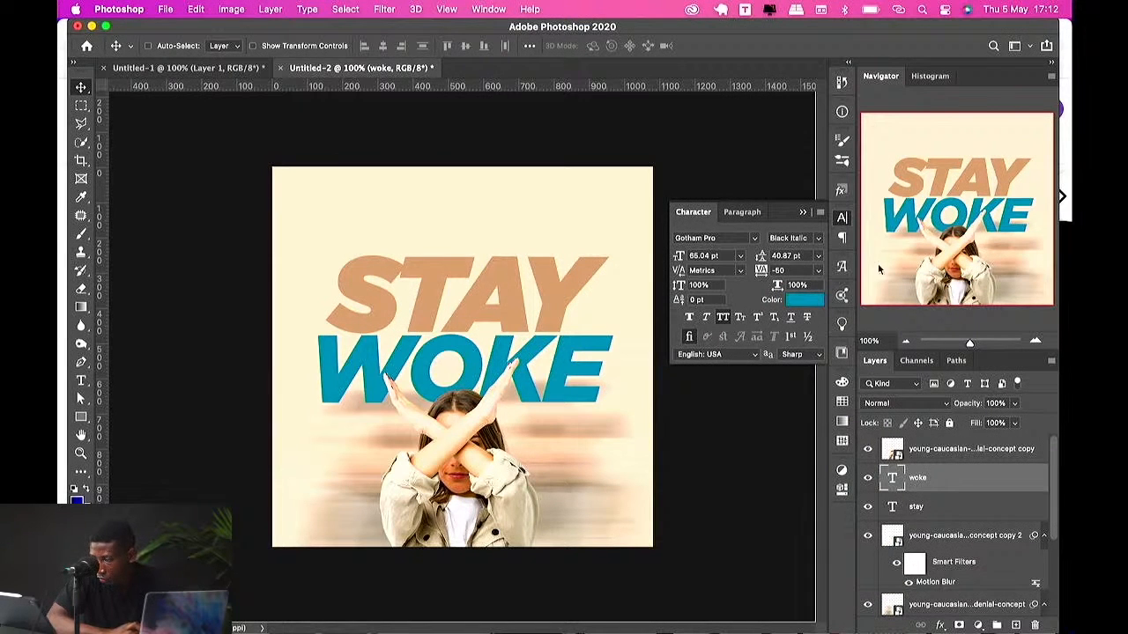
left_click(804, 300)
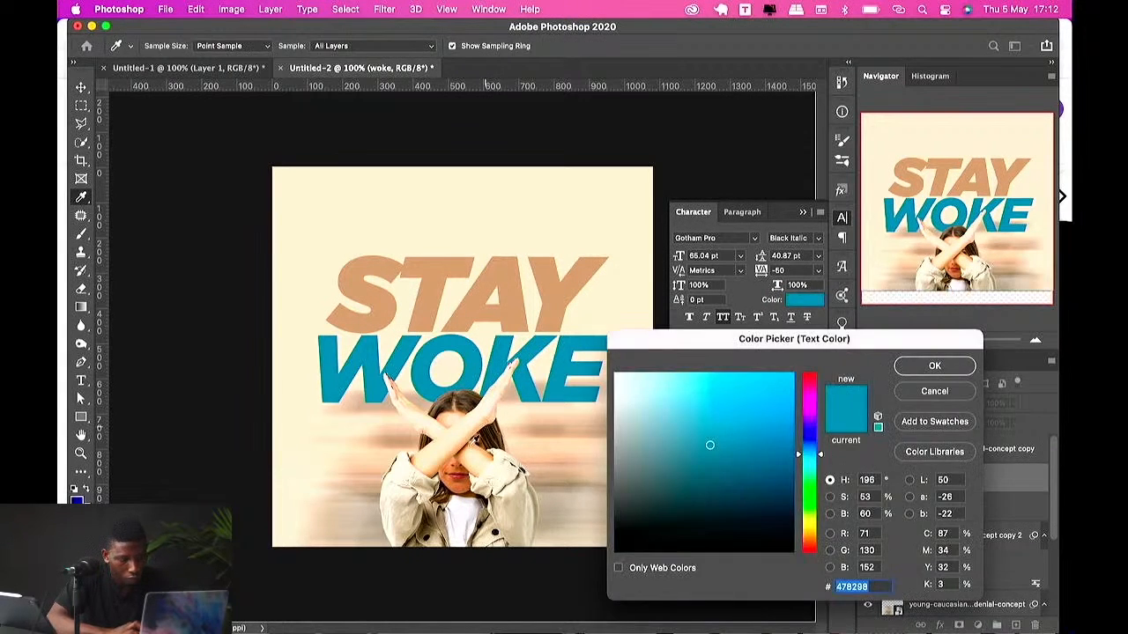
left_click(483, 446)
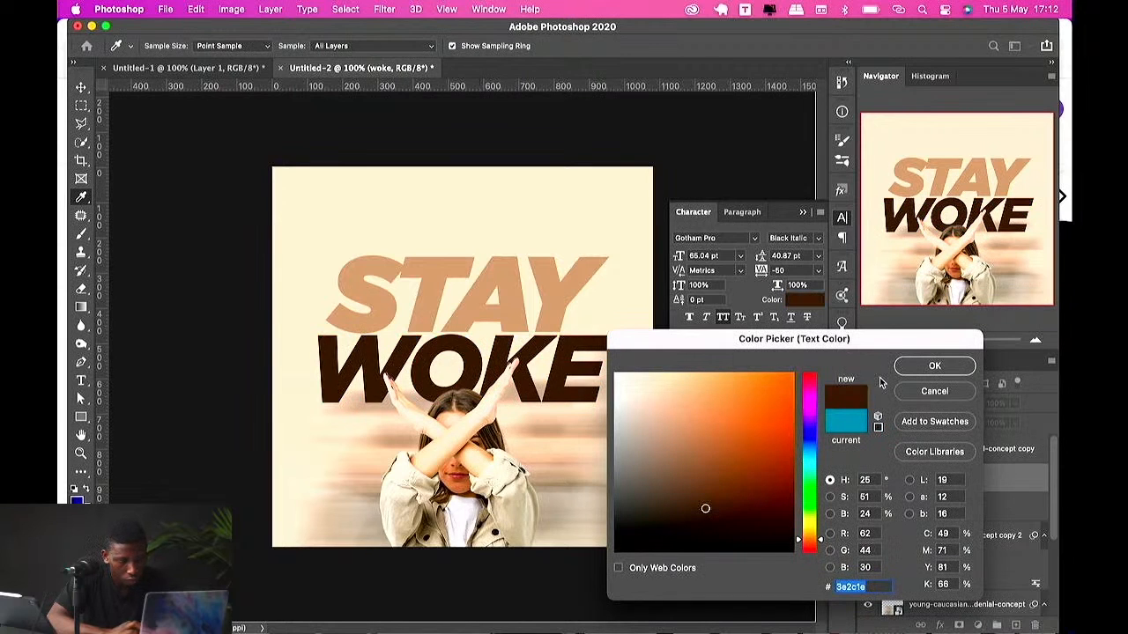
left_click(927, 366)
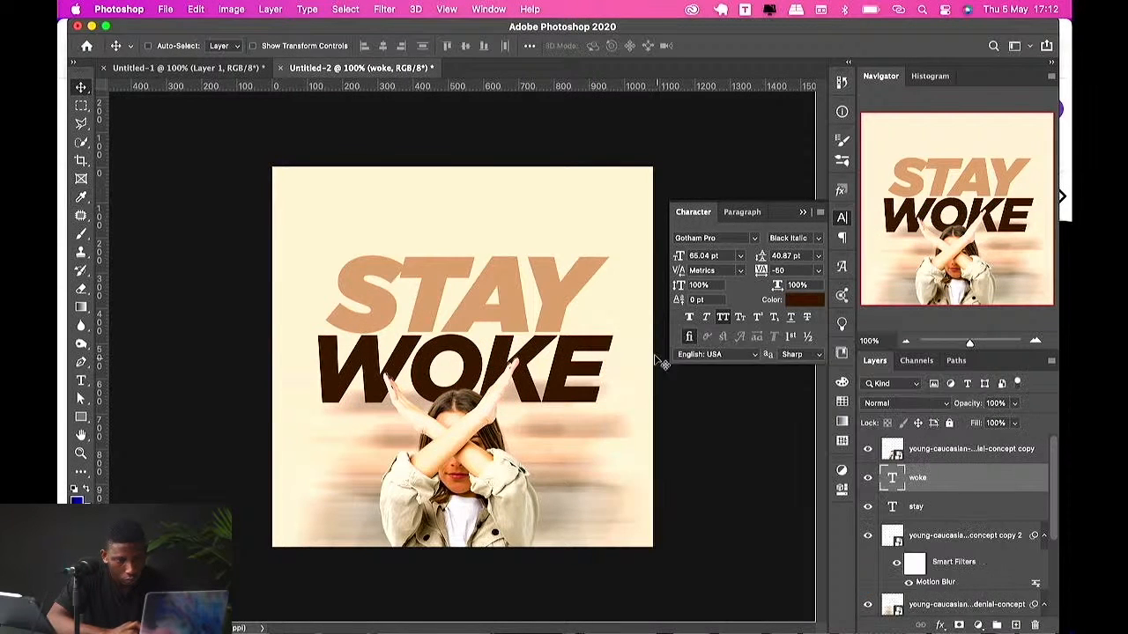
Step: Stamp both text layers into a merged copy layer and convert it to a smart object
left_click(574, 328, "shift")
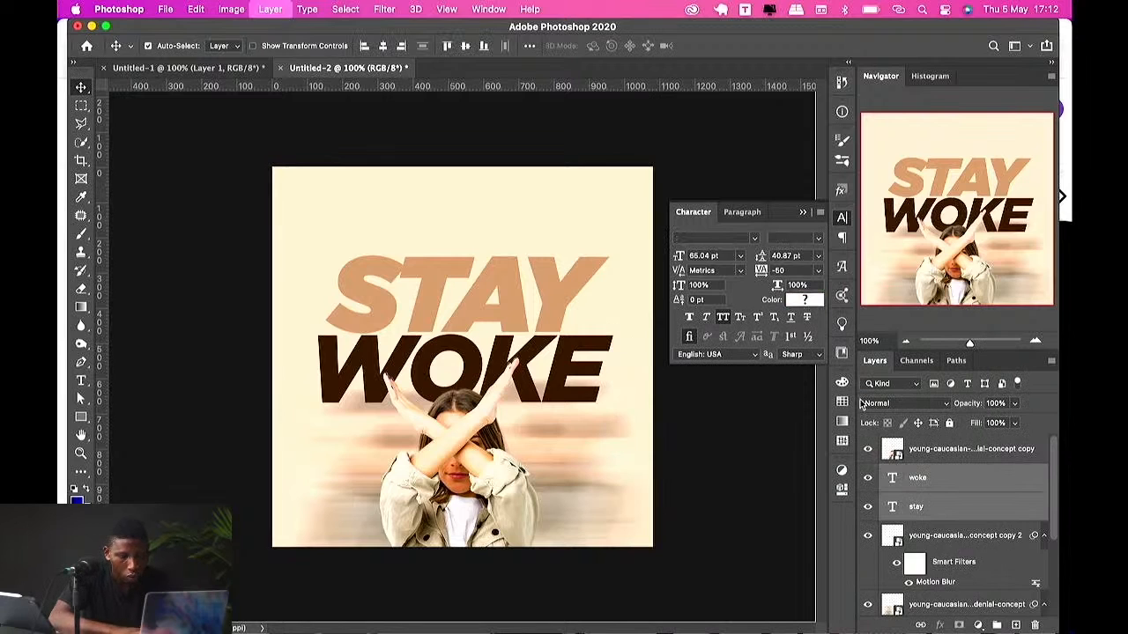
key("super+alt+e")
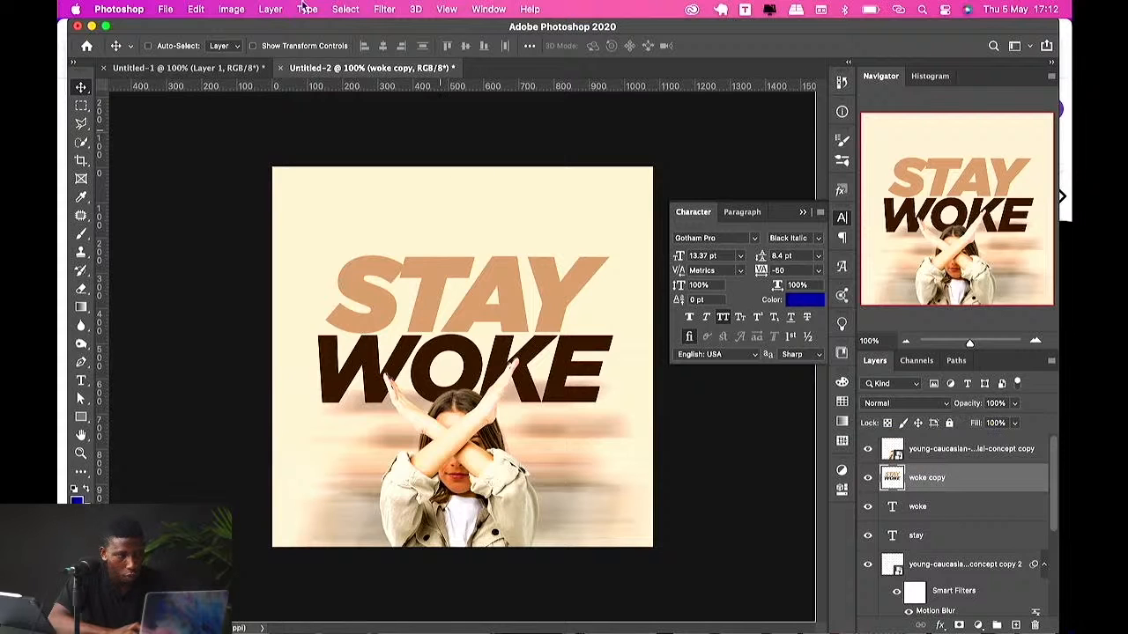
left_click(384, 9)
mouse_move(414, 170)
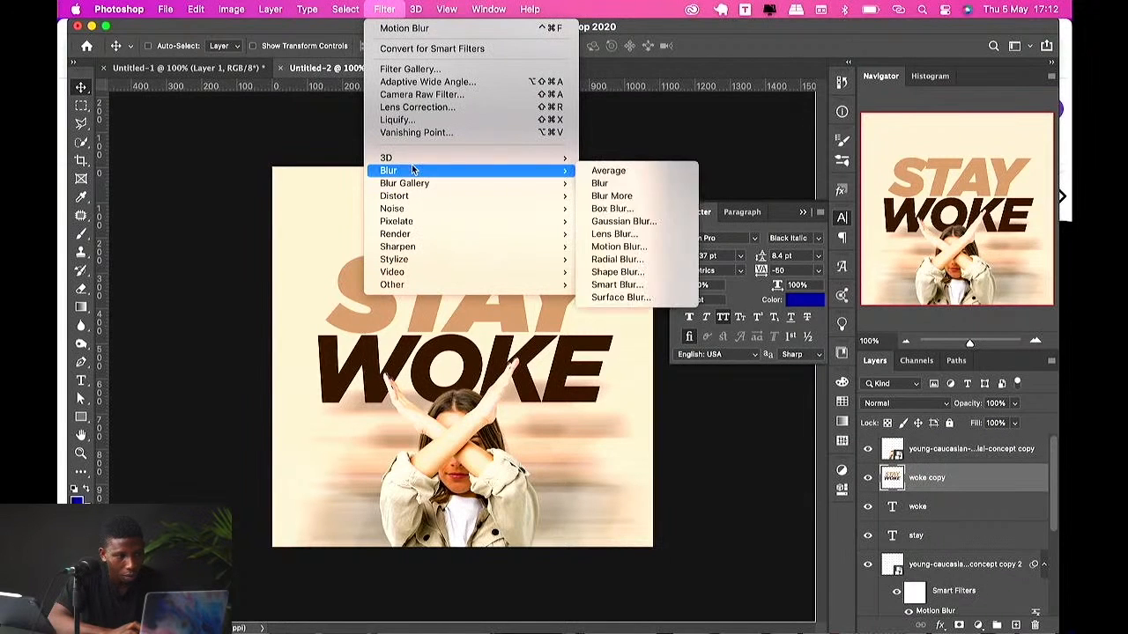
key("Escape")
right_click(965, 489)
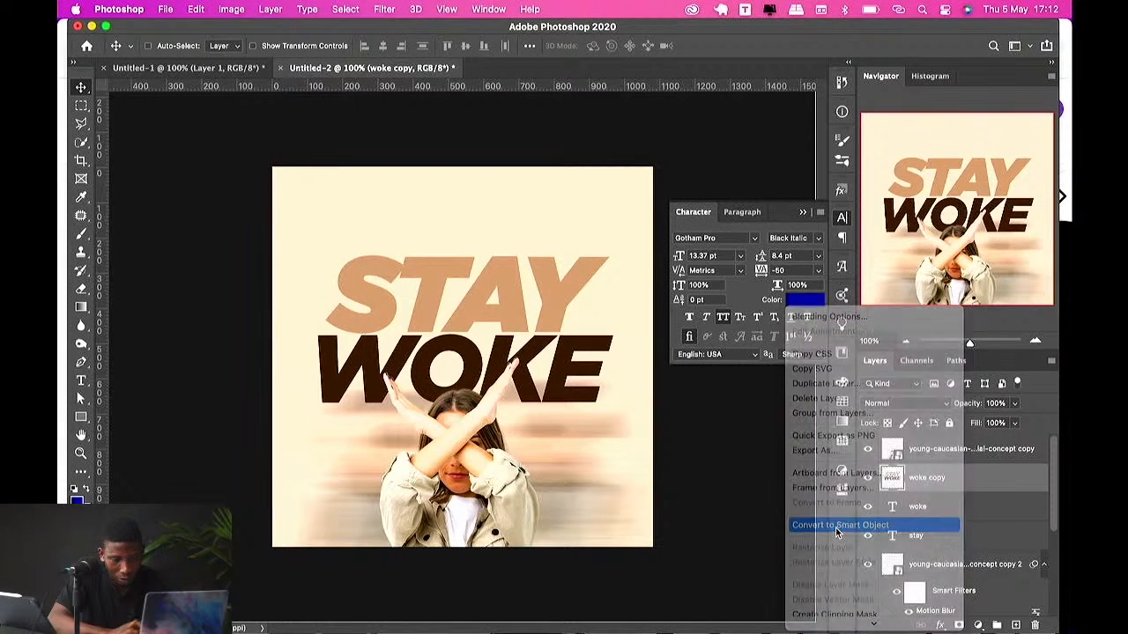
left_click(846, 524)
Step: Apply Motion Blur to the merged text copy at a 40° angle and 301 pixels, then move it below both text layers
left_click(384, 9)
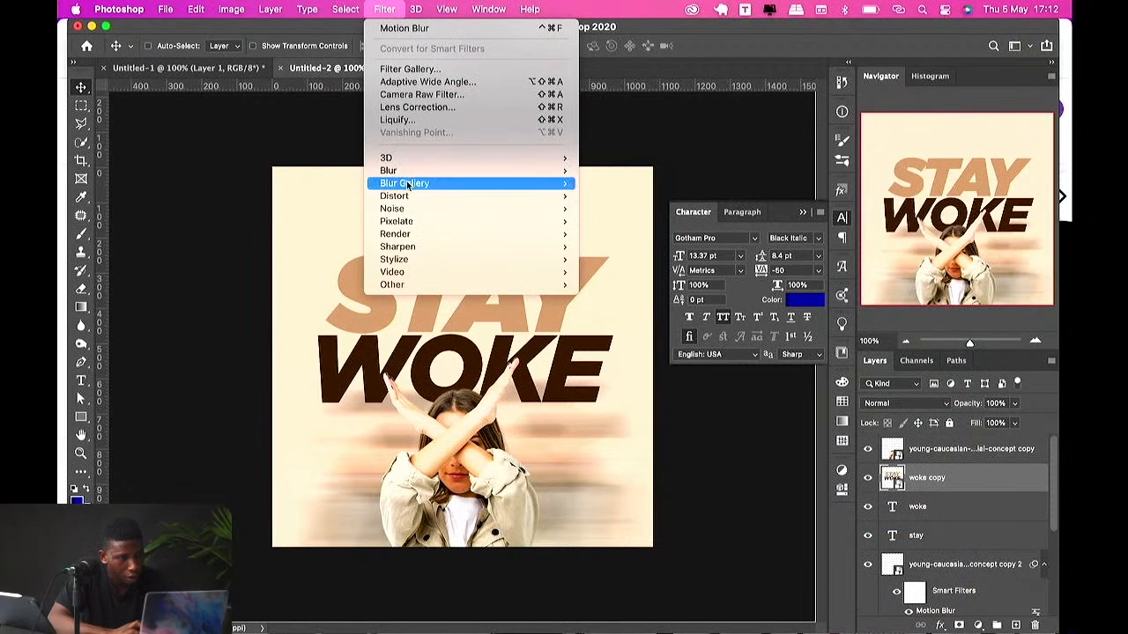
mouse_move(441, 170)
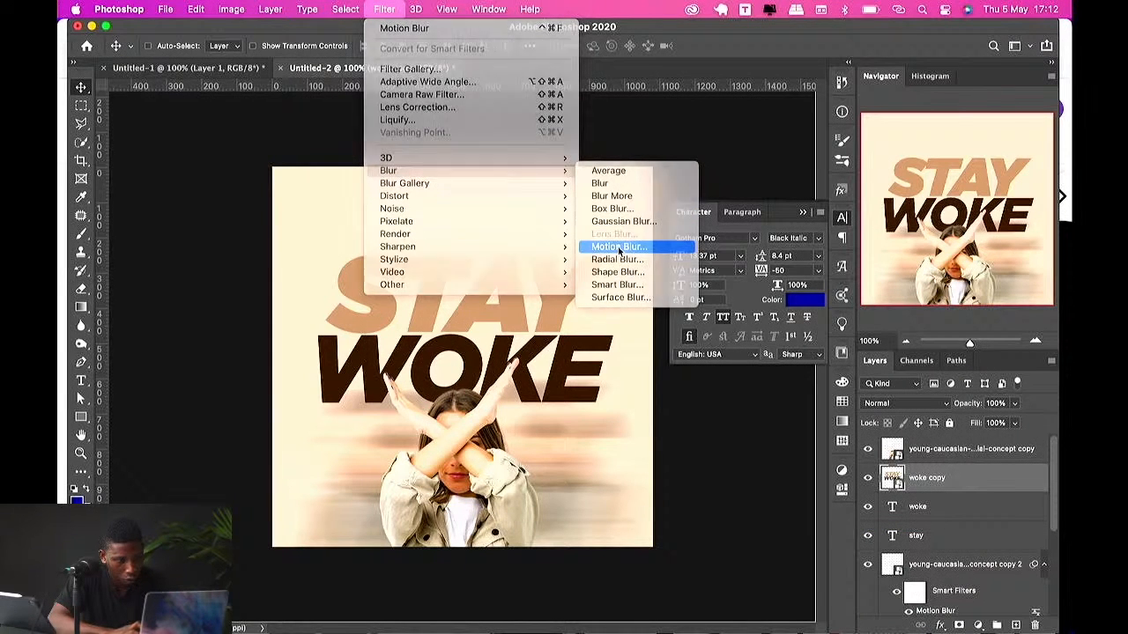
left_click(618, 248)
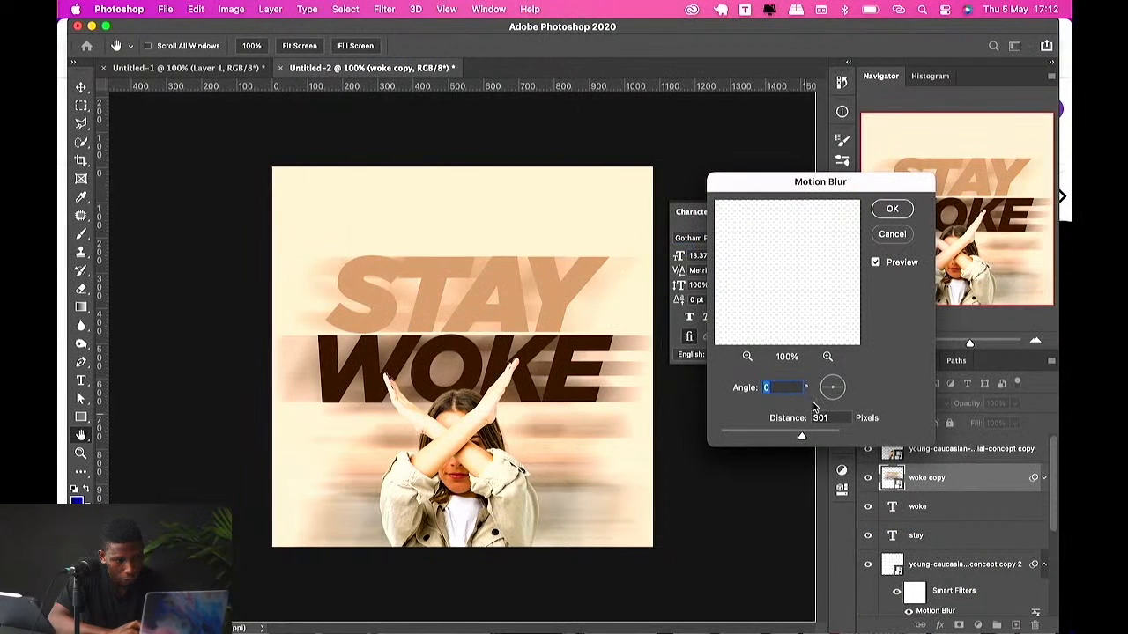
left_click_drag(839, 396, 842, 385)
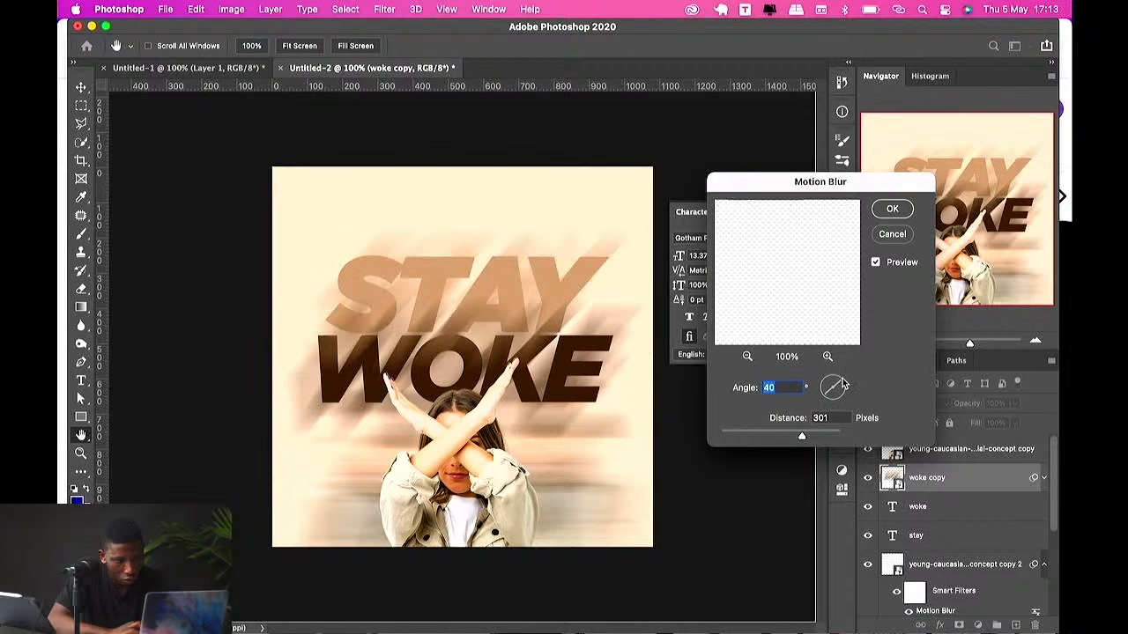
key("Return")
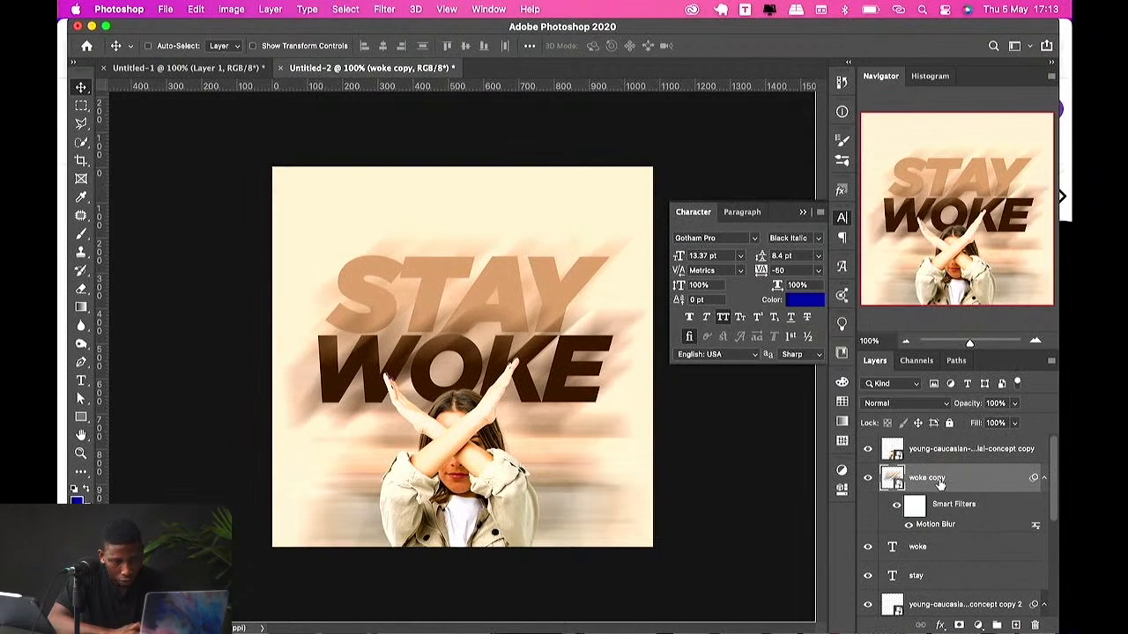
left_click_drag(939, 485, 941, 589)
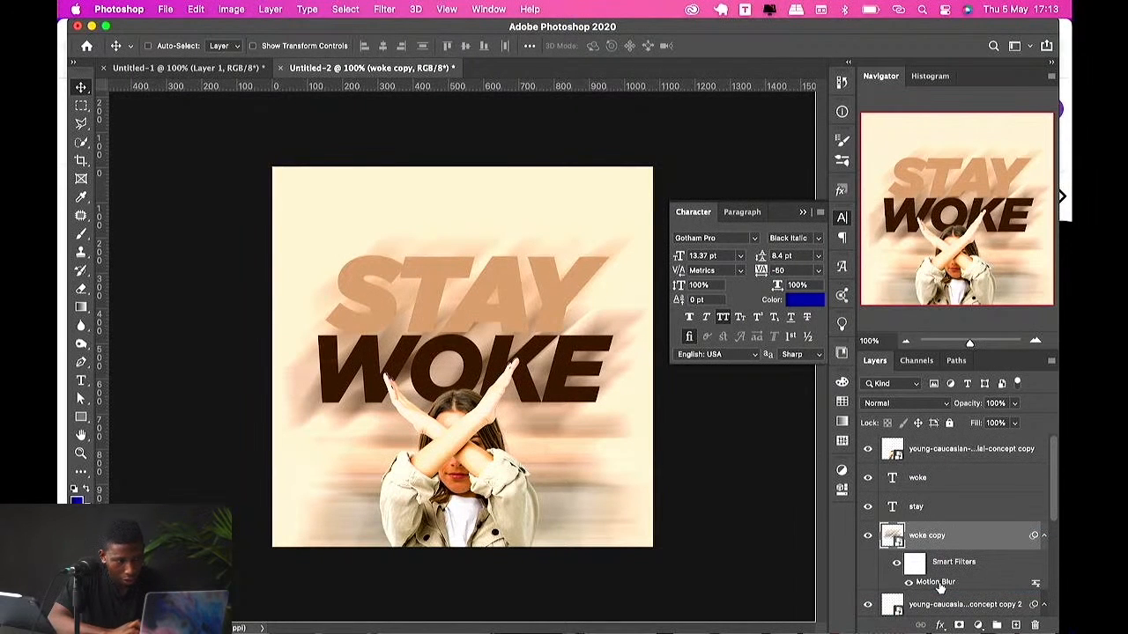
Step: Recolor the "STAY" text to off-white #fff6ee
left_click(545, 291)
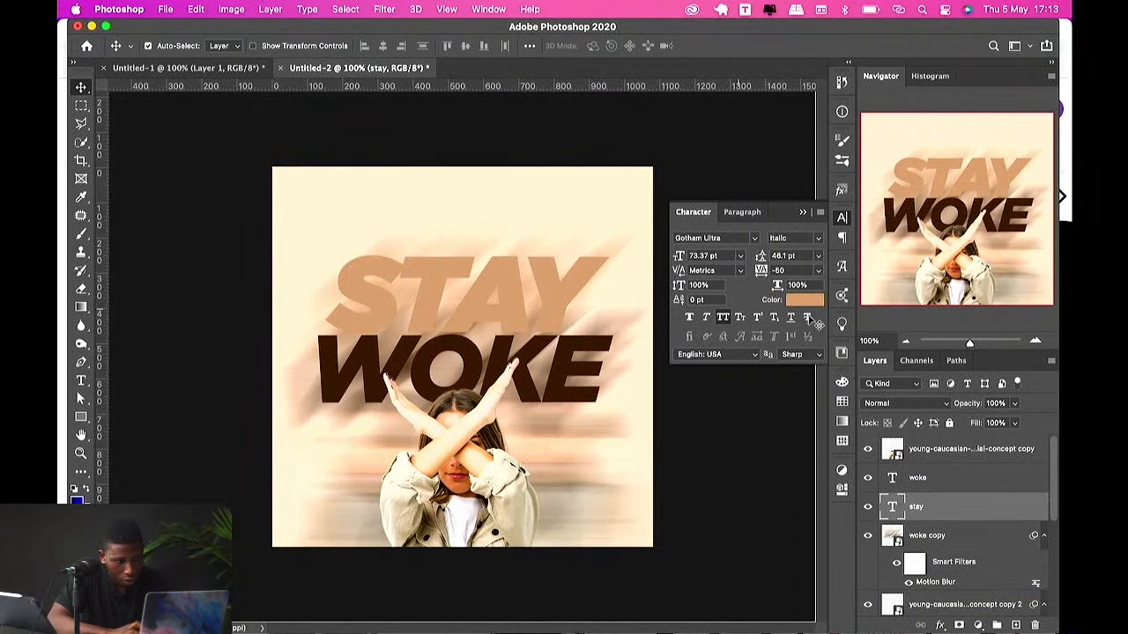
left_click(802, 299)
left_click(620, 374)
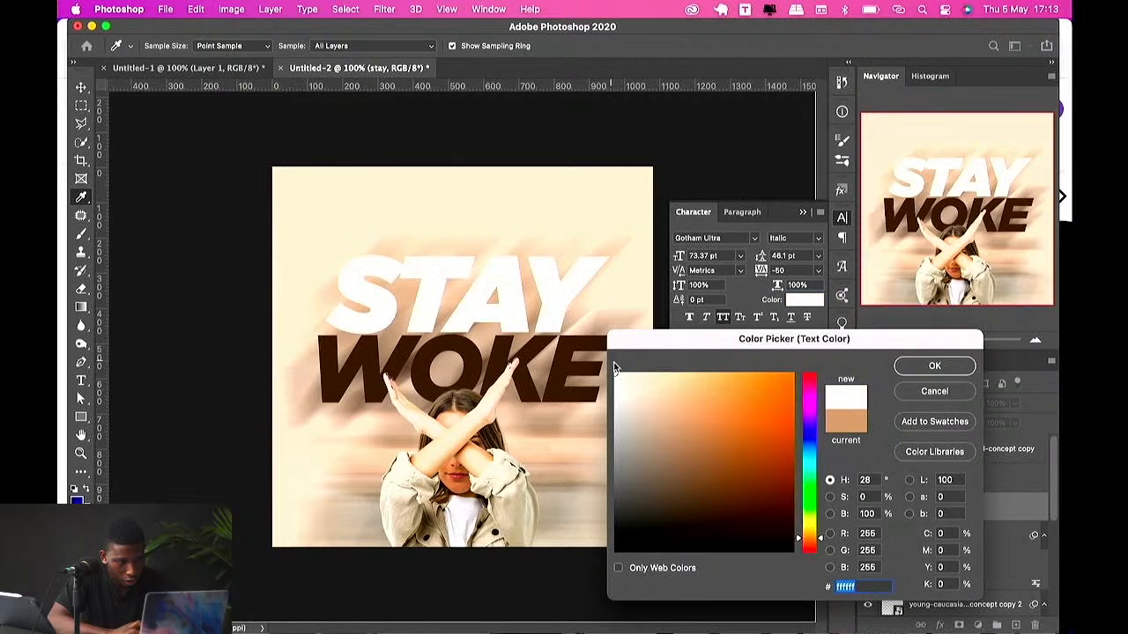
mouse_move(637, 377)
left_mouse_down()
mouse_move(646, 373)
mouse_move(626, 369)
left_mouse_up()
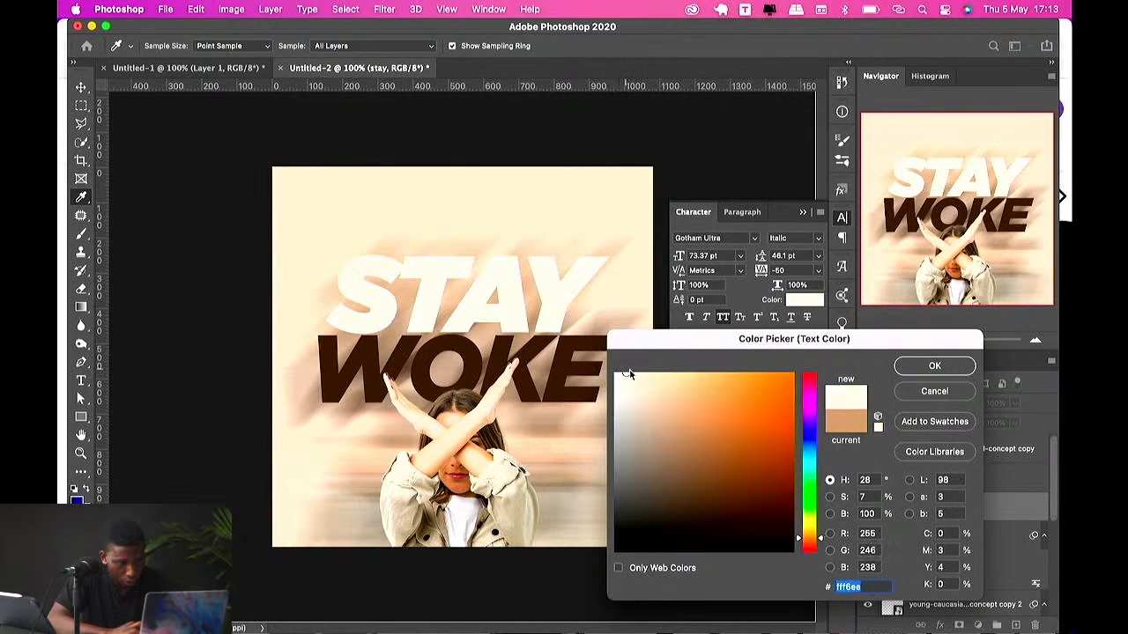
left_click(922, 371)
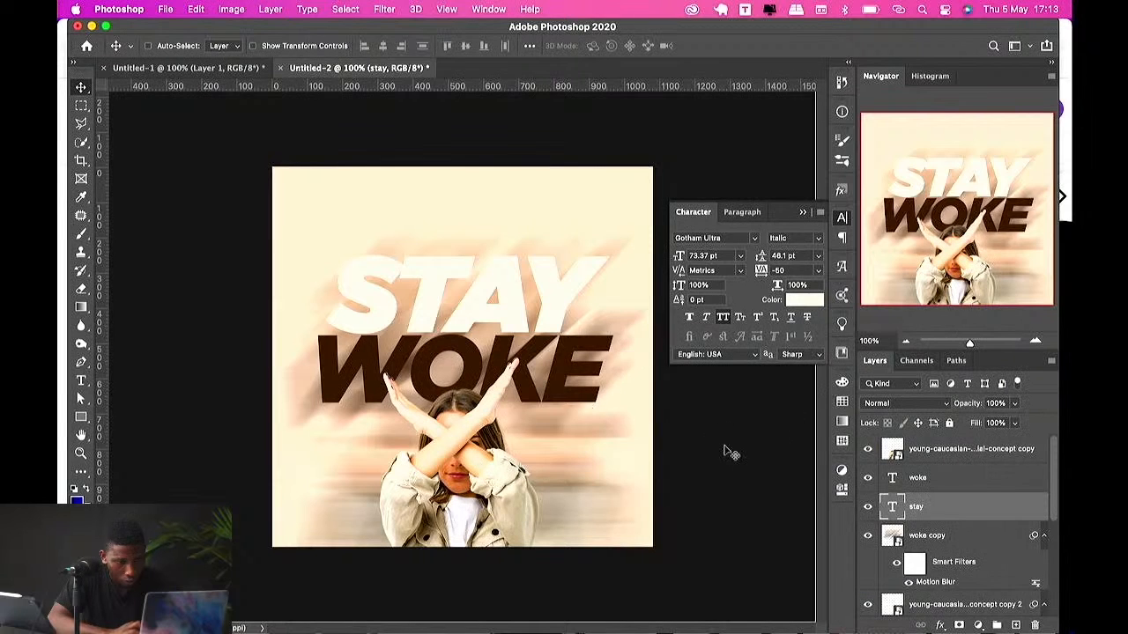
Step: Change the Motion Blur angle on the woman photo's copy 2 layer to 32°
left_click(592, 454)
scroll(925, 527, "down", 3)
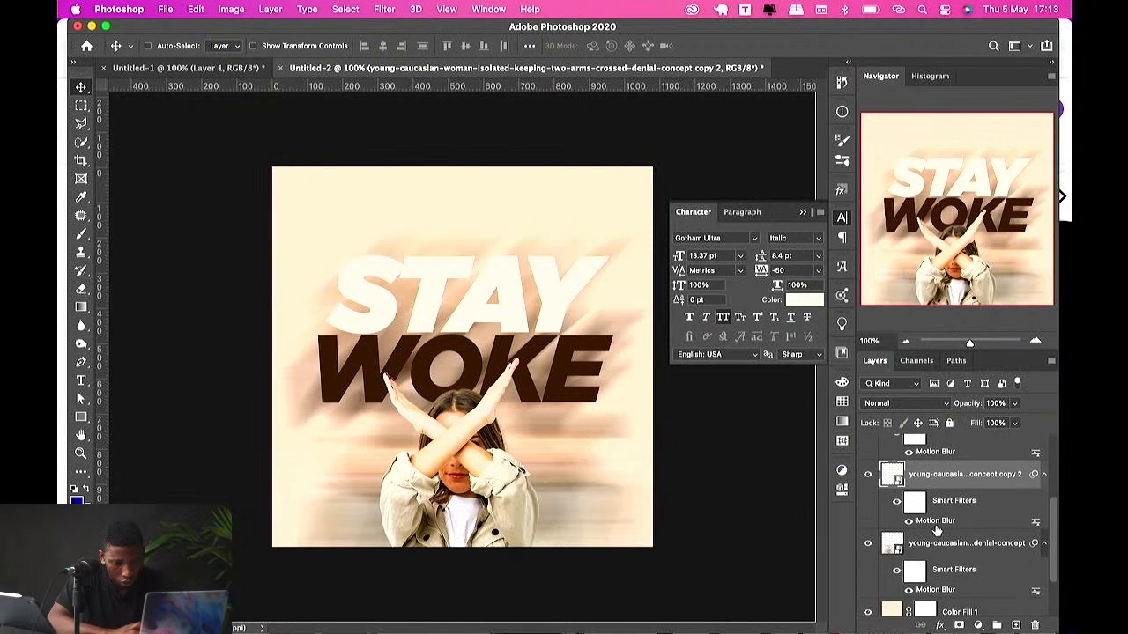
double_click(934, 520)
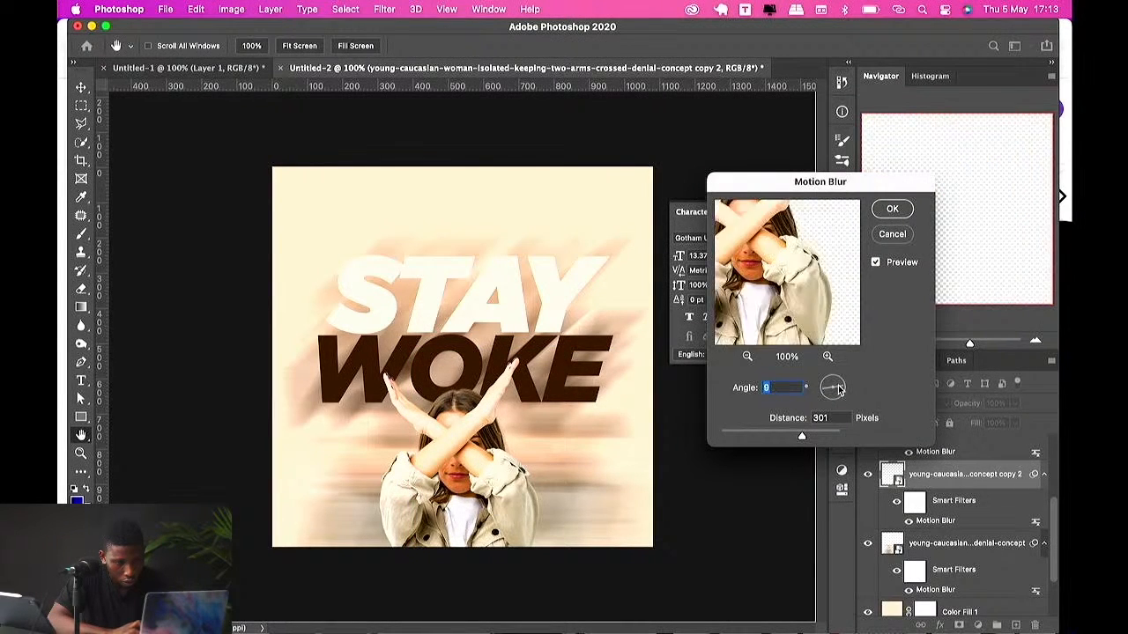
left_click_drag(839, 388, 835, 387)
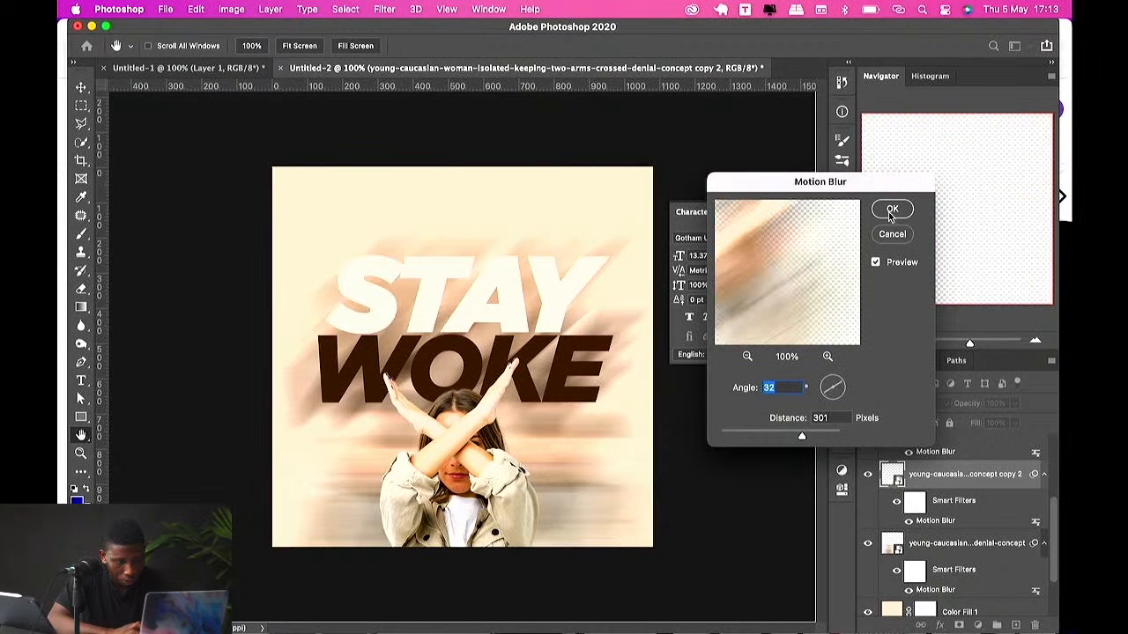
left_click(890, 209)
scroll(949, 540, "down", 3)
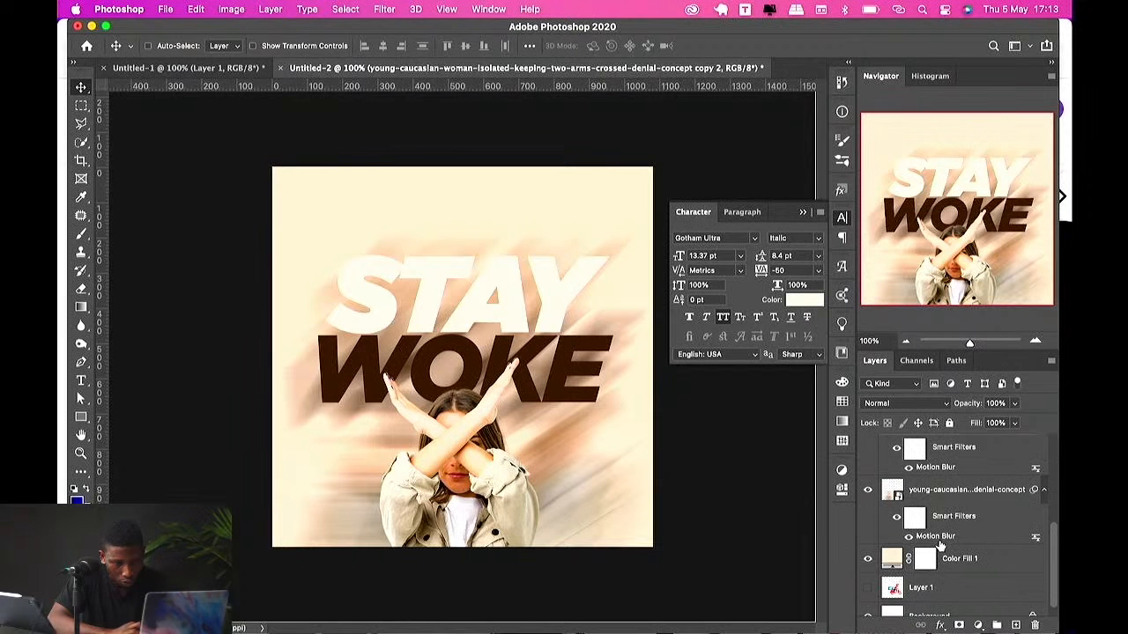
Step: Set the Motion Blur angle on the woman photo's copy 2 layer to 30°
scroll(940, 546, "up", 2)
scroll(948, 530, "down", 1)
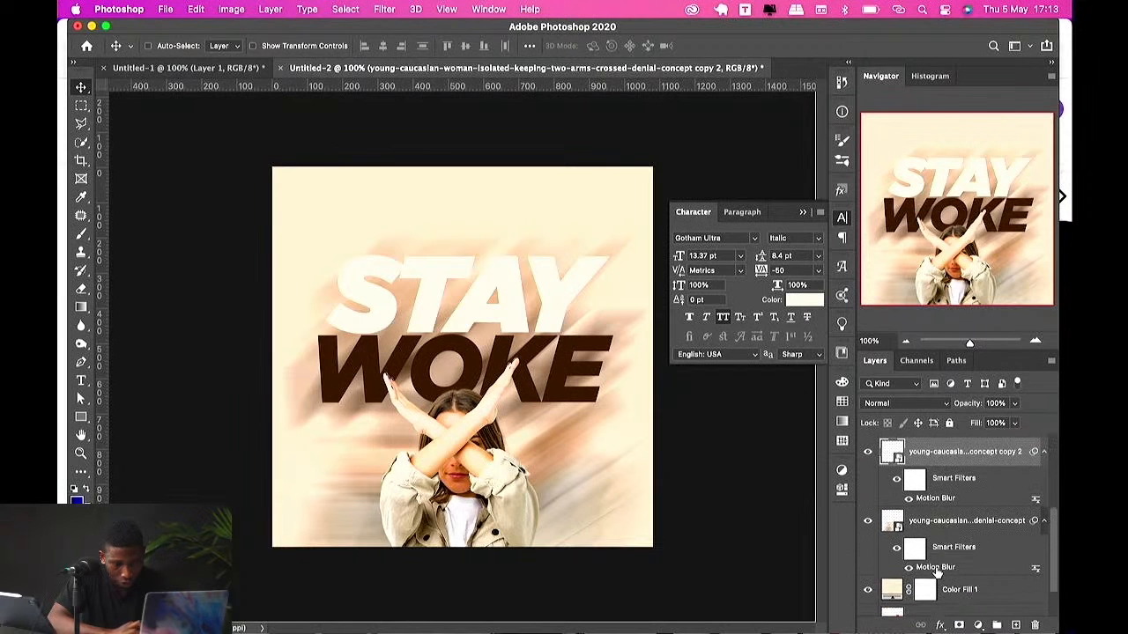
double_click(935, 567)
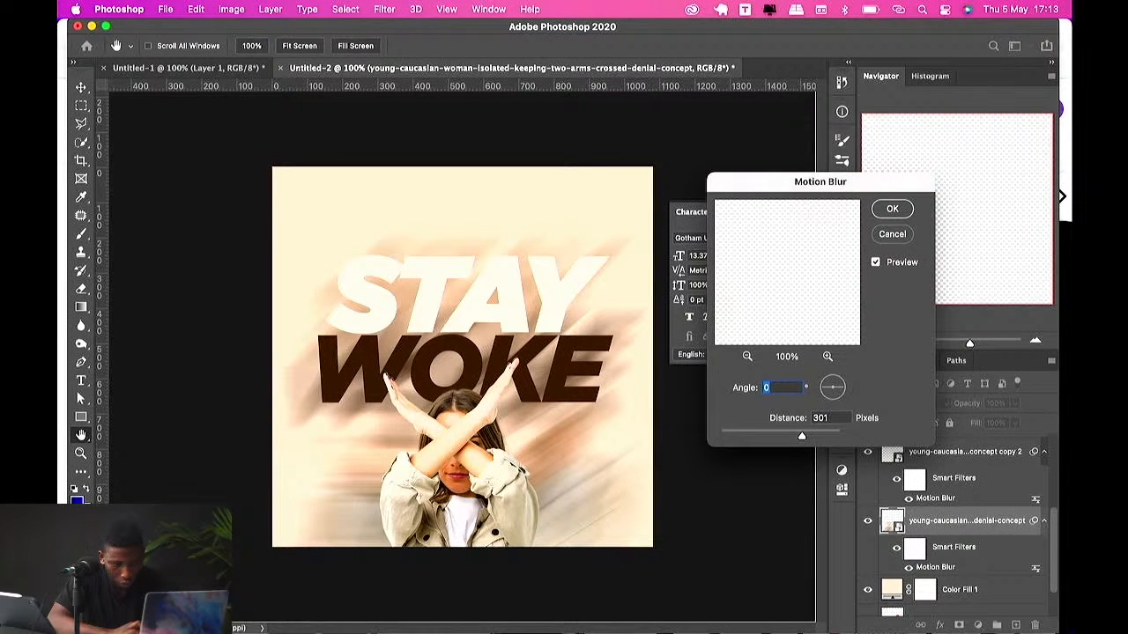
key("Escape")
double_click(935, 498)
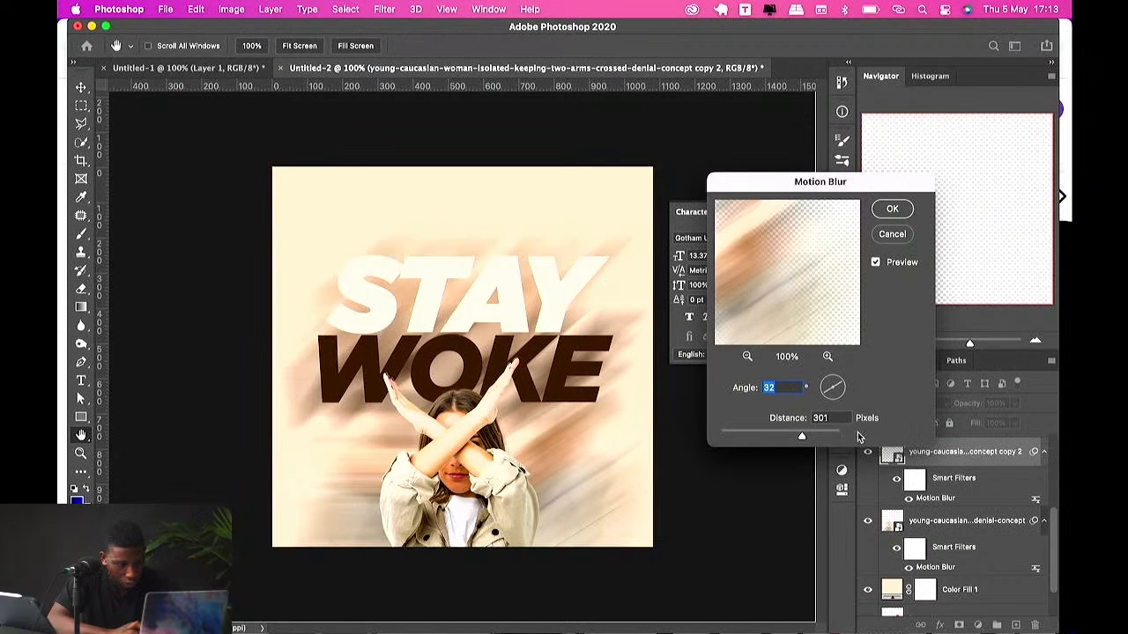
type("30")
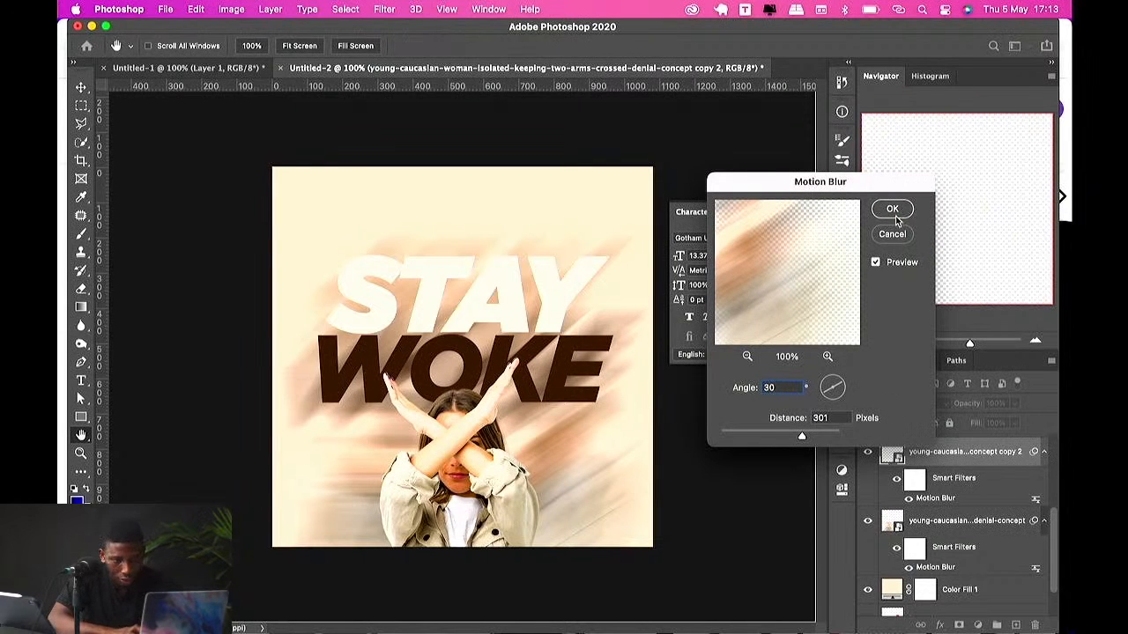
key("Return")
Step: Set the Motion Blur angle on the original woman photo layer to 30°
double_click(938, 567)
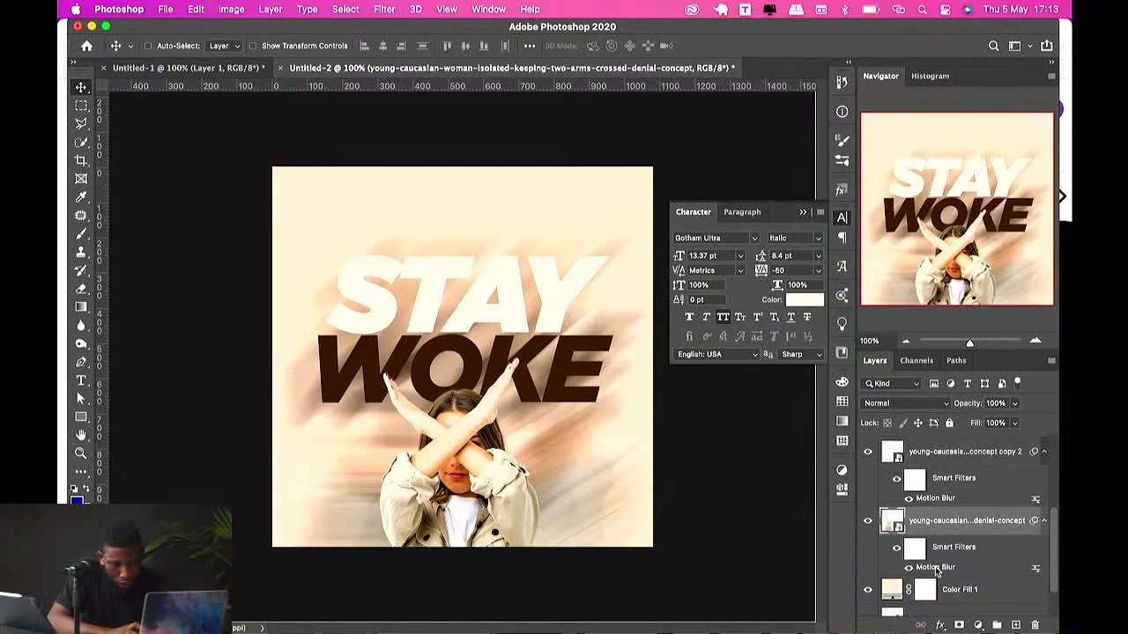
key("Tab")
left_click(779, 392)
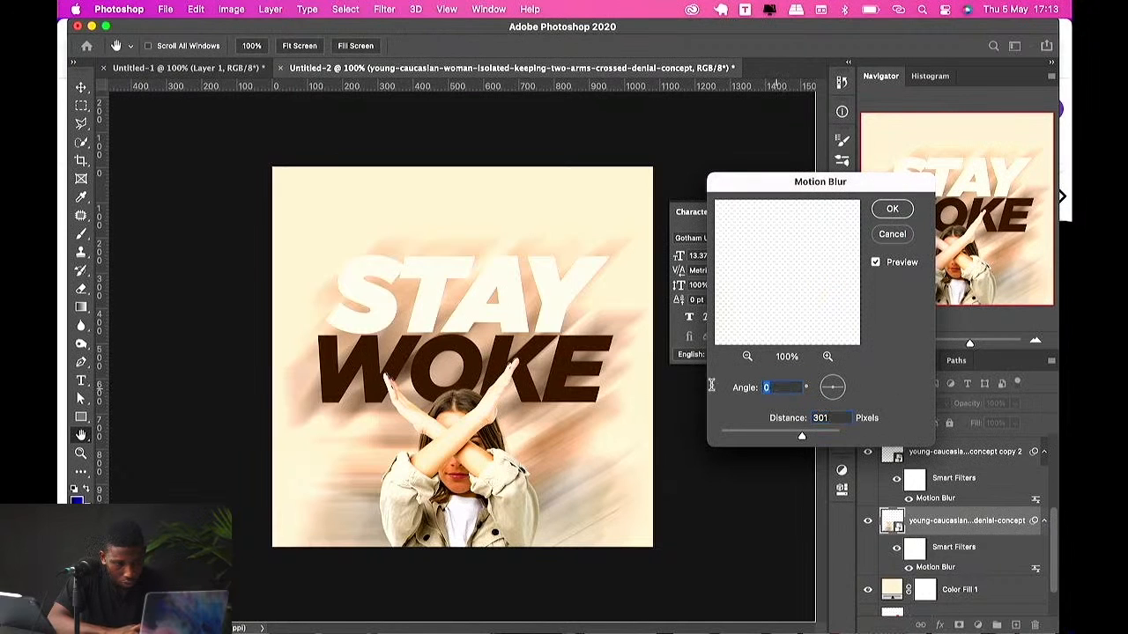
type("30")
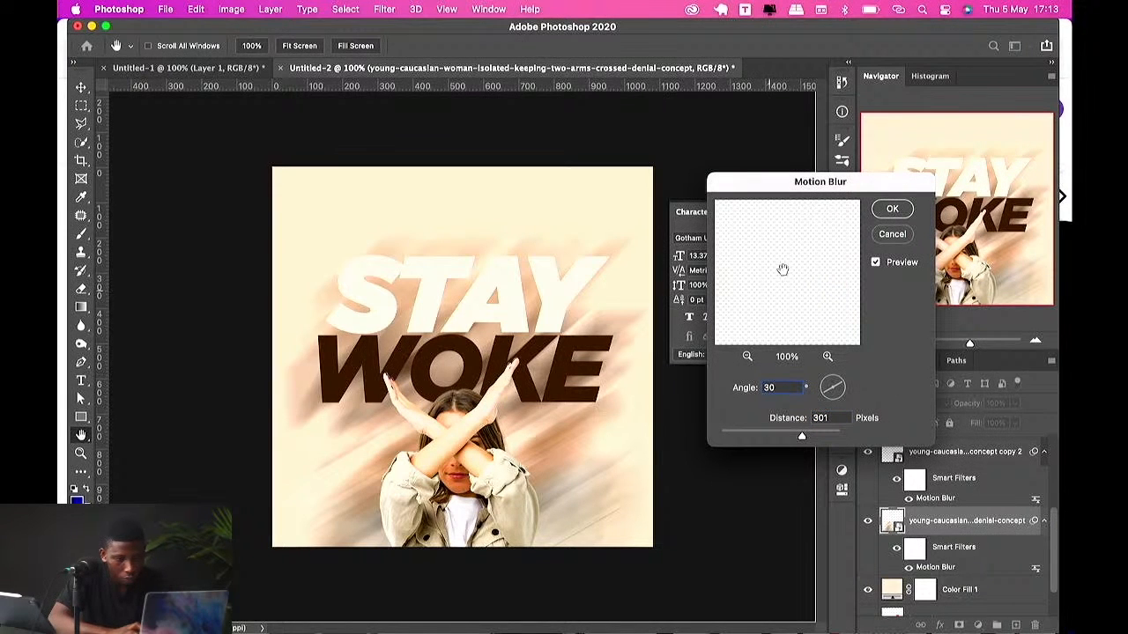
left_click(885, 209)
Step: Set the Motion Blur angle on the blurred woke copy text layer to 30°
scroll(929, 480, "up", 3)
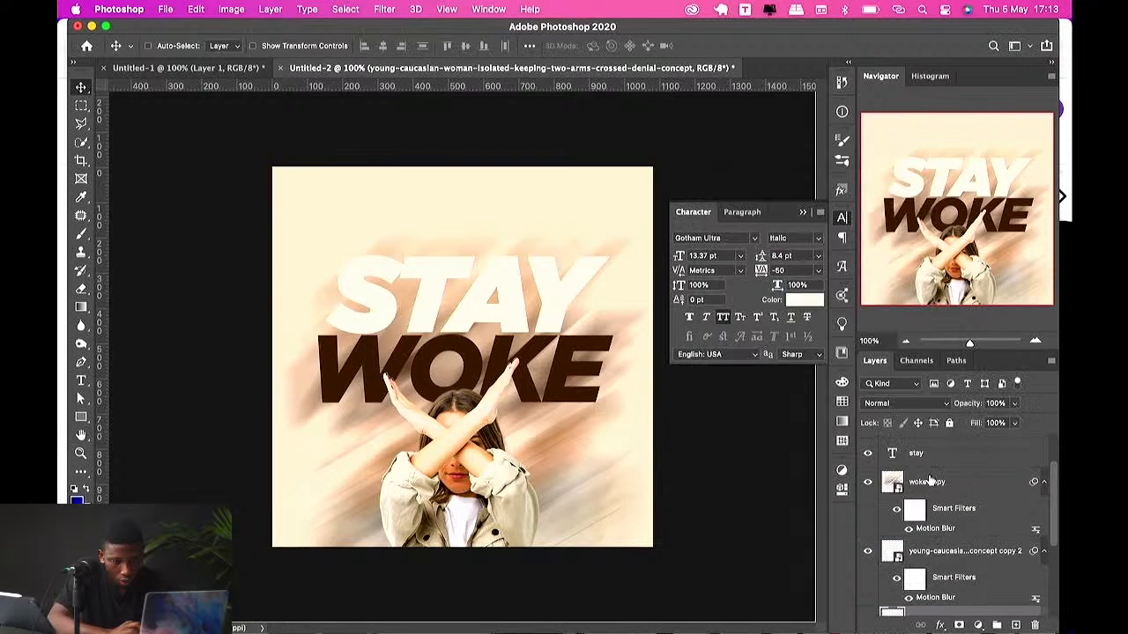
left_click(929, 480)
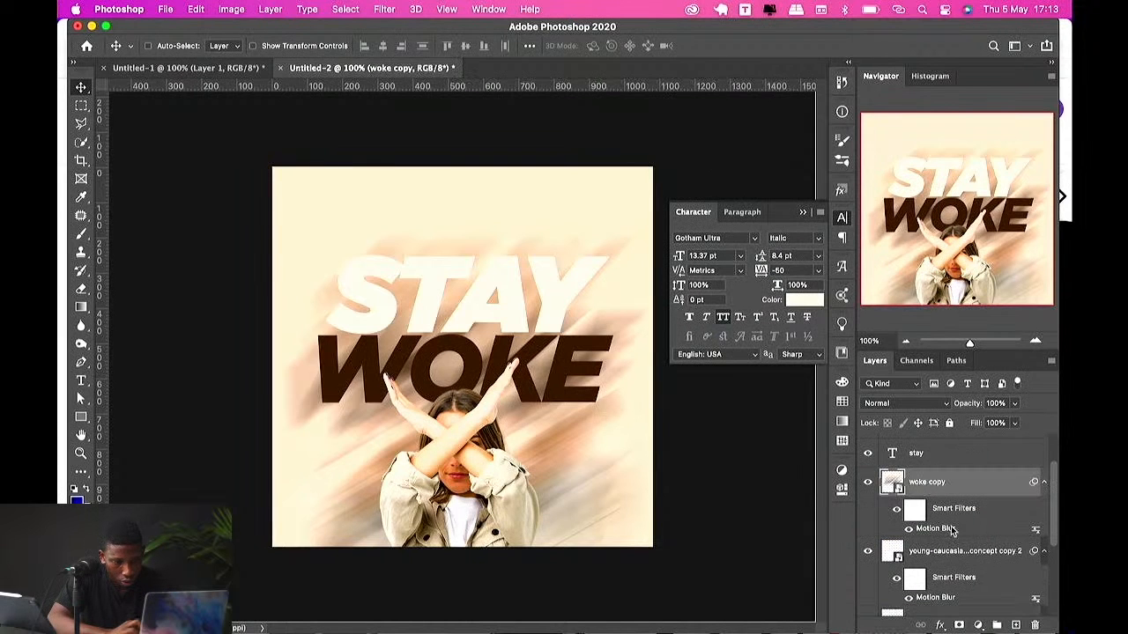
double_click(951, 532)
type("30")
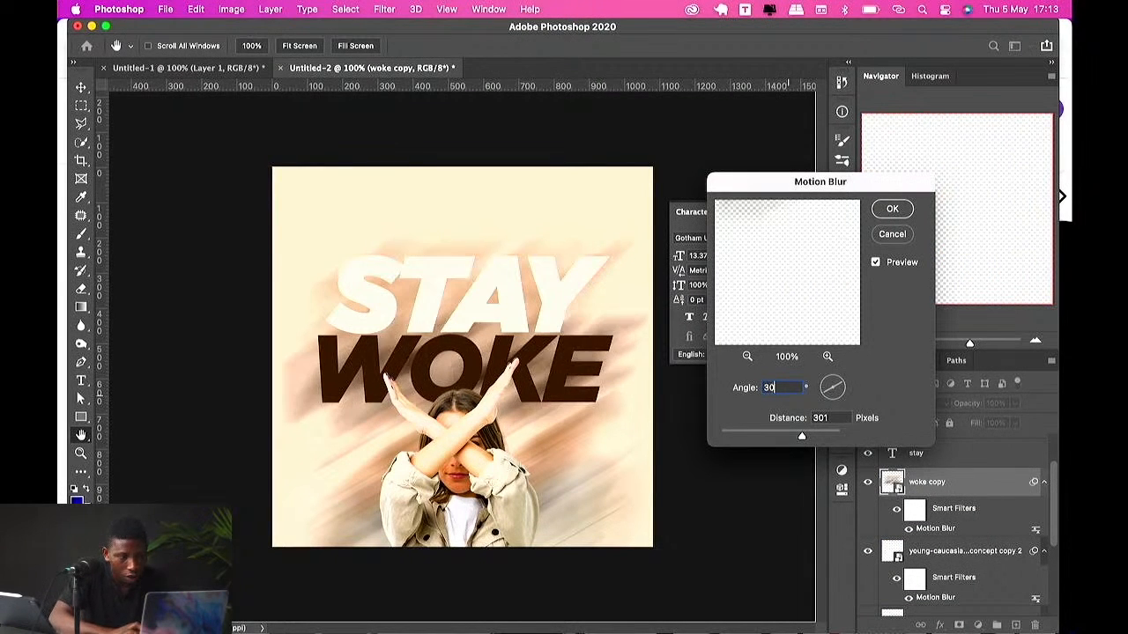
left_click(888, 209)
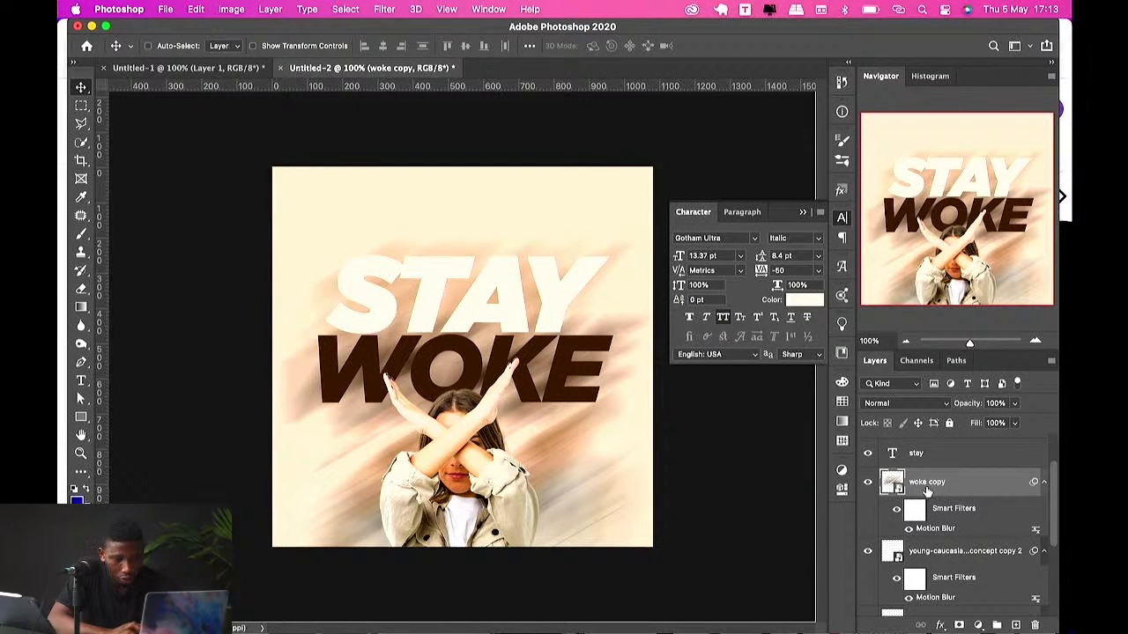
Step: Move the woman photo cutout upward on the canvas so her arms overlap the headline
scroll(926, 492, "up", 2)
left_click(933, 485, "shift")
scroll(943, 555, "down", 3)
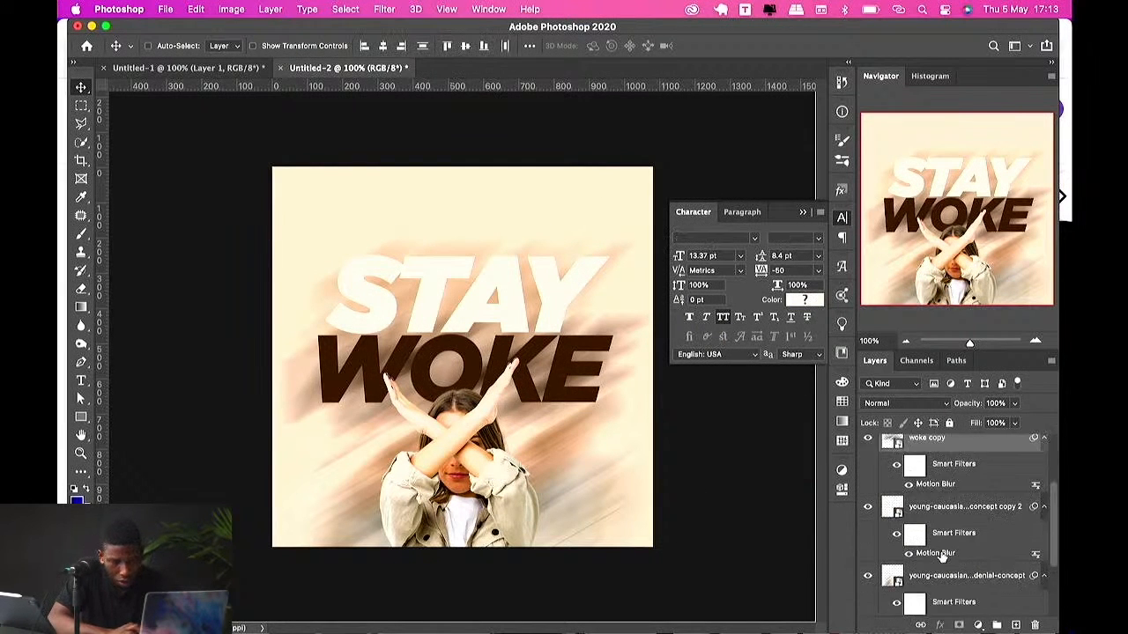
left_click(949, 577, "shift")
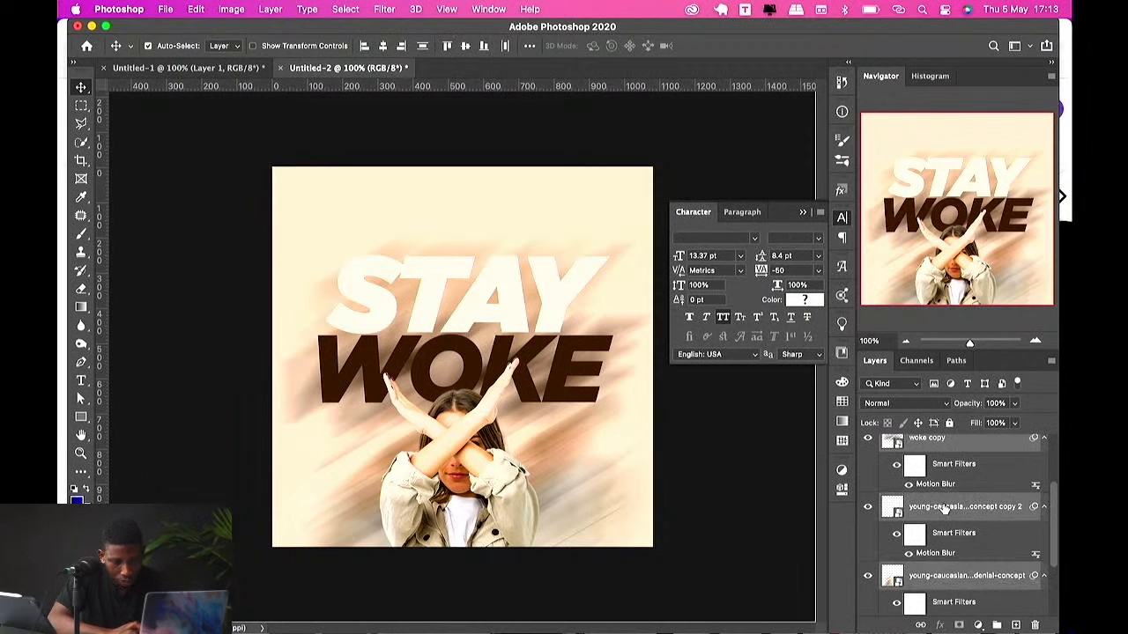
scroll(943, 573, "down", 2)
scroll(952, 511, "up", 4)
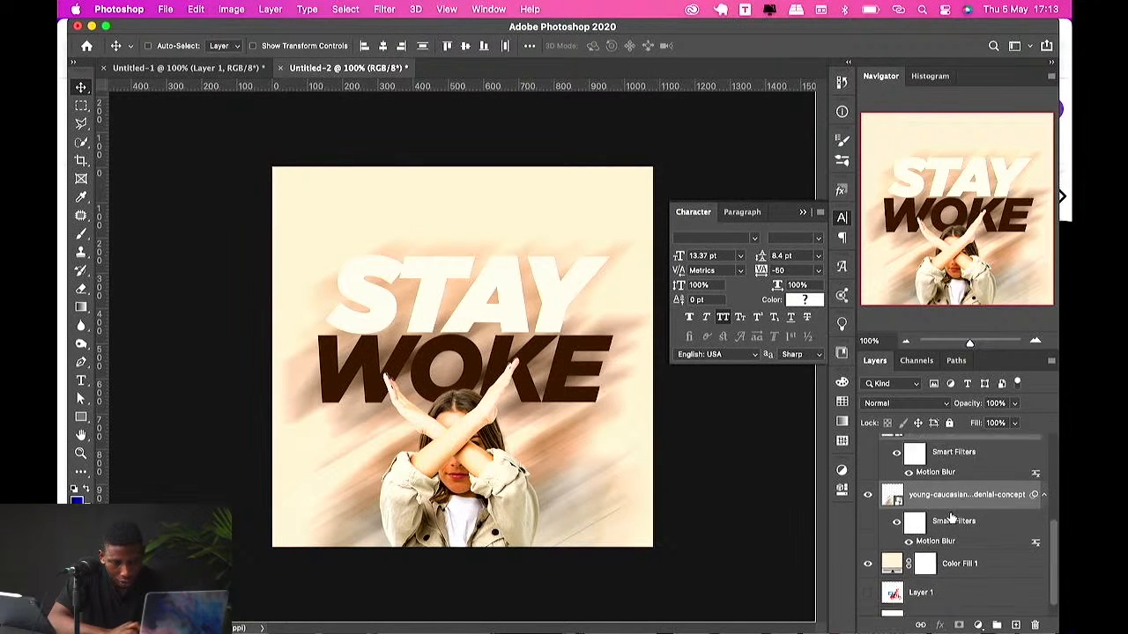
scroll(951, 518, "down", 4)
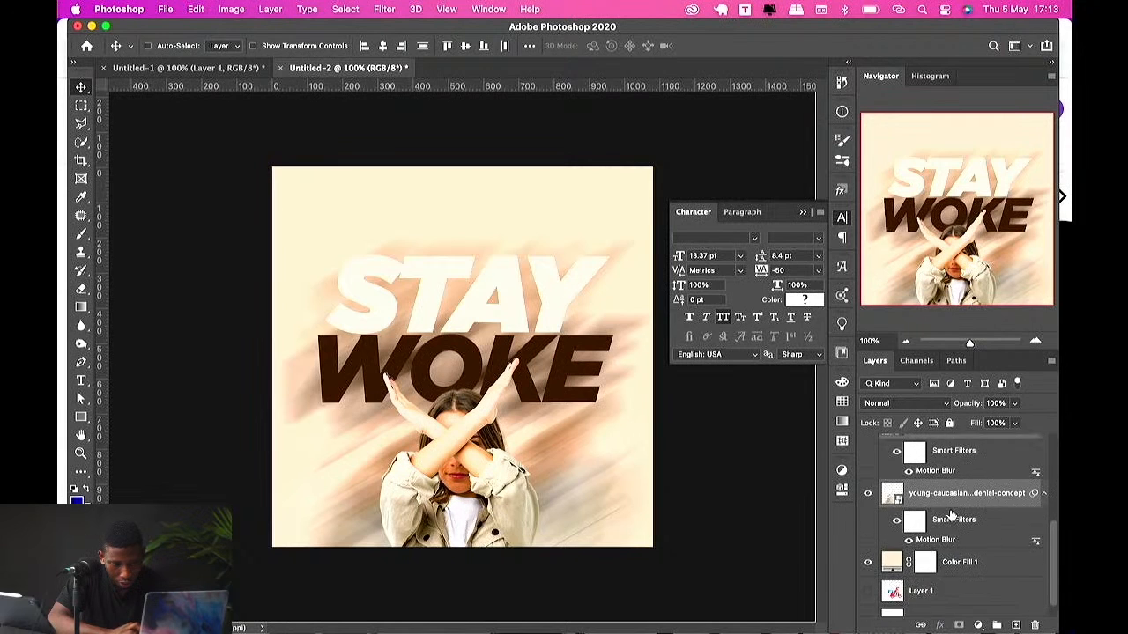
scroll(923, 487, "up", 2)
left_click_drag(513, 422, 513, 379)
key("super+z")
left_click_drag(487, 423, 499, 384)
Step: Stamp all visible layers into a new top layer and convert it to a smart object
left_click(940, 458)
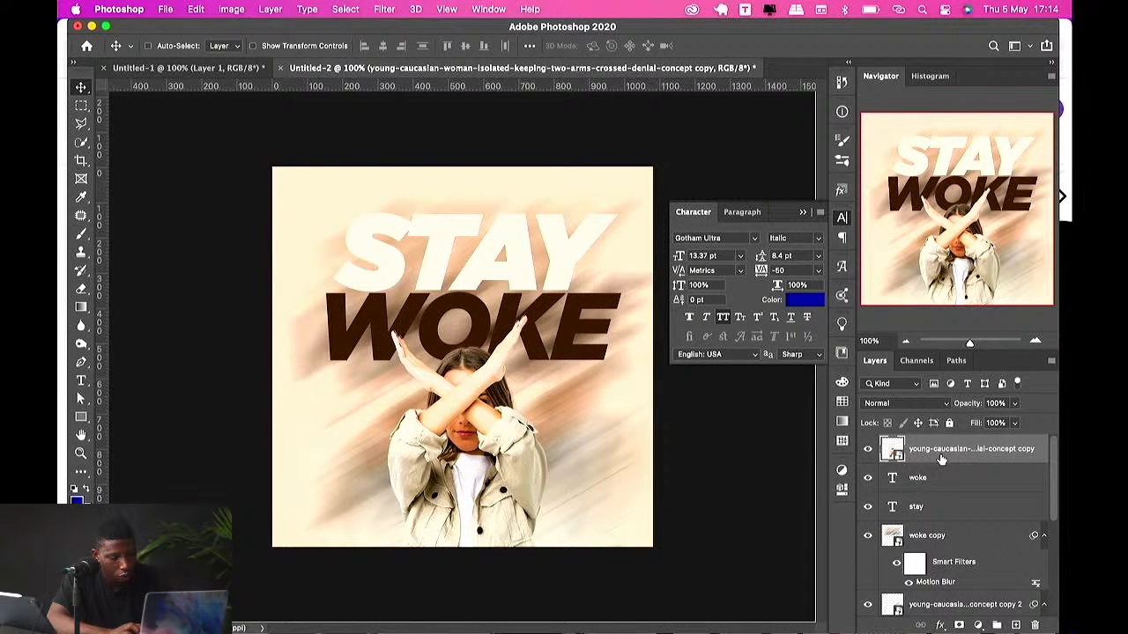
key("super+alt+shift+n")
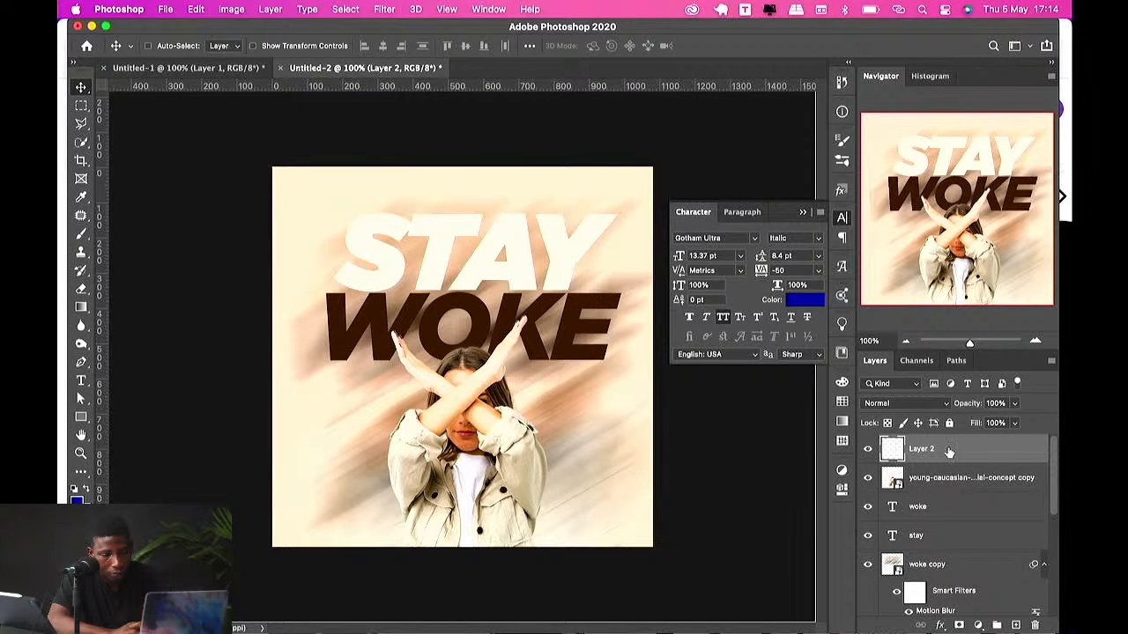
key("super+alt+shift+e")
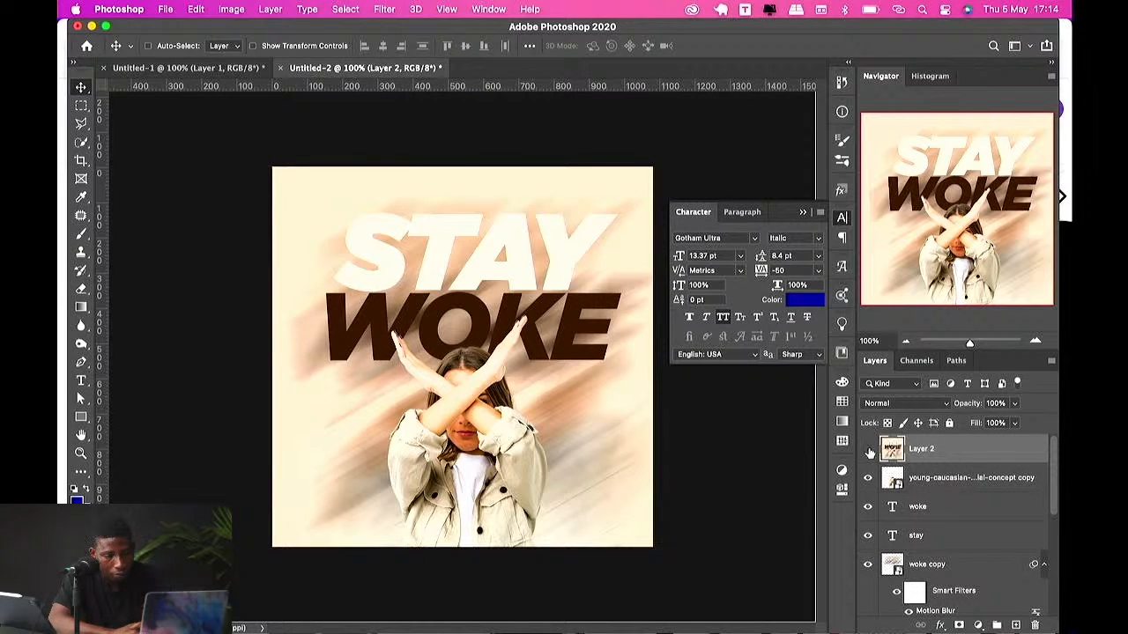
right_click(929, 452)
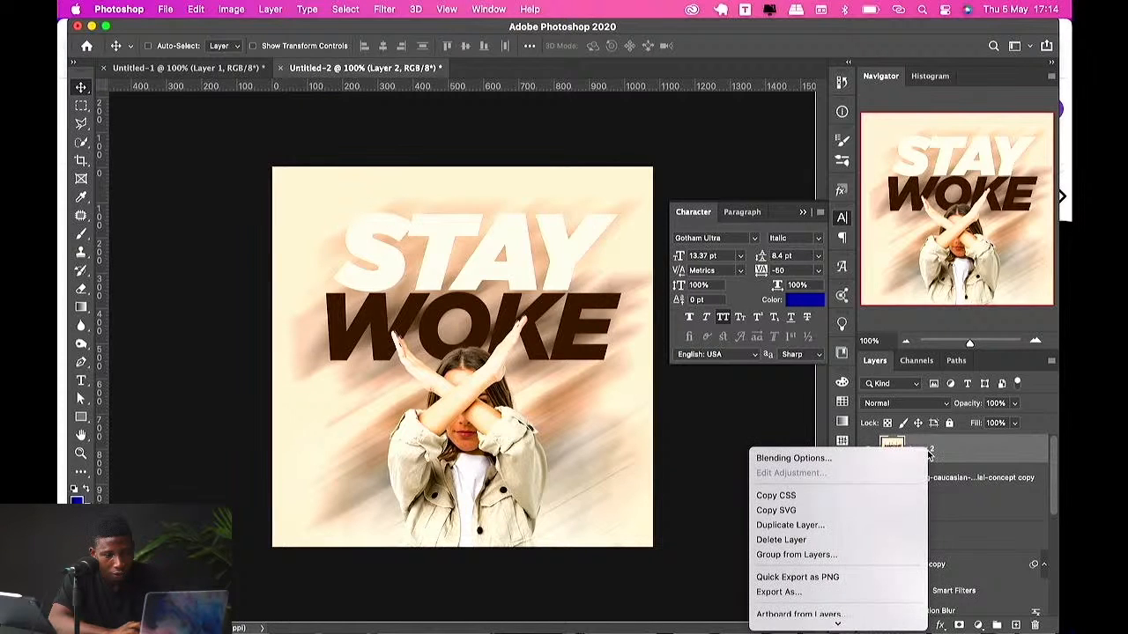
scroll(821, 522, "down", 5)
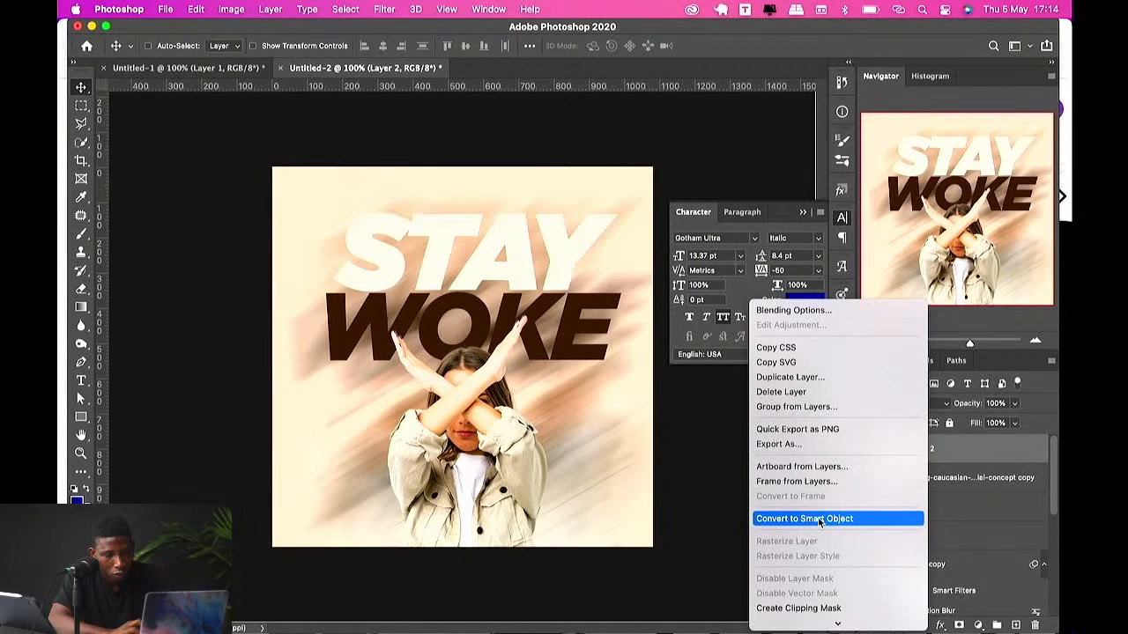
left_click(819, 519)
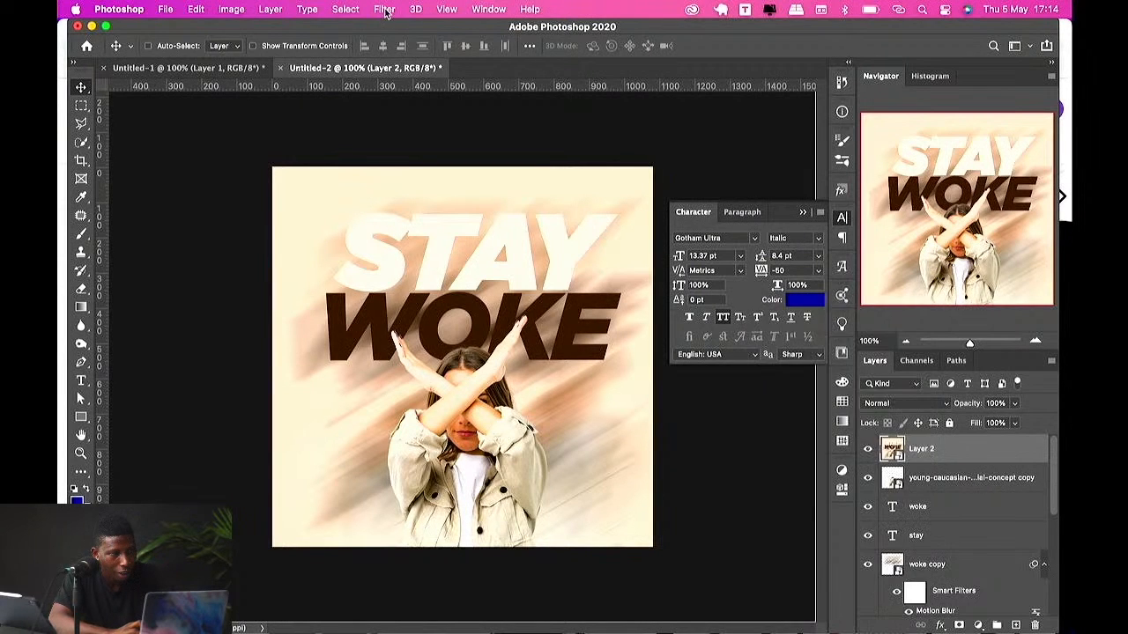
Step: Open Camera Raw Filter on the stamped layer and set Contrast to +43 and Whites to -96
left_click(385, 9)
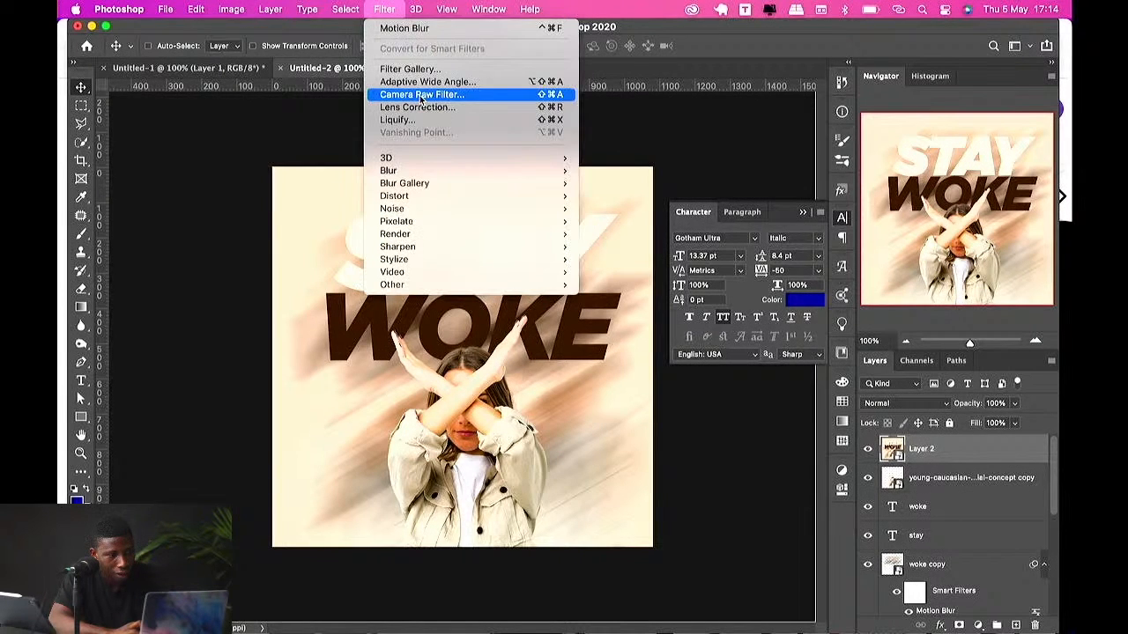
left_click(421, 95)
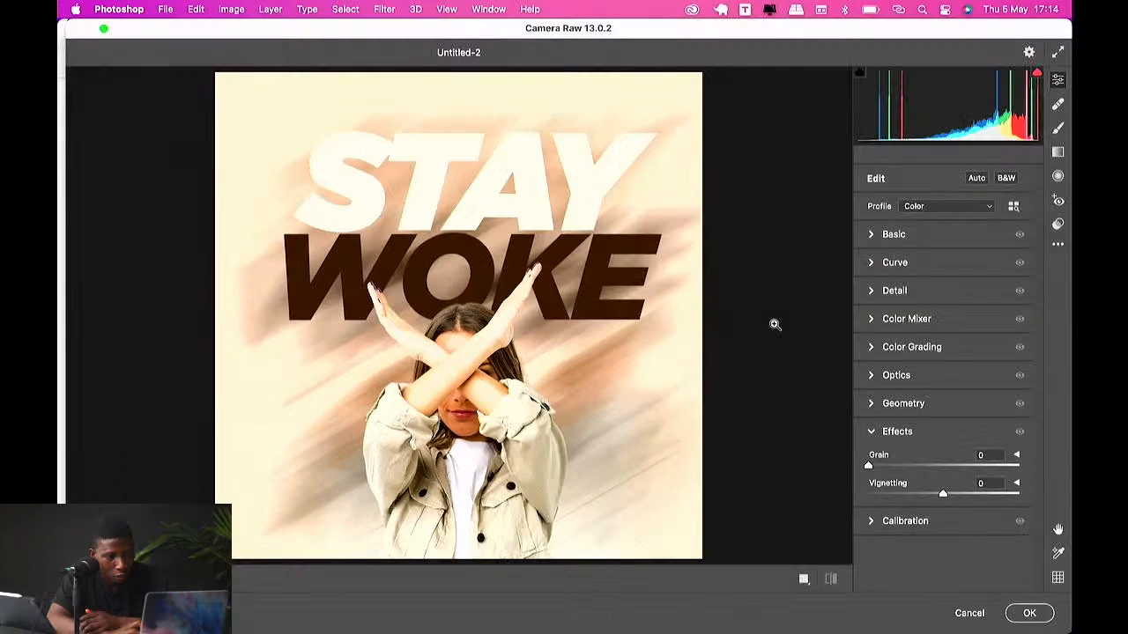
left_click(893, 233)
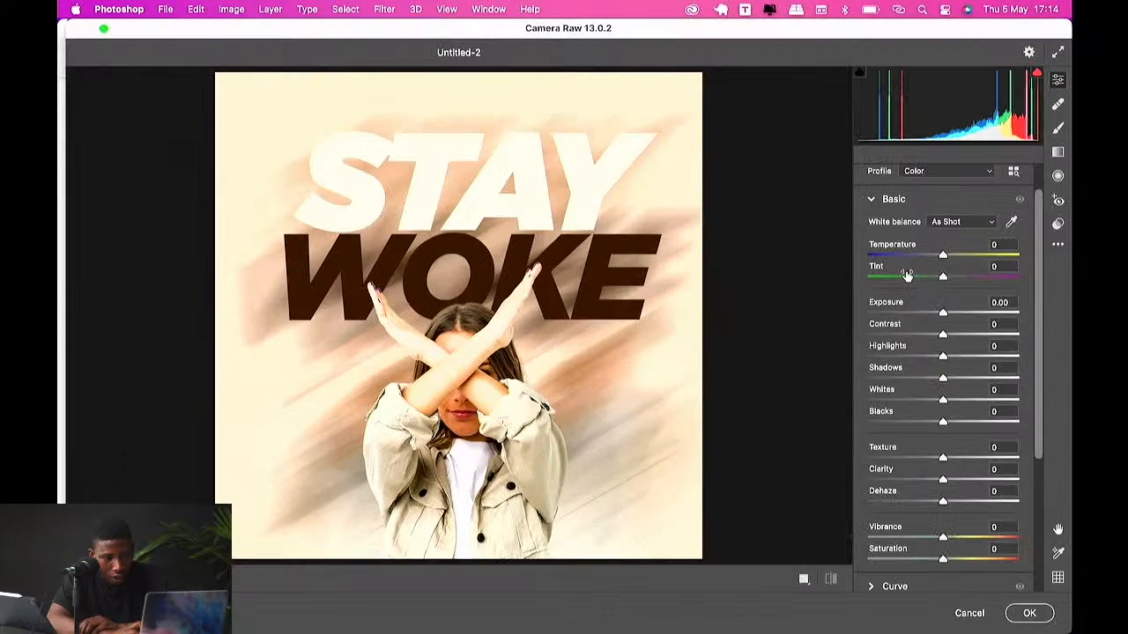
left_click_drag(943, 335, 974, 335)
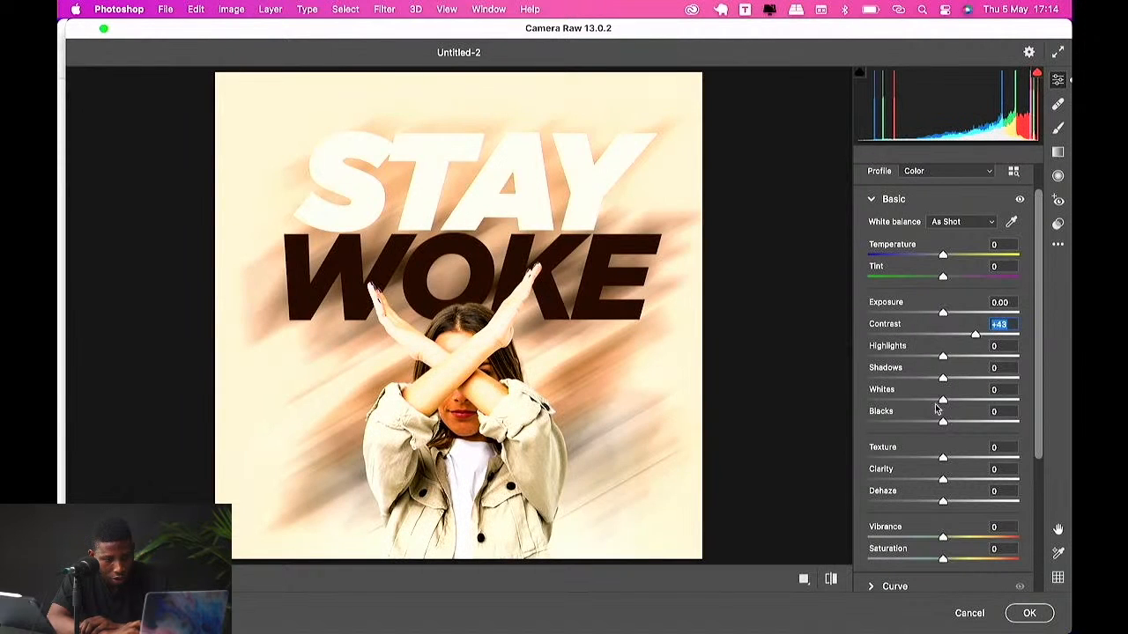
left_click_drag(942, 400, 871, 401)
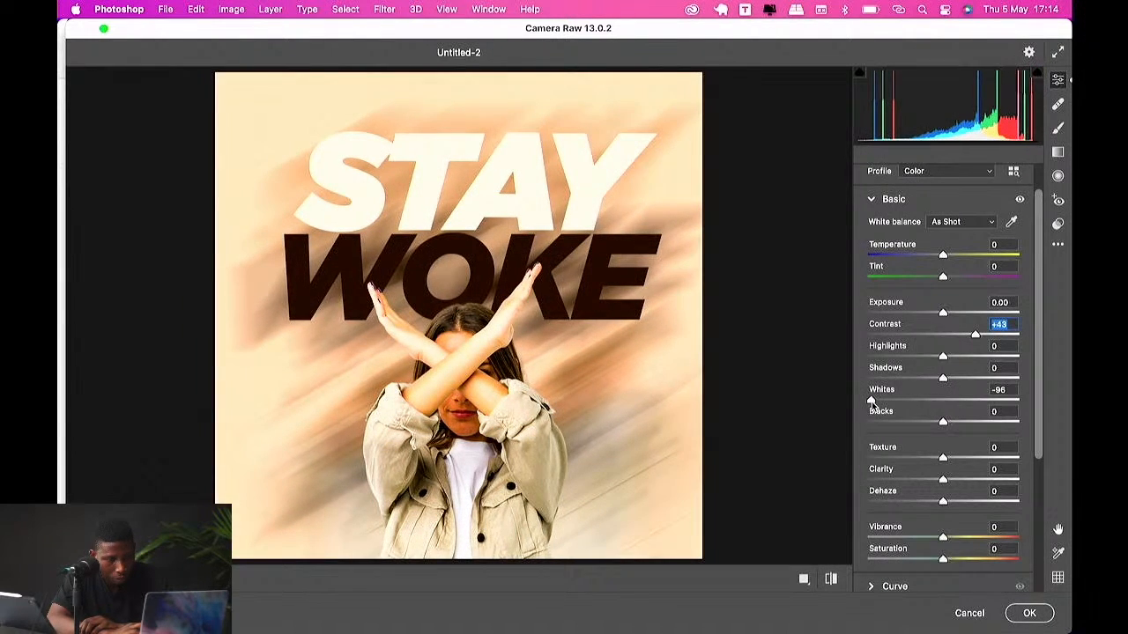
Step: Set Highlights to -31, Shadows to +37 and Vibrance to +25, and cool the Temperature
left_click_drag(943, 378, 919, 357)
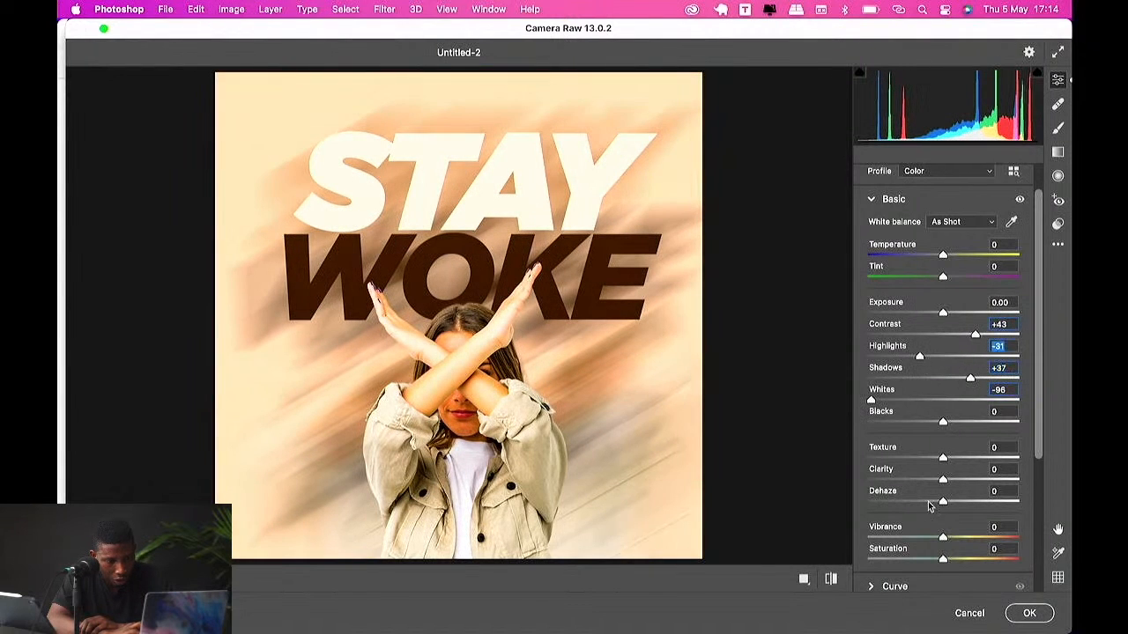
scroll(934, 493, "down", 3)
left_click_drag(943, 407, 961, 405)
scroll(960, 405, "up", 4)
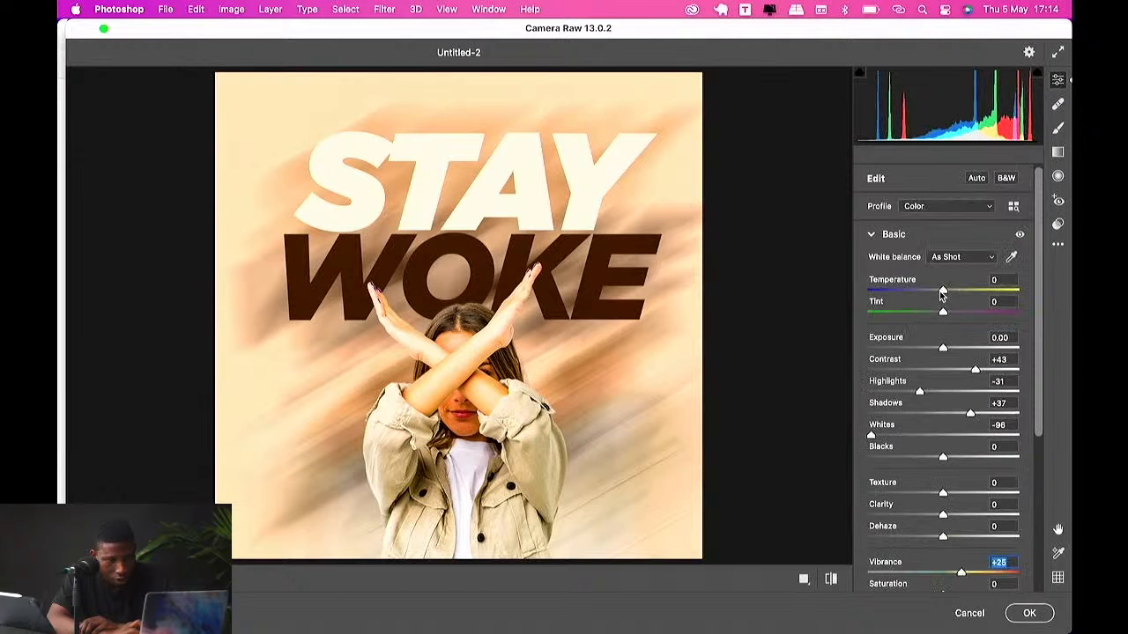
left_click_drag(943, 290, 927, 317)
Step: Add Grain of 28 and Vignetting of -57 in the Effects section
scroll(921, 448, "down", 5)
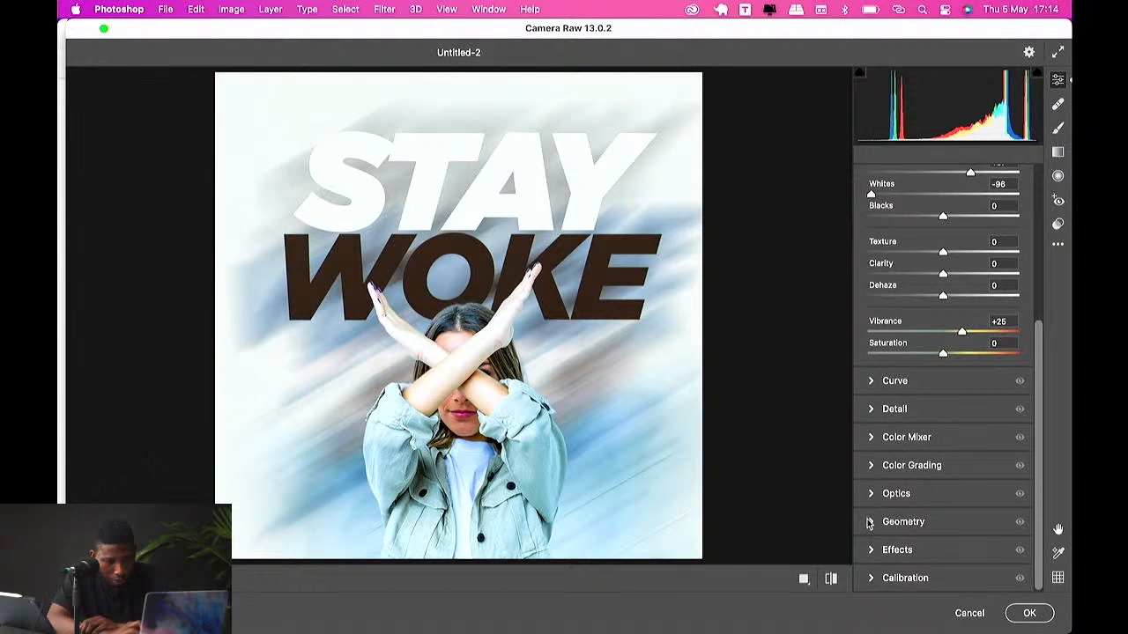
left_click(873, 550)
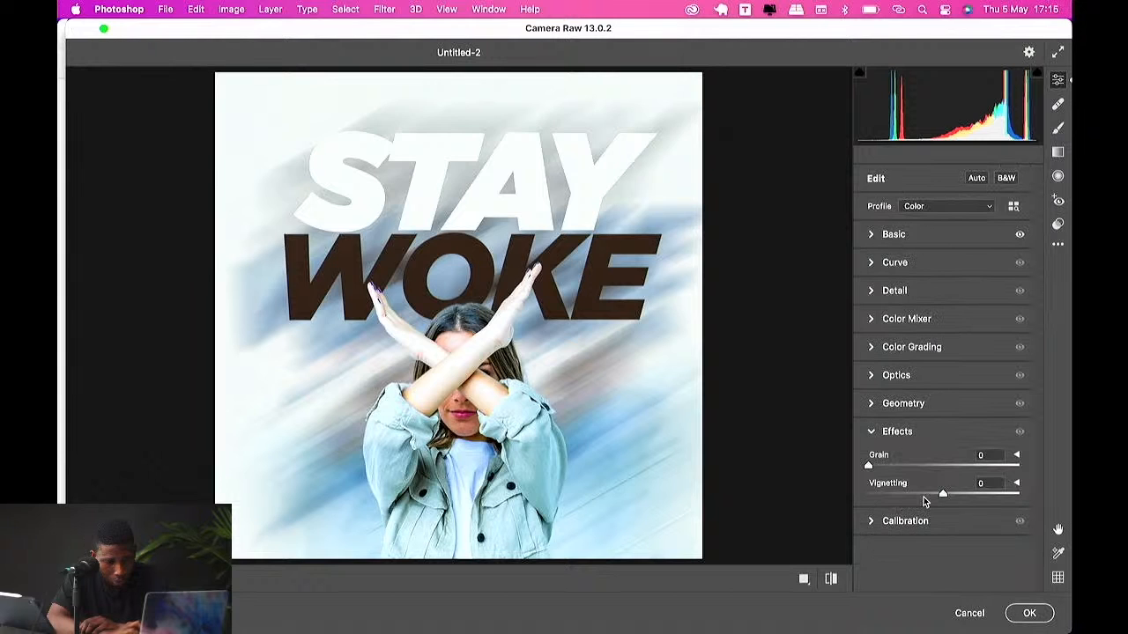
left_click_drag(903, 469, 899, 504)
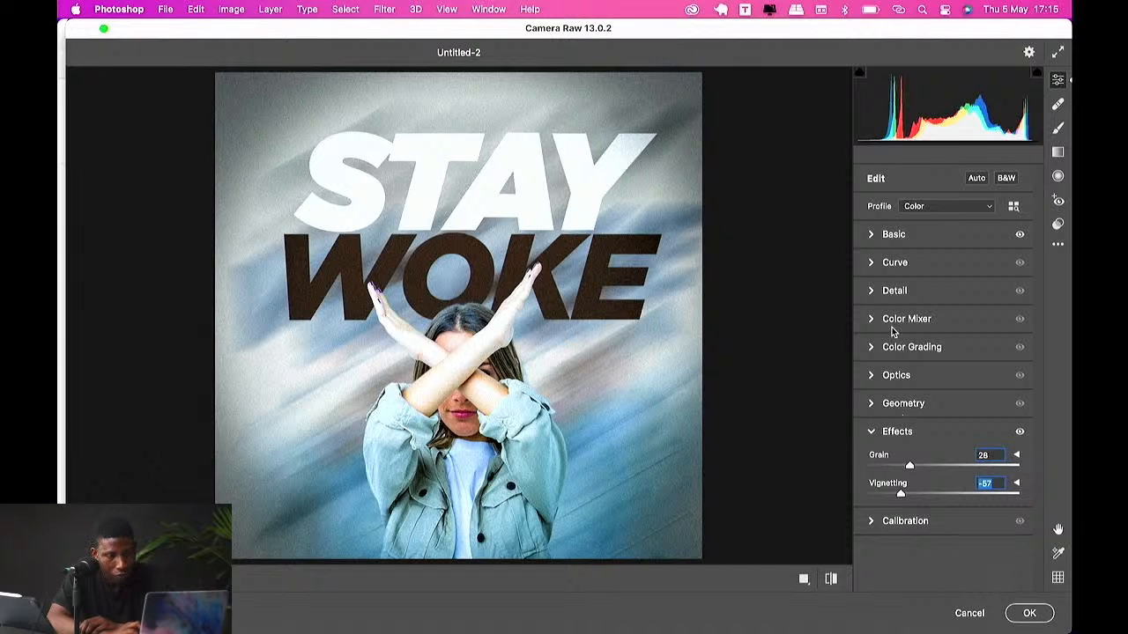
Step: Set the white balance Temperature to -16 and Tint to -21
left_click(879, 236)
left_click_drag(911, 254, 919, 255)
left_click_drag(925, 254, 930, 255)
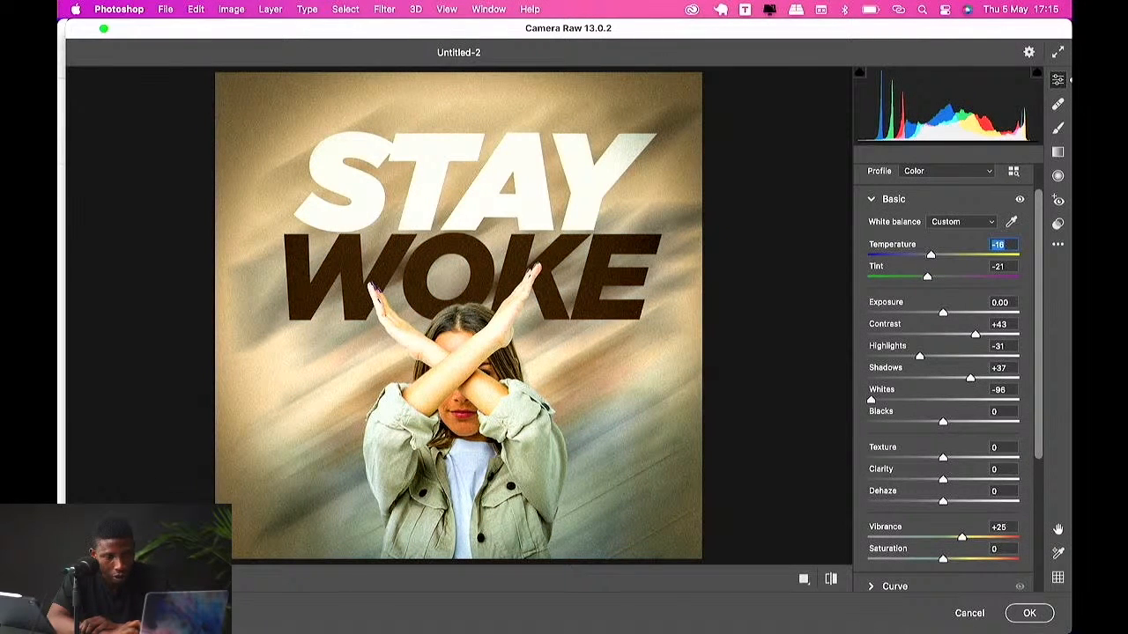
Step: Set Exposure to -0.15, Contrast to +65, Highlights to -63 and Whites to -100
left_click_drag(942, 313, 993, 337)
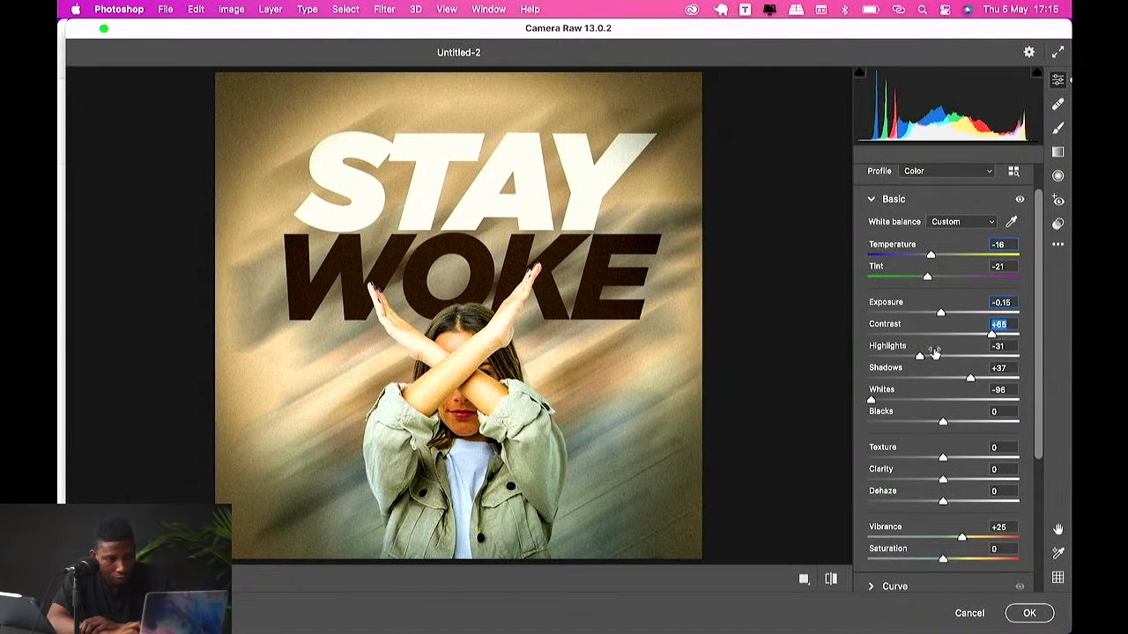
mouse_move(916, 356)
left_mouse_down()
mouse_move(887, 358)
mouse_move(904, 357)
left_mouse_up()
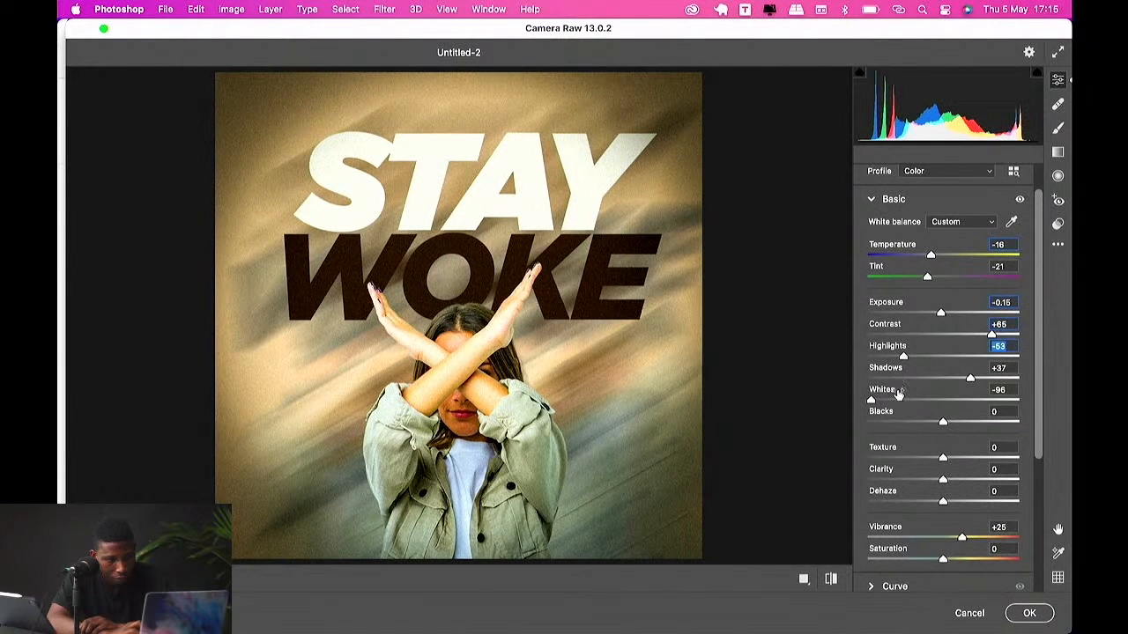
left_click_drag(872, 401, 838, 402)
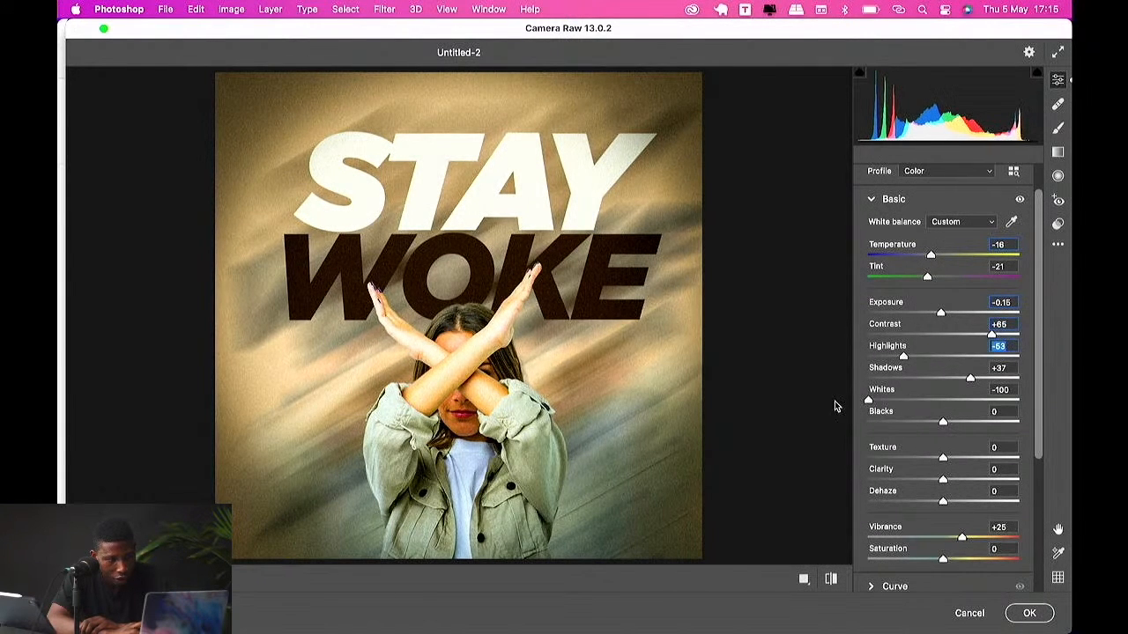
Step: Set Texture to -61, Clarity to +4 and Dehaze to -1, then apply the Camera Raw filter
scroll(921, 464, "down", 1)
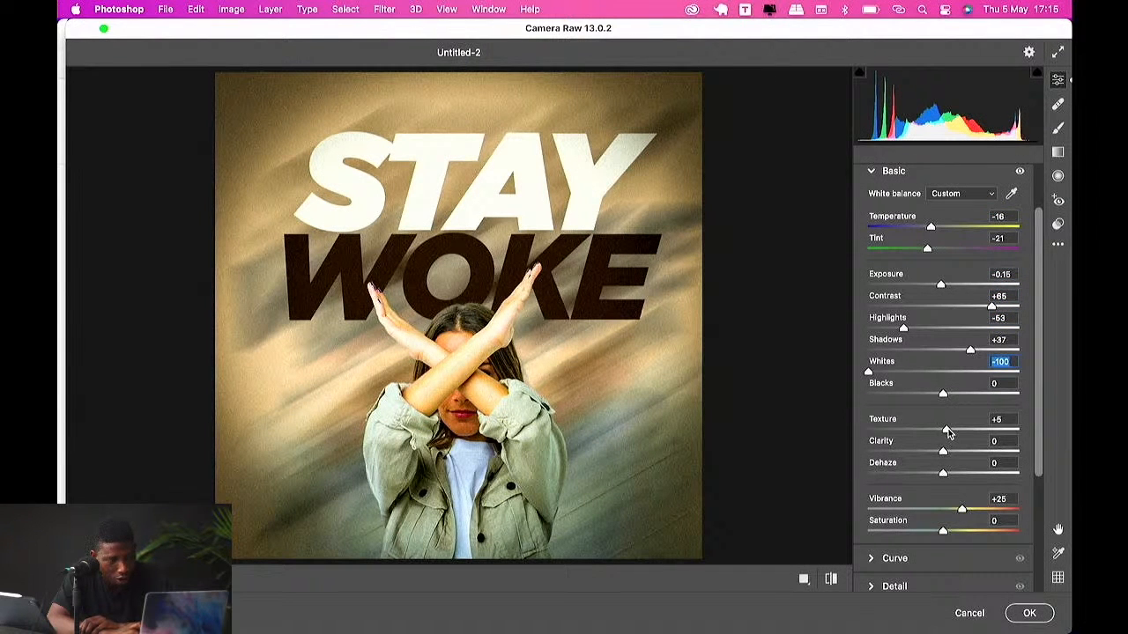
left_click_drag(948, 432, 906, 440)
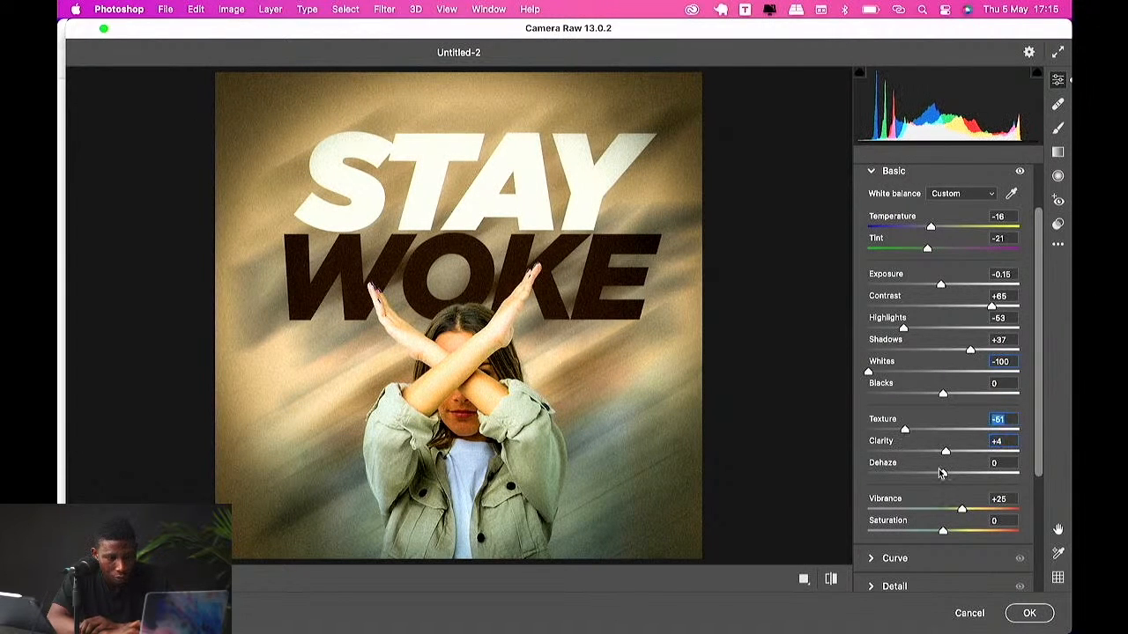
mouse_move(933, 477)
left_mouse_down()
mouse_move(903, 474)
mouse_move(941, 474)
left_mouse_up()
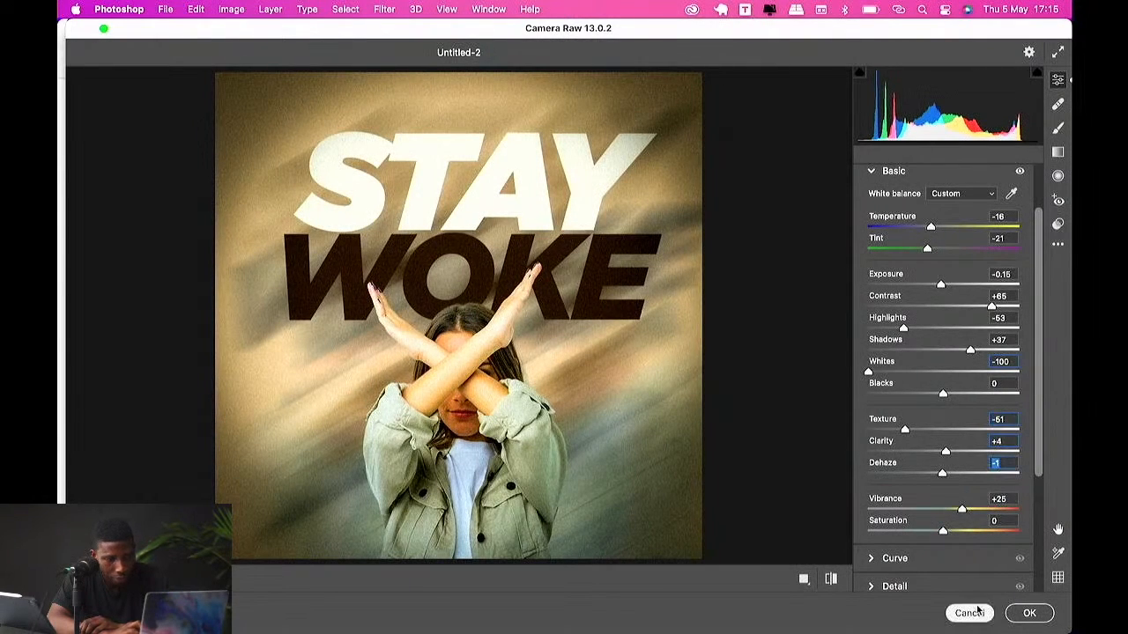
left_click(1030, 615)
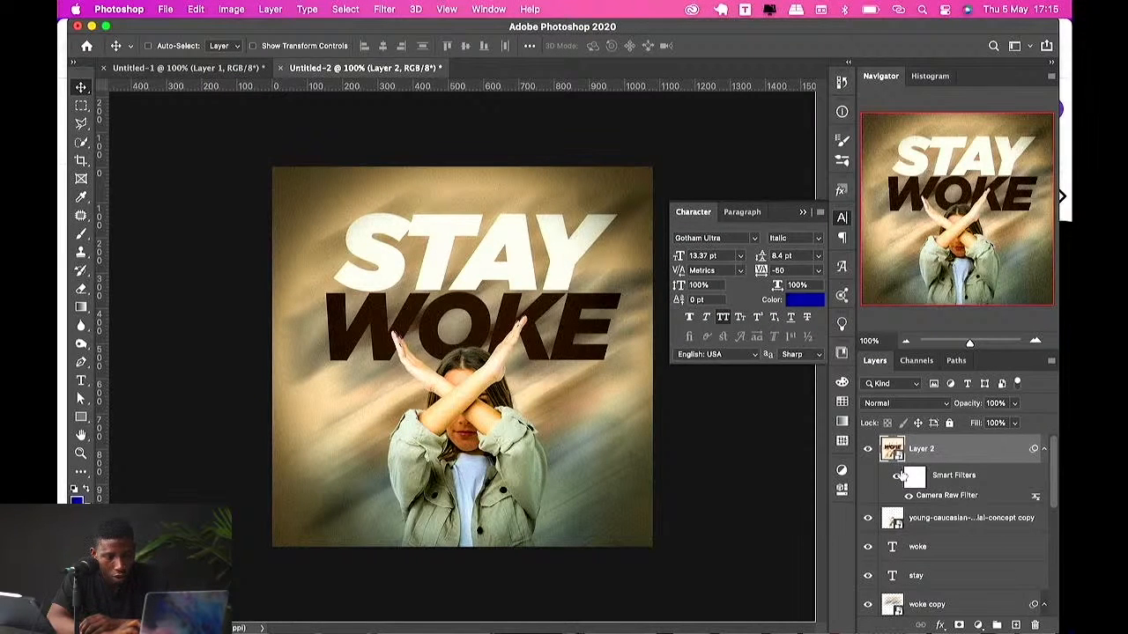
Step: Set the graded layer's opacity to 80%, comparing the Camera Raw filter and layer toggled off and on
left_click(908, 497)
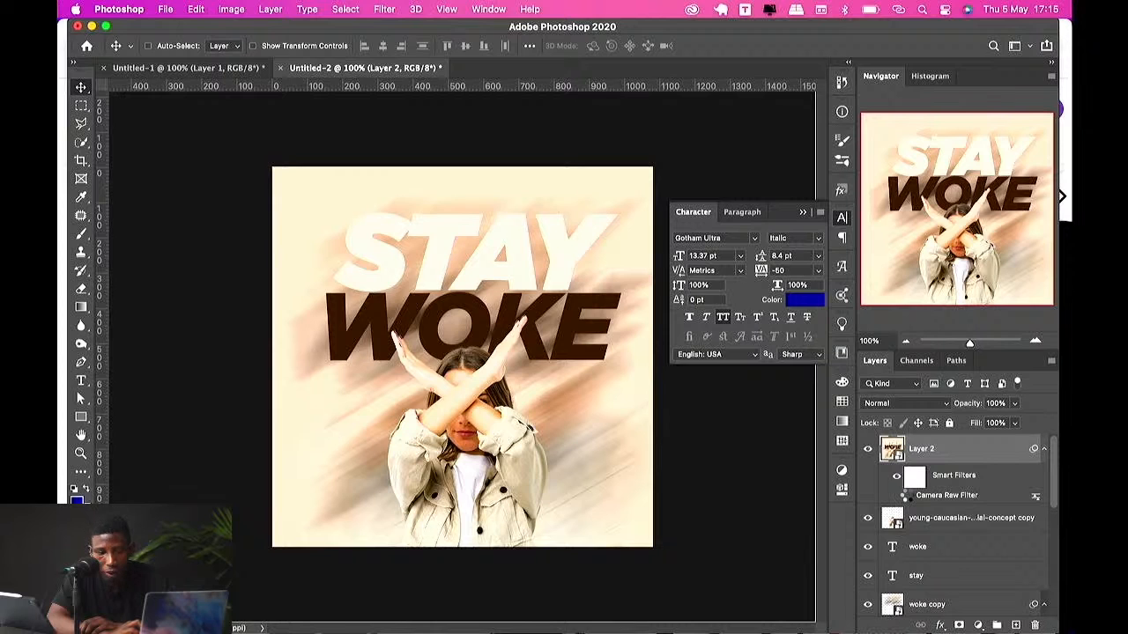
left_click(908, 497)
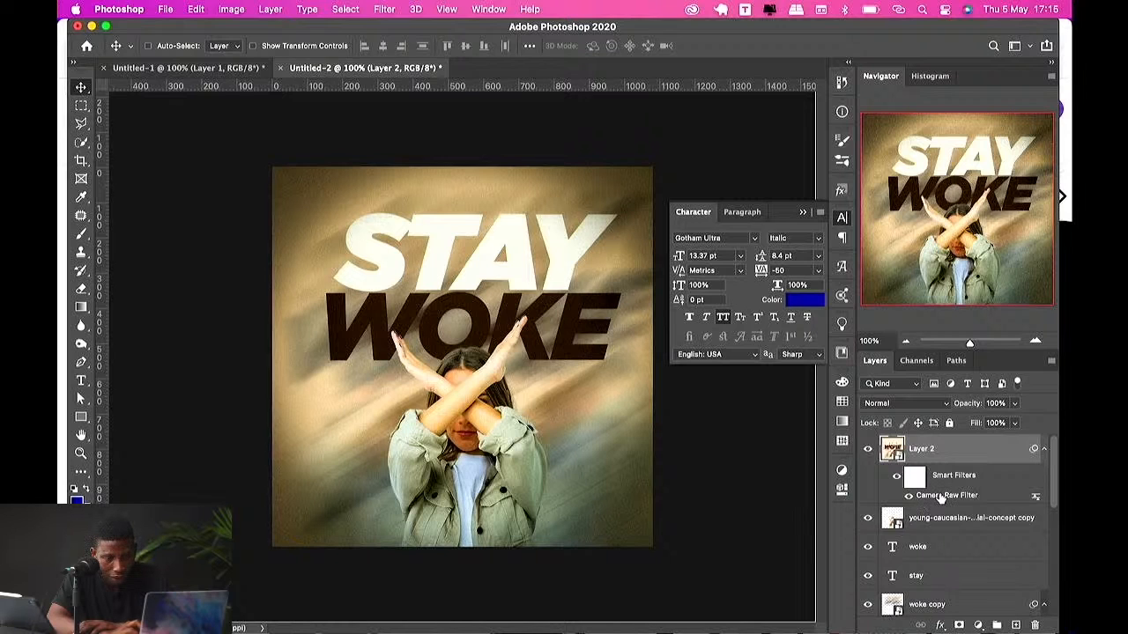
mouse_move(974, 403)
left_mouse_down()
mouse_move(949, 404)
mouse_move(967, 405)
left_mouse_up()
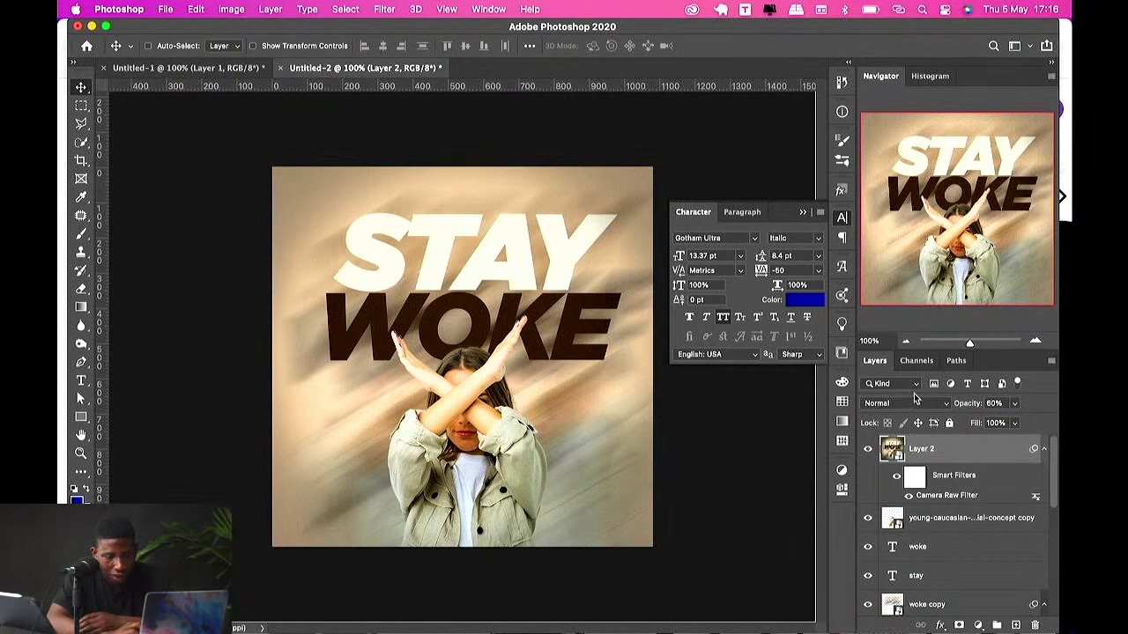
left_click(868, 450)
left_click(870, 451)
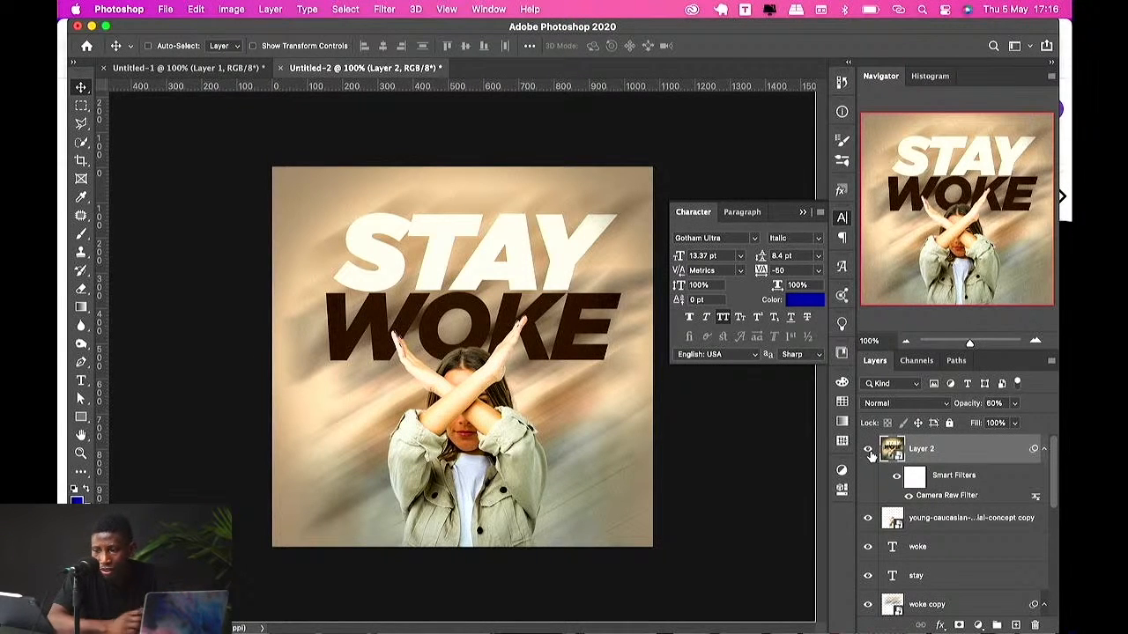
left_click(208, 72)
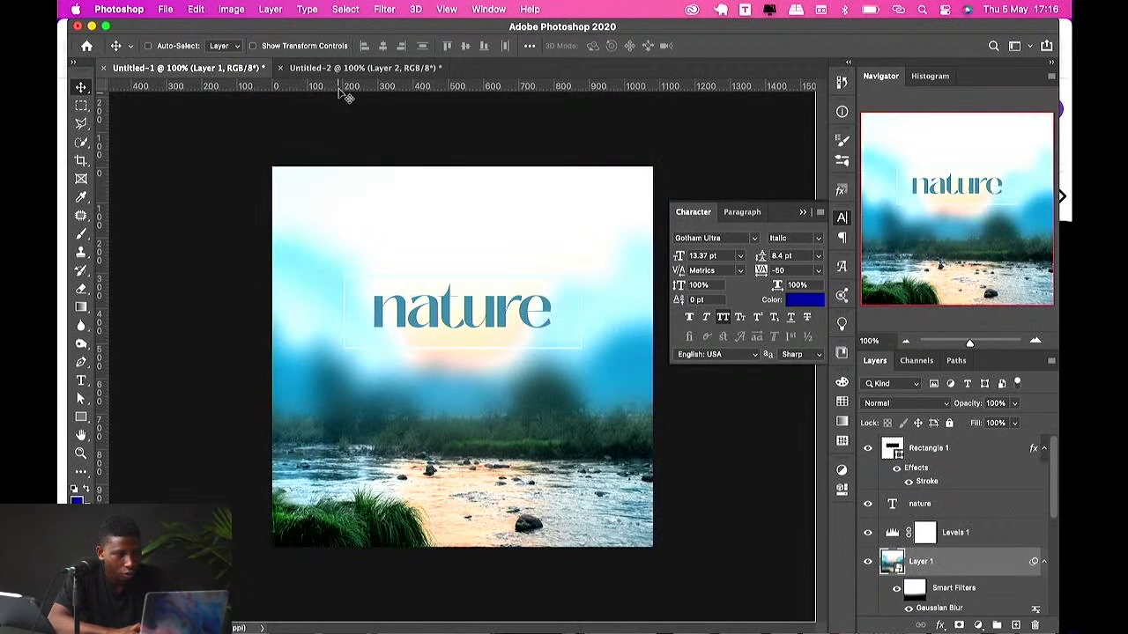
left_click(421, 69)
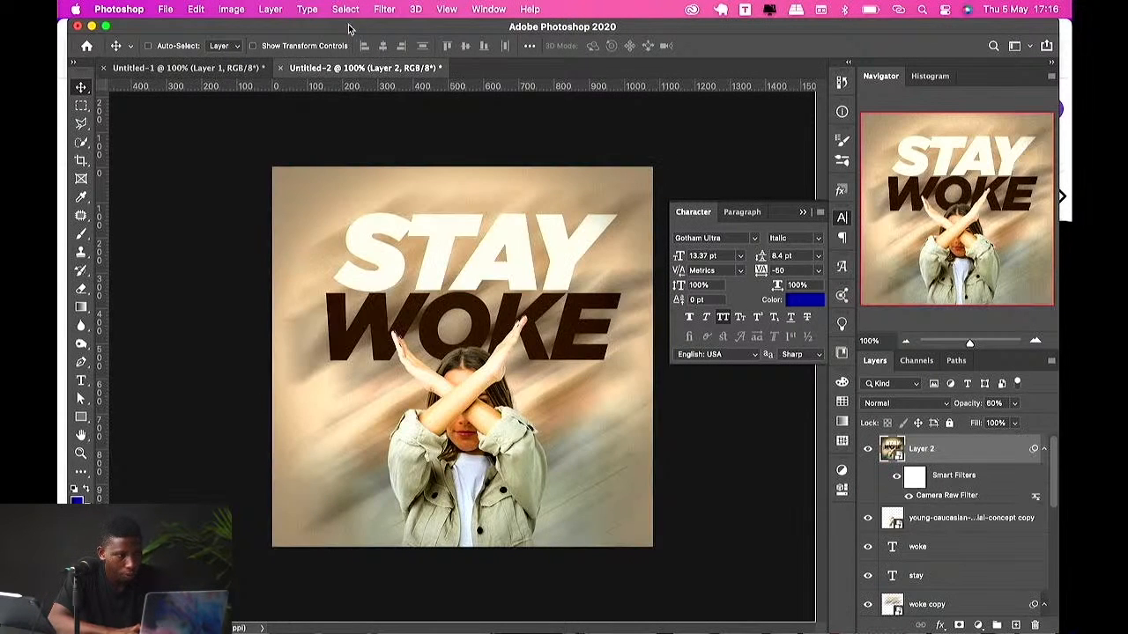
left_click(396, 10)
mouse_move(418, 172)
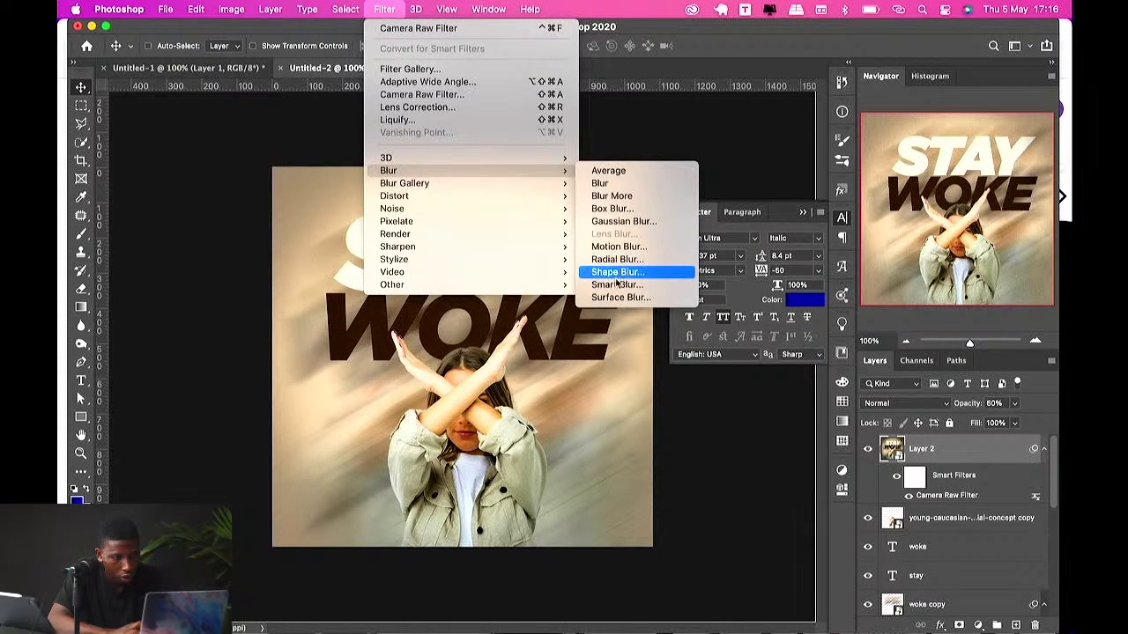
mouse_move(432, 205)
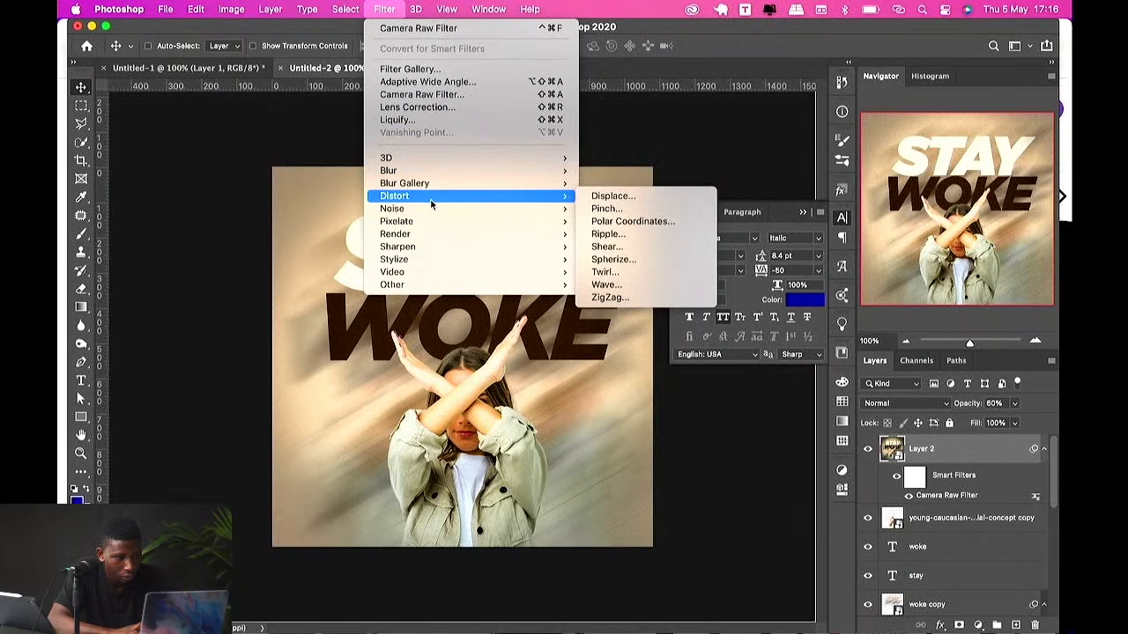
left_click(611, 50)
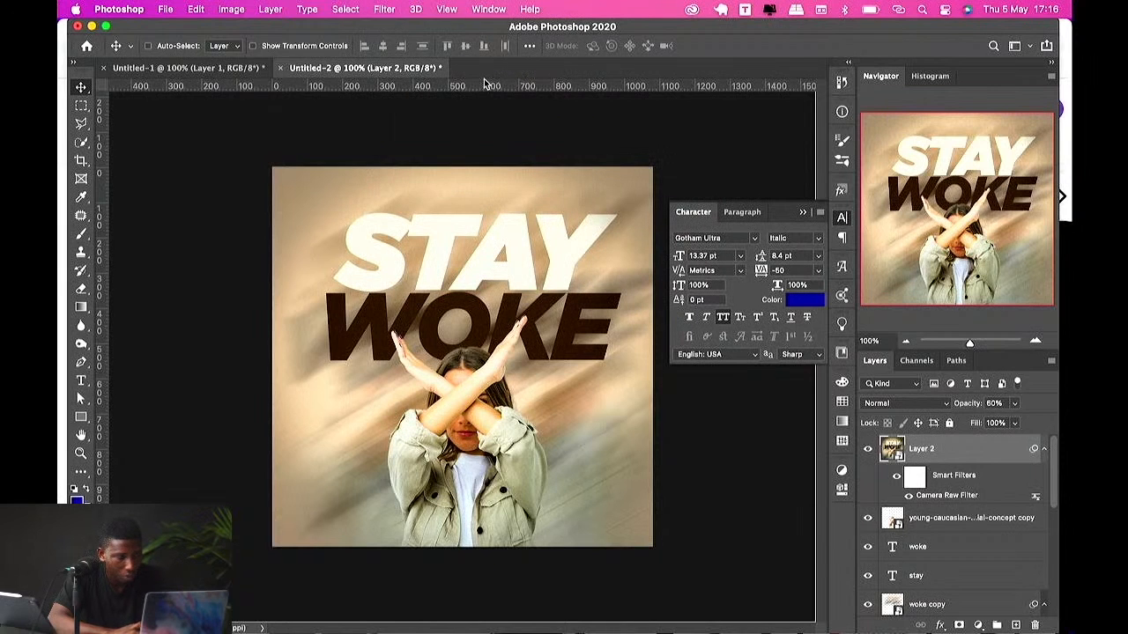
Step: Create a new 1080 x 1080 px document at 300 ppi from a recent preset
right_click(485, 74)
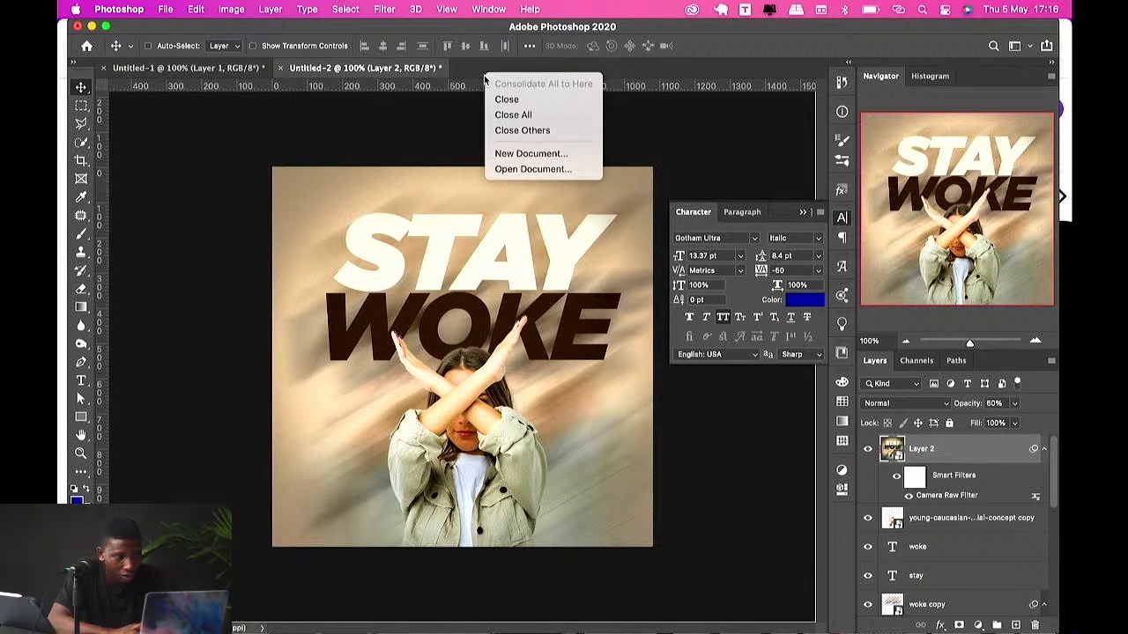
left_click(499, 154)
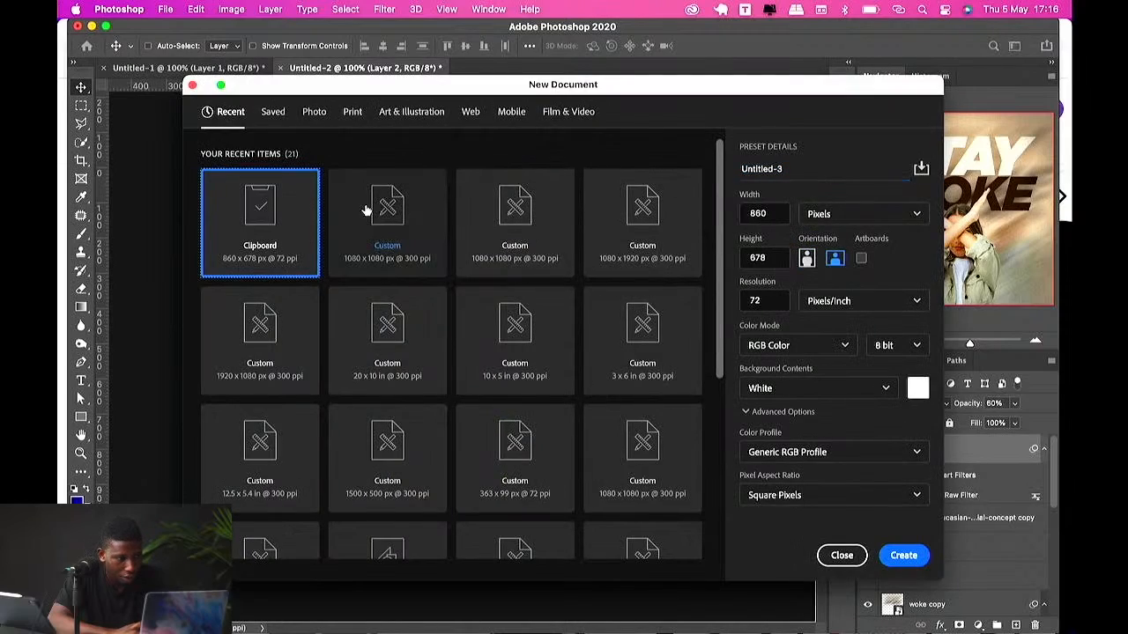
left_click(377, 211)
left_click(905, 555)
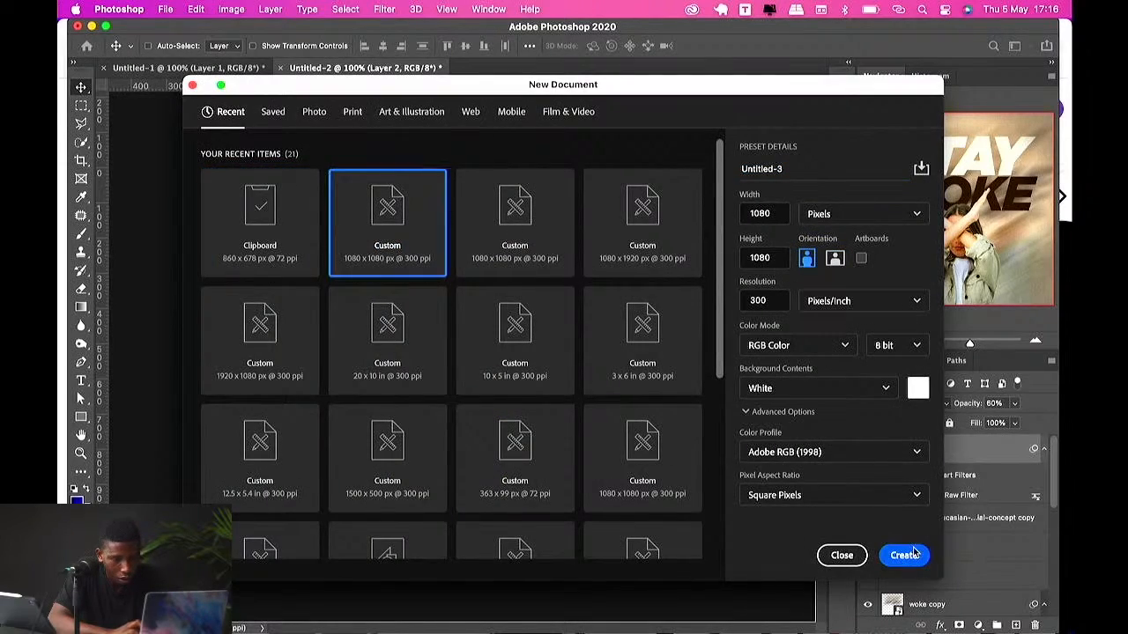
Step: Switch to Firefox and search Google Images for cloth texture
key("ctrl+Up")
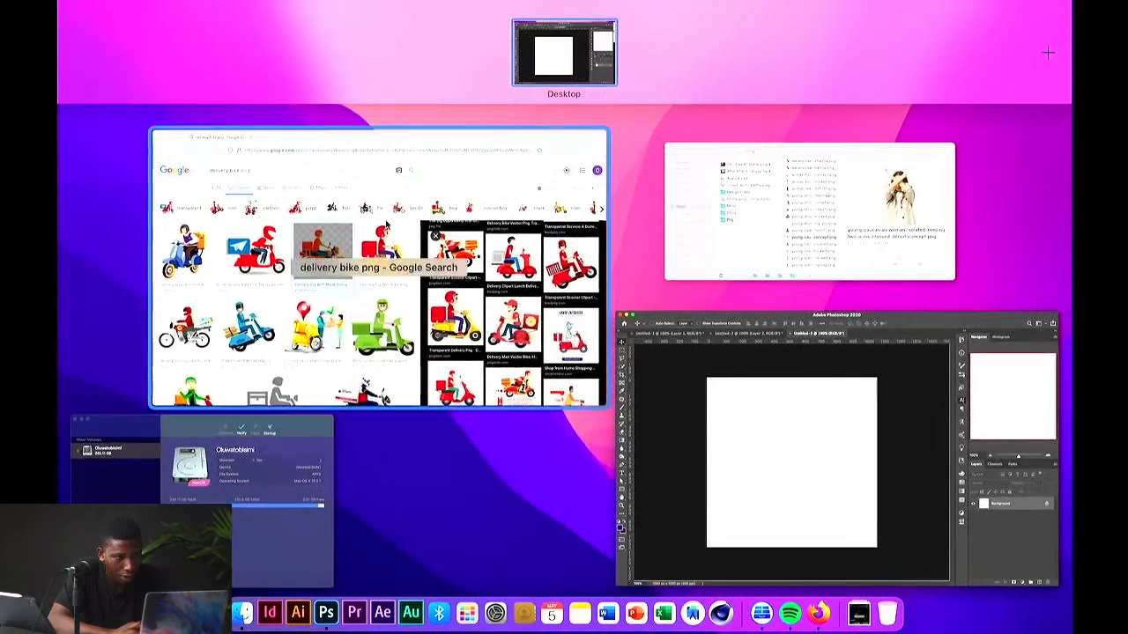
left_click(368, 245)
triple_click(229, 108)
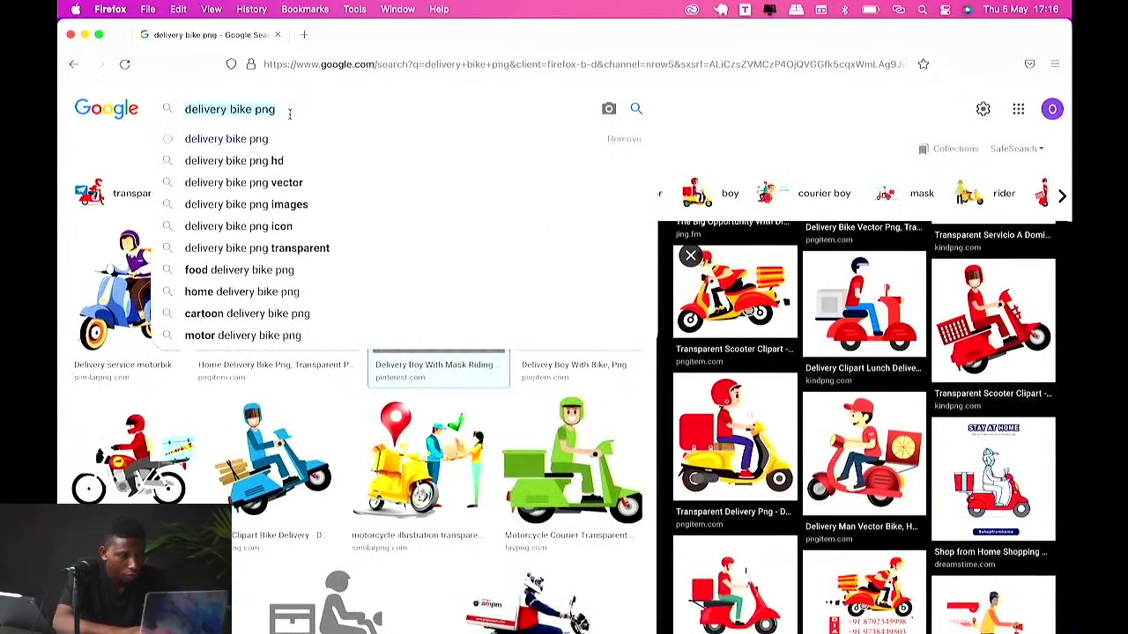
type("cloth")
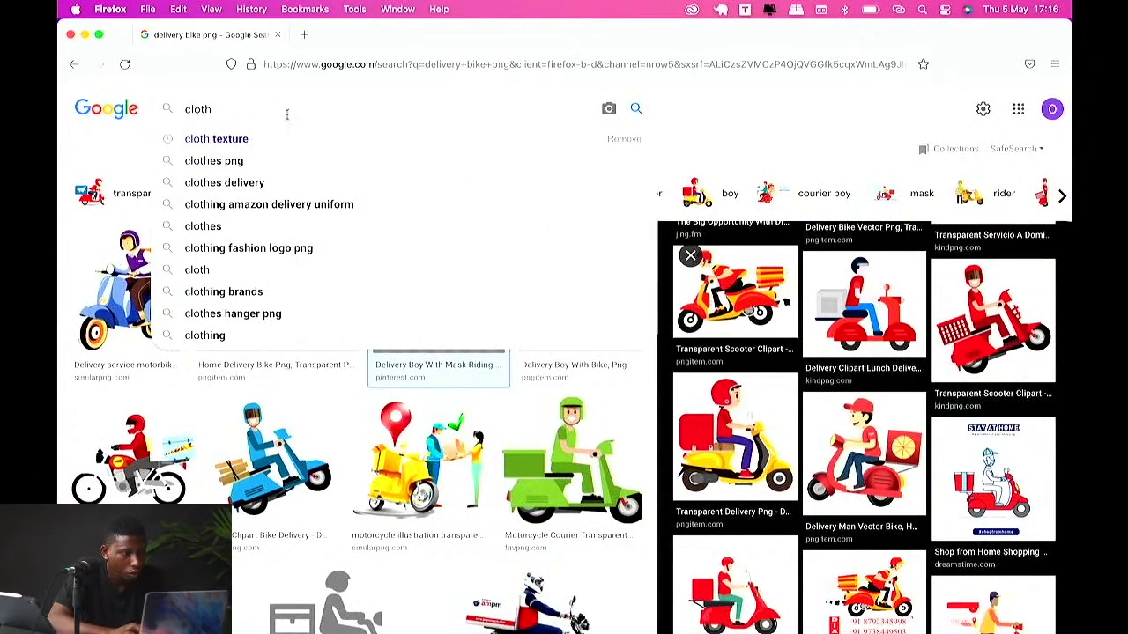
left_click(223, 143)
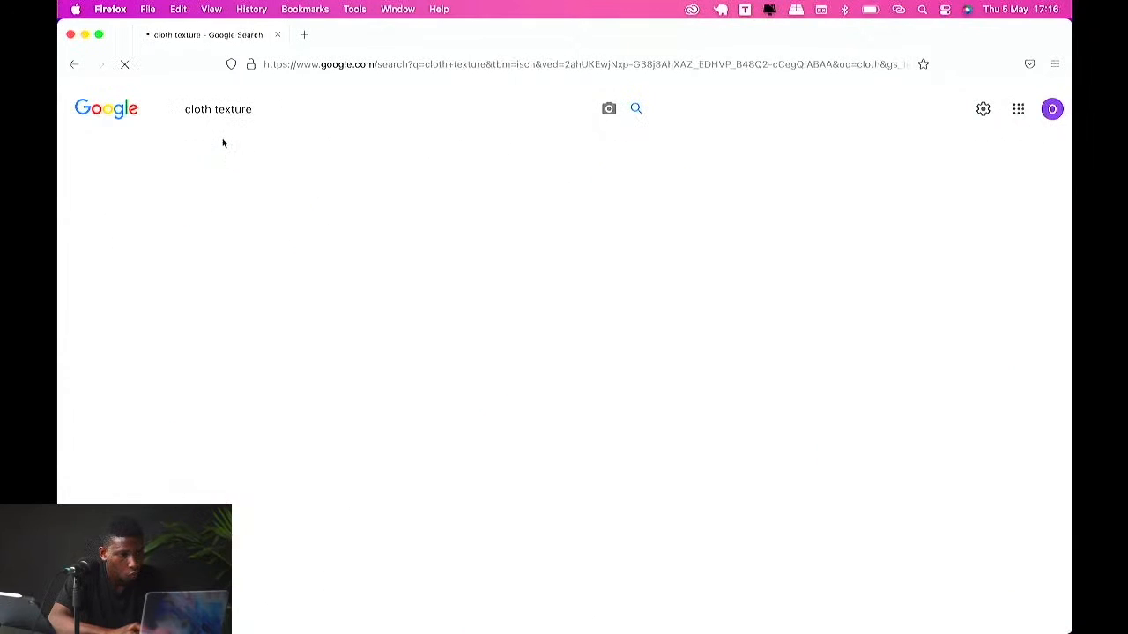
Step: Refine the image search to cloth background, then to free cloth background
left_click(260, 110)
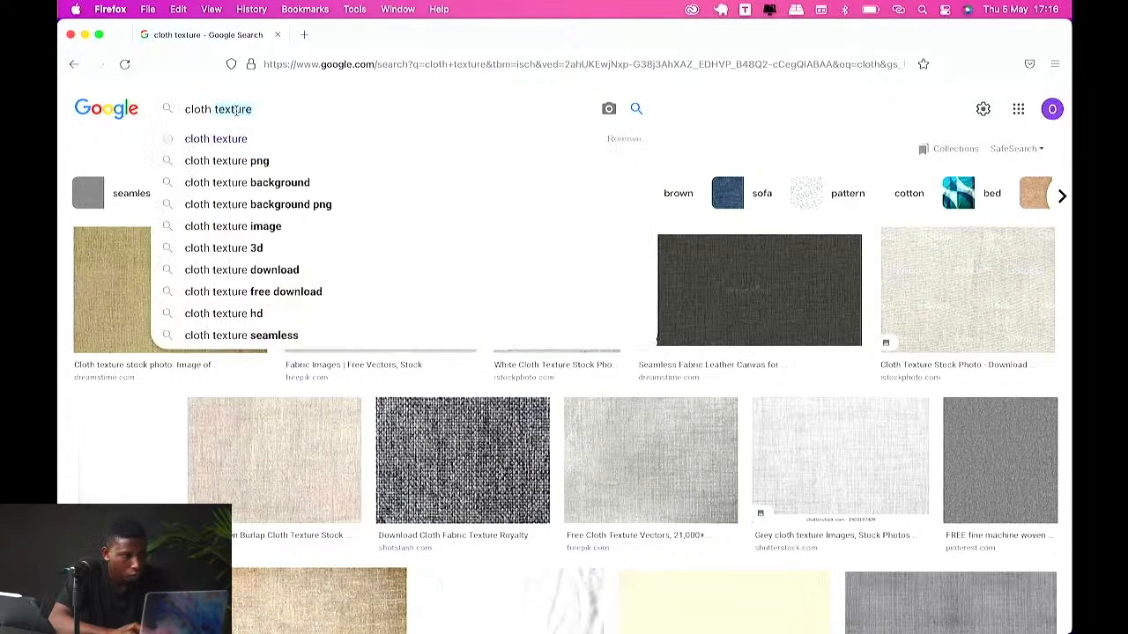
type("backgrou")
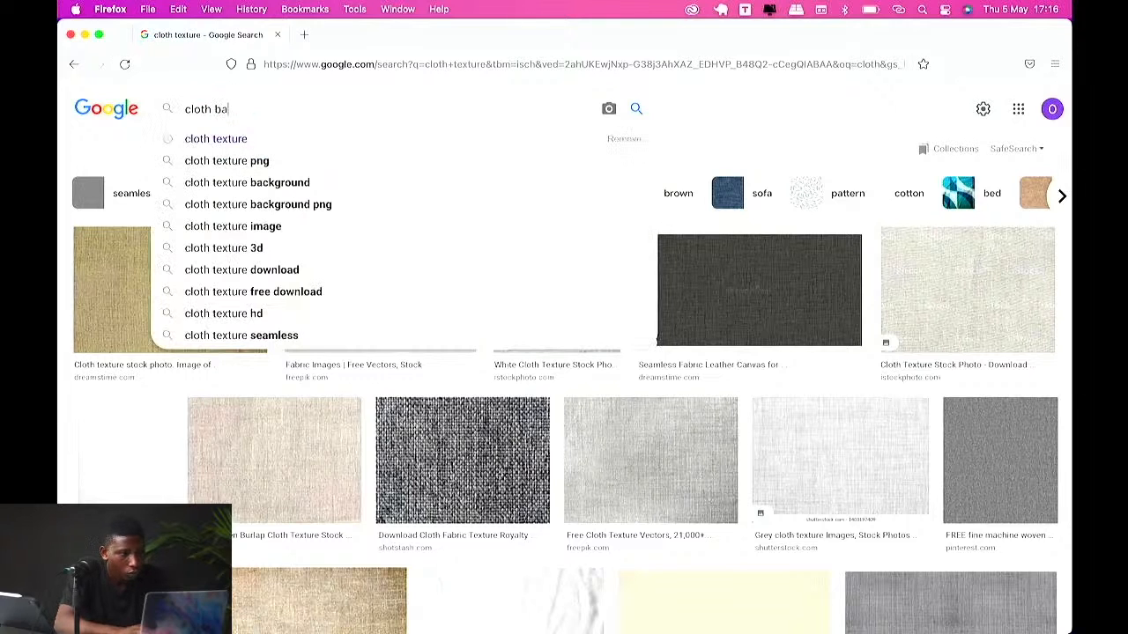
type("nd")
key("Return")
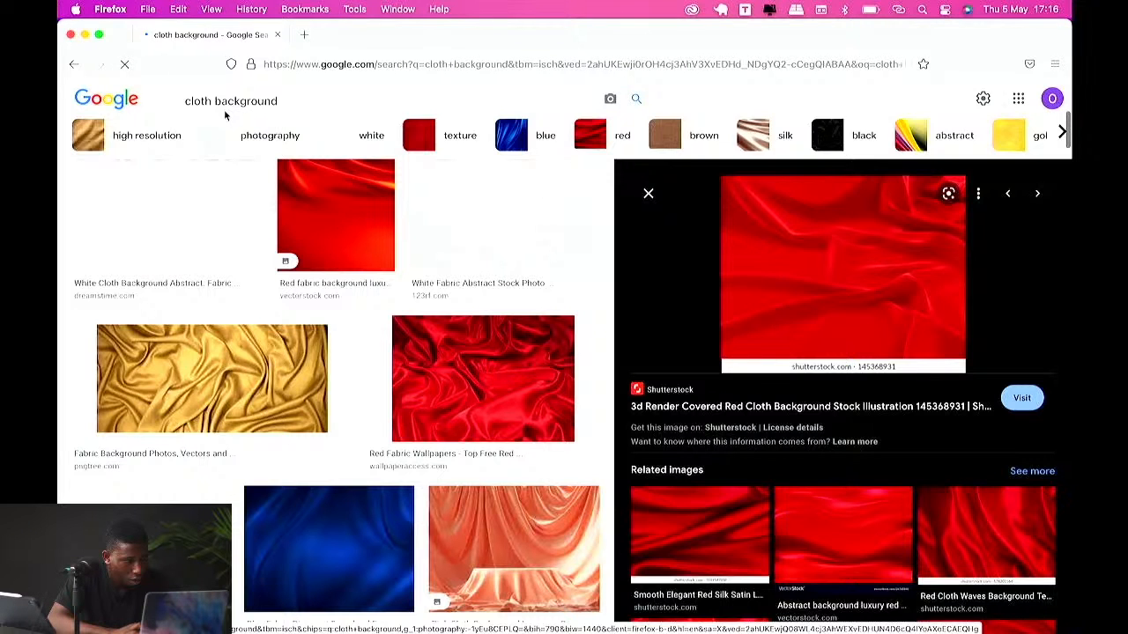
left_click(186, 101)
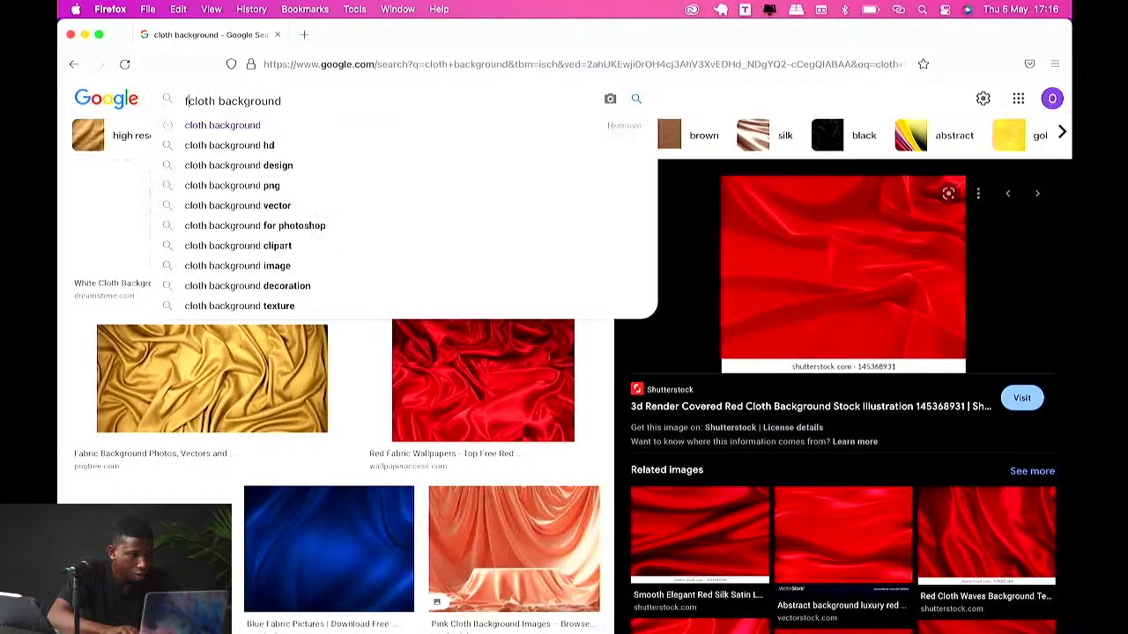
type("free")
key("Return")
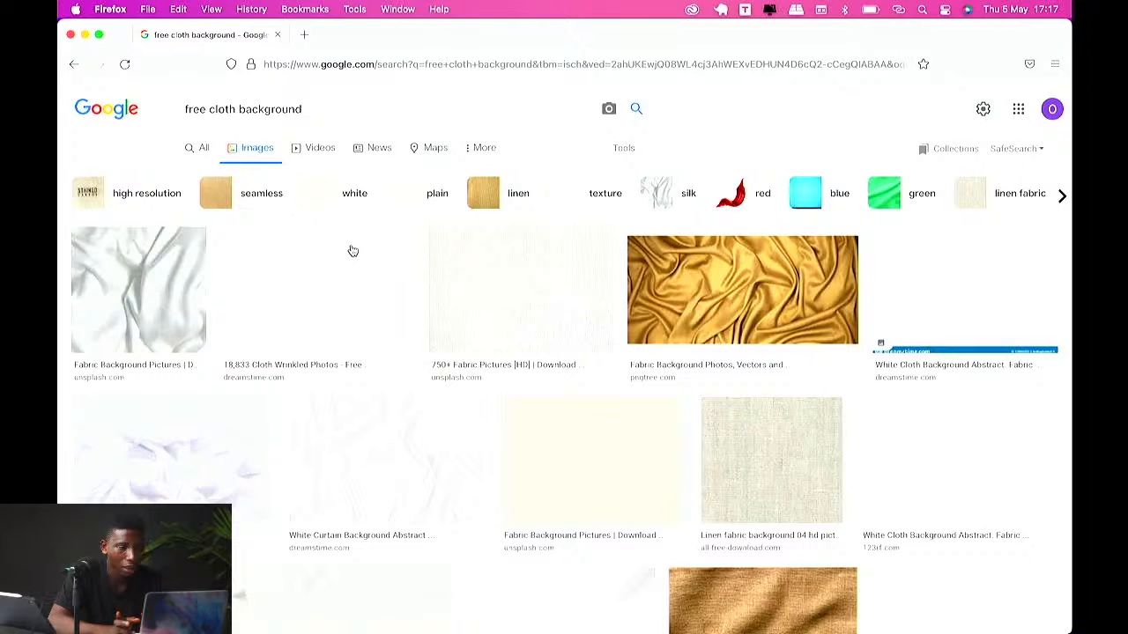
Step: Browse the free cloth background results and preview a red fabric image
scroll(353, 251, "down", 5)
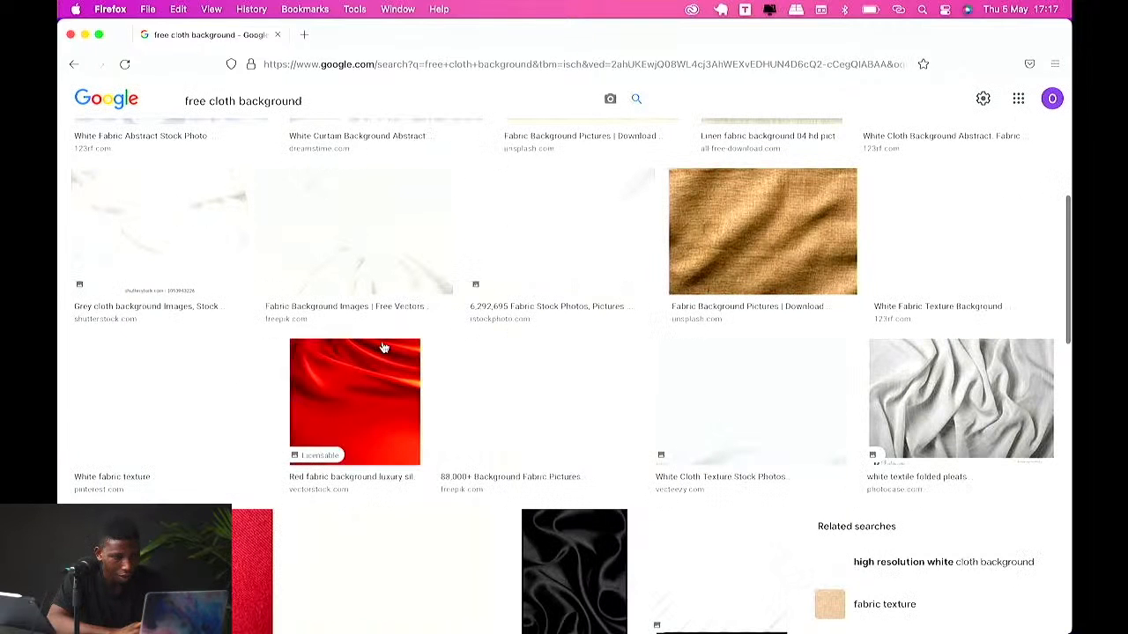
left_click(384, 348)
scroll(333, 320, "up", 5)
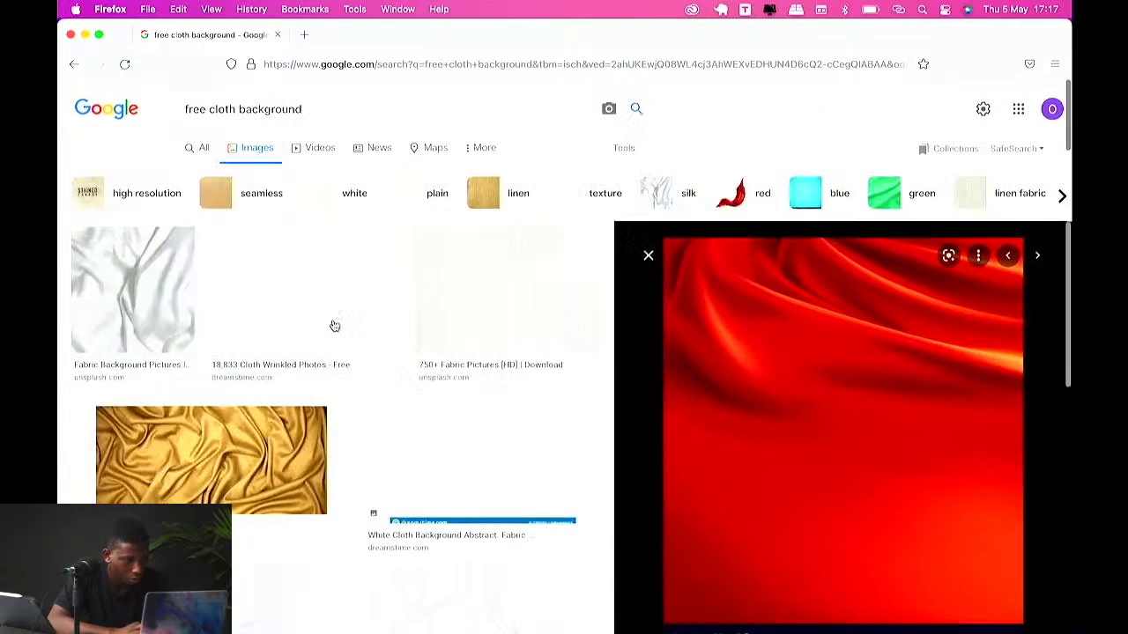
Step: Open a new tab, search for pexels and go to the Pexels website
left_click(303, 35)
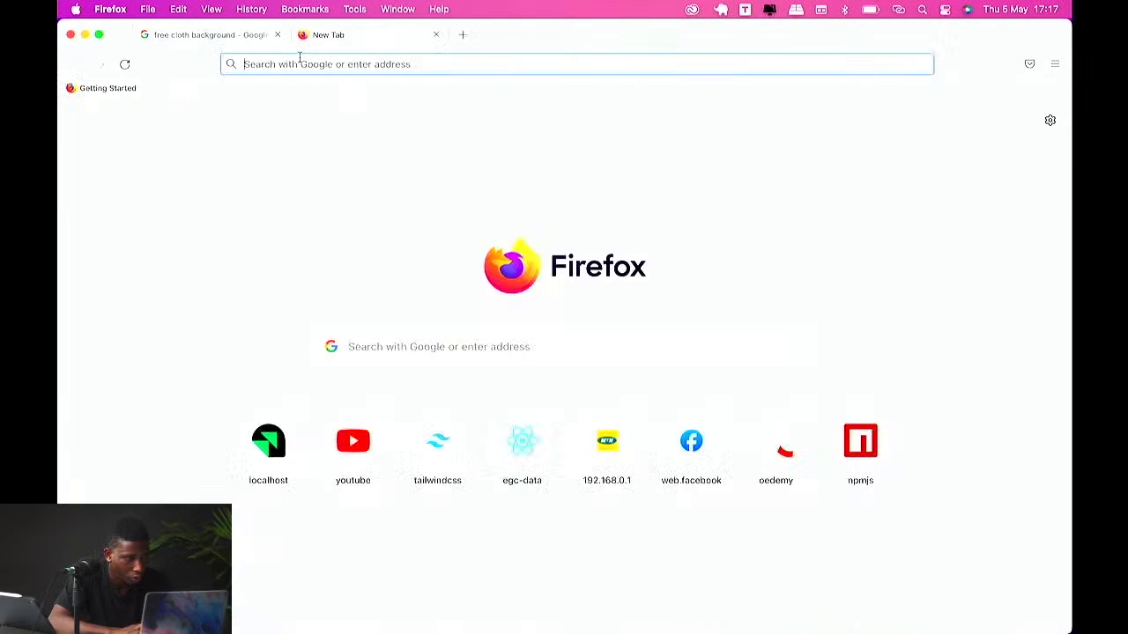
type("pexels")
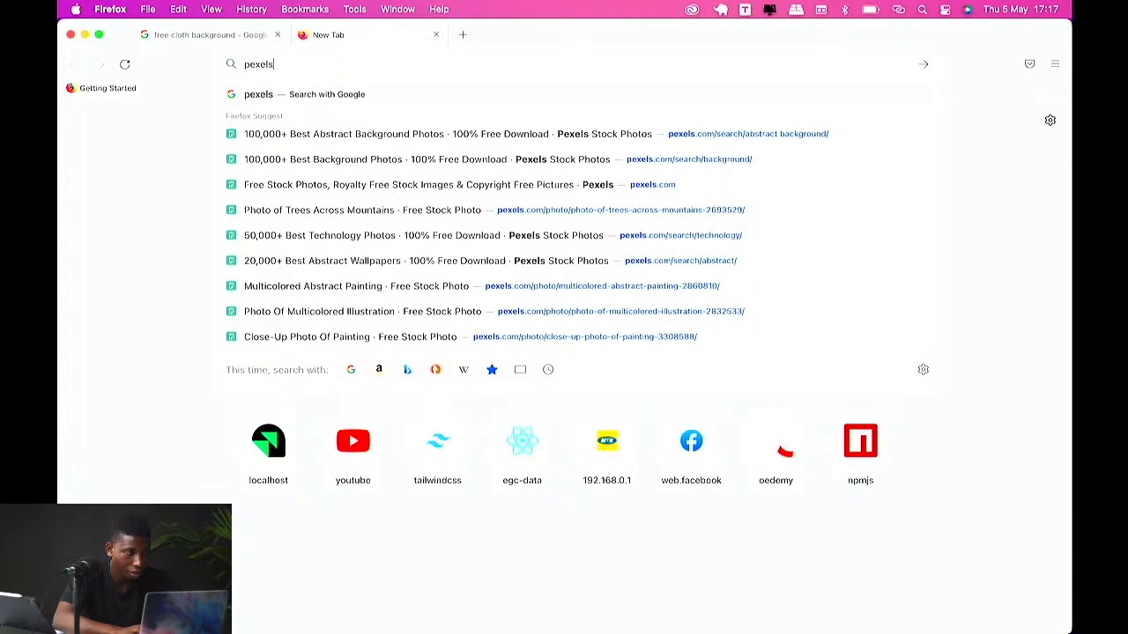
key("Return")
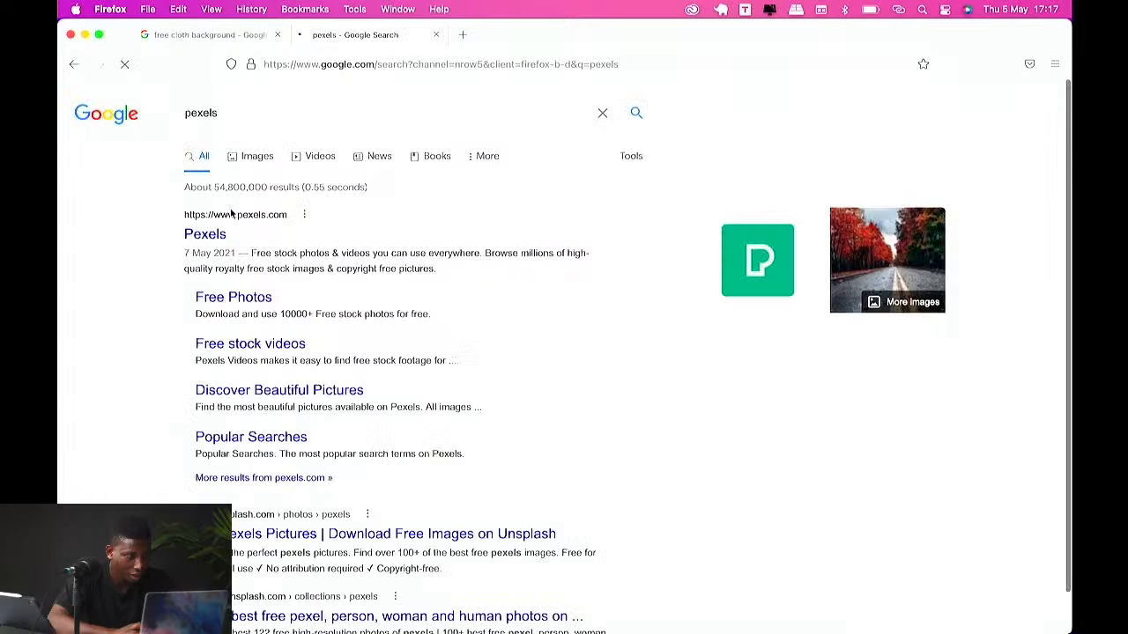
left_click(231, 214)
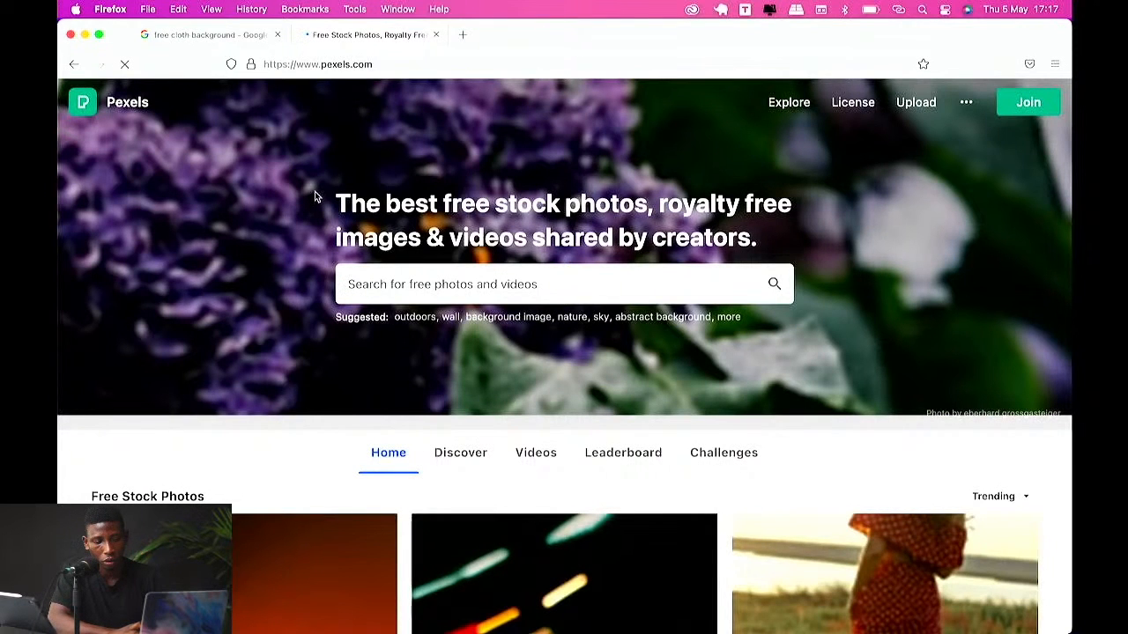
Step: Search Pexels for cloth photos
left_click(419, 296)
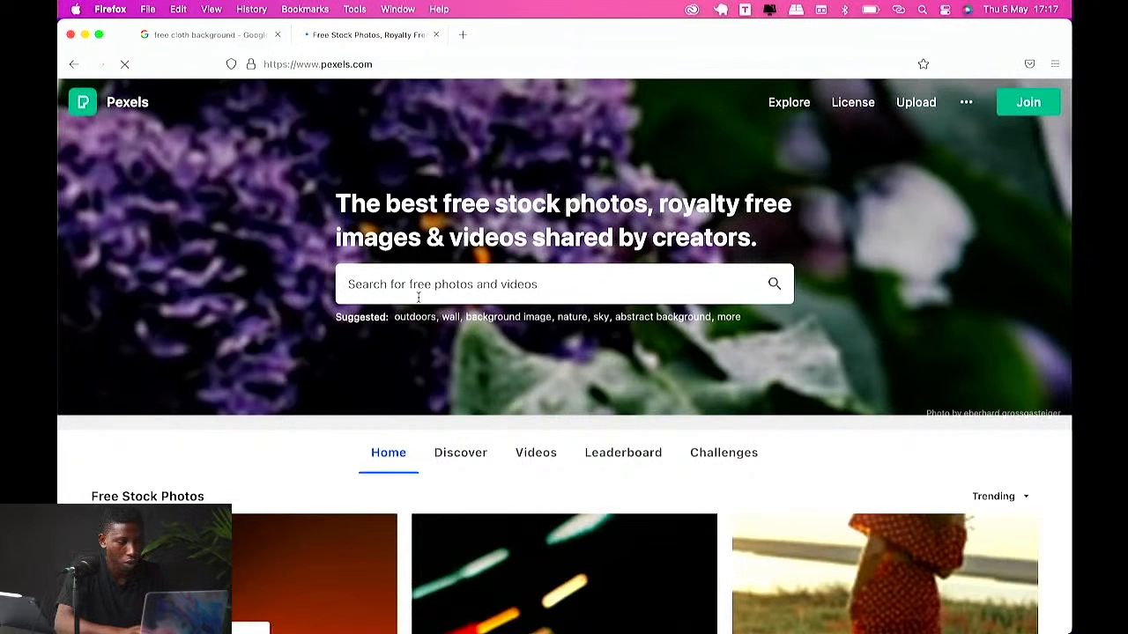
type("cloth")
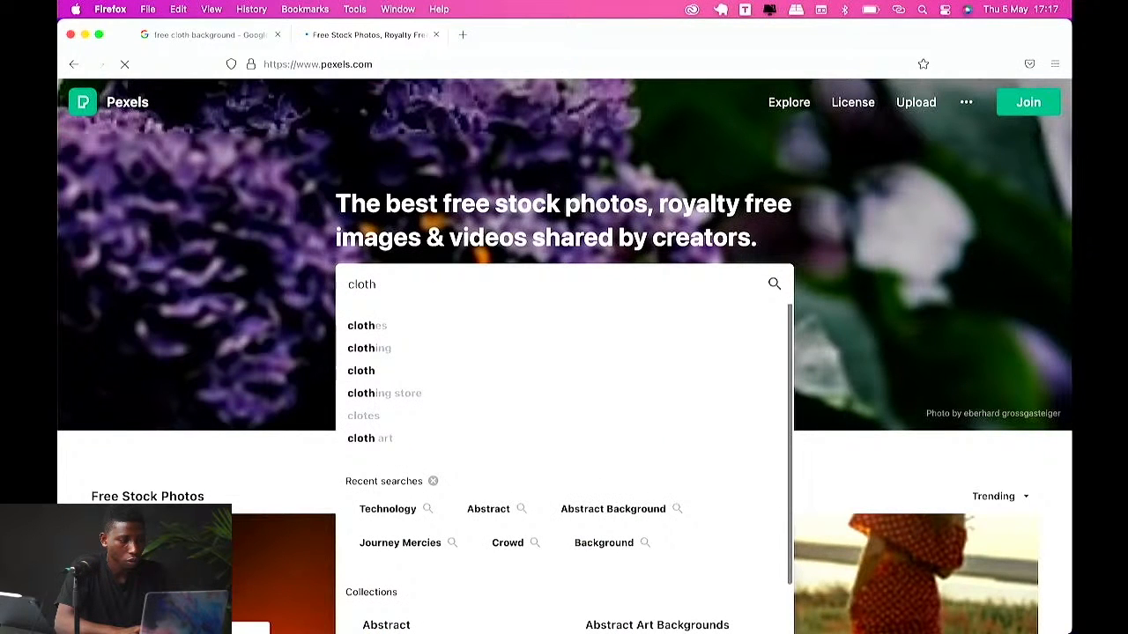
key("Return")
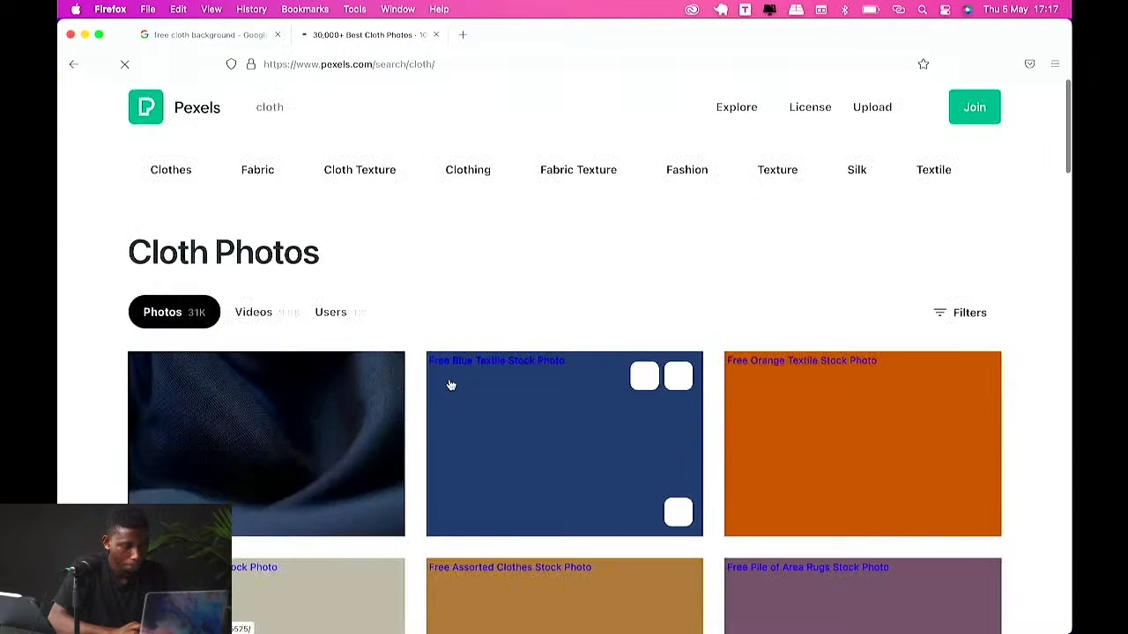
Step: Scroll through the Pexels cloth photo results
scroll(451, 383, "down", 4)
scroll(450, 385, "up", 4)
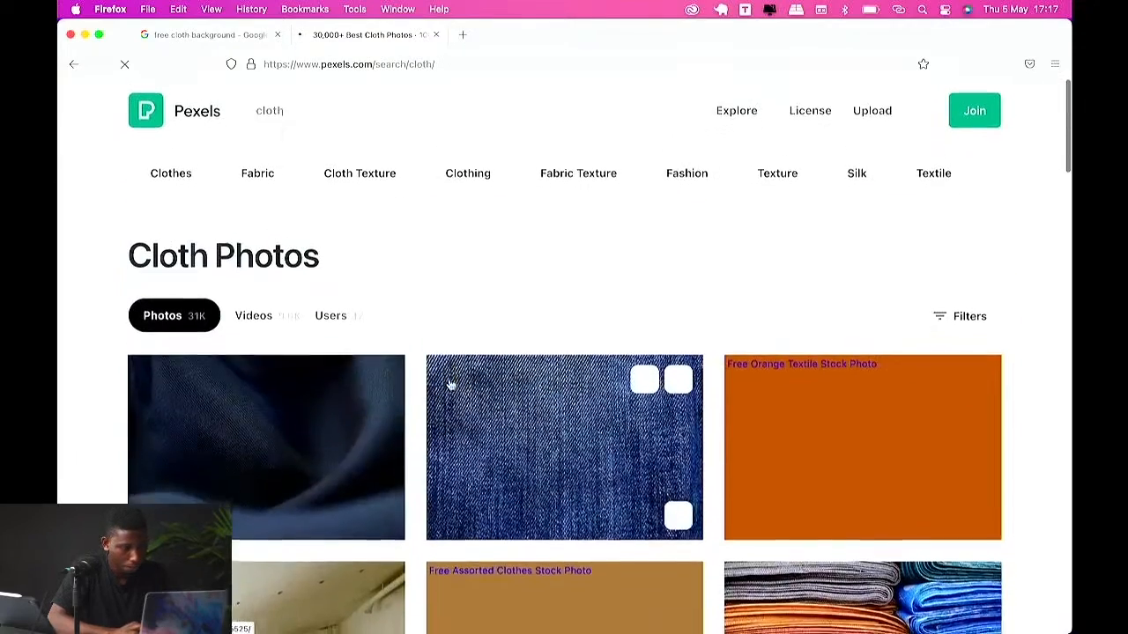
scroll(406, 361, "down", 10)
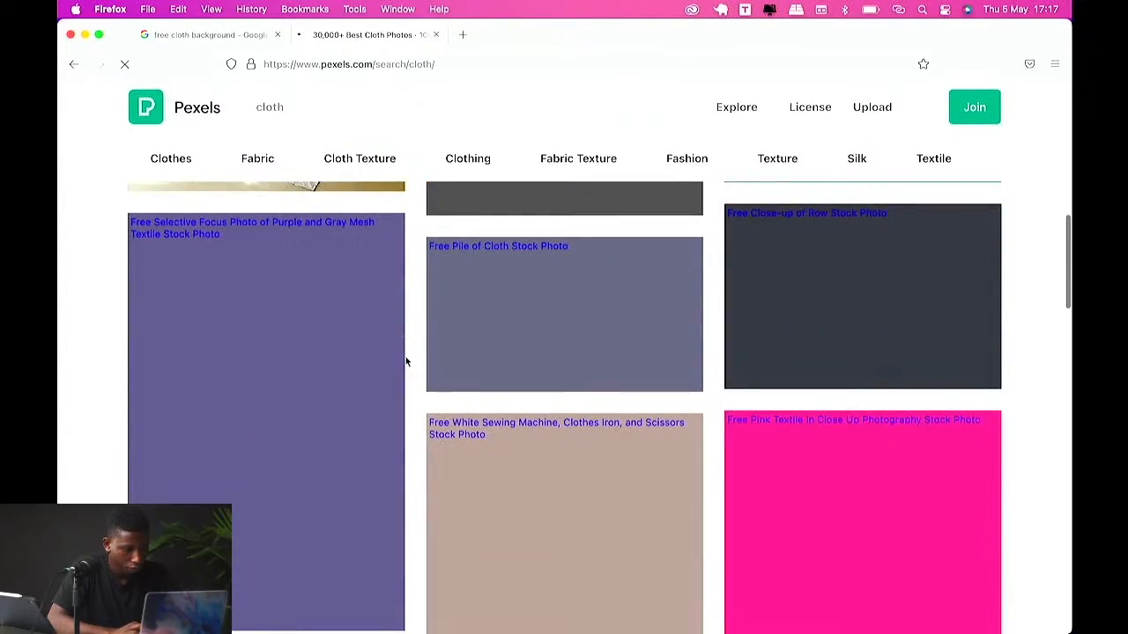
scroll(406, 361, "up", 3)
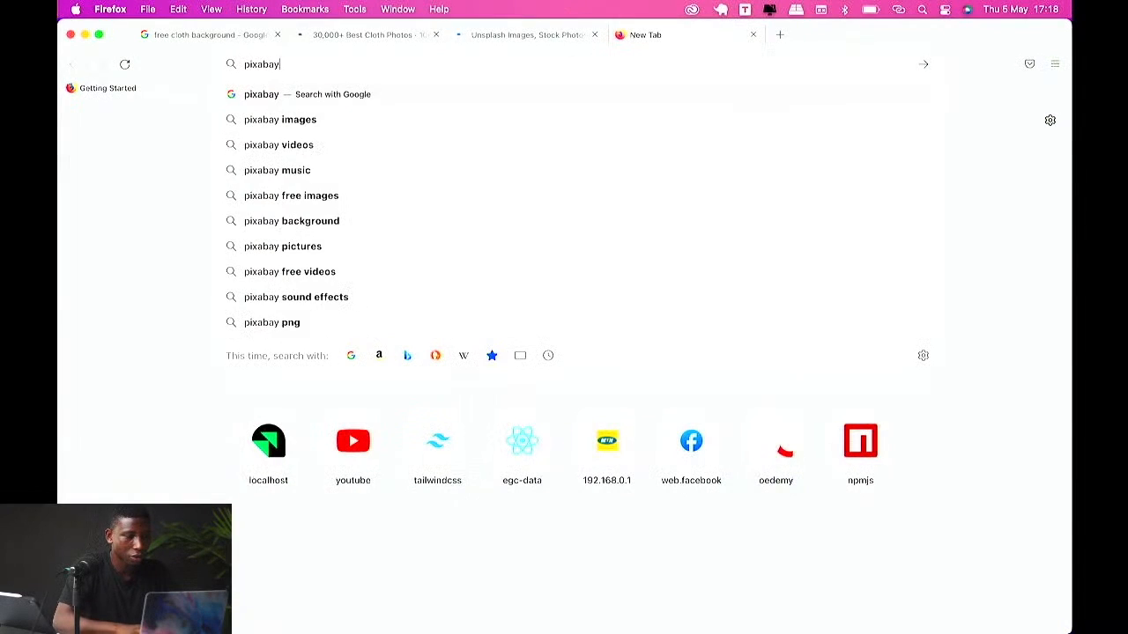
Step: Search Google for pixabay in a new tab
type(".")
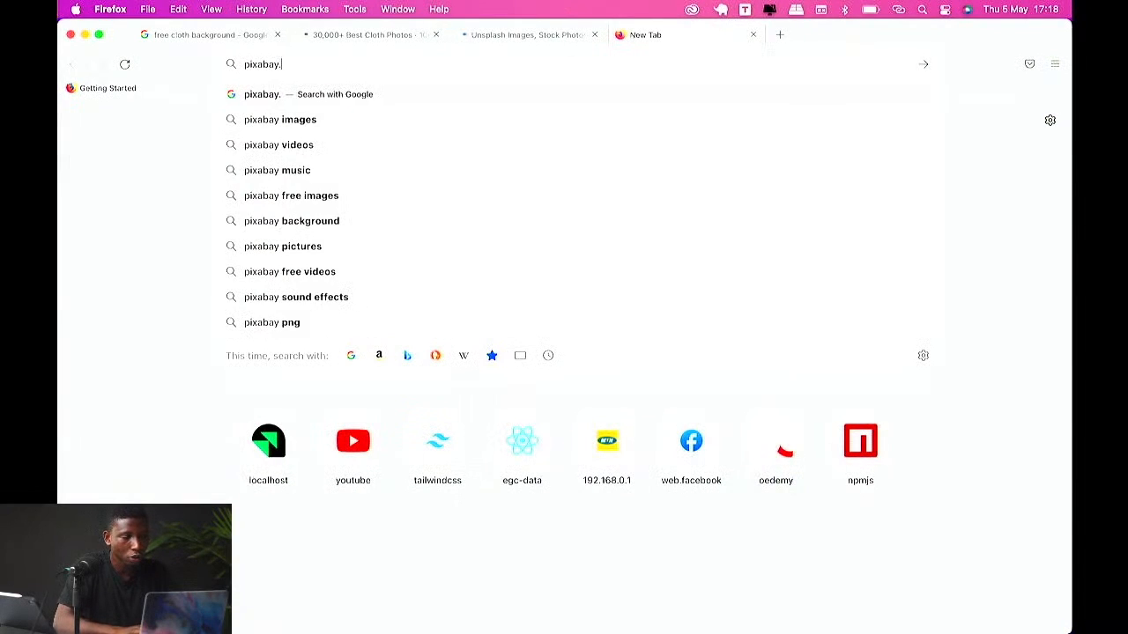
key("BackSpace")
key("Return")
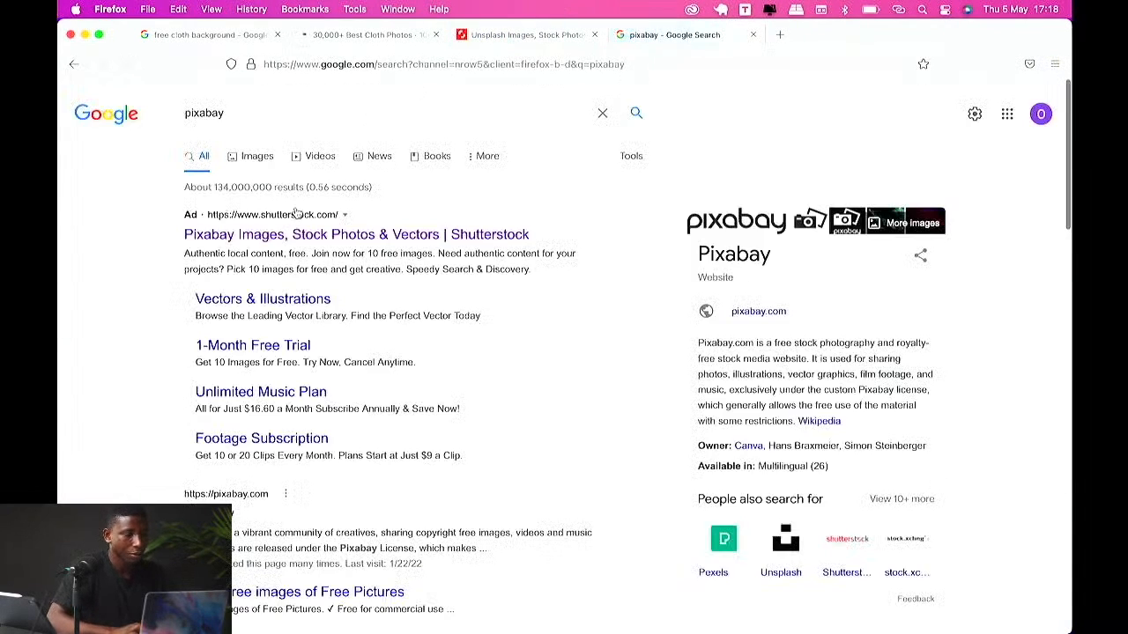
left_click(273, 240)
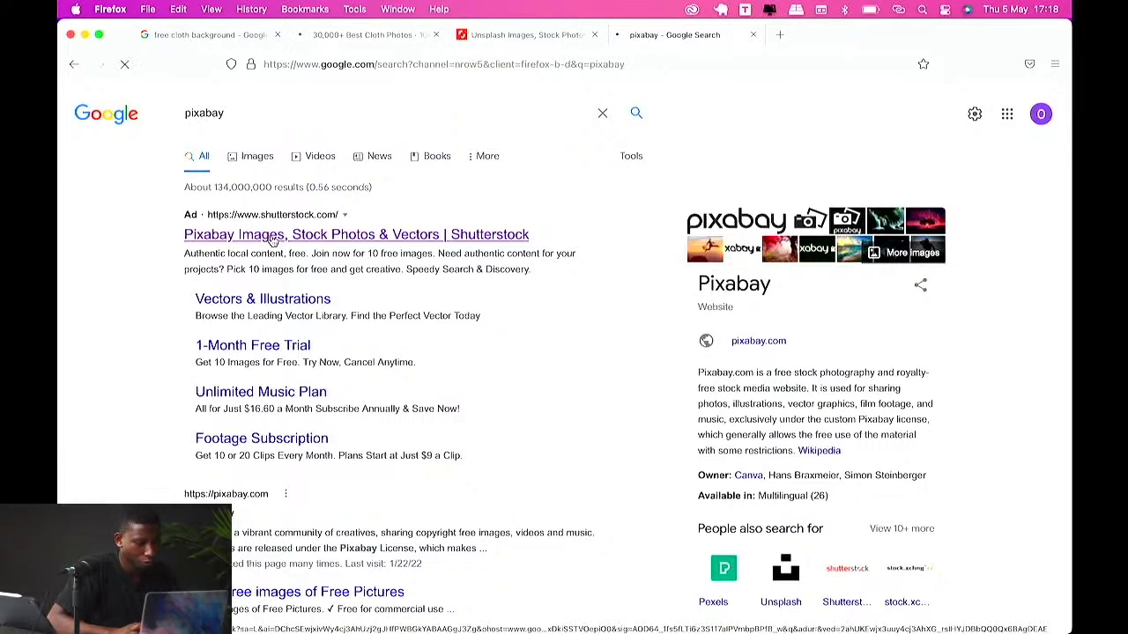
scroll(278, 225, "down", 2)
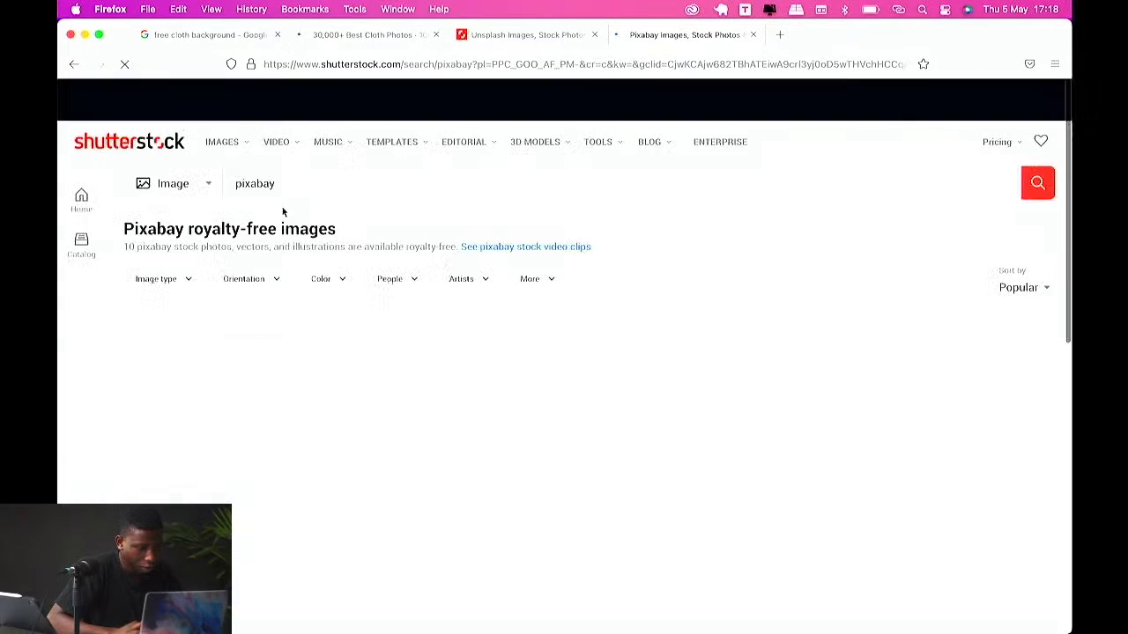
scroll(283, 212, "left", 5)
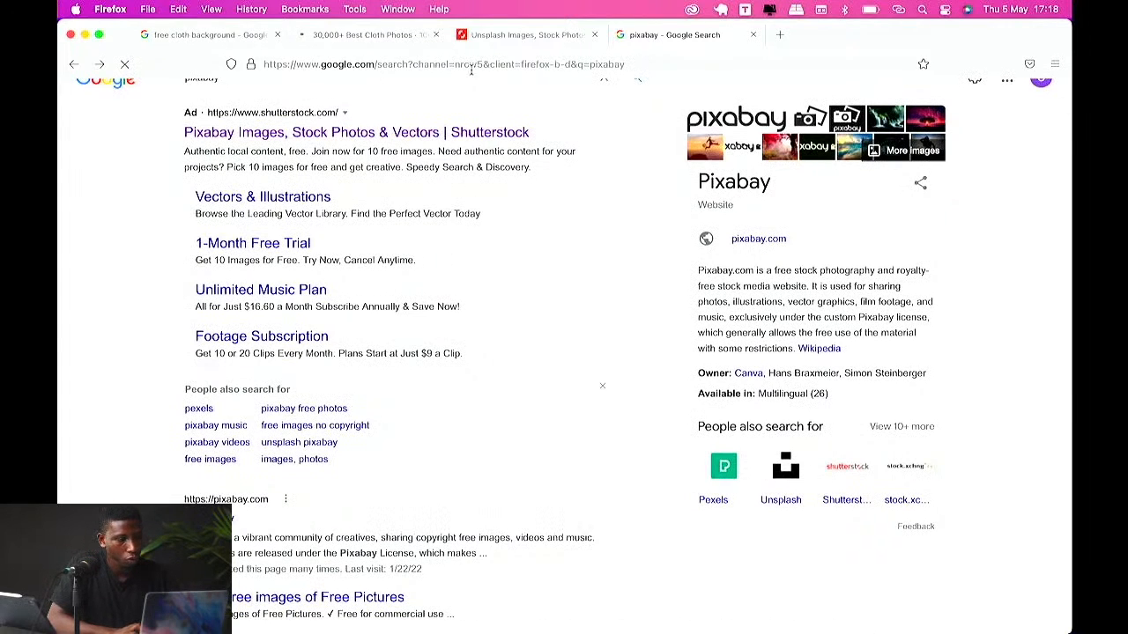
Step: Review the Unsplash results tab and the Pexels cloth results tab
left_click(468, 39)
scroll(472, 270, "down", 4)
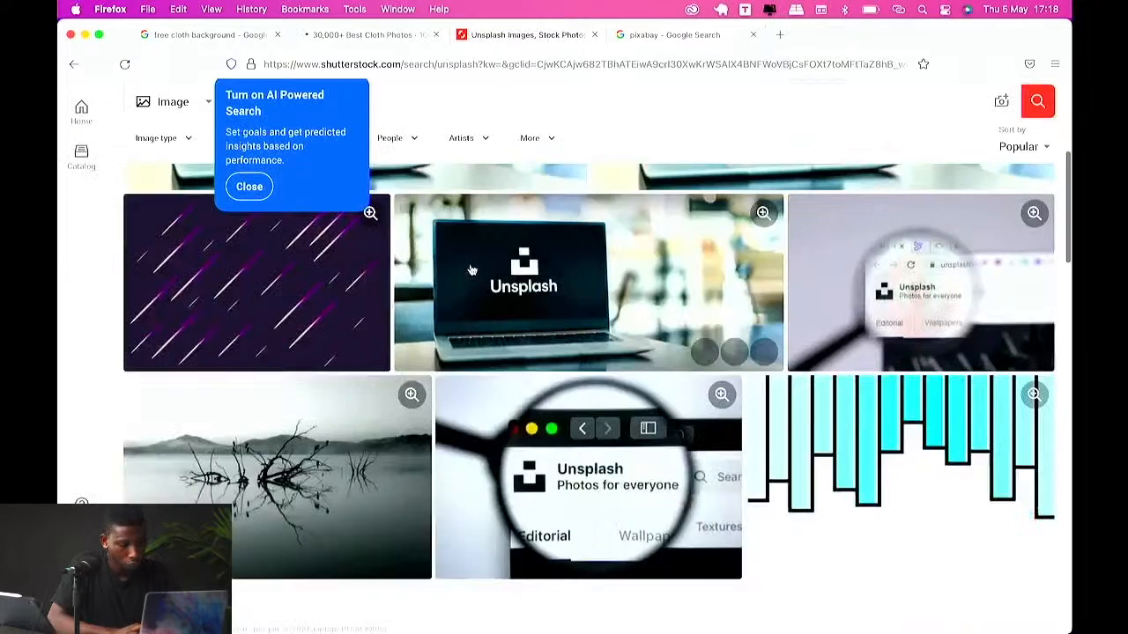
scroll(471, 270, "down", 4)
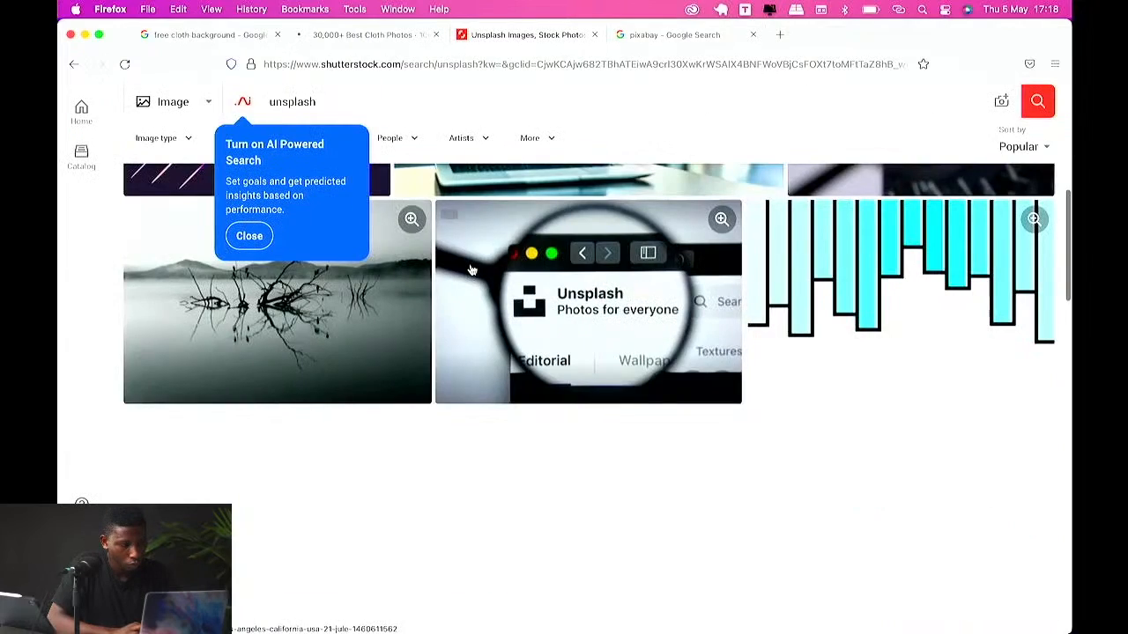
scroll(471, 270, "up", 8)
left_click(369, 36)
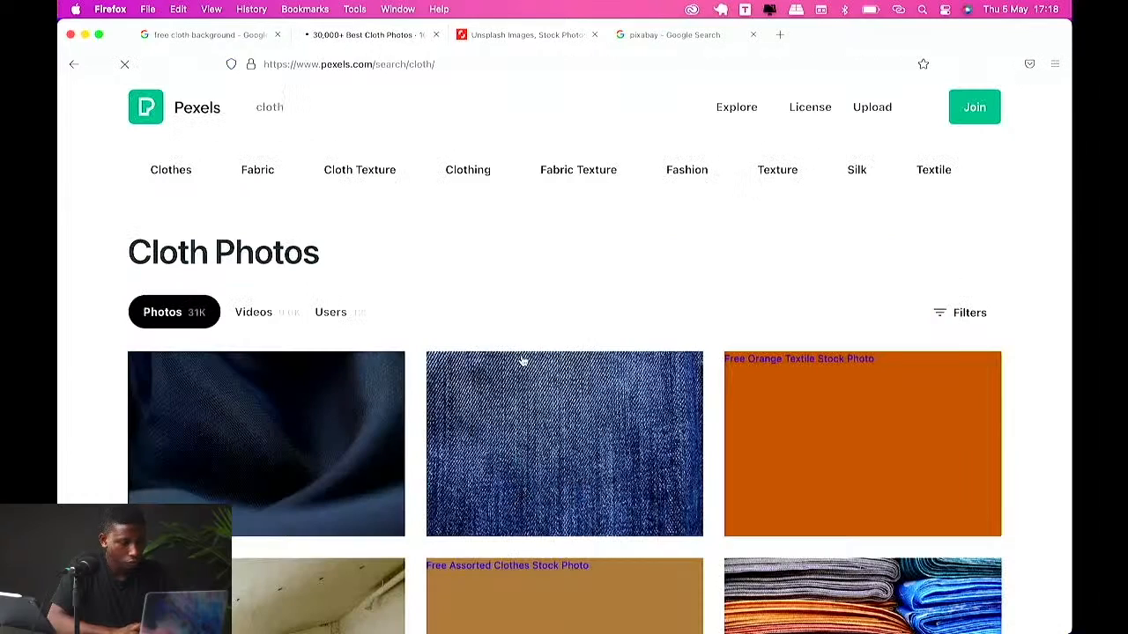
scroll(523, 362, "down", 10)
scroll(581, 202, "up", 3)
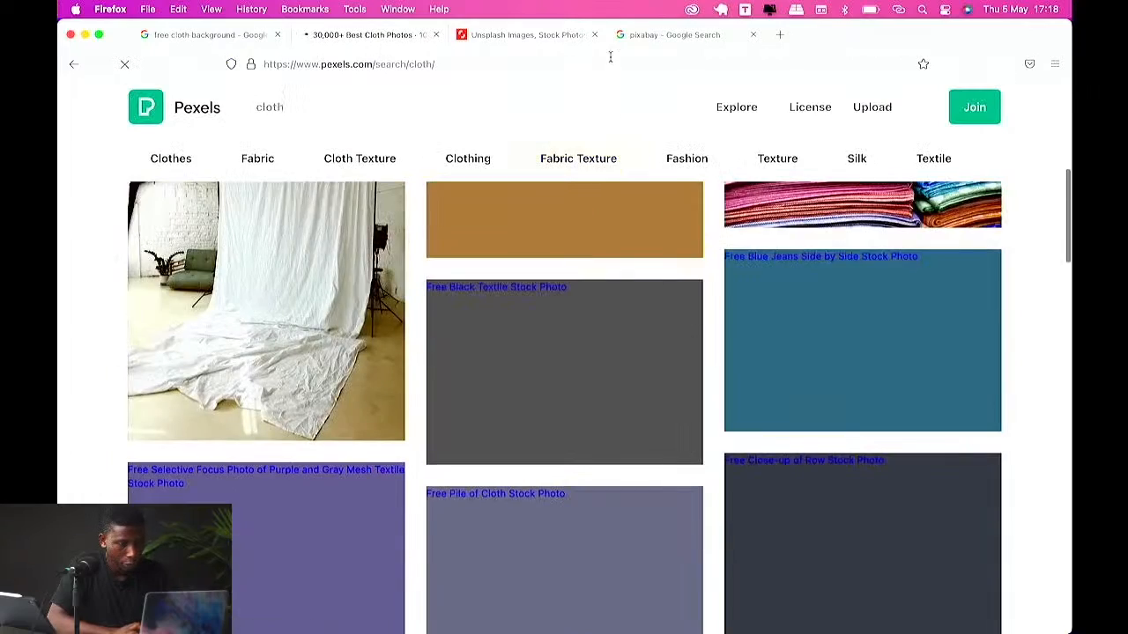
Step: Return to the pixabay Google results and open the Pixabay website
left_click(669, 36)
scroll(488, 175, "up", 3)
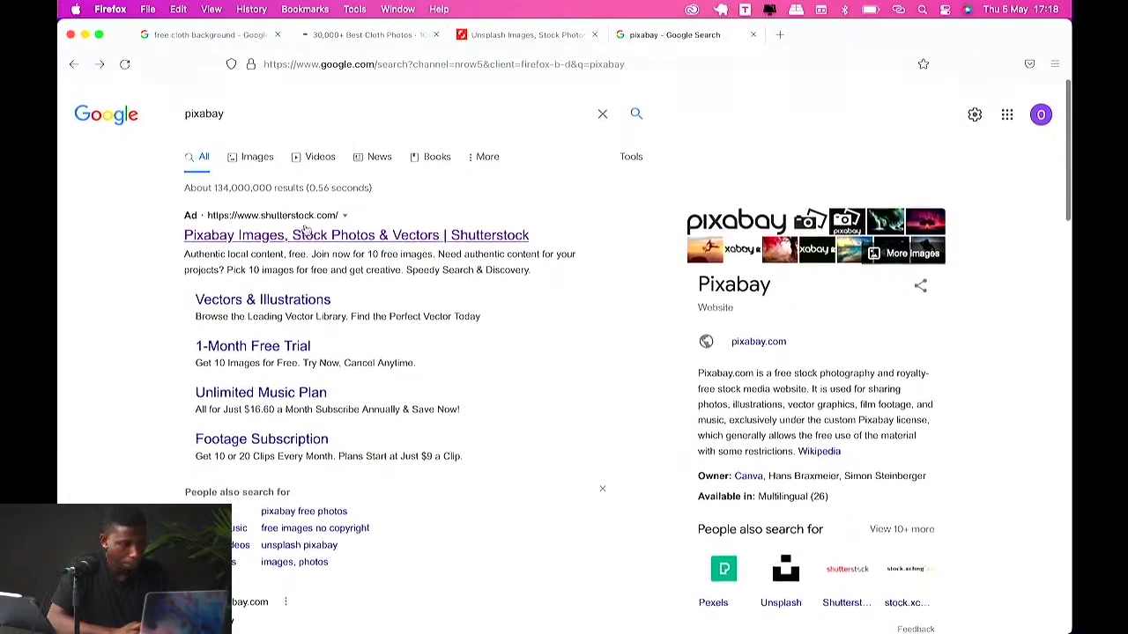
scroll(289, 251, "down", 4)
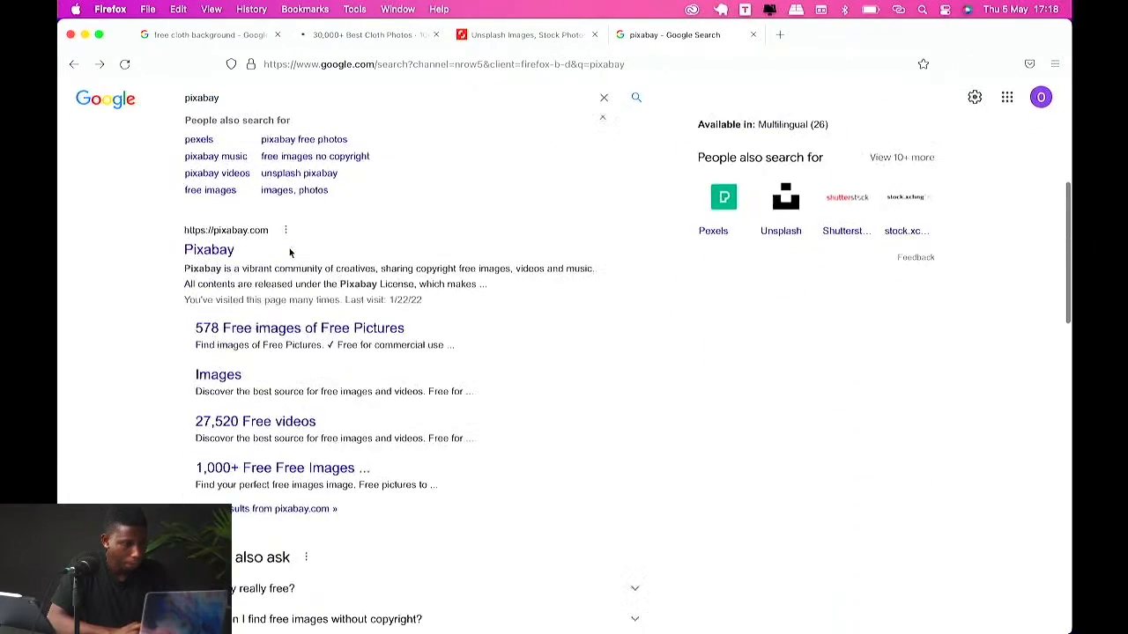
left_click(208, 253)
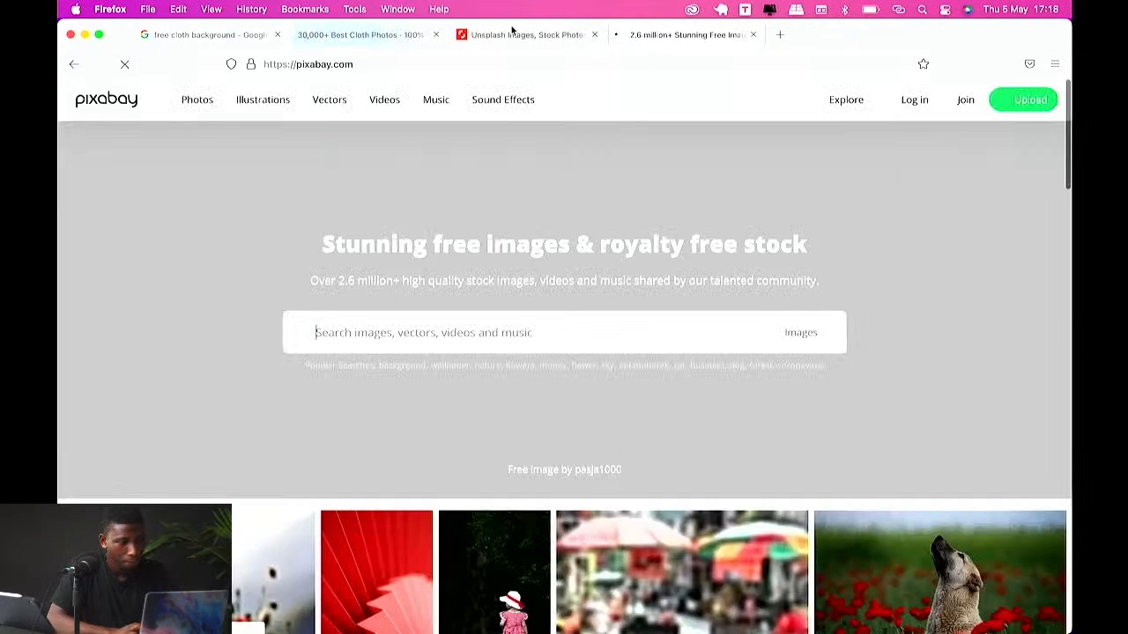
Step: Scroll through the Unsplash results tab and close it
left_click(508, 35)
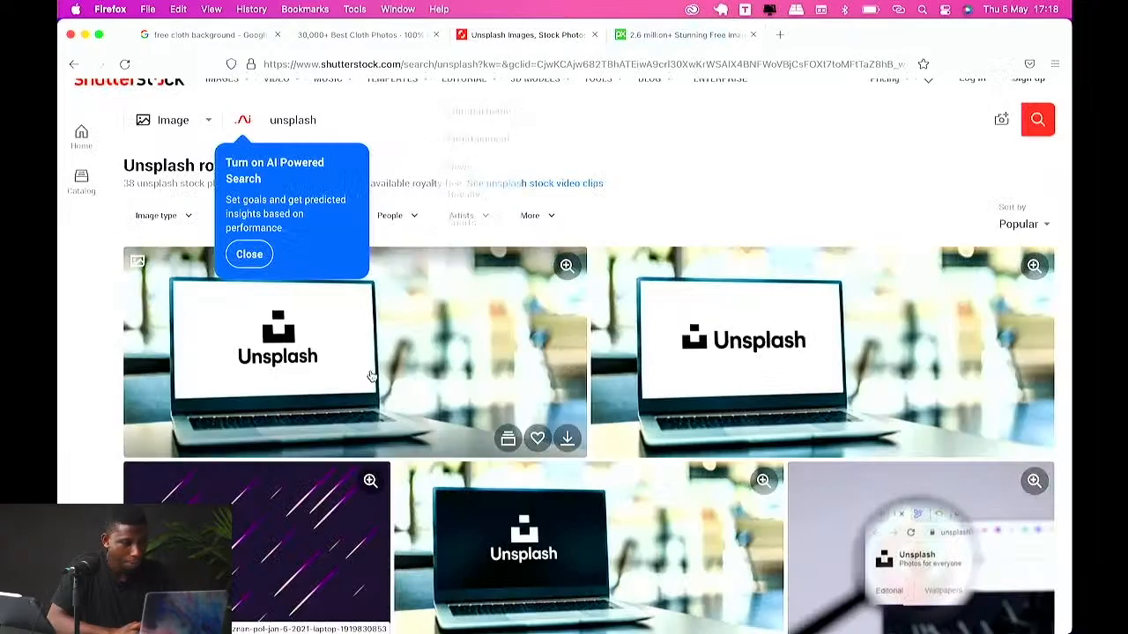
scroll(462, 529, "down", 2)
scroll(463, 529, "down", 10)
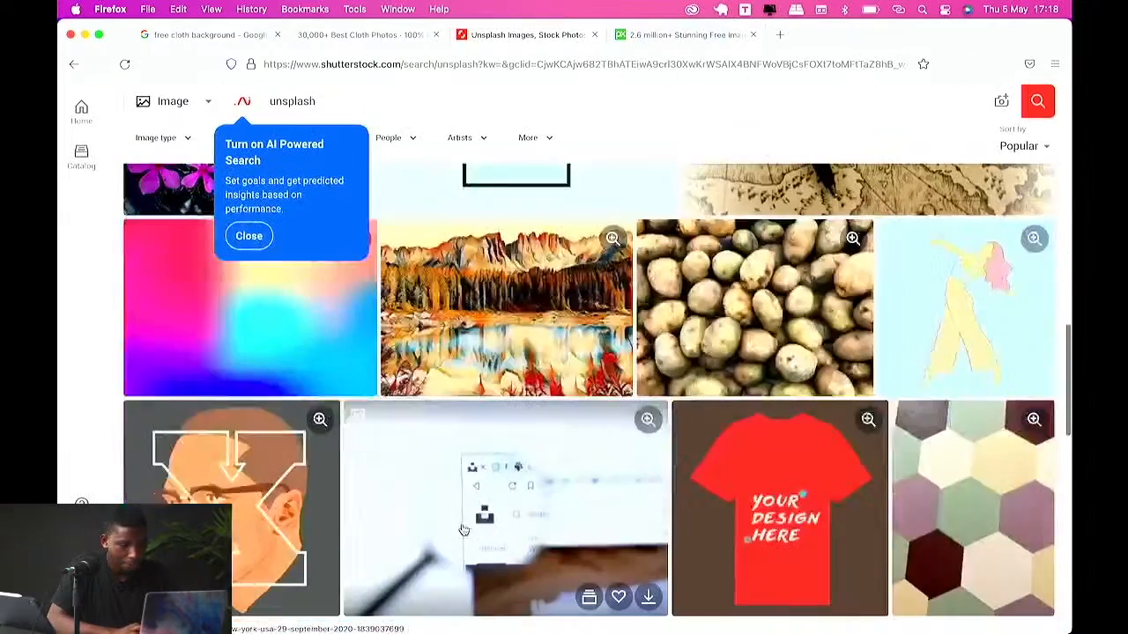
scroll(448, 326, "up", 2)
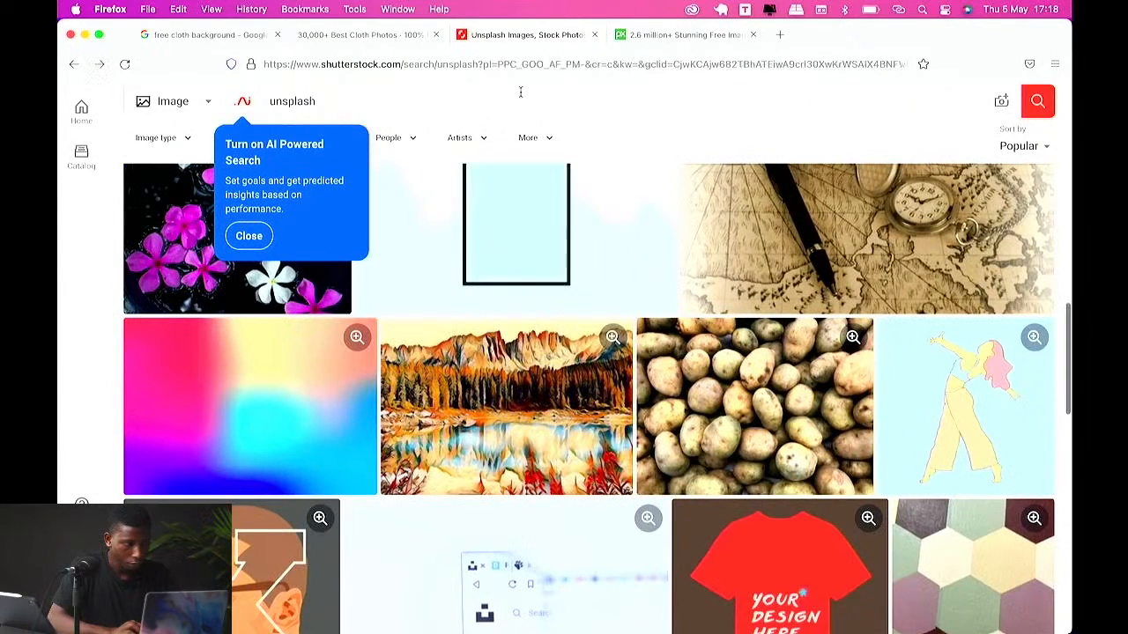
left_click(593, 34)
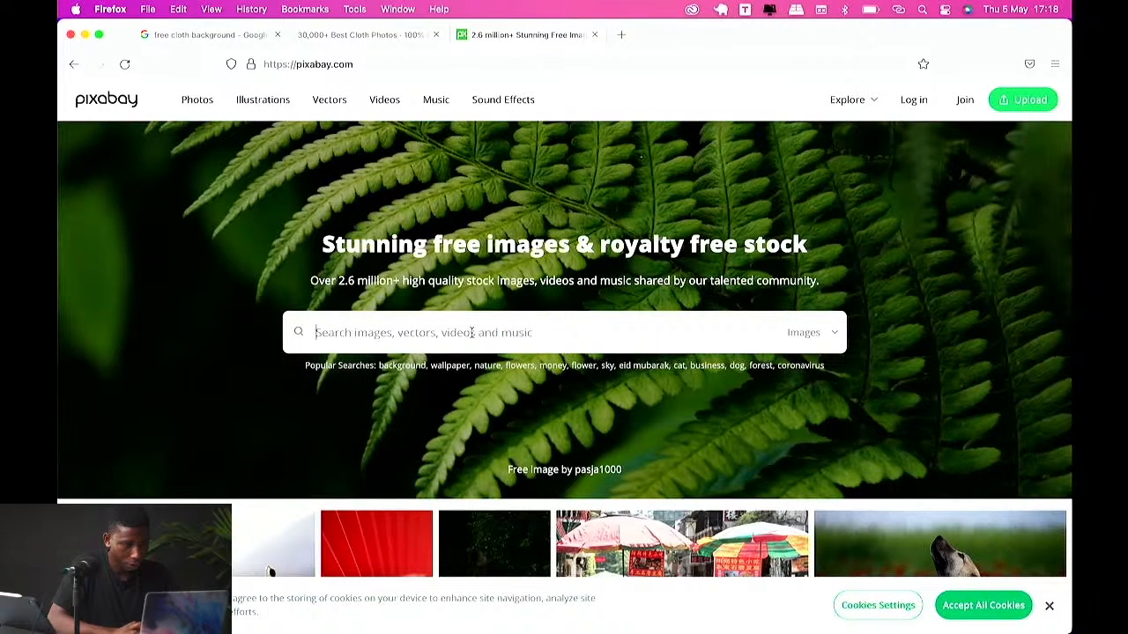
Step: Search Pixabay for cloth background images
type("cloth ba")
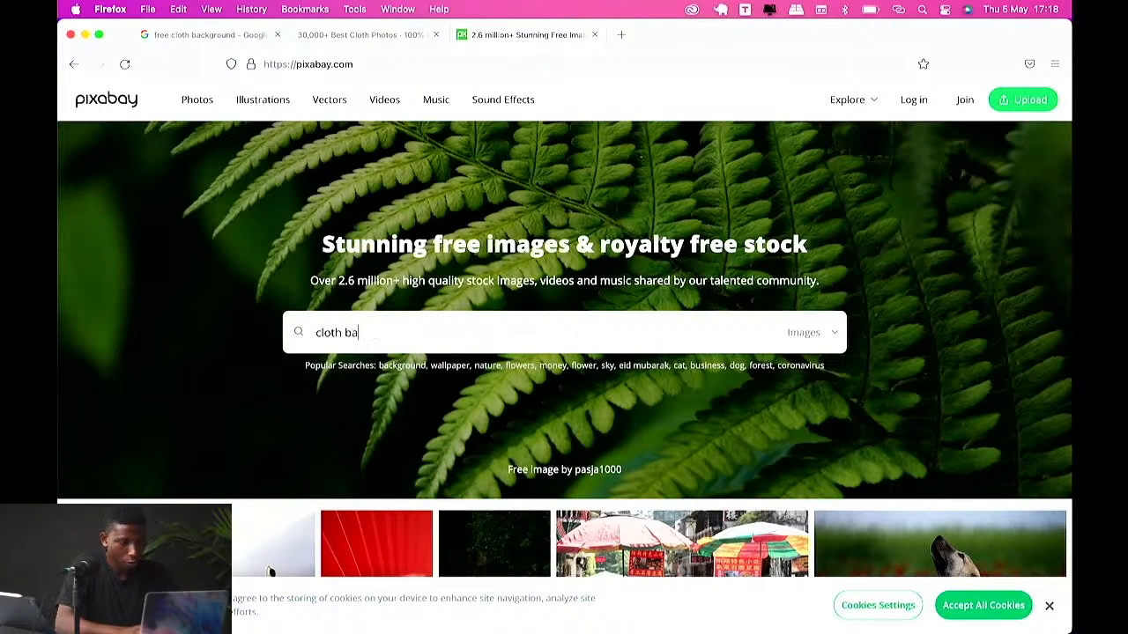
type("ckground")
key("Return")
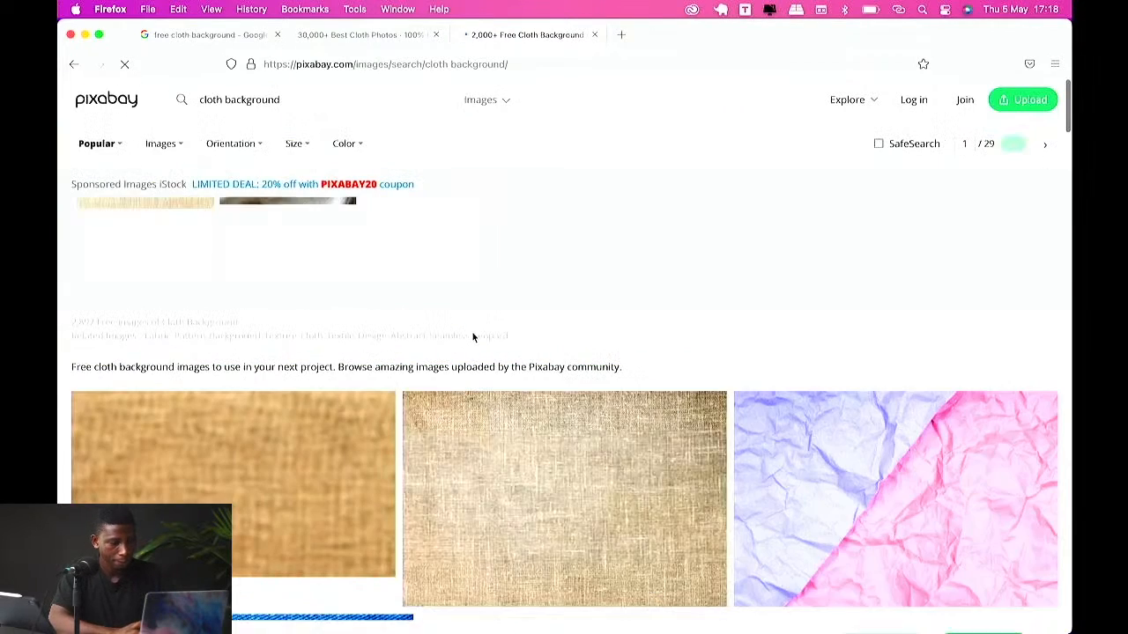
Step: Browse the Pixabay cloth background results and revisit the Pexels and Google image tabs
scroll(443, 428, "down", 10)
scroll(445, 428, "down", 5)
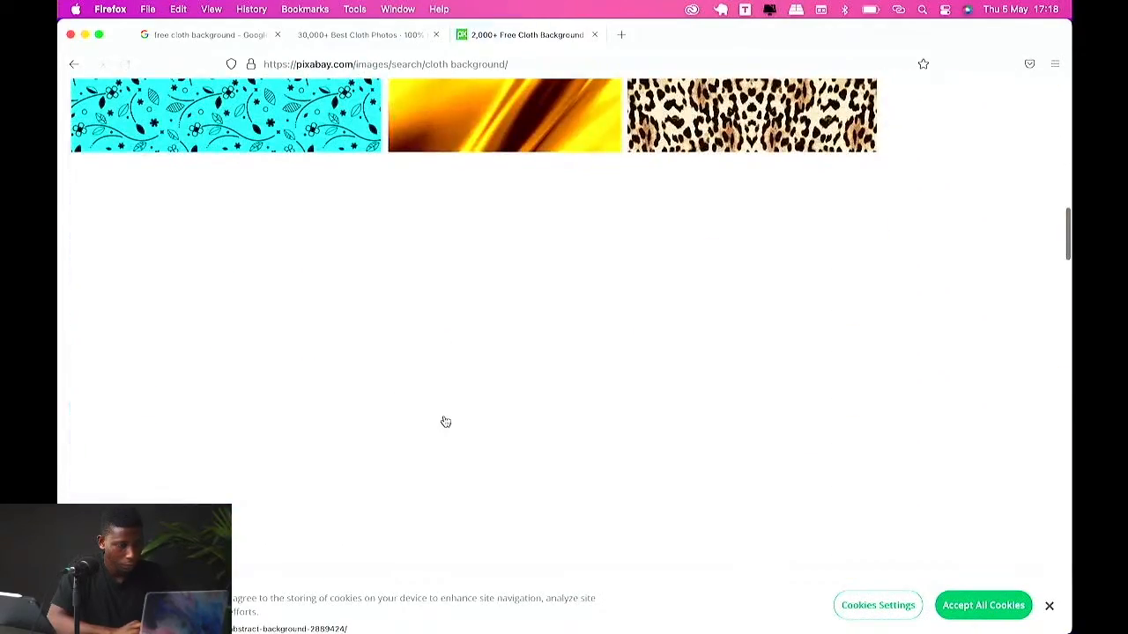
scroll(449, 423, "up", 10)
scroll(445, 423, "up", 5)
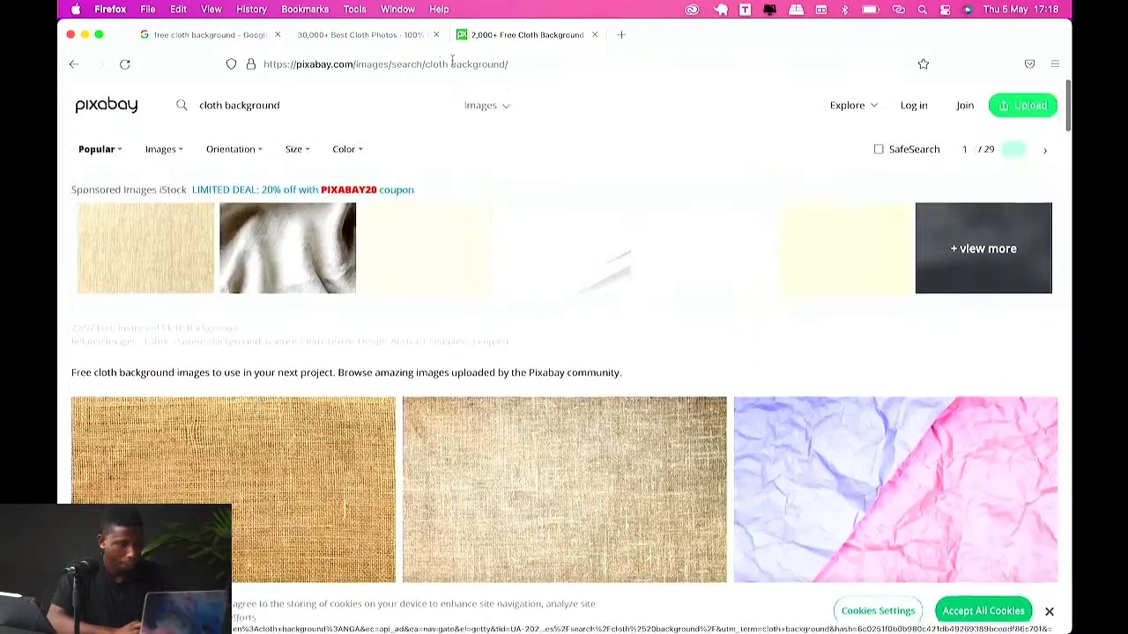
left_click(305, 36)
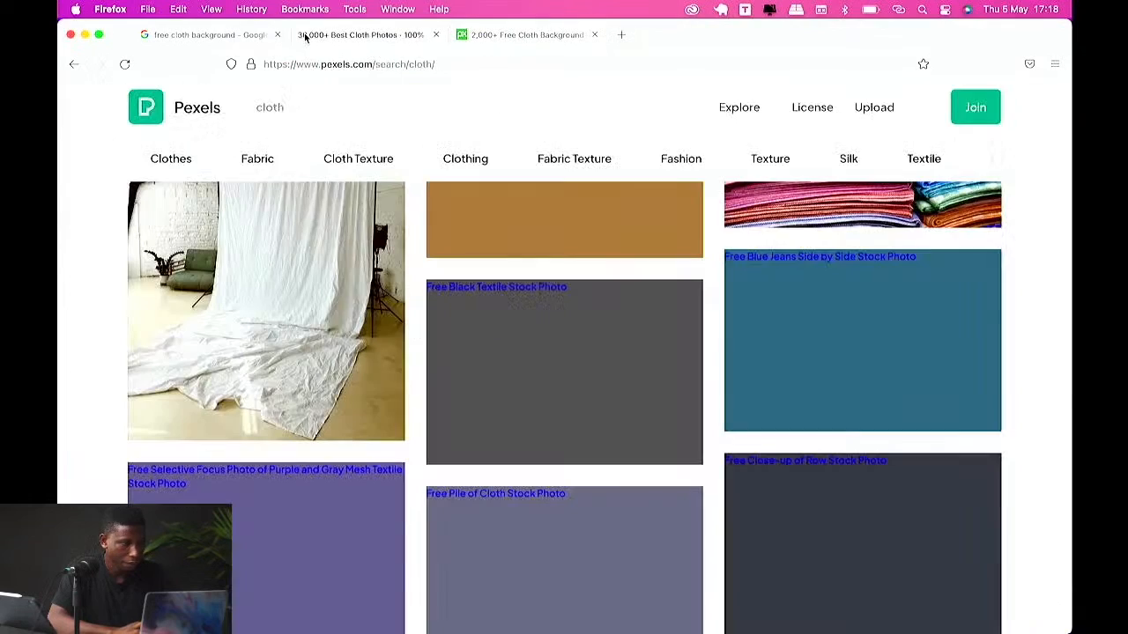
left_click(244, 38)
scroll(582, 304, "down", 5)
scroll(581, 304, "up", 5)
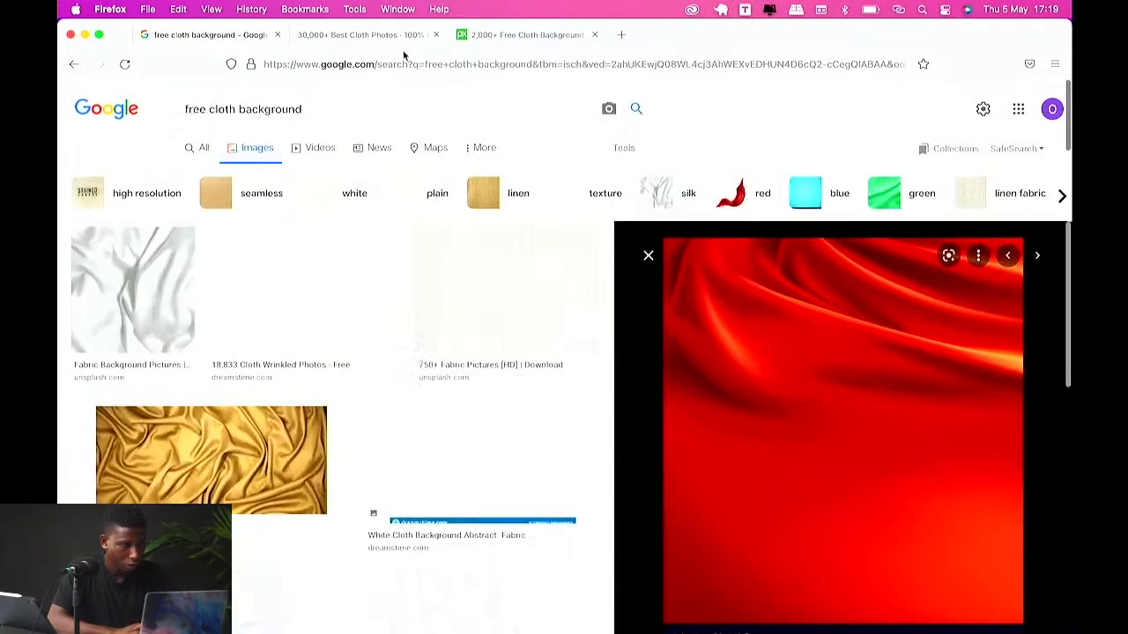
Step: Open the pink textile close-up photo on Pexels and copy the image
left_click(414, 35)
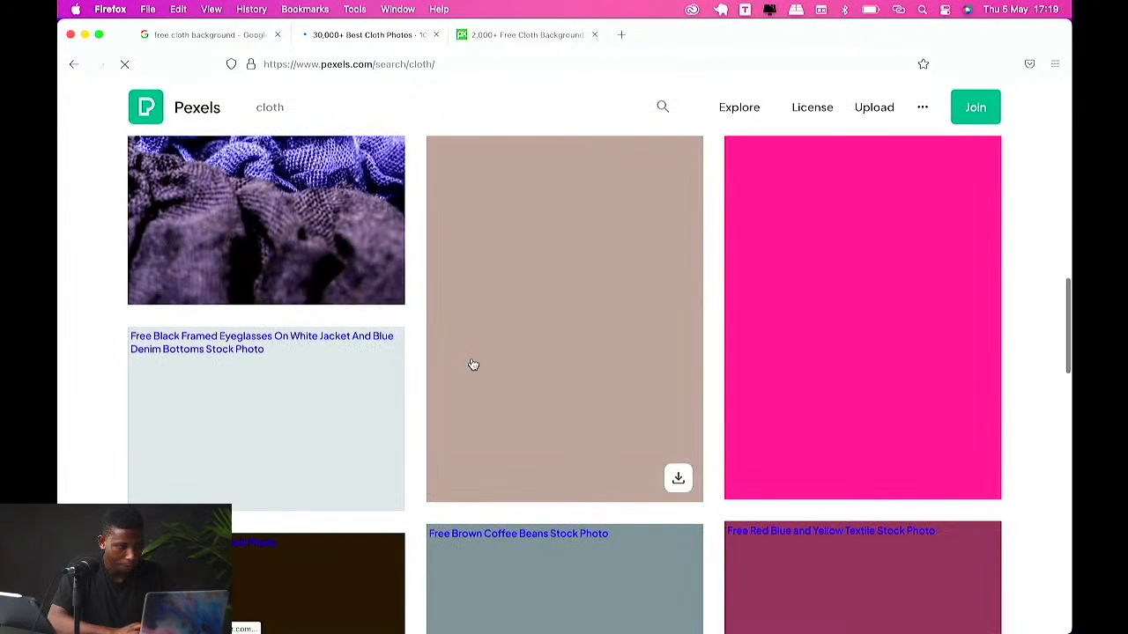
left_click(858, 378)
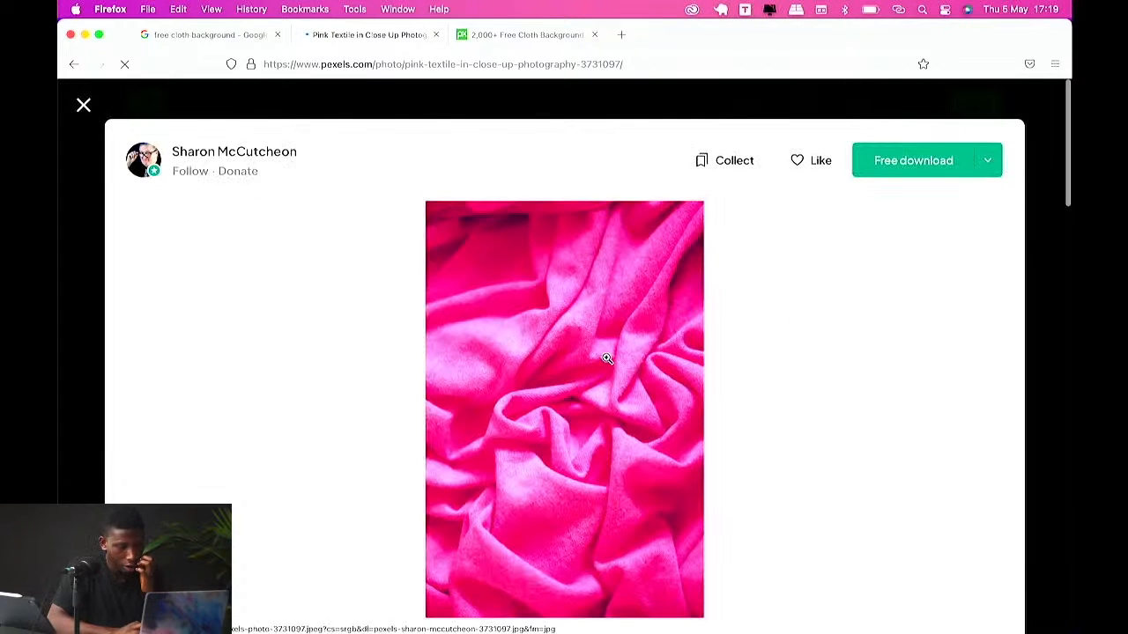
right_click(607, 358)
left_click(664, 521)
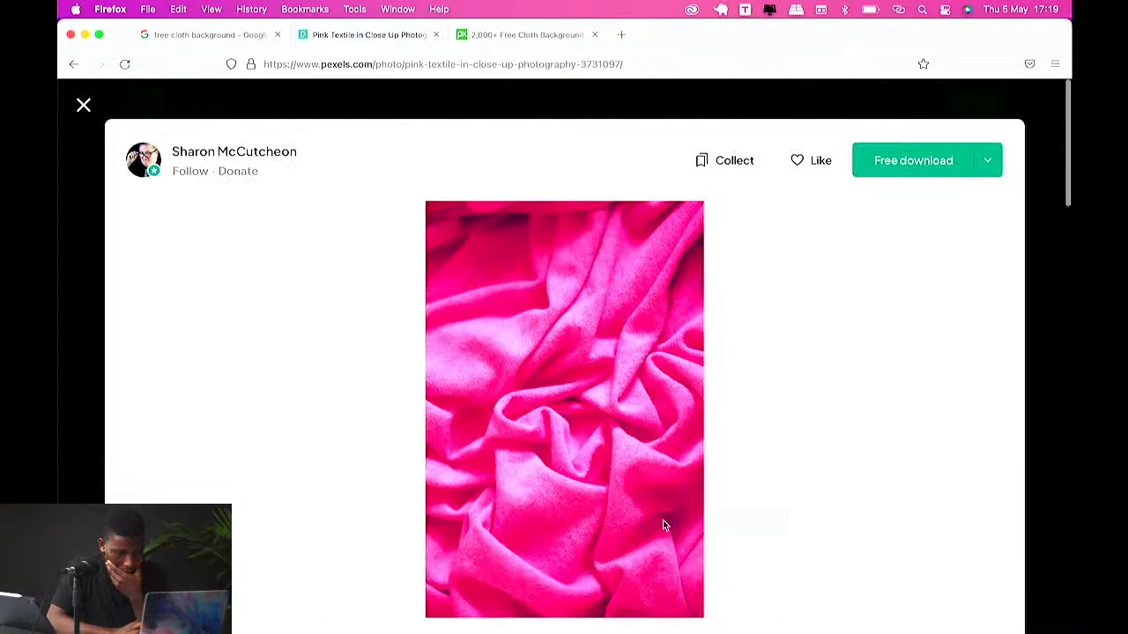
Step: Paste the pink cloth photo into the square document and stretch it to fill the canvas width
key("ctrl+Up")
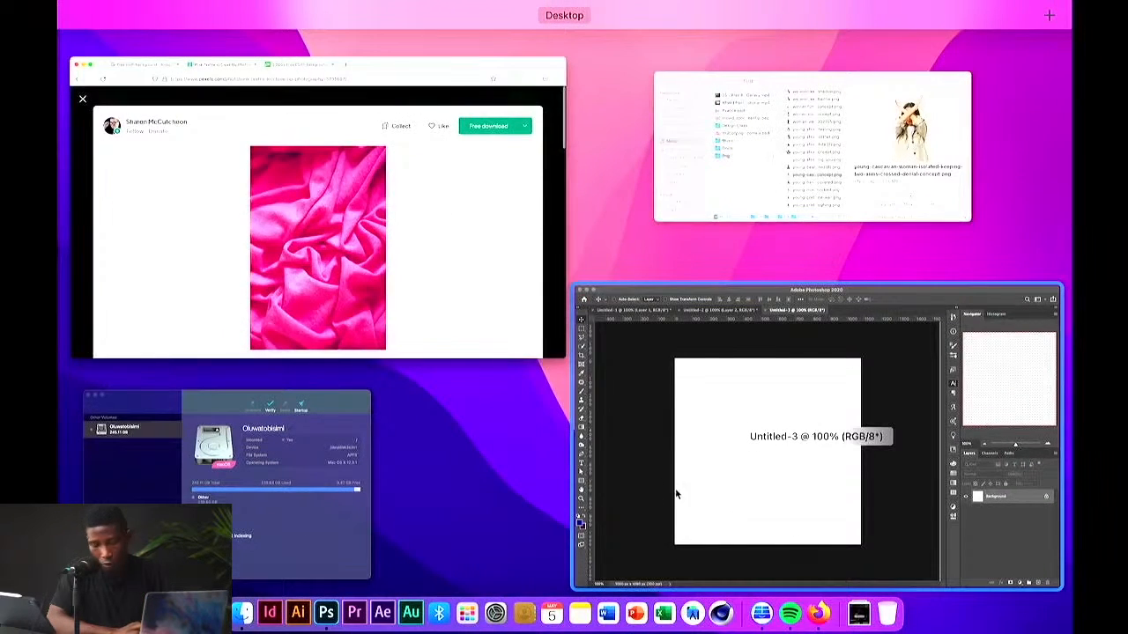
left_click(717, 429)
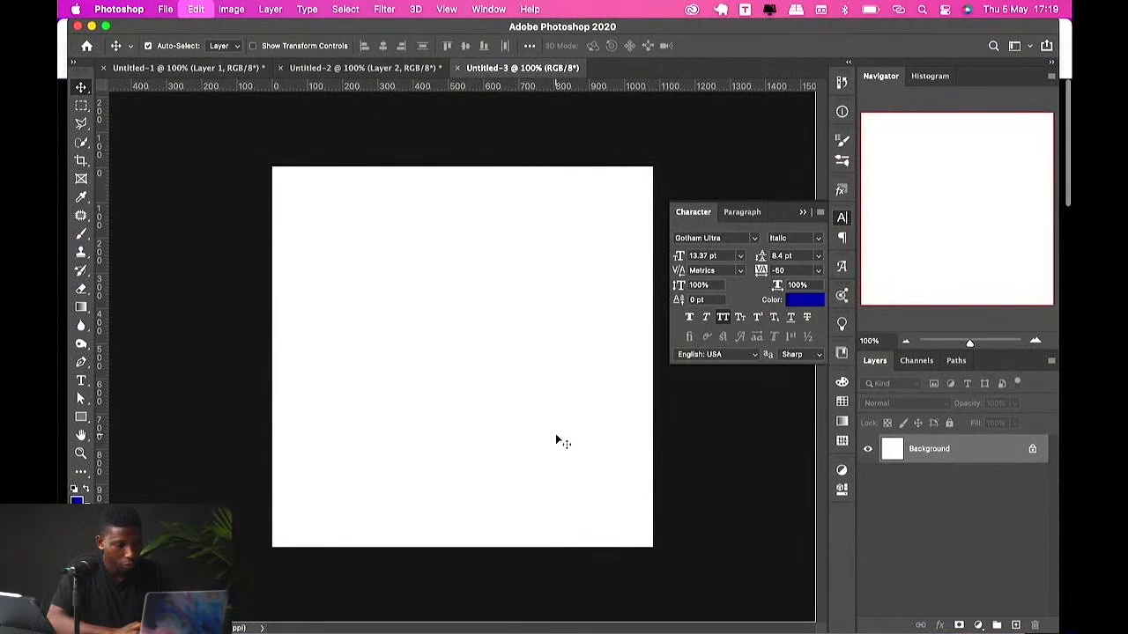
key("super+v")
left_click(777, 425)
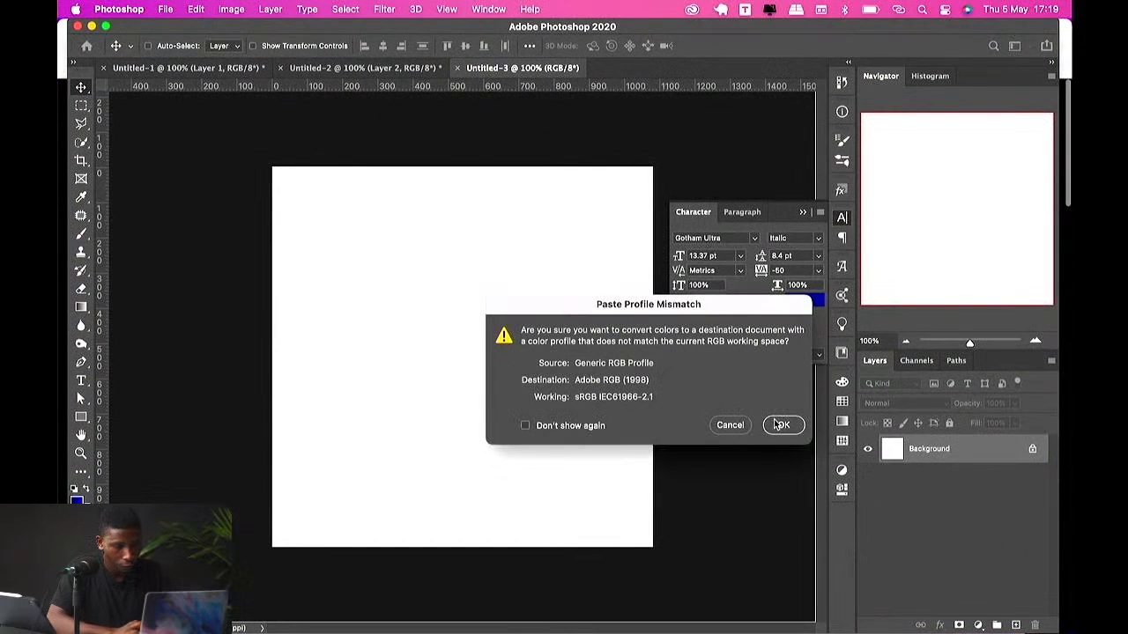
key("super+t")
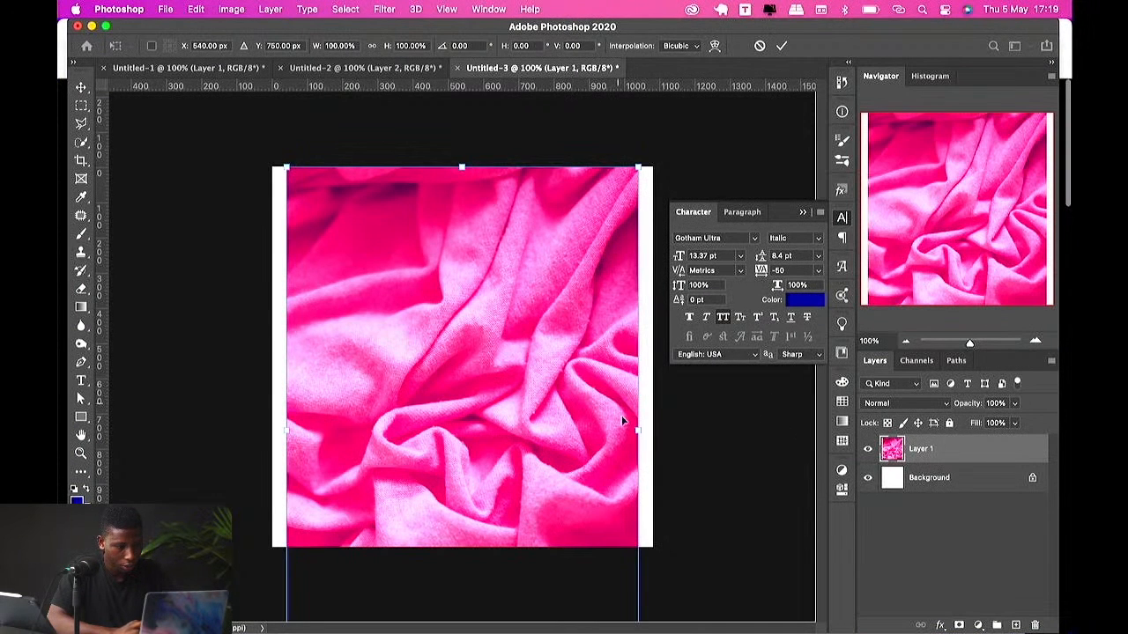
left_click_drag(637, 430, 653, 429)
key("Return")
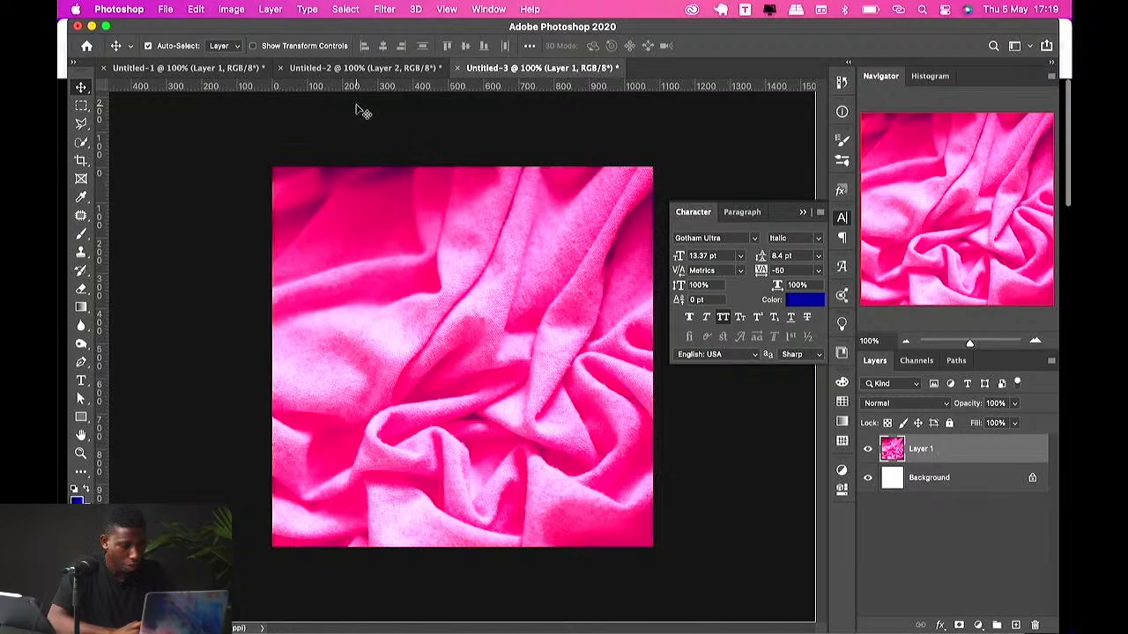
Step: Save the document on the computer as displace.psd in the Design Class folder
key("super+s")
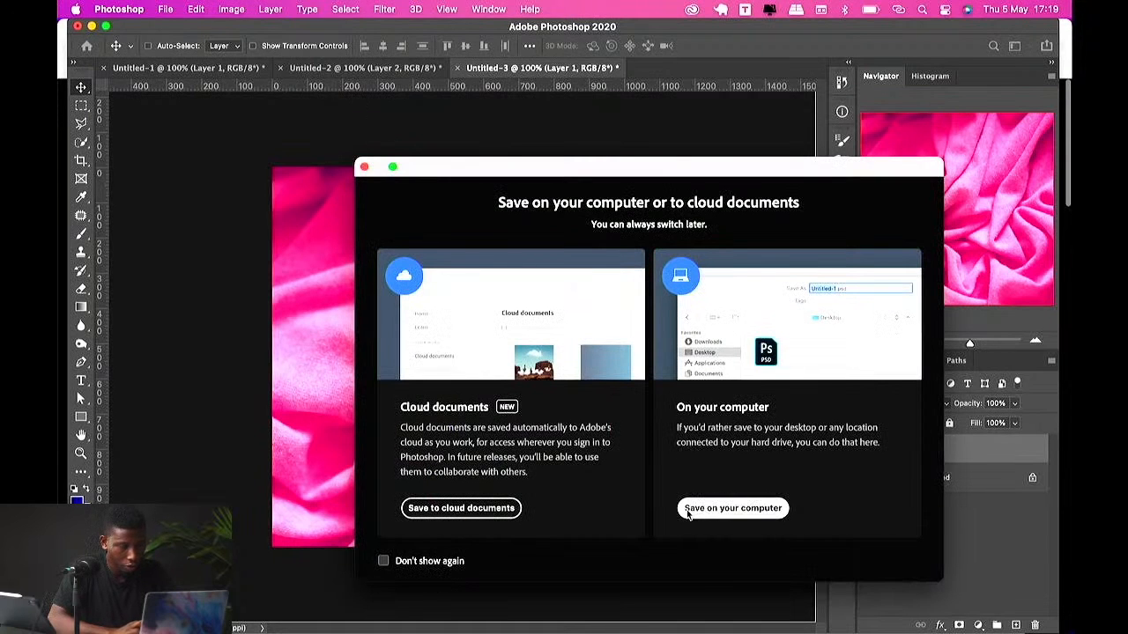
left_click(688, 513)
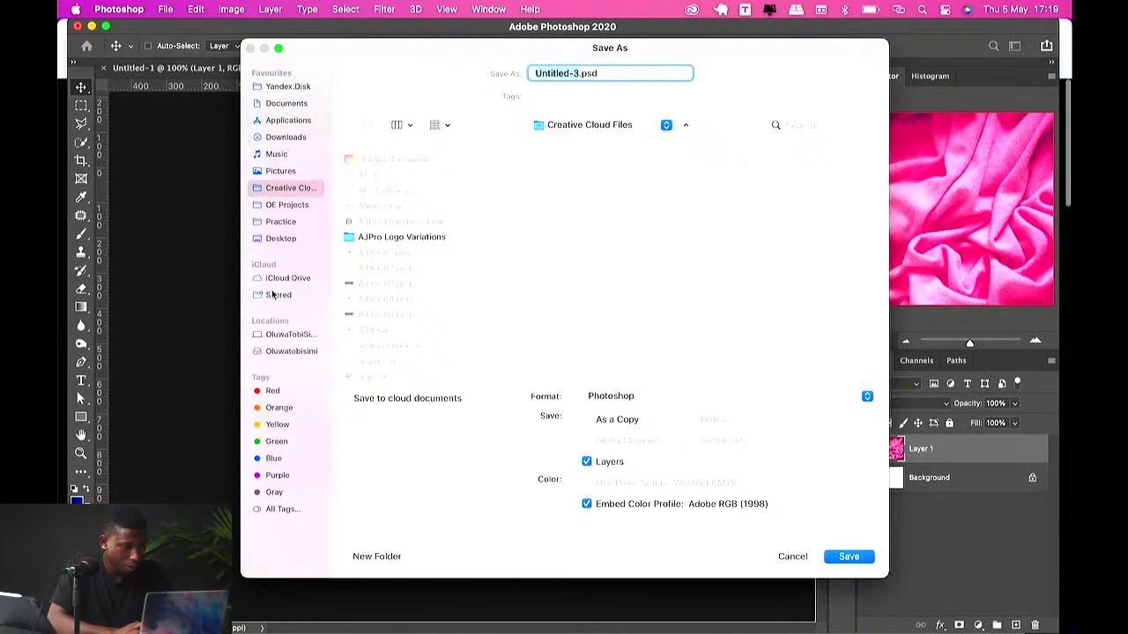
left_click(275, 155)
left_click(380, 224)
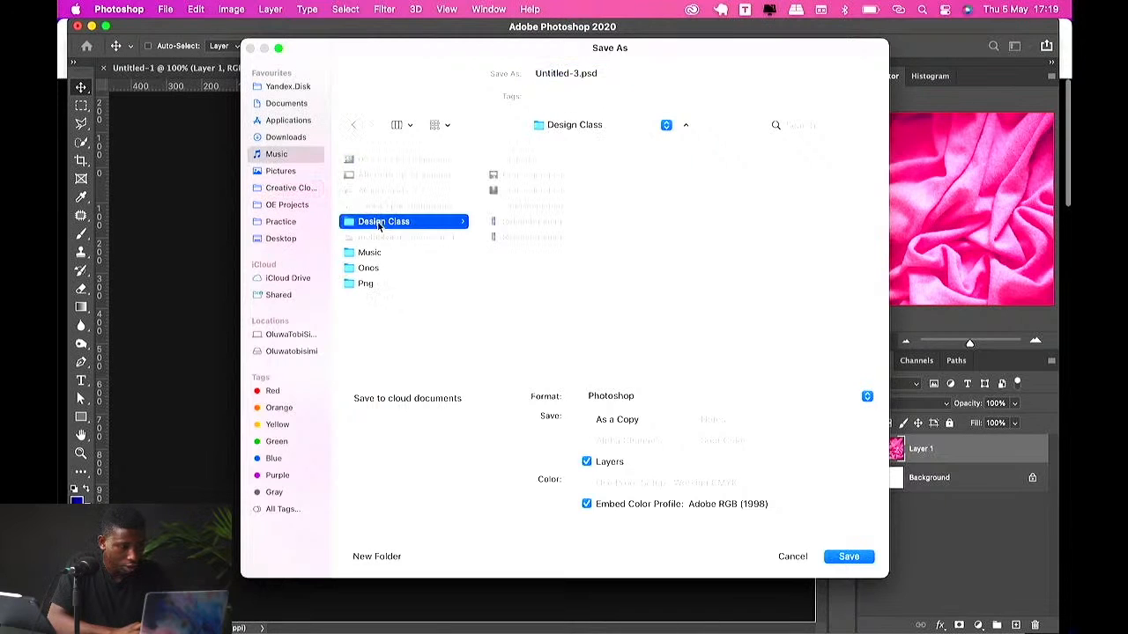
left_click(579, 74)
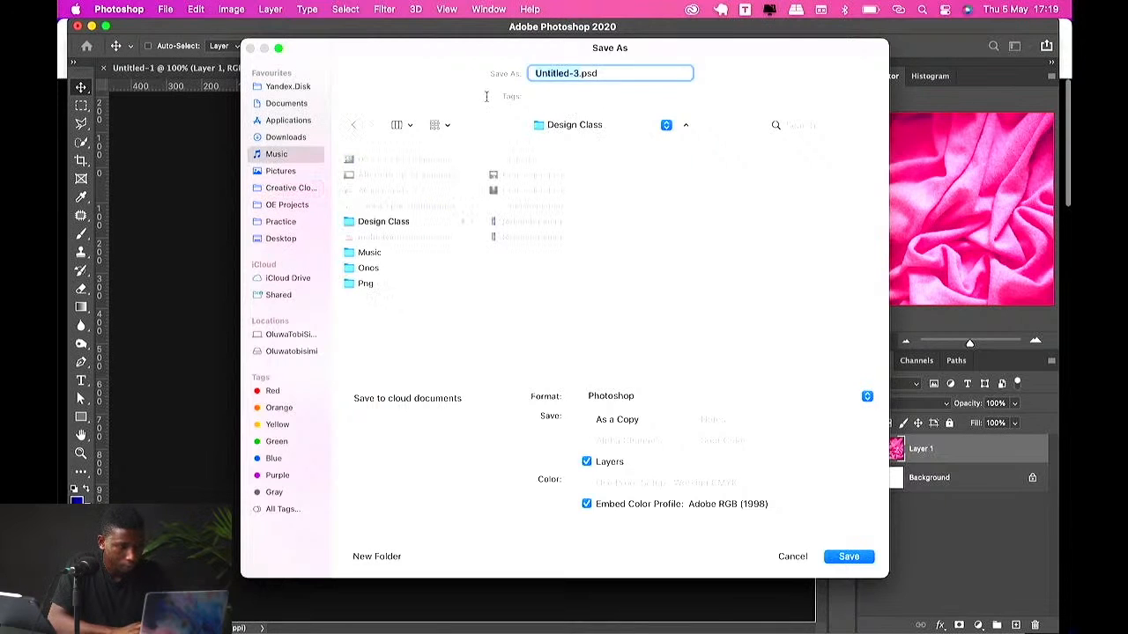
type("displace")
key("Return")
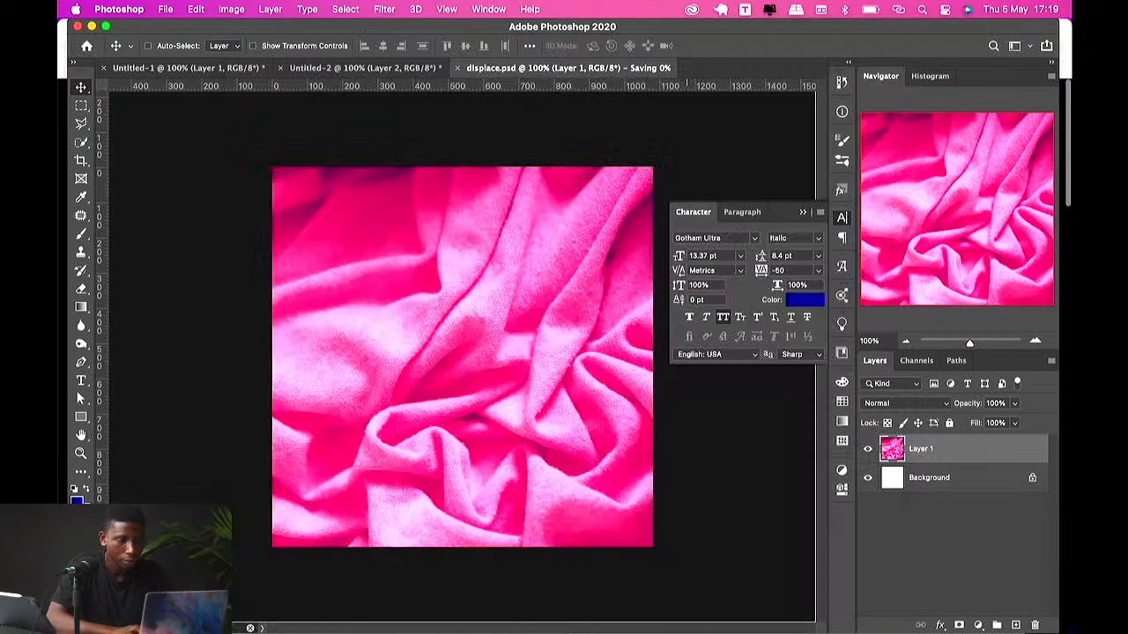
Step: Add a CLOTH text layer on the cloth and scale it up across the upper middle of the canvas
key("t")
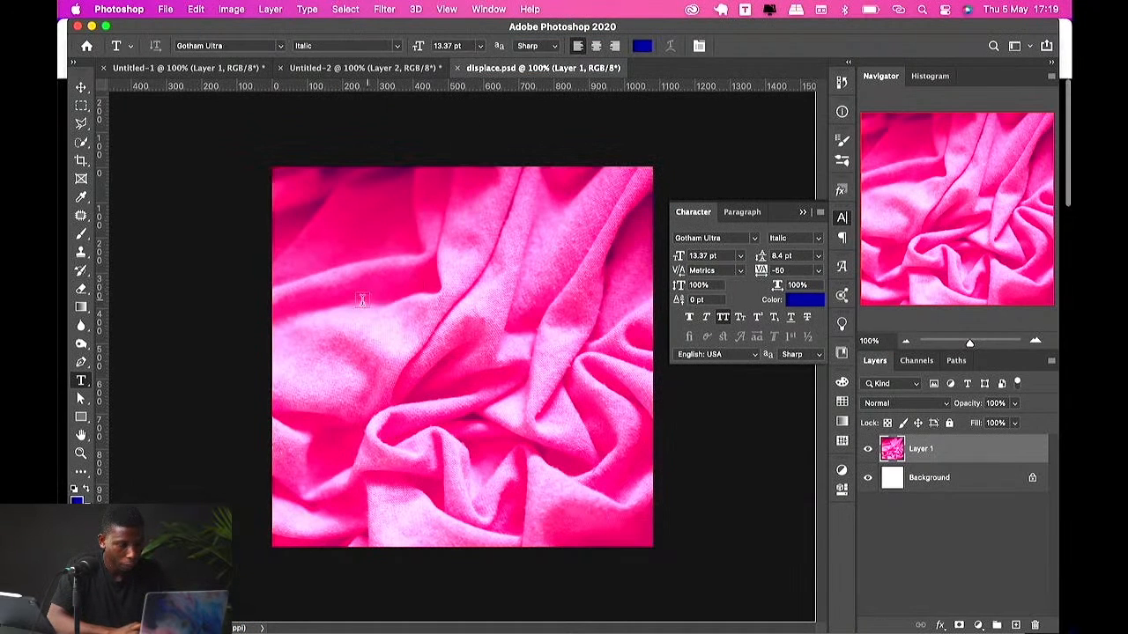
left_click(362, 301)
type("CLOTH")
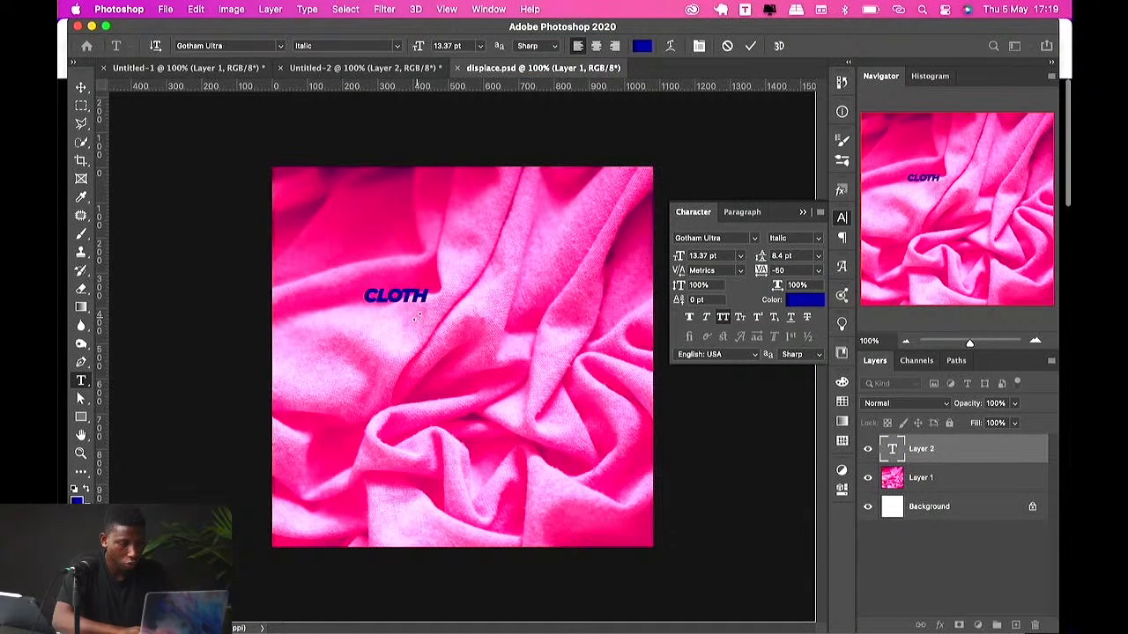
key("ctrl+Return")
key("ctrl+t")
mouse_move(428, 291)
left_mouse_down()
mouse_move(536, 296)
mouse_move(548, 275)
left_mouse_up()
key("Return")
key("w")
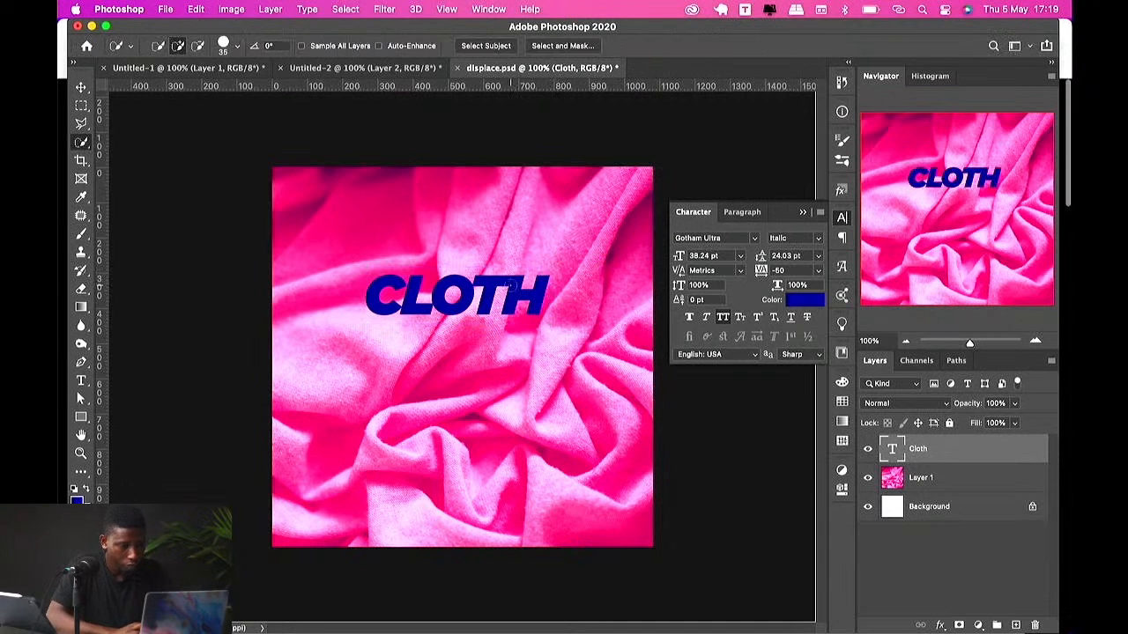
Step: Replace the text with WAVY and scale it up to span most of the canvas width
key("t")
double_click(504, 288)
type("WA")
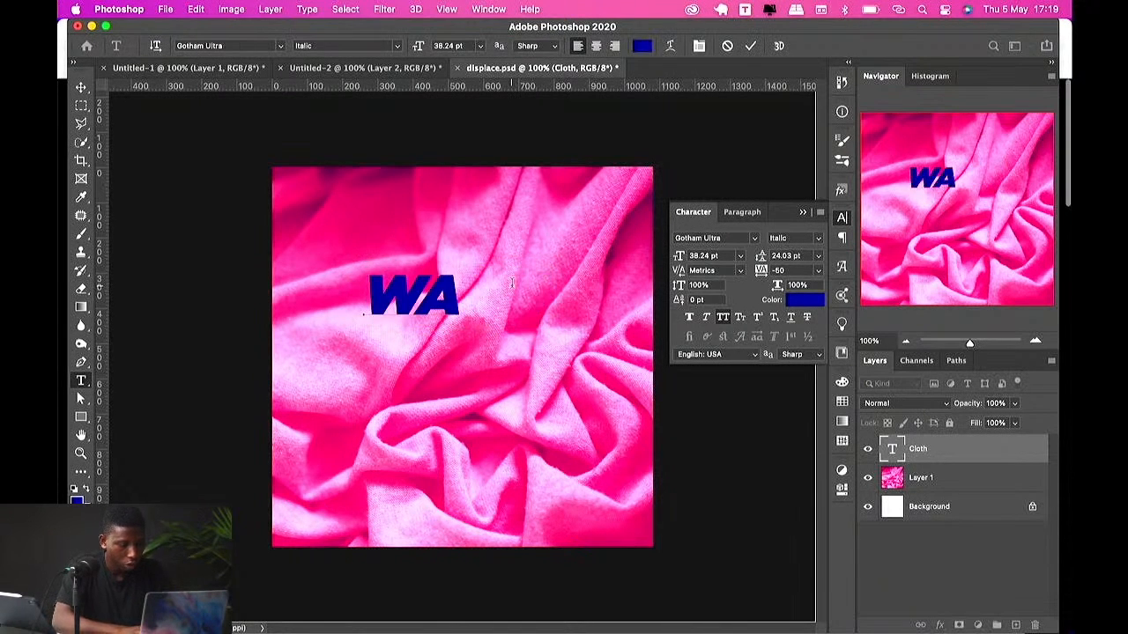
type("VY")
key("ctrl+Return")
key("ctrl+t")
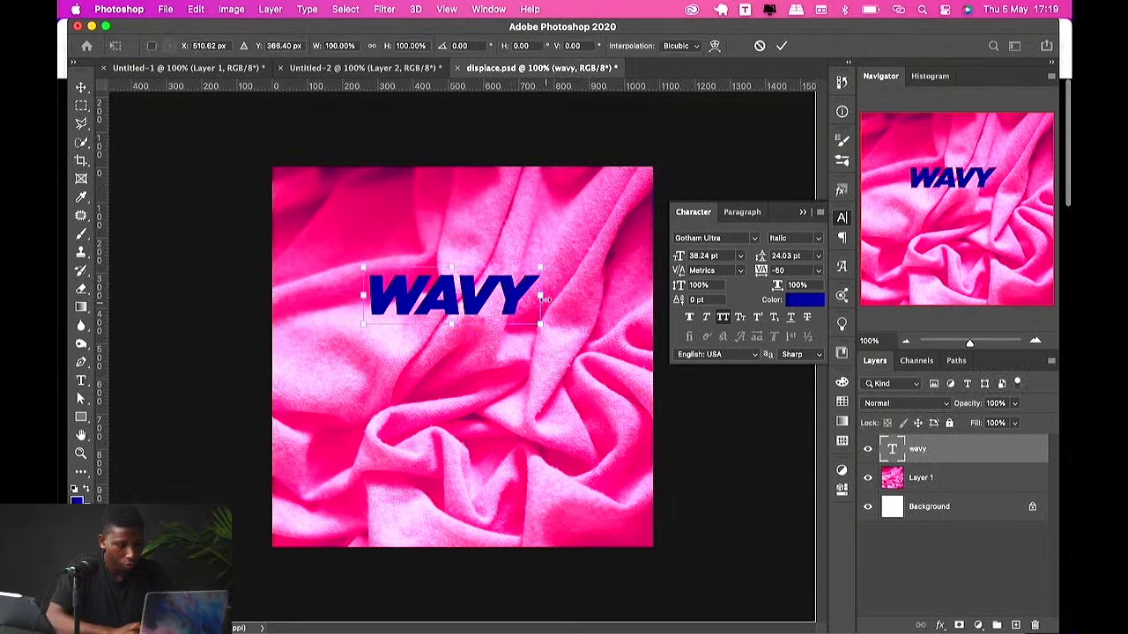
mouse_move(544, 300)
left_mouse_down()
mouse_move(624, 256)
mouse_move(608, 296)
left_mouse_up()
key("Return")
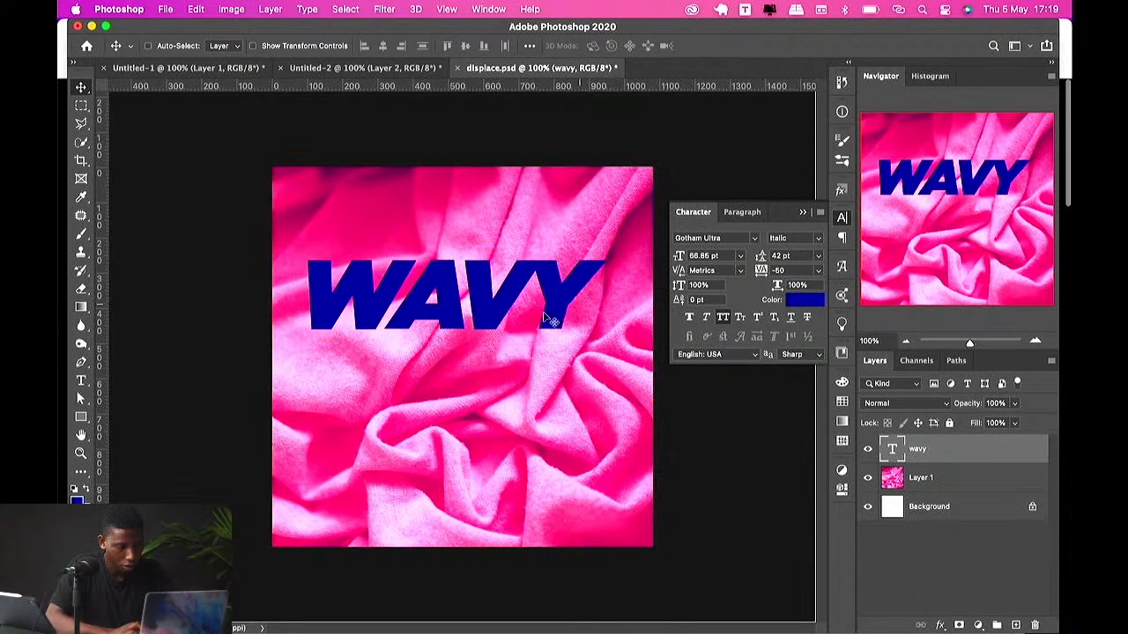
Step: Move the WAVY text down toward the centre and set its font to Gotham Pro Black
left_click_drag(548, 319, 573, 398)
left_click(723, 237)
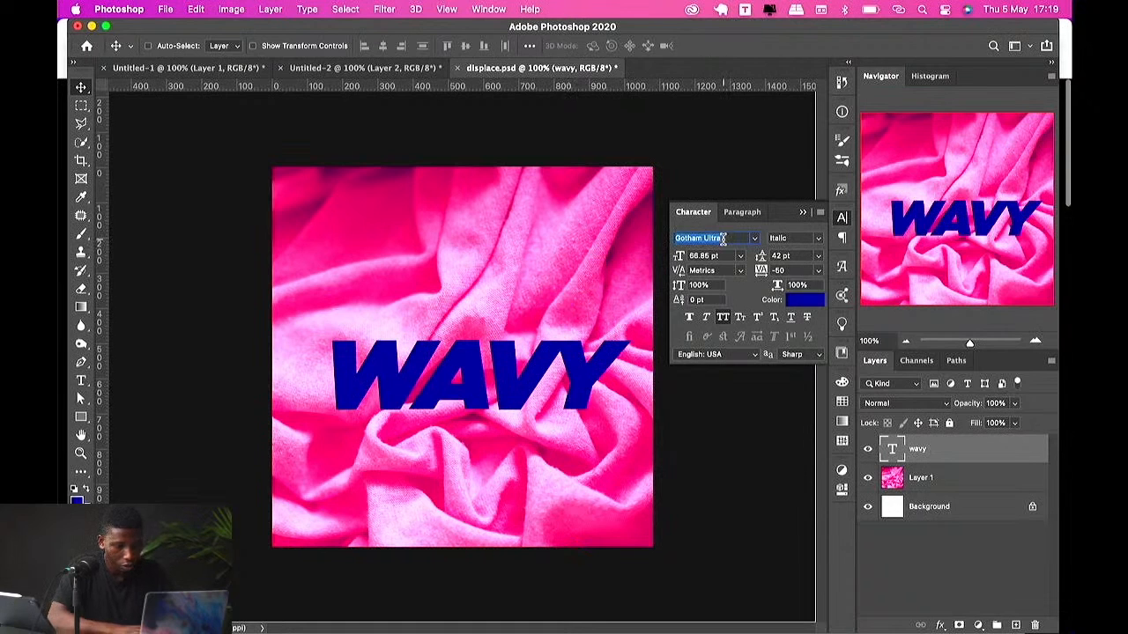
type("gotham pro")
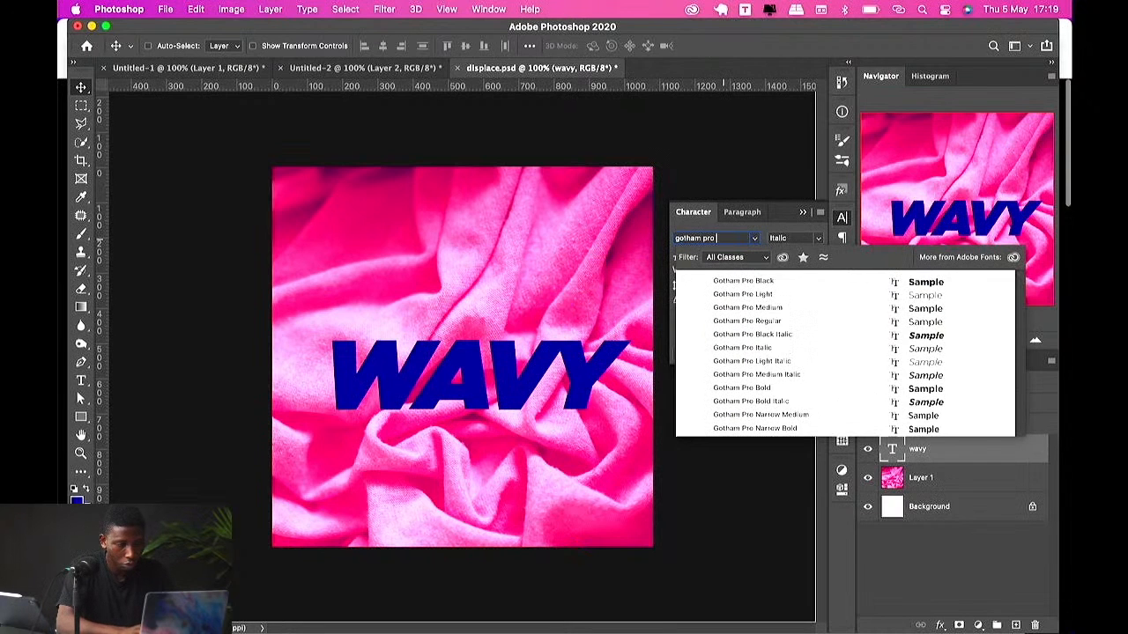
type(" bla")
key("Return")
key("Return")
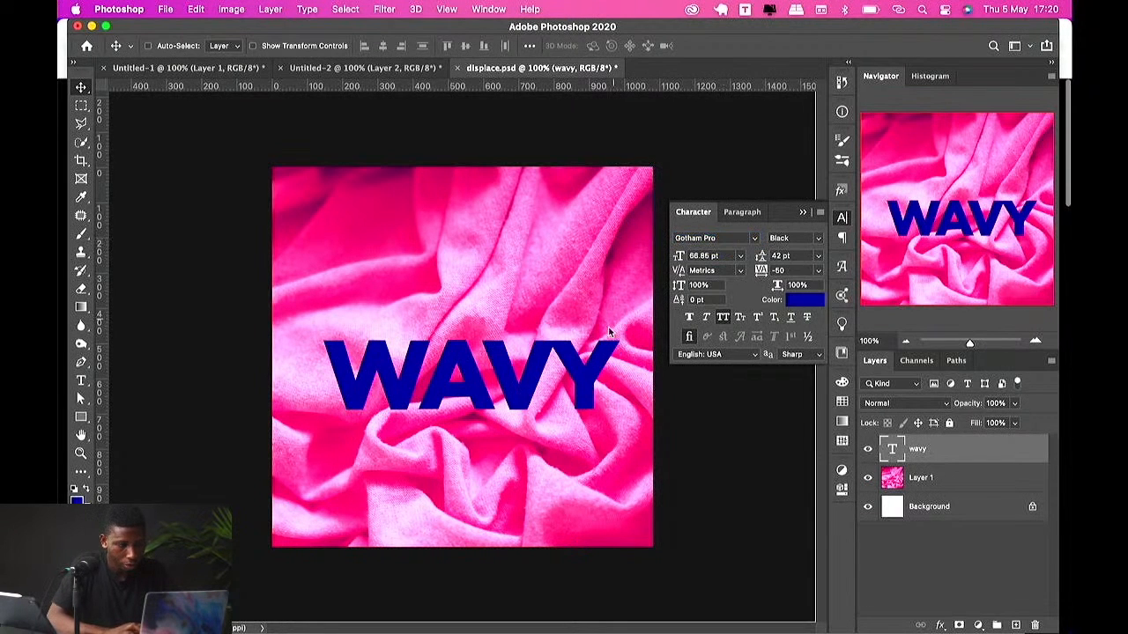
Step: Set the text tracking to -75 and nudge the word slightly upward
left_click(817, 270)
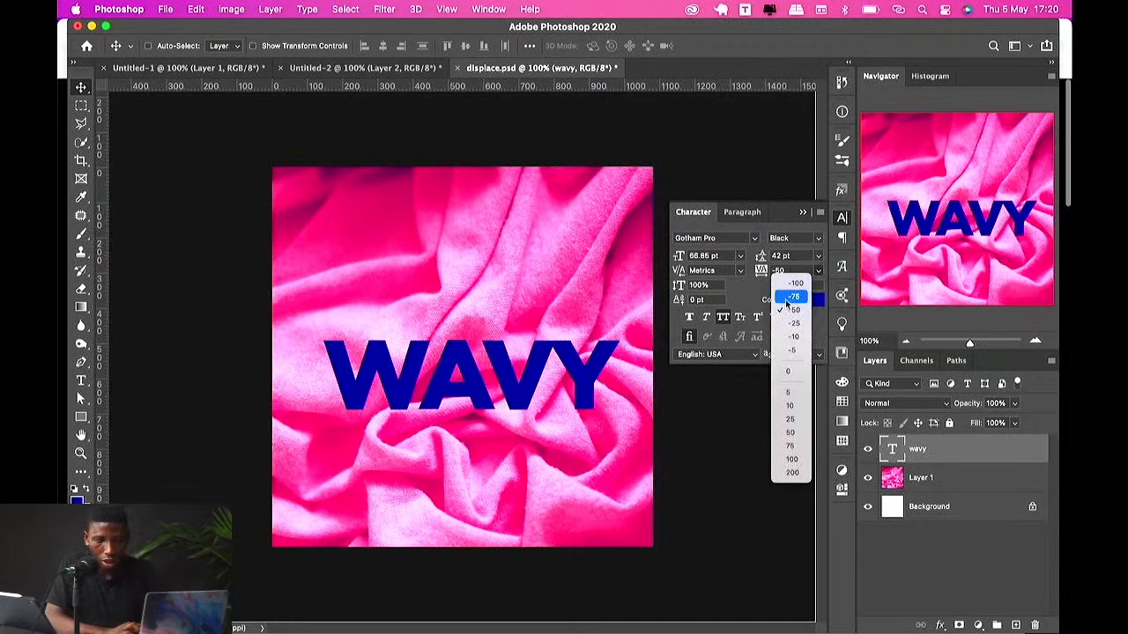
left_click(789, 296)
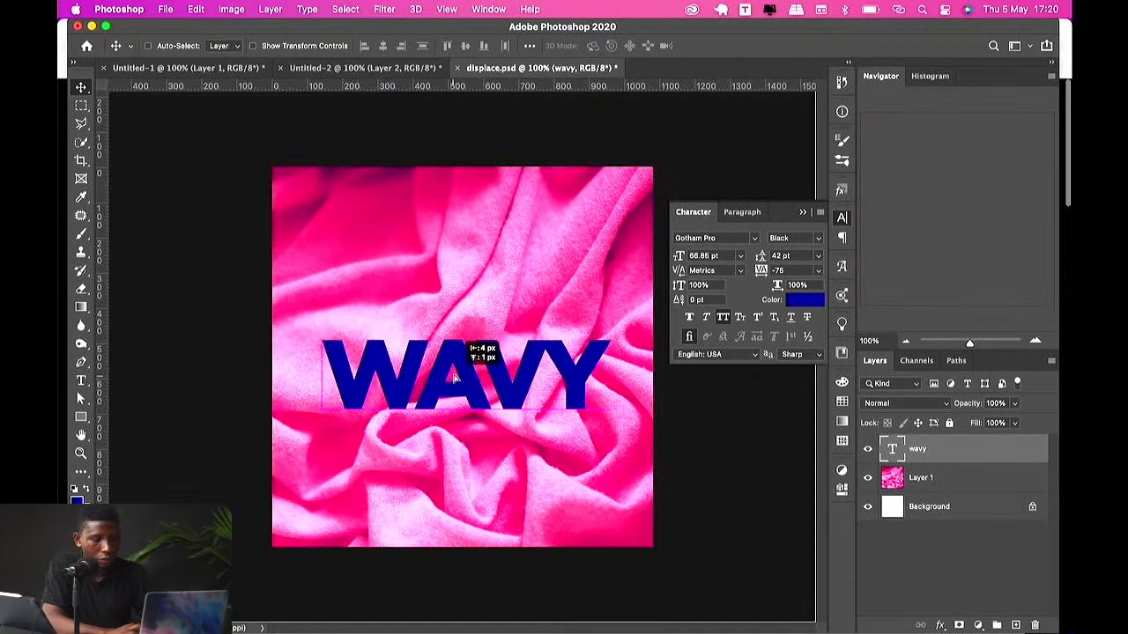
left_click_drag(454, 377, 454, 371)
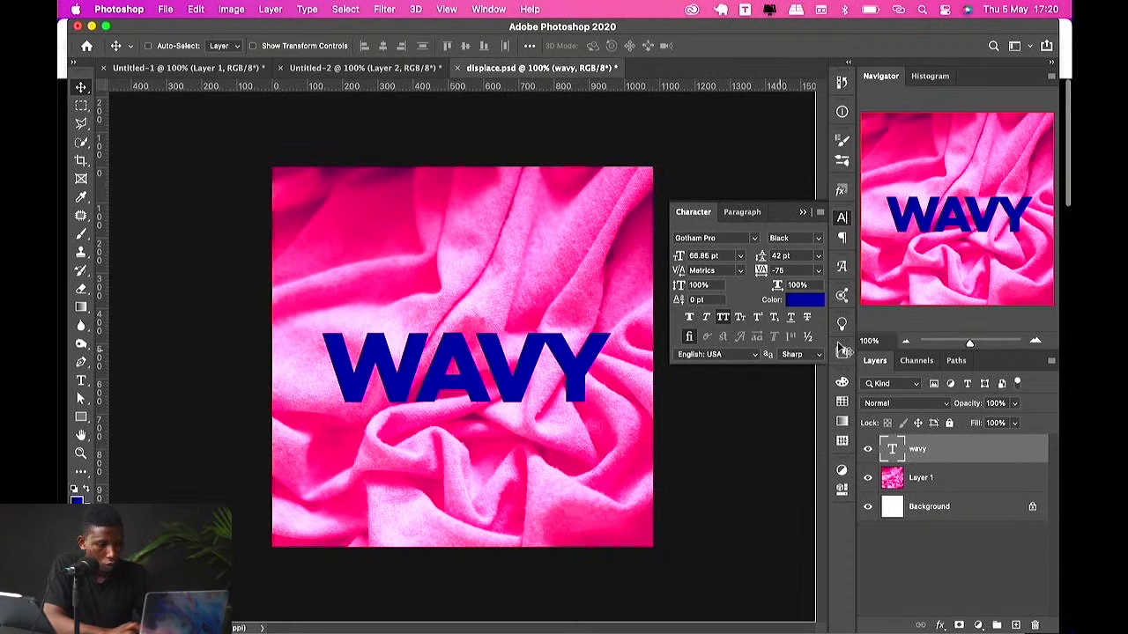
Step: Apply a Displace filter to the text with scale 10 and 10, using displace.psd as the displacement map
left_click(388, 9)
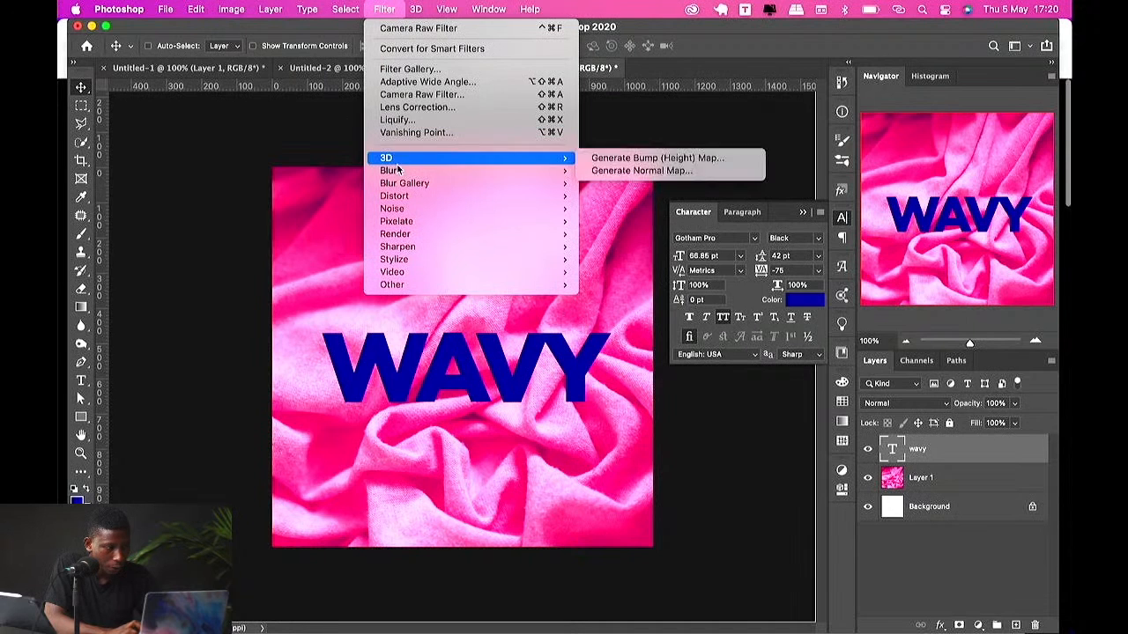
mouse_move(398, 169)
mouse_move(400, 196)
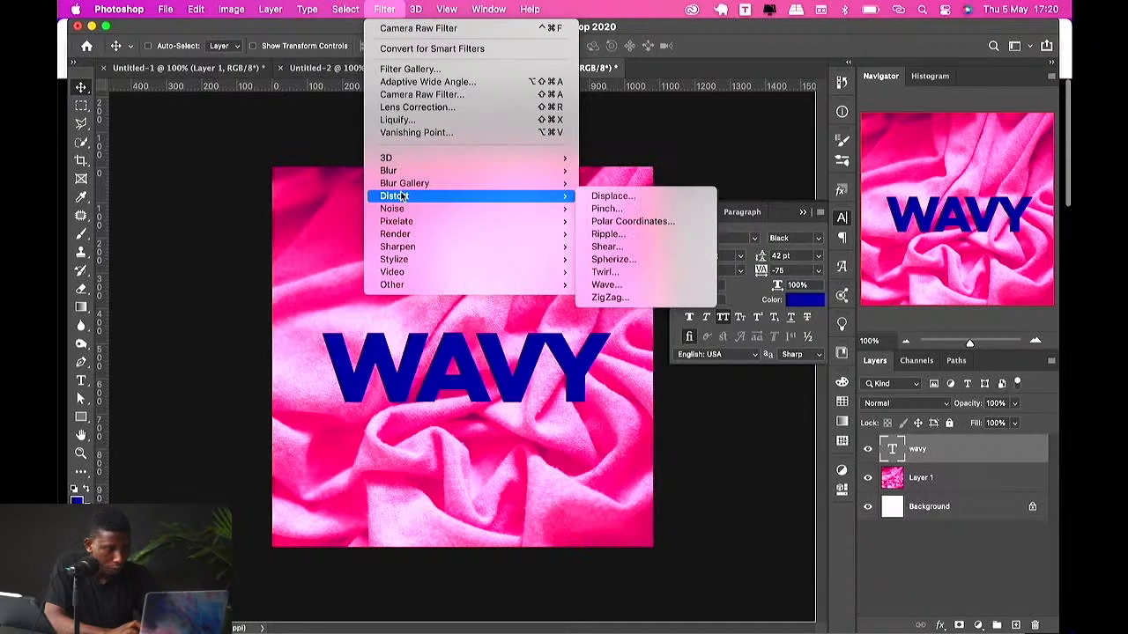
left_click(640, 196)
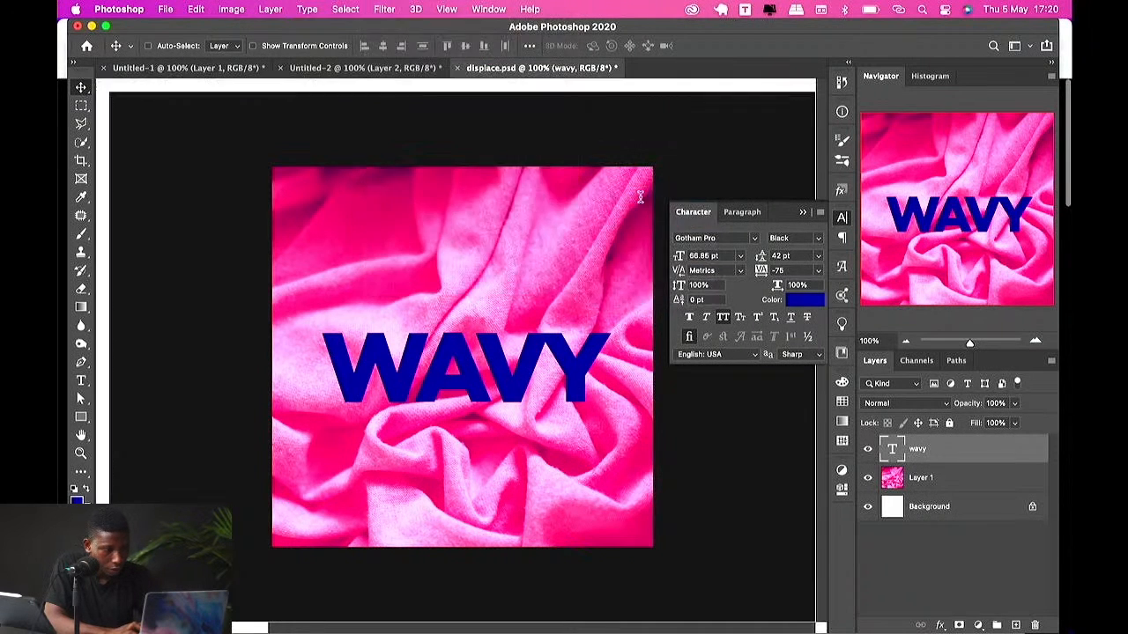
left_click(580, 274)
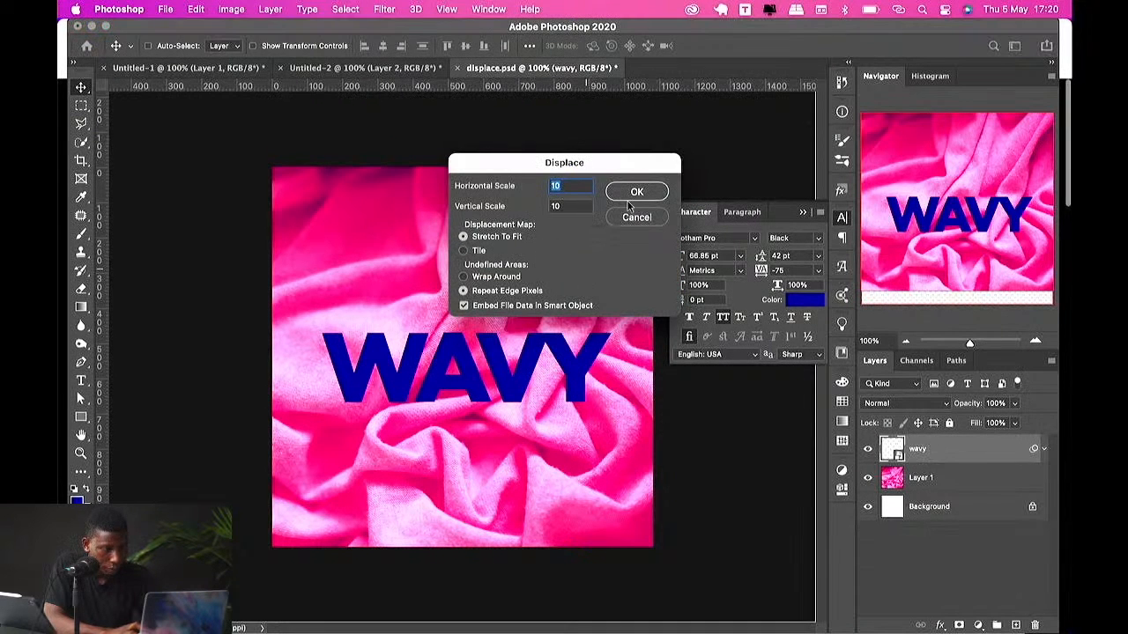
left_click(637, 193)
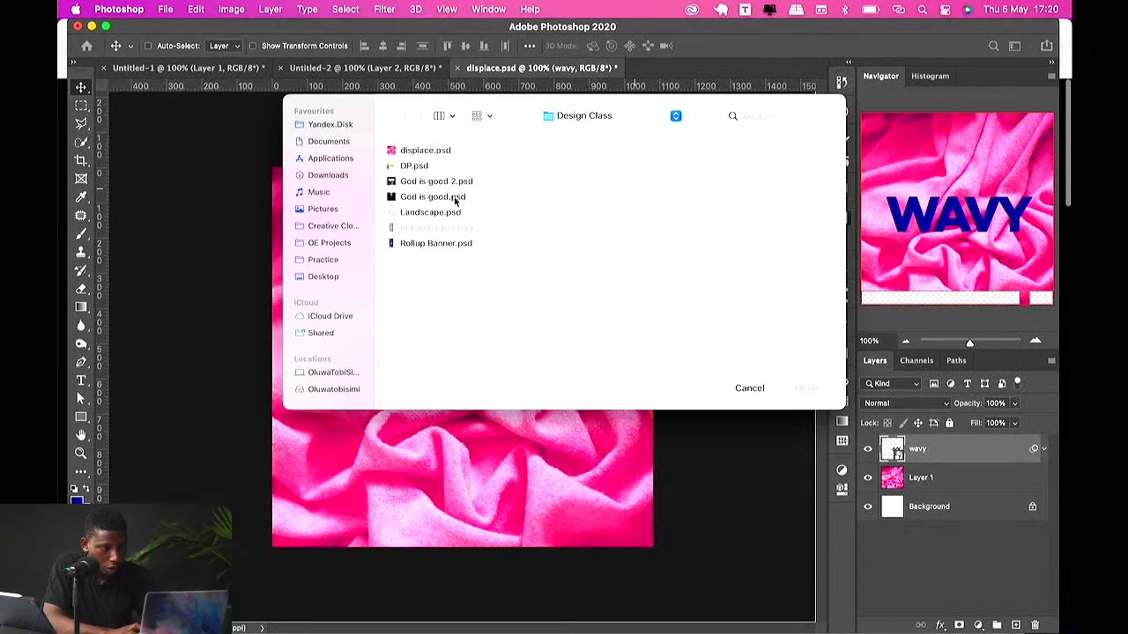
left_click(447, 153)
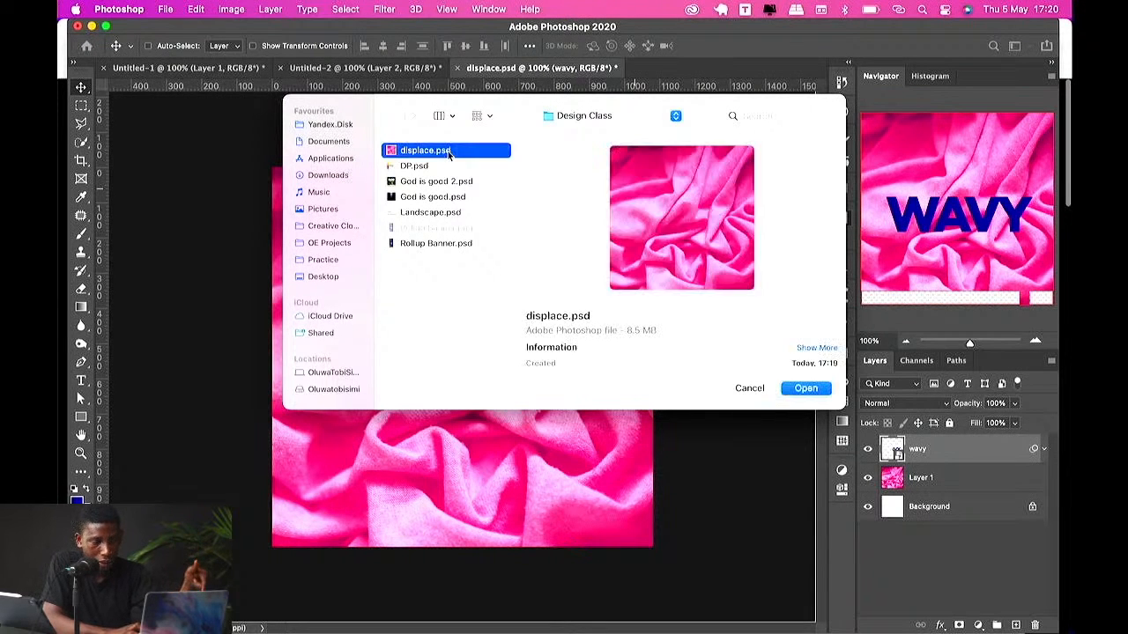
left_click(803, 389)
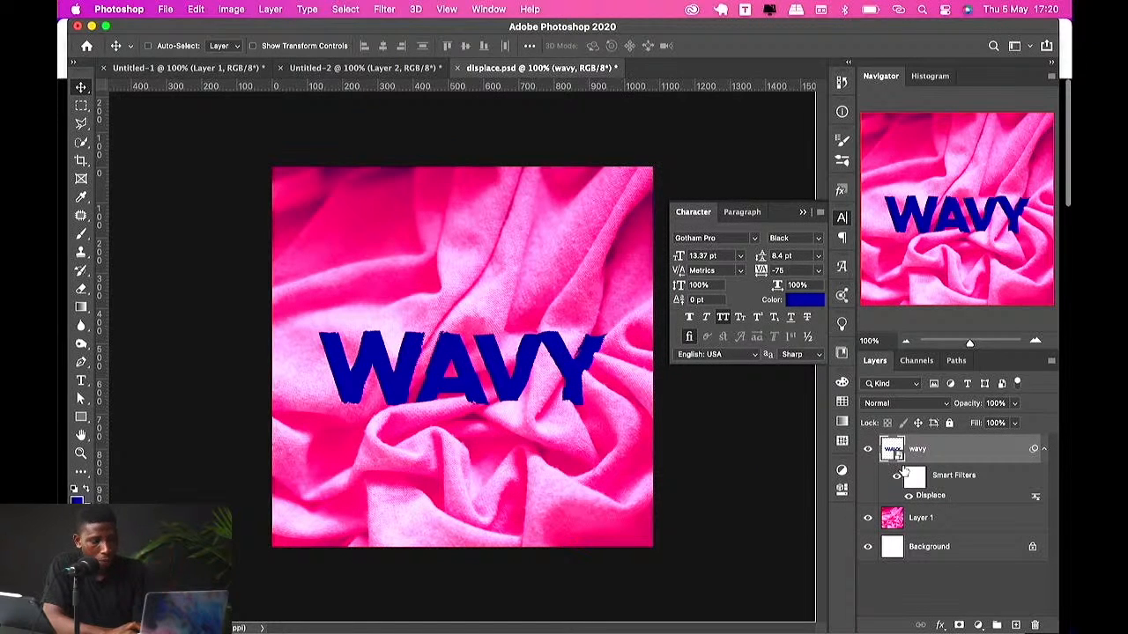
double_click(932, 496)
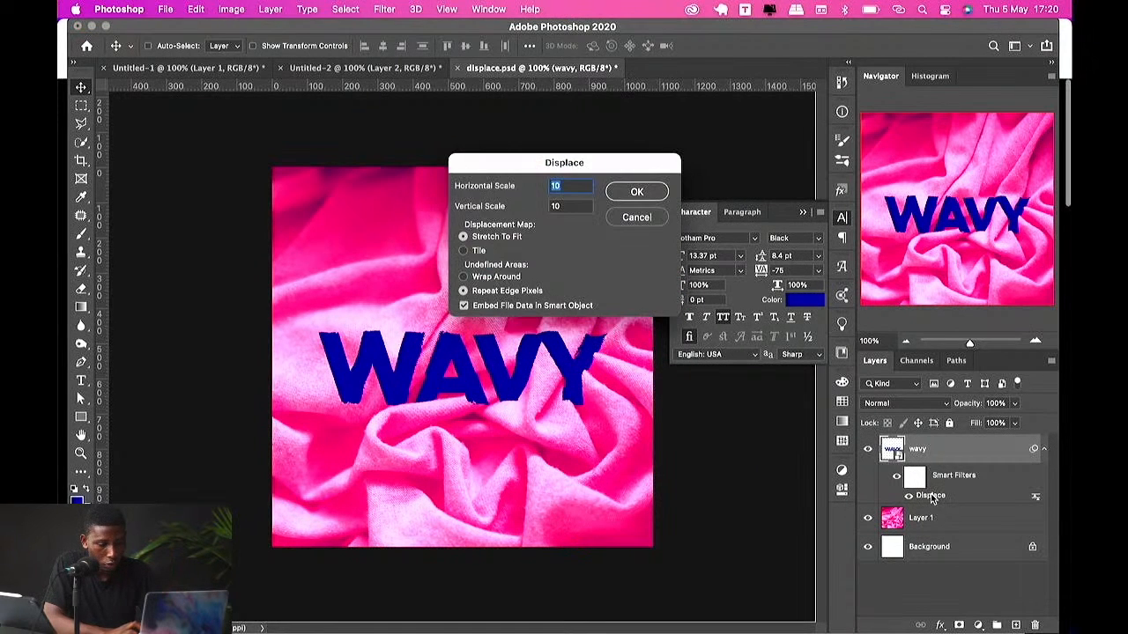
key("Return")
Step: Try splitting the This Layer Blend If sliders in the WAVY layer's blending options, then undo those changes
double_click(972, 450)
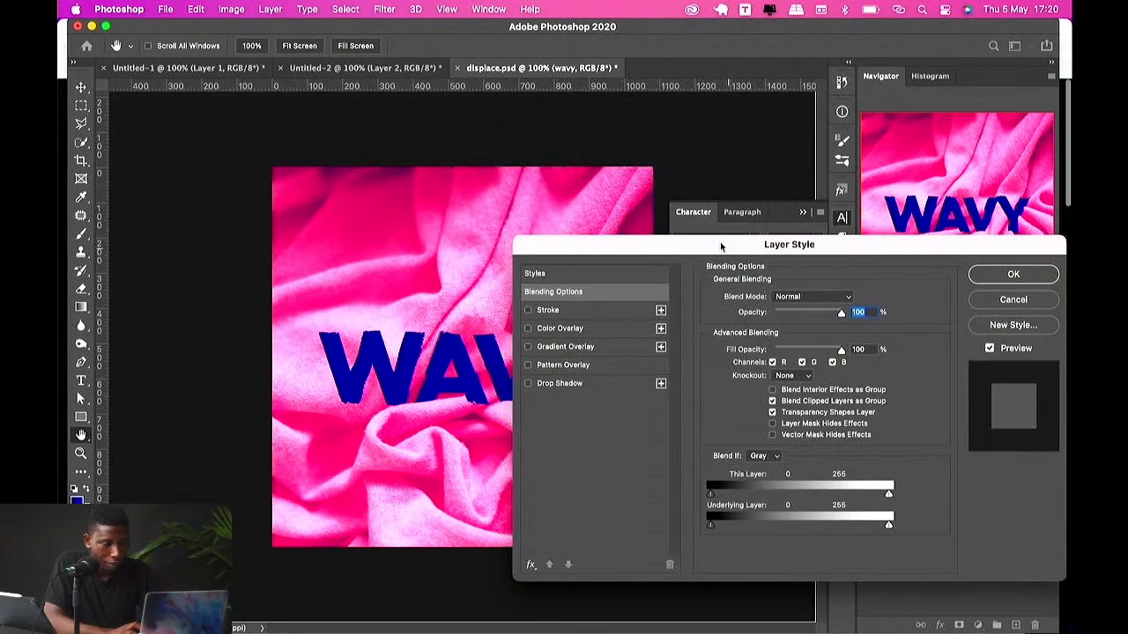
left_click_drag(720, 241, 833, 153)
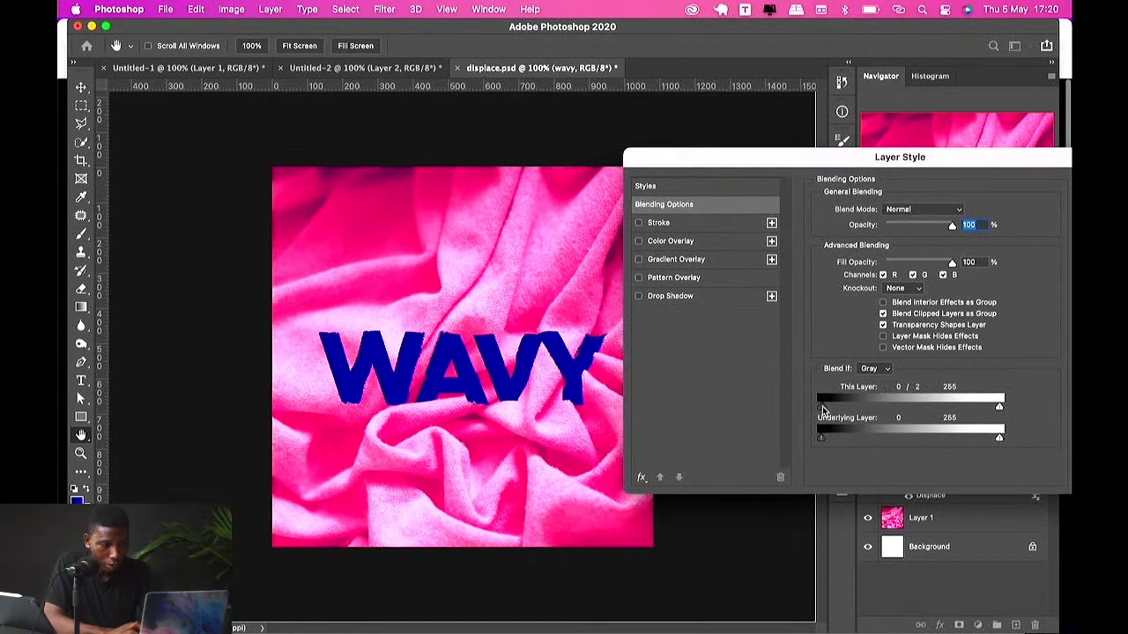
mouse_move(842, 403)
left_mouse_down()
mouse_move(863, 398)
mouse_move(846, 402)
left_mouse_up()
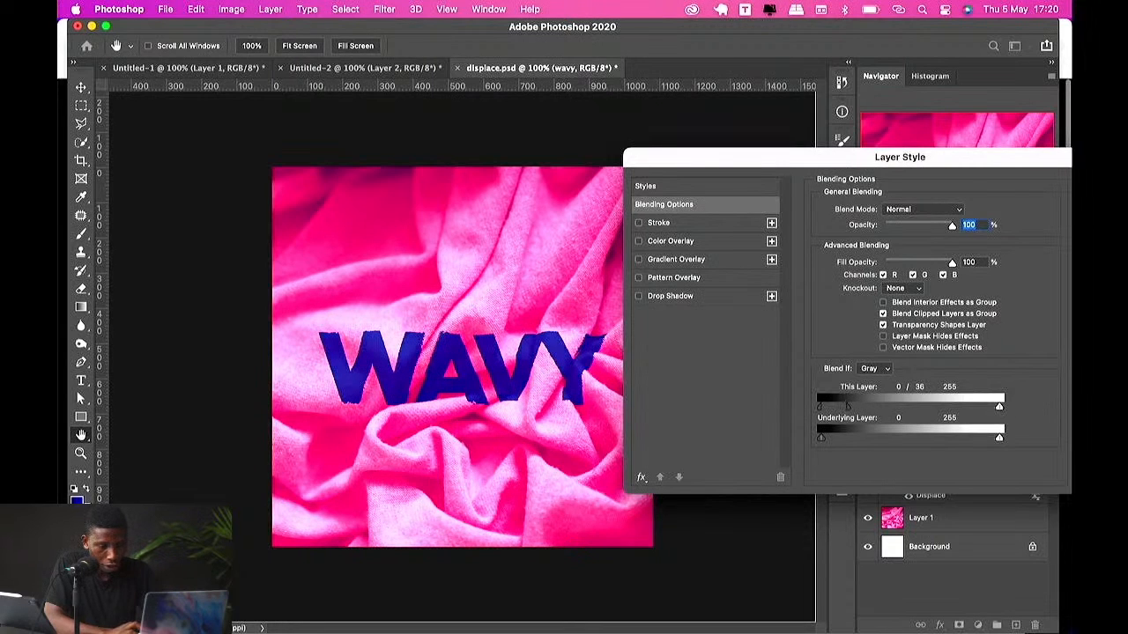
left_click_drag(1000, 409, 949, 417)
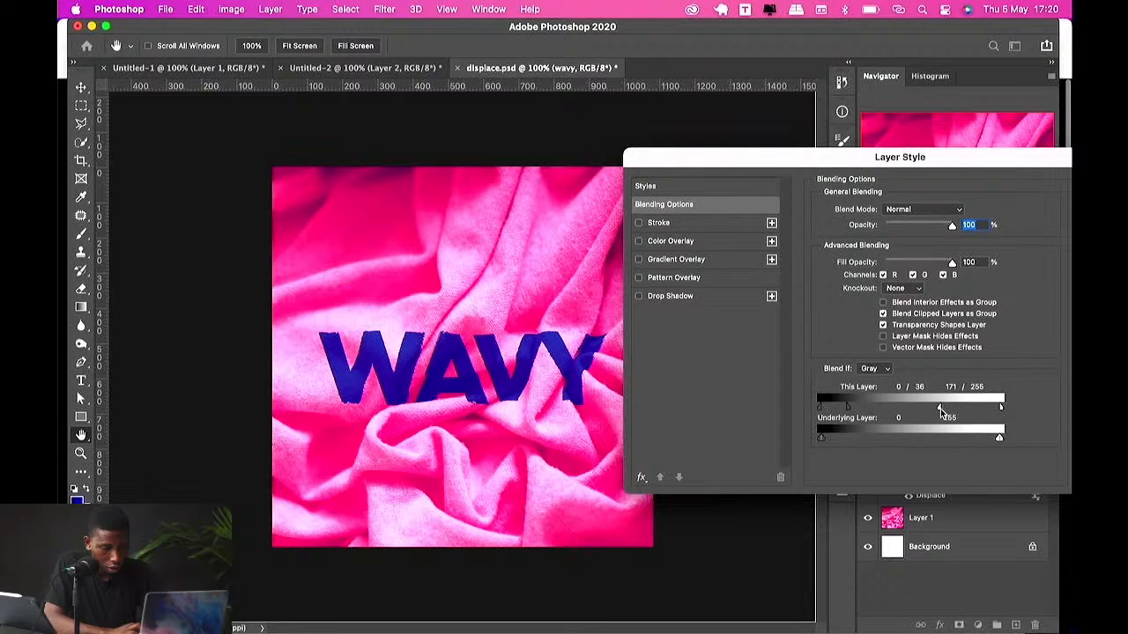
left_click_drag(940, 409, 944, 409)
left_click_drag(847, 407, 867, 414)
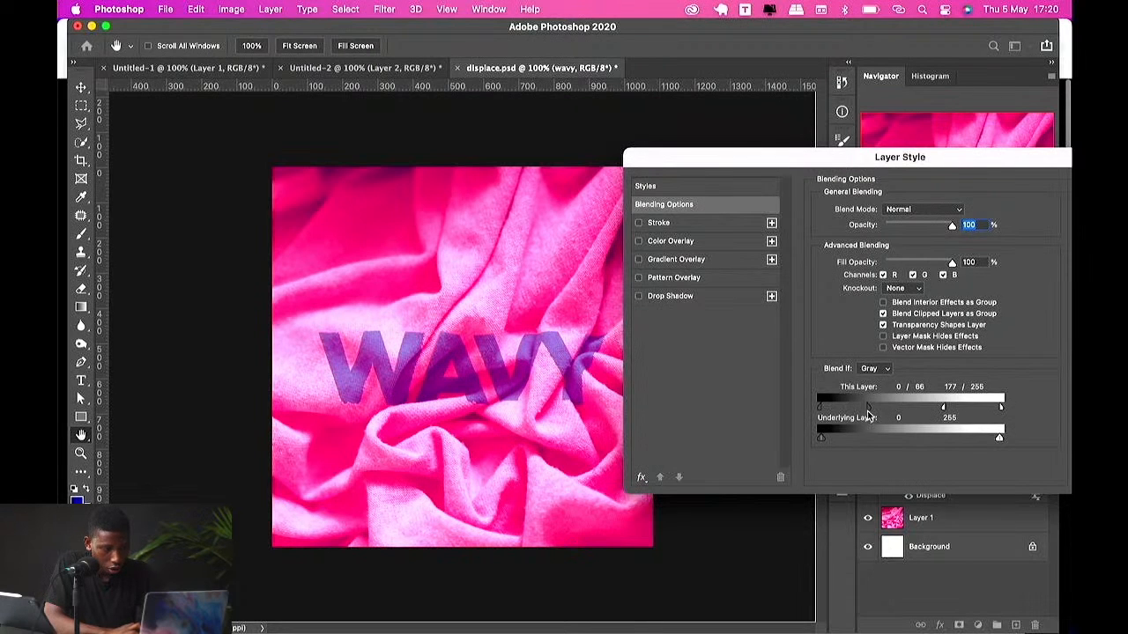
key("super+z")
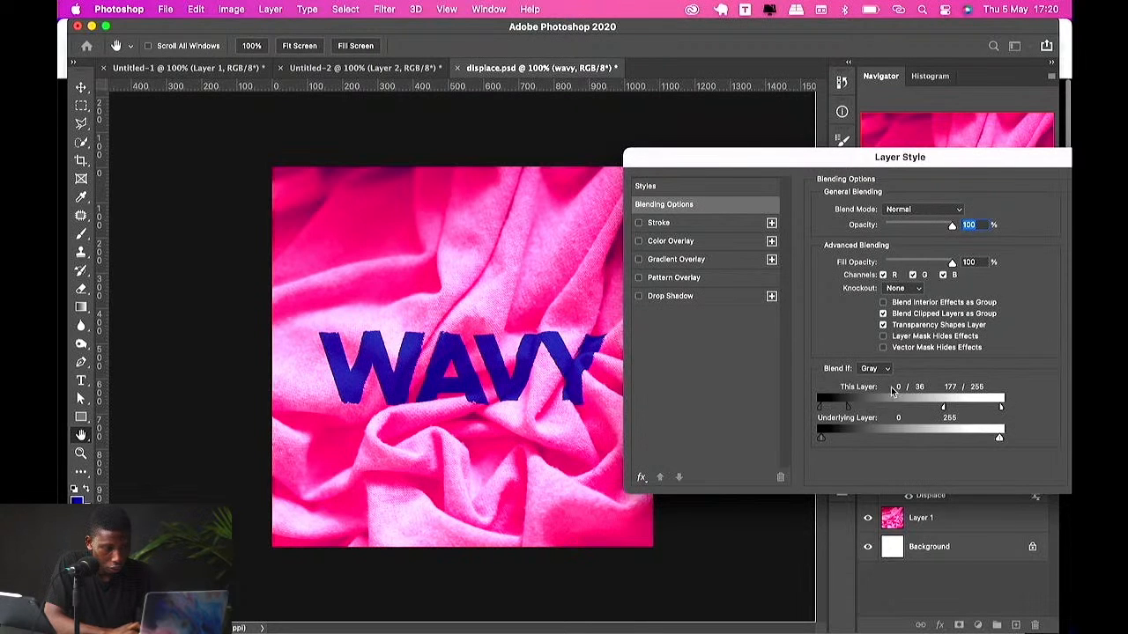
left_click_drag(910, 166, 751, 163)
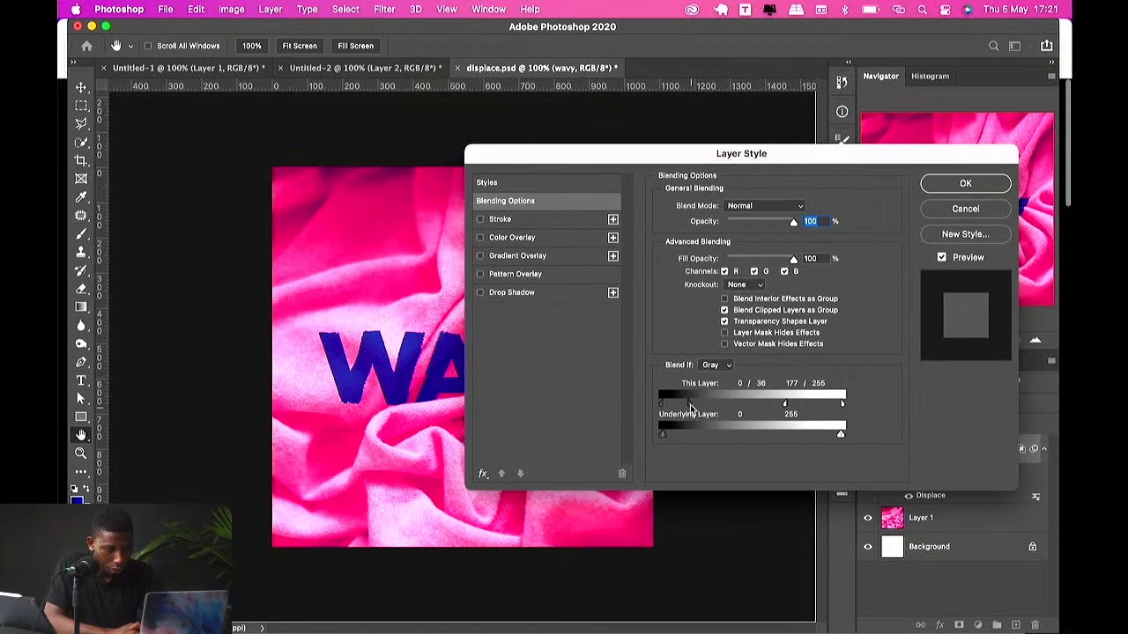
key("super+z")
Step: Split the Underlying Layer Blend If sliders to 0/58 and 120/255
left_click_drag(783, 403, 875, 404)
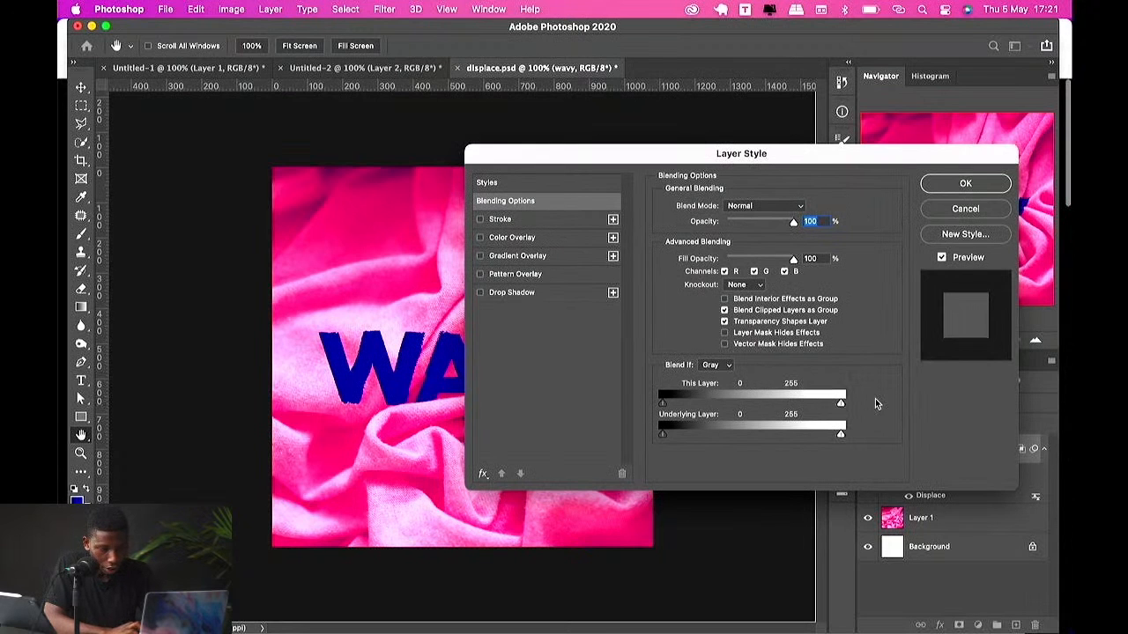
left_click_drag(684, 144, 813, 106)
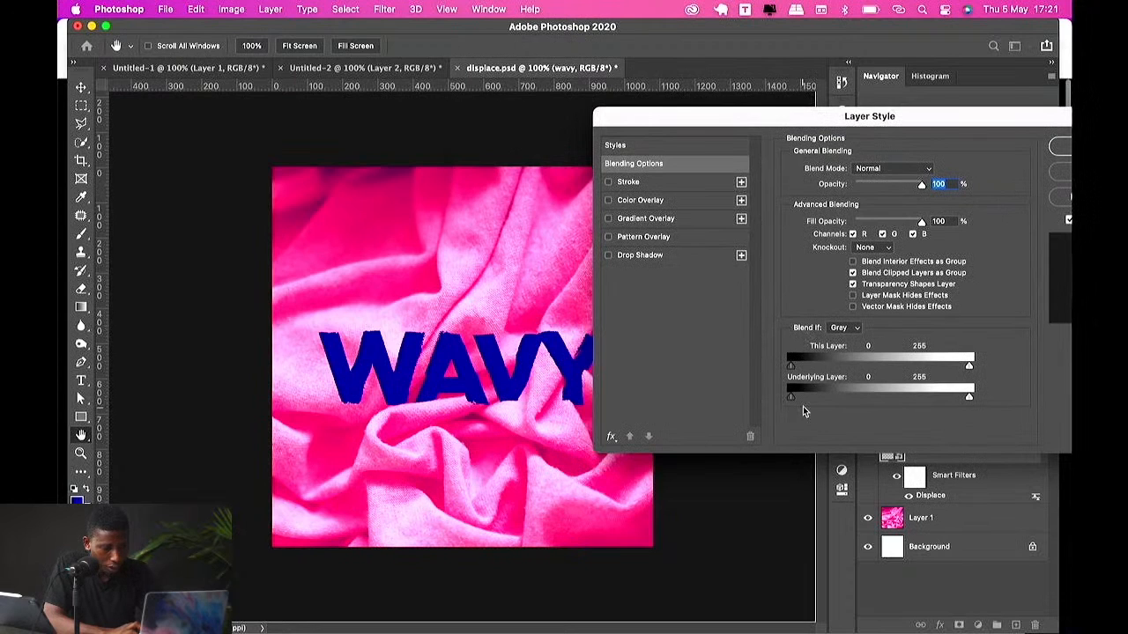
left_click_drag(793, 401, 833, 397)
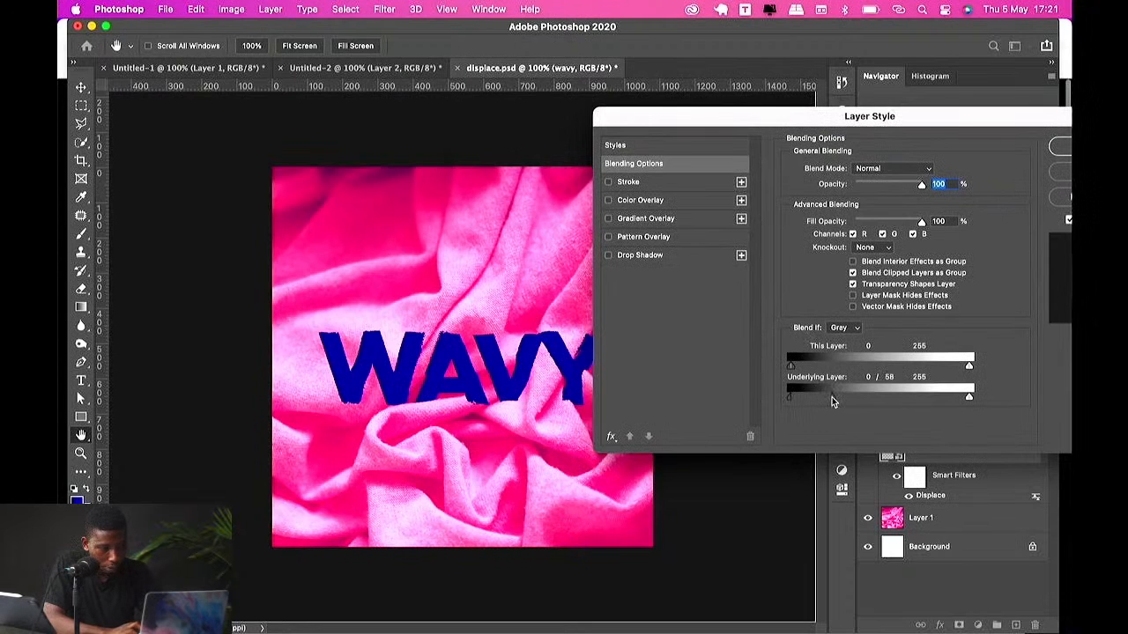
left_click_drag(970, 398, 875, 404)
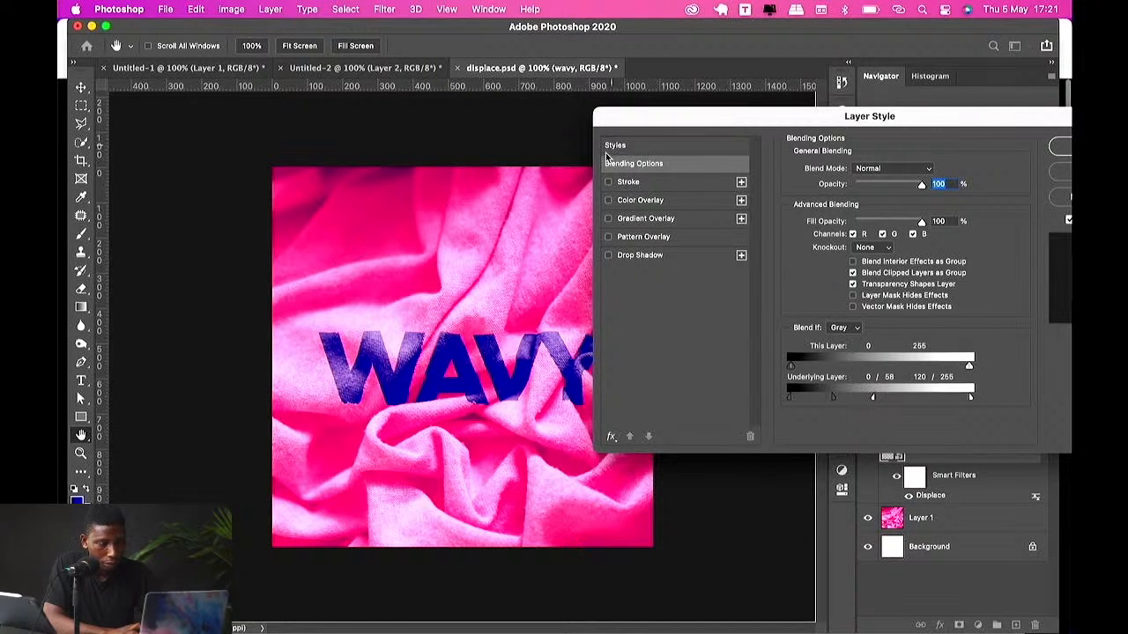
Step: Add a Color Overlay to the WAVY layer with the colour #010899 and close the layer style
left_click(638, 201)
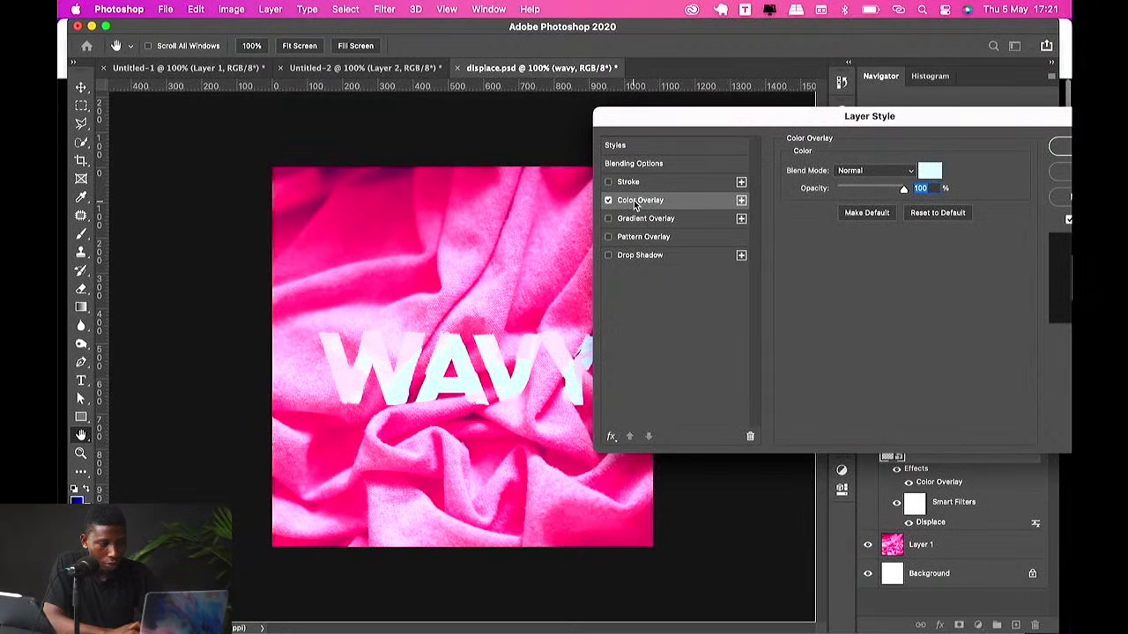
left_click(930, 170)
left_click(569, 446)
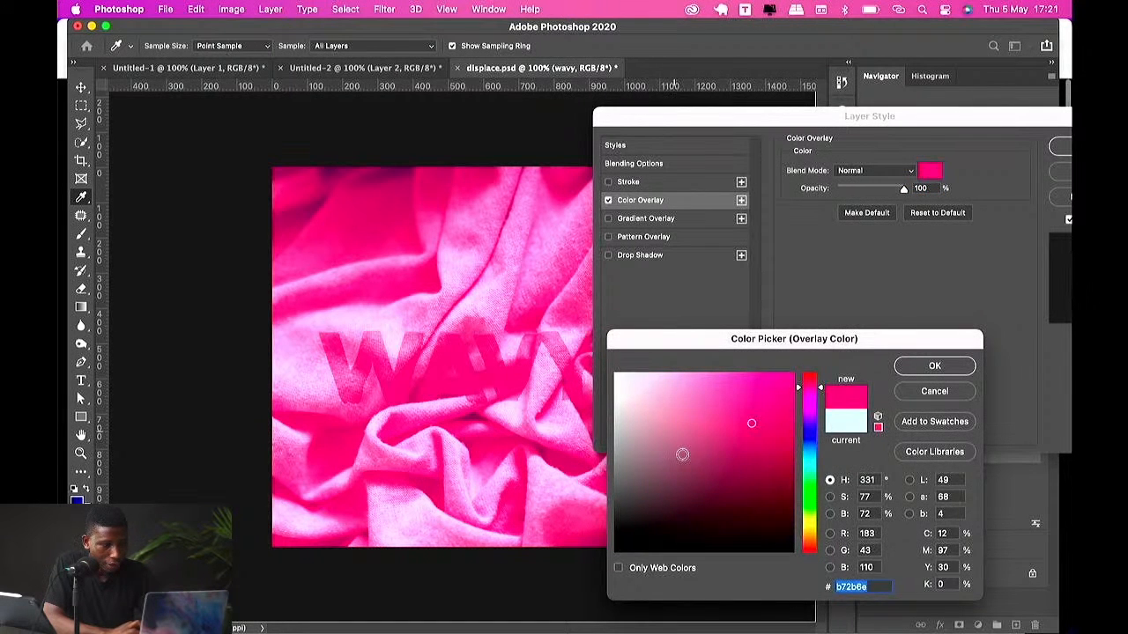
left_click_drag(683, 454, 484, 569)
left_click_drag(641, 547, 561, 273)
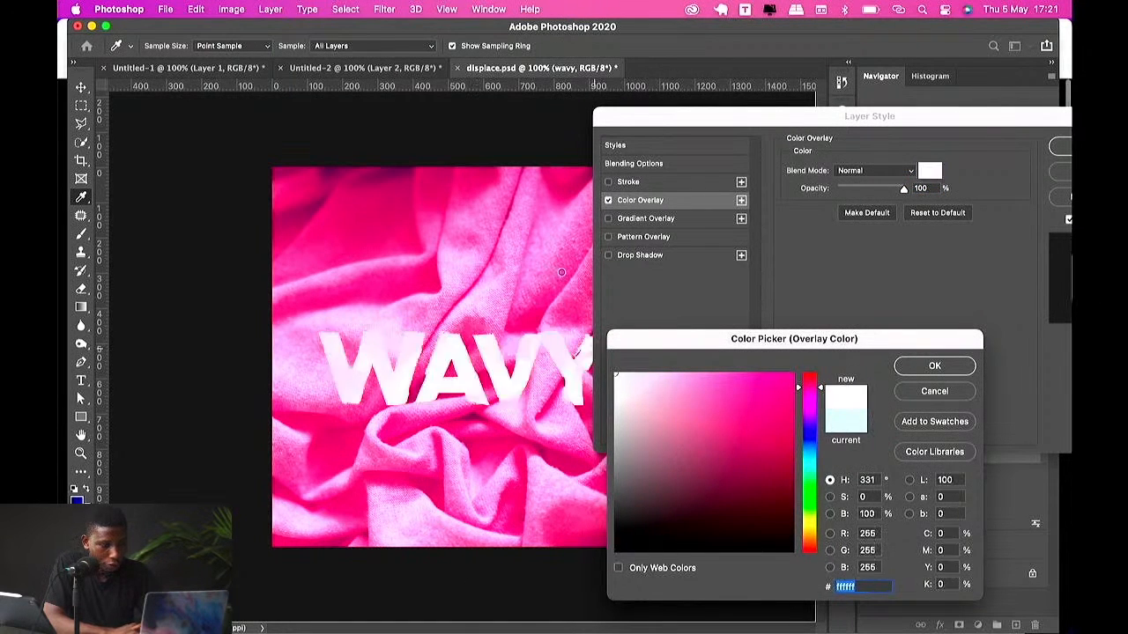
mouse_move(780, 432)
left_mouse_down()
mouse_move(829, 434)
mouse_move(782, 445)
mouse_move(797, 482)
mouse_move(793, 441)
left_mouse_up()
left_click(814, 434)
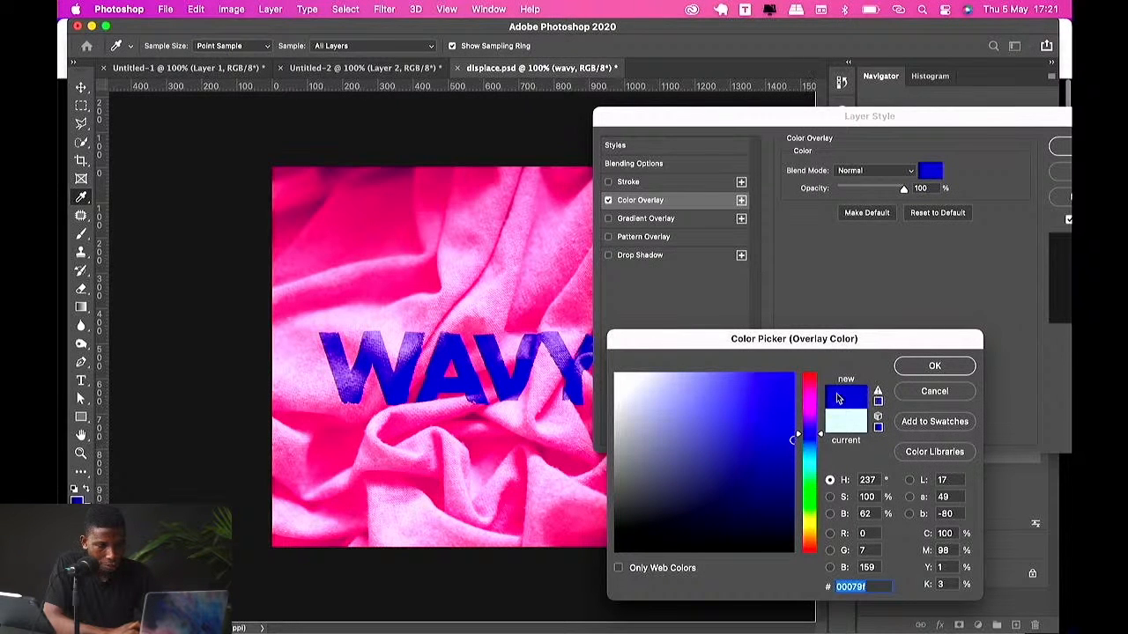
left_click(792, 443)
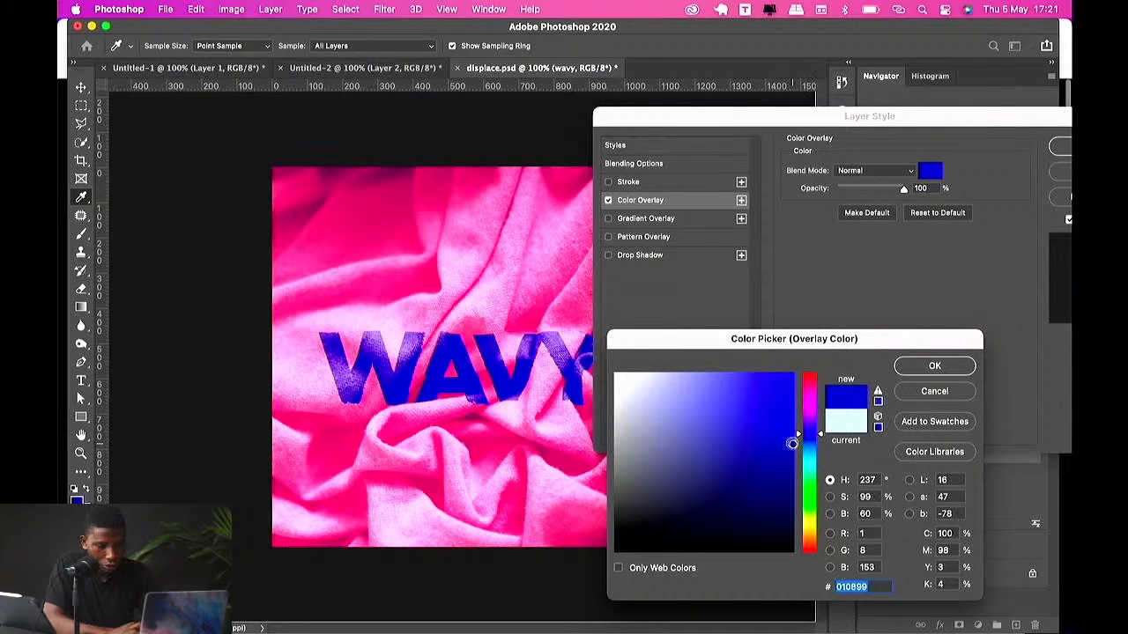
left_click(925, 368)
left_click(1066, 150)
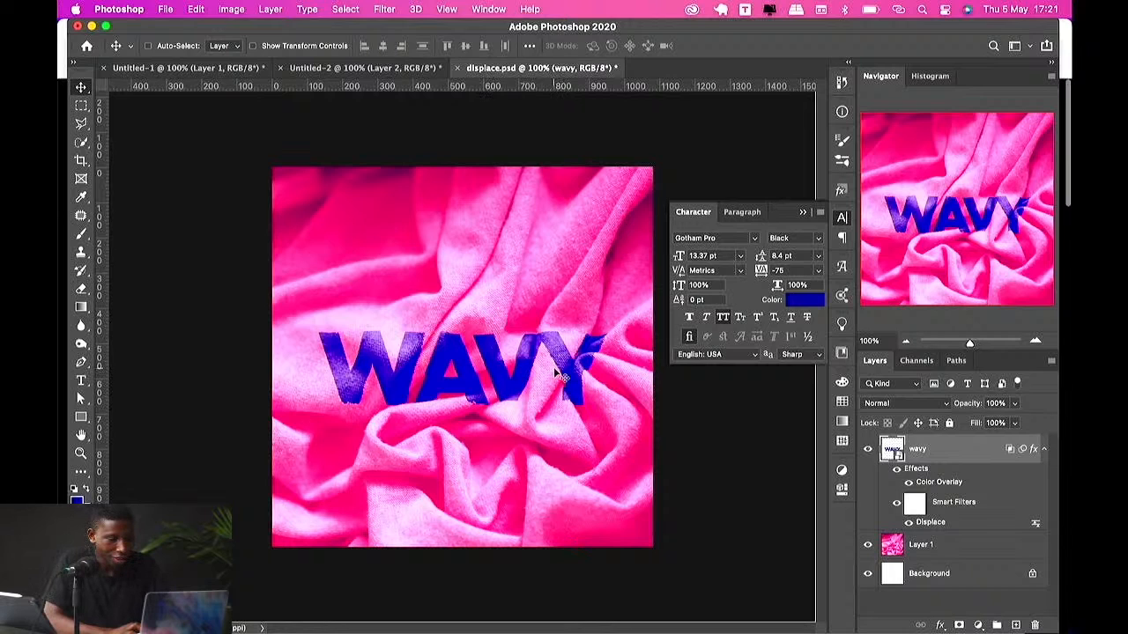
Step: Apply a second Displace filter to the text with scale 10 and 10, using displace.psd as the map
left_click(381, 10)
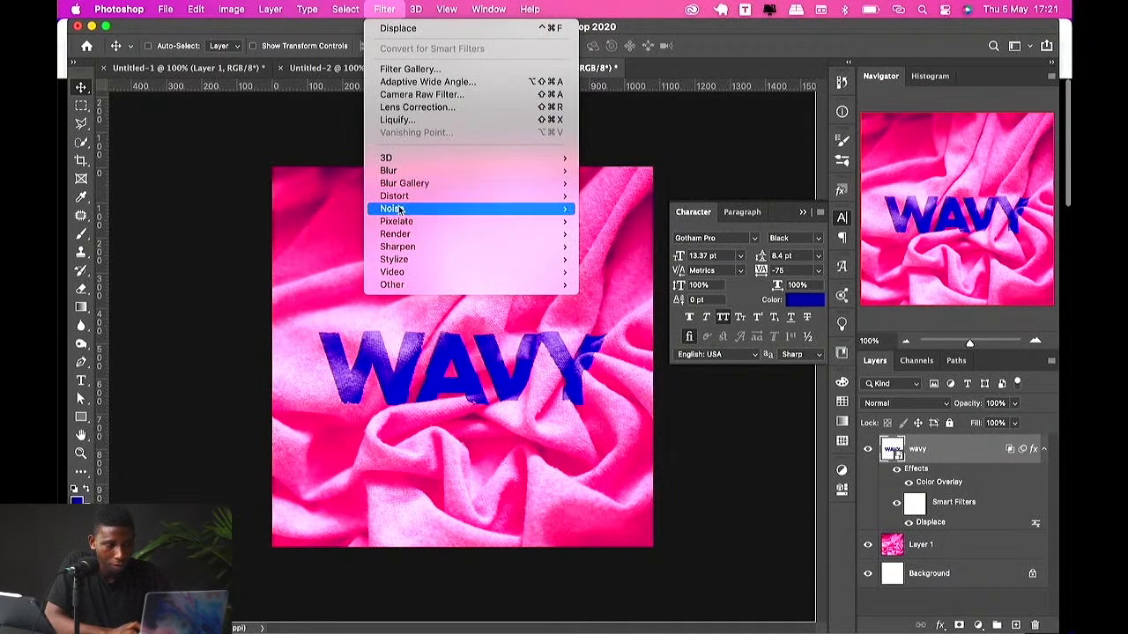
mouse_move(398, 199)
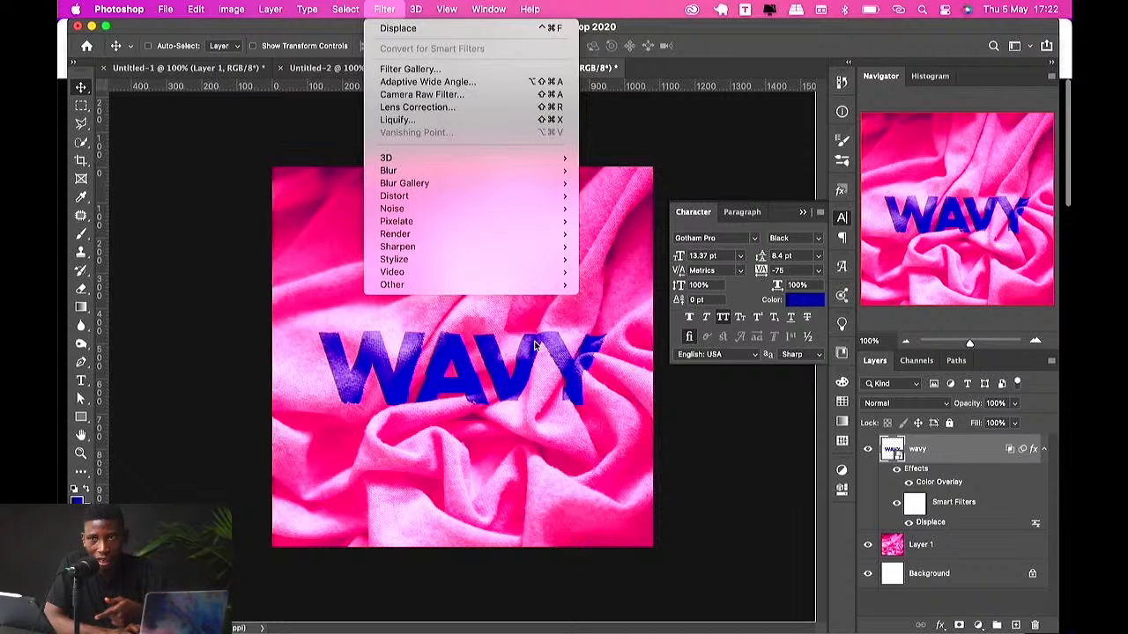
mouse_move(465, 194)
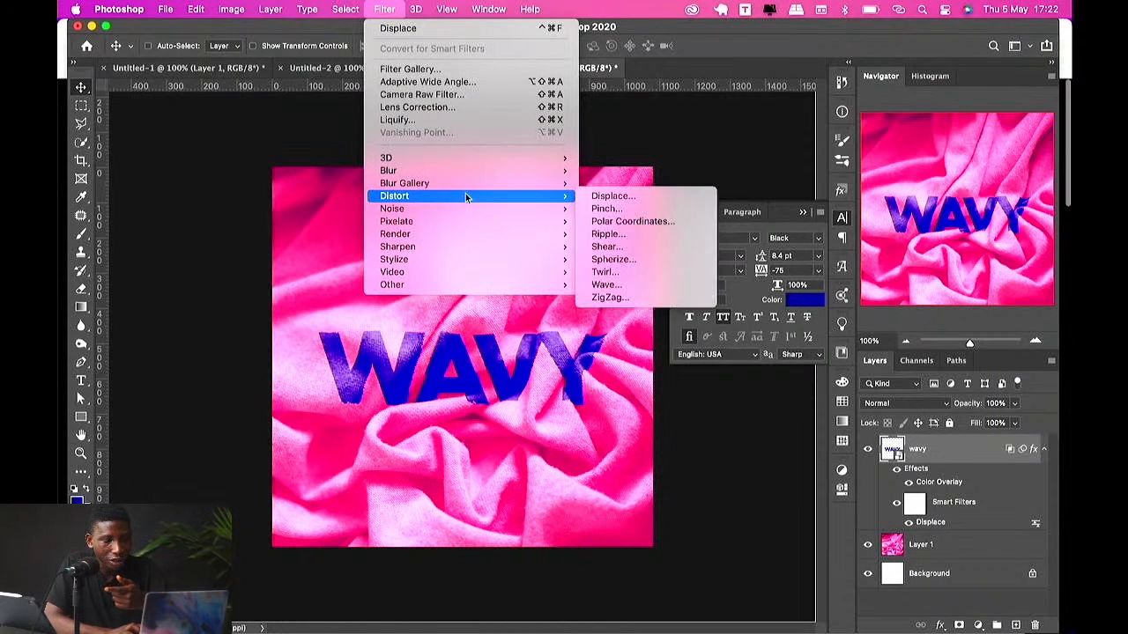
left_click(610, 196)
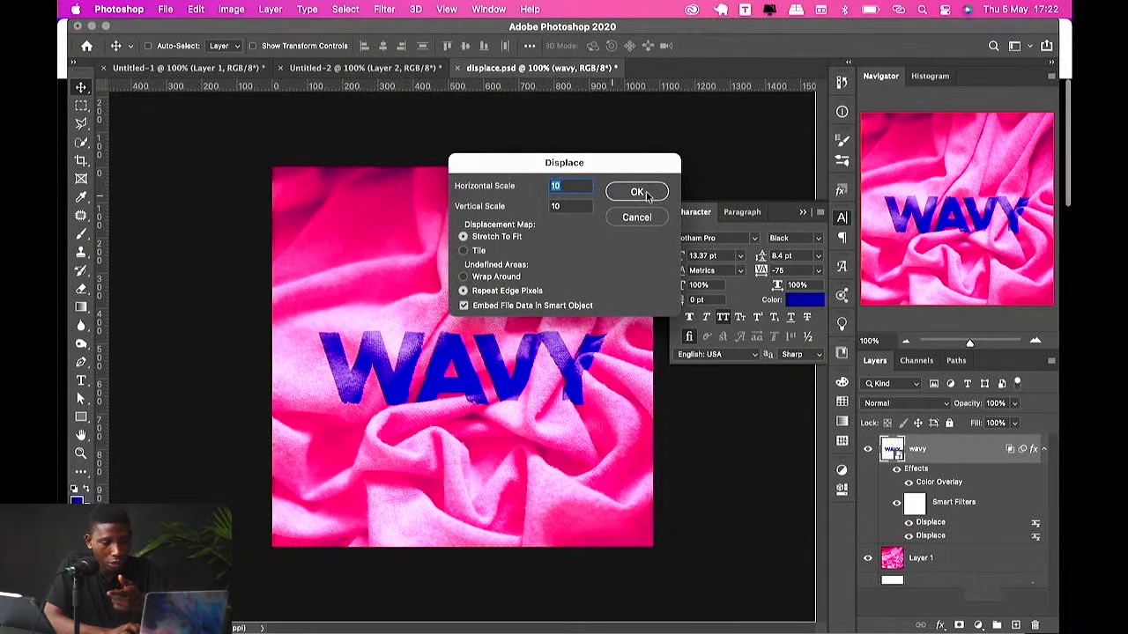
left_click(646, 193)
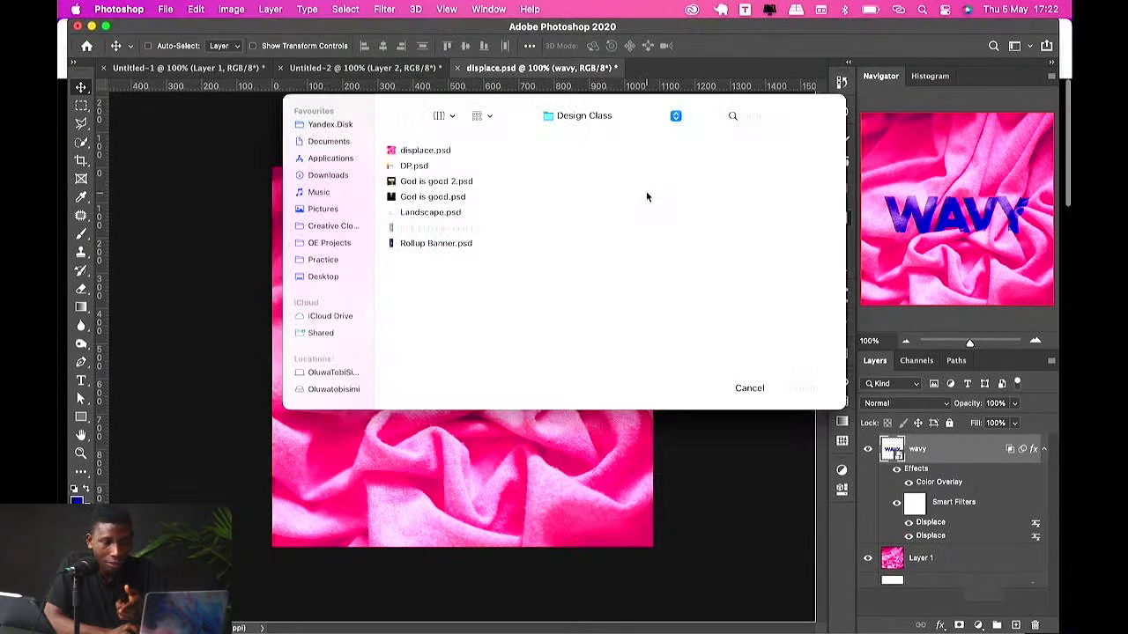
left_click(429, 152)
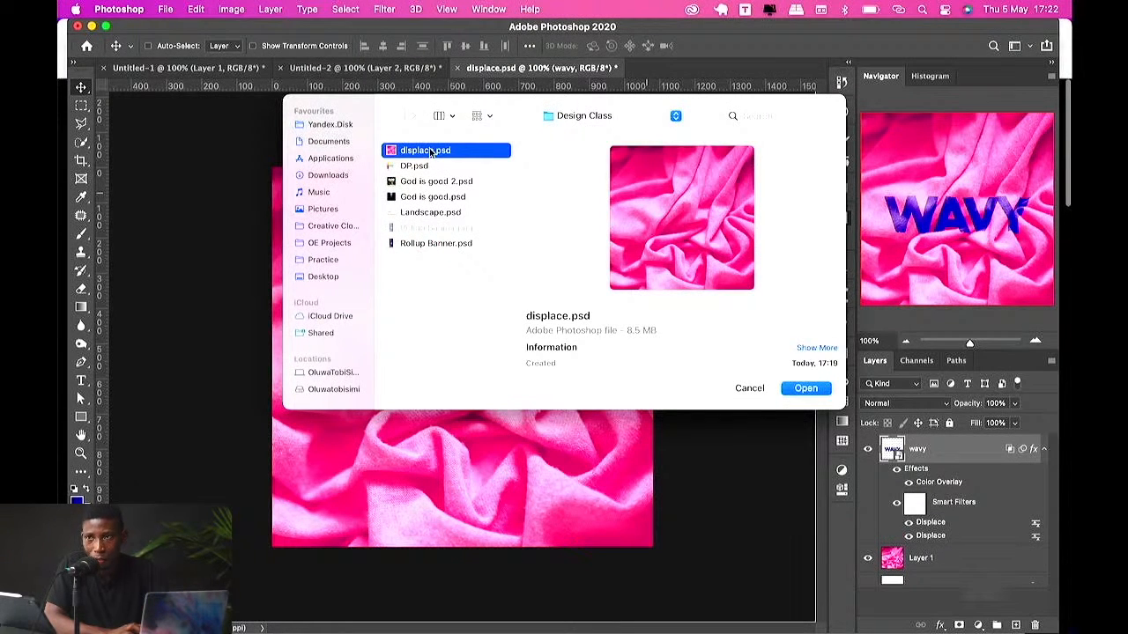
left_click(802, 388)
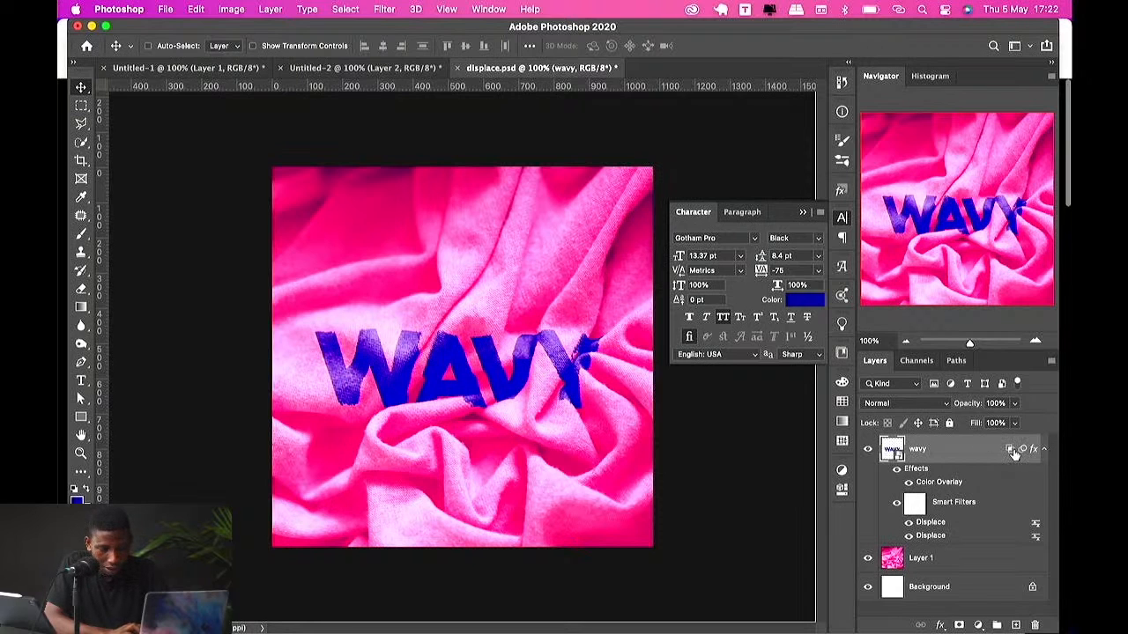
Step: Reset the Underlying Layer Blend If sliders, then split its white slider to 137/255 and confirm
double_click(986, 457)
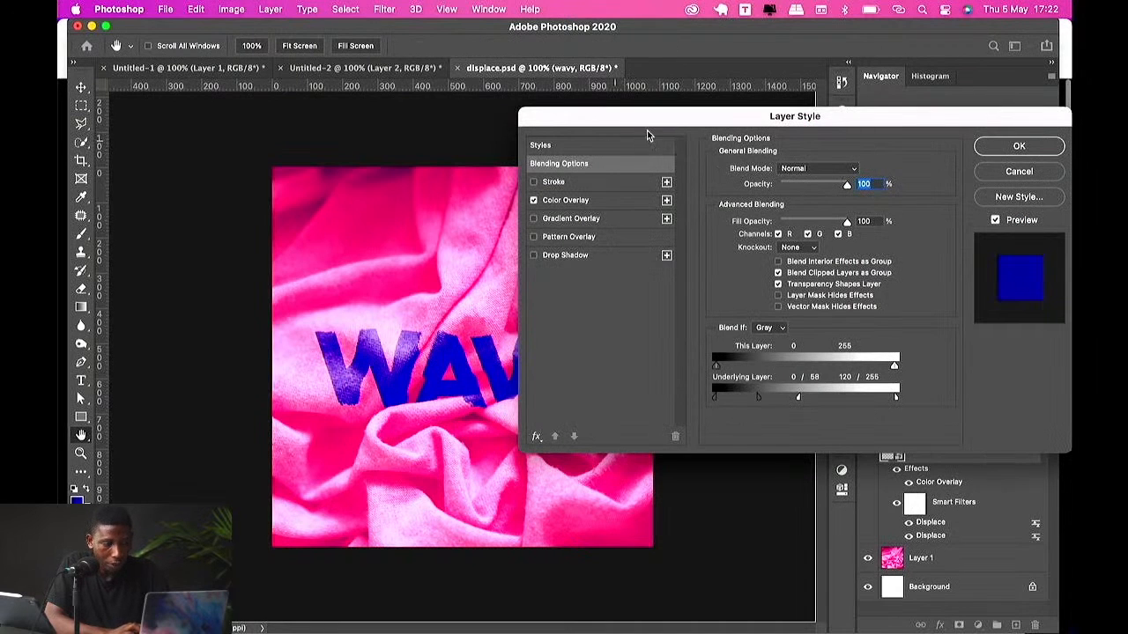
left_click_drag(798, 401, 911, 388)
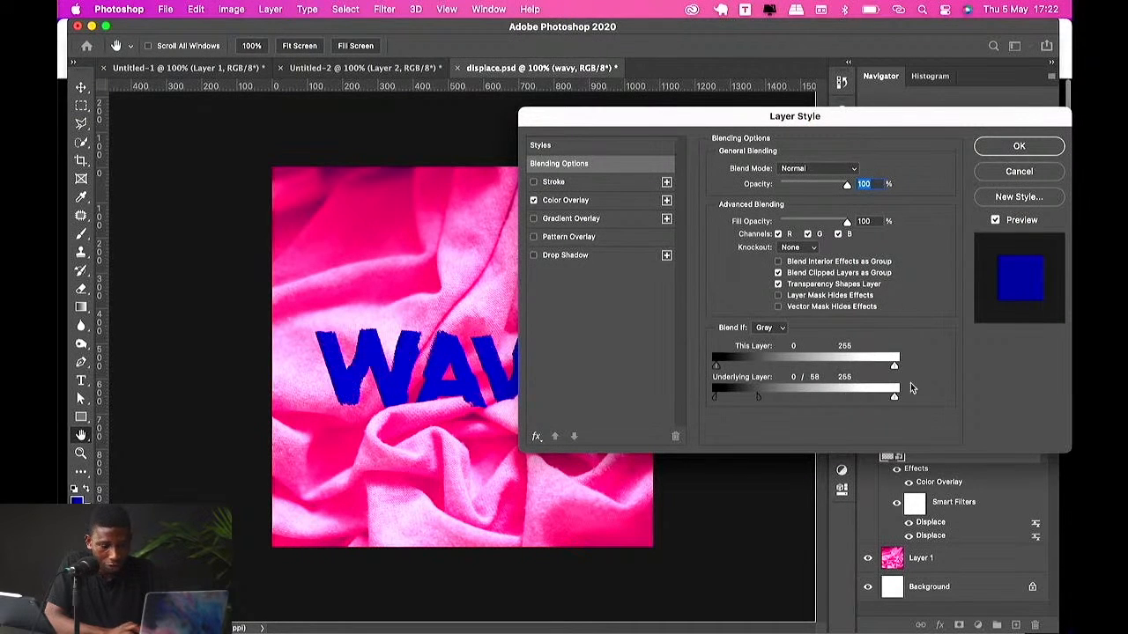
left_click_drag(764, 398, 757, 395)
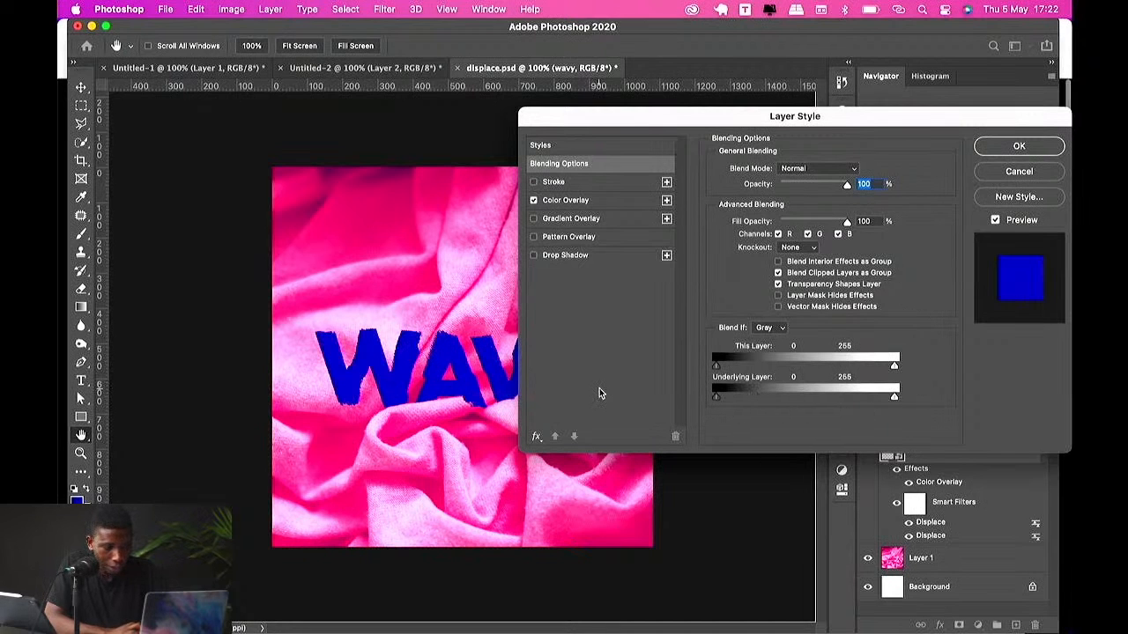
left_click_drag(645, 126, 713, 45)
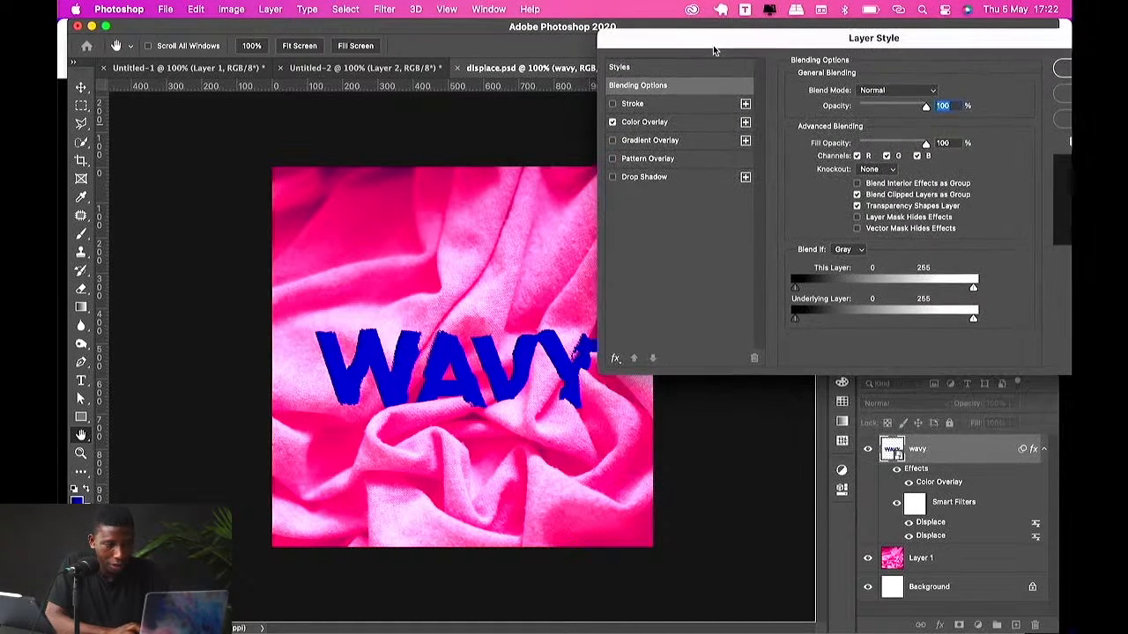
mouse_move(973, 322)
left_mouse_down()
mouse_move(905, 314)
mouse_move(920, 319)
left_mouse_up()
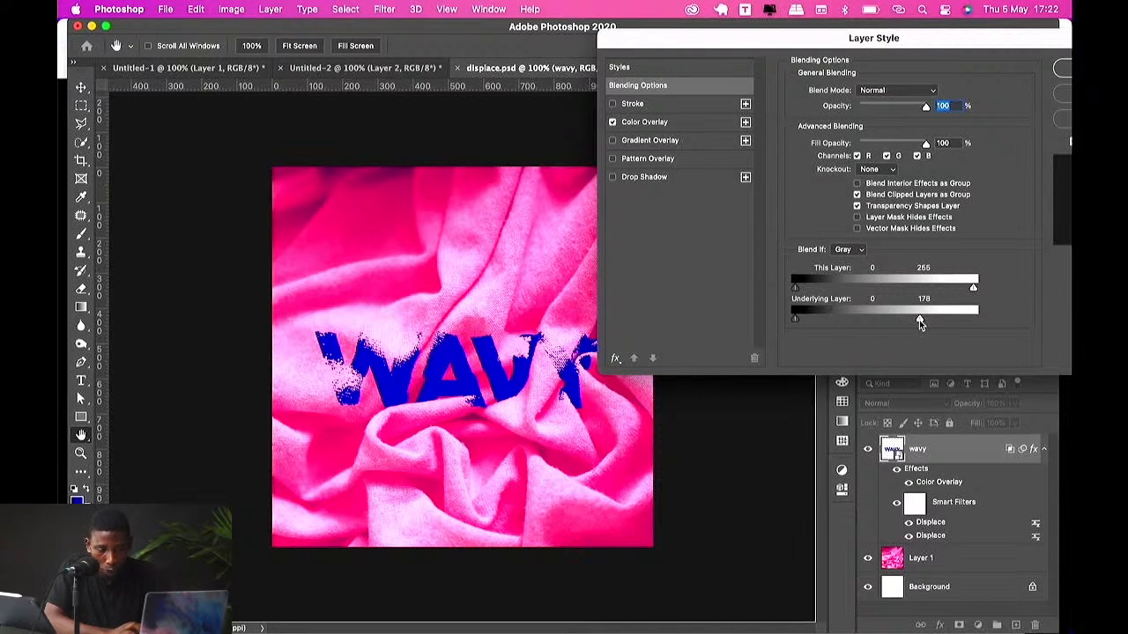
mouse_move(919, 321)
left_mouse_down()
mouse_move(892, 319)
mouse_move(984, 309)
left_mouse_up()
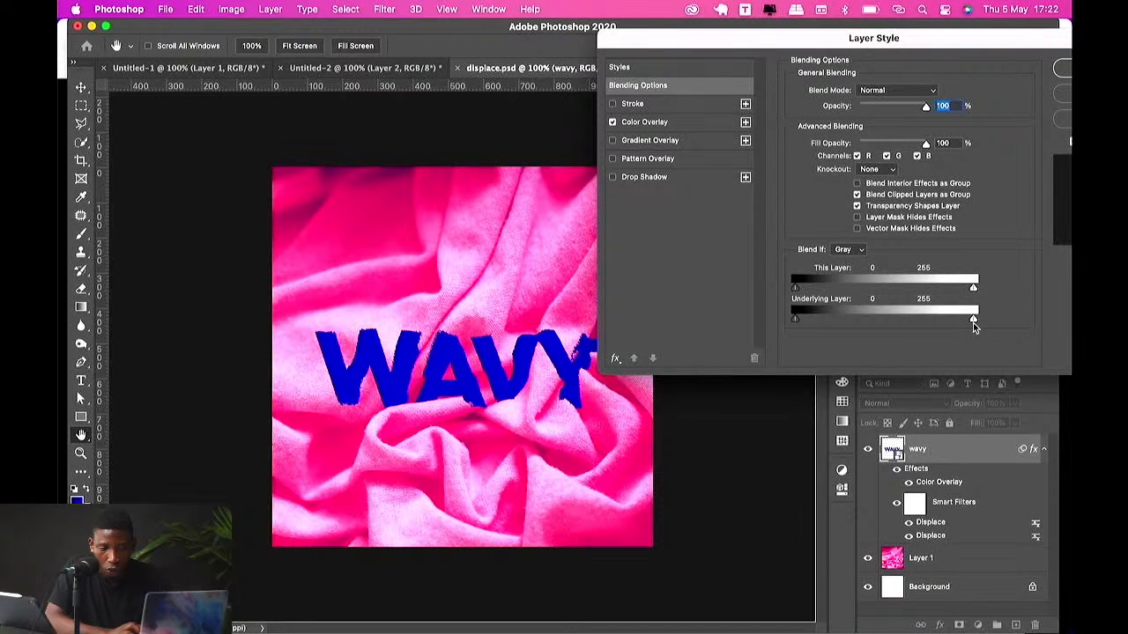
left_click_drag(974, 321, 972, 321)
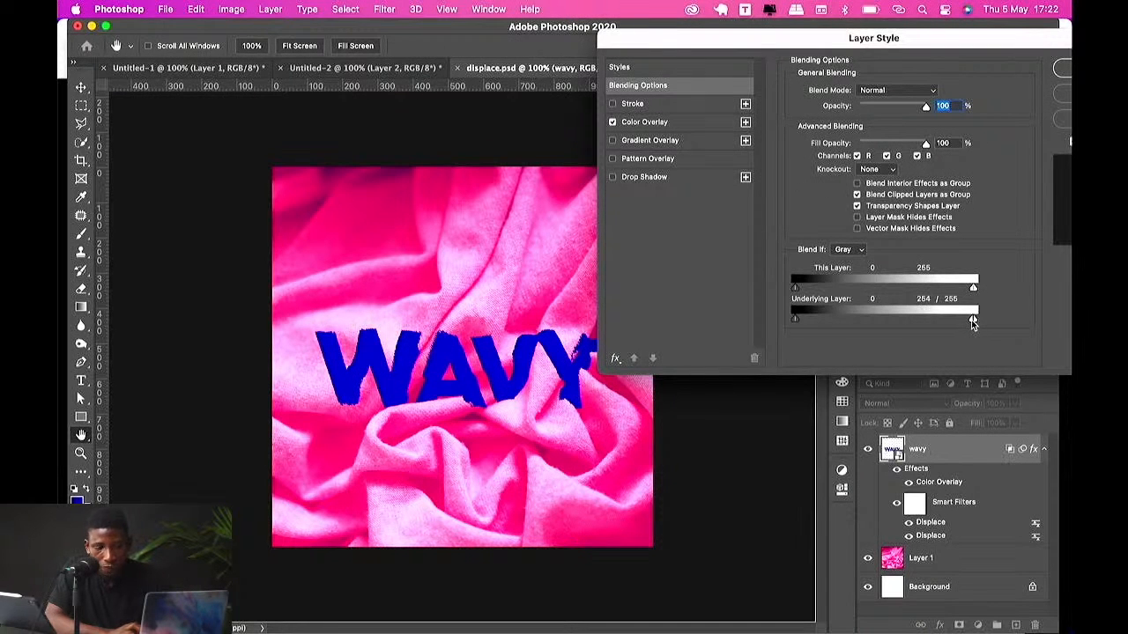
left_click_drag(972, 321, 900, 320)
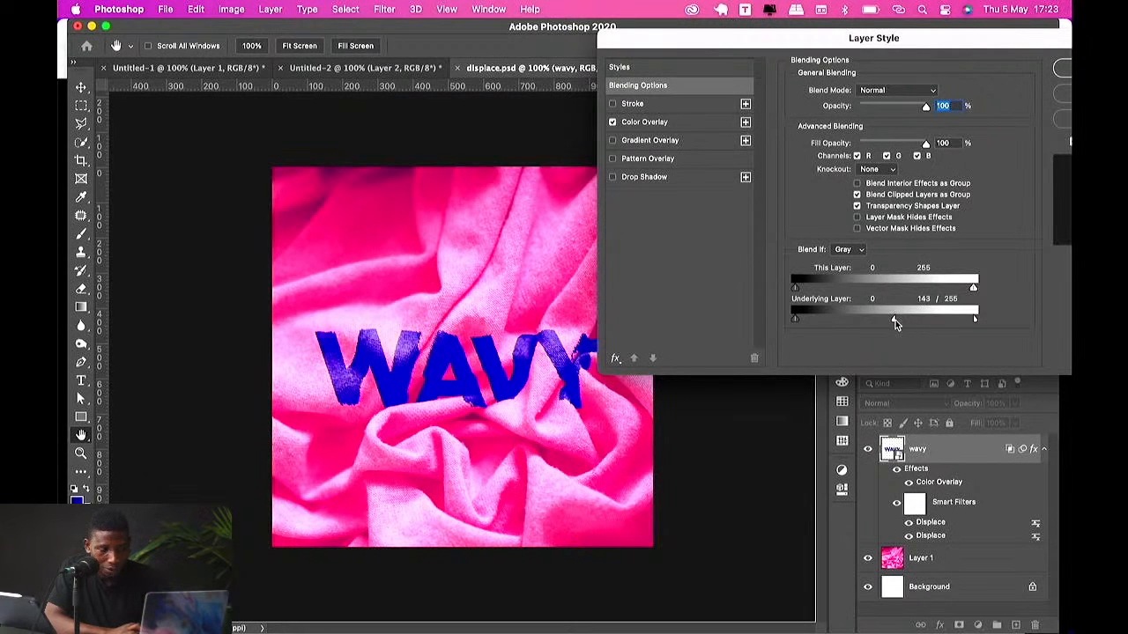
left_click_drag(893, 320, 892, 319)
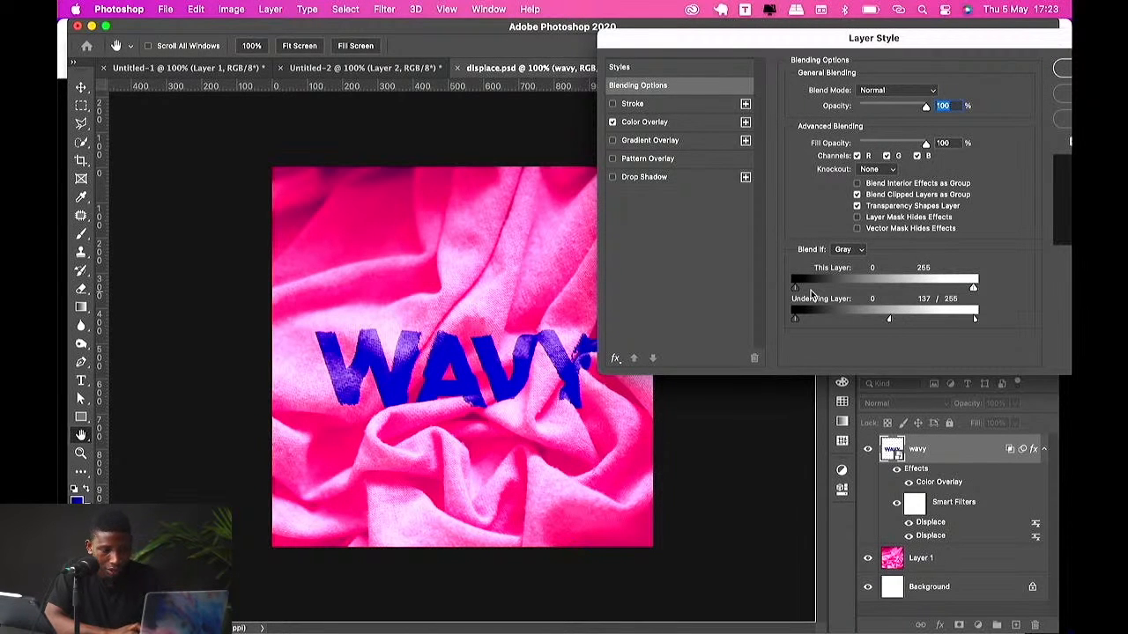
mouse_move(795, 289)
left_mouse_down()
mouse_move(832, 289)
mouse_move(787, 286)
left_mouse_up()
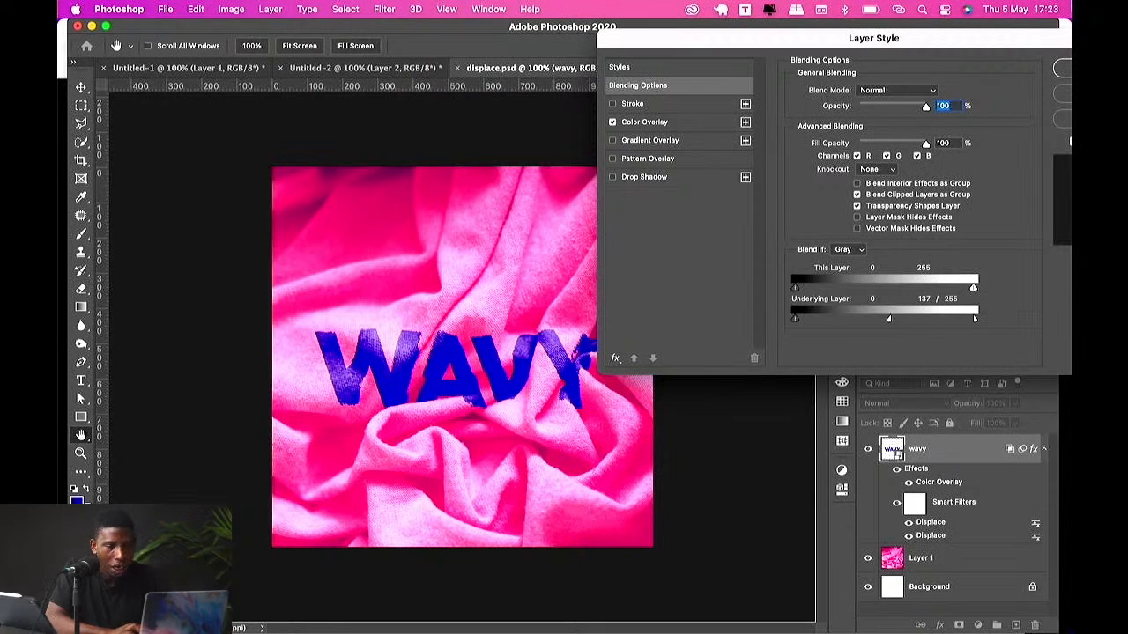
left_click(1064, 71)
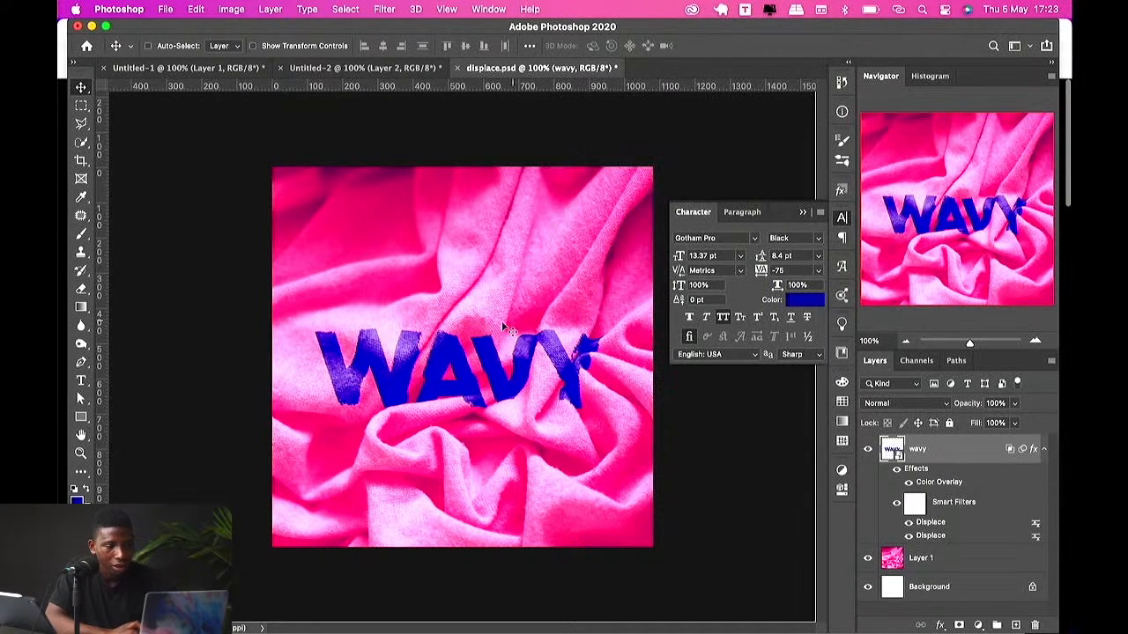
Step: Look through the other open poster documents one by one
left_click(308, 70)
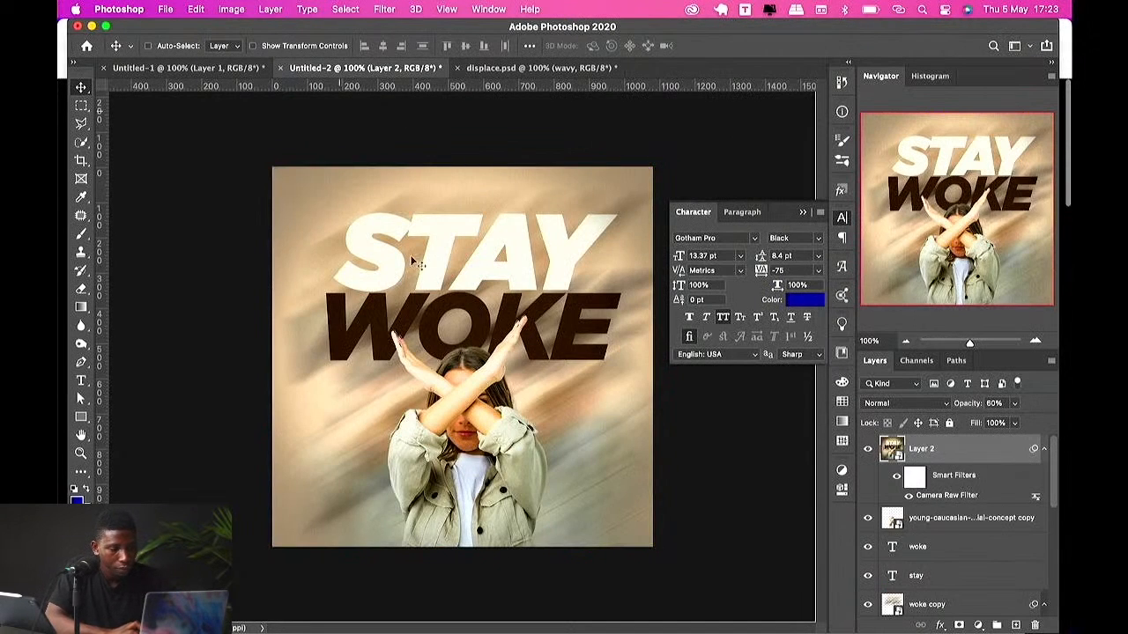
left_click(186, 71)
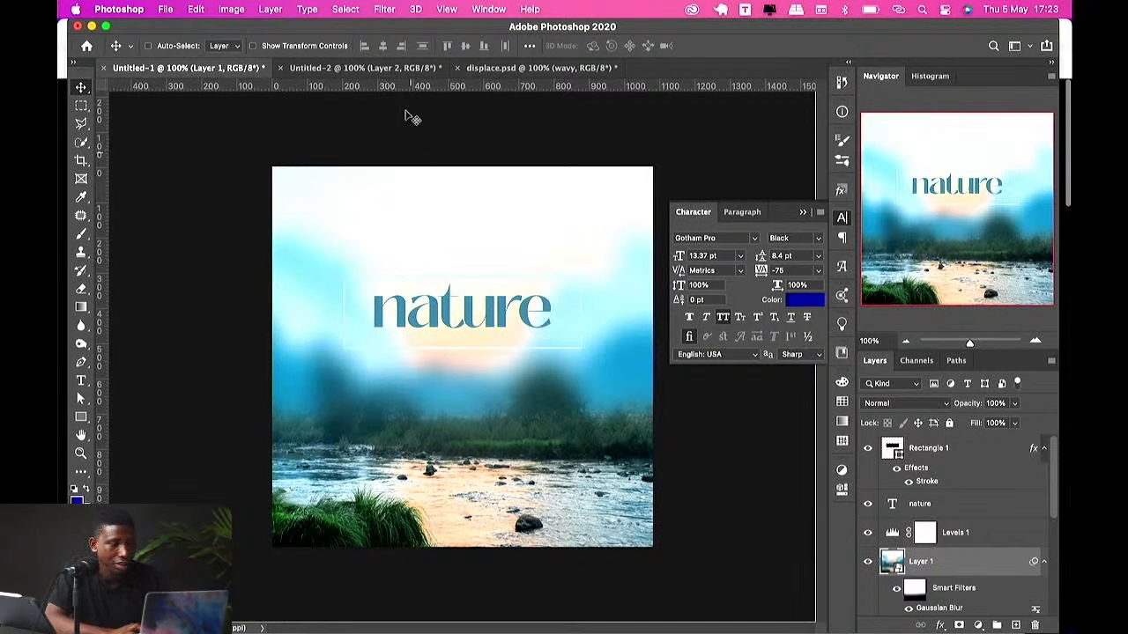
left_click(384, 70)
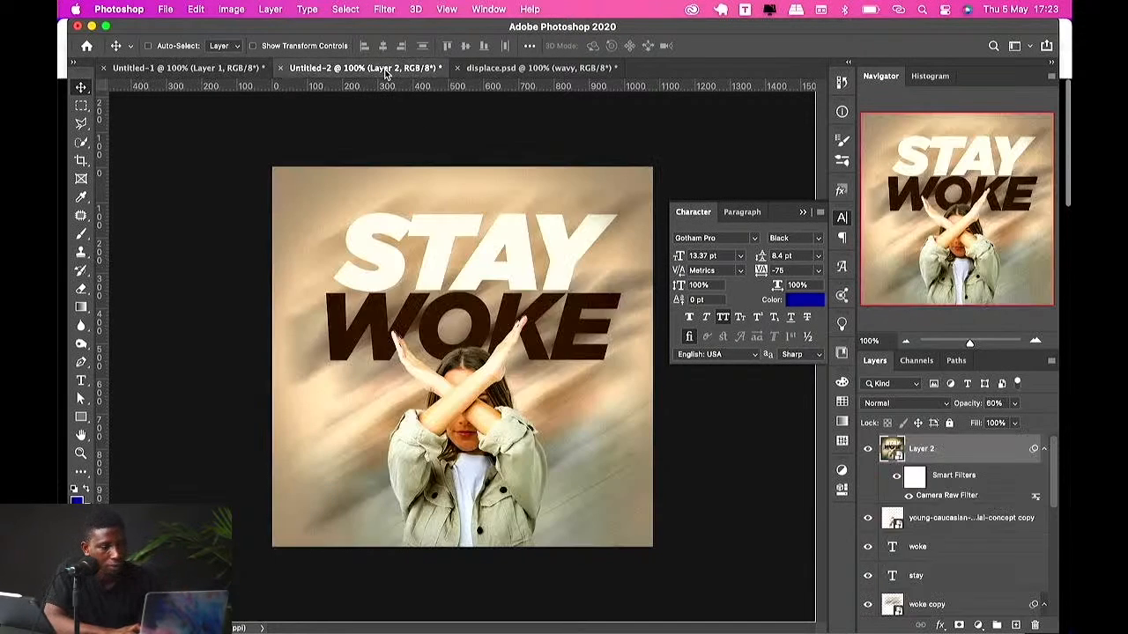
left_click(491, 69)
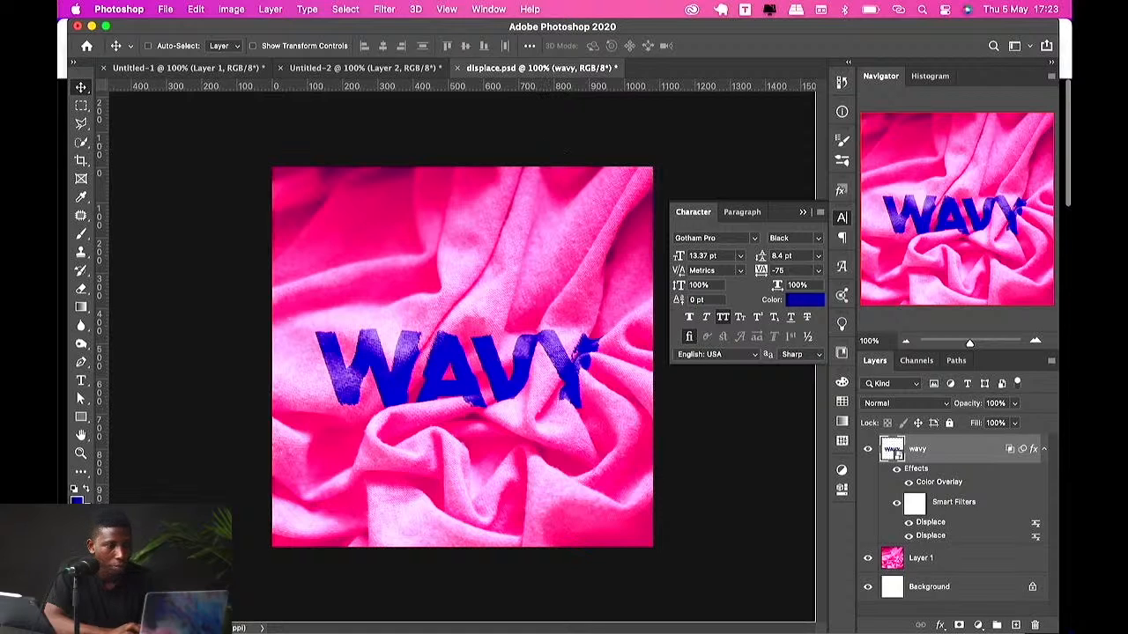
Step: Create a new document from the 1080 x 1080 px, 300 ppi preset
right_click(625, 71)
left_click(662, 151)
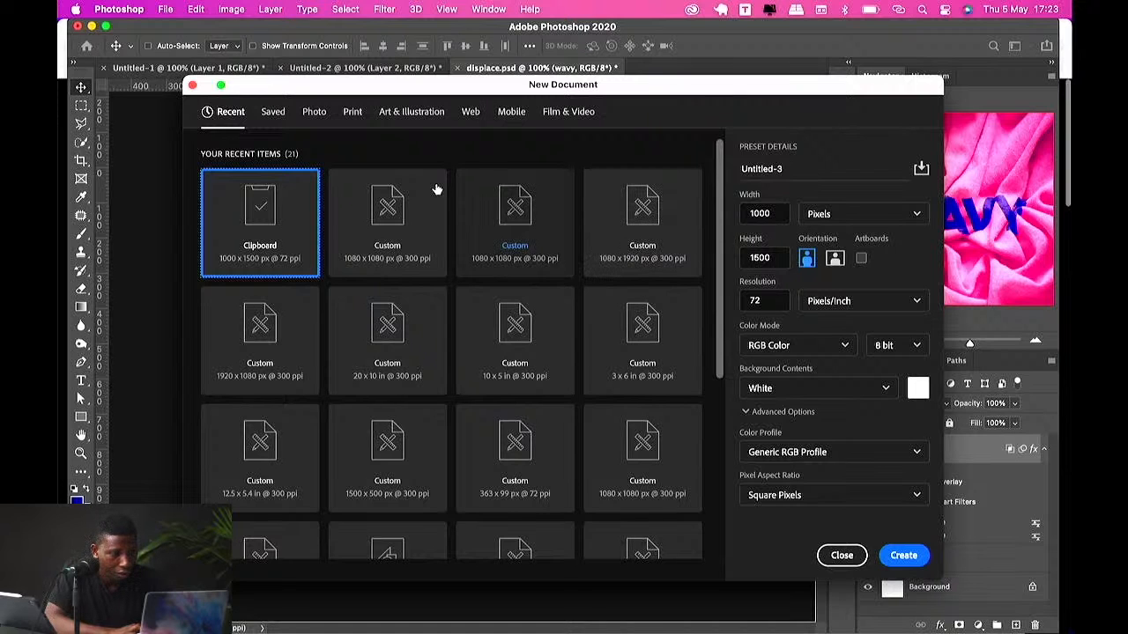
left_click(378, 232)
left_click(902, 558)
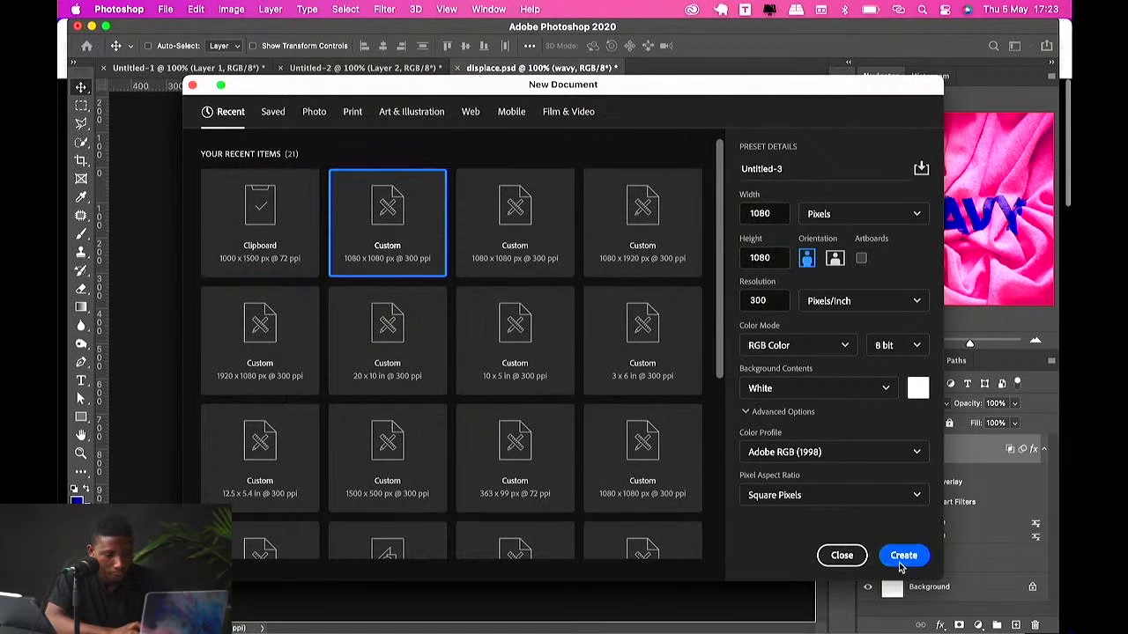
left_click(386, 10)
mouse_move(448, 196)
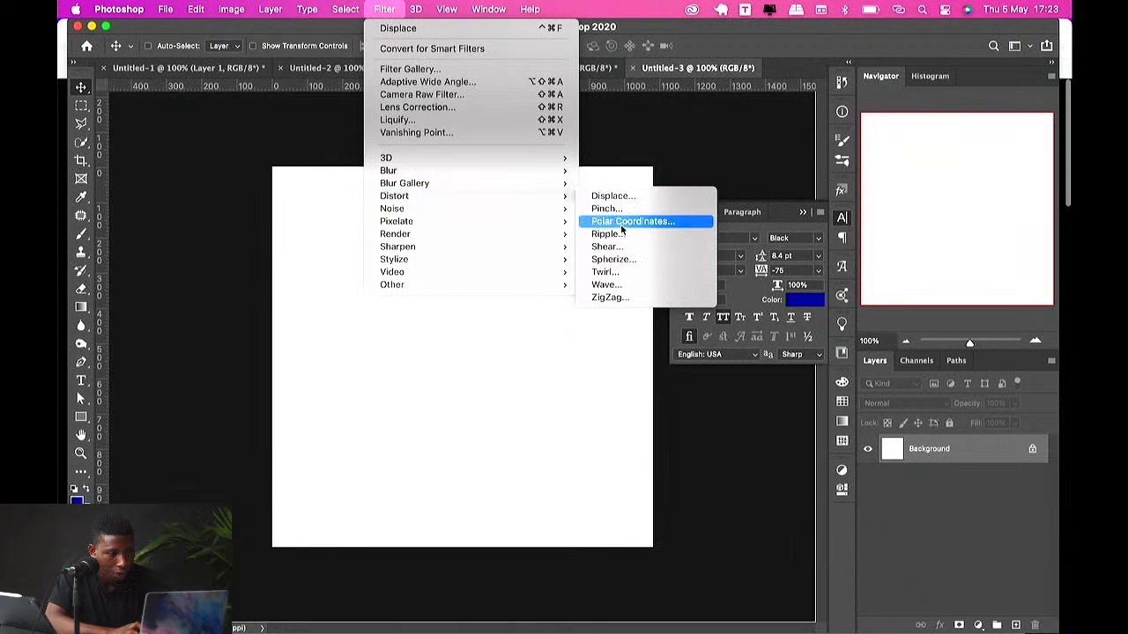
left_click(448, 435)
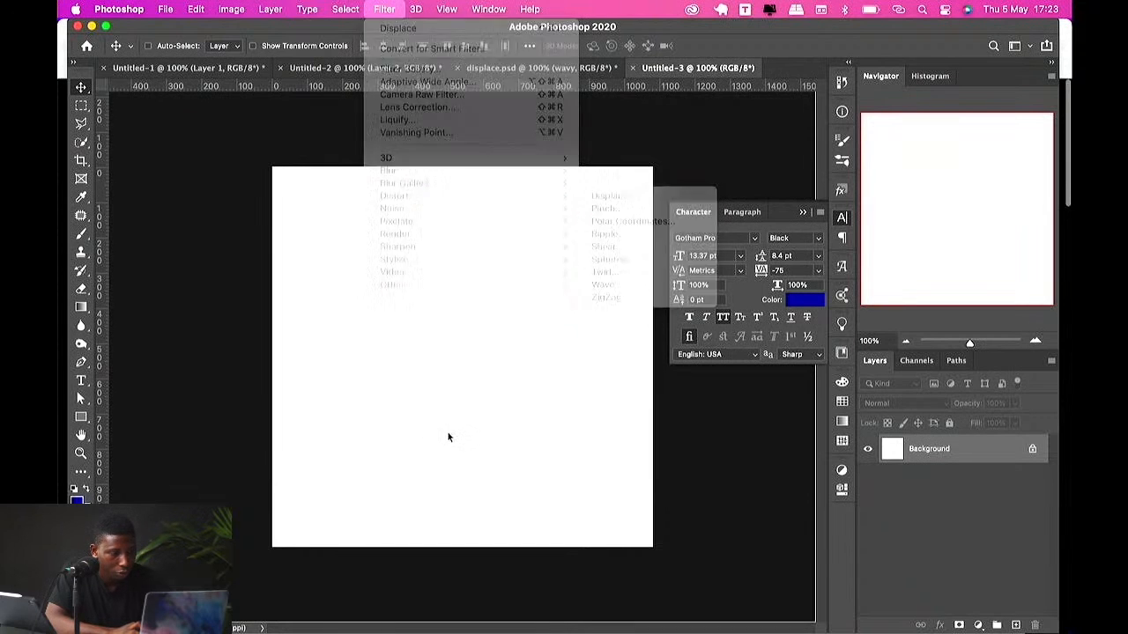
key("ctrl+Up")
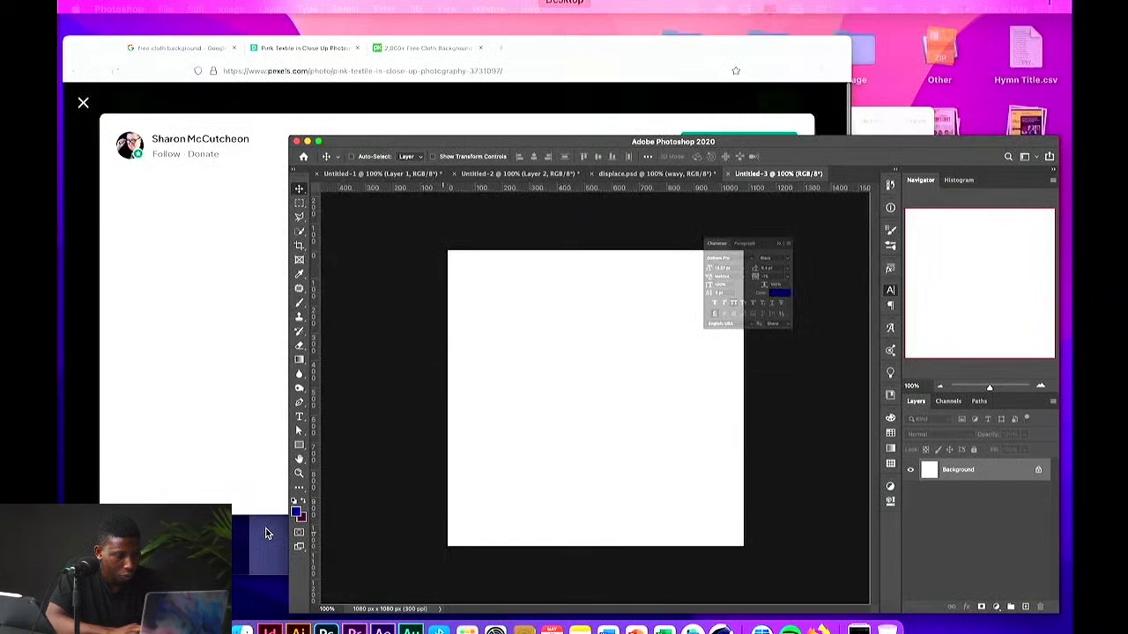
left_click(267, 533)
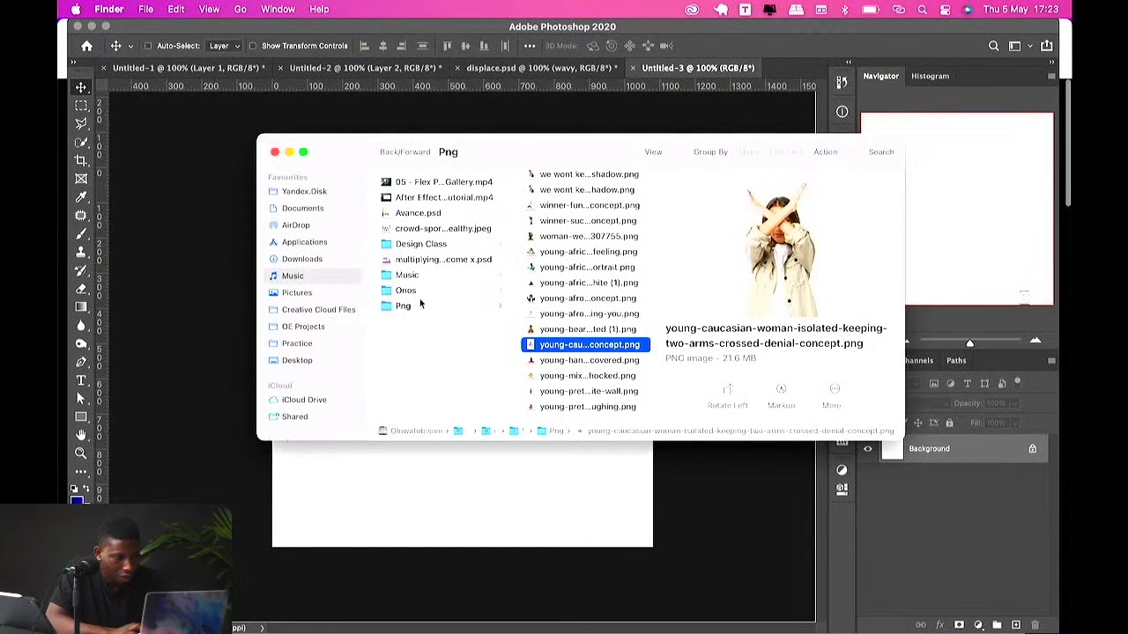
scroll(584, 381, "down", 1)
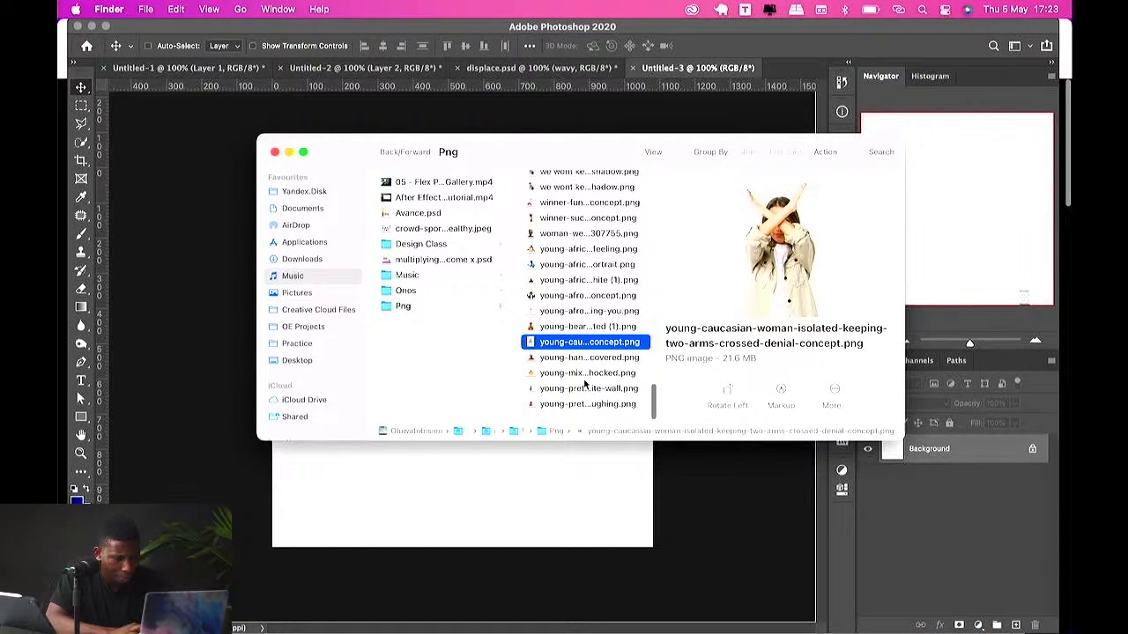
left_click(575, 357)
scroll(573, 353, "up", 10)
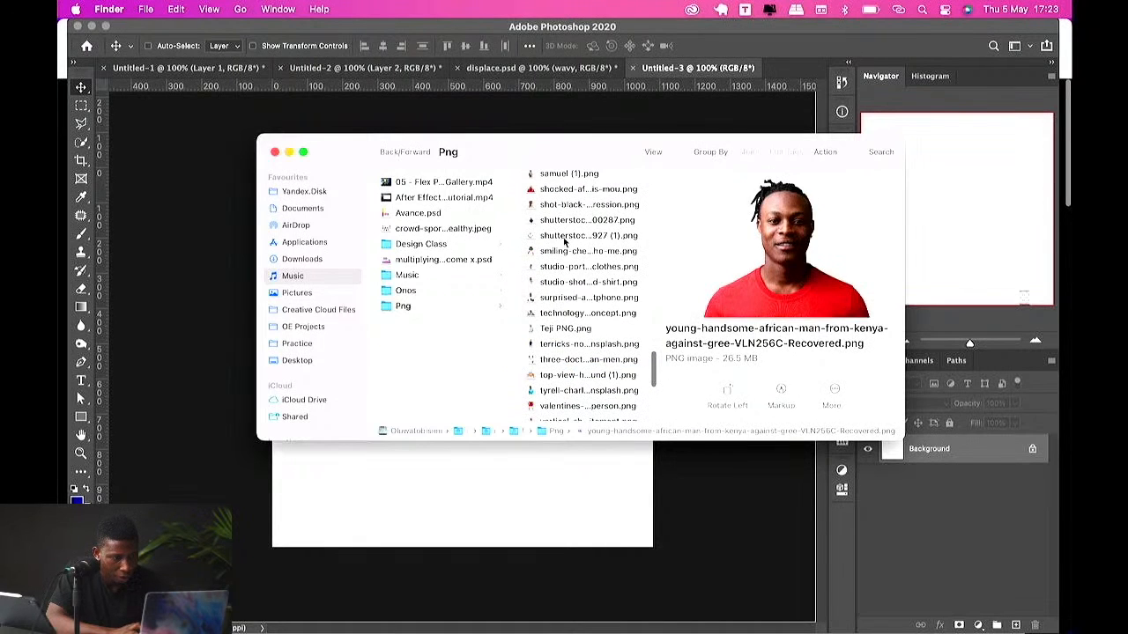
left_click(564, 235)
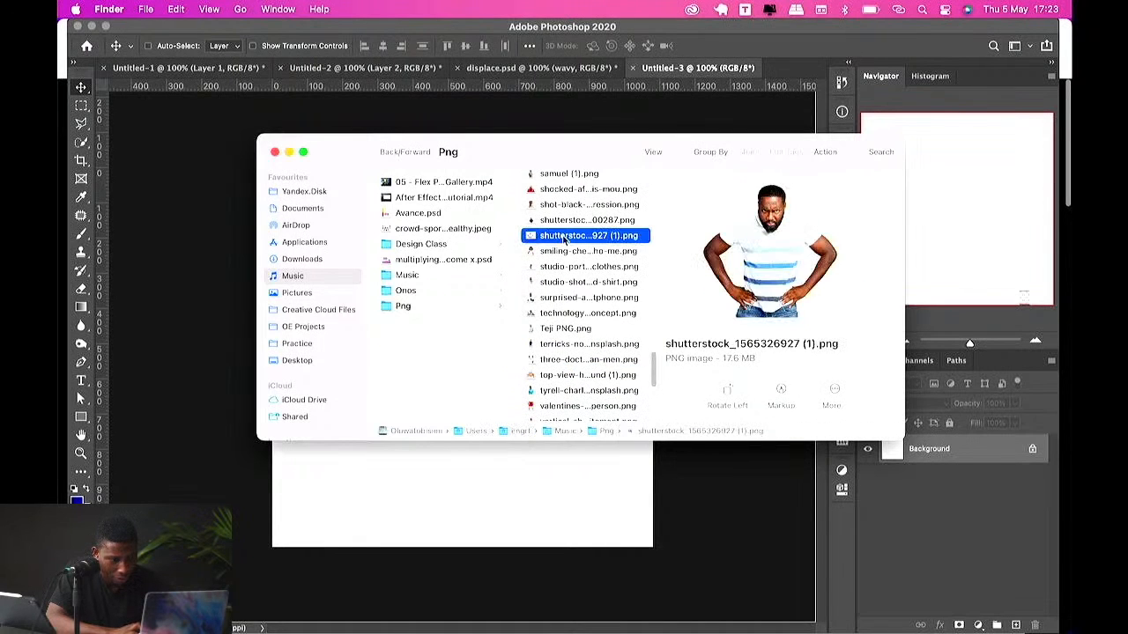
left_click(557, 205)
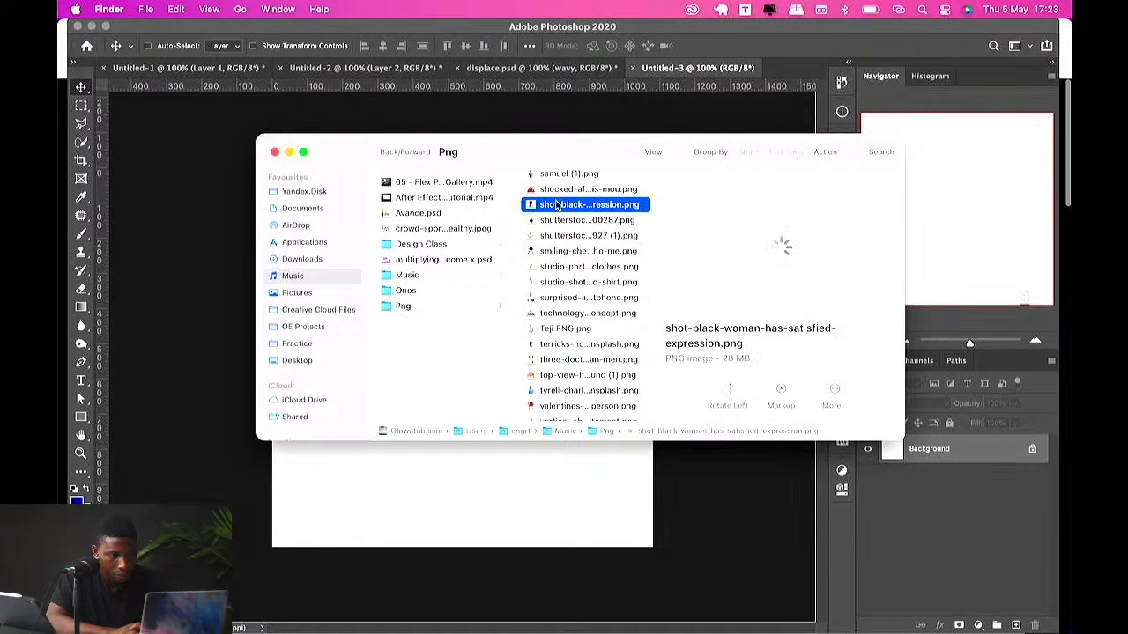
left_click_drag(564, 220, 498, 526)
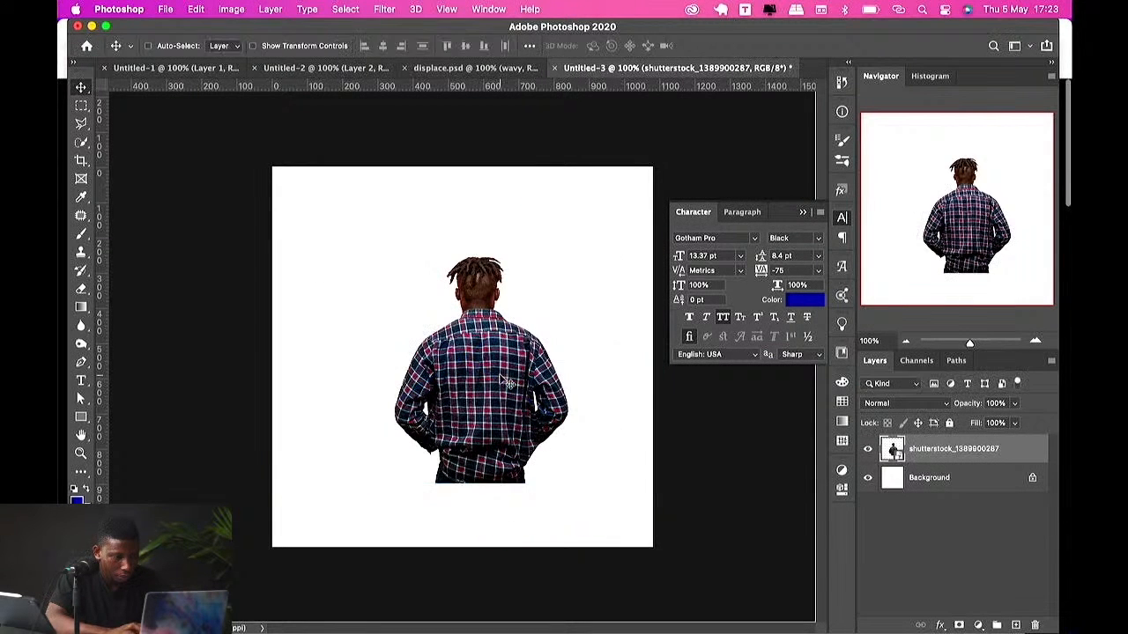
left_click_drag(461, 232, 462, 195)
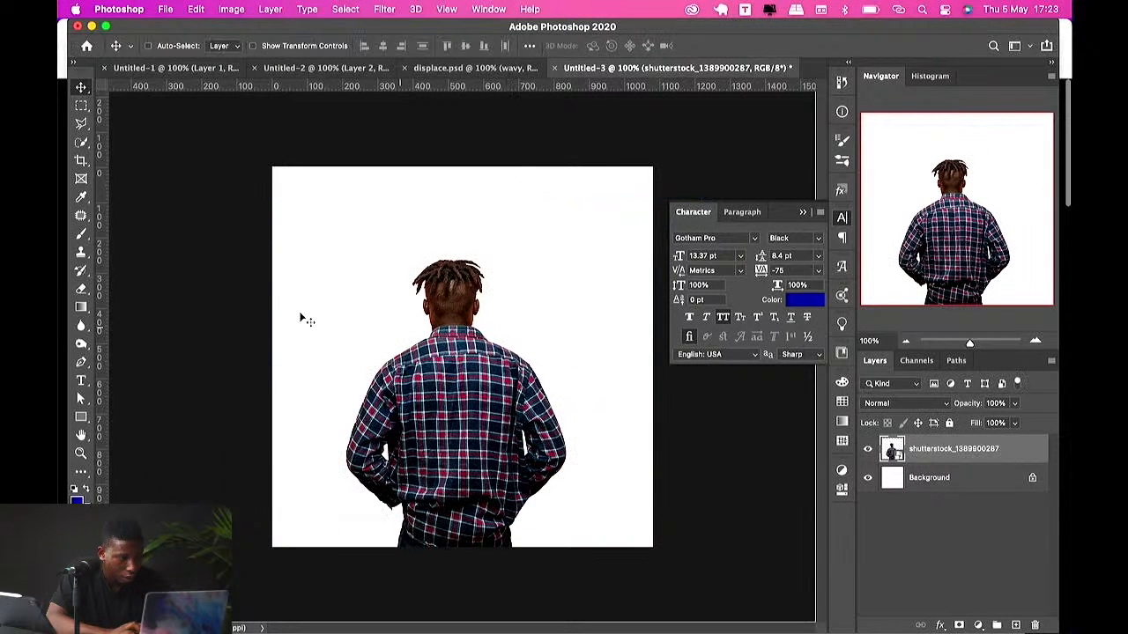
Step: Select a single-pixel column through the man's centre with the Single Column Marquee and copy it to a new layer
right_click(81, 104)
left_click(149, 144)
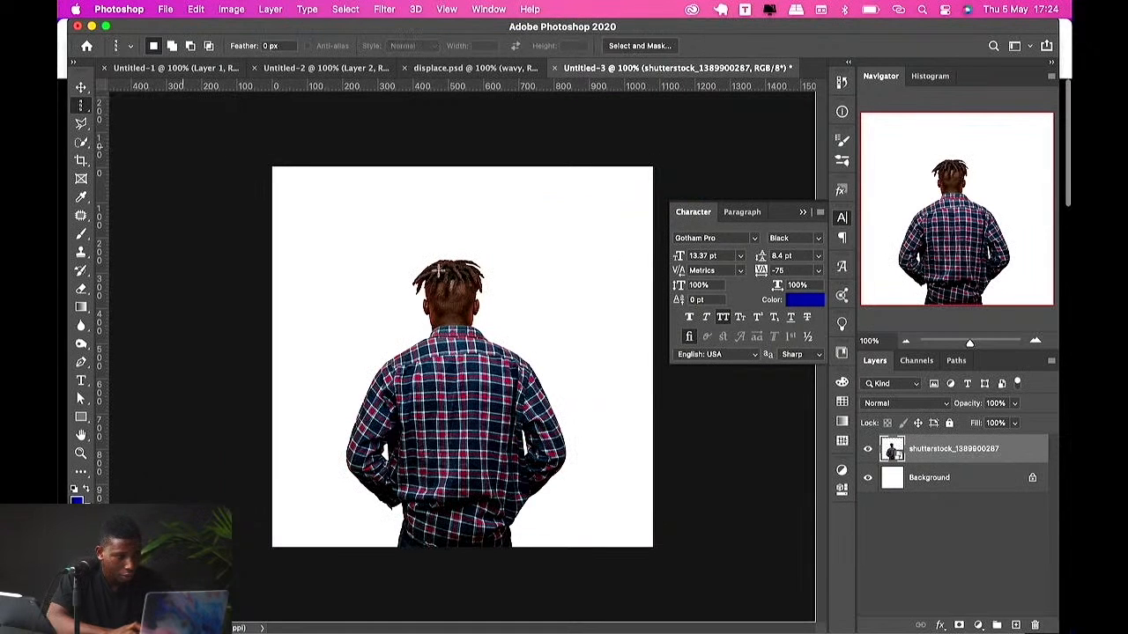
left_click(451, 348)
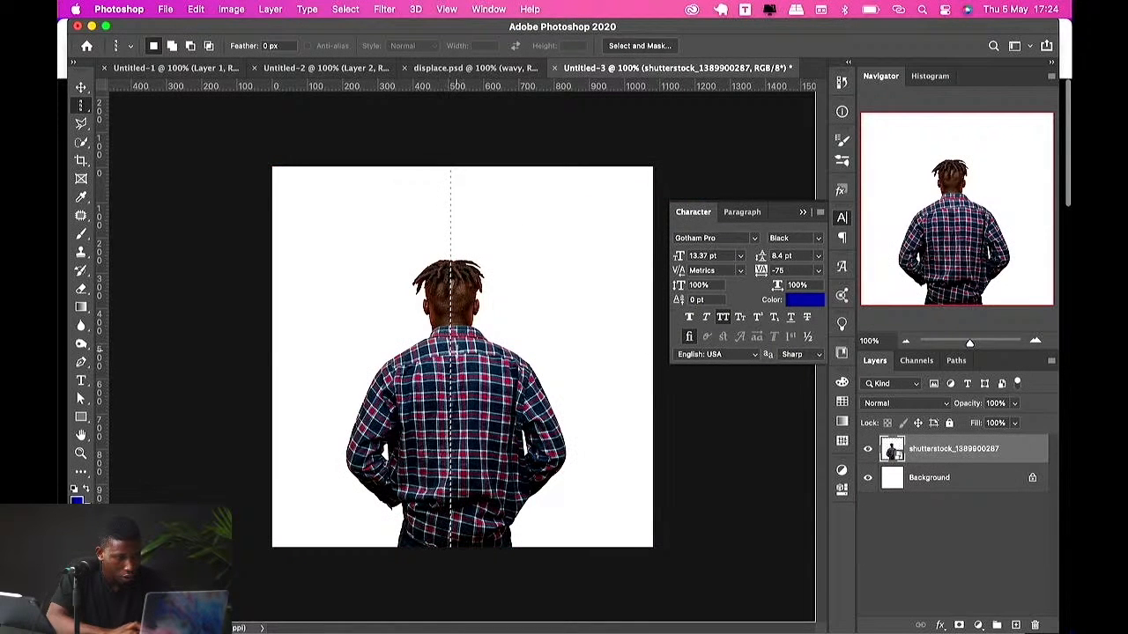
right_click(457, 355)
left_click(505, 430)
right_click(477, 394)
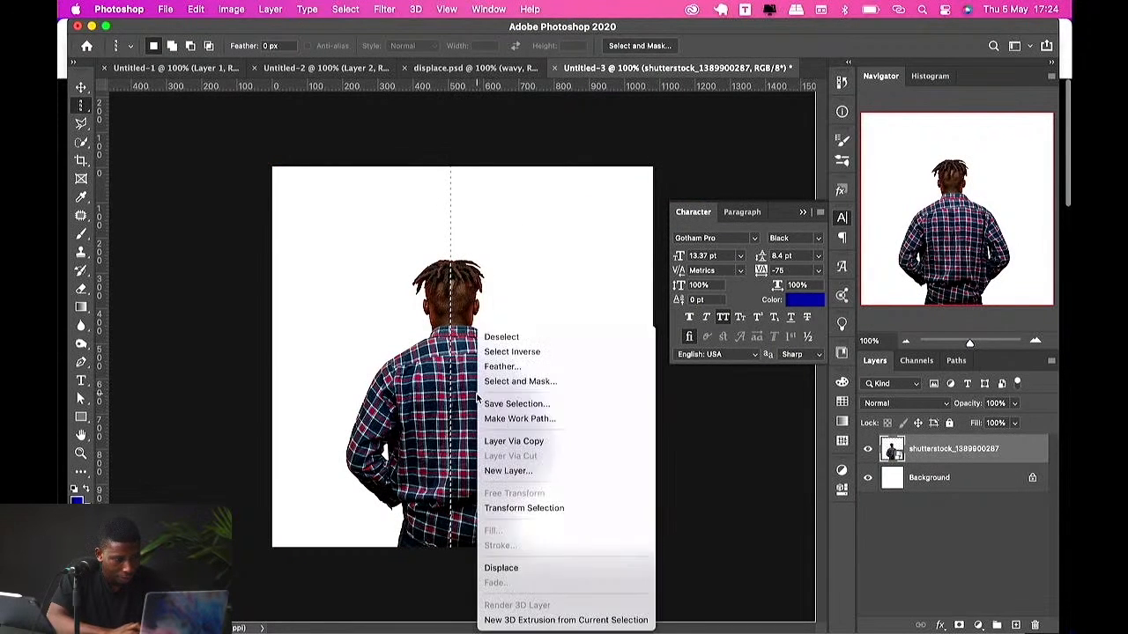
left_click(514, 442)
Step: Stretch the copied pixel column across the full canvas width with Free Transform
key("ctrl+t")
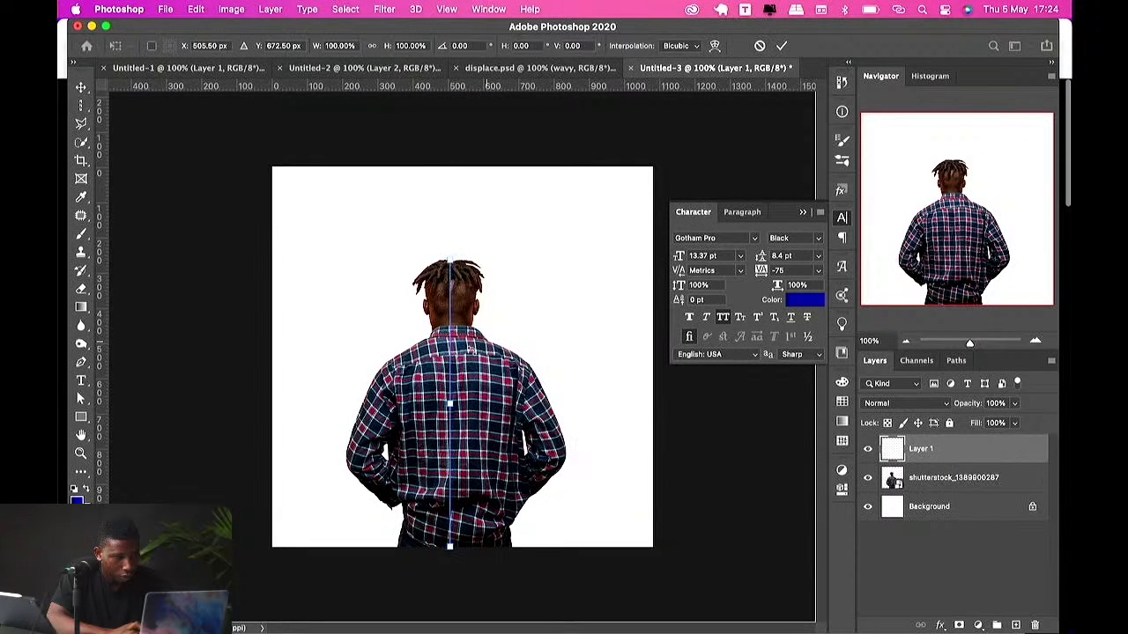
left_click_drag(468, 348, 651, 371)
key("Return")
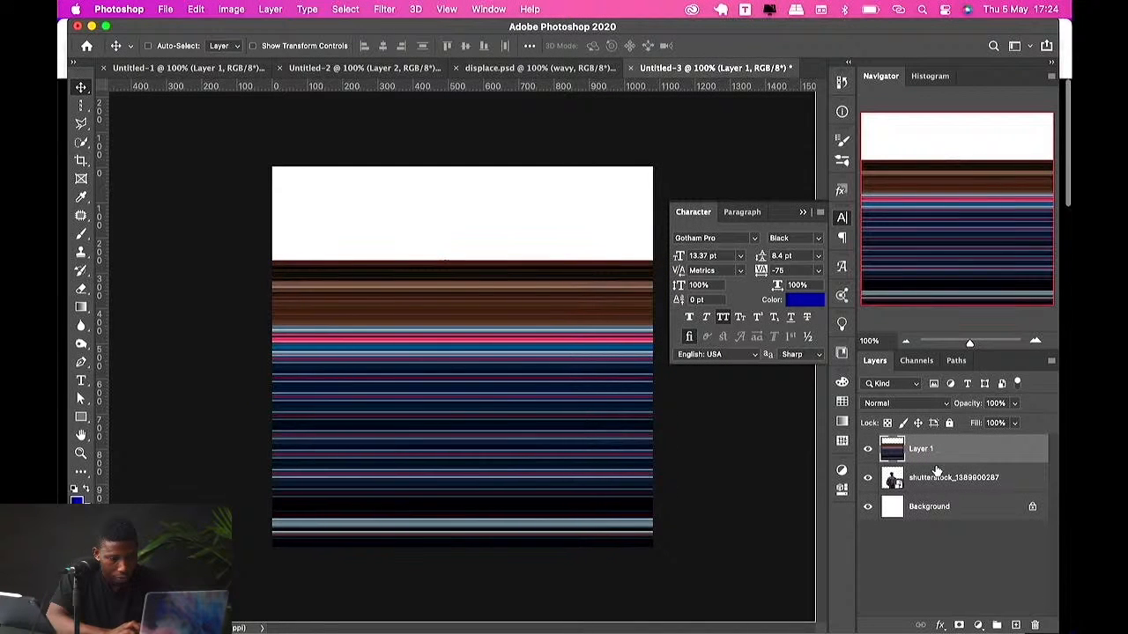
Step: Put the man's photo layer above the stripe layer, and move the stripes up to fill the canvas top
left_click_drag(934, 474, 928, 447)
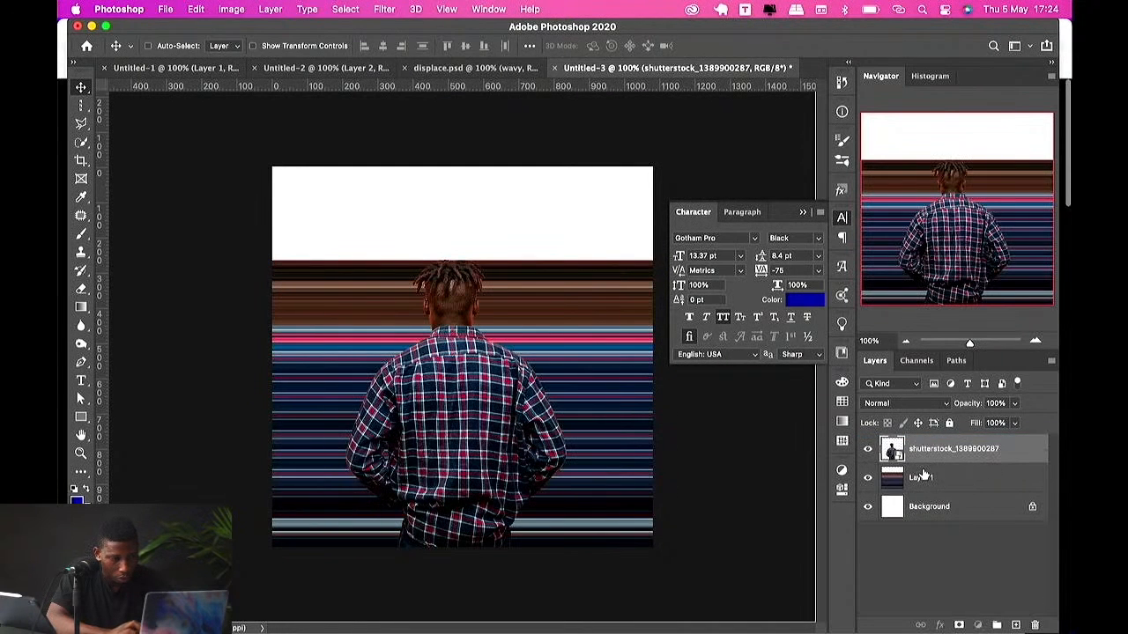
left_click(923, 478)
left_click_drag(599, 413, 599, 314)
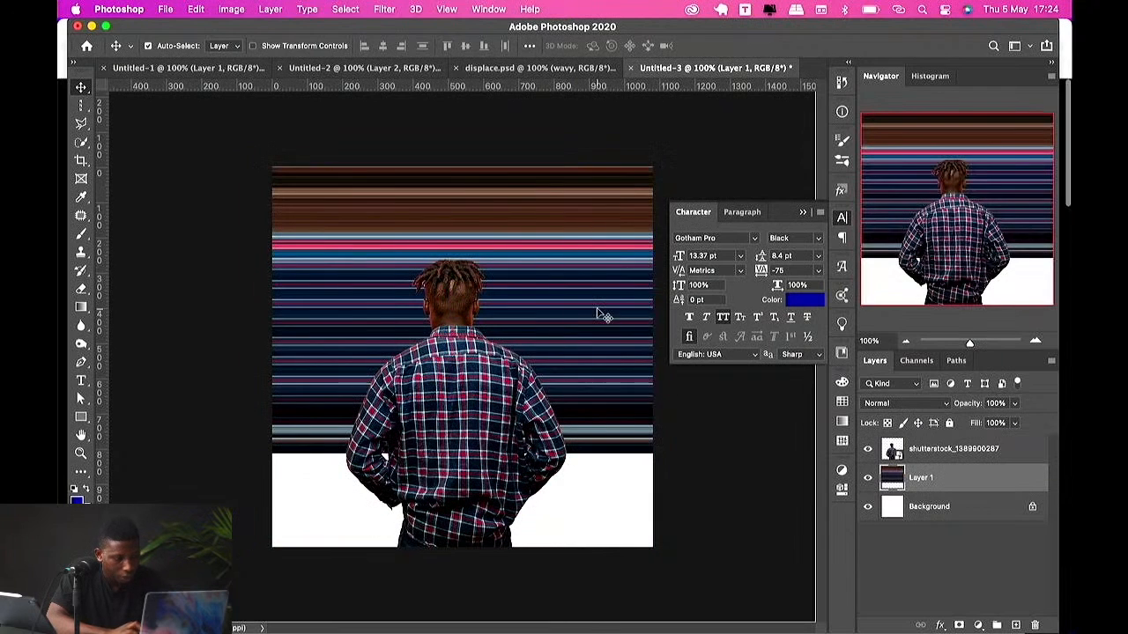
key("ctrl+t")
key("Return")
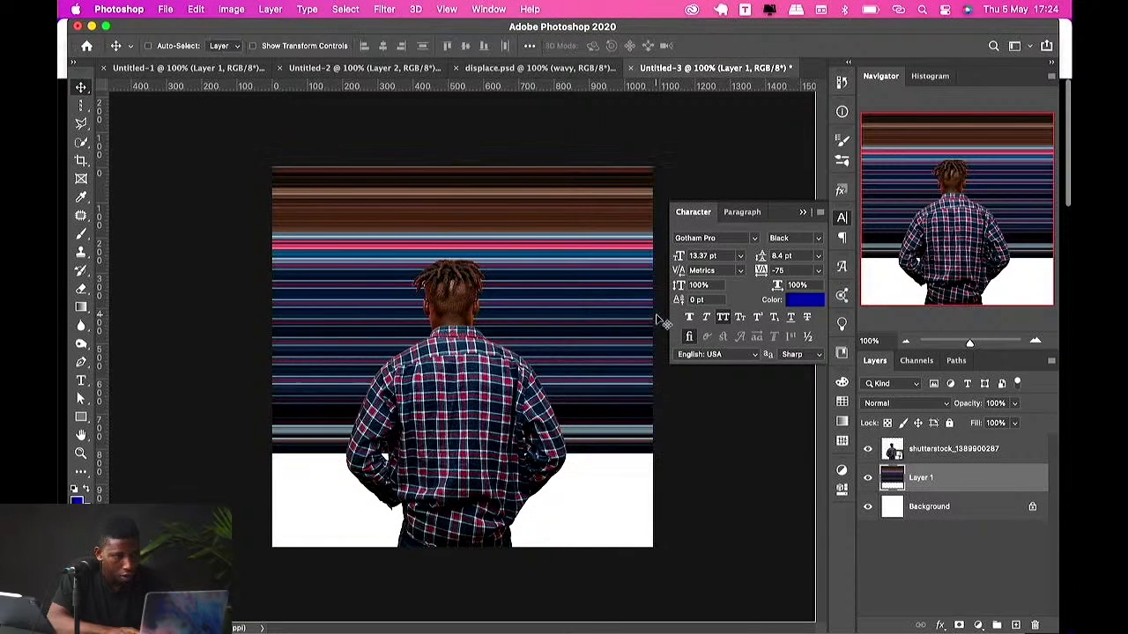
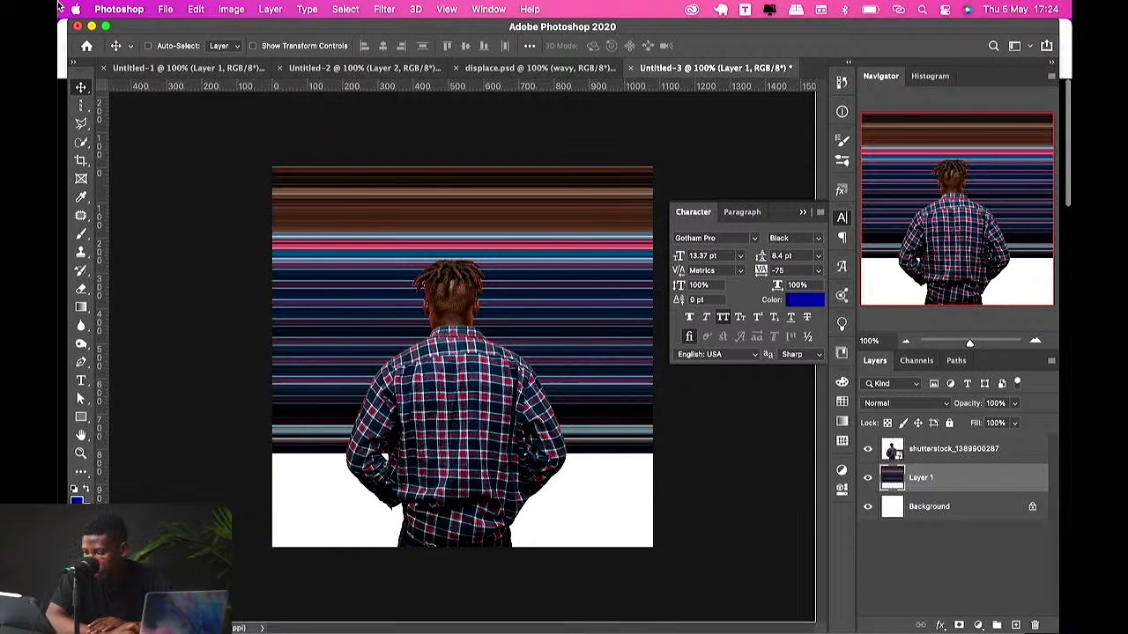
Step: Apply the Polar Coordinates filter, Rectangular to Polar, to the stretched stripe layer
left_click(378, 9)
mouse_move(422, 197)
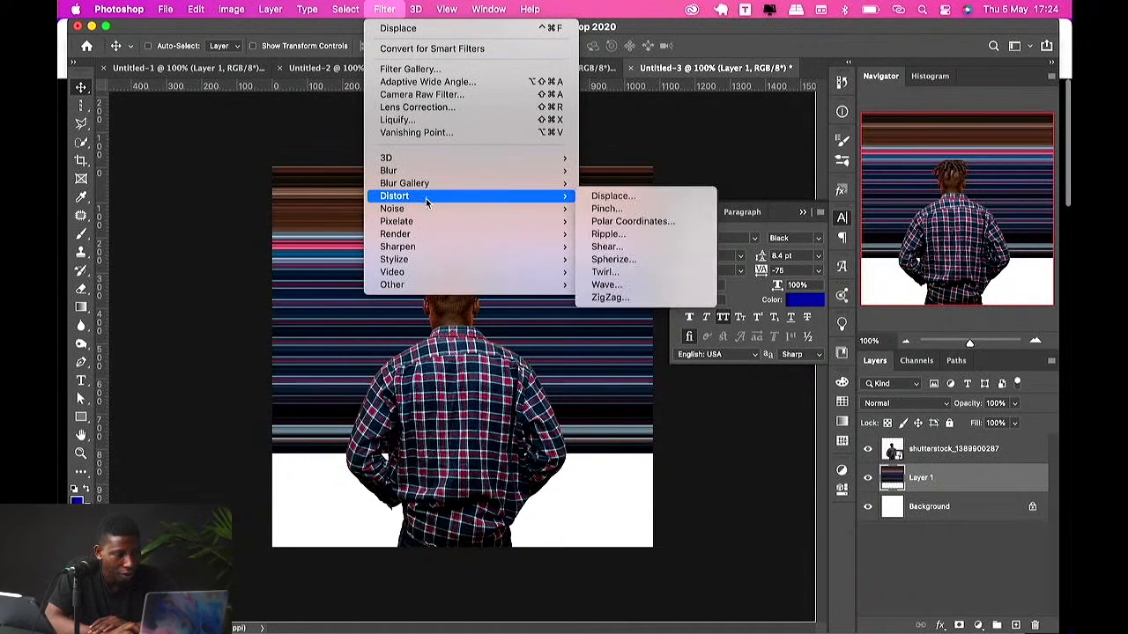
left_click(639, 221)
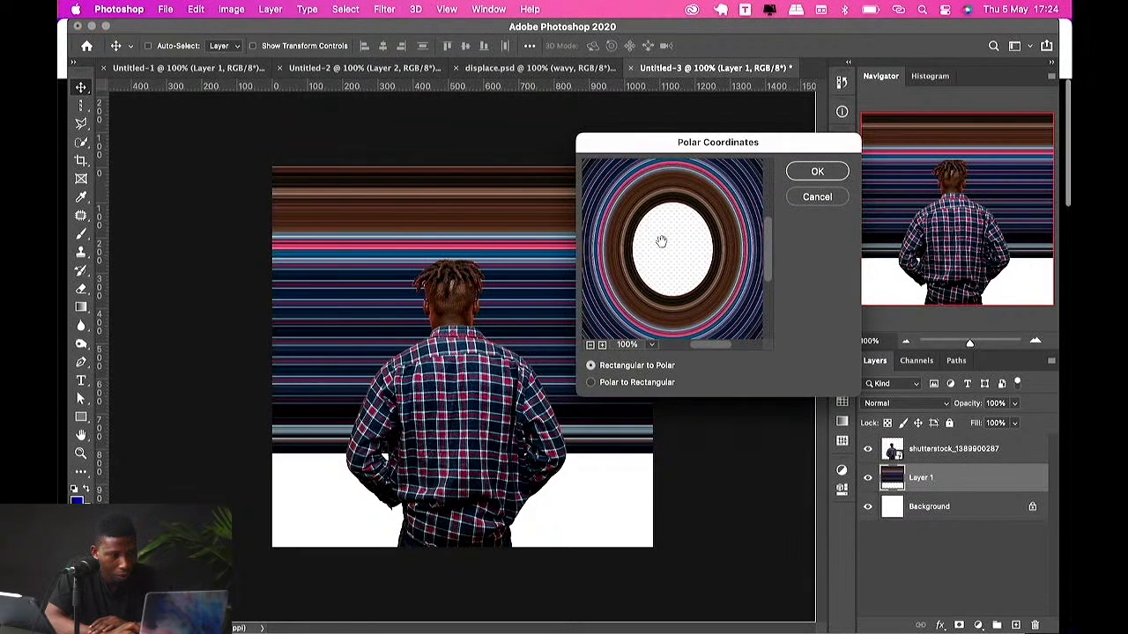
left_click(687, 341)
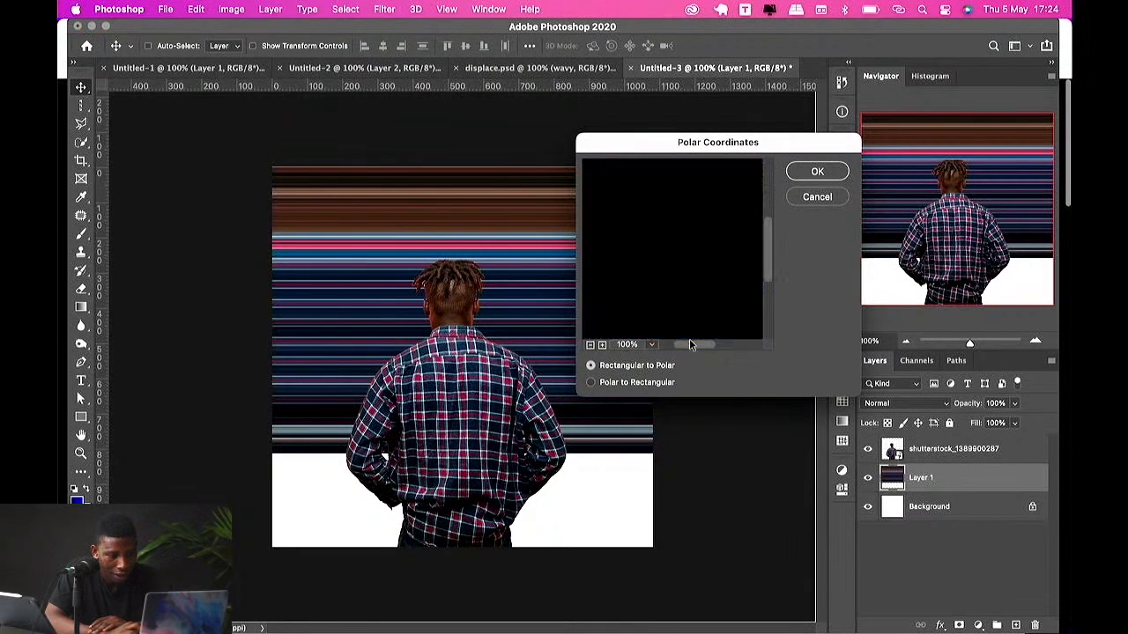
left_click(678, 344)
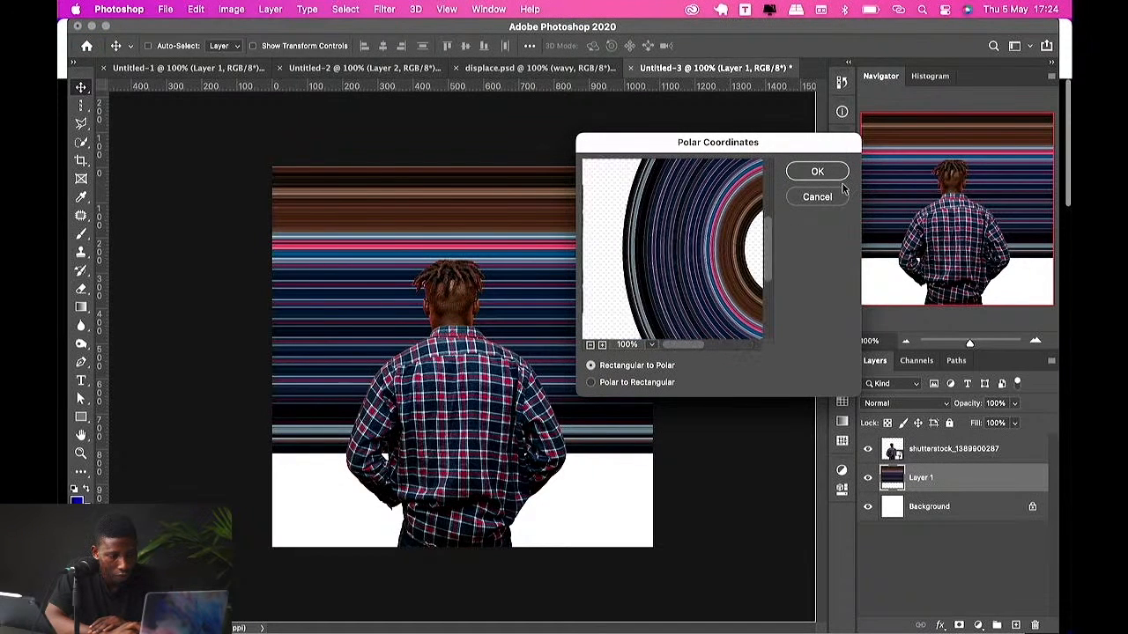
left_click(817, 171)
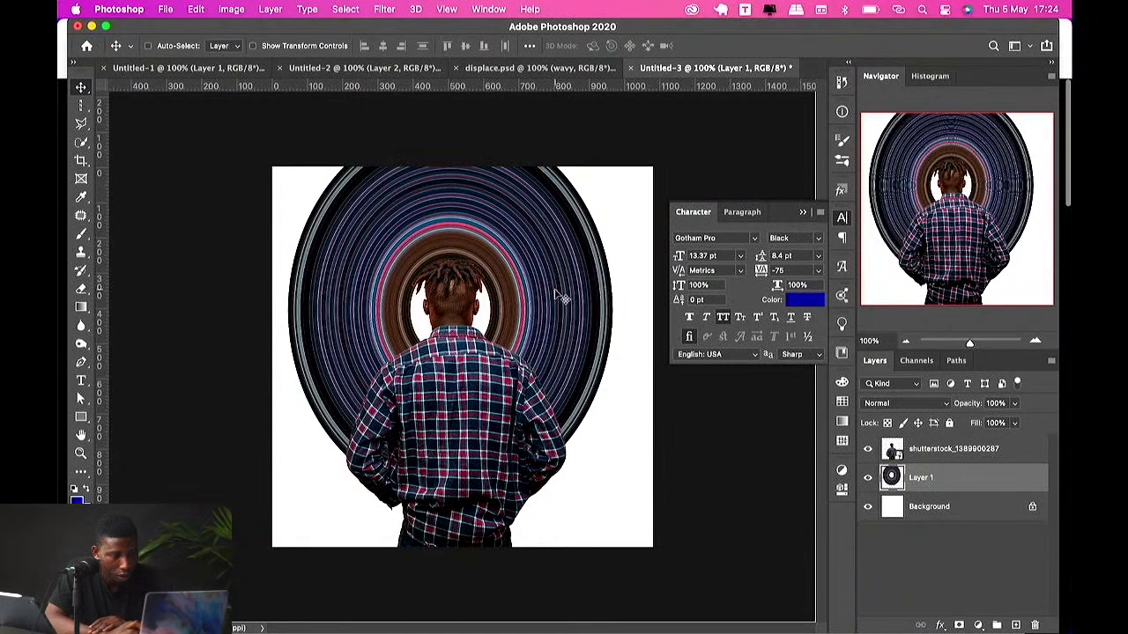
Step: Move the stripe ring down and stretch its top edge upward with Free Transform
left_click_drag(556, 298, 571, 378)
key("super+t")
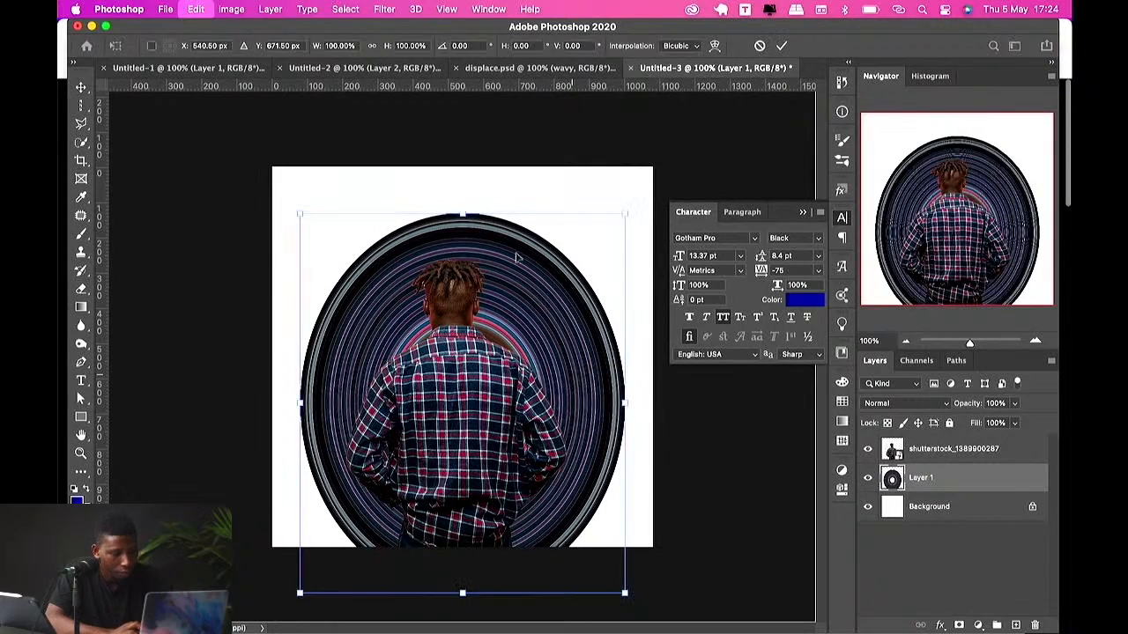
left_click_drag(465, 215, 478, 187)
key("Return")
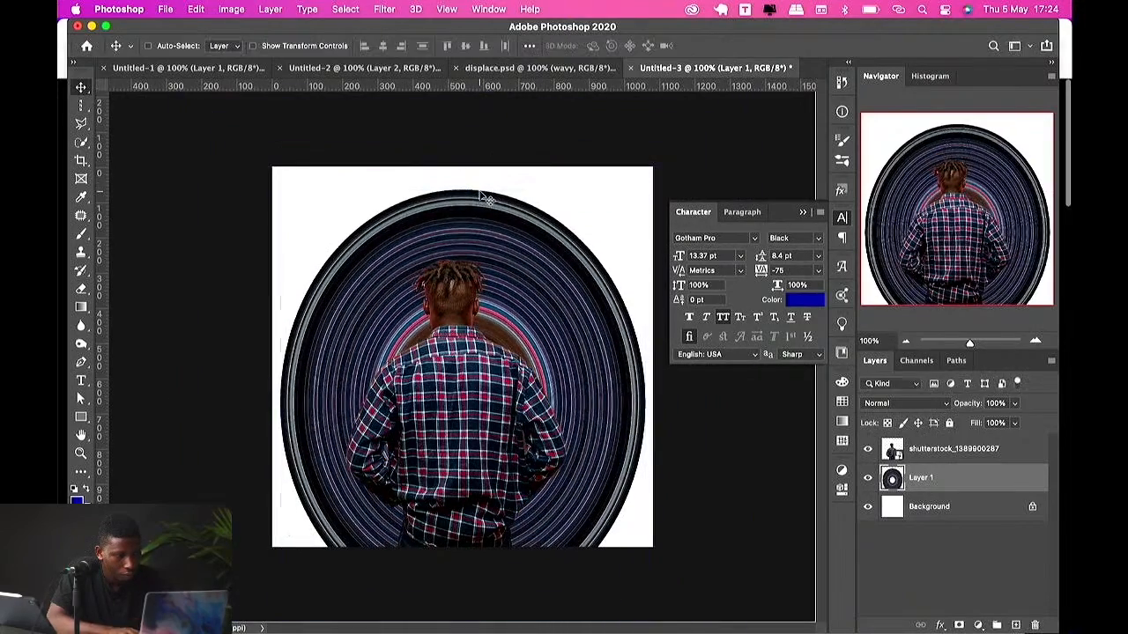
Step: Reposition the ring and pull its top edge back down with Free Transform to make it round
left_click_drag(541, 310, 536, 333)
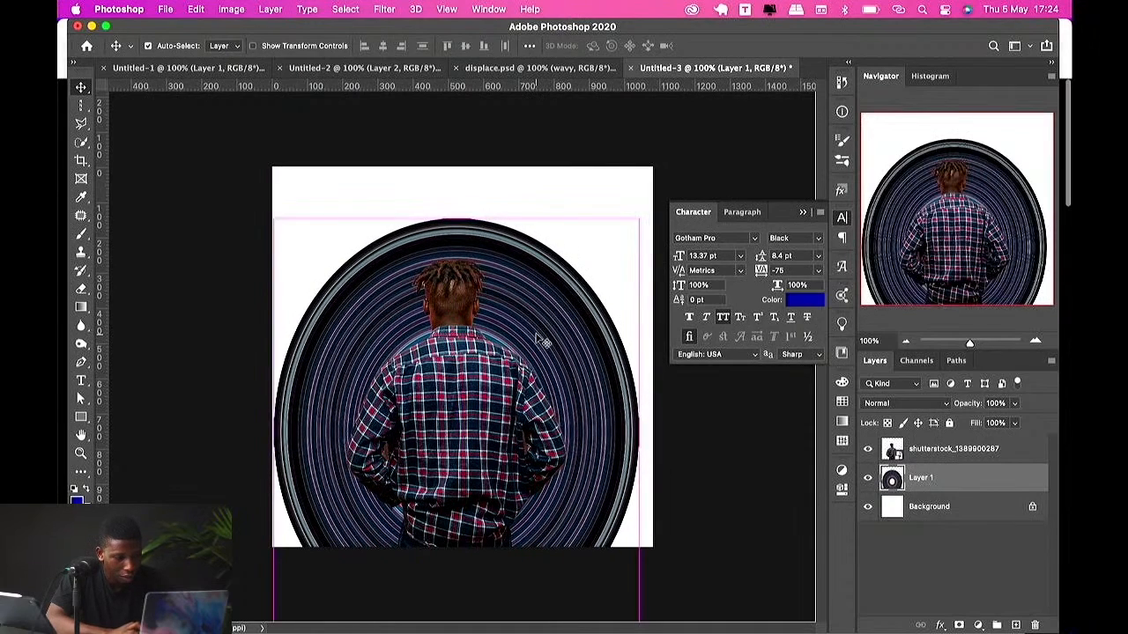
key("ctrl+t")
left_click_drag(456, 216, 457, 253)
key("Return")
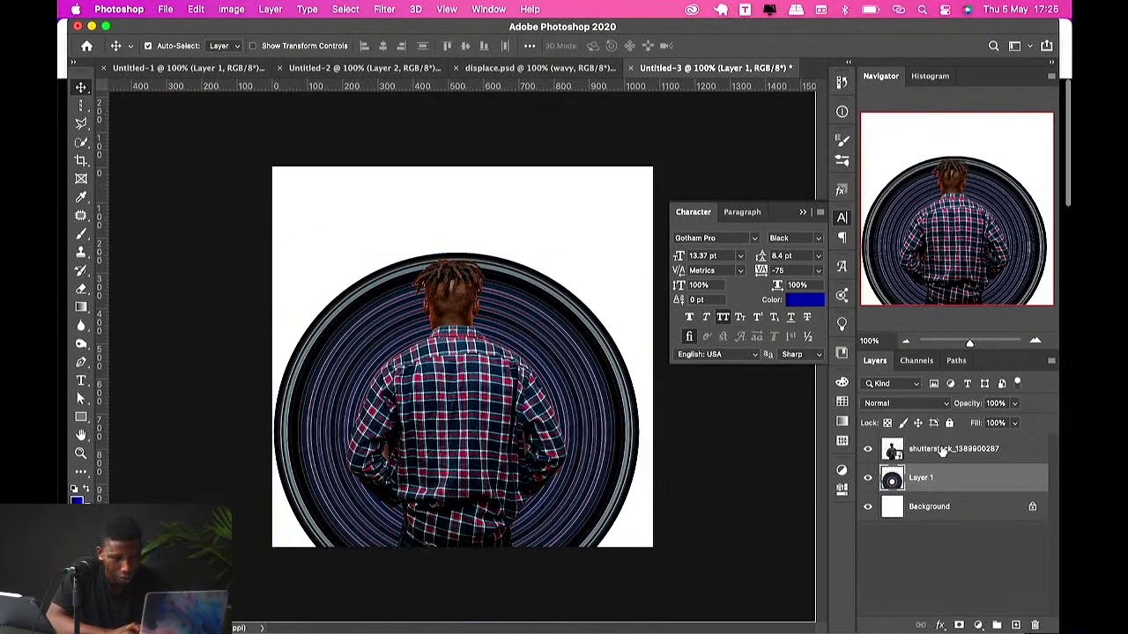
Step: Raise the man, draw a white 1400 × 452 px rectangle across the canvas bottom, and keep the man above it
left_click(944, 449, "shift")
left_click_drag(593, 444, 580, 385)
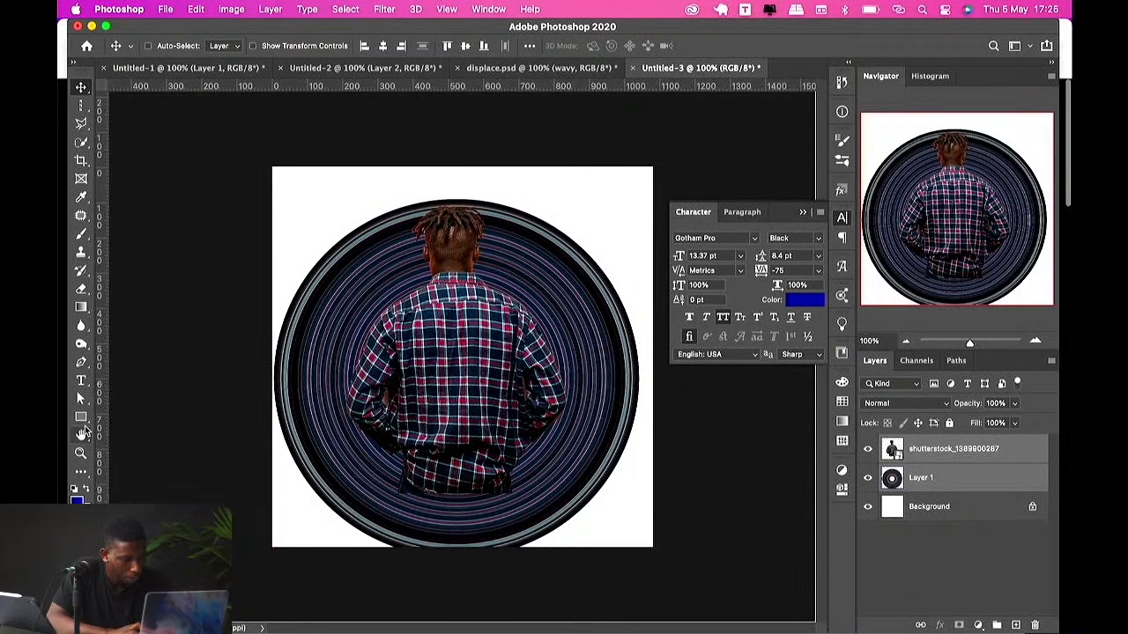
left_click_drag(81, 418, 718, 577)
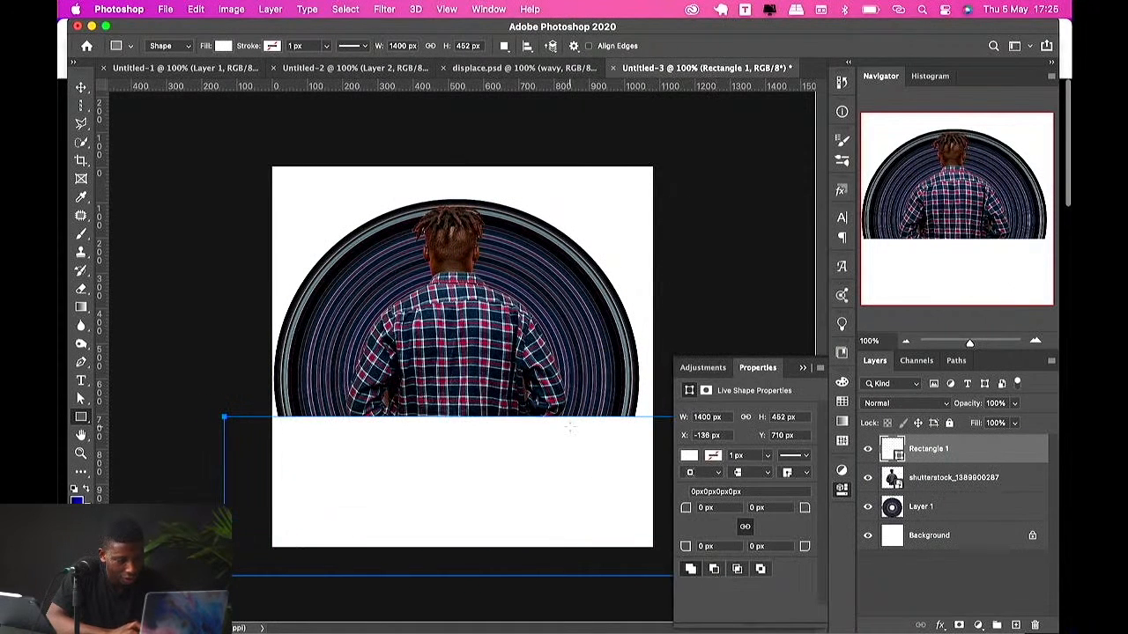
key("v")
left_click(980, 479)
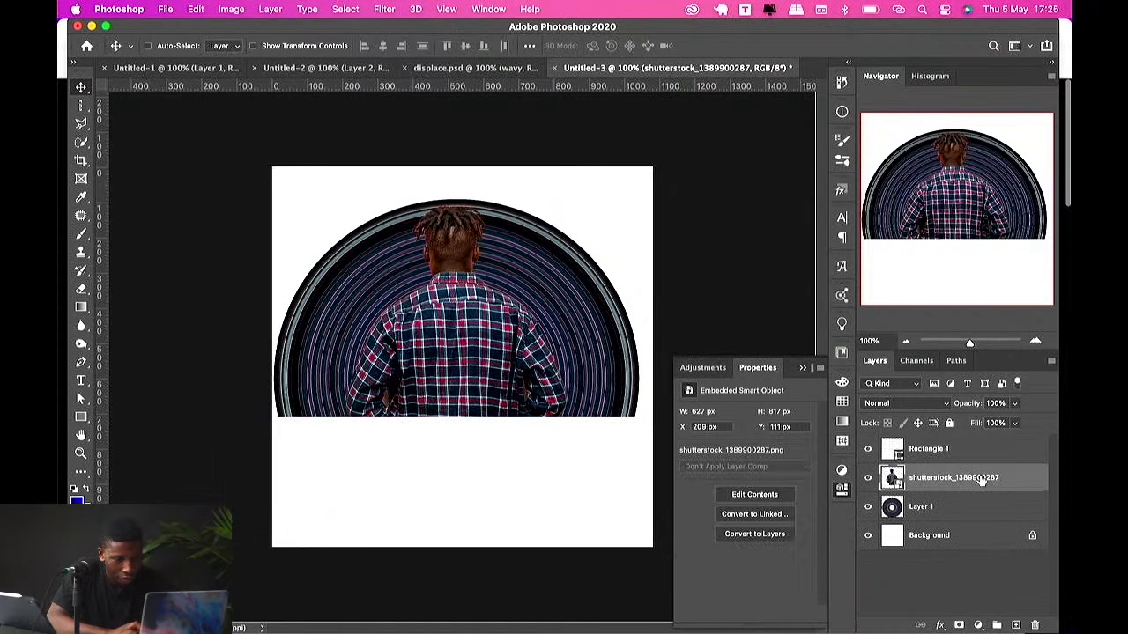
left_click_drag(915, 481, 916, 446)
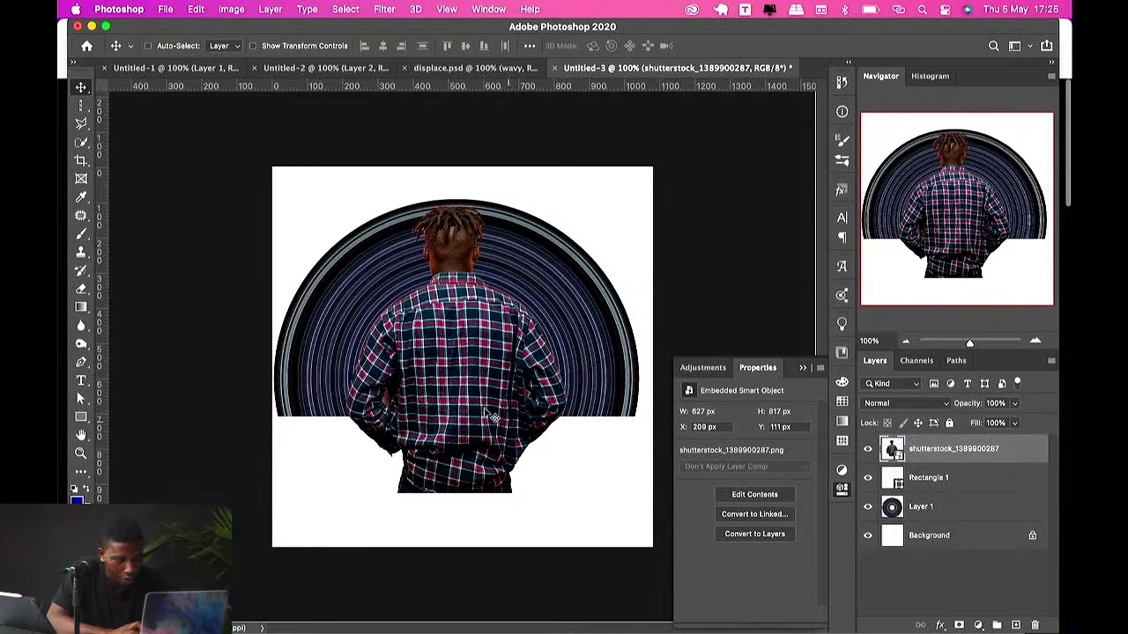
Step: Enlarge the stripe ring with Free Transform so it fills the canvas above the rectangle
left_click(502, 210, "super")
key("super+t")
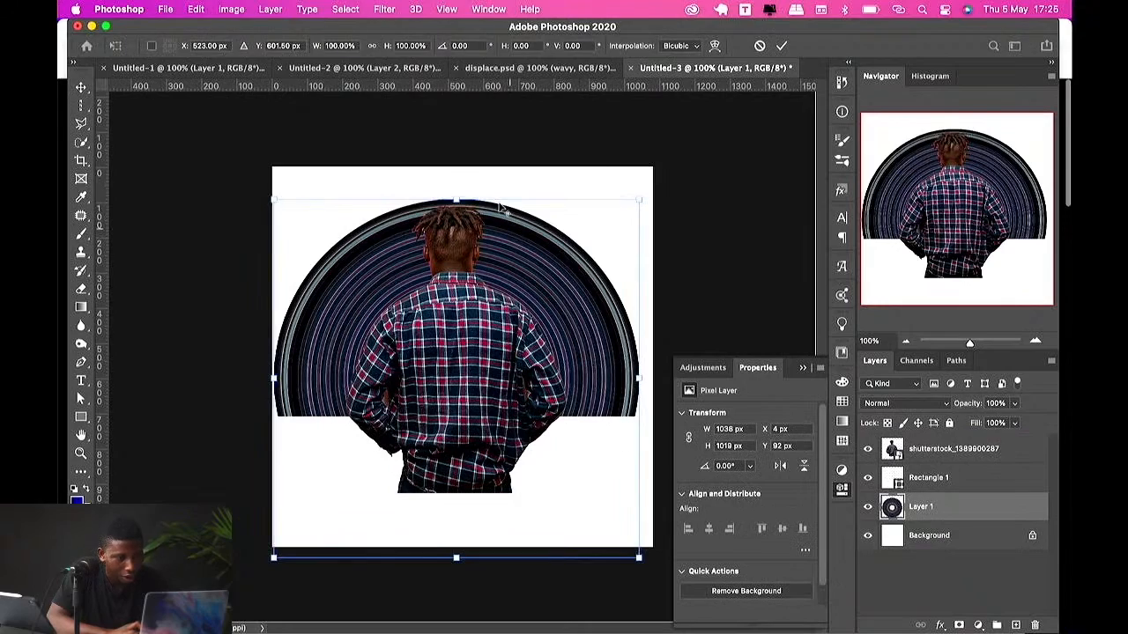
left_click_drag(460, 195, 508, 75)
key("Return")
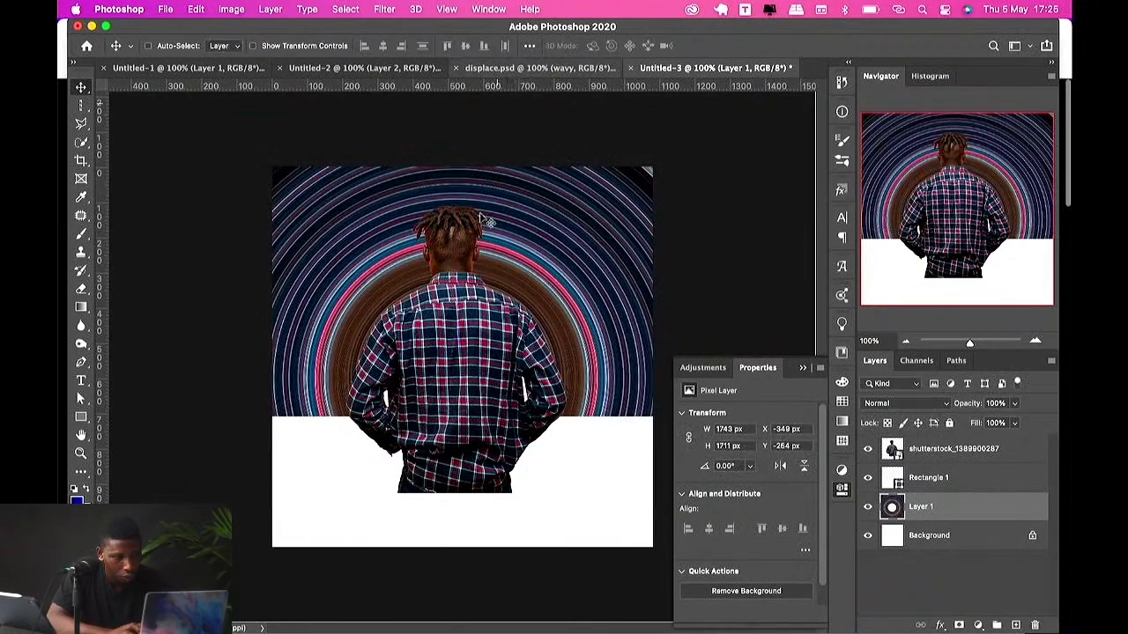
Step: Move the man's photo down so he sits on the canvas's bottom edge
left_click(461, 384)
left_click_drag(468, 392, 477, 502)
key("super+t")
left_click_drag(477, 489, 477, 490)
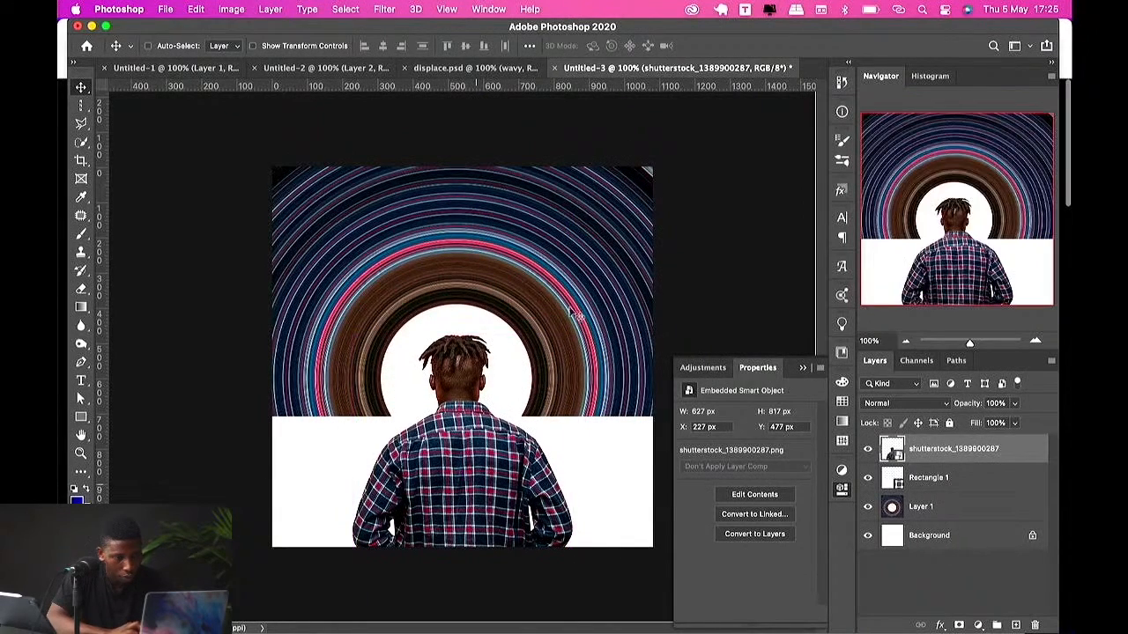
Step: Nudge the stripe ring upward and hide the white rectangle layer
left_click_drag(569, 303, 576, 279)
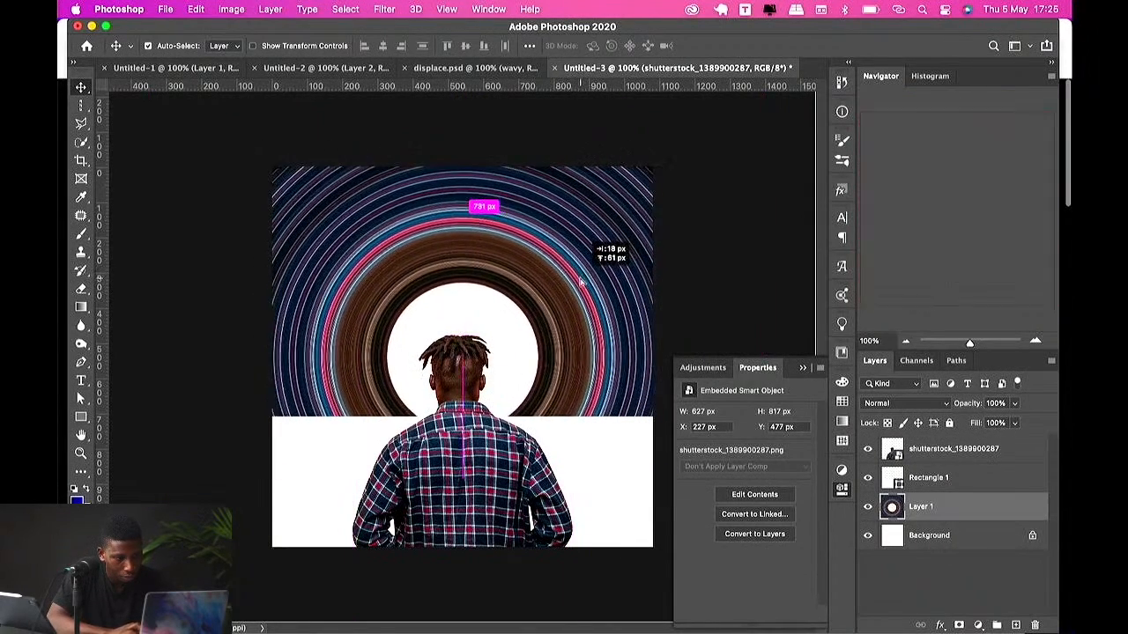
key("ctrl+t")
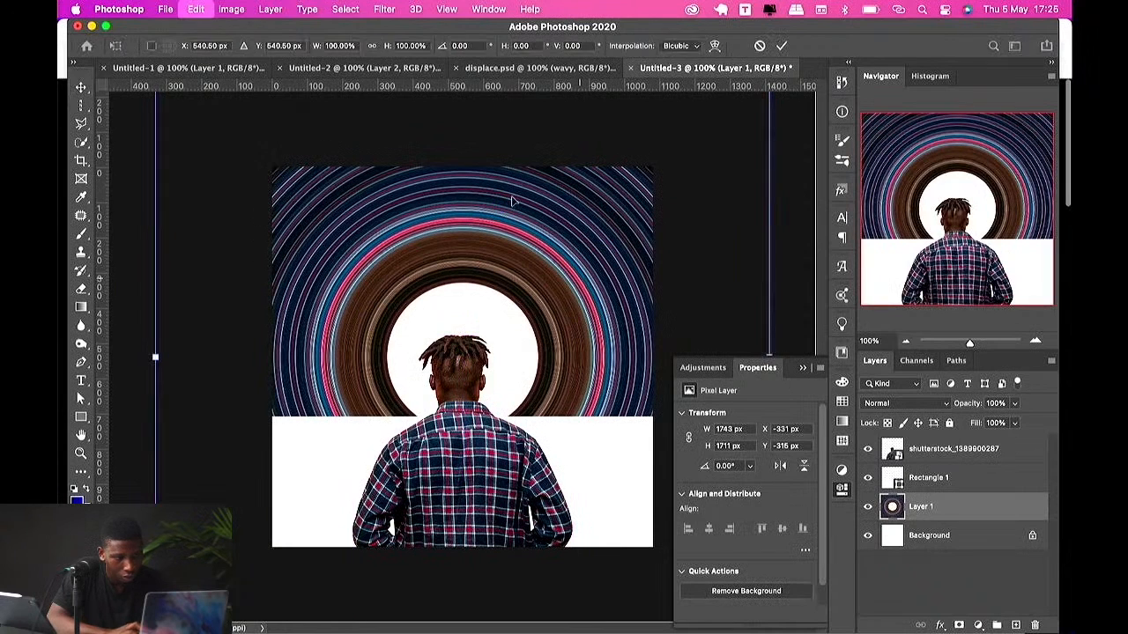
left_click(803, 367)
left_click(868, 479)
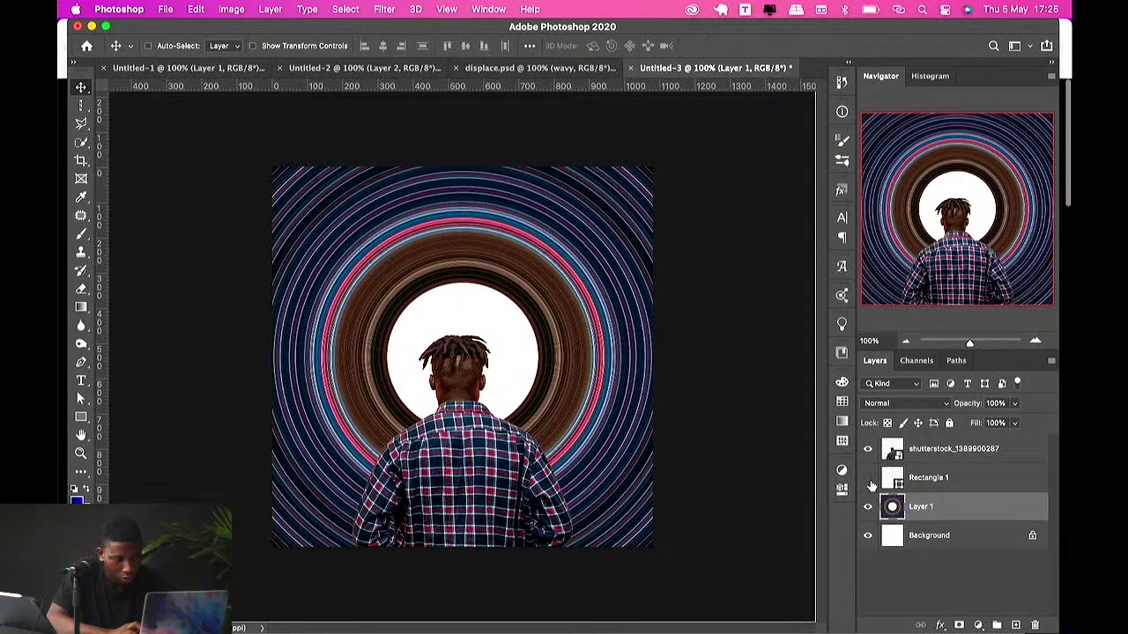
Step: Add a text layer reading Afro near the top of the ring
key("t")
left_click(412, 224)
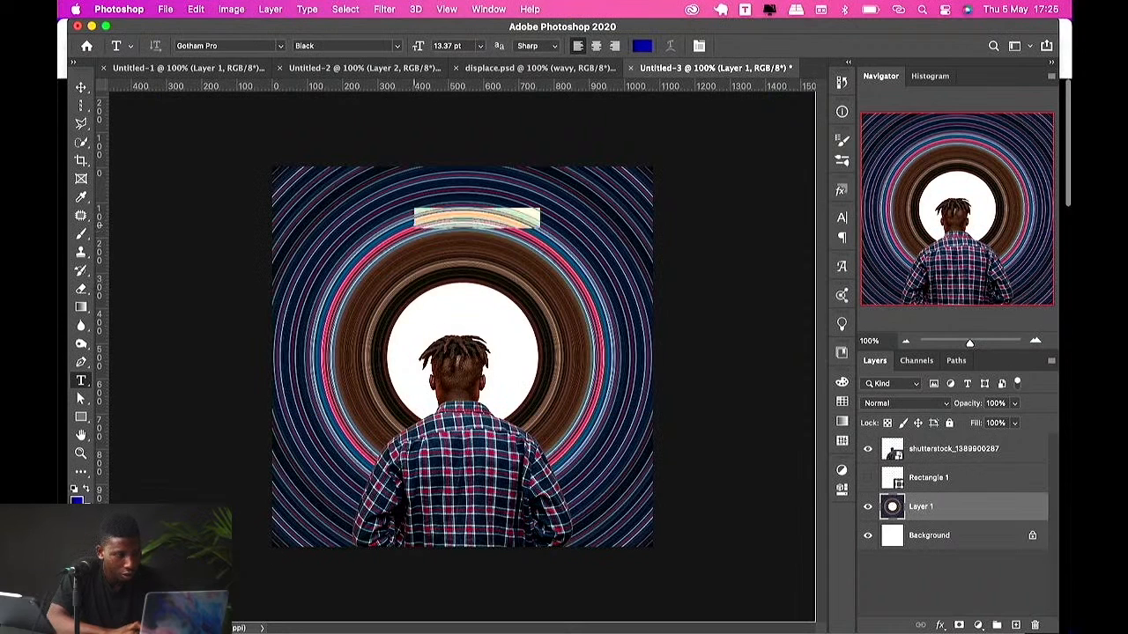
type("Afro")
key("super+Return")
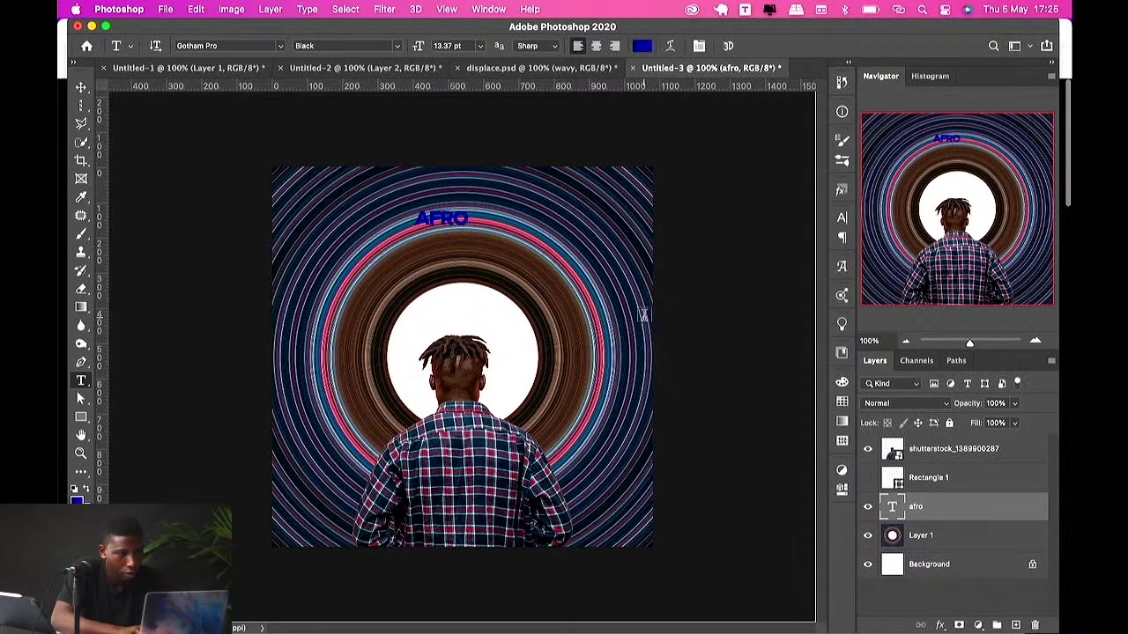
Step: Scale the text up with Free Transform and position it above the man's head
key("v")
key("super+t")
left_click_drag(469, 217, 573, 211)
left_click_drag(492, 225, 514, 254)
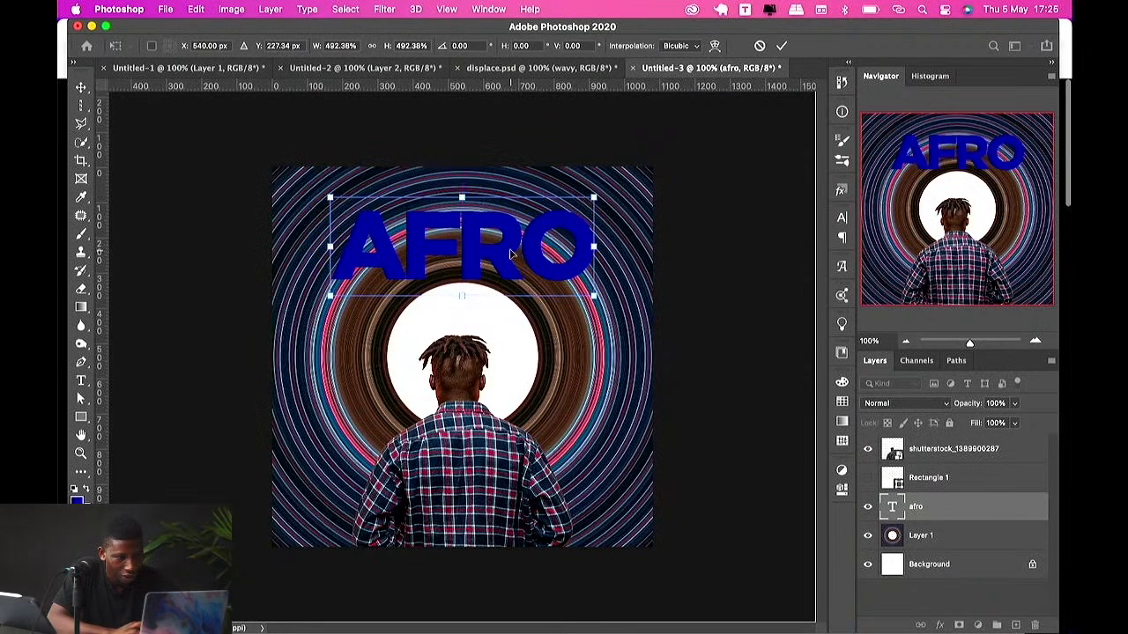
key("Return")
Step: Change the text to dread and shift it left to centre it on the canvas
double_click(518, 257)
type("dread")
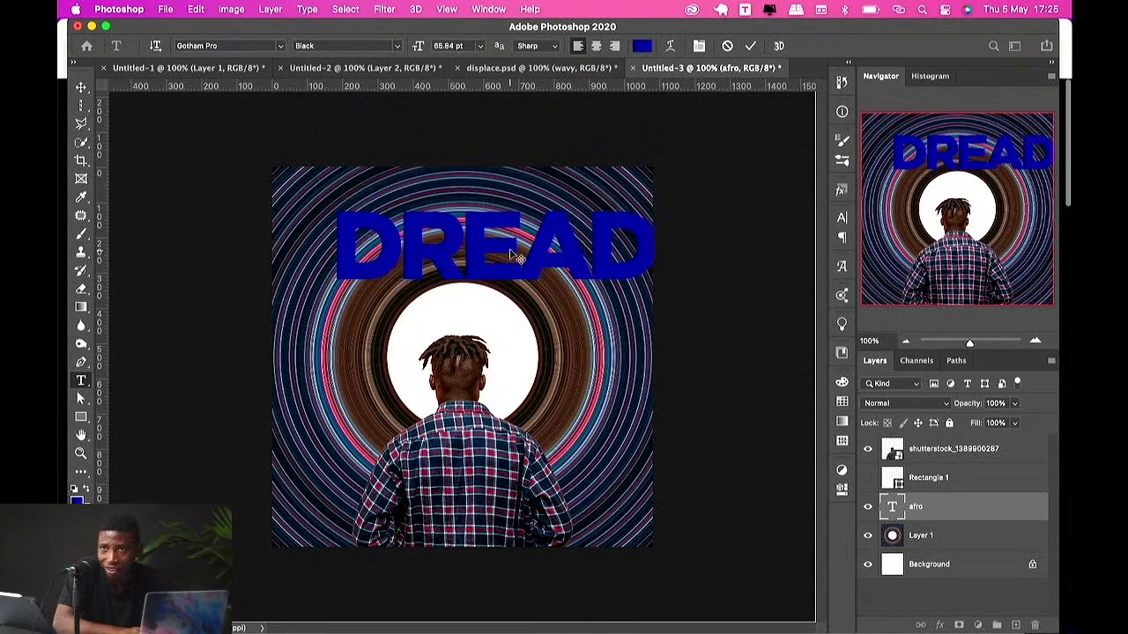
key("Escape")
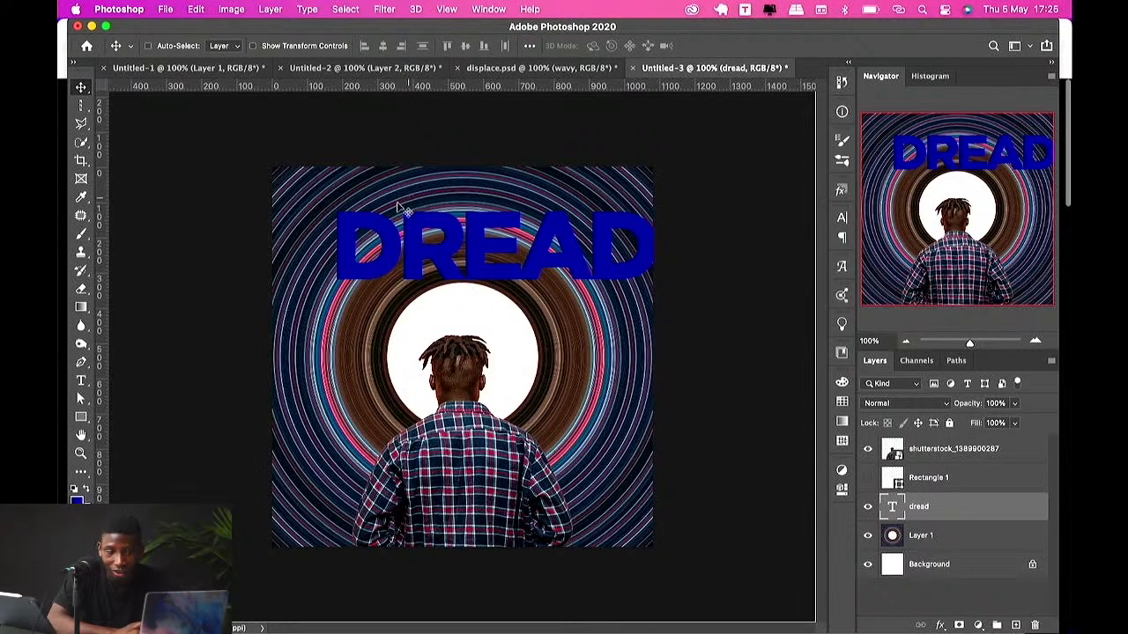
left_click_drag(458, 223, 430, 224)
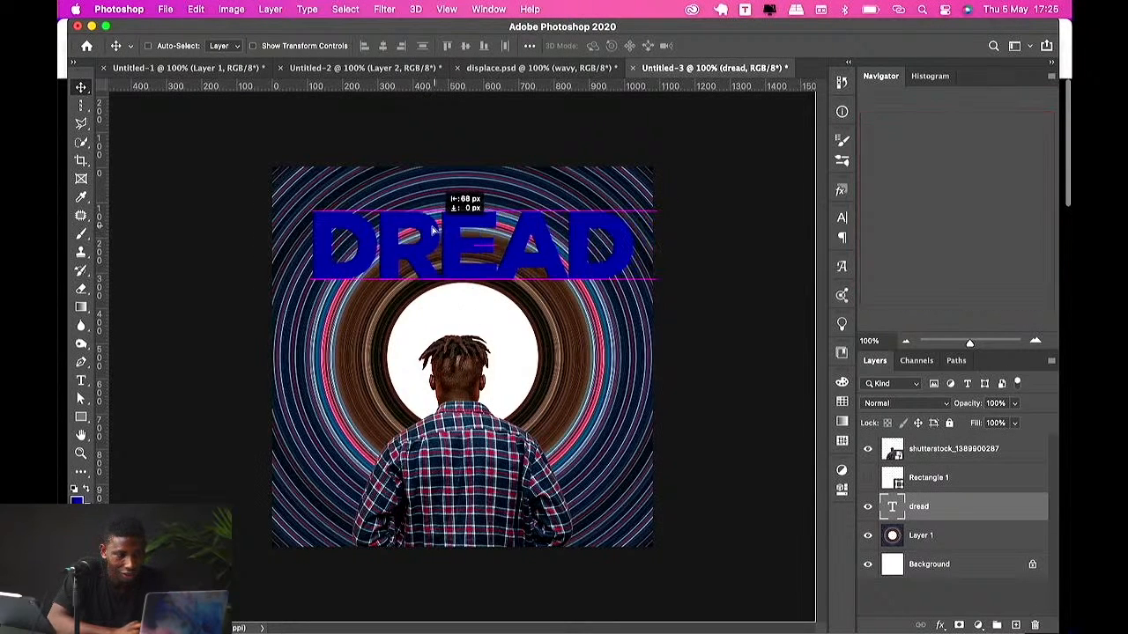
Step: Set the DREAD text colour to white in the Character panel's colour picker
left_click(843, 219)
left_click(800, 300)
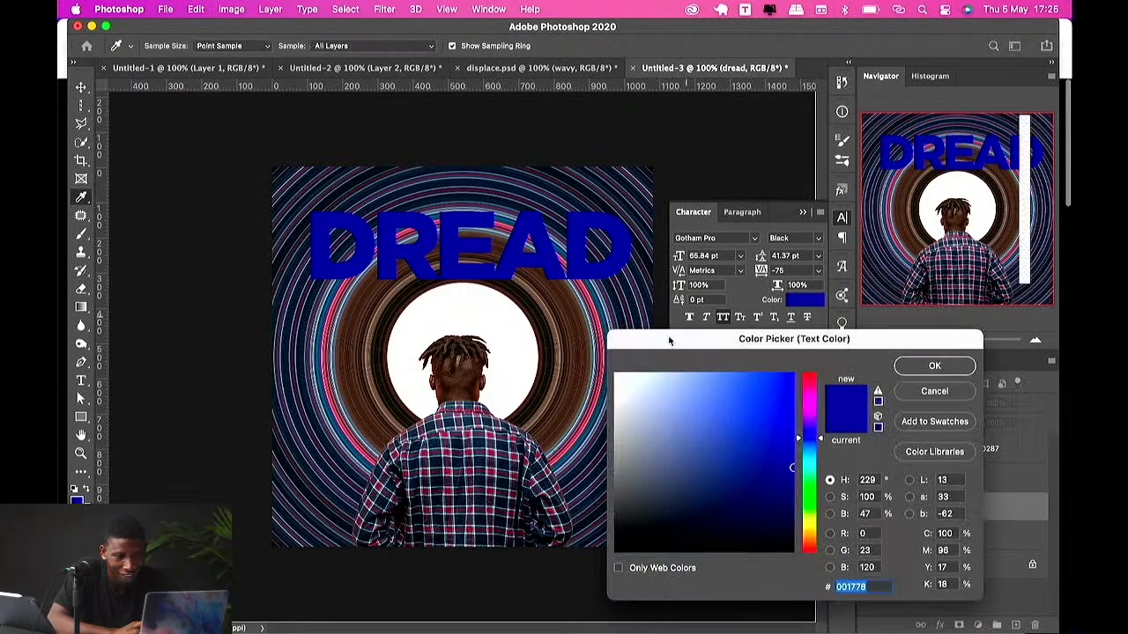
left_click_drag(638, 390, 581, 354)
key("Return")
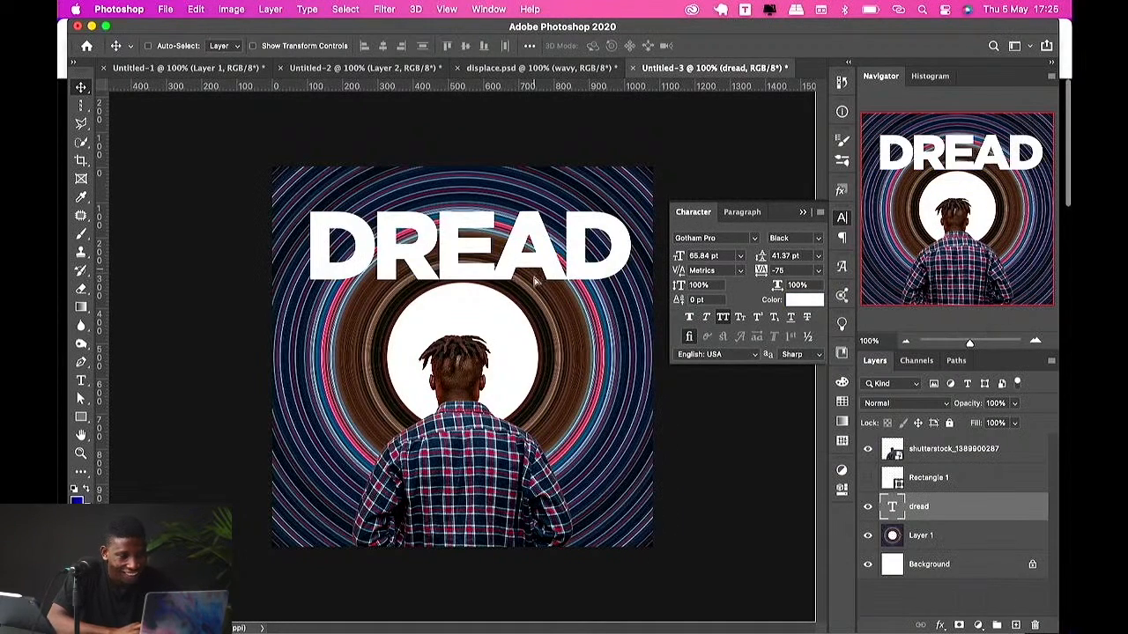
Step: Duplicate the DREAD text, put the copy below the original layer, and offset it downward
left_click_drag(539, 279, 529, 324)
left_click_drag(892, 505, 892, 539)
left_click_drag(558, 326, 552, 305)
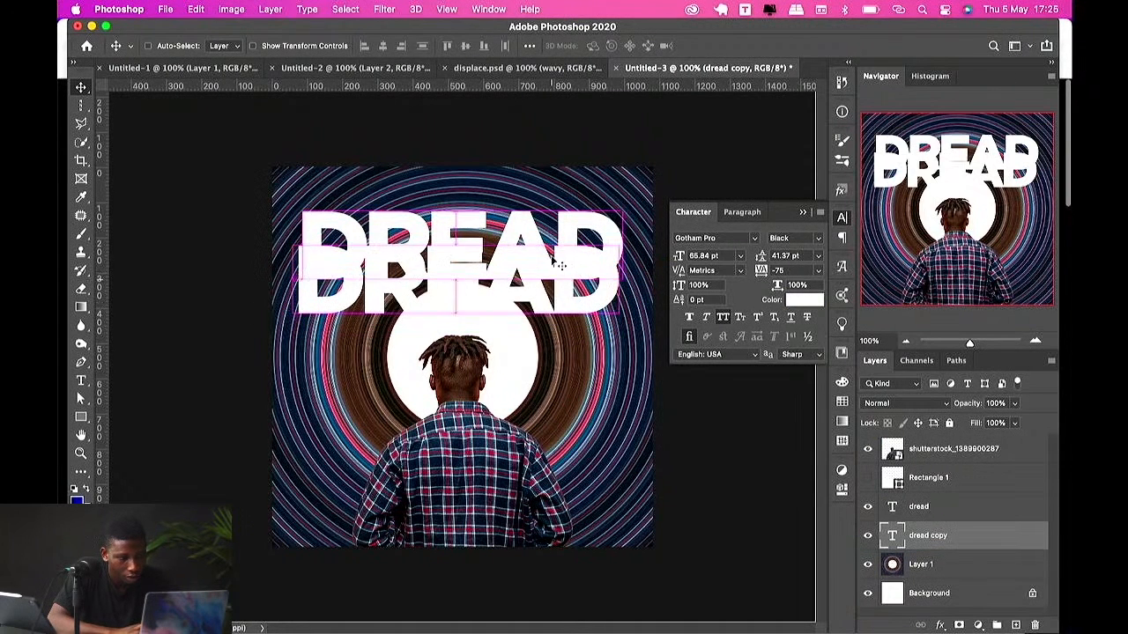
Step: Add a Drop Shadow layer style to the upper DREAD text layer
left_click(910, 507, "shift")
key("super+a")
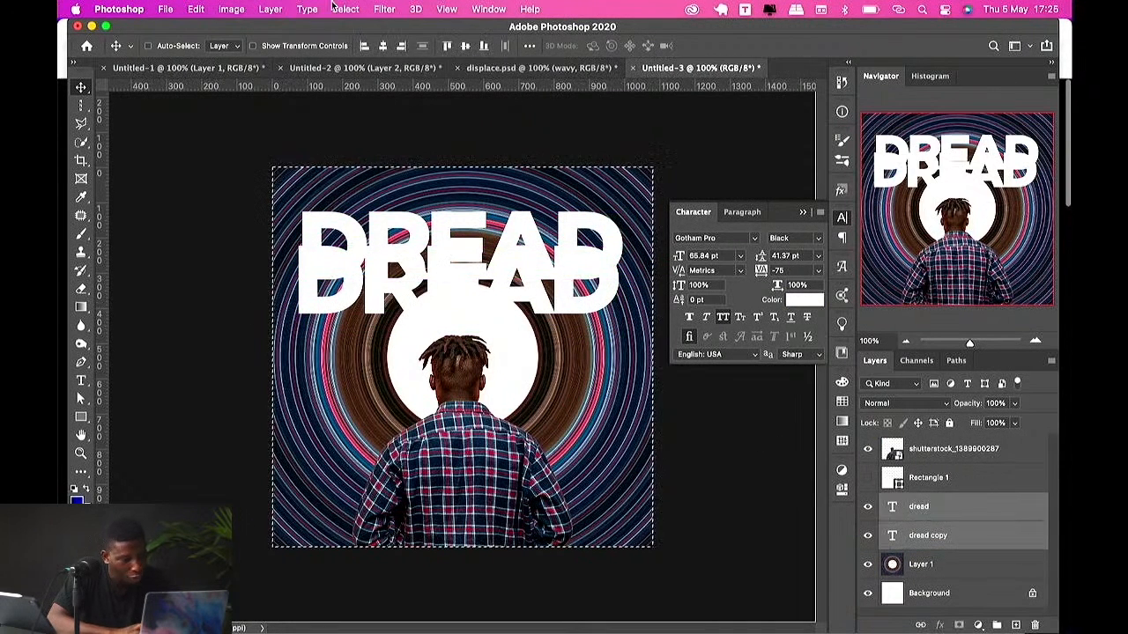
key("super+d")
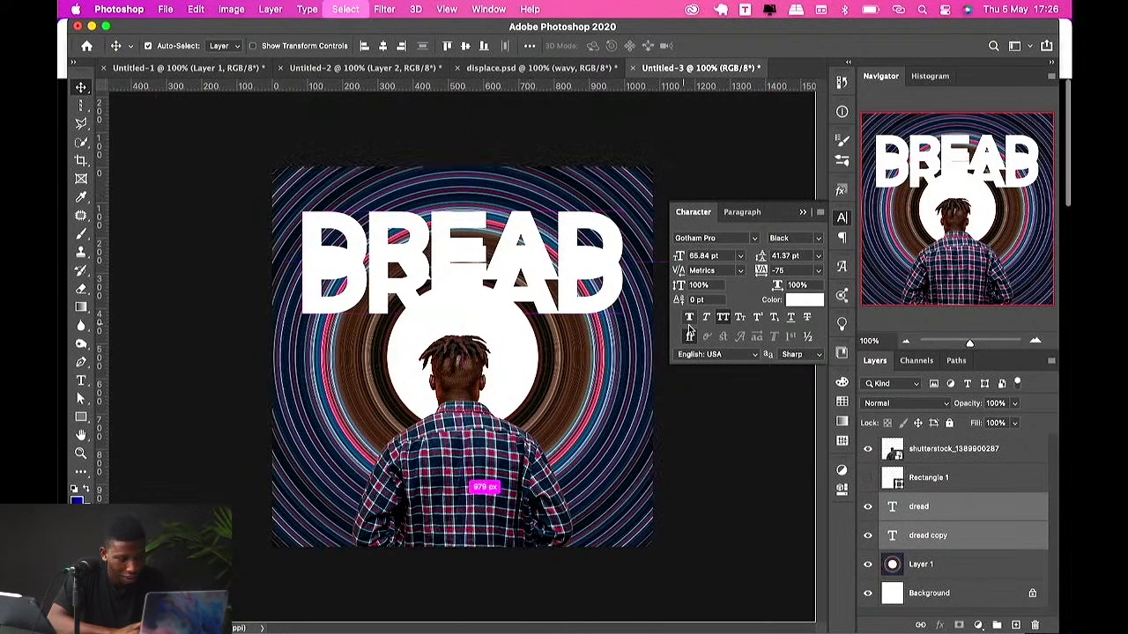
left_click(950, 518)
left_click(941, 625)
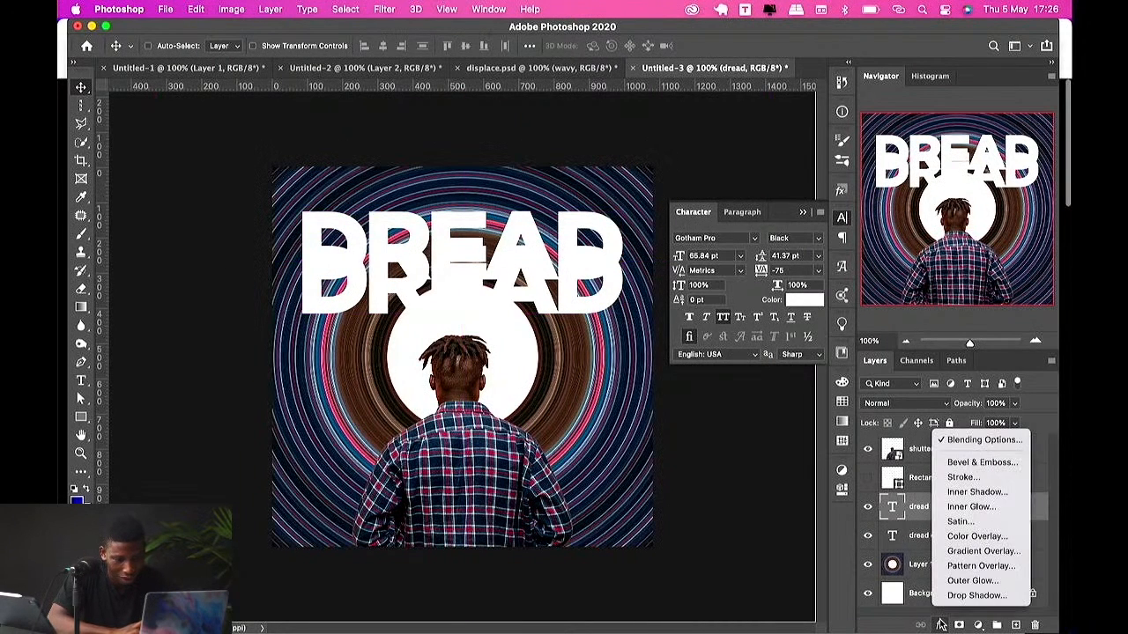
left_click(970, 594)
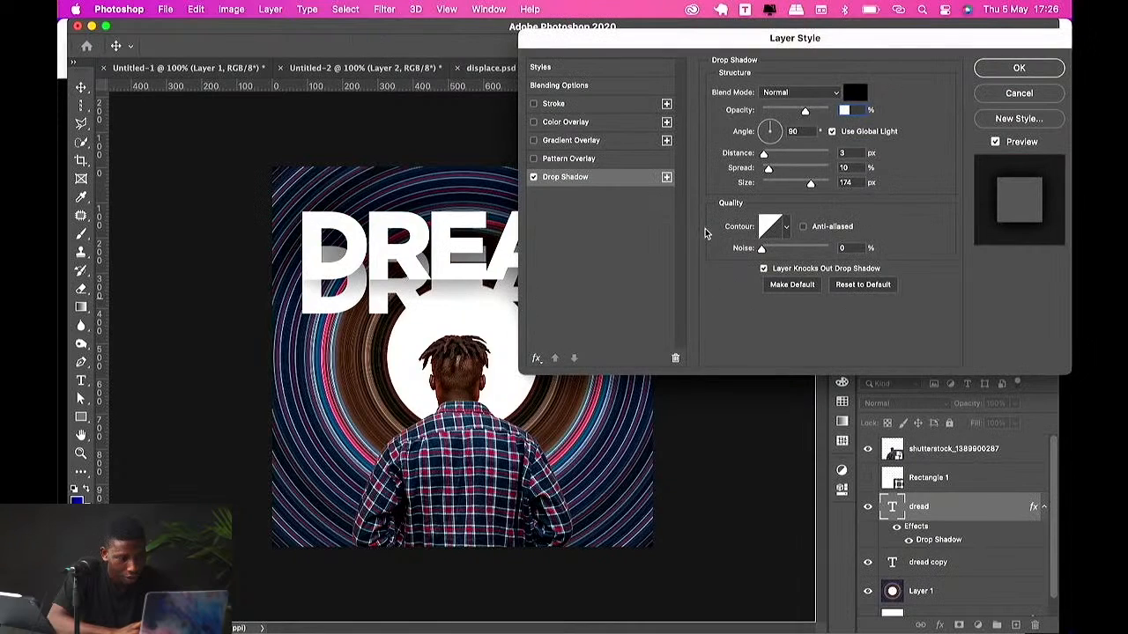
left_click(1018, 68)
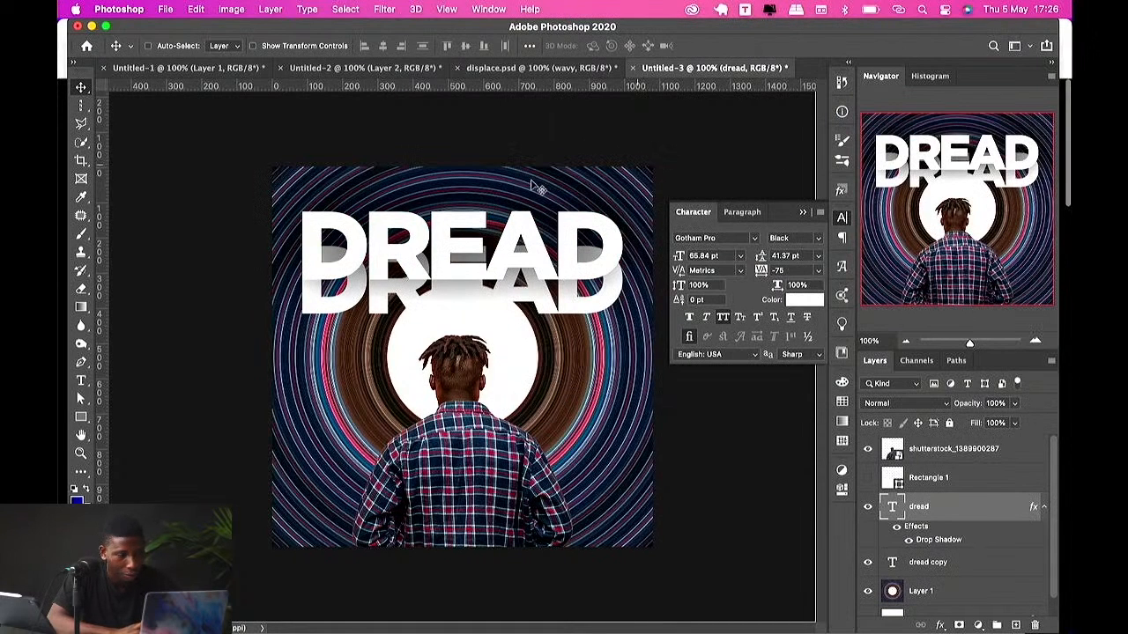
Step: Lower the duplicate DREAD text layer's opacity to 83%
left_click(514, 296, "super")
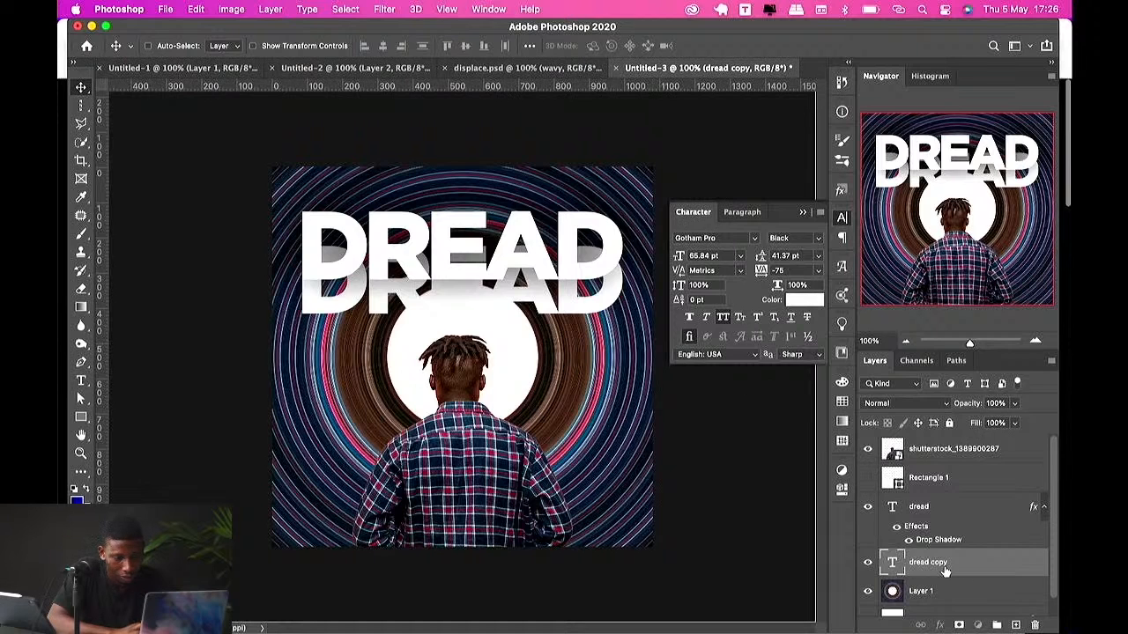
left_click_drag(968, 415, 936, 413)
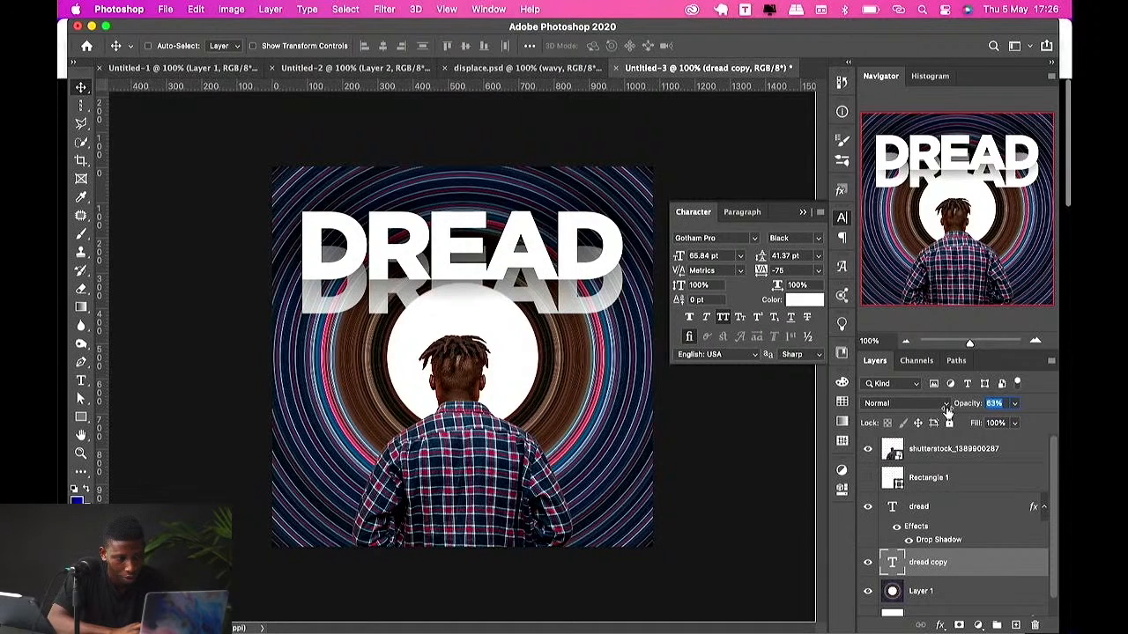
Step: Restore the duplicate DREAD text's opacity to 100% and drag a further copy of it downward
key("0")
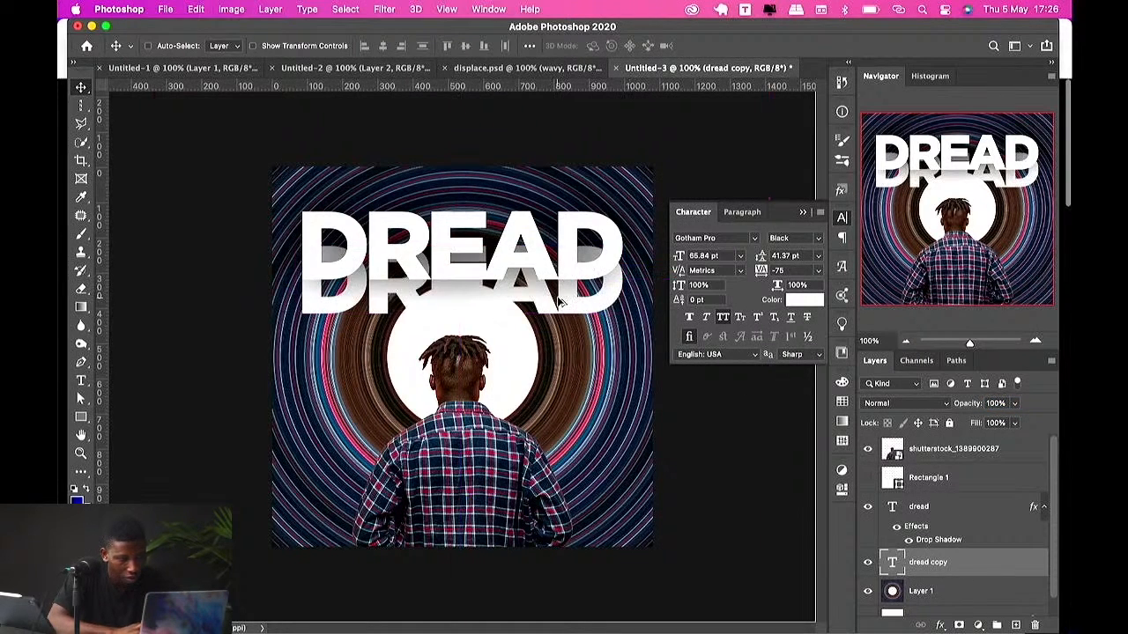
left_click_drag(555, 306, 556, 340)
key("super+z")
left_click_drag(563, 301, 564, 332)
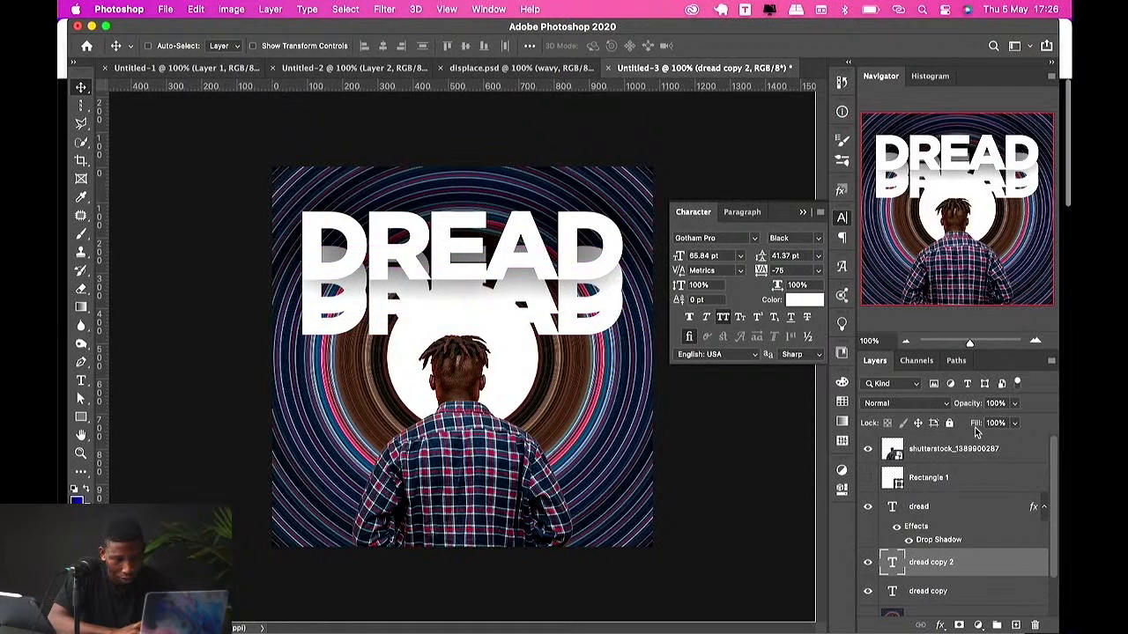
Step: Set the new text copy's fill to 0% and give it a 4 px outside Stroke in a pink sampled from the ring
left_click_drag(976, 426, 719, 441)
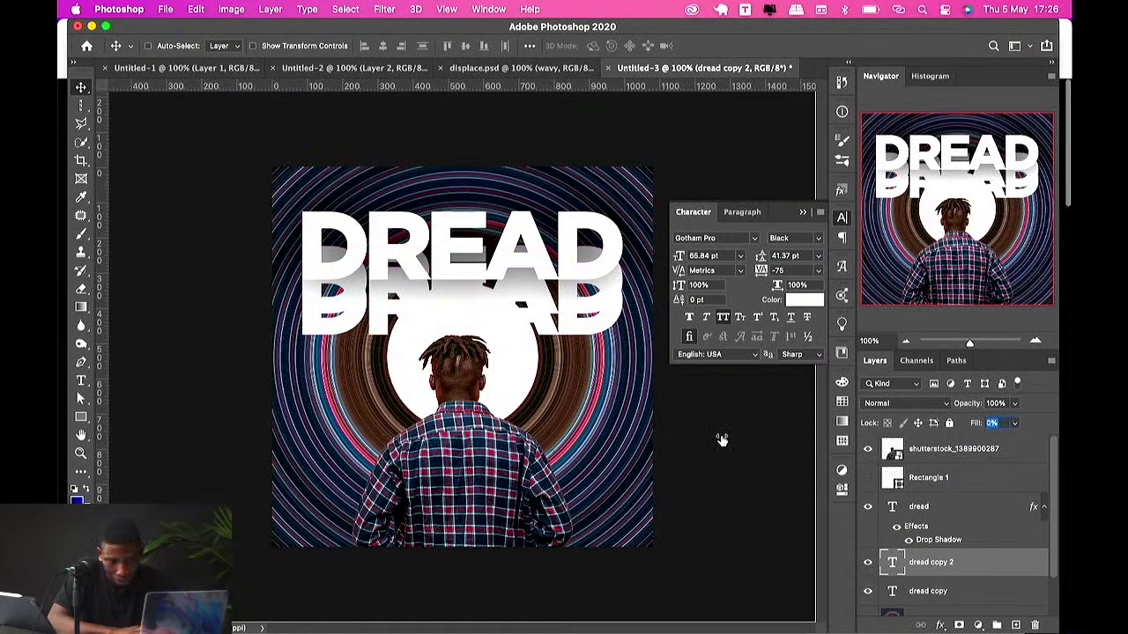
left_click(939, 626)
left_click(956, 476)
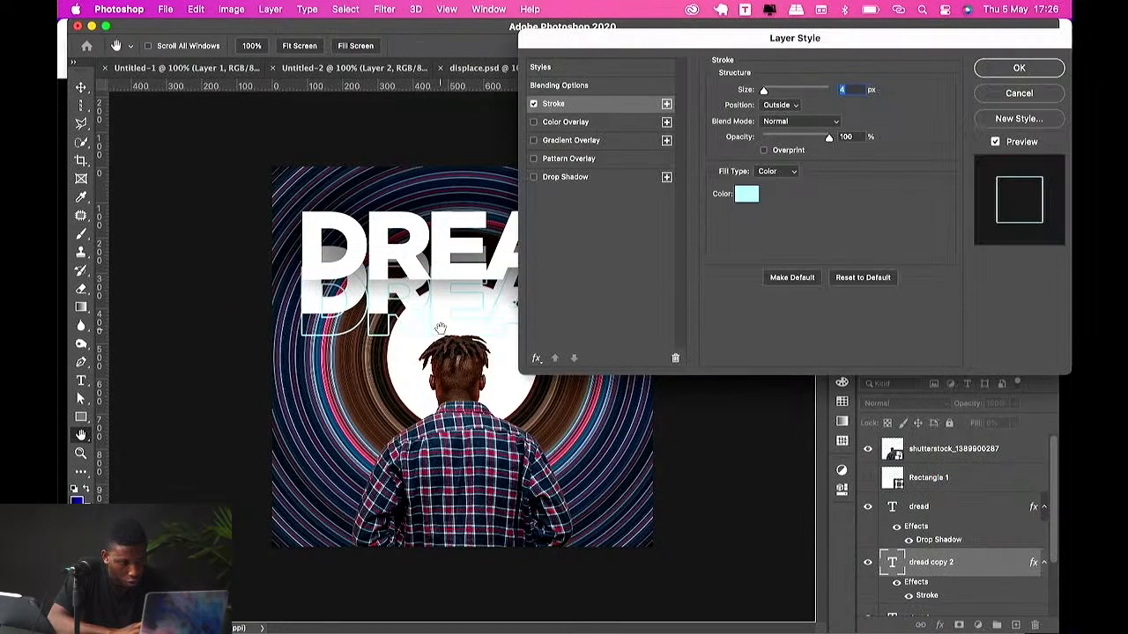
left_click(741, 196)
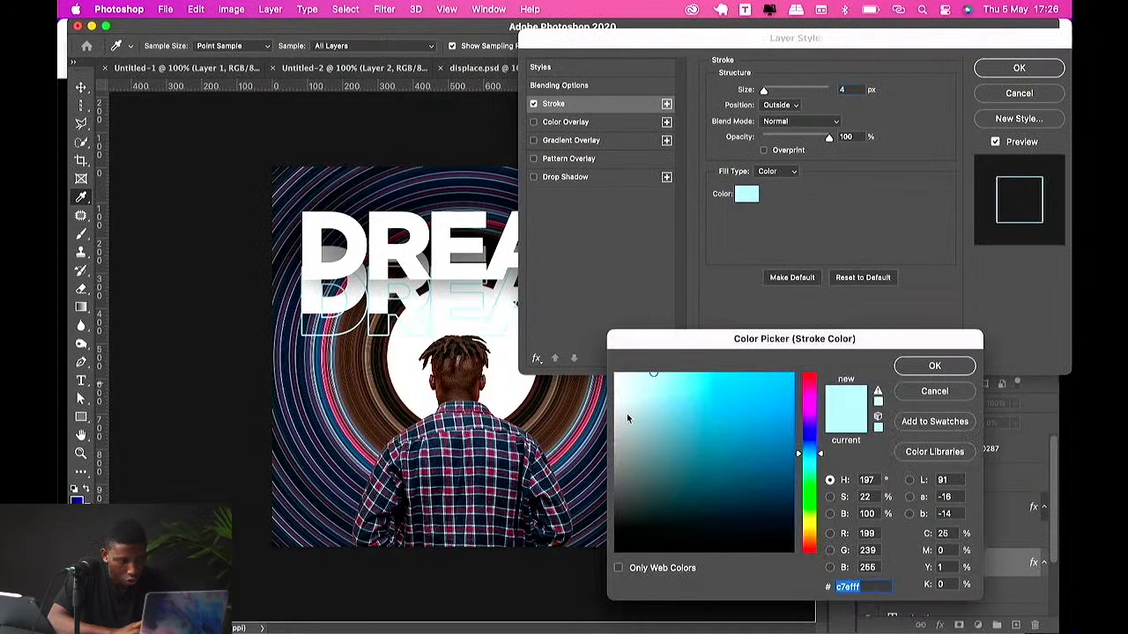
left_click(586, 424)
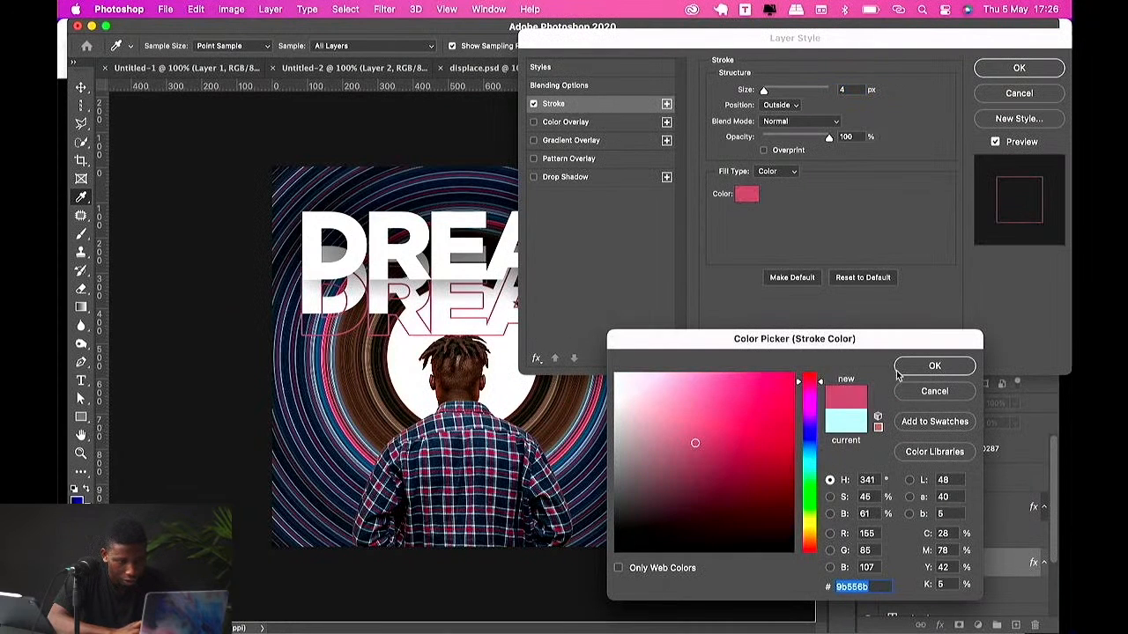
left_click(931, 365)
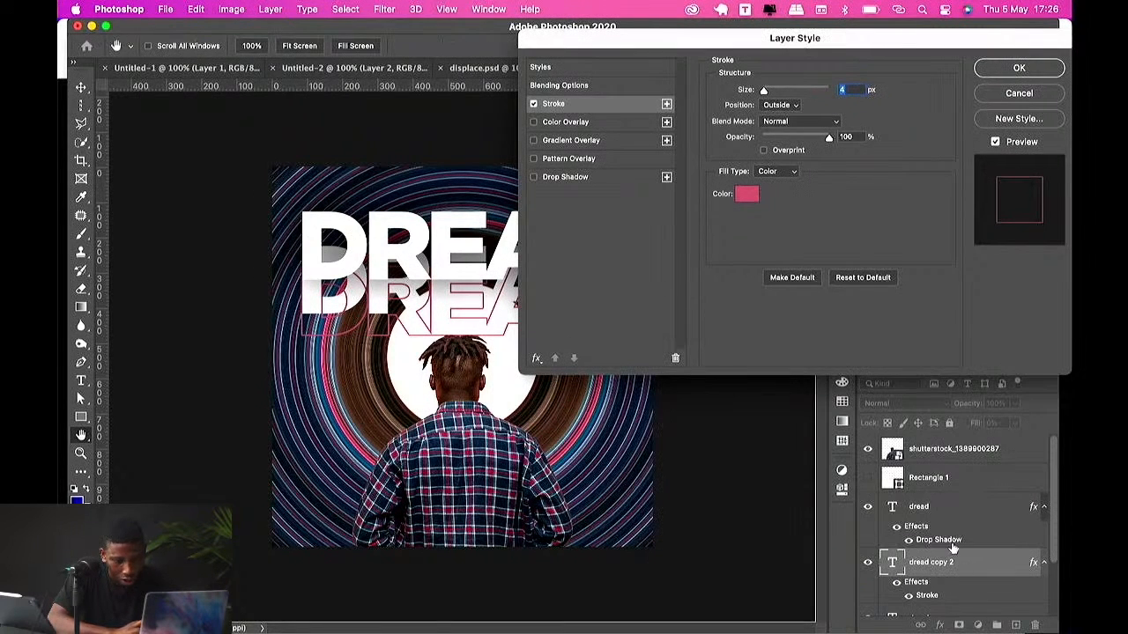
left_click(985, 74)
Step: Move the stroked text copy below the other duplicate, nudge it slightly down, and set its opacity to 23%
scroll(947, 575, "down", 2)
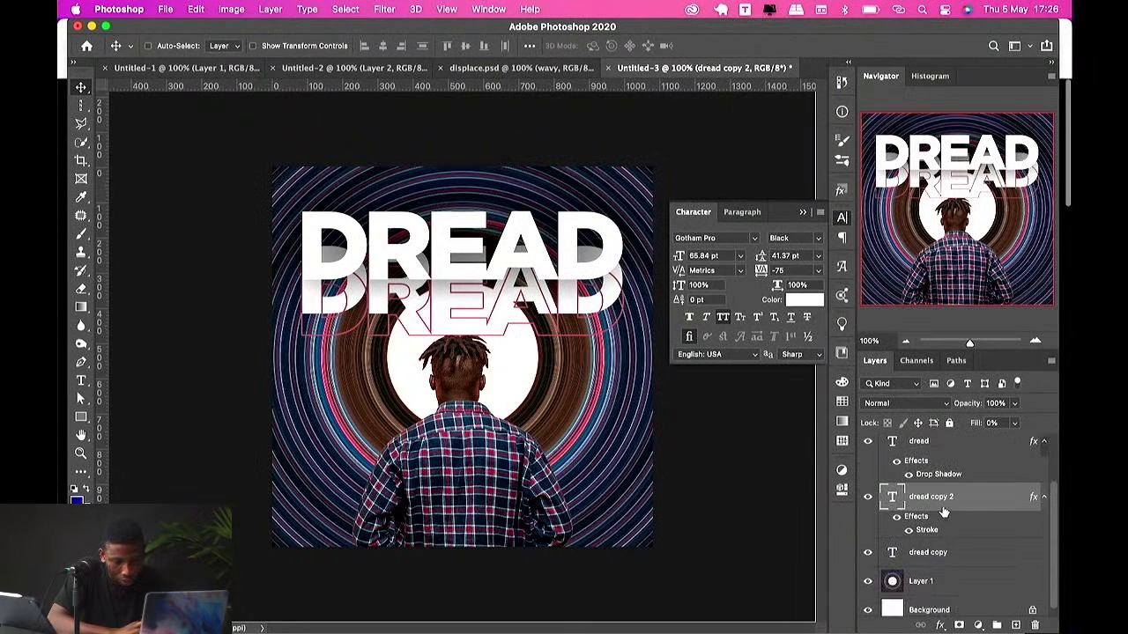
left_click_drag(942, 513, 943, 570)
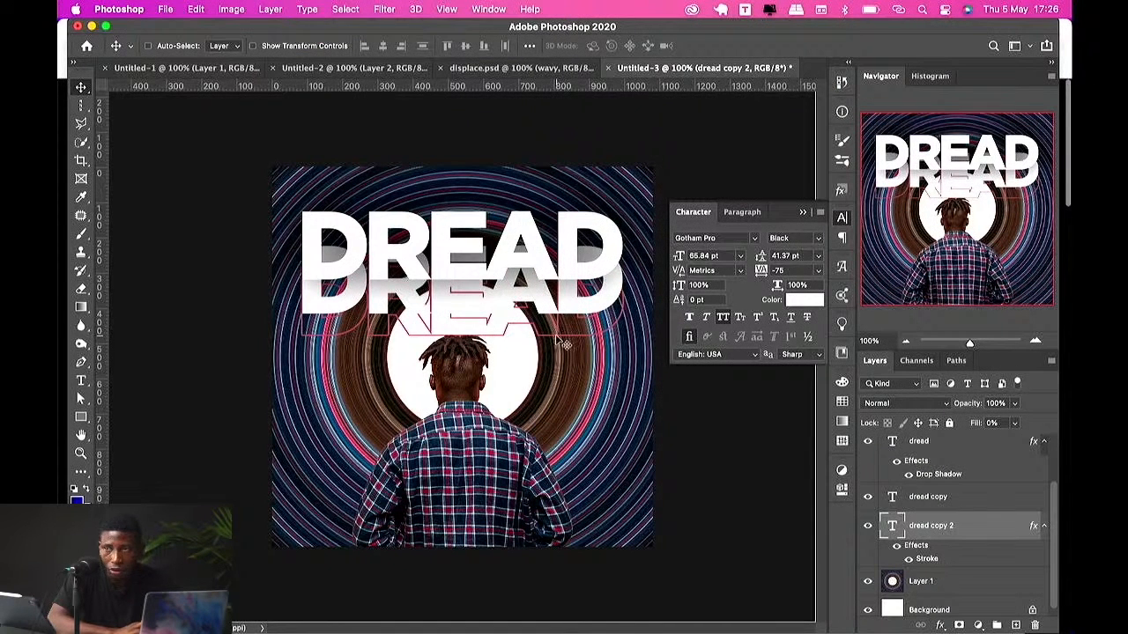
left_click_drag(467, 313, 468, 322)
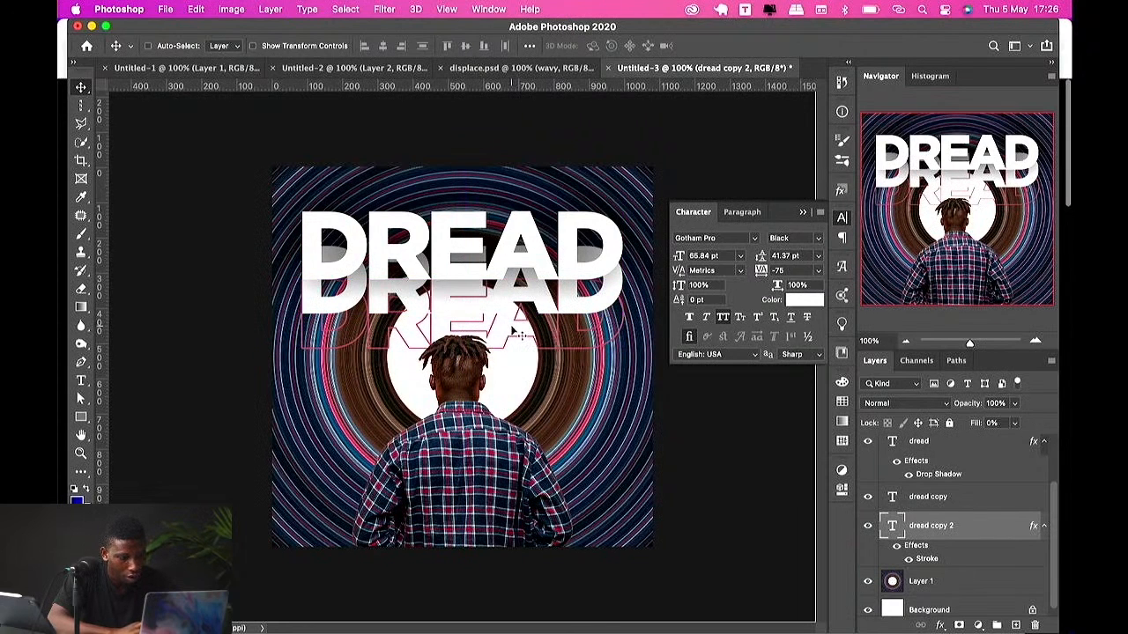
key("2")
Step: Add a Drop Shadow to the man photo layer, positioning the shadow at about 47° angle and 288 px distance
left_click(617, 392, "super")
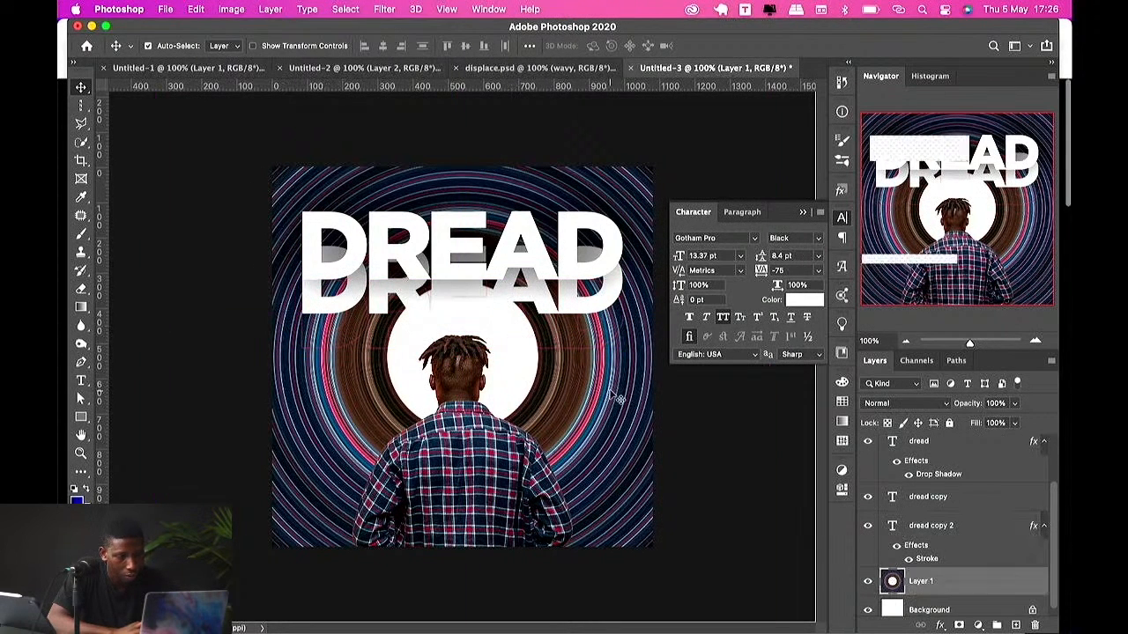
left_click(526, 440, "super")
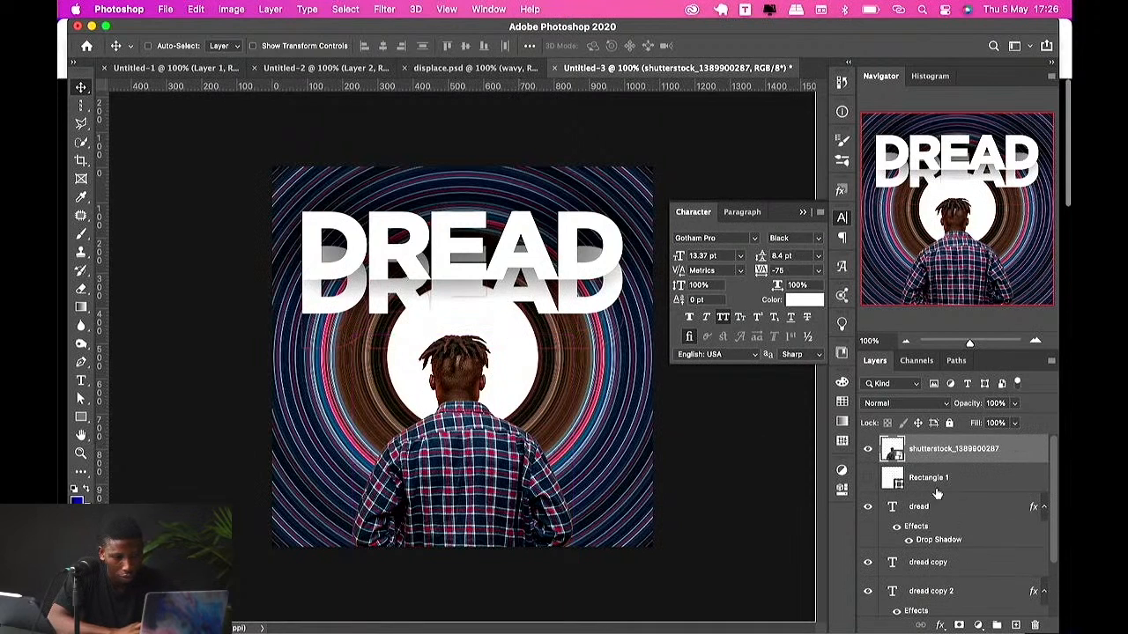
left_click(940, 625)
left_click(967, 596)
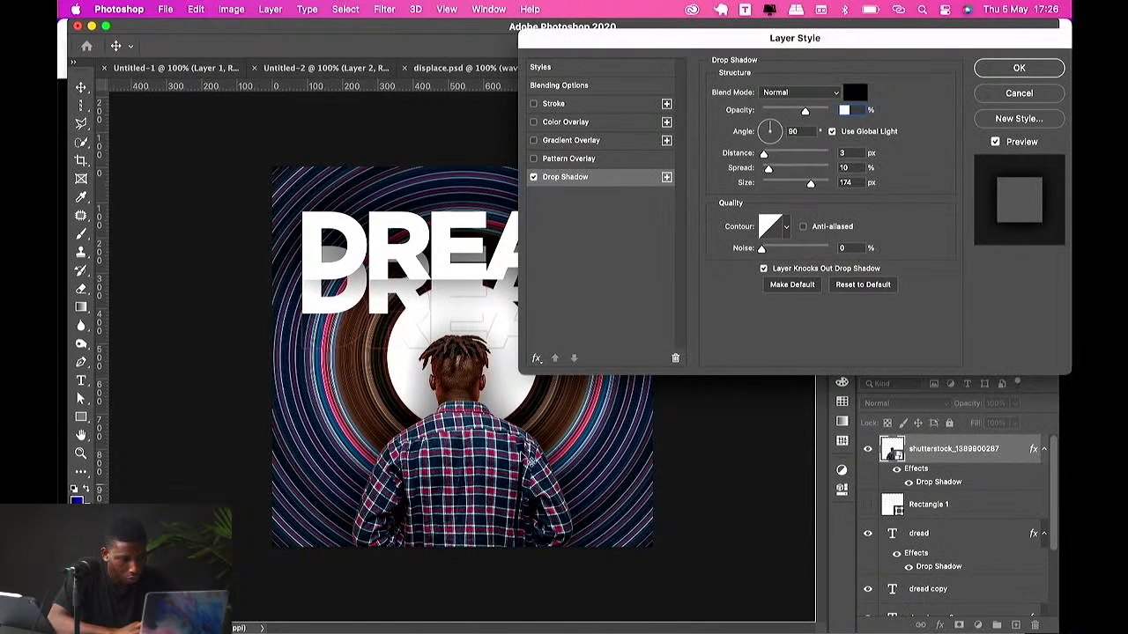
left_click_drag(546, 422, 452, 526)
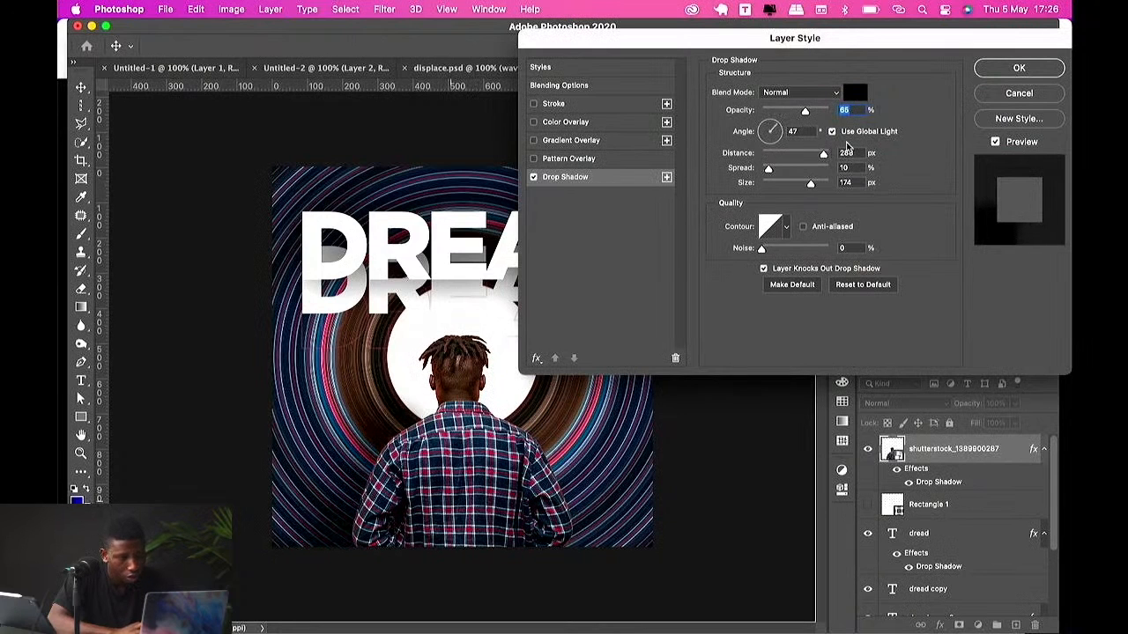
left_click(989, 74)
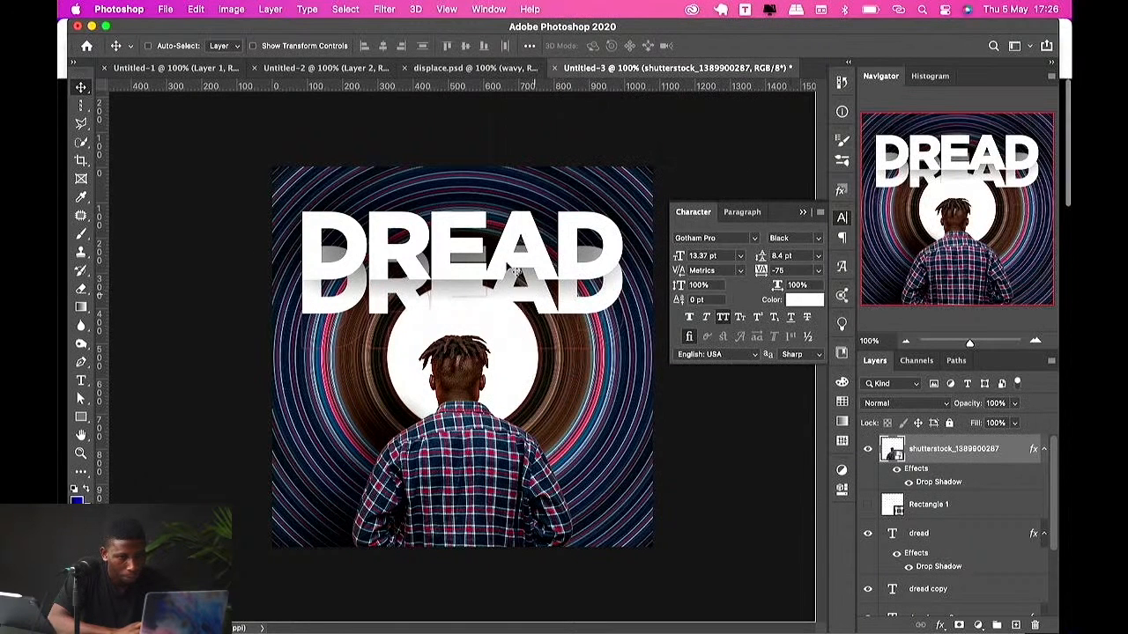
Step: Edit the top headline text to read DREADS
key("super")
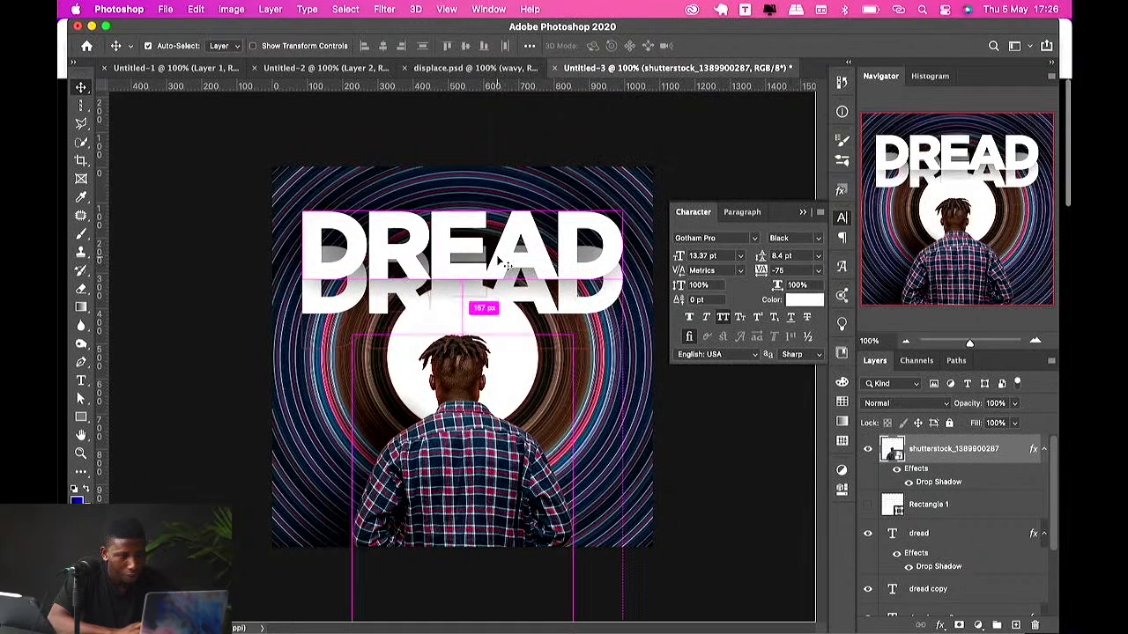
double_click(505, 264)
left_click(498, 257)
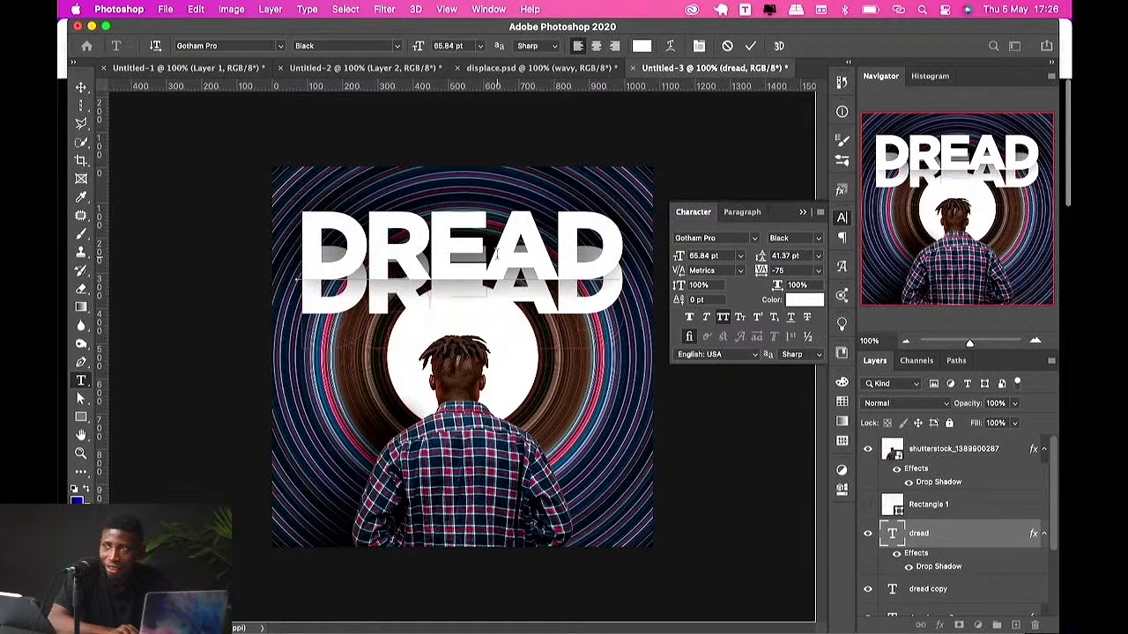
type("s")
key("super+Return")
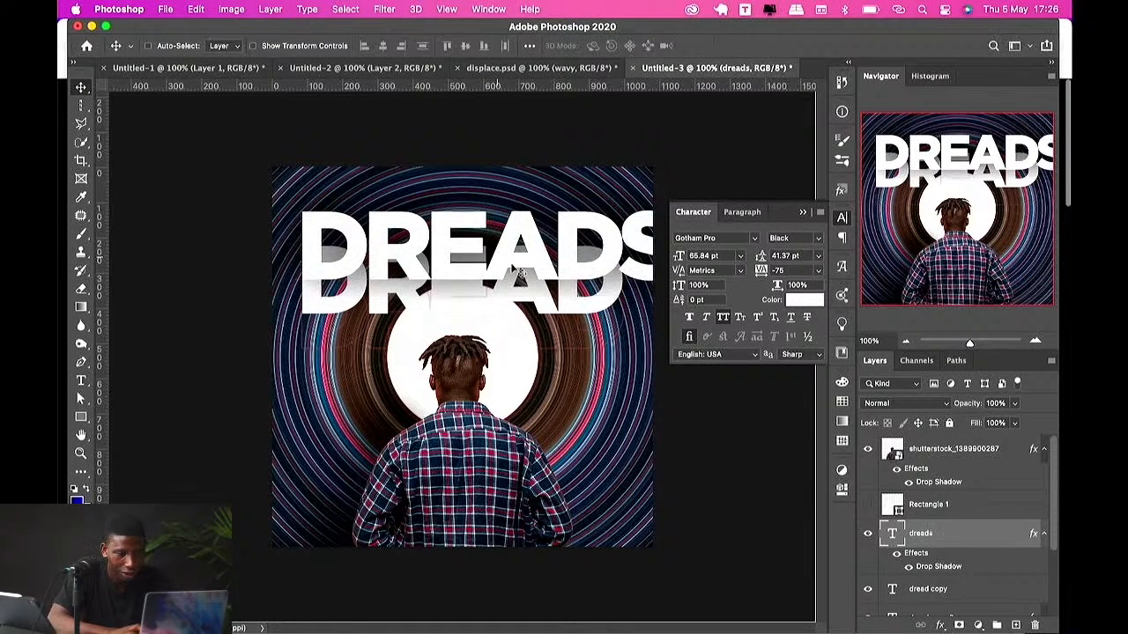
Step: Change the duplicate text layer's wording to DREADS as well
double_click(892, 590)
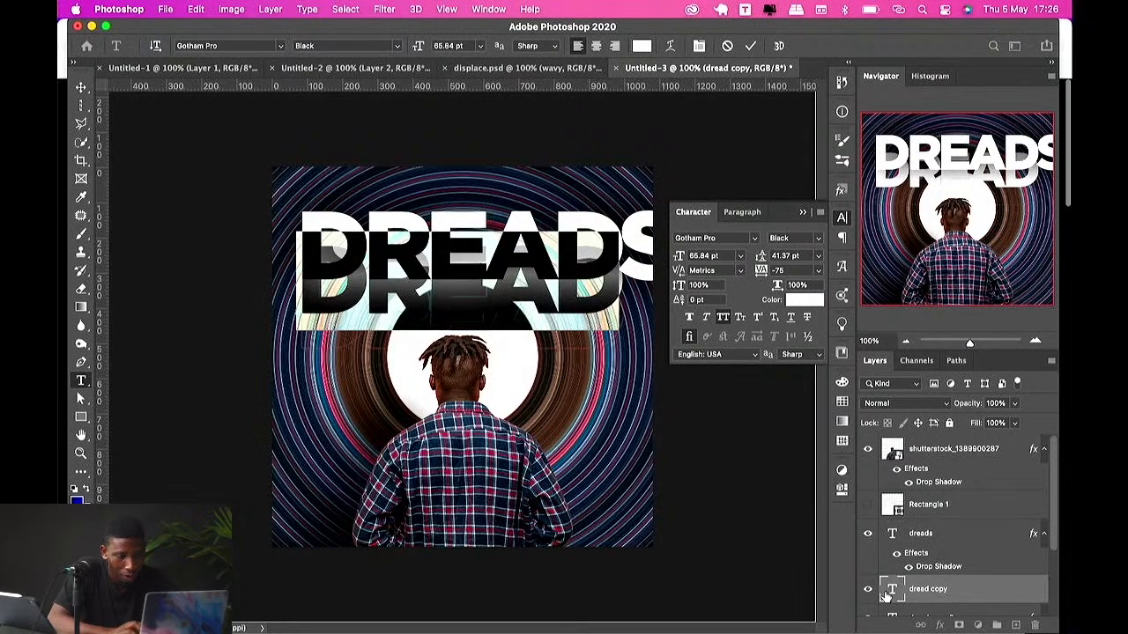
type("s")
key("super+Return")
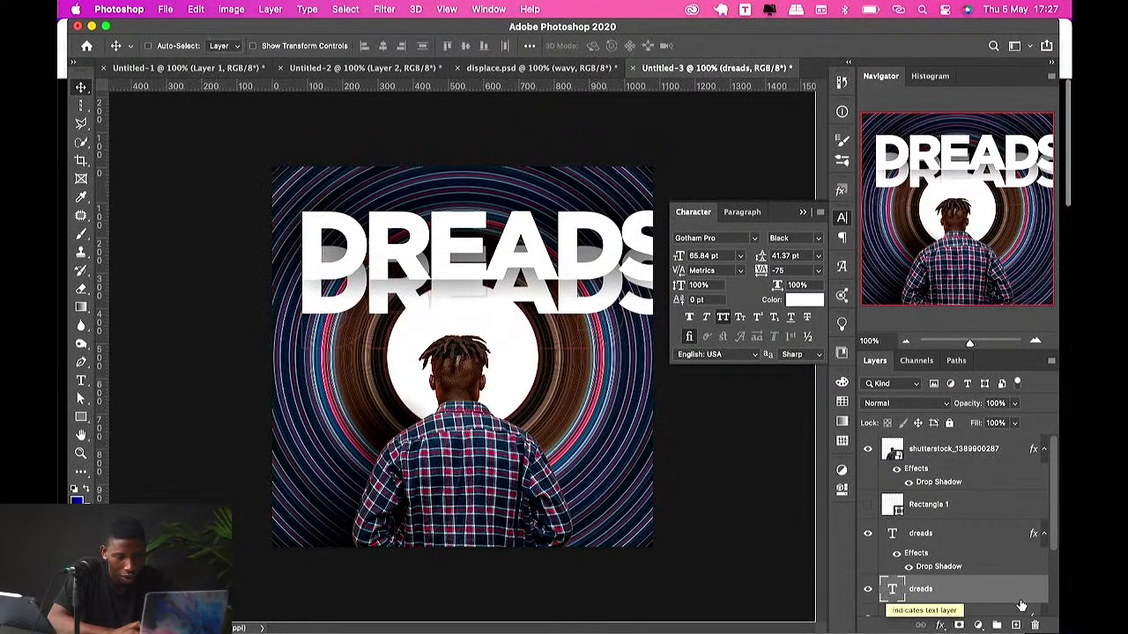
Step: Delete the stroked outline copy of the headline text
scroll(1002, 599, "down", 3)
scroll(939, 517, "up", 2)
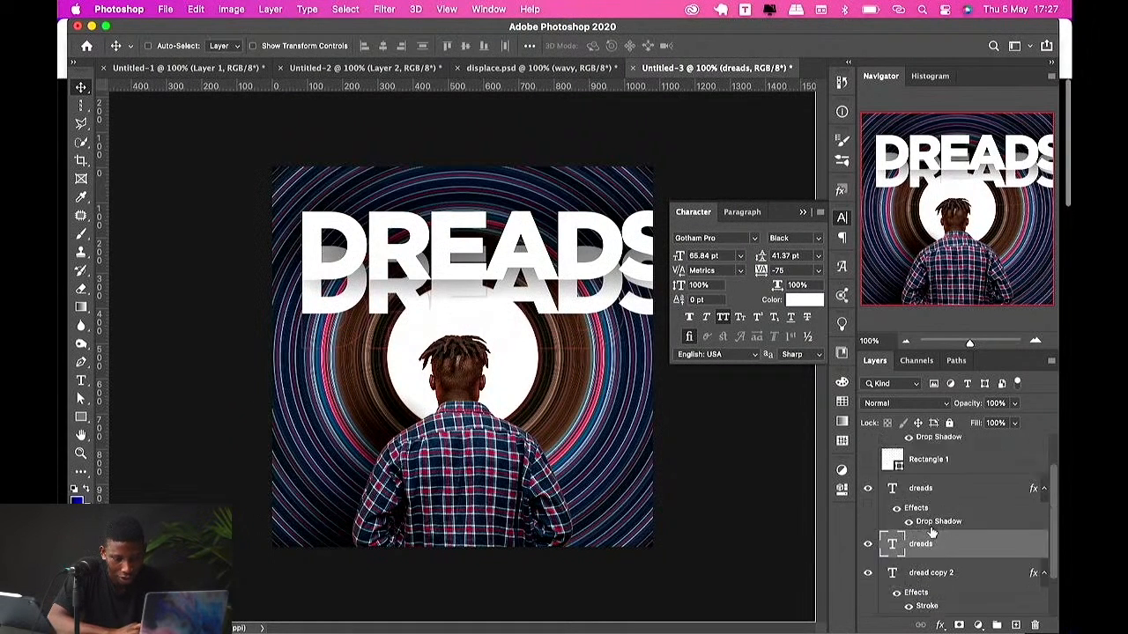
double_click(892, 559)
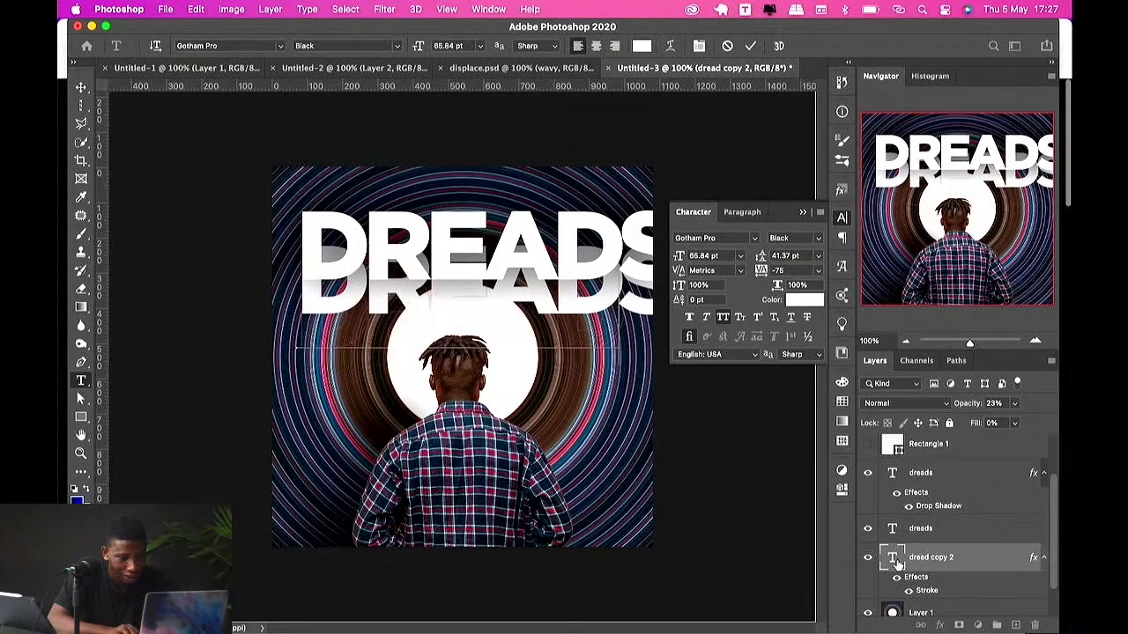
key("super+Return")
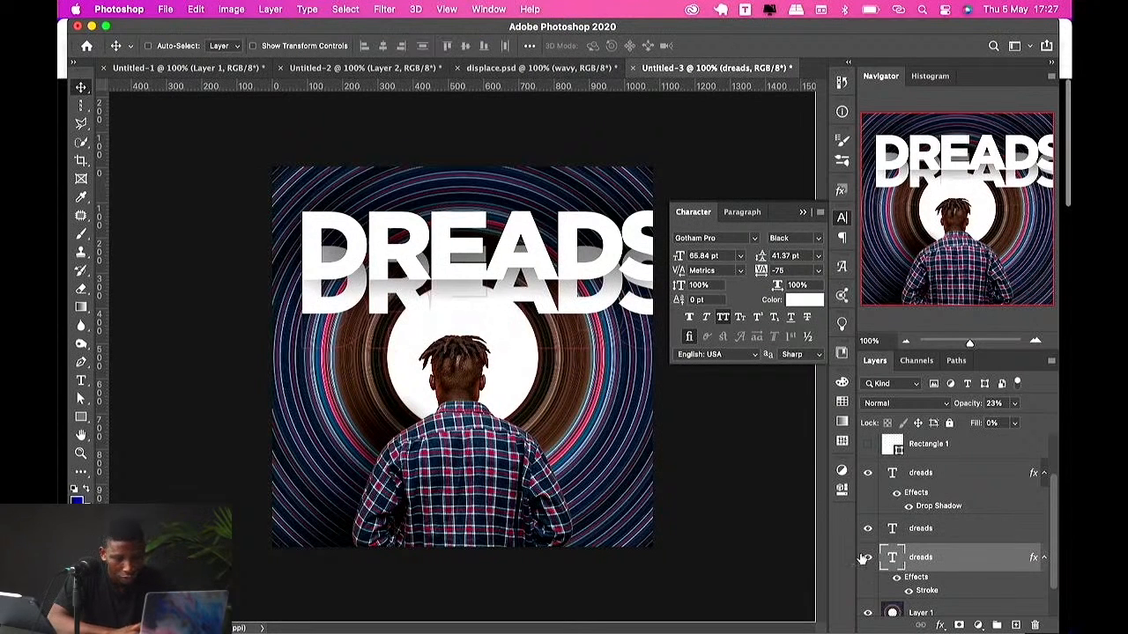
scroll(881, 555, "down", 1)
key("Delete")
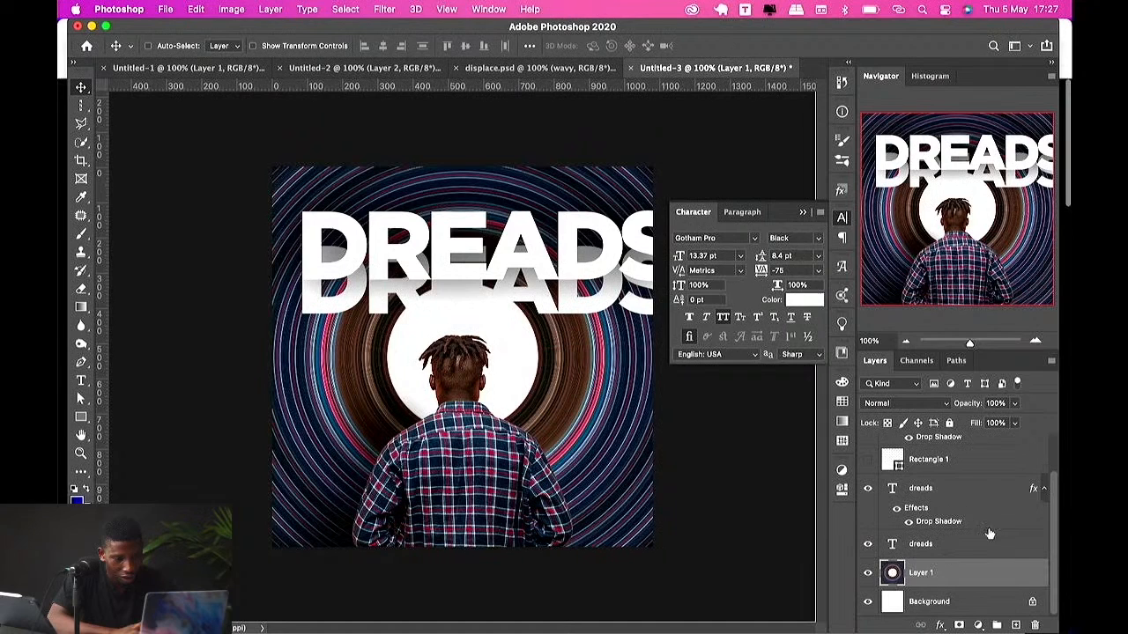
Step: Select both DREADS text layers and scale them down together so the word fits inside the canvas
left_click(947, 484)
scroll(941, 498, "up", 1)
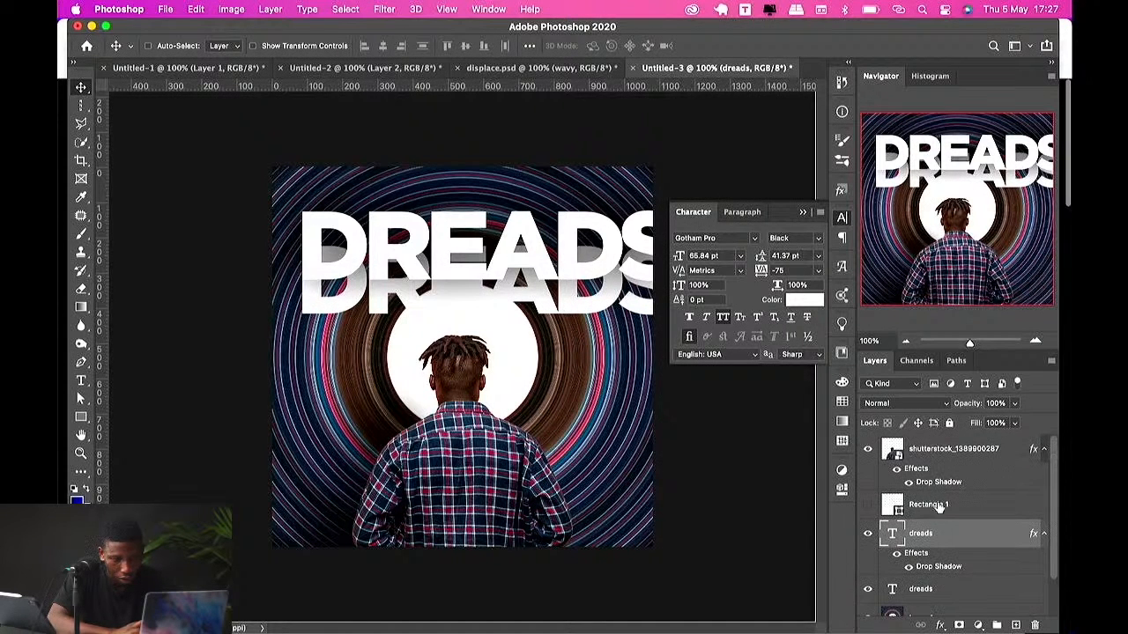
left_click(921, 591, "shift")
key("super+t")
left_click(800, 213)
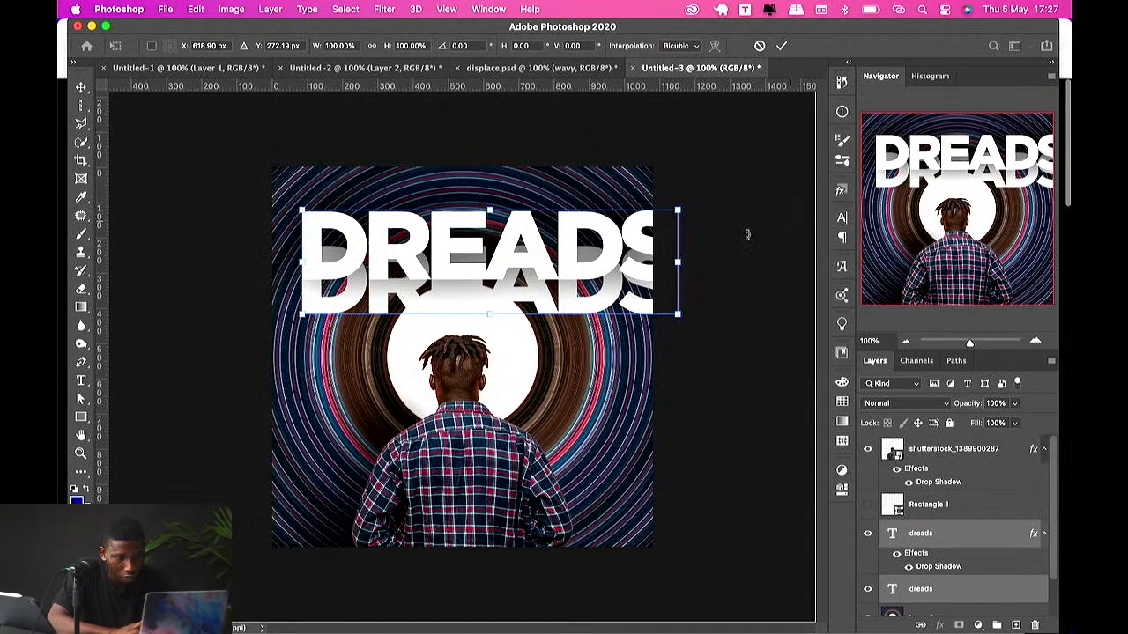
left_click_drag(682, 265, 603, 262)
key("Return")
Step: Add a layer mask to the lower DREADS copy and paint out its lower half with a 250 px brush
left_click(936, 539)
left_click(934, 589)
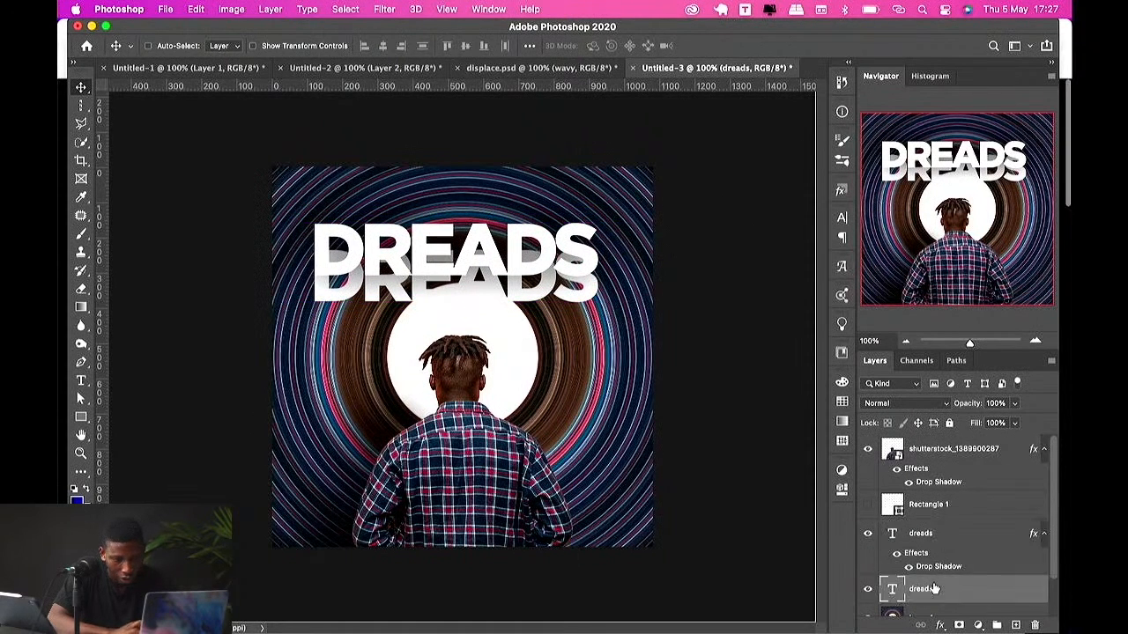
left_click(959, 625)
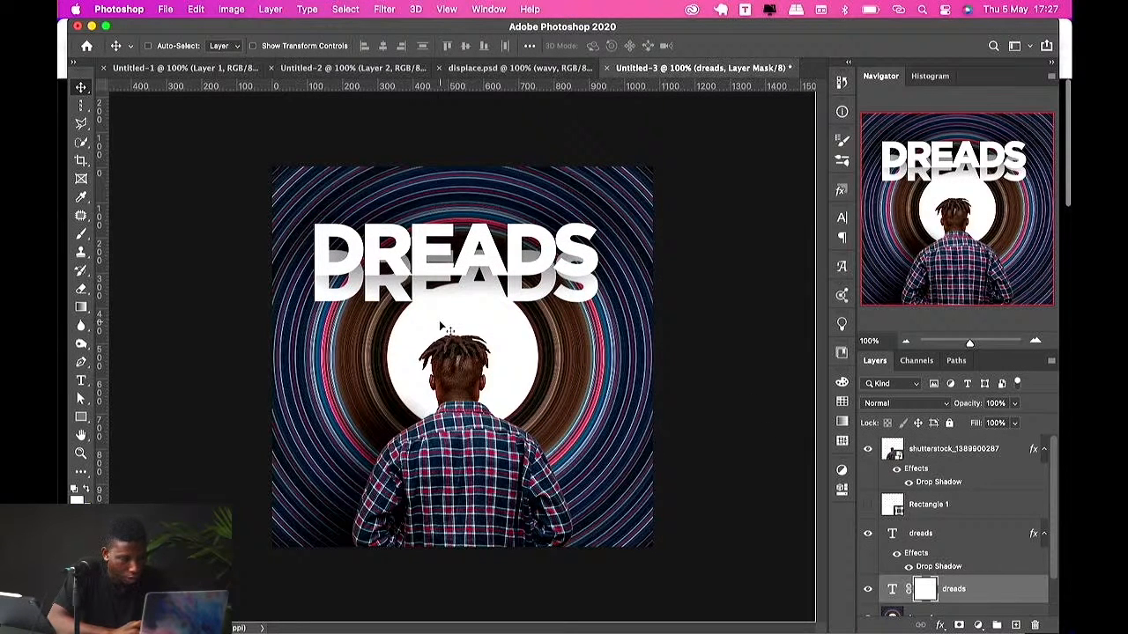
key("b")
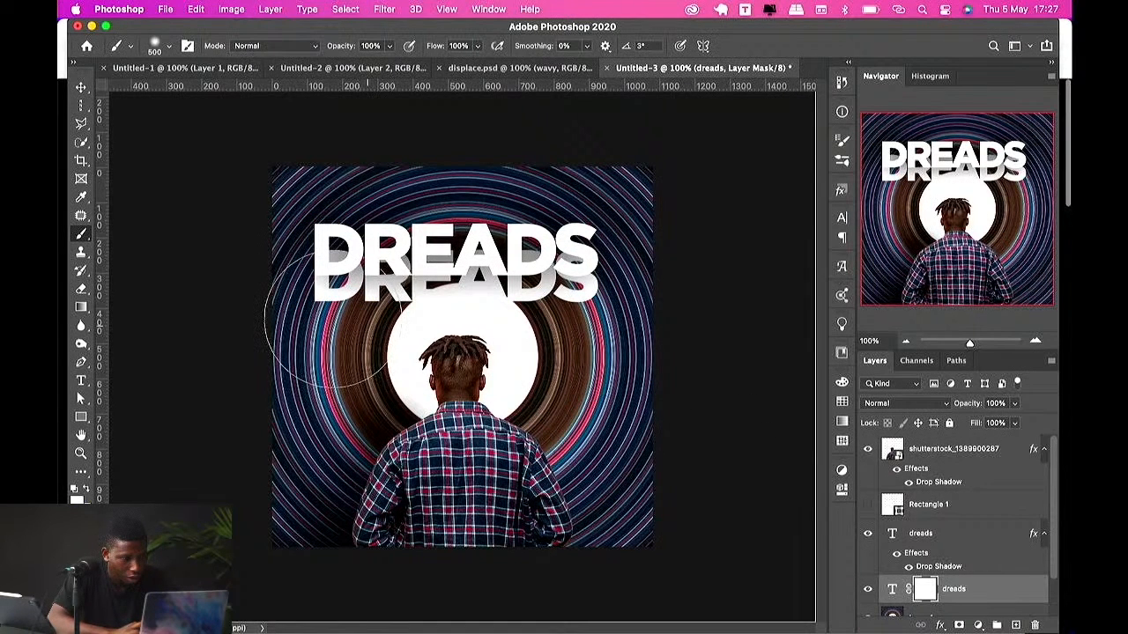
key("bracketleft")
key("bracketleft")
key("bracketleft")
key("bracketleft")
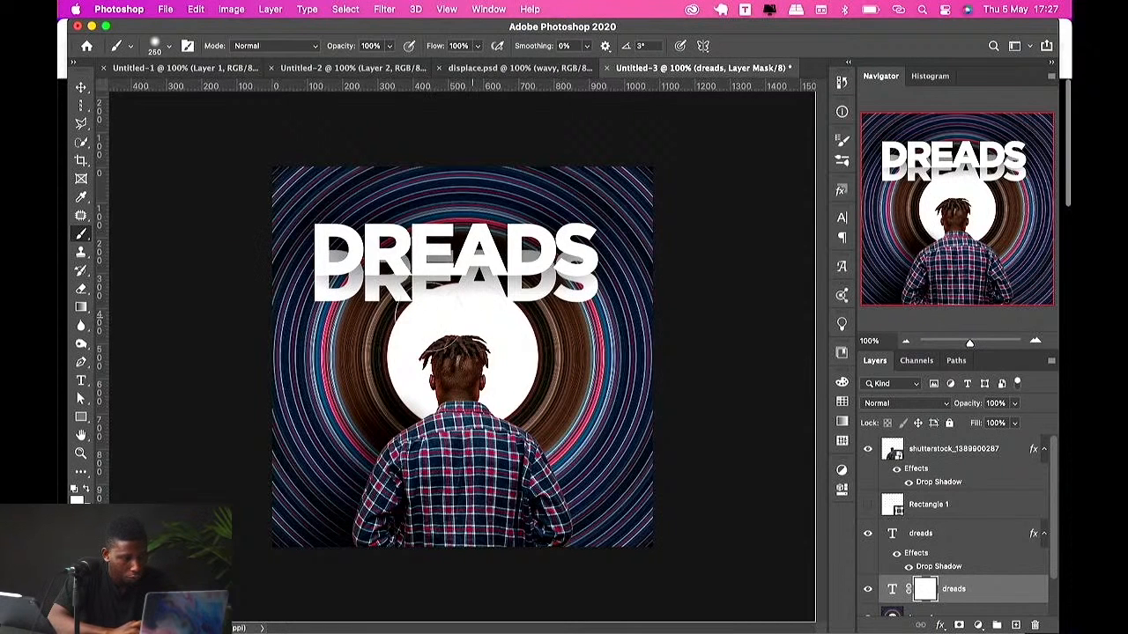
mouse_move(330, 304)
left_mouse_down()
mouse_move(476, 282)
mouse_move(626, 321)
mouse_move(490, 283)
mouse_move(262, 323)
mouse_move(432, 286)
mouse_move(700, 304)
left_mouse_up()
key("v")
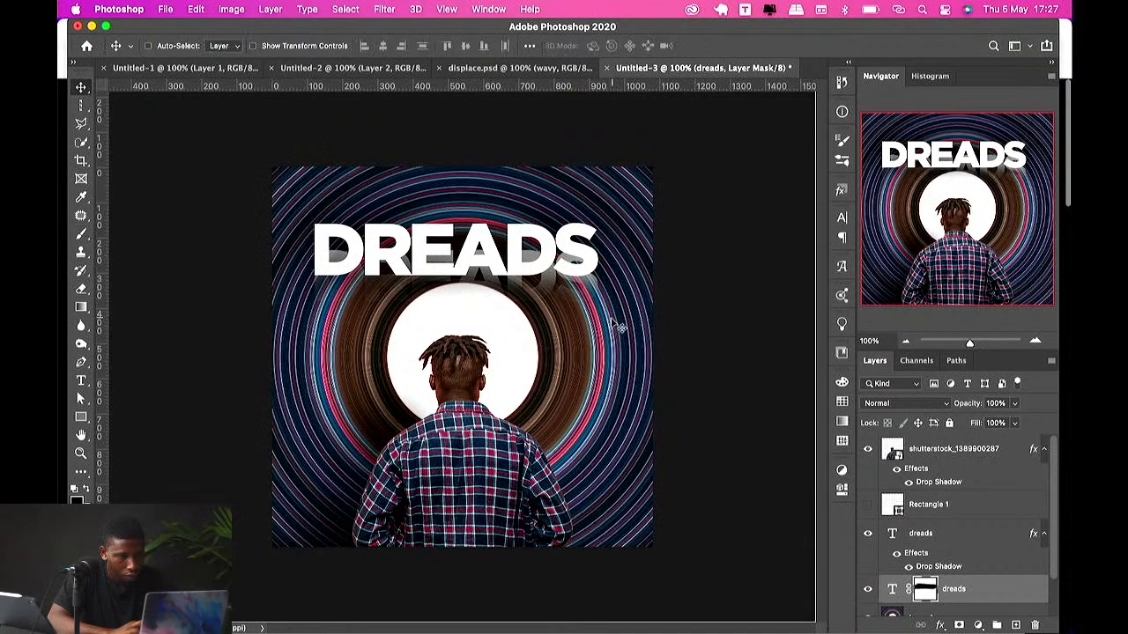
Step: Try to recolour the top DREADS text with a colour sampled from the image
left_click_drag(617, 322, 614, 328)
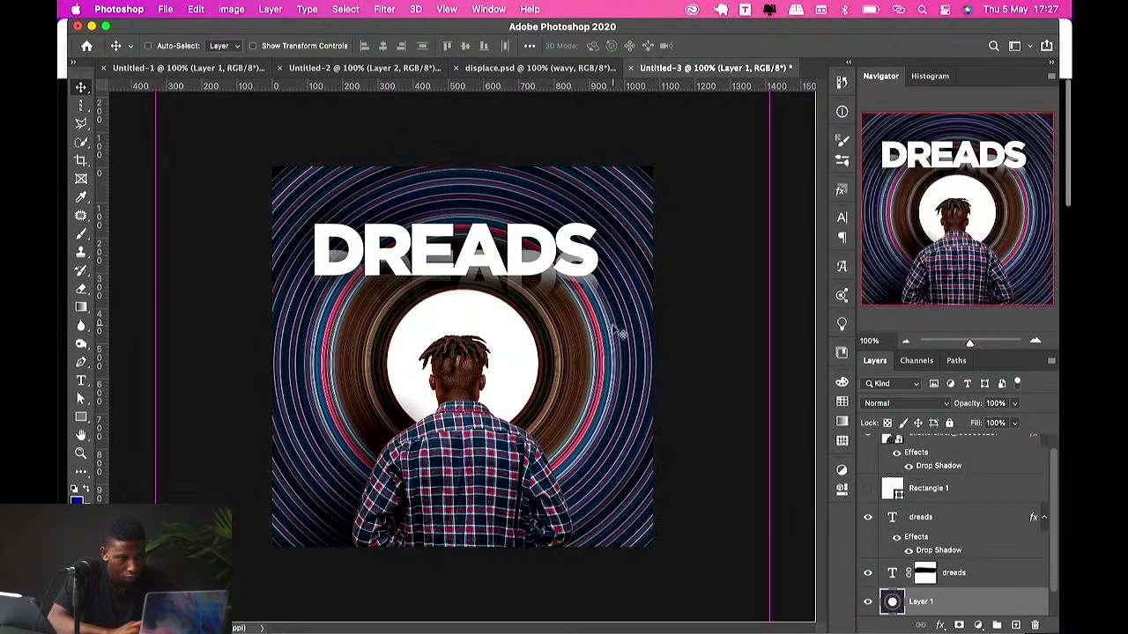
left_click(571, 277)
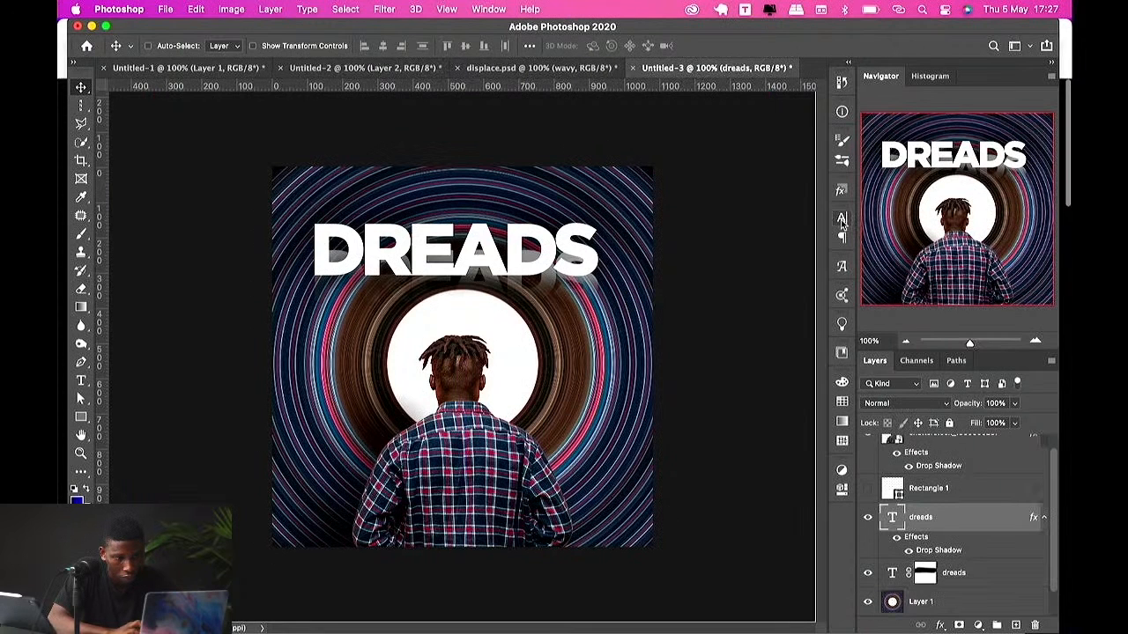
left_click(842, 218)
left_click(803, 299)
left_click(484, 423)
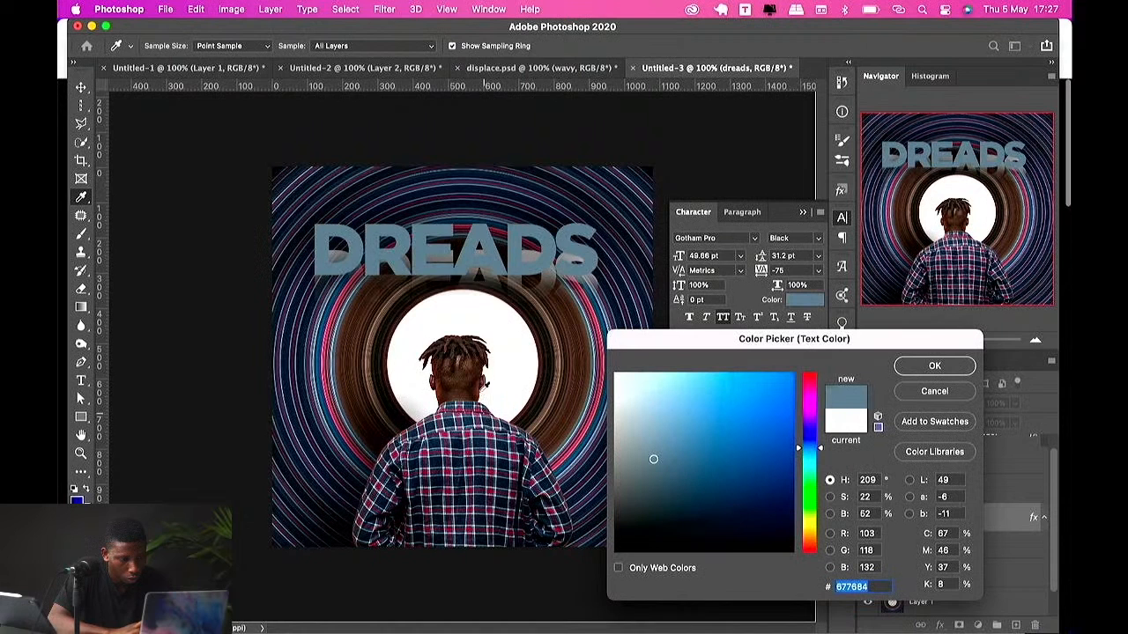
key("Escape")
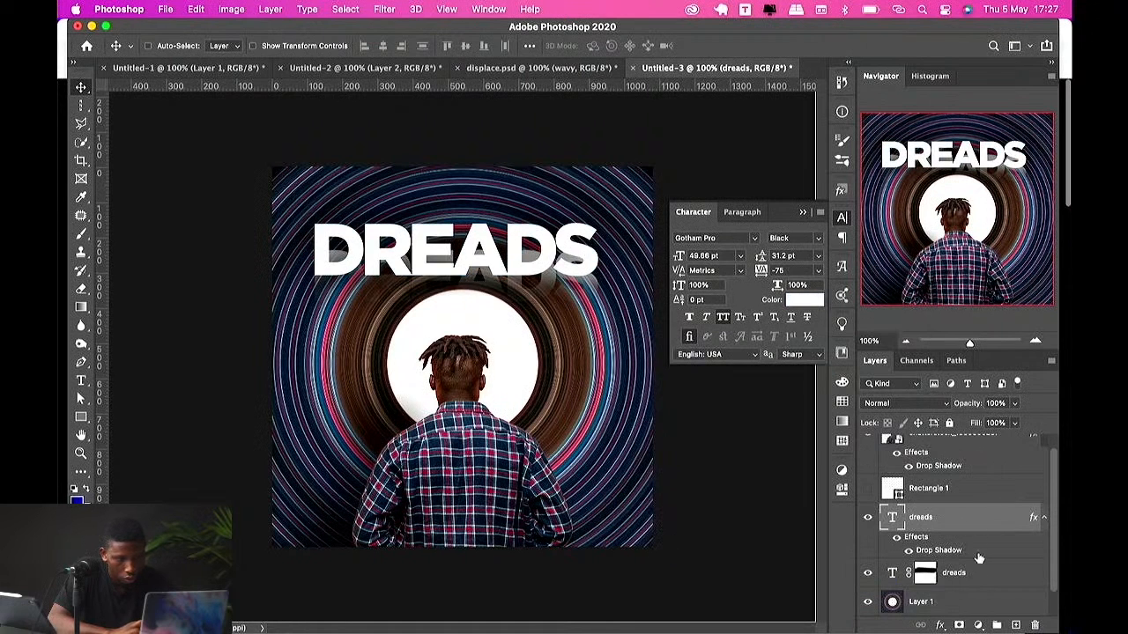
Step: Add a pale pink Solid Color fill layer above the background so it fills the ring's centre behind the man
left_click(930, 602)
left_click(977, 625)
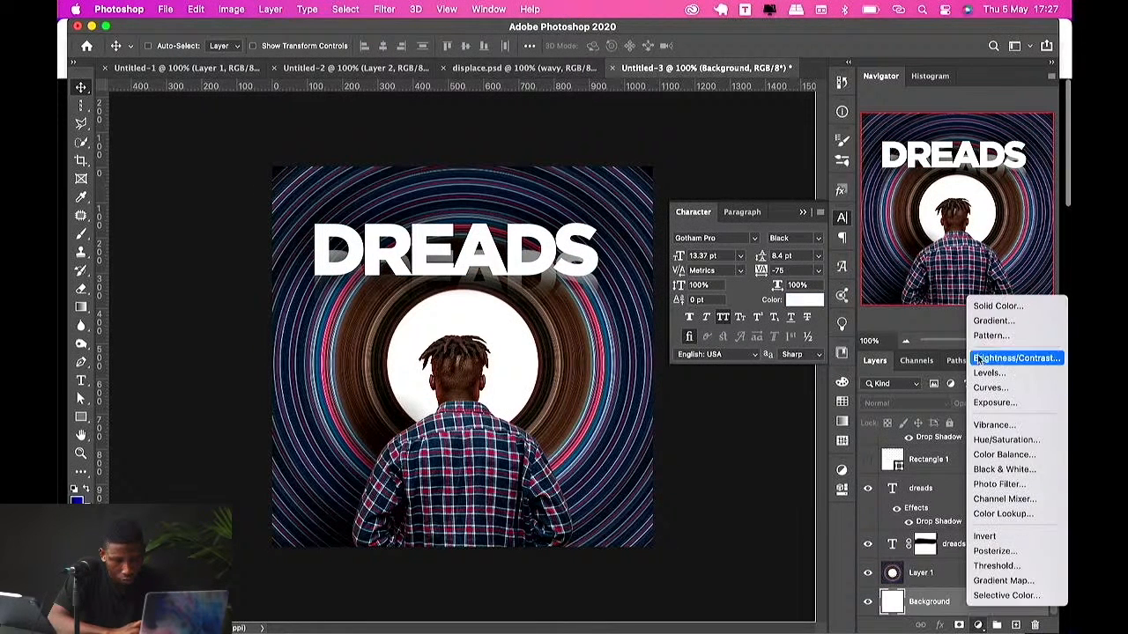
left_click(998, 306)
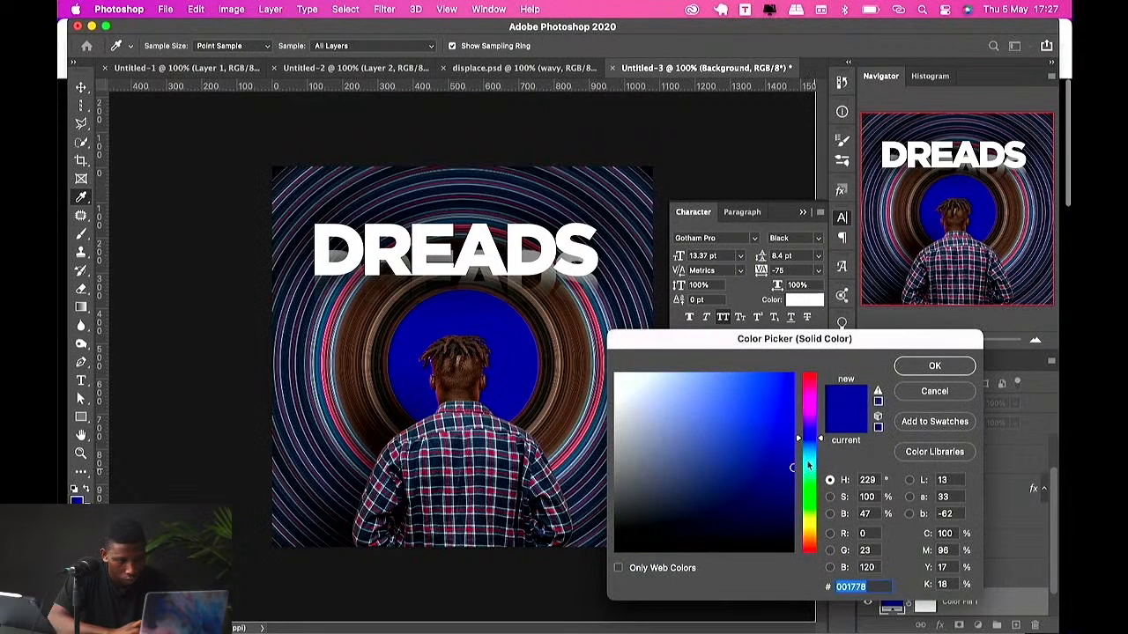
left_click_drag(808, 465, 817, 528)
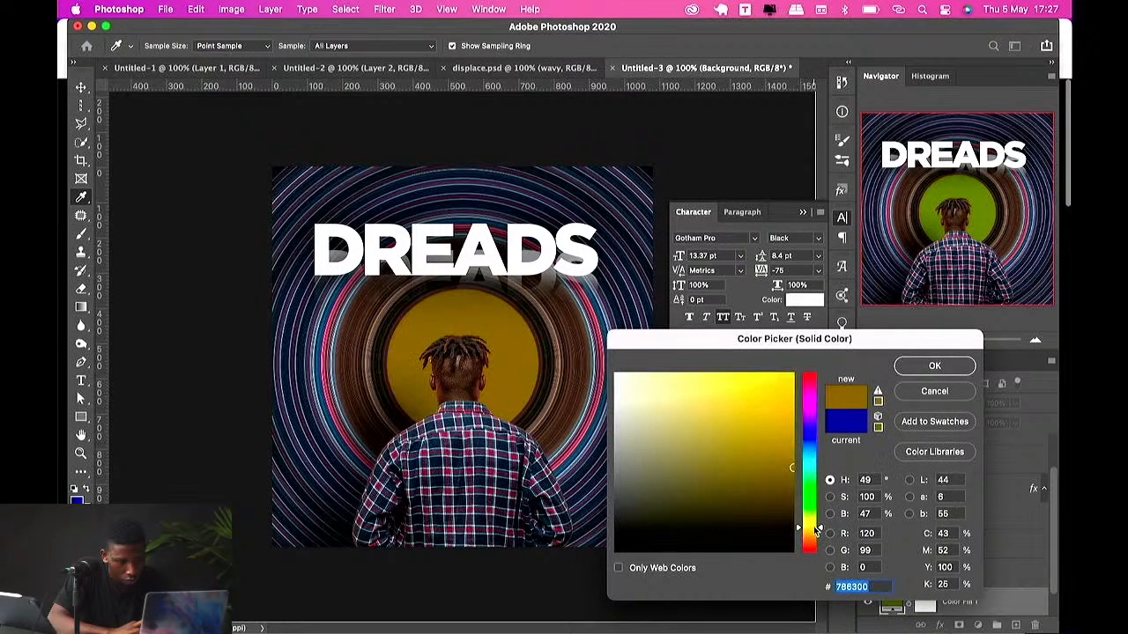
left_click(535, 401)
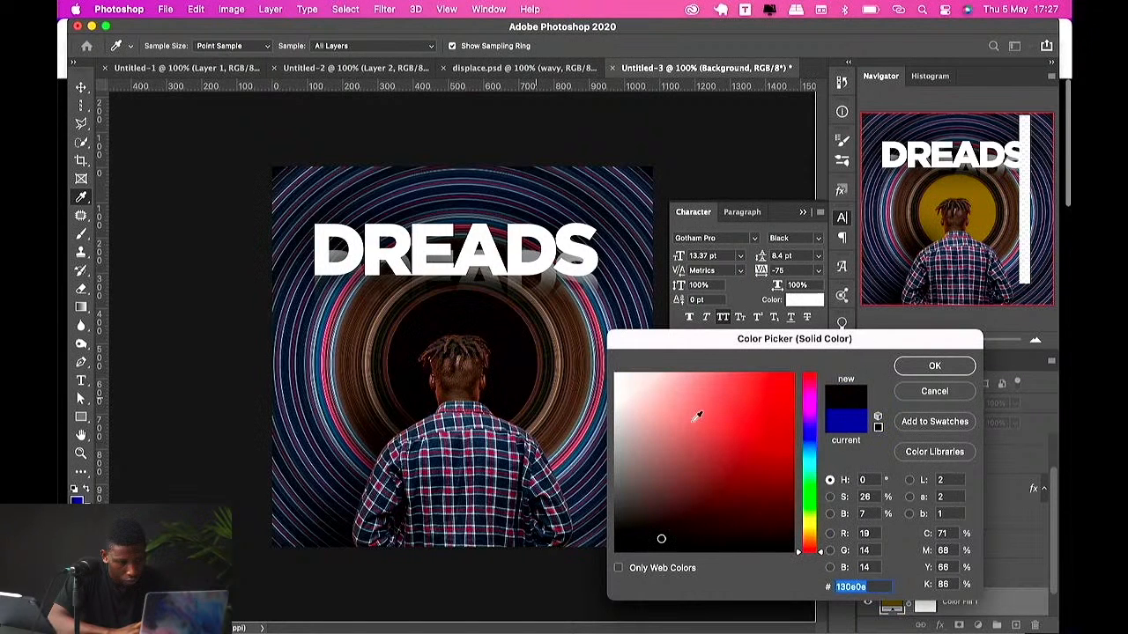
left_click(696, 415)
key("Return")
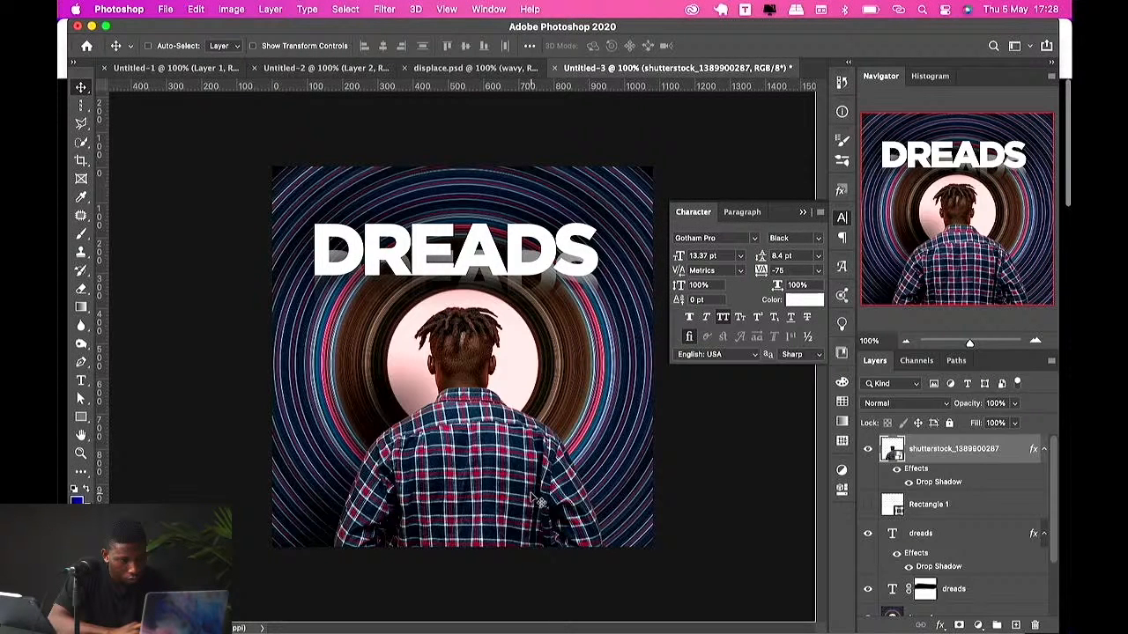
Step: Scale up the man's photo layer and move it lower in the frame
key("super+t")
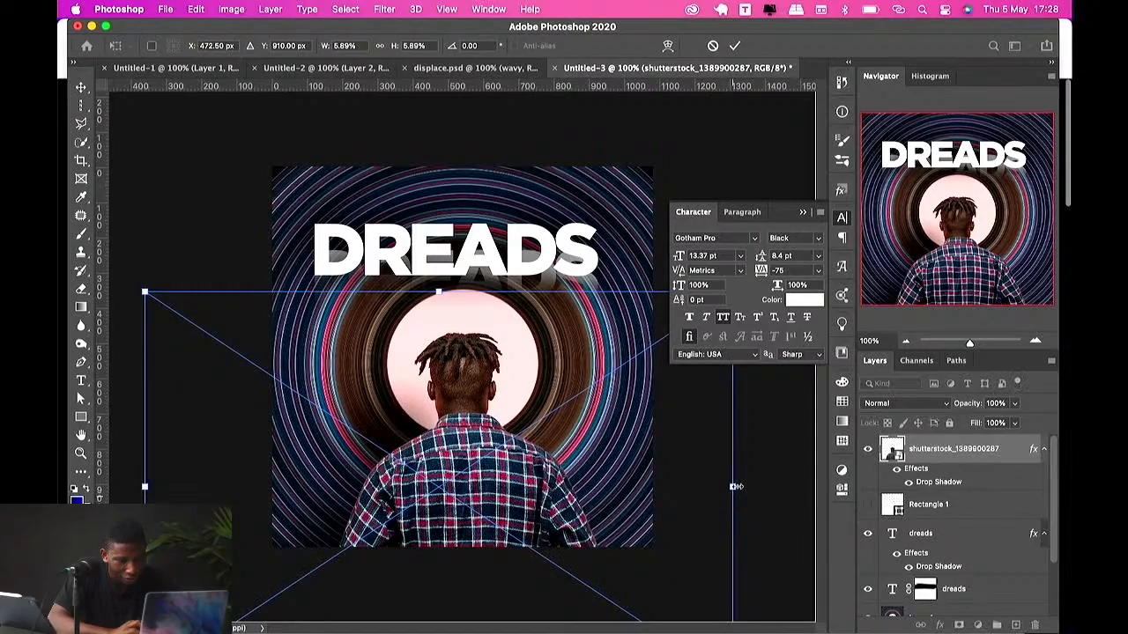
left_click_drag(733, 484, 881, 454)
left_click_drag(573, 479, 528, 524)
key("Return")
Step: Select both DREADS text layers, scale them up slightly together and nudge them down
left_click(927, 534)
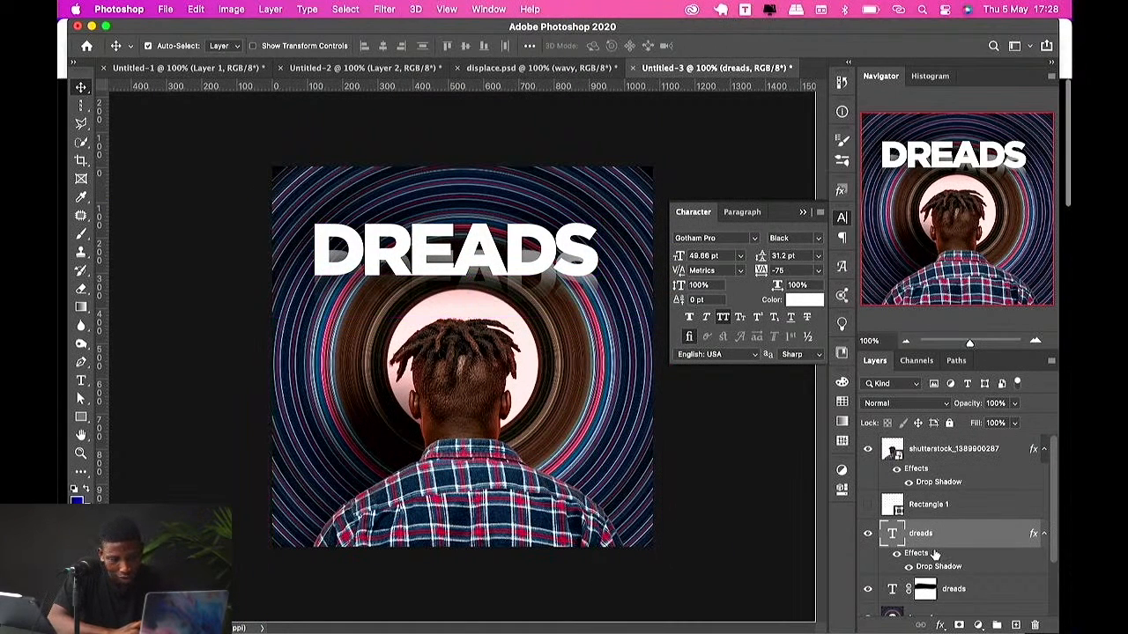
scroll(932, 573, "down", 1)
left_click(952, 573, "shift")
key("super+t")
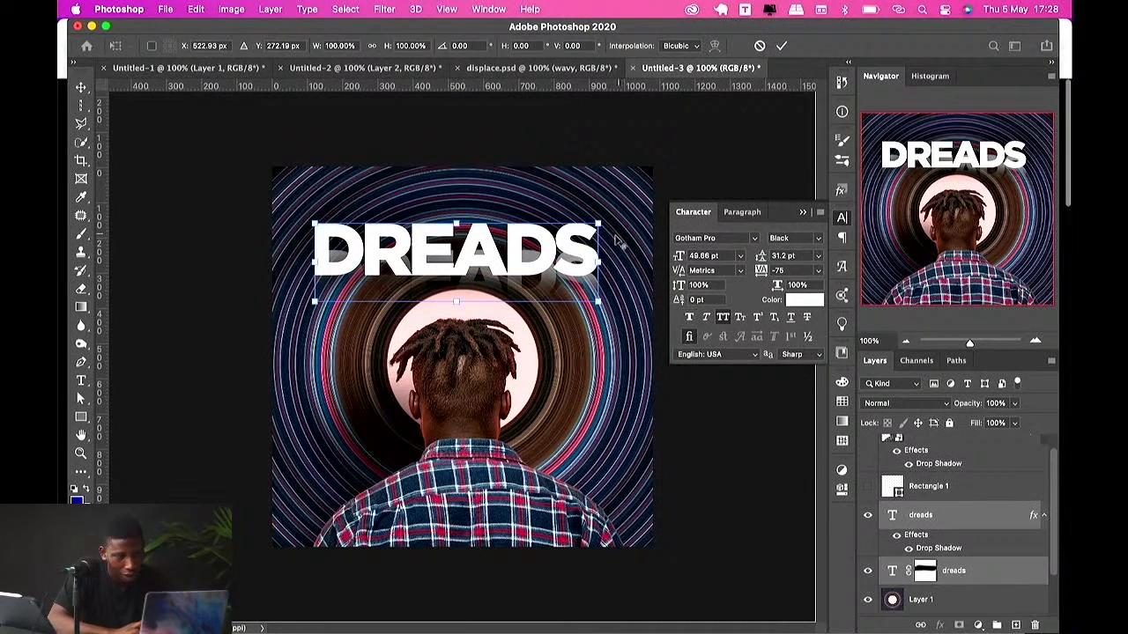
left_click_drag(598, 224, 616, 210)
key("Return")
mouse_move(532, 262)
left_mouse_down()
mouse_move(539, 287)
mouse_move(540, 271)
left_mouse_up()
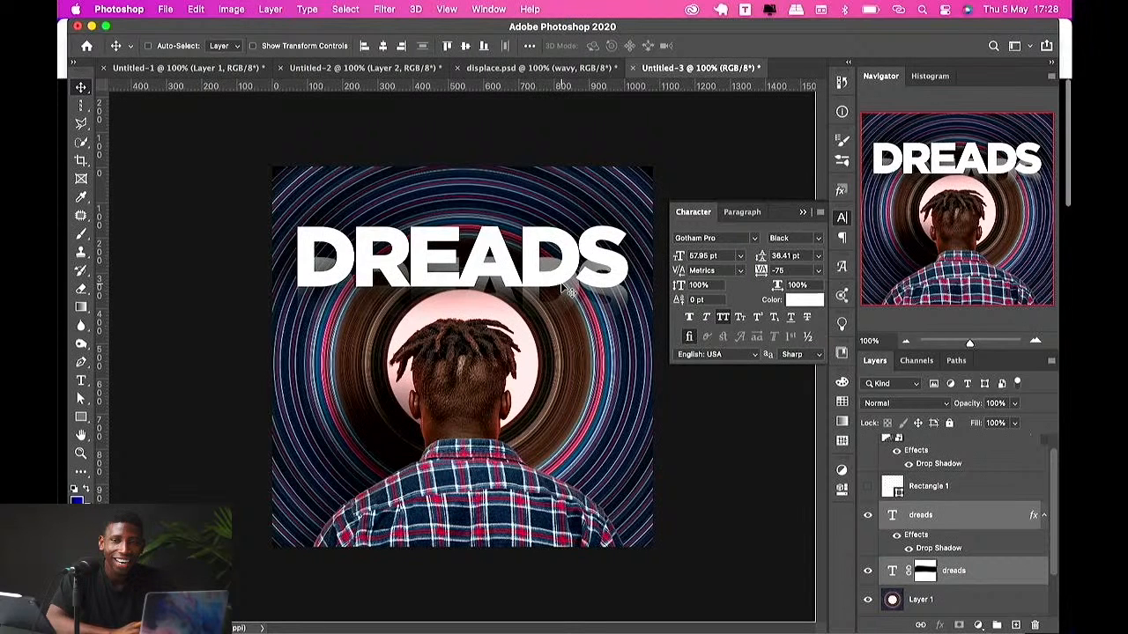
Step: Create a new document from the 1080 × 1080 px custom preset
left_click(531, 69)
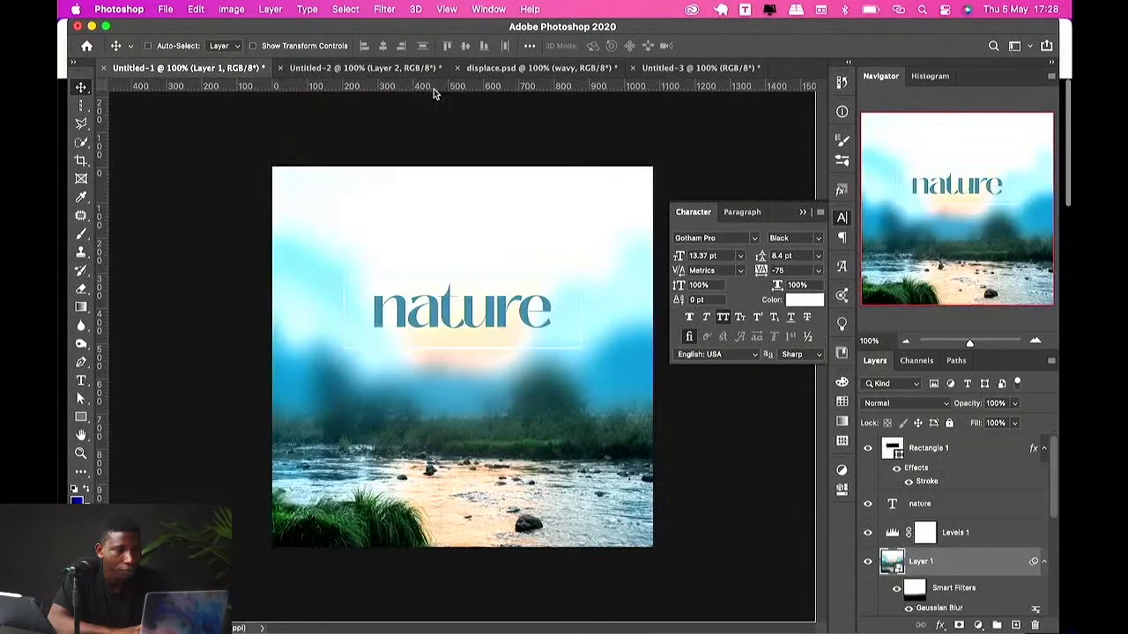
right_click(782, 67)
left_click(802, 144)
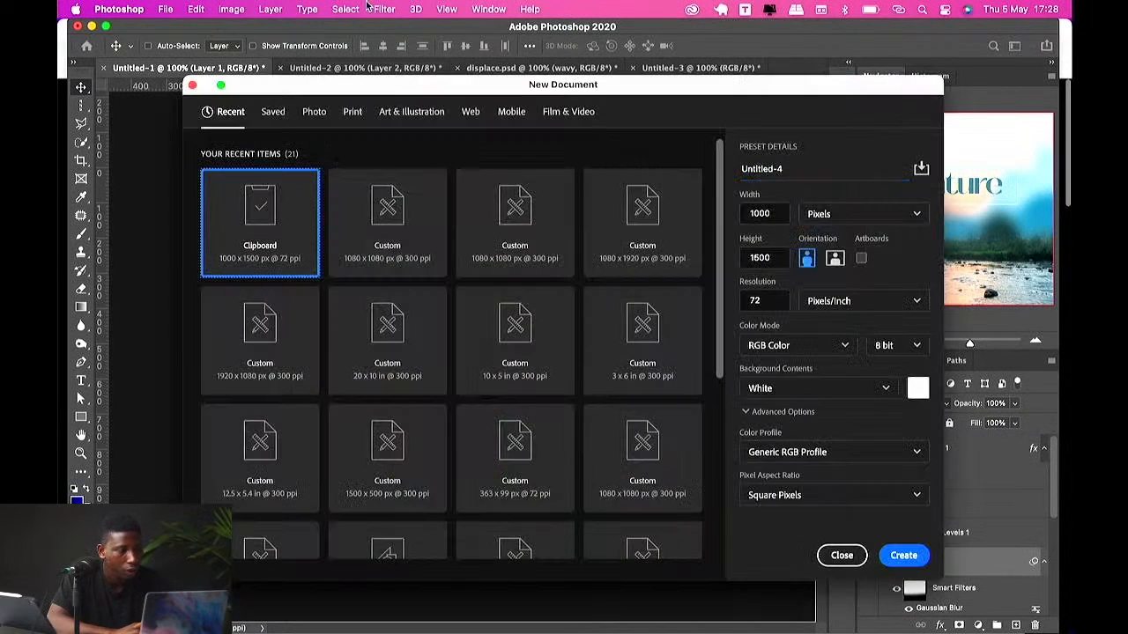
left_click(367, 199)
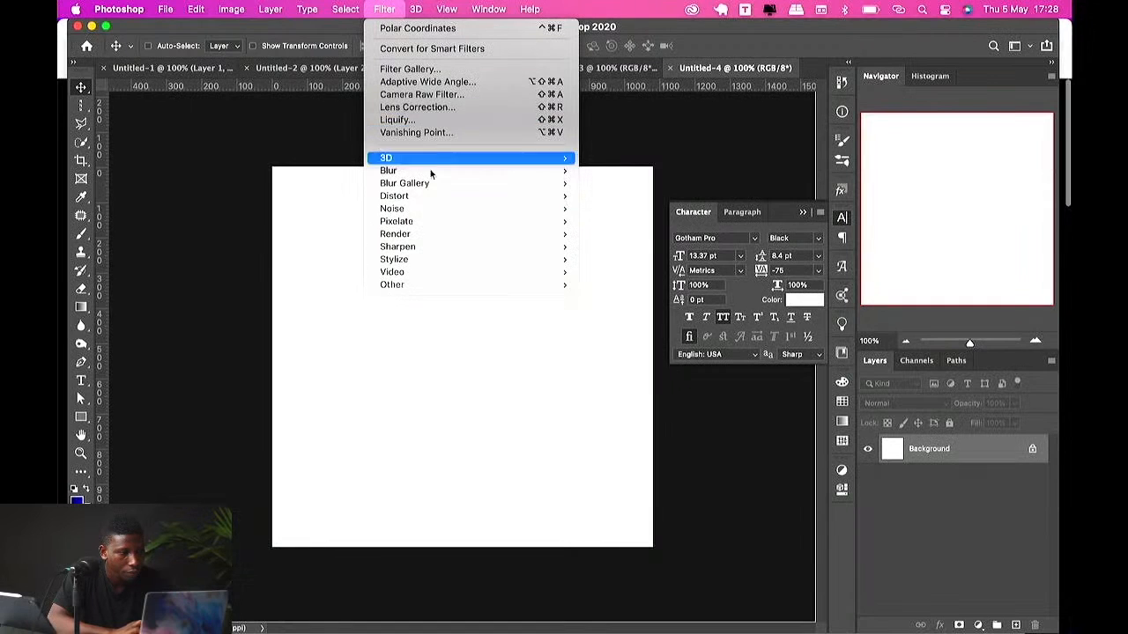
mouse_move(429, 183)
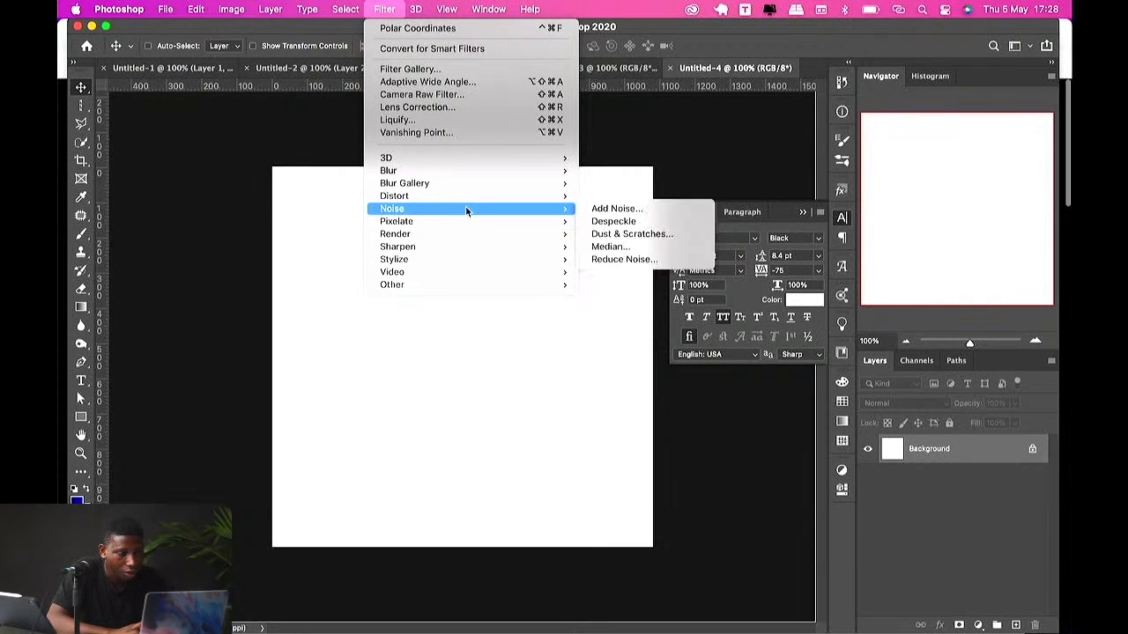
mouse_move(478, 223)
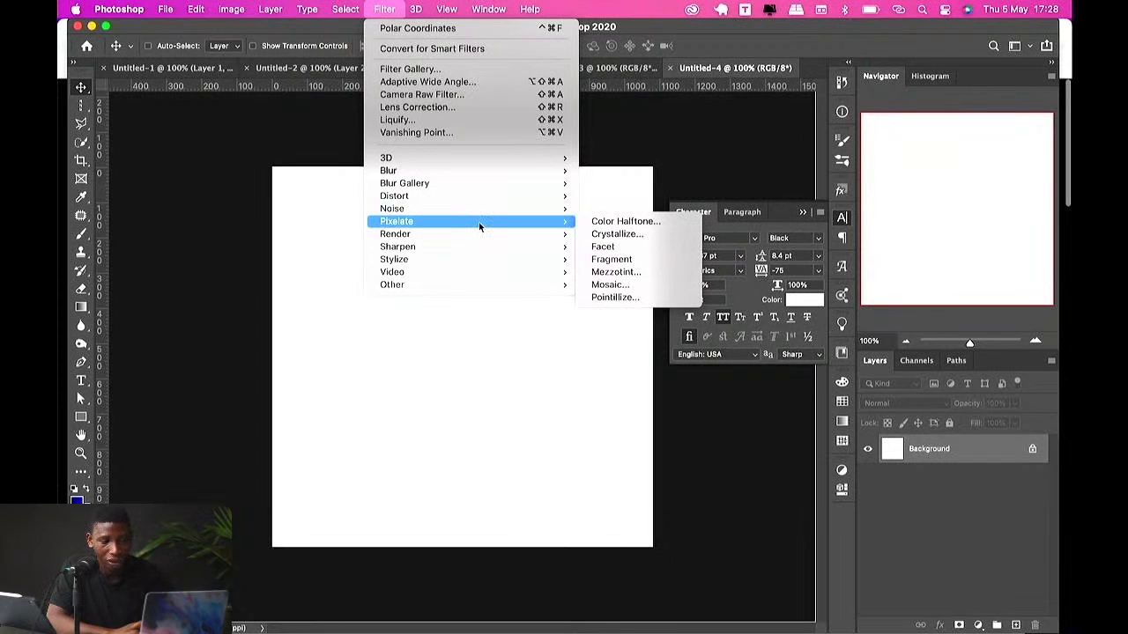
left_click(453, 348)
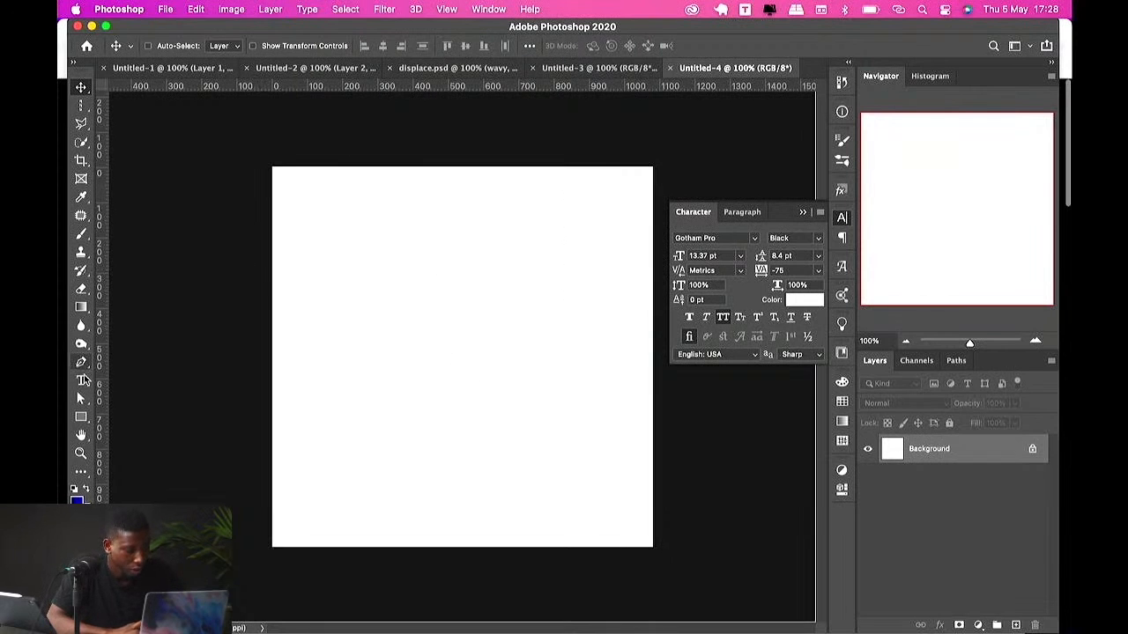
left_click(81, 417)
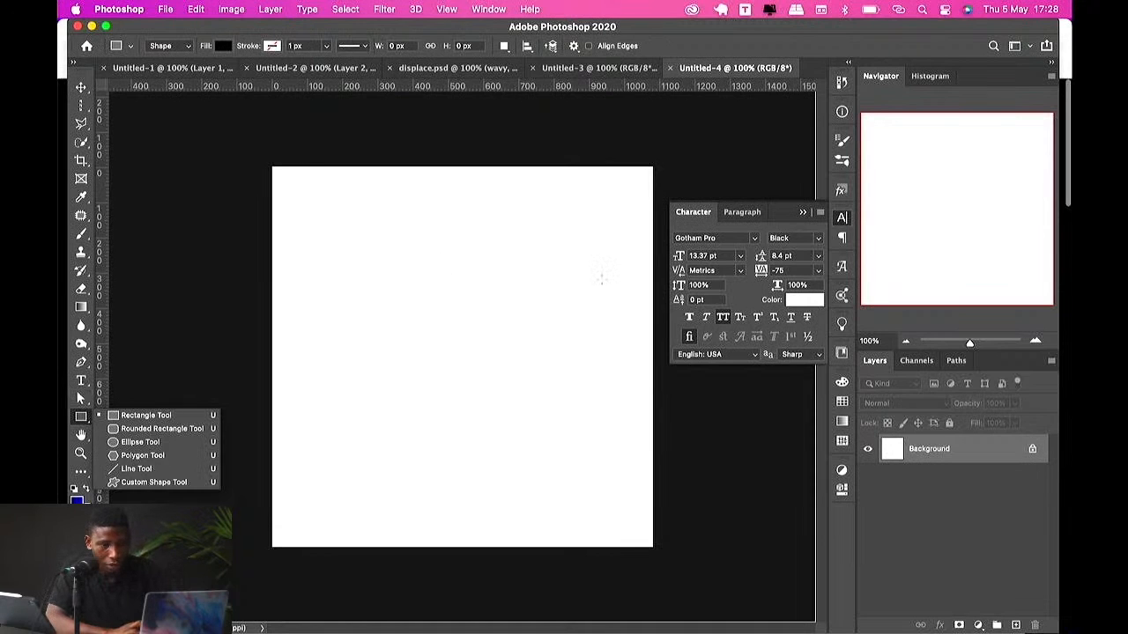
left_click(602, 279)
key("b")
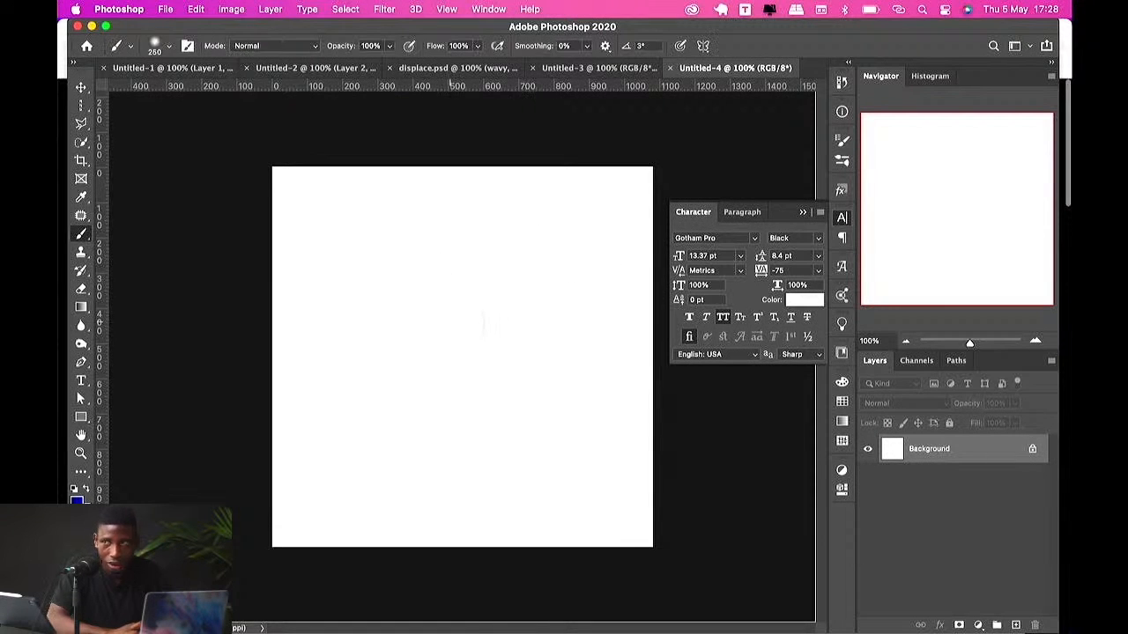
left_click(446, 329)
key("v")
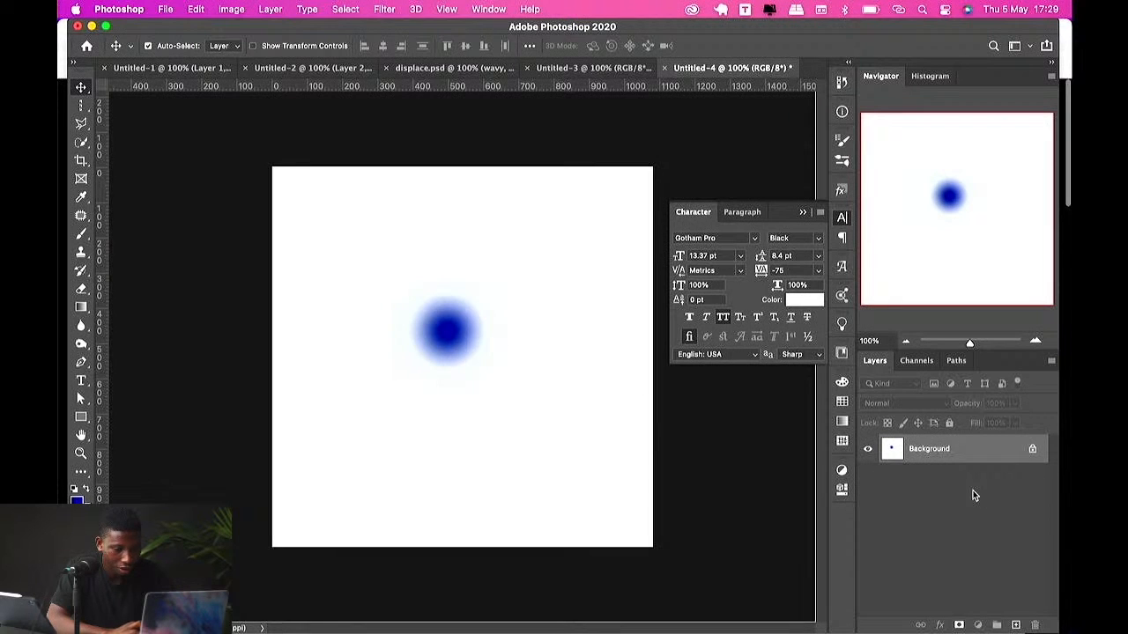
key("super+z")
Step: Add a new layer and paint a single soft blue dot near the canvas centre with the brush
left_click(1016, 624)
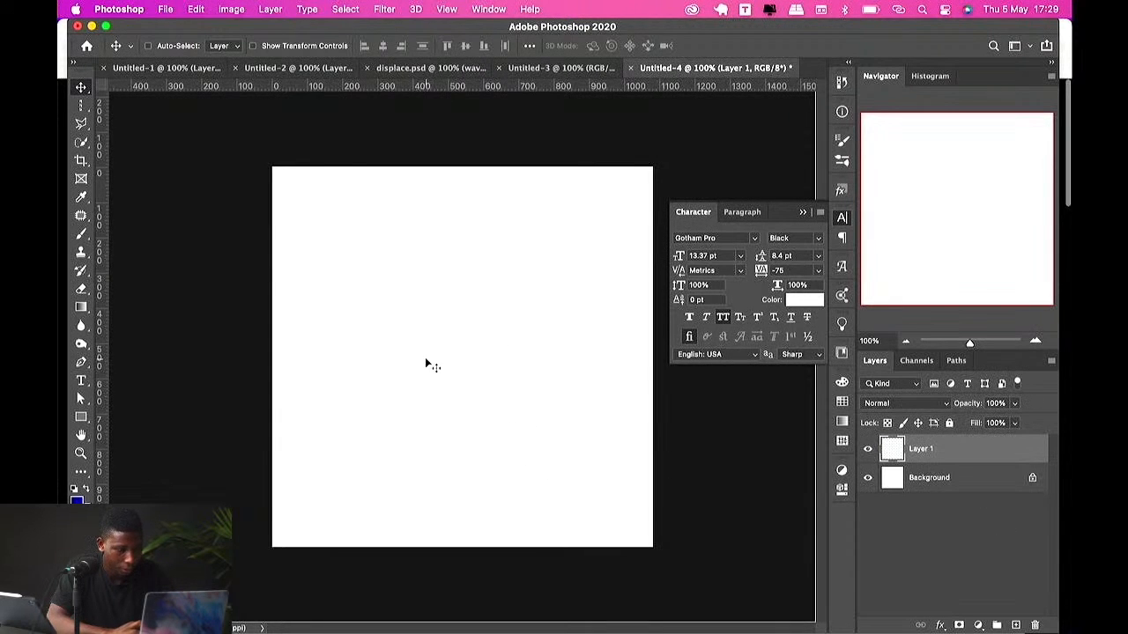
key("b")
left_click(423, 319)
key("v")
Step: Scale the blue dot up to about 210% and move it lower on the canvas
key("super+t")
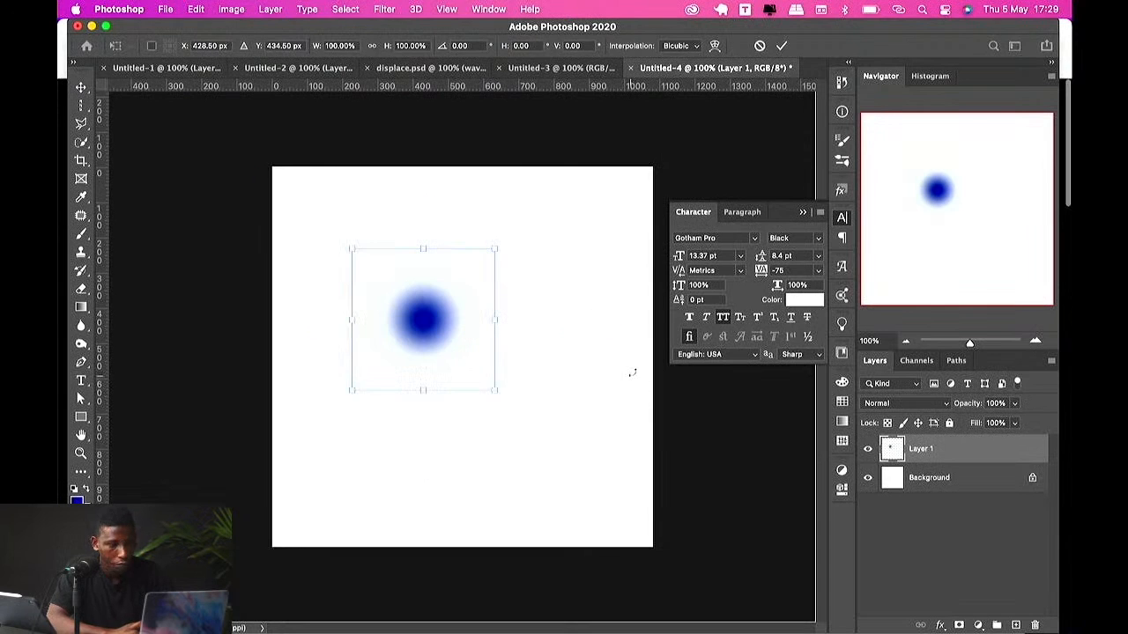
left_click_drag(493, 319, 644, 300)
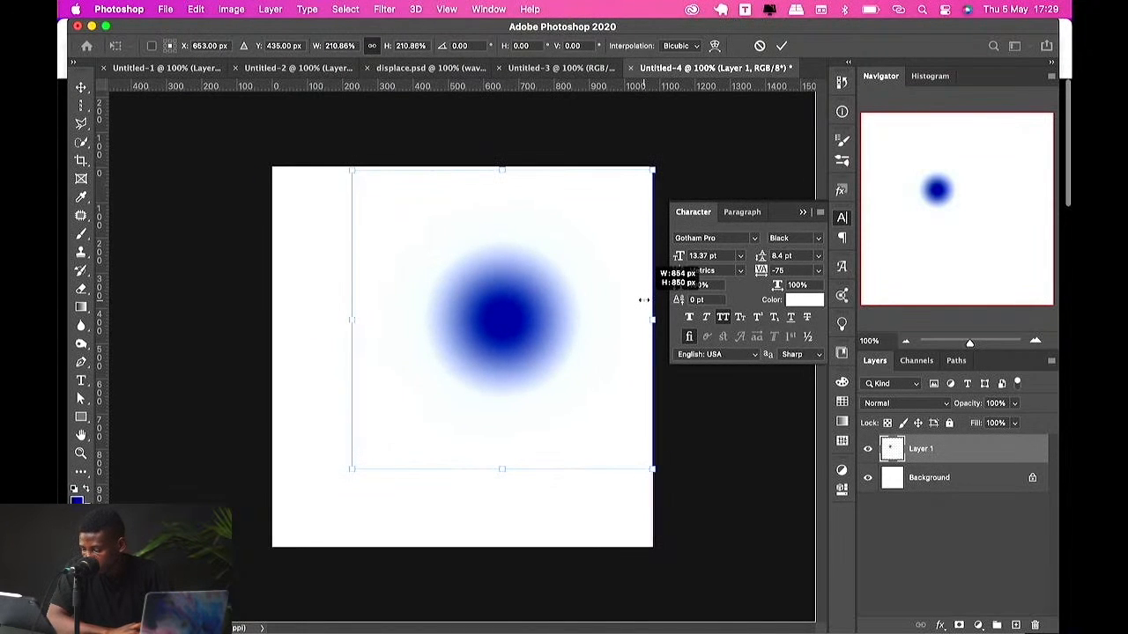
left_click_drag(644, 300, 644, 297)
key("Return")
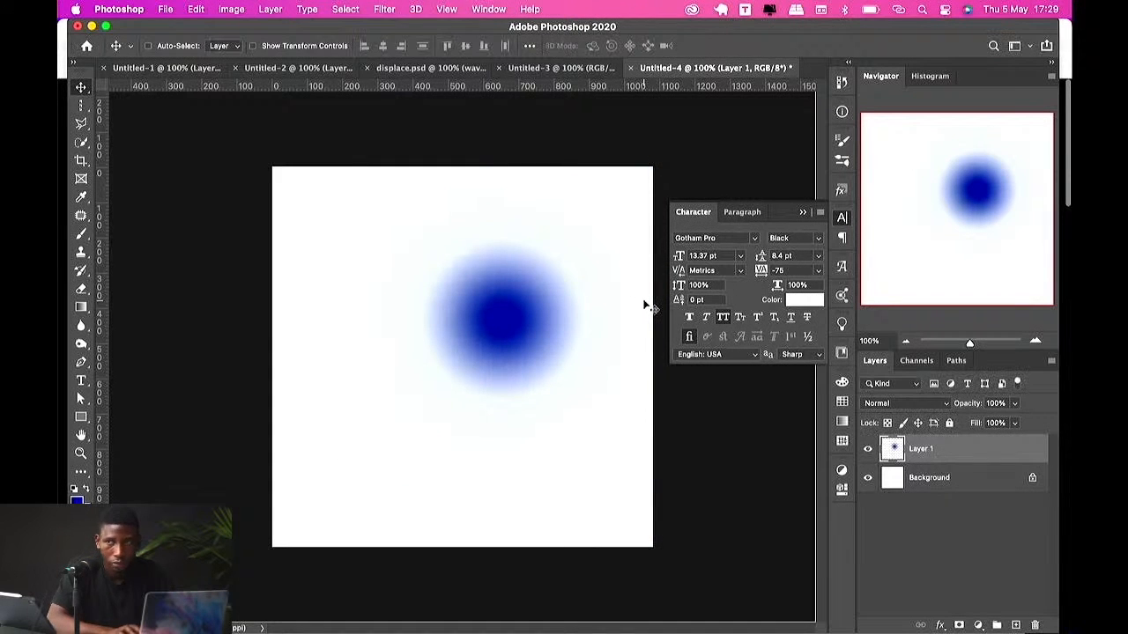
left_click_drag(549, 299, 507, 358)
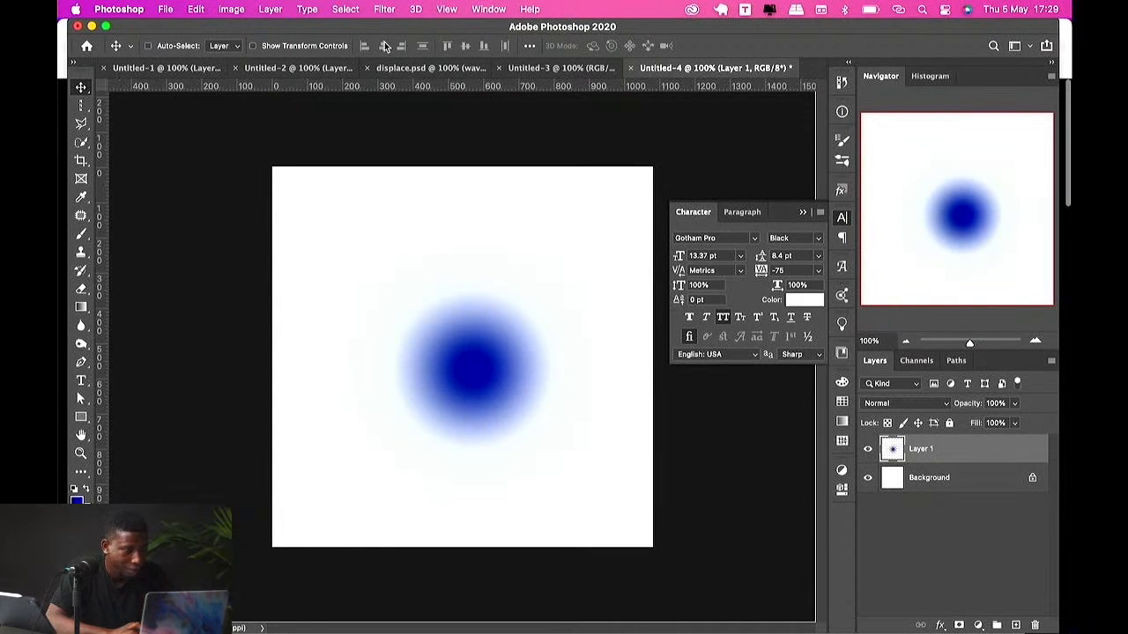
Step: Apply the Color Halftone filter to the dot layer with a maximum radius of 8 pixels
left_click(384, 8)
mouse_move(440, 234)
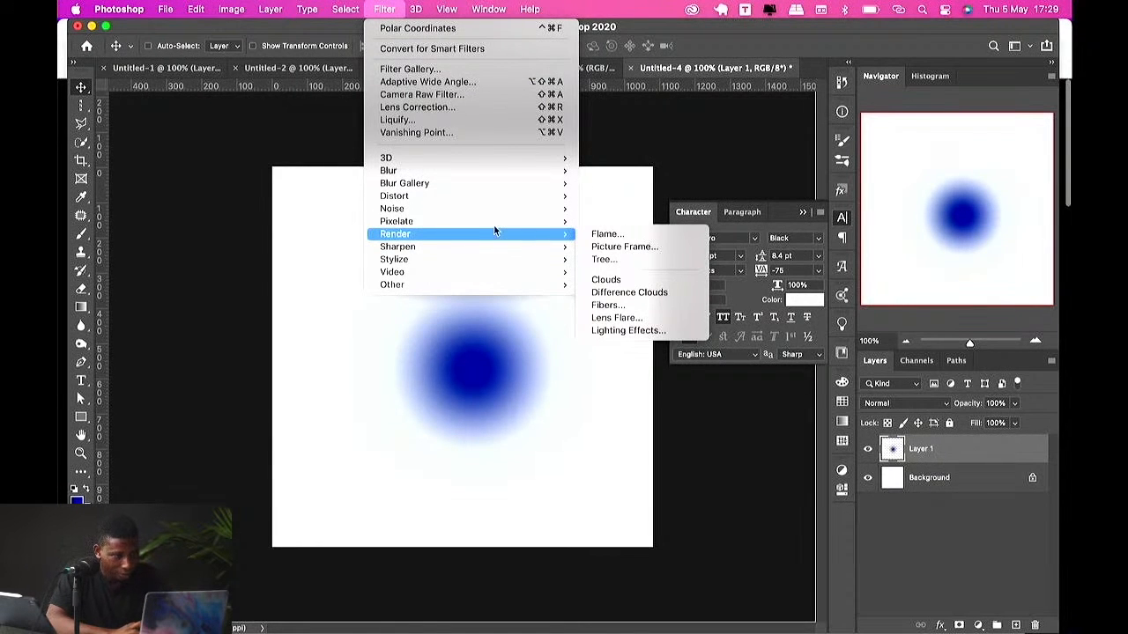
mouse_move(492, 221)
left_click(627, 225)
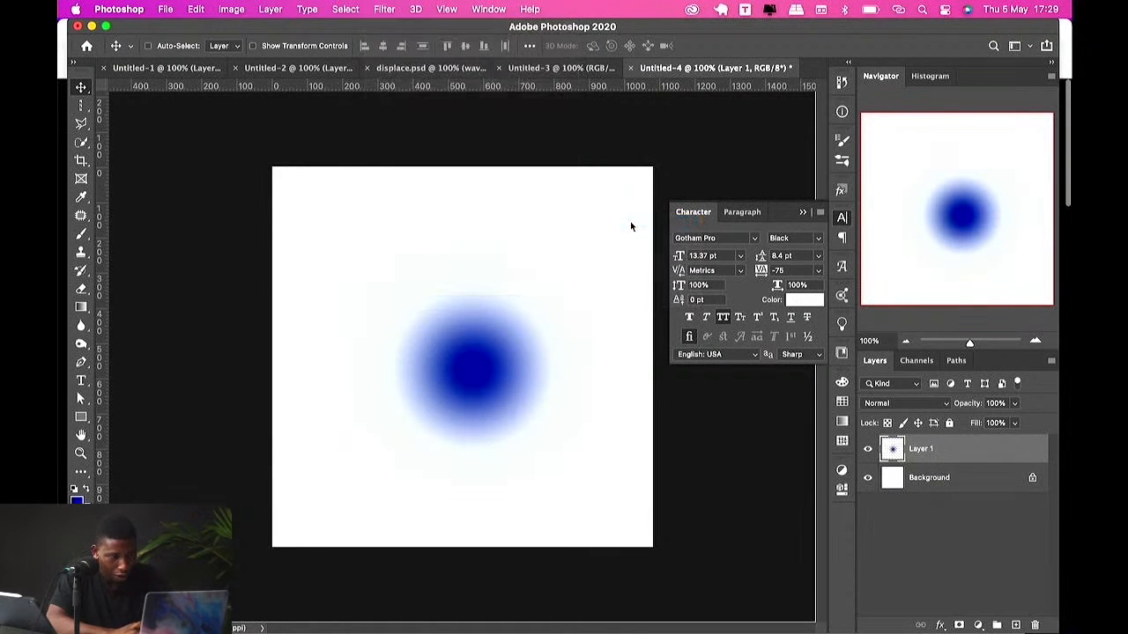
left_click(784, 181)
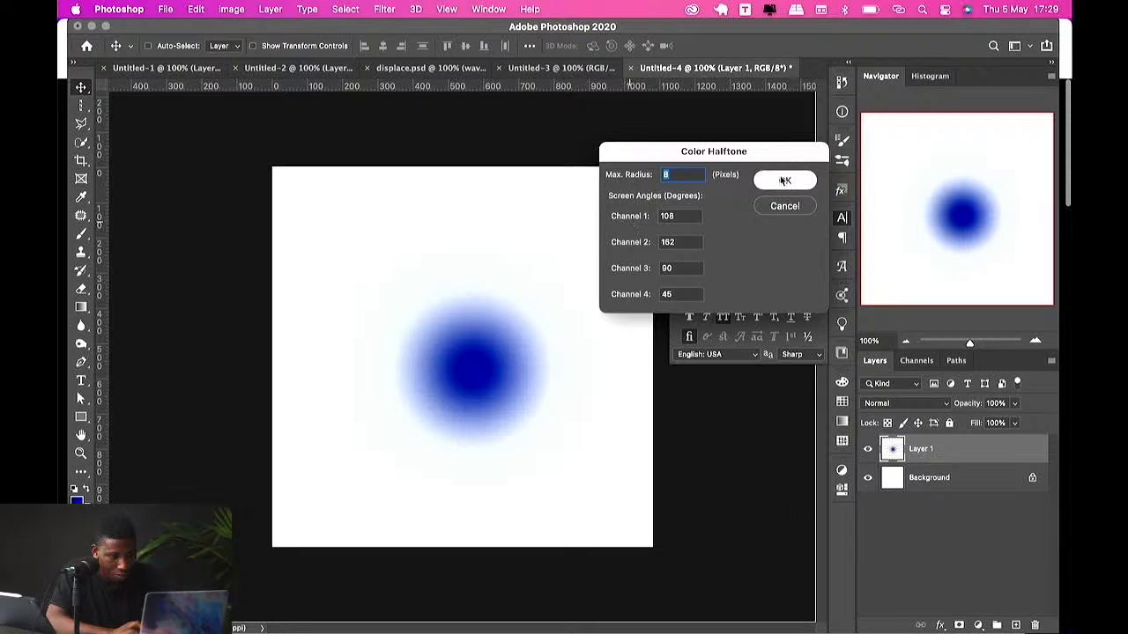
Step: Stretch the halftone dot taller and move it toward the bottom of the canvas
key("ctrl+t")
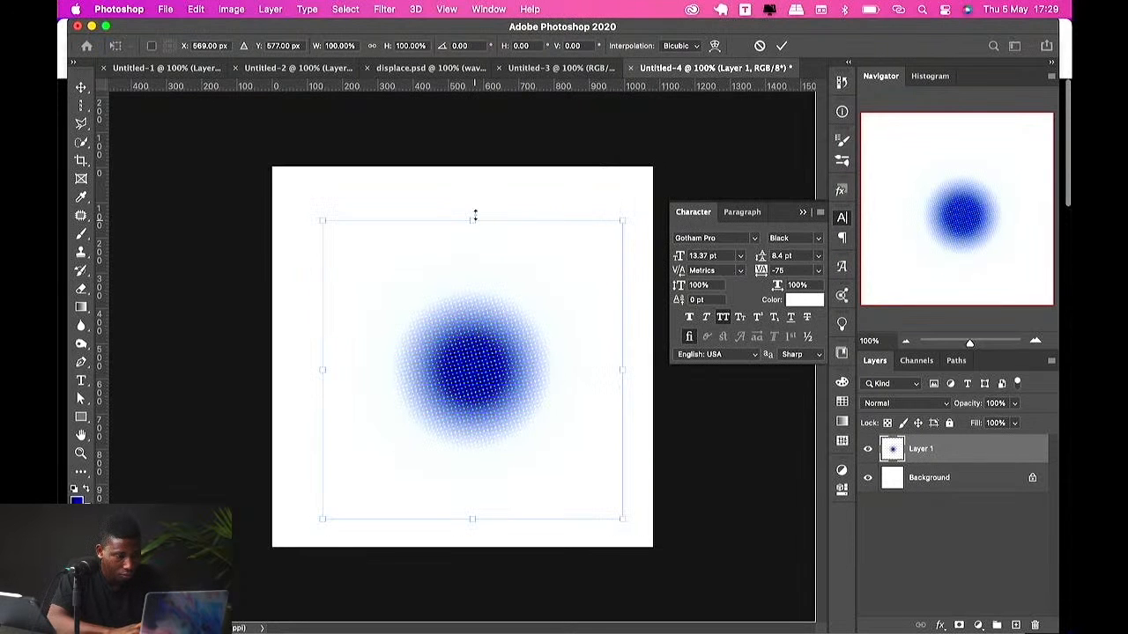
left_click_drag(473, 217, 482, 130)
key("Return")
left_click_drag(453, 361, 452, 444)
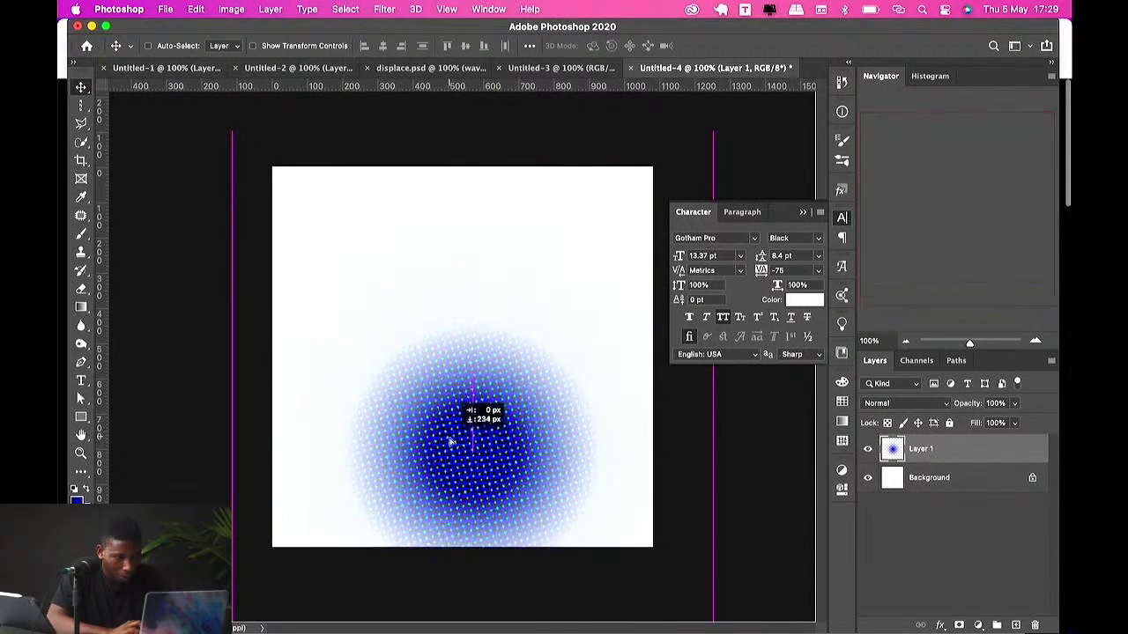
left_click(935, 483)
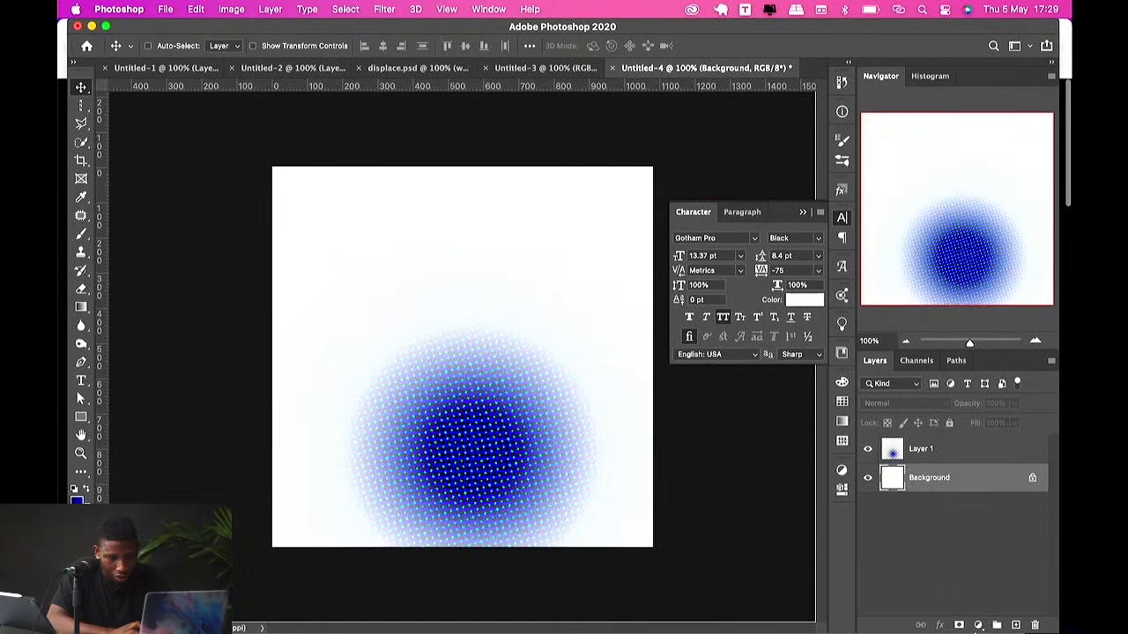
left_click(977, 625)
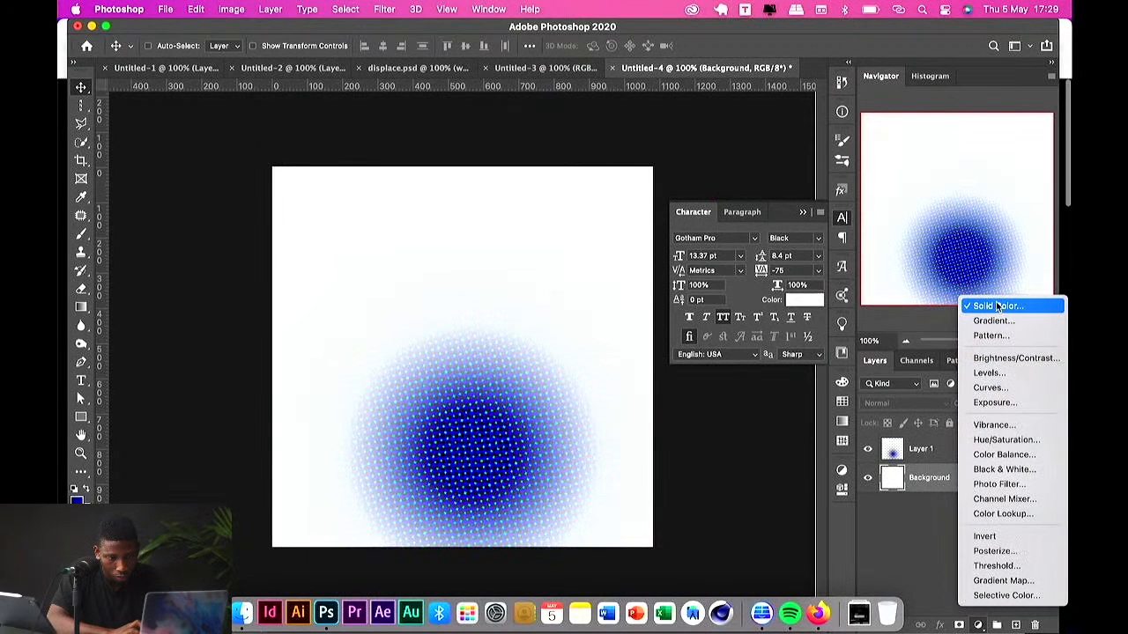
left_click(998, 306)
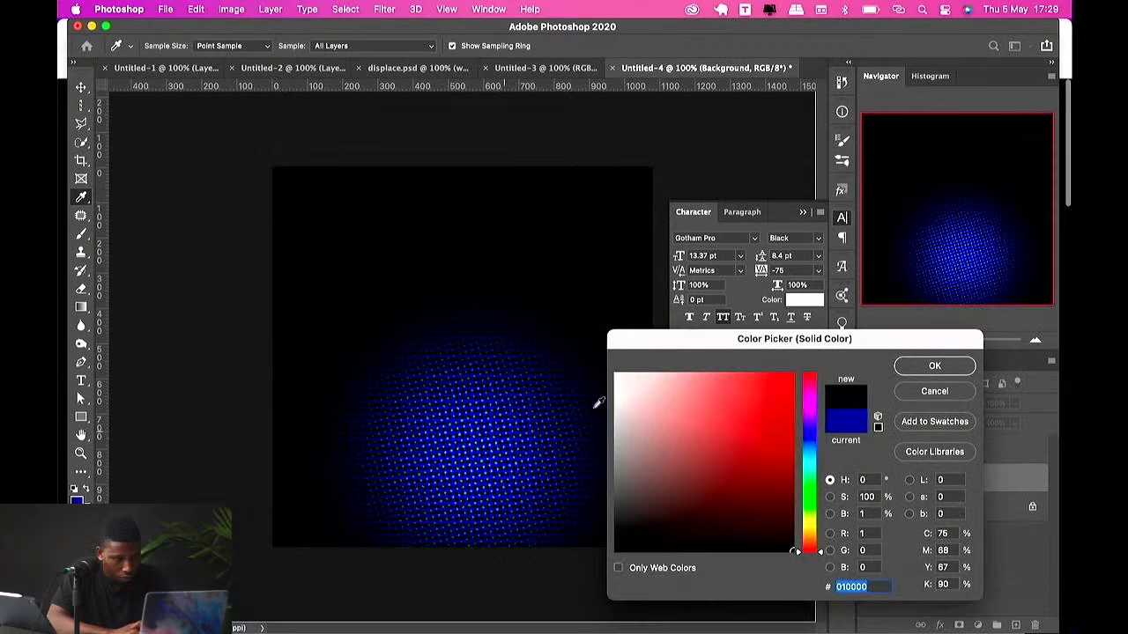
left_click(913, 391)
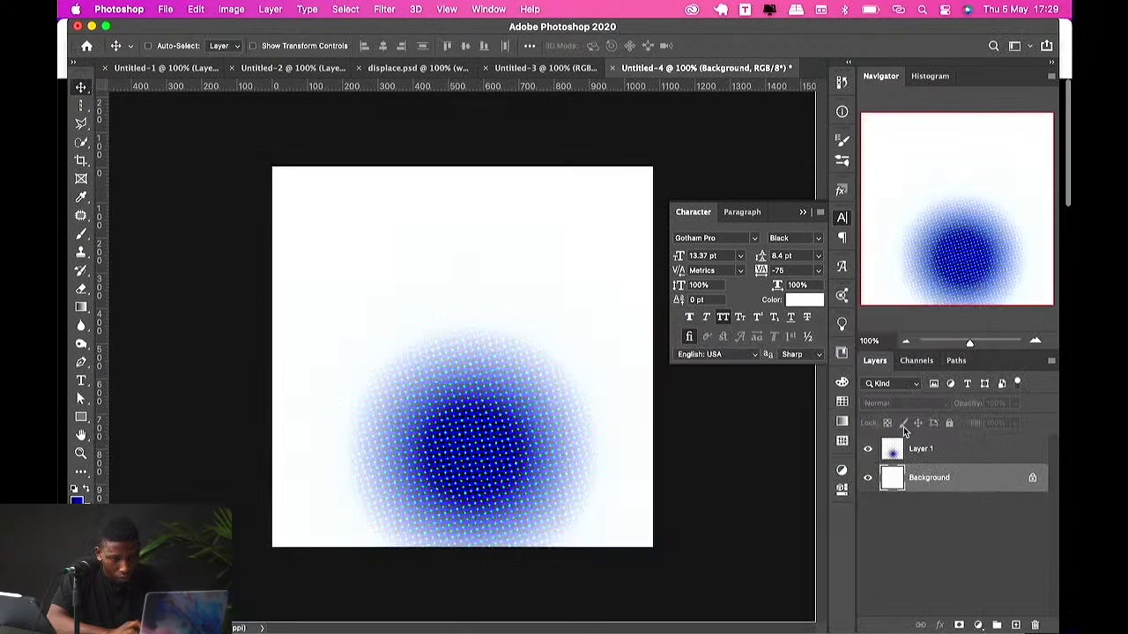
Step: Add a Solid Color fill layer in blue #001778
left_click(978, 624)
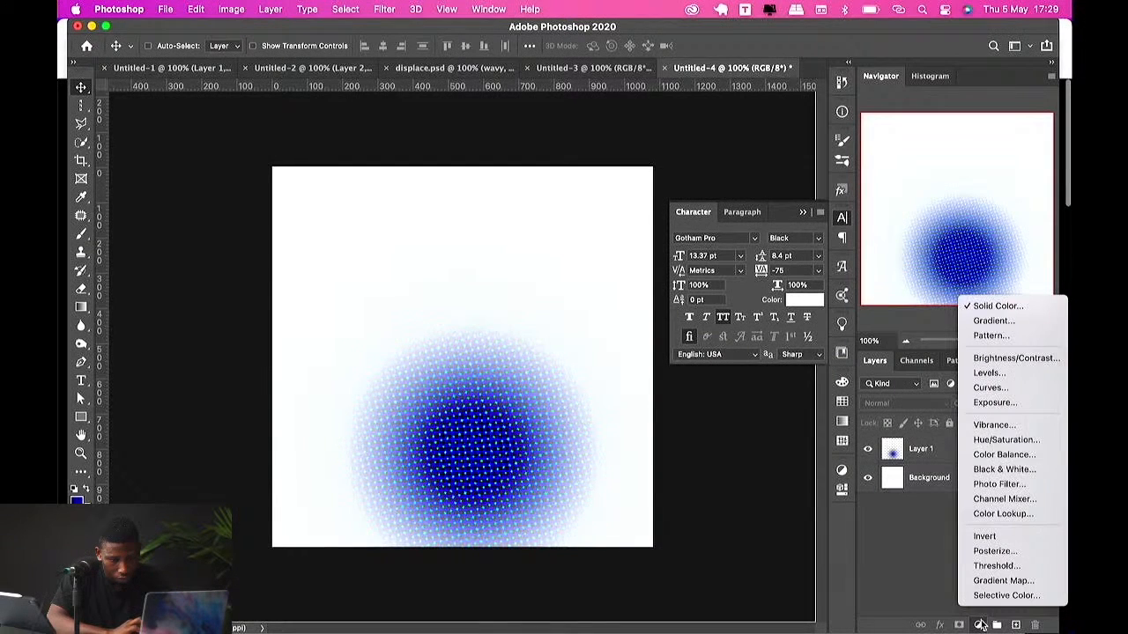
left_click(1001, 308)
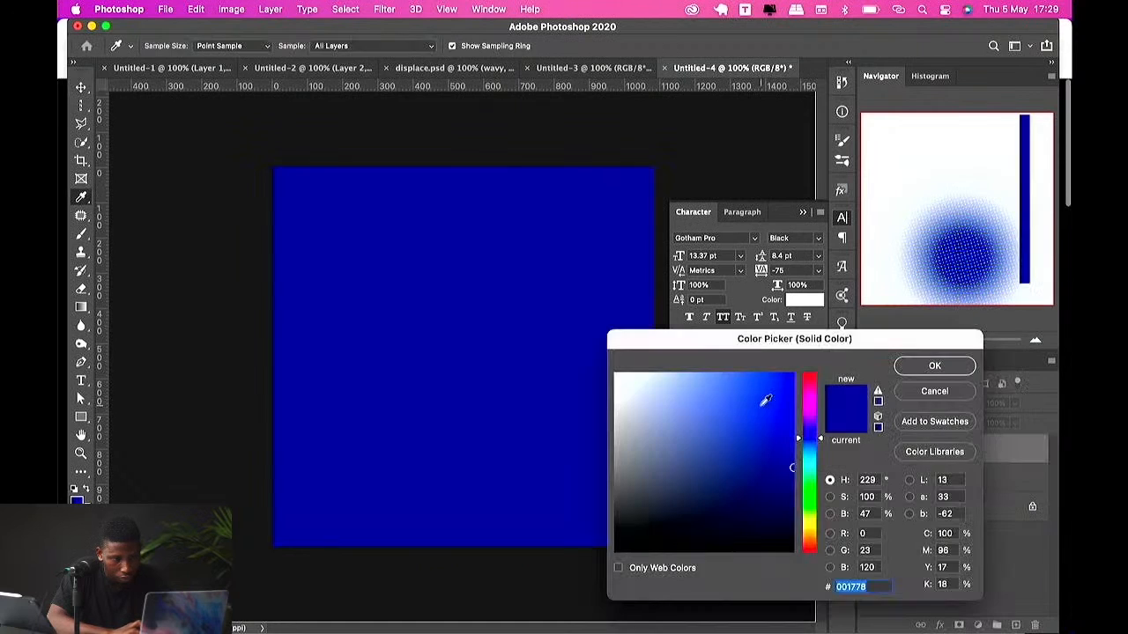
left_click(947, 373)
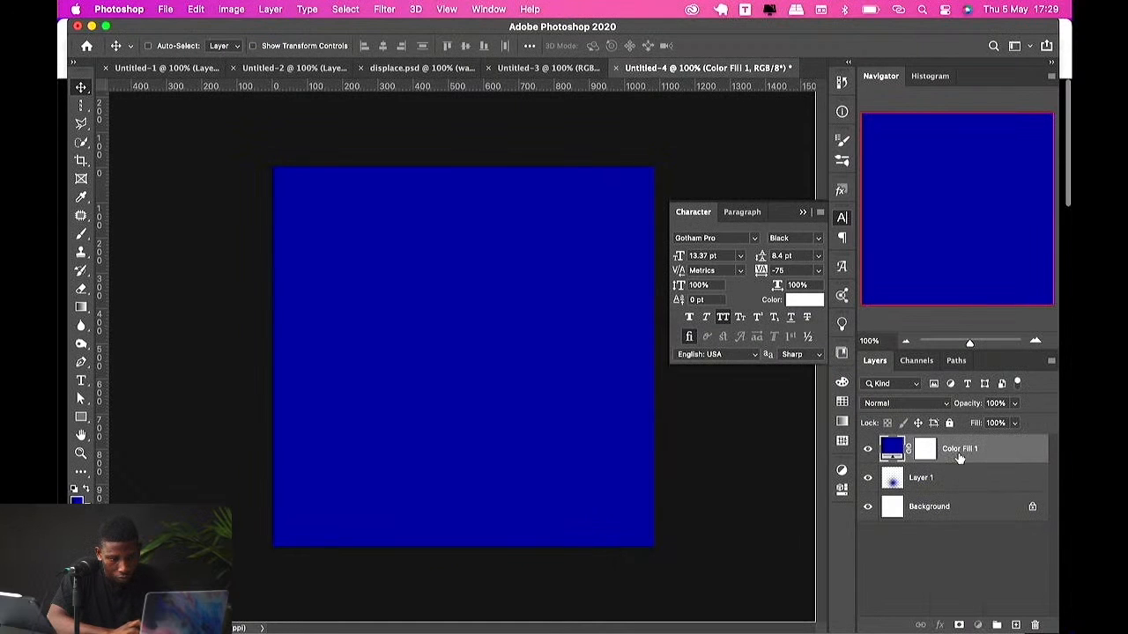
Step: Move the halftone dot layer above the blue fill layer, then delete the halftone dot layer
left_click_drag(958, 456, 901, 468)
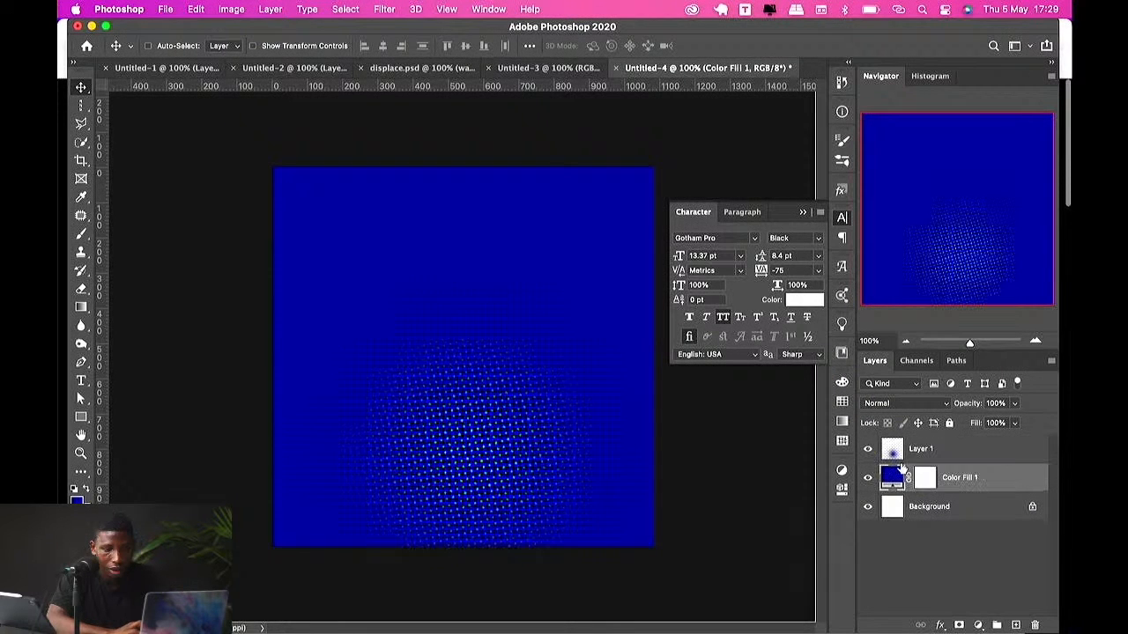
left_click(919, 450)
left_click_drag(569, 390, 661, 142)
left_click_drag(515, 311, 600, 265)
key("BackSpace")
key("BackSpace")
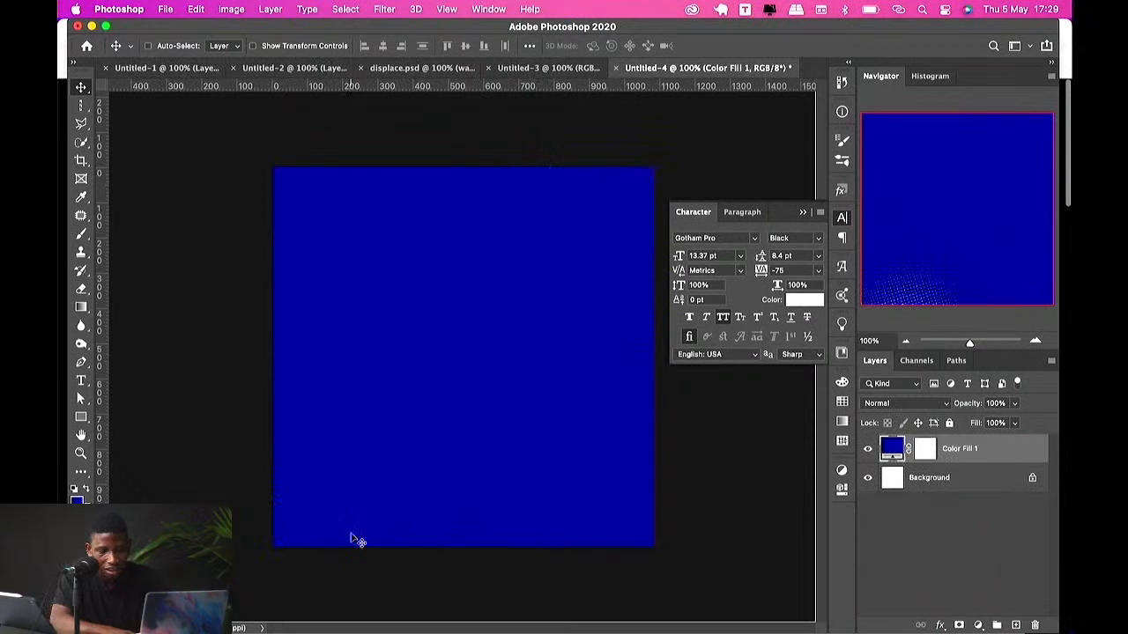
left_click(390, 9)
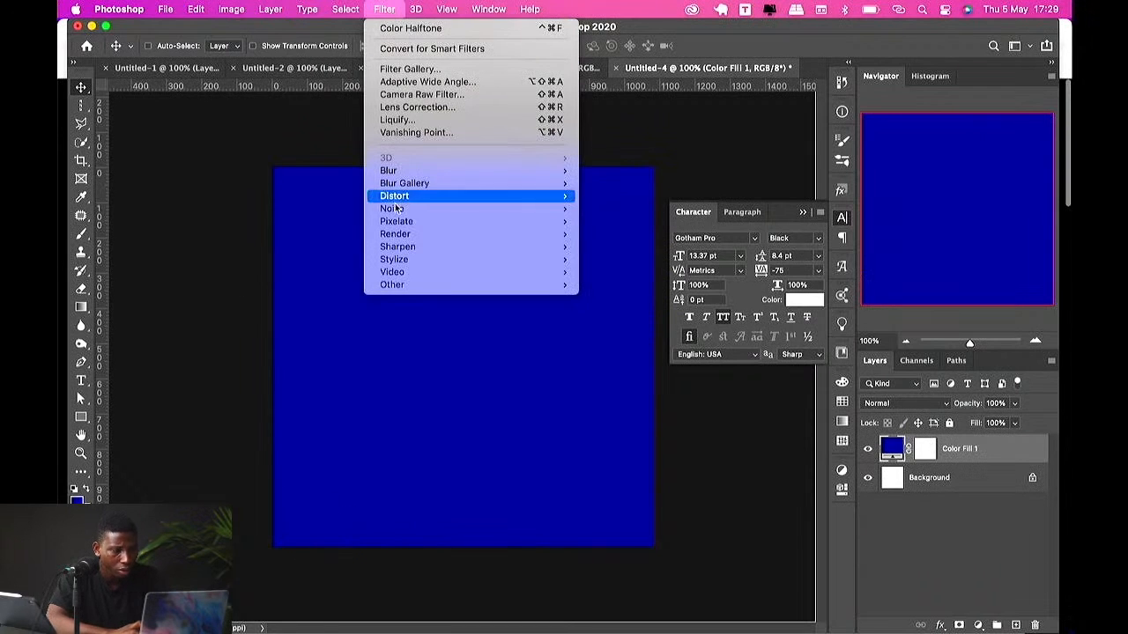
mouse_move(397, 222)
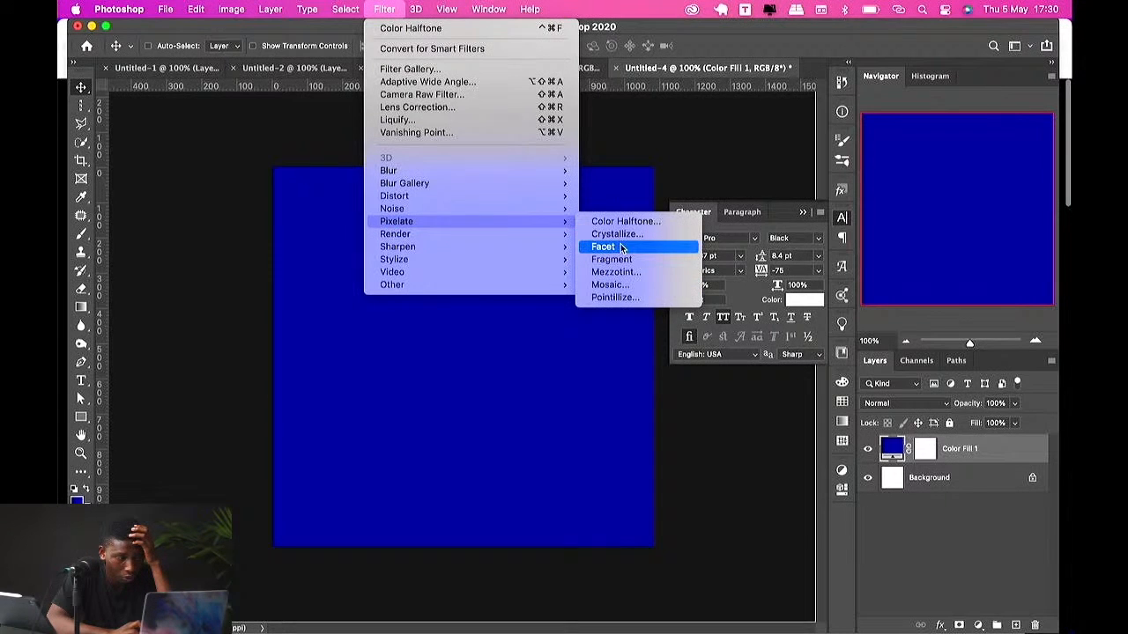
left_click(502, 391)
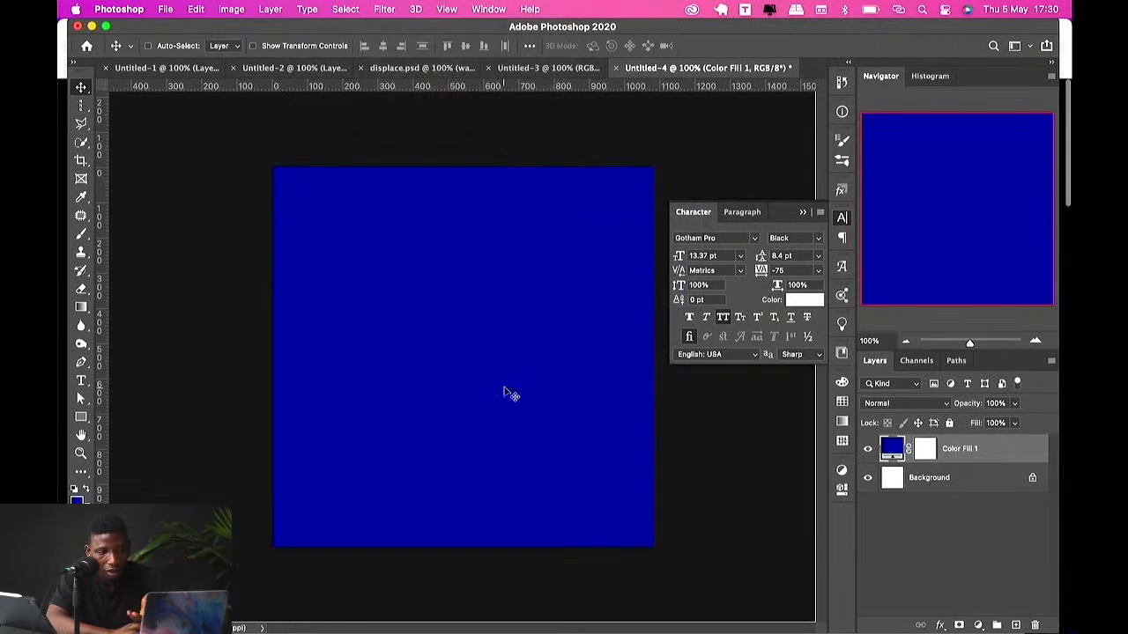
Step: Add a new layer and paint a single soft blue dot with a 700 px brush in the canvas centre
key("b")
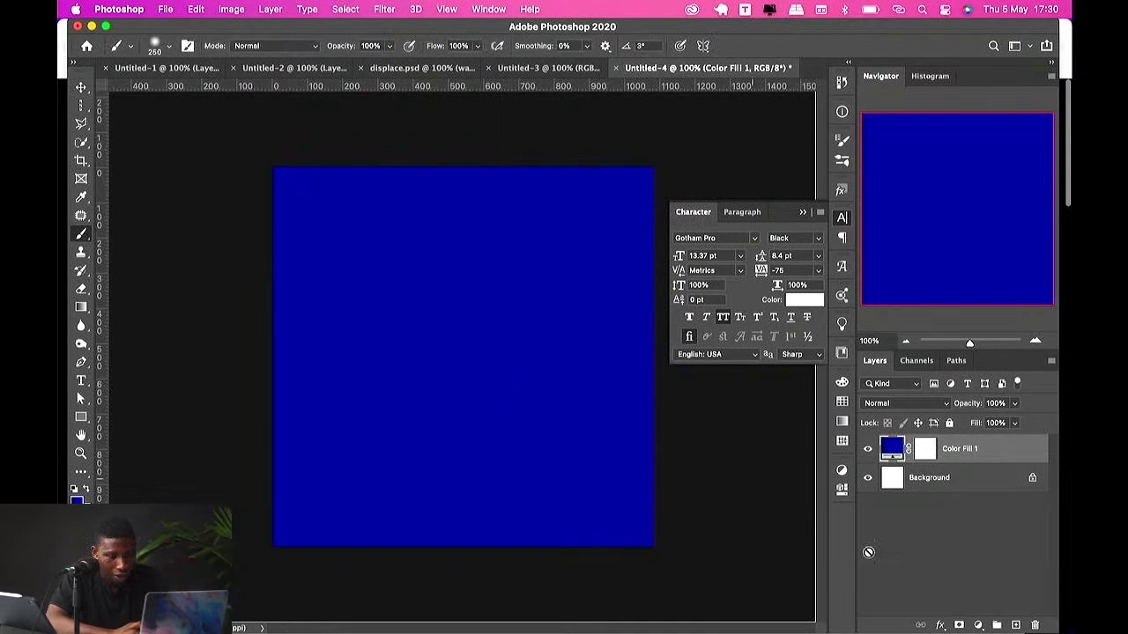
left_click(1014, 625)
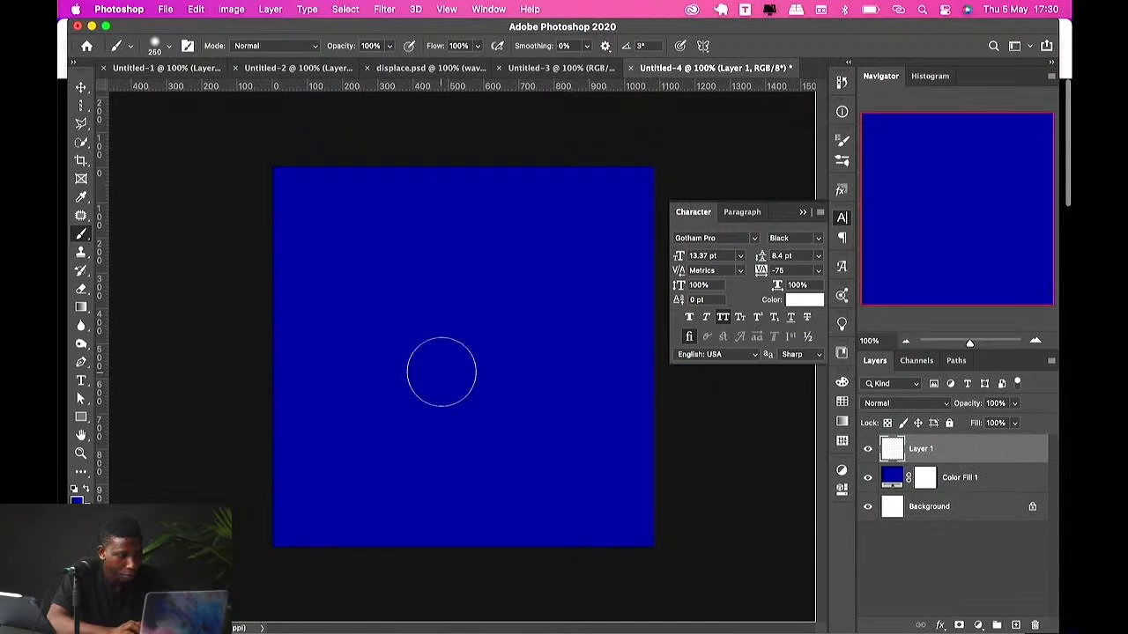
key("bracketright")
key("bracketright")
key("bracketright")
key("bracketright")
key("bracketright")
key("bracketright")
key("bracketright")
key("bracketright")
left_click(452, 358)
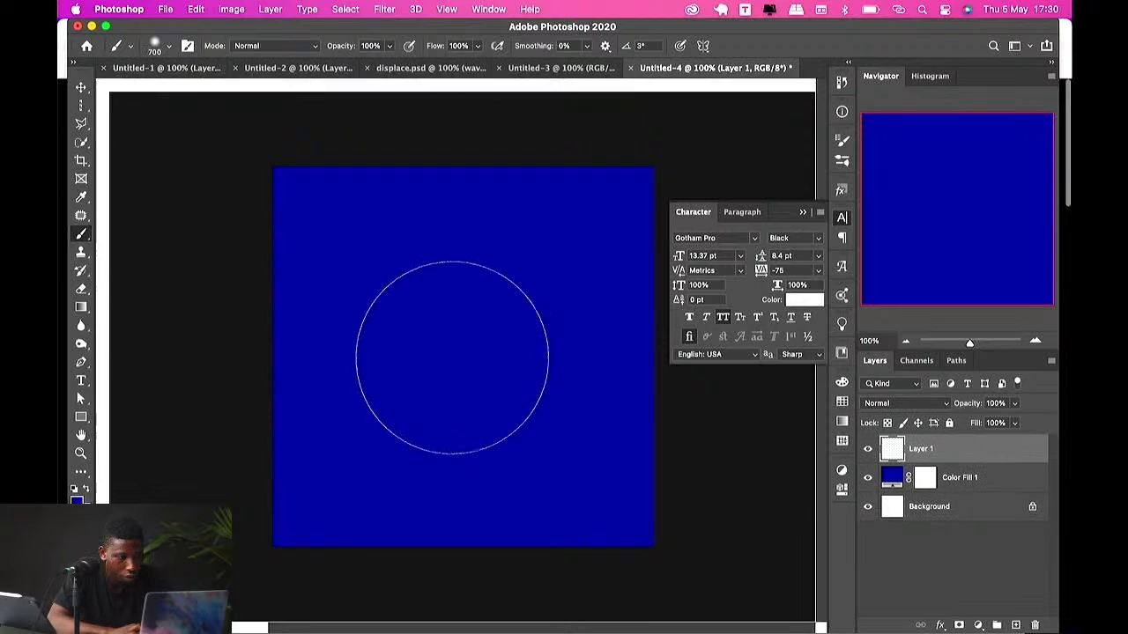
Step: Hide the blue fill layer and apply the Pixelate Facet filter to the dot layer
key("v")
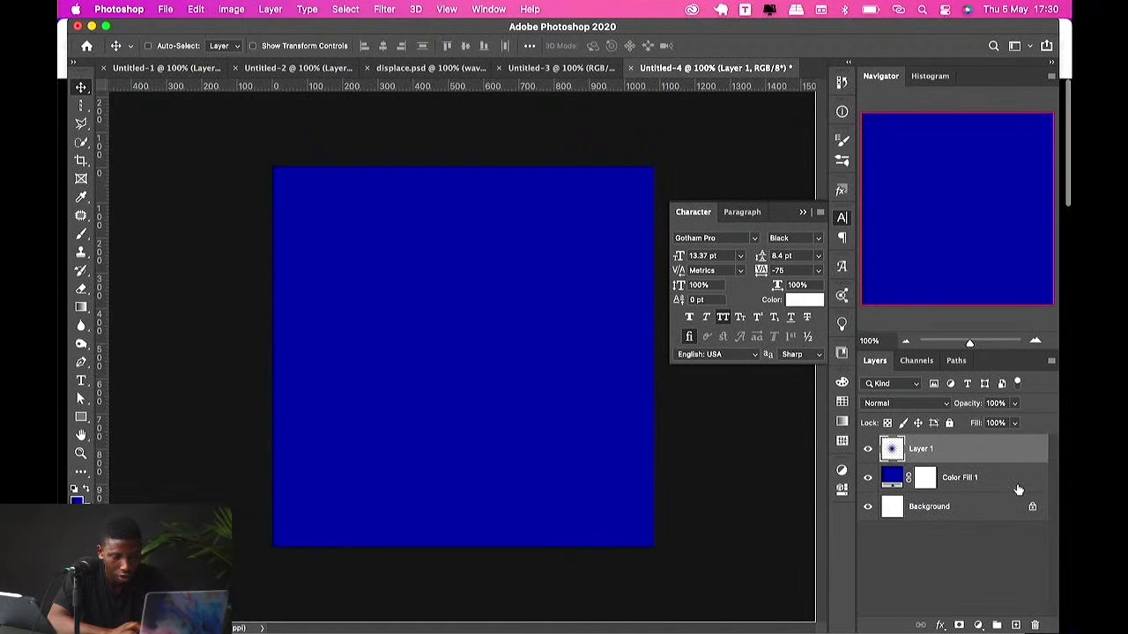
left_click(867, 478)
left_click(385, 9)
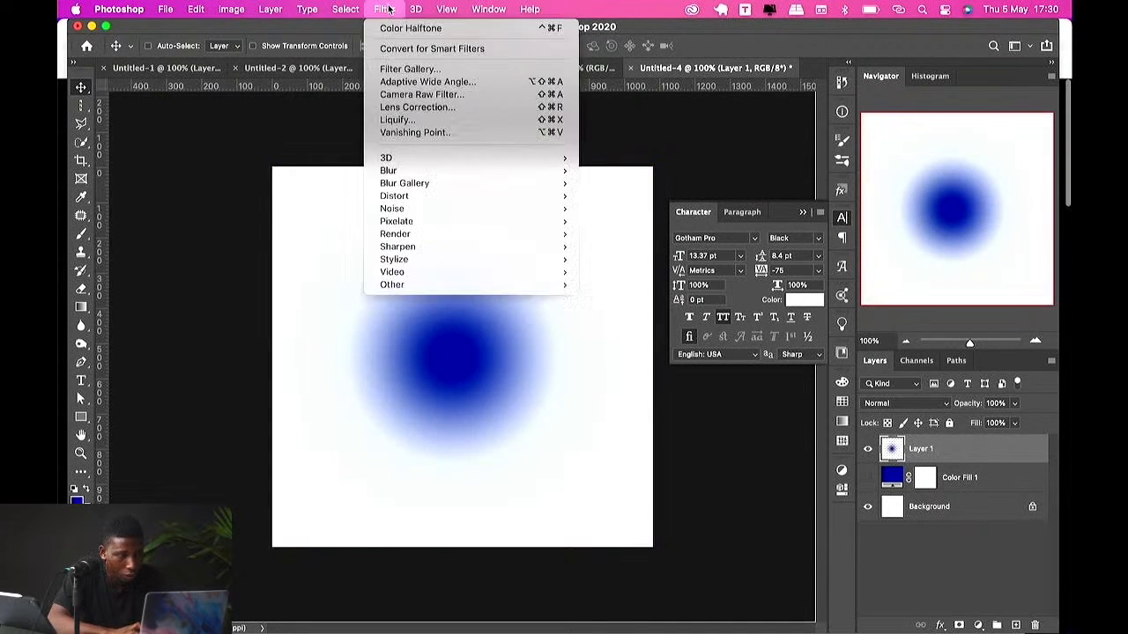
mouse_move(466, 223)
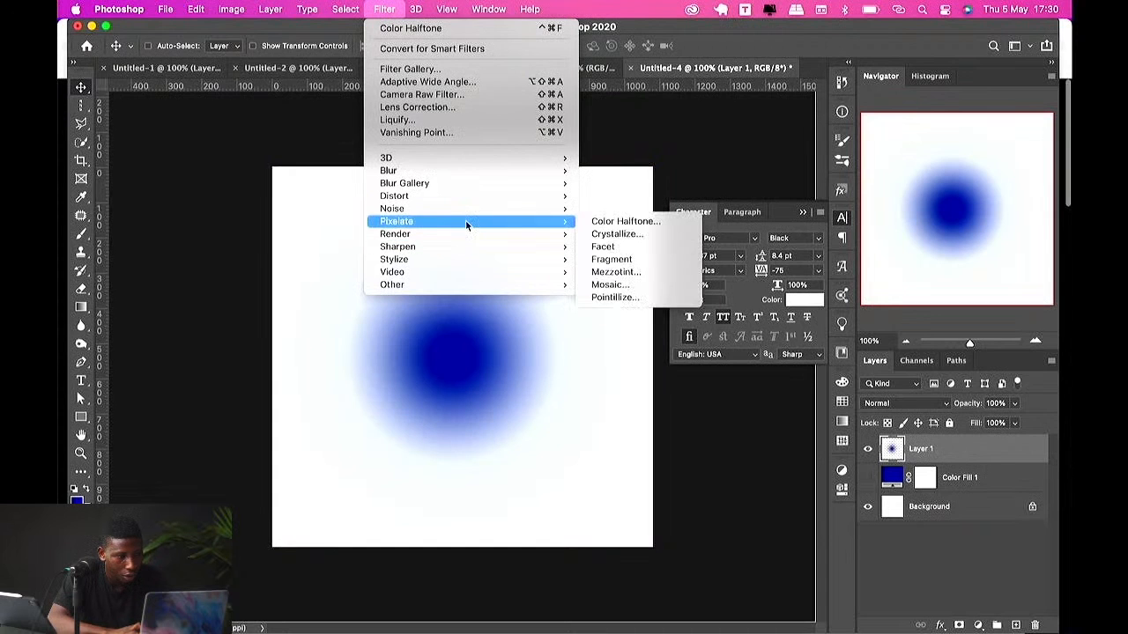
left_click(613, 249)
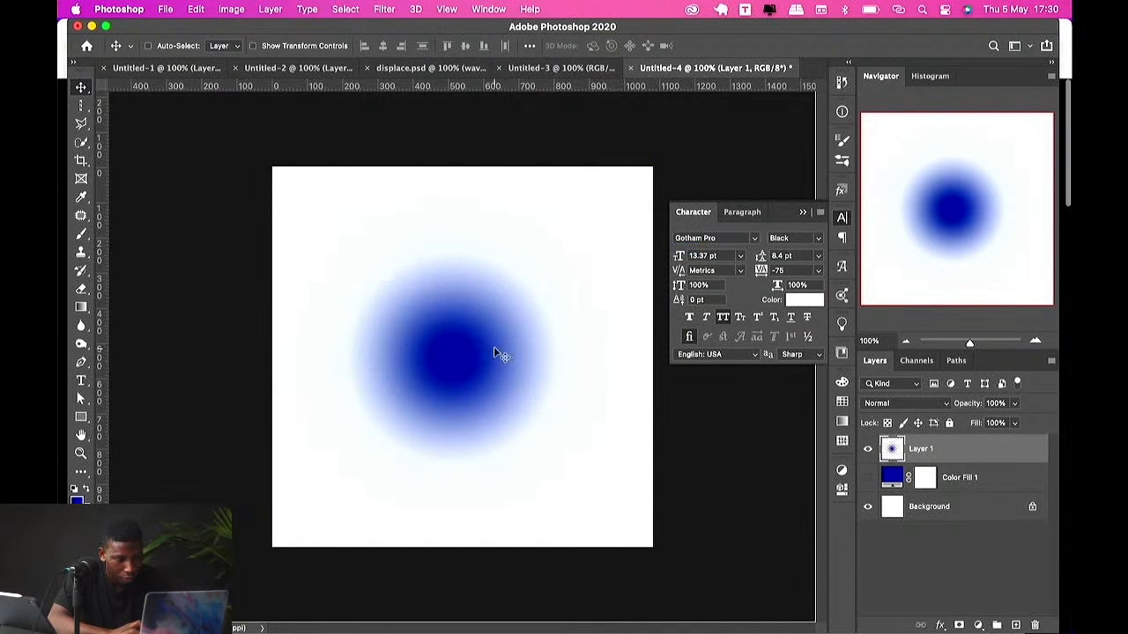
Step: Convert the dot layer to a smart object
key("ctrl+Up")
key("ctrl+Up")
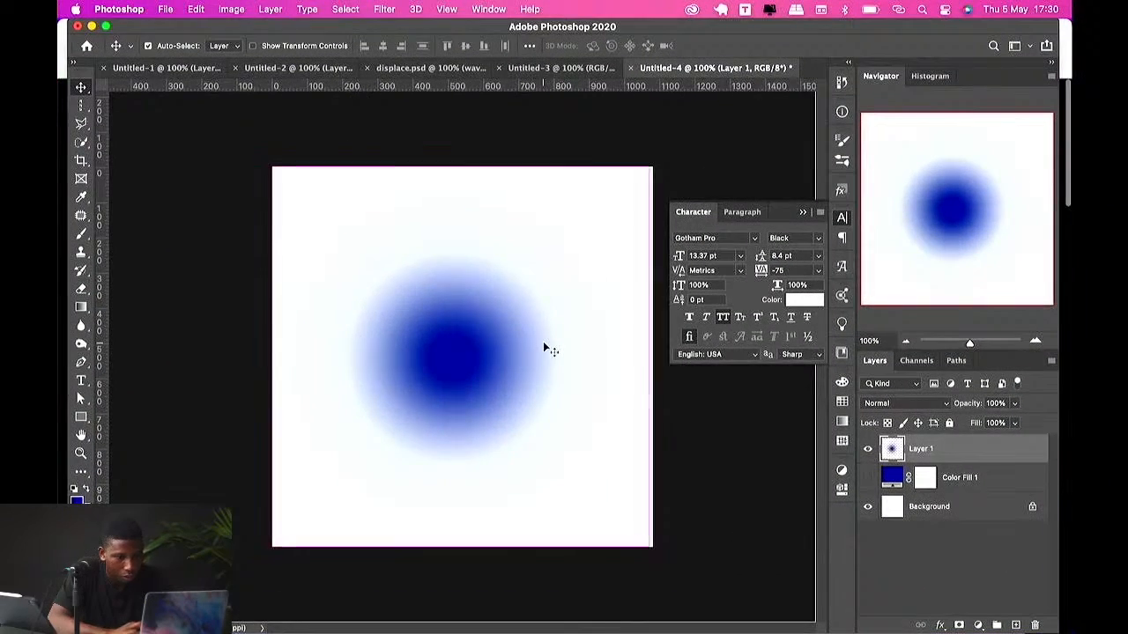
right_click(923, 464)
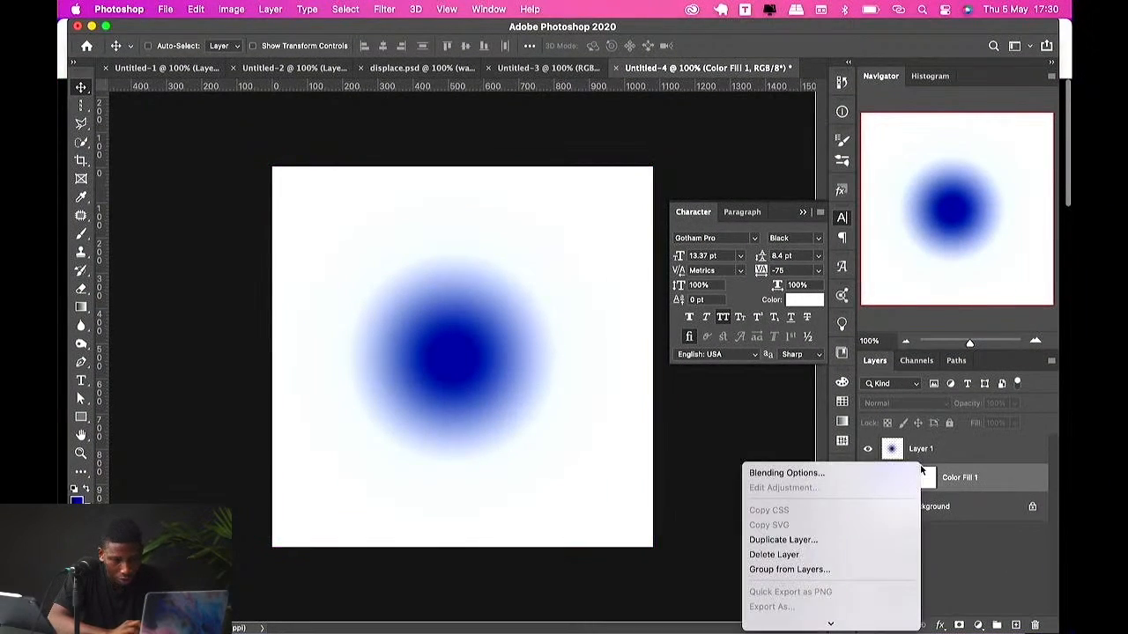
left_click(933, 460)
right_click(938, 448)
scroll(812, 566, "down", 3)
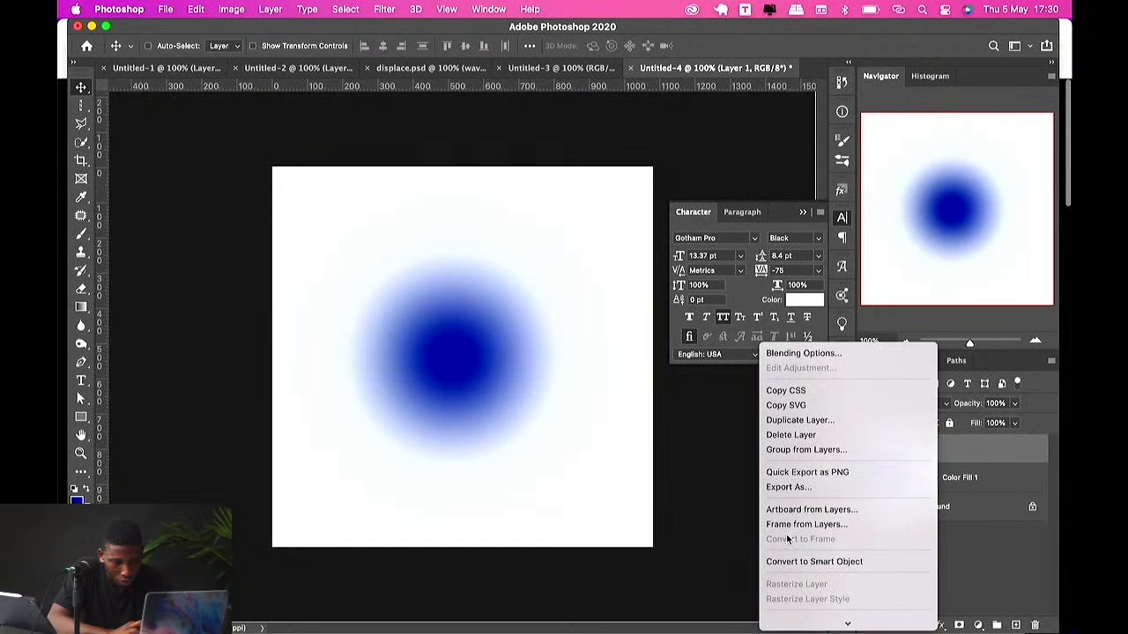
left_click(797, 561)
Step: Apply the Crystallize filter to the dot smart object with a cell size of 118
left_click(384, 9)
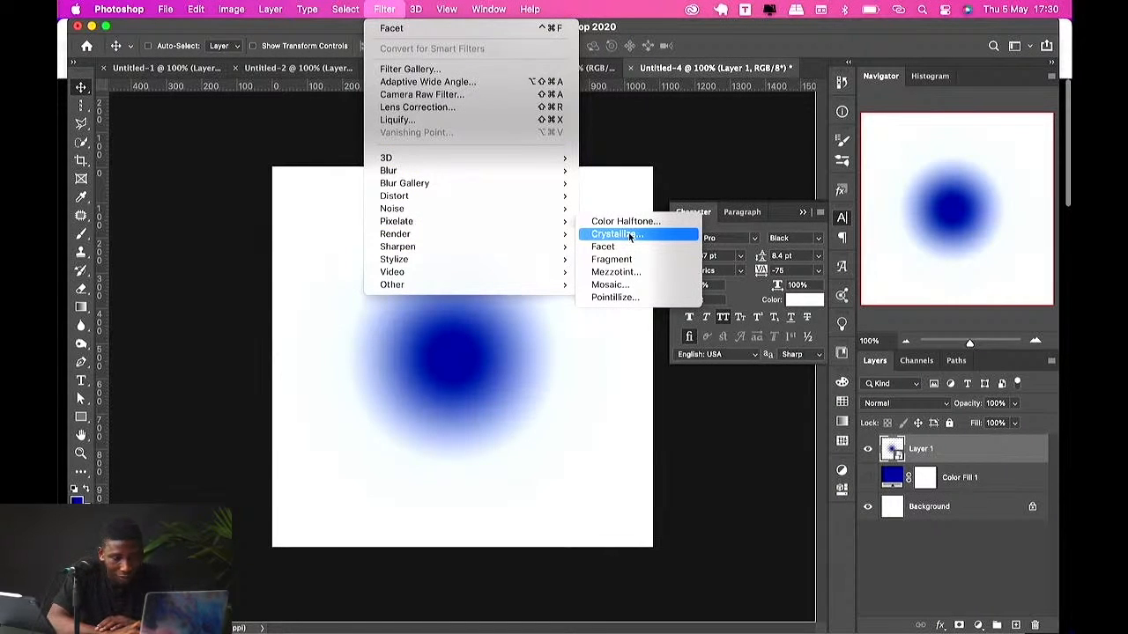
left_click(629, 235)
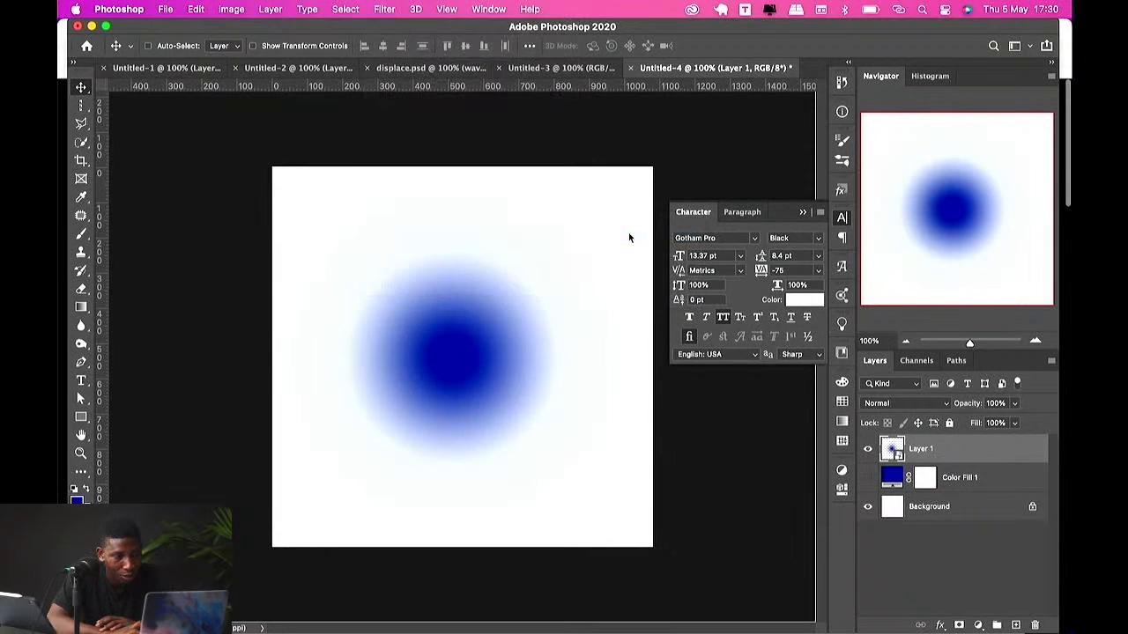
left_click_drag(590, 147, 854, 158)
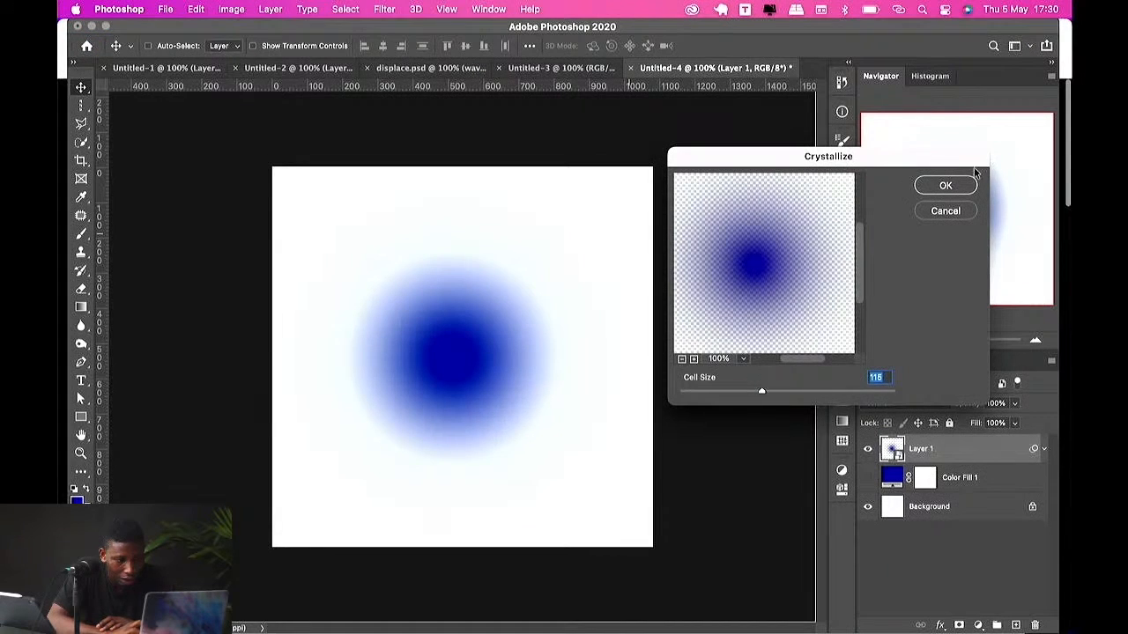
left_click(945, 186)
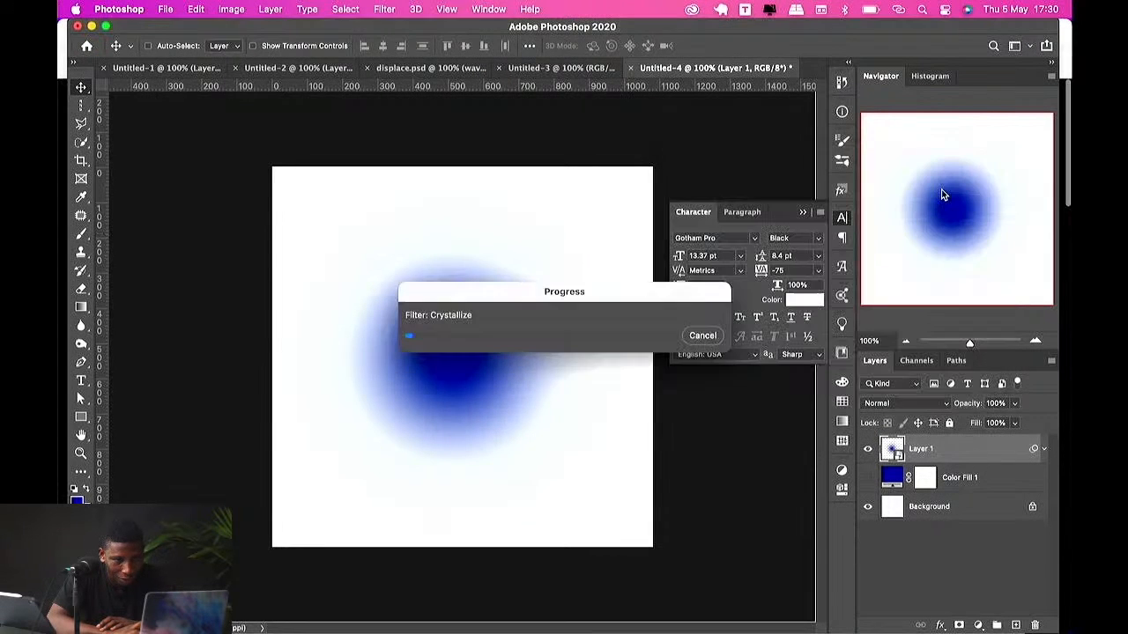
Step: Place the smiling-cheerful portrait PNG from the Finder into the poster and commit it
left_click(867, 518)
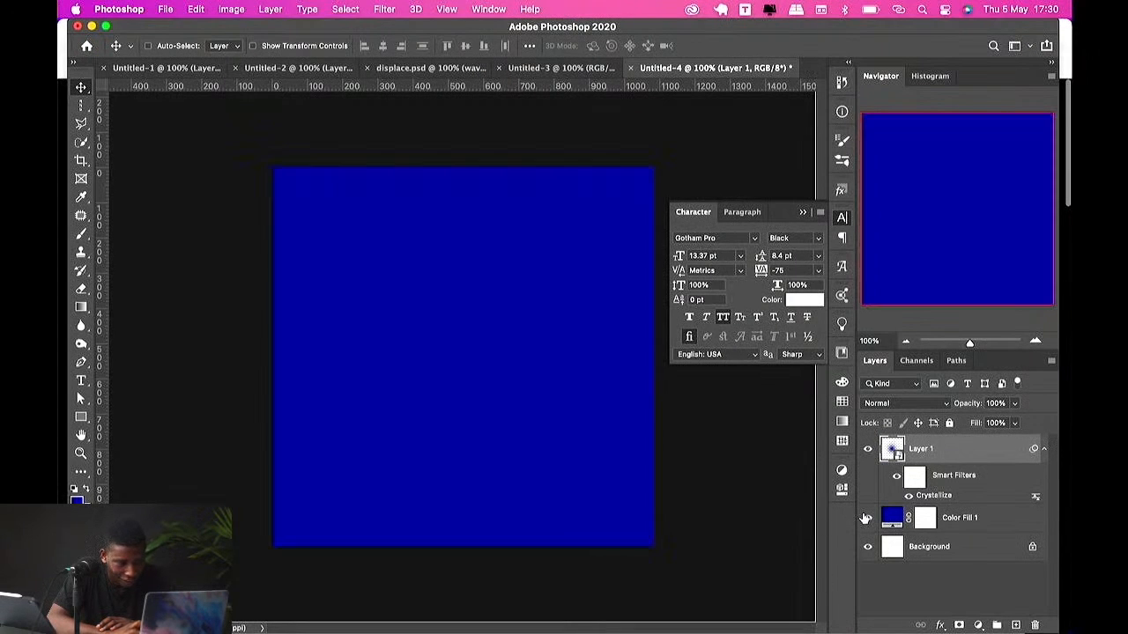
left_click(865, 519)
key("ctrl+Up")
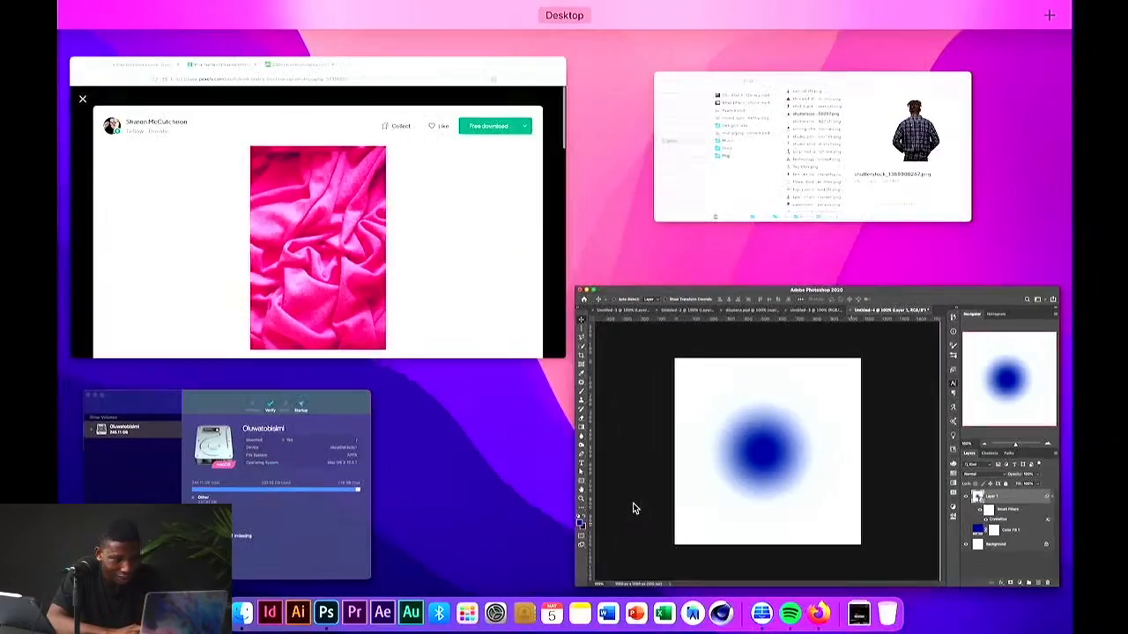
left_click(658, 167)
left_click(588, 251)
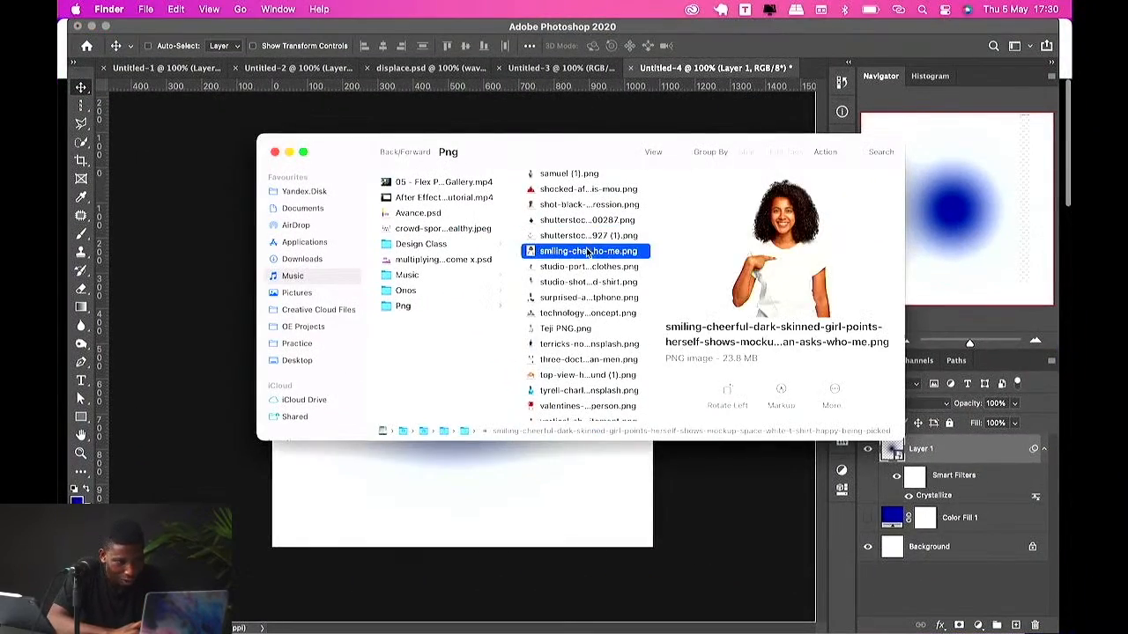
left_click_drag(588, 251, 481, 512)
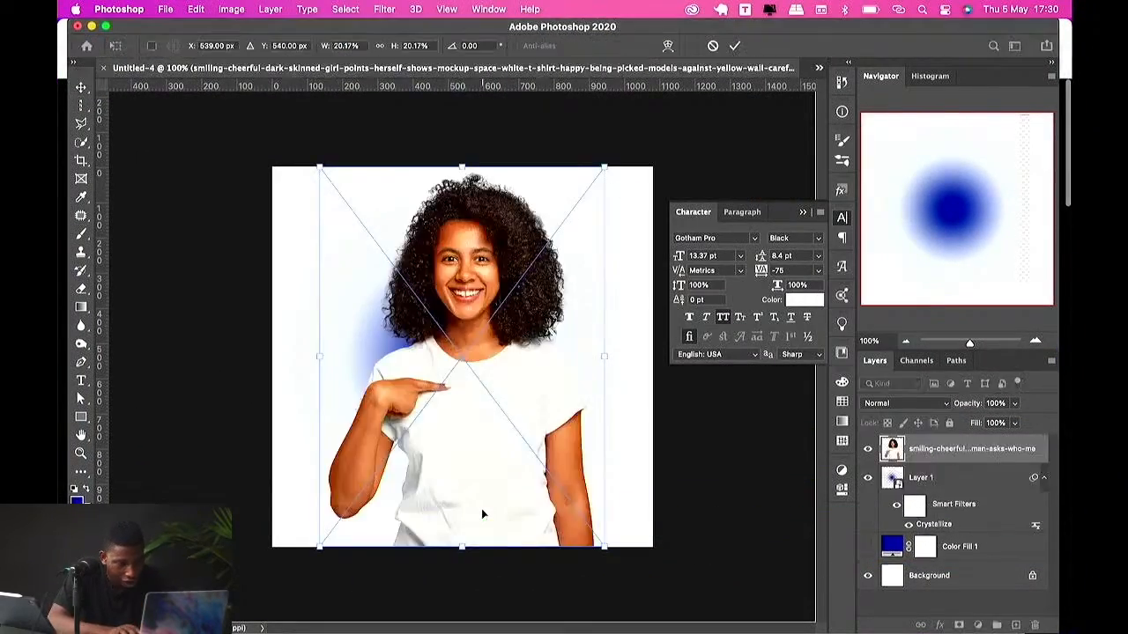
key("Return")
Step: Hide the dot layer and move the portrait photo lower on the canvas
left_click(871, 476)
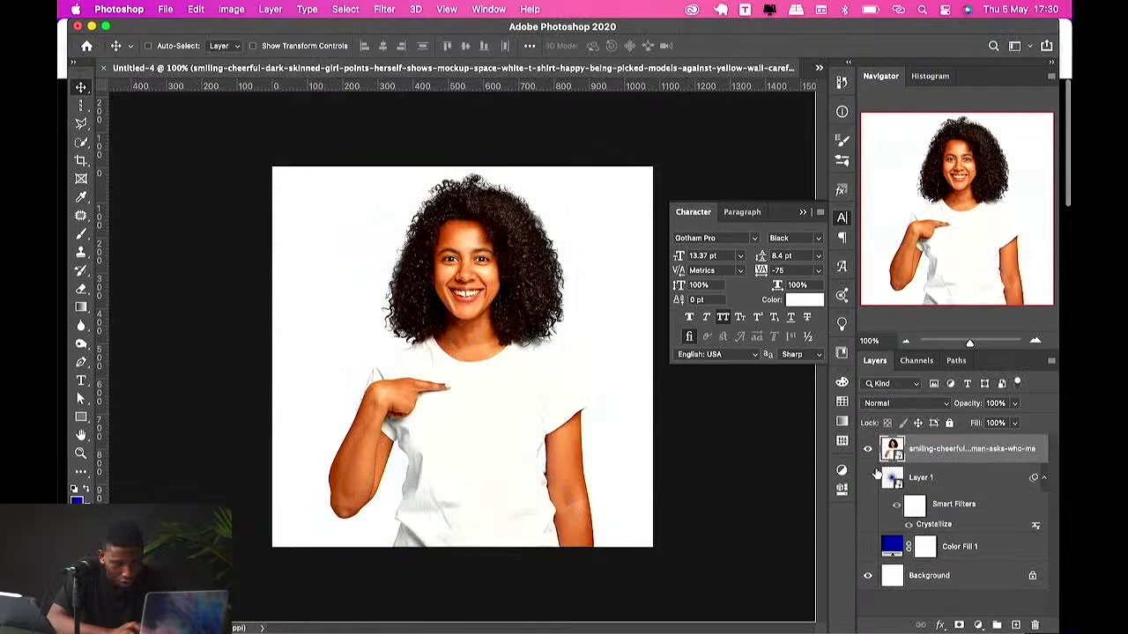
left_click_drag(469, 293, 437, 375)
Step: Apply the Crystallize filter to the portrait photo with a cell size of 58
left_click(387, 11)
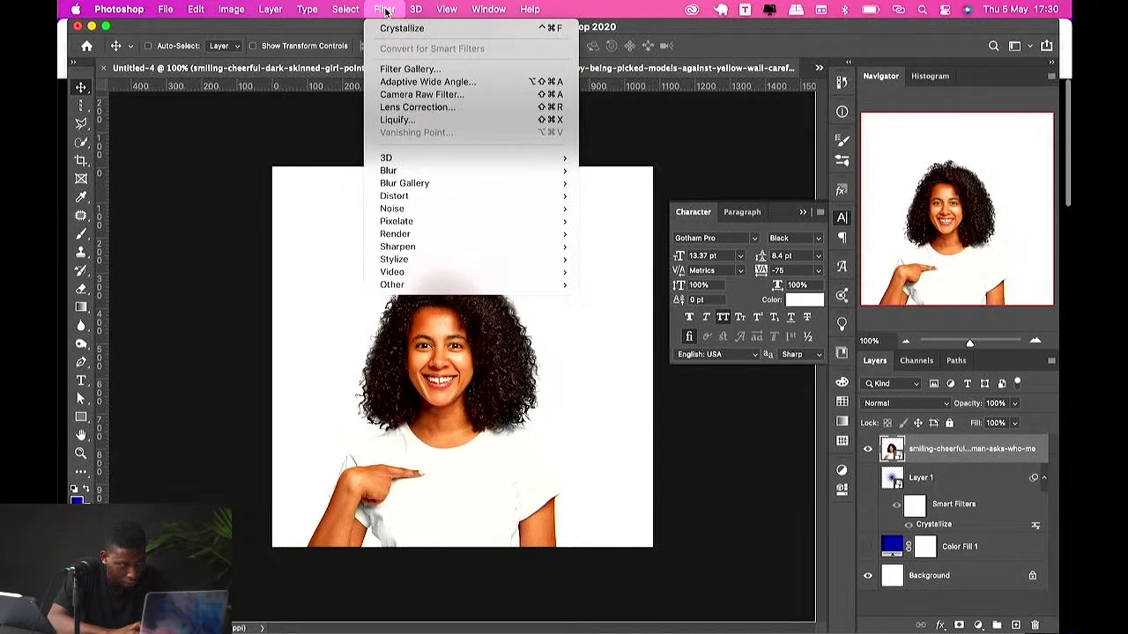
mouse_move(414, 172)
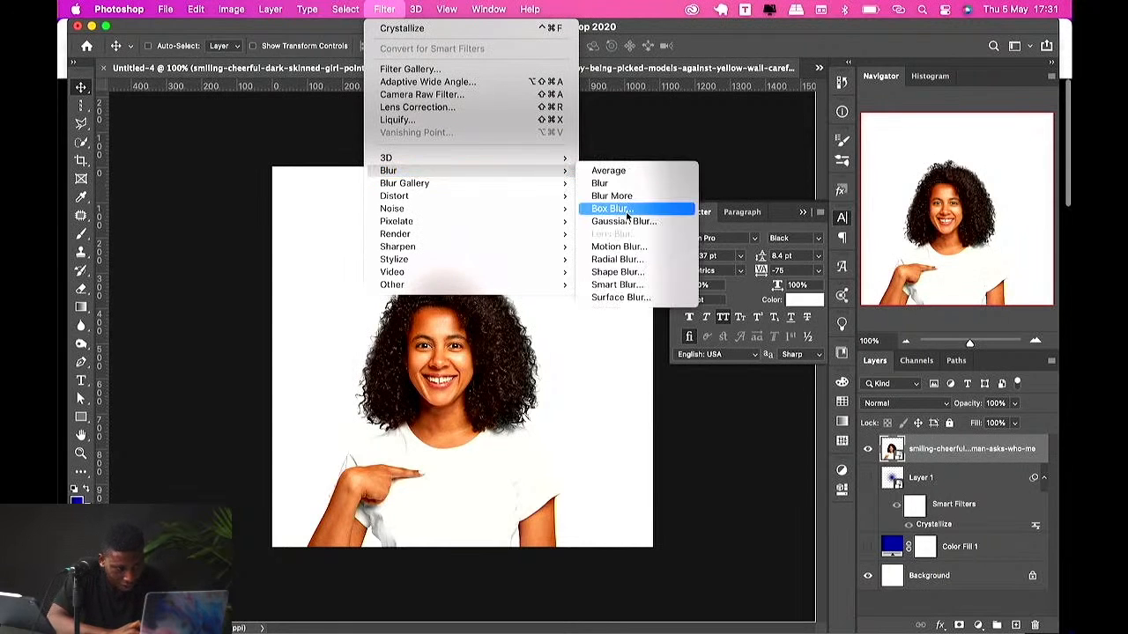
mouse_move(481, 222)
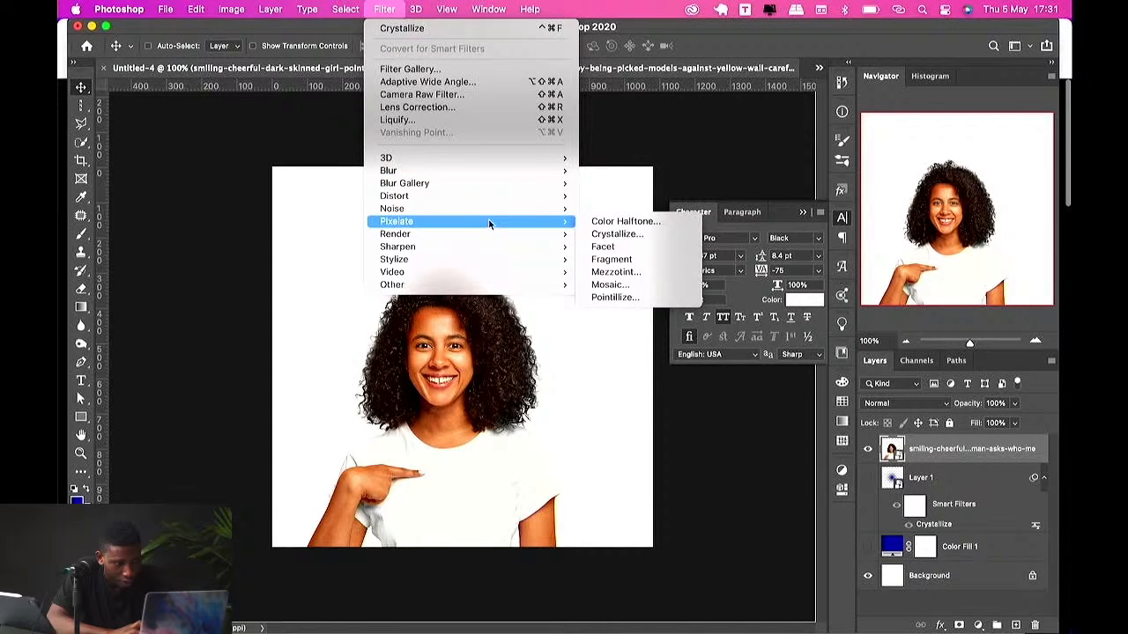
left_click(638, 233)
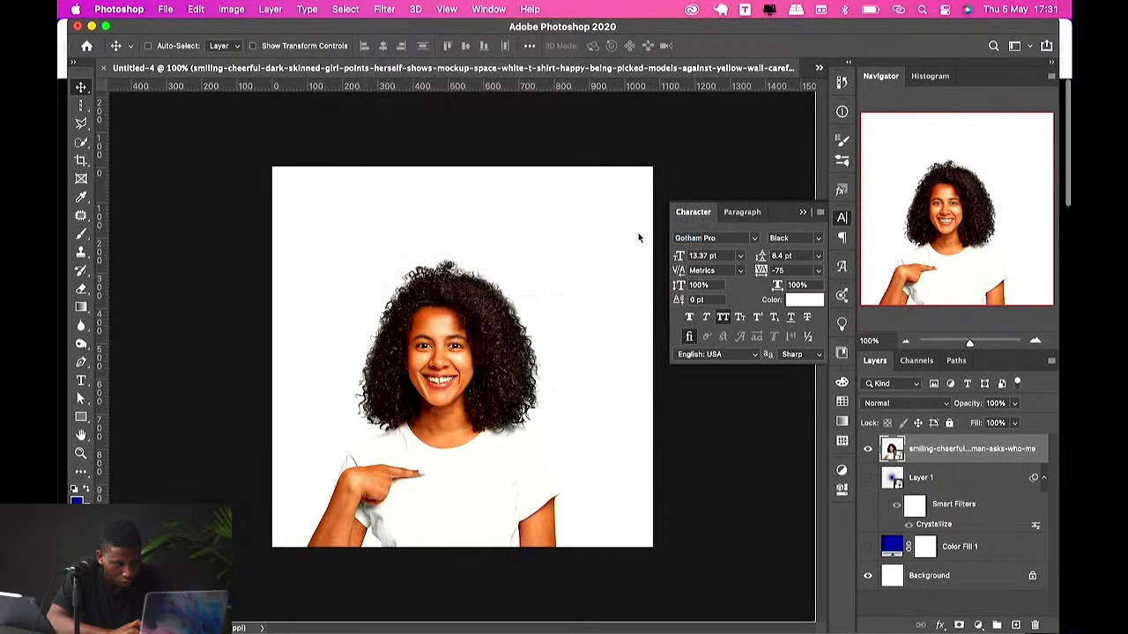
left_click_drag(813, 224, 777, 243)
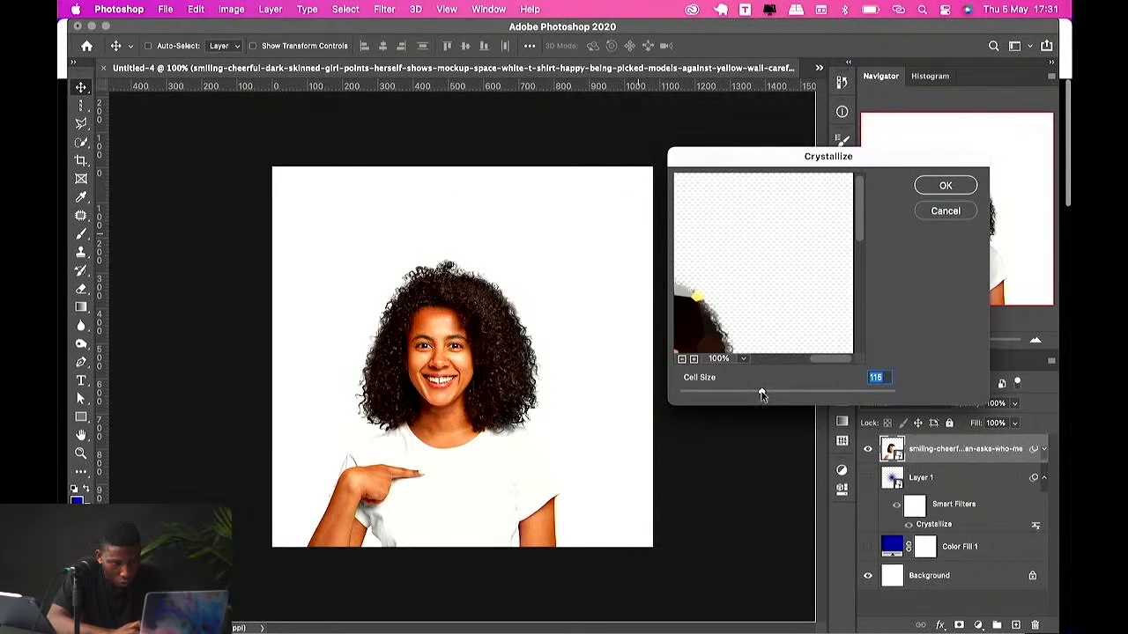
left_click_drag(762, 396, 721, 391)
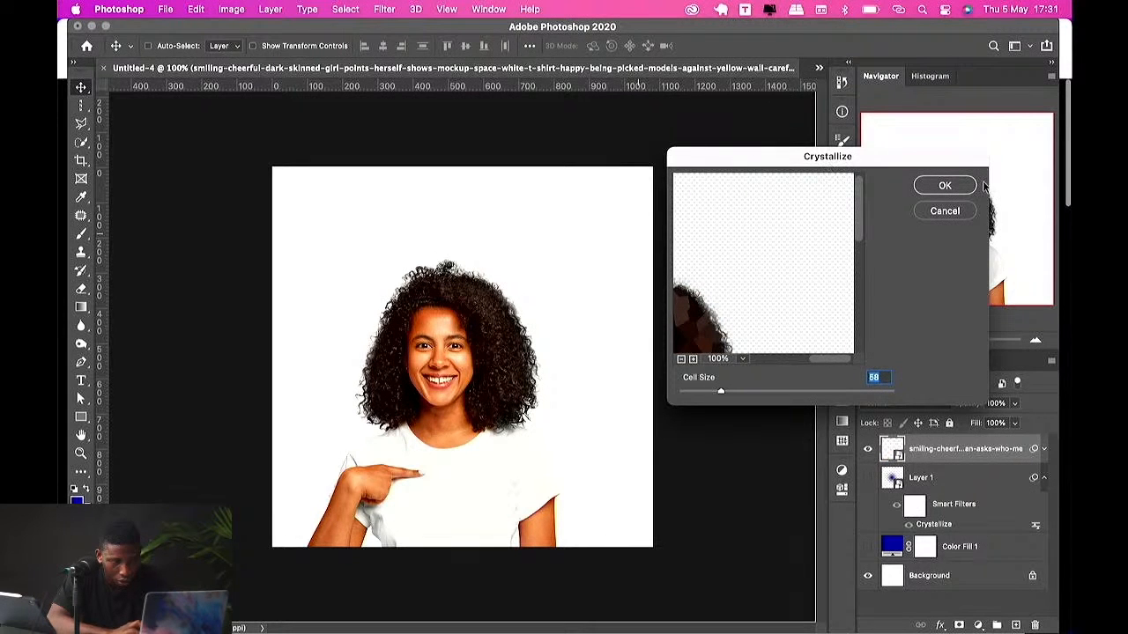
left_click(949, 190)
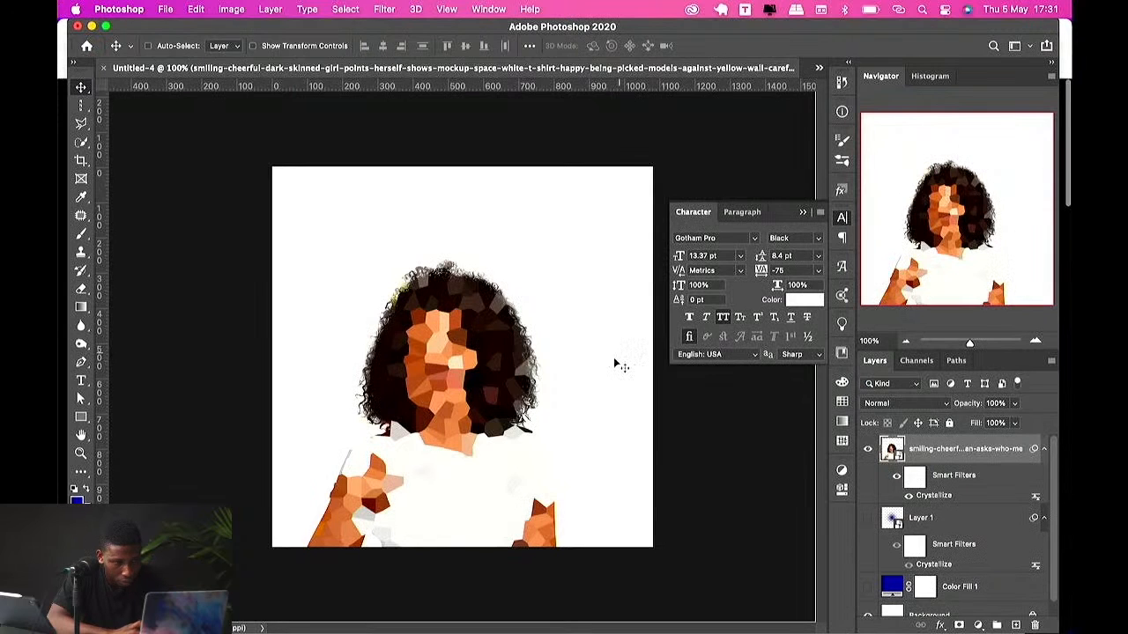
left_click(535, 371)
left_click(592, 264)
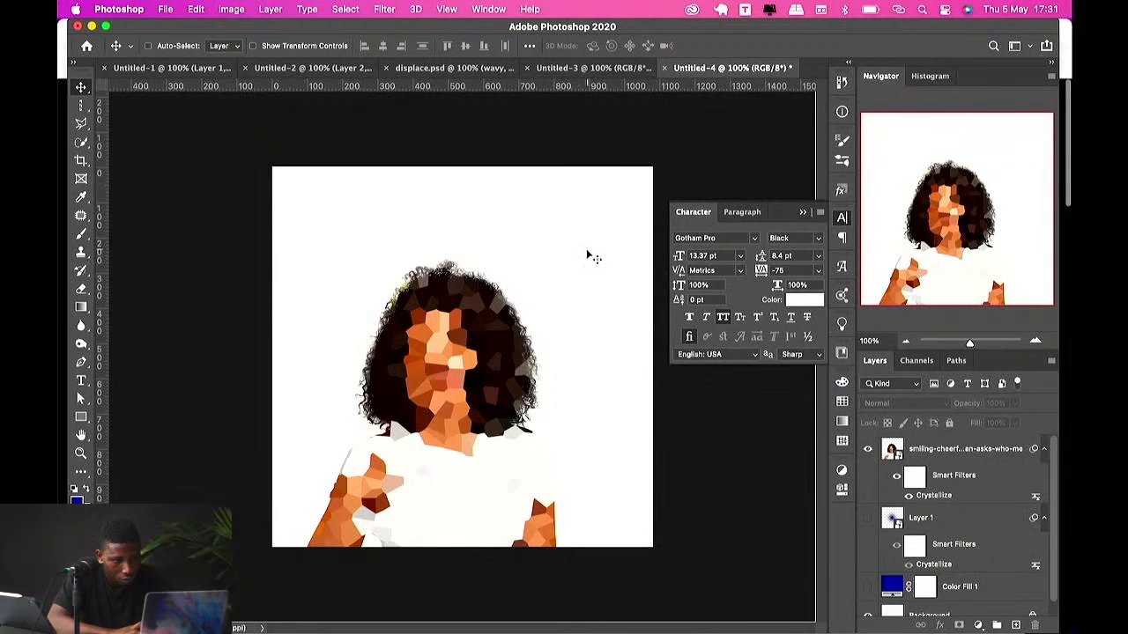
left_click(923, 453)
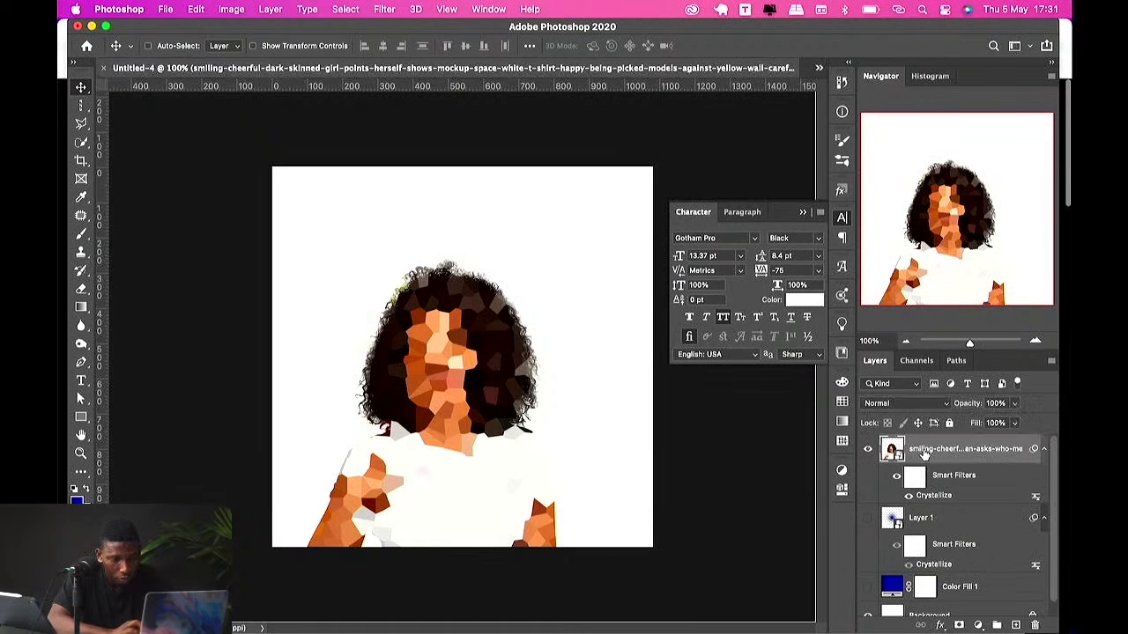
left_click(384, 9)
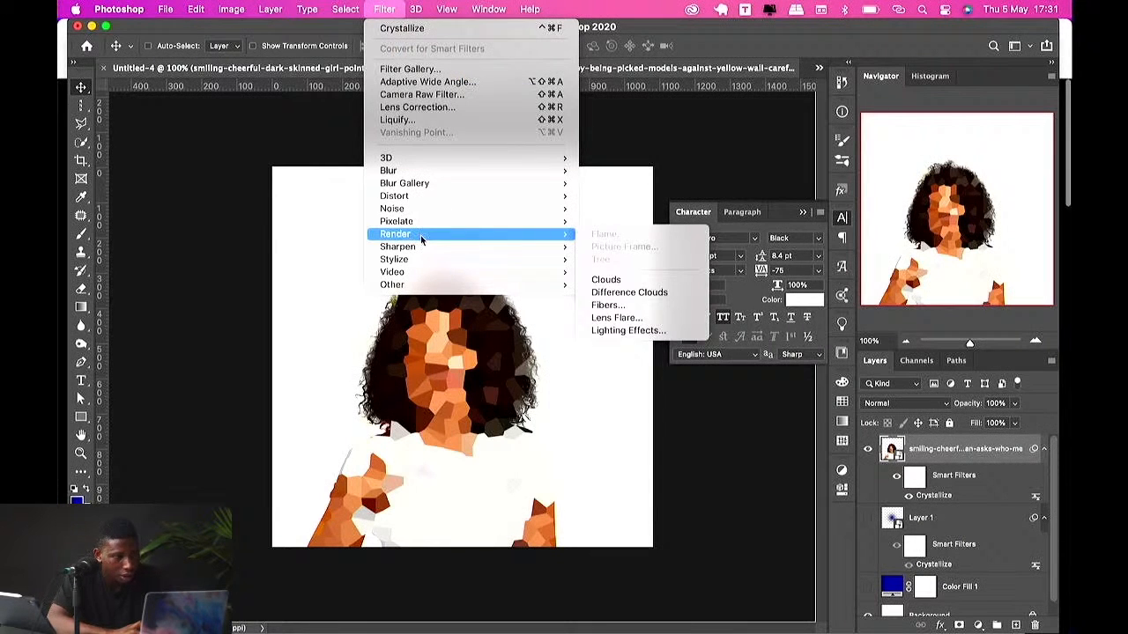
mouse_move(432, 276)
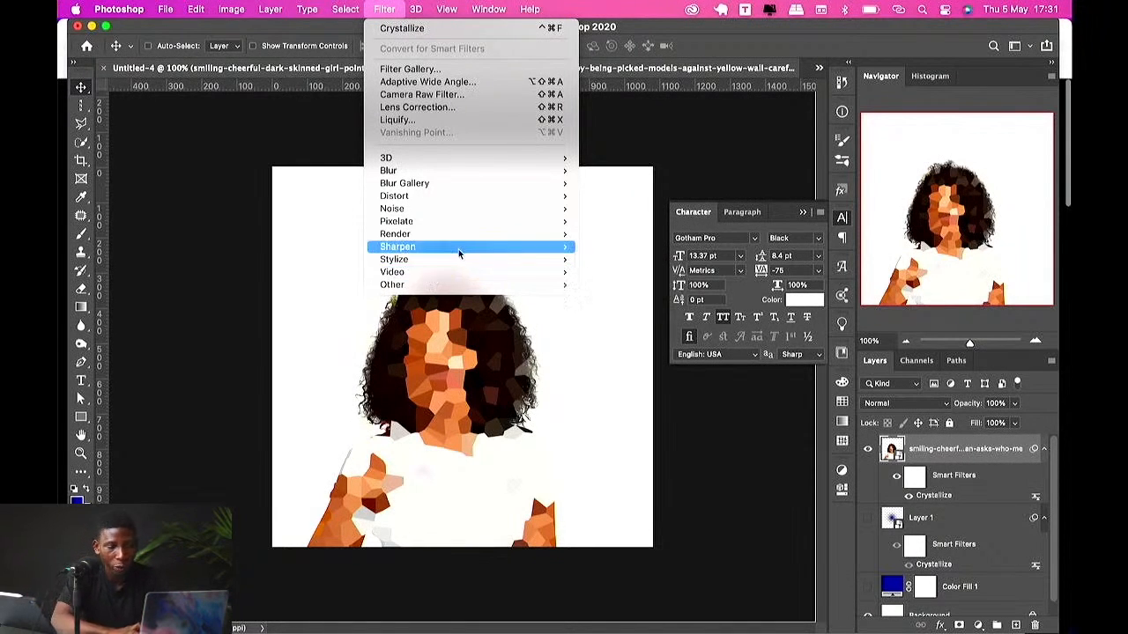
mouse_move(458, 253)
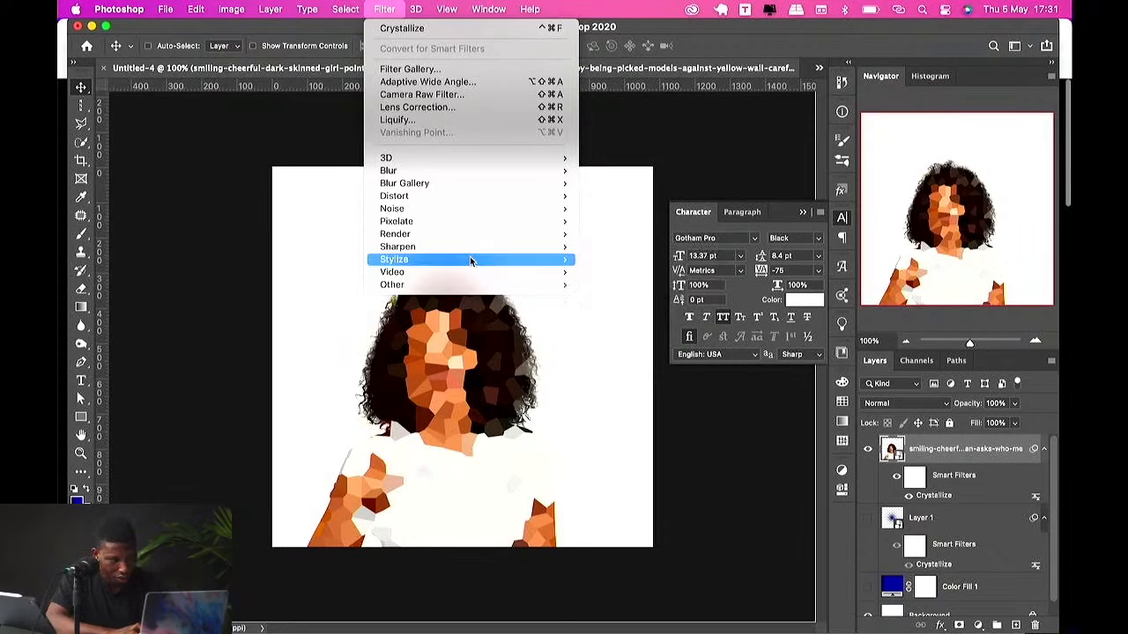
left_click(465, 375)
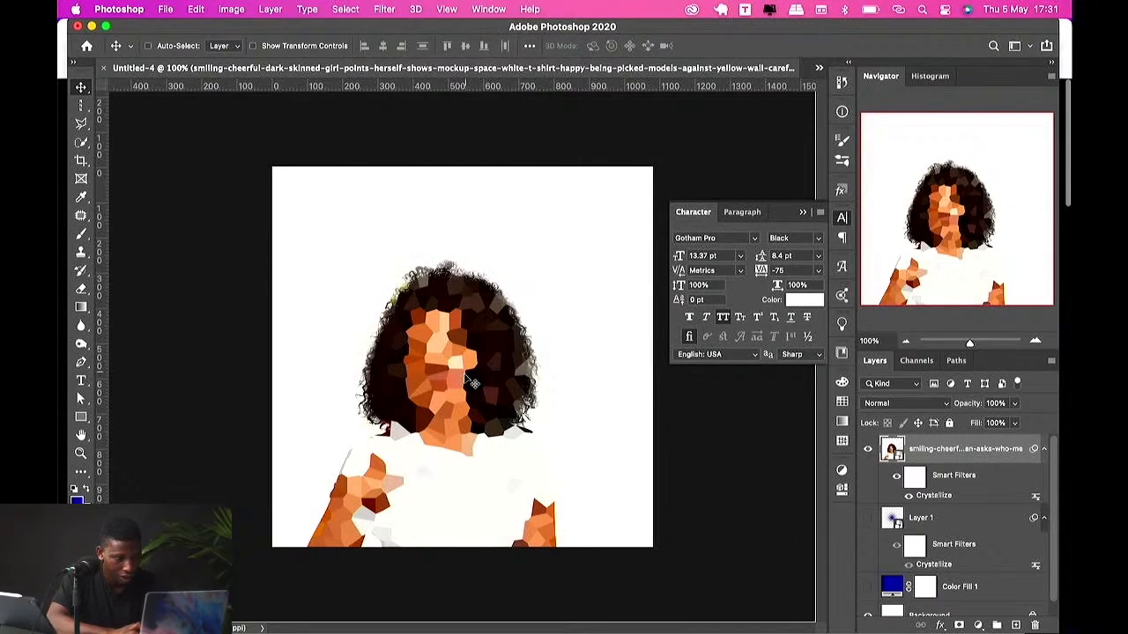
Step: Switch to the Firefox browser window
key("ctrl+Up")
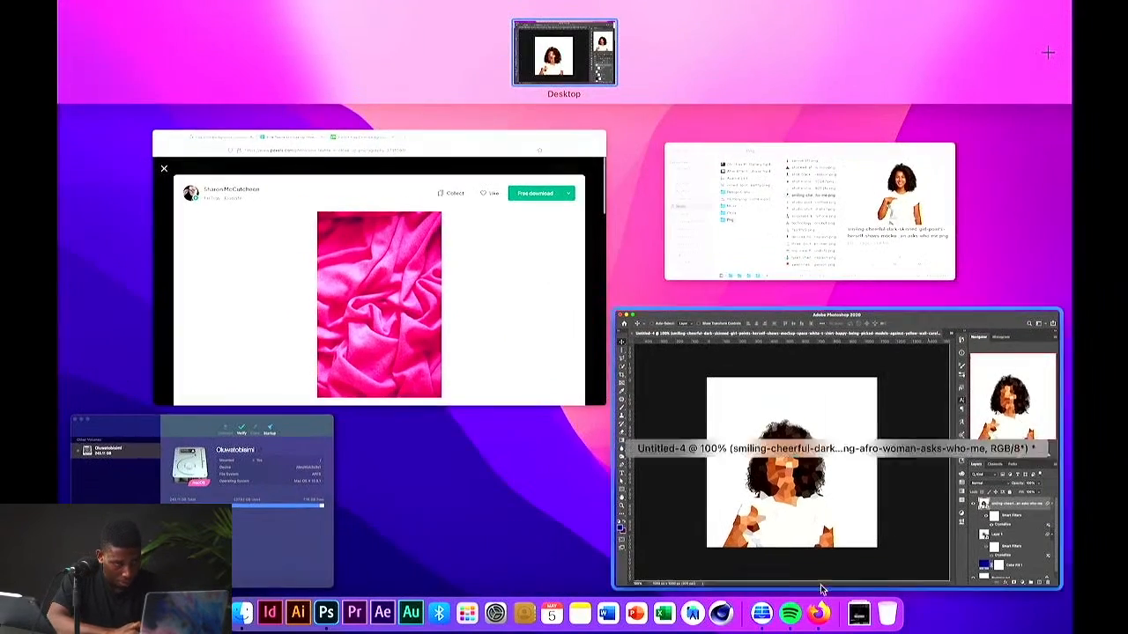
left_click(748, 435)
key("ctrl+Up")
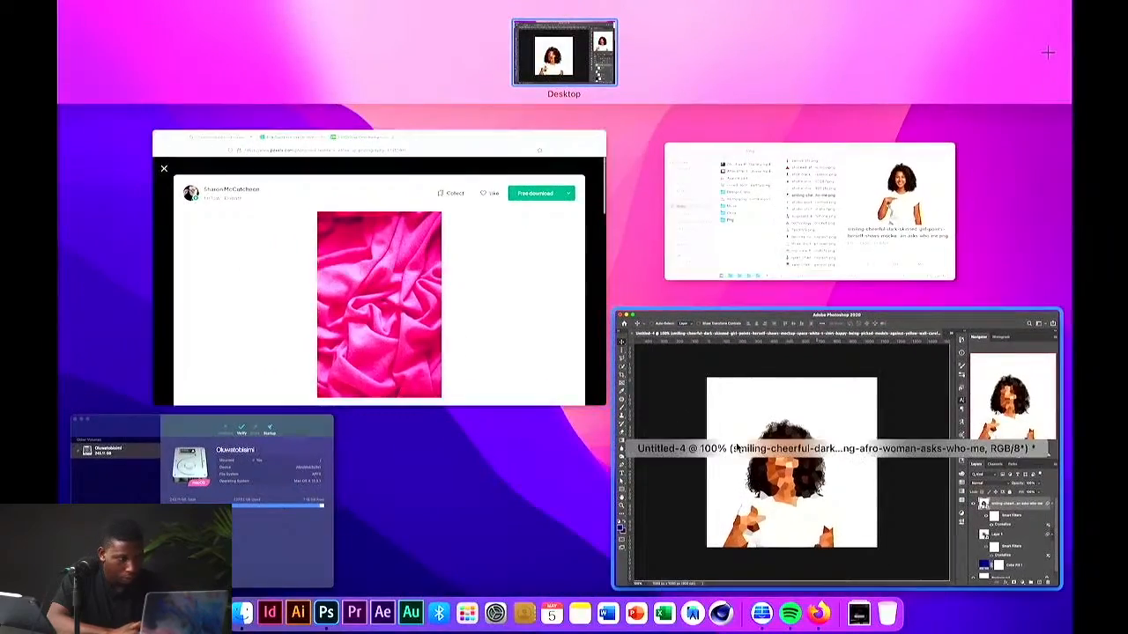
left_click(738, 448)
key("ctrl+Up")
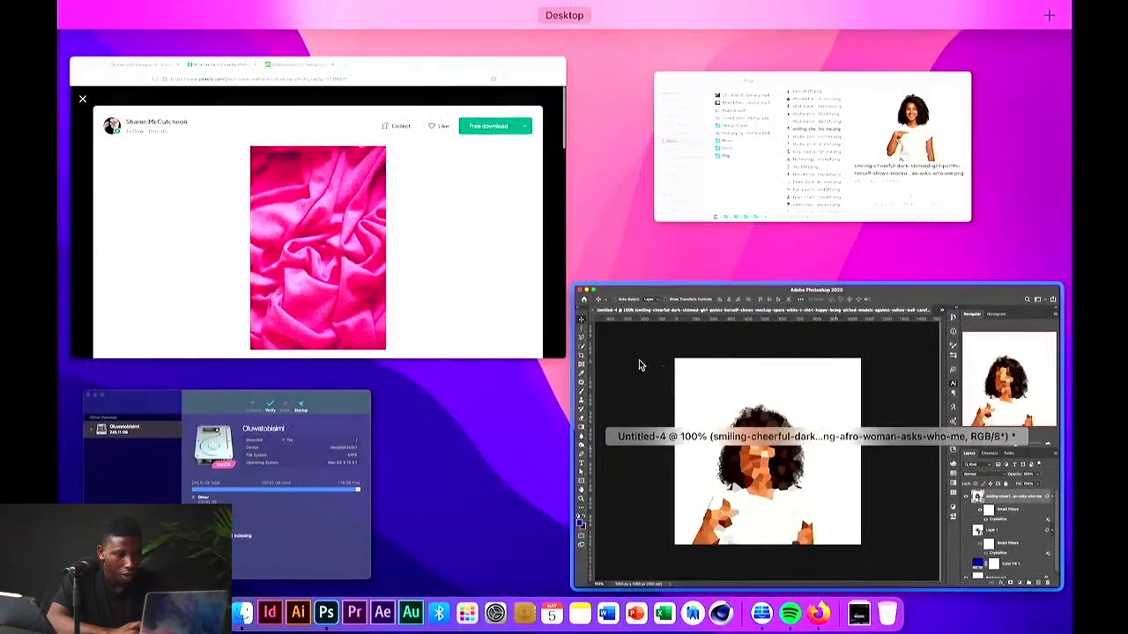
left_click(739, 448)
left_click(811, 604)
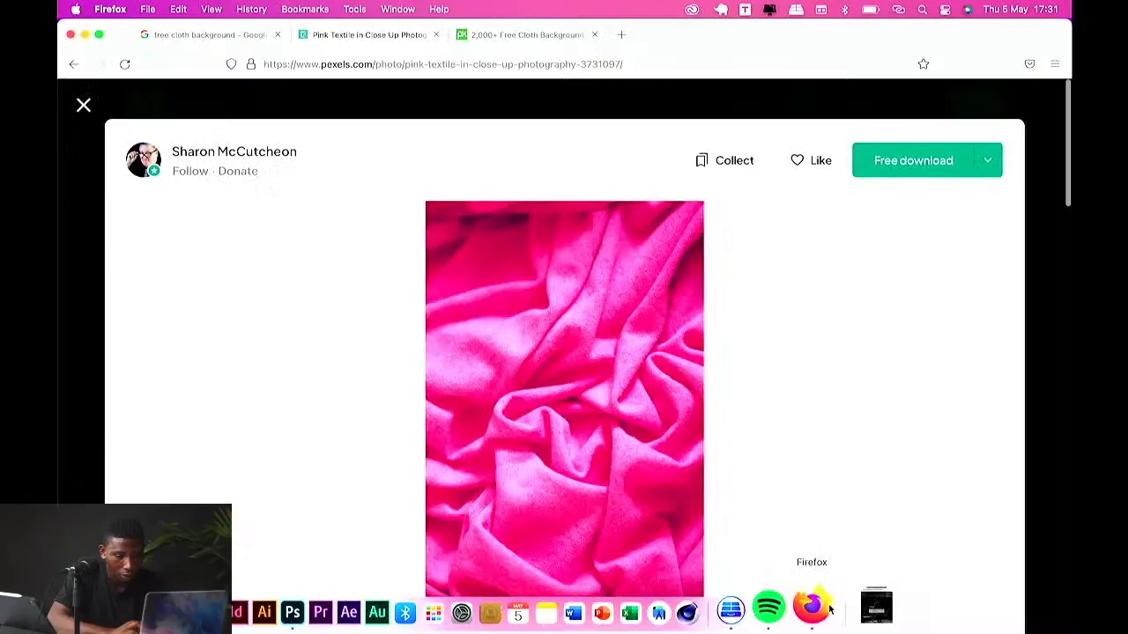
left_click(98, 34)
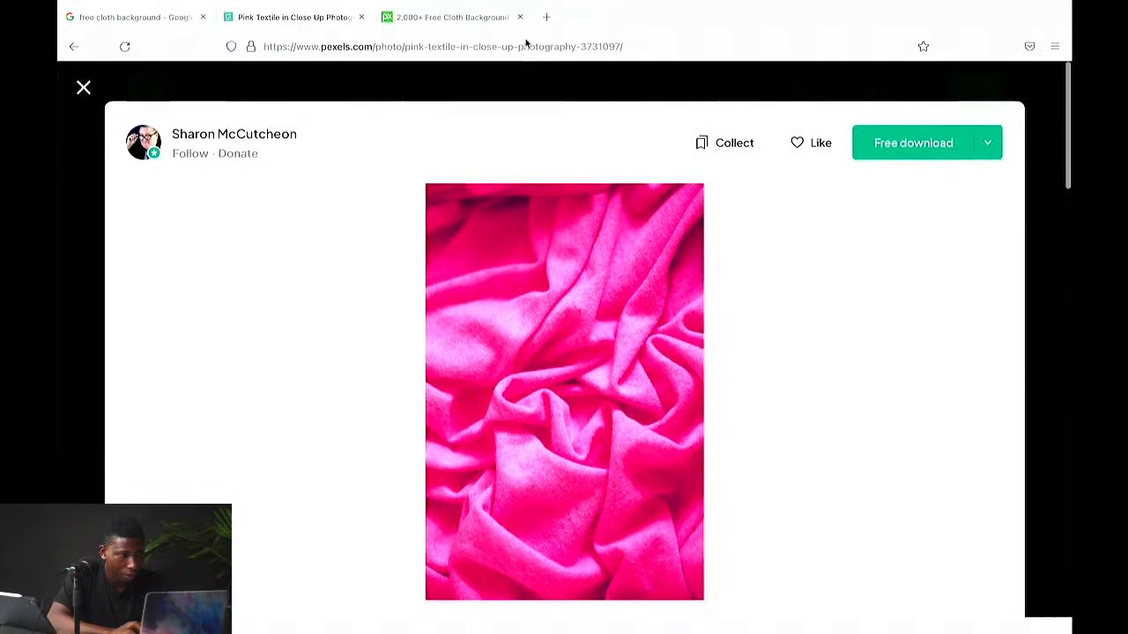
Step: Open a new tab and search Google for "sunset nature image"
left_click(547, 18)
left_click(526, 47)
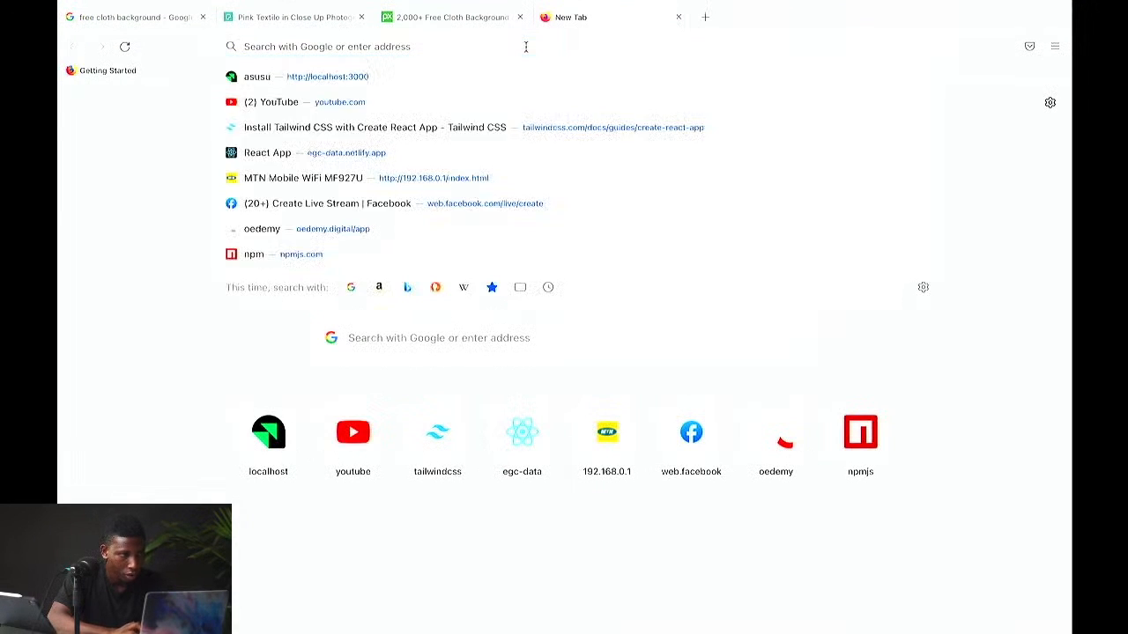
type("sun")
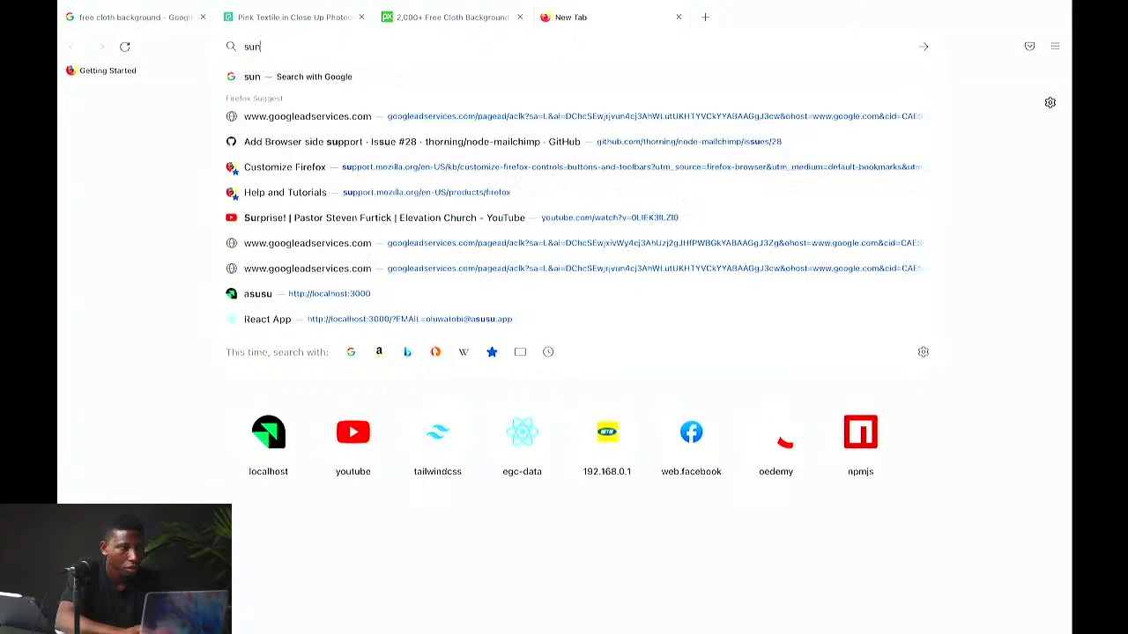
type("set nature image")
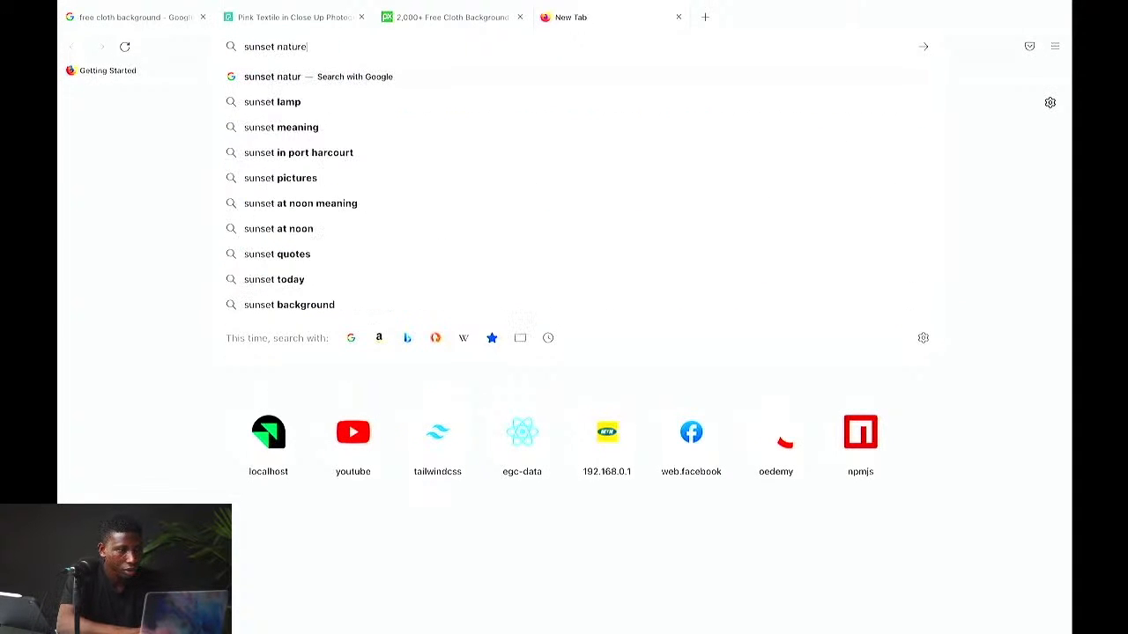
key("Return")
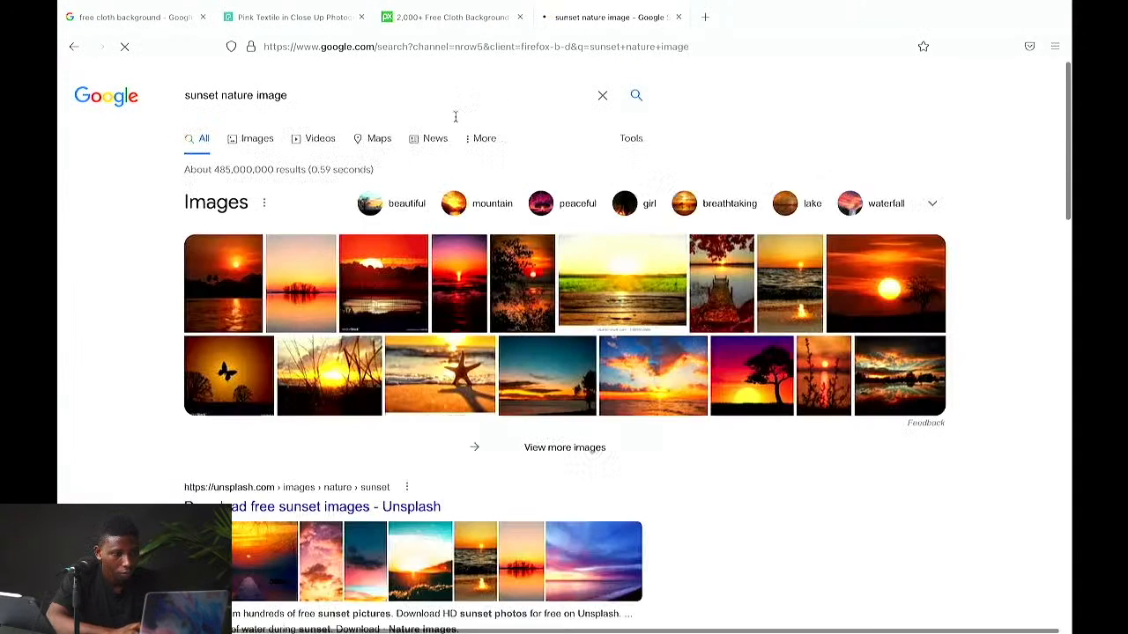
Step: Show only image results and filter them to Large size
left_click(250, 141)
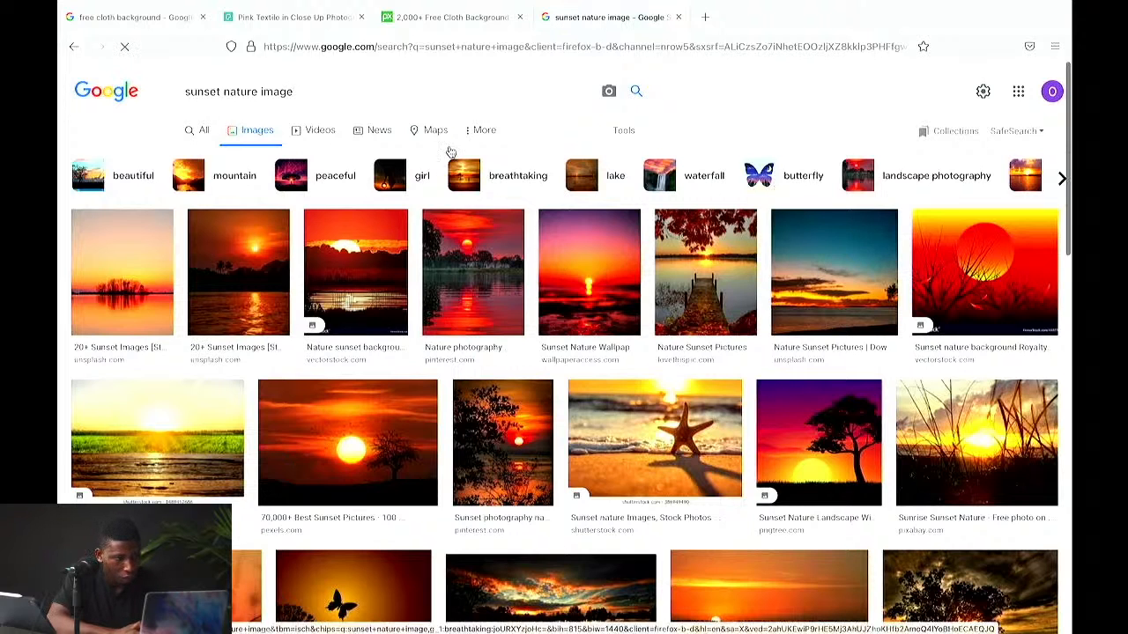
left_click(623, 130)
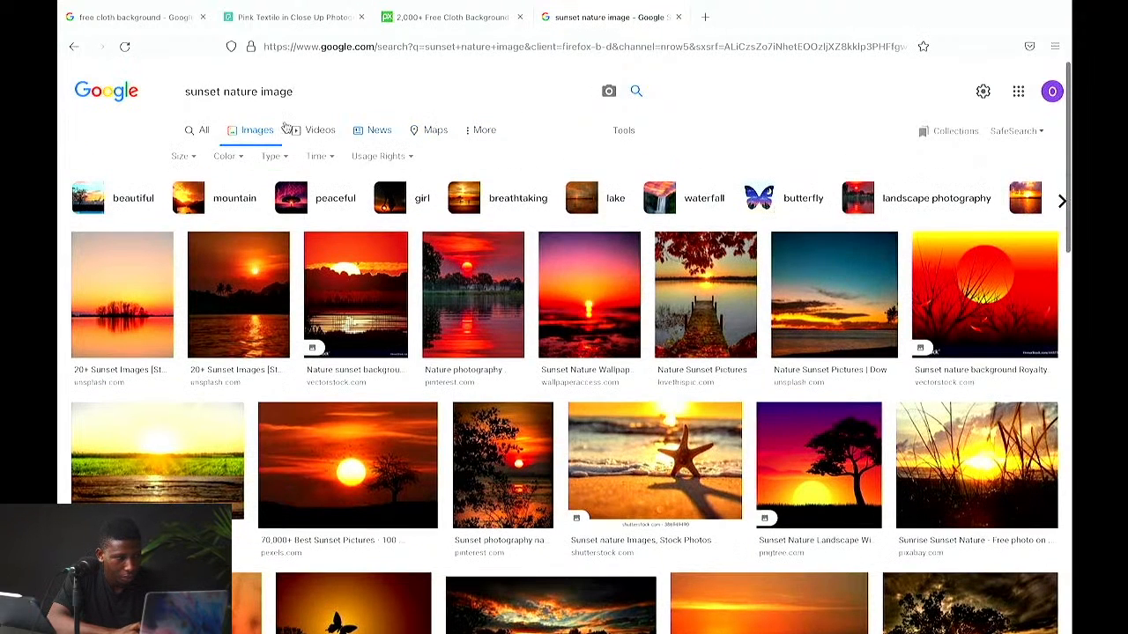
left_click(181, 159)
left_click(184, 203)
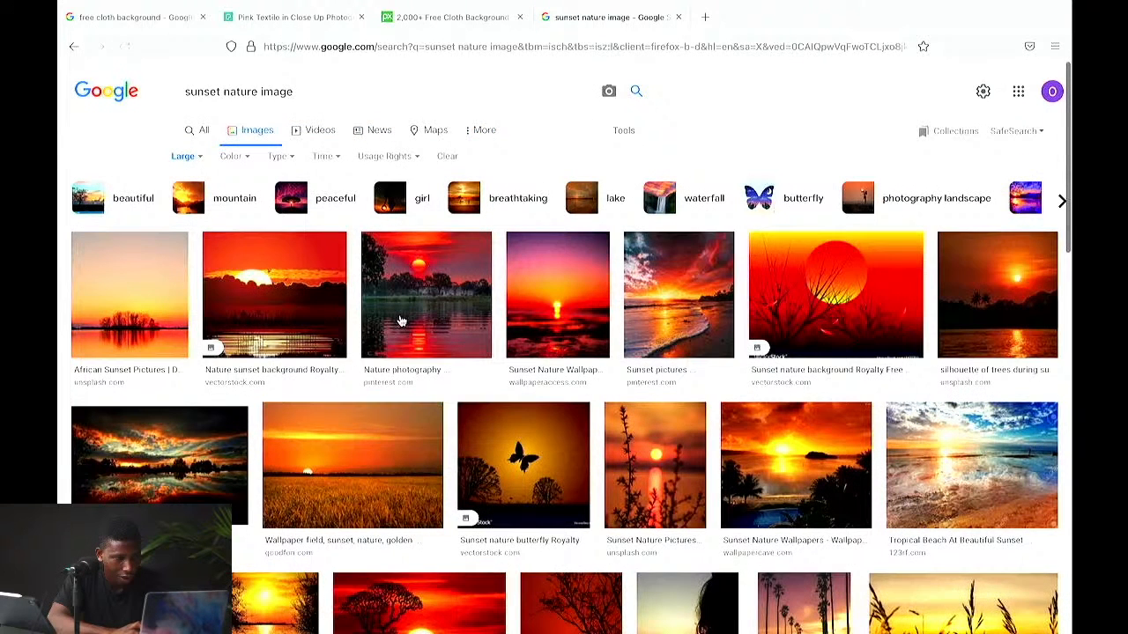
Step: Copy the Wikimedia Commons meadow-before-sunset image from the image results
scroll(297, 410, "down", 2)
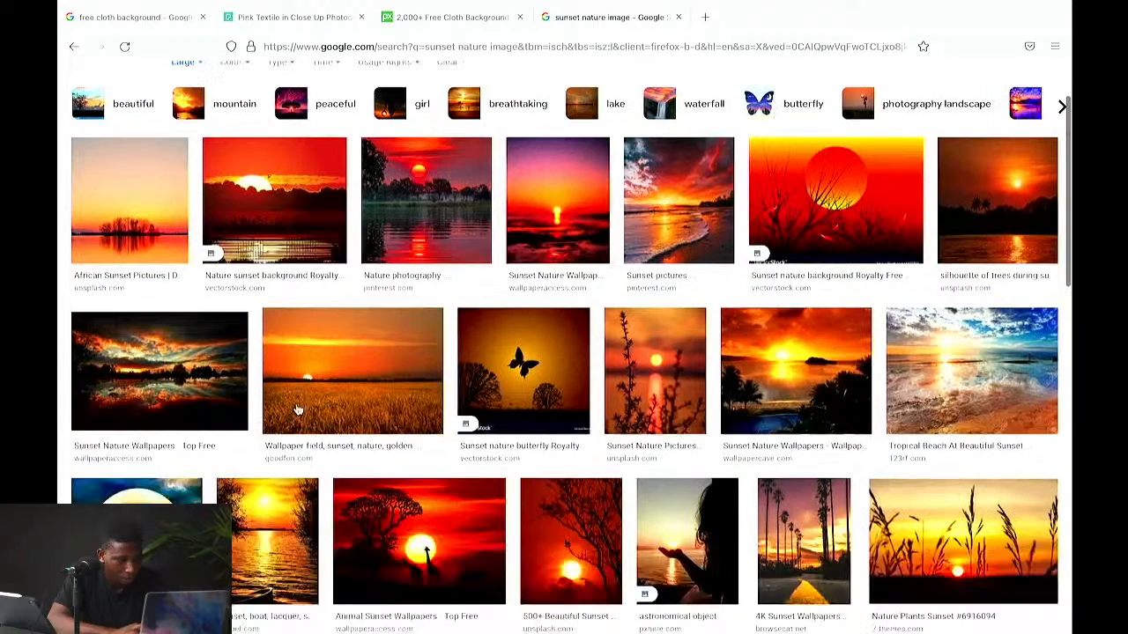
scroll(297, 410, "down", 10)
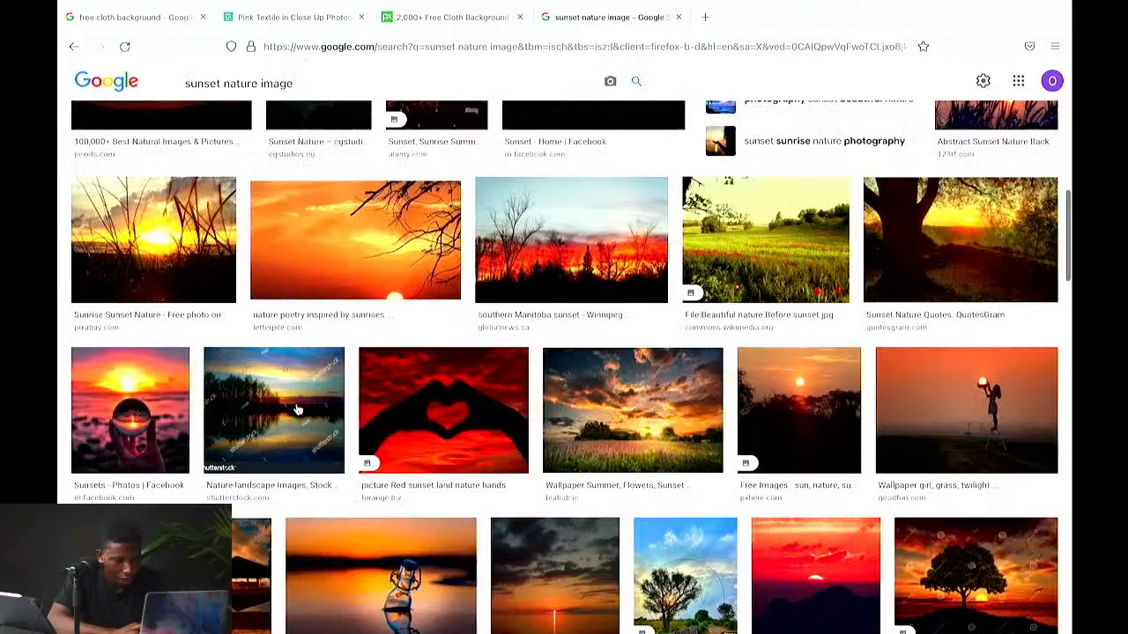
left_click(763, 284)
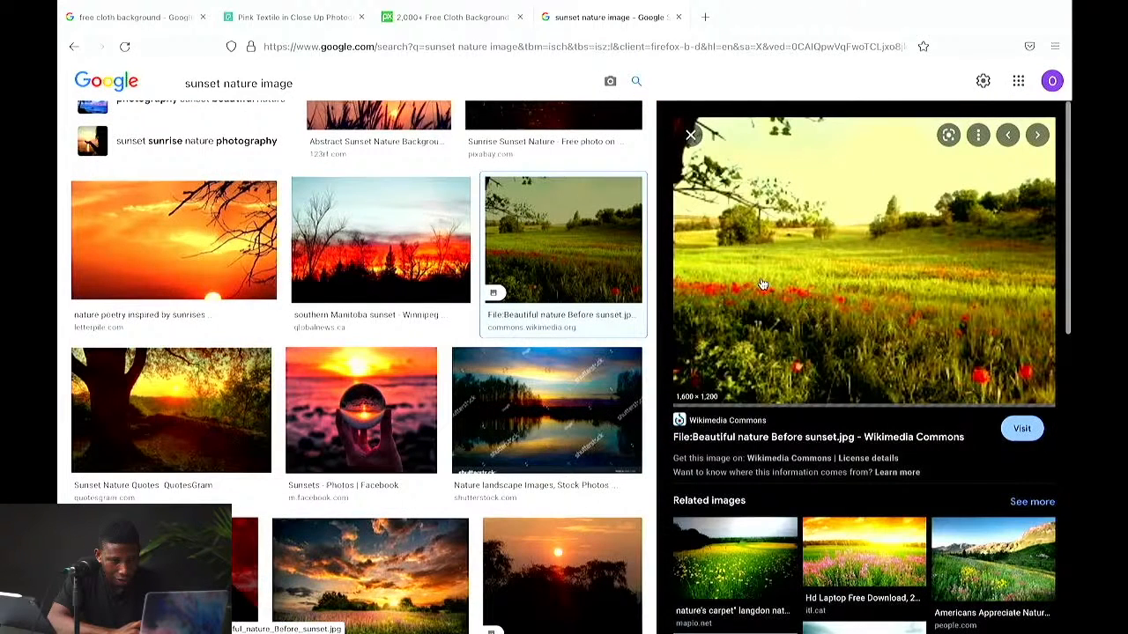
right_click(797, 255)
left_click(831, 414)
Step: Switch back to Photoshop and delete the portrait photo layer
key("ctrl+Up")
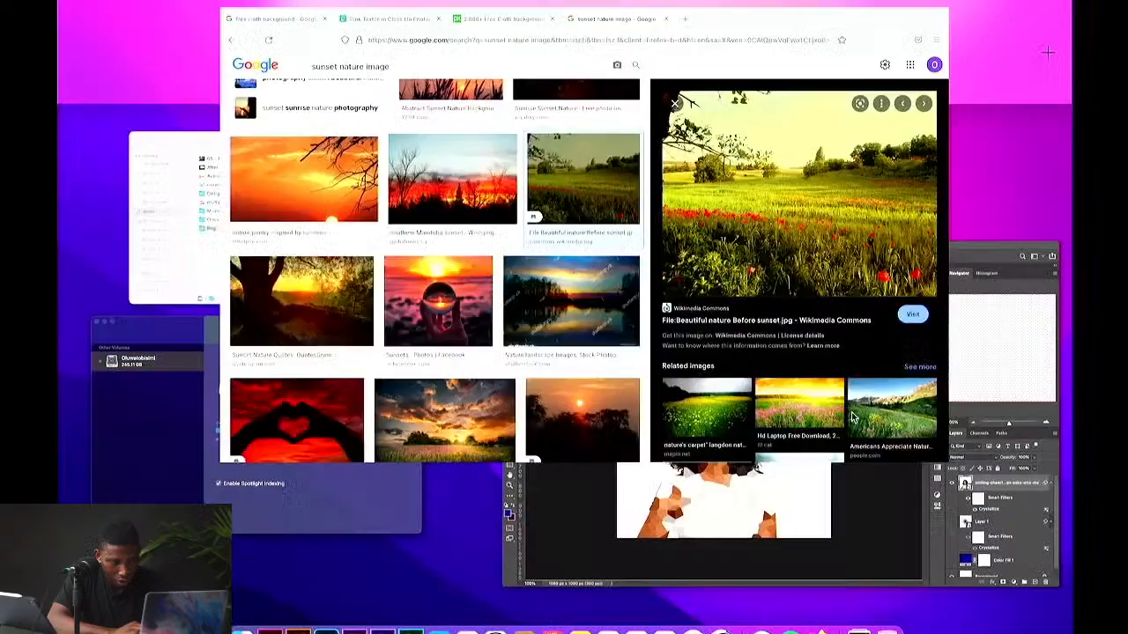
left_click(688, 361)
key("Delete")
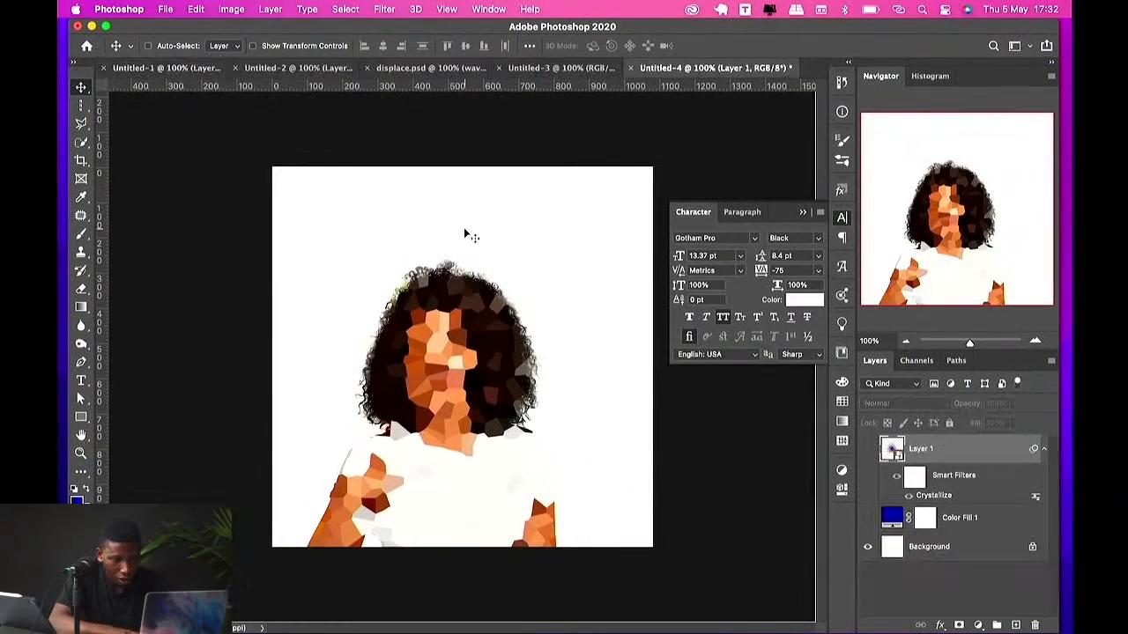
Step: Paste the copied meadow image into the poster, accepting the profile conversion, and convert its layer to a smart object
key("super+v")
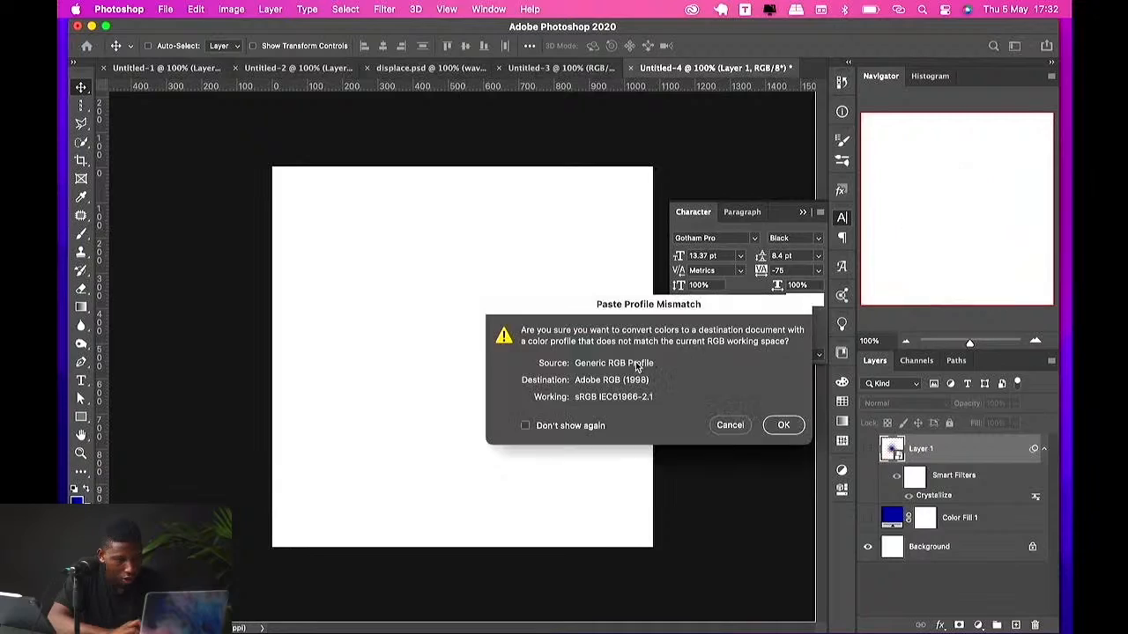
left_click(780, 424)
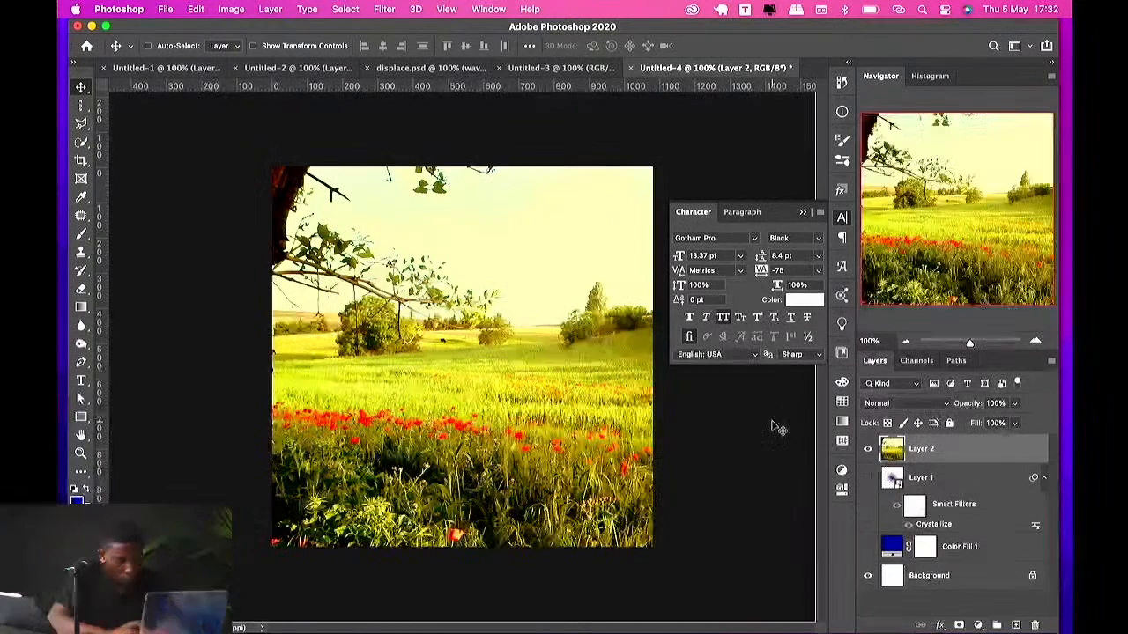
right_click(992, 447)
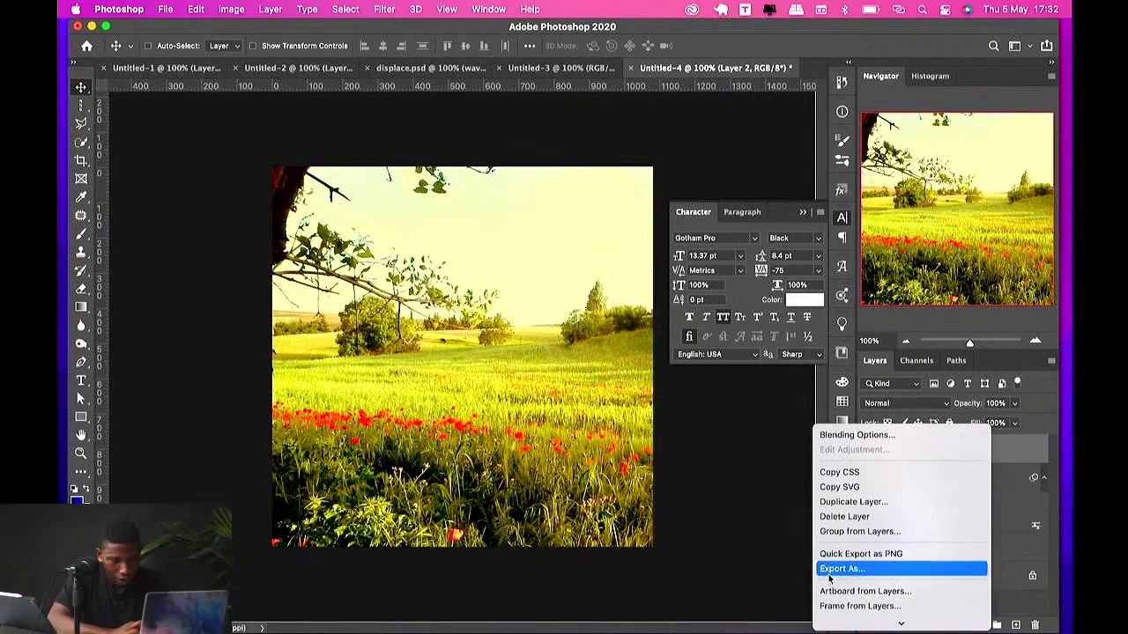
left_click(860, 559)
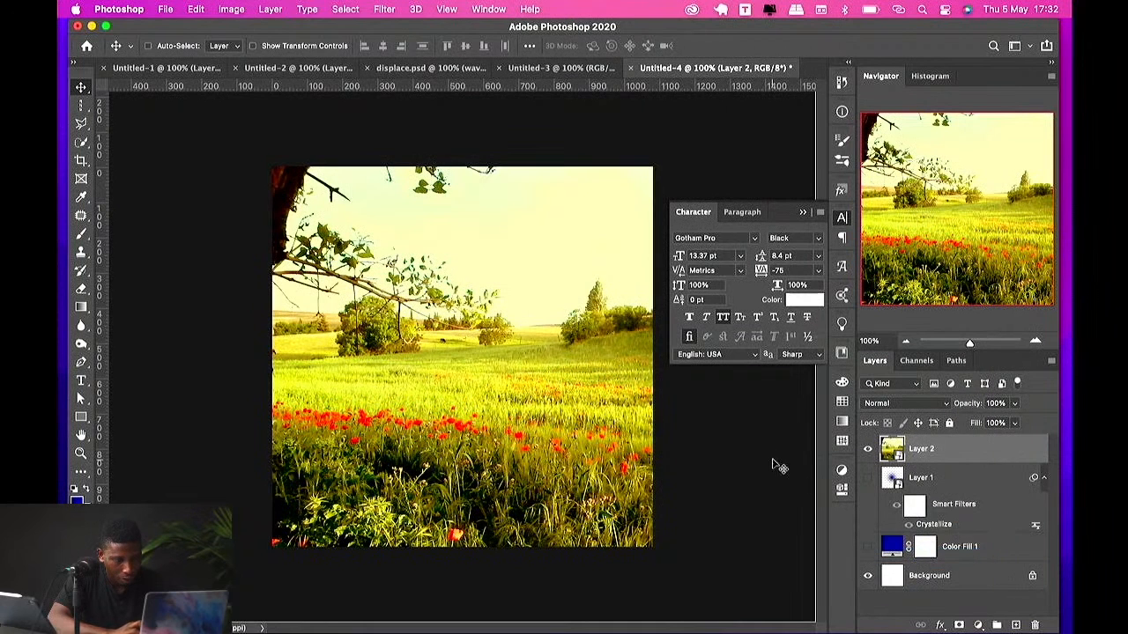
Step: Apply Oil Paint to the meadow layer with Stylization 6.5, Cleanliness 10, Scale 8.7, Bristle Detail 5.8, Shine 0 and Angle -165
left_click(384, 9)
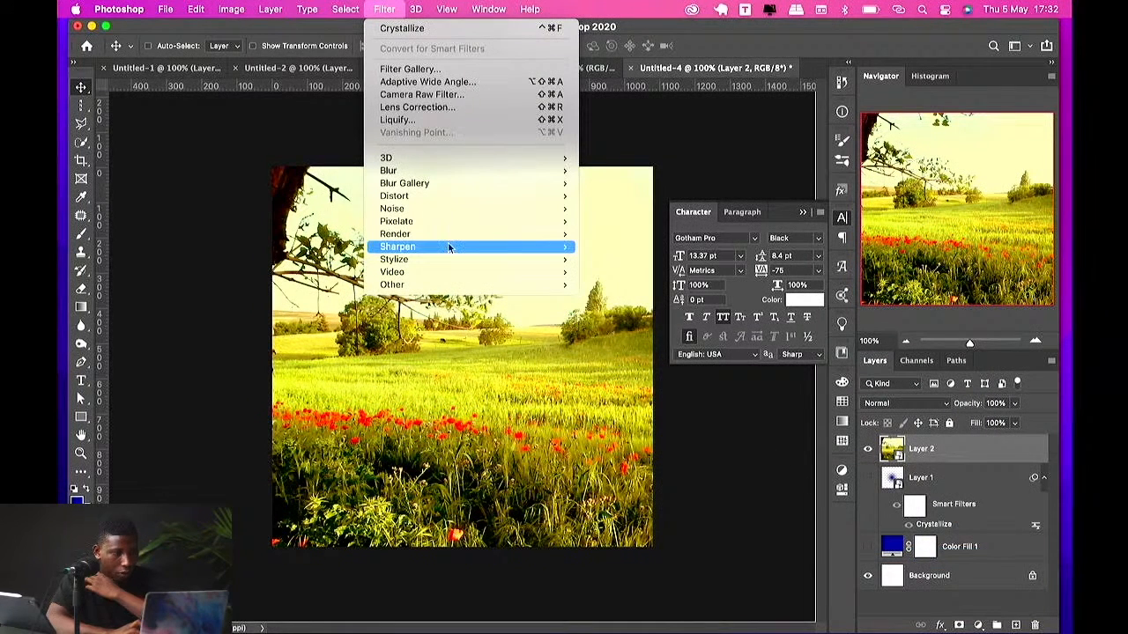
mouse_move(449, 259)
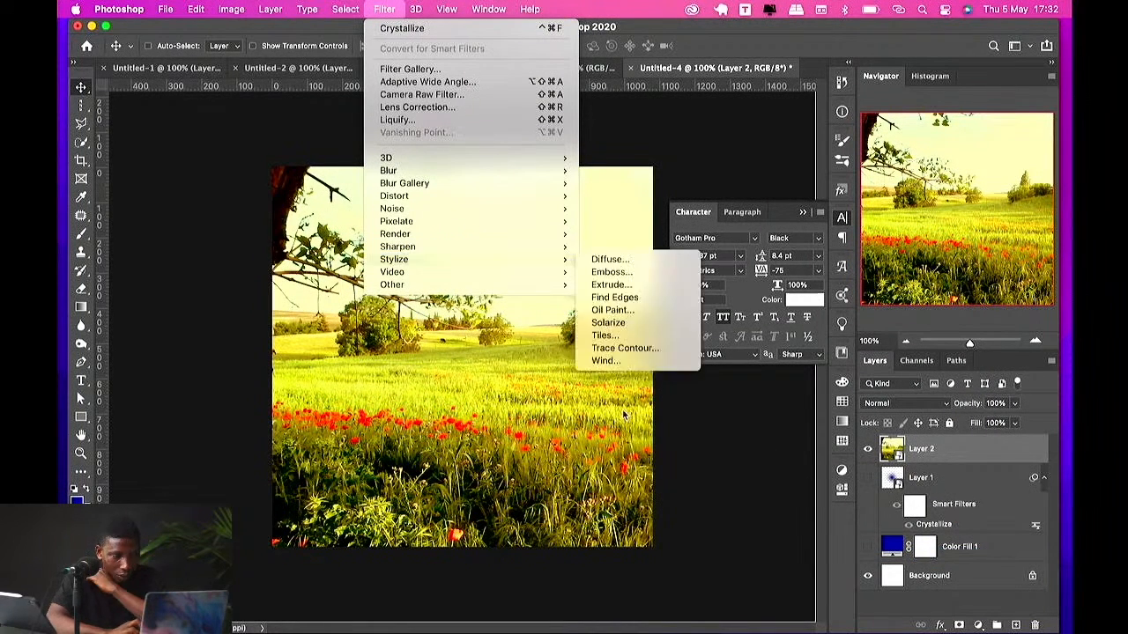
left_click(616, 314)
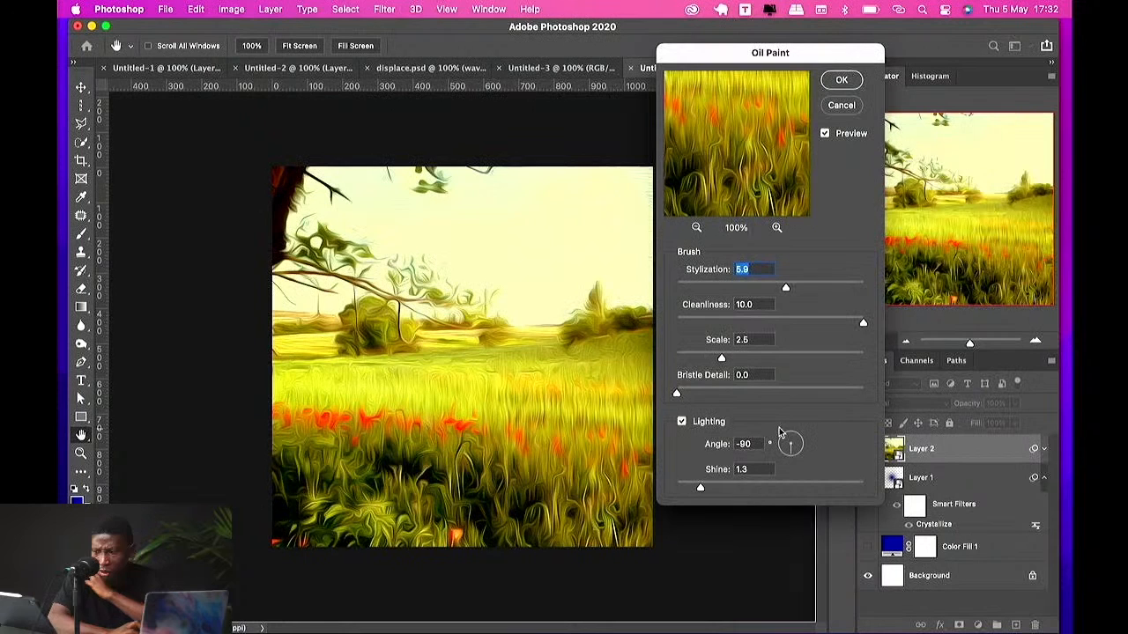
left_click(729, 284)
left_click_drag(730, 286, 797, 283)
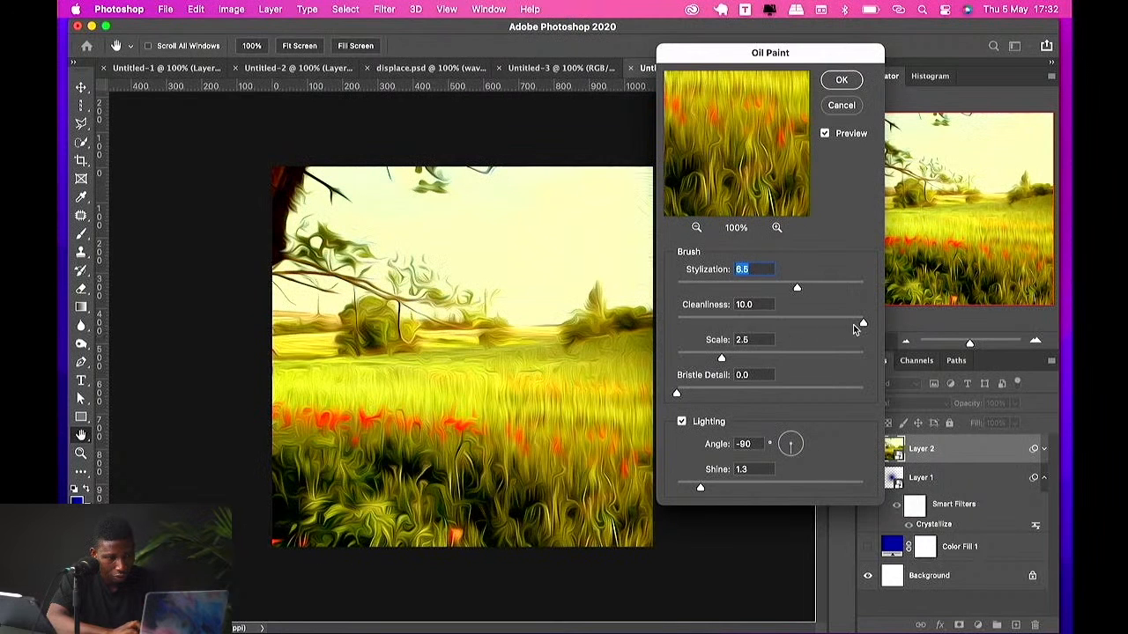
left_click_drag(853, 324, 893, 340)
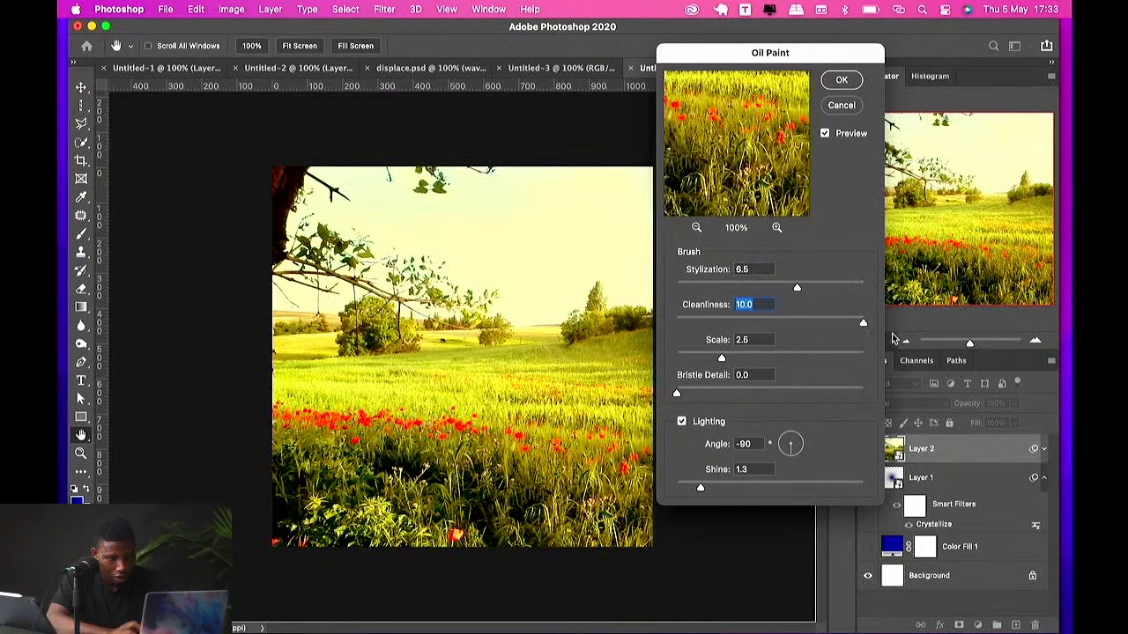
left_click_drag(720, 357, 793, 357)
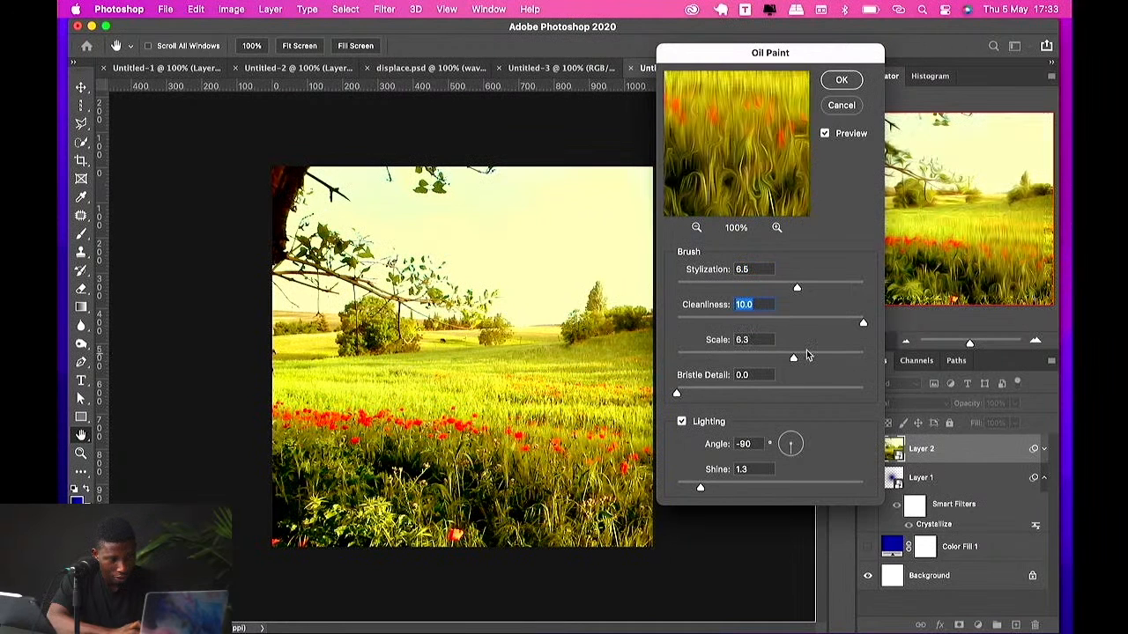
mouse_move(676, 393)
left_mouse_down()
mouse_move(784, 395)
mouse_move(799, 355)
mouse_move(839, 361)
left_mouse_up()
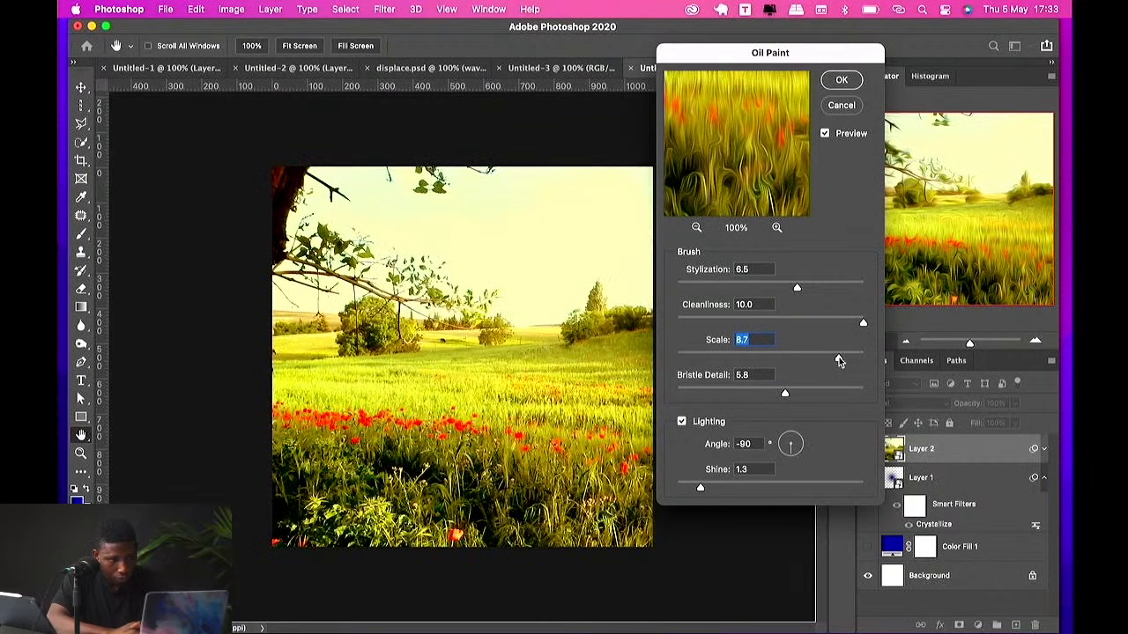
mouse_move(699, 491)
left_mouse_down()
mouse_move(707, 488)
mouse_move(676, 488)
left_mouse_up()
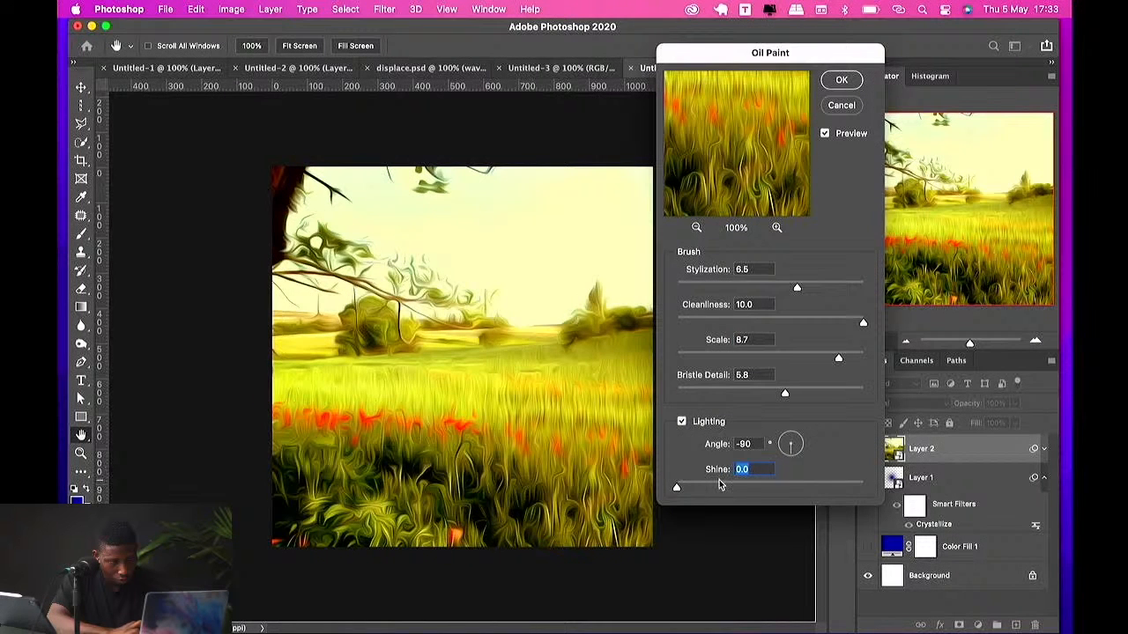
left_click(779, 451)
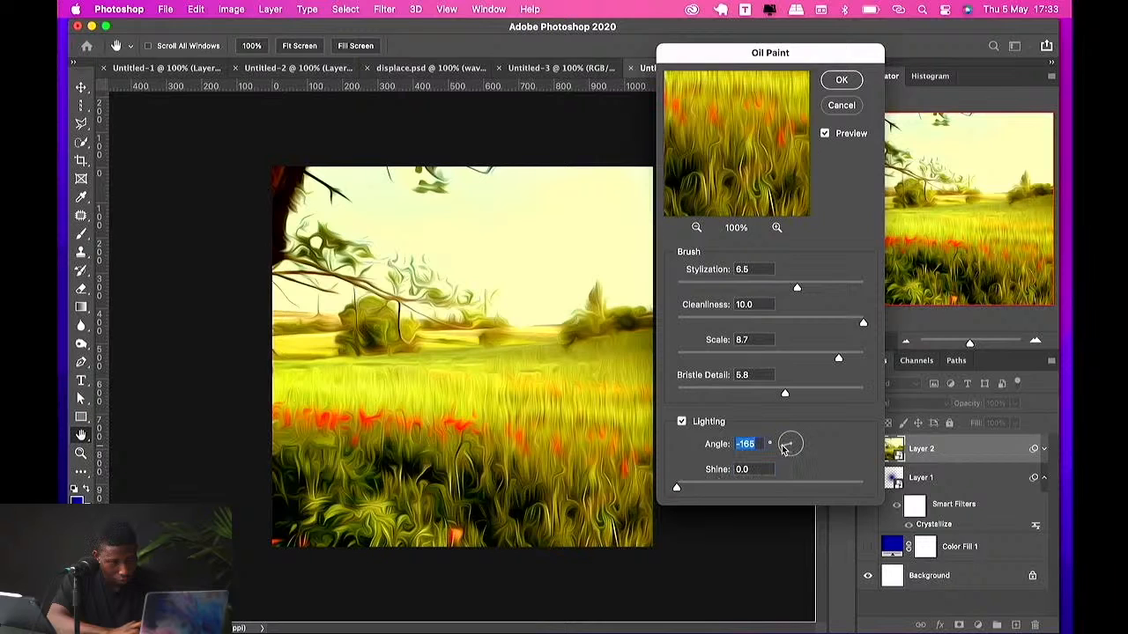
left_click(842, 81)
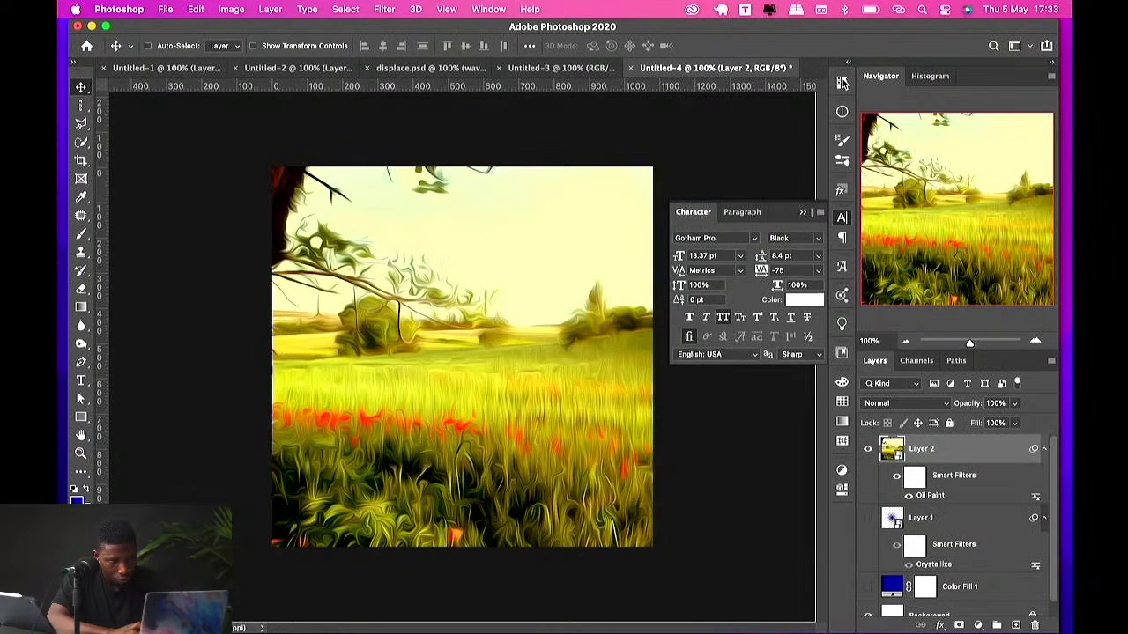
Step: Try painting out parts of the Oil Paint effect on its filter mask with a brush, undoing the strokes
left_click(915, 476)
key("b")
left_click(453, 336)
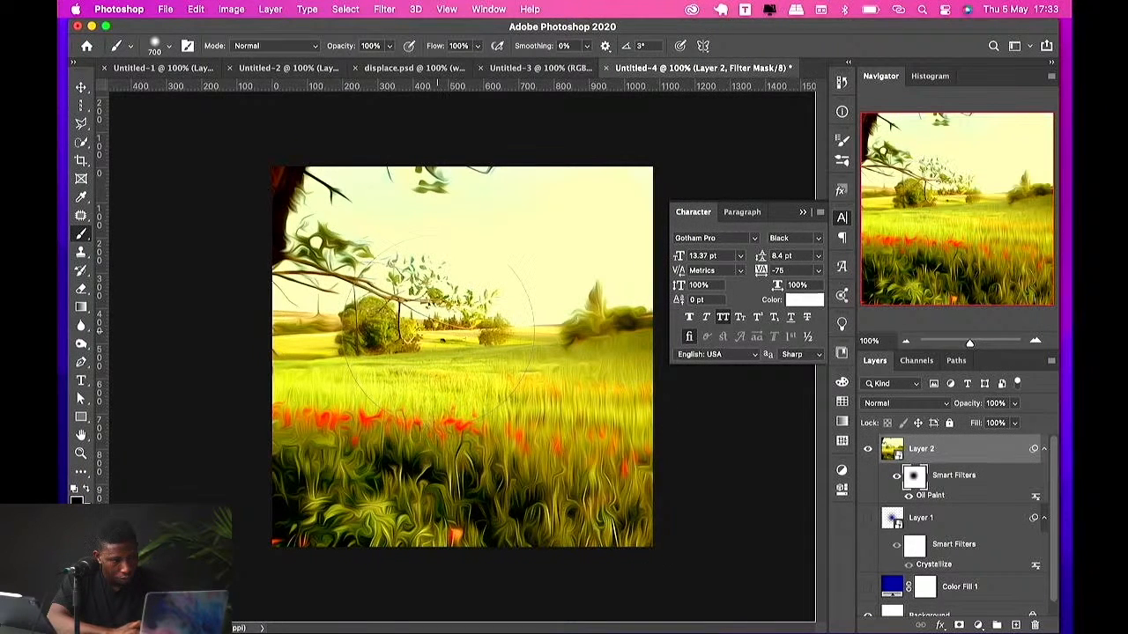
mouse_move(450, 333)
left_mouse_down()
mouse_move(320, 319)
mouse_move(415, 319)
left_mouse_up()
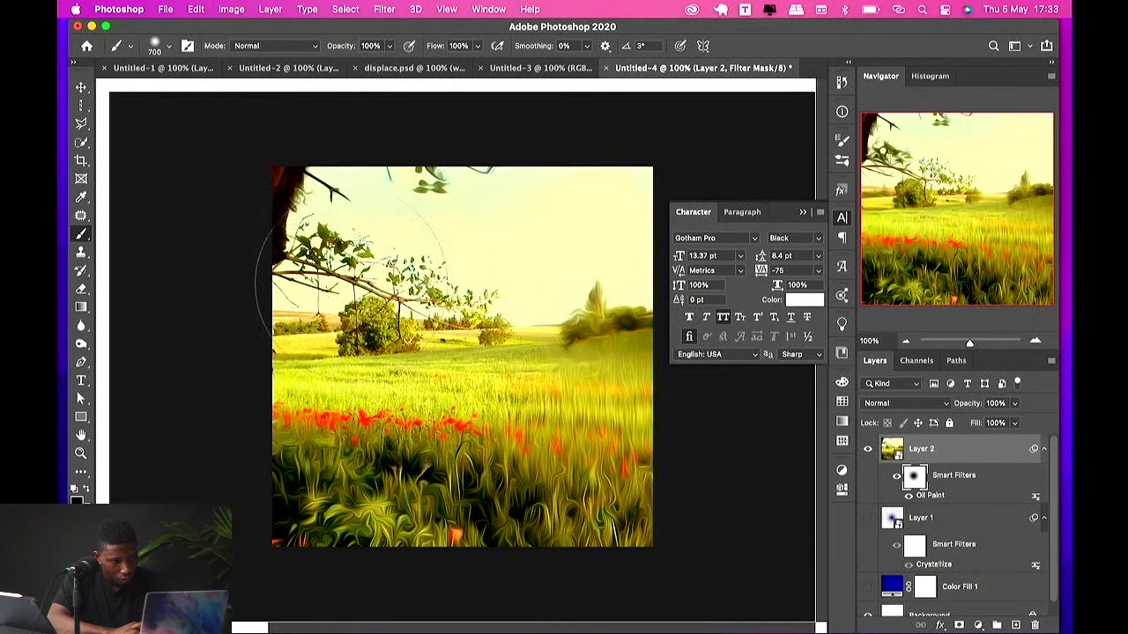
key("ctrl+r")
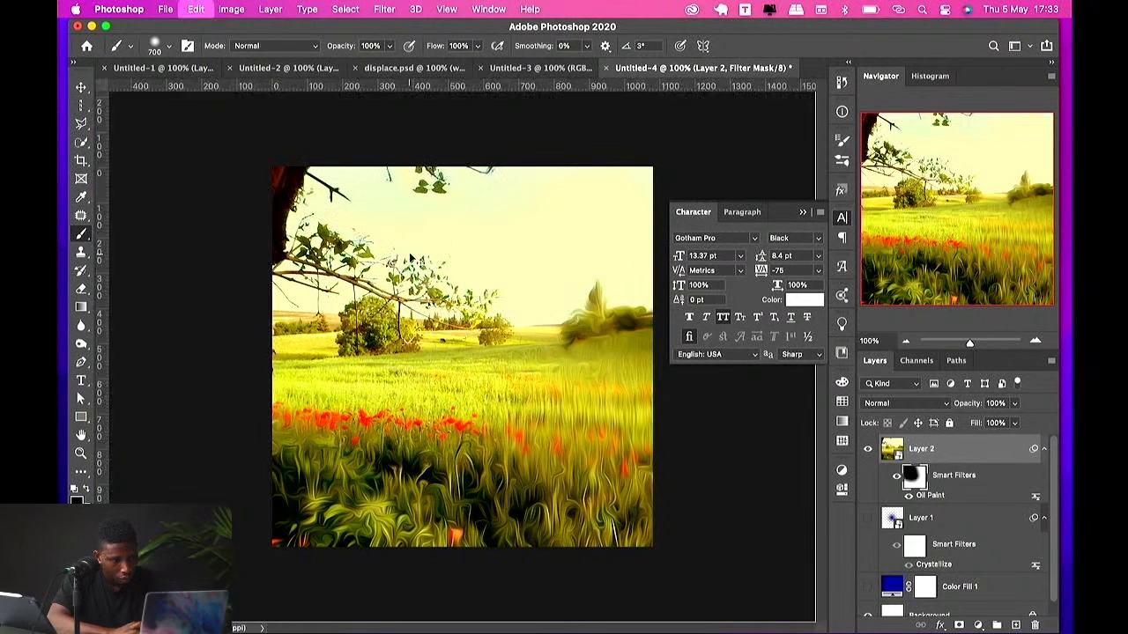
key("ctrl+z")
key("ctrl+z")
key("ctrl+z")
mouse_move(447, 456)
left_mouse_down()
mouse_move(566, 460)
mouse_move(292, 443)
mouse_move(432, 428)
left_mouse_up()
left_click_drag(547, 443, 547, 450)
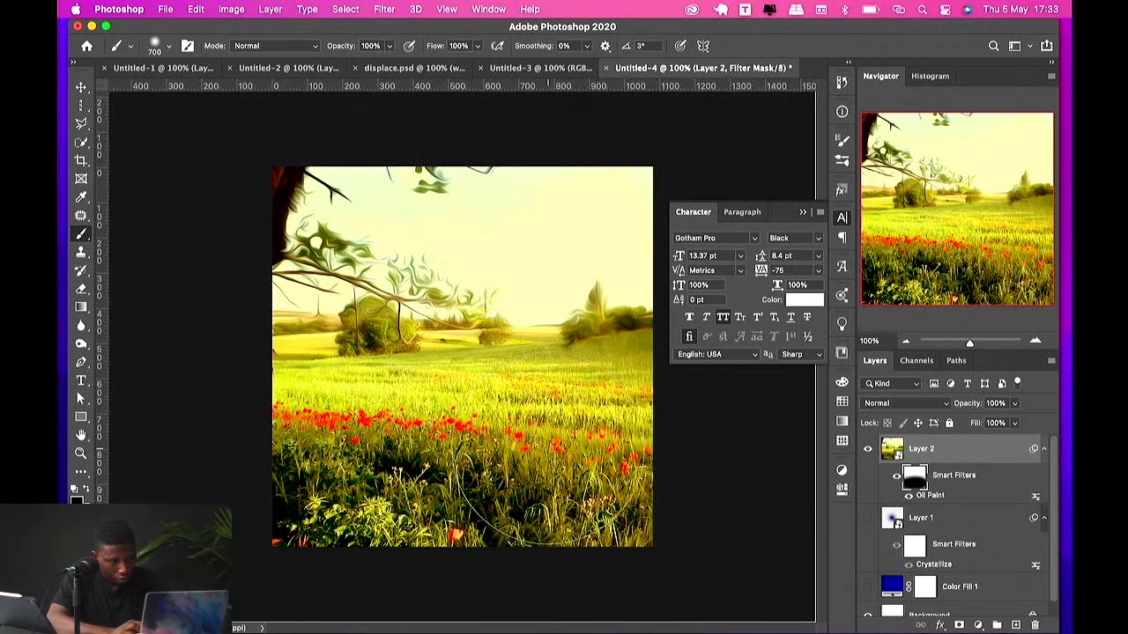
key("ctrl+z")
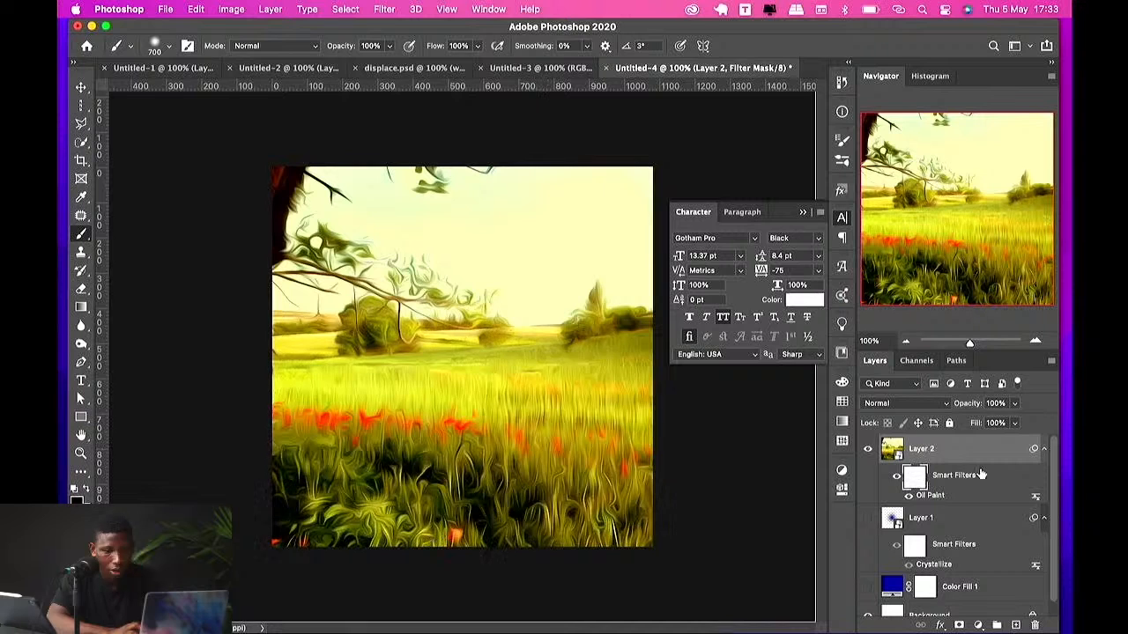
Step: Switch to Finder and browse the Png folder, previewing the portrait cut-out images
key("v")
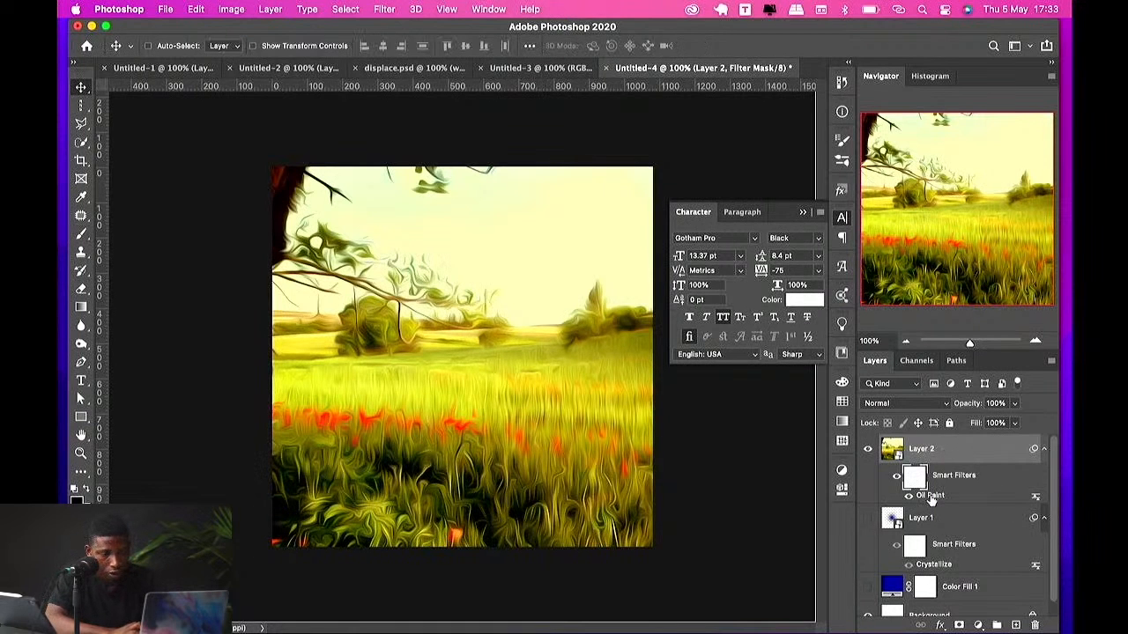
left_click(260, 134)
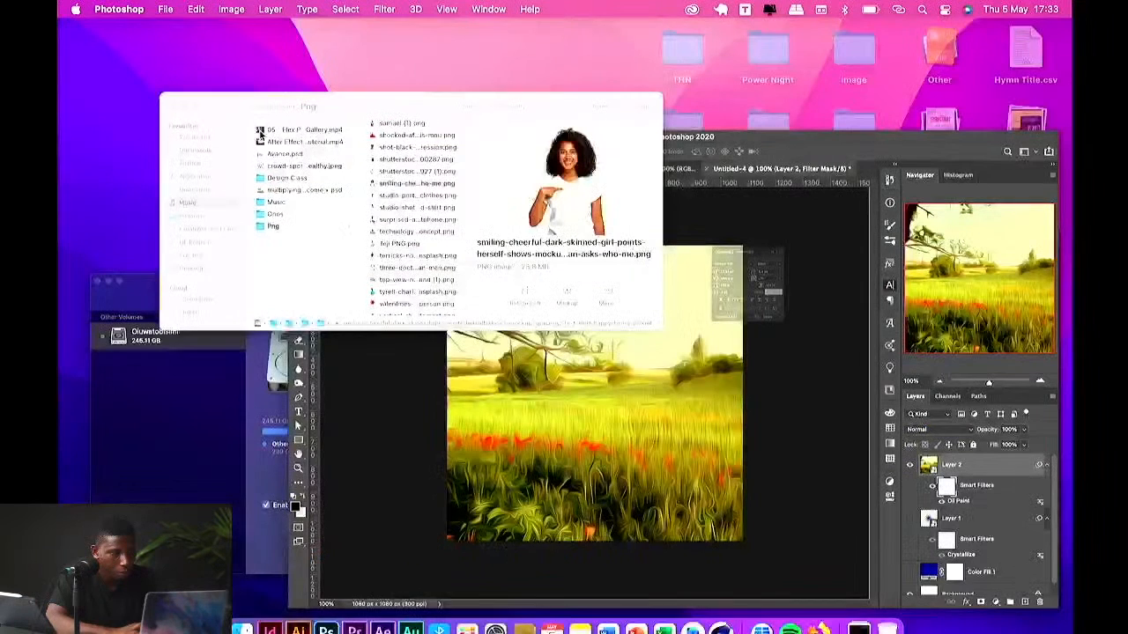
left_click(569, 266)
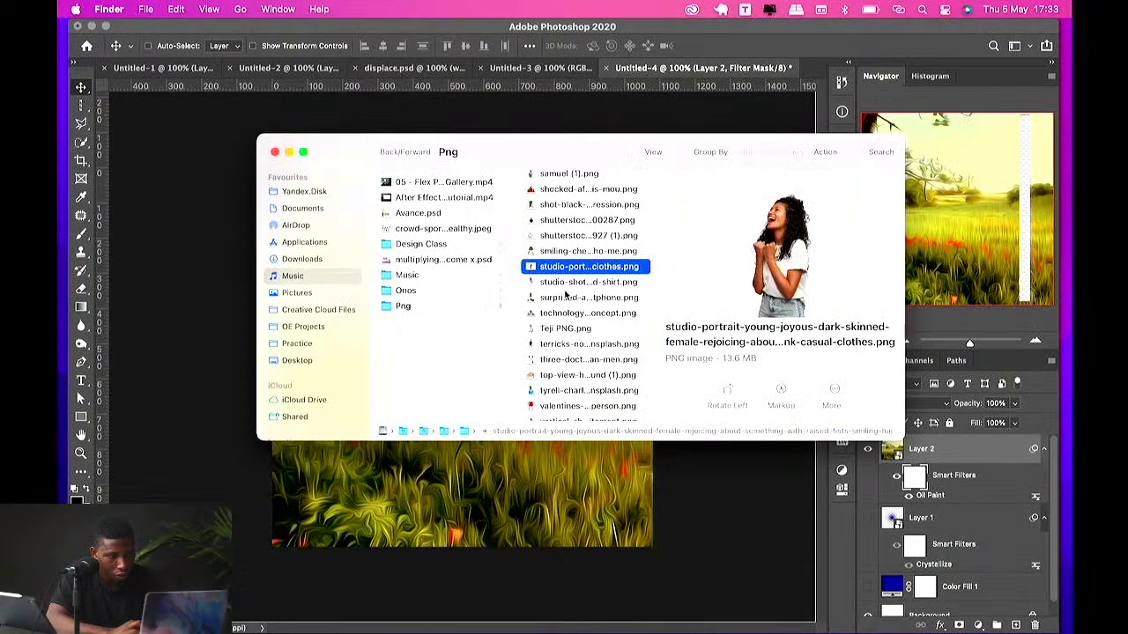
left_click(565, 297)
scroll(565, 297, "down", 10)
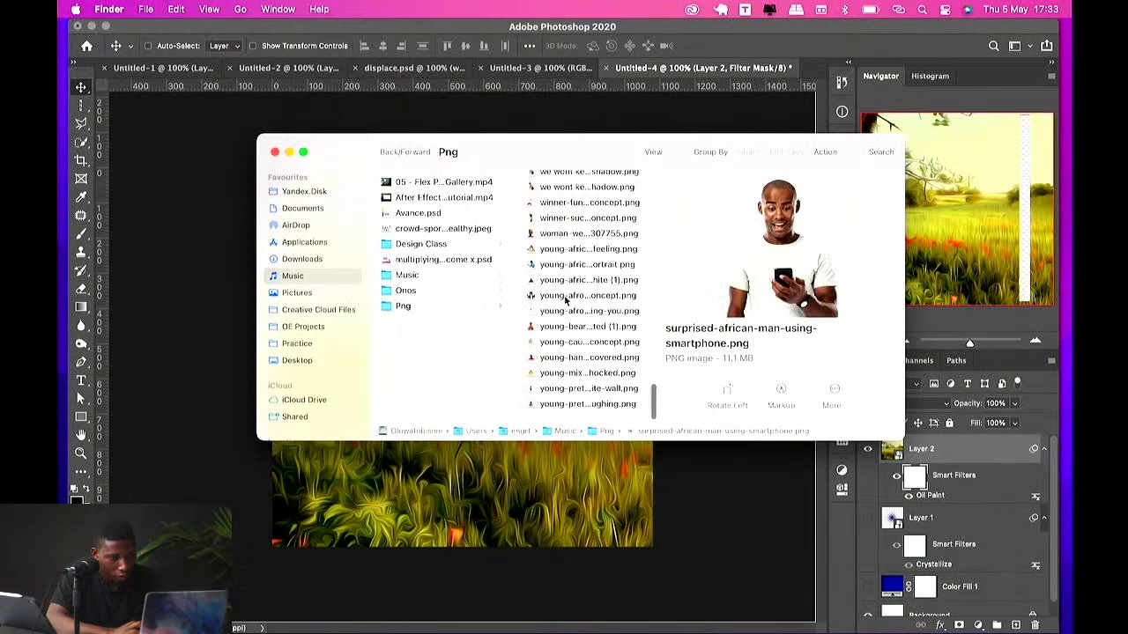
left_click(564, 360)
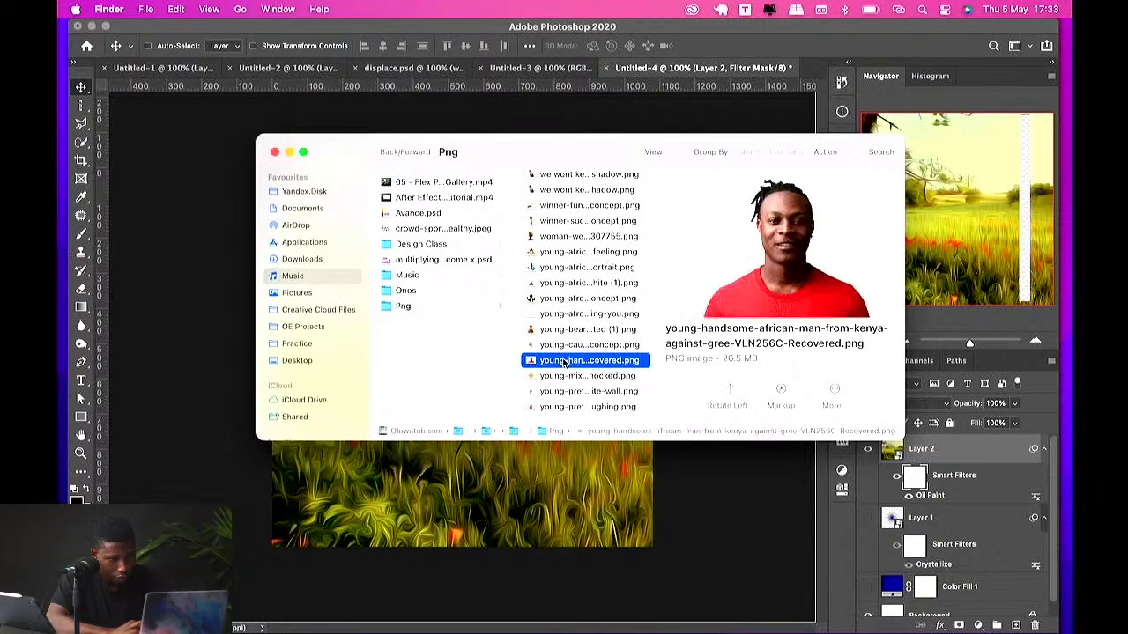
left_click(558, 389)
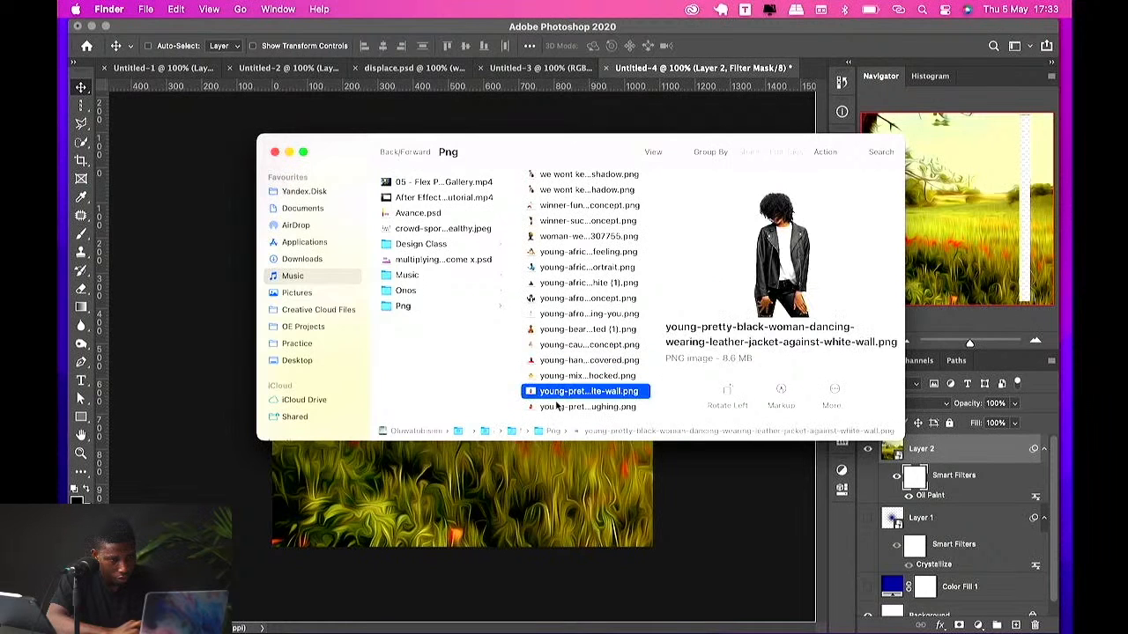
left_click(556, 252)
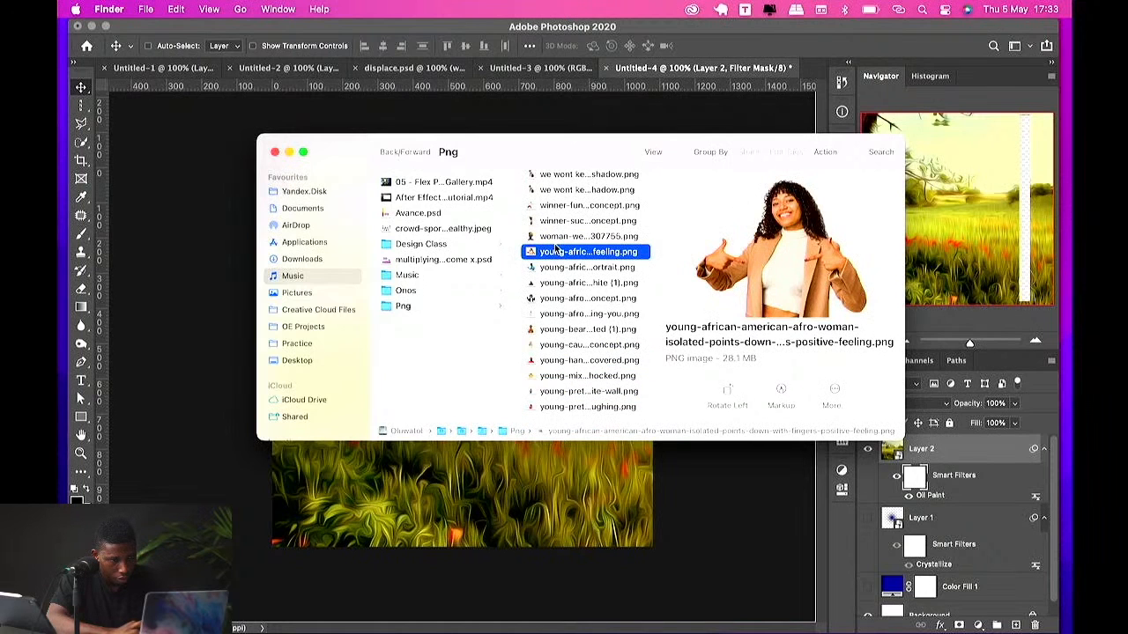
left_click(555, 238)
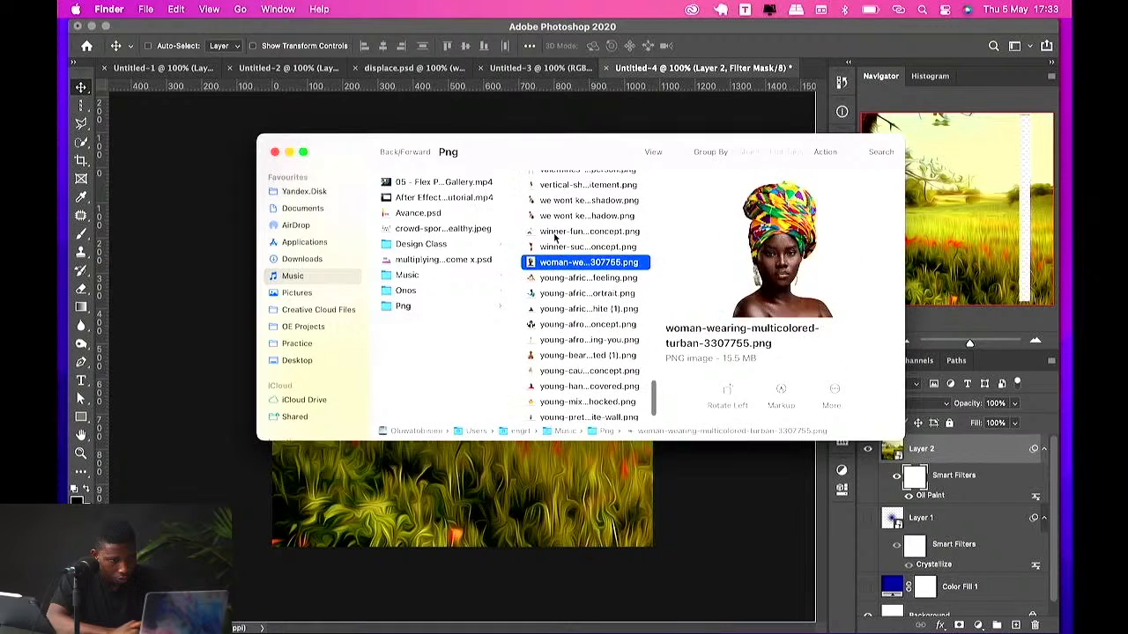
left_click(568, 195)
scroll(566, 195, "up", 2)
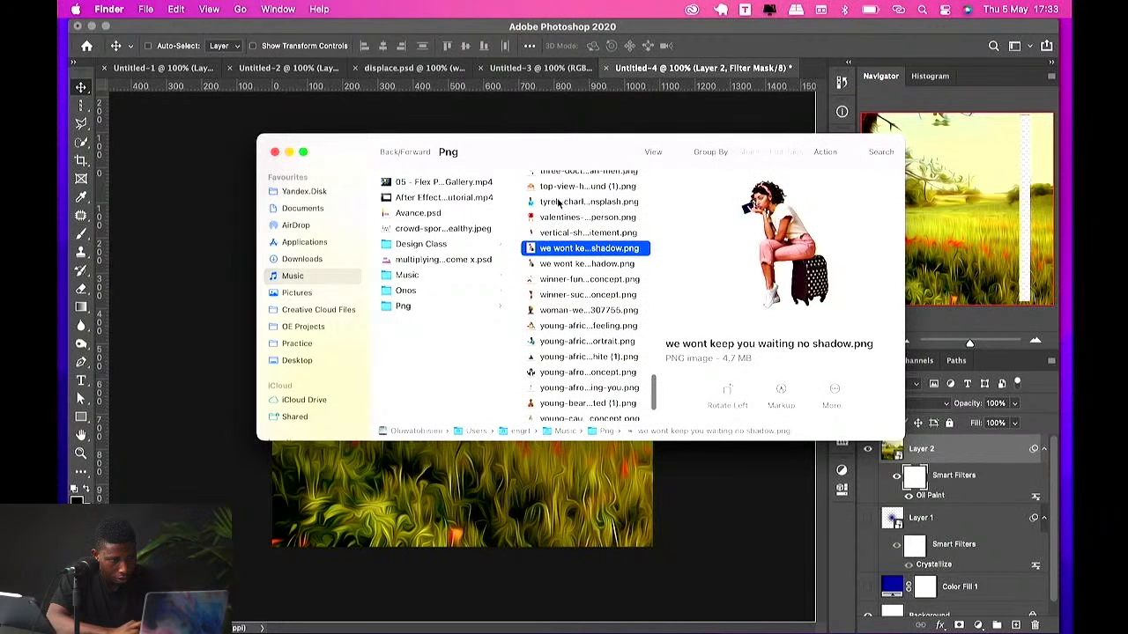
key("Up")
key("Up")
key("Up")
key("Up")
key("Up")
key("Up")
key("Up")
key("Up")
key("Up")
key("Up")
key("Up")
key("Up")
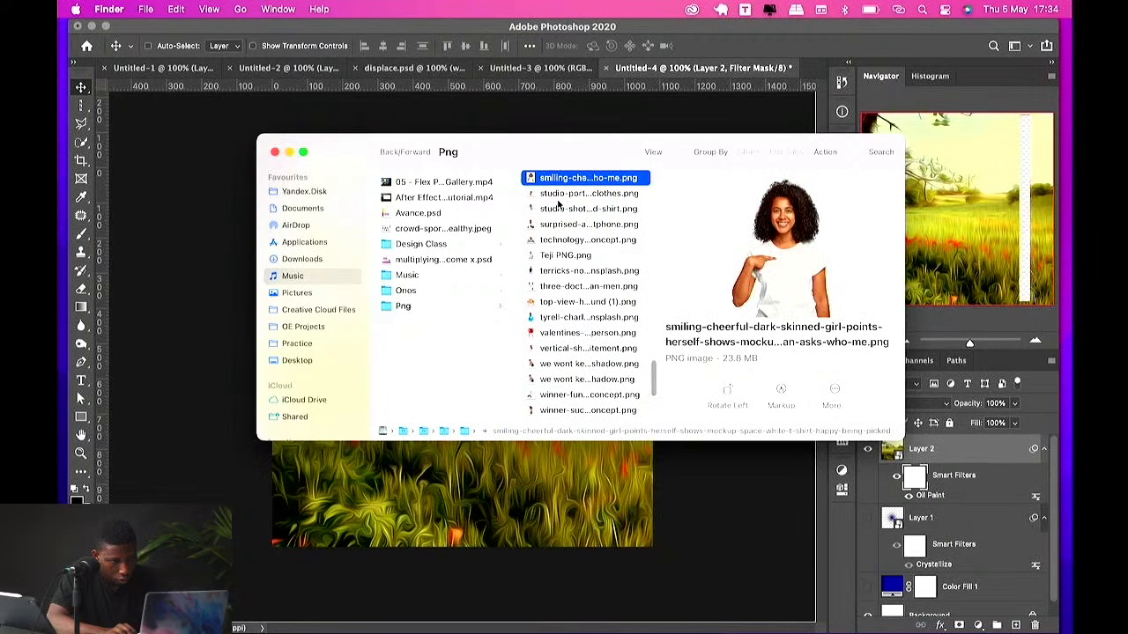
key("Up")
key("Up")
key("Up")
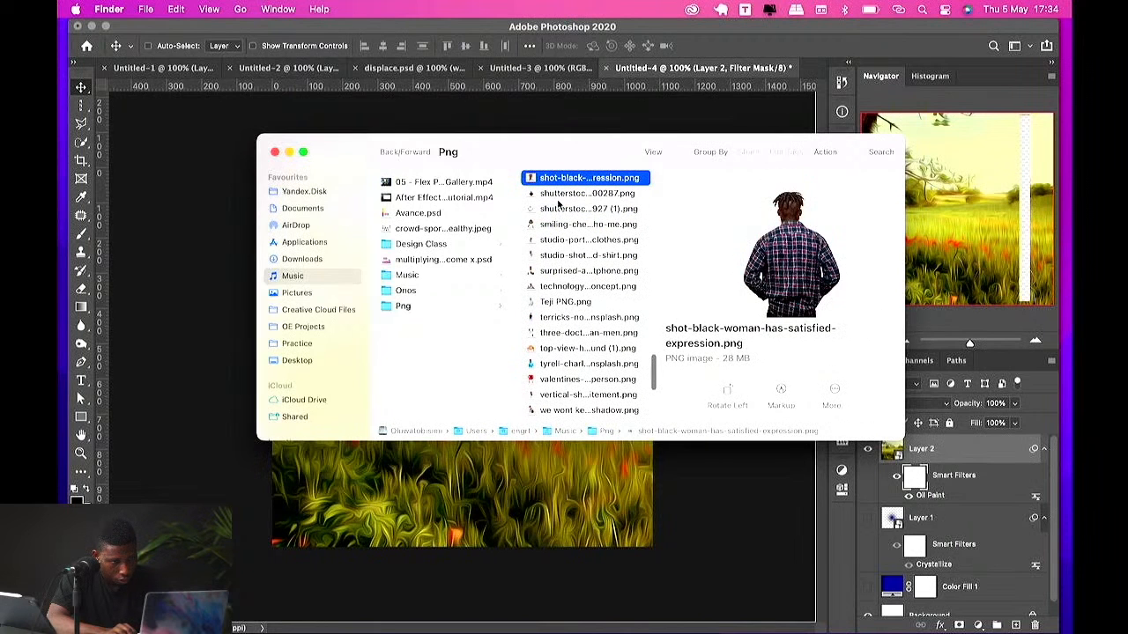
key("Up")
key("Up")
key("Up")
key("Up")
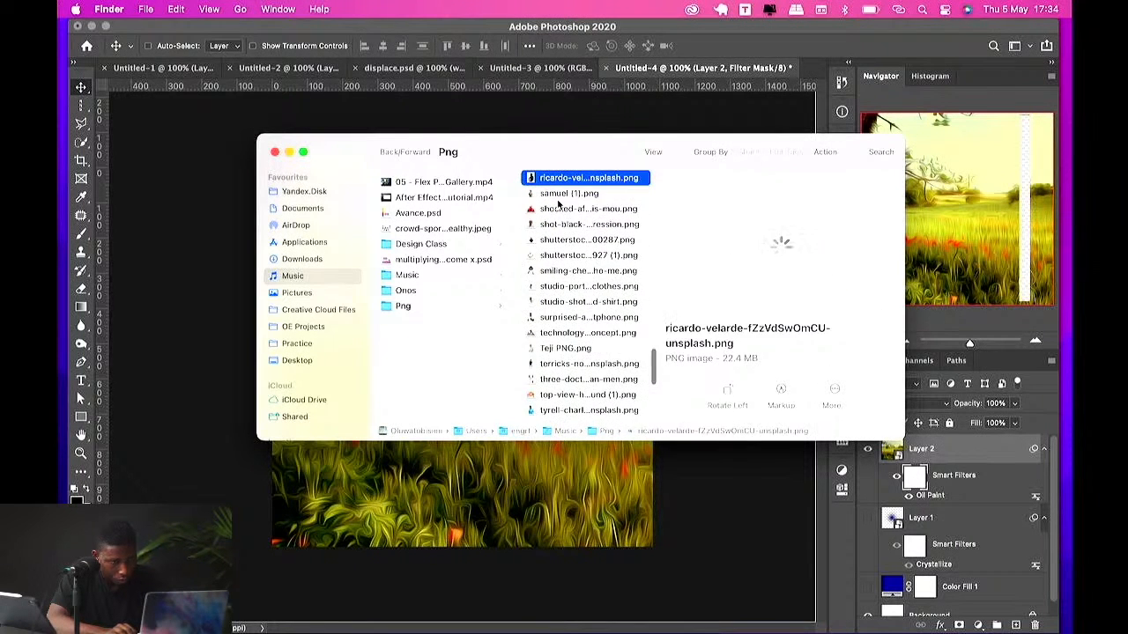
key("Up")
key("Up")
key("Up")
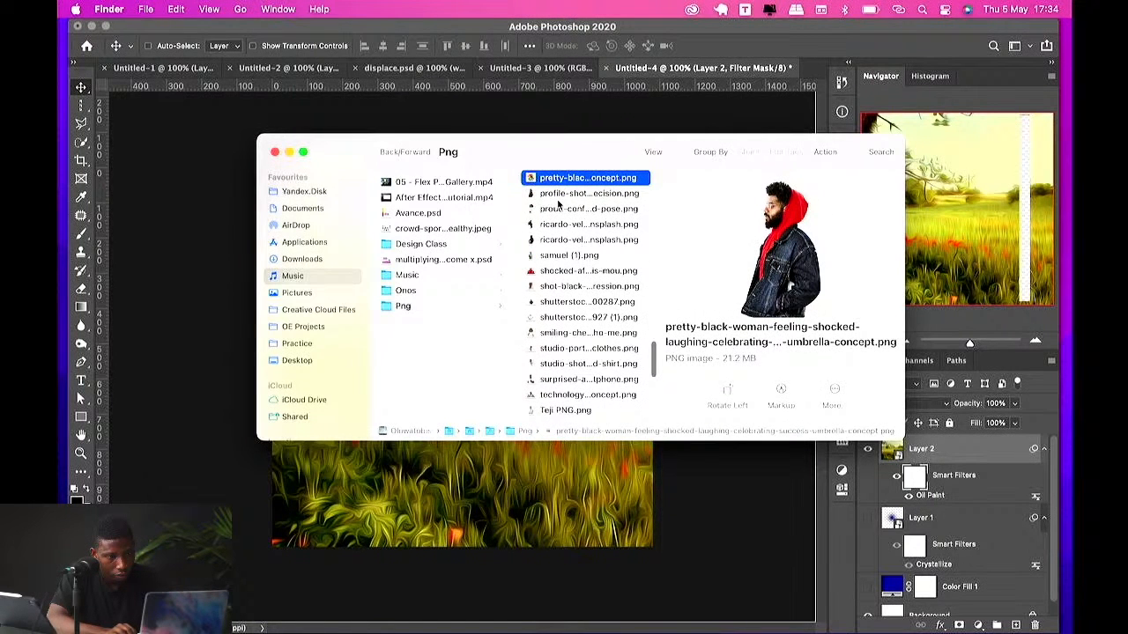
key("Up")
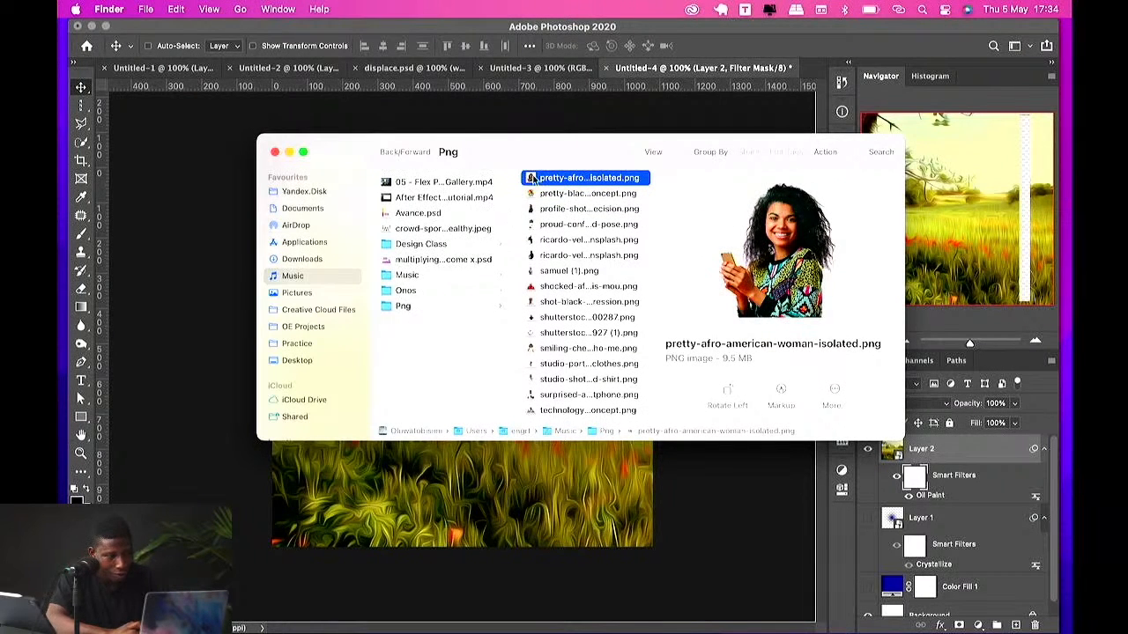
scroll(599, 255, "up", 3)
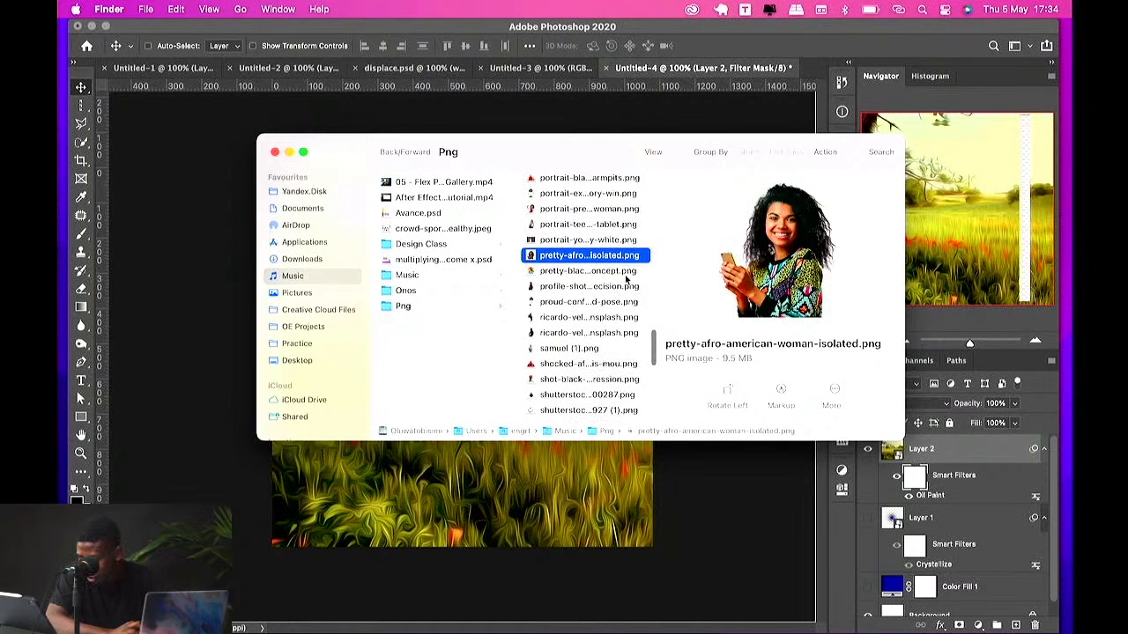
scroll(626, 278, "up", 1)
left_click(627, 281)
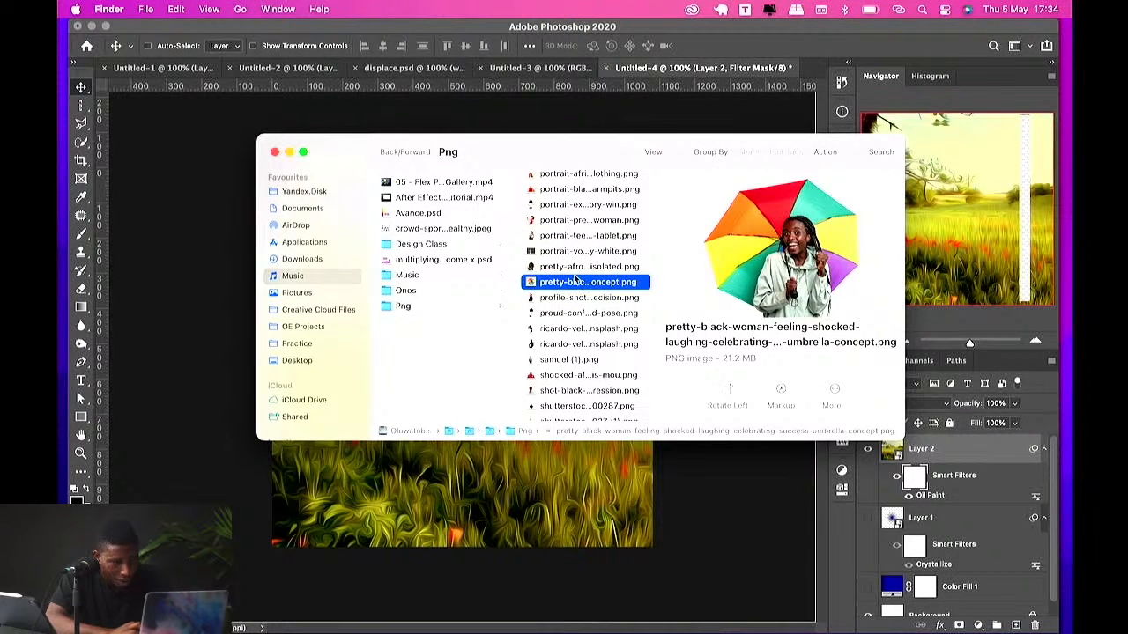
left_click(571, 208)
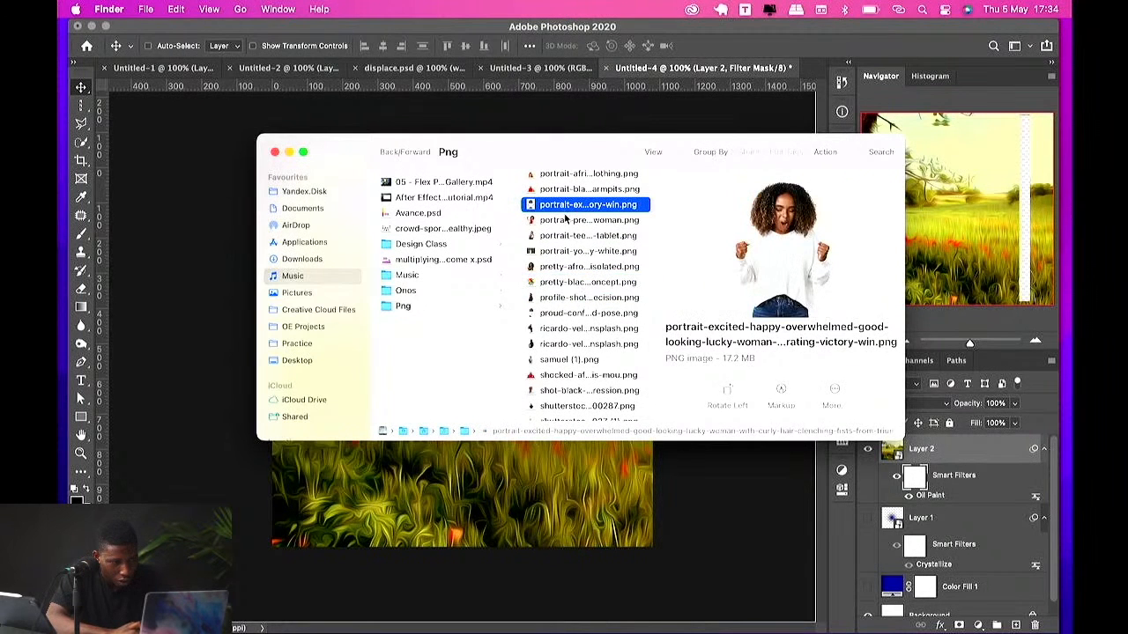
scroll(566, 219, "up", 2)
left_click(568, 220)
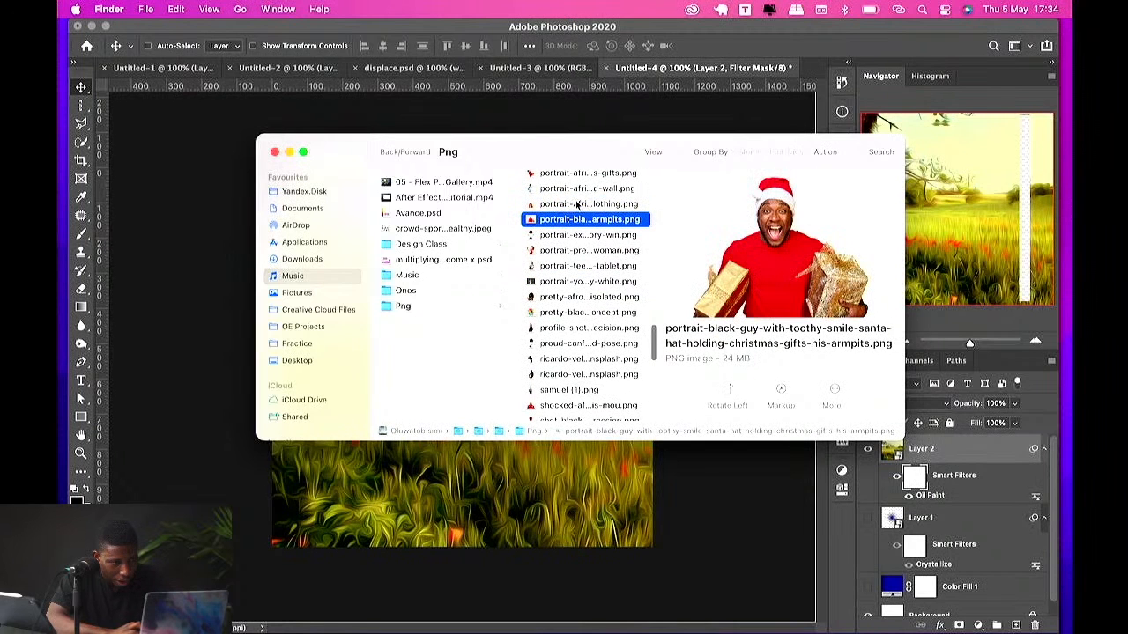
scroll(577, 205, "up", 2)
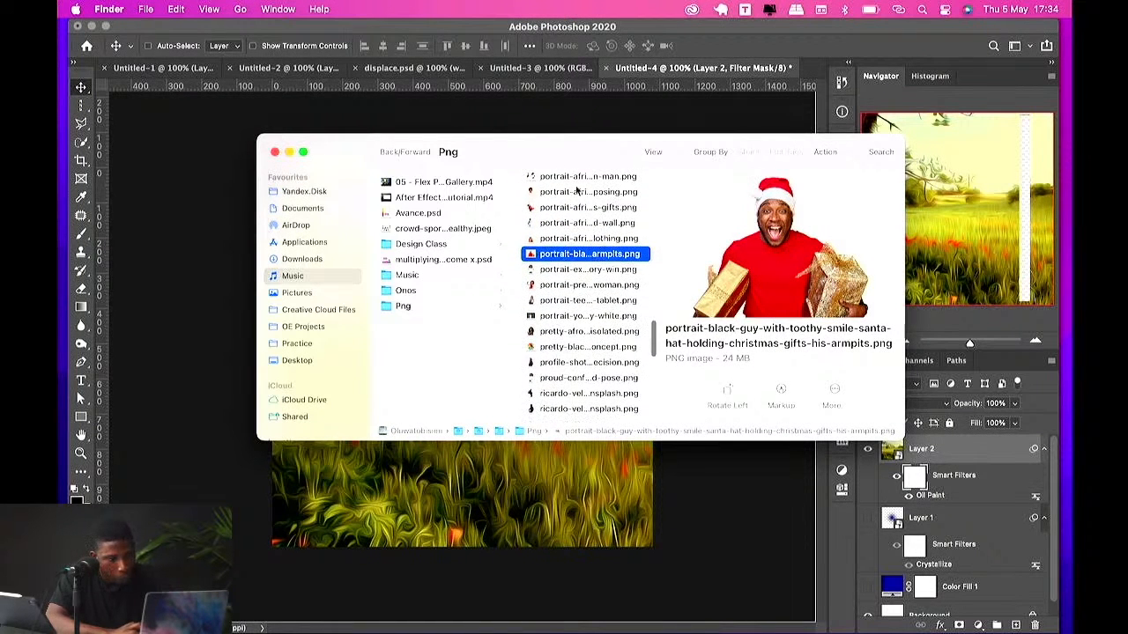
left_click(561, 193)
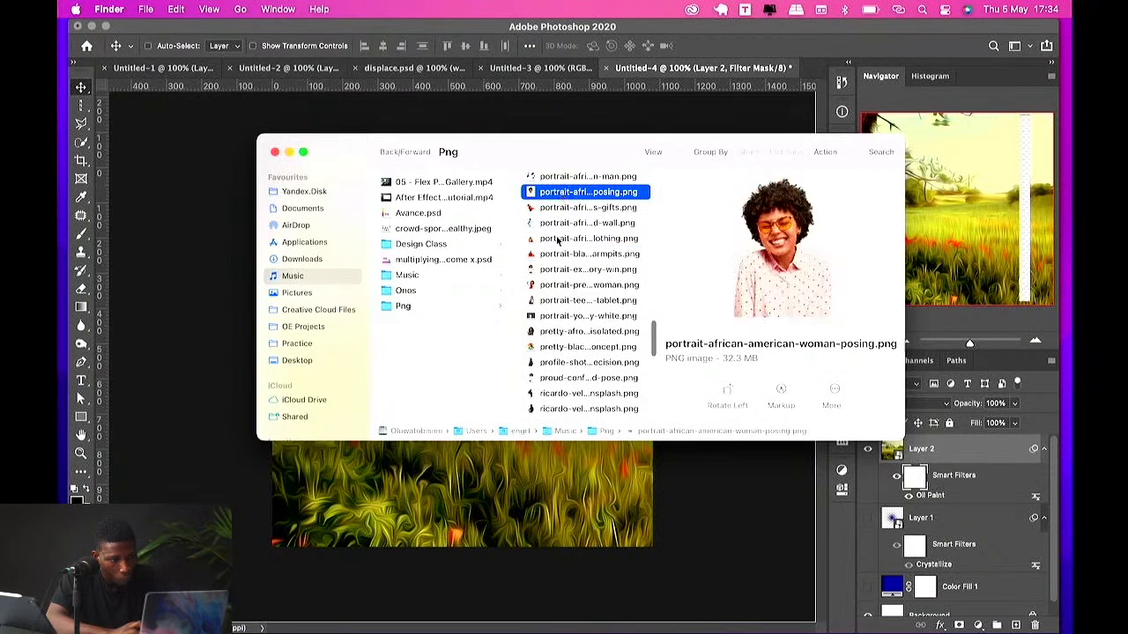
Step: Browse the Png folder and place the impressed-black-man portrait cut-out into the poster
scroll(559, 234, "up", 5)
left_click(560, 203)
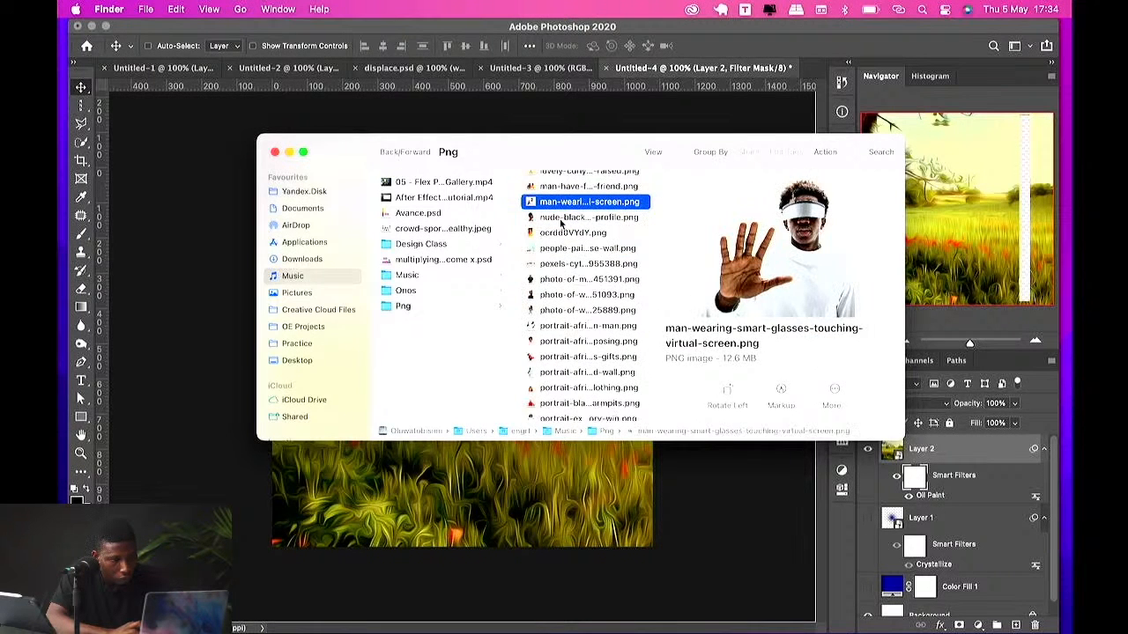
scroll(561, 223, "up", 4)
left_click(562, 229)
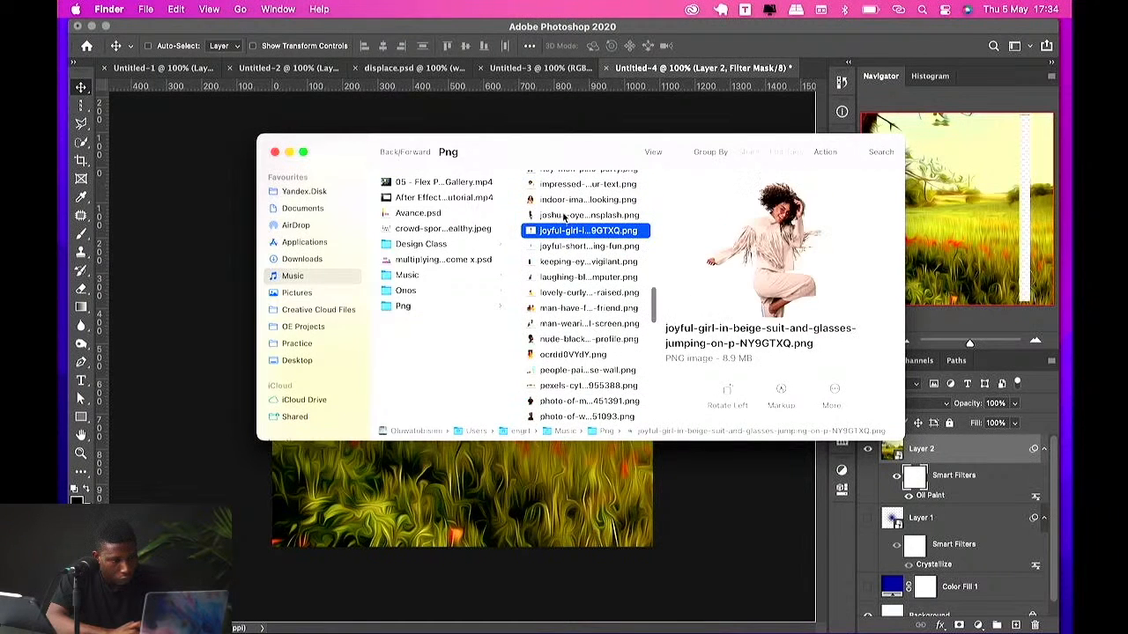
left_click(565, 216)
left_click(567, 201)
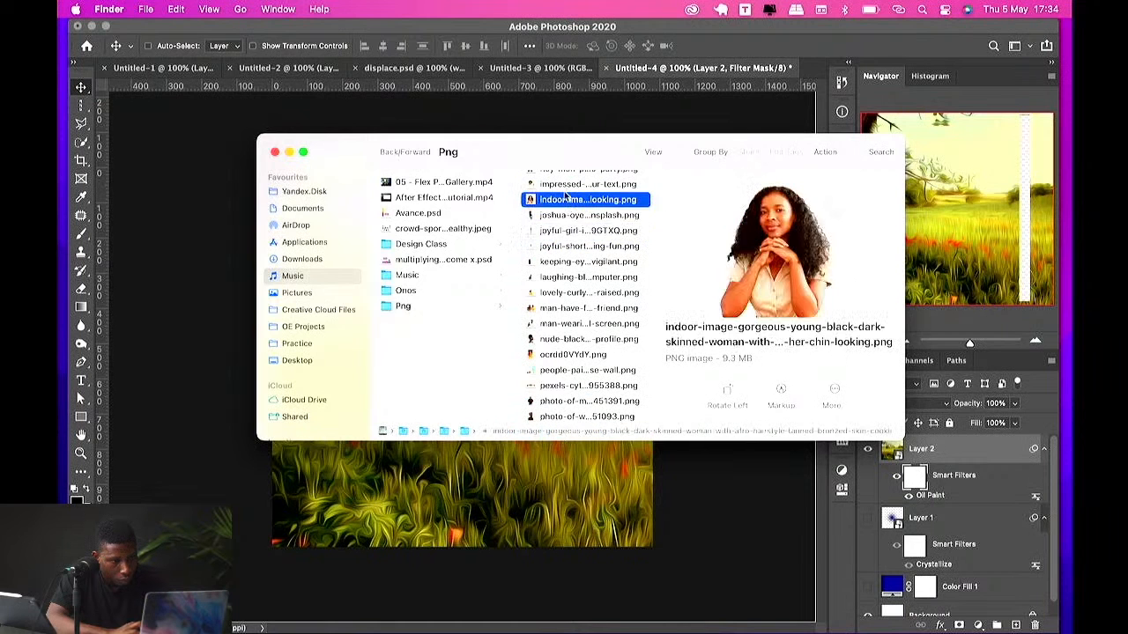
left_click(564, 188)
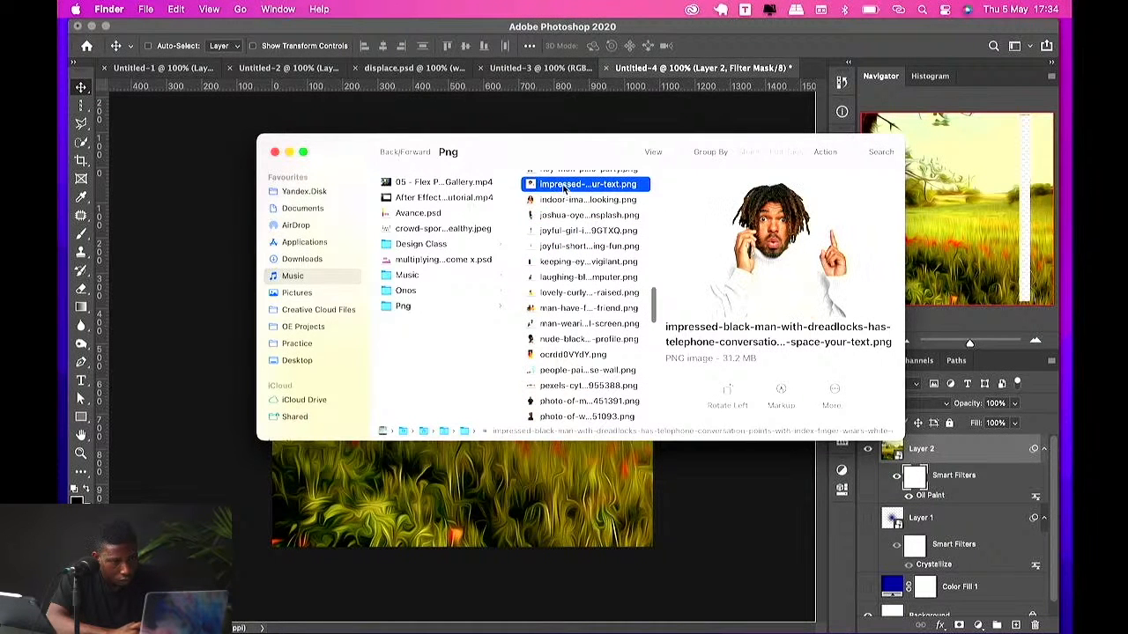
left_click_drag(564, 192, 439, 485)
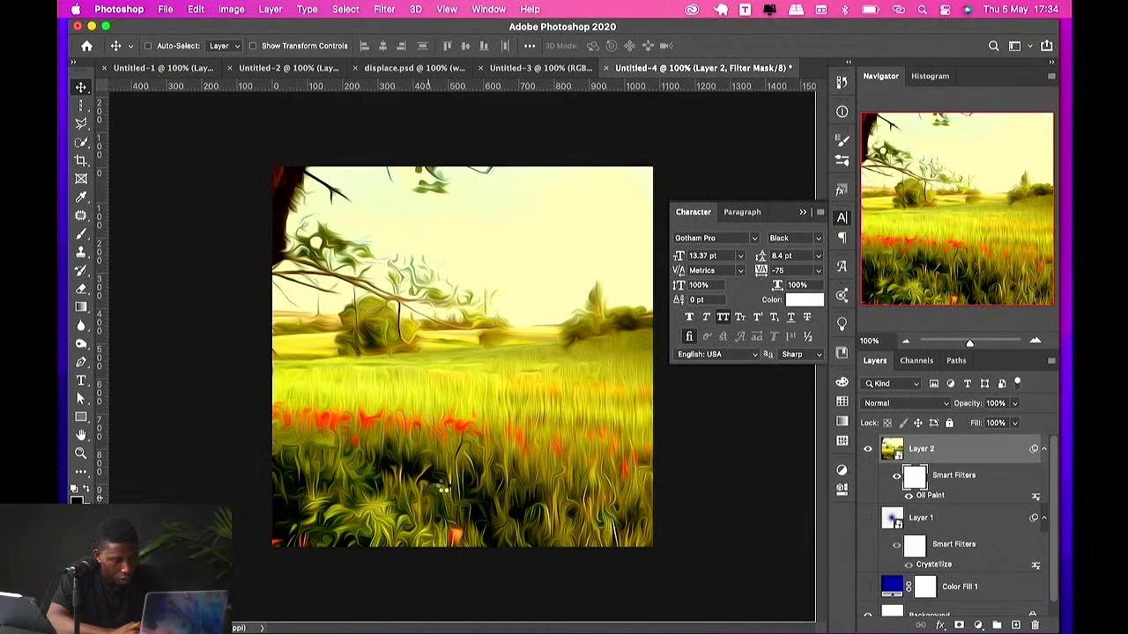
key("Return")
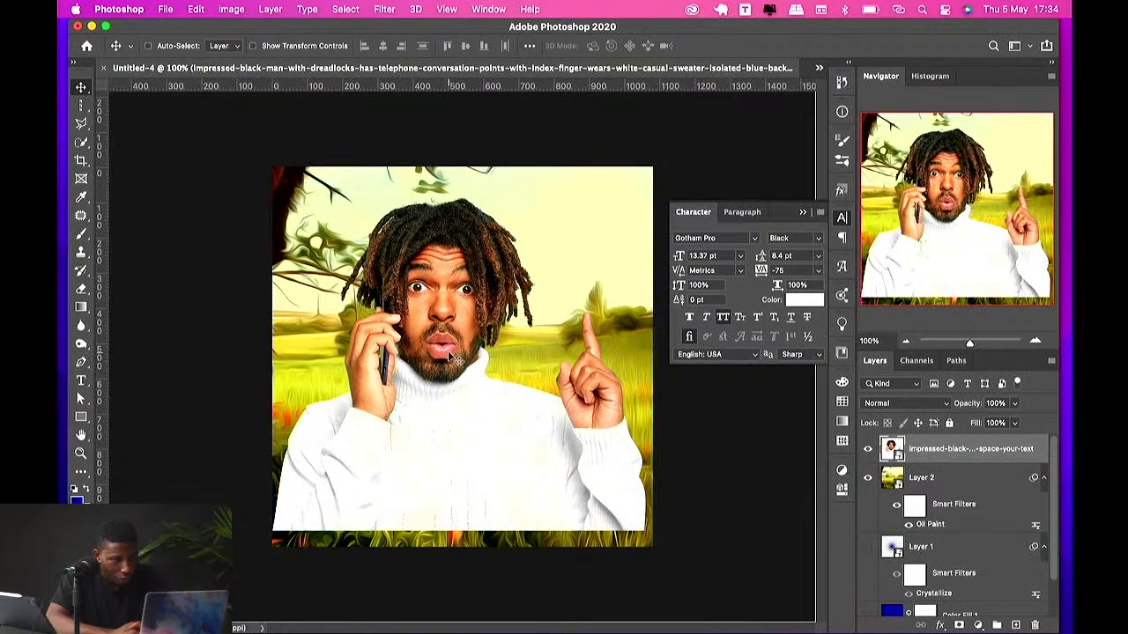
Step: Lower the portrait and apply Oil Paint to it with Shine 0 and Angle 113
left_click_drag(450, 339, 453, 410)
left_click(379, 8)
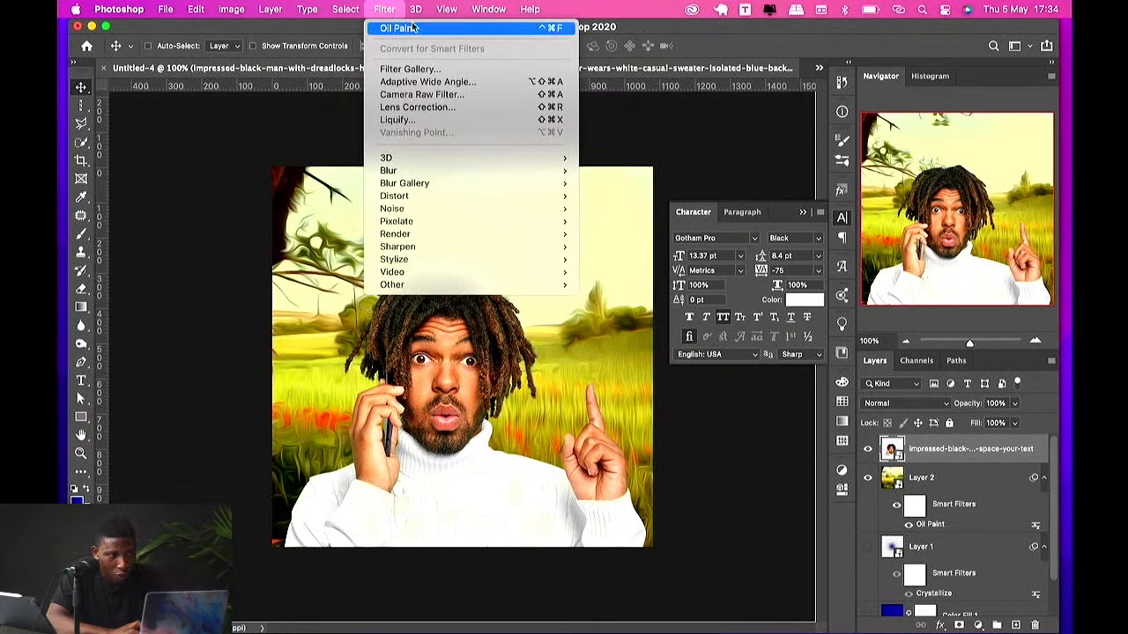
left_click(404, 31)
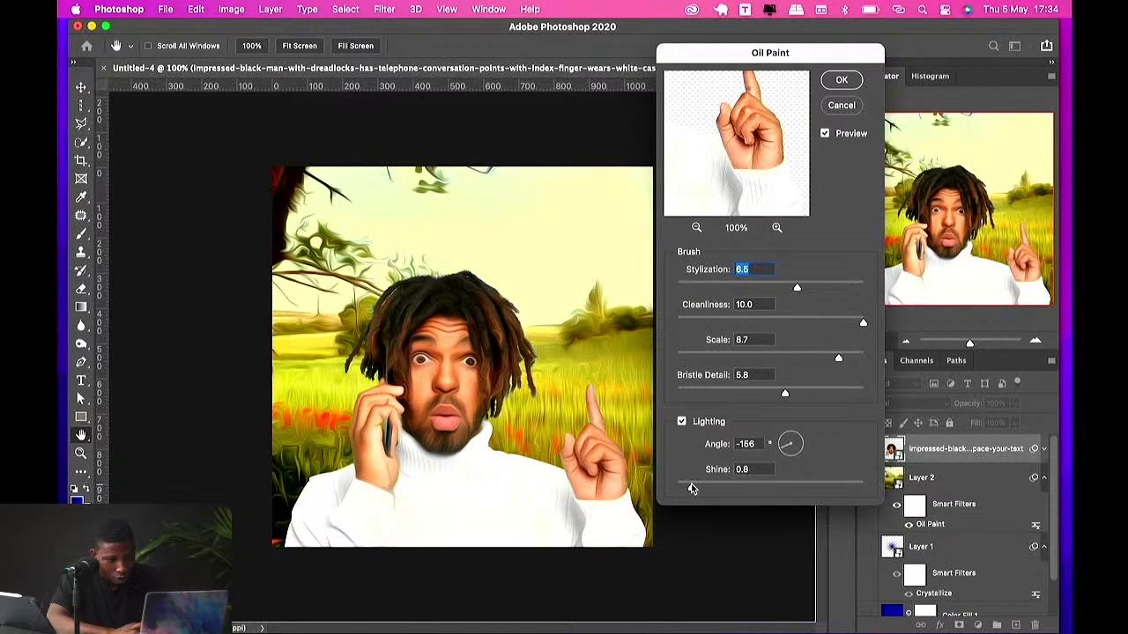
mouse_move(679, 487)
left_mouse_down()
mouse_move(721, 488)
mouse_move(676, 487)
left_mouse_up()
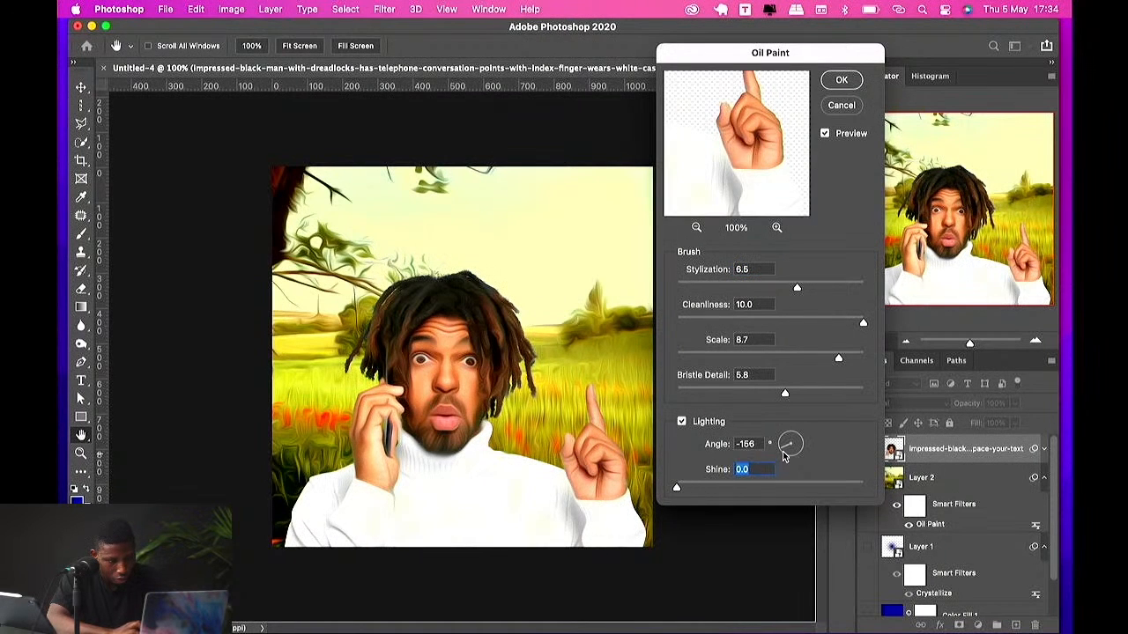
left_click_drag(787, 447, 788, 436)
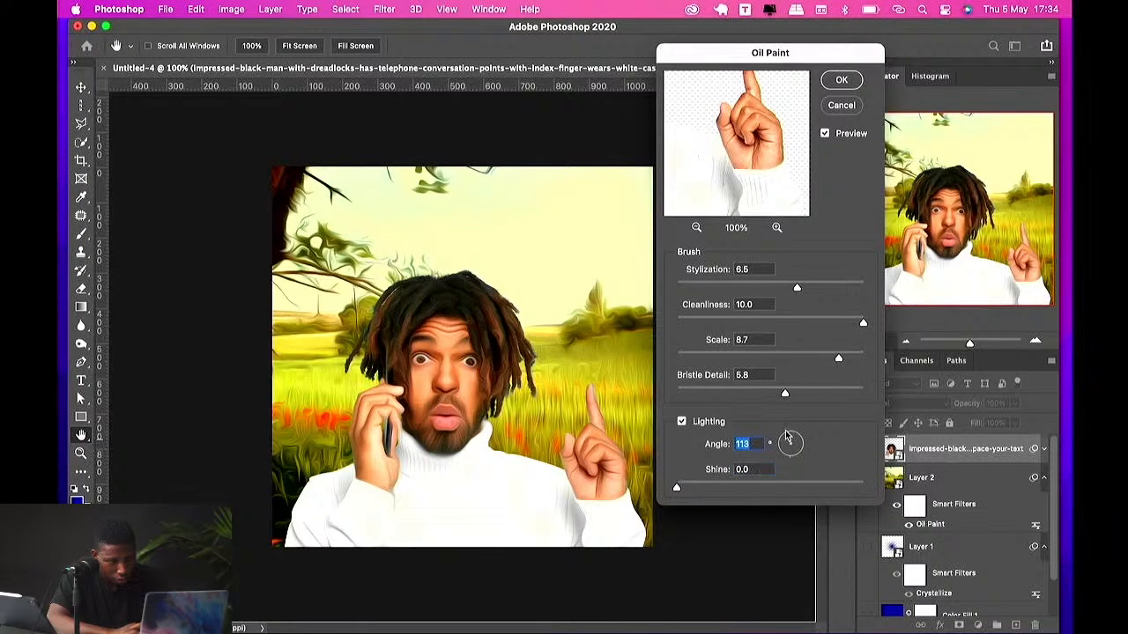
key("Return")
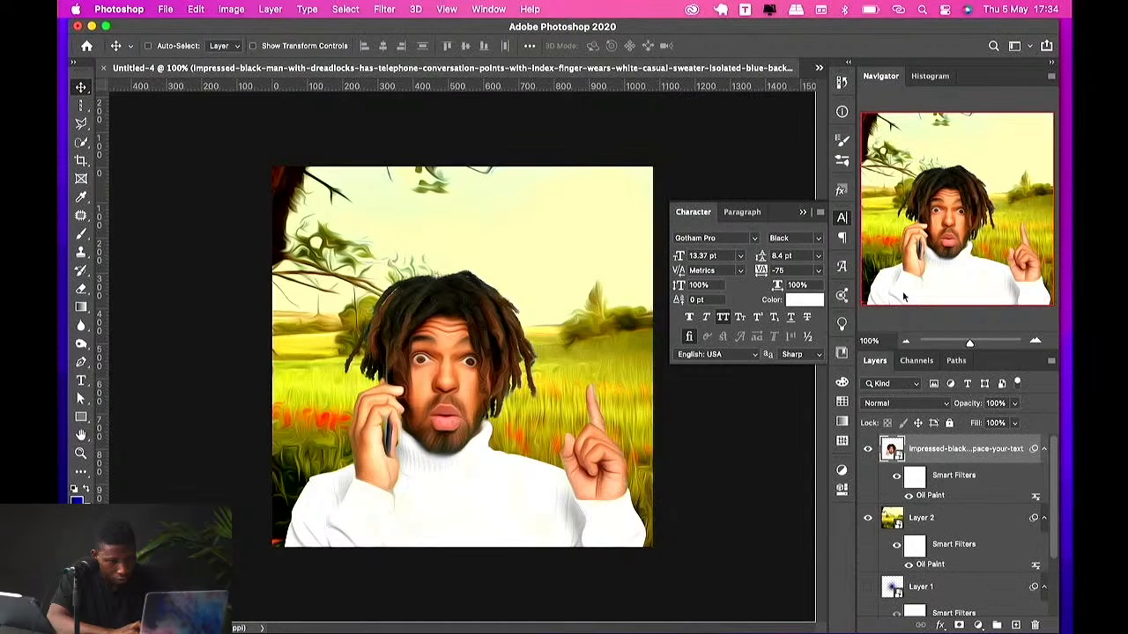
Step: Try scaling the portrait down and moving it, undoing both changes
key("super+t")
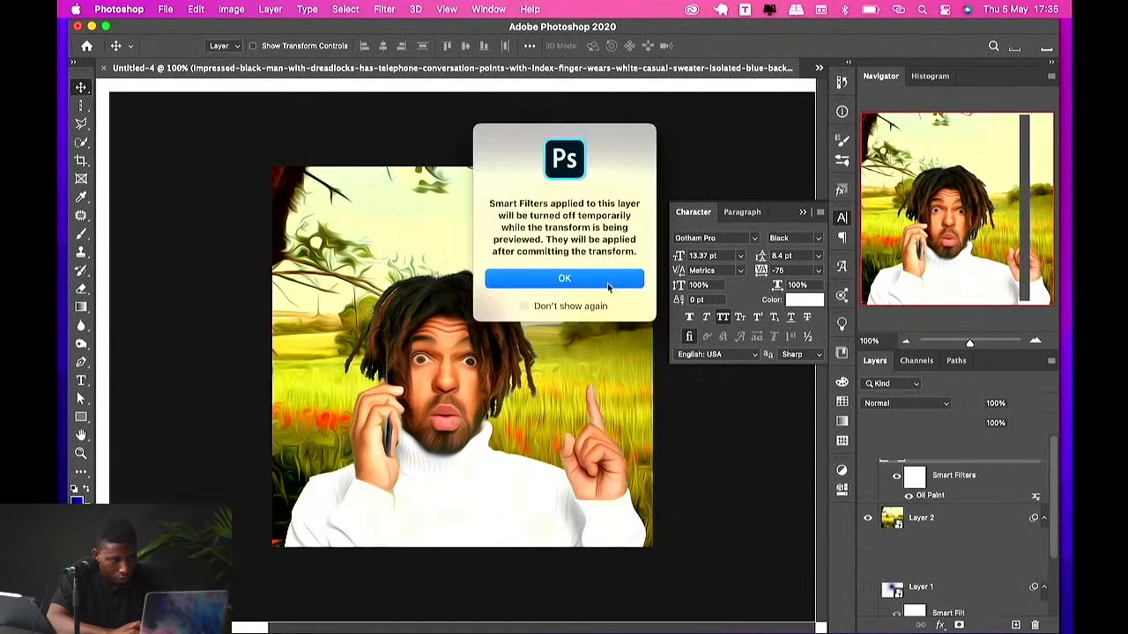
key("Return")
left_click_drag(653, 257, 506, 377)
key("Return")
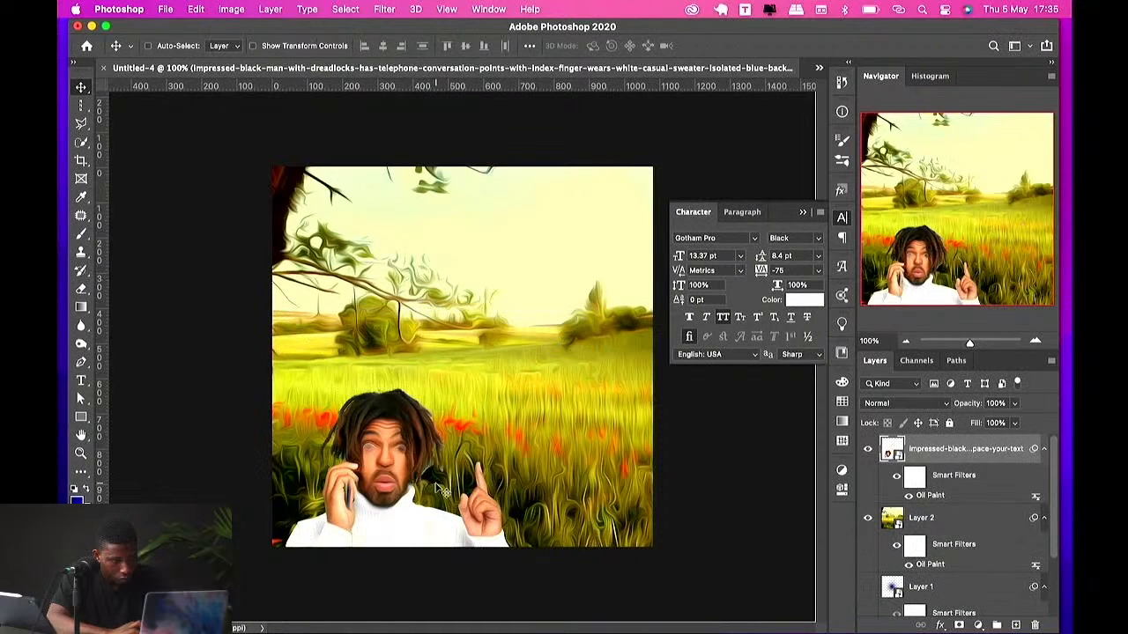
left_click_drag(435, 483, 437, 443)
key("super+z")
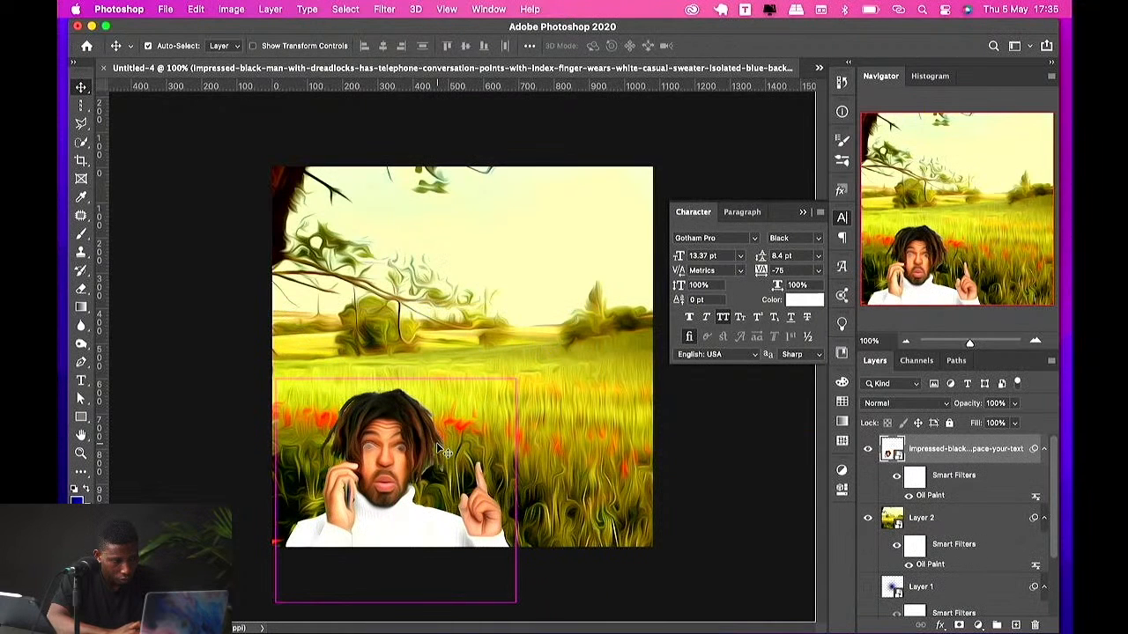
key("super+z")
Step: Move the portrait and scale it down slightly with Free Transform
left_click_drag(460, 426, 400, 484)
key("super+t")
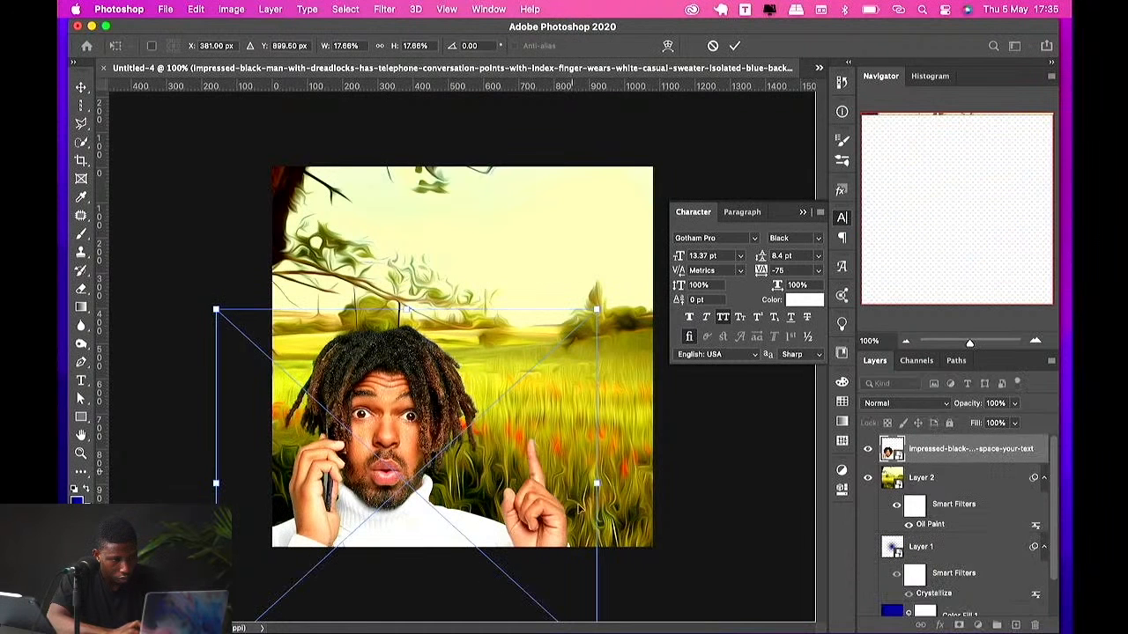
left_click_drag(598, 484, 576, 483)
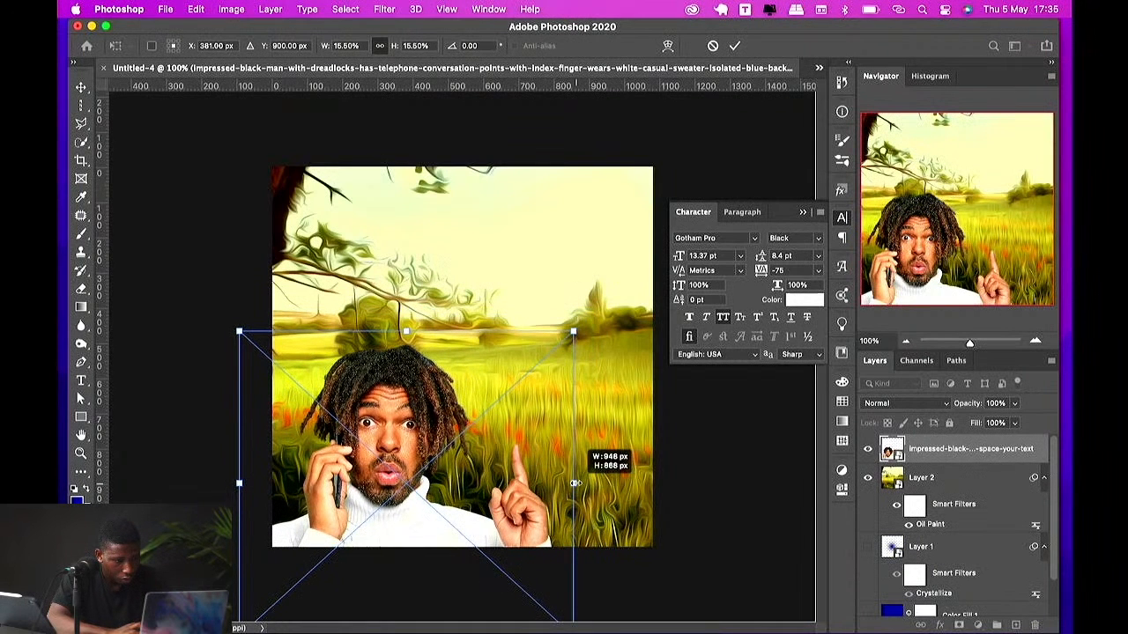
mouse_move(515, 479)
left_mouse_down()
mouse_move(515, 450)
mouse_move(516, 461)
left_mouse_up()
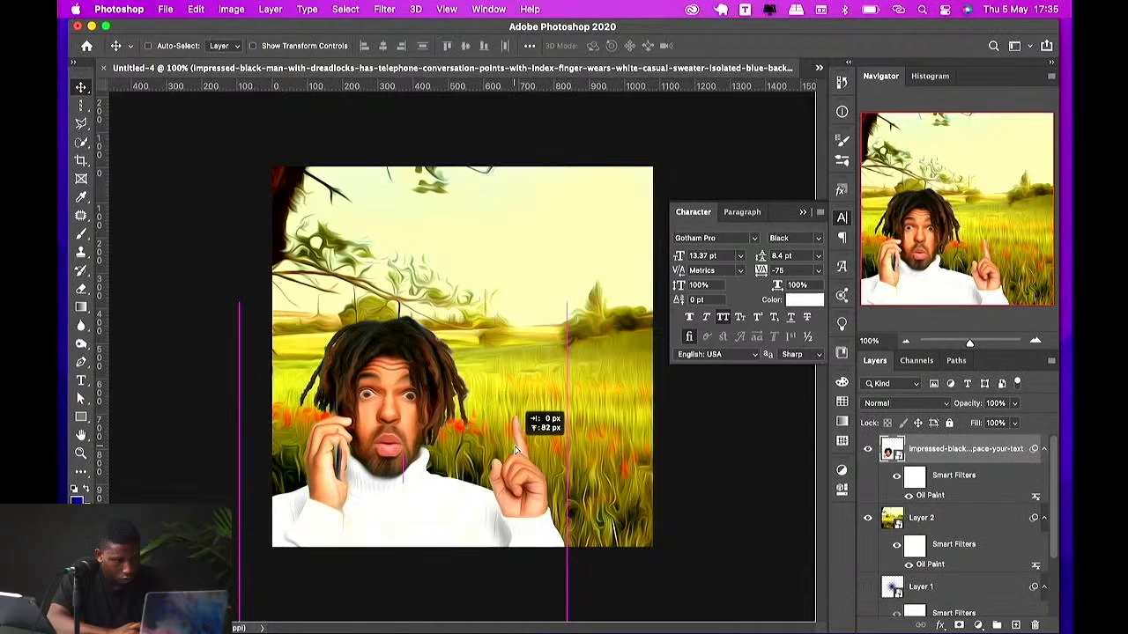
Step: Add a text layer reading "adam & Apple in the Garden" above the portrait
key("t")
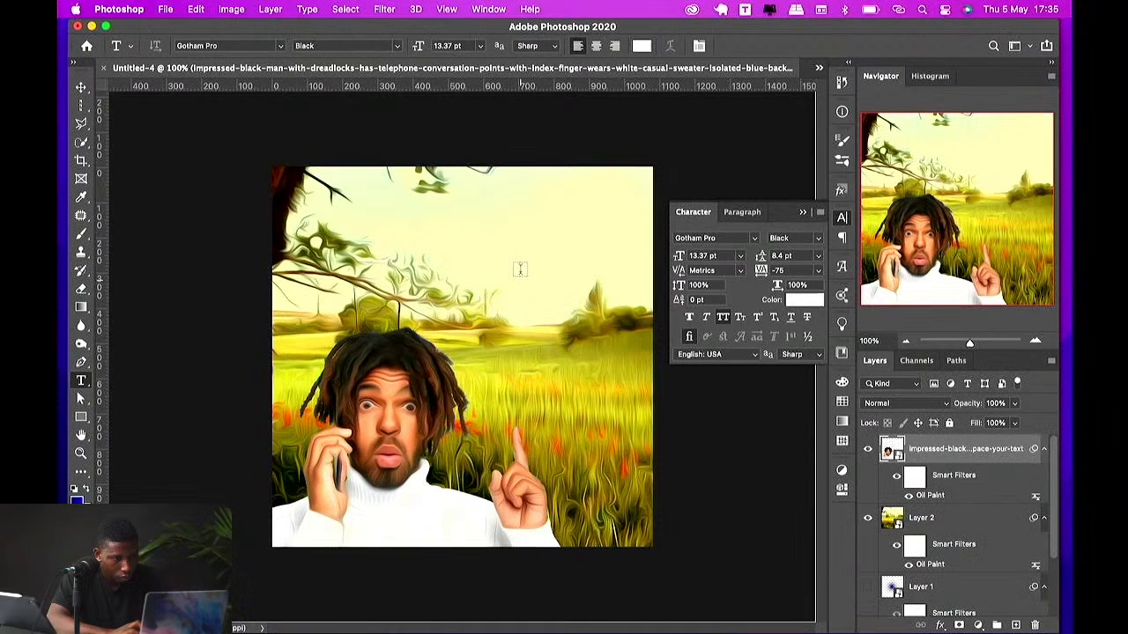
left_click(508, 249)
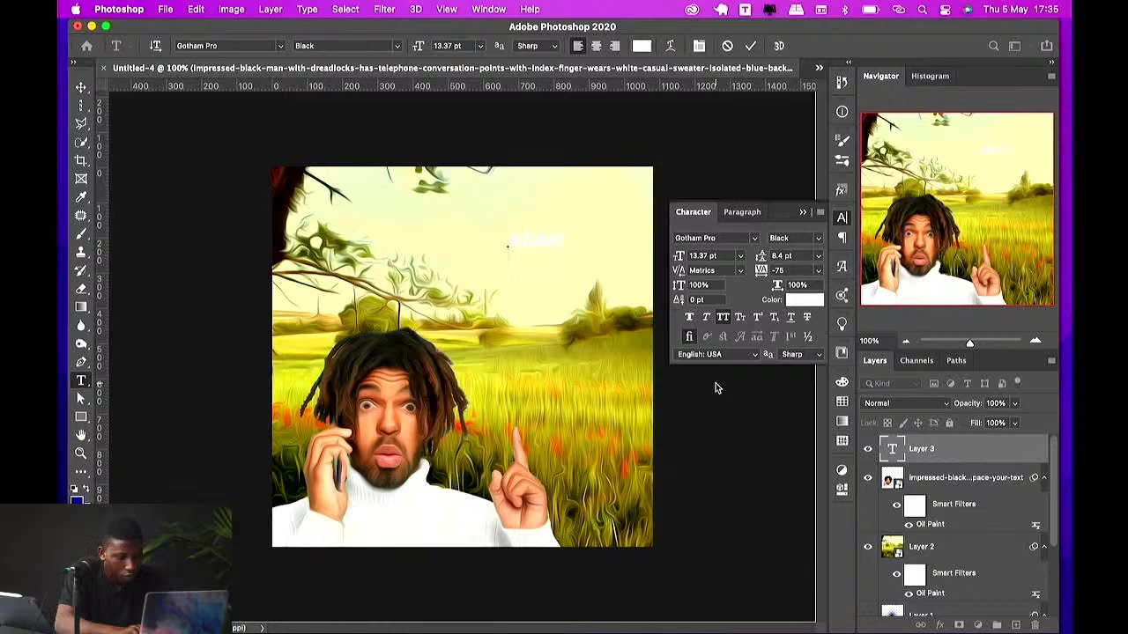
key("Return")
type("design")
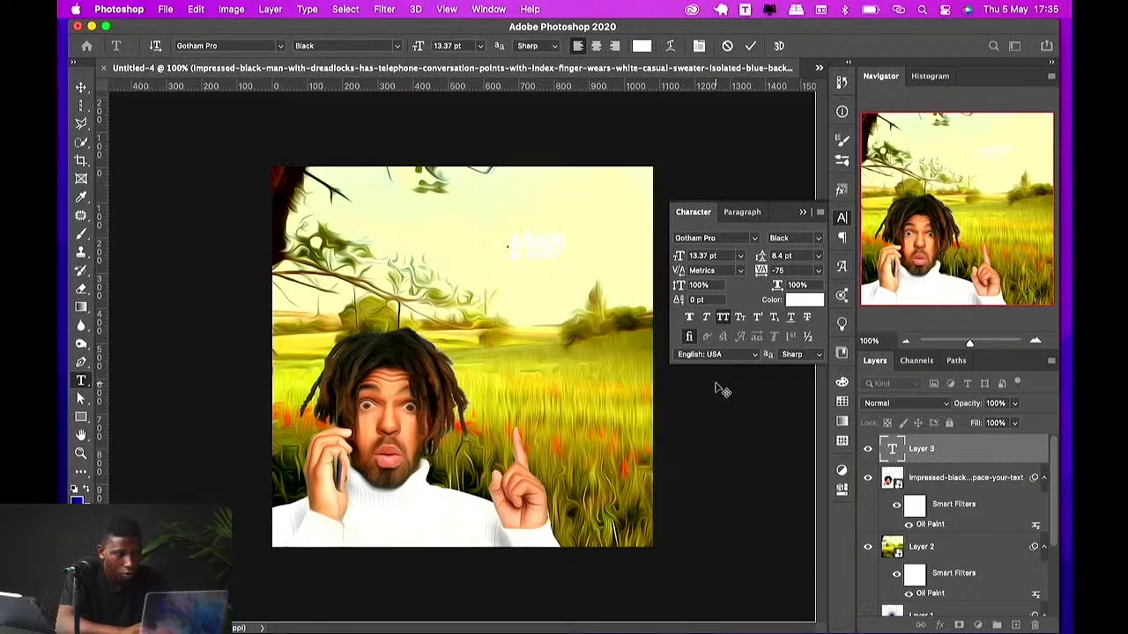
key("Return")
type("and")
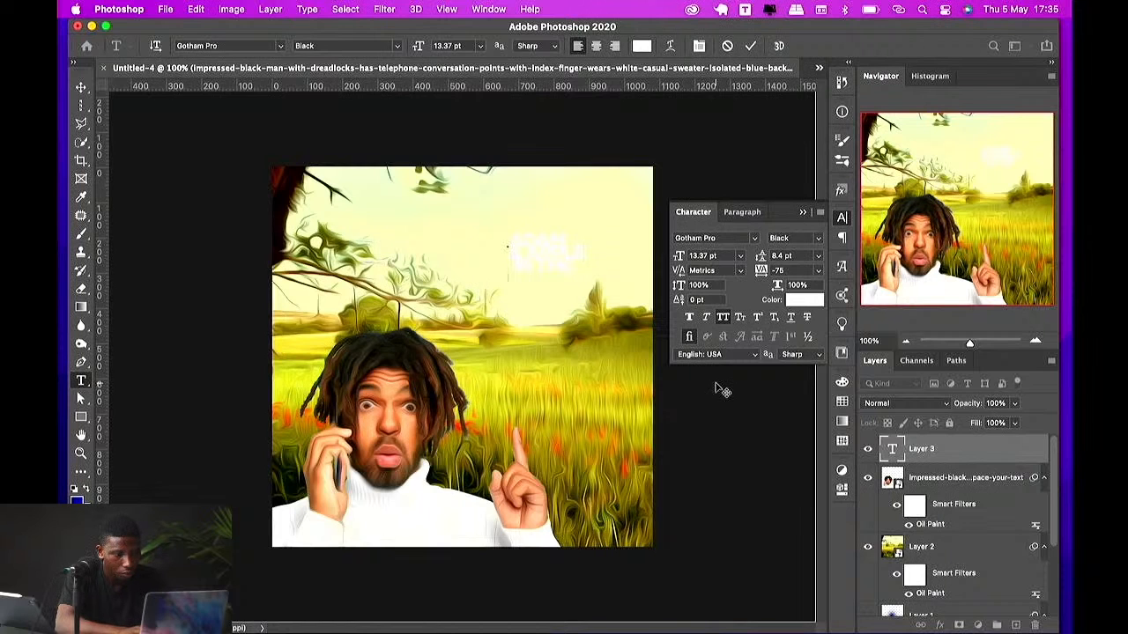
type("den")
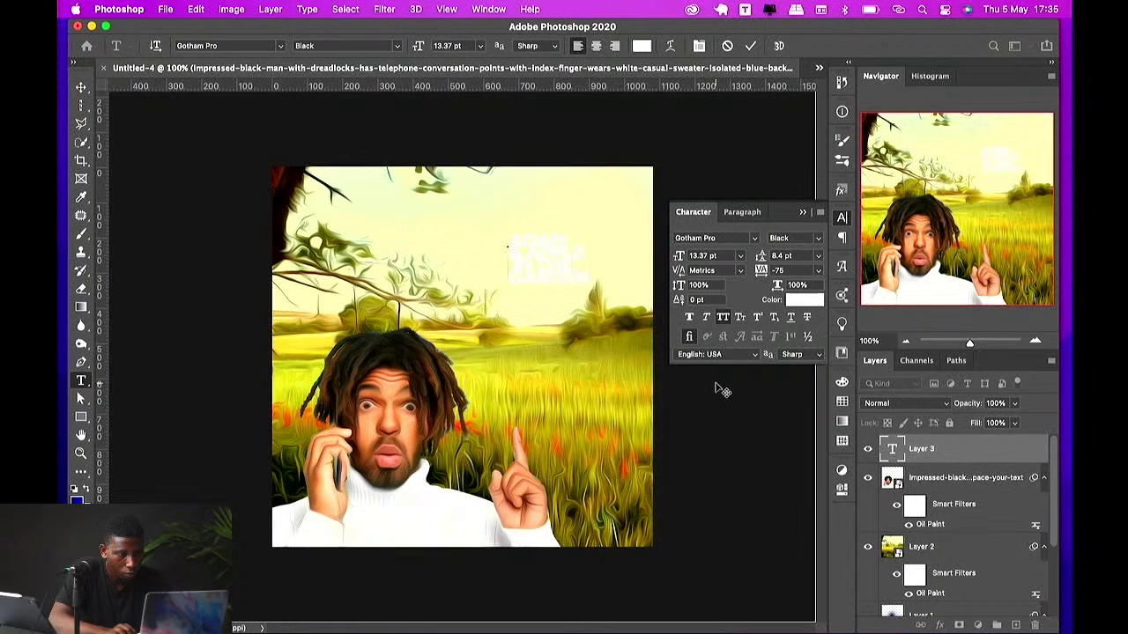
Step: Scale the title text up with Free Transform and move it to the right
key("ctrl+t")
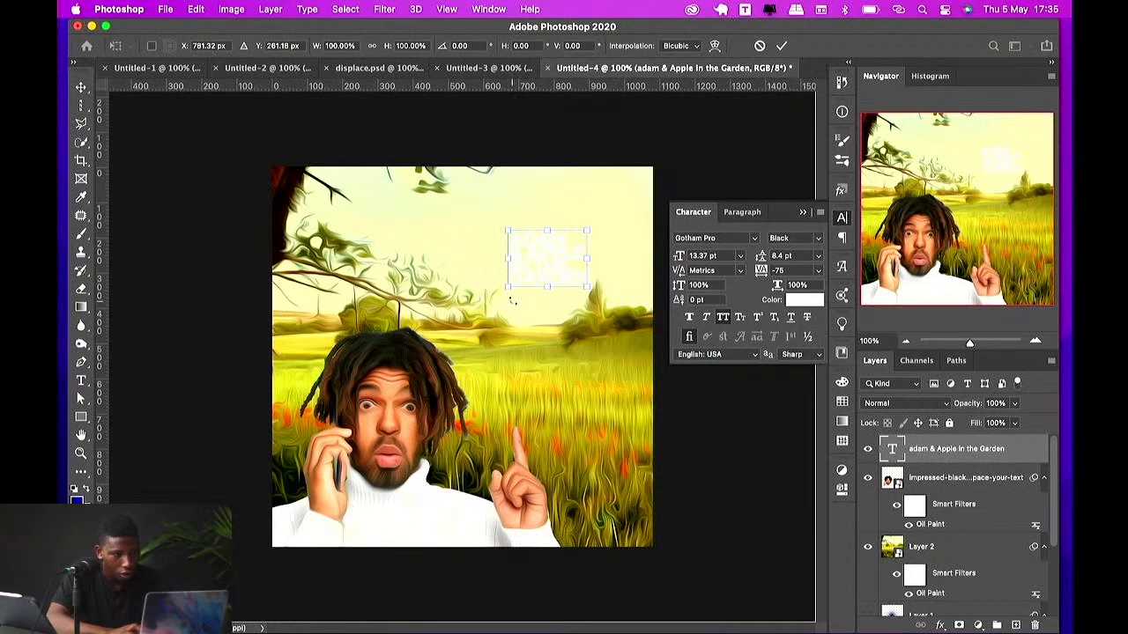
left_click_drag(507, 288, 421, 345)
key("Return")
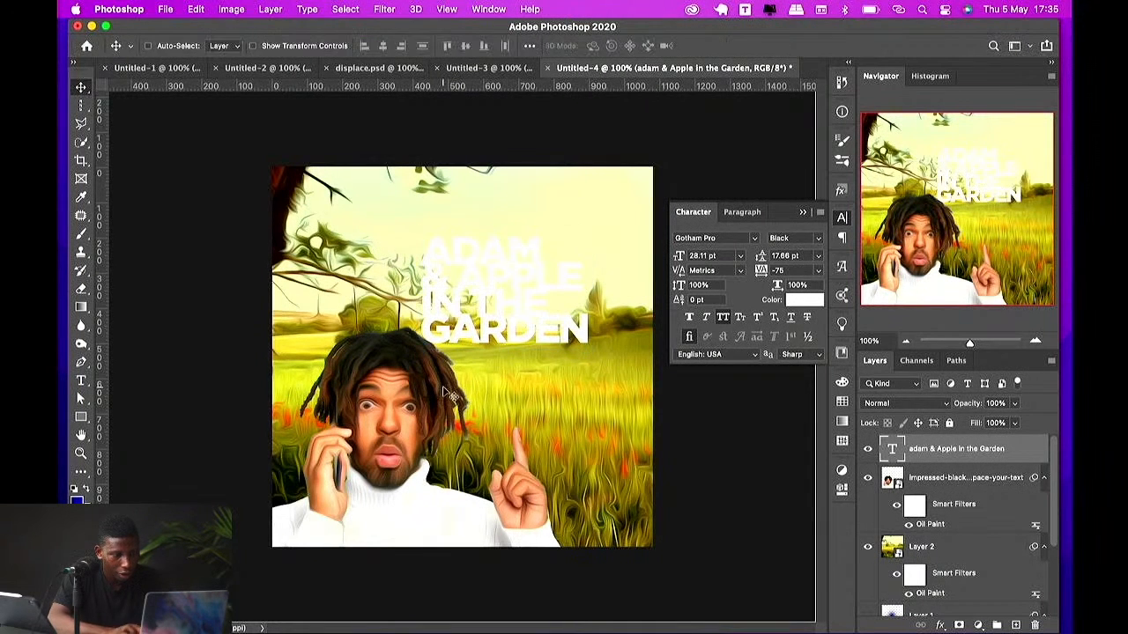
left_click_drag(546, 333, 587, 332)
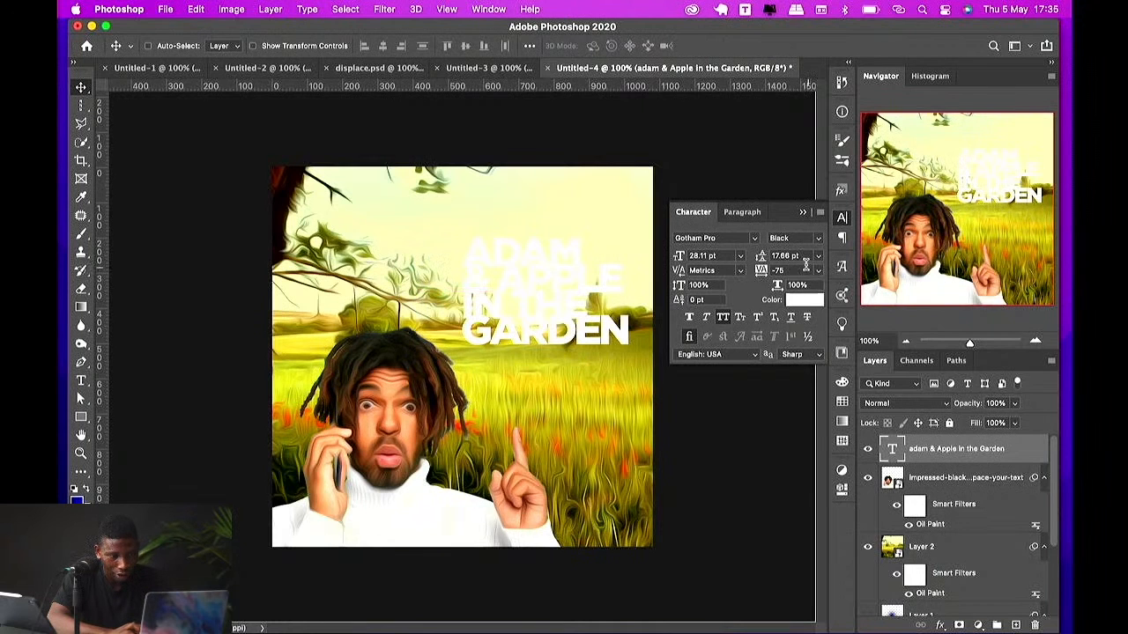
Step: Set the title's leading to 22 pt and nudge the title slightly left
left_click(806, 258)
key("Up")
key("Up")
key("Up")
key("Up")
key("Up")
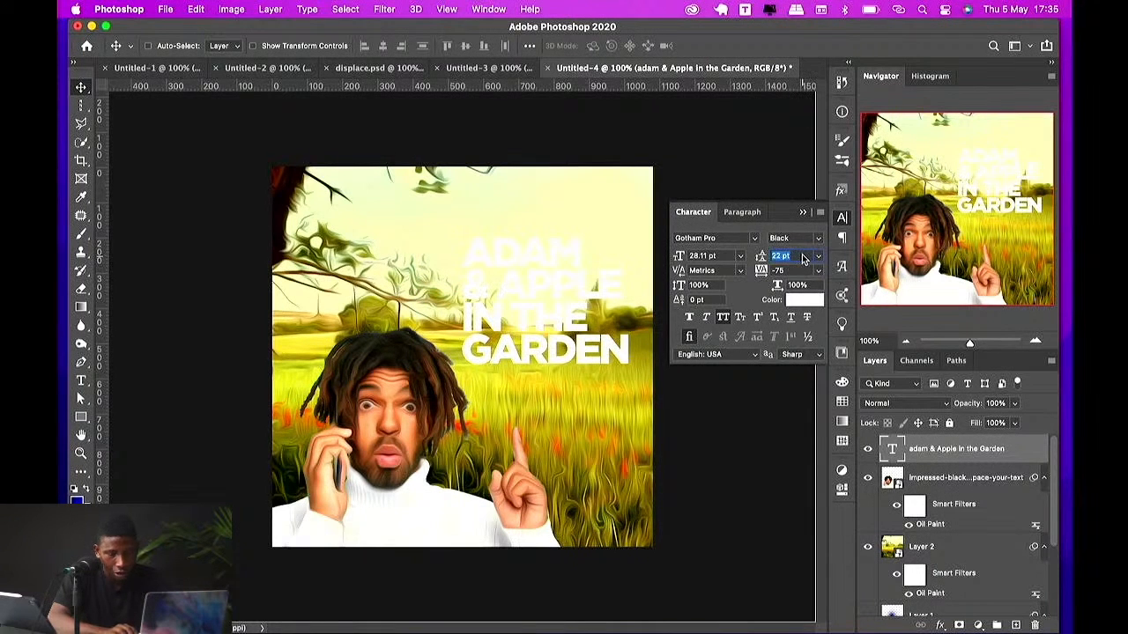
key("Return")
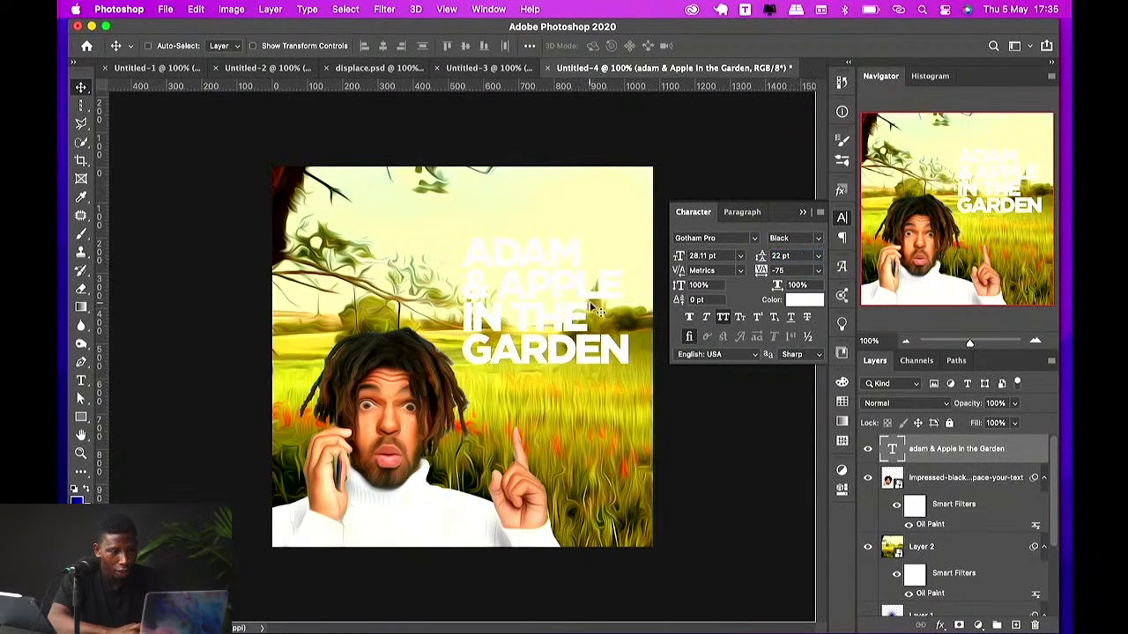
left_click_drag(595, 309, 587, 309)
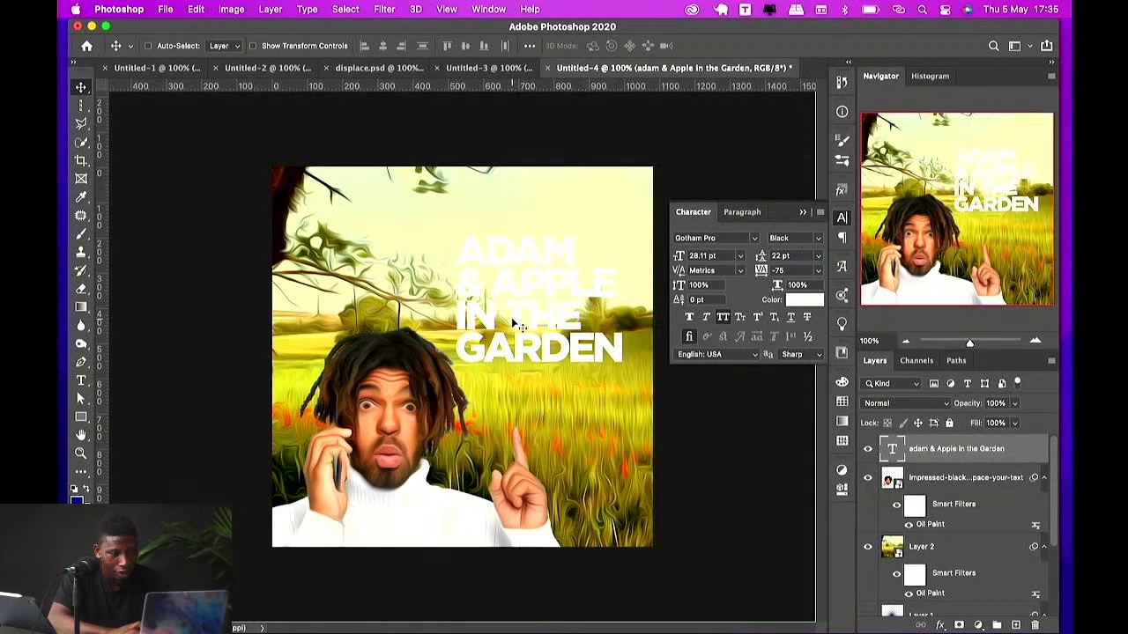
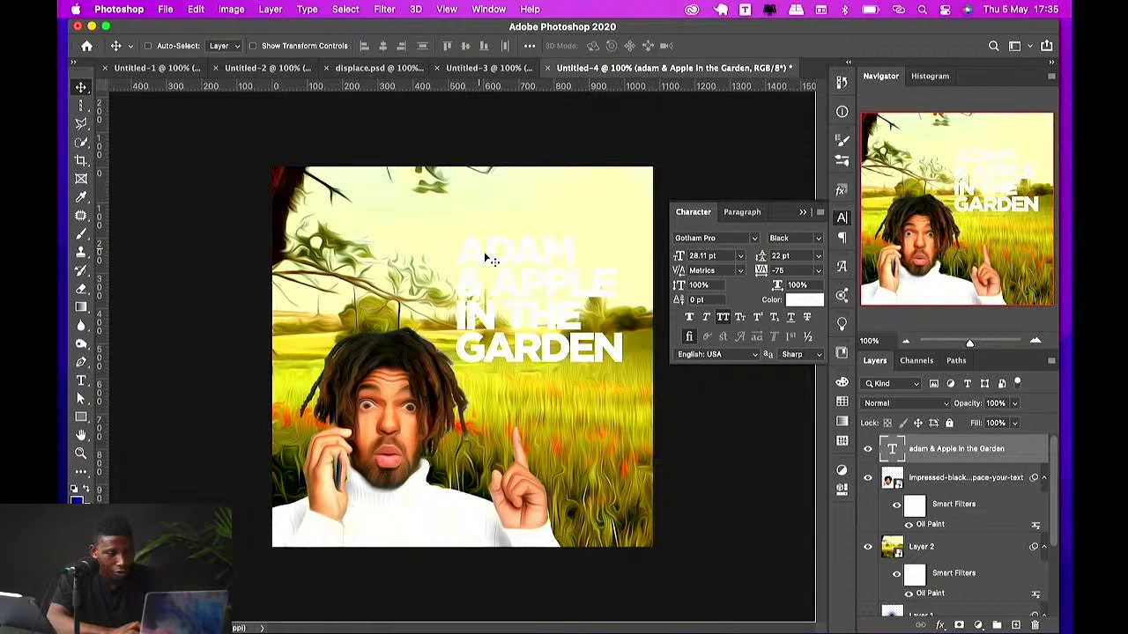
Step: Nudge the title text slightly and set its text colour to white #ffffff
left_click_drag(484, 251, 490, 254)
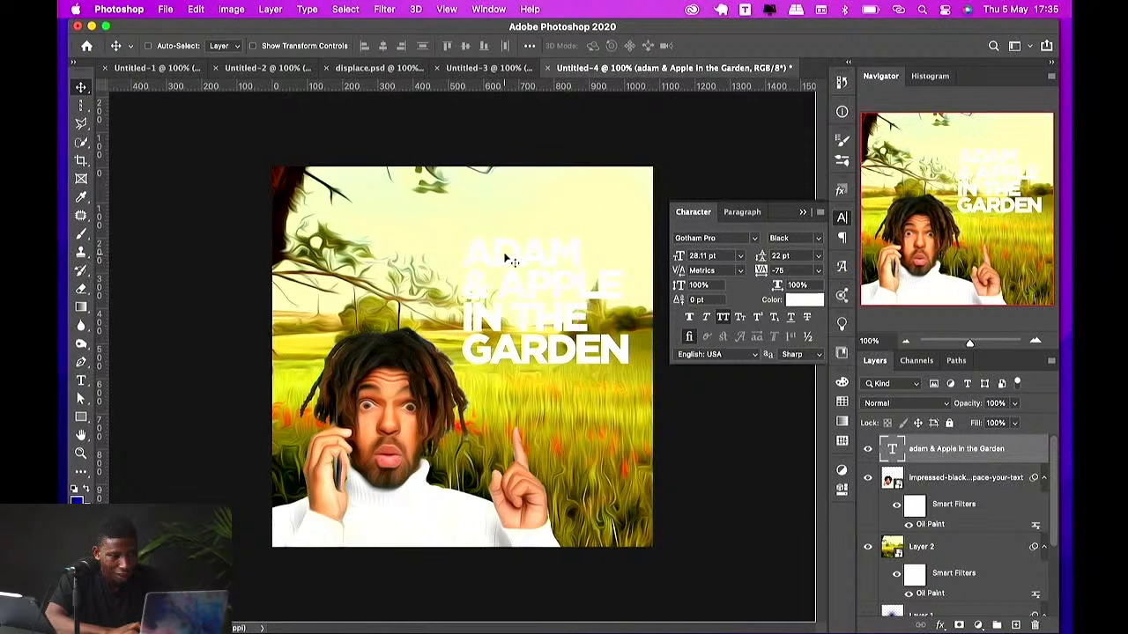
left_click(804, 300)
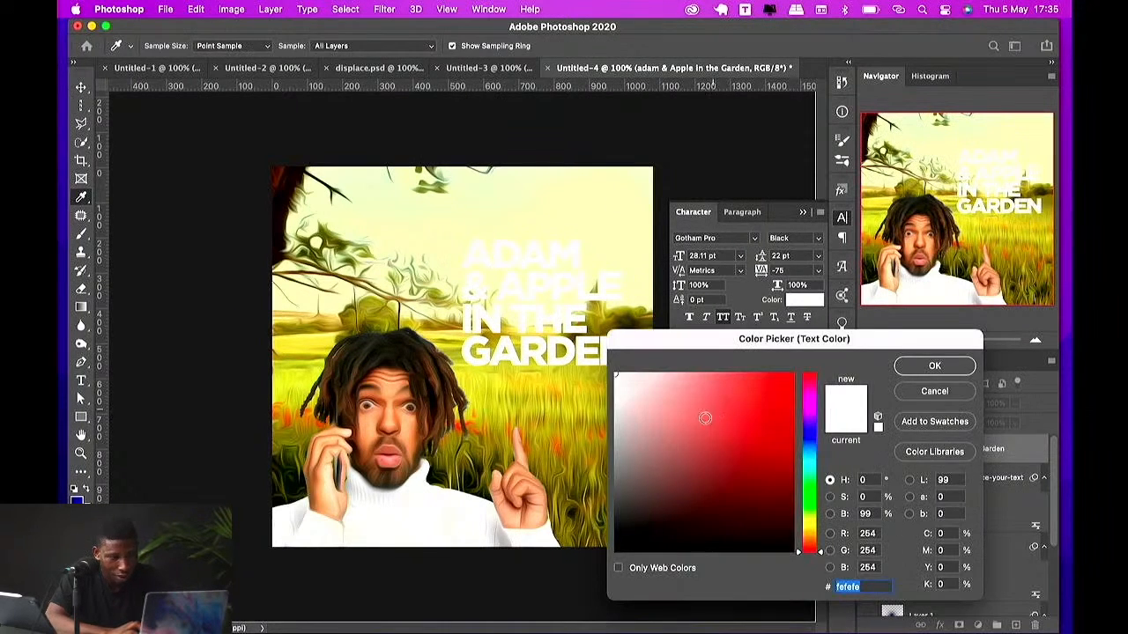
left_click_drag(705, 418, 608, 432)
left_click_drag(674, 478, 610, 554)
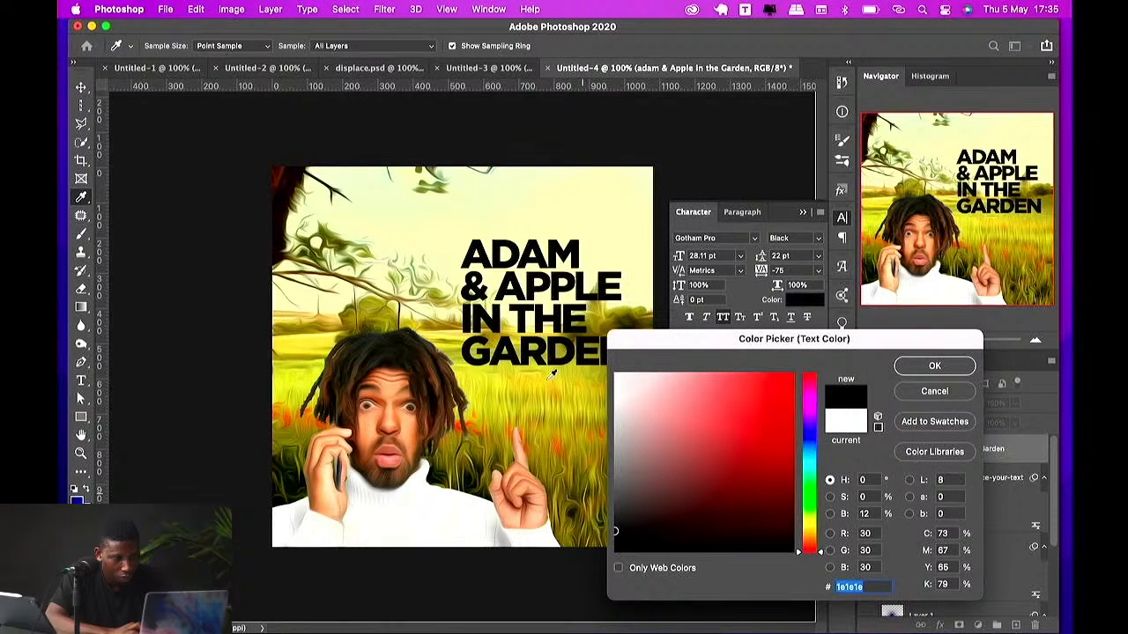
left_click(539, 380)
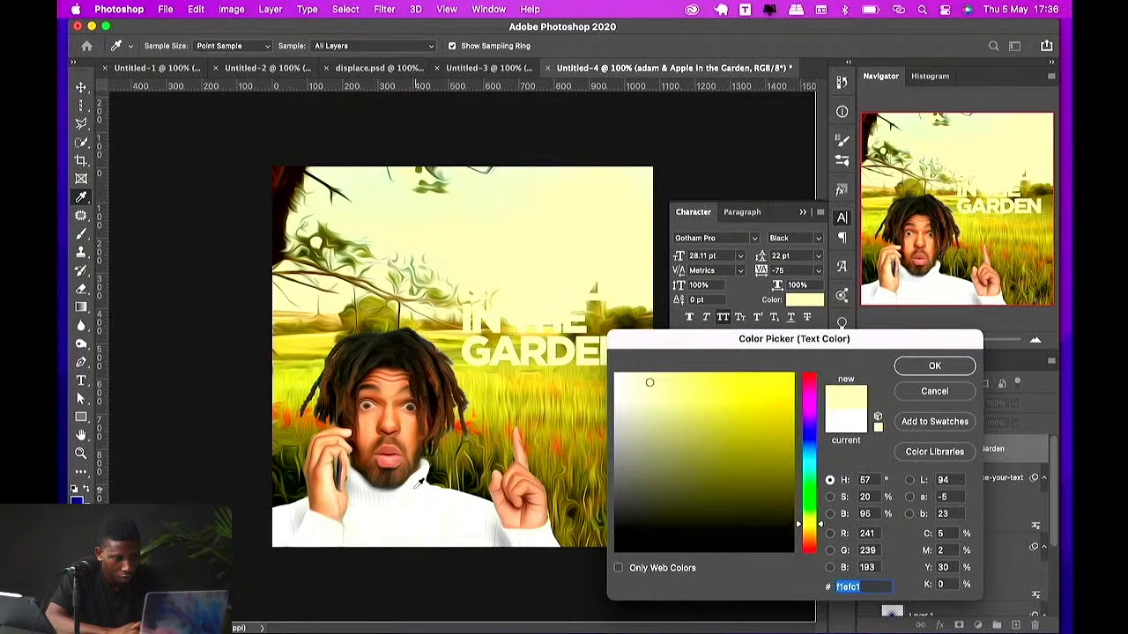
left_click(414, 490)
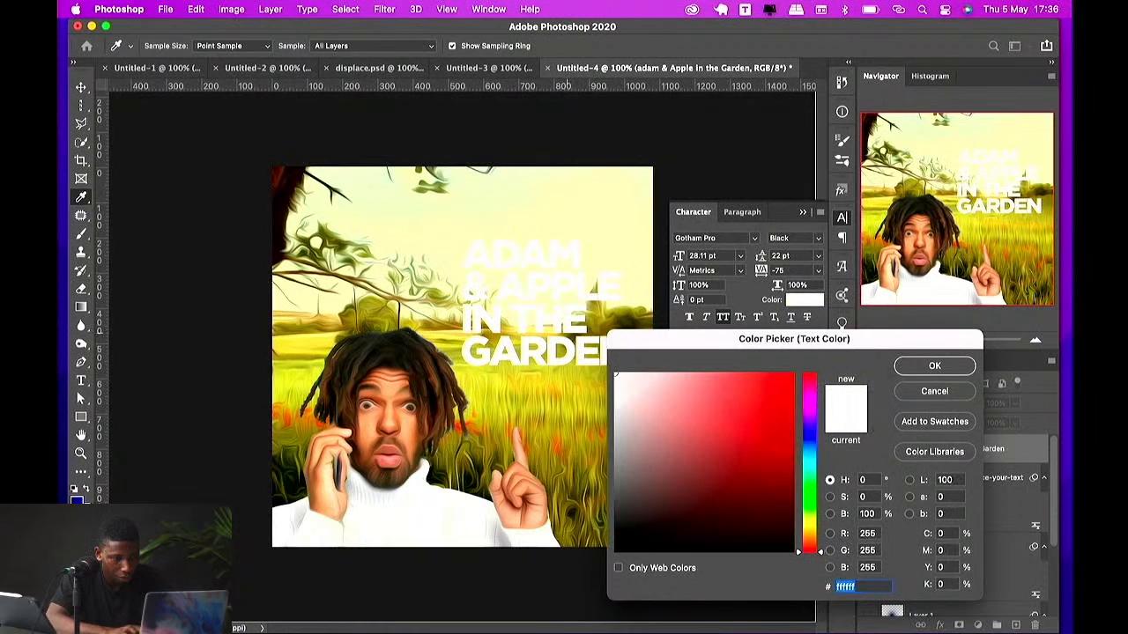
key("Return")
Step: Move the title lower and scale it up slightly
left_click_drag(569, 338, 579, 394)
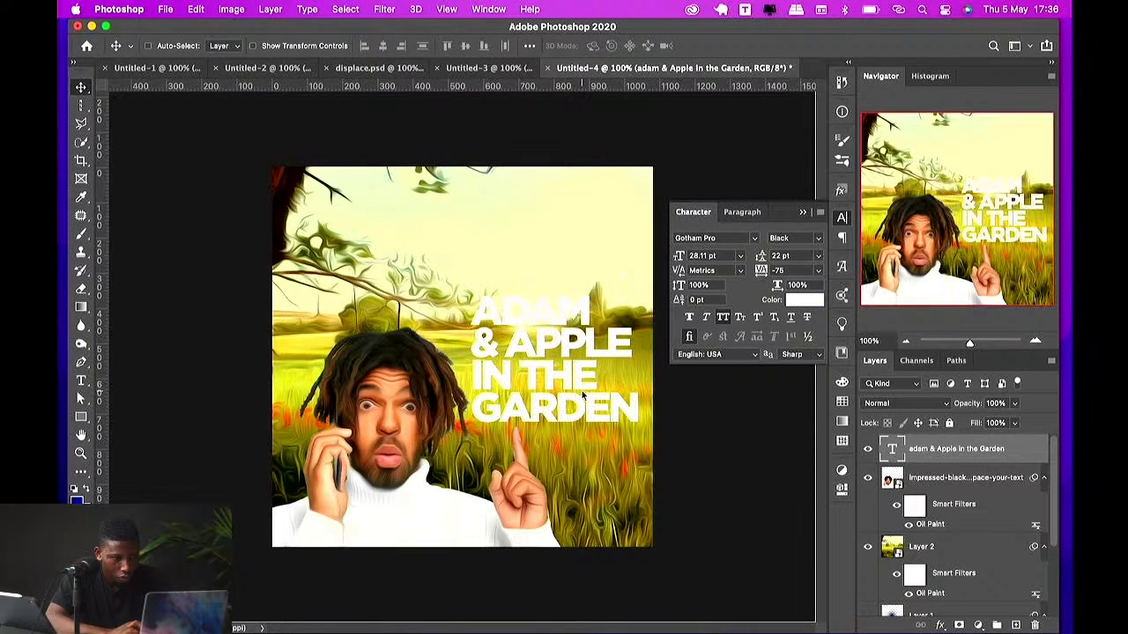
key("super+t")
mouse_move(557, 290)
left_mouse_down()
mouse_move(564, 251)
mouse_move(558, 287)
left_mouse_up()
key("Return")
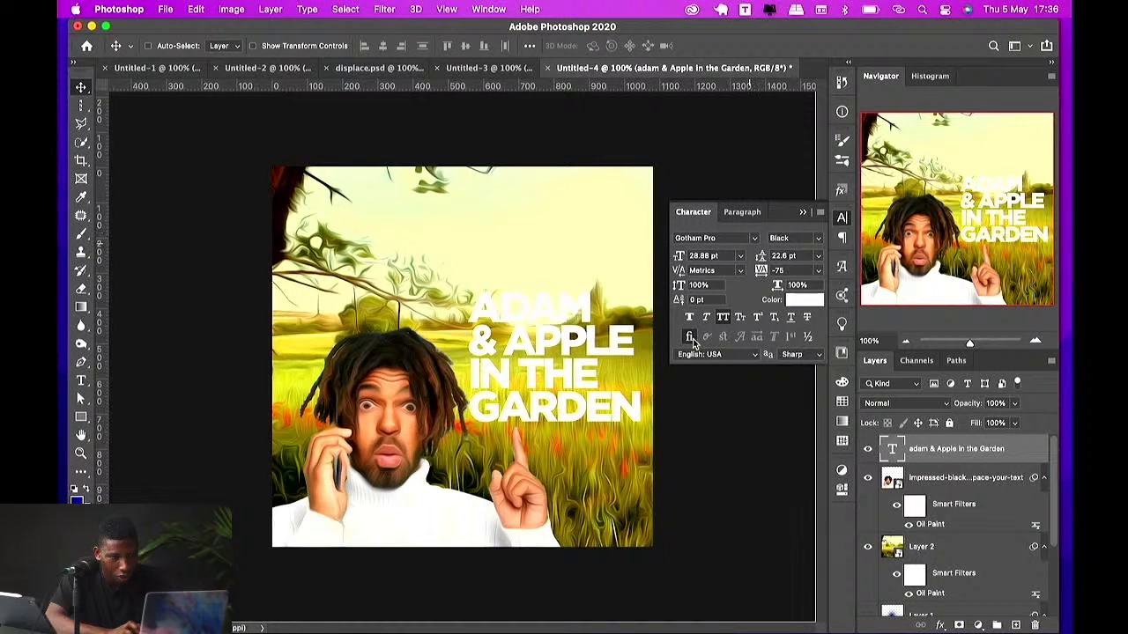
Step: Change the title font to GoodDog Plain, filtering the font list to Handwritten
left_click(754, 239)
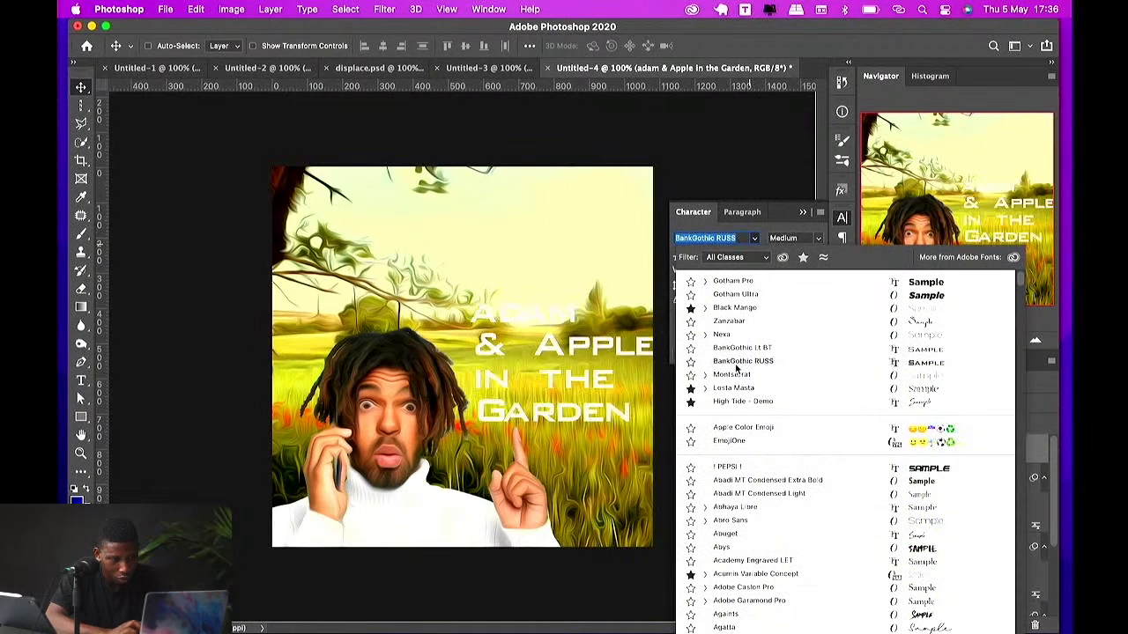
scroll(726, 525, "down", 15)
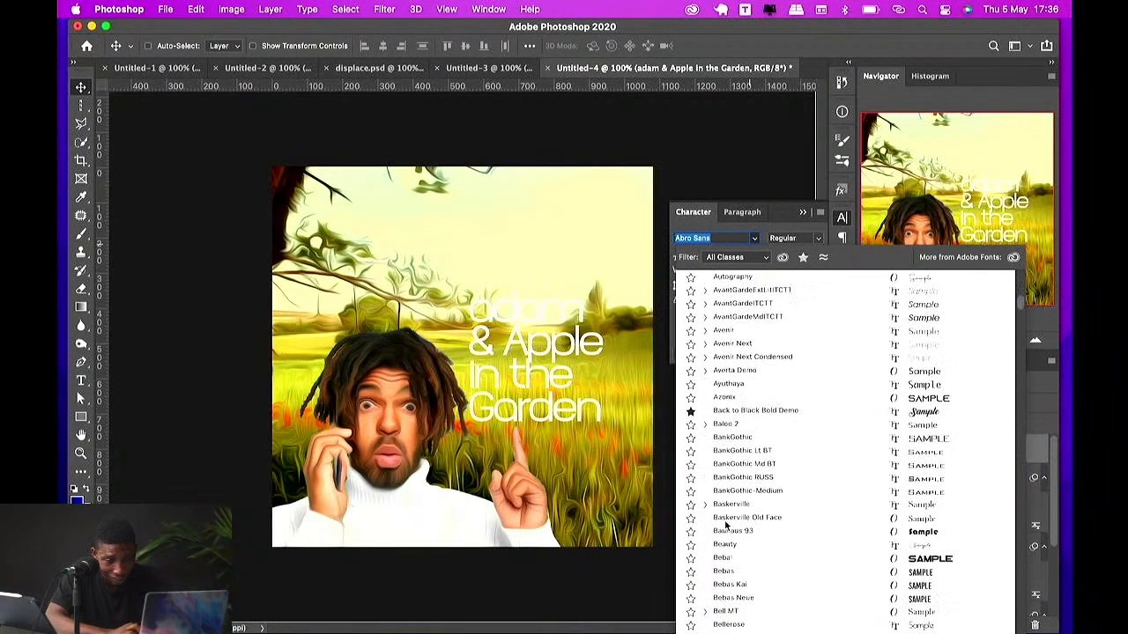
scroll(725, 525, "down", 3)
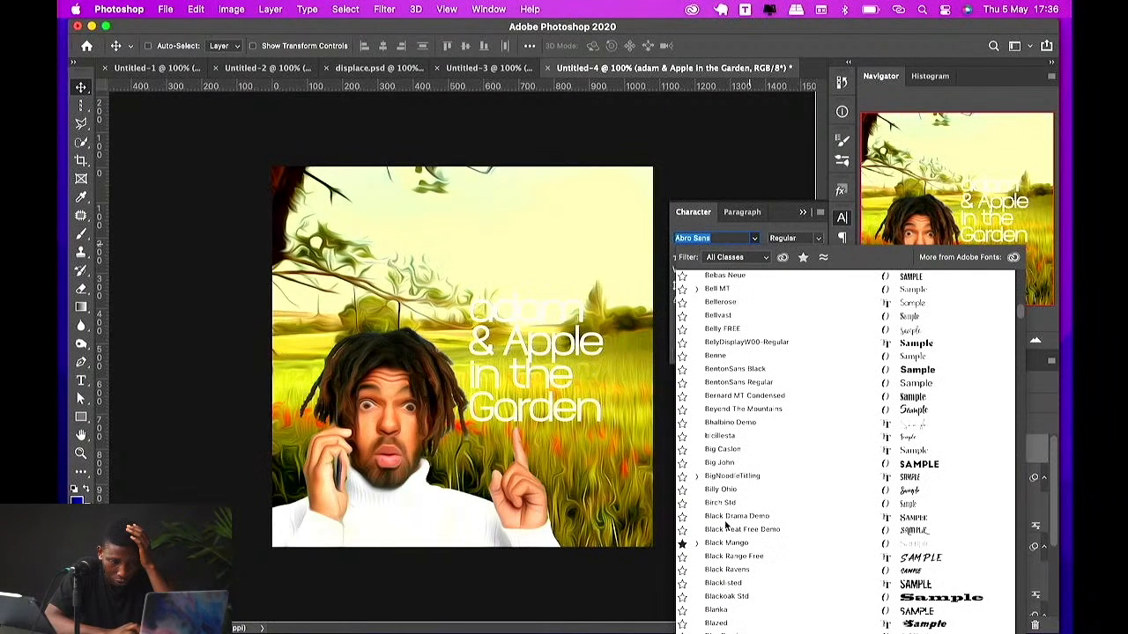
scroll(726, 525, "down", 20)
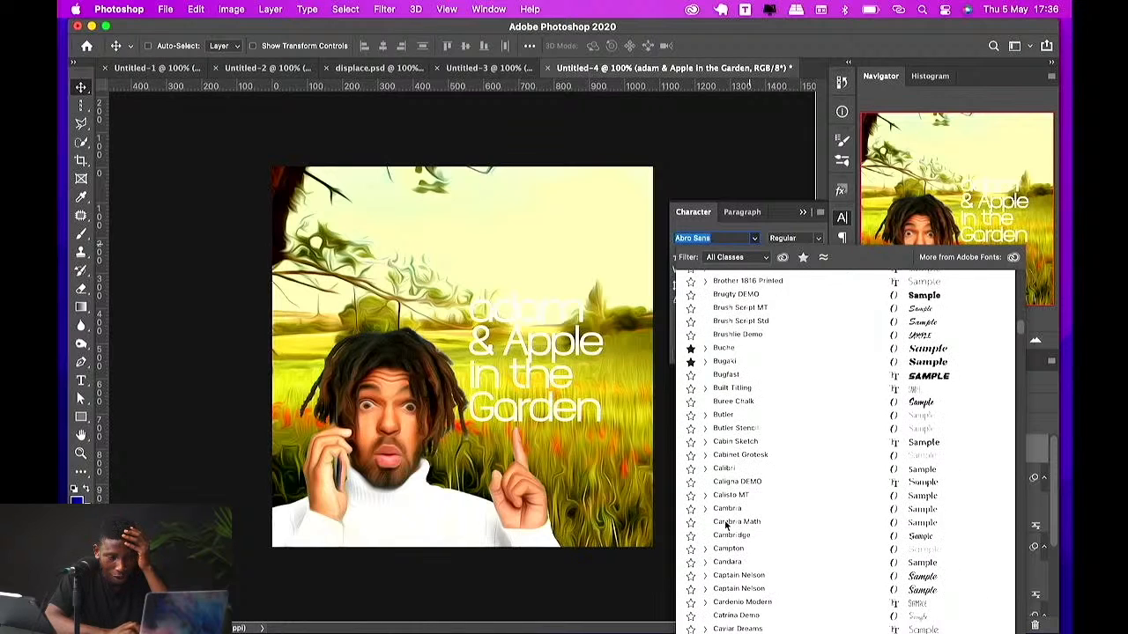
left_click(739, 257)
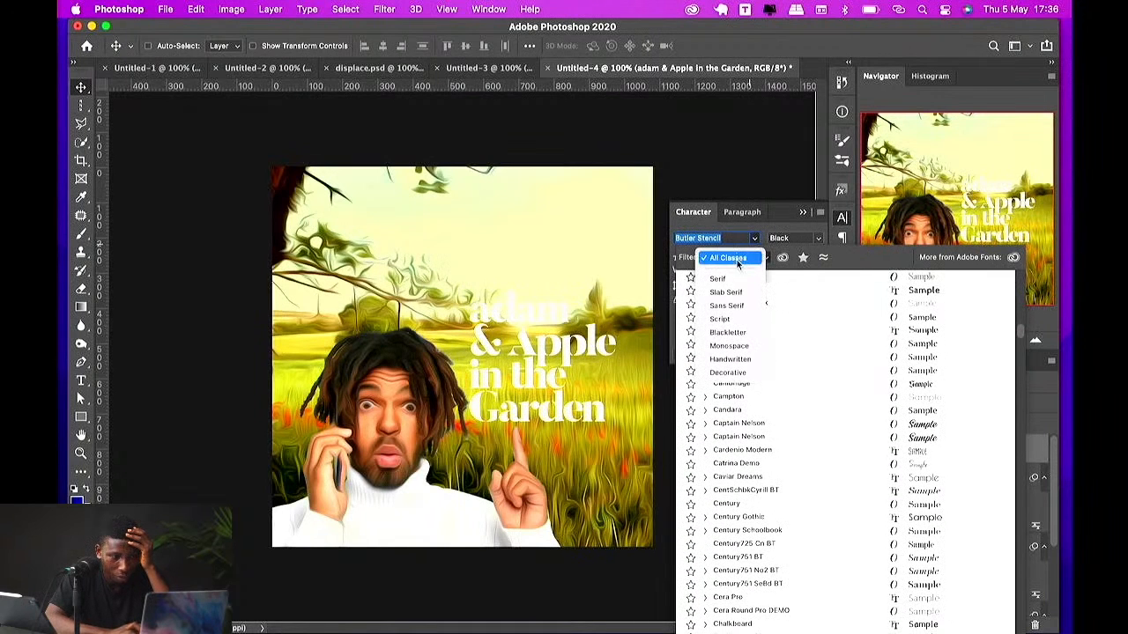
left_click(738, 359)
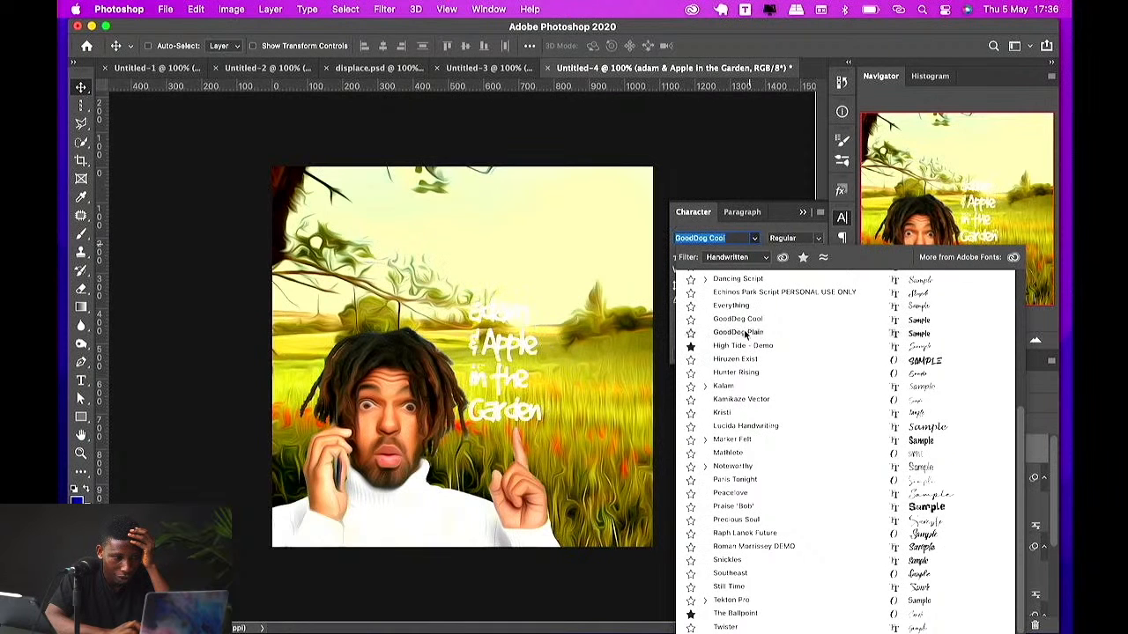
left_click(738, 332)
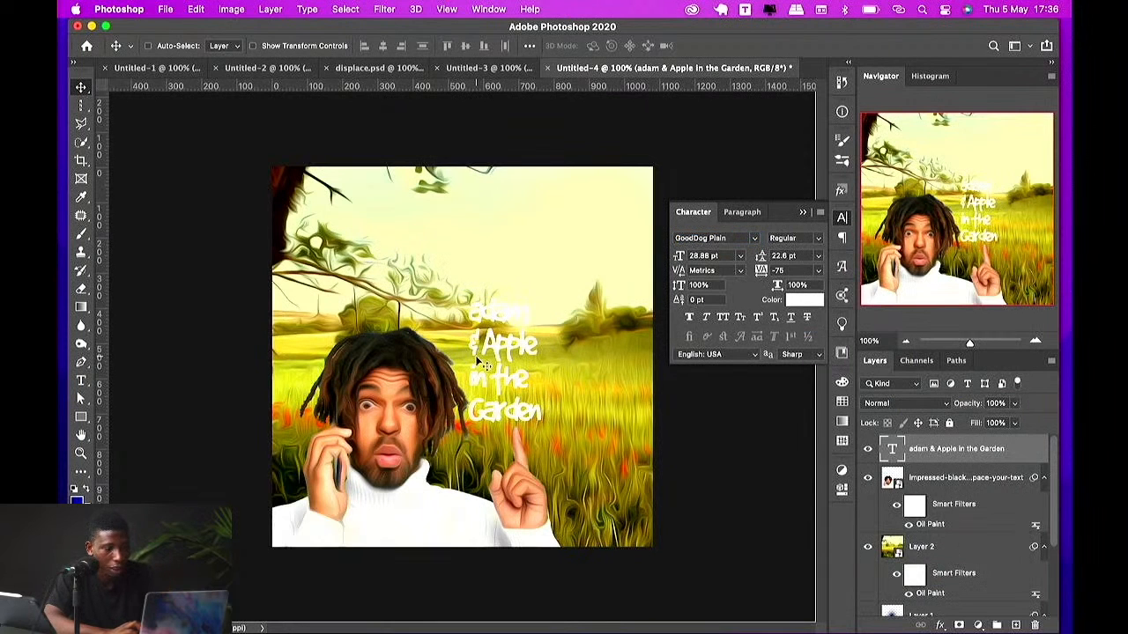
Step: Scale the title up to about 469 × 685 px
key("ctrl+t")
left_click_drag(533, 359, 634, 308)
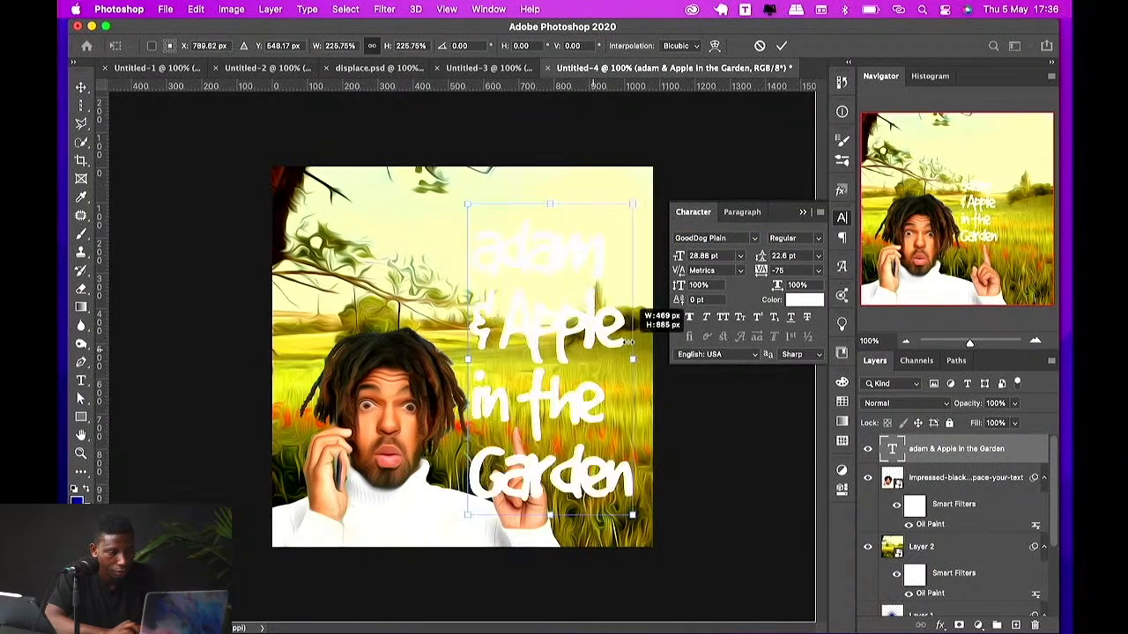
key("Return")
Step: Delete the 'adam & Apple' lines from the title text
double_click(606, 344)
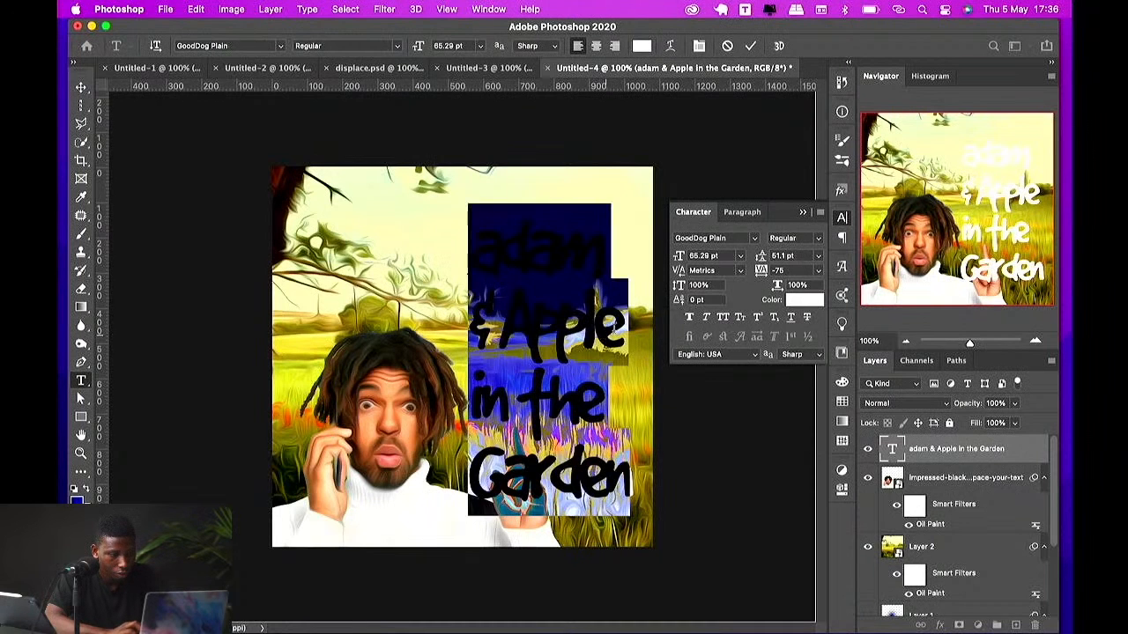
left_click_drag(617, 333, 461, 251)
key("BackSpace")
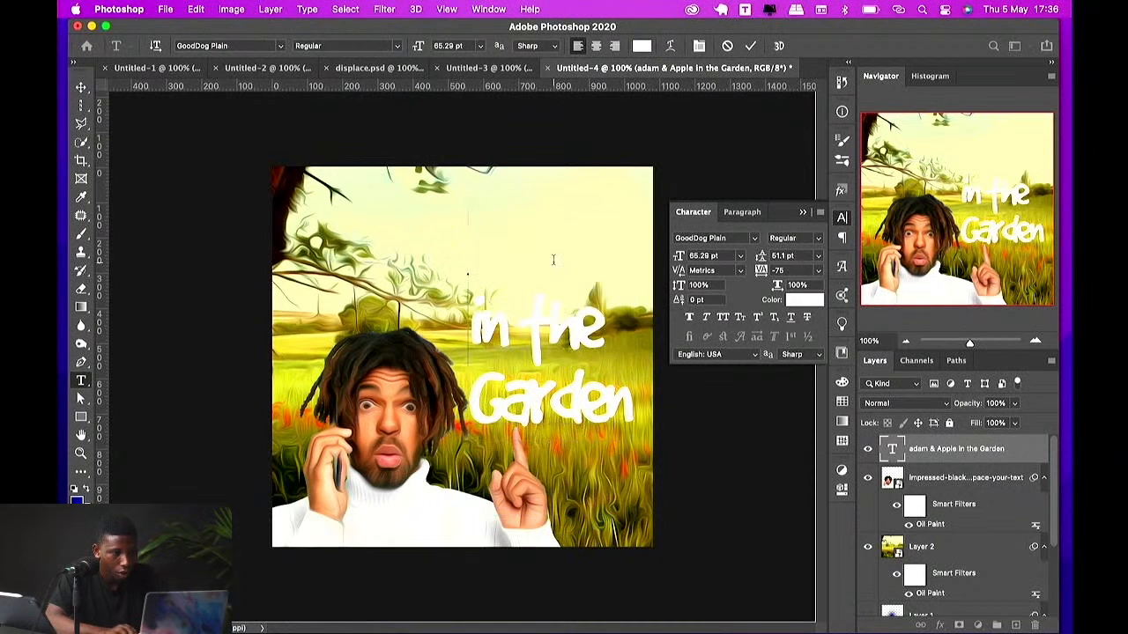
key("Delete")
key("Escape")
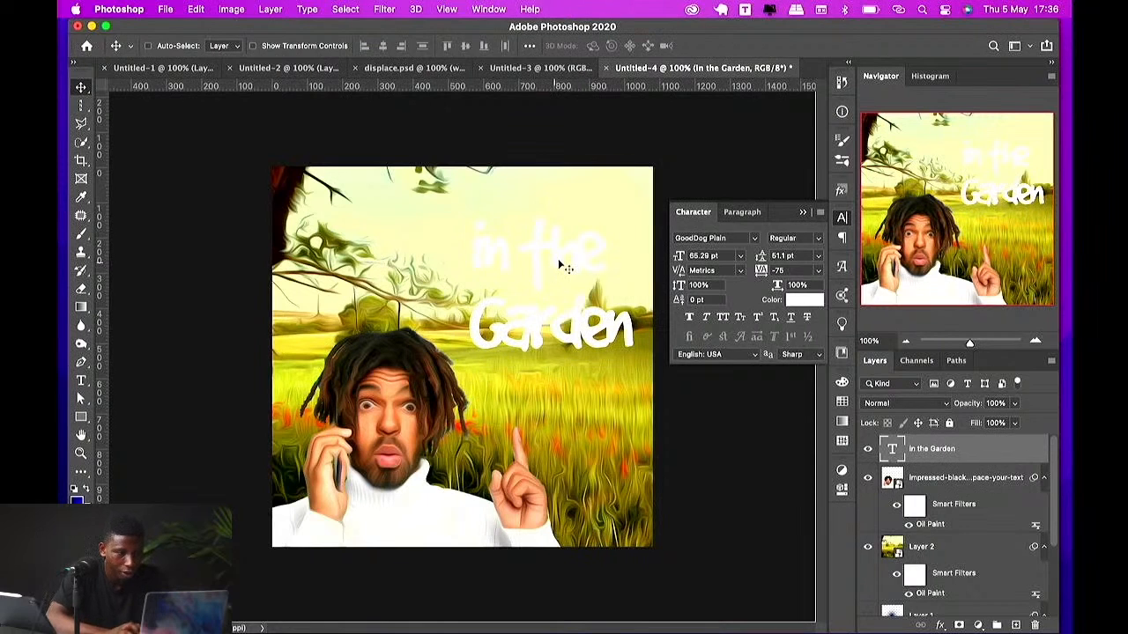
Step: Move the remaining text and join 'in the Garden' onto a single line
left_click_drag(558, 258, 567, 414)
double_click(539, 450)
left_click(481, 474)
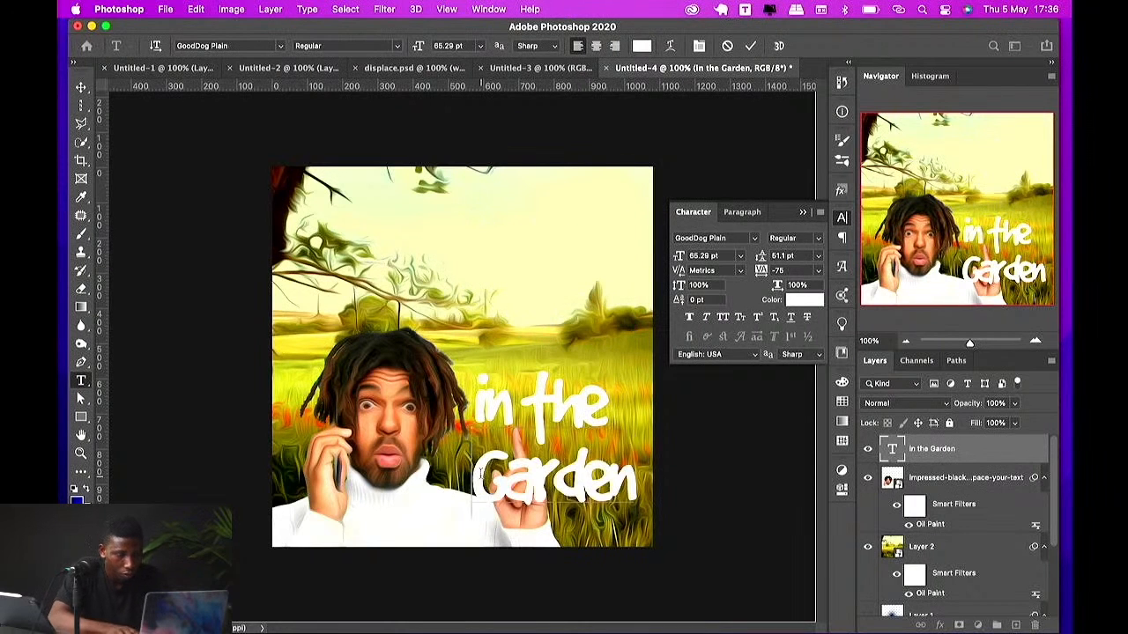
key("BackSpace")
key("Escape")
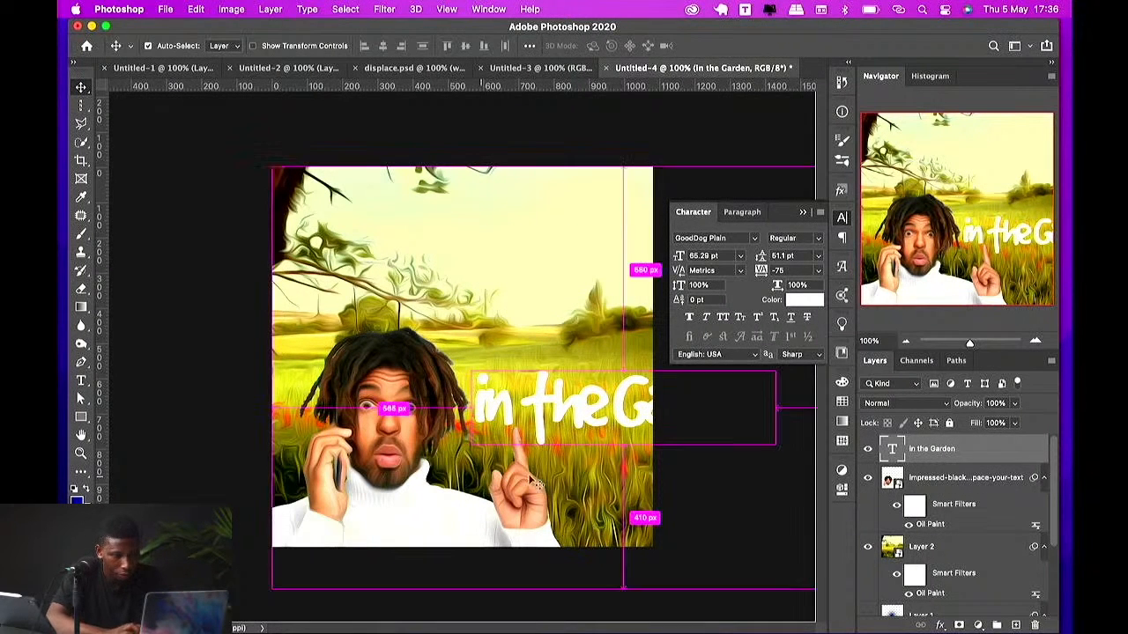
Step: Scale the 'in the Garden' text down to about 33 pt
key("super+y")
key("super+t")
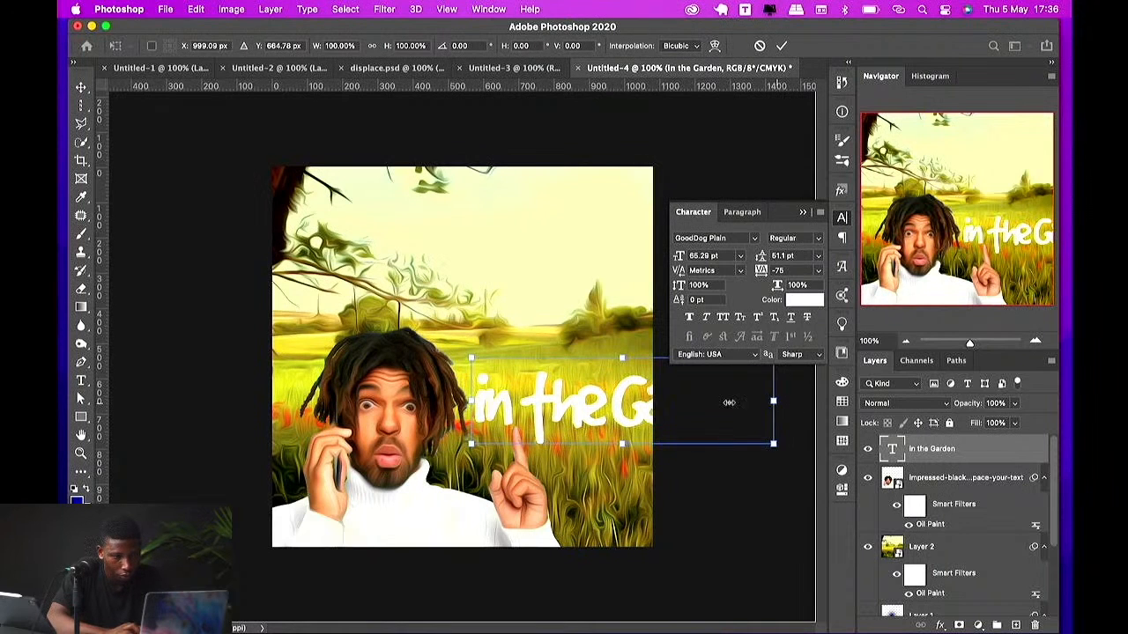
left_click_drag(781, 370, 603, 345)
key("Return")
Step: Create a new text layer above and paste the copied 'adam & the Apple' text into it
key("t")
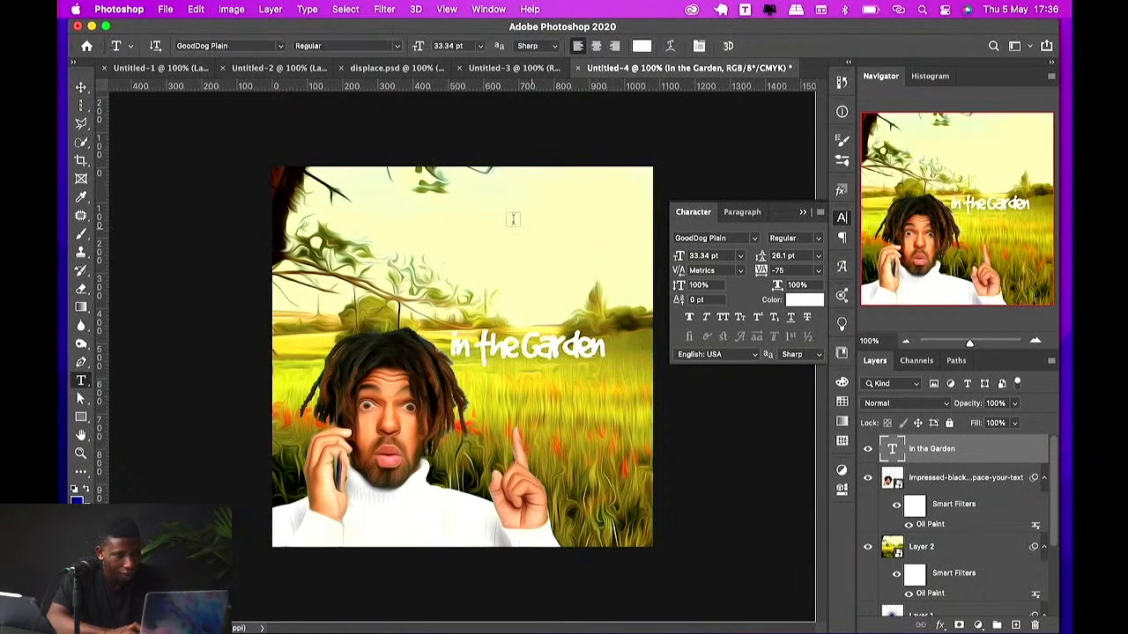
left_click(514, 219)
key("super+v")
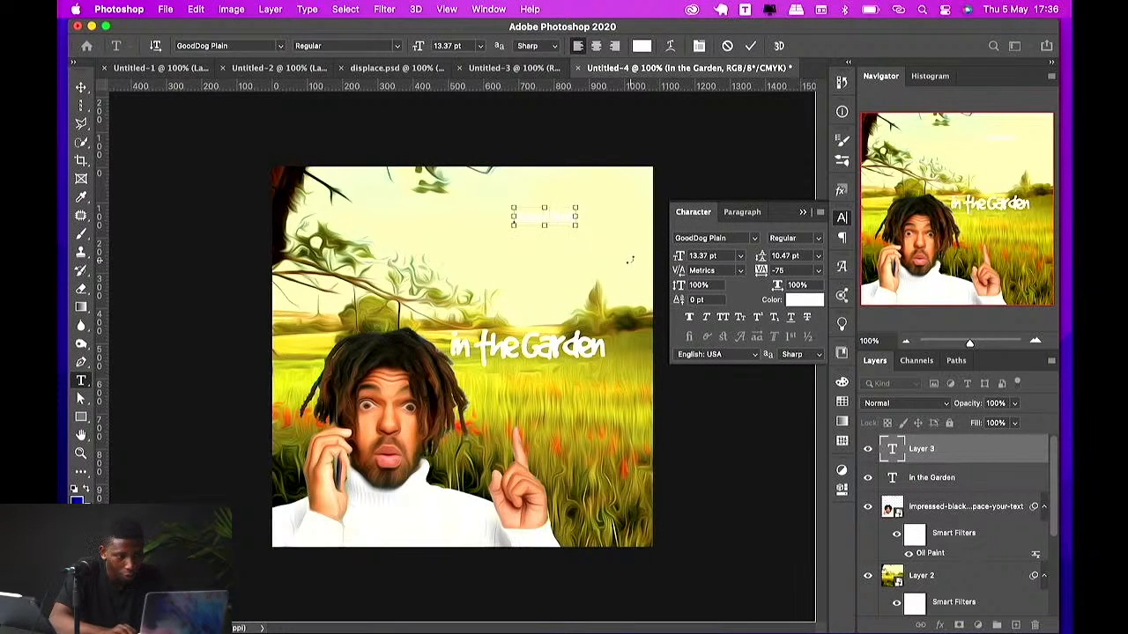
key("super+v")
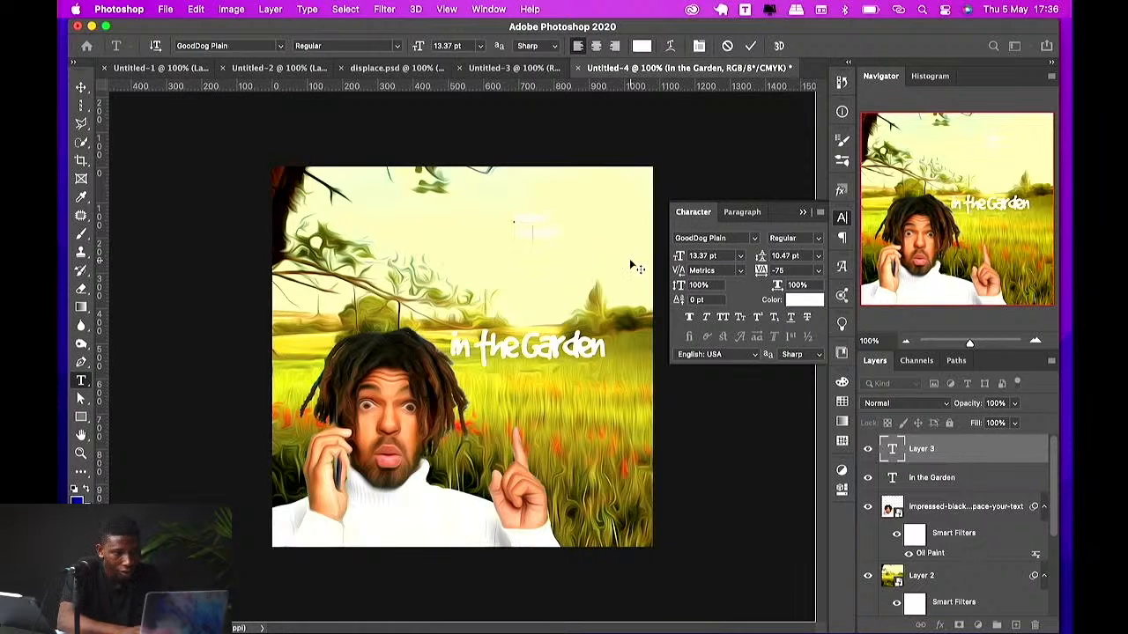
left_click(631, 262)
Step: Scale the 'adam & the Apple' text up large over the image
key("v")
key("super+t")
left_click_drag(515, 244, 257, 390)
key("Return")
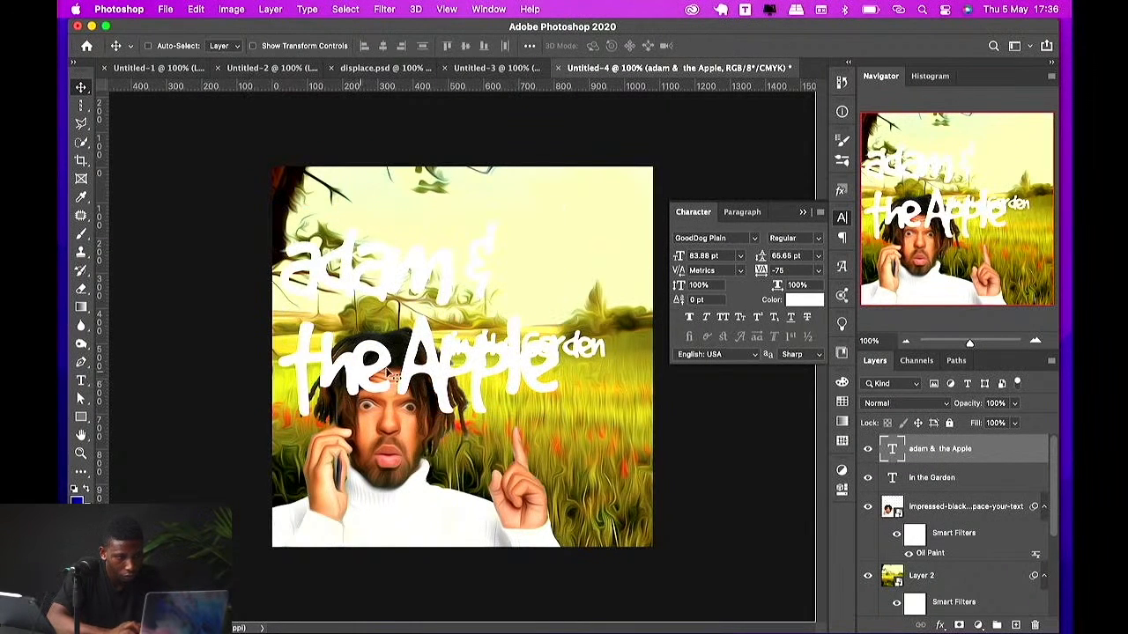
Step: Move the 'adam & the Apple' text up and reduce its leading to 47.65 pt
left_click_drag(390, 377, 553, 280)
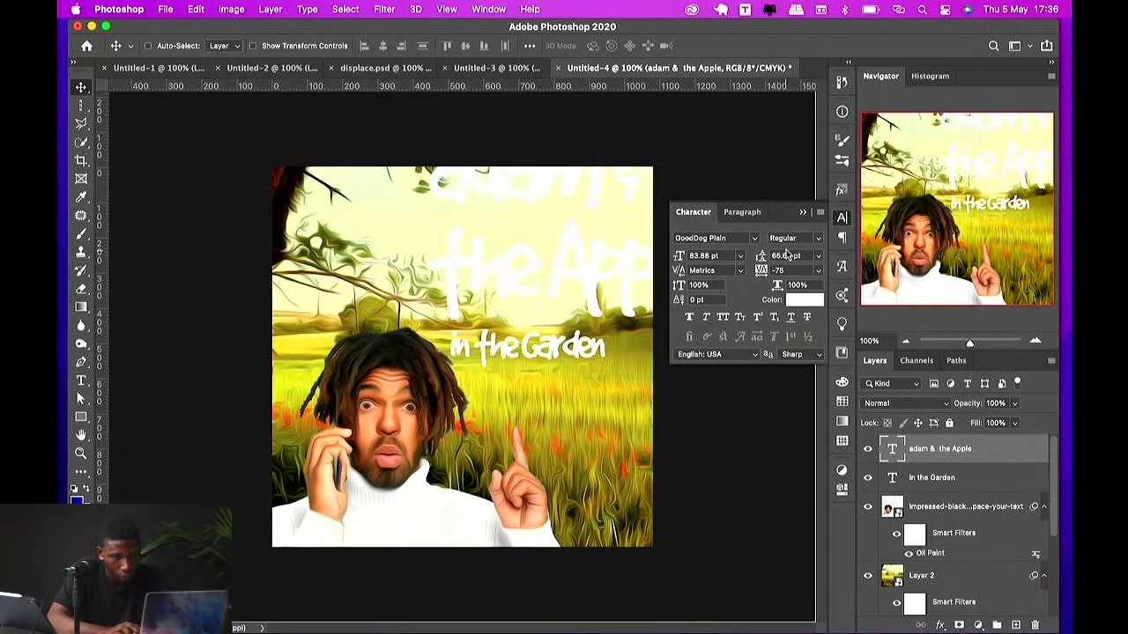
double_click(785, 256)
key("Down")
key("Down")
key("Down")
key("Down")
key("Down")
key("Down")
key("Down")
key("Down")
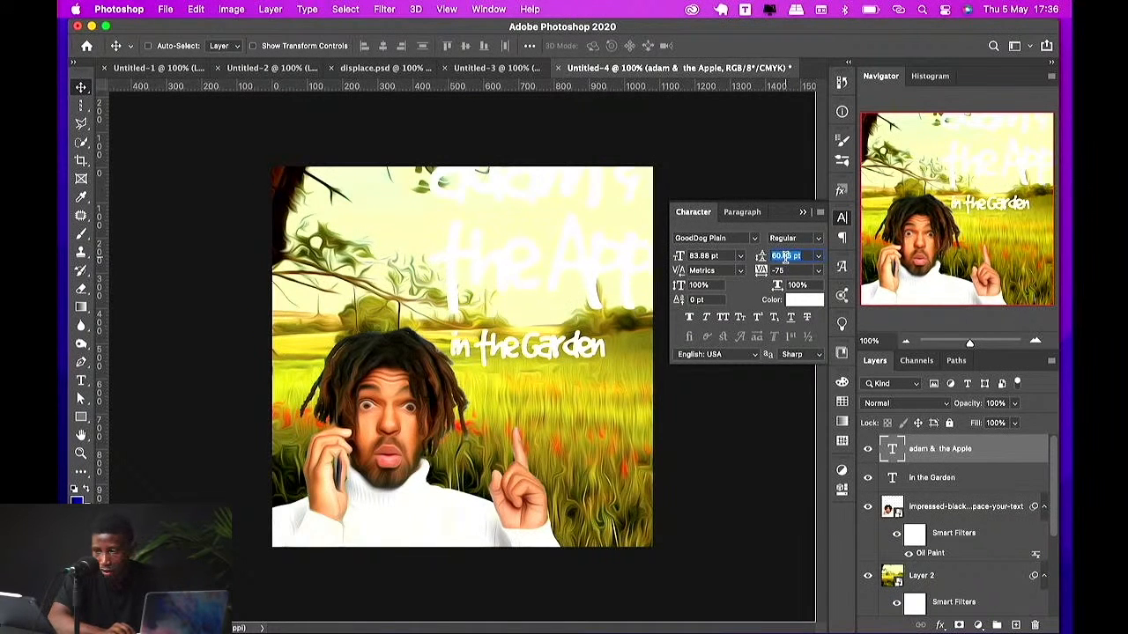
key("Down")
key("Down")
key("Down")
key("Down")
key("Down")
key("Down")
key("Down")
key("Down")
key("Down")
key("Down")
key("Down")
key("Down")
key("Down")
key("Down")
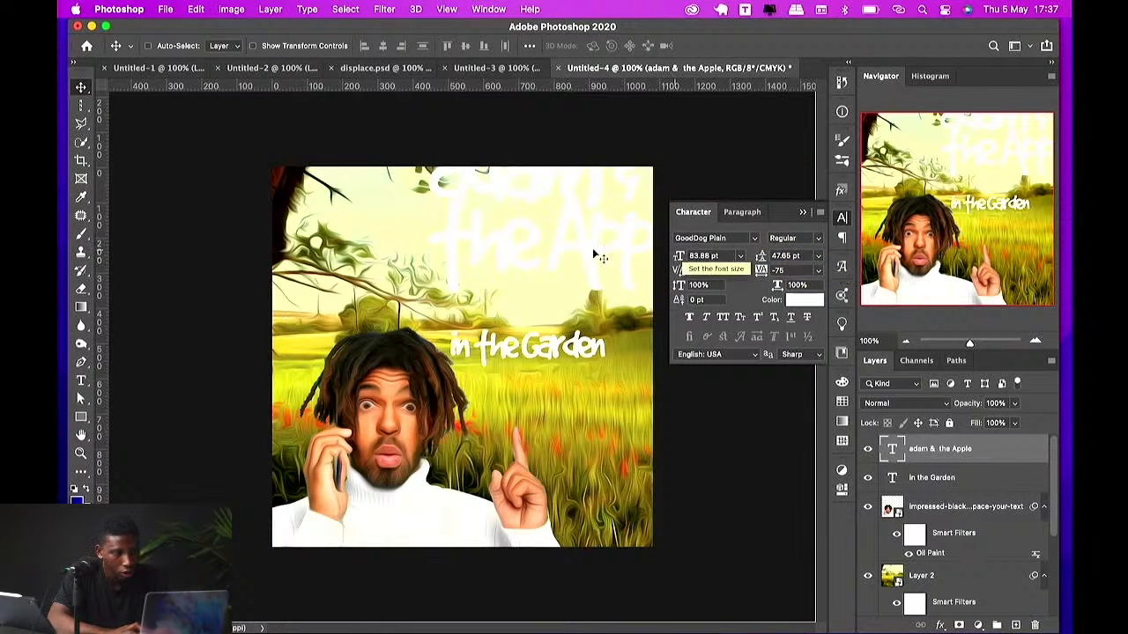
Step: Move the 'adam & the Apple' text down and scale it down to fit the top of the image
left_click_drag(592, 248, 546, 307)
key("super+t")
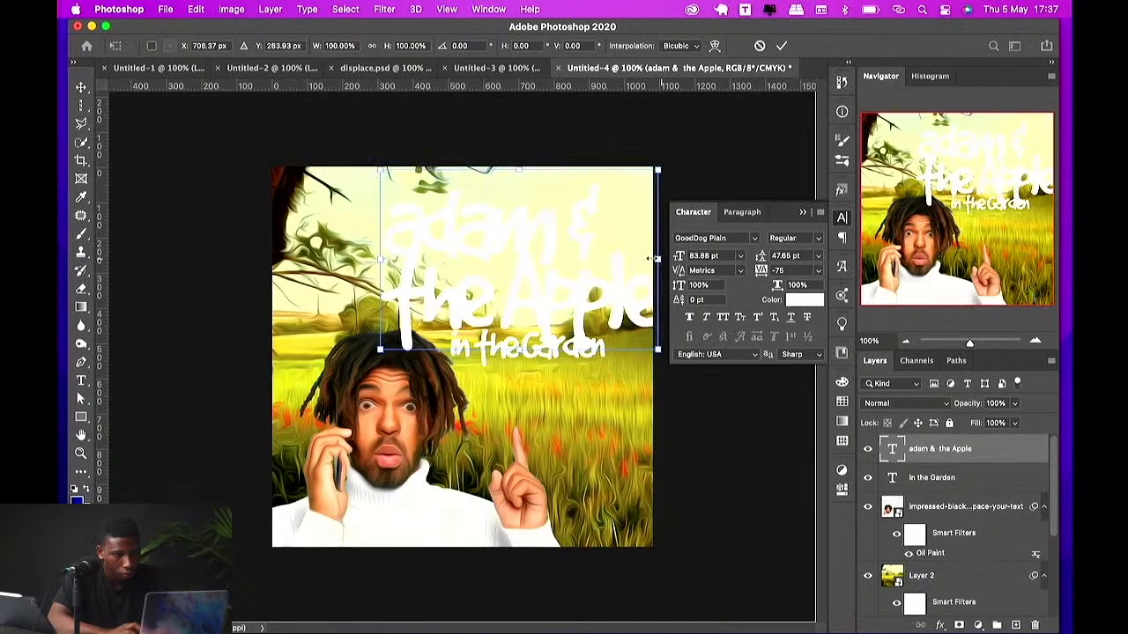
left_click_drag(659, 256, 593, 299)
key("Return")
Step: Capitalise the first letter of 'adam' to read 'Adam'
double_click(449, 268)
left_click(397, 261)
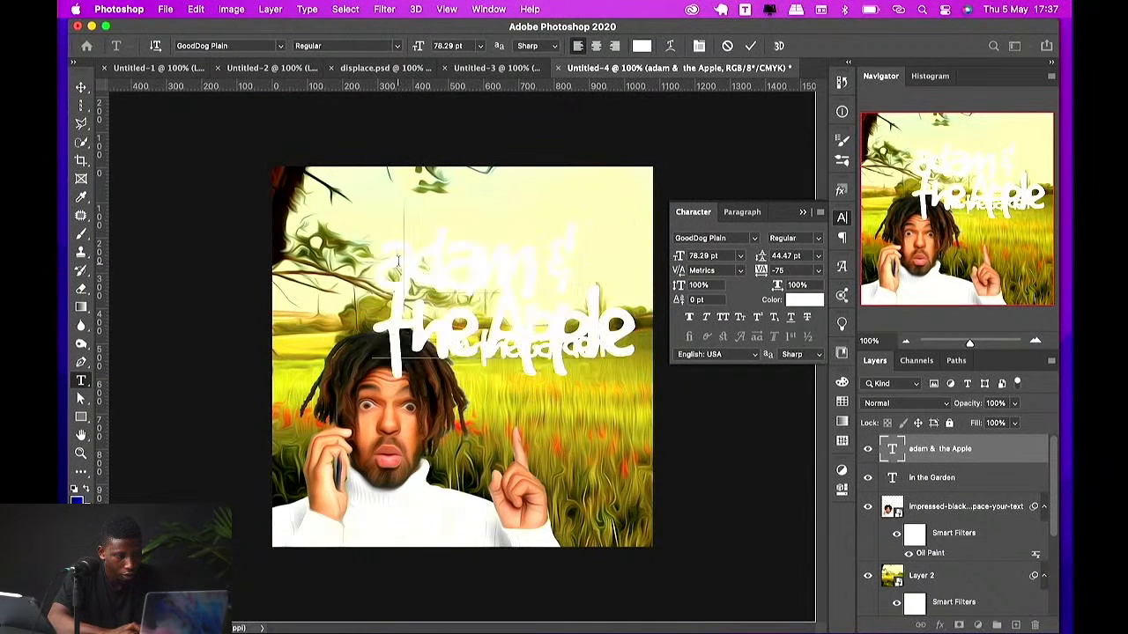
key("BackSpace")
type("A")
key("Escape")
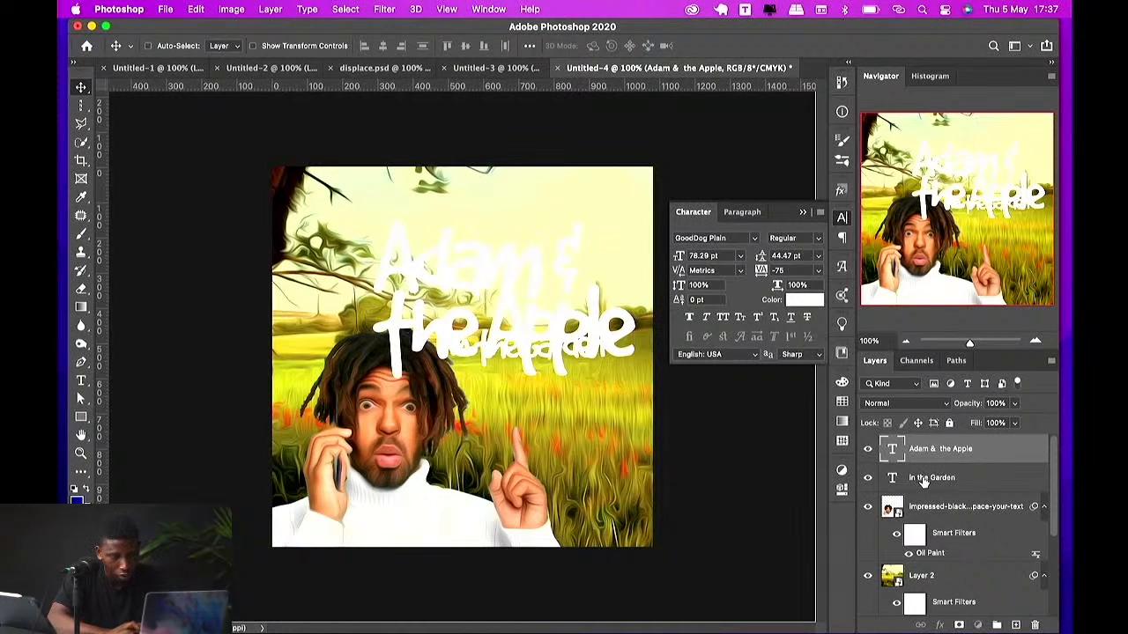
Step: Move the 'in the Garden' text lower, below 'the Apple'
left_click(923, 478)
left_click_drag(565, 359, 591, 407)
left_click(551, 281)
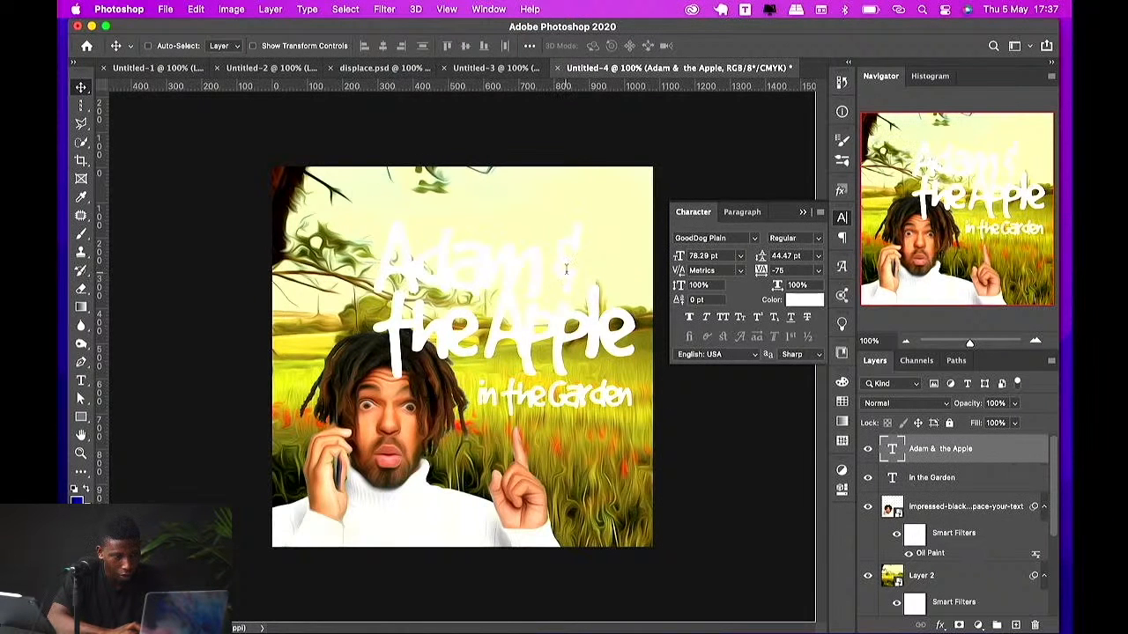
Step: Try to apply faux bold and faux italic to the 'Adam &' line
triple_click(566, 270)
left_click(689, 317)
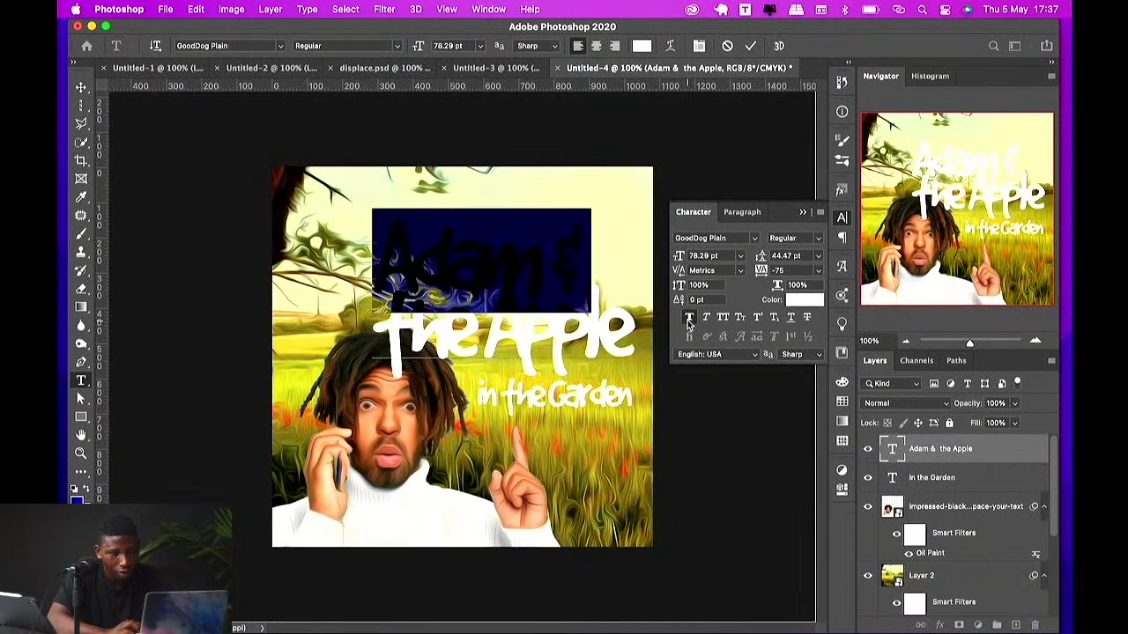
left_click(706, 318)
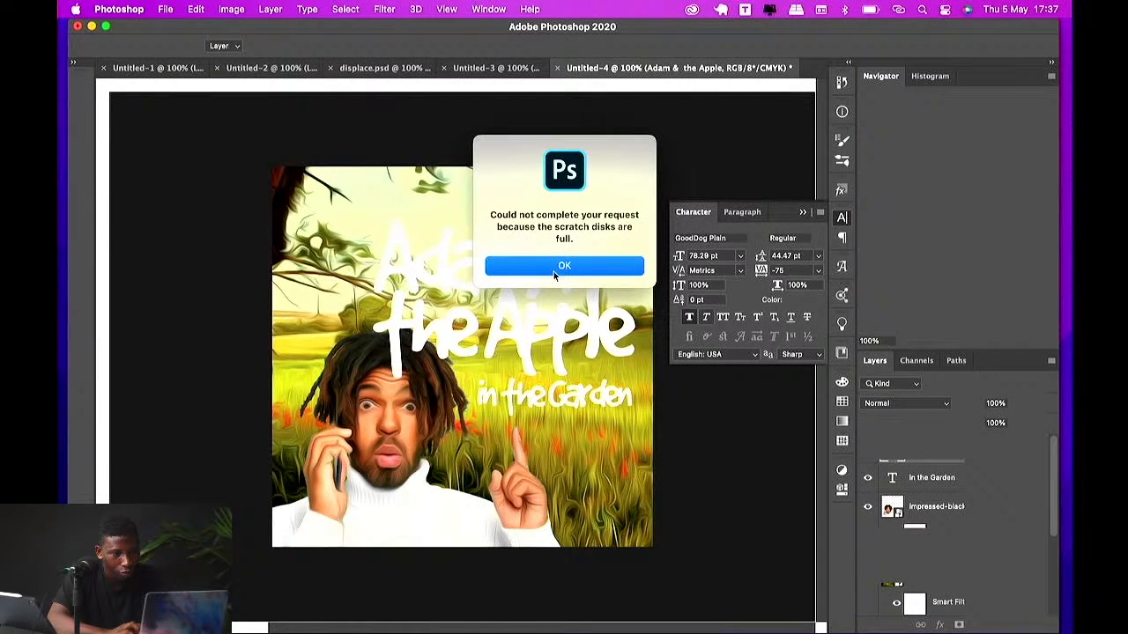
left_click(554, 271)
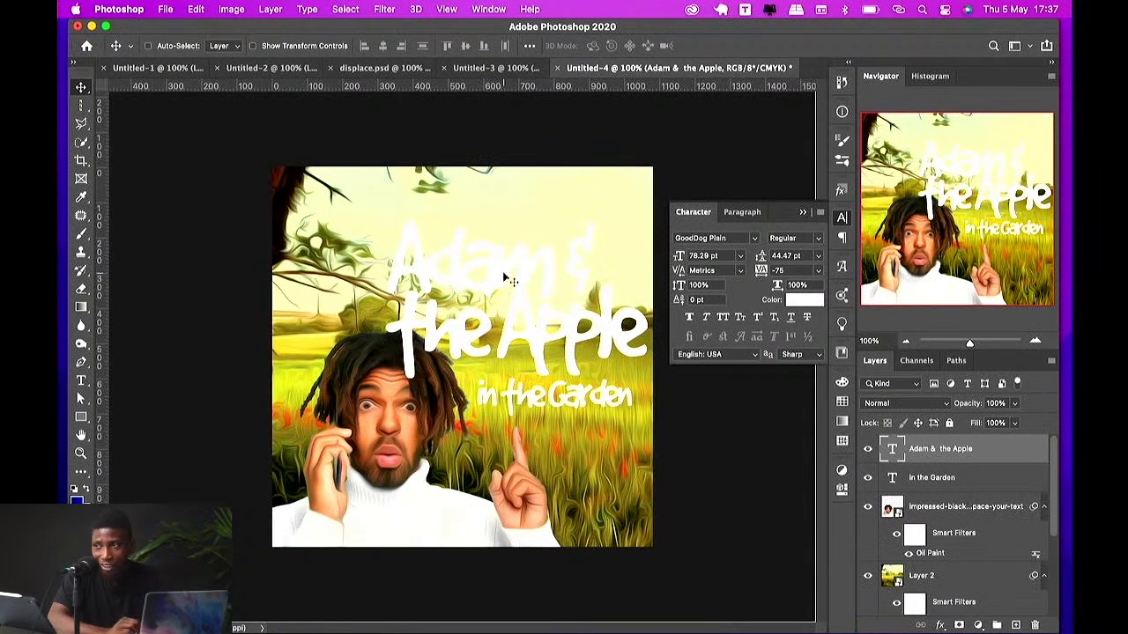
Step: Try to nudge the 'in the Garden' text and scale it down narrower with Free Transform
left_click(561, 388, "super")
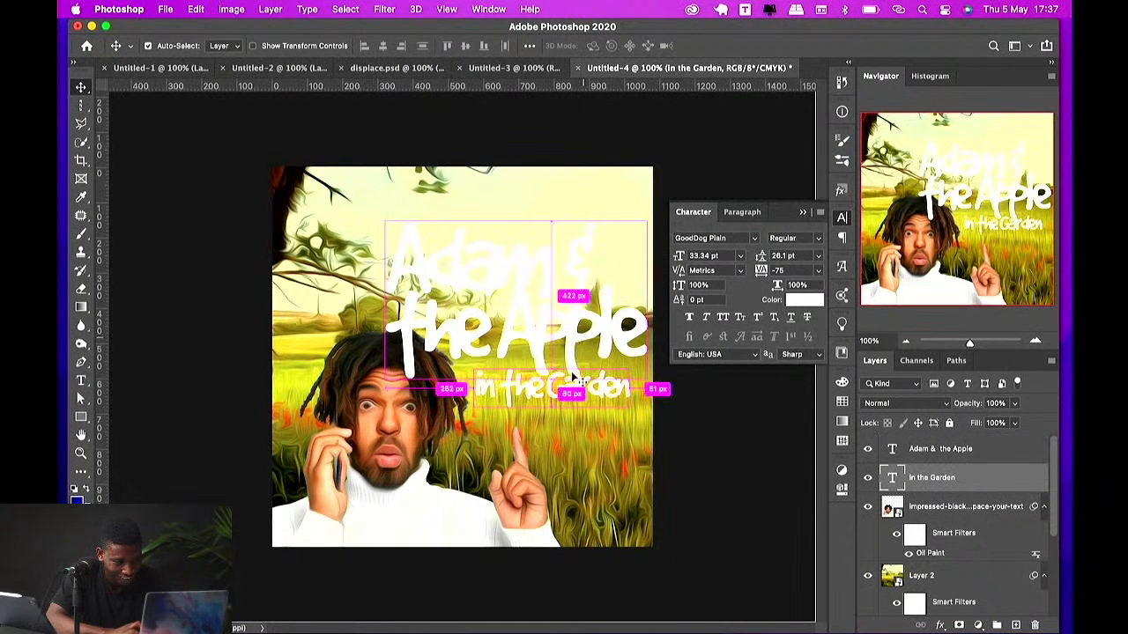
left_click_drag(577, 377, 577, 386)
left_click(577, 357, "shift")
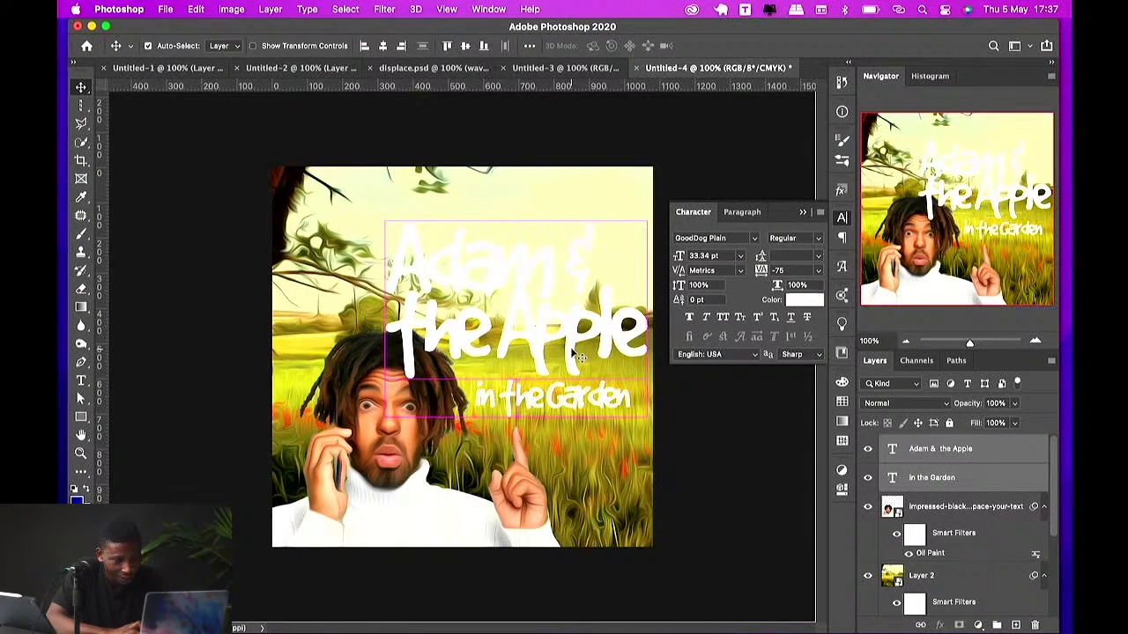
key("super+t")
left_click_drag(647, 319, 608, 319)
key("Return")
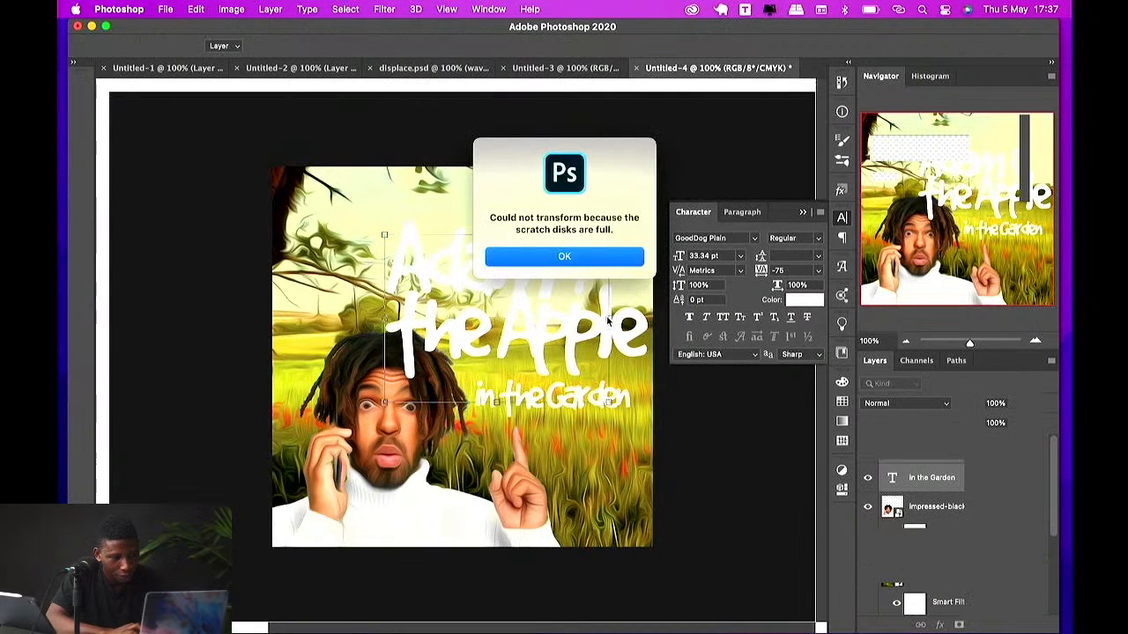
left_click(587, 256)
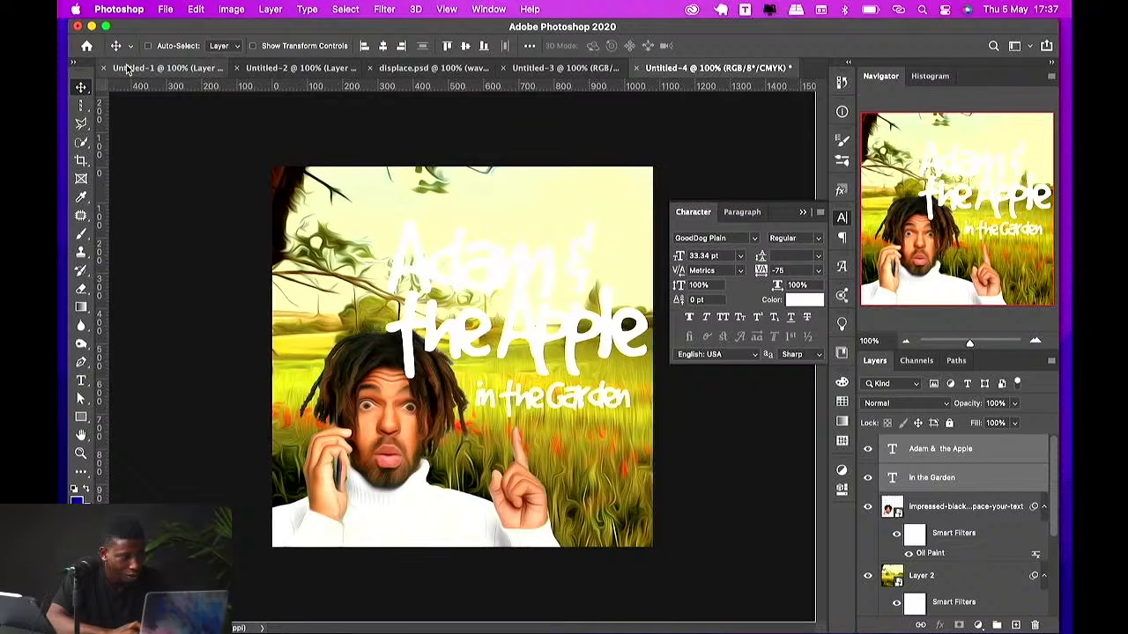
Step: Try to move the selected title text far upward, then reselect the 'in the Garden' layer
left_click_drag(568, 320, 568, 203)
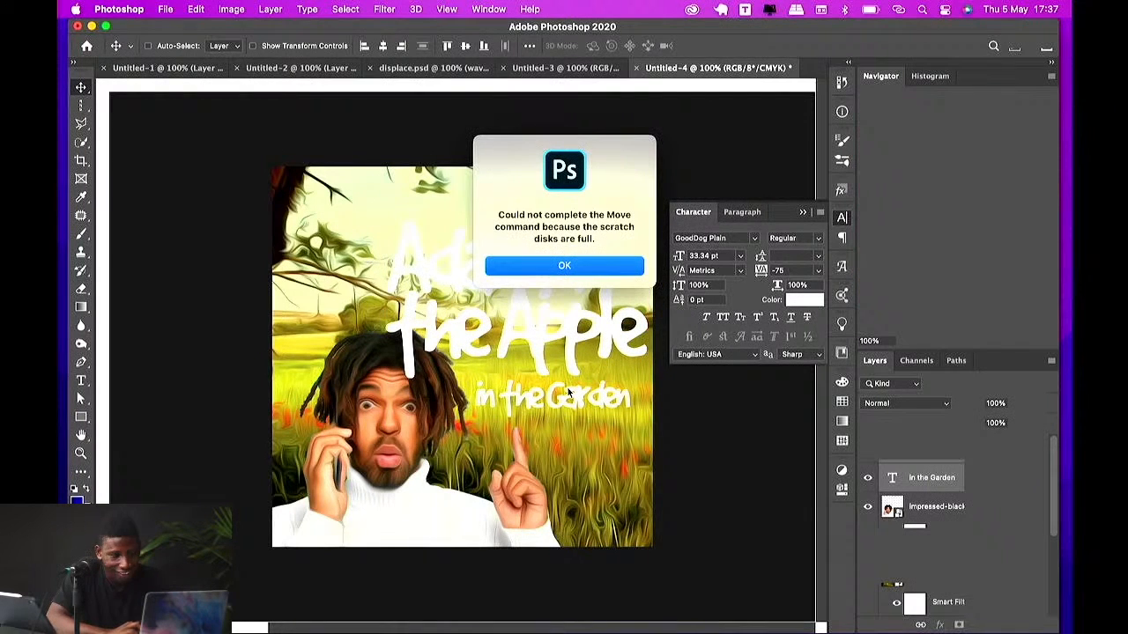
key("Return")
left_click(897, 479, "super")
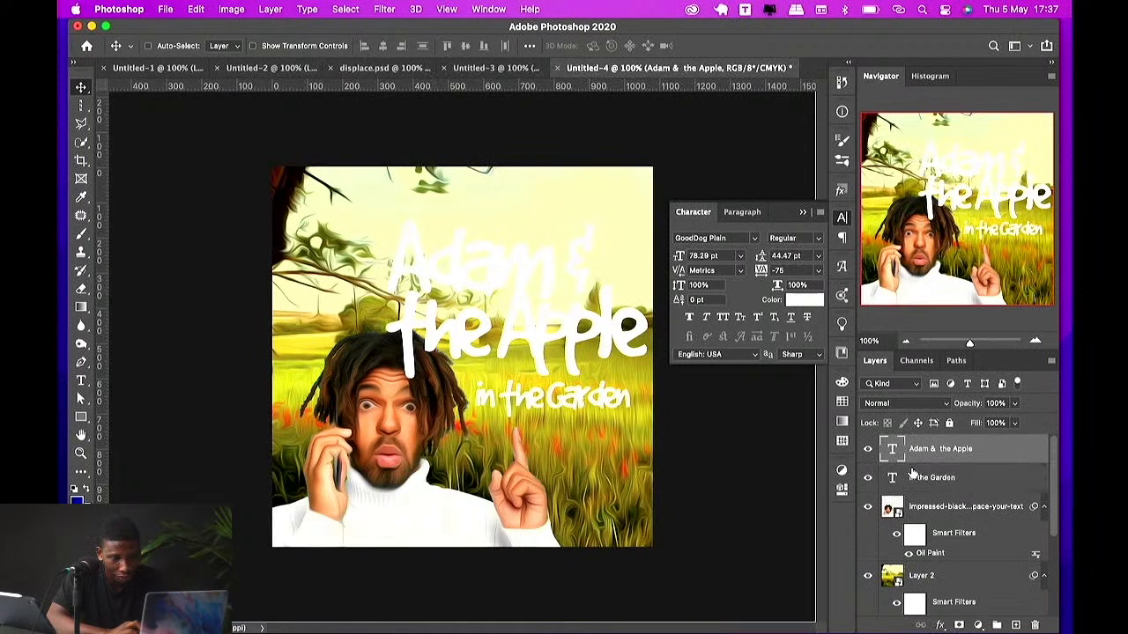
left_click(913, 475)
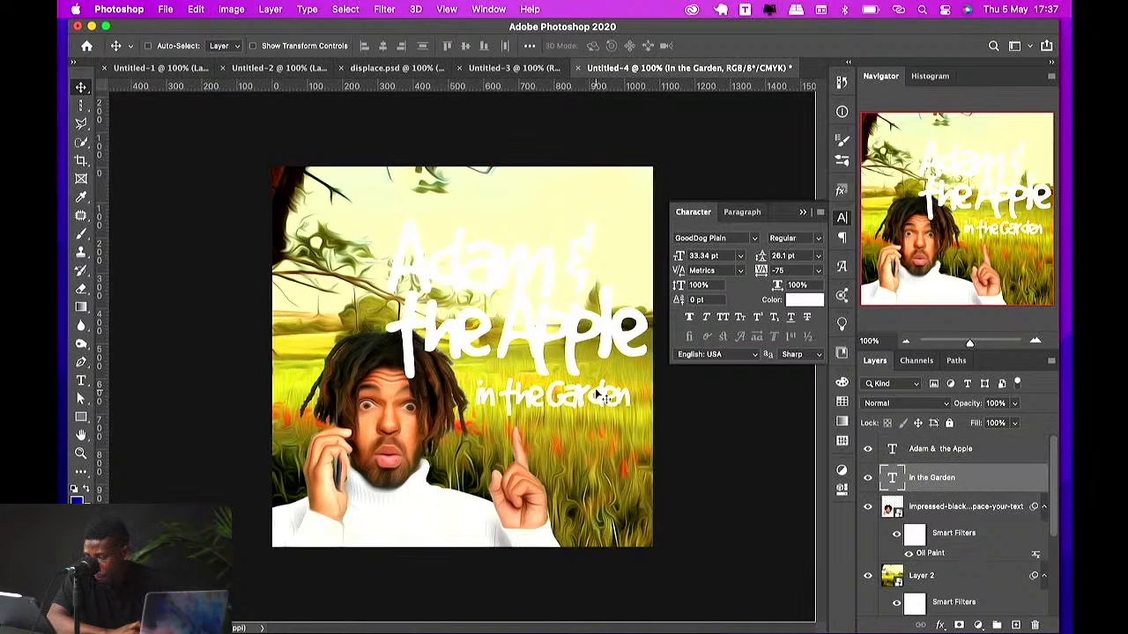
right_click(535, 401)
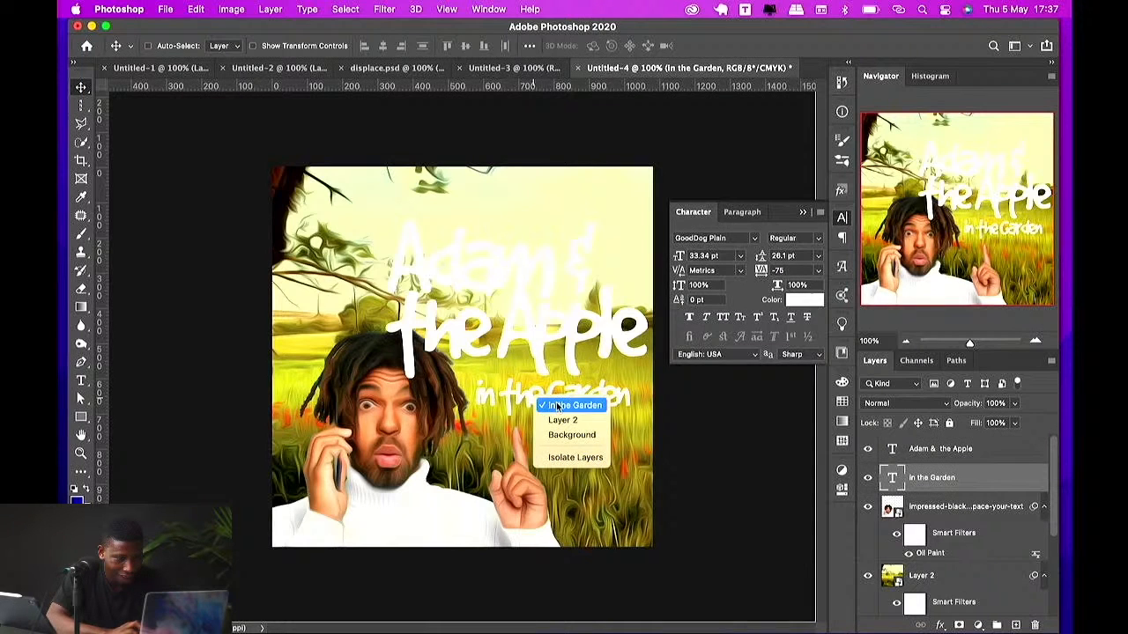
left_click(557, 406)
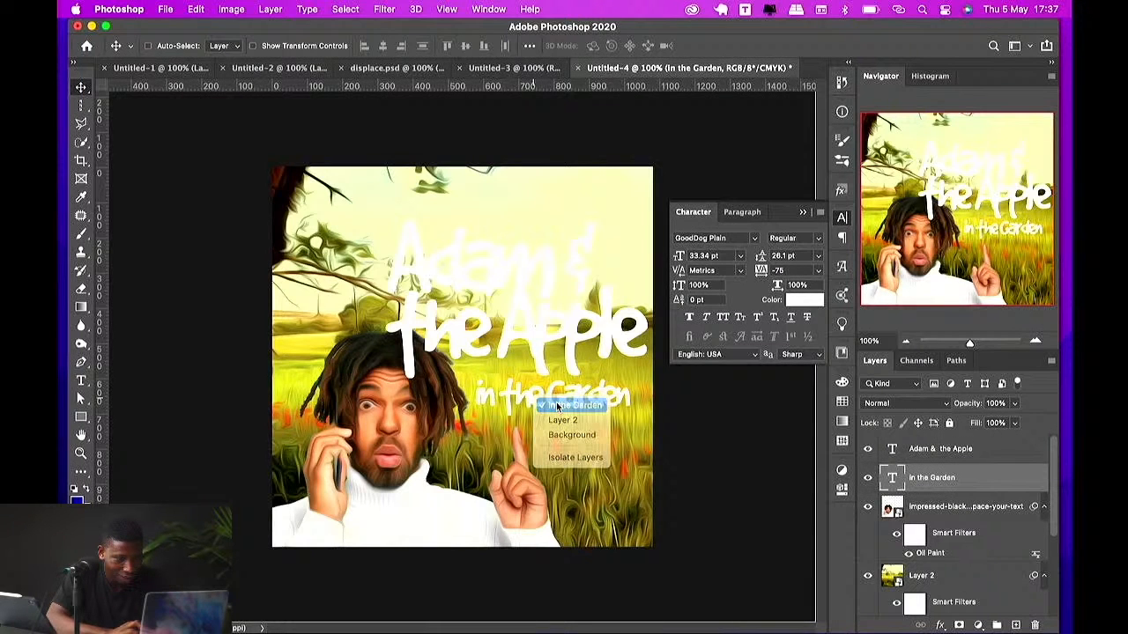
Step: Close the Untitled-2 document without saving it
left_click(267, 70)
key("super+w")
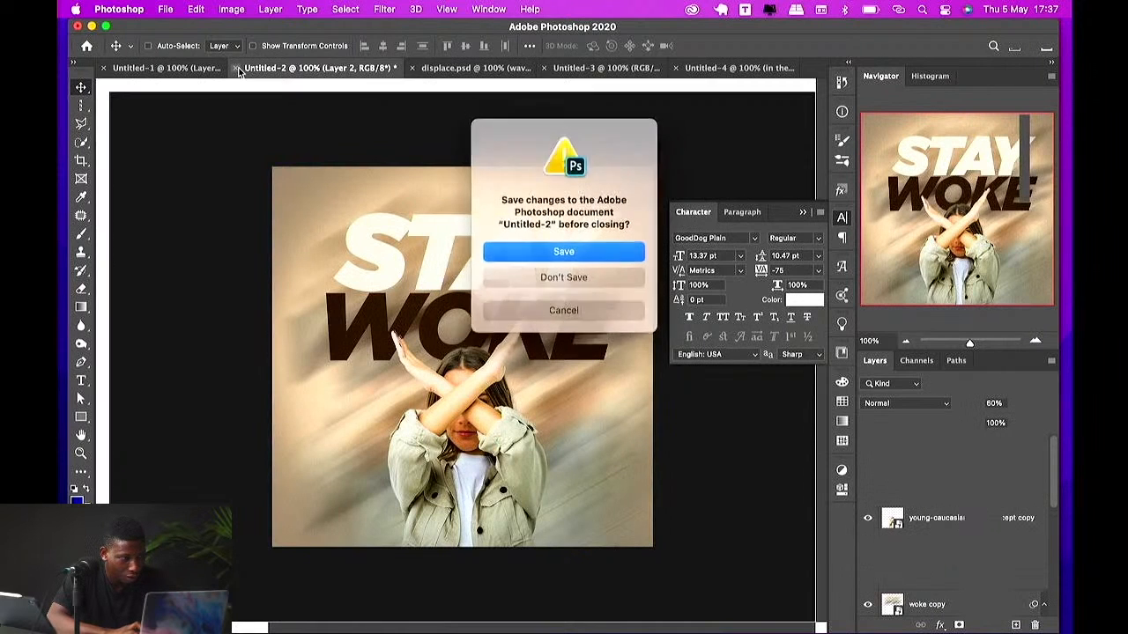
left_click(589, 273)
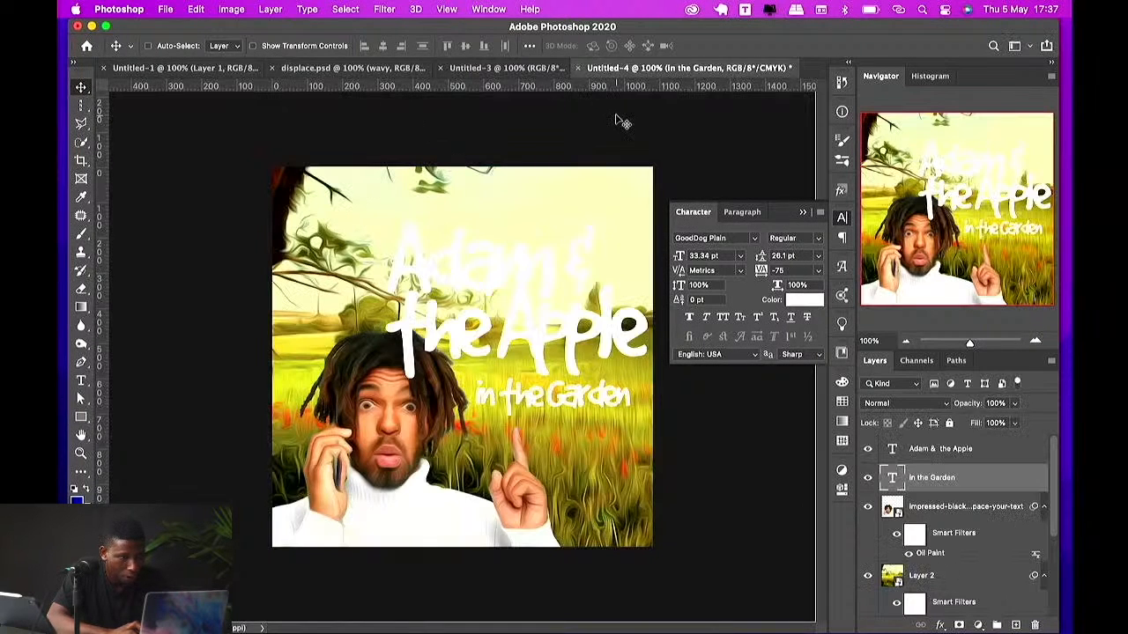
Step: Select the 'in the Garden' layer and move its text slightly up
right_click(588, 414)
left_click(586, 406)
left_click_drag(587, 410, 588, 398)
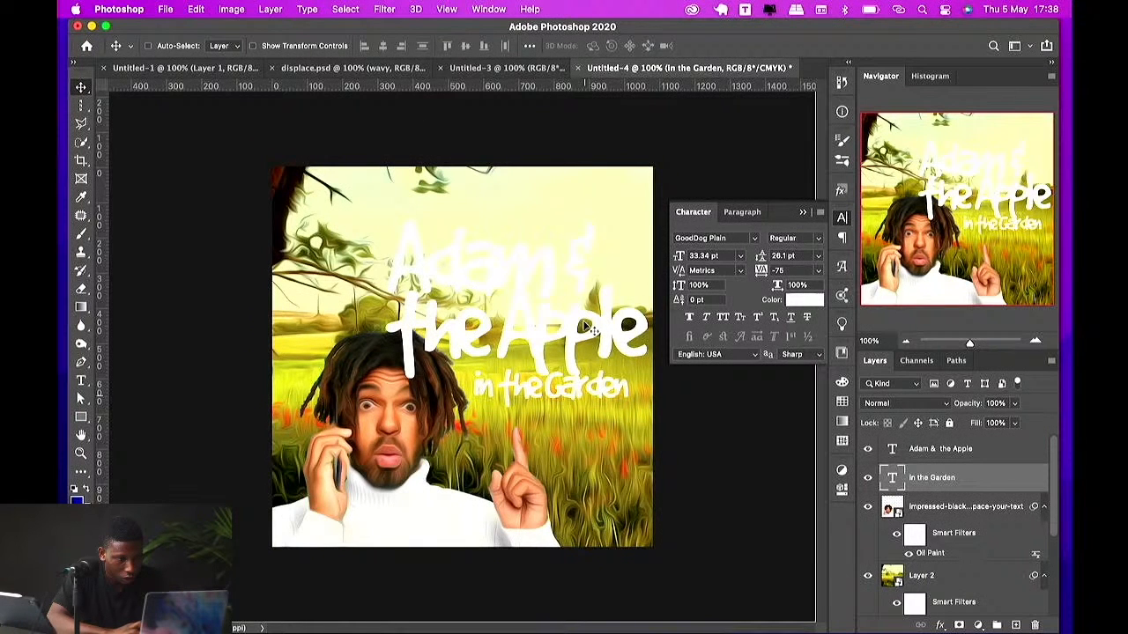
Step: Add a Levels adjustment above Layer 2 and set its midtone value to 1.12
left_click(586, 326, "super")
left_click(597, 199, "super")
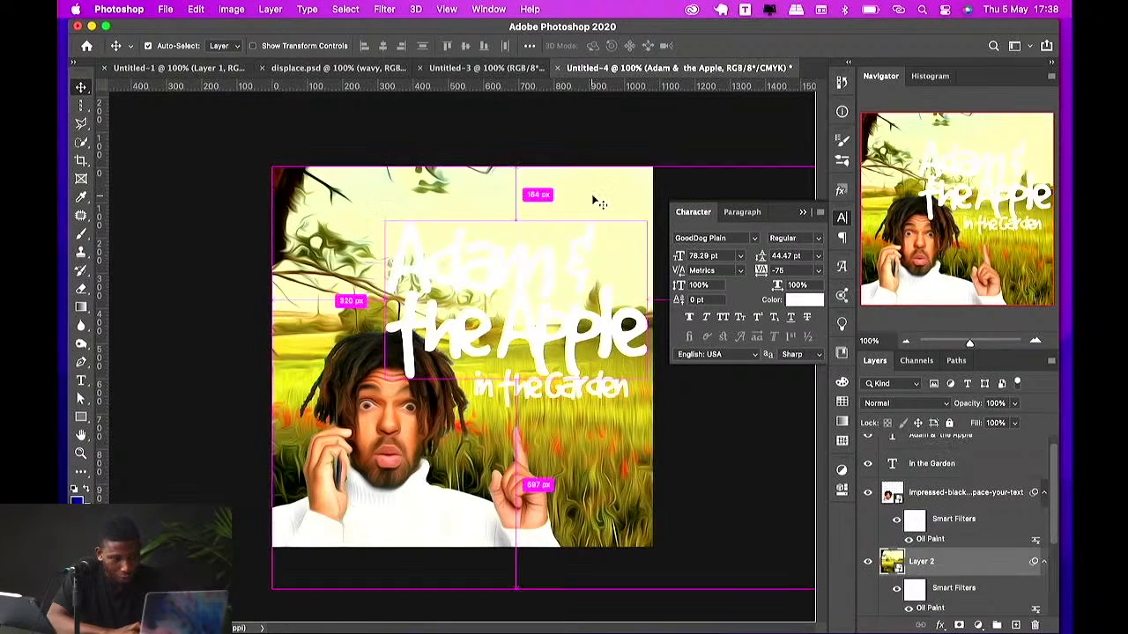
left_click(981, 623)
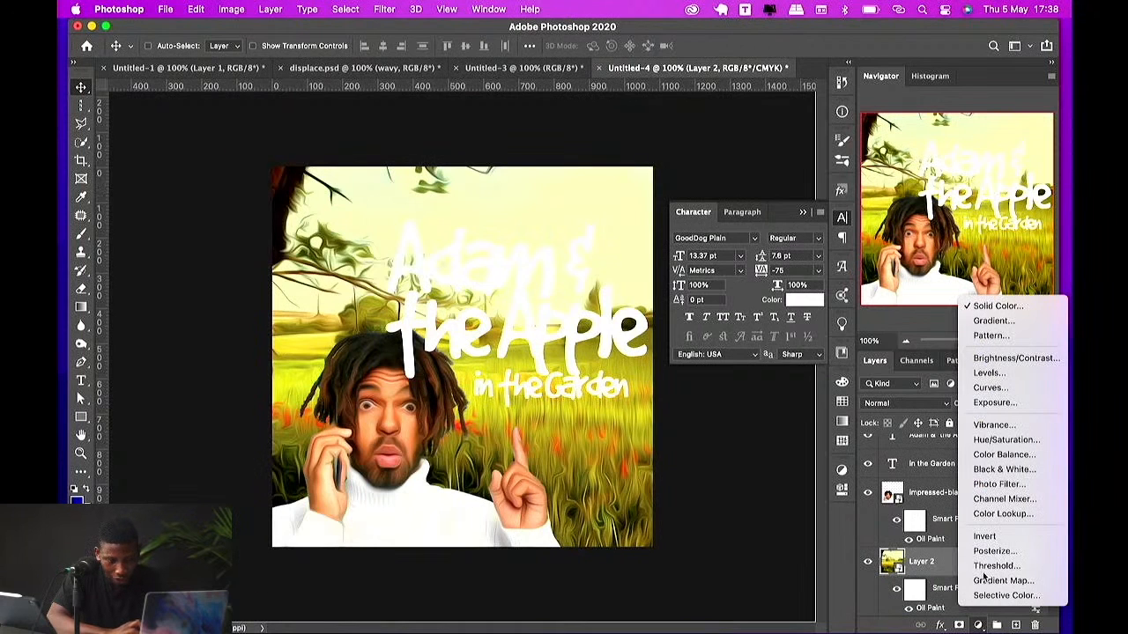
left_click(989, 372)
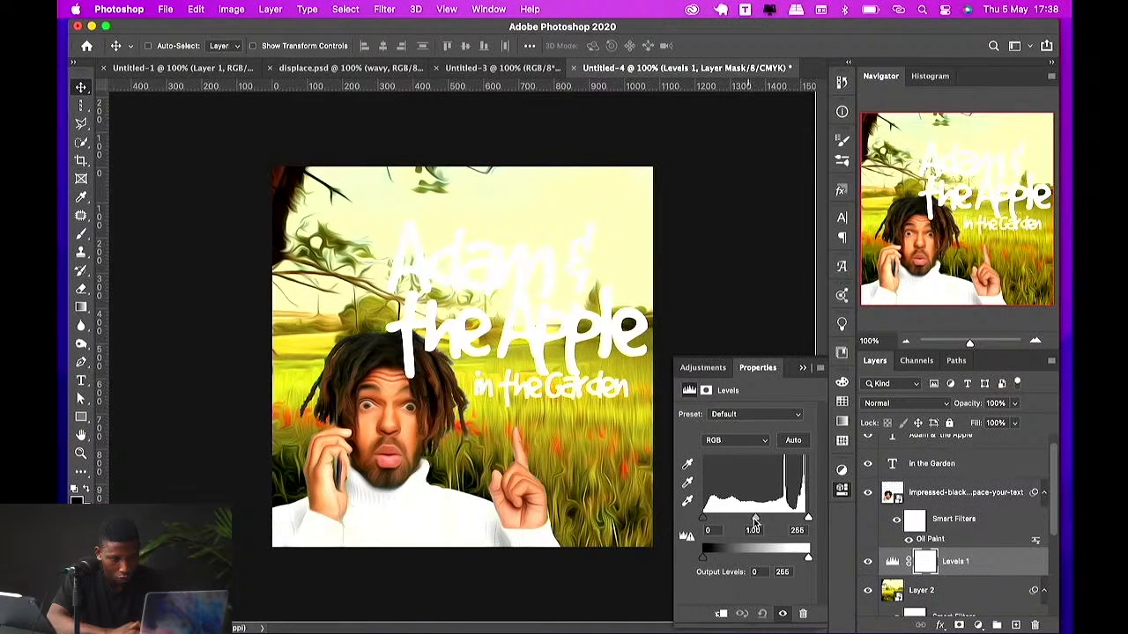
left_click_drag(753, 518, 806, 499)
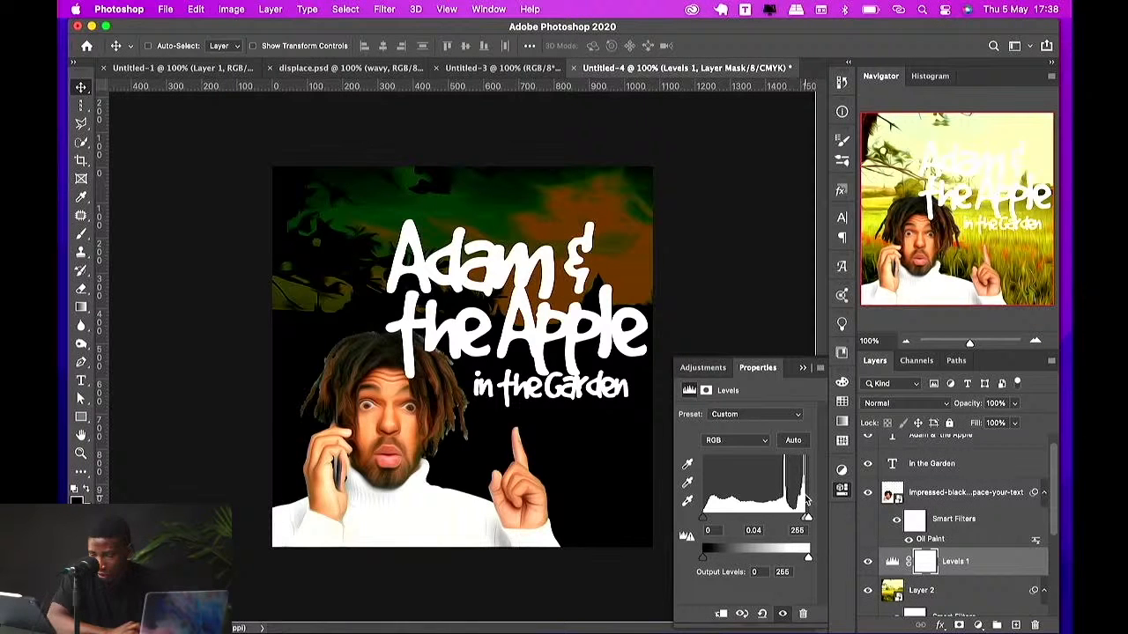
left_click_drag(805, 500, 751, 498)
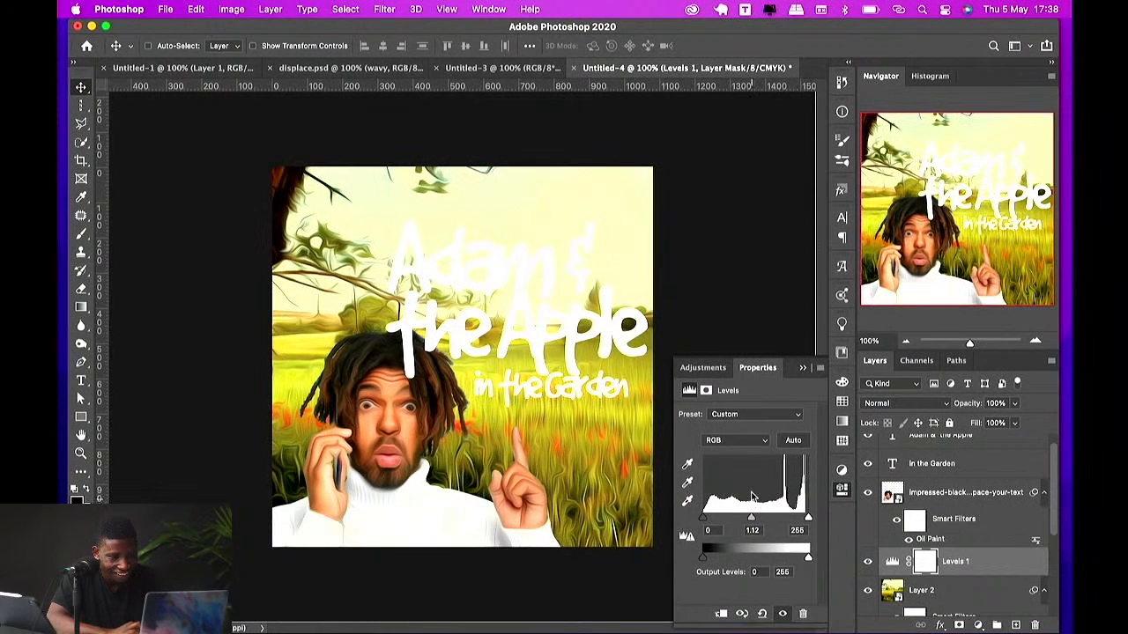
Step: Duplicate the 'Adam & the Apple' layer, place the copy beneath the original, and offset it down-right
left_click_drag(587, 370, 580, 379)
left_click(574, 355, "super")
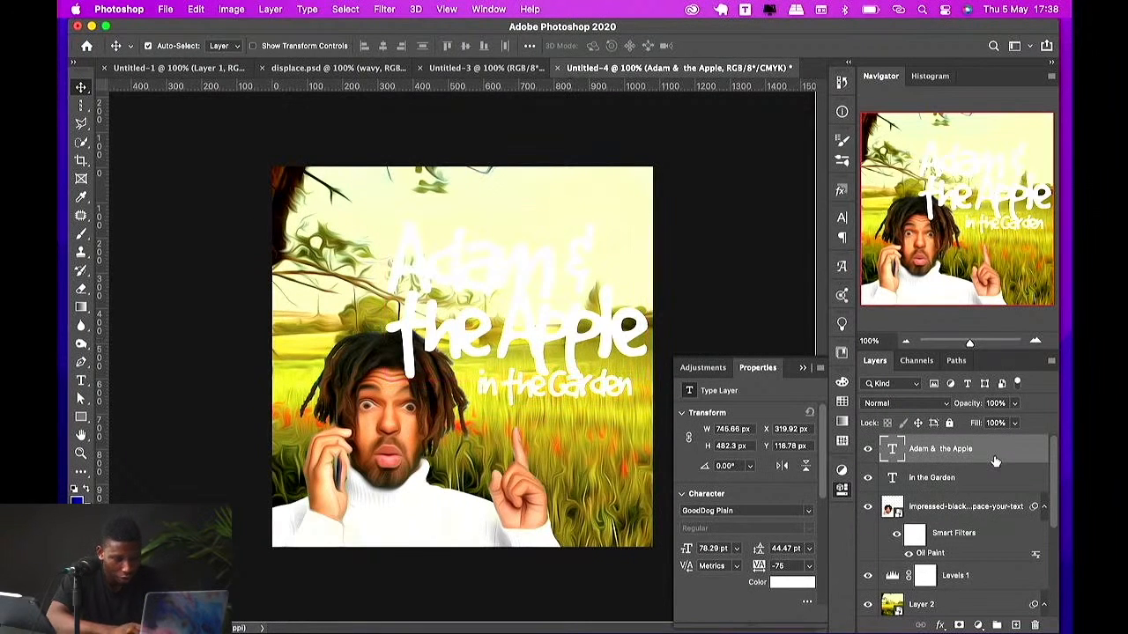
key("super+j")
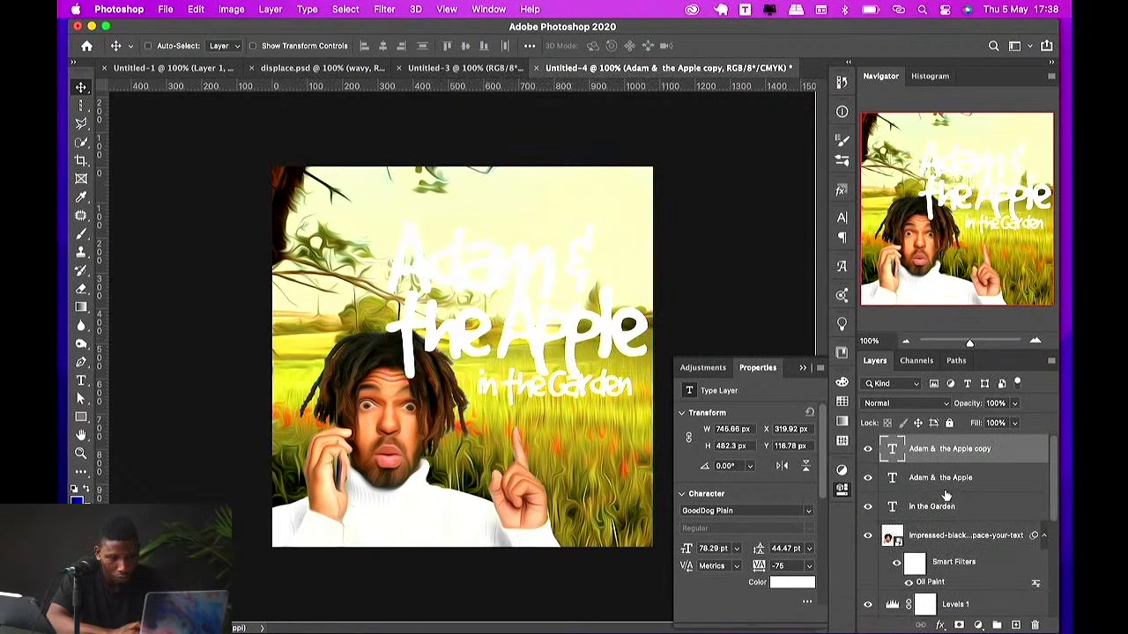
left_click_drag(959, 451, 958, 480)
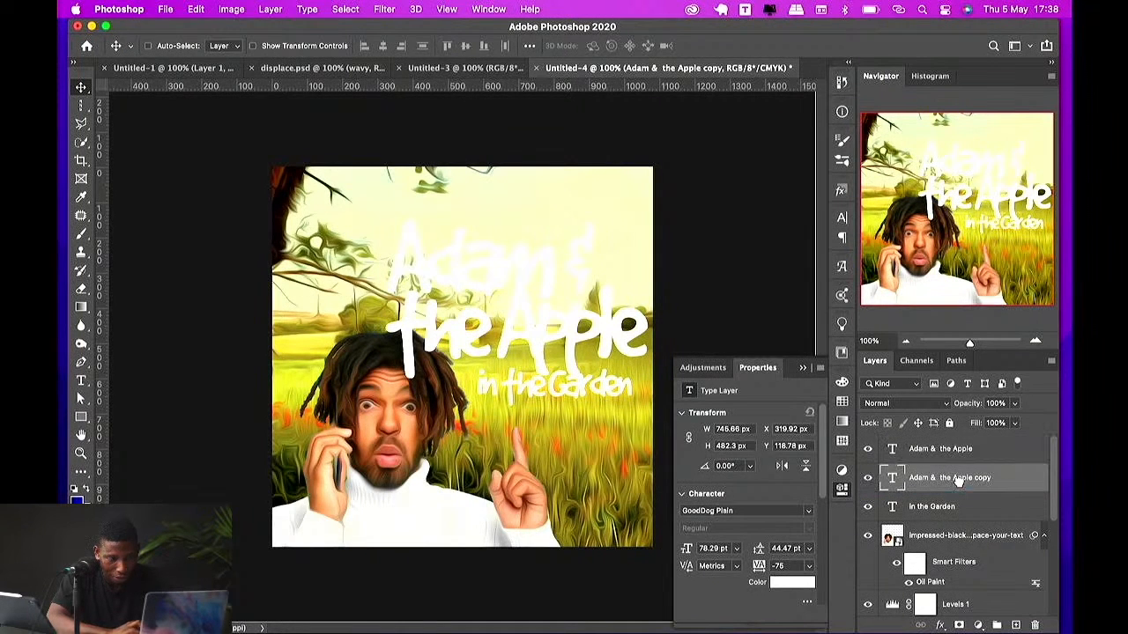
left_click_drag(551, 271, 565, 287)
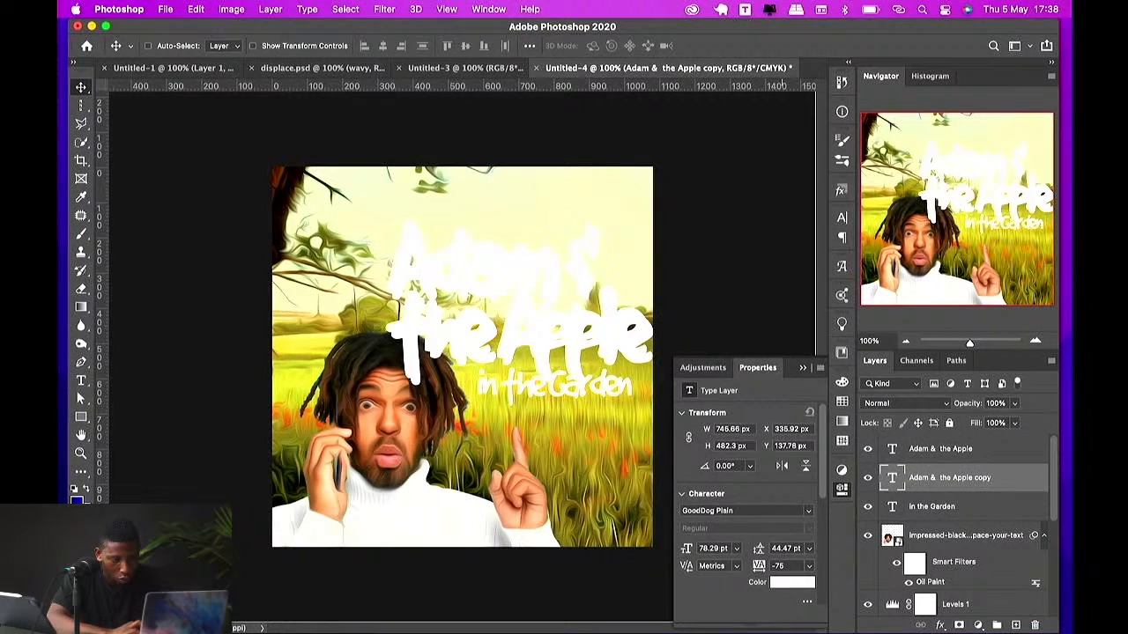
Step: Set the copy's text color to an olive tone, #918b3a, sampled from the image
left_click(791, 582)
left_click(644, 311)
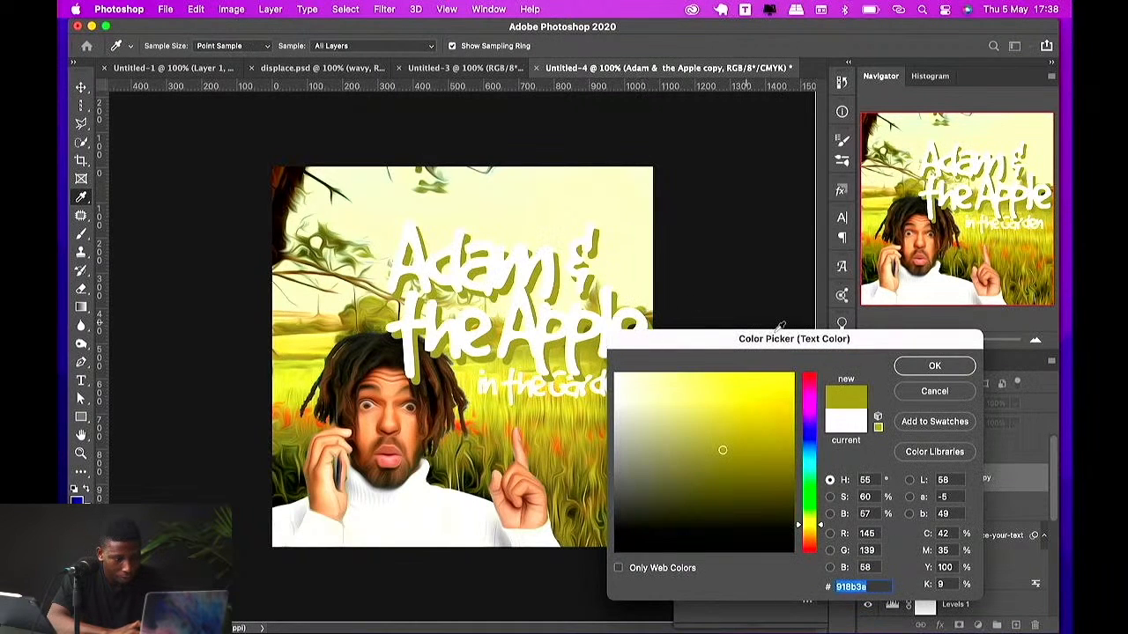
left_click(935, 370)
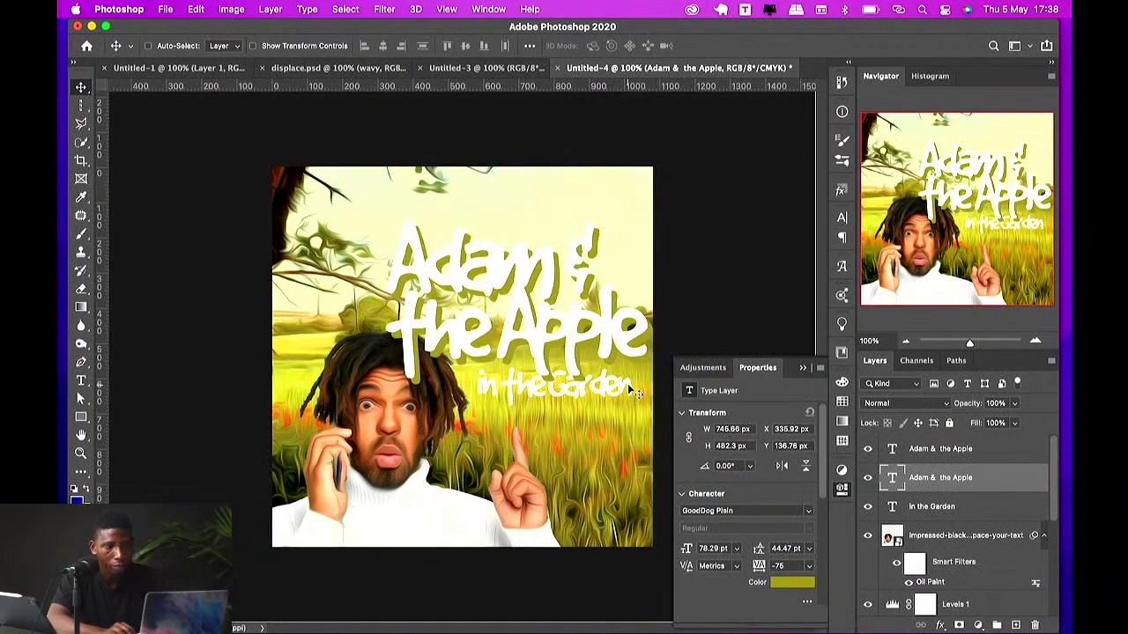
Step: Nudge the olive copy of the title slightly to the left
key("Left")
key("Left")
key("Left")
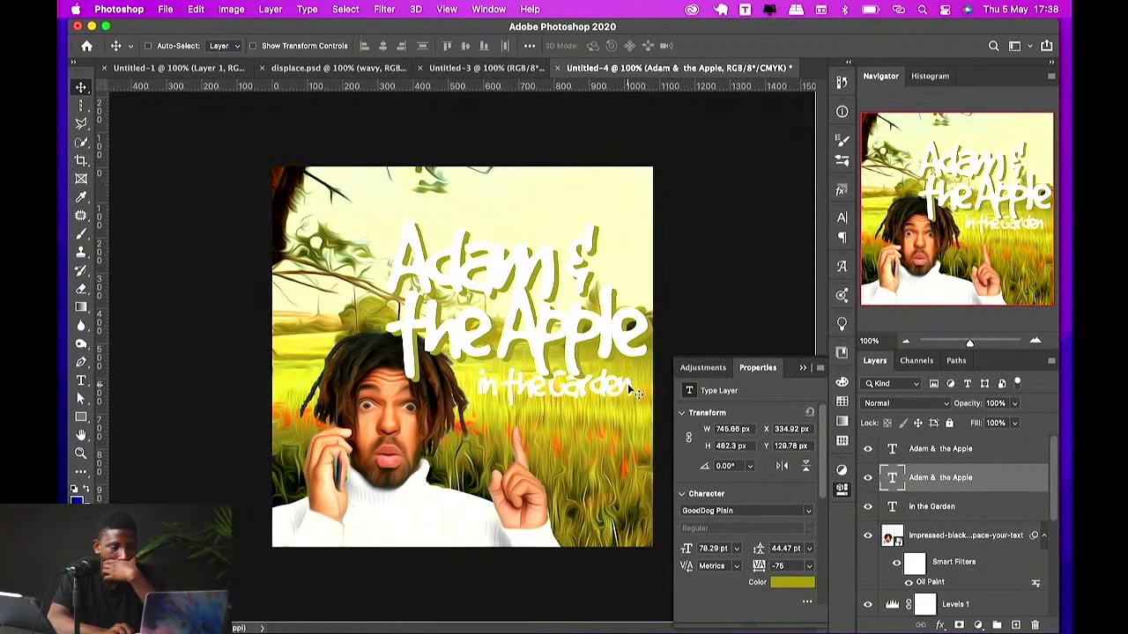
Step: Reselect the olive copy layer and darken its text color in the color picker
left_click(505, 291, "super")
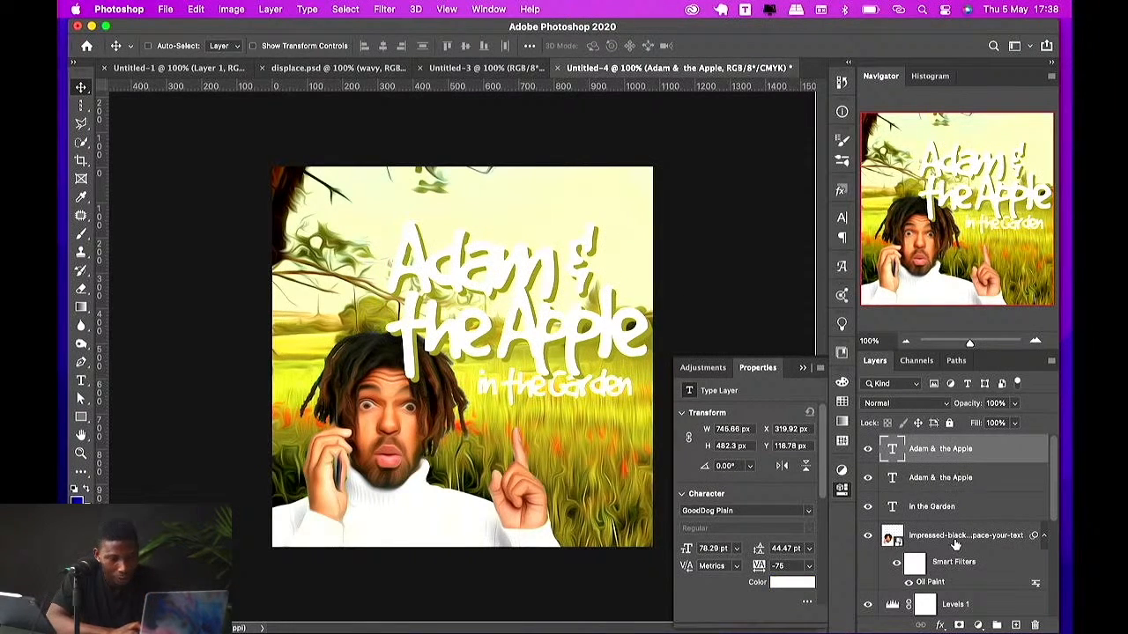
left_click(919, 481)
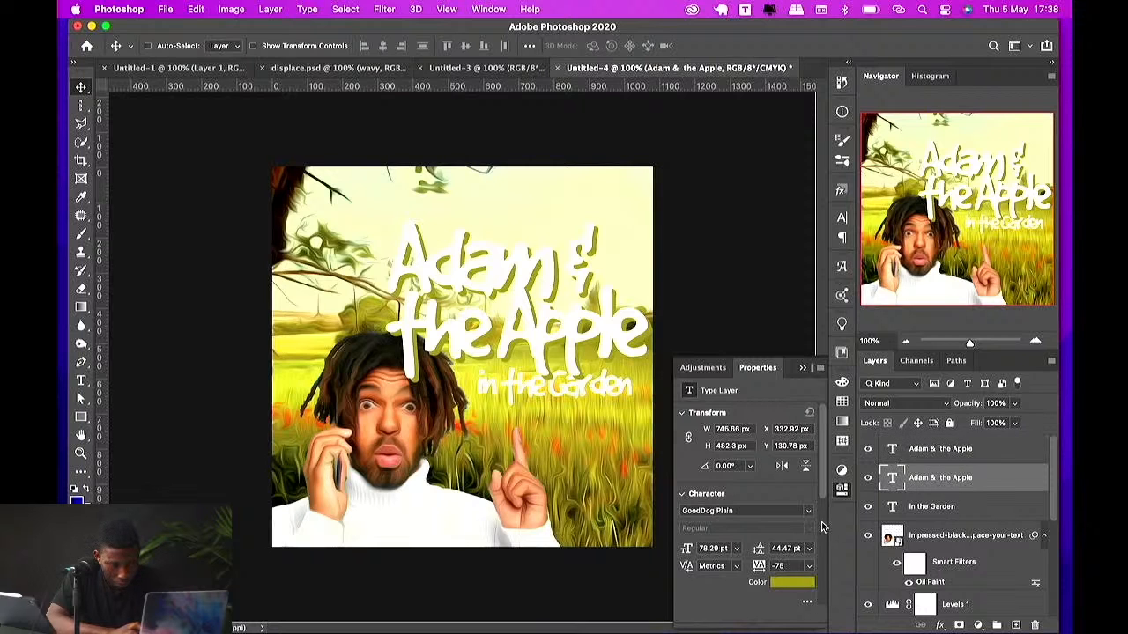
left_click(791, 582)
mouse_move(750, 498)
left_mouse_down()
mouse_move(713, 458)
mouse_move(723, 477)
left_mouse_up()
left_click(934, 367)
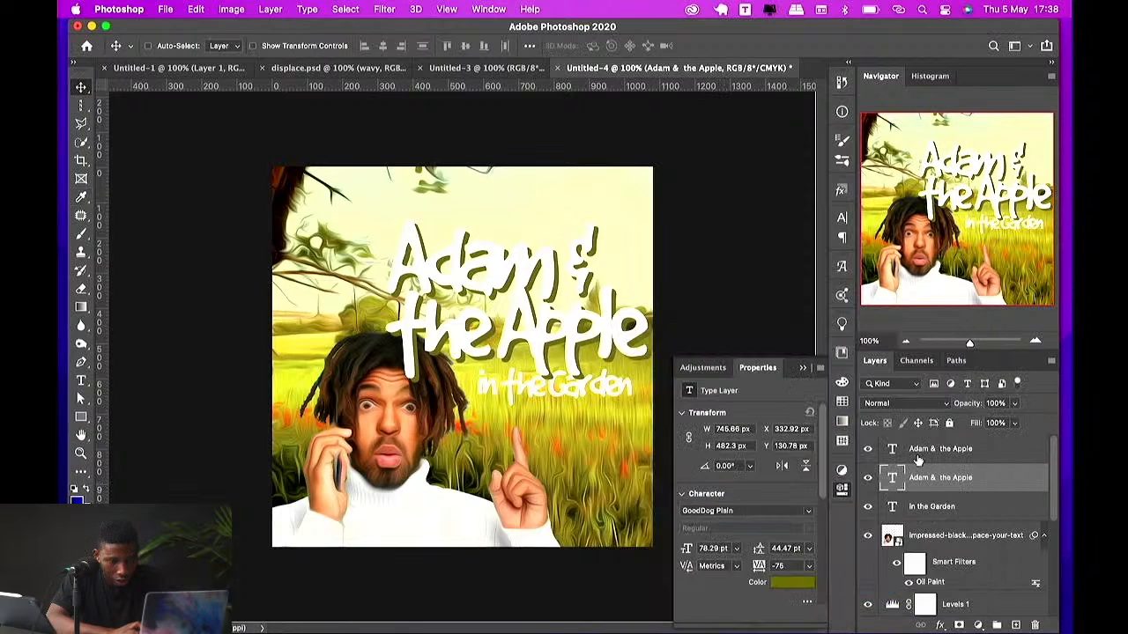
Step: Add a 4 px outside Stroke in a light yellow sampled from the image to the top 'Adam & the Apple' layer
left_click(922, 454)
left_click(940, 624)
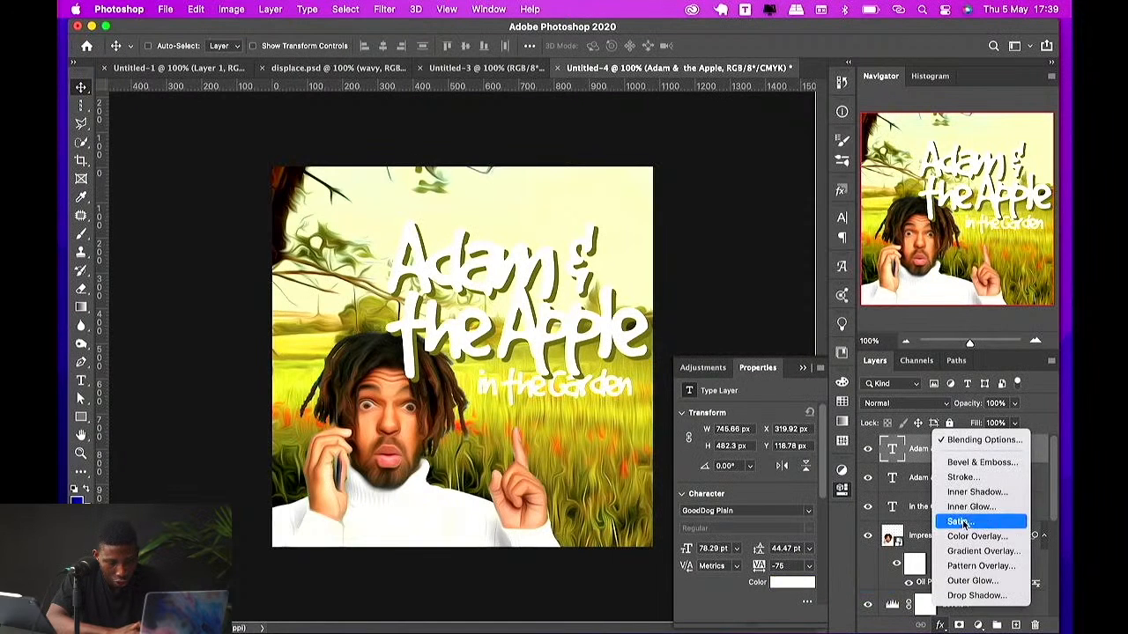
left_click(961, 478)
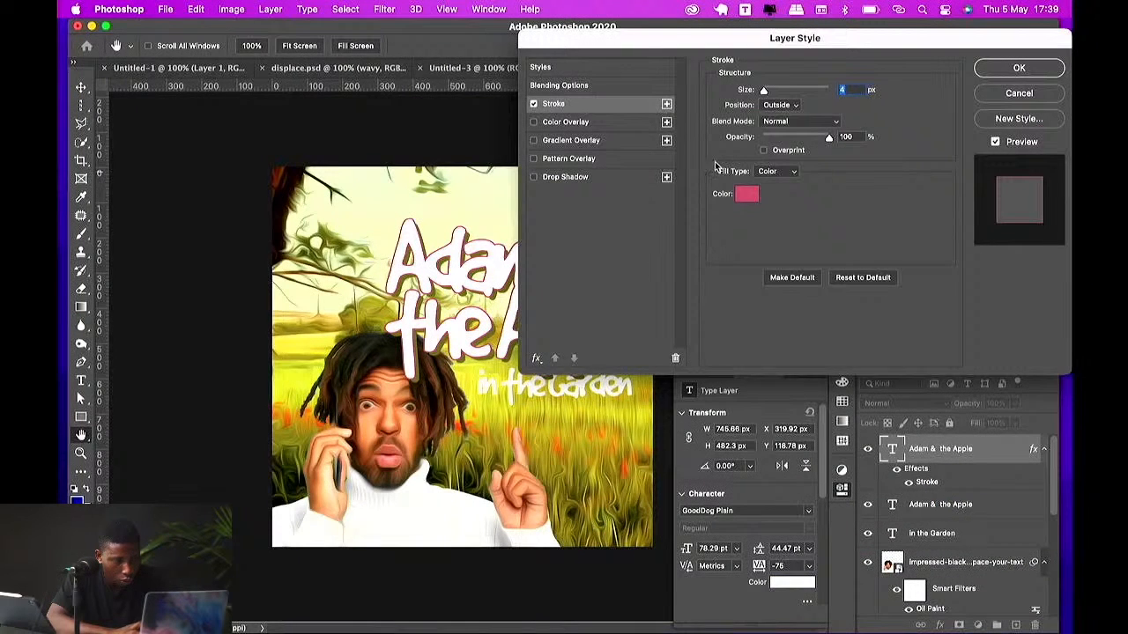
left_click(744, 195)
left_click(337, 320)
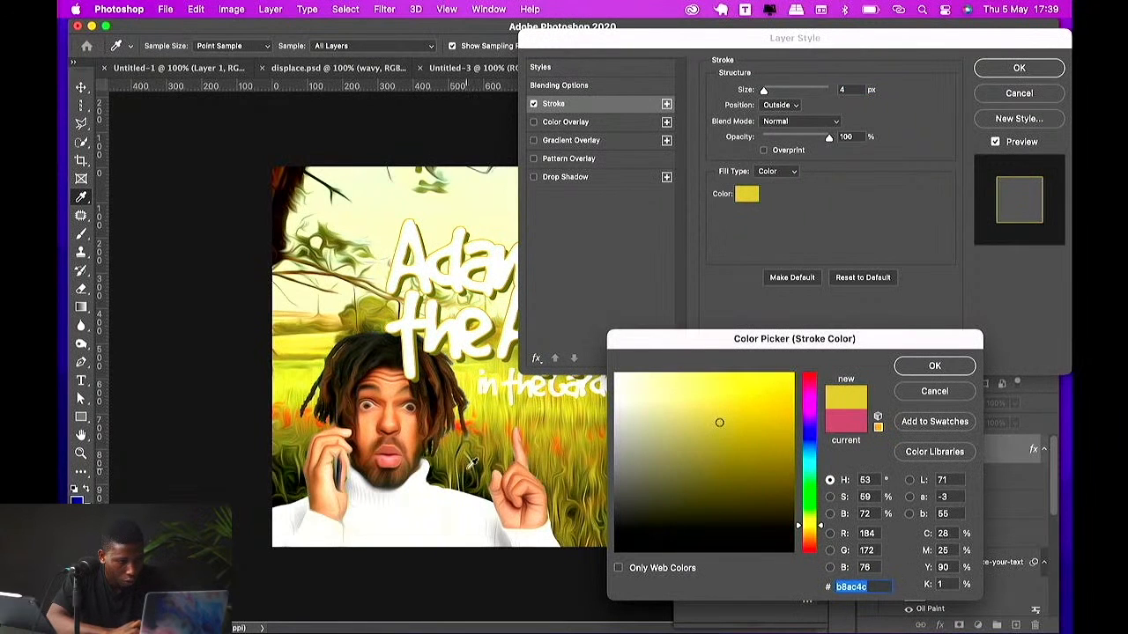
left_click_drag(492, 430, 498, 429)
left_click(335, 229)
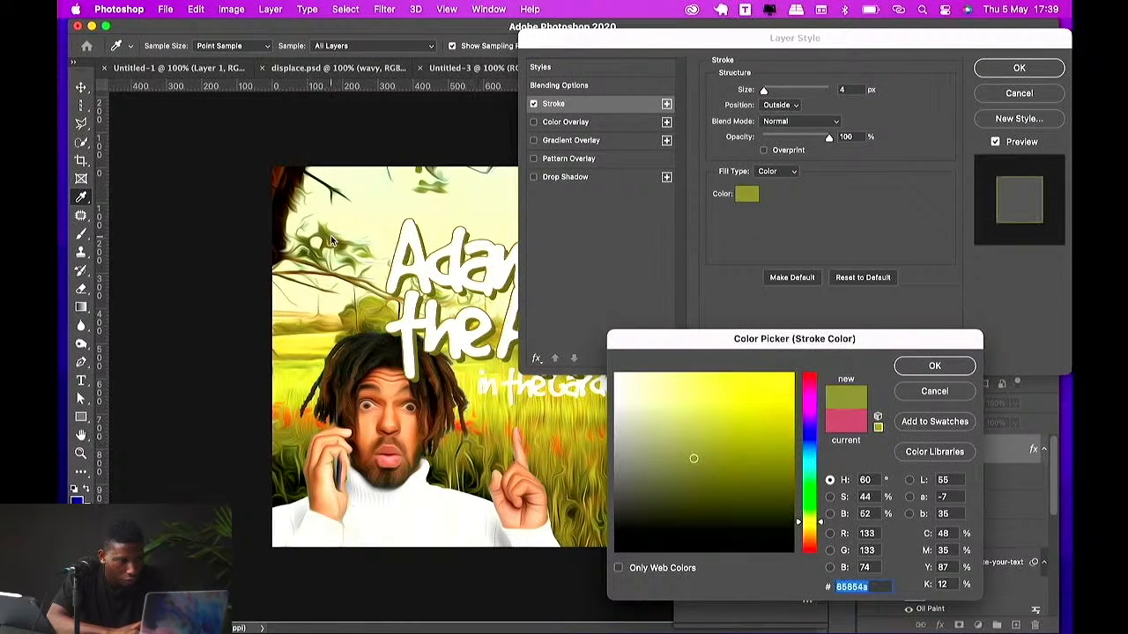
mouse_move(724, 429)
left_mouse_down()
mouse_move(723, 402)
mouse_move(679, 412)
left_mouse_up()
left_click(898, 368)
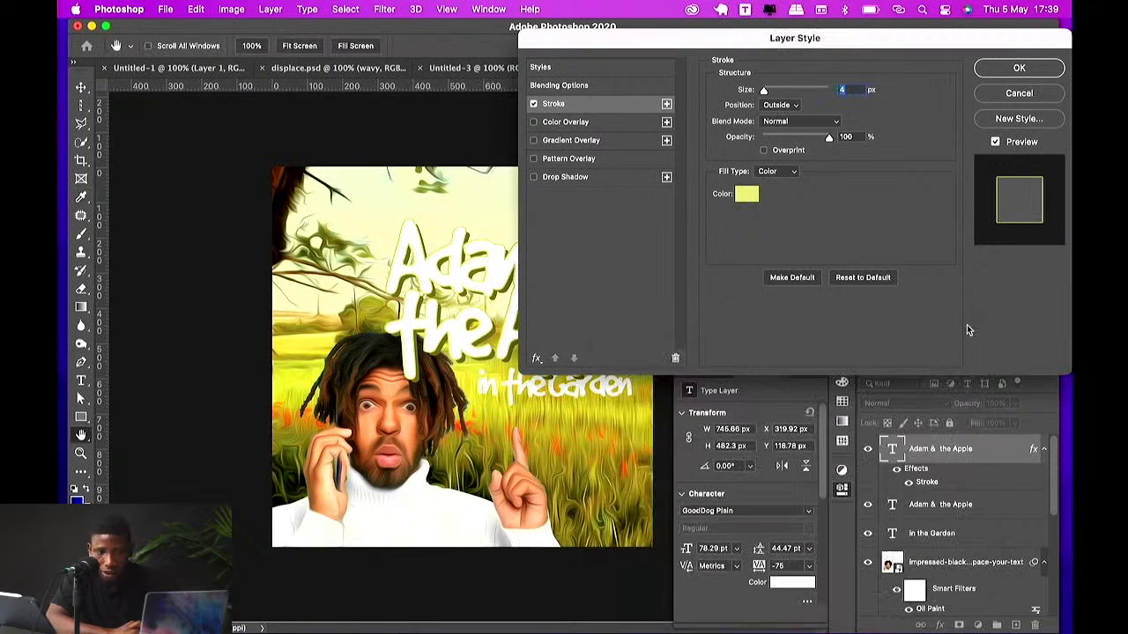
left_click(1019, 67)
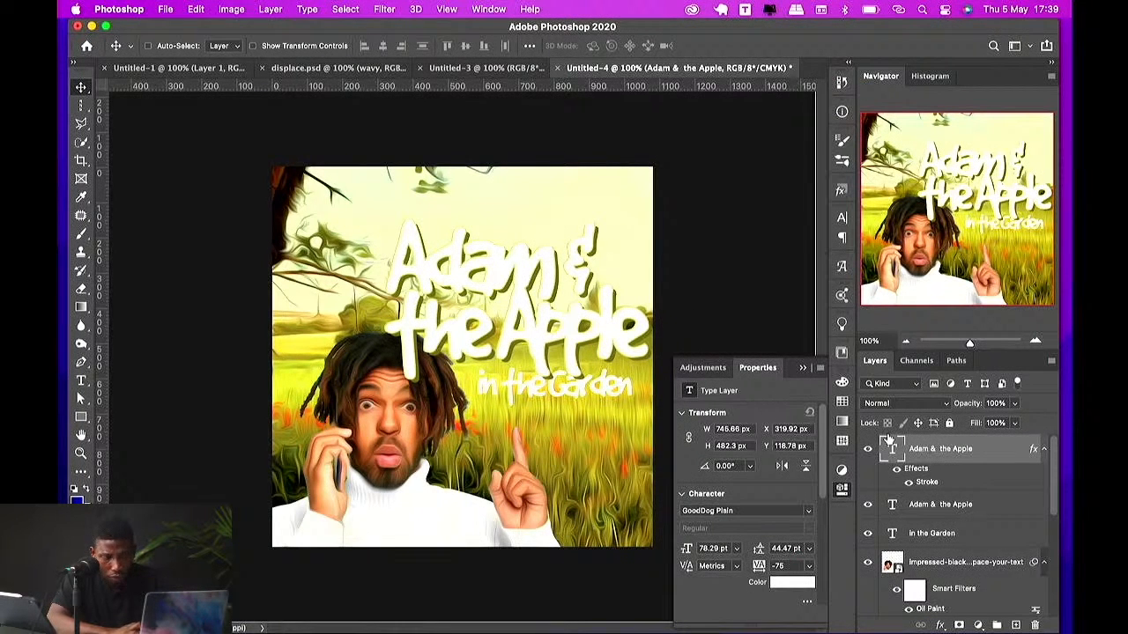
Step: Set the top title layer's tracking to -50
left_click(808, 568)
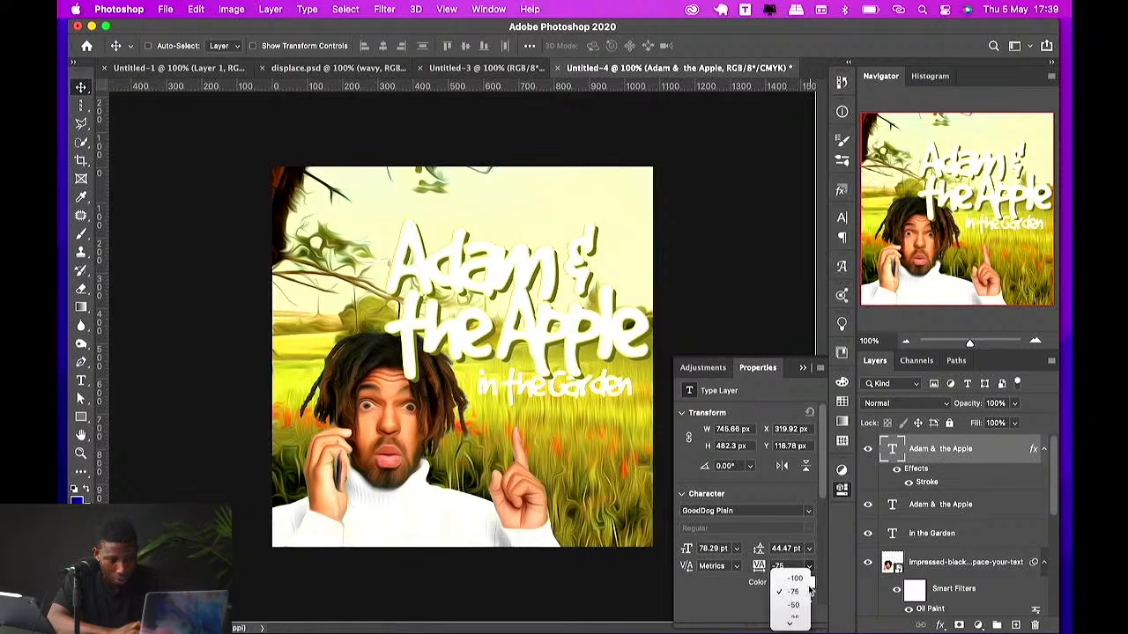
left_click(793, 512)
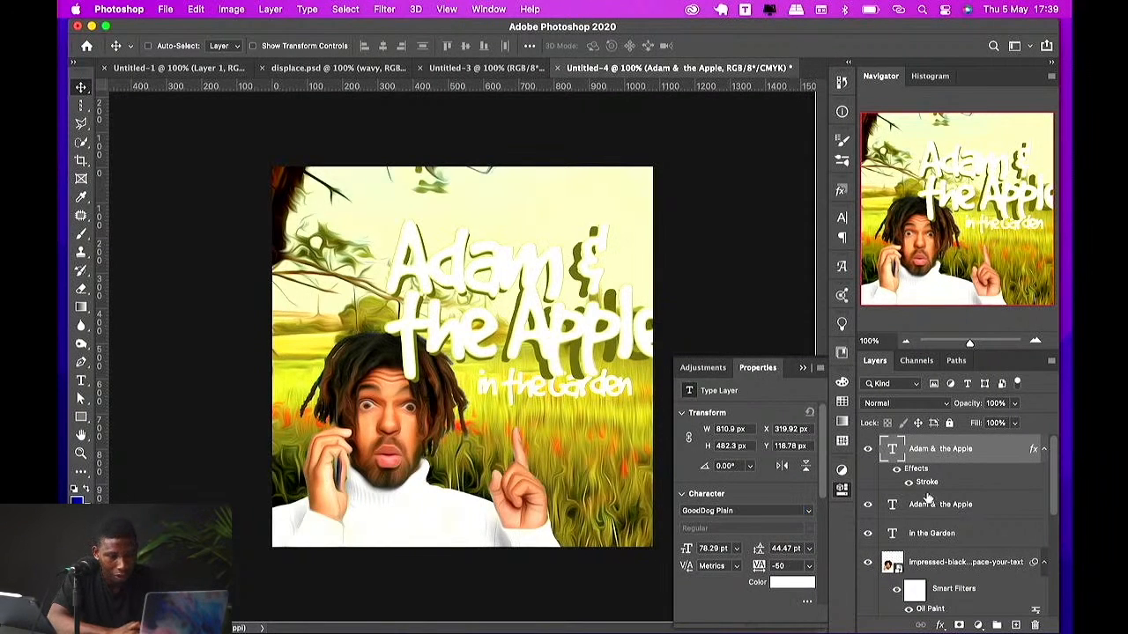
Step: Select the olive copy of the title and set its tracking to -50
left_click(932, 512)
left_click(931, 487)
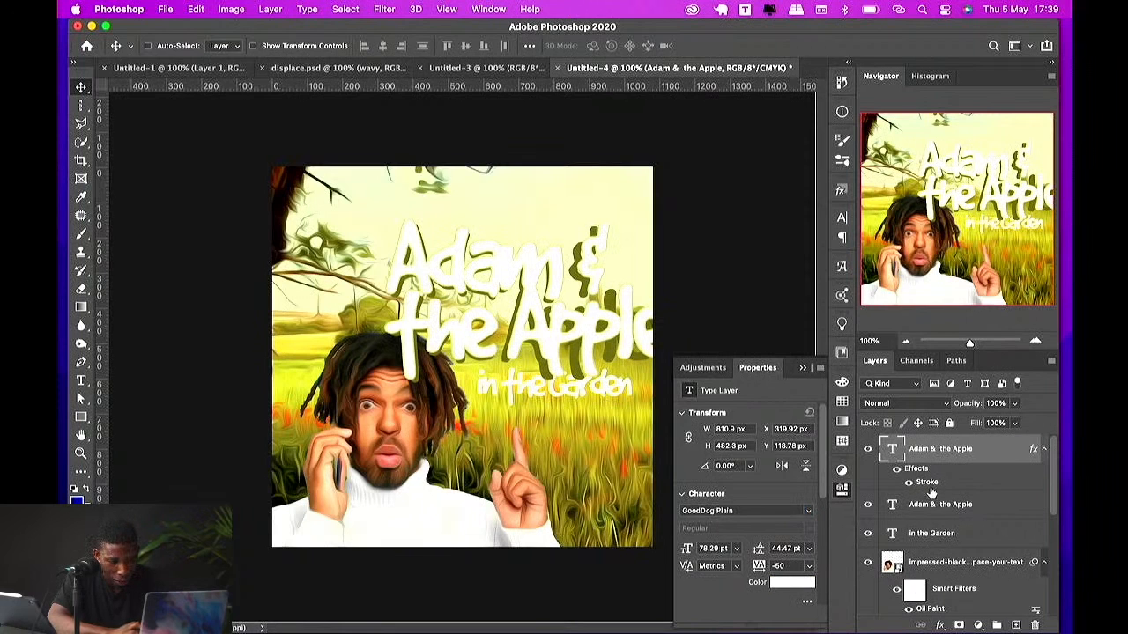
left_click(936, 516)
left_click(811, 568)
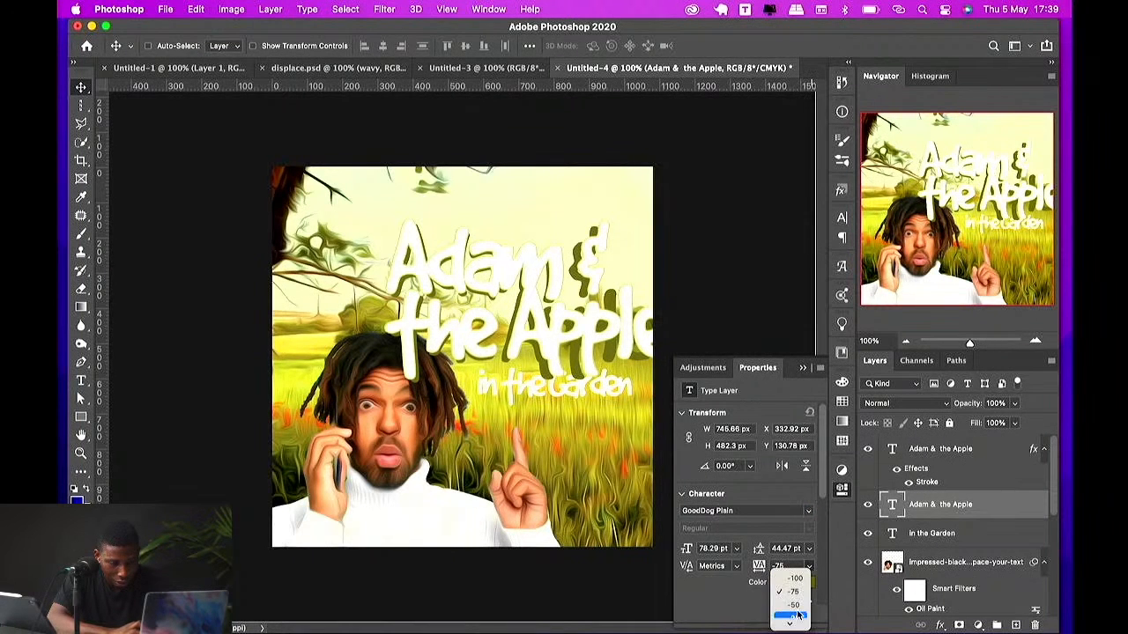
left_click(793, 605)
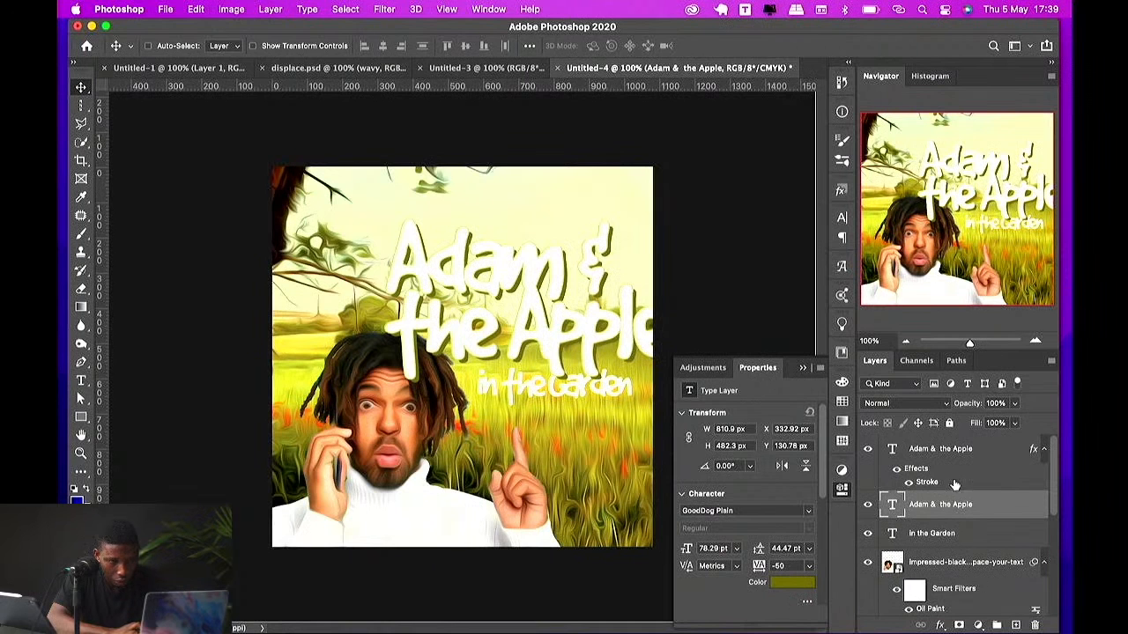
Step: Scale the 'Adam & the Apple' title layers down and move them to the right
left_click(939, 450, "shift")
key("super+t")
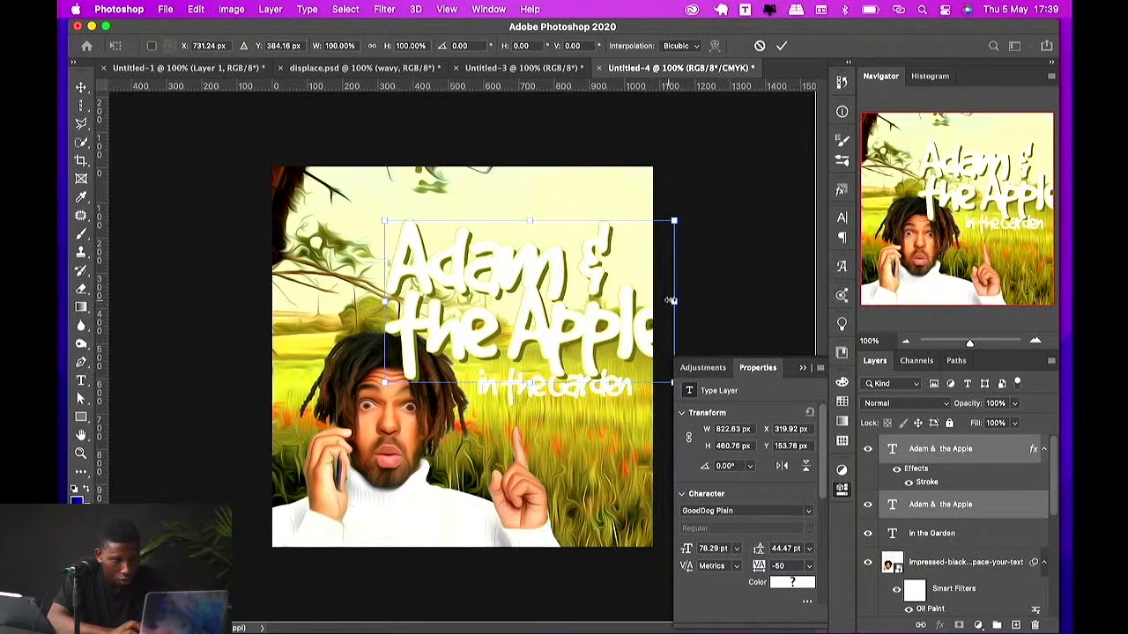
left_click_drag(671, 301, 593, 284)
key("Return")
left_click_drag(540, 316, 583, 311)
Step: Move the 'in the Garden' text up just beneath the main title
left_click(571, 380, "super")
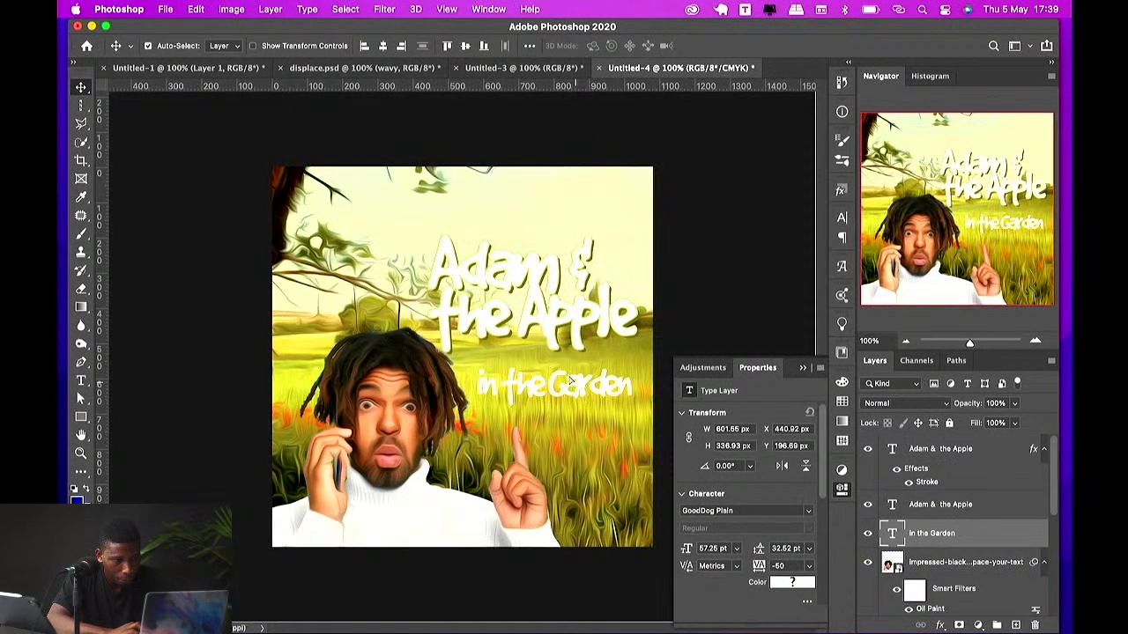
left_click_drag(571, 381, 560, 359)
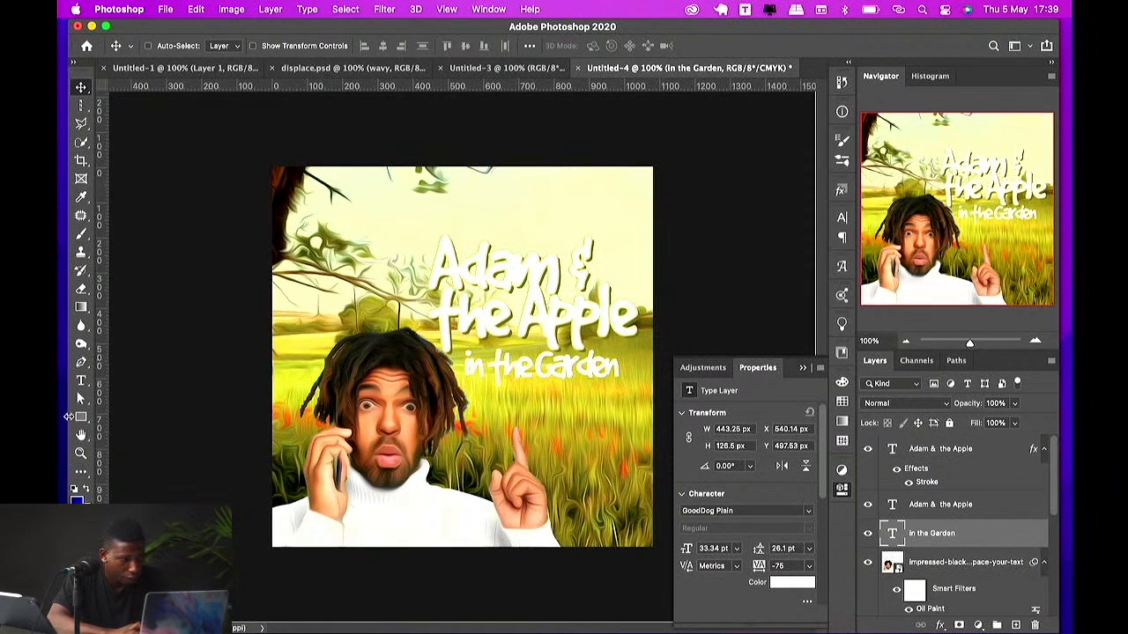
Step: Draw a large circle about 836 px wide behind the title and move its layer below the portrait
left_click_drag(81, 416, 124, 438)
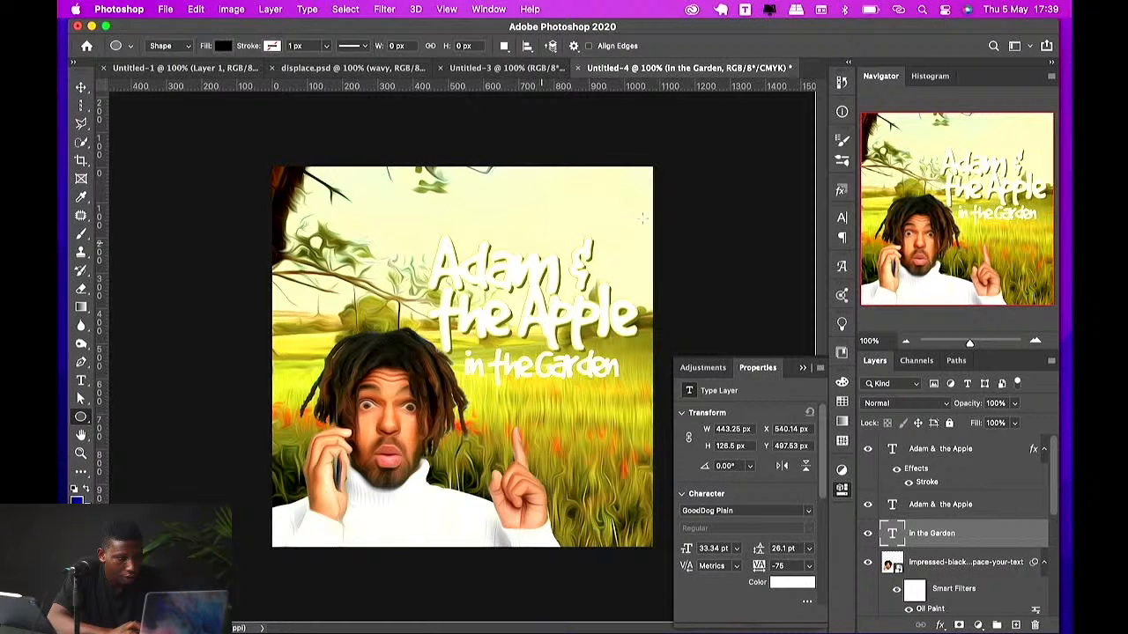
mouse_move(642, 218)
left_mouse_down()
mouse_move(671, 328)
mouse_move(642, 342)
left_mouse_up()
key("v")
left_click_drag(551, 267, 528, 327)
left_click_drag(994, 538, 952, 573)
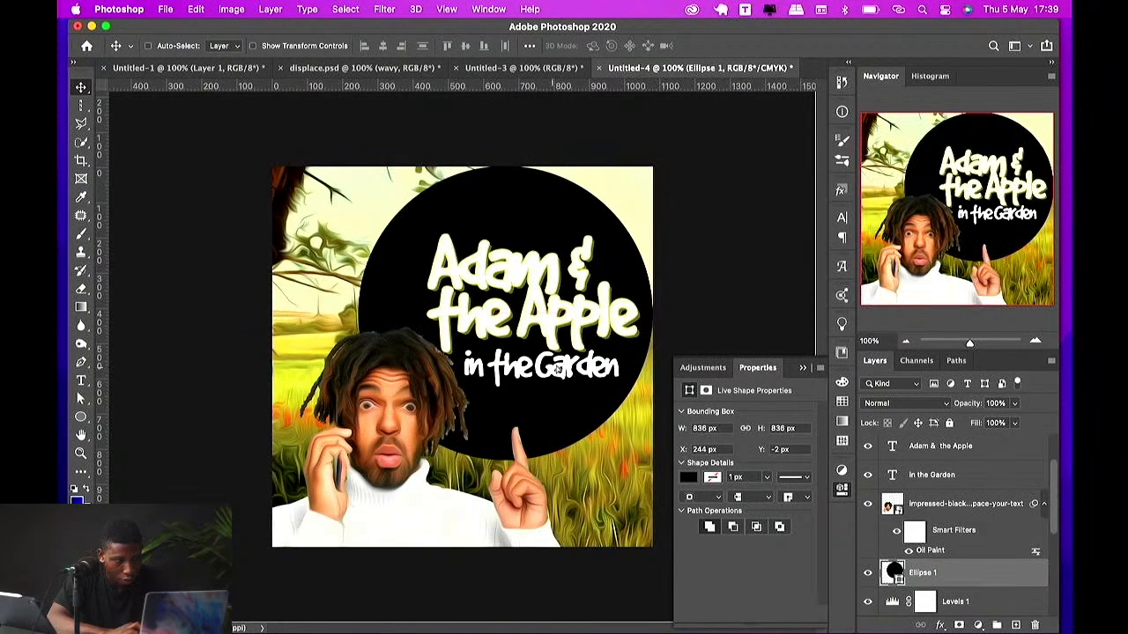
Step: Fill the circle with a dark olive green sampled and adjusted in the color picker
double_click(894, 574)
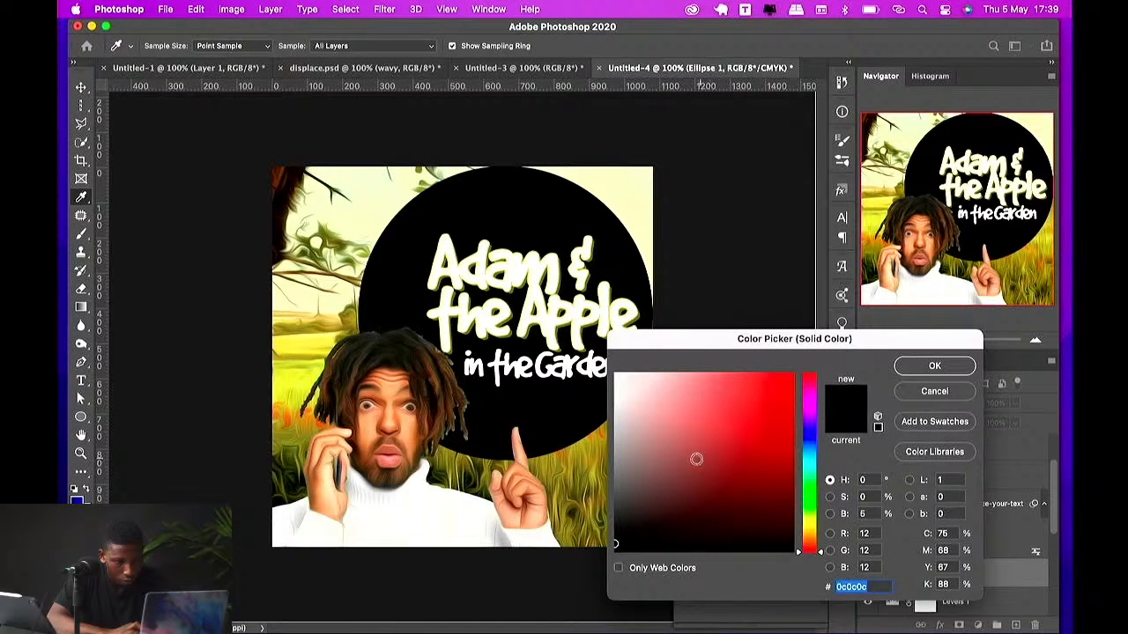
left_click_drag(697, 461, 592, 500)
left_click(574, 485)
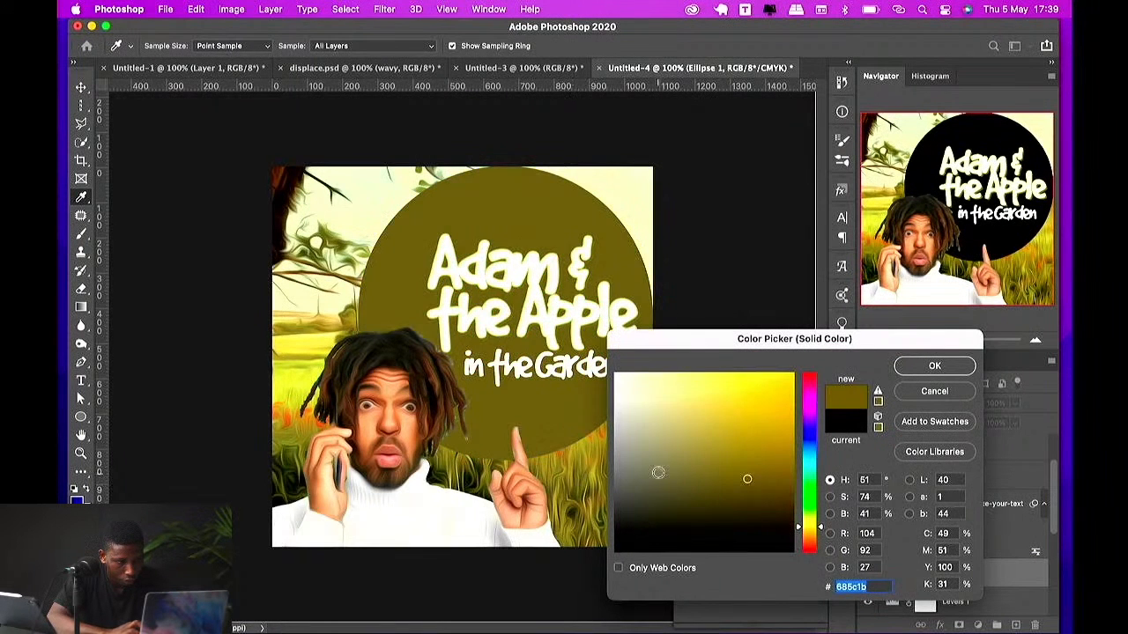
left_click_drag(659, 472, 662, 446)
left_click(632, 194)
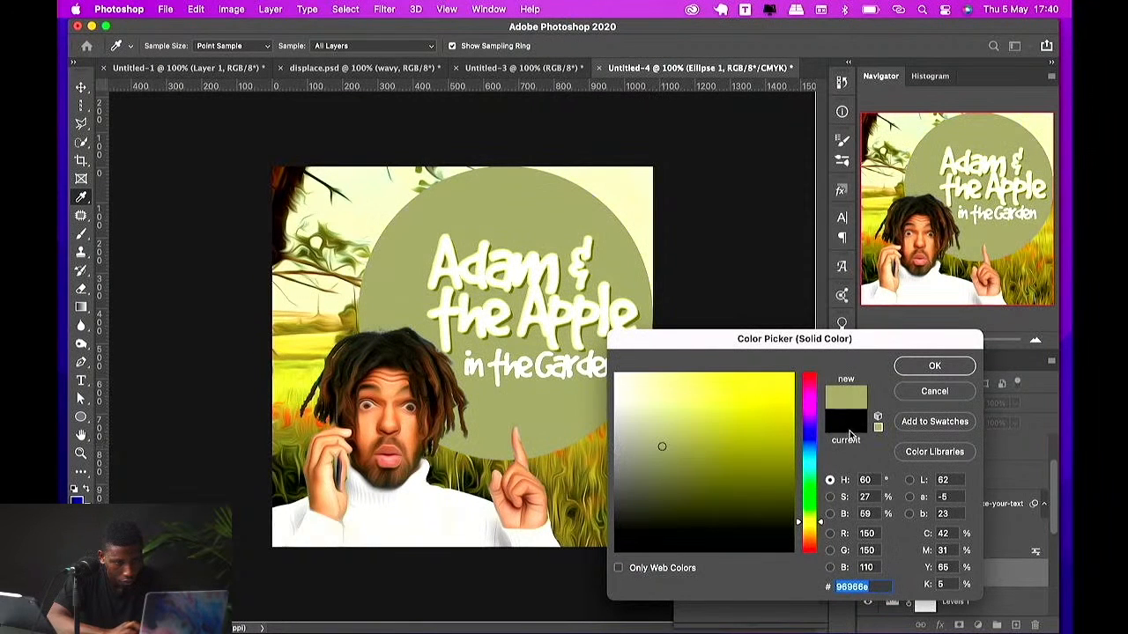
left_click(716, 472)
left_click_drag(716, 472, 711, 484)
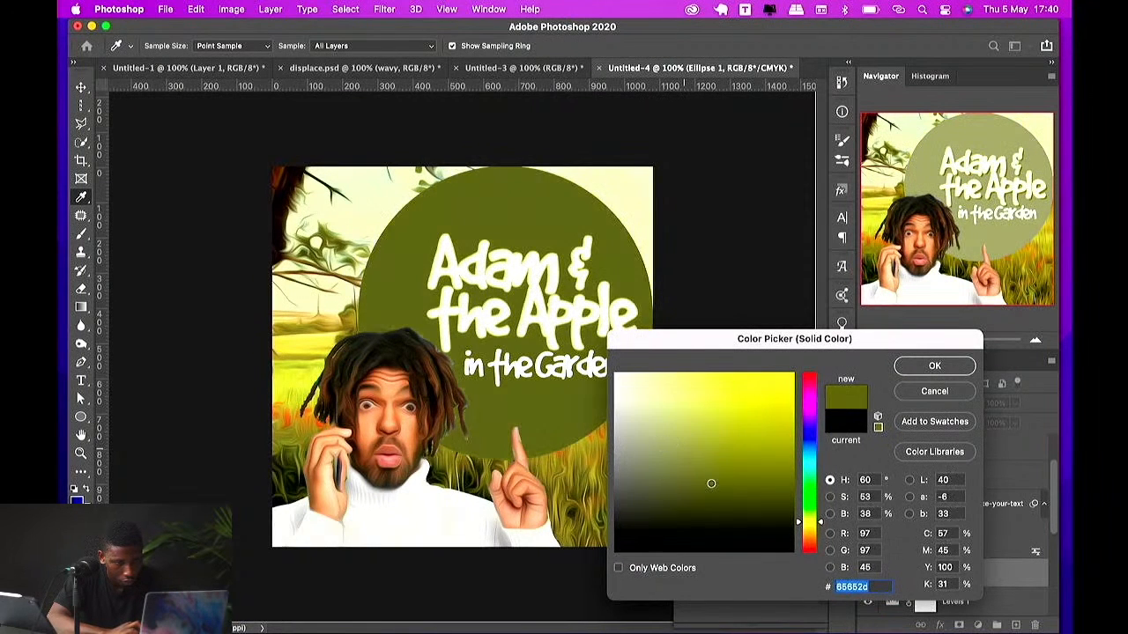
left_click(931, 370)
Step: Reposition the circle and scale it down to about 668 px around the title
left_click_drag(556, 309, 584, 300)
key("super+t")
left_click_drag(682, 306, 607, 285)
key("Return")
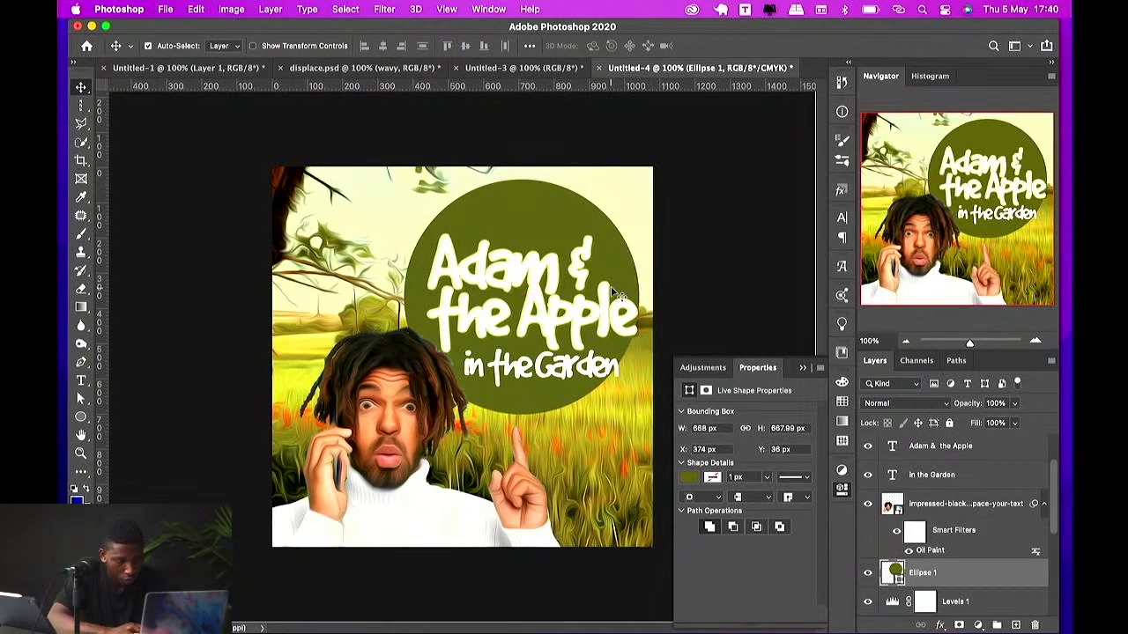
Step: Duplicate the circle and scale the copy slightly larger, about 706 px
key("super+j")
key("super+t")
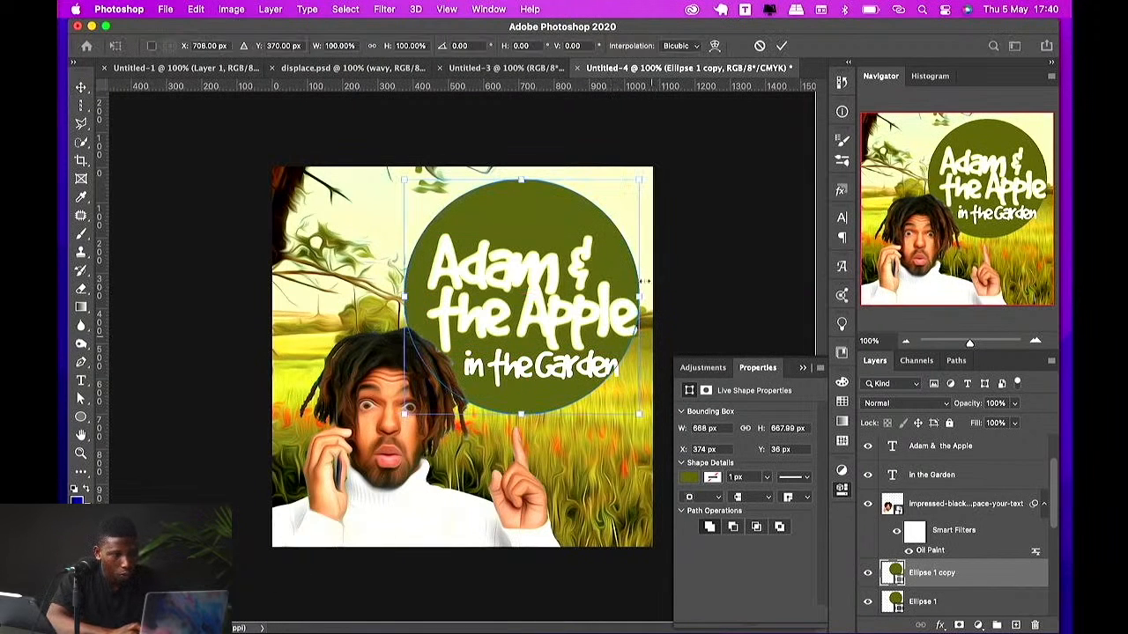
left_click_drag(643, 302, 649, 300)
key("Return")
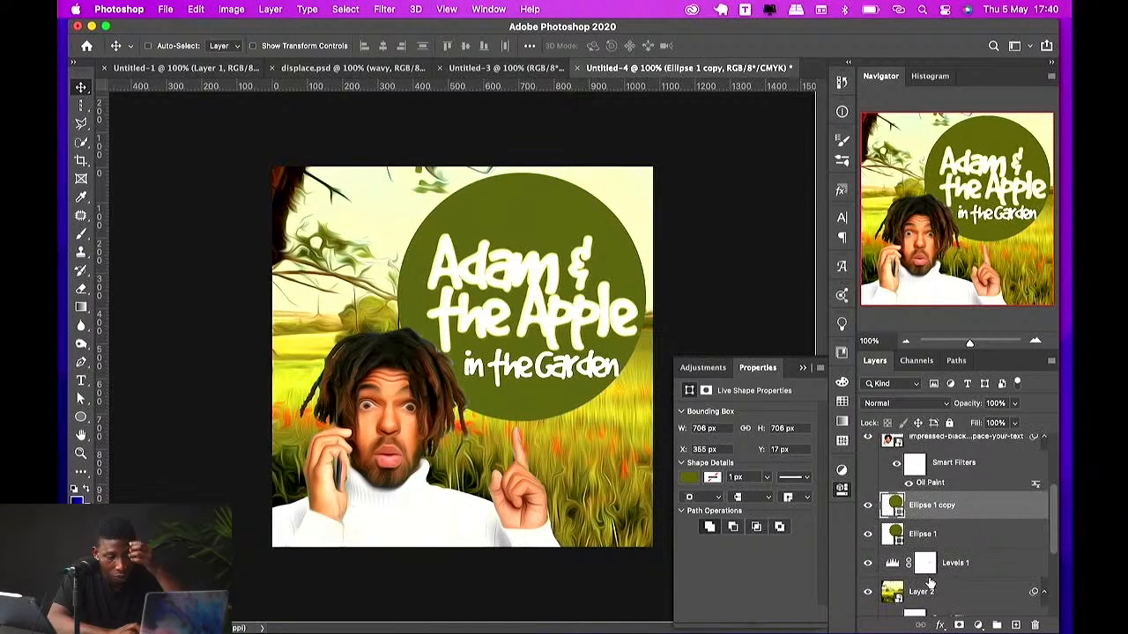
Step: Toggle the visibility of both circle layers to compare them
scroll(933, 561, "down", 2)
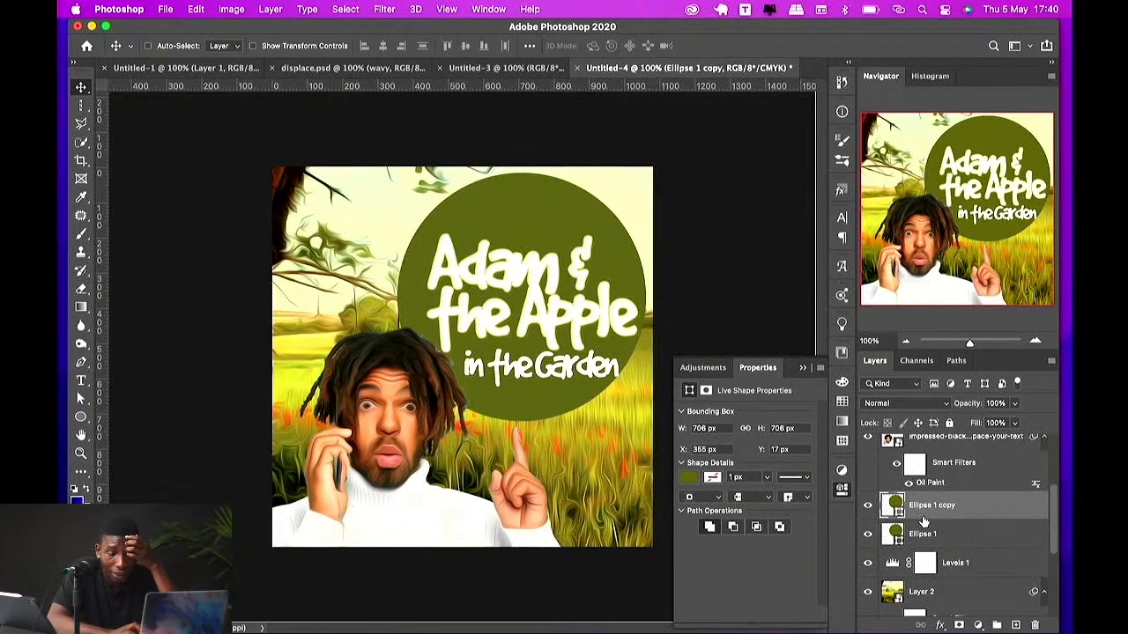
left_click(869, 505)
left_click(868, 534)
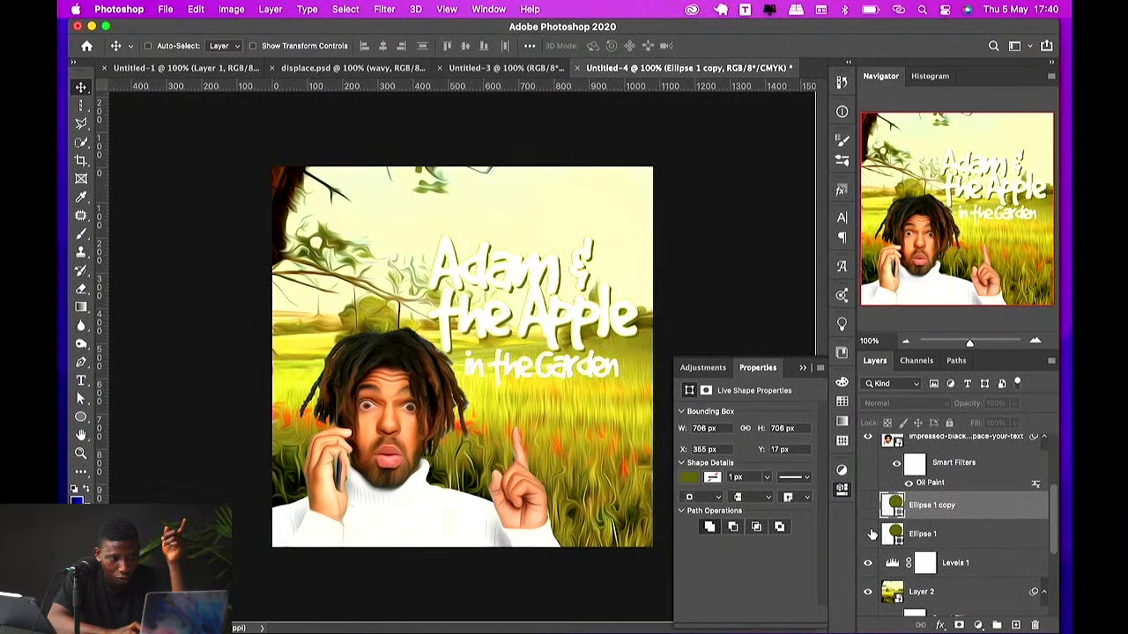
left_click(869, 533)
left_click(869, 505)
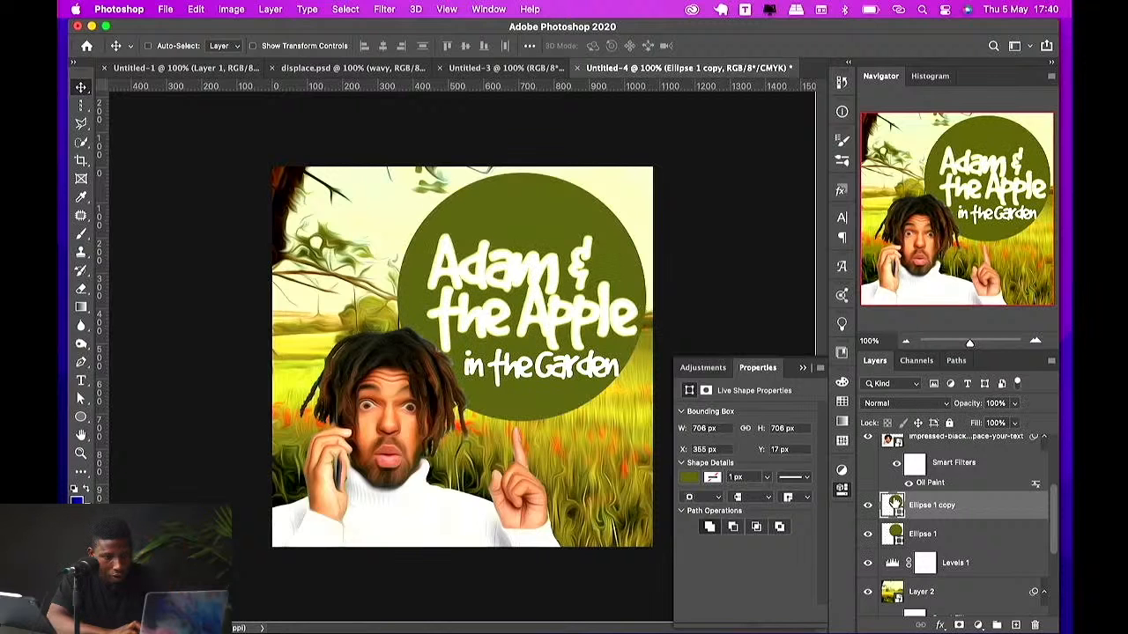
Step: Create type on the copied circle's path by pasting text along its outline
key("t")
left_click(520, 171)
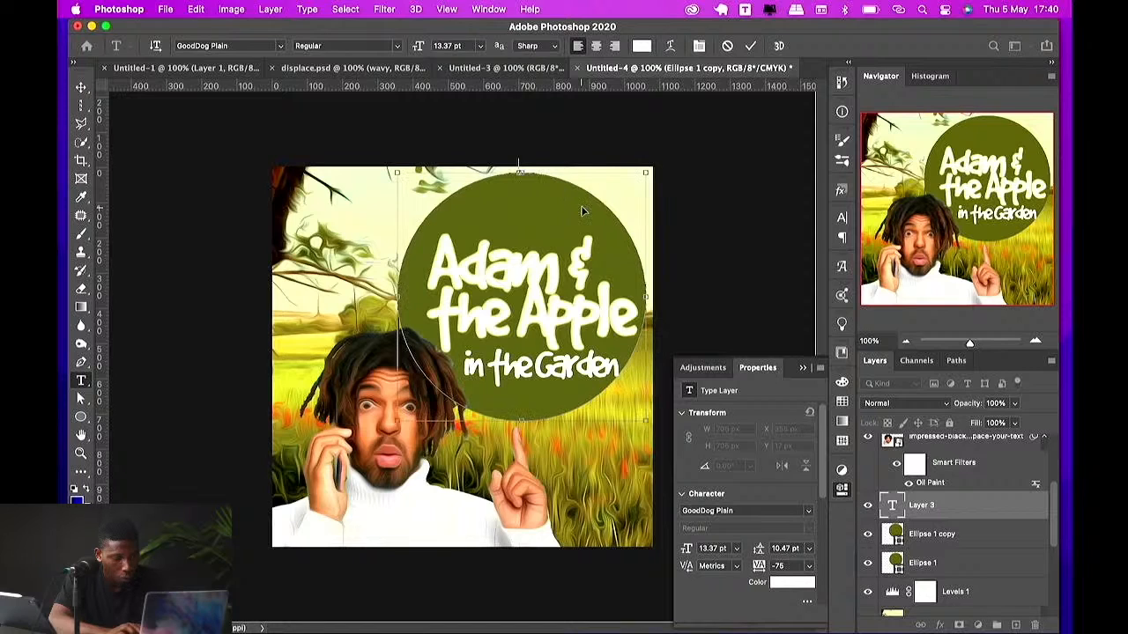
key("super+a")
key("super+v")
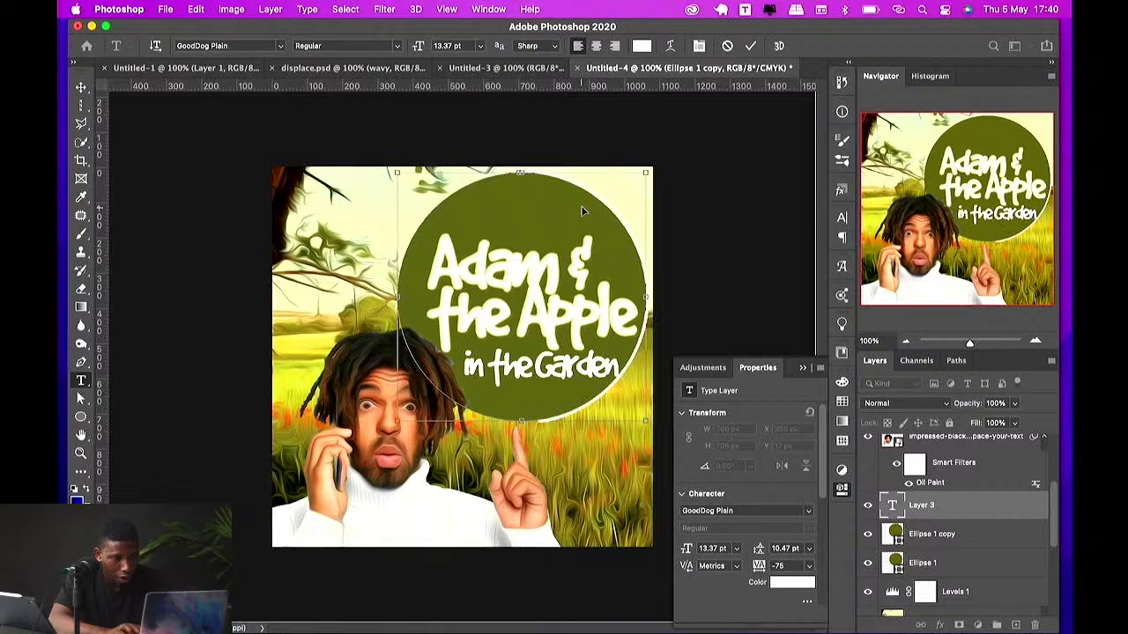
key("super+Return")
Step: Set the path text's tracking to 200
key("v")
left_click(807, 566)
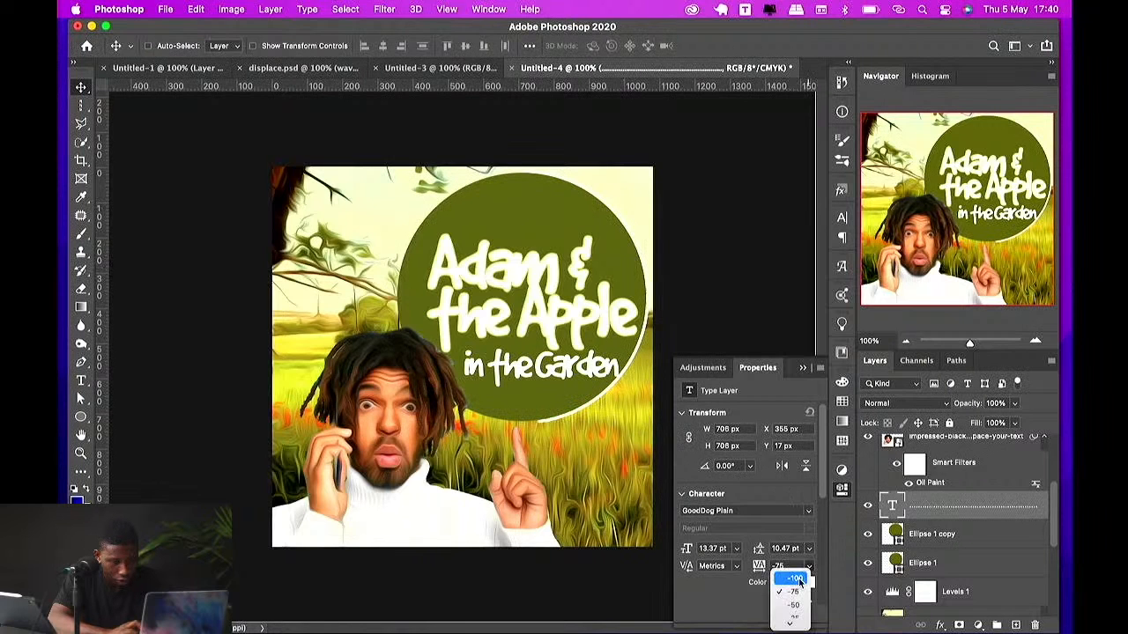
left_click(796, 622)
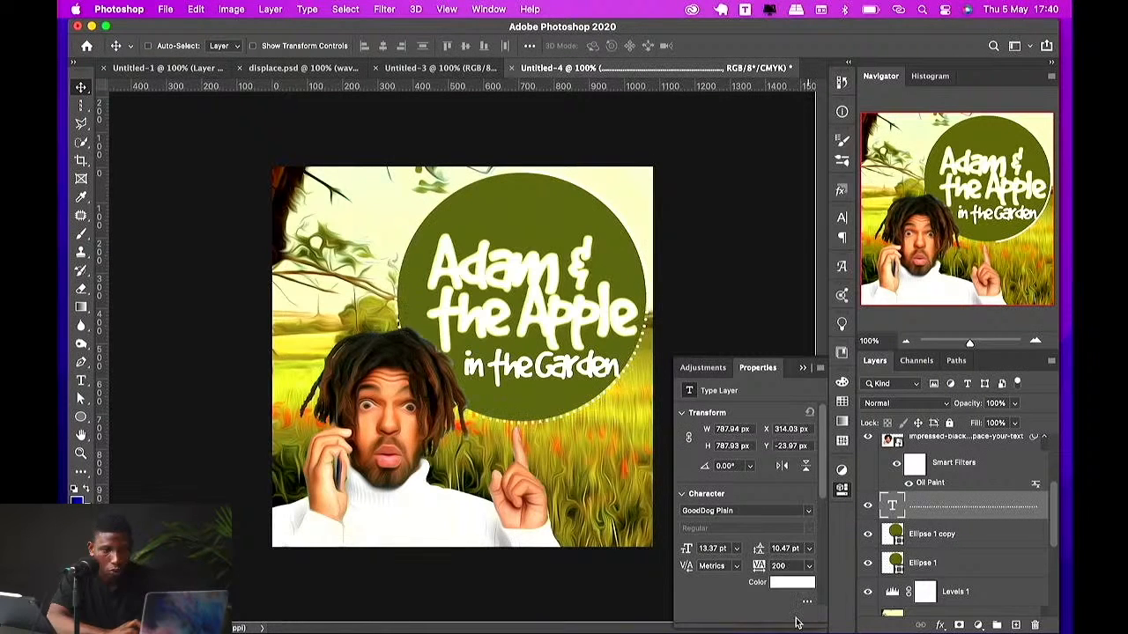
Step: Hide the larger circle copy and color the dotted path text dark olive
left_click(867, 535)
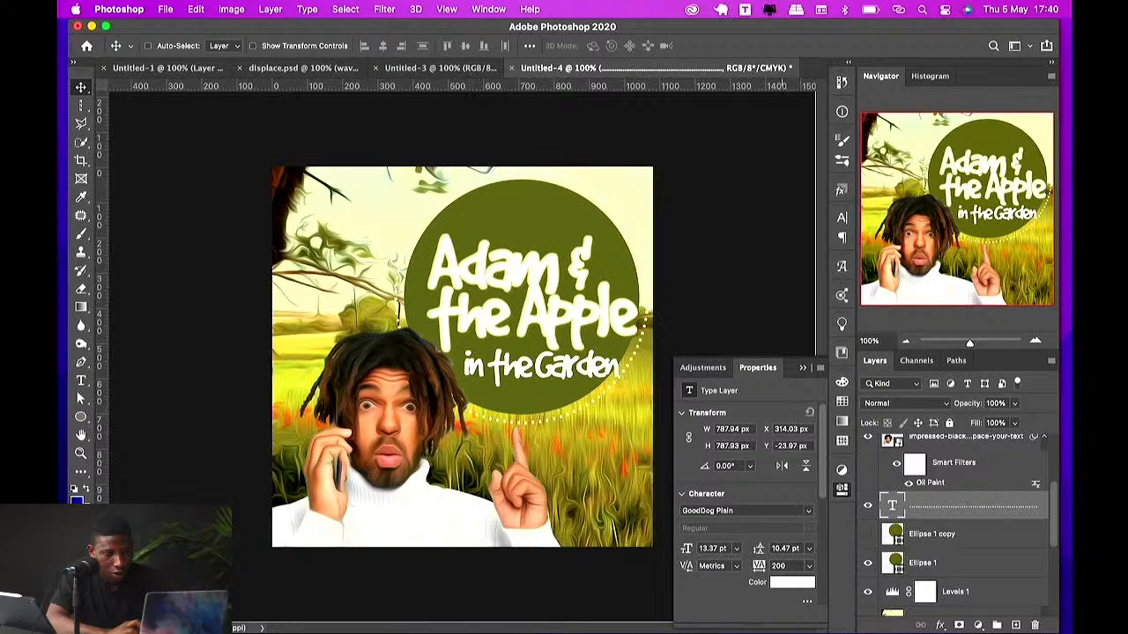
left_click(792, 581)
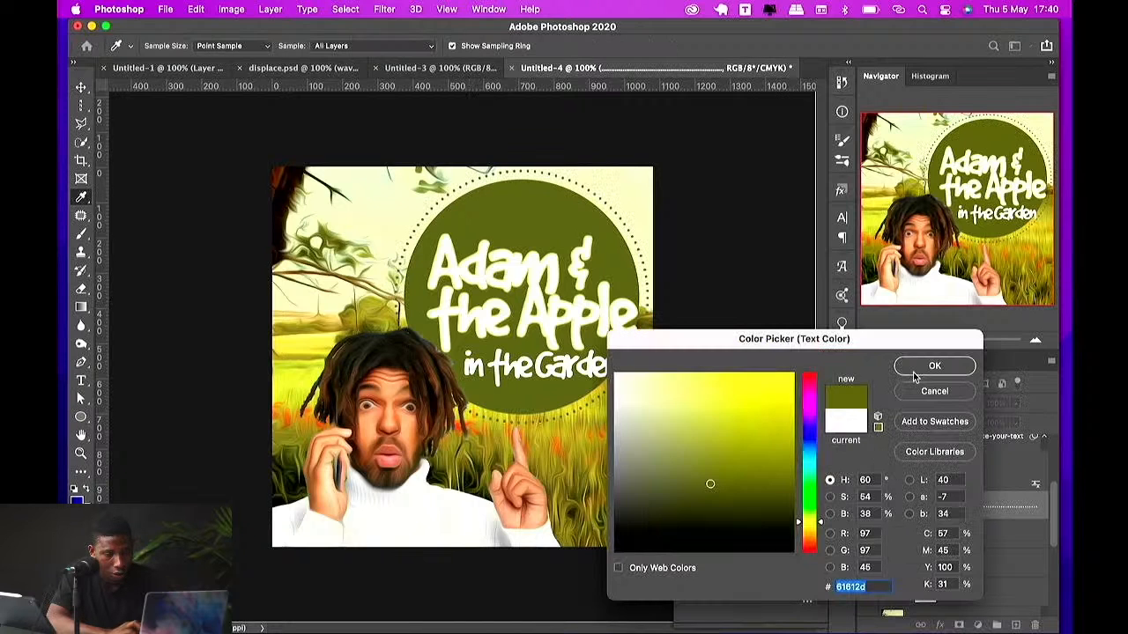
left_click(913, 372)
Step: Duplicate the dotted ring text, scale it up to about 112% and set its opacity to 24%
key("super+alt+t")
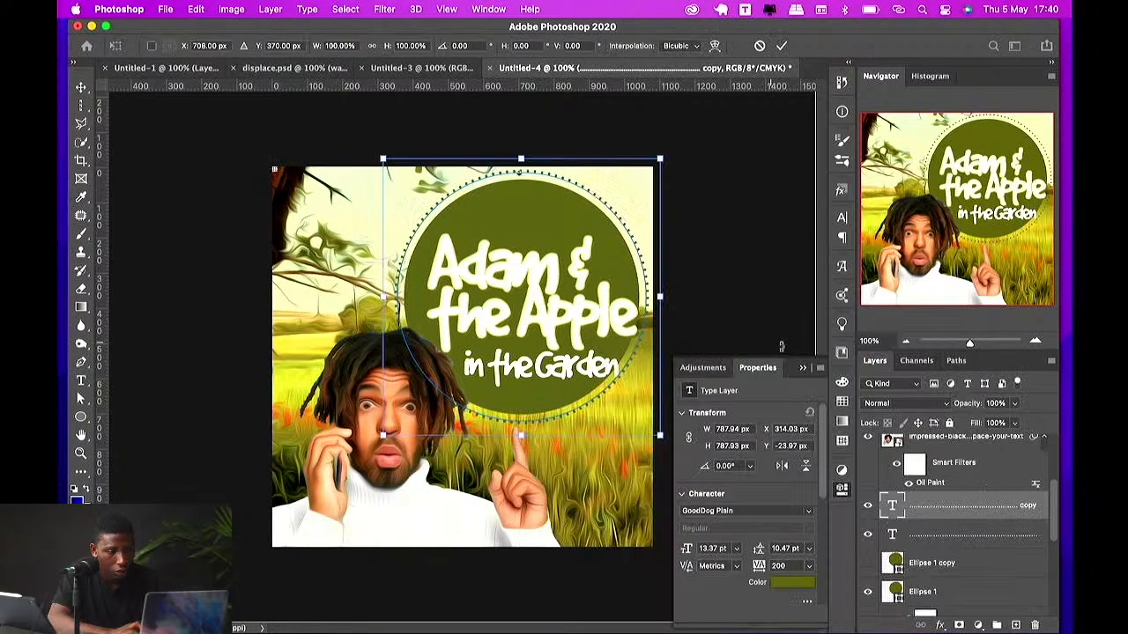
left_click_drag(660, 297, 677, 290)
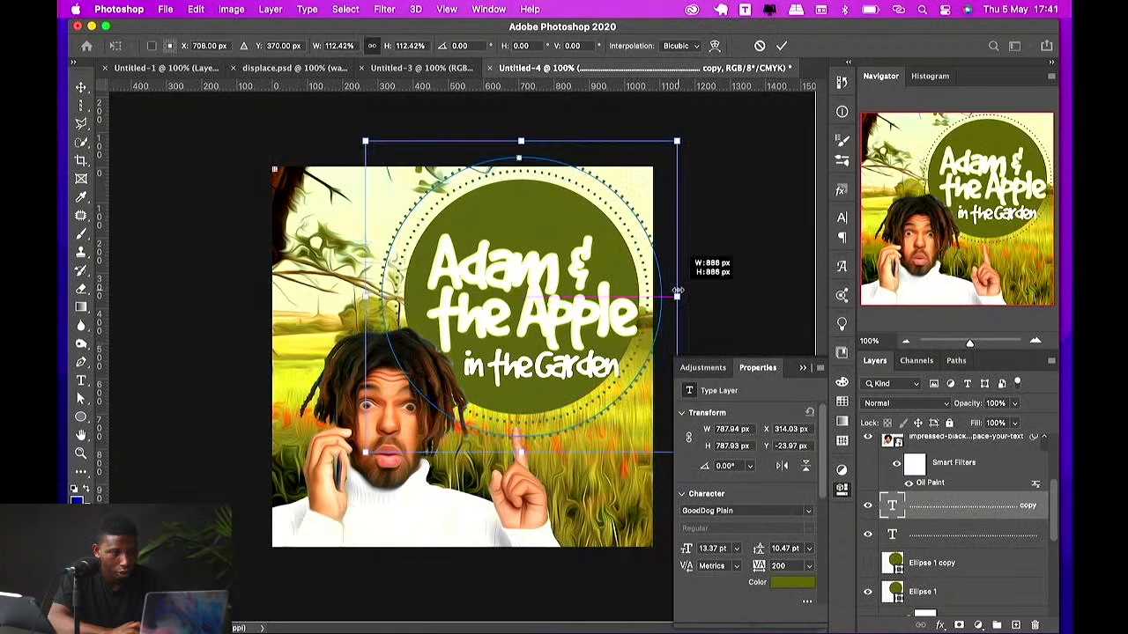
key("Return")
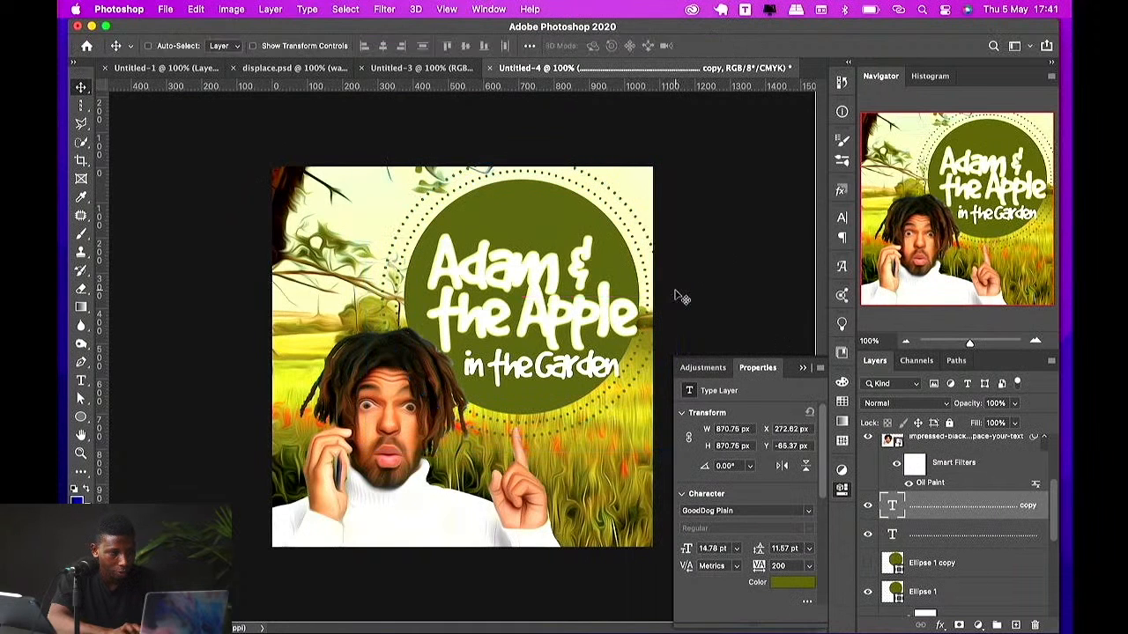
key("2")
key("4")
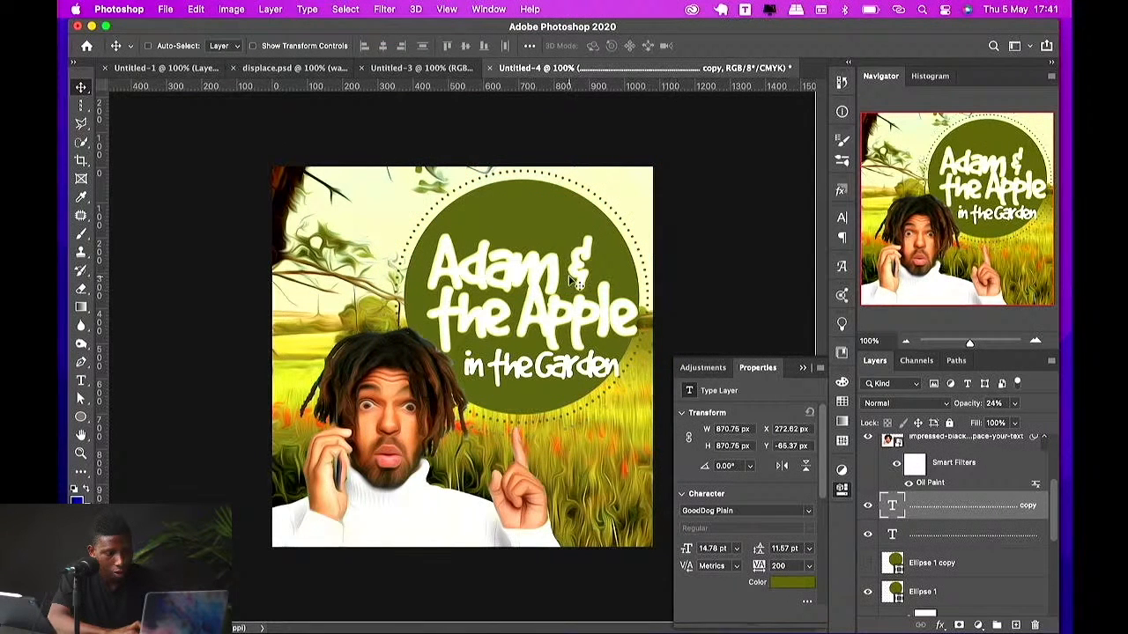
left_click(932, 563)
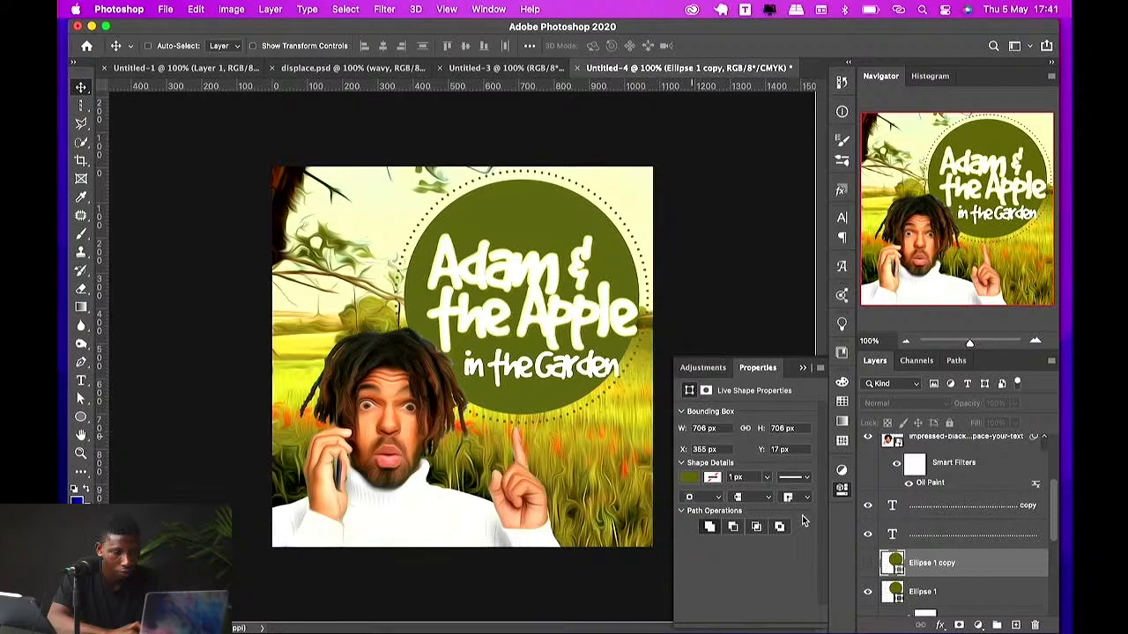
double_click(896, 589)
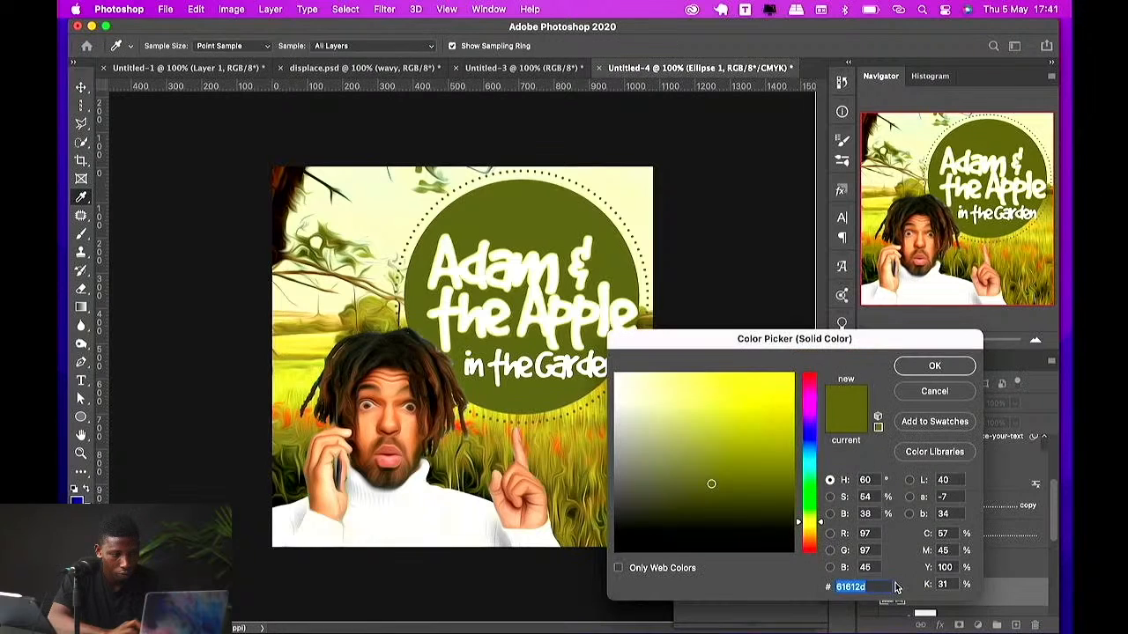
left_click_drag(711, 423, 663, 455)
key("Escape")
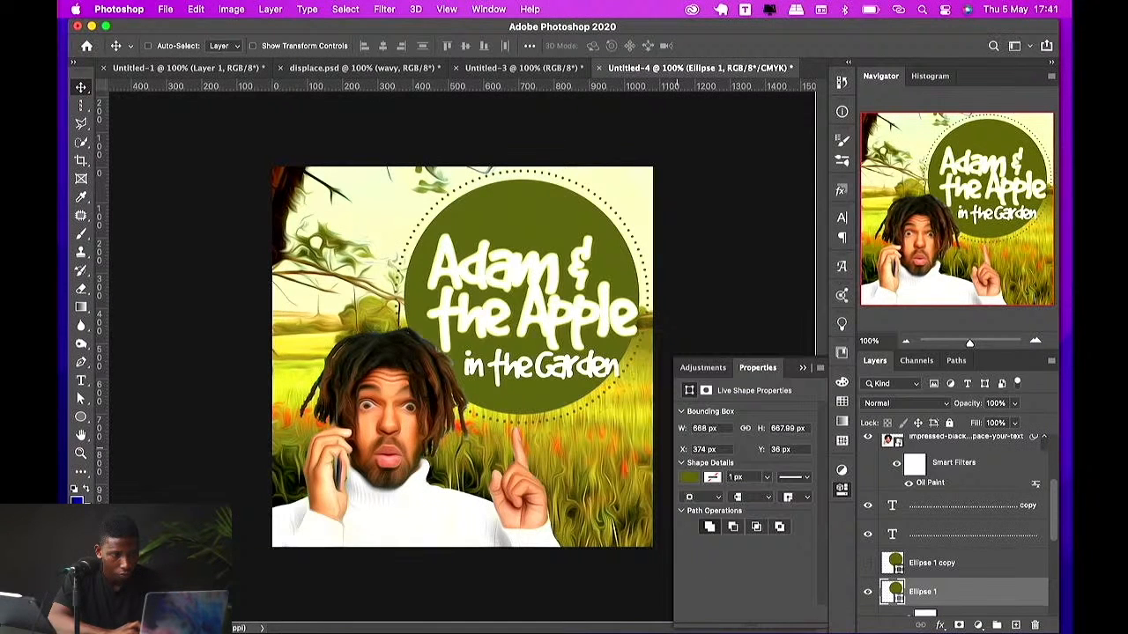
Step: Add a layer mask to the olive circle and brush over it with a large soft brush to fade parts of it, undoing the last stroke
left_click(959, 625)
key("b")
left_click(476, 406)
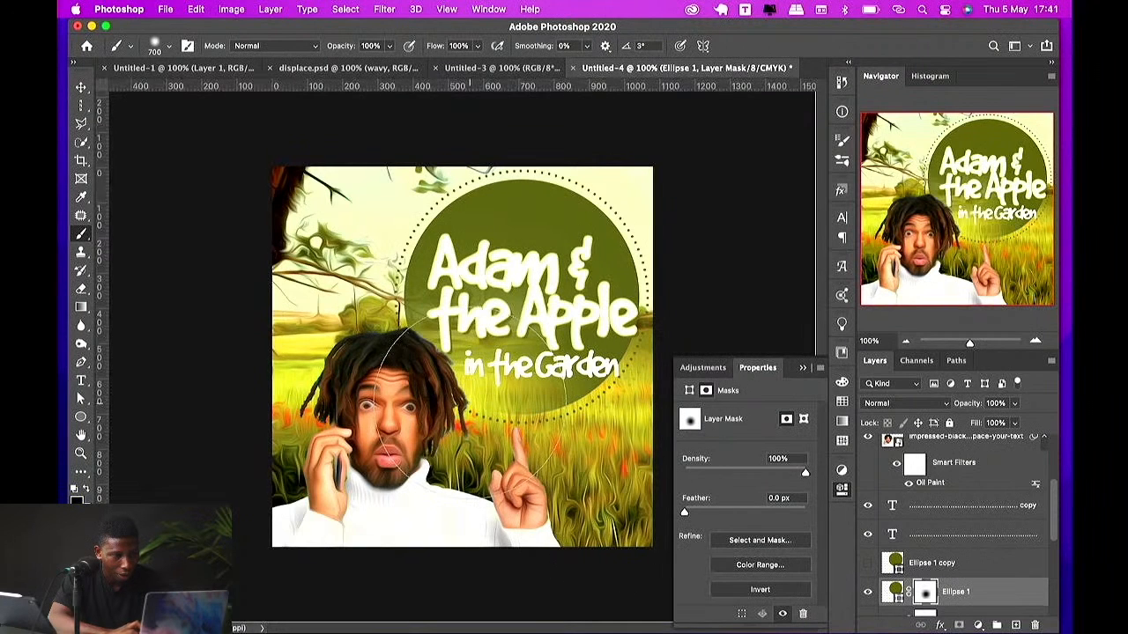
left_click(601, 420)
left_click(544, 214)
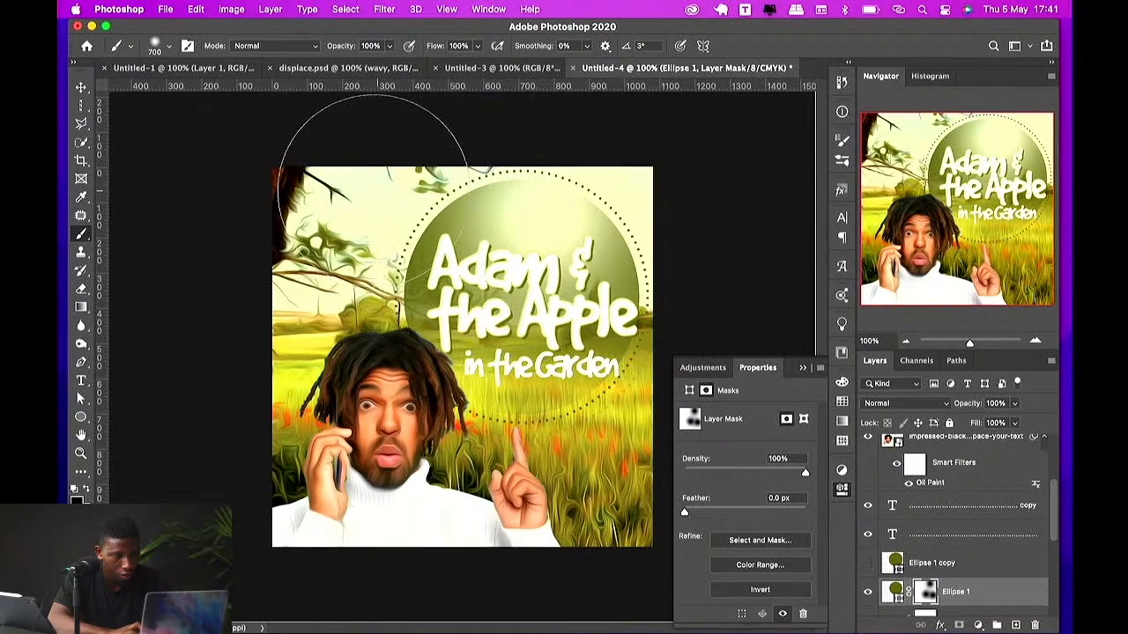
left_click(371, 191)
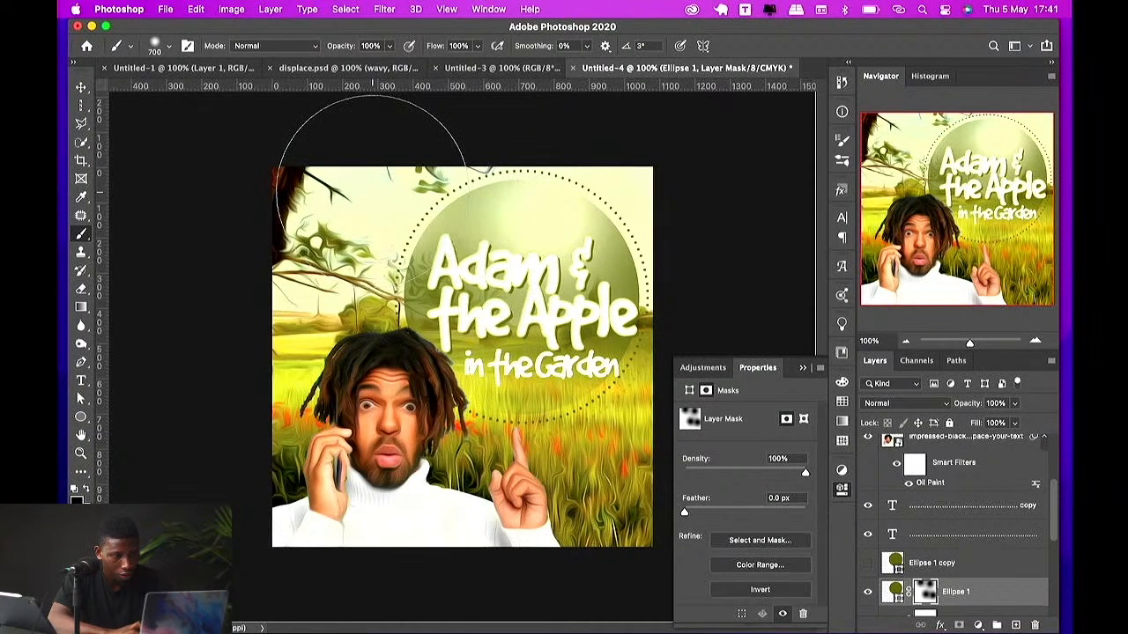
left_click(648, 245)
left_click(515, 256)
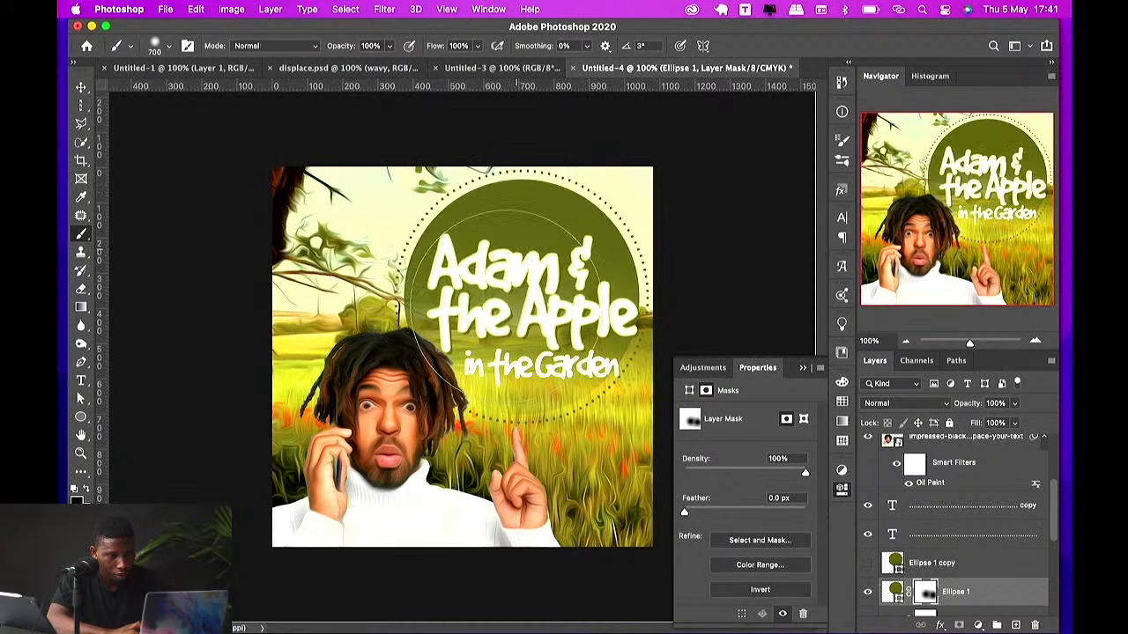
key("ctrl+z")
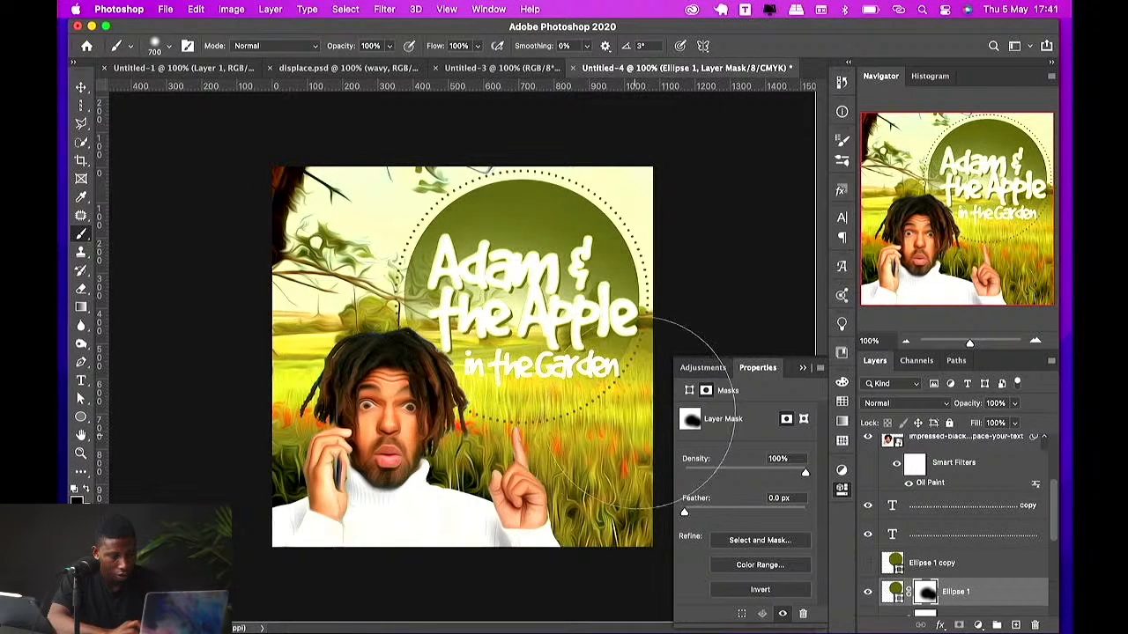
Step: Set the olive circle layer's opacity to 43%
key("v")
key("4")
key("5")
key("6")
key("7")
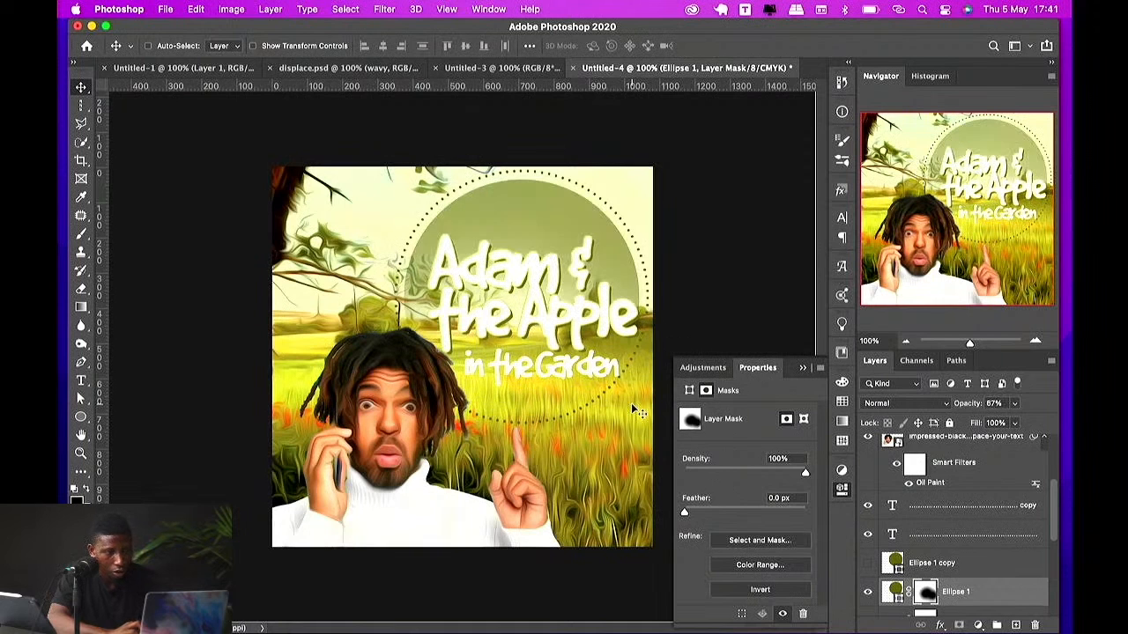
key("7")
key("8")
key("4")
key("3")
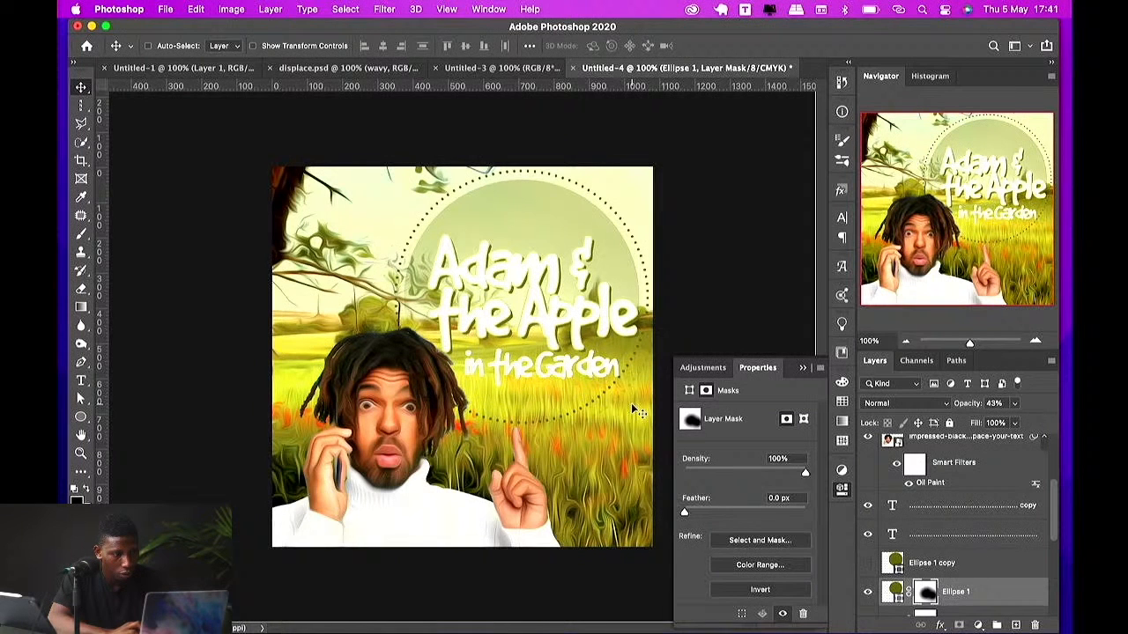
Step: Recolor the original dotted ring text a light cream, #e1e1d1
left_click(925, 536)
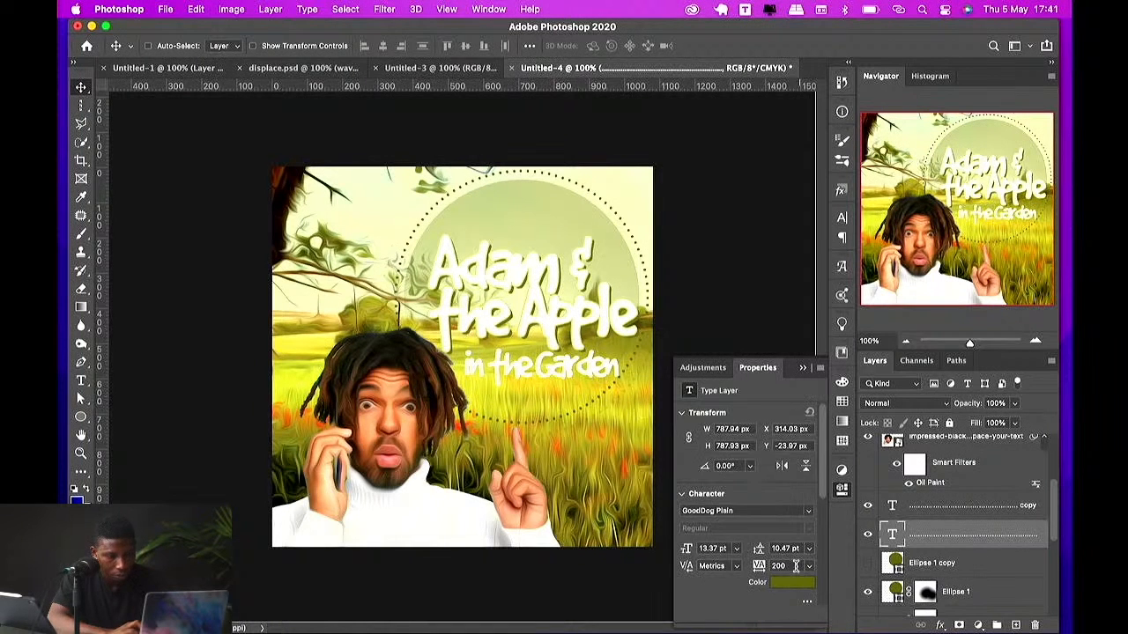
left_click(792, 582)
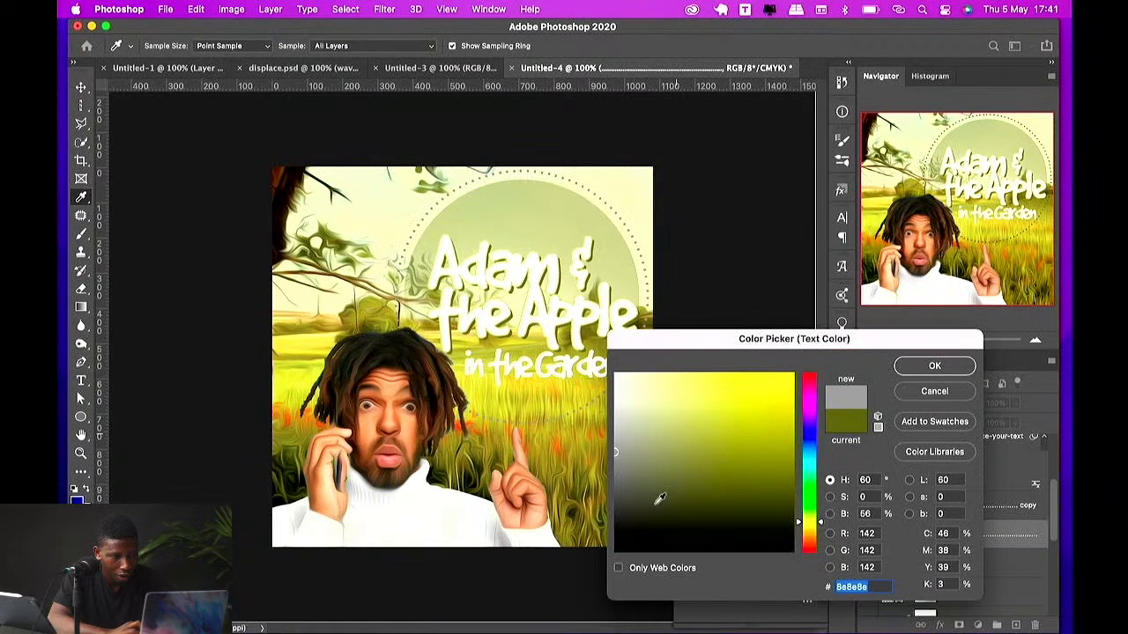
left_click(627, 394)
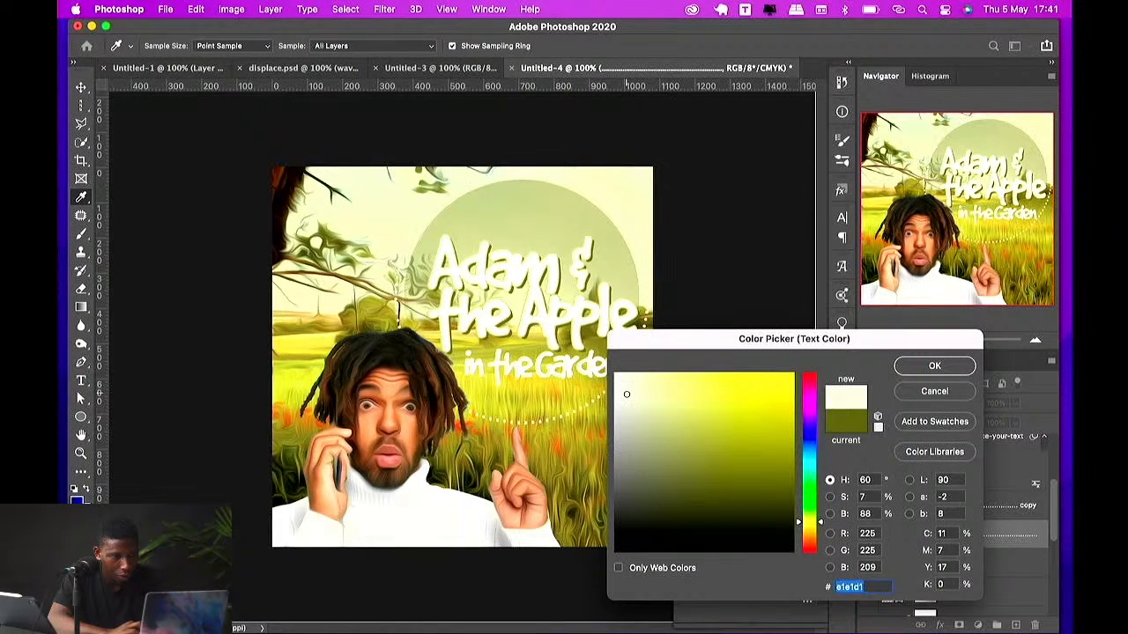
key("Return")
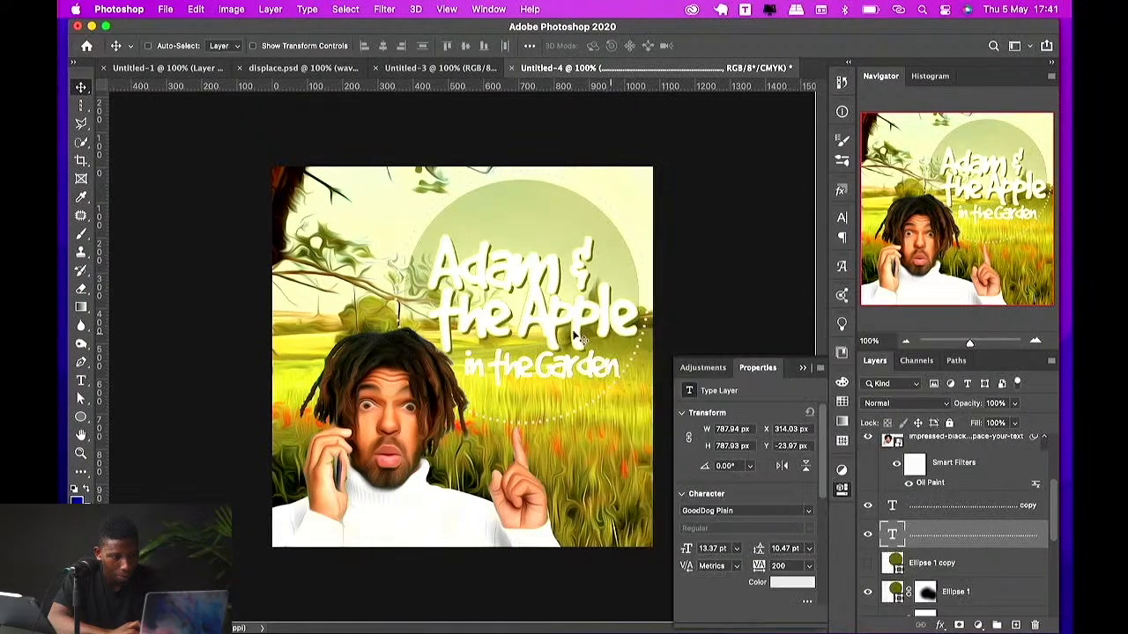
Step: Select the 'Adam & the Apple' title, toggle its duplicate's visibility, and color the title pale yellow #fffa89
left_click(575, 337, "super")
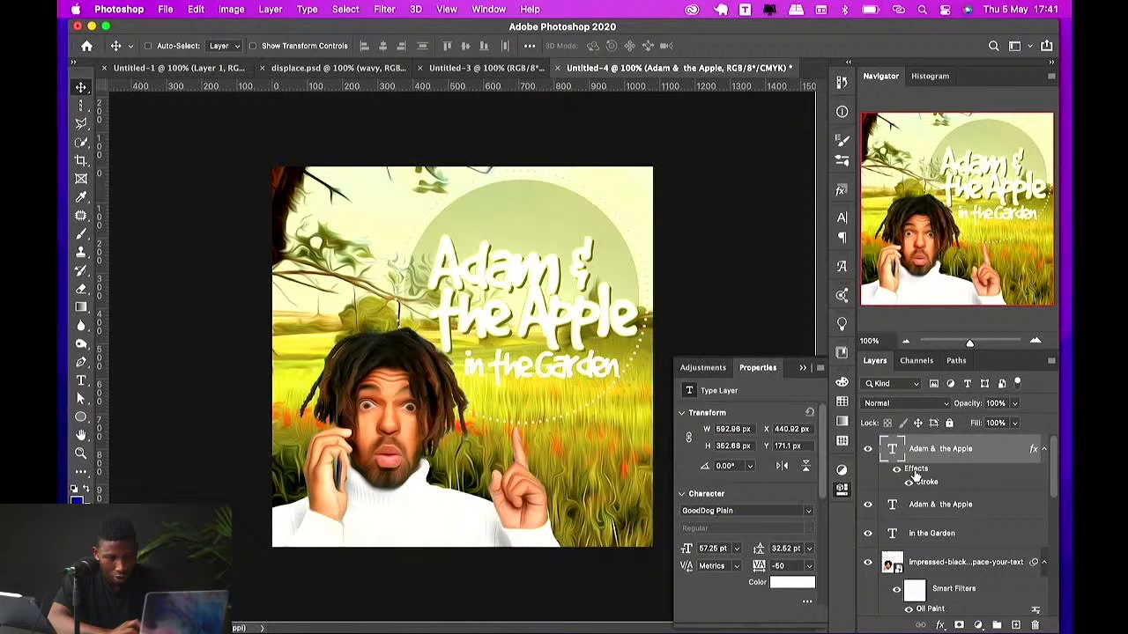
left_click(867, 504)
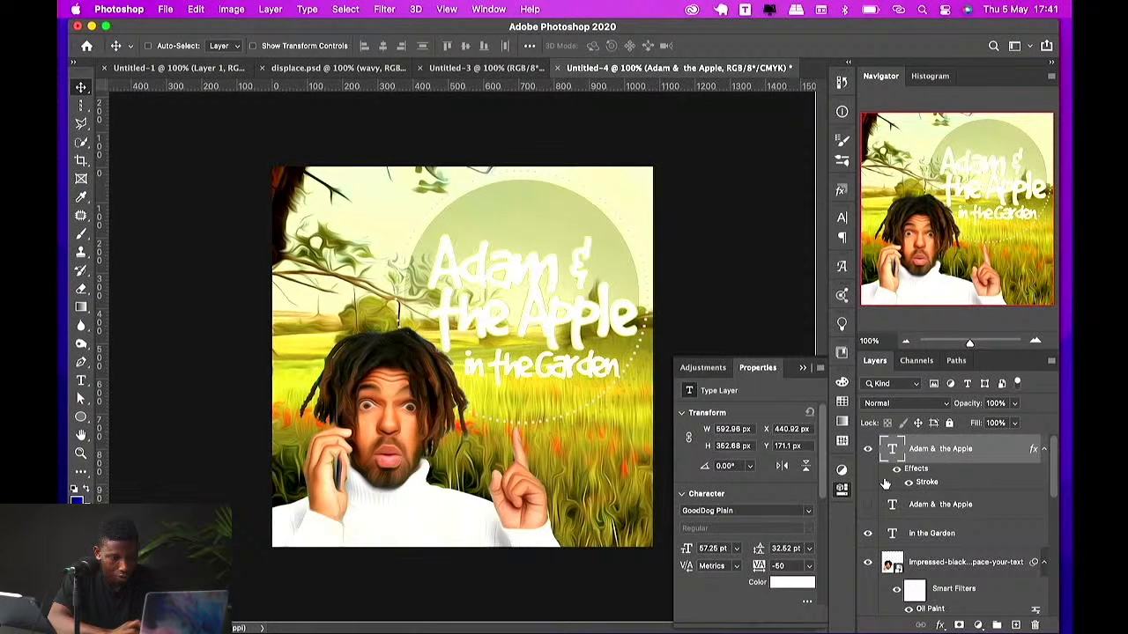
left_click(867, 504)
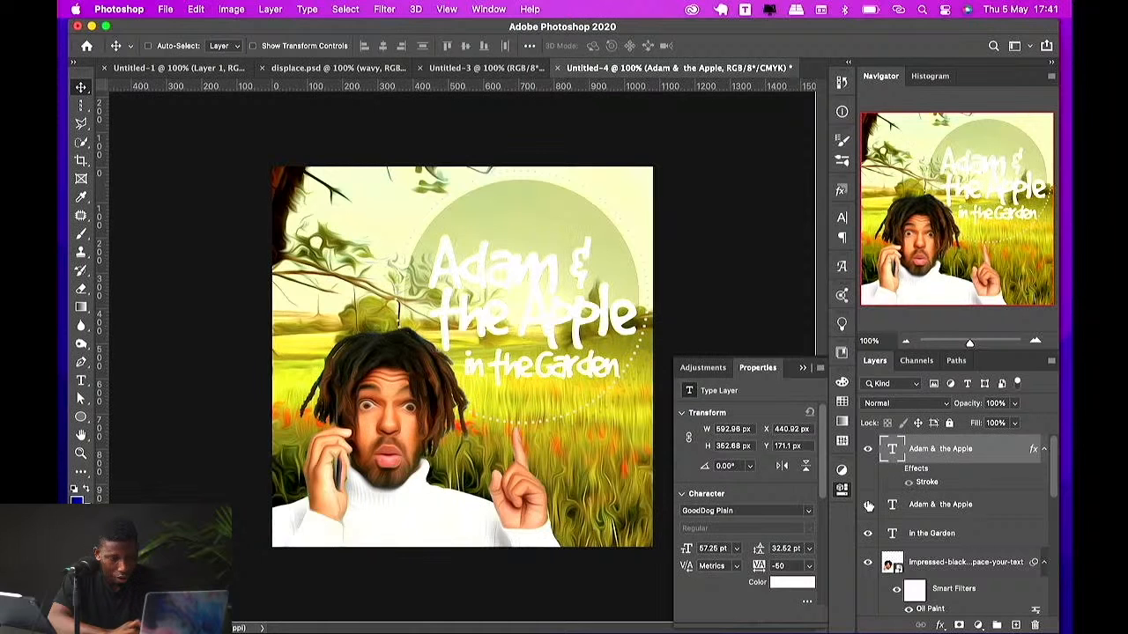
left_click(867, 504)
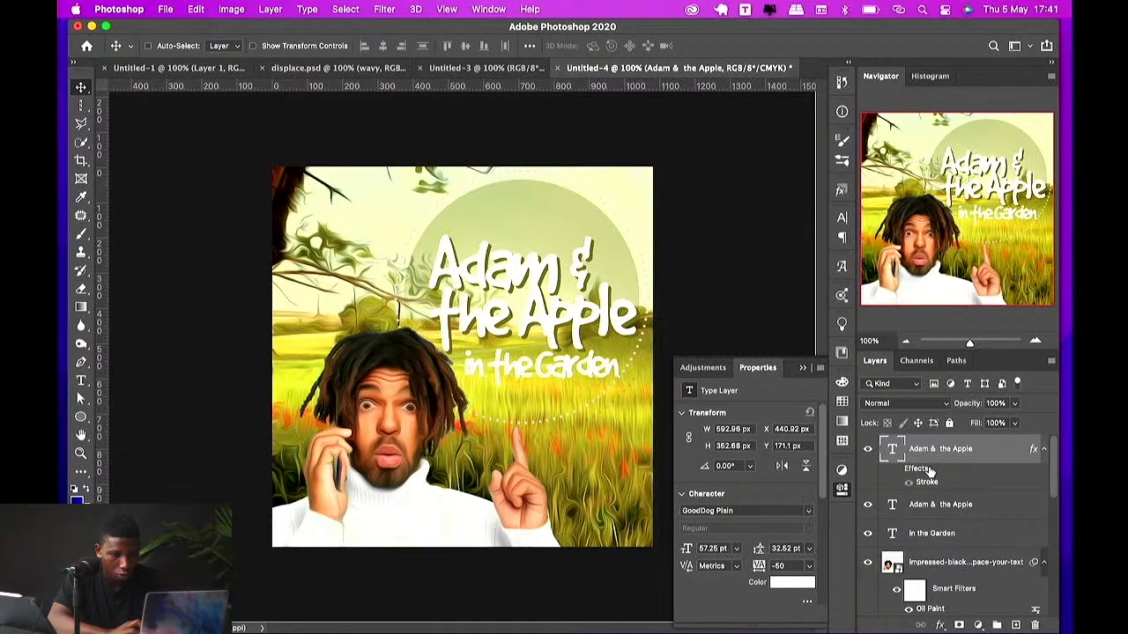
left_click(792, 583)
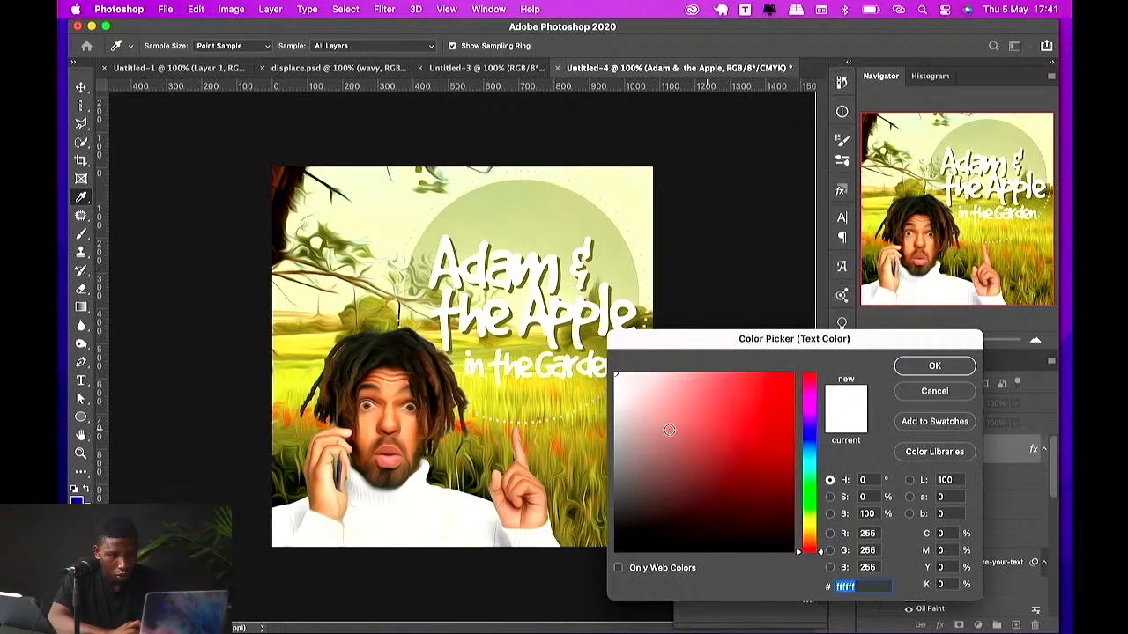
left_click(595, 217)
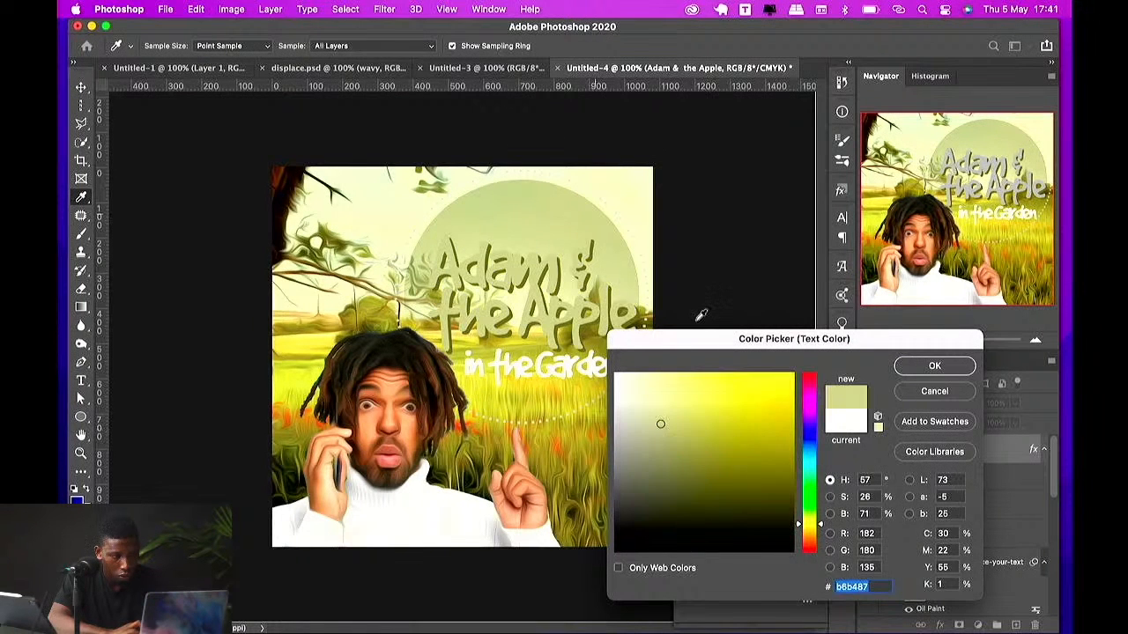
left_click(709, 374)
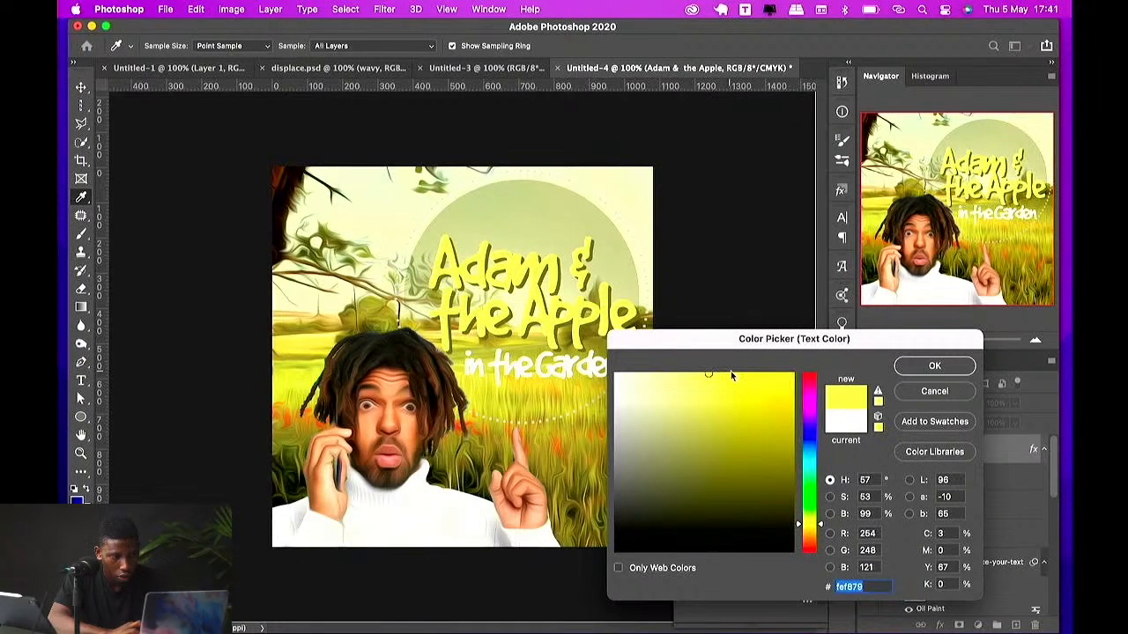
left_click(697, 374)
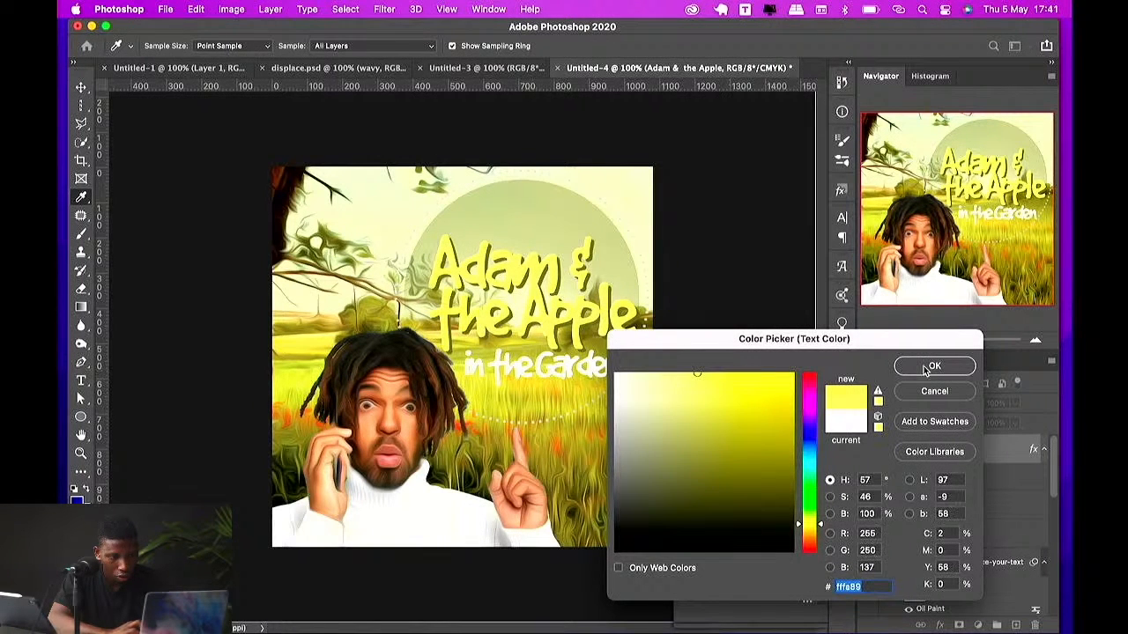
left_click(925, 367)
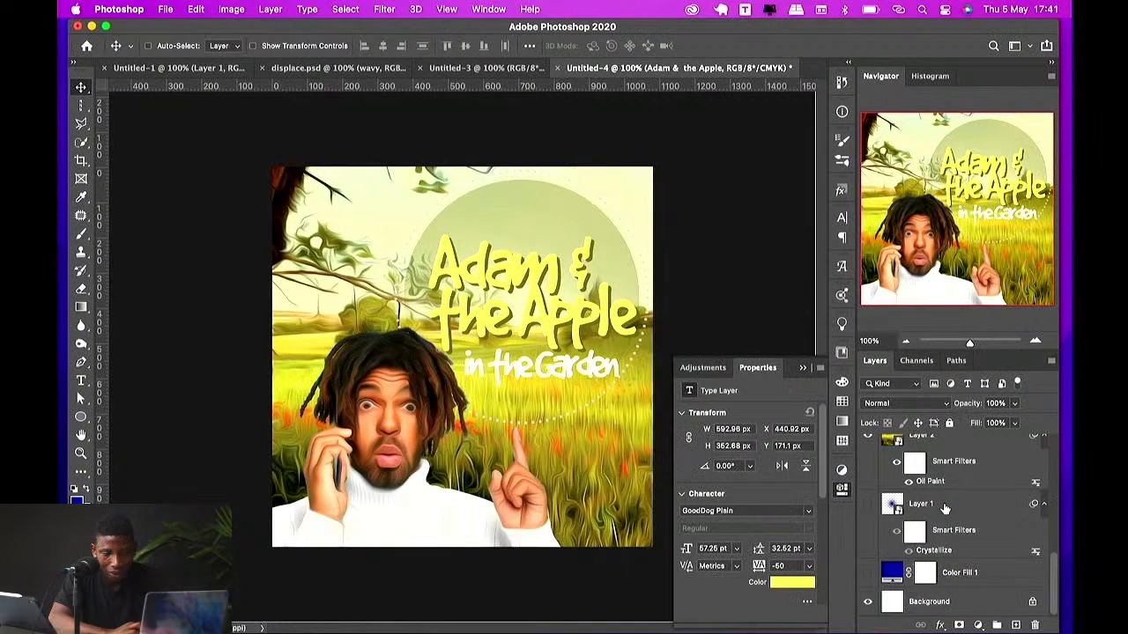
Step: Change the olive circle's fill color to a darker olive, #4b4b02
scroll(945, 509, "up", 5)
left_click(868, 562)
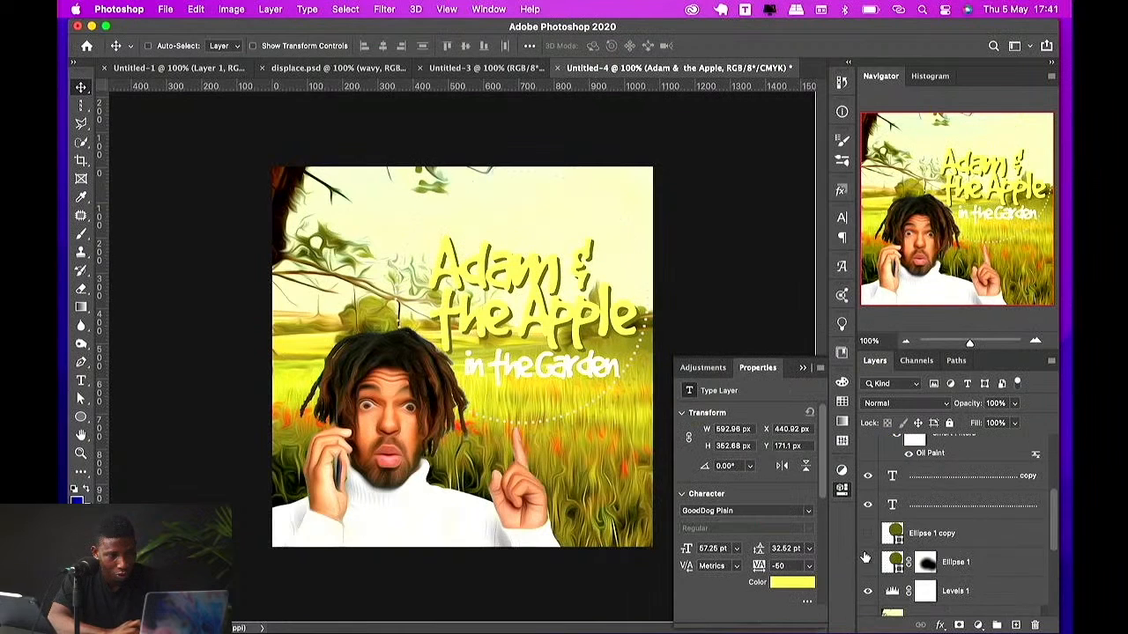
left_click(868, 562)
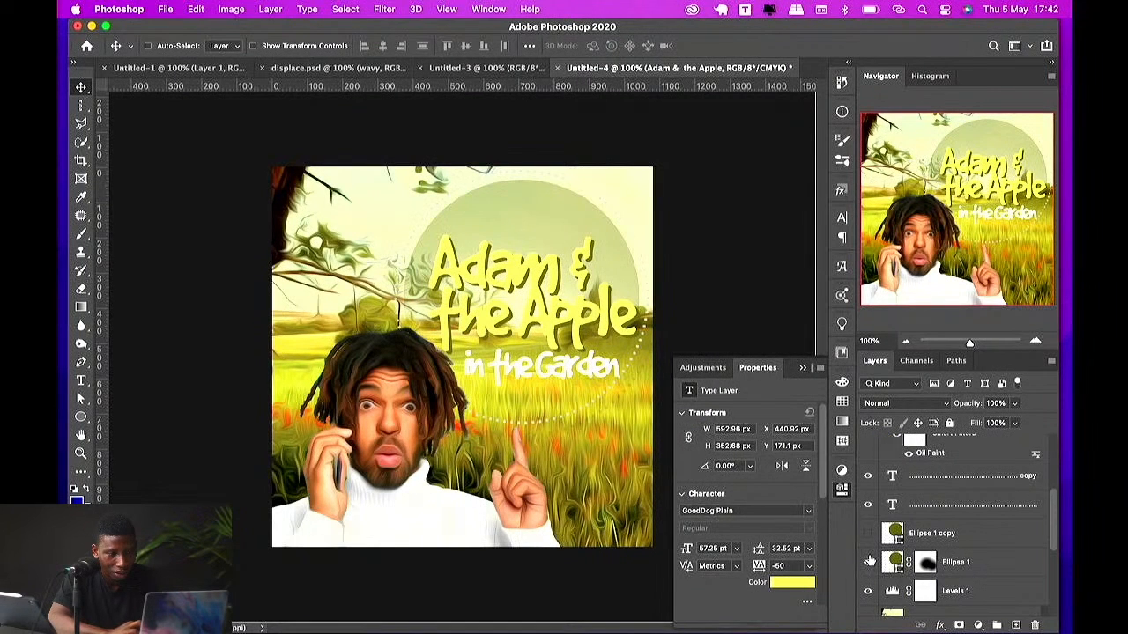
left_click(895, 567)
double_click(895, 567)
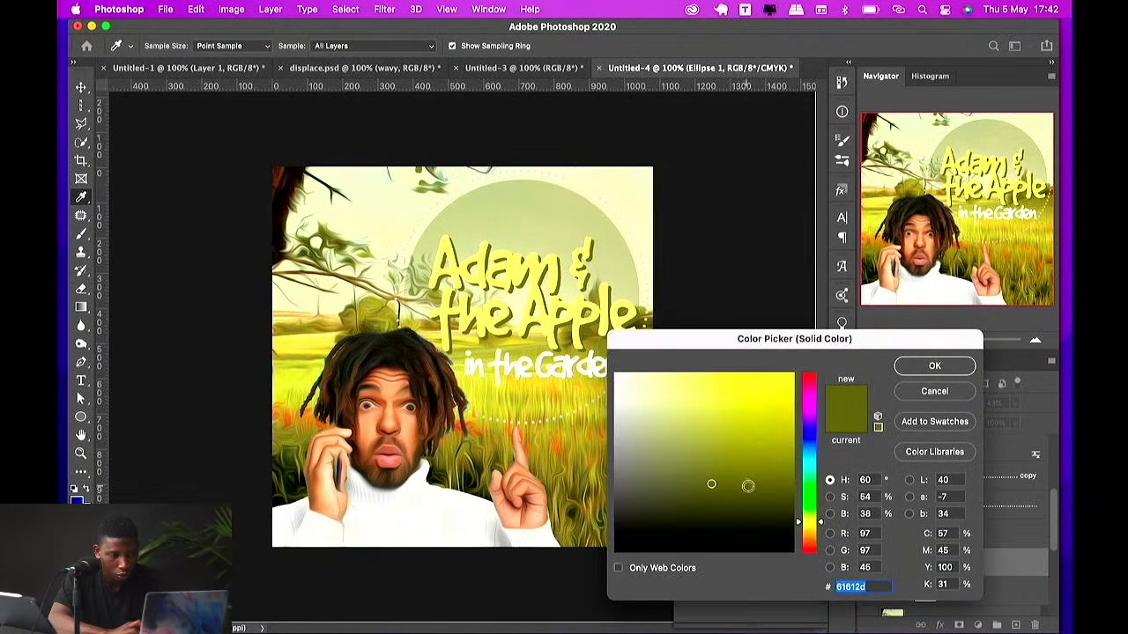
left_click_drag(715, 465, 772, 487)
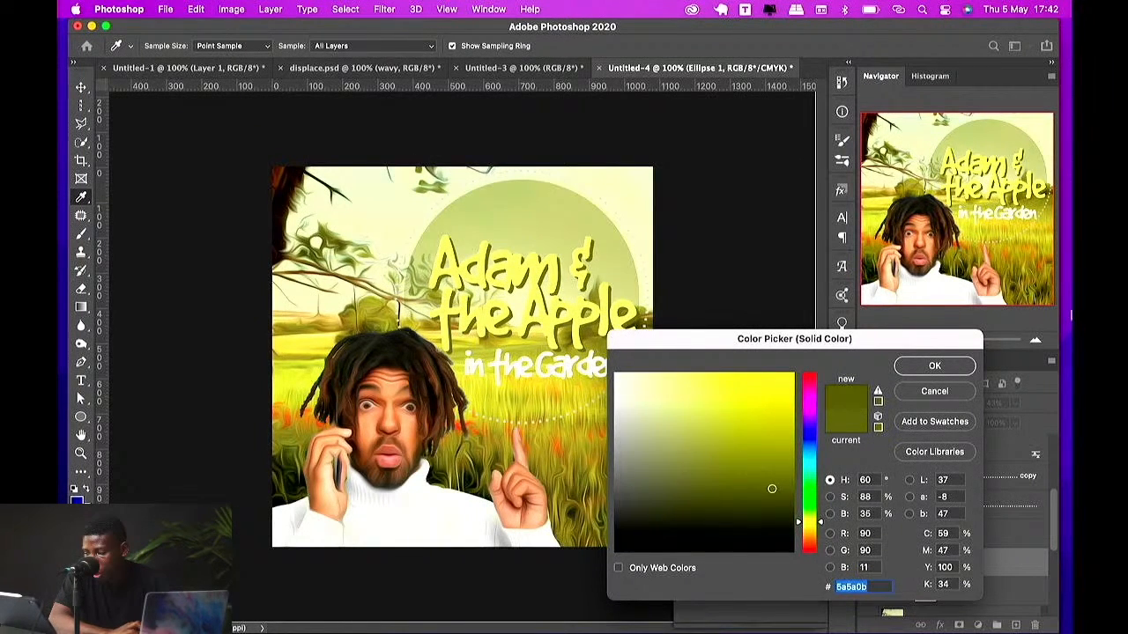
left_click(789, 500)
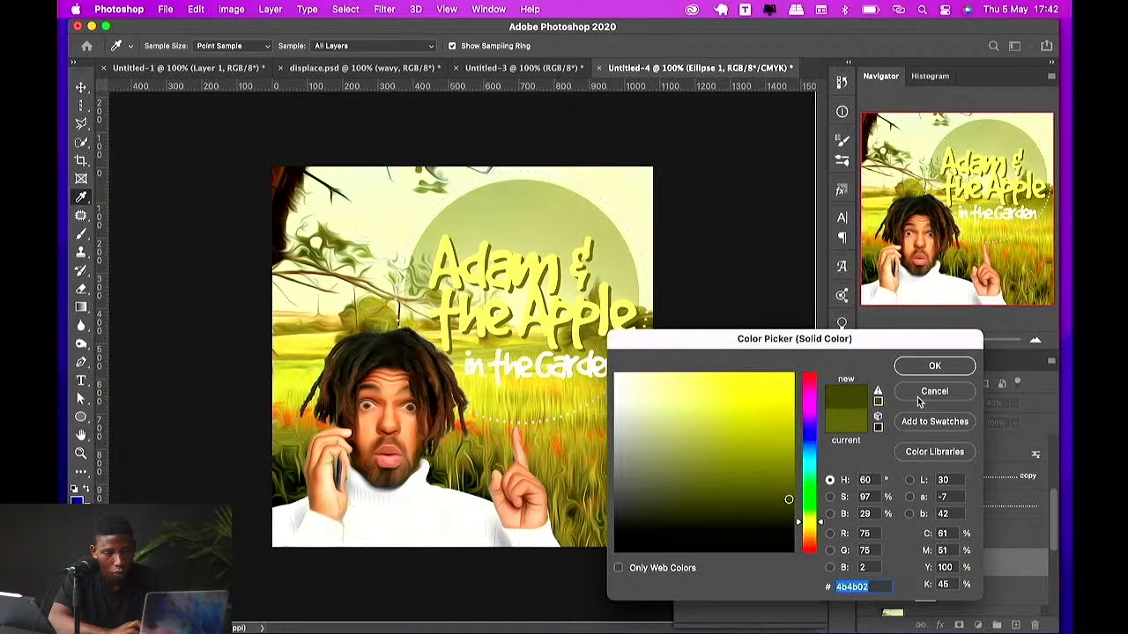
left_click(937, 364)
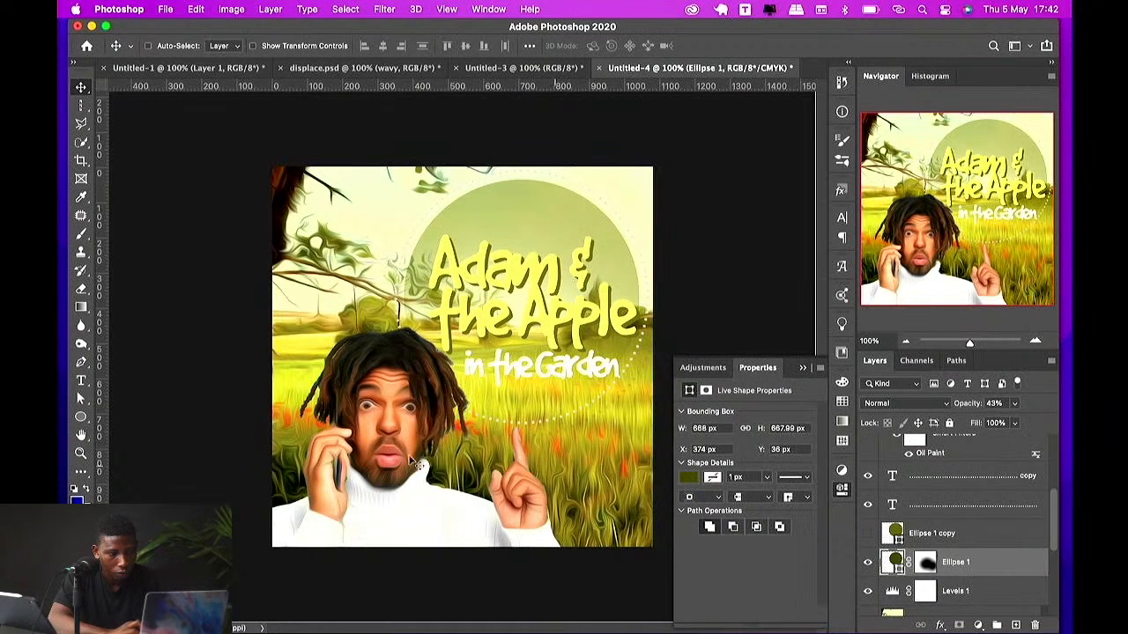
Step: Move the oil-painted portrait upward in the cover
left_click_drag(412, 460, 414, 436)
left_click_drag(406, 429, 401, 411)
left_click(527, 196)
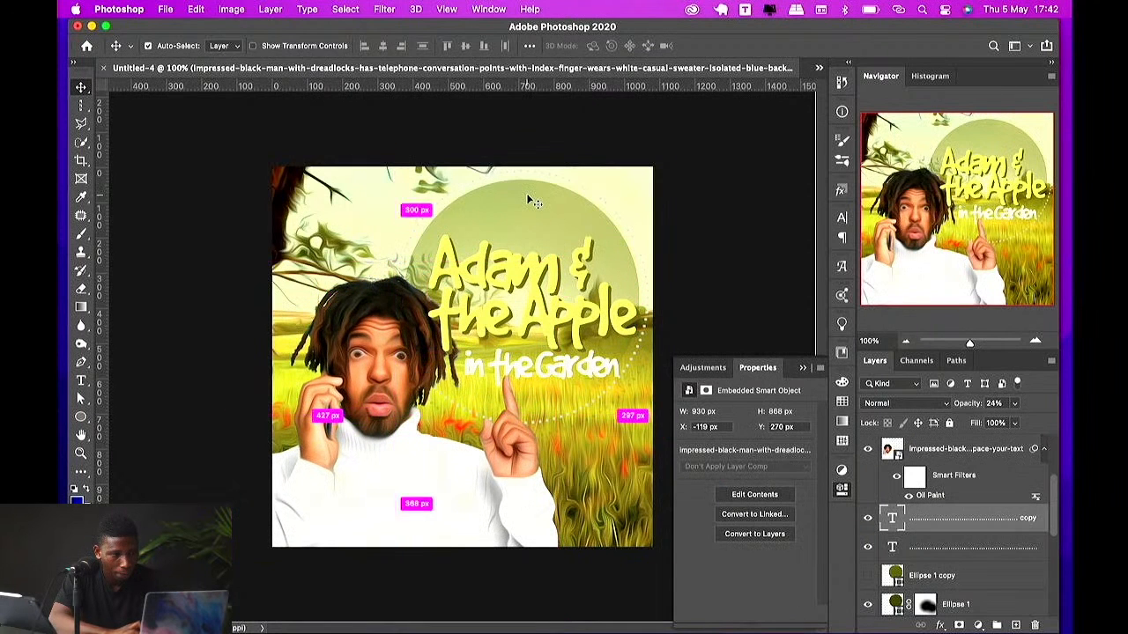
left_click(950, 587)
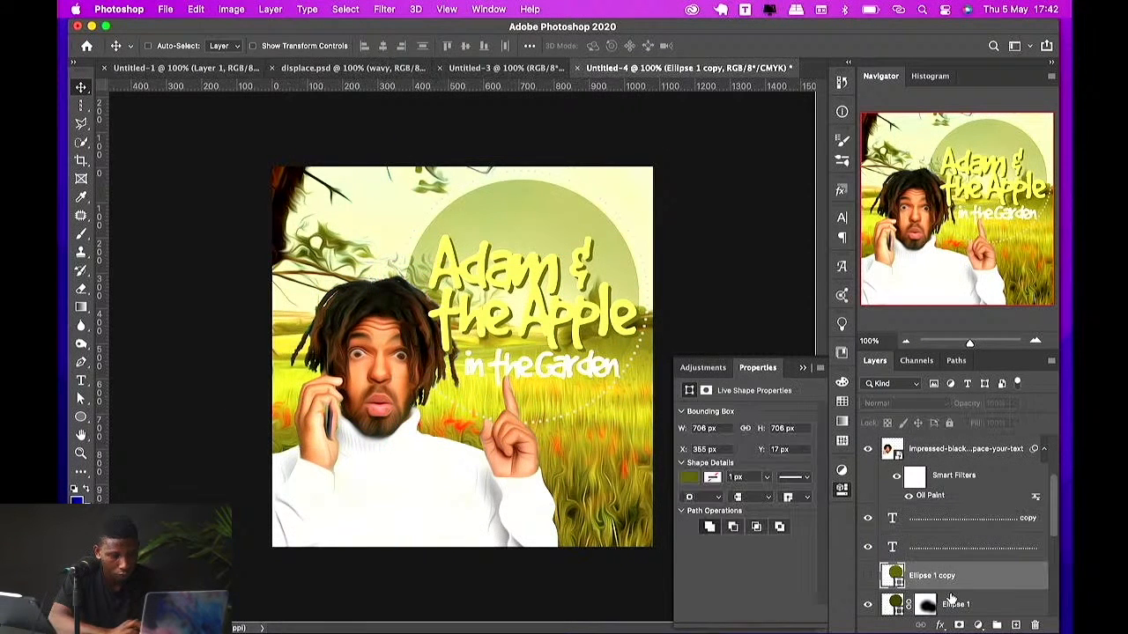
key("super+j")
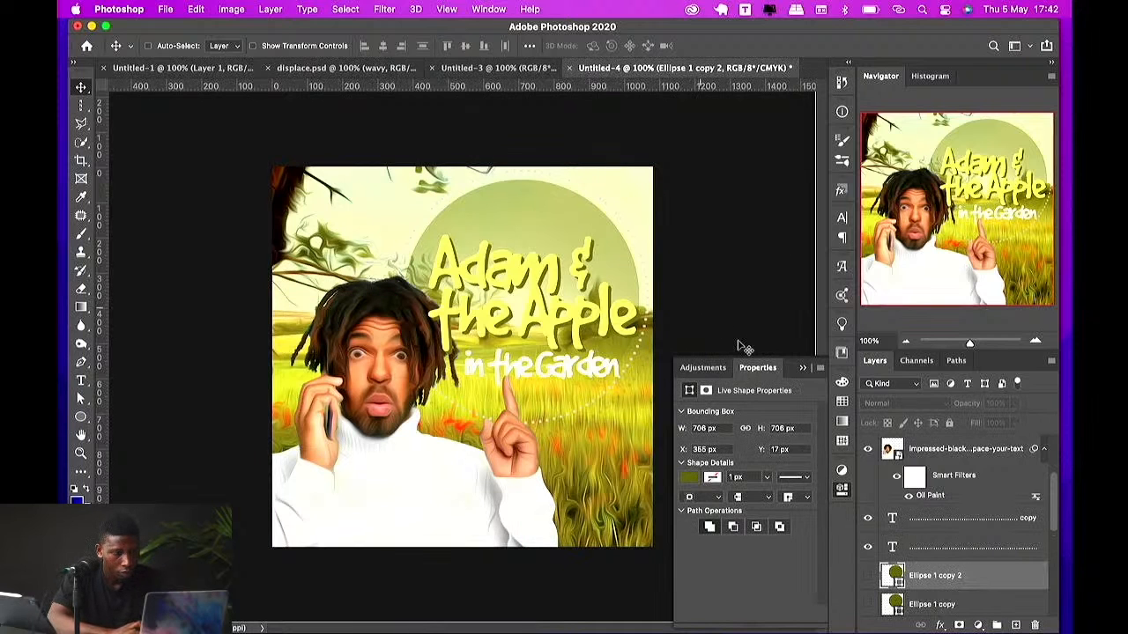
key("BackSpace")
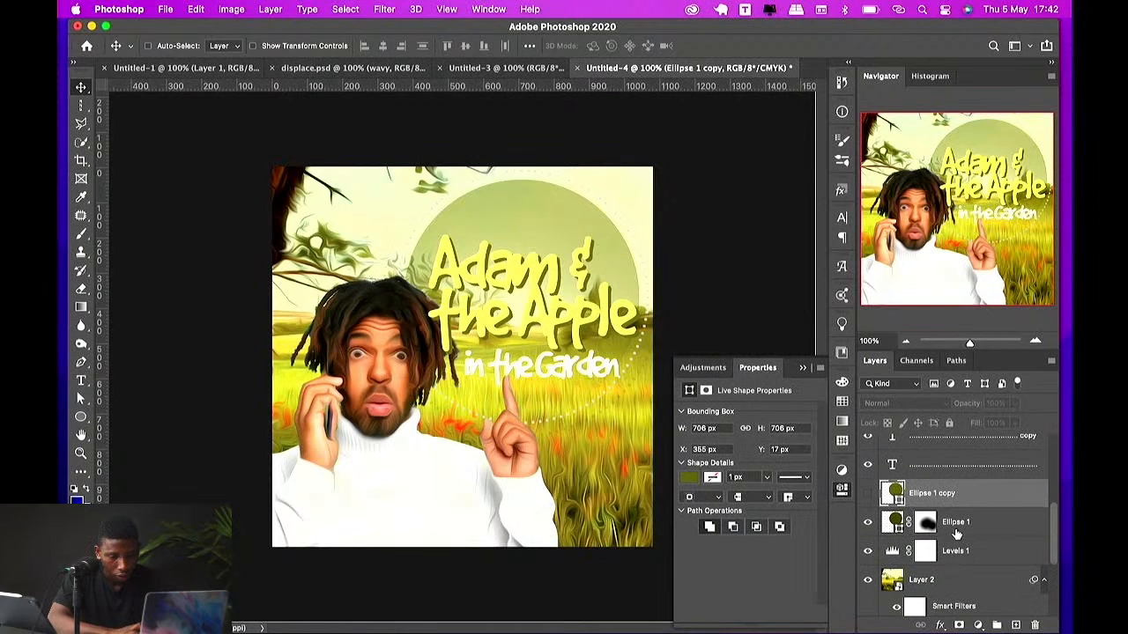
Step: Rotate the faded olive circle slightly with Free Transform
left_click(956, 523)
key("super+t")
left_click_drag(667, 337, 638, 293)
key("Return")
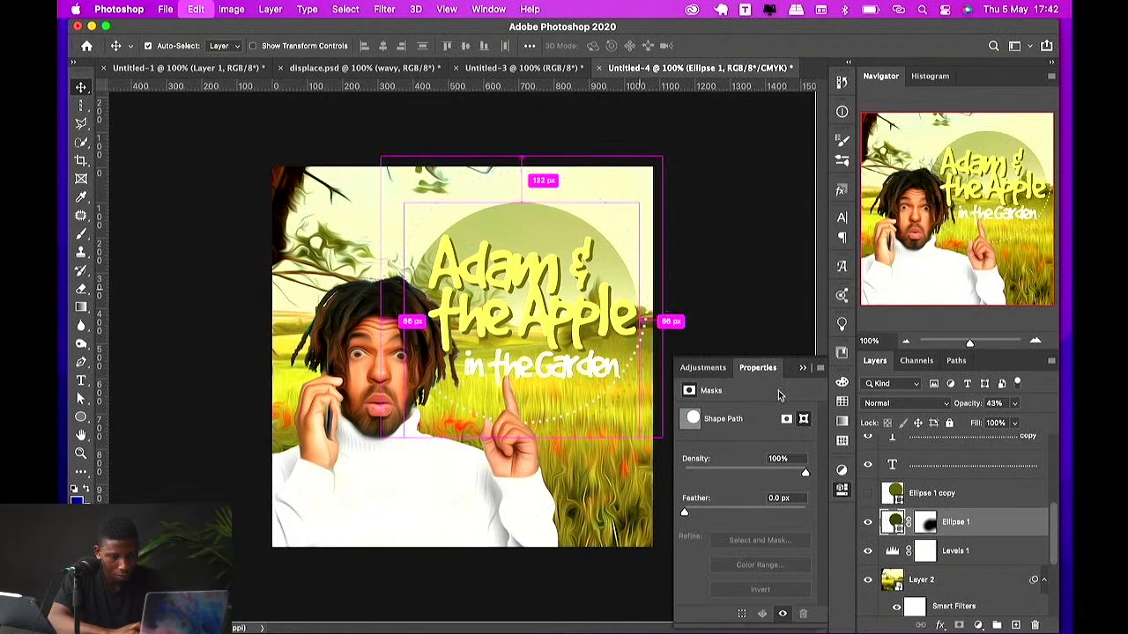
Step: Duplicate the faded circle, rotate the copy and shift it slightly left
key("super+j")
key("super+t")
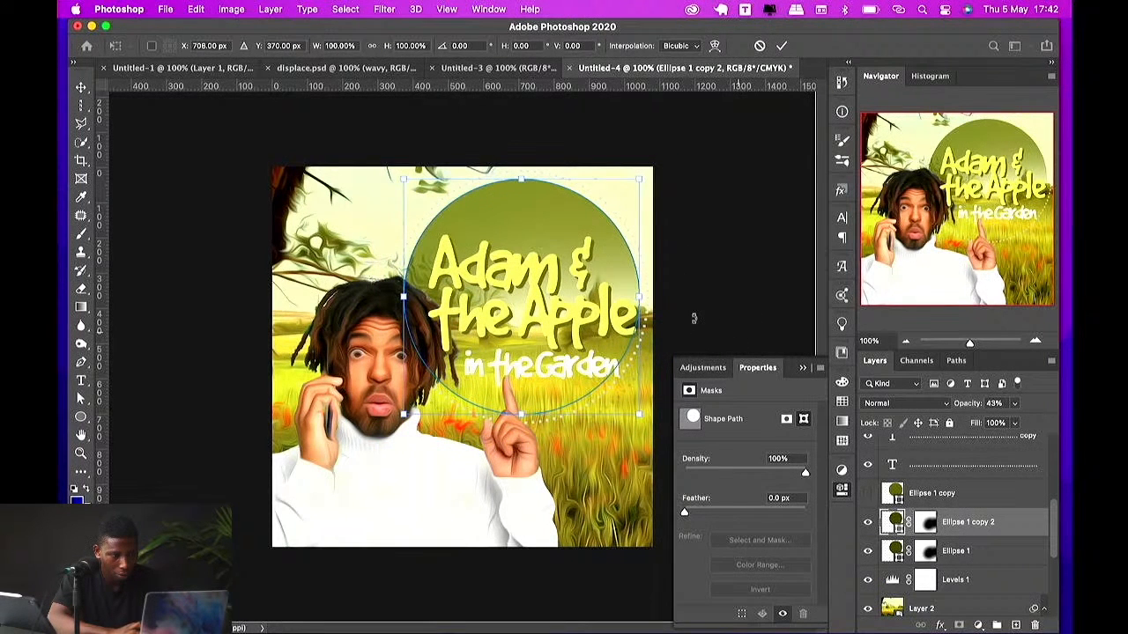
left_click_drag(691, 317, 582, 240)
key("Return")
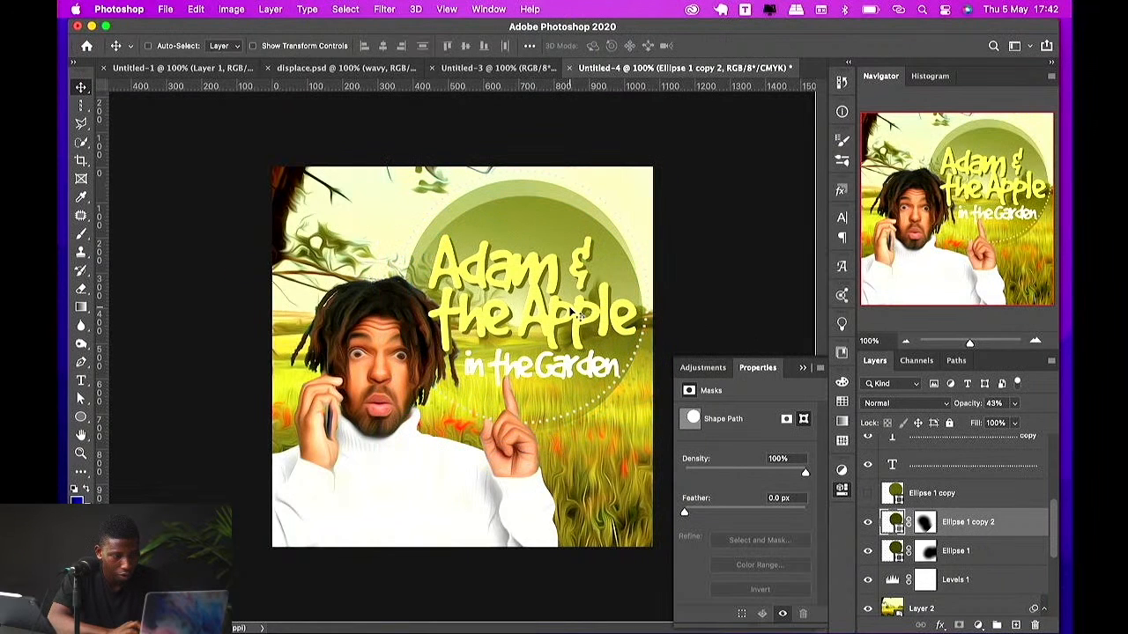
left_click_drag(579, 314, 547, 310)
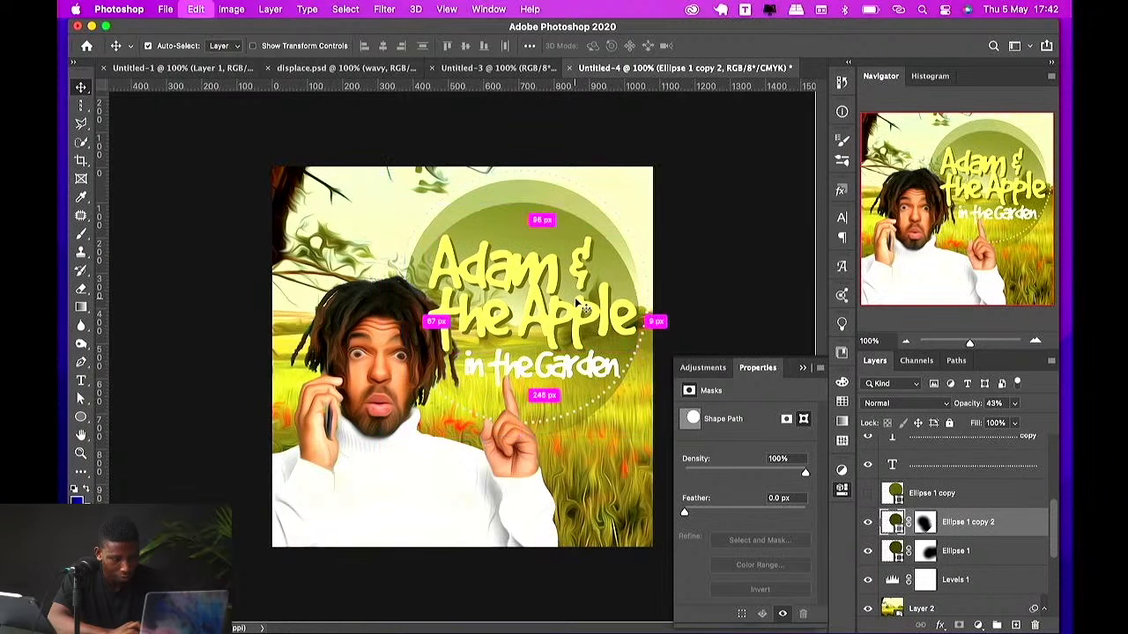
Step: Rotate the duplicated faded circle a little further with Free Transform
key("ctrl+t")
left_click_drag(526, 439, 555, 392)
key("Return")
left_click_drag(560, 253, 410, 280)
key("ctrl+t")
right_click(445, 303)
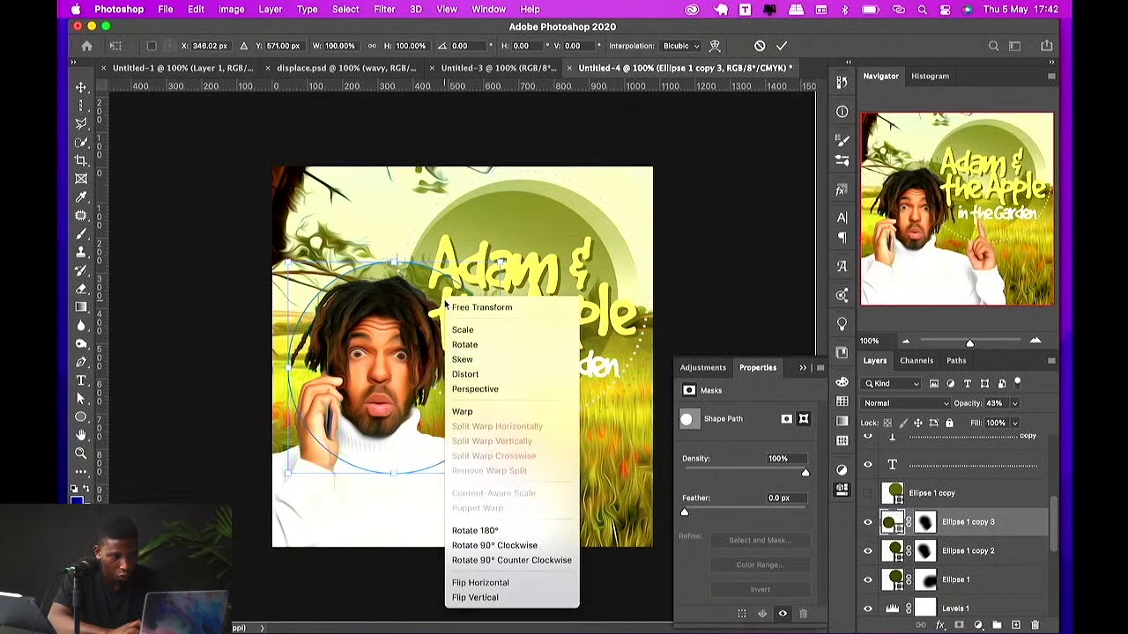
left_click(498, 582)
key("Return")
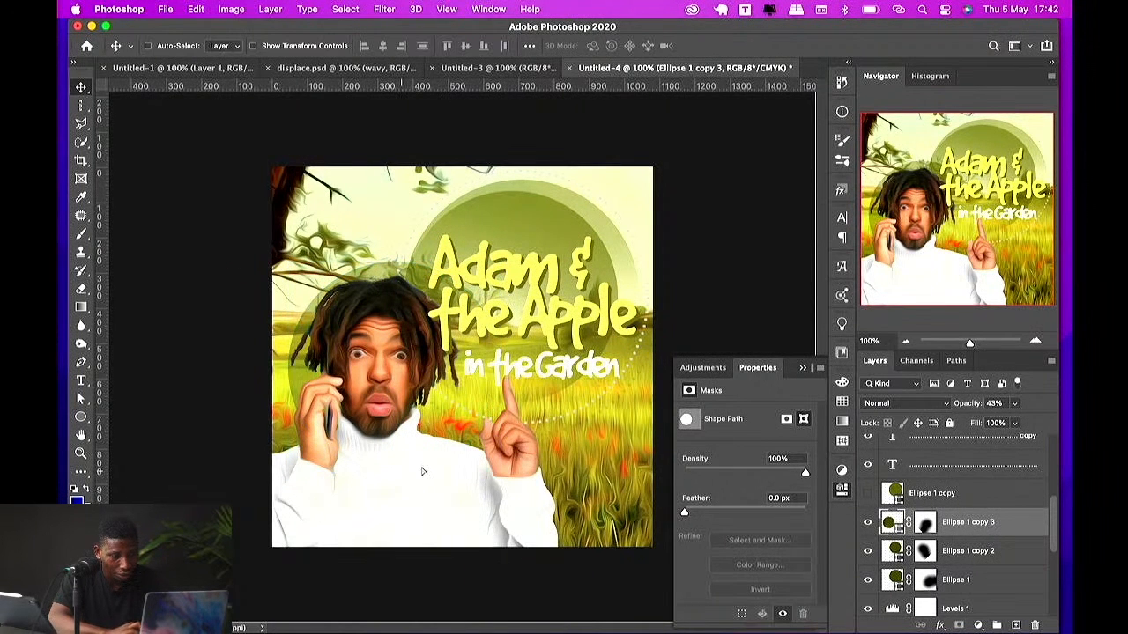
key("ctrl+t")
right_click(471, 481)
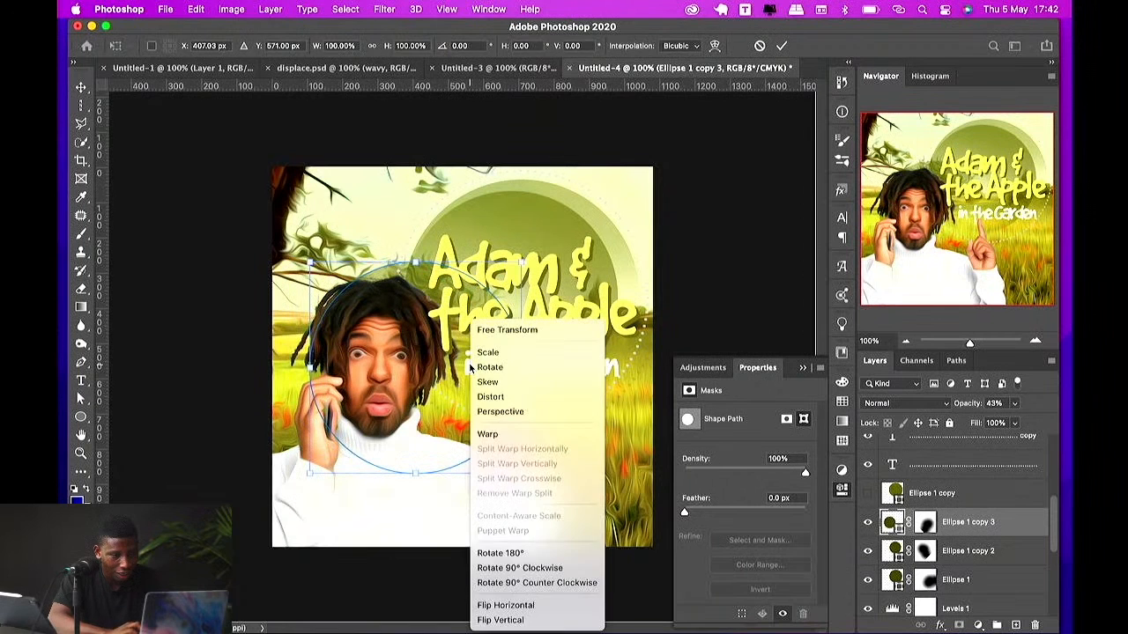
left_click(529, 620)
key("Return")
left_click_drag(458, 557, 484, 521)
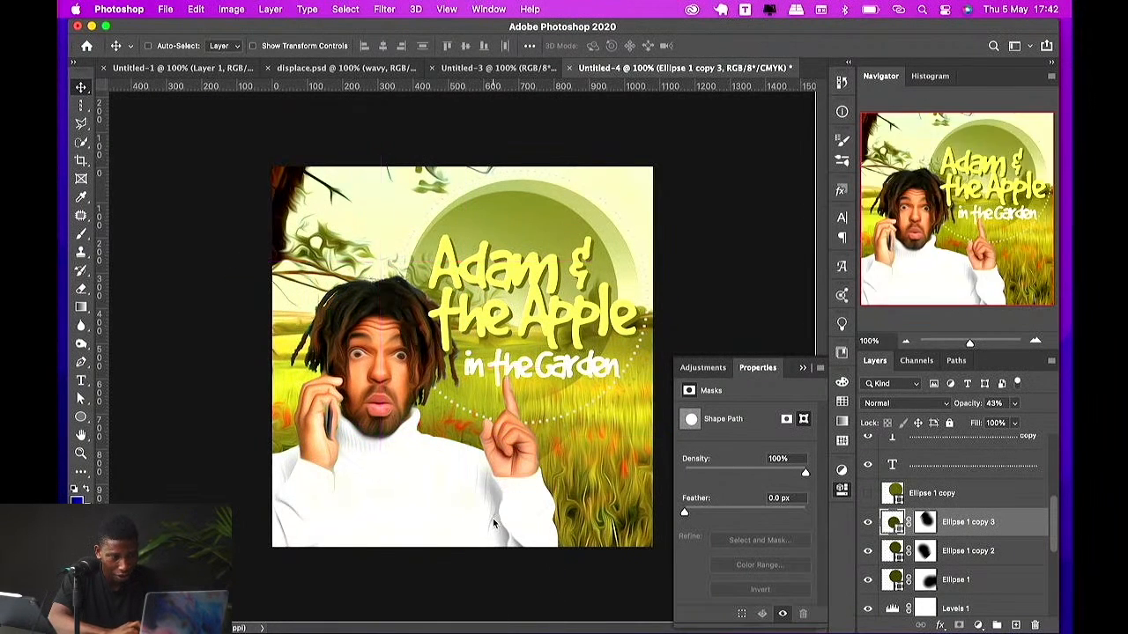
left_click_drag(479, 467, 470, 463)
key("Delete")
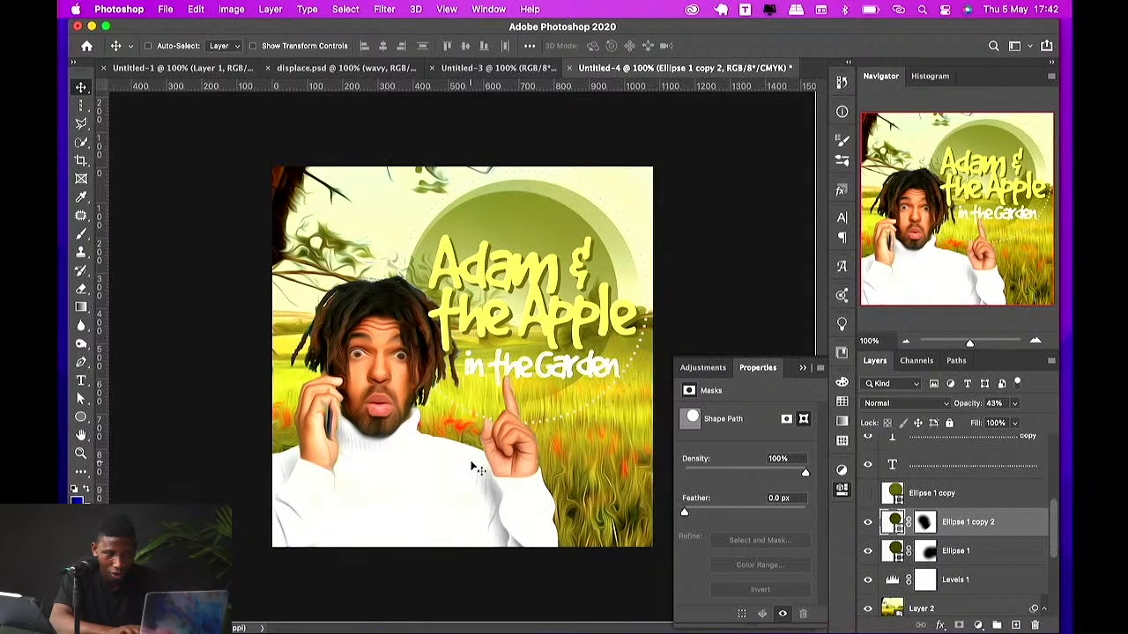
Step: Scale the 'in the Garden' subtitle down slightly with Free Transform
left_click(539, 306)
left_click(593, 370)
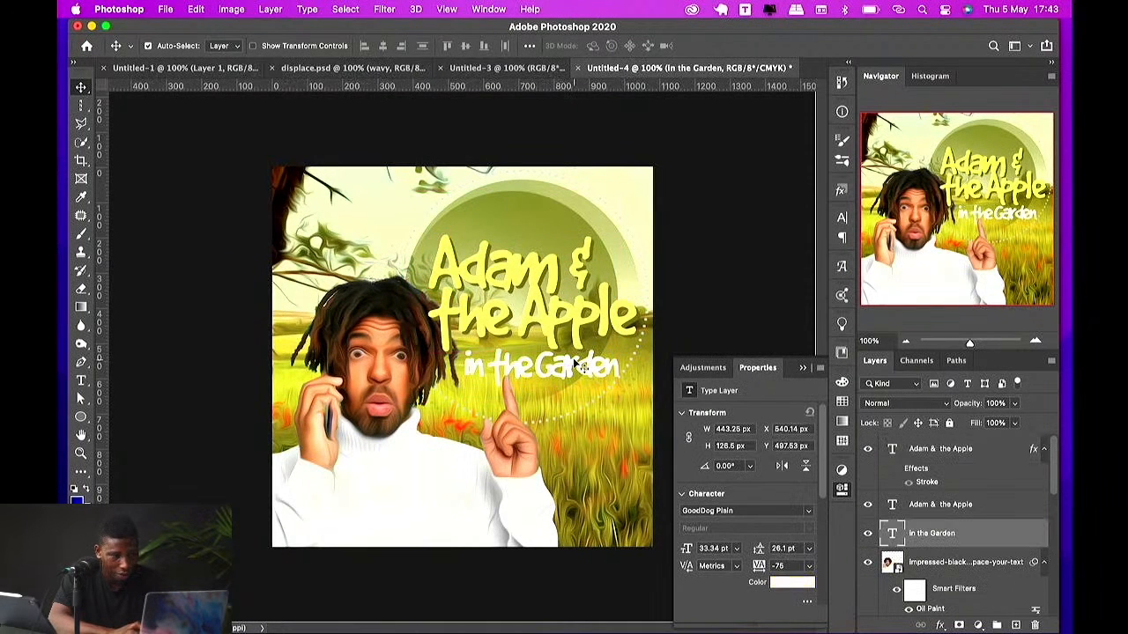
key("ctrl+t")
left_click_drag(619, 341, 599, 337)
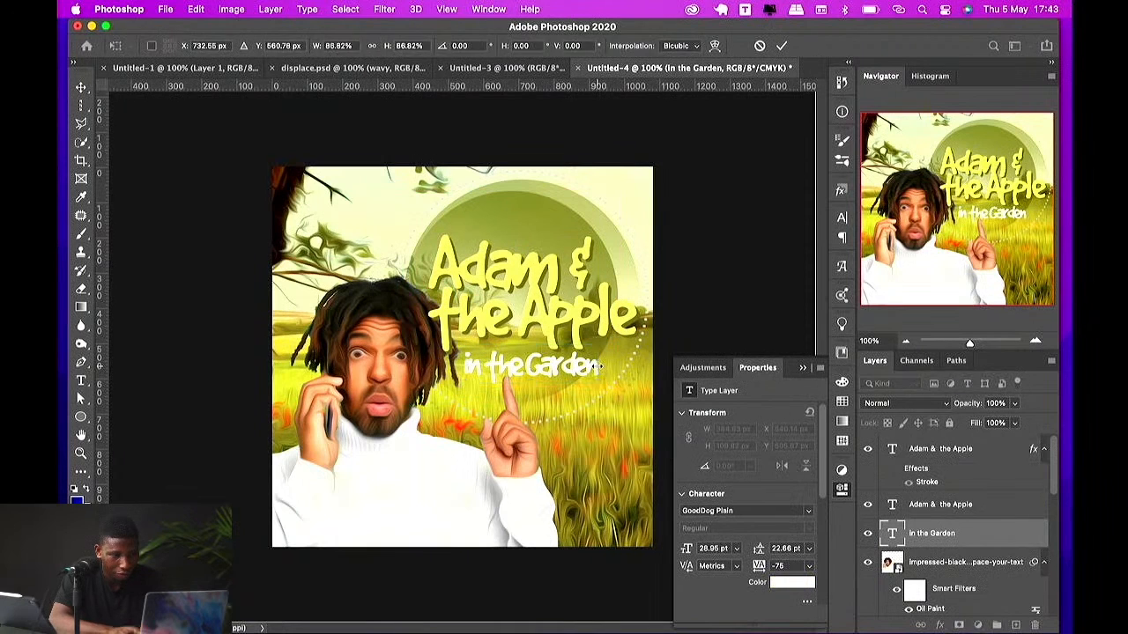
key("Return")
Step: Set the subtitle's tracking to -50 and nudge it slightly down and right
left_click(807, 572)
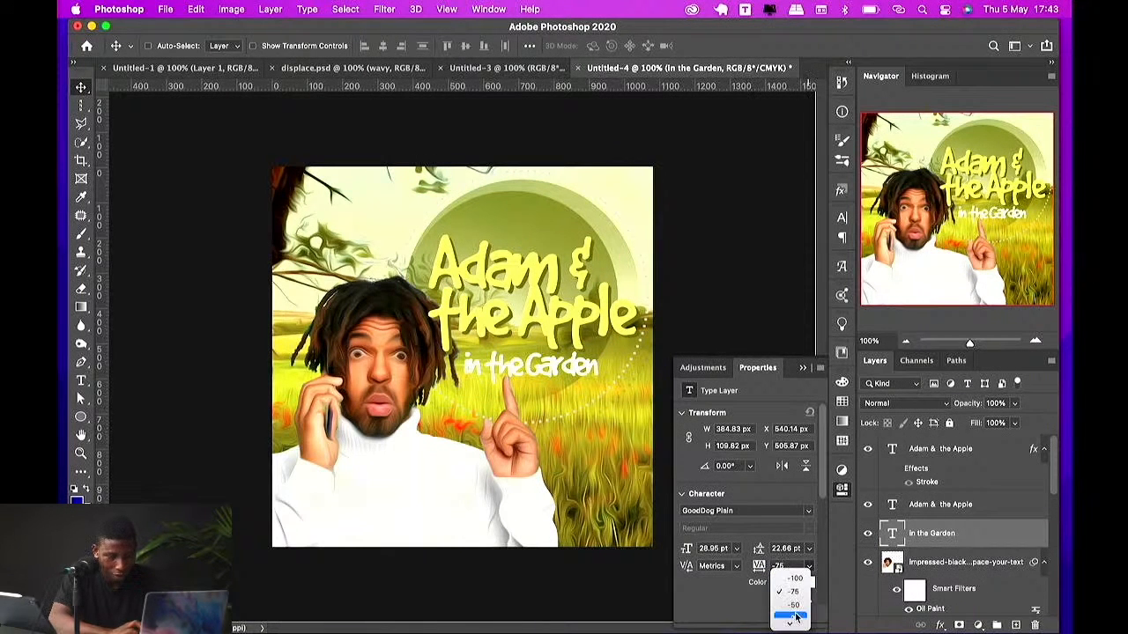
left_click(793, 602)
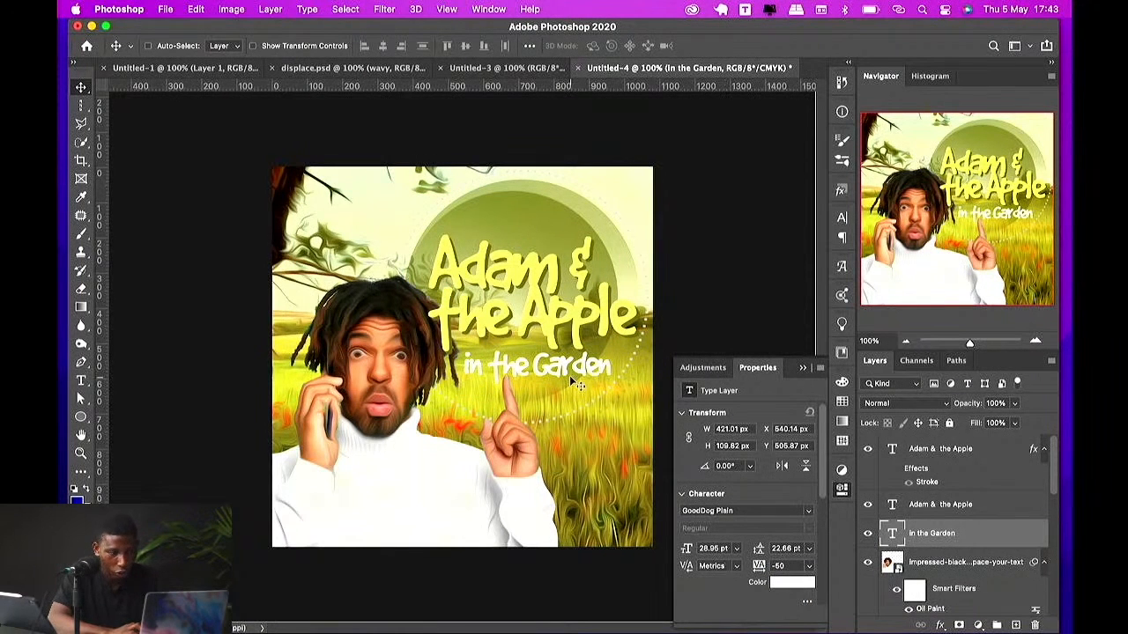
left_click_drag(567, 374, 578, 384)
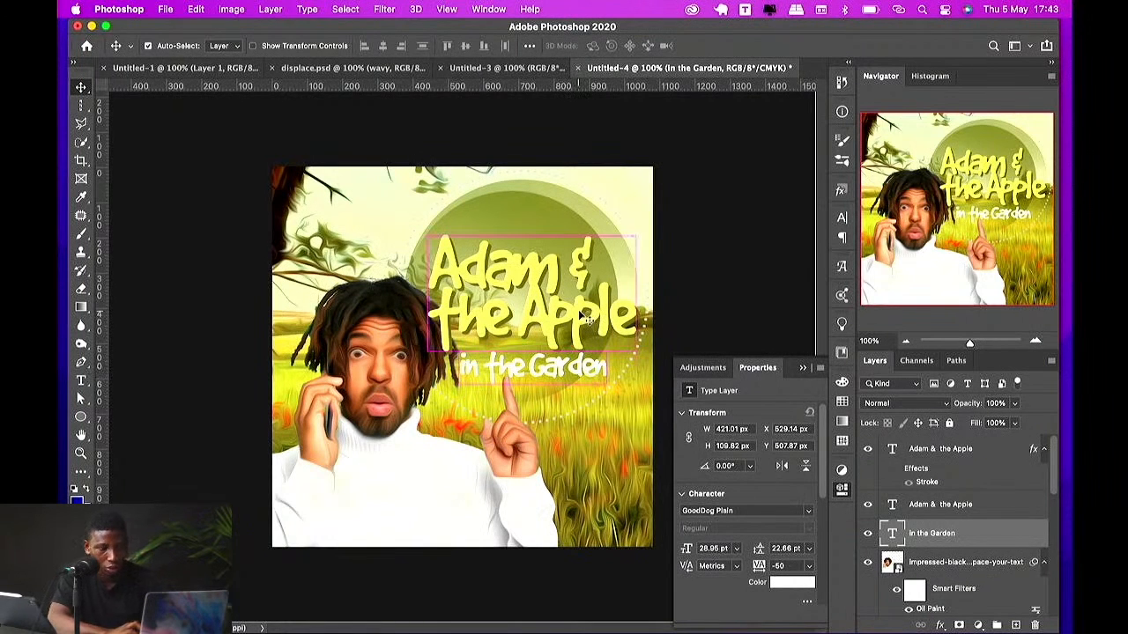
Step: Delete the hidden Layer 1 with its Crystallize smart filter
left_click(579, 310)
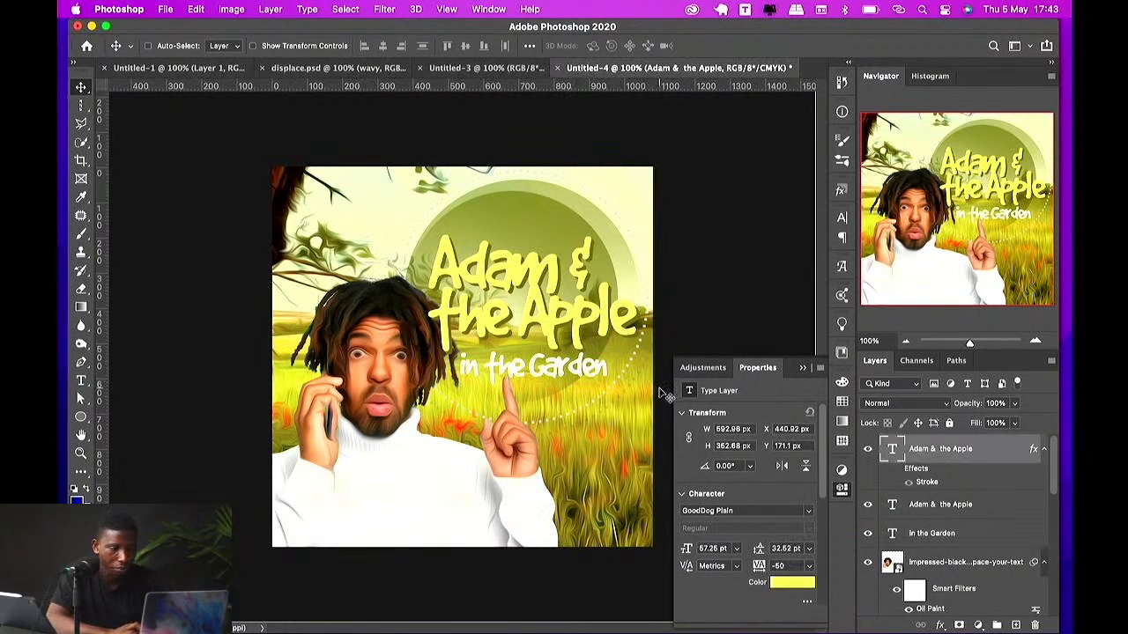
left_click(628, 196, "super")
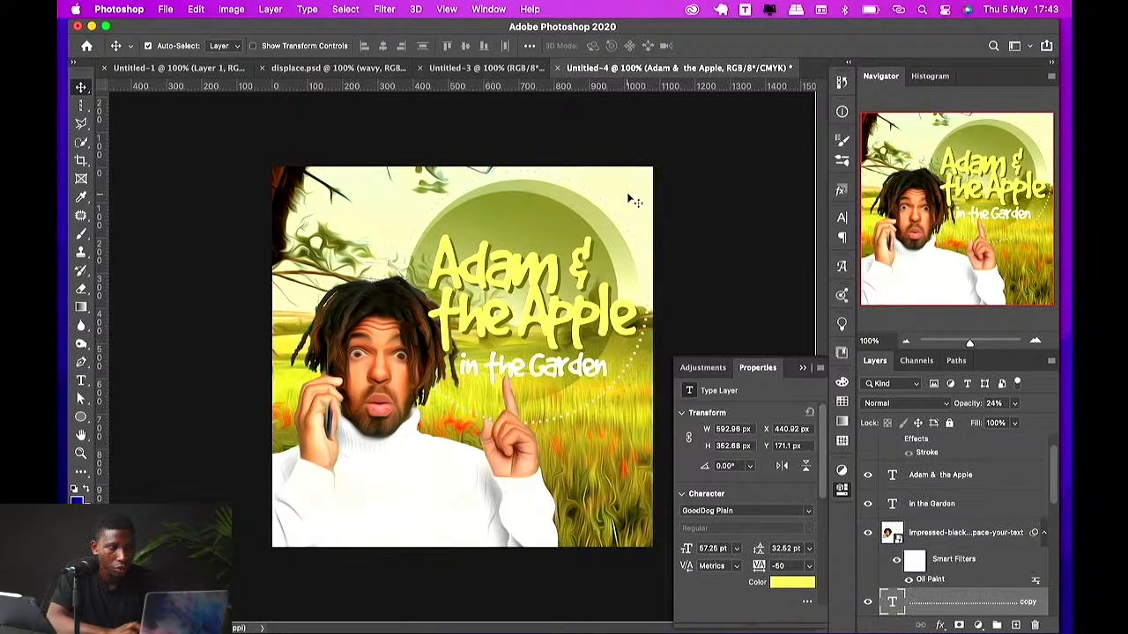
scroll(927, 571, "down", 5)
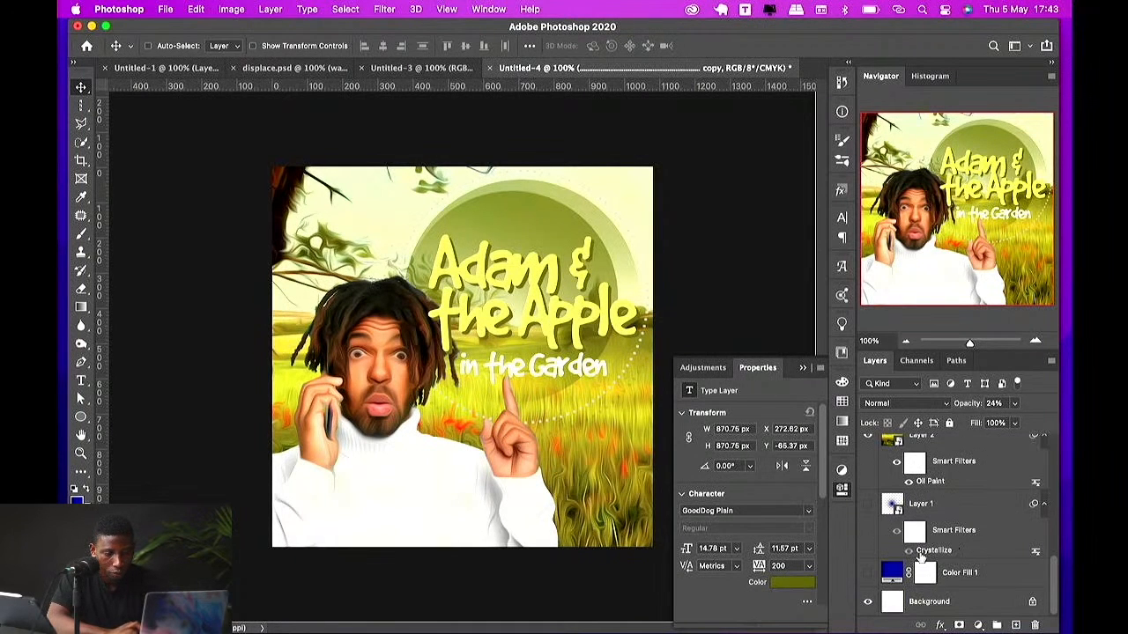
left_click(916, 504)
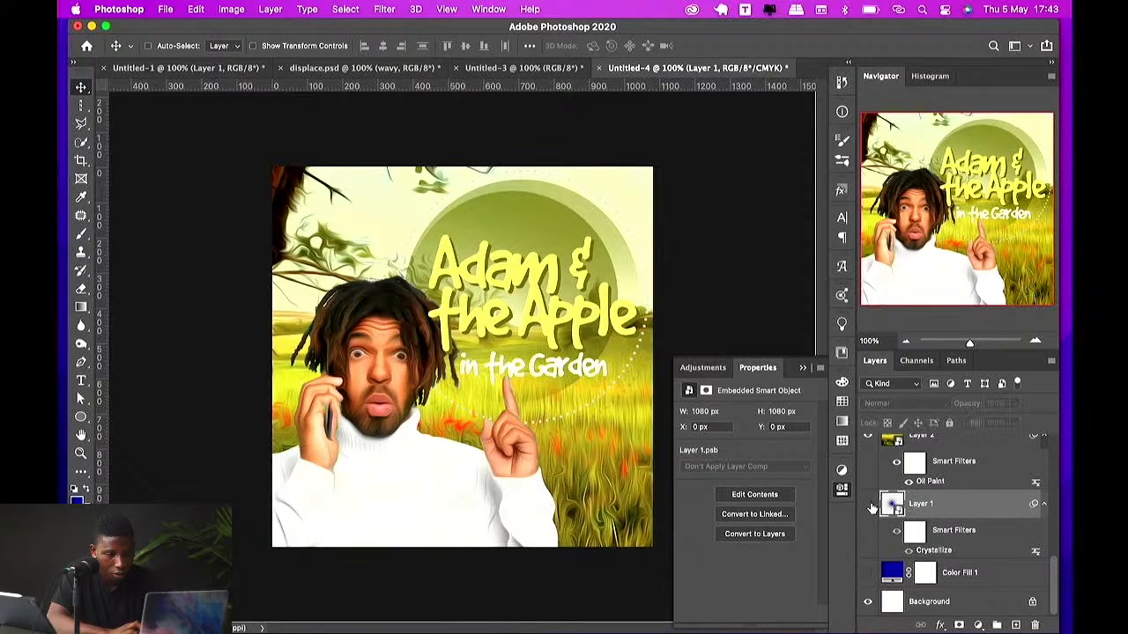
scroll(912, 508, "up", 3)
left_click_drag(923, 578, 921, 477)
key("Delete")
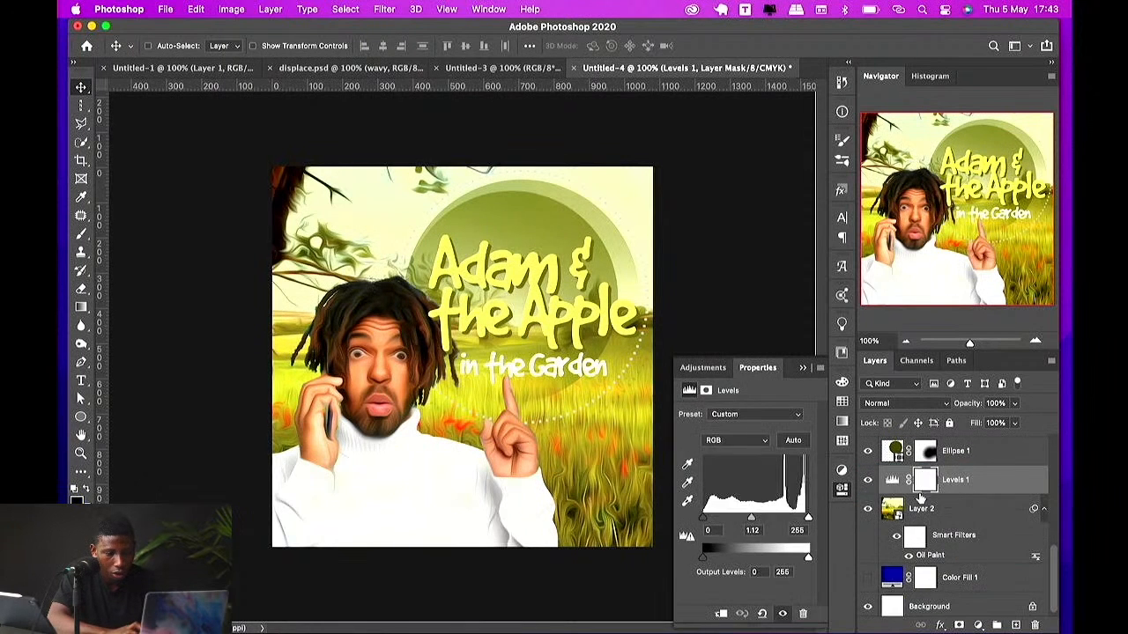
Step: Change the Color Fill layer's color to #868547 sampled from the cover
left_click(892, 480)
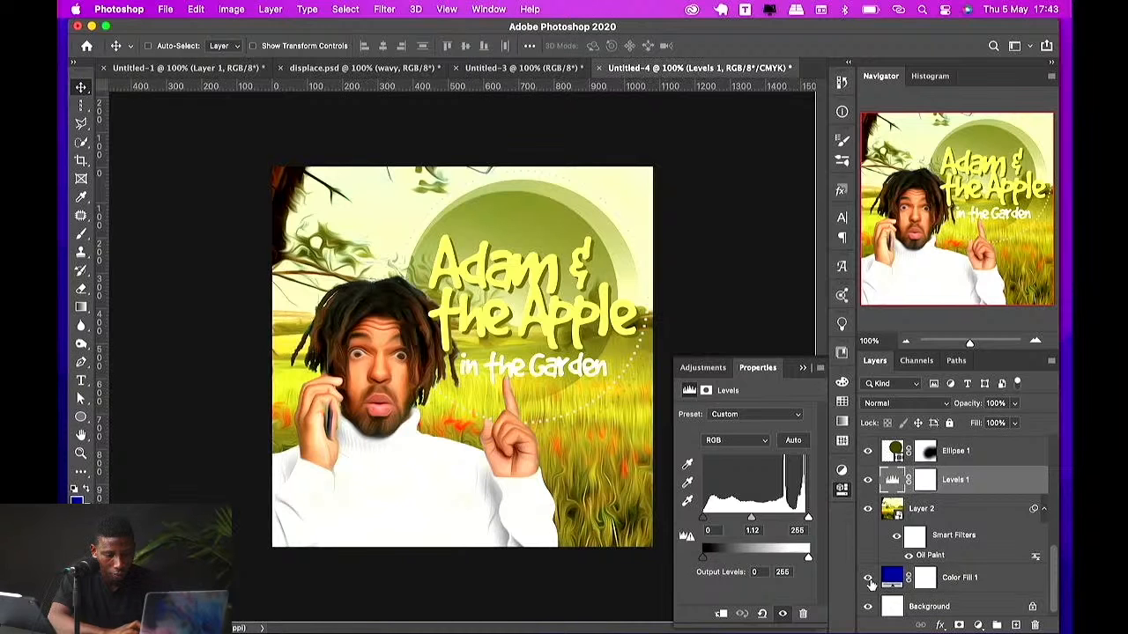
double_click(892, 579)
left_click(585, 218)
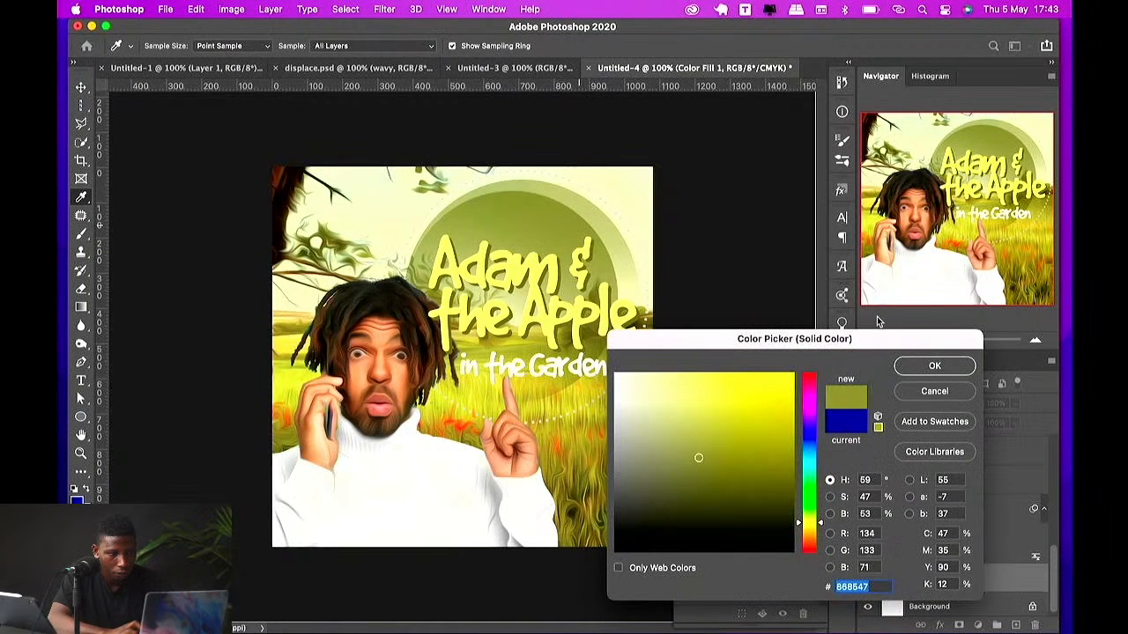
left_click(933, 365)
Step: Try masking the portrait layer with a large brush, undoing back past the fill color change
left_click(914, 518)
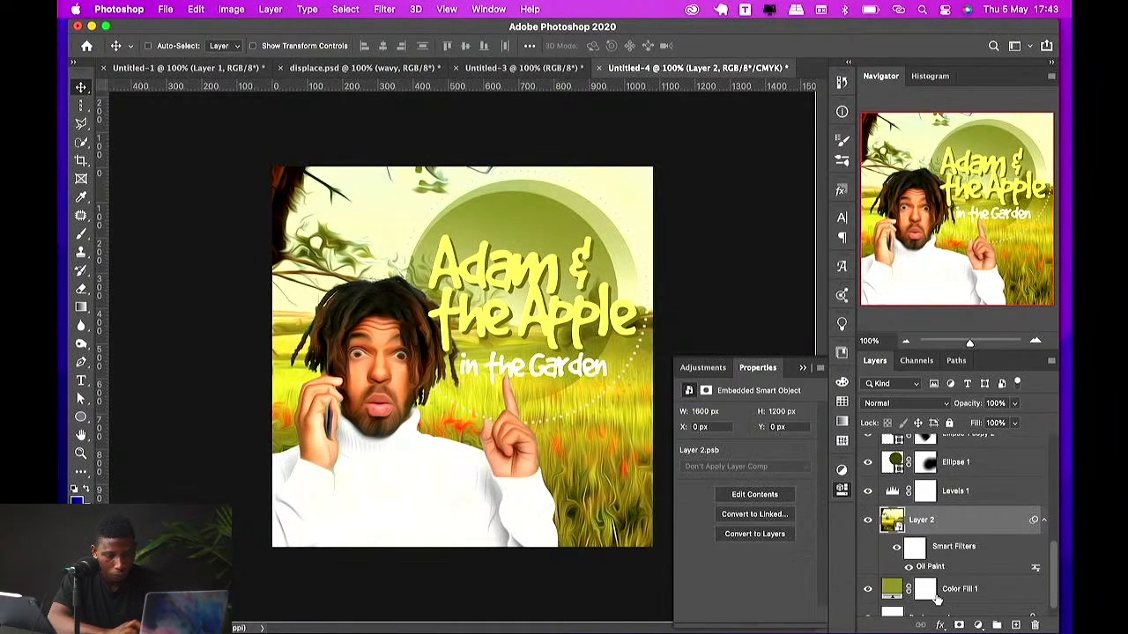
left_click(977, 624)
key("b")
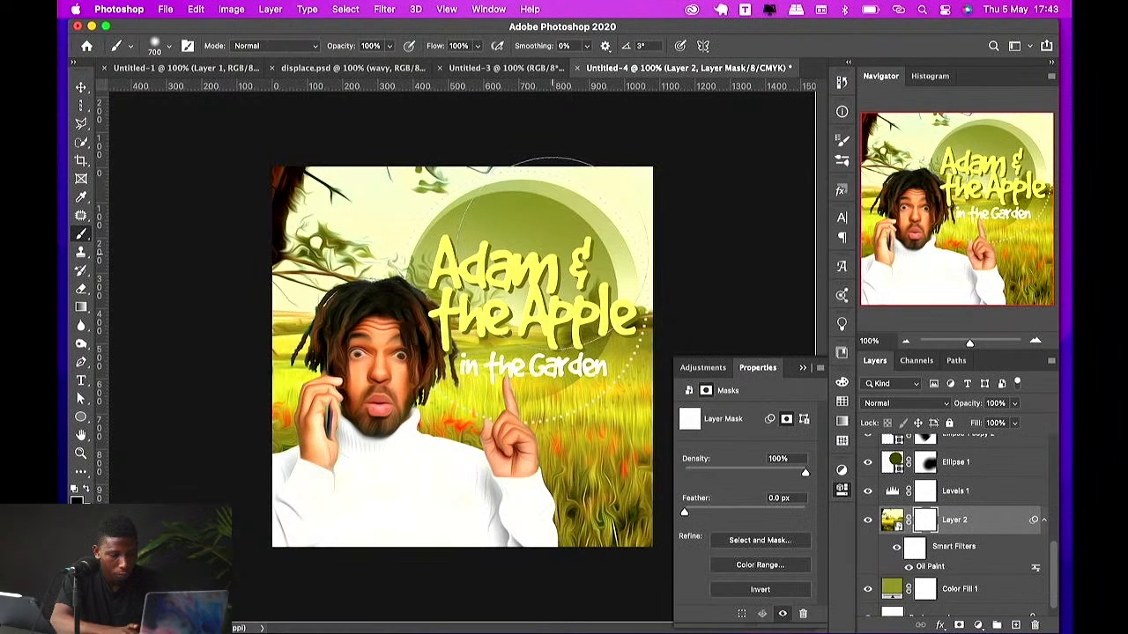
left_click(553, 253)
left_click(419, 230)
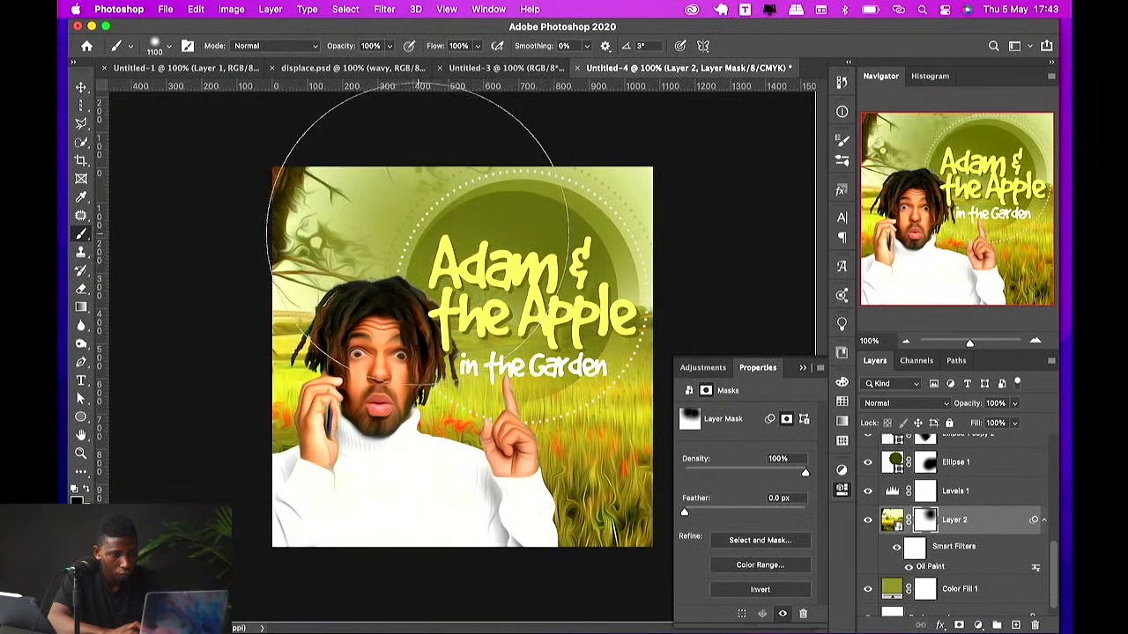
key("super+z")
key("super+z")
key("super+z")
key("super+z")
key("super+z")
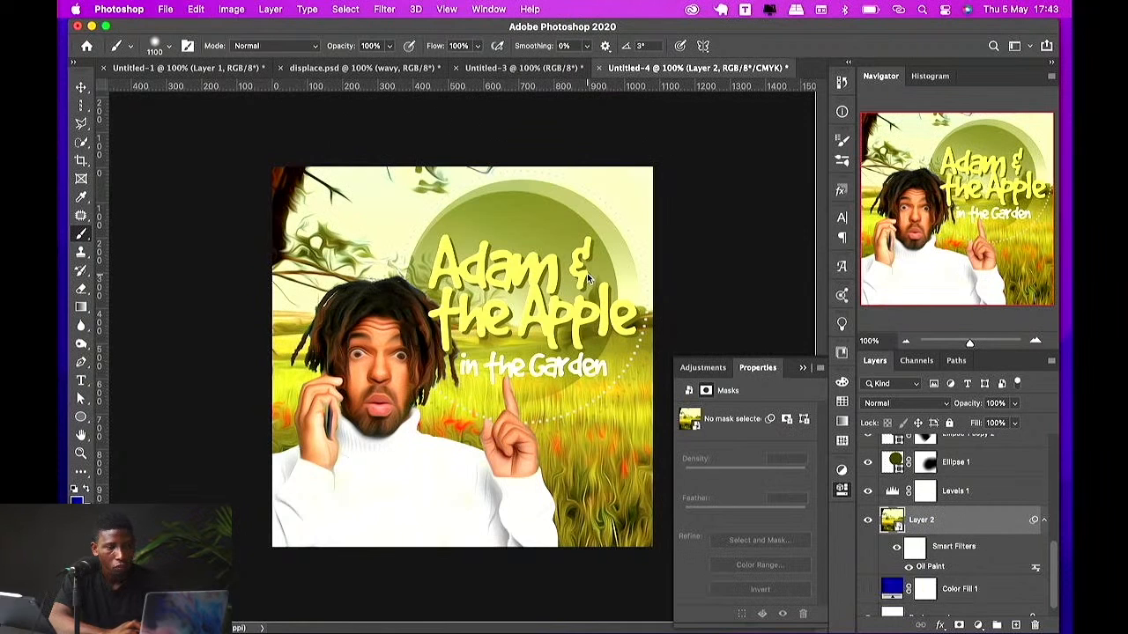
Step: Stamp all visible layers into a new top layer and convert it to a smart object
key("v")
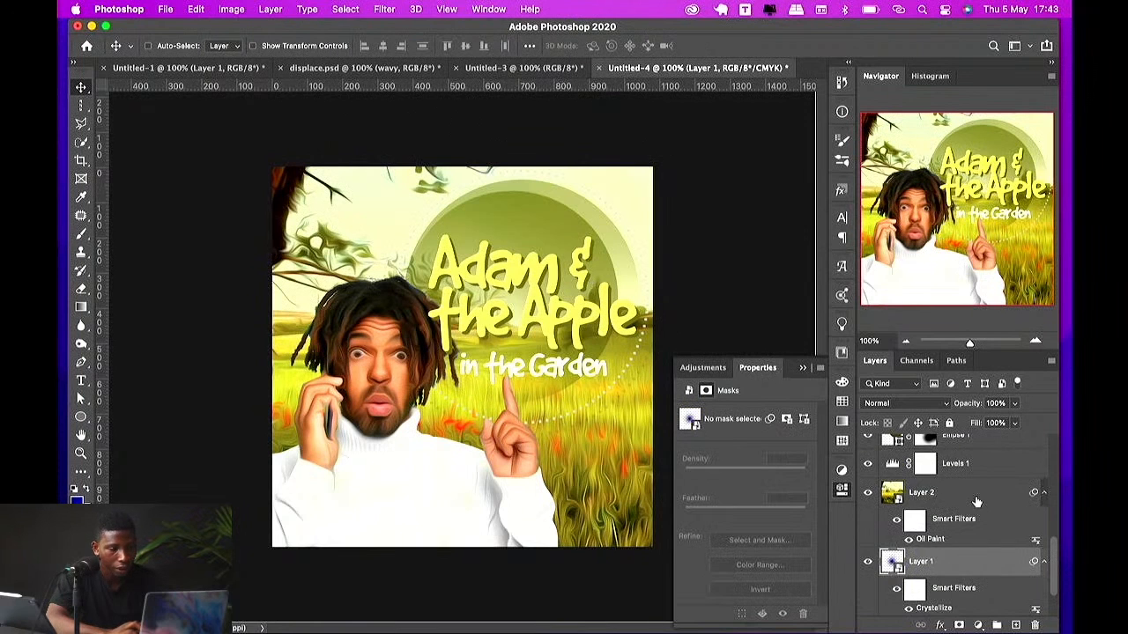
scroll(976, 463, "up", 2)
left_click(947, 448)
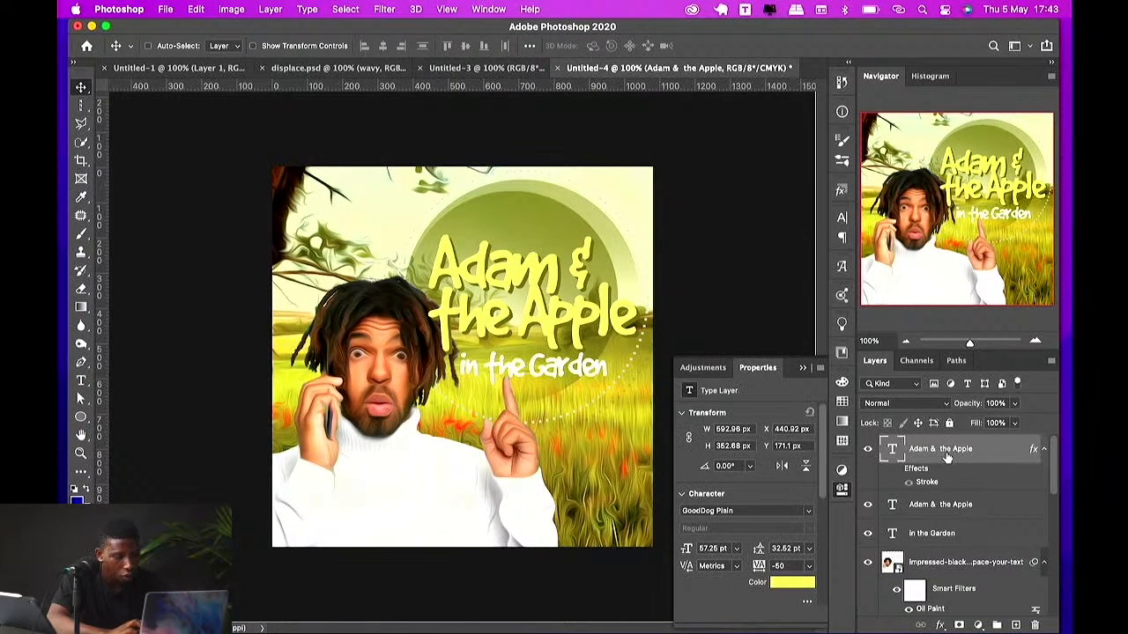
key("super+alt+shift+n")
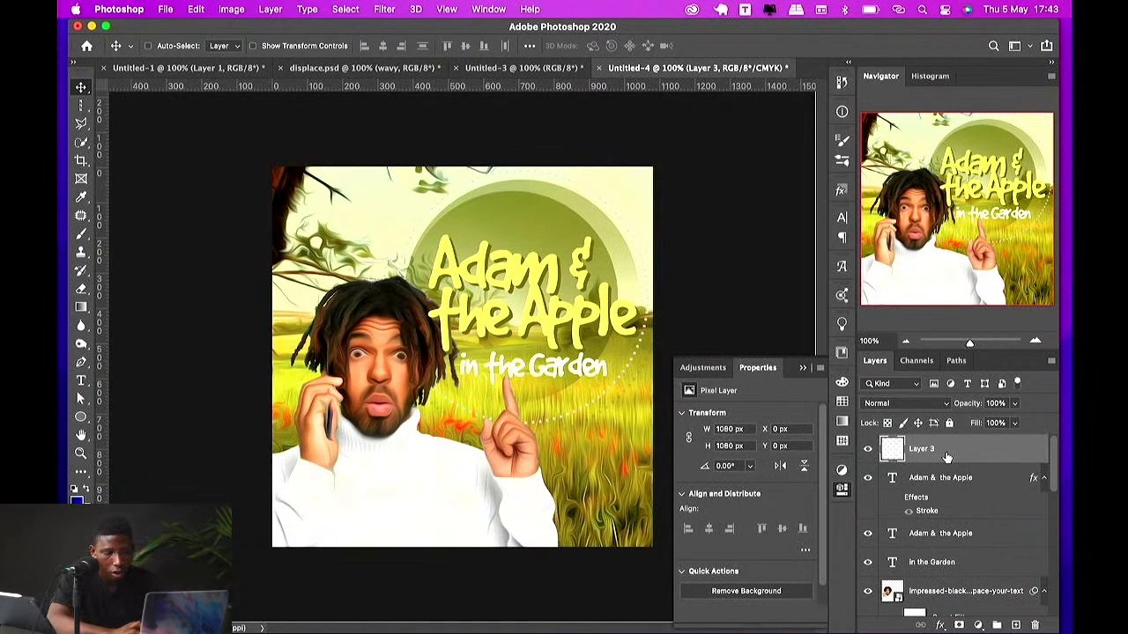
right_click(946, 456)
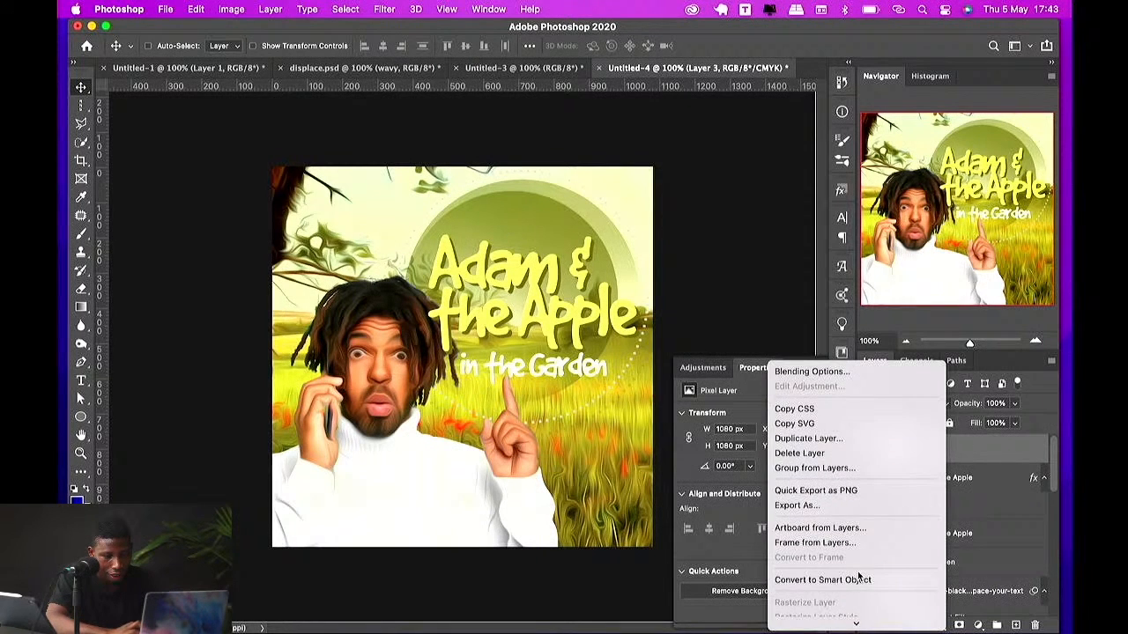
left_click(822, 580)
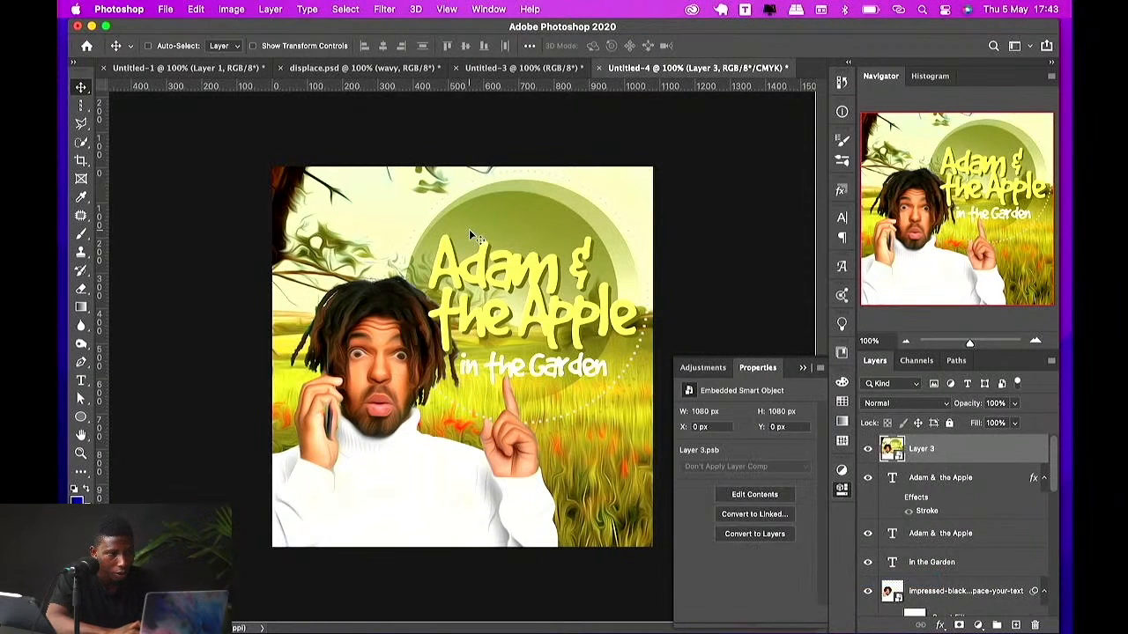
Step: Close the displace.psd document
left_click(284, 68)
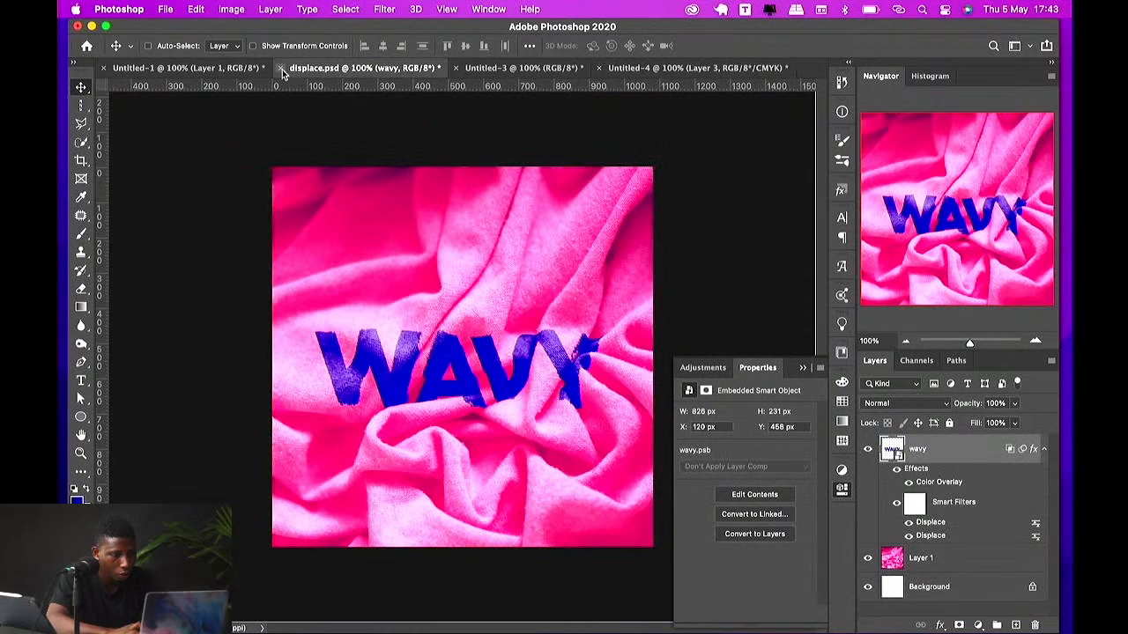
left_click(281, 69)
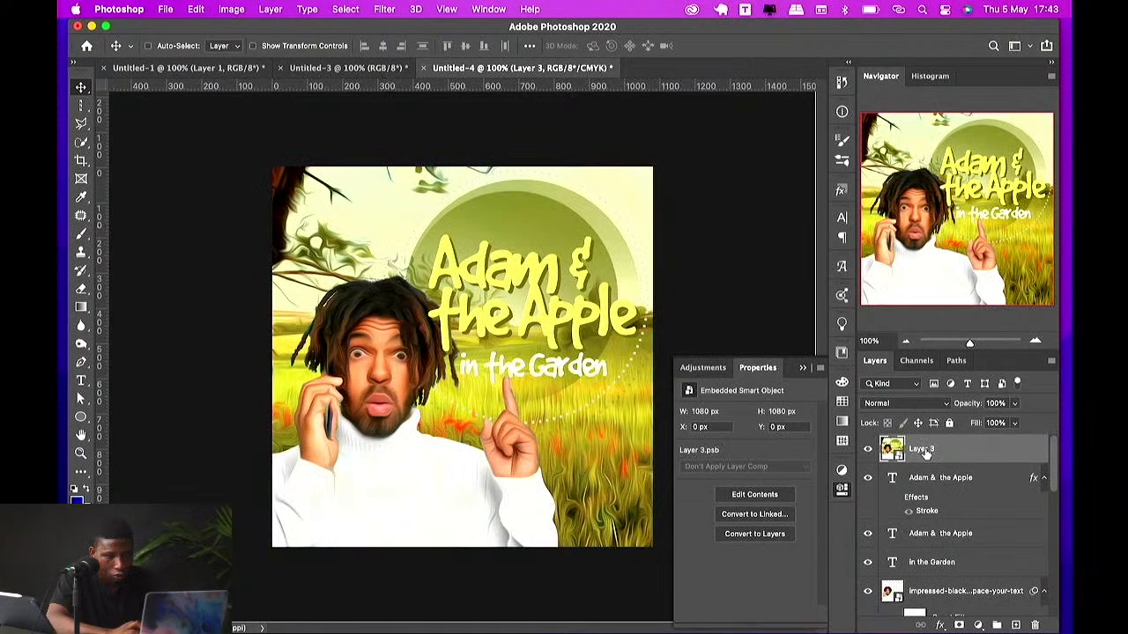
Step: Open the Camera Raw Filter on the merged layer and set Exposure to -0.42
left_click(386, 11)
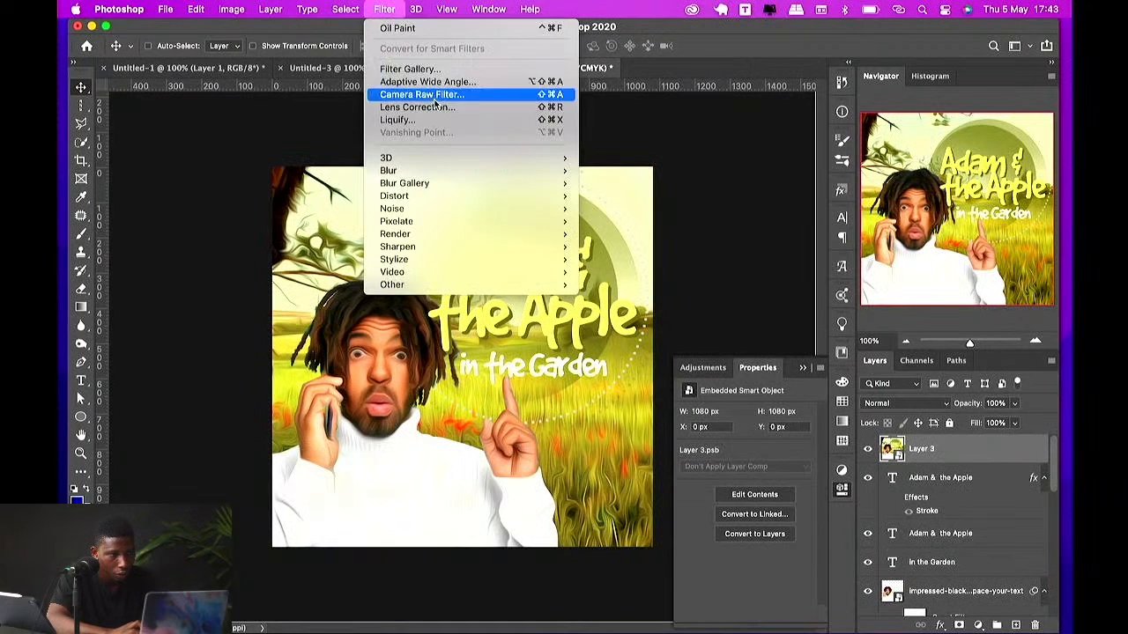
left_click(414, 94)
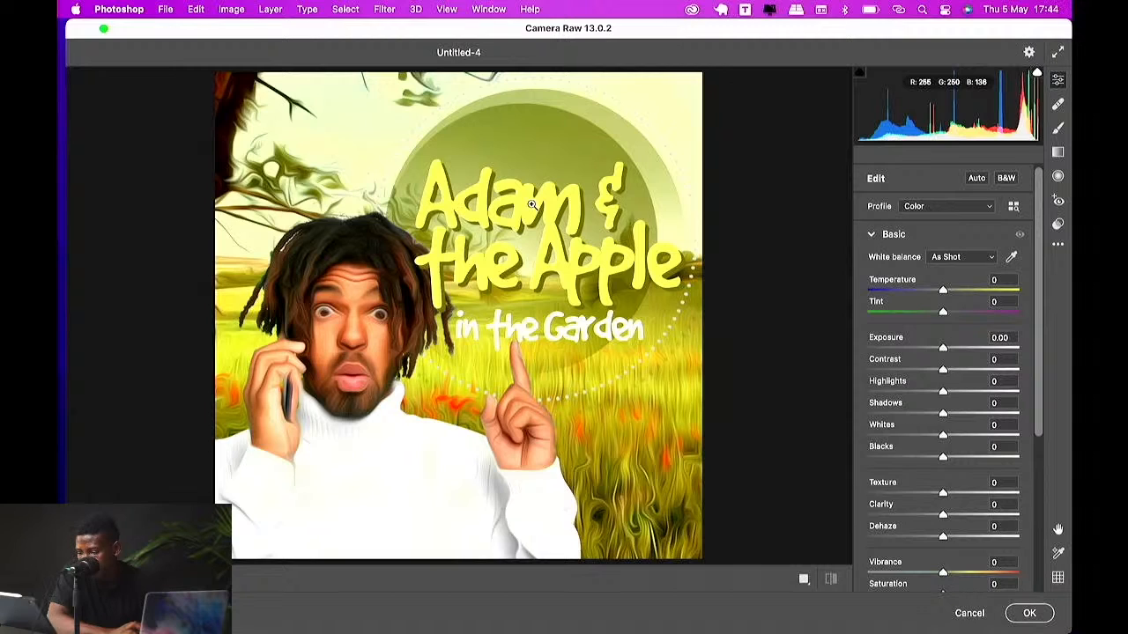
left_click(941, 346)
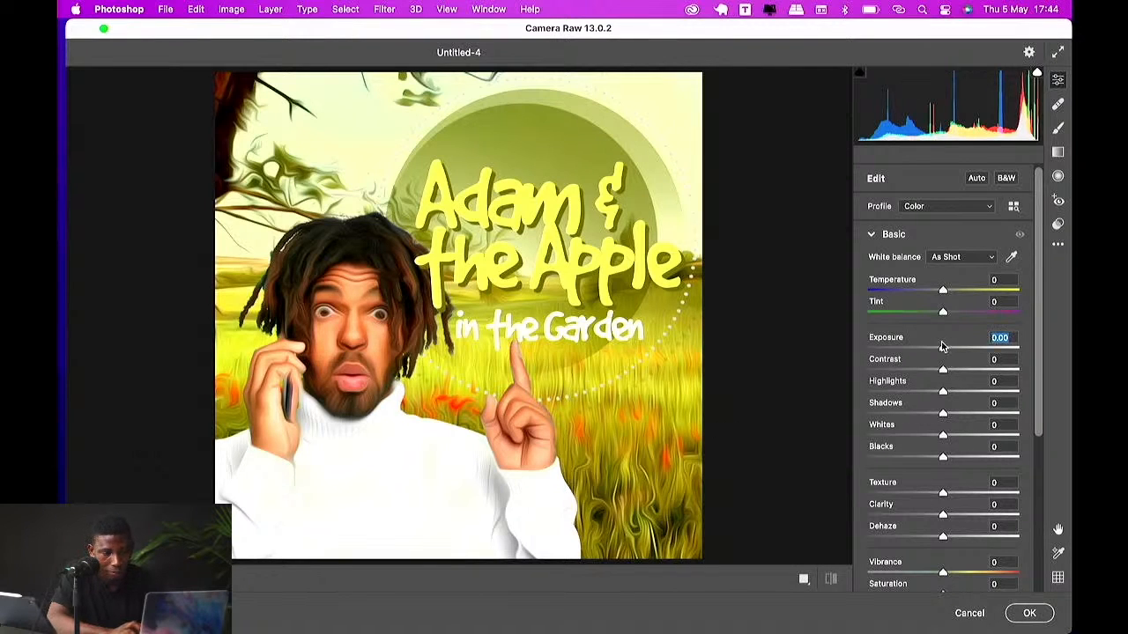
mouse_move(942, 347)
left_mouse_down()
mouse_move(889, 352)
mouse_move(937, 348)
left_mouse_up()
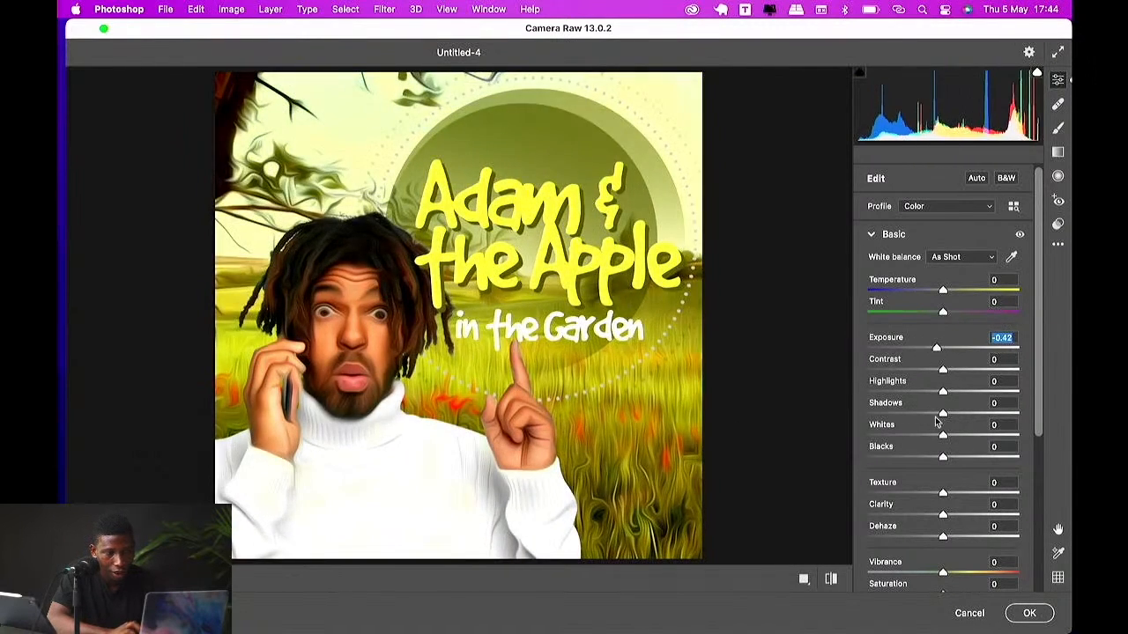
Step: Set Texture to -81, Clarity to +39, Dehaze to +13, Vibrance to +25 and Saturation to +5 in Camera Raw
left_click_drag(943, 496, 882, 496)
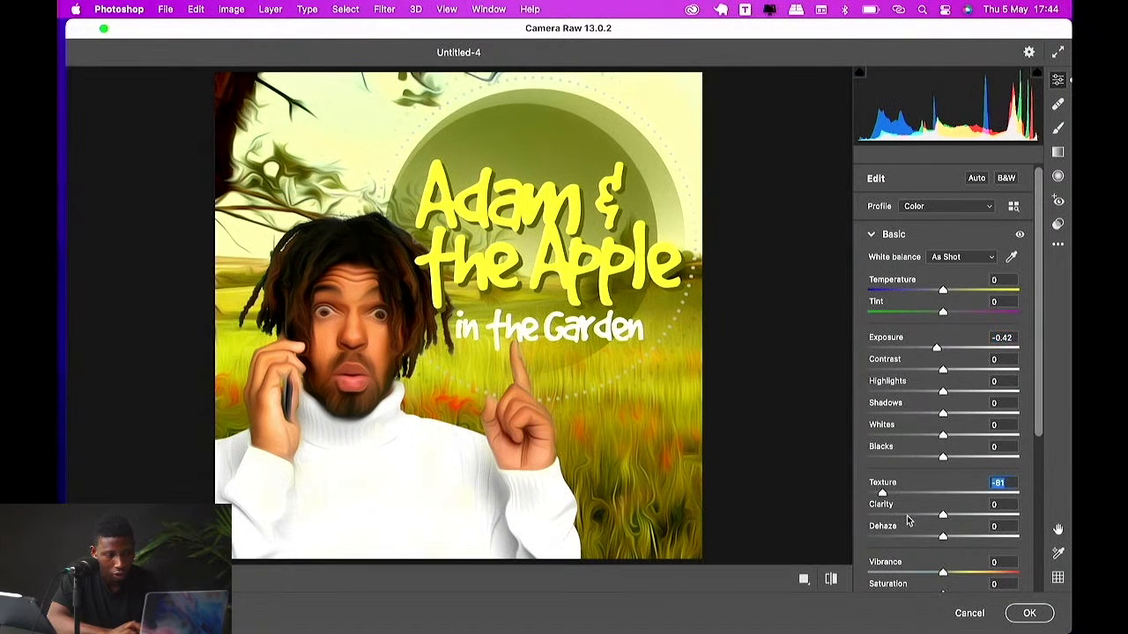
mouse_move(943, 518)
left_mouse_down()
mouse_move(896, 511)
mouse_move(971, 512)
mouse_move(925, 539)
mouse_move(906, 535)
mouse_move(952, 536)
left_mouse_up()
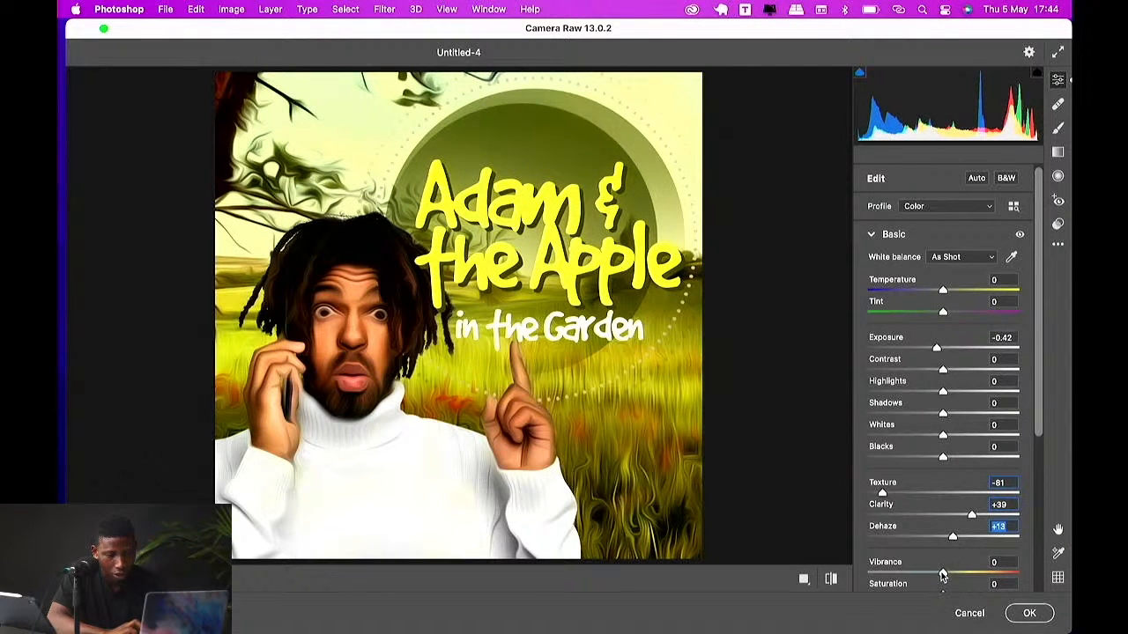
left_click_drag(942, 574, 961, 574)
scroll(941, 544, "down", 2)
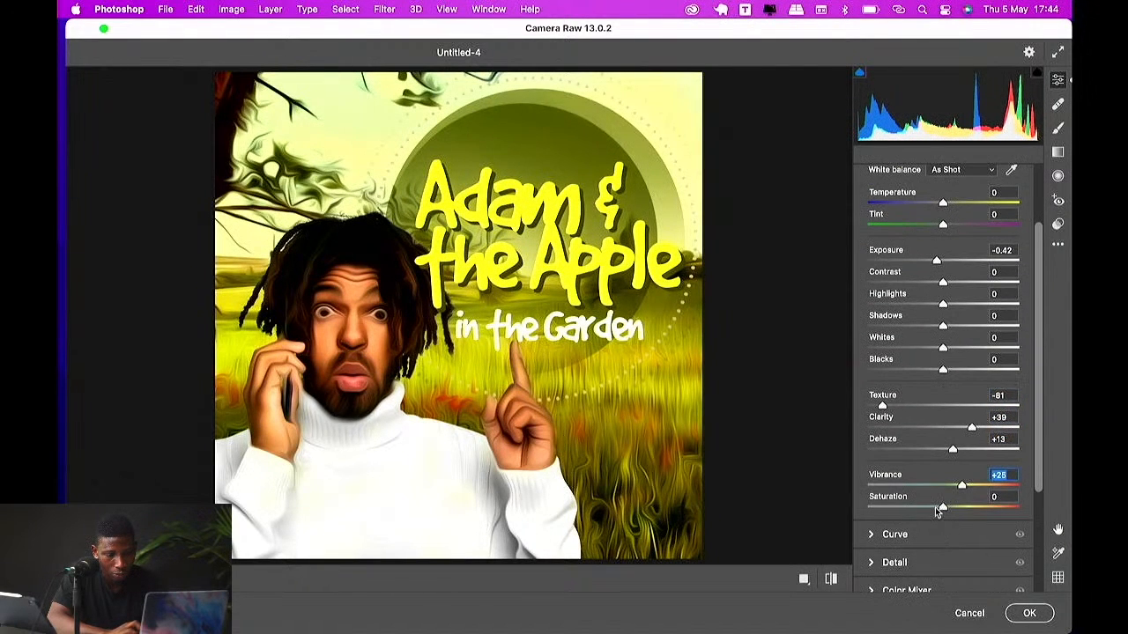
left_click_drag(941, 509, 946, 509)
Step: Reset Exposure to 0.00 and set Temperature to -10 and Tint to +9
left_click_drag(936, 262, 917, 264)
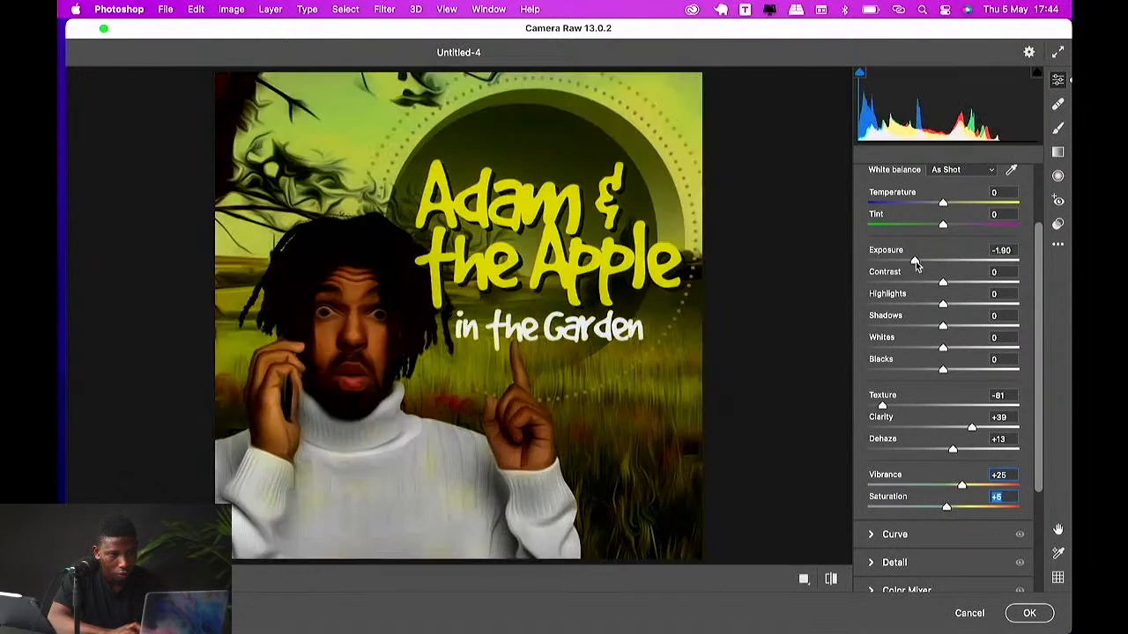
double_click(916, 262)
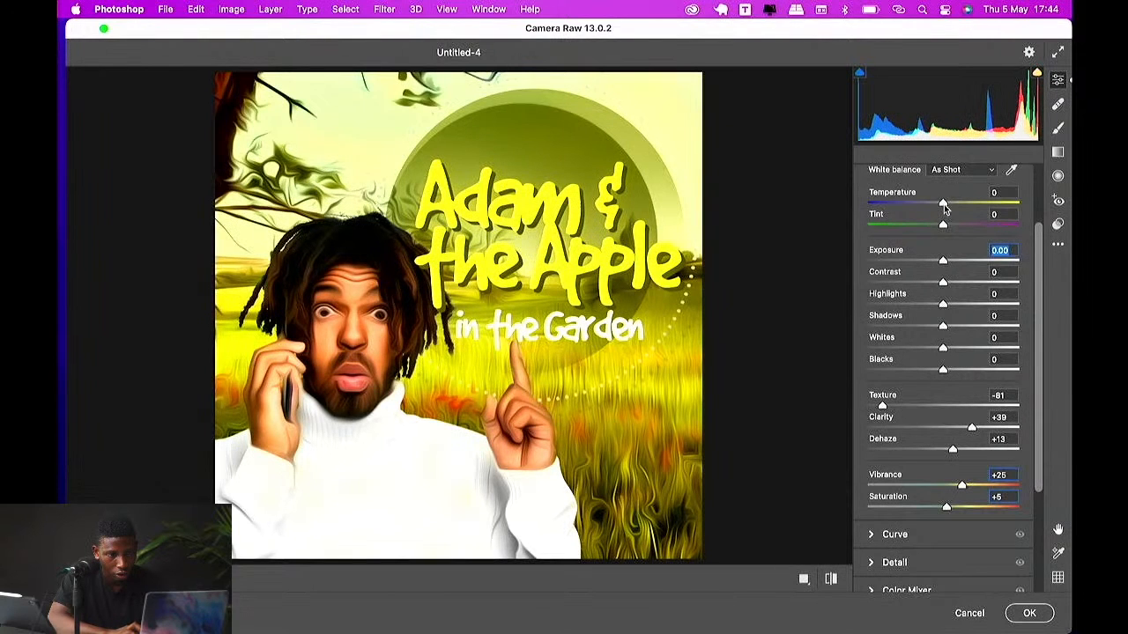
mouse_move(943, 206)
left_mouse_down()
mouse_move(913, 211)
mouse_move(950, 213)
mouse_move(935, 227)
mouse_move(949, 226)
left_mouse_up()
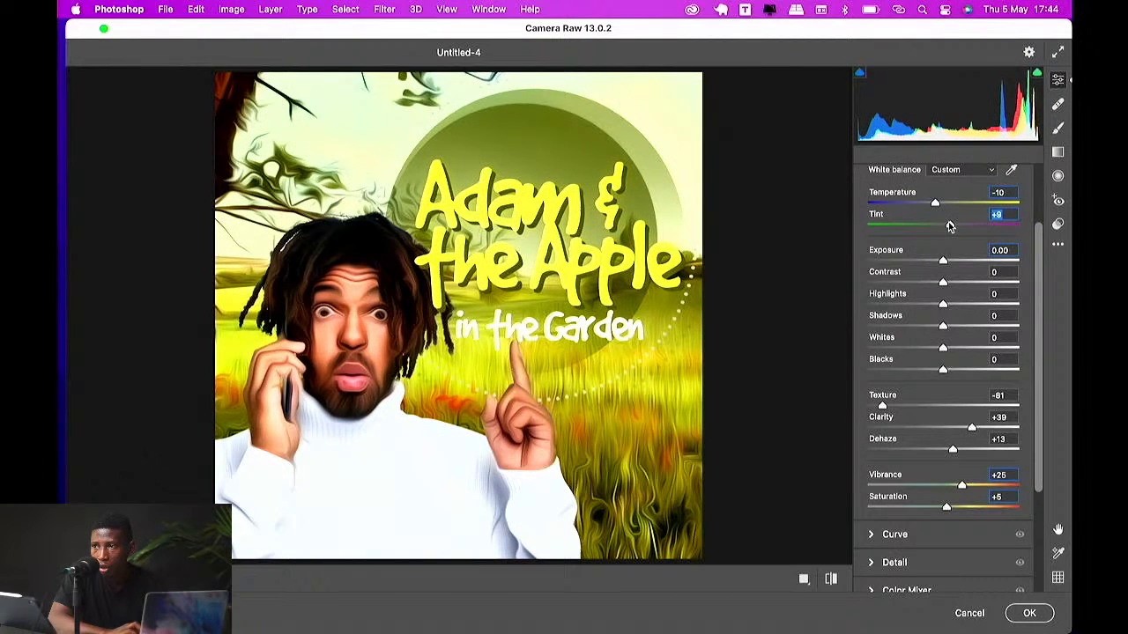
Step: Apply the Camera Raw Filter to the merged layer and turn off proof colors
scroll(958, 405, "down", 3)
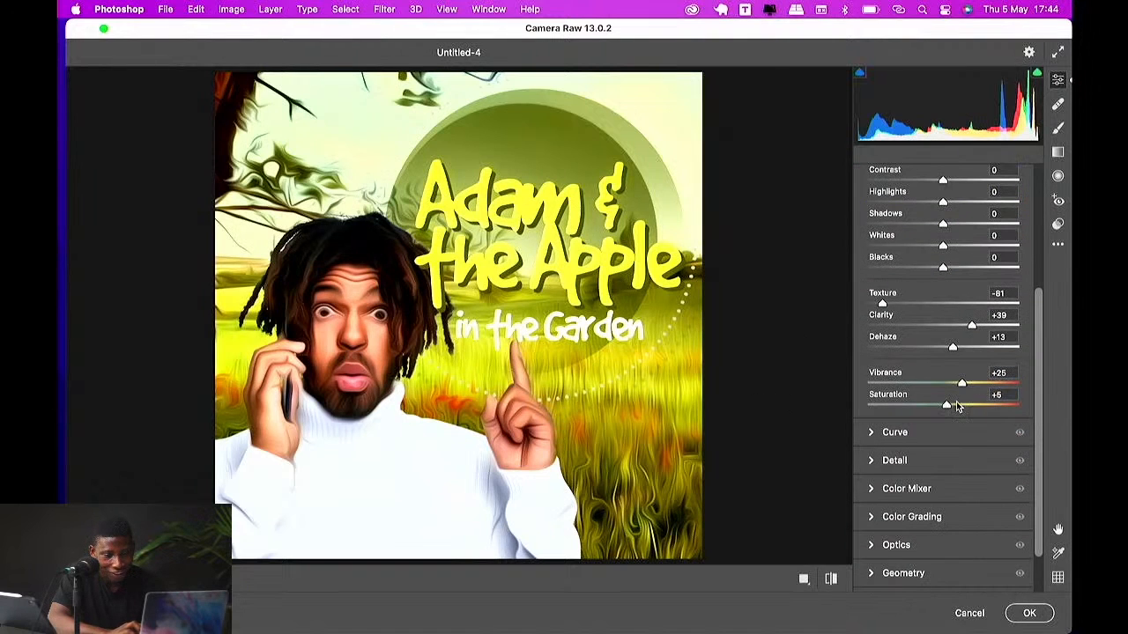
scroll(950, 427, "down", 2)
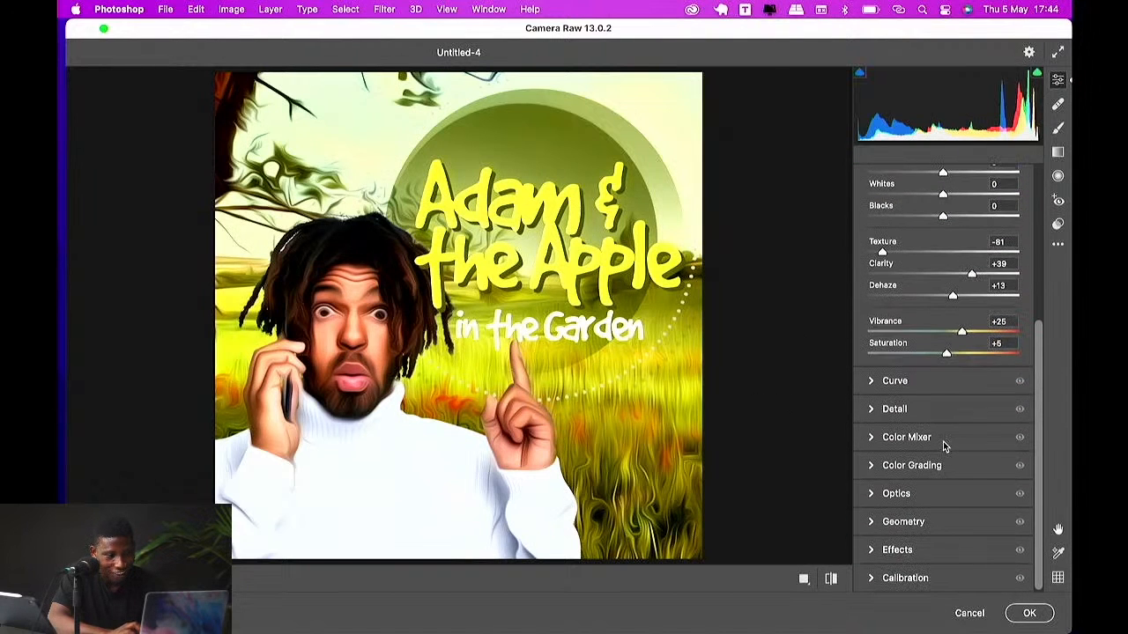
left_click(894, 381)
mouse_move(893, 448)
left_mouse_down()
mouse_move(876, 453)
mouse_move(883, 446)
left_mouse_up()
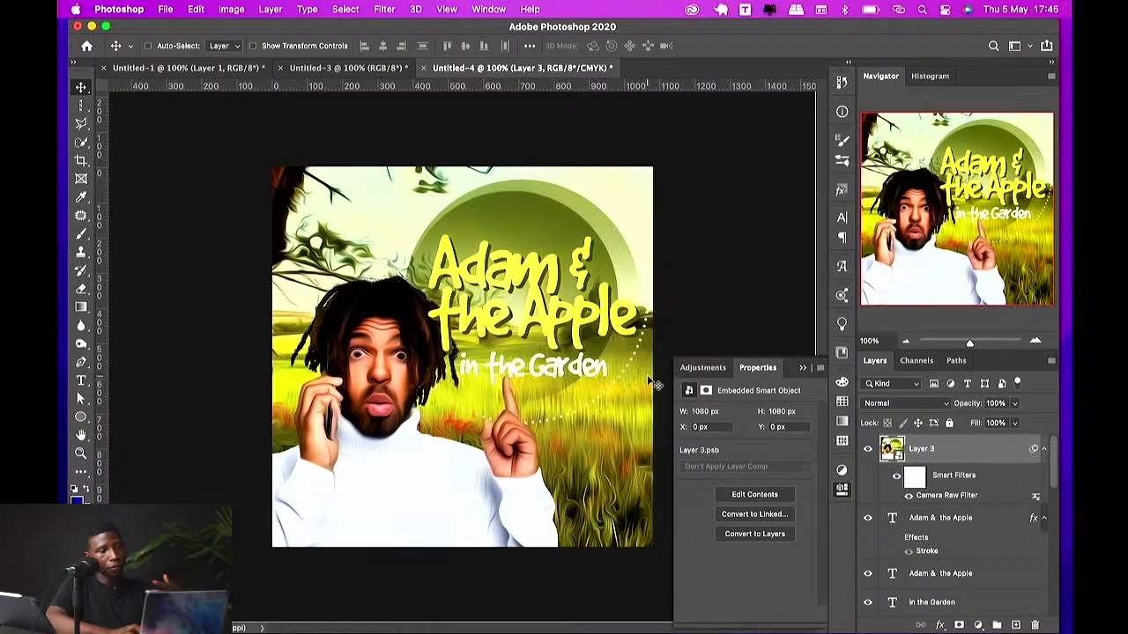
key("super+y")
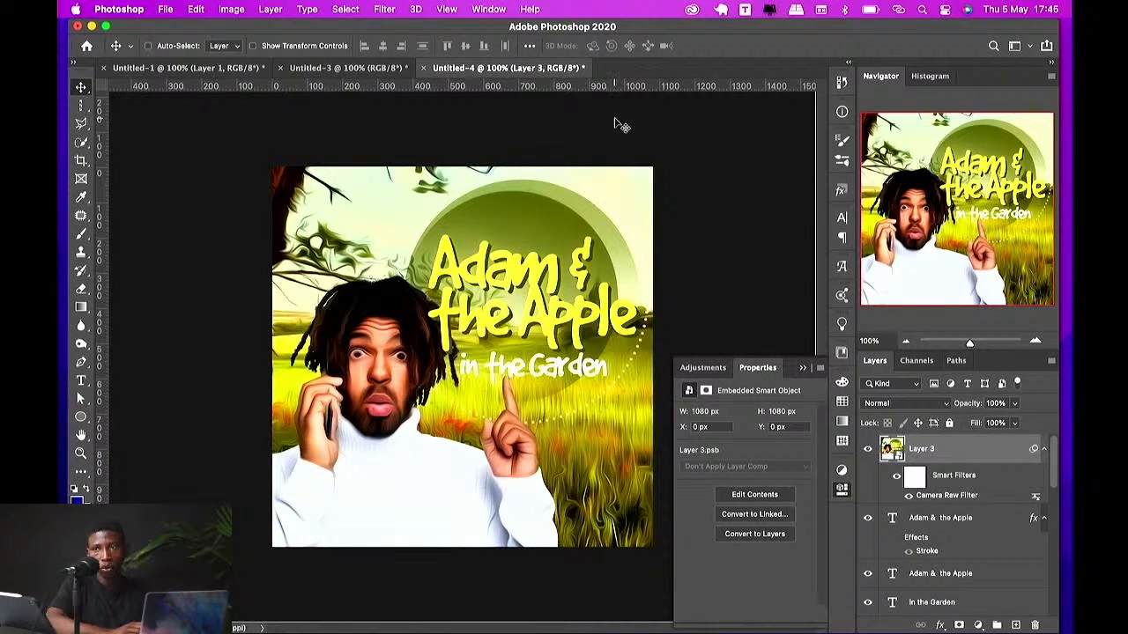
Step: Create a new 1080 x 1080 px RGB document at 300 ppi
right_click(619, 71)
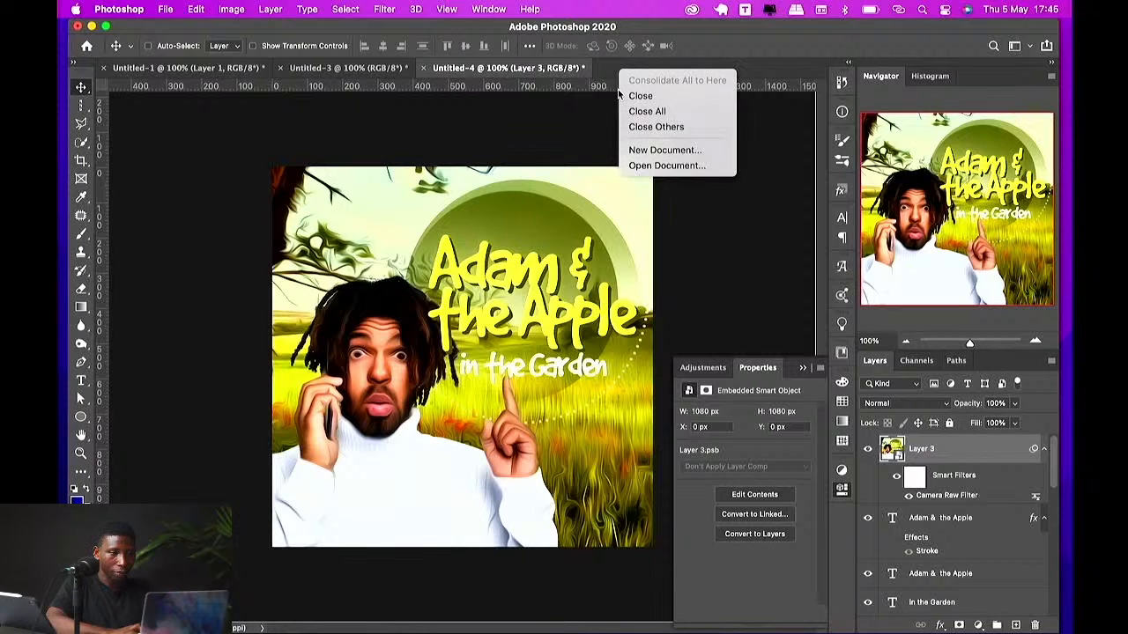
left_click(664, 149)
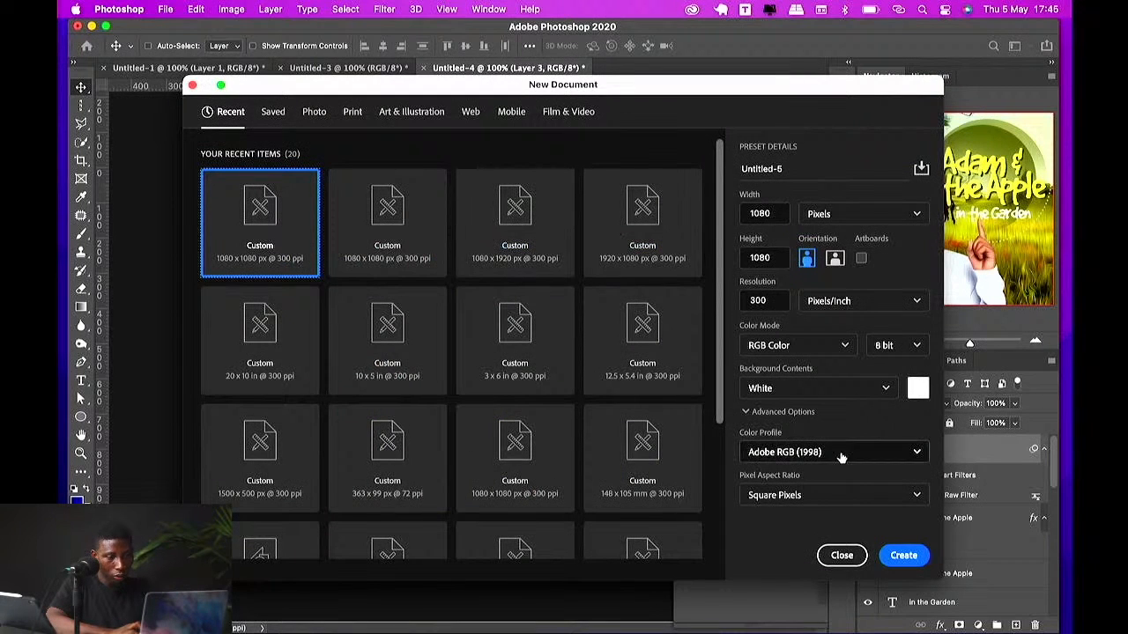
left_click(904, 555)
left_click(384, 9)
mouse_move(441, 187)
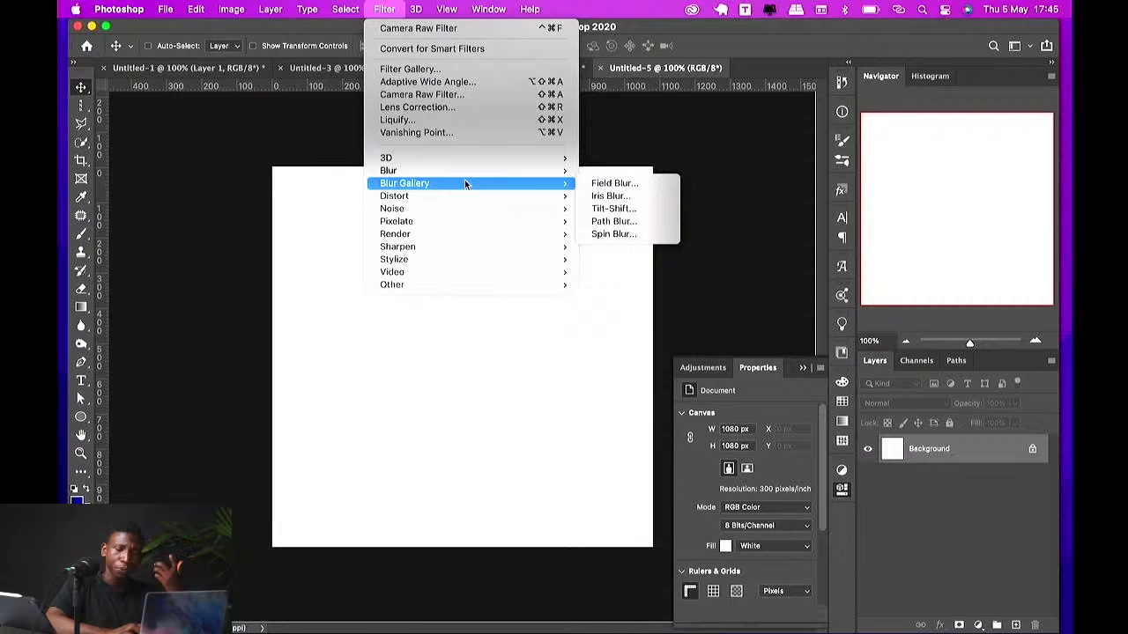
left_click(486, 67)
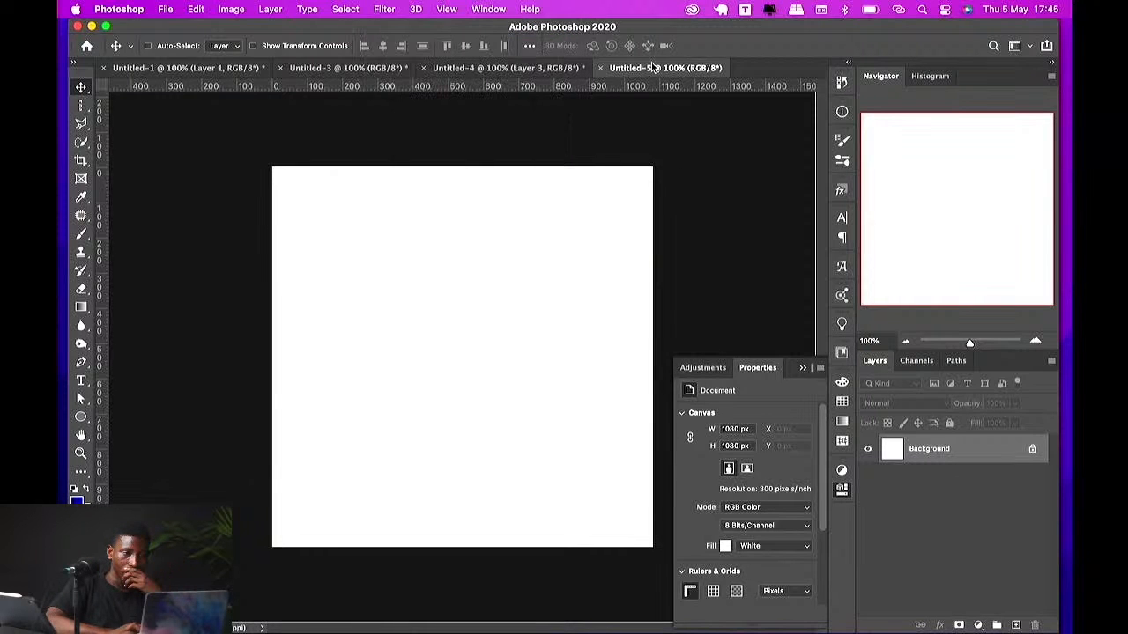
left_click(570, 69)
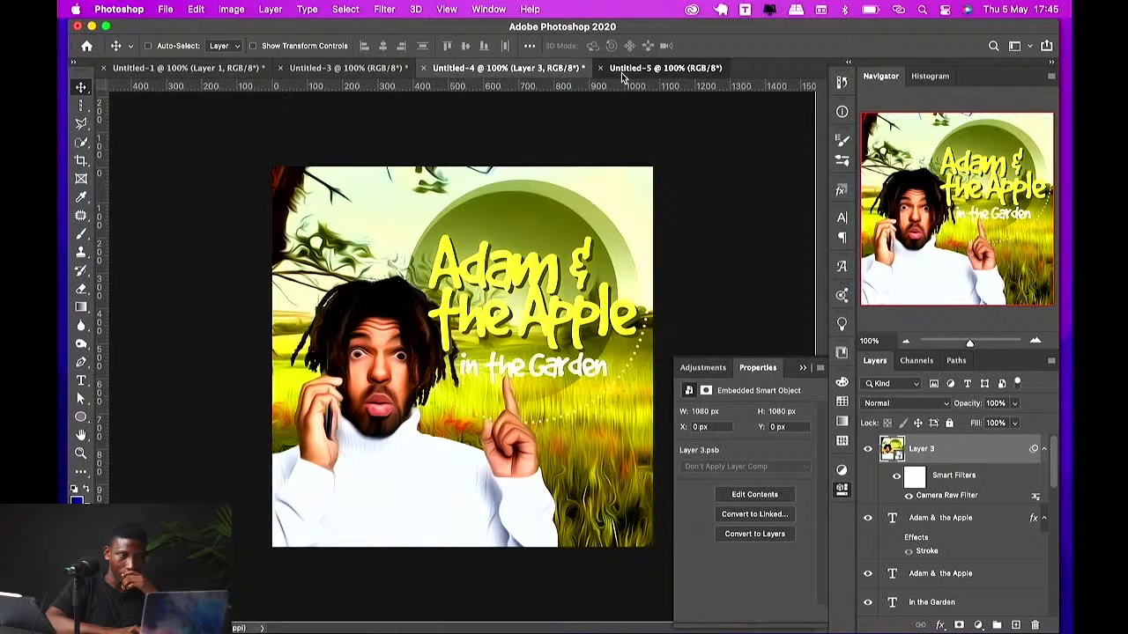
left_click(622, 72)
left_click(379, 11)
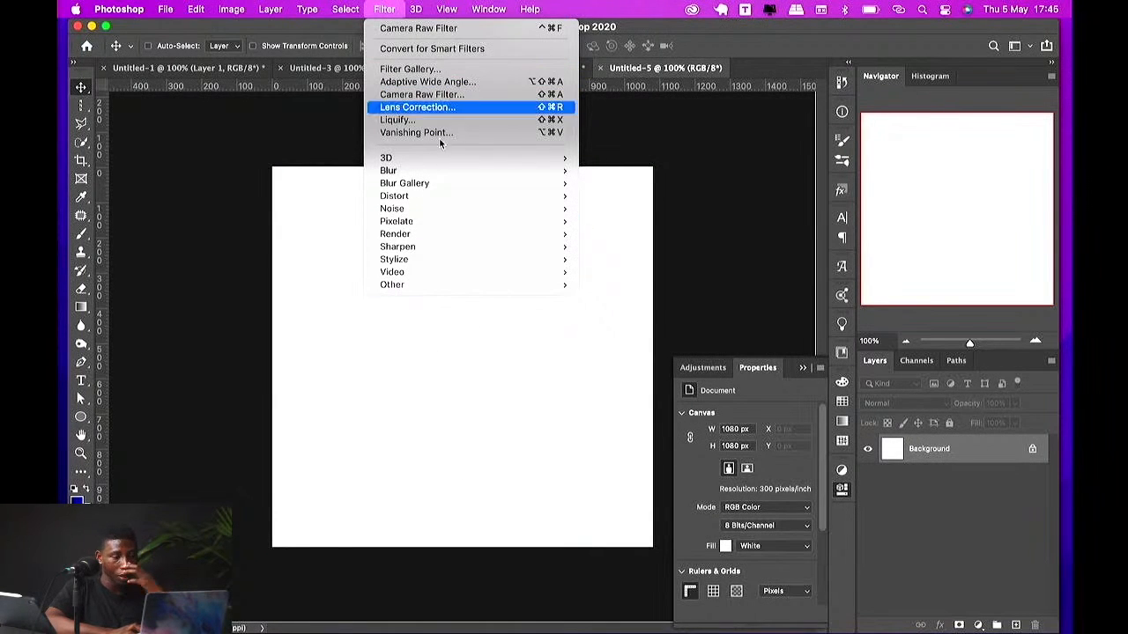
mouse_move(447, 226)
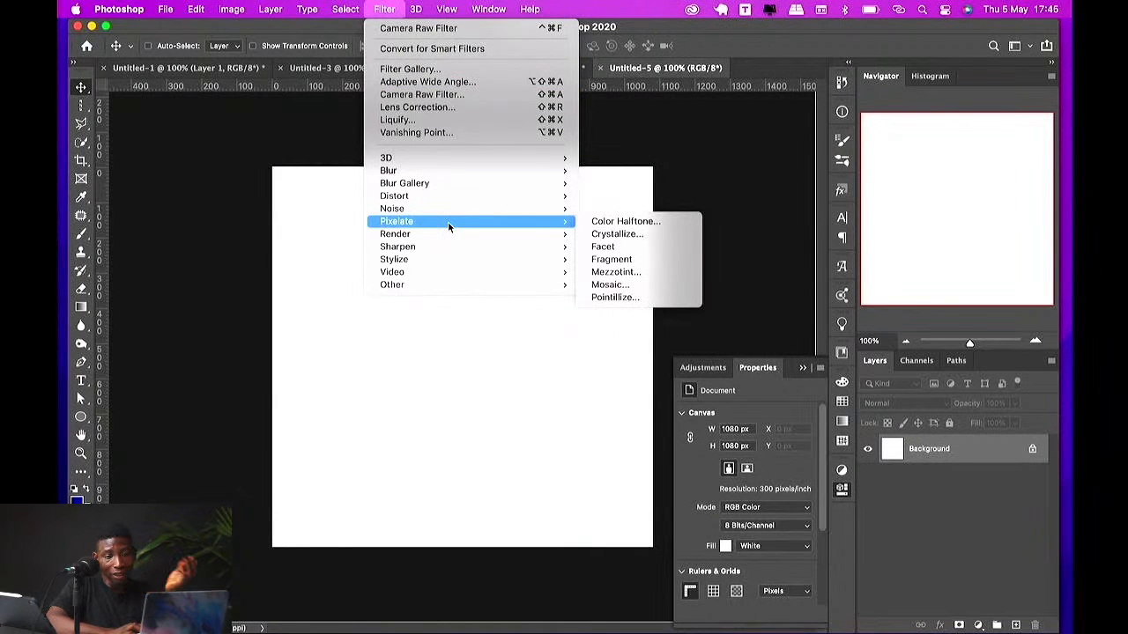
left_click(314, 348)
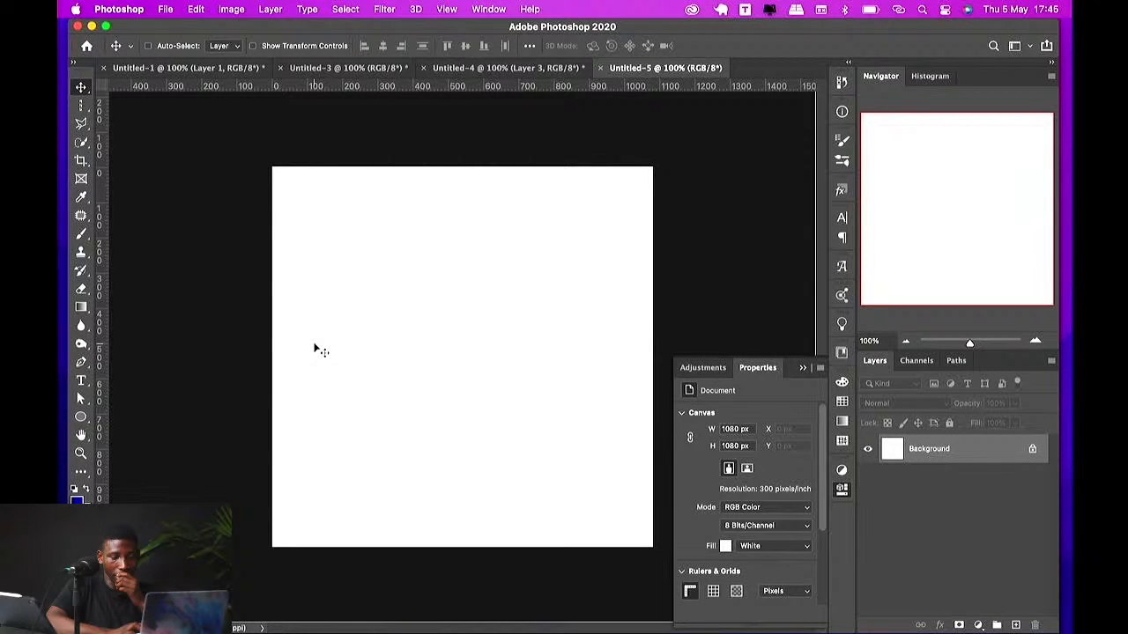